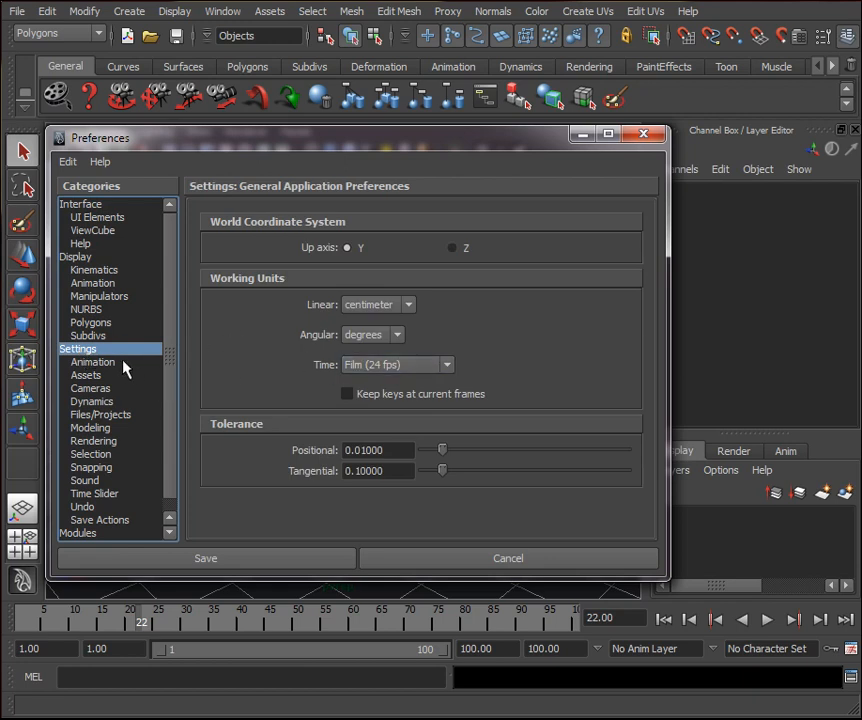
Check the default in and out tangent types in the Animation preferences.
click(93, 362)
click(380, 390)
click(380, 391)
click(398, 411)
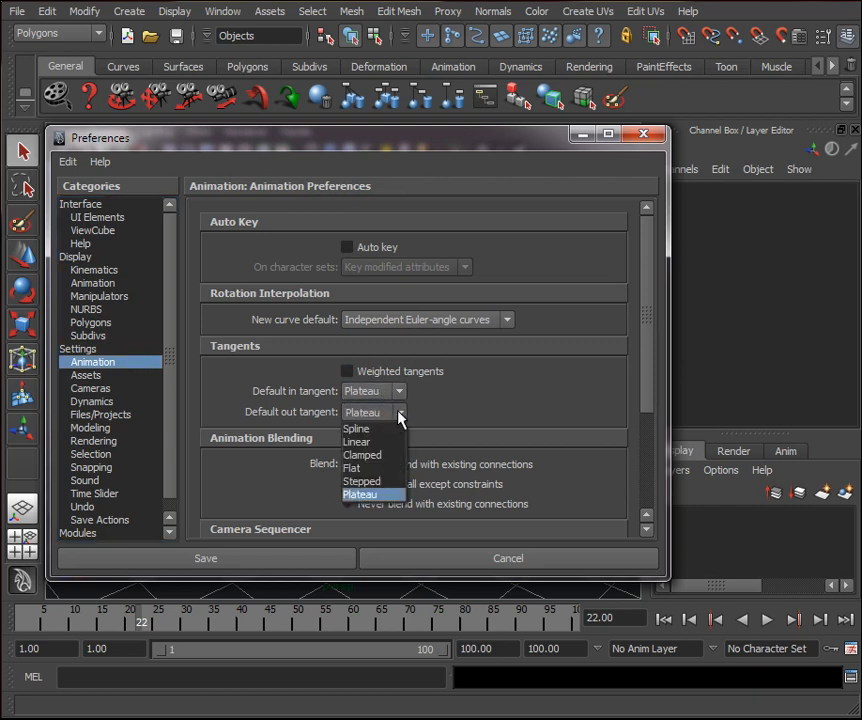
click(398, 411)
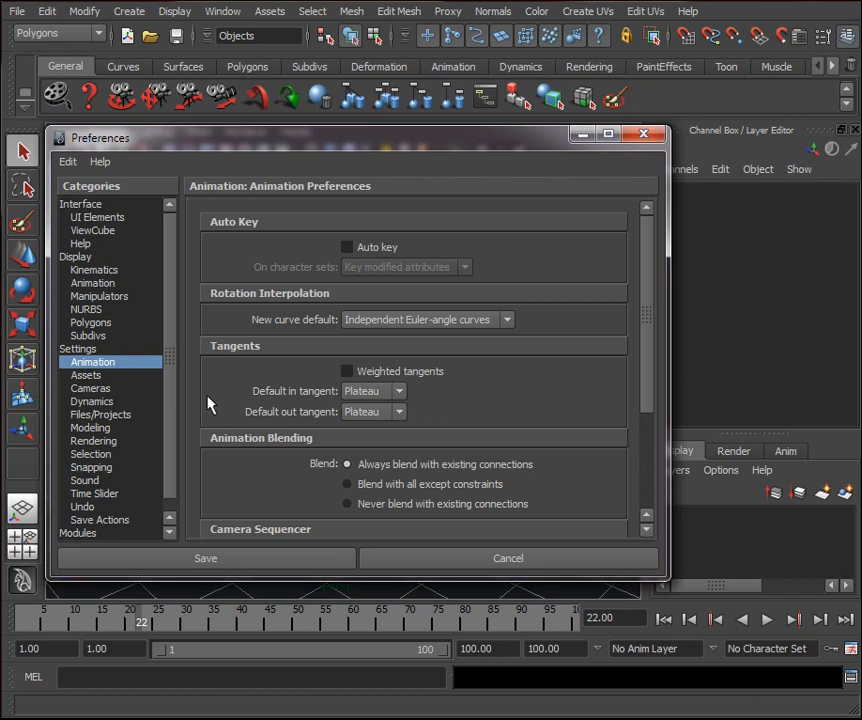
Set the playback speed to Real-time [24 fps] in the Time Slider preferences.
click(92, 494)
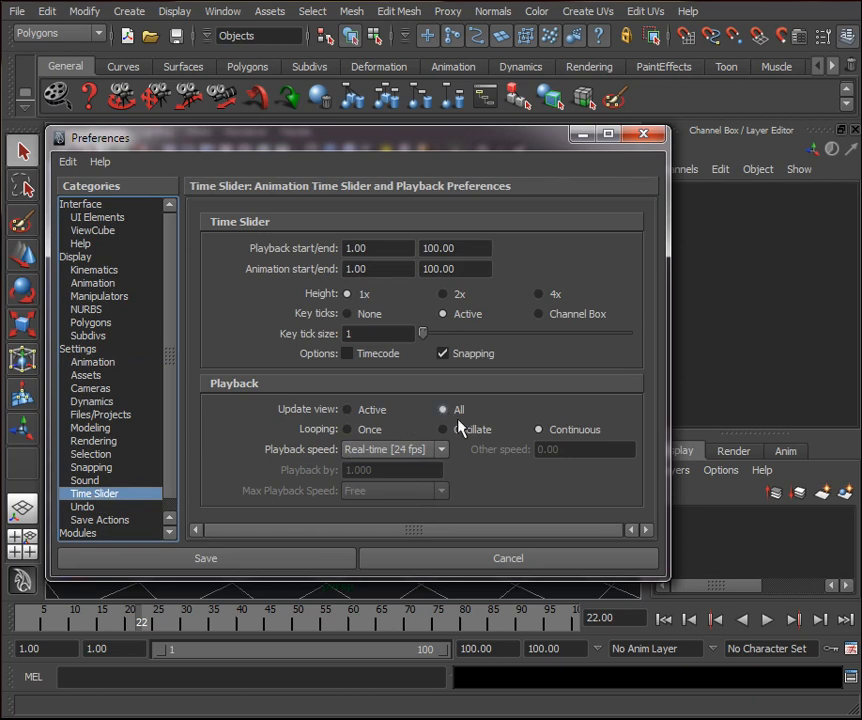
click(438, 450)
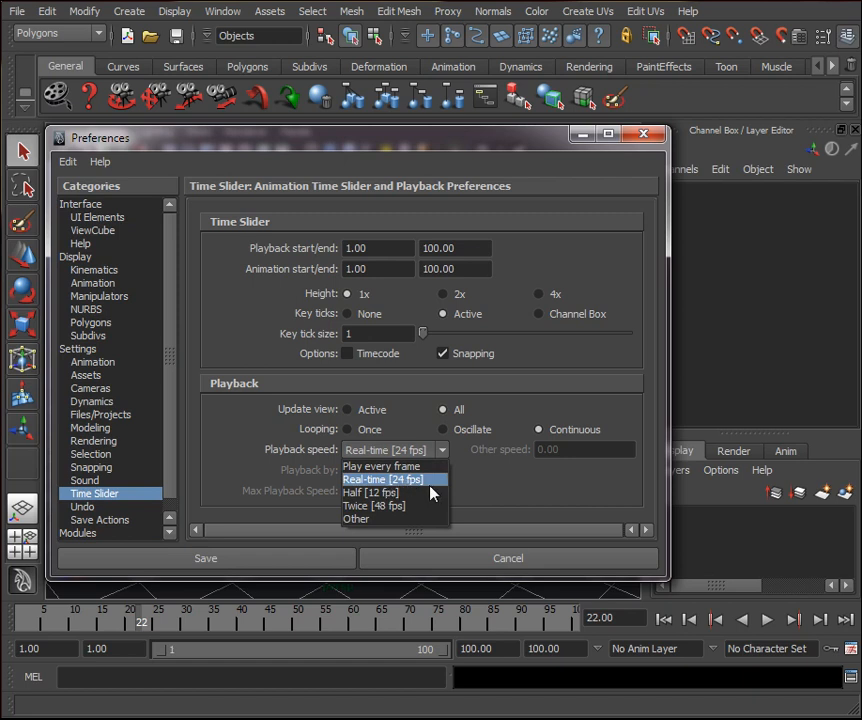
click(436, 481)
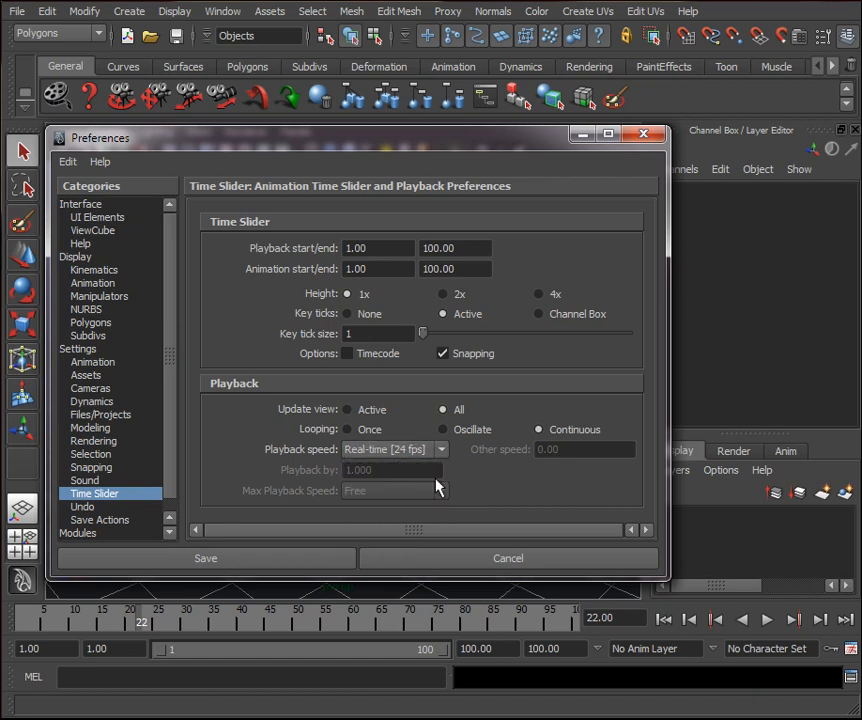
Make the undo queue infinite and save the preferences.
click(84, 506)
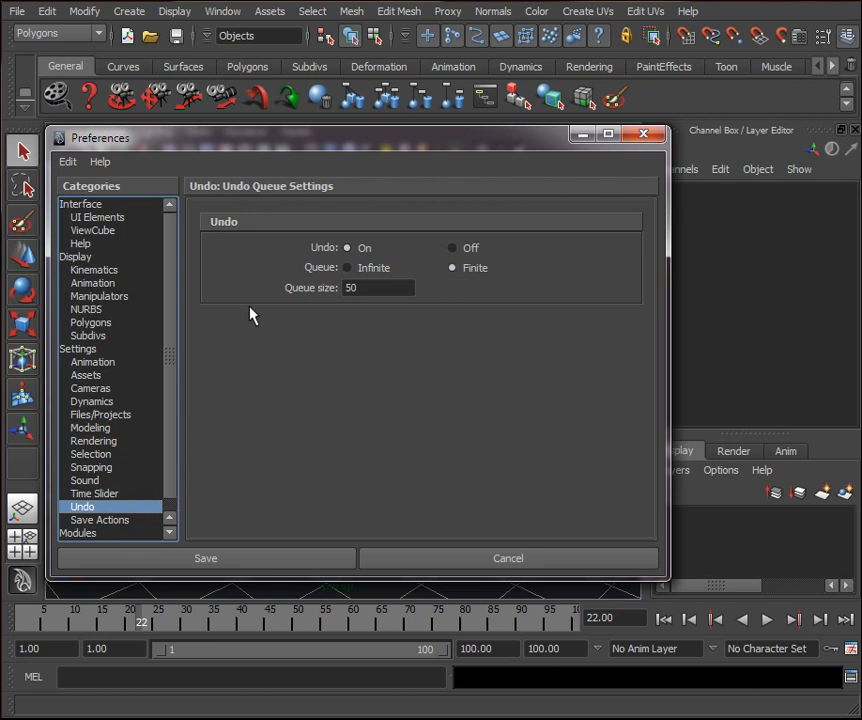
click(348, 268)
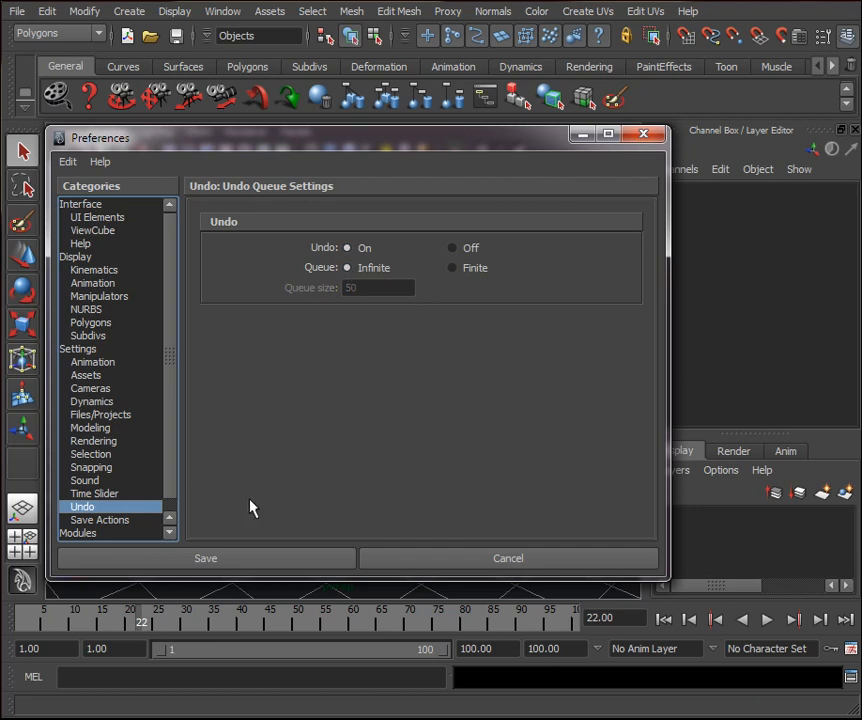
click(258, 563)
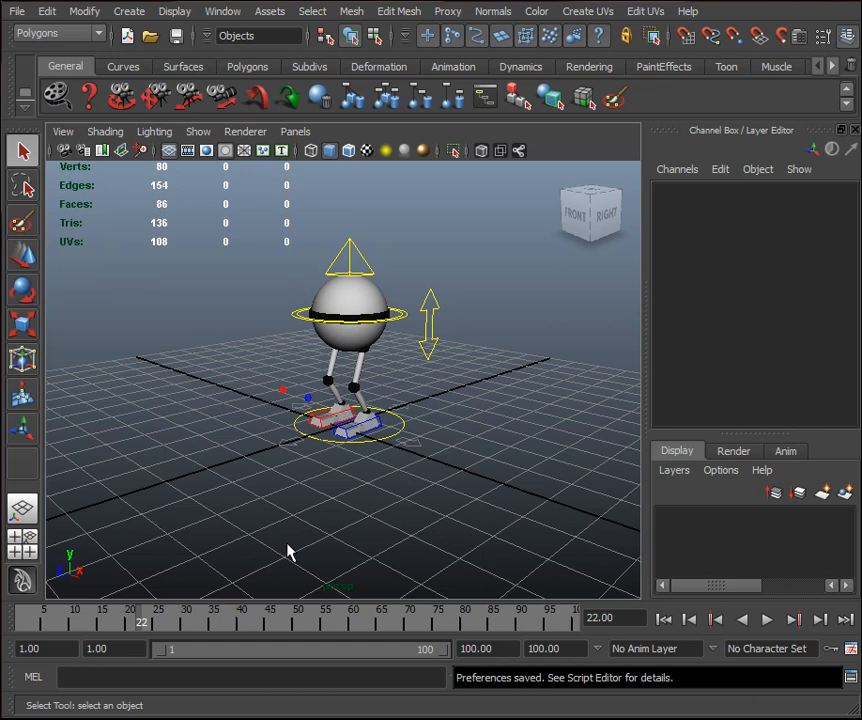
Set both the playback end and the animation end to frame 33, and return to frame 1.
mouse_move(465, 355)
alt+mouse_down()
mouse_move(475, 348)
mouse_move(464, 348)
alt+mouse_up()
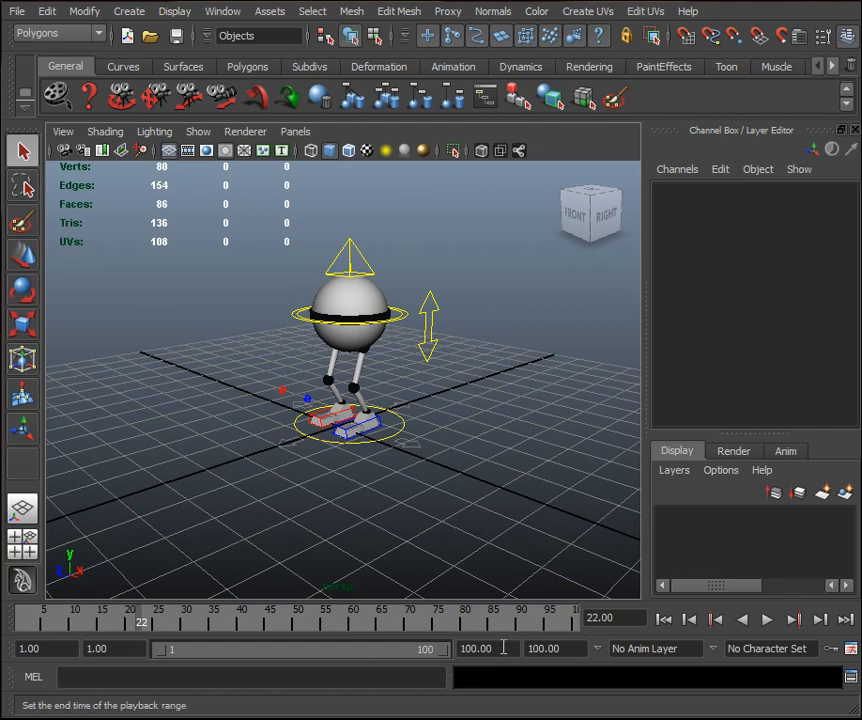
drag(503, 646, 474, 648)
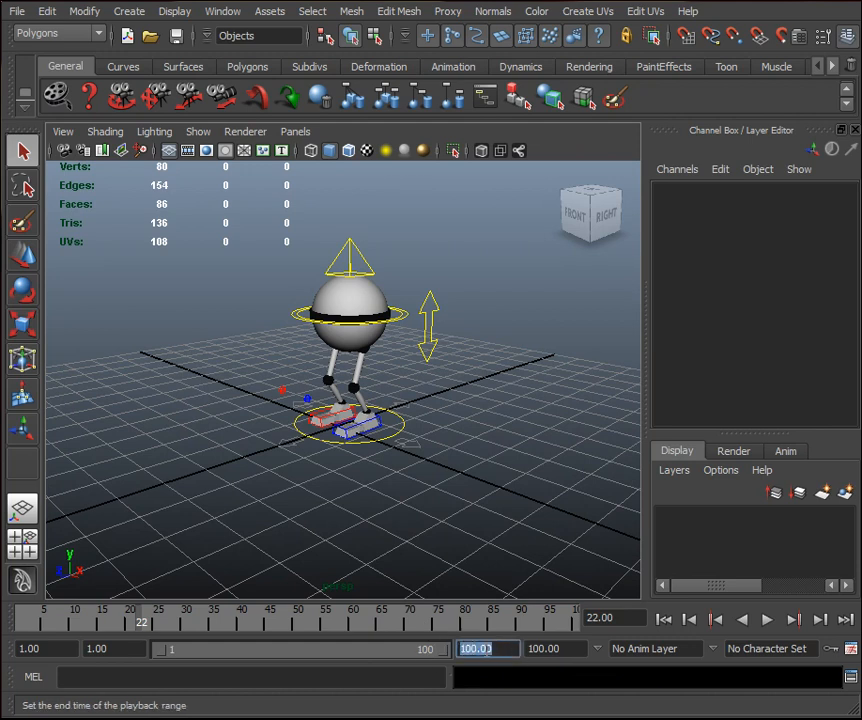
text(33)
key(Return)
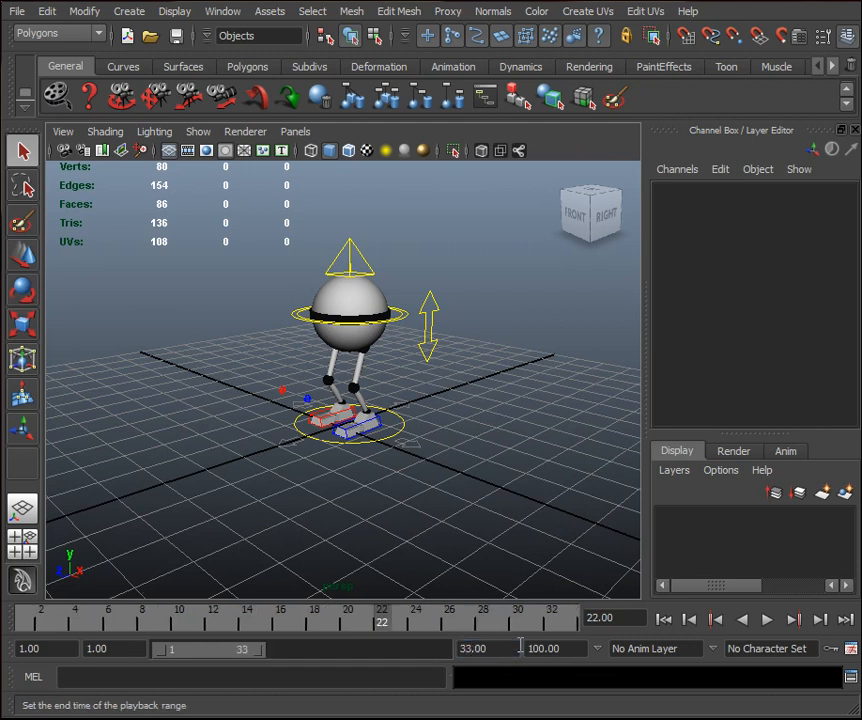
double_click(520, 646)
text(33)
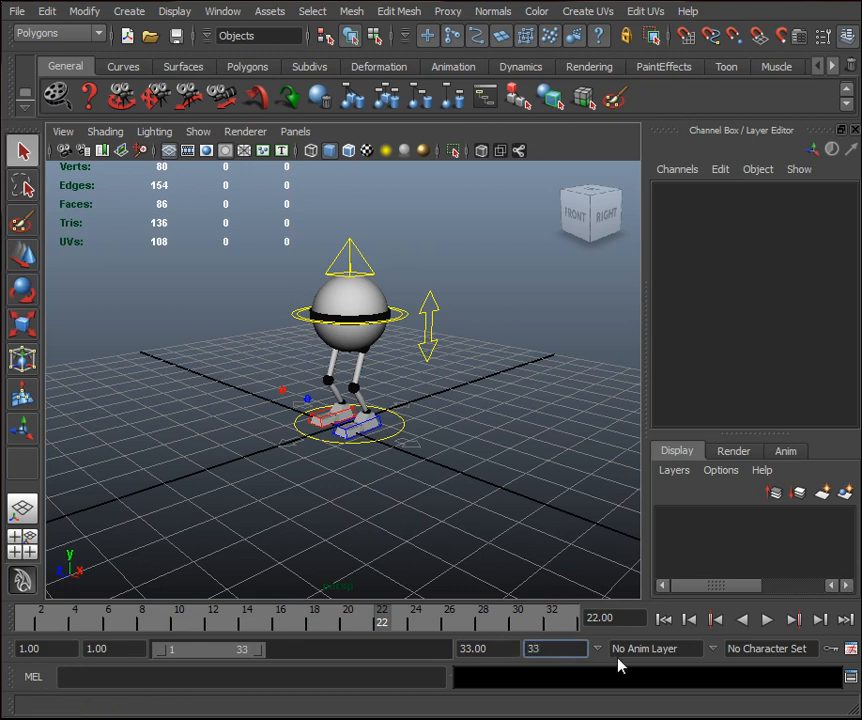
key(Return)
key(alt+v)
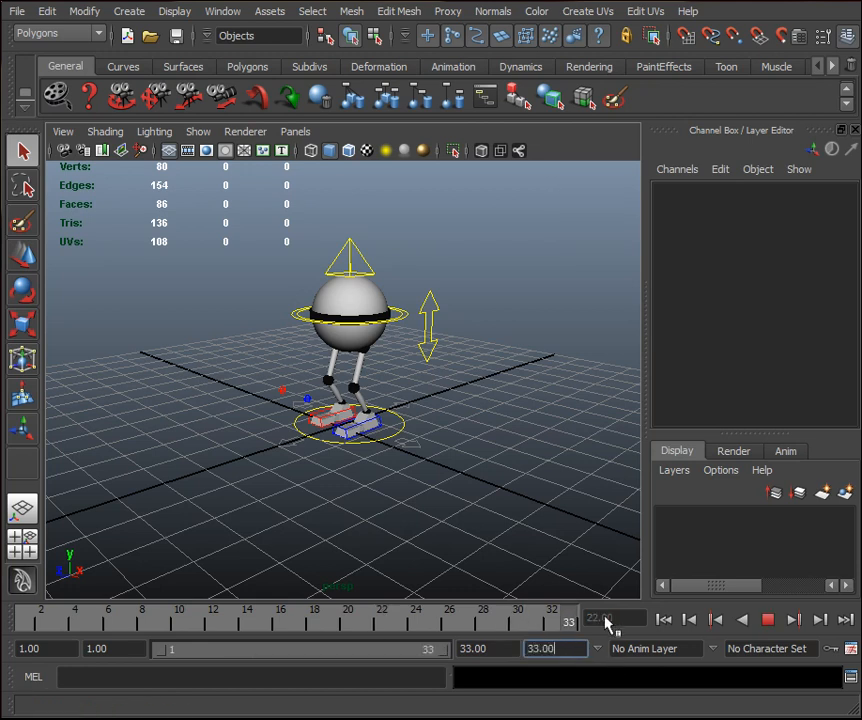
click(22, 628)
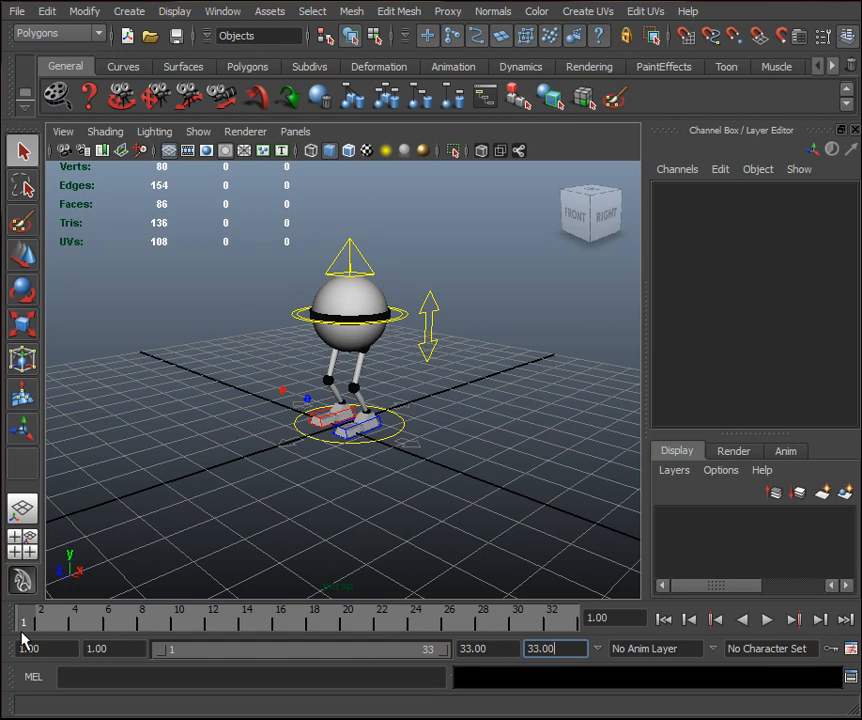
Examine the ball character rig and its control curves from the front and left sides.
alt+middle_drag(489, 386, 494, 389)
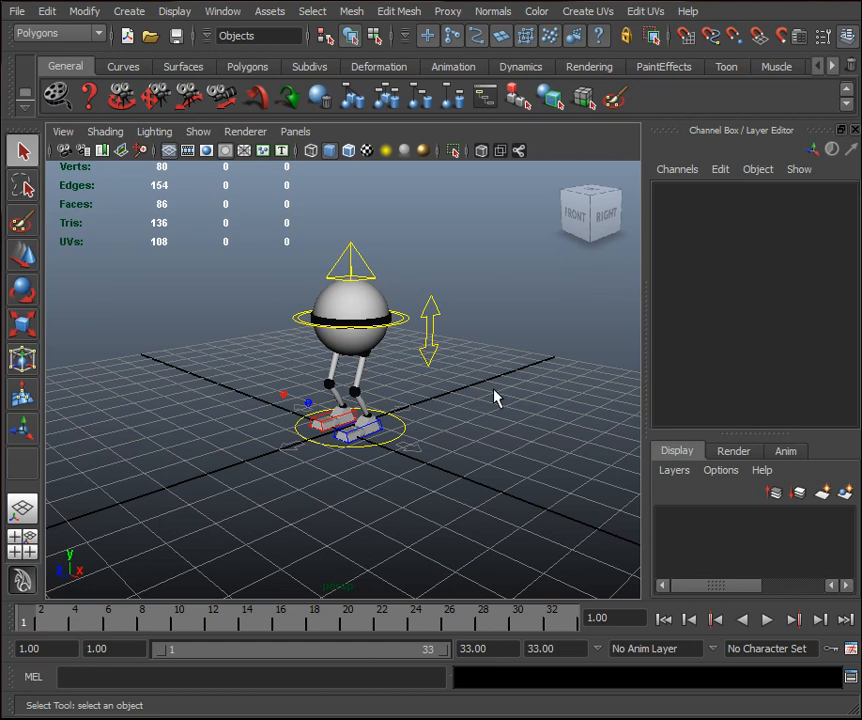
alt+drag(458, 379, 510, 358)
alt+middle_drag(510, 358, 514, 362)
mouse_move(514, 362)
alt+right_down()
mouse_move(522, 388)
mouse_move(518, 375)
alt+right_up()
alt+middle_drag(518, 375, 521, 377)
alt+drag(521, 377, 539, 374)
alt+right_drag(539, 374, 521, 414)
alt+drag(521, 414, 532, 410)
alt+right_drag(532, 410, 525, 393)
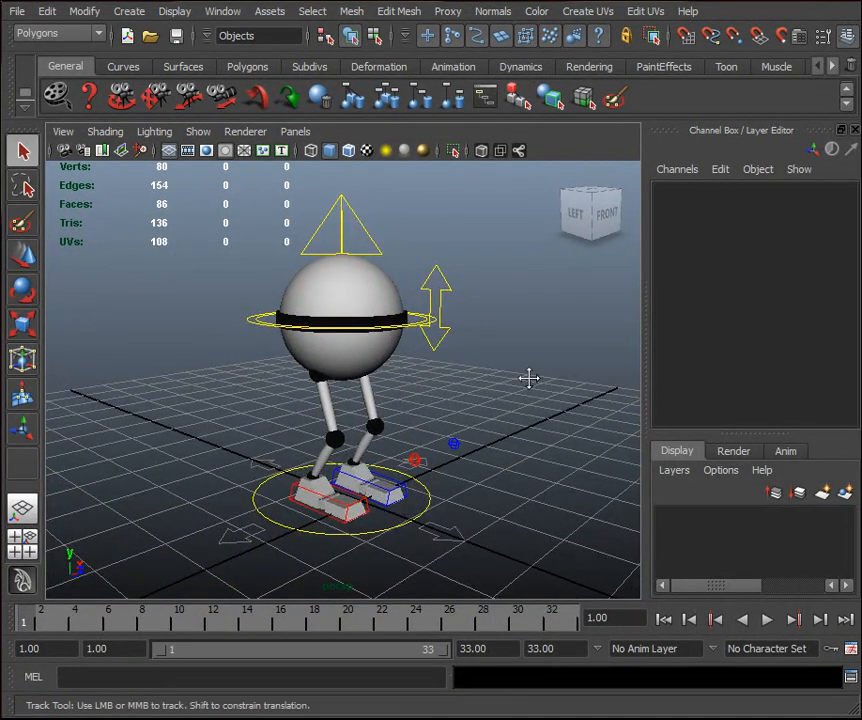
alt+drag(530, 387, 524, 394)
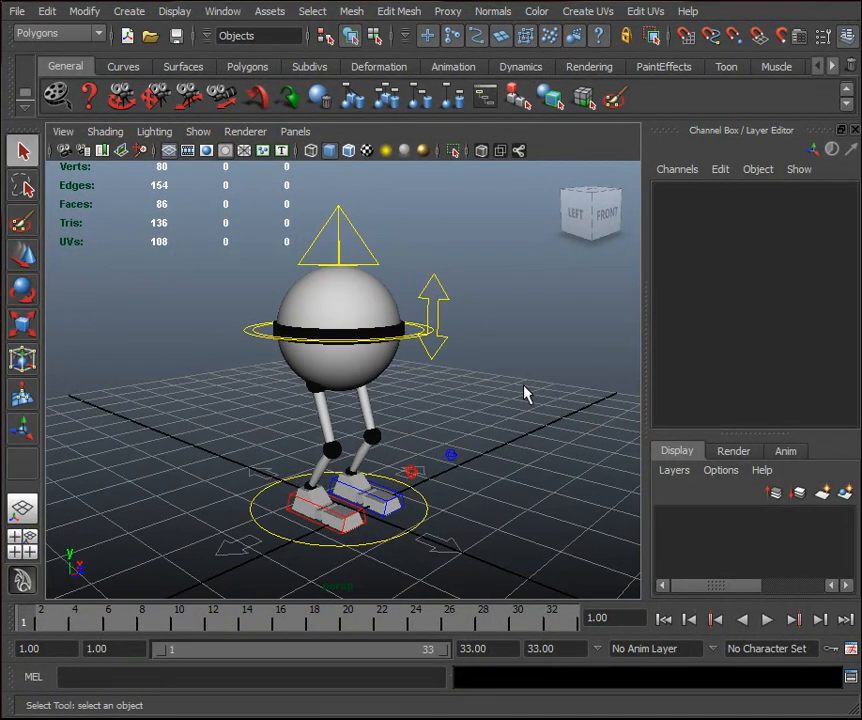
Turn off the Poly Count heads-up display in the viewport.
click(174, 12)
mouse_move(250, 68)
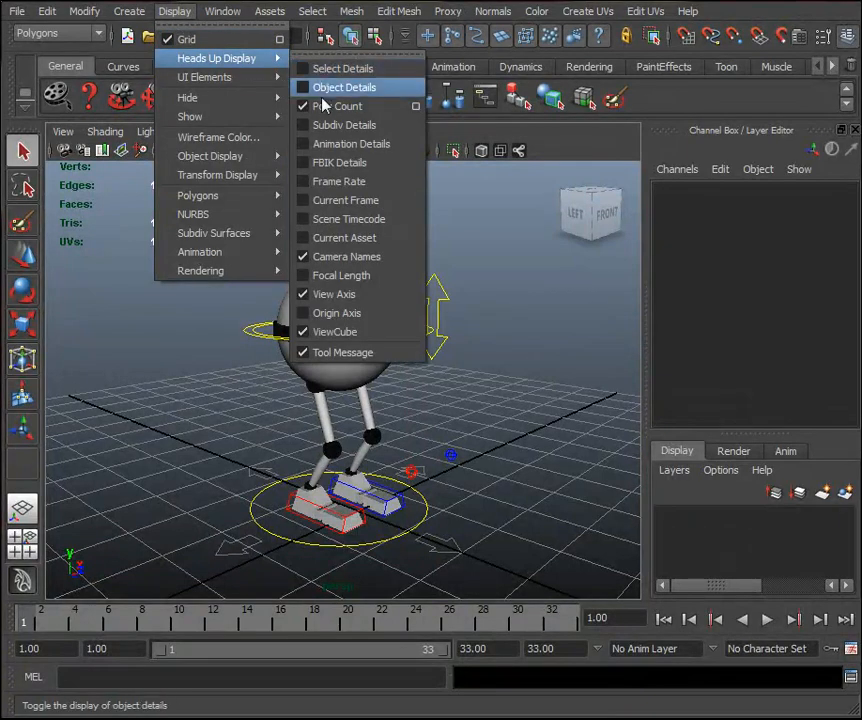
click(304, 105)
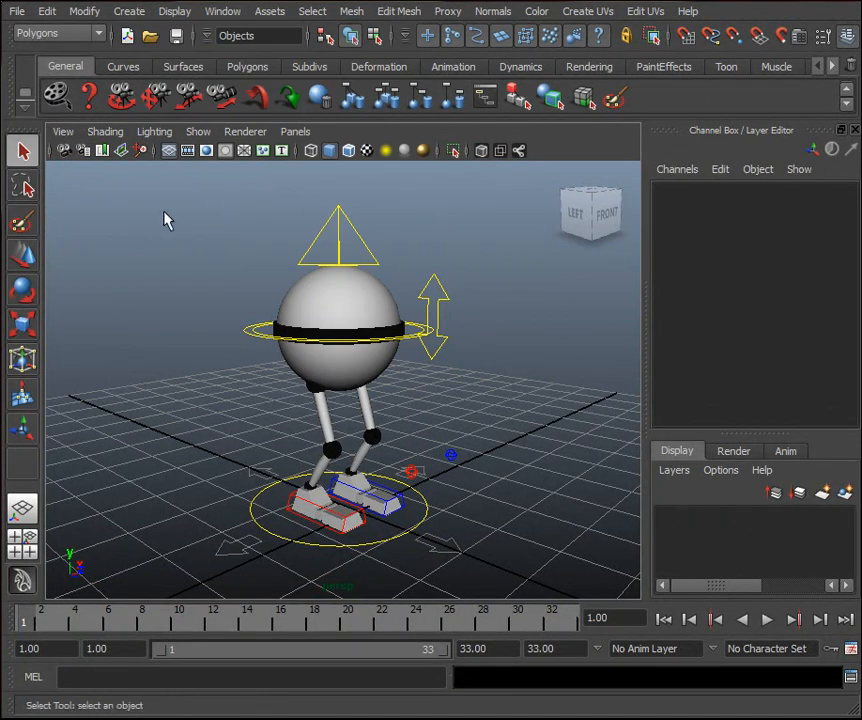
Try raising the ball_CTRL body control about 0.34 in Y, and undo the move.
alt+drag(516, 321, 498, 387)
alt+drag(485, 345, 418, 366)
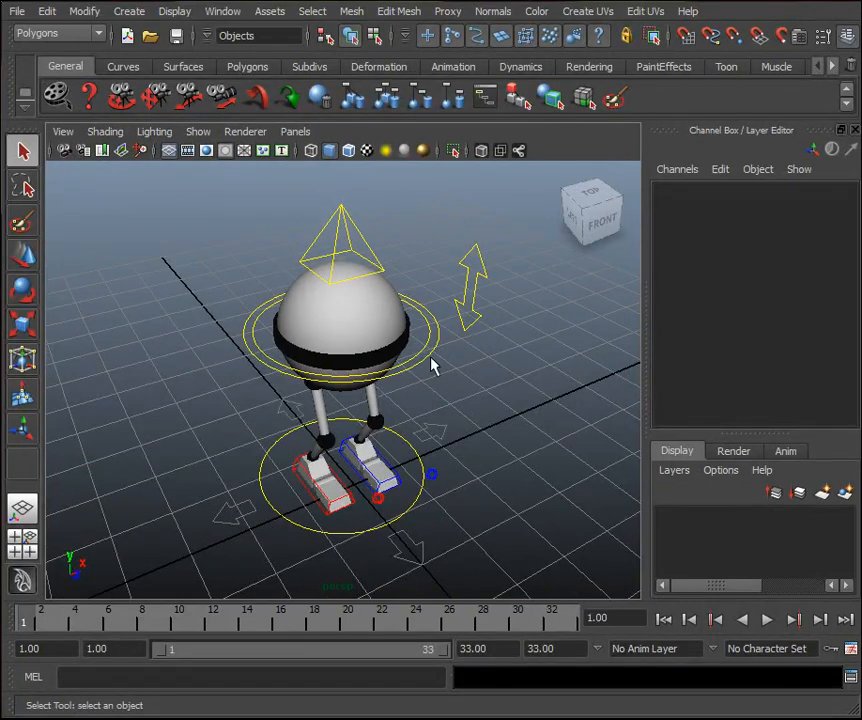
click(437, 362)
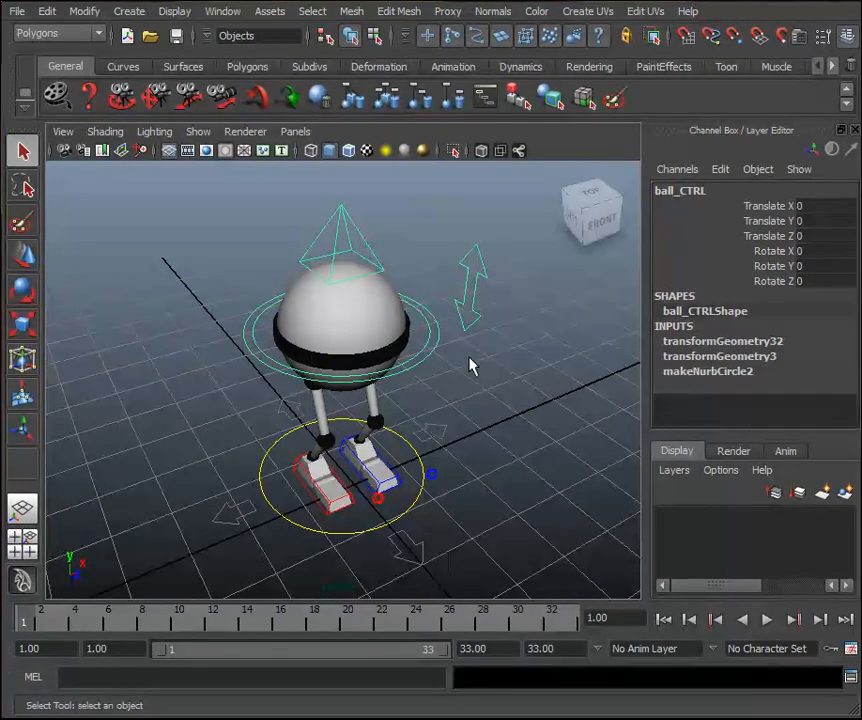
alt+drag(508, 420, 441, 333)
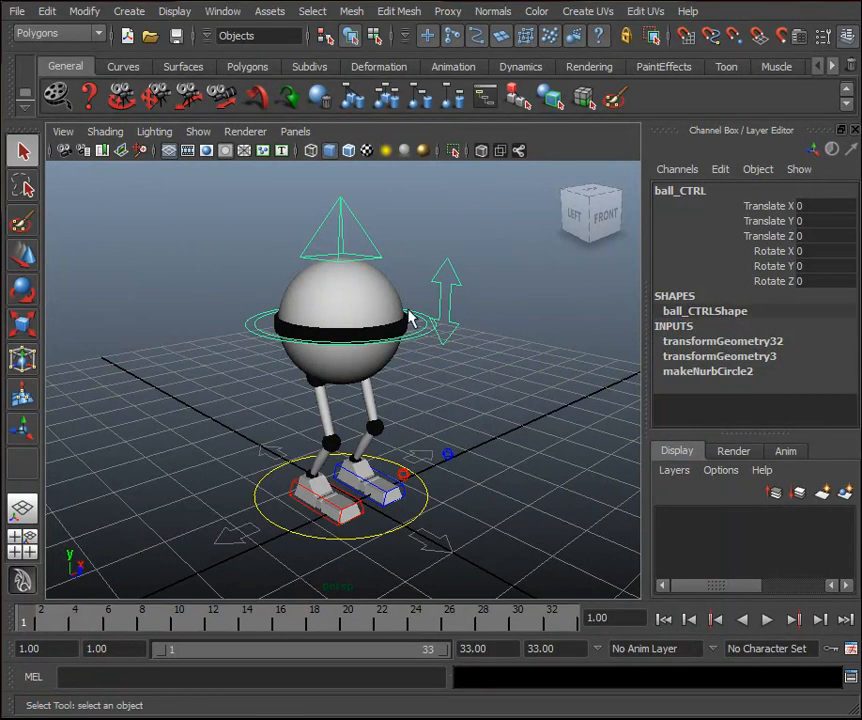
key(w)
mouse_move(345, 300)
mouse_down()
mouse_move(339, 358)
mouse_move(344, 289)
mouse_up()
key(e)
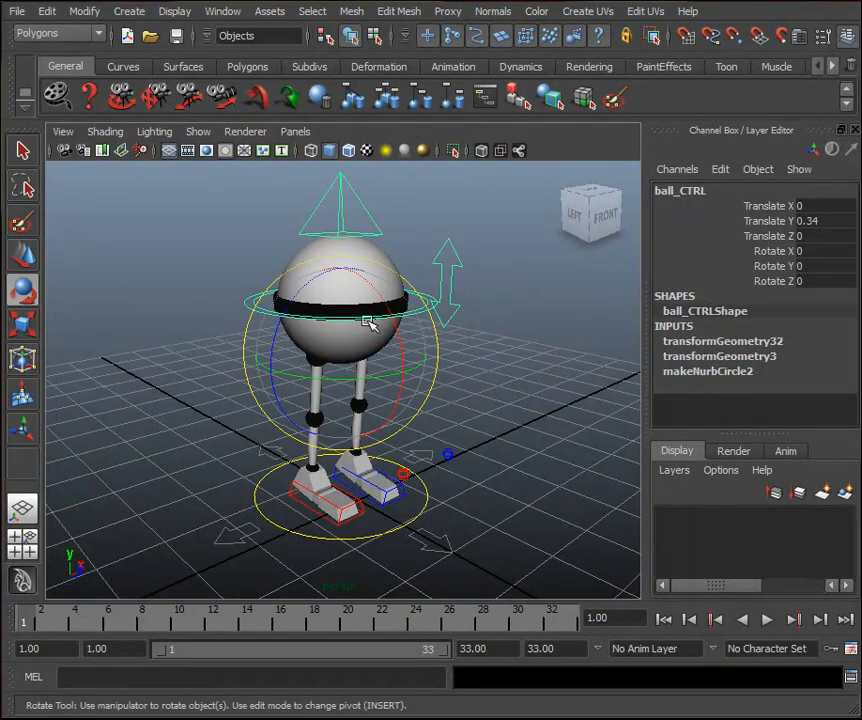
key(ctrl+z)
Try rotating ball_CTRL to about 3, 19 and 8 degrees in X, Y and Z, undo the rotations and deselect it.
drag(390, 332, 302, 342)
drag(298, 410, 385, 404)
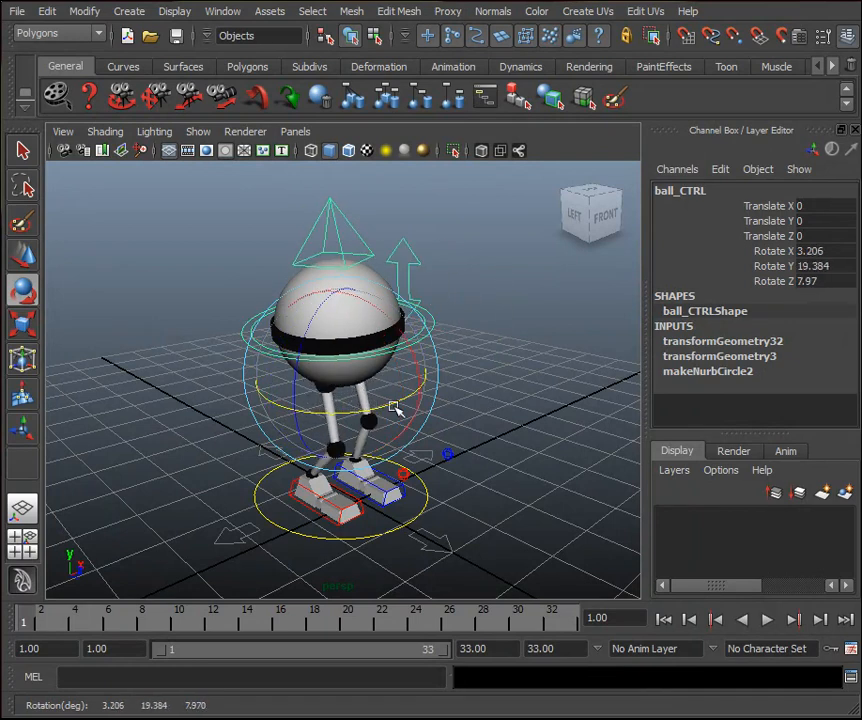
key(ctrl+z)
key(ctrl+z)
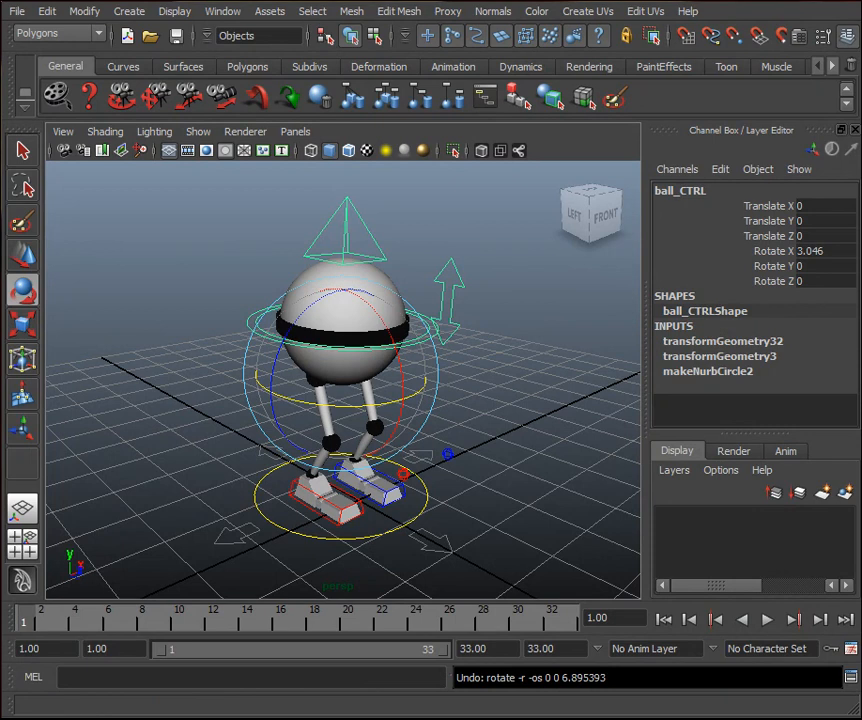
alt+drag(543, 389, 516, 379)
click(510, 398)
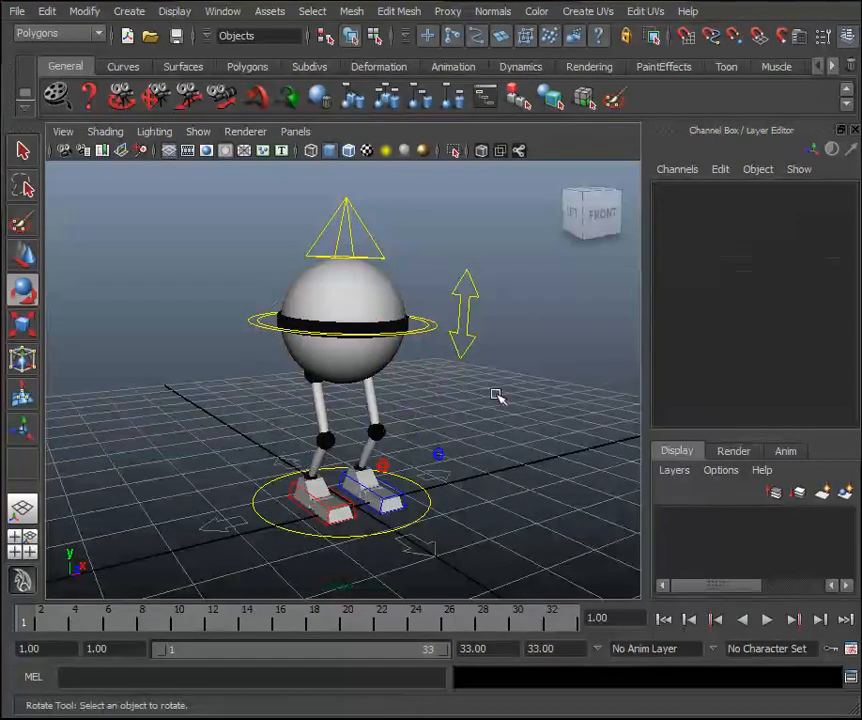
Try rotating the R_IKFootControl box around the right foot, and undo the rotation.
scroll(391, 500, up, 5)
alt+drag(392, 500, 421, 494)
alt+middle_drag(421, 494, 409, 355)
alt+drag(409, 355, 427, 419)
click(384, 405)
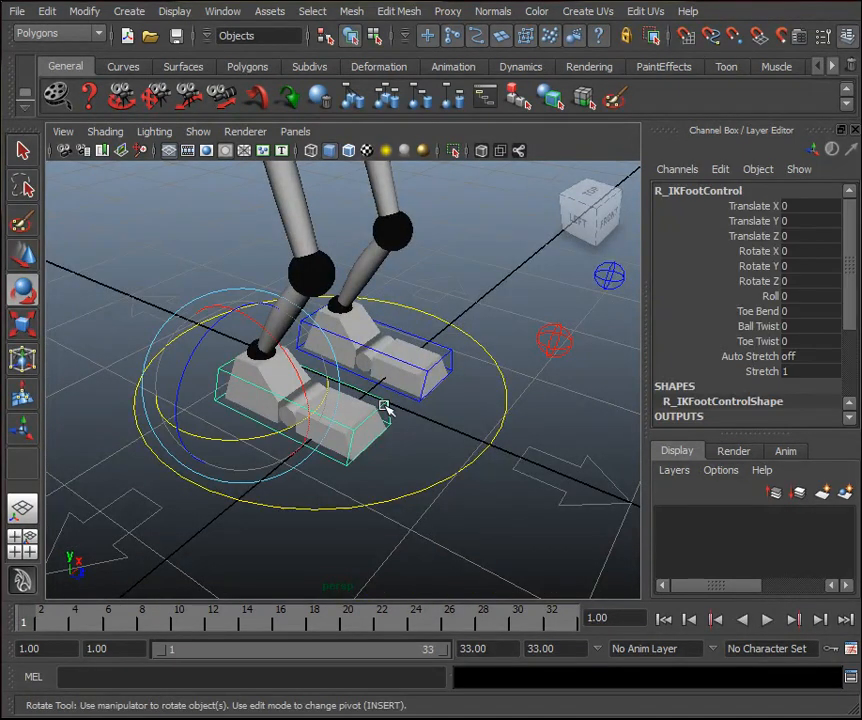
key(q)
alt+drag(386, 412, 456, 398)
key(e)
drag(289, 379, 266, 362)
key(ctrl+z)
Try moving R_IKFootControl with the Move tool, and undo the translation.
scroll(303, 371, down, 3)
key(w)
key(ctrl+z)
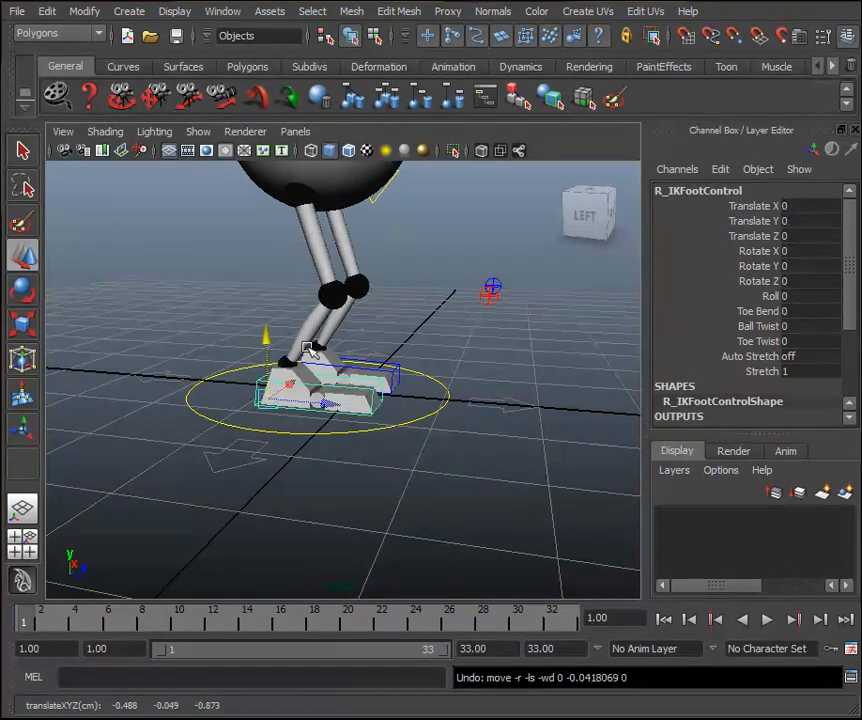
Try out the Roll and Toe Bend attributes of R_IKFootControl one at a time, undoing each change.
click(766, 298)
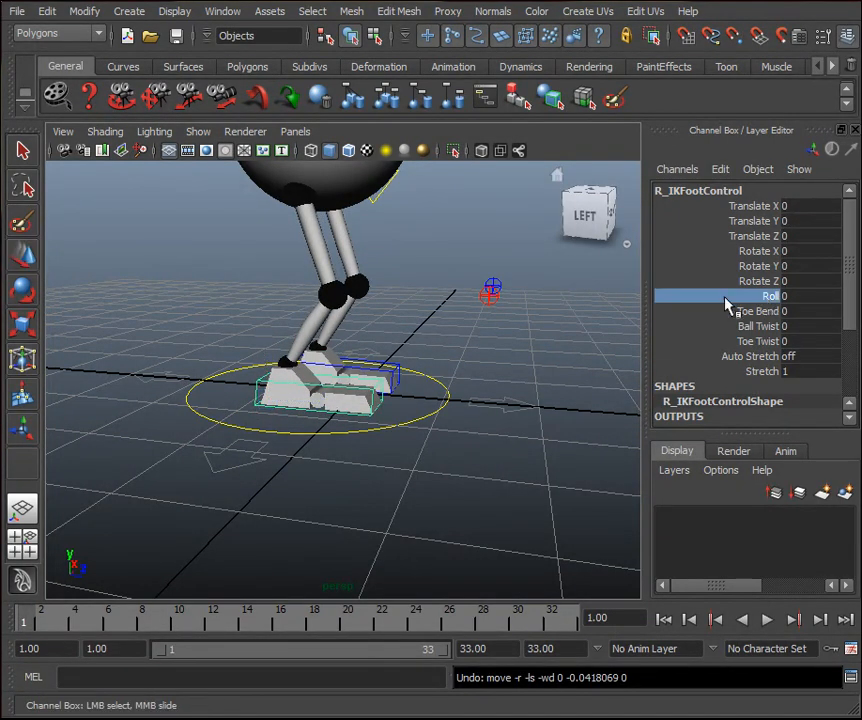
middle_drag(531, 332, 566, 341)
key(ctrl+z)
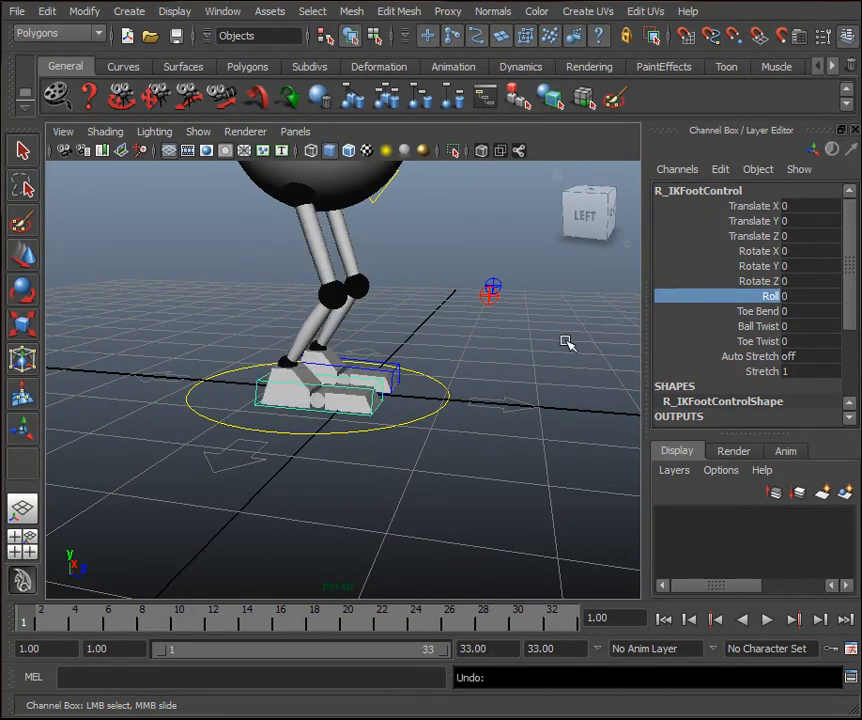
click(722, 311)
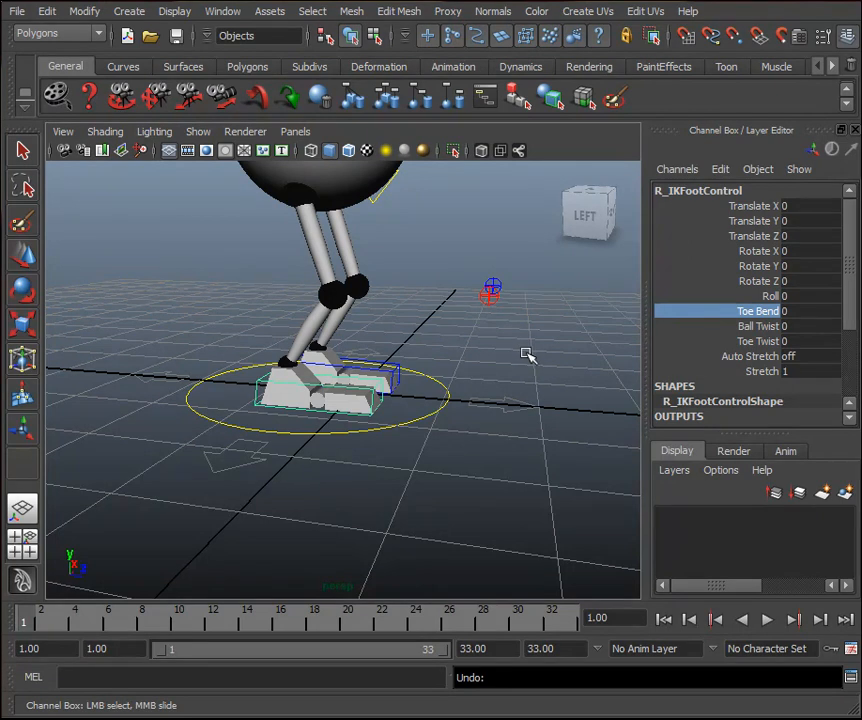
middle_drag(528, 310, 558, 358)
key(ctrl+z)
Try a Roll of -4.3 combined with a Toe Bend change on R_IKFootControl, and undo everything including its selection.
click(768, 296)
middle_drag(370, 343, 300, 350)
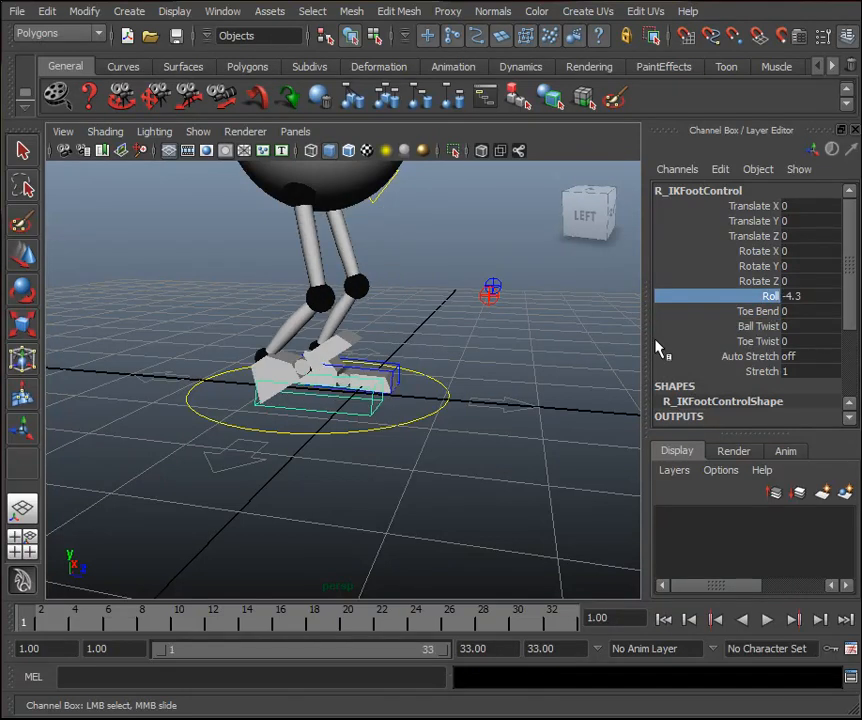
click(758, 311)
mouse_move(462, 356)
middle_down()
mouse_move(540, 358)
mouse_move(225, 380)
mouse_move(462, 348)
middle_up()
key(ctrl+z)
key(ctrl+z)
key(ctrl+z)
key(ctrl+z)
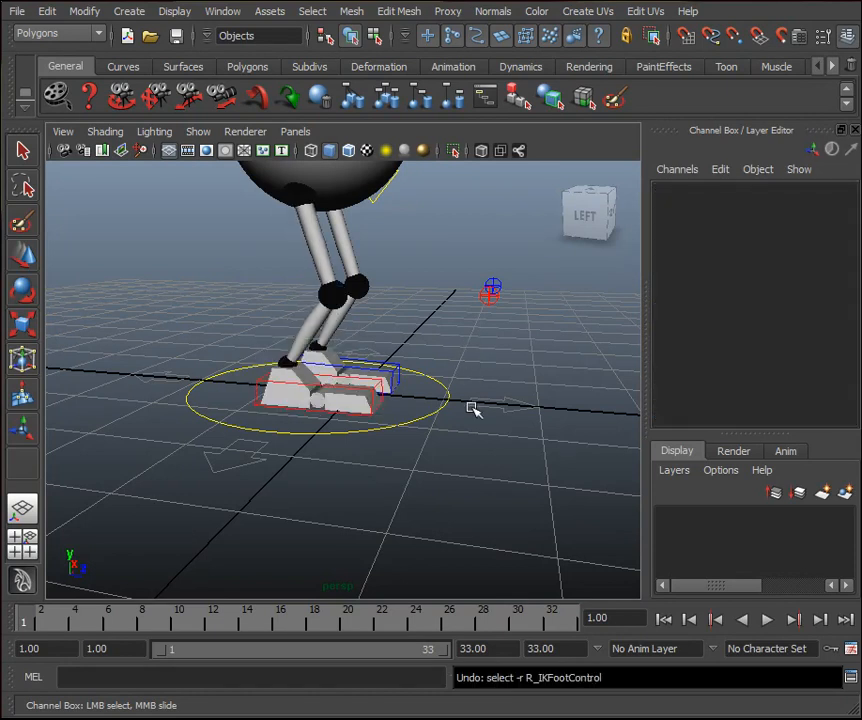
Try moving one of the small spherical knee controls in front of the legs, and undo the move.
click(446, 405)
scroll(463, 411, down, 5)
alt+drag(567, 346, 431, 385)
scroll(532, 366, up, 6)
scroll(505, 350, down, 4)
click(469, 305)
key(w)
drag(458, 333, 362, 366)
key(ctrl+z)
alt+drag(452, 364, 488, 350)
Try moving the whole character with the large circular control around the feet, and undo the move.
click(434, 413)
scroll(436, 416, down, 5)
alt+drag(442, 452, 451, 473)
key(e)
key(w)
drag(366, 394, 295, 372)
key(ctrl+z)
key(ctrl+z)
Try squashing the ball body with the pyramid-shaped control above it, SQST_top_CTRL, and undo the move and its selection.
click(386, 269)
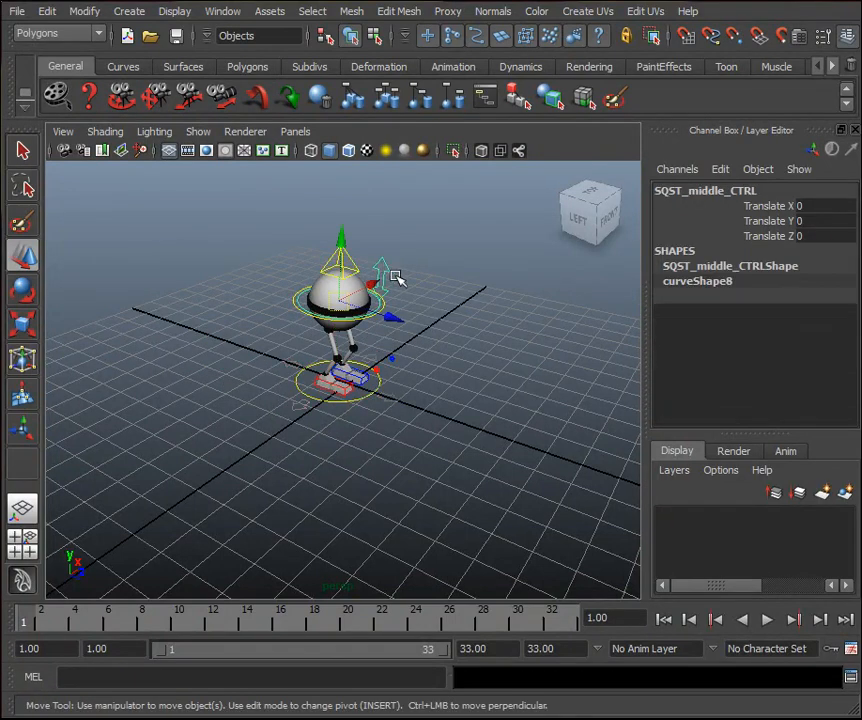
key(f)
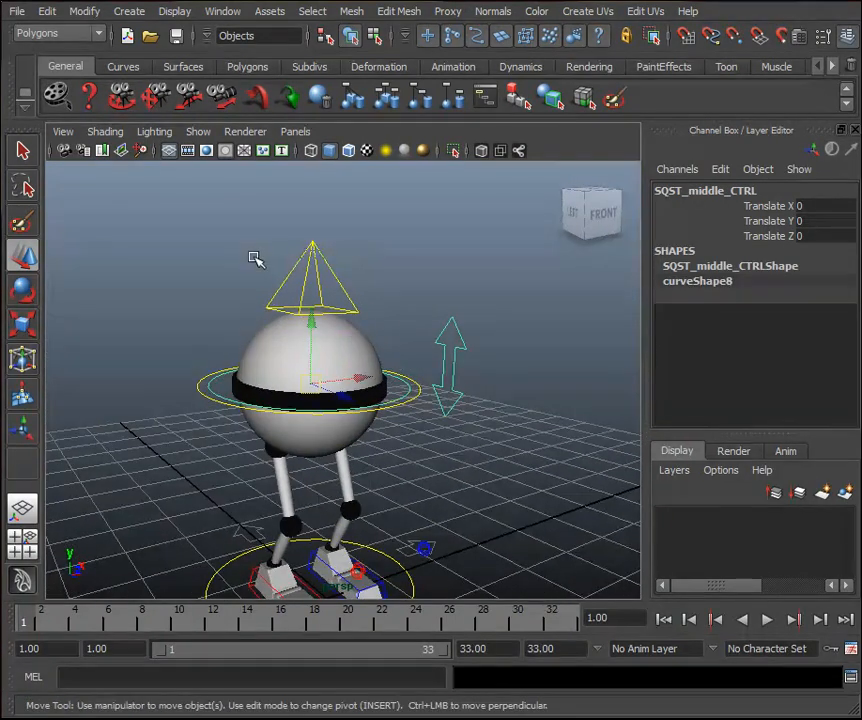
click(302, 251)
drag(316, 249, 311, 328)
key(ctrl+z)
key(ctrl+z)
Lower SQST_middle_CTRL to a Translate Y of -0.806, try moving SQST_top_CTRL as well, and undo the top control's move.
click(450, 348)
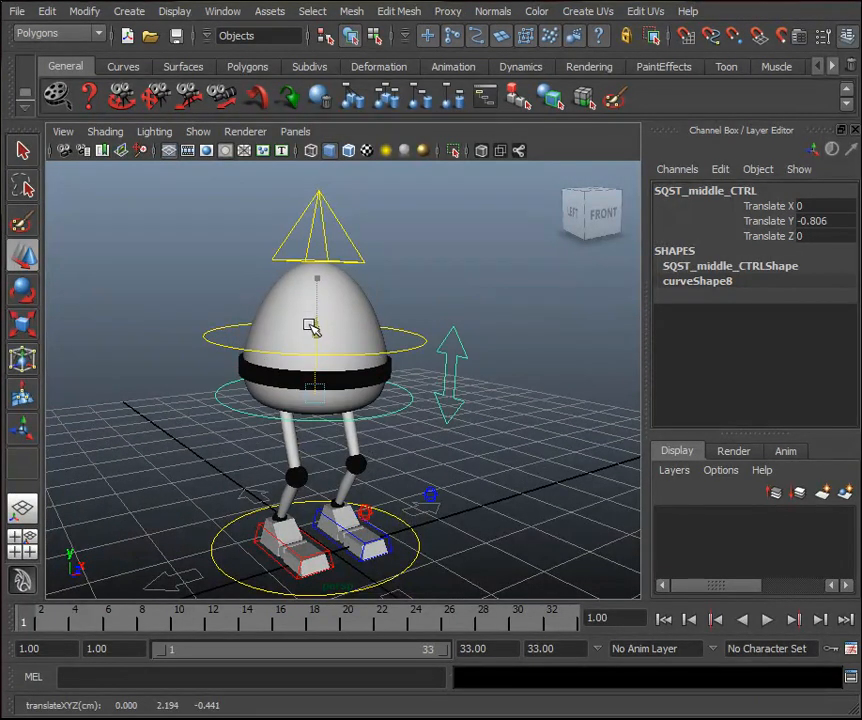
click(330, 205)
mouse_move(323, 200)
mouse_down()
mouse_move(314, 269)
mouse_move(316, 180)
mouse_up()
key(ctrl+z)
key(ctrl+z)
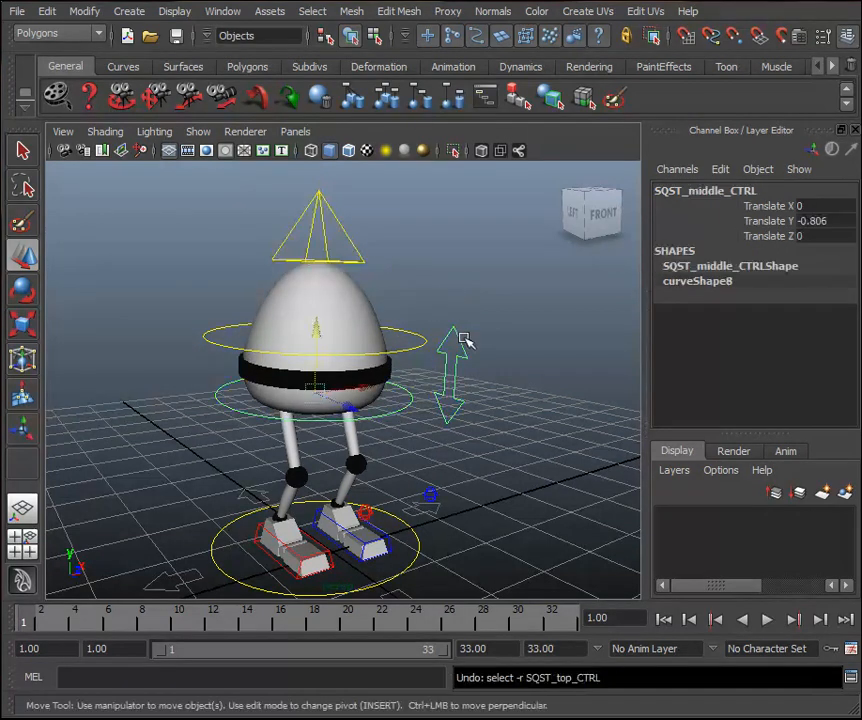
Try raising SQST_middle_CTRL to deform the body upward, and undo all the squash and stretch changes.
drag(318, 325, 315, 200)
click(314, 200)
key(ctrl+z)
key(ctrl+z)
key(ctrl+z)
key(ctrl+z)
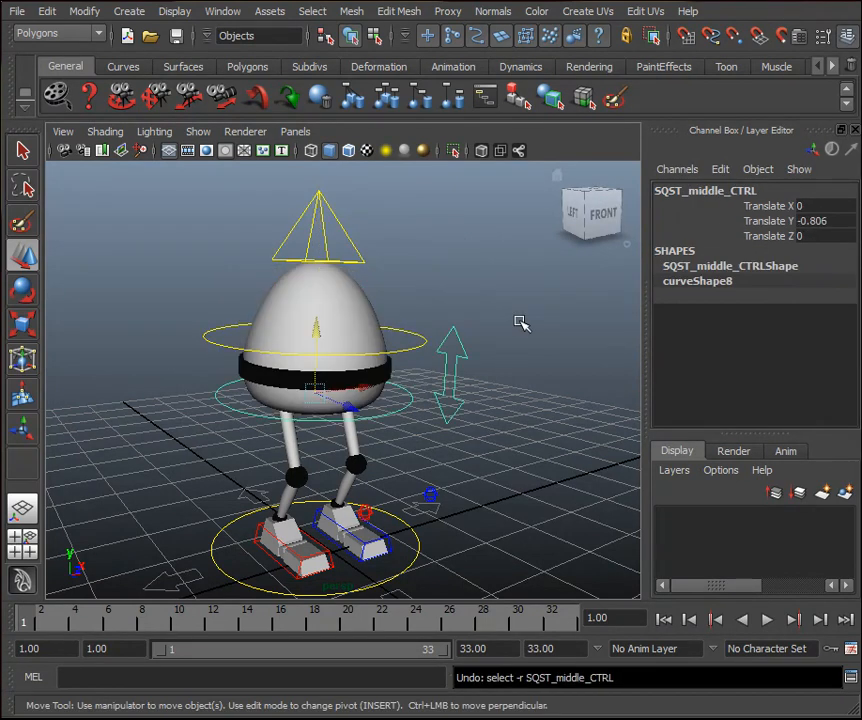
key(ctrl+z)
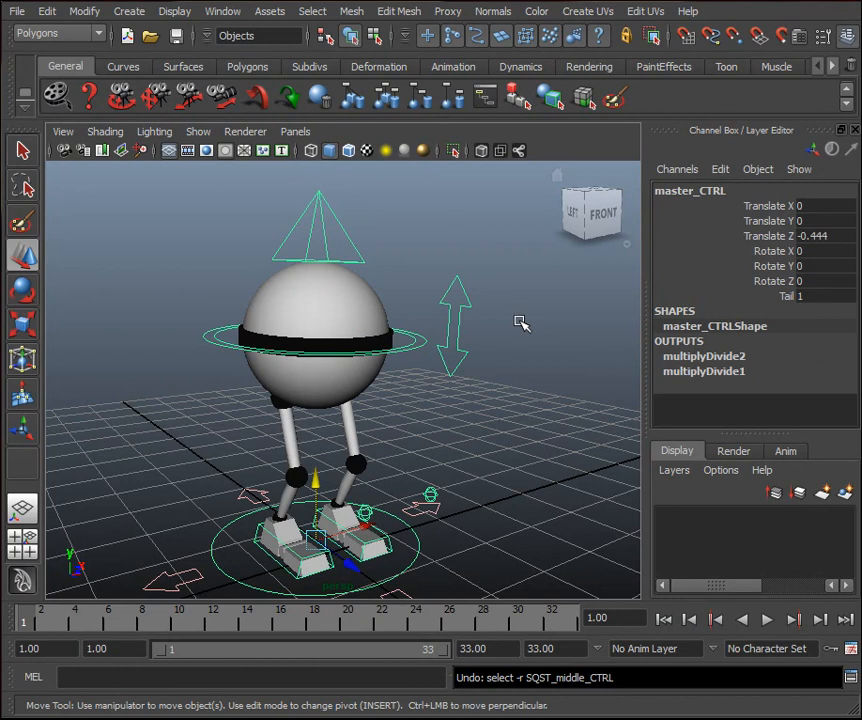
alt+drag(437, 408, 492, 408)
alt+middle_drag(492, 408, 516, 356)
scroll(519, 367, down, 3)
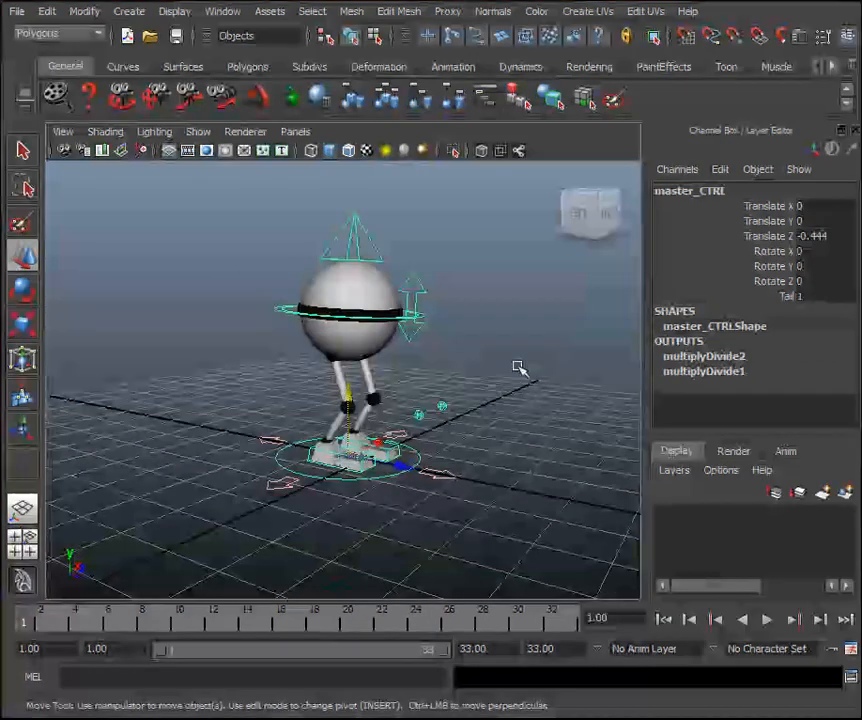
scroll(519, 367, up, 5)
alt+right_drag(523, 373, 537, 289)
alt+drag(536, 316, 521, 327)
alt+middle_drag(521, 326, 522, 328)
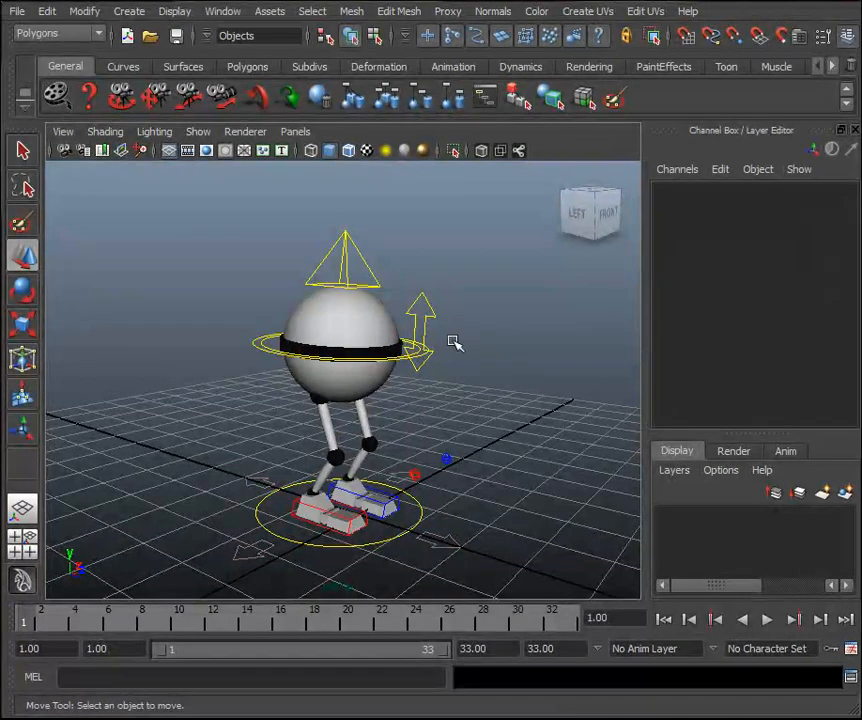
alt+middle_drag(453, 393, 456, 377)
mouse_move(457, 373)
alt+mouse_down()
mouse_move(508, 378)
mouse_move(469, 385)
alt+mouse_up()
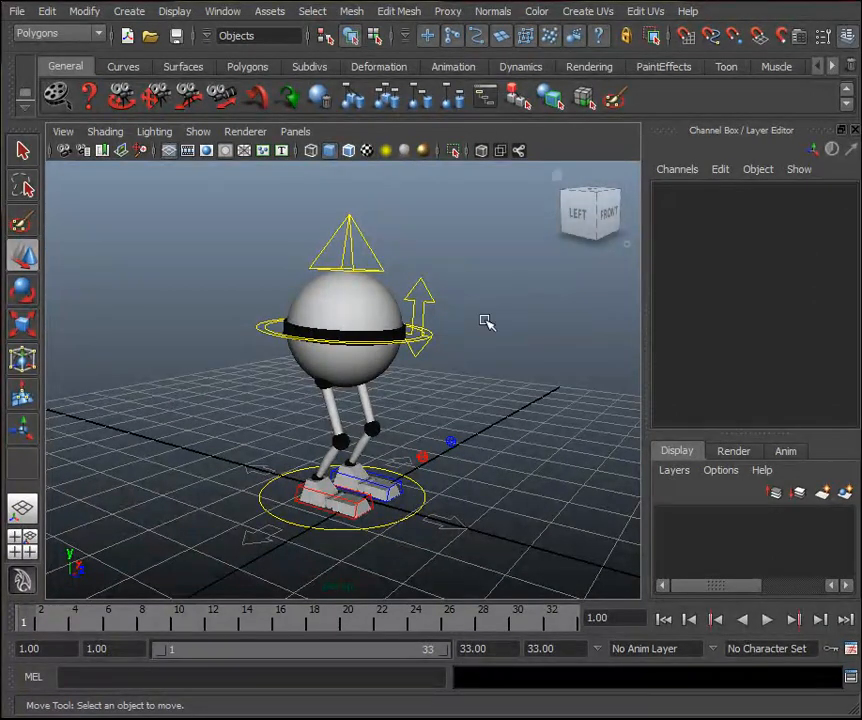
mouse_move(36, 613)
mouse_down()
mouse_move(608, 621)
mouse_move(200, 628)
mouse_move(22, 621)
mouse_up()
alt+middle_drag(507, 500, 485, 443)
scroll(485, 443, down, 3)
scroll(485, 443, up, 6)
scroll(490, 353, down, 3)
alt+middle_drag(475, 324, 496, 366)
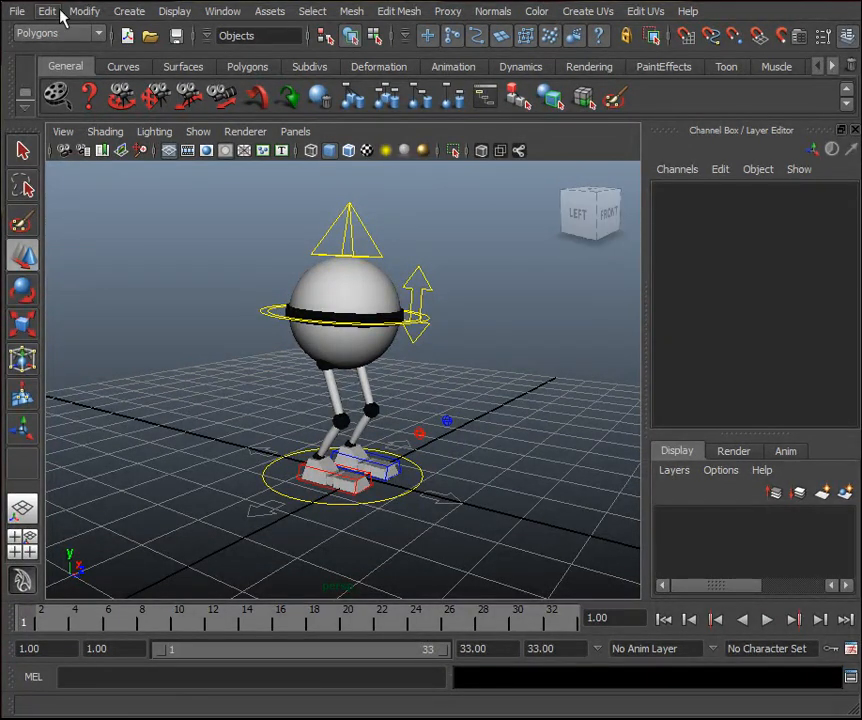
Hide the ViewCube from the viewport's heads-up display.
click(170, 12)
mouse_move(200, 60)
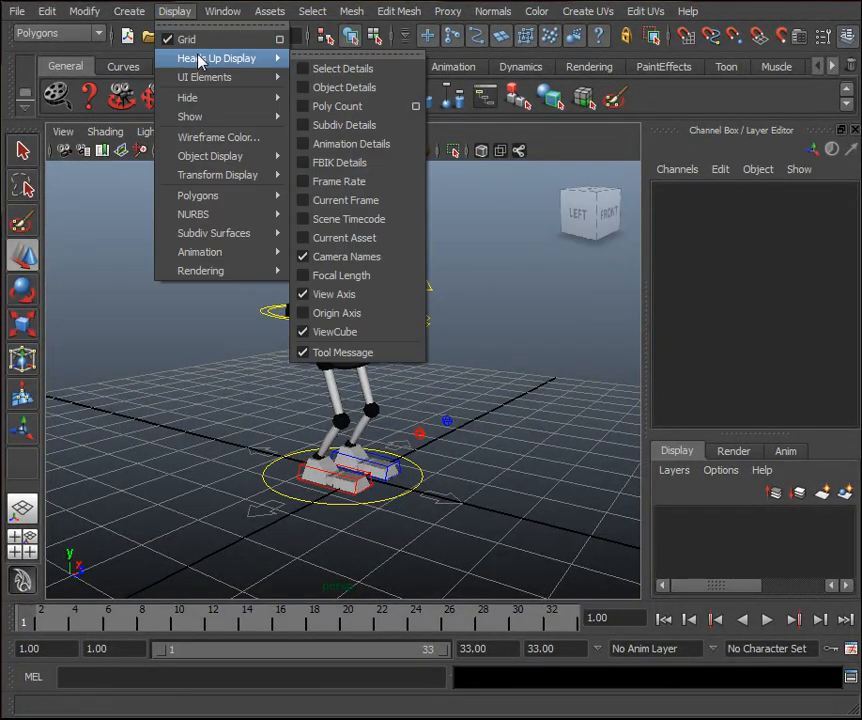
click(305, 333)
mouse_move(487, 267)
alt+mouse_down()
mouse_move(471, 275)
mouse_move(481, 275)
alt+mouse_up()
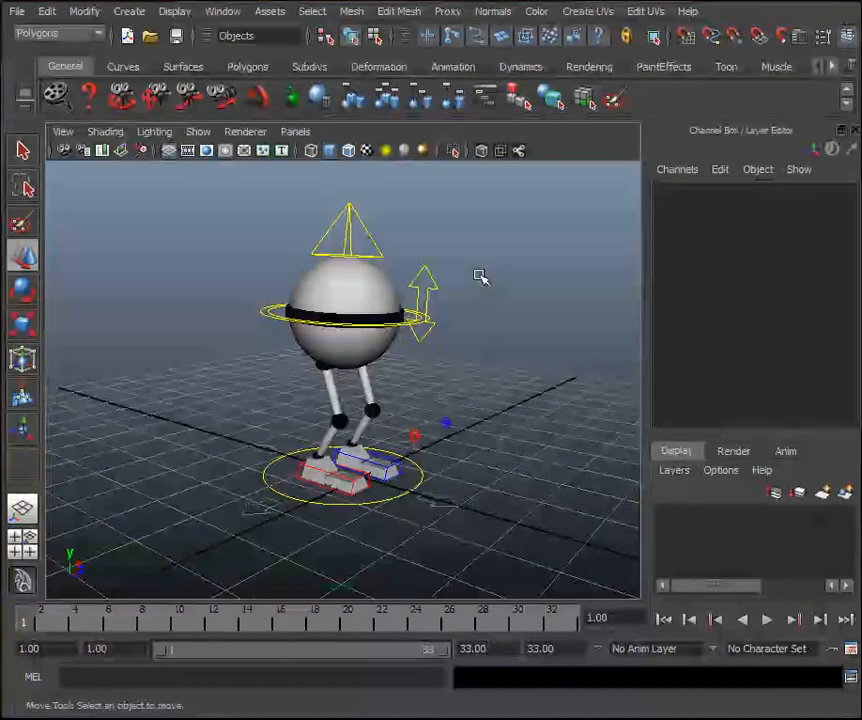
alt+right_drag(481, 275, 435, 298)
alt+drag(435, 298, 443, 297)
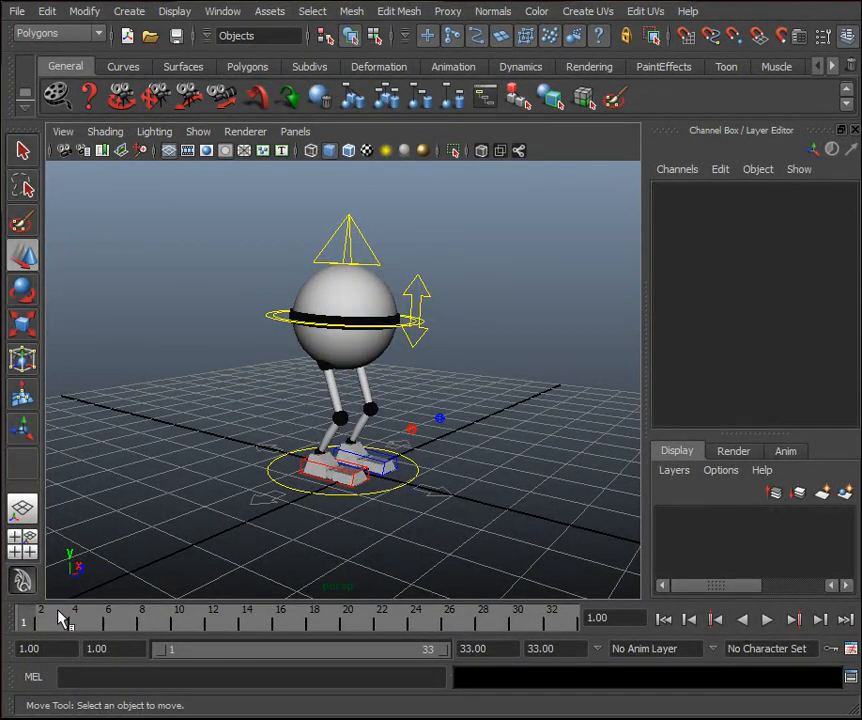
Scrub the timeline to frame 17, preview the playback and return to frame 1.
mouse_move(73, 618)
mouse_down()
mouse_move(323, 622)
mouse_move(298, 622)
mouse_up()
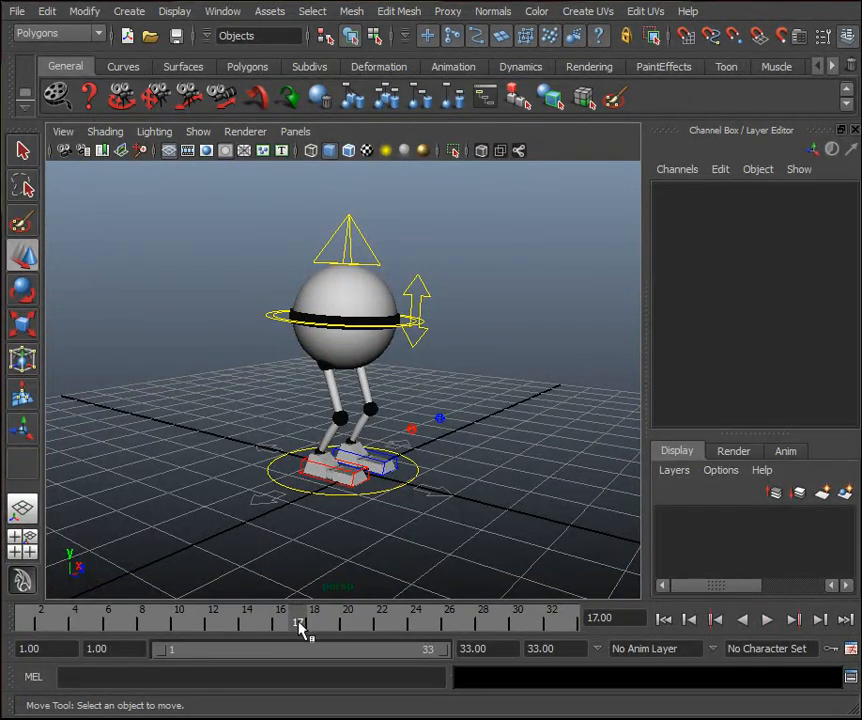
key(alt+v)
mouse_move(139, 622)
middle_down()
mouse_move(447, 622)
mouse_move(19, 645)
mouse_move(92, 631)
middle_up()
double_click(161, 619)
drag(219, 628, 233, 633)
key(alt+v)
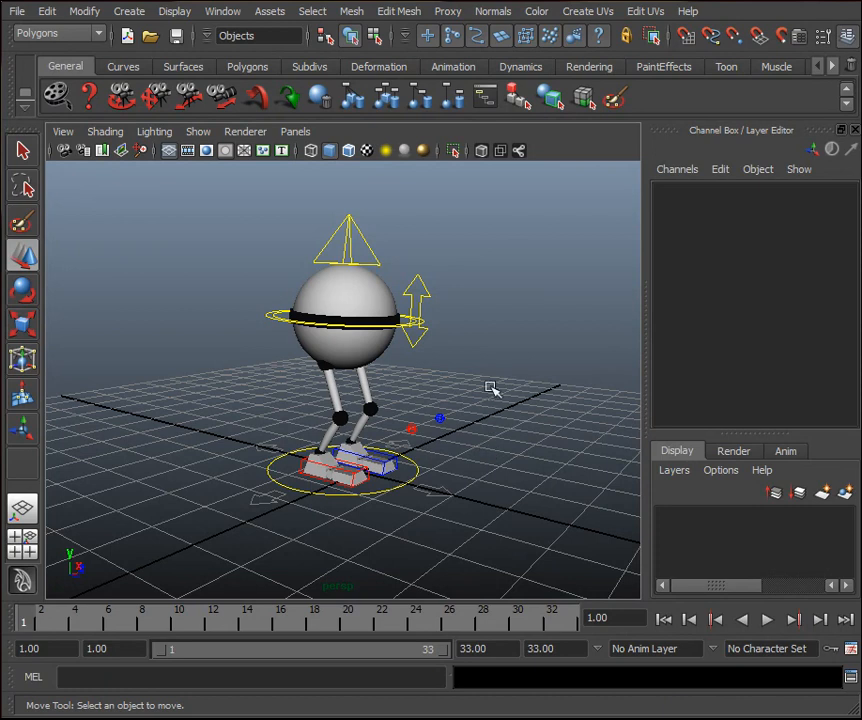
Select all of the character's controls and set a key on them at frame 1.
alt+middle_drag(489, 387, 496, 399)
drag(570, 574, 144, 190)
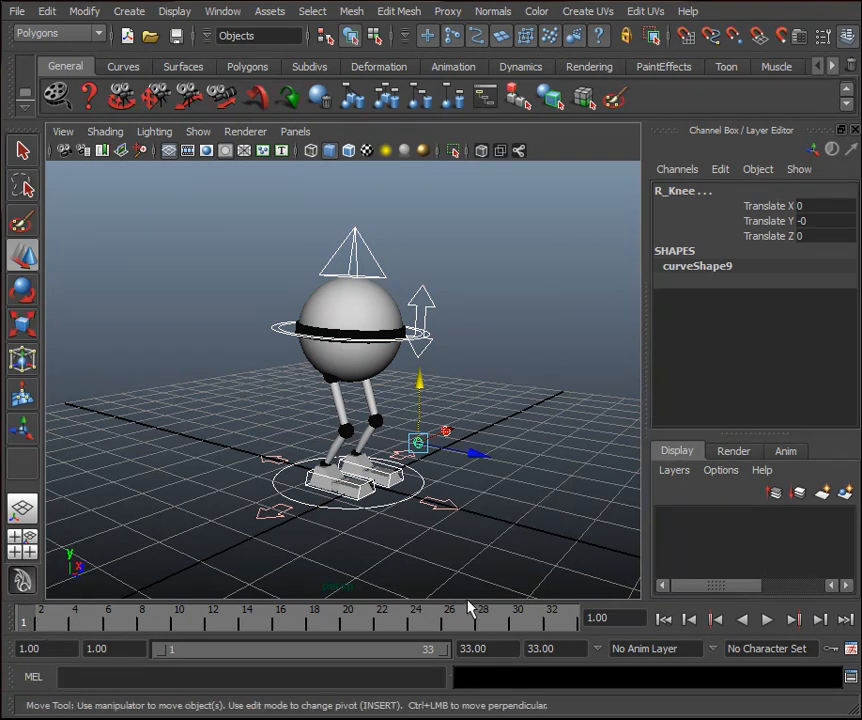
key(s)
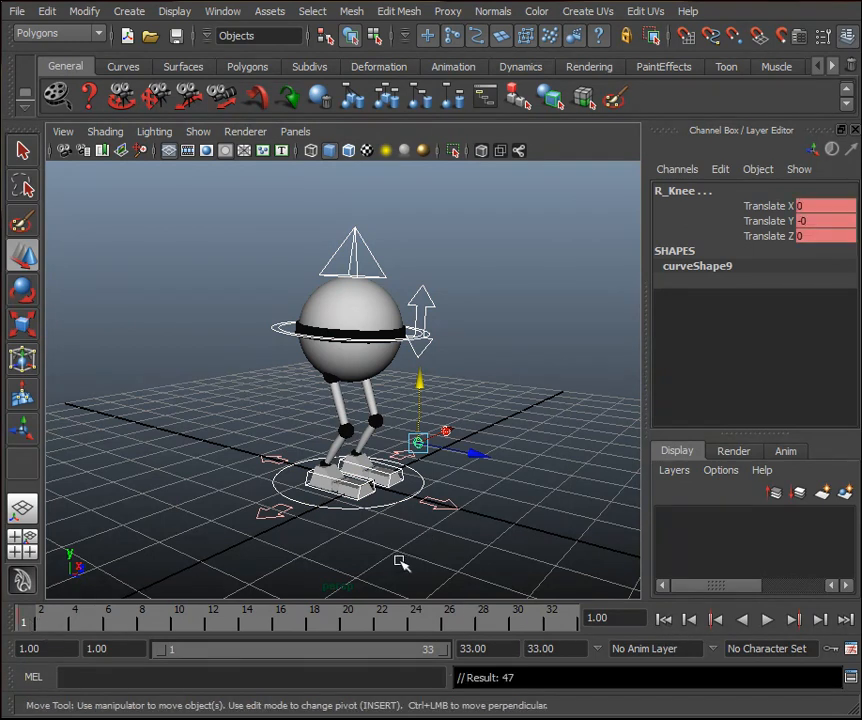
Set a matching key on all the selected controls at frame 33, and scrub and play the timeline to check it.
drag(28, 620, 110, 620)
drag(30, 622, 568, 626)
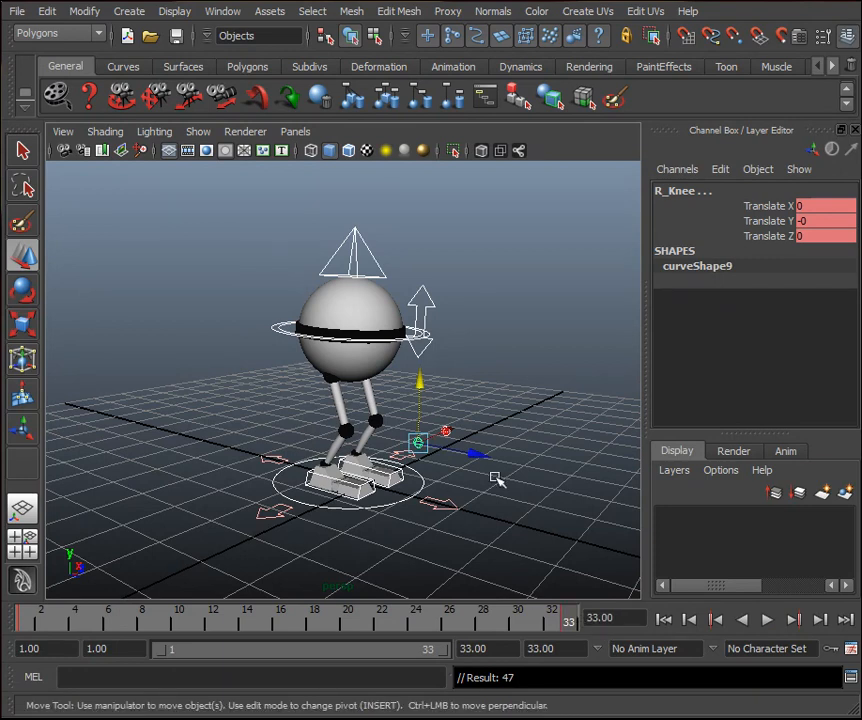
drag(568, 622, 500, 625)
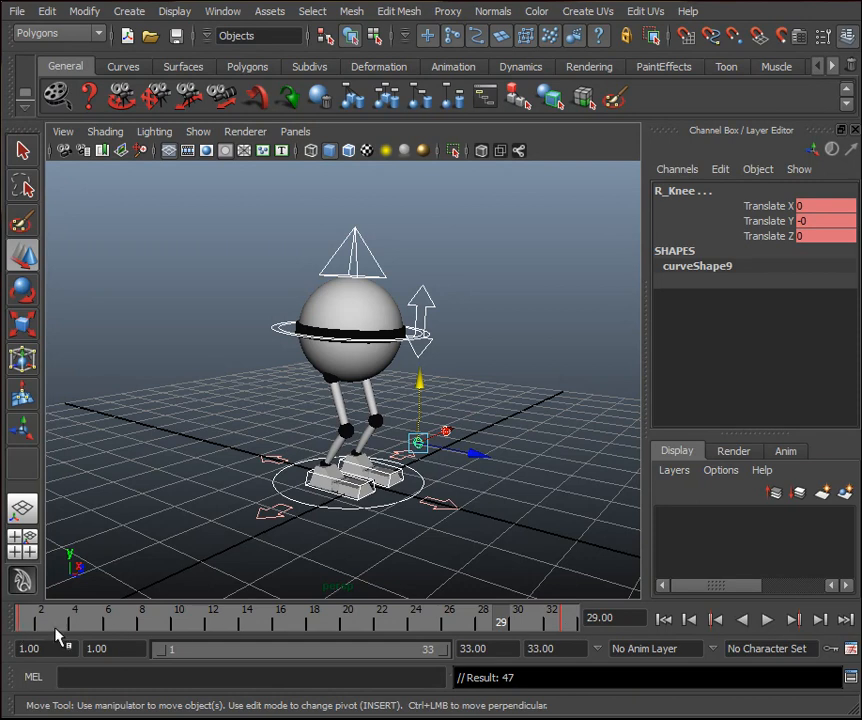
key(alt+v)
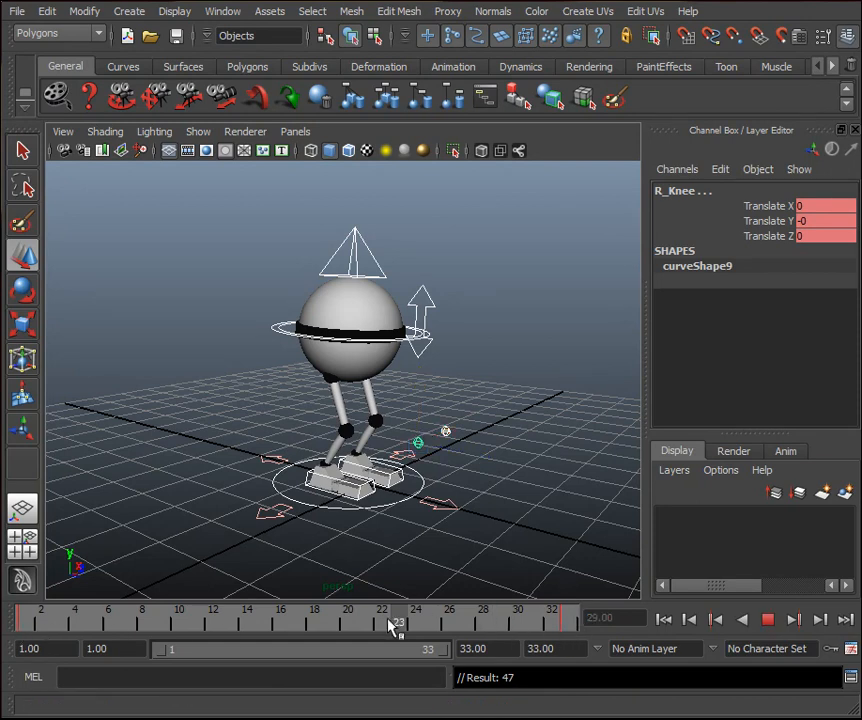
key(alt+v)
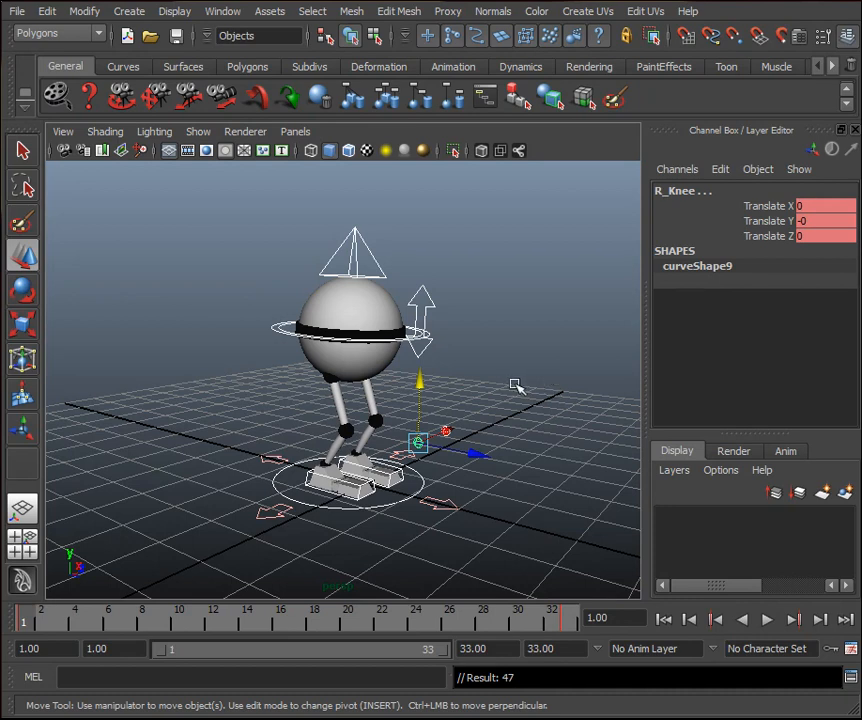
Open the Graph Editor for the selected controls, resize its window to fit the screen and frame all the animation curves.
alt+drag(537, 398, 523, 398)
alt+middle_drag(523, 399, 526, 401)
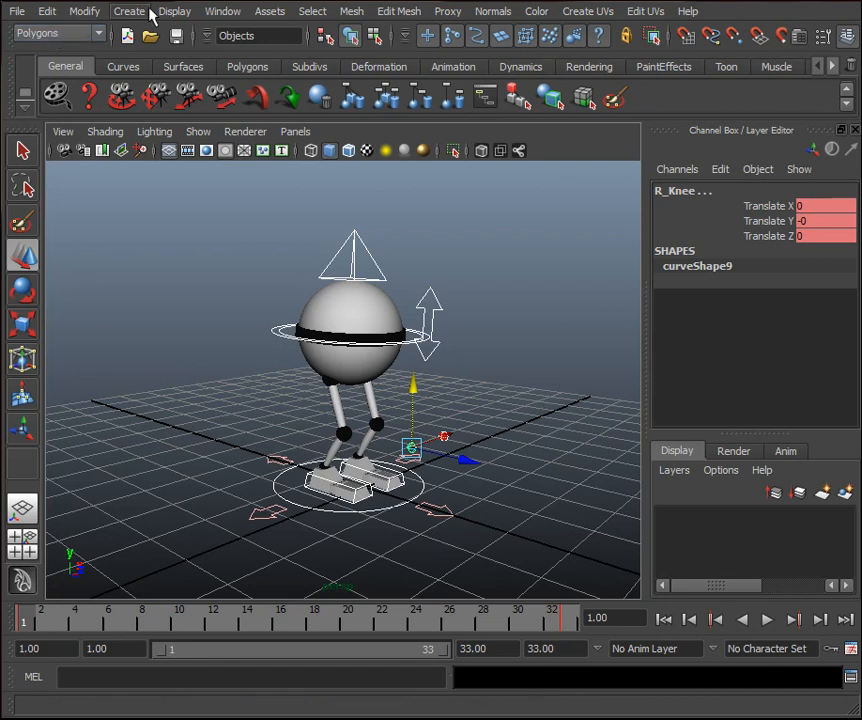
click(215, 13)
mouse_move(250, 80)
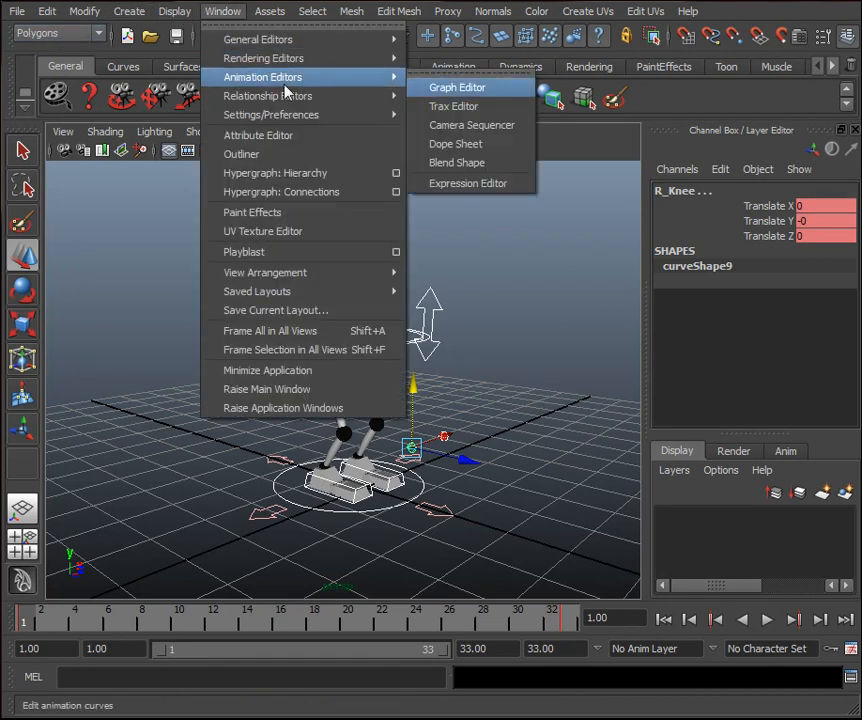
click(483, 89)
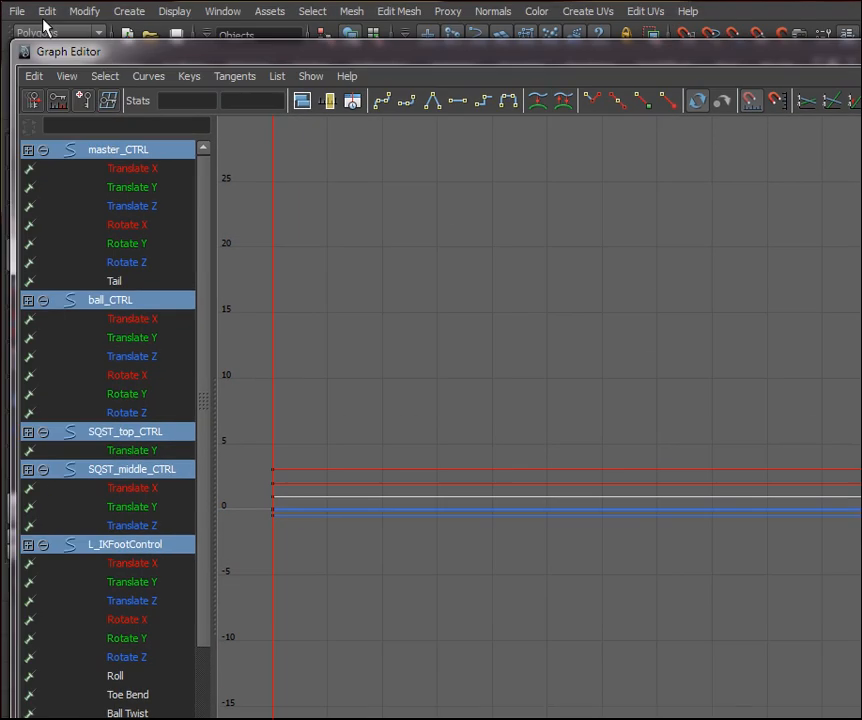
drag(17, 43, 554, 291)
drag(664, 301, 241, 102)
key(a)
scroll(491, 350, down, 3)
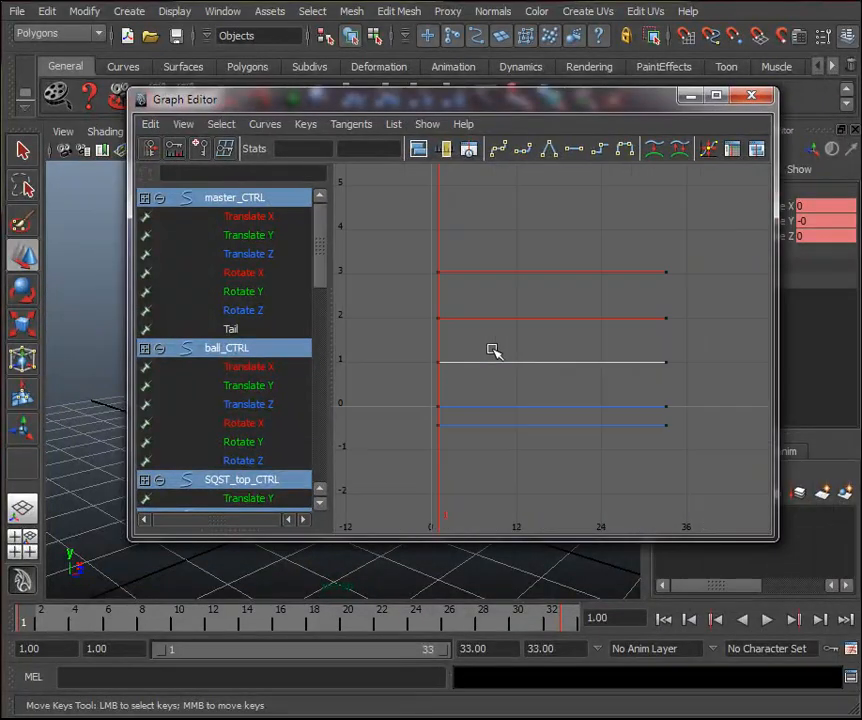
Set both Pre Infinity and Post Infinity of all the controls' curves to Cycle.
click(265, 124)
mouse_move(312, 156)
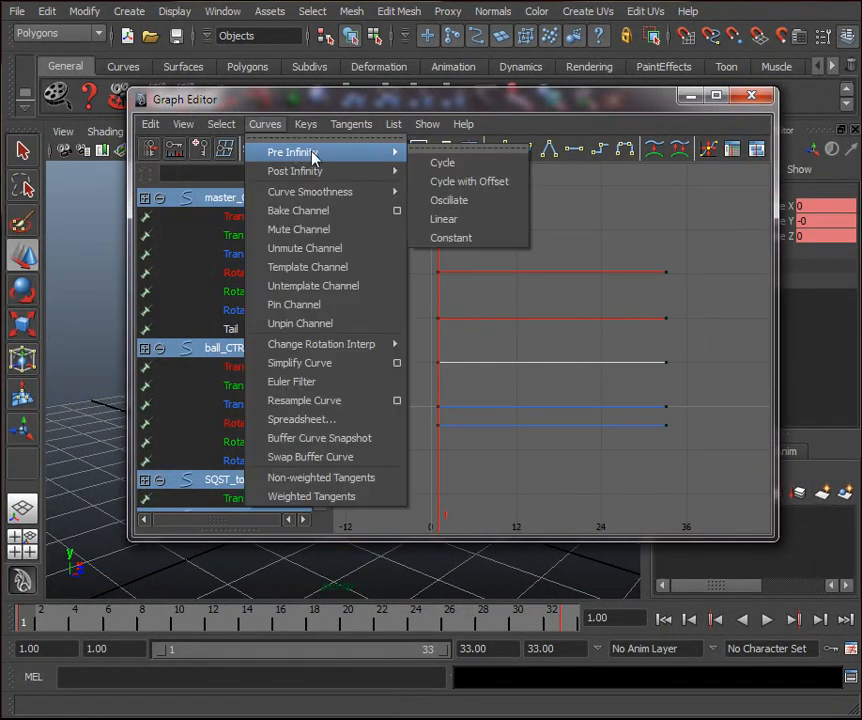
click(437, 165)
click(265, 124)
mouse_move(289, 174)
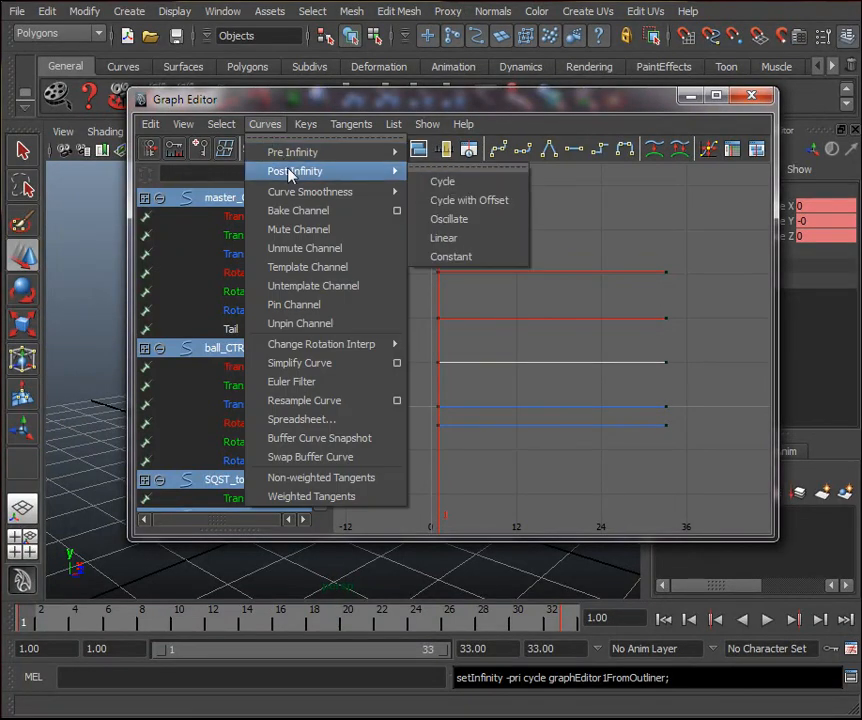
click(432, 183)
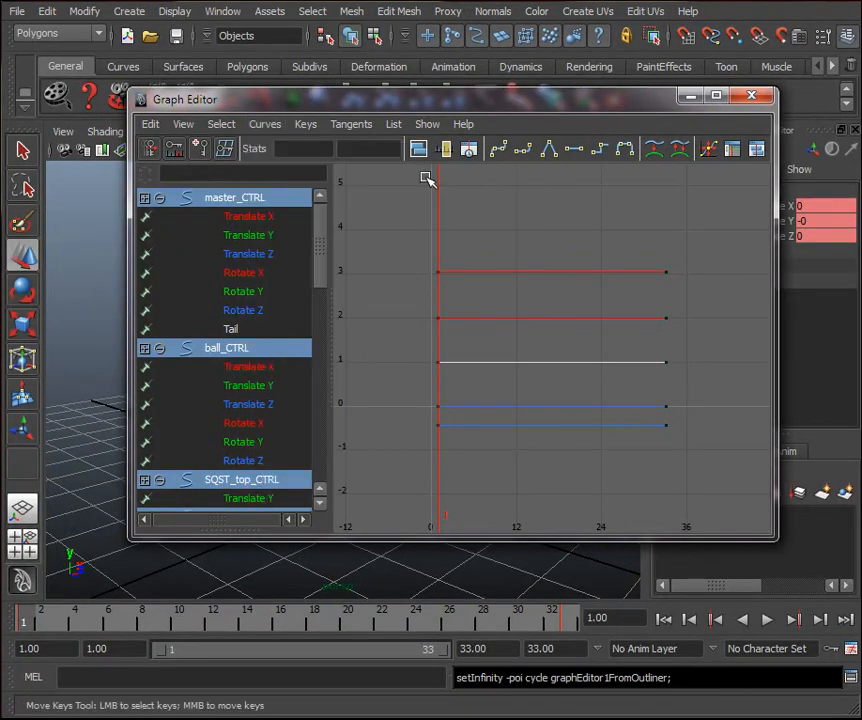
Turn on the Infinity display in the Graph Editor and inspect the cycled curves beyond the keyed range.
click(183, 124)
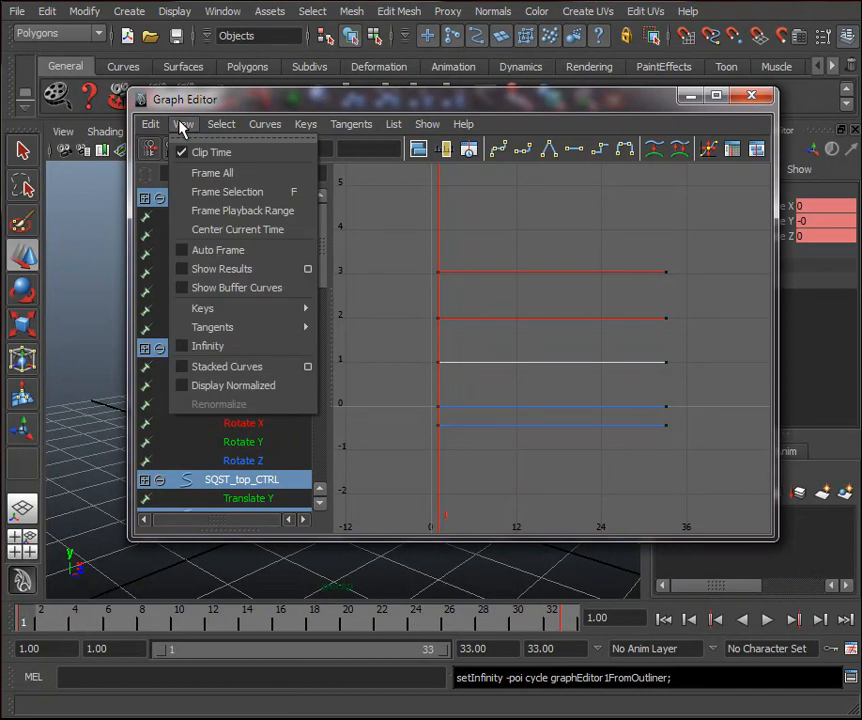
click(187, 350)
scroll(645, 281, down, 6)
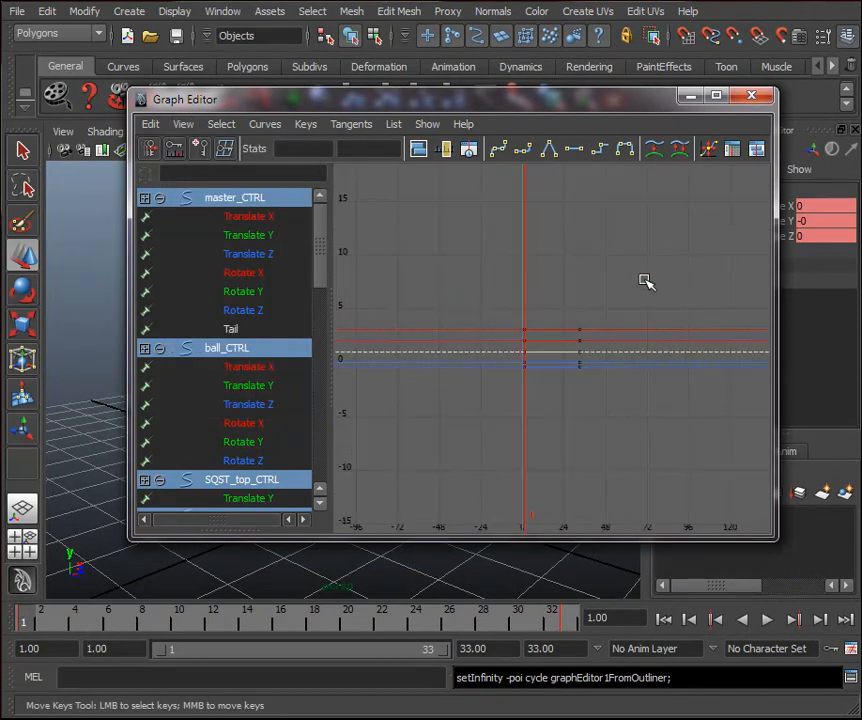
key(a)
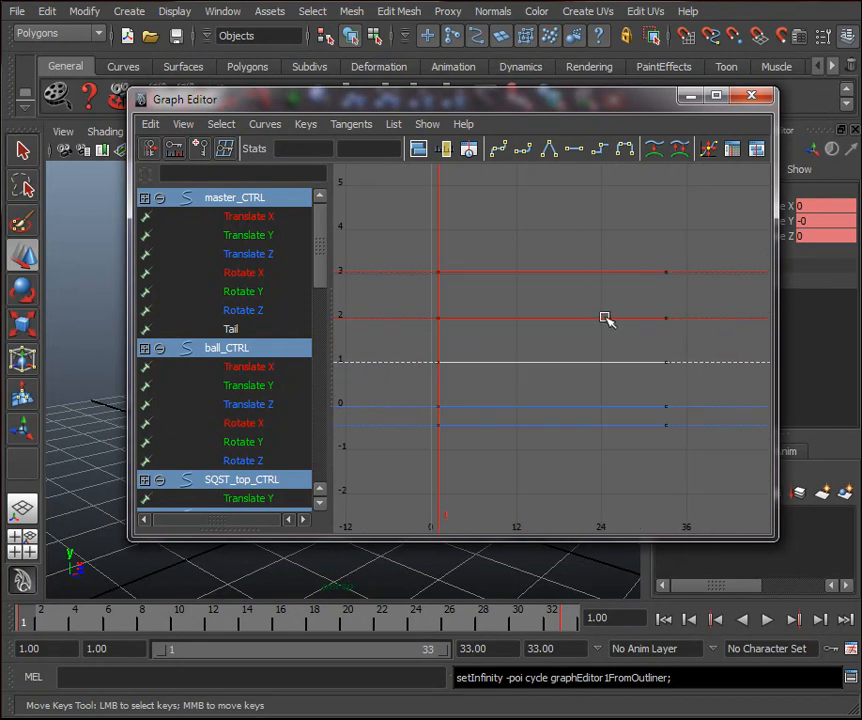
alt+middle_drag(583, 287, 569, 266)
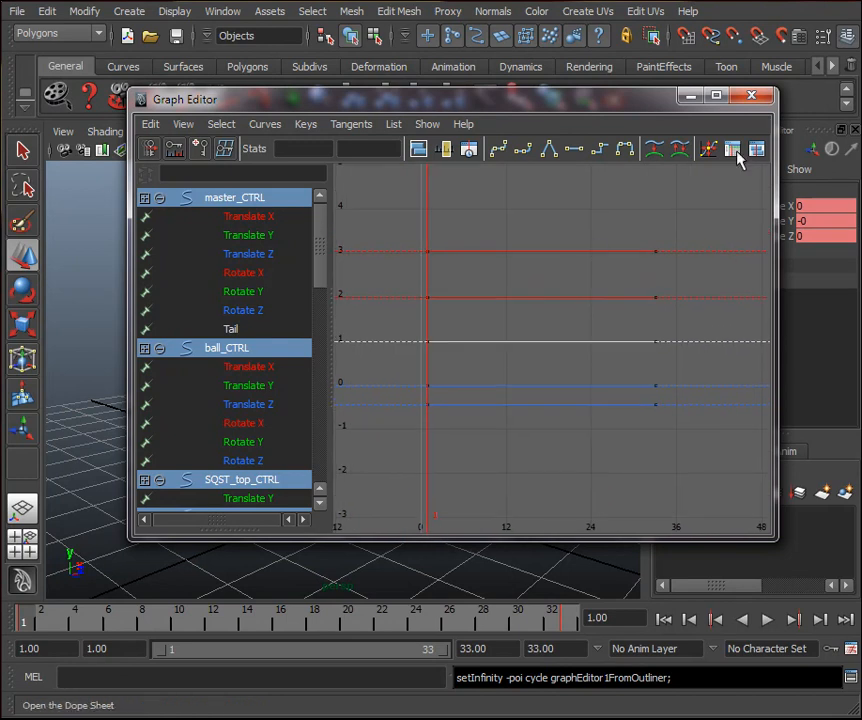
Close the Graph Editor and show the Channel Box / Layer Editor.
click(751, 97)
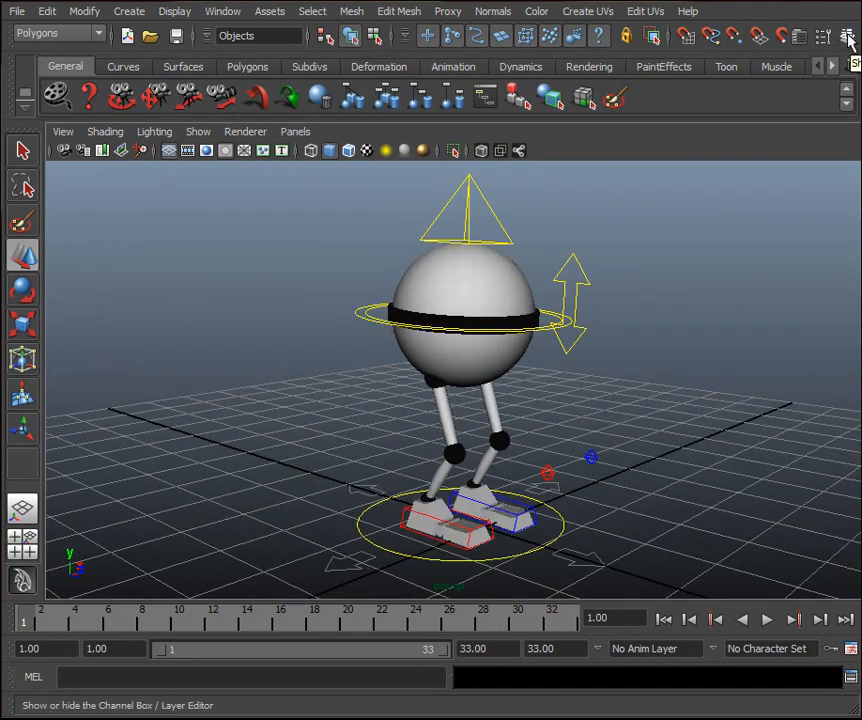
click(848, 38)
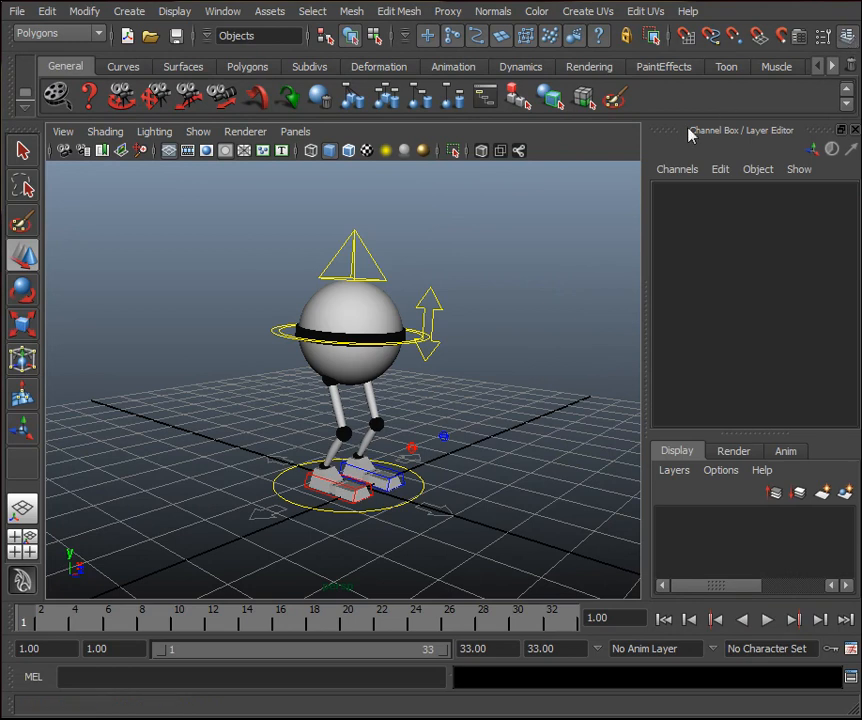
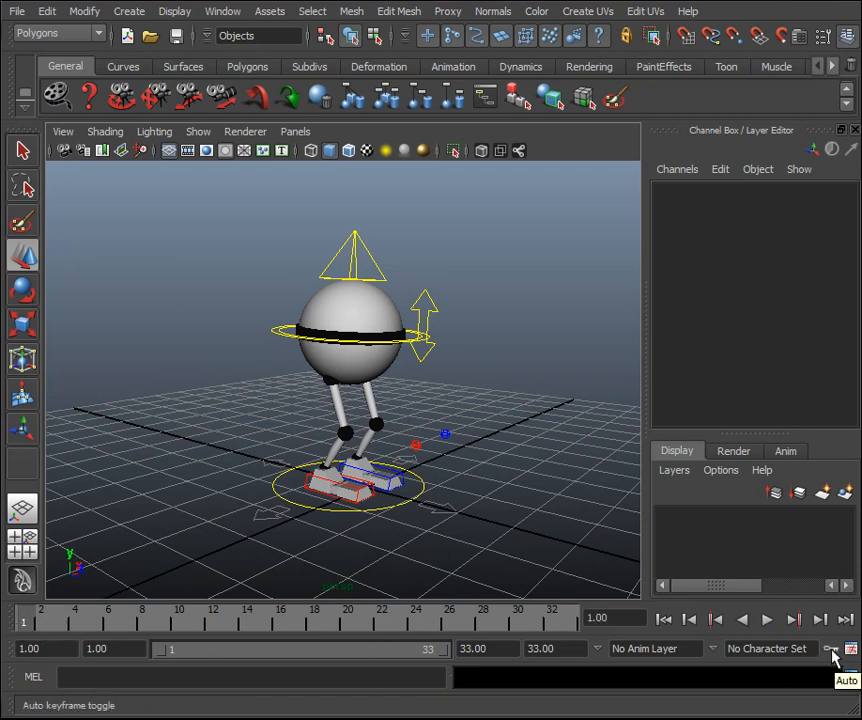
Turn on automatic keyframing and lower the ball control slightly to Translate Y -0.036 on frame 1.
click(831, 649)
alt+drag(476, 389, 560, 381)
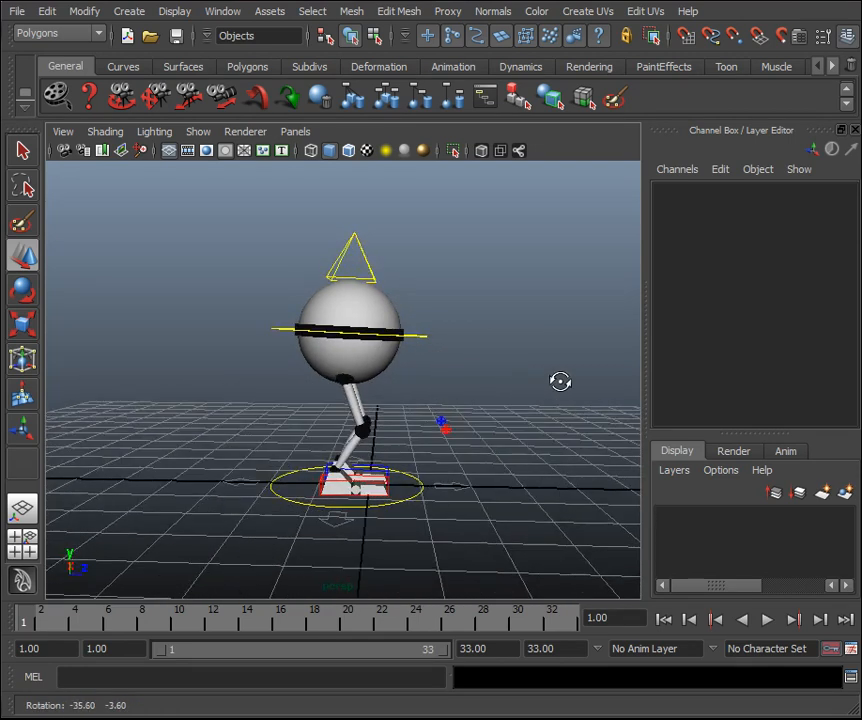
click(427, 338)
drag(346, 312, 350, 313)
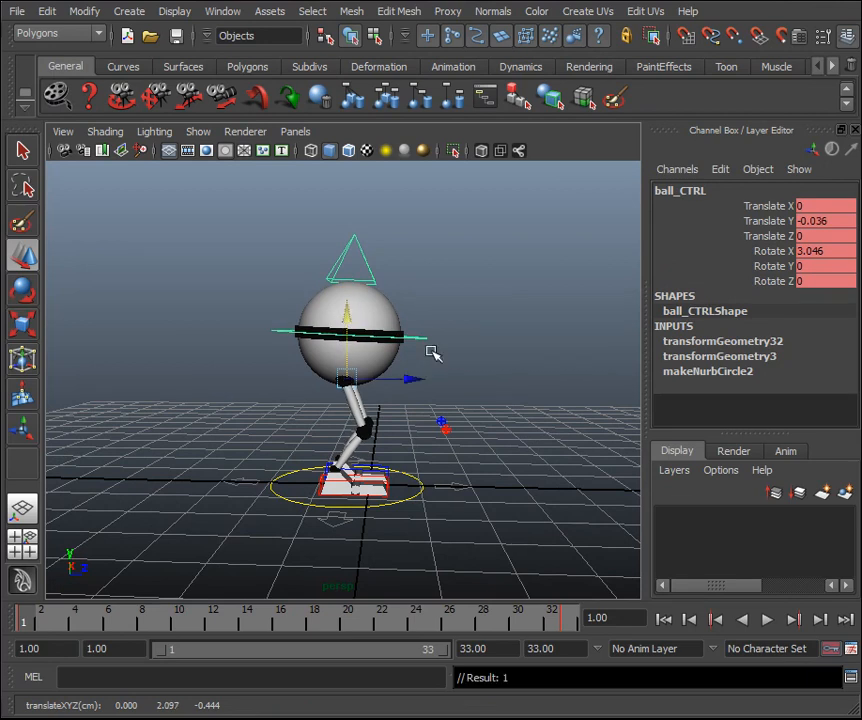
Move the left foot control forward to Translate Z 1.053 and the right foot control back to Translate Z -0.533.
scroll(482, 442, up, 3)
alt+middle_drag(487, 445, 480, 387)
mouse_move(505, 391)
alt+mouse_down()
mouse_move(536, 389)
mouse_move(506, 392)
alt+mouse_up()
click(409, 447)
alt+drag(525, 485, 506, 484)
drag(398, 465, 508, 481)
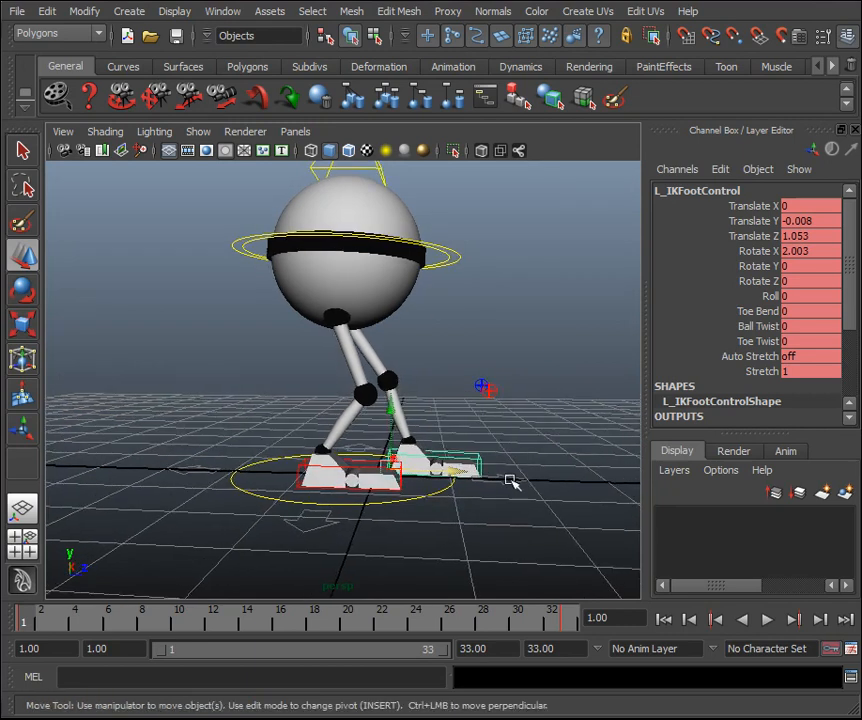
click(364, 466)
drag(365, 482, 323, 480)
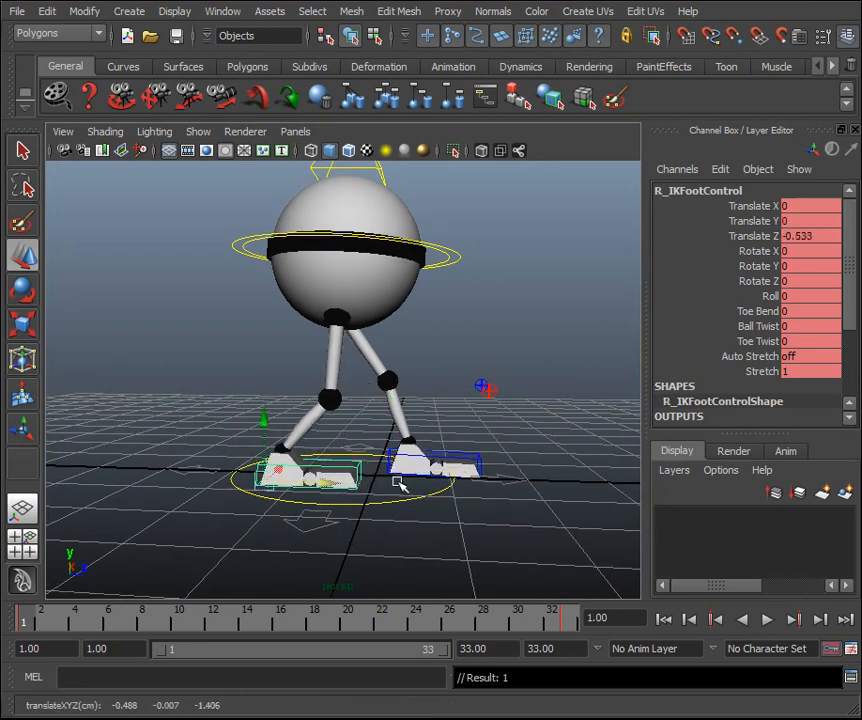
Lift the left foot's toes with a Roll of -2.4 and move the foot forward to Translate Z 1.3.
click(475, 456)
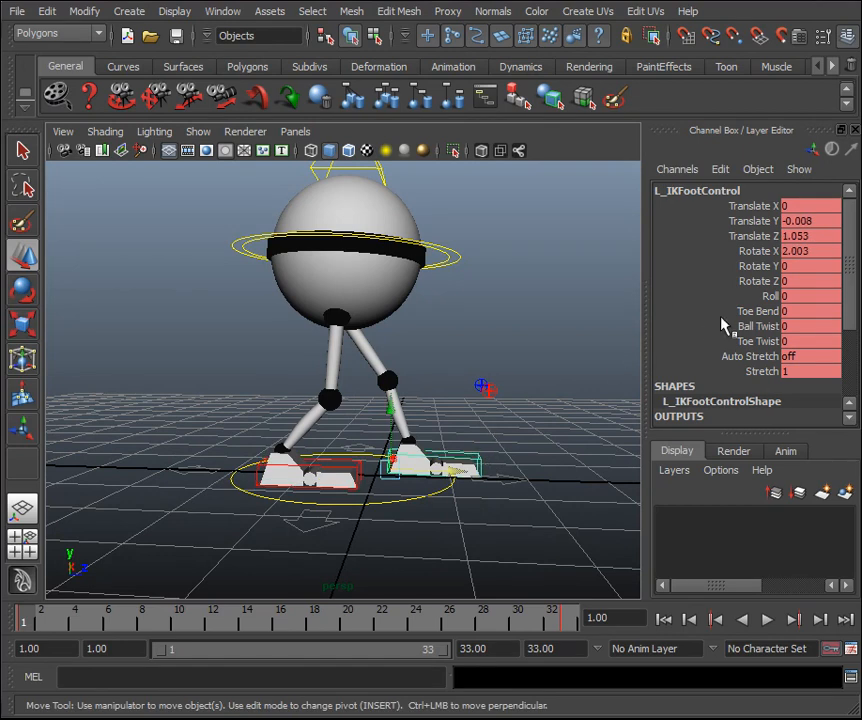
click(764, 298)
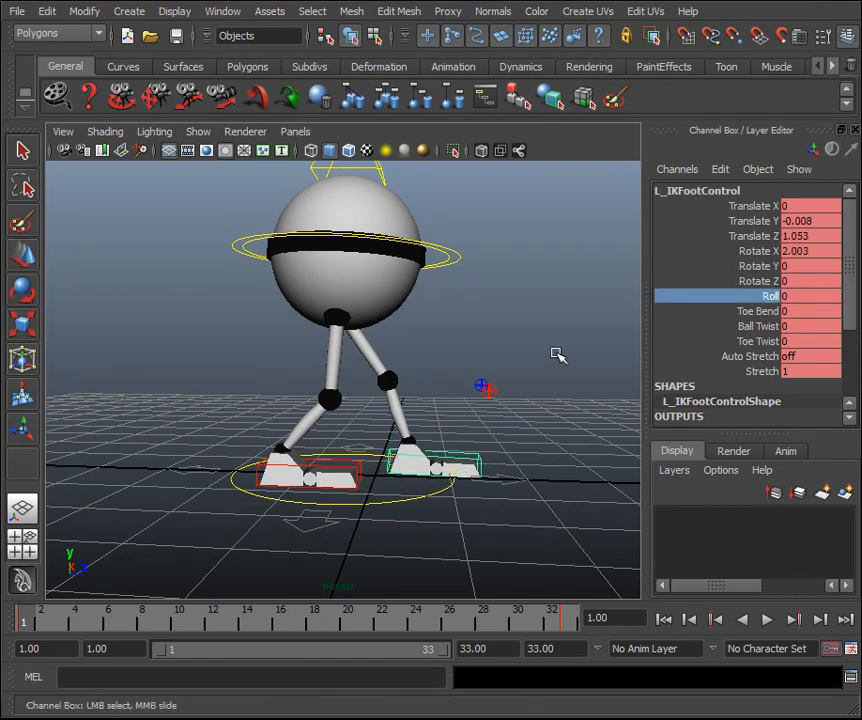
middle_drag(557, 352, 537, 352)
key(w)
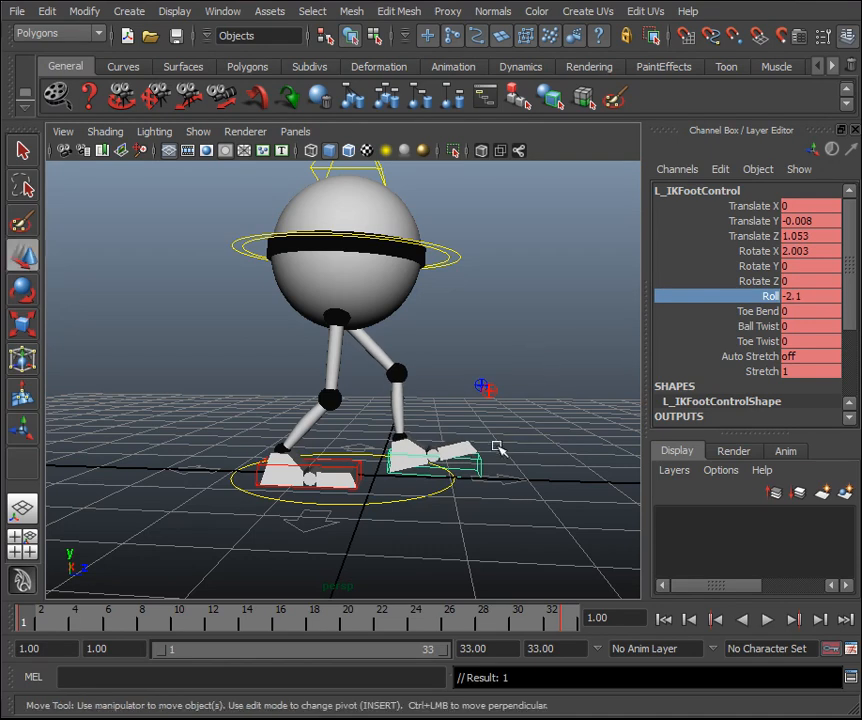
drag(462, 462, 517, 470)
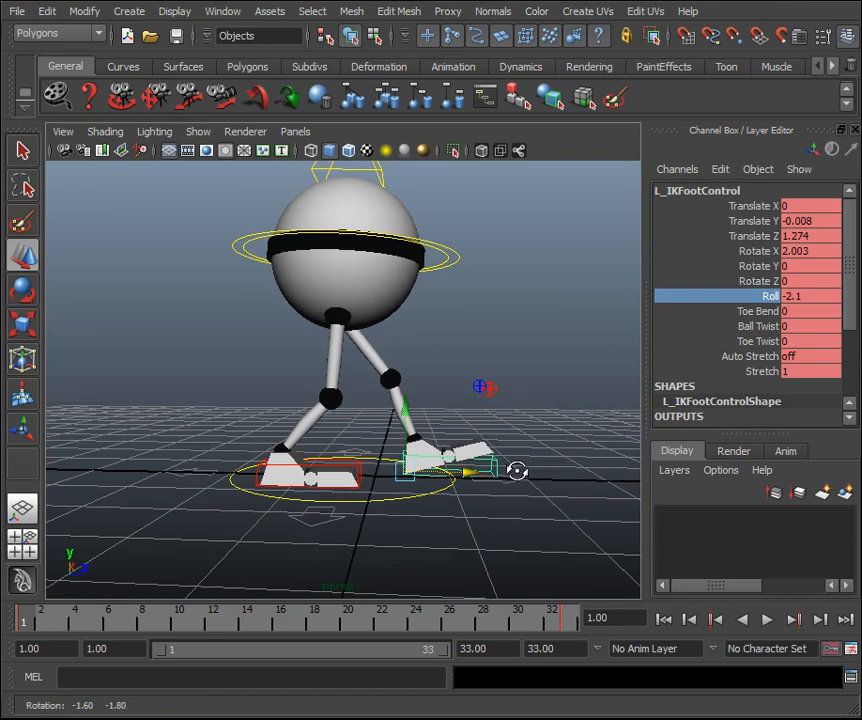
middle_drag(570, 433, 569, 433)
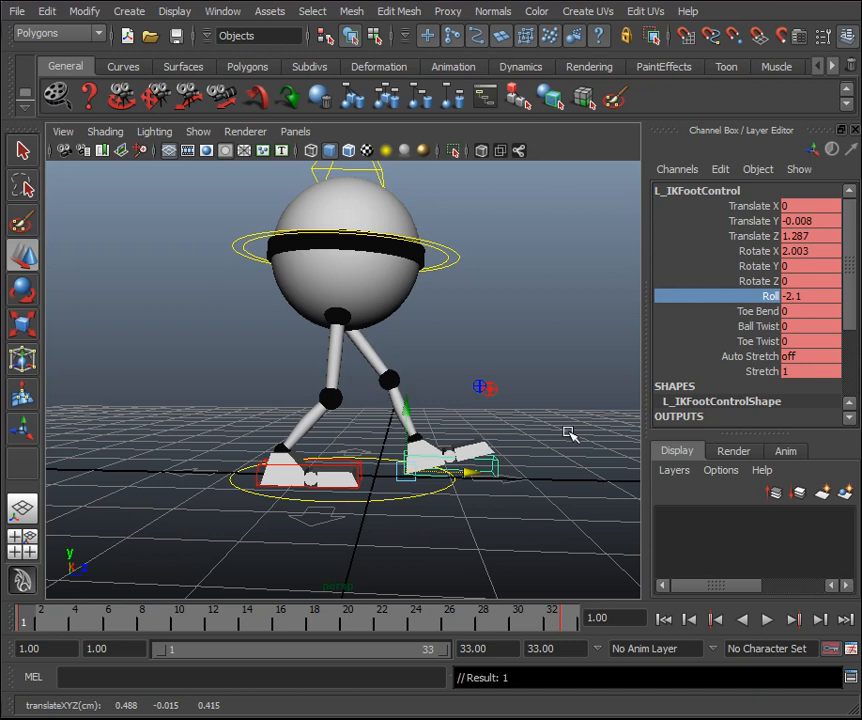
middle_drag(492, 396, 488, 396)
middle_drag(477, 467, 476, 470)
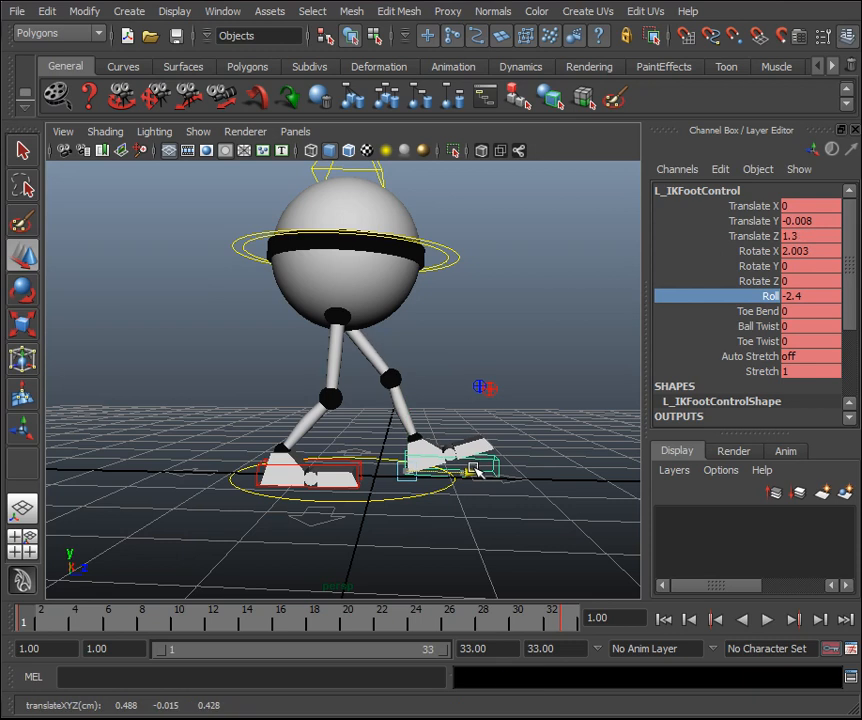
Raise the right foot's heel with a Roll of 4.4 and move the foot back to Translate Z -1.2.
click(346, 478)
middle_drag(346, 479, 318, 482)
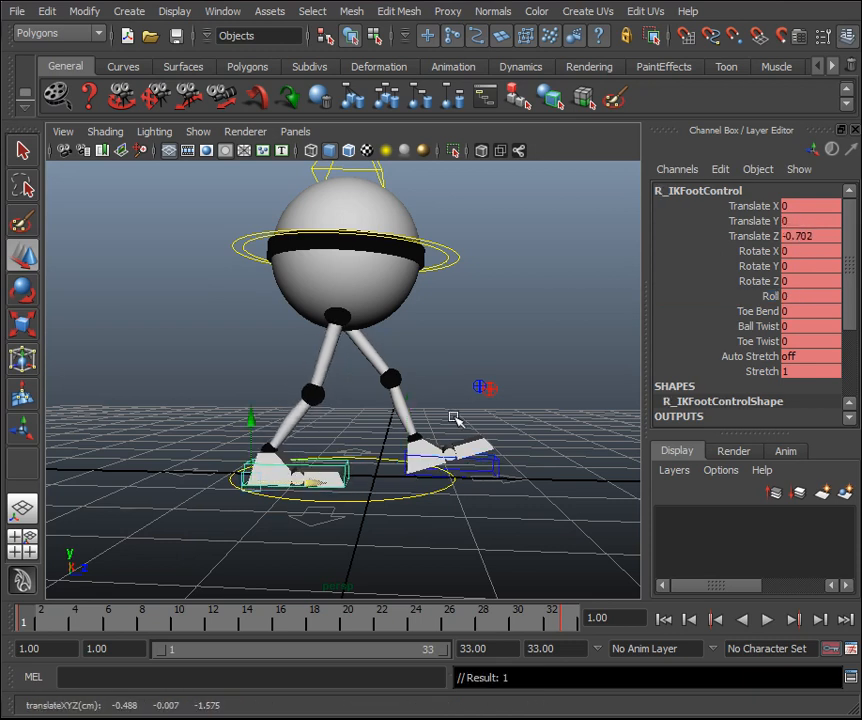
click(770, 296)
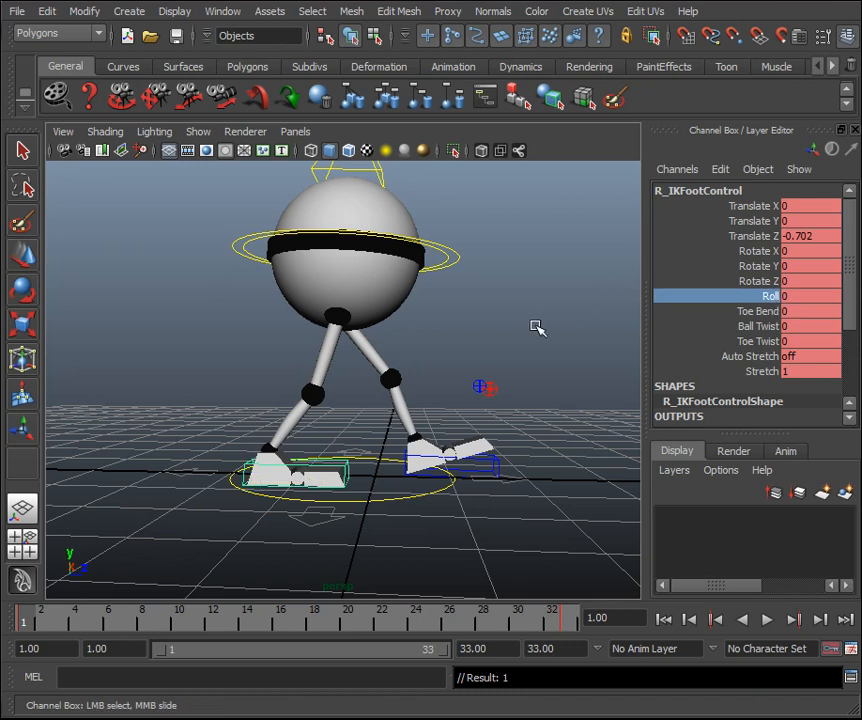
middle_drag(483, 325, 524, 319)
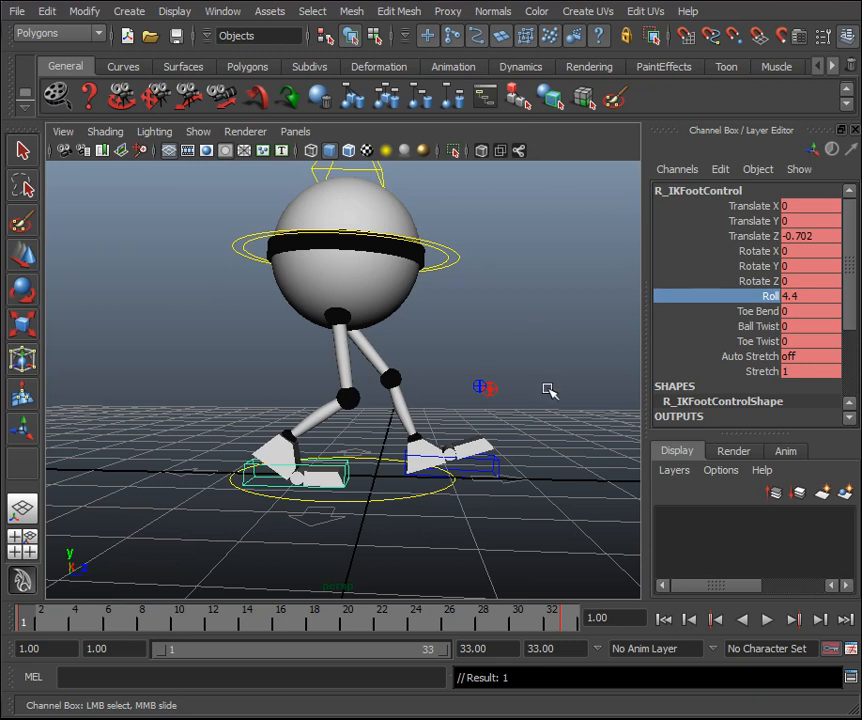
key(w)
drag(320, 487, 278, 488)
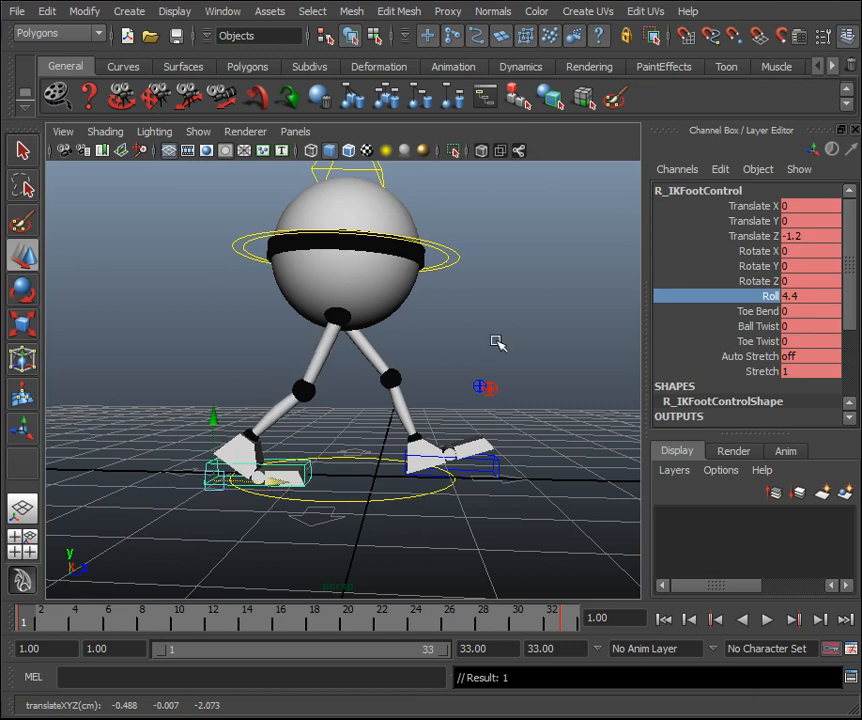
Twist the ball control about its vertical axis to a Rotate Y of about -18.2.
alt+drag(497, 343, 441, 371)
click(468, 253)
key(e)
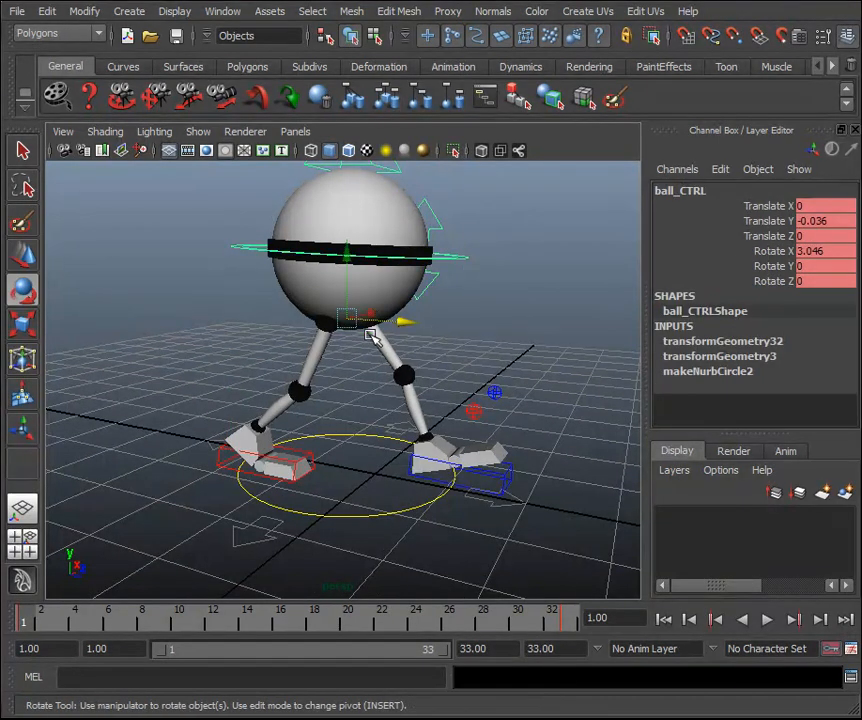
drag(398, 333, 376, 334)
alt+drag(478, 378, 531, 366)
alt+drag(474, 348, 472, 349)
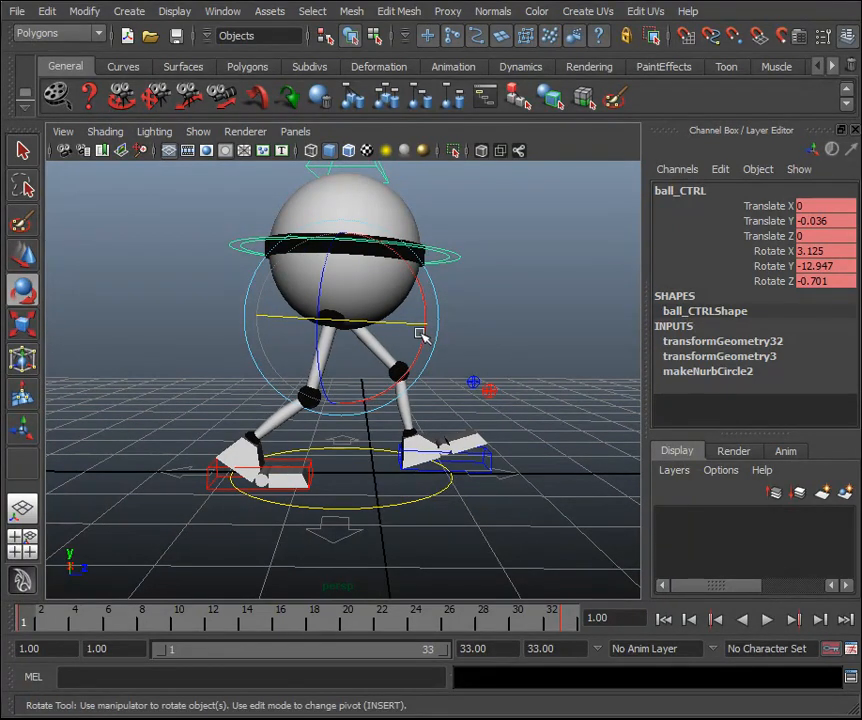
drag(403, 320, 397, 324)
Widen the stride by moving the left foot forward to Translate Z 1.438 and the right foot slightly farther back.
click(482, 459)
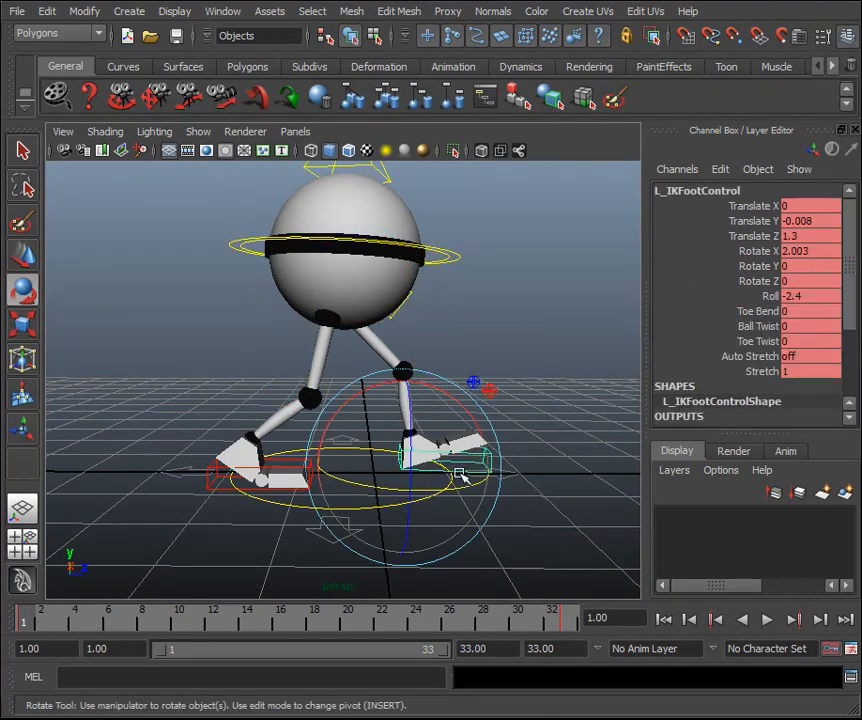
key(w)
mouse_move(464, 468)
mouse_down()
mouse_move(484, 466)
mouse_move(476, 465)
mouse_up()
alt+middle_drag(476, 466, 478, 459)
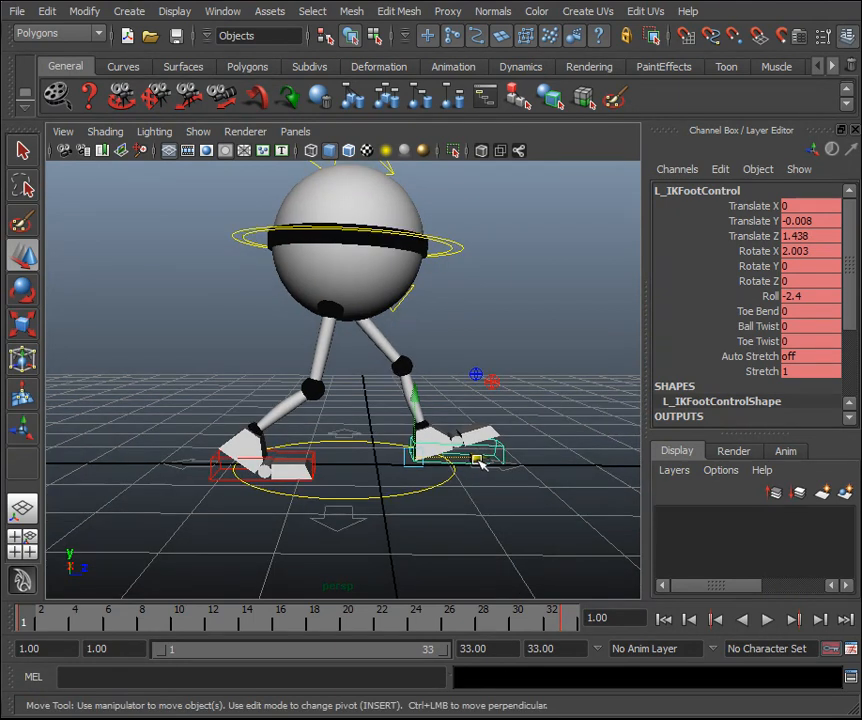
click(318, 463)
drag(280, 478, 273, 470)
alt+drag(505, 400, 458, 329)
click(478, 248)
key(e)
mouse_move(431, 252)
mouse_down()
mouse_move(436, 243)
mouse_move(443, 268)
mouse_up()
key(ctrl+z)
Tilt the ball control forward to Rotate X 7.699 and set a key on frame 1.
alt+drag(500, 341, 650, 343)
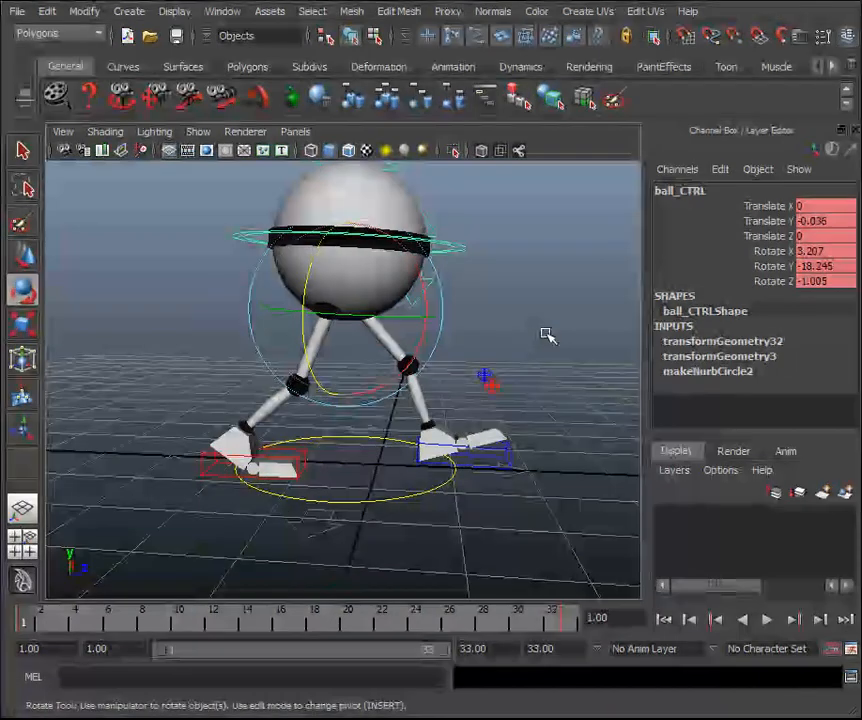
scroll(545, 334, down, 3)
scroll(545, 334, up, 3)
alt+drag(545, 334, 560, 331)
drag(414, 257, 419, 262)
key(s)
alt+right_drag(487, 318, 489, 291)
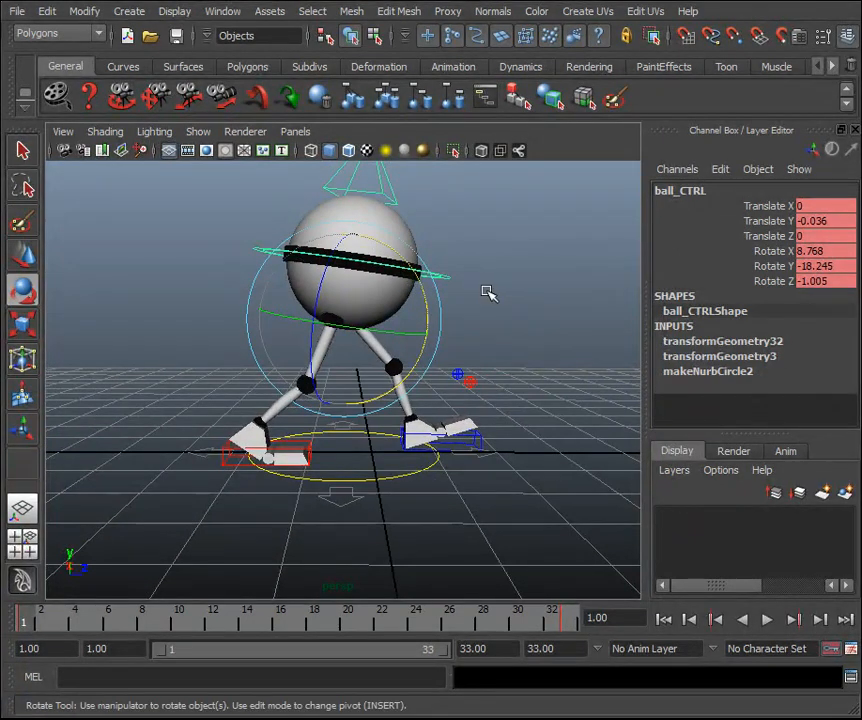
click(502, 327)
click(444, 275)
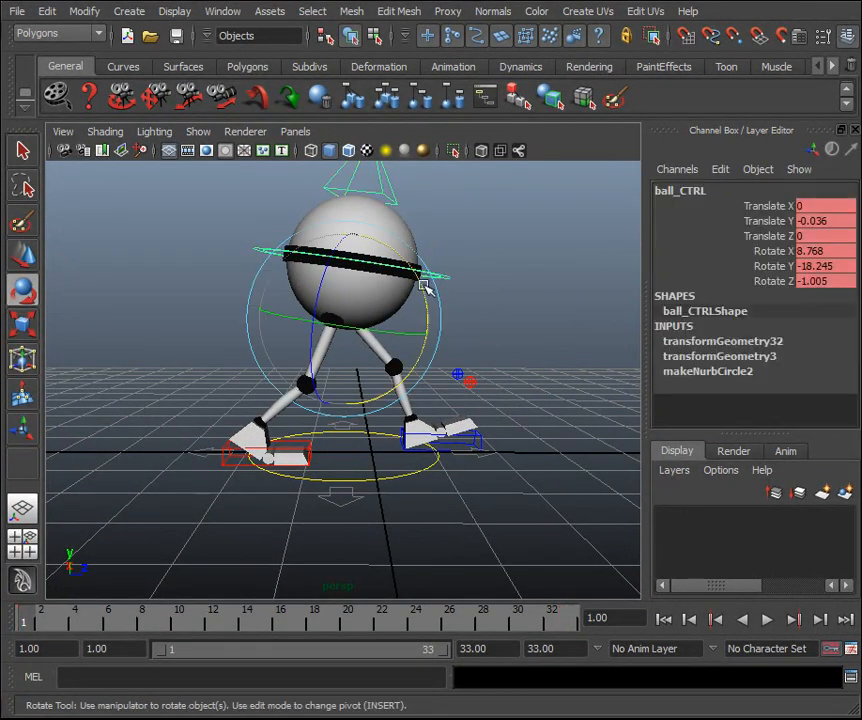
drag(422, 285, 420, 282)
key(s)
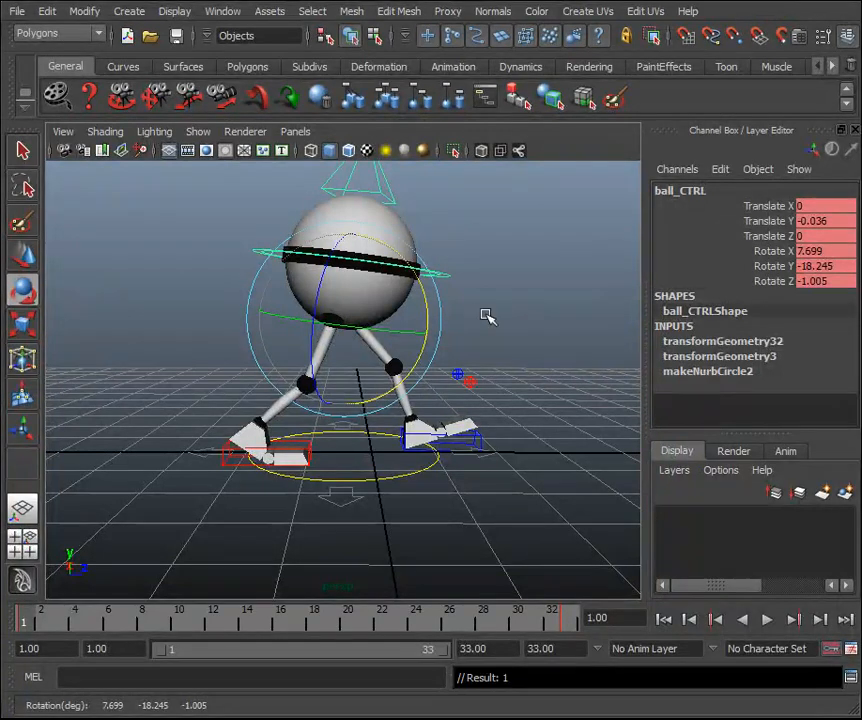
Check the pose from several angles and twist the ball control further to Rotate Y -20.23.
scroll(487, 316, up, 2)
scroll(516, 310, down, 2)
mouse_move(516, 310)
alt+mouse_down()
mouse_move(516, 302)
mouse_move(496, 304)
mouse_move(516, 309)
mouse_move(481, 314)
mouse_move(515, 308)
alt+mouse_up()
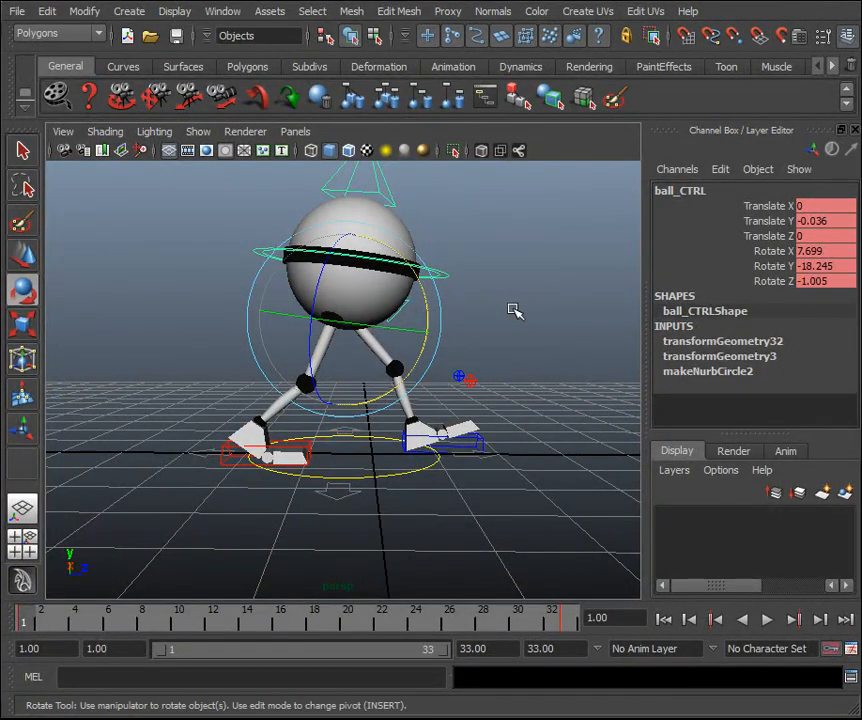
key(q)
alt+drag(512, 308, 460, 316)
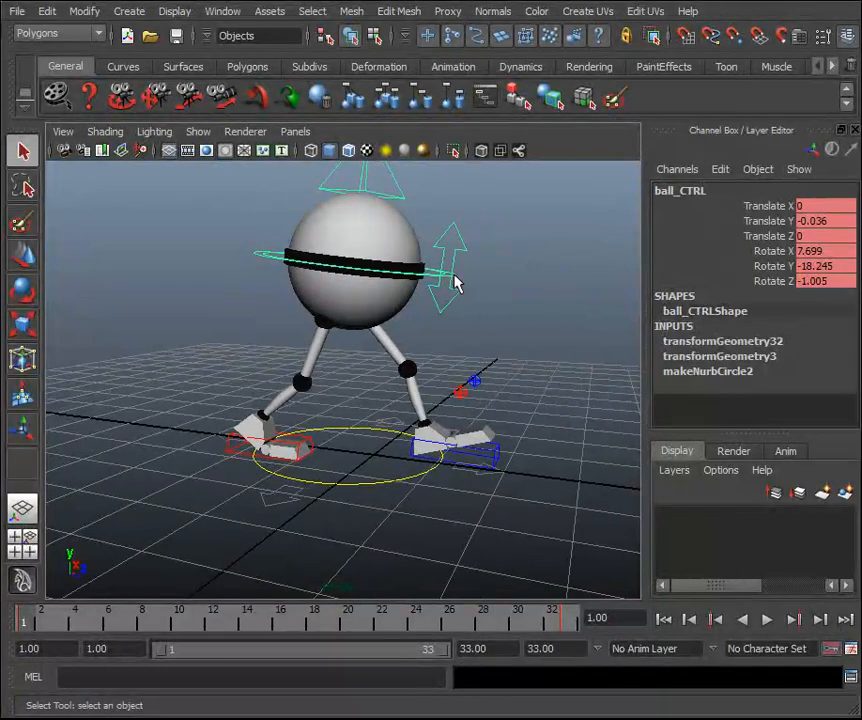
alt+drag(519, 310, 672, 343)
key(e)
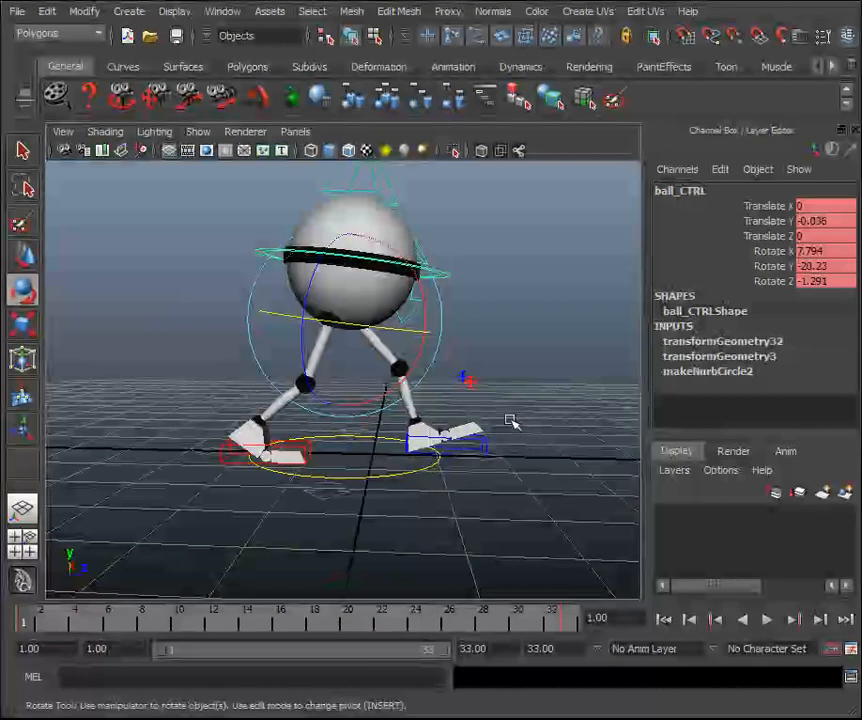
Move the left foot slightly farther forward and set the right foot at Translate Z -1.381, leaving nothing selected.
click(480, 447)
key(w)
mouse_move(478, 452)
mouse_down()
mouse_move(500, 450)
mouse_move(488, 451)
mouse_up()
click(307, 452)
mouse_move(293, 456)
mouse_down()
mouse_move(285, 457)
mouse_move(296, 458)
mouse_up()
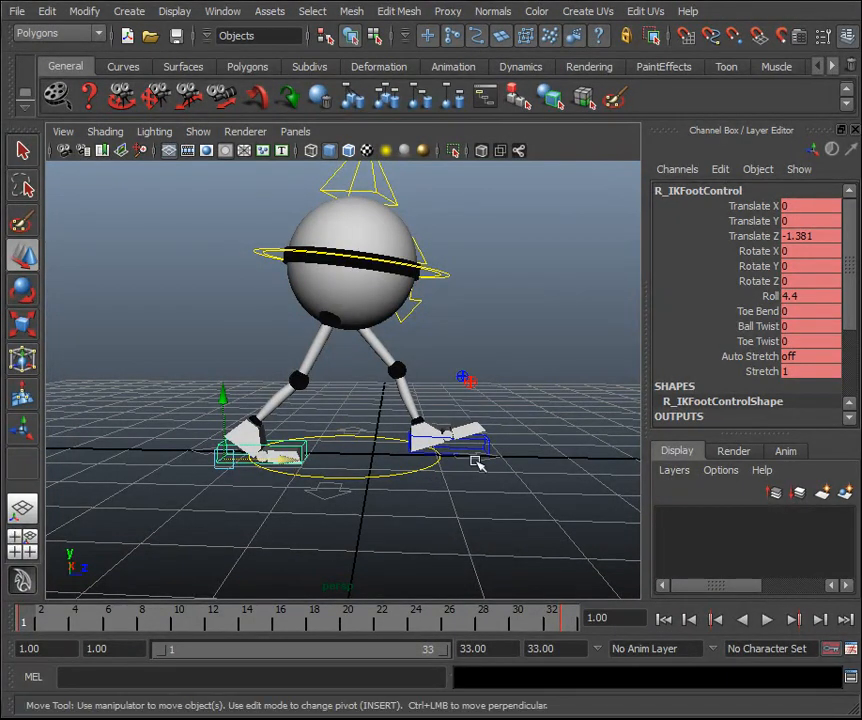
click(557, 404)
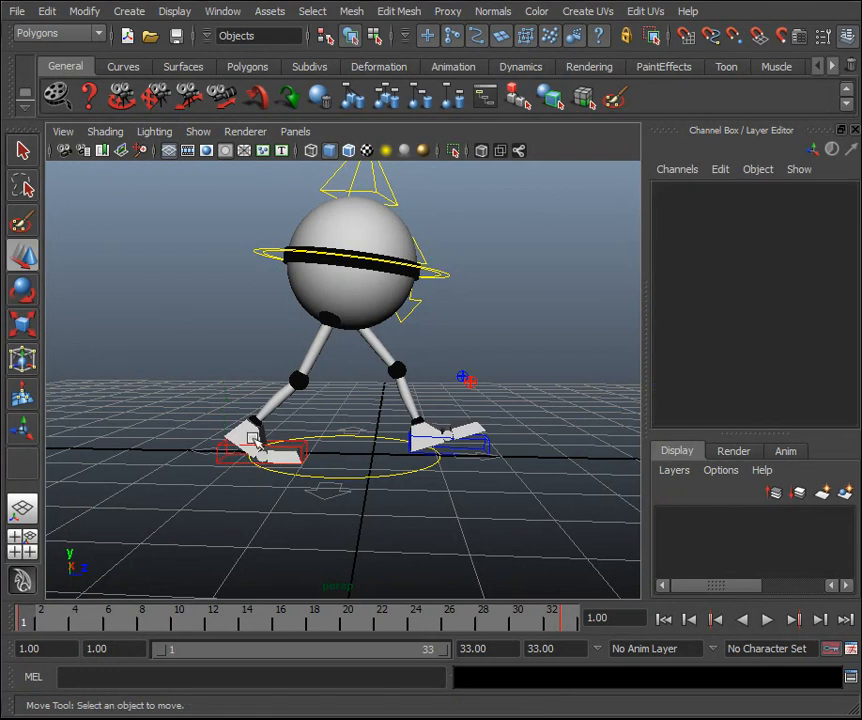
Lower the ball control to Translate Y -0.065 and nudge both feet to match, keying the right foot at Translate Z -1.367.
click(448, 275)
drag(343, 257, 345, 259)
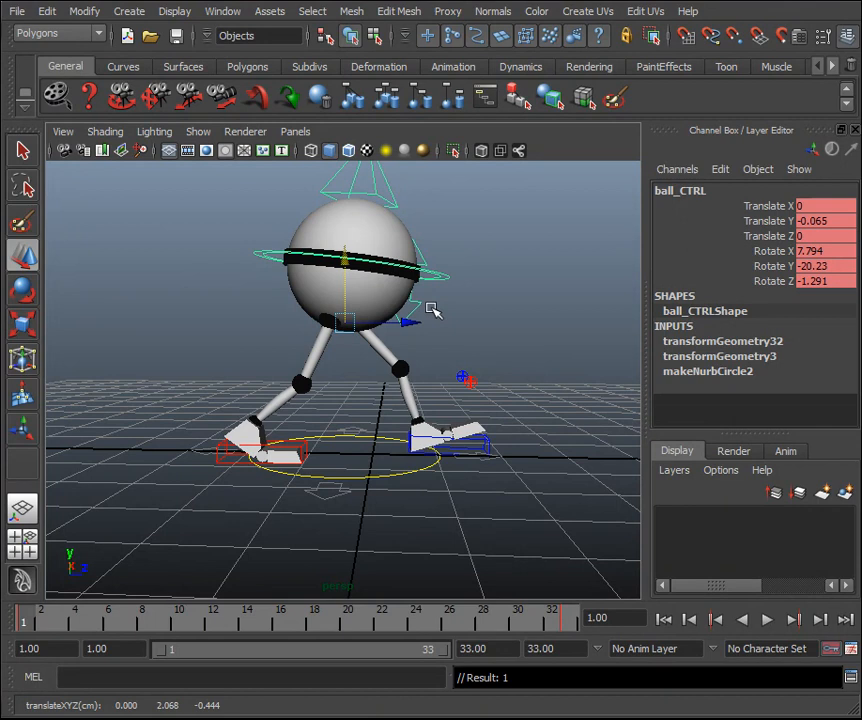
click(490, 446)
drag(483, 452, 484, 451)
click(300, 448)
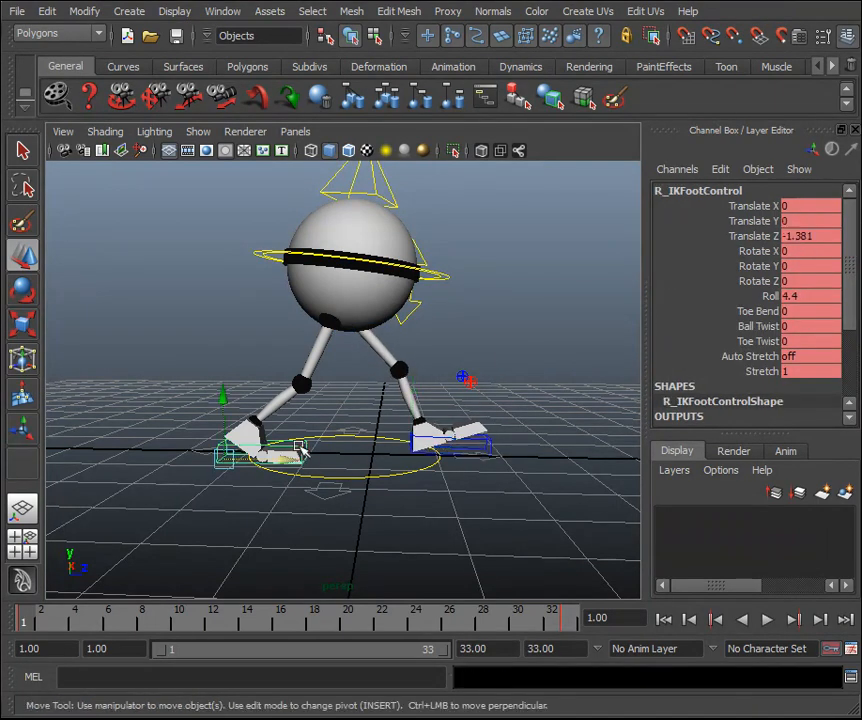
drag(291, 459, 290, 459)
key(s)
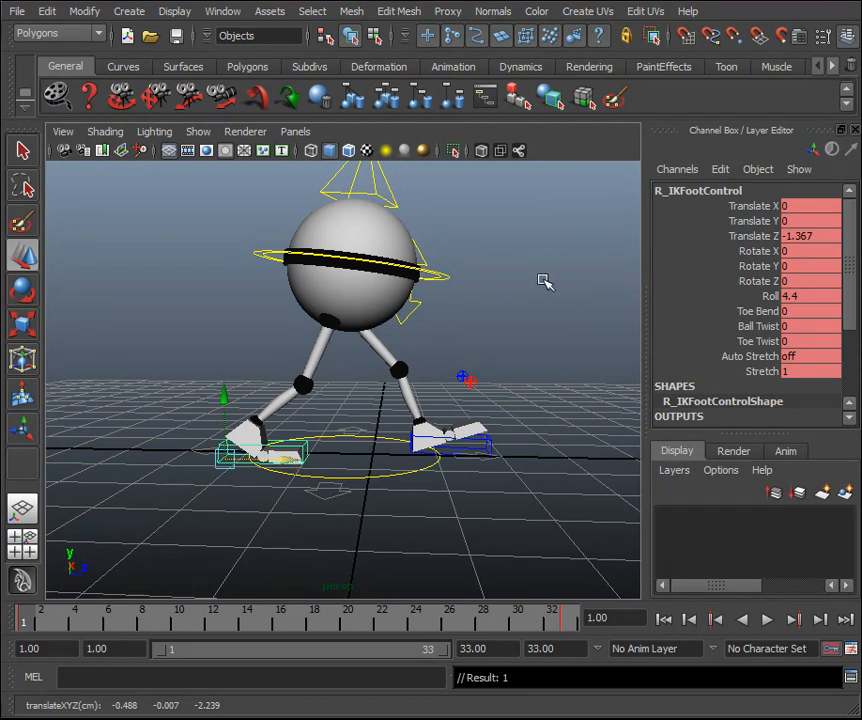
Key the right foot's frame 1 pose on frame 33 and return to frame 1.
alt+drag(545, 282, 519, 289)
key(q)
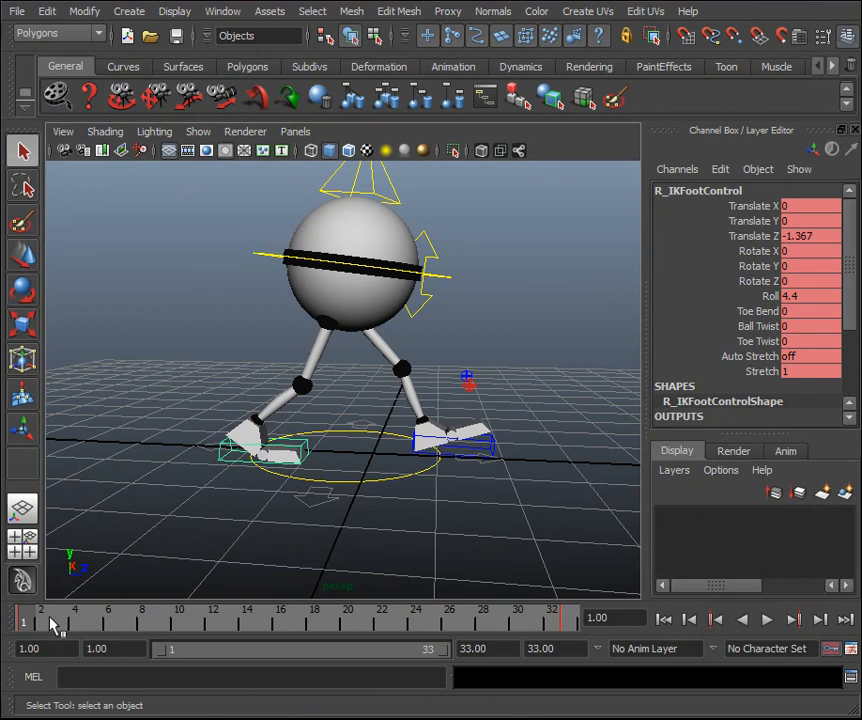
mouse_move(27, 625)
mouse_down()
mouse_move(473, 640)
mouse_move(20, 627)
mouse_move(571, 620)
mouse_move(298, 639)
mouse_move(20, 624)
mouse_up()
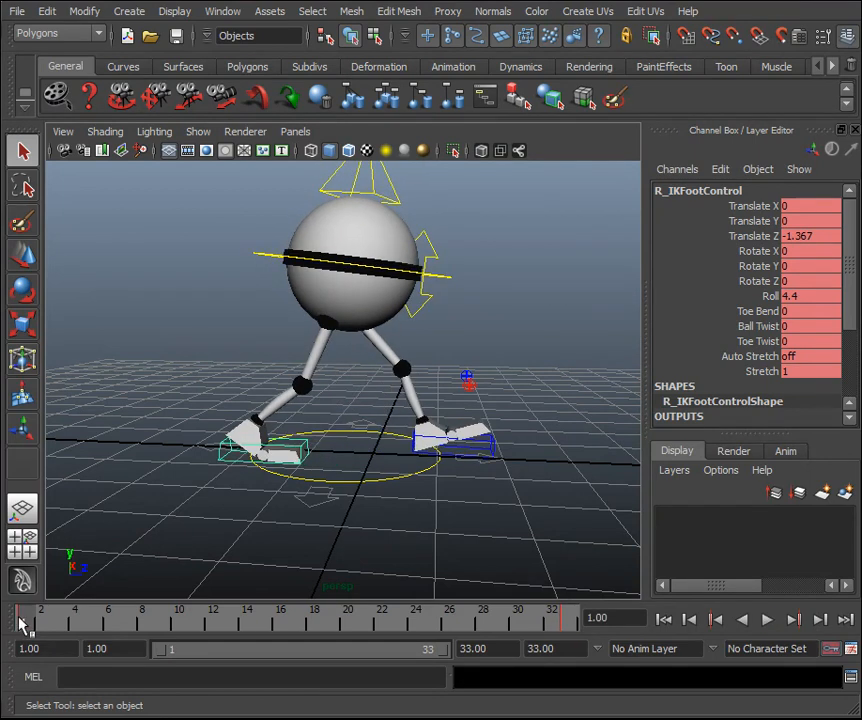
click(573, 625)
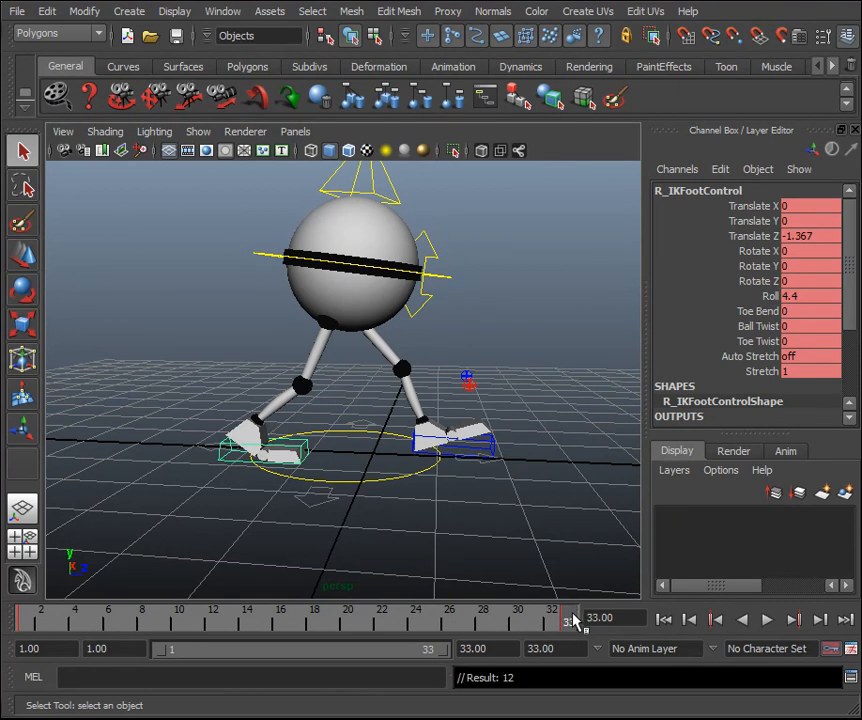
drag(197, 627, 12, 621)
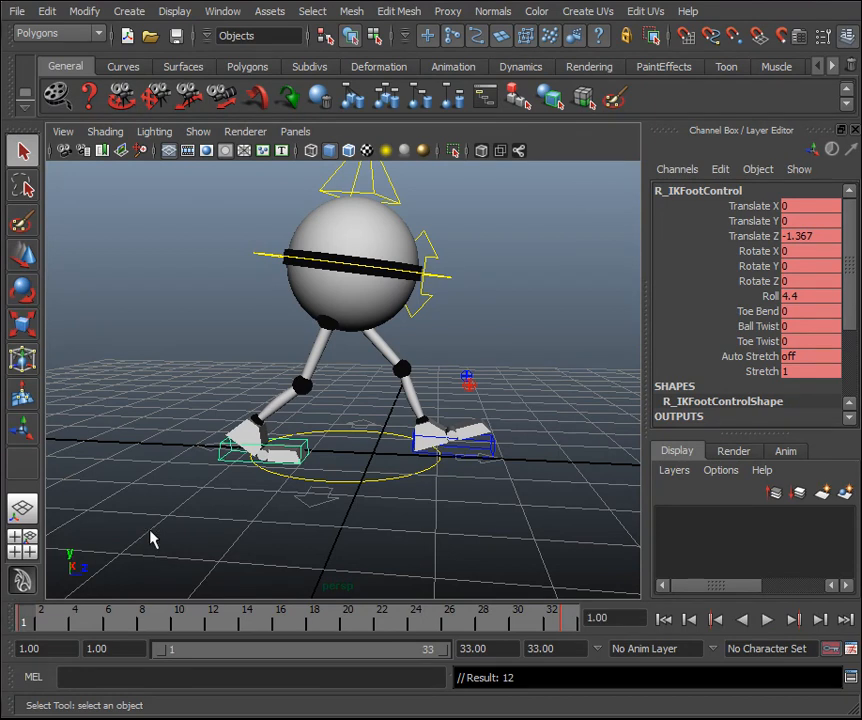
Key all the rig's controls in the contact pose on frame 33 and return to frame 1.
scroll(482, 462, down, 3)
alt+middle_drag(502, 363, 506, 378)
drag(570, 548, 140, 198)
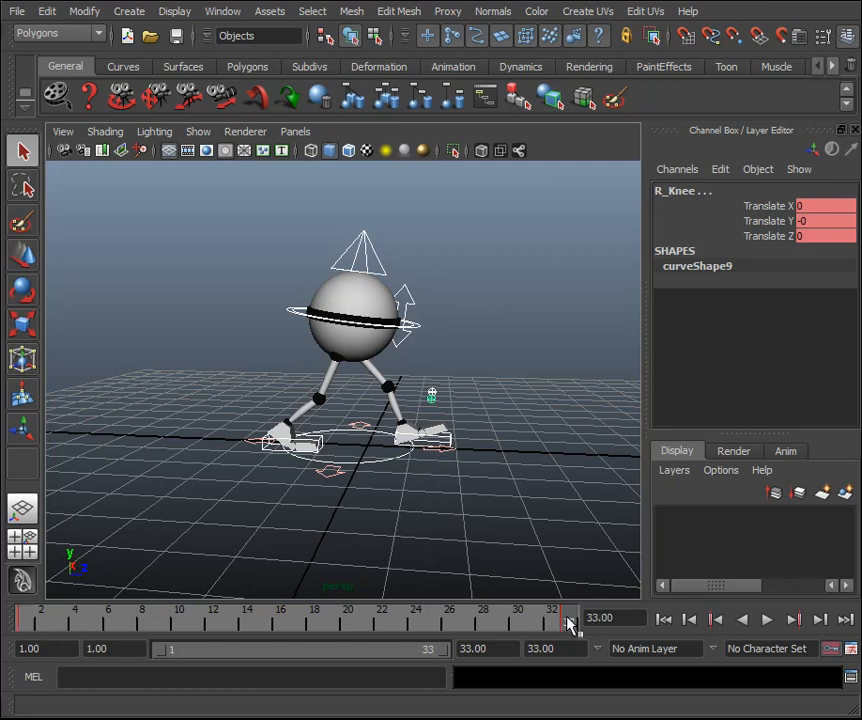
key(s)
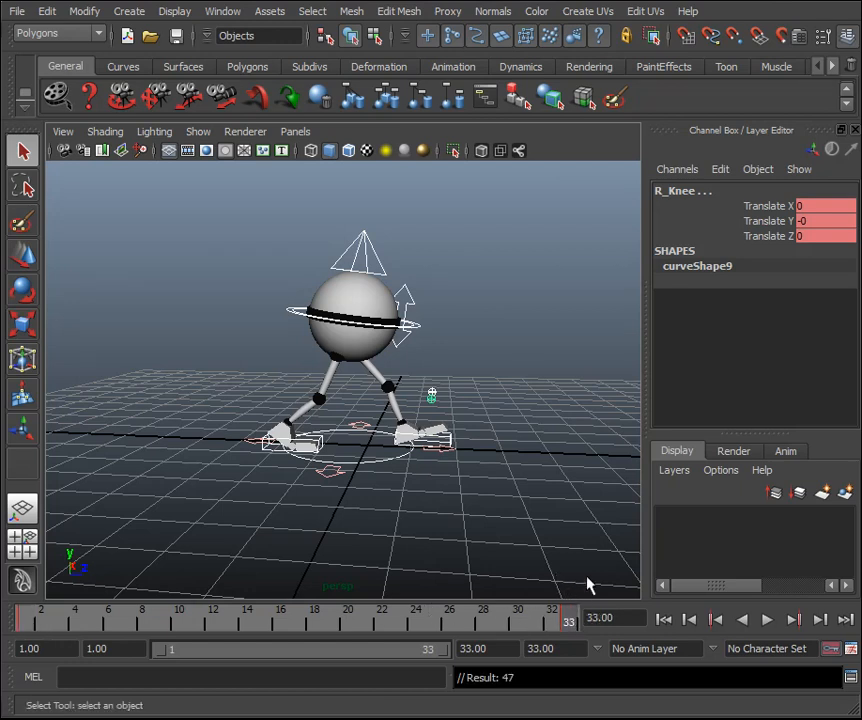
key(alt+v)
click(22, 623)
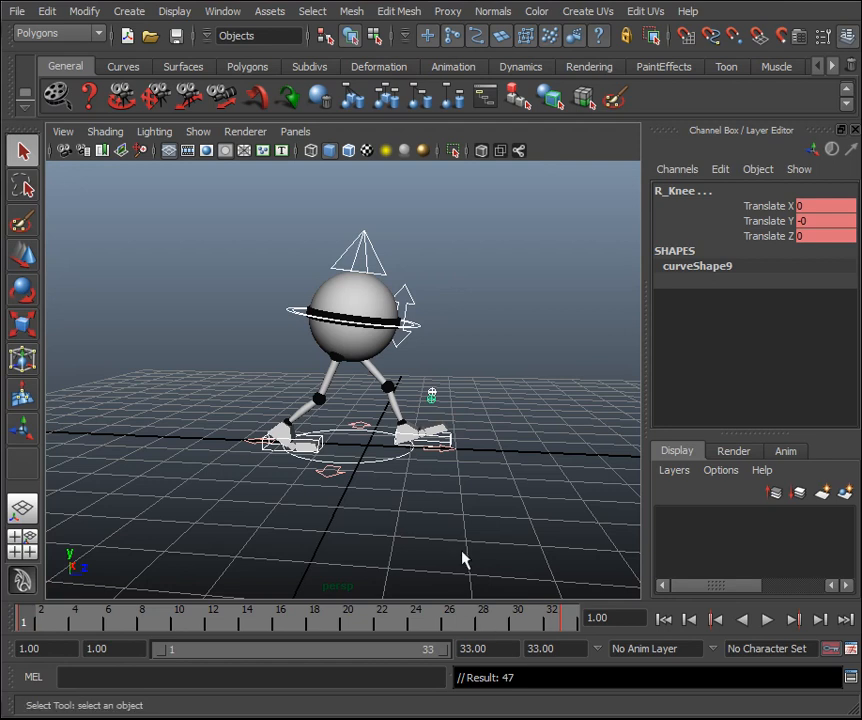
Scrub the timeline back to frame 1 and check the keys on all controls, leaving nothing selected.
click(493, 385)
scroll(494, 371, up, 4)
alt+middle_drag(502, 305, 487, 340)
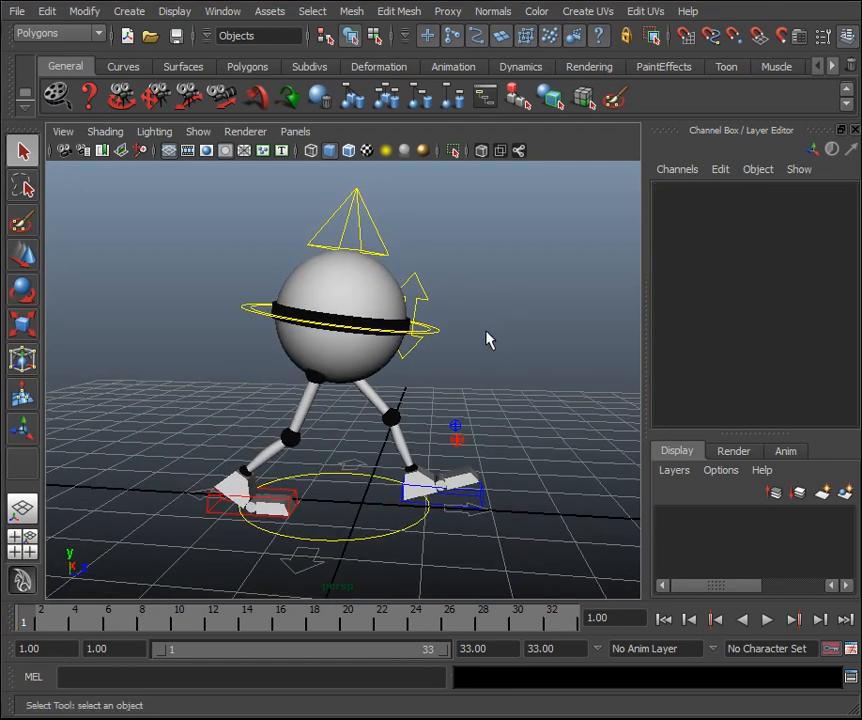
alt+right_drag(489, 368, 527, 314)
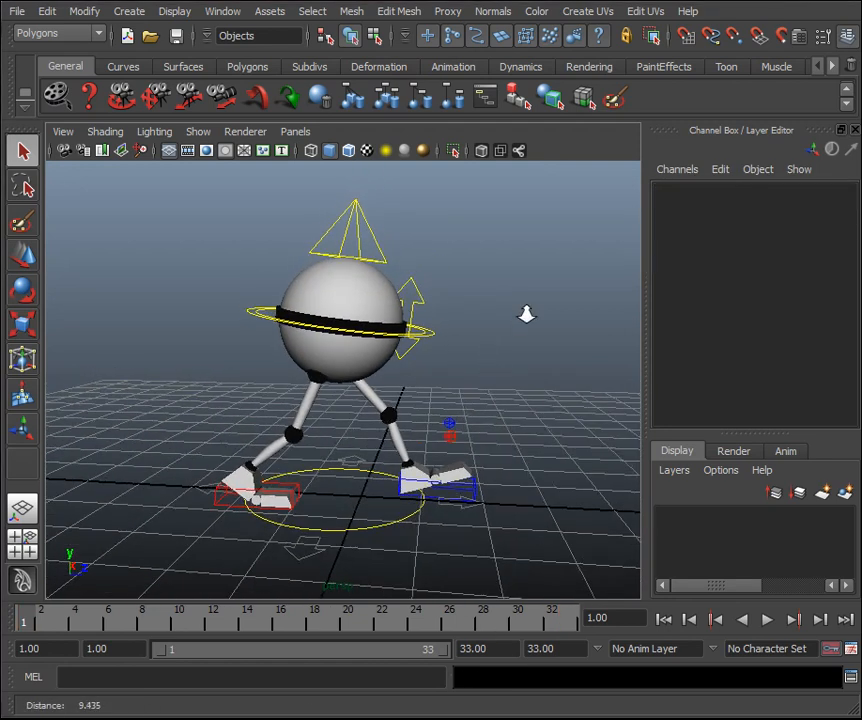
alt+middle_drag(469, 387, 489, 398)
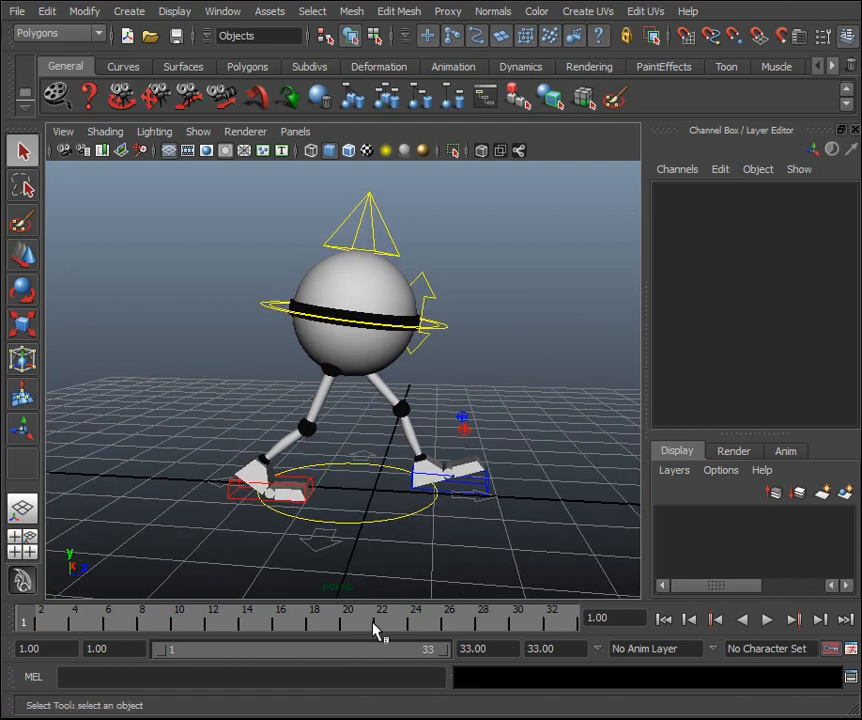
drag(230, 621, 0, 618)
drag(604, 580, 107, 130)
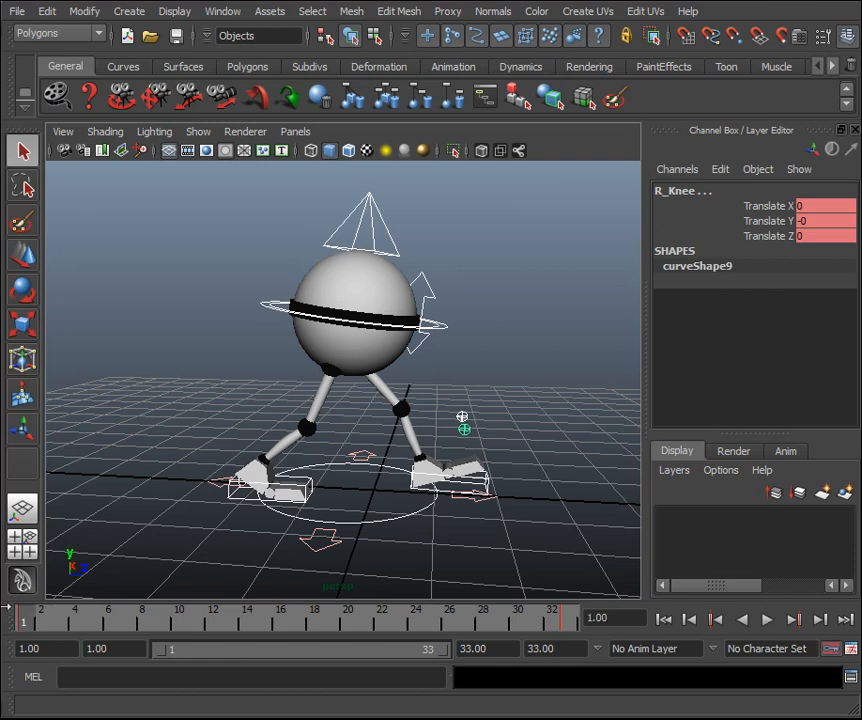
click(607, 416)
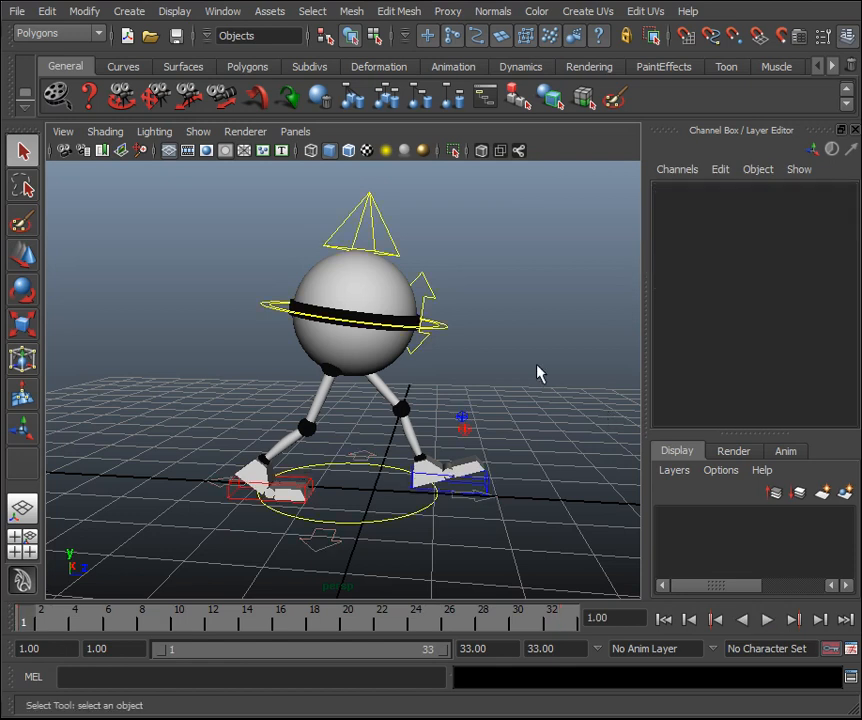
alt+drag(538, 372, 519, 372)
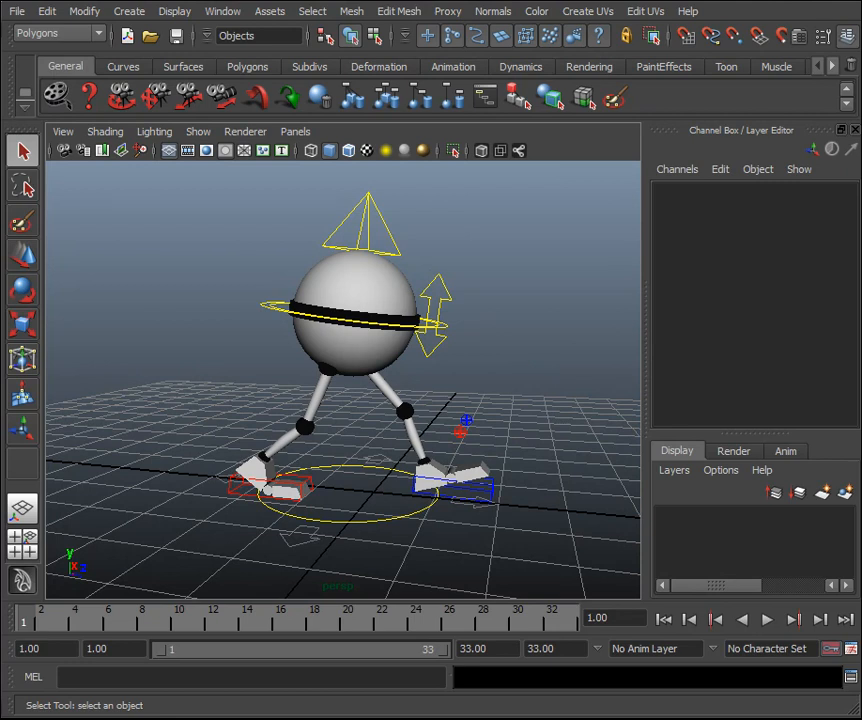
Go to frame 17 and review the right foot control's Translate Z and Roll, leaving nothing selected.
mouse_move(85, 612)
mouse_down()
mouse_move(246, 643)
mouse_move(342, 647)
mouse_move(260, 647)
mouse_move(295, 643)
mouse_up()
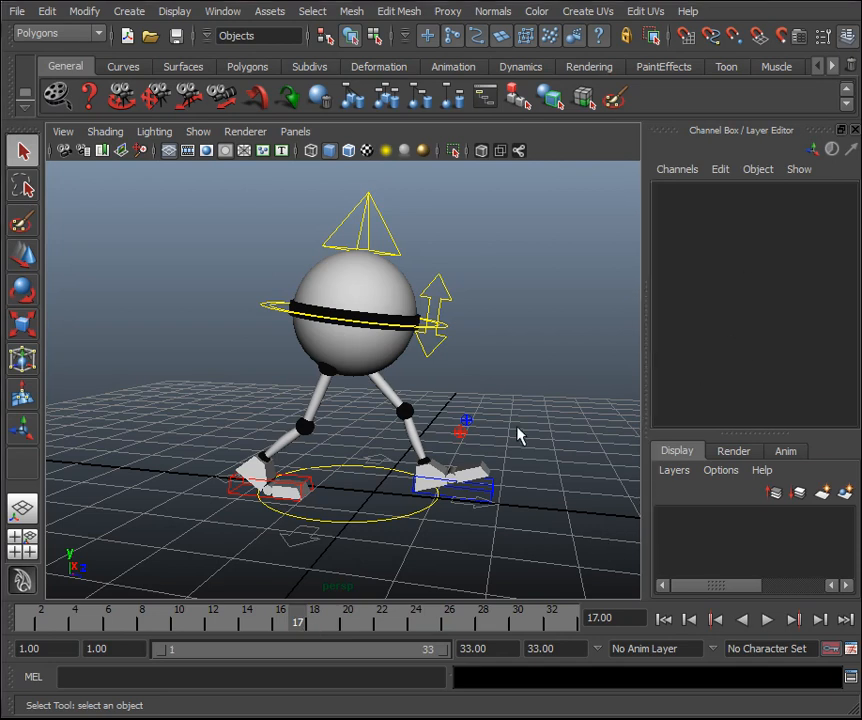
click(310, 487)
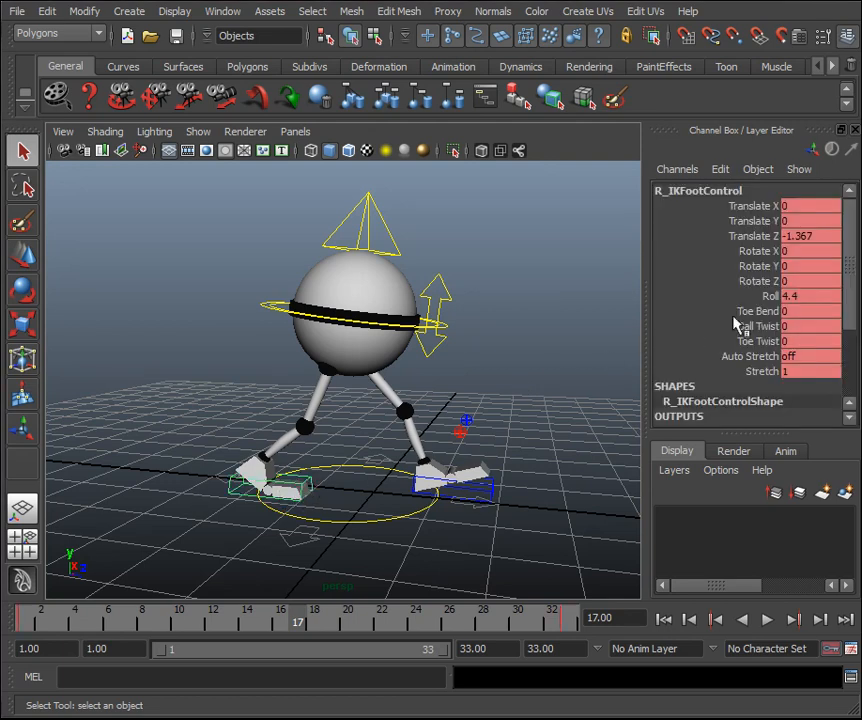
key(w)
click(770, 237)
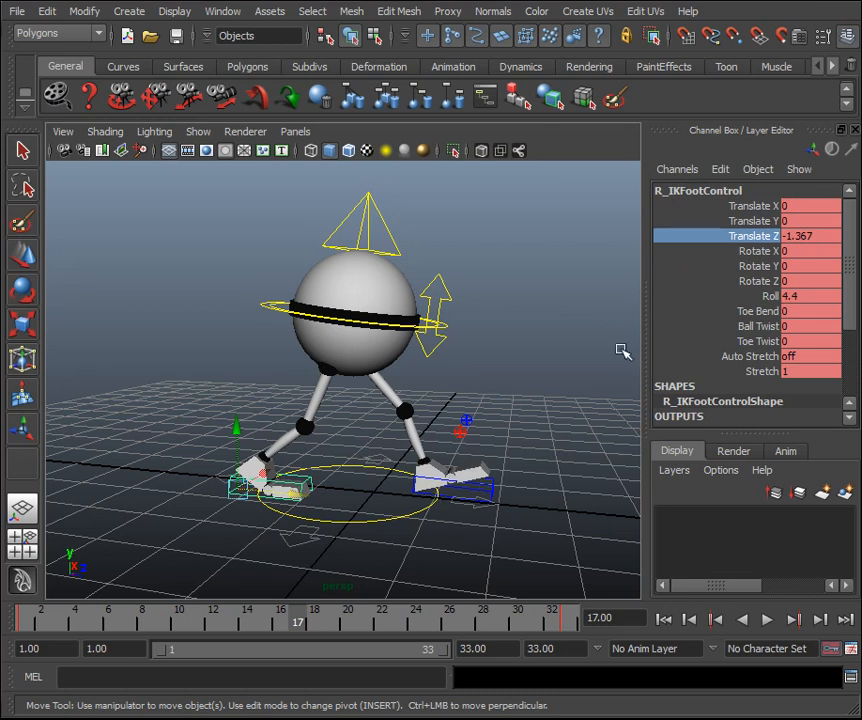
click(762, 297)
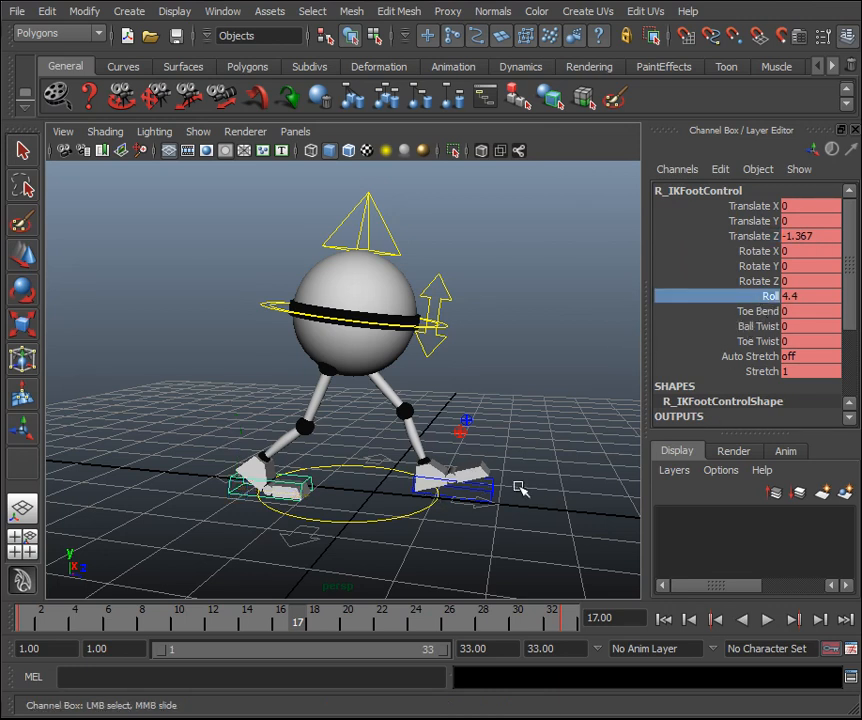
click(551, 465)
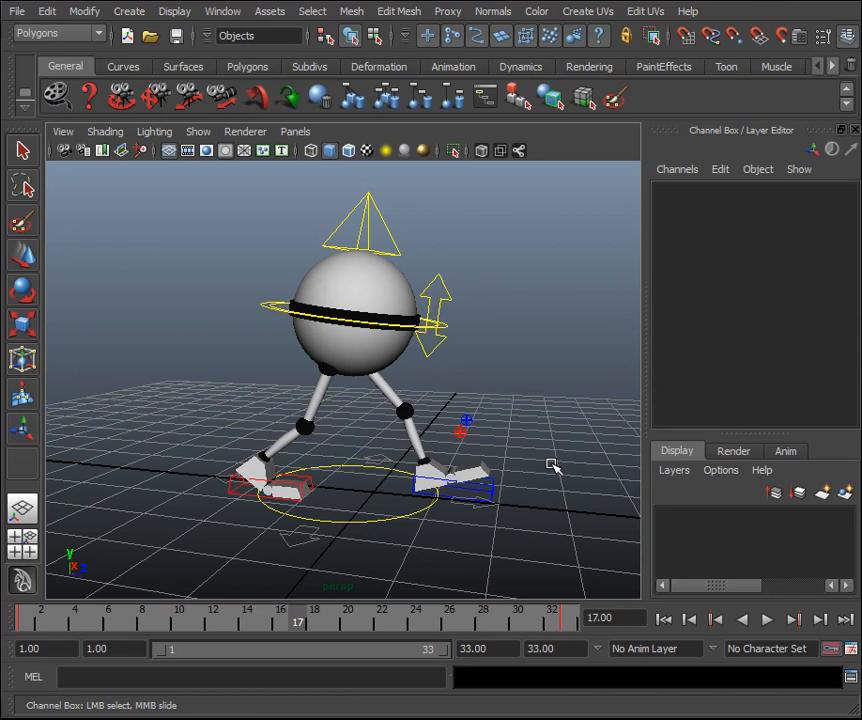
Copy the right foot's Translate Z of -1.367 to the left foot control on frame 17.
scroll(551, 465, up, 2)
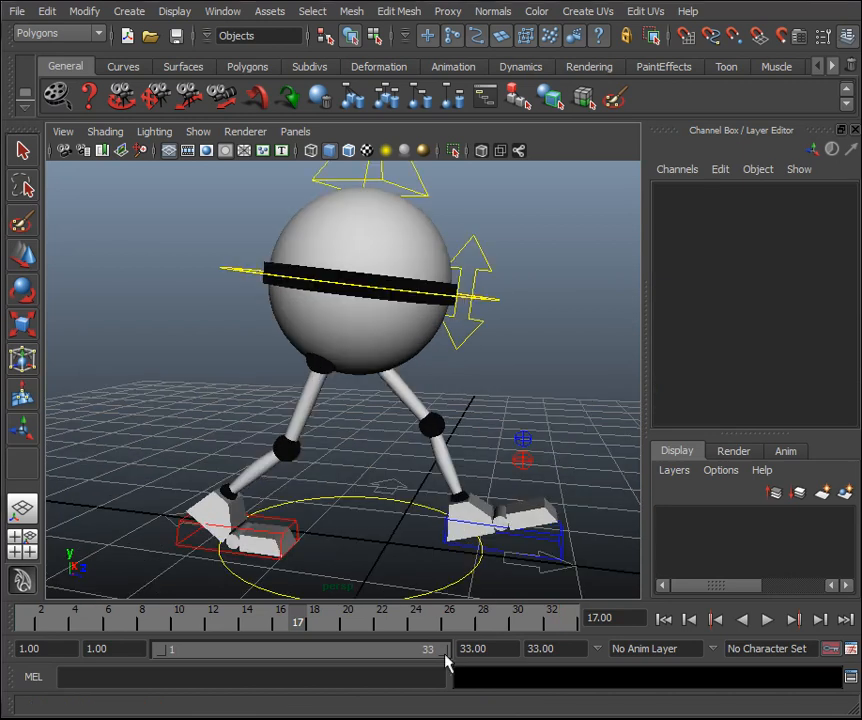
click(295, 524)
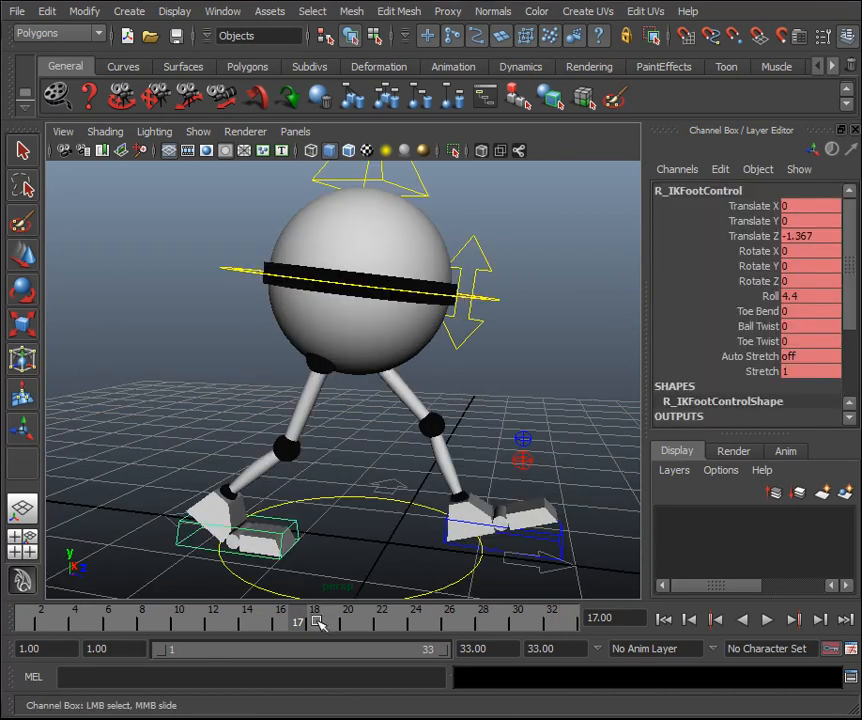
scroll(296, 523, down, 2)
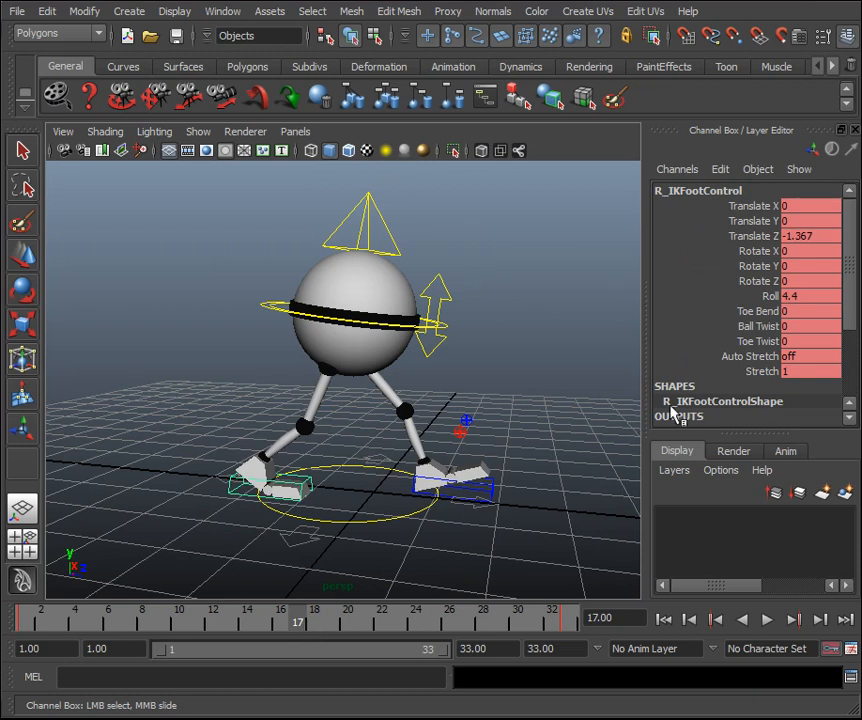
double_click(807, 238)
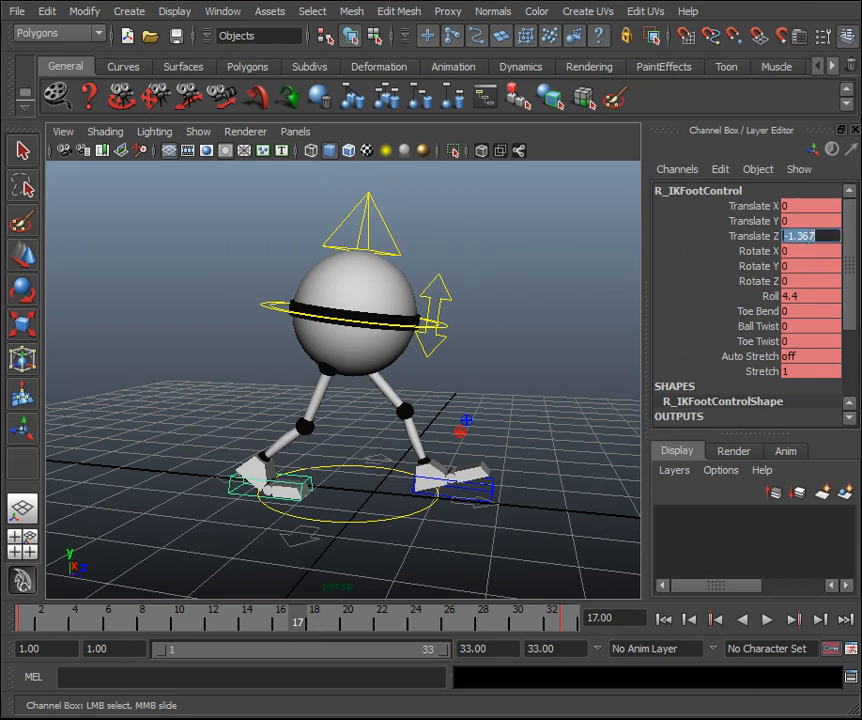
click(497, 486)
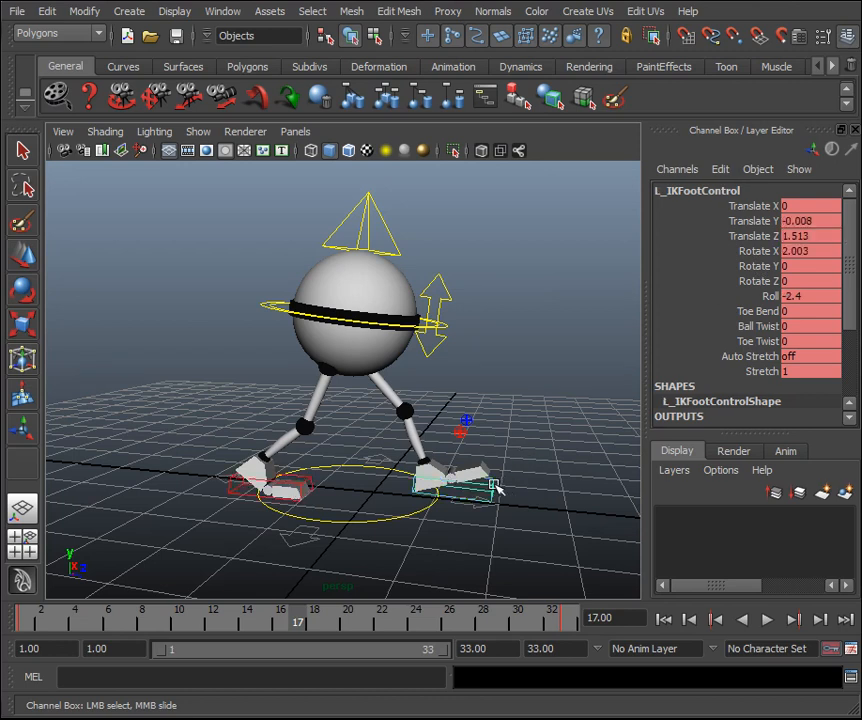
double_click(800, 238)
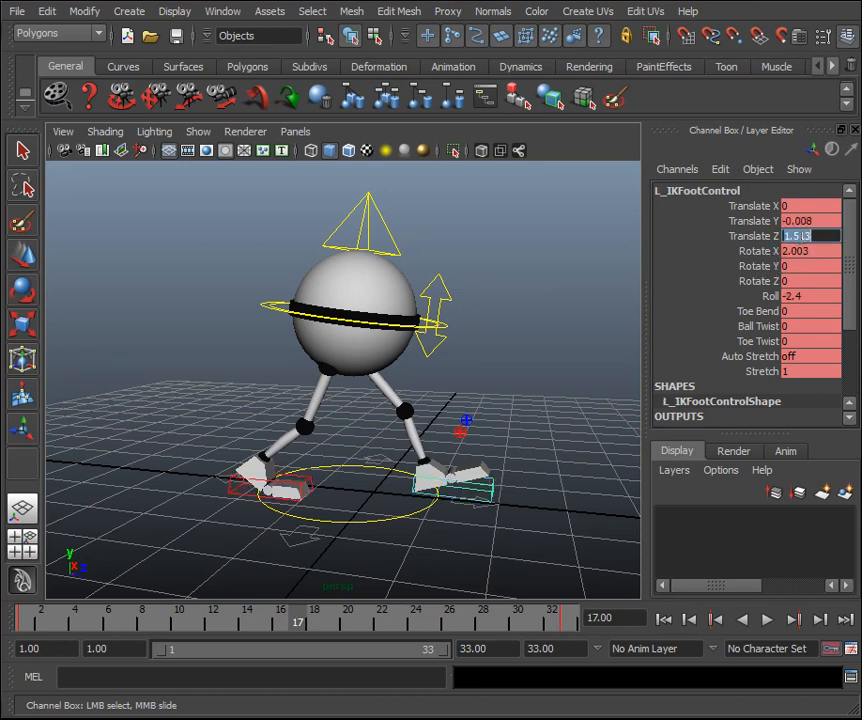
text(-1.367)
key(Return)
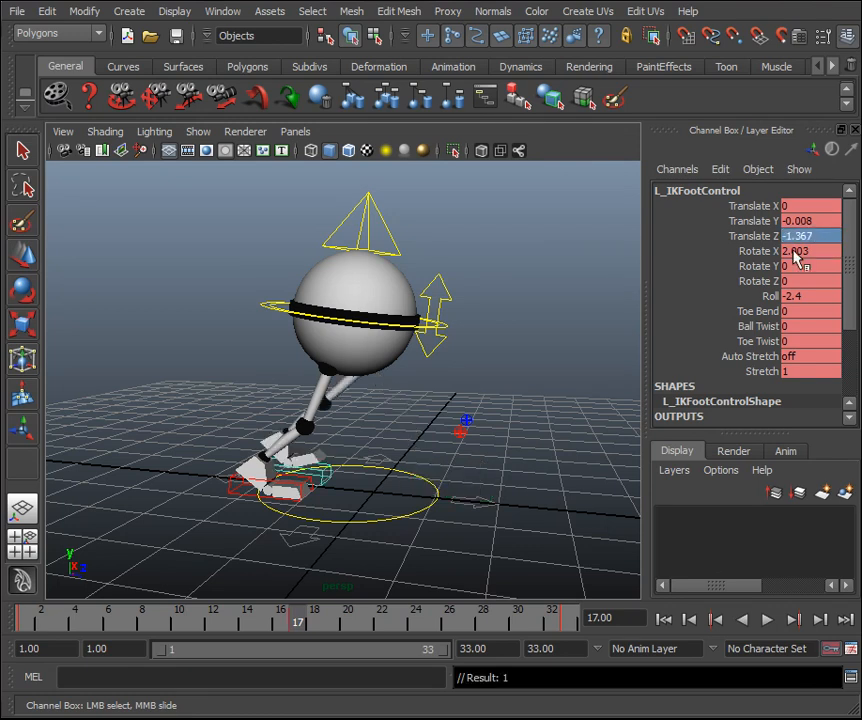
Match the left foot's Roll to the right foot's by setting it to 4.4 on frame 17.
scroll(513, 433, up, 3)
alt+drag(524, 471, 440, 479)
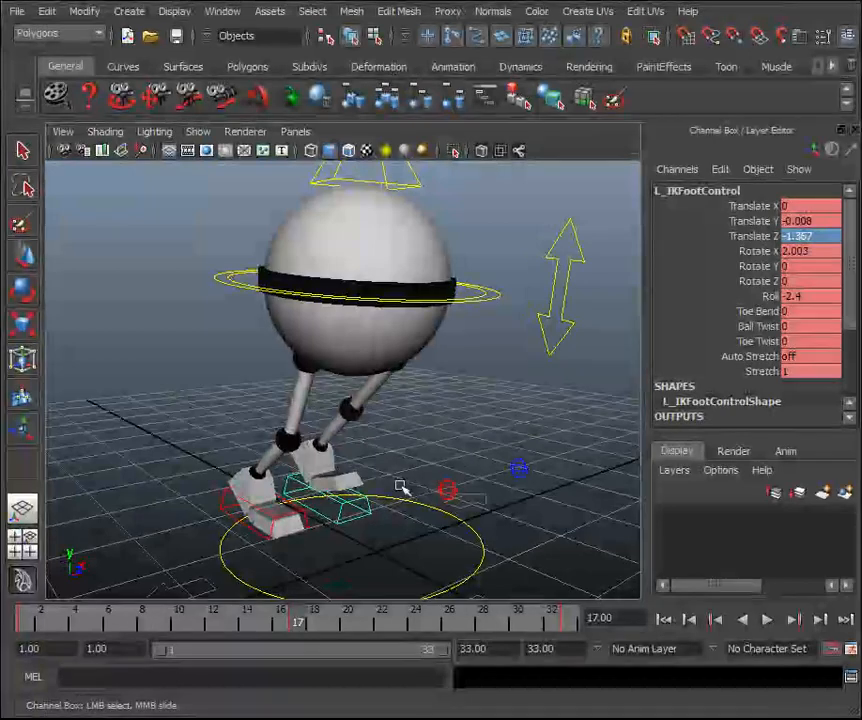
click(224, 500)
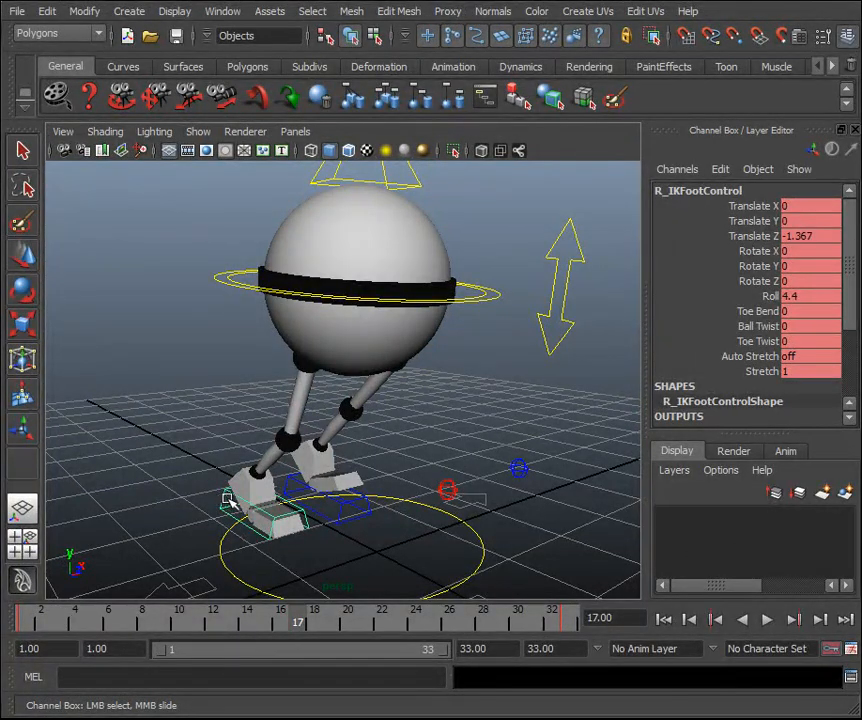
click(816, 297)
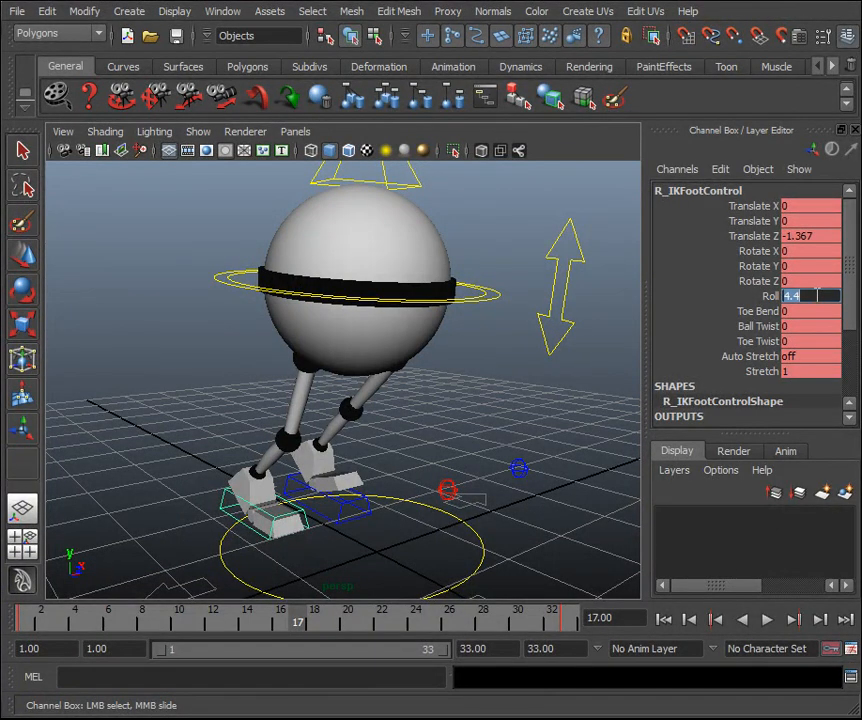
click(366, 511)
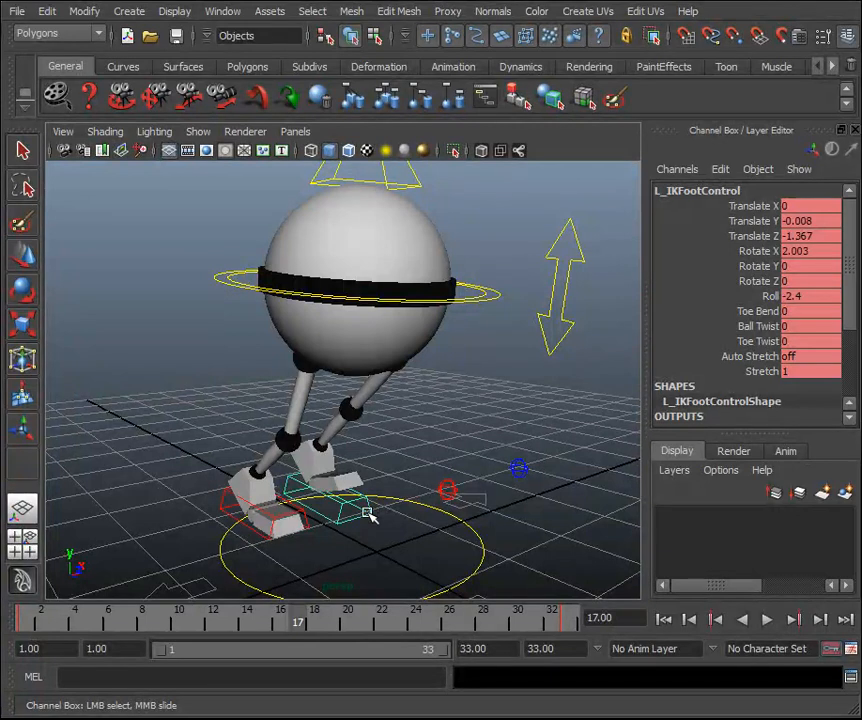
click(808, 297)
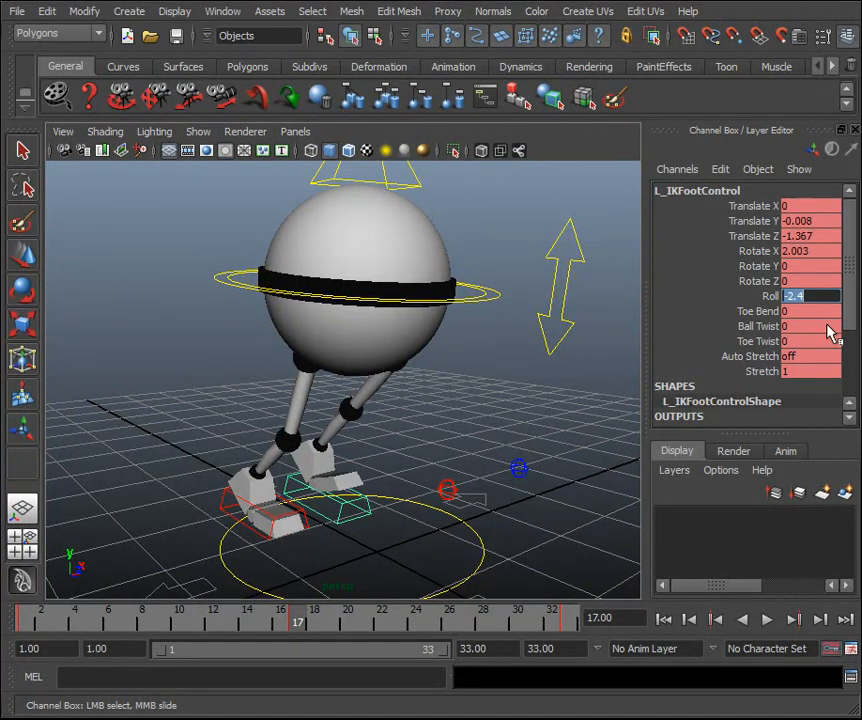
text(4.4)
key(Return)
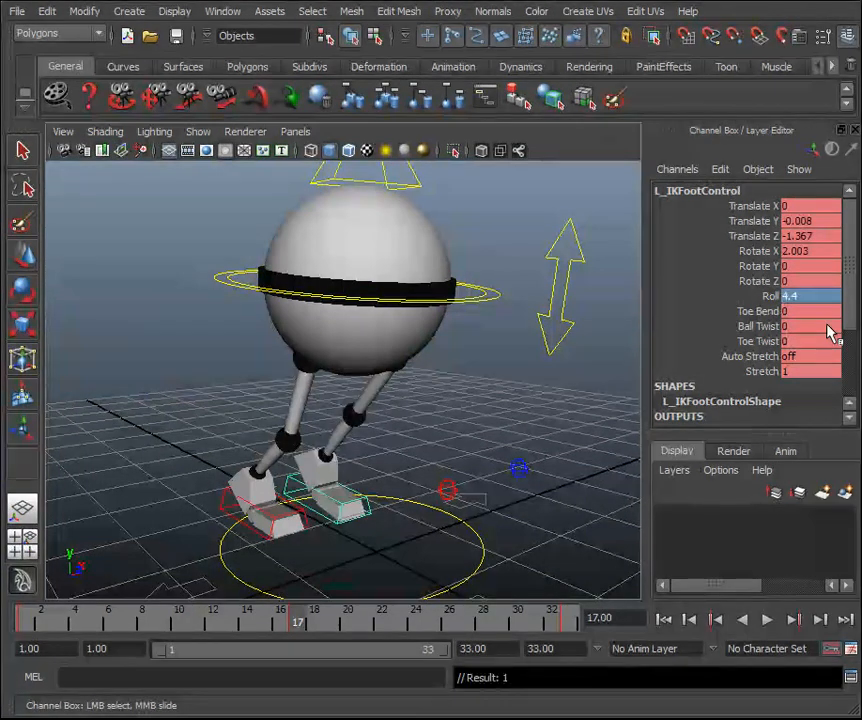
Reverse the ball control's twist on frame 17 by setting Rotate Y to 20.23, leaving the ball control selected.
alt+drag(379, 473, 409, 472)
scroll(409, 472, down, 3)
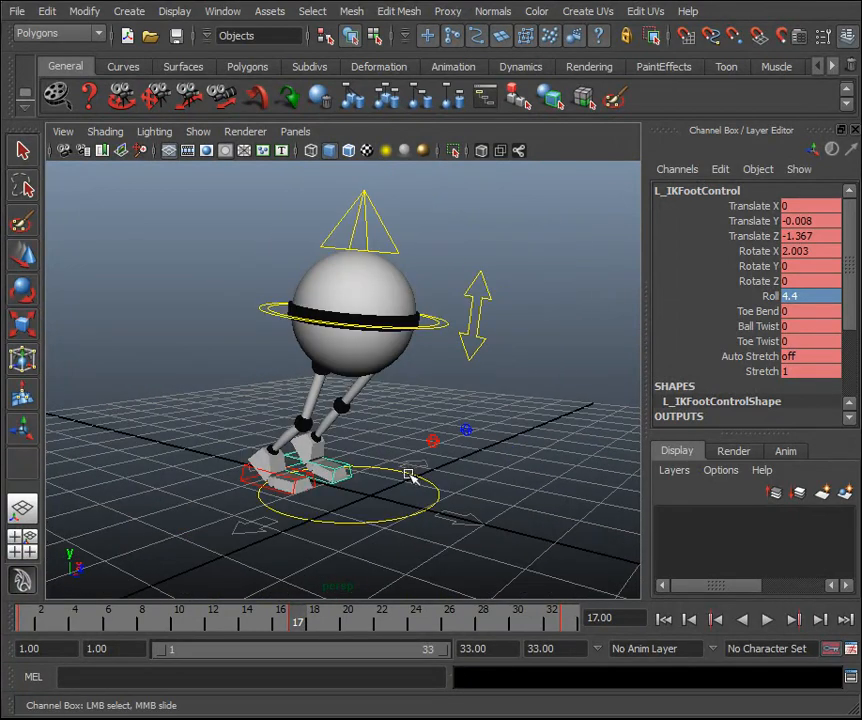
click(450, 327)
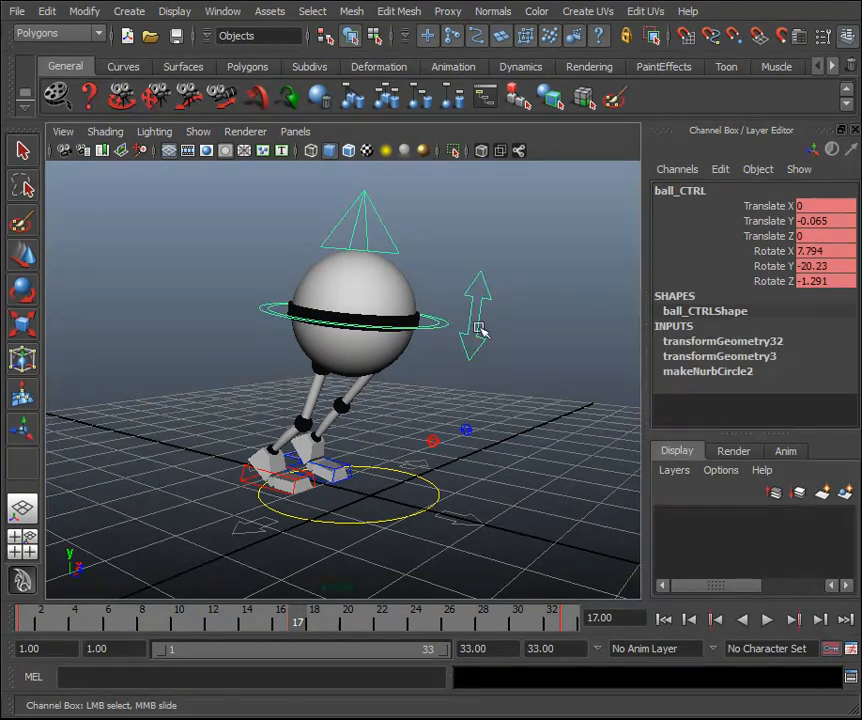
key(e)
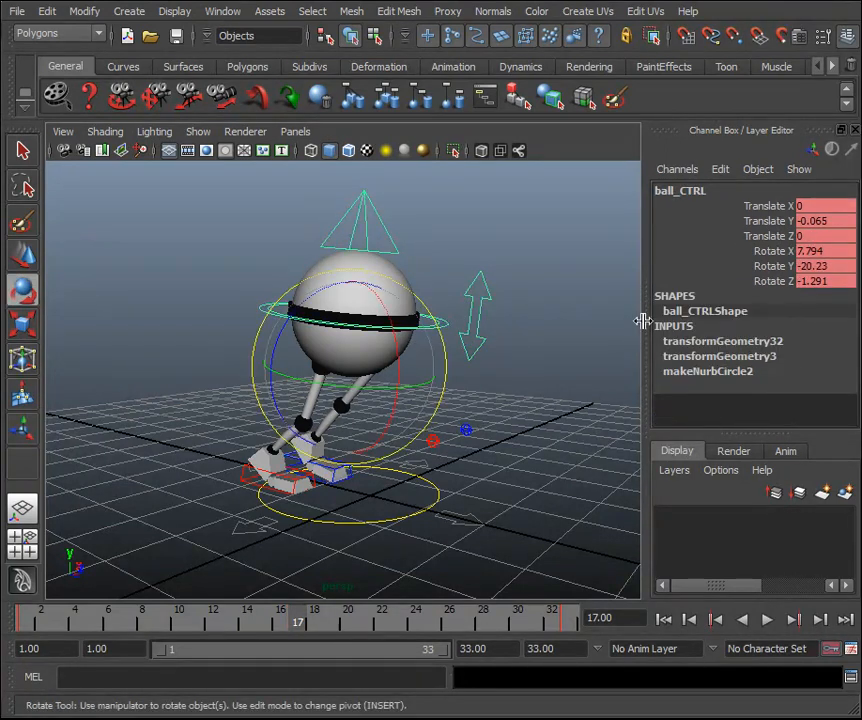
click(806, 268)
click(805, 267)
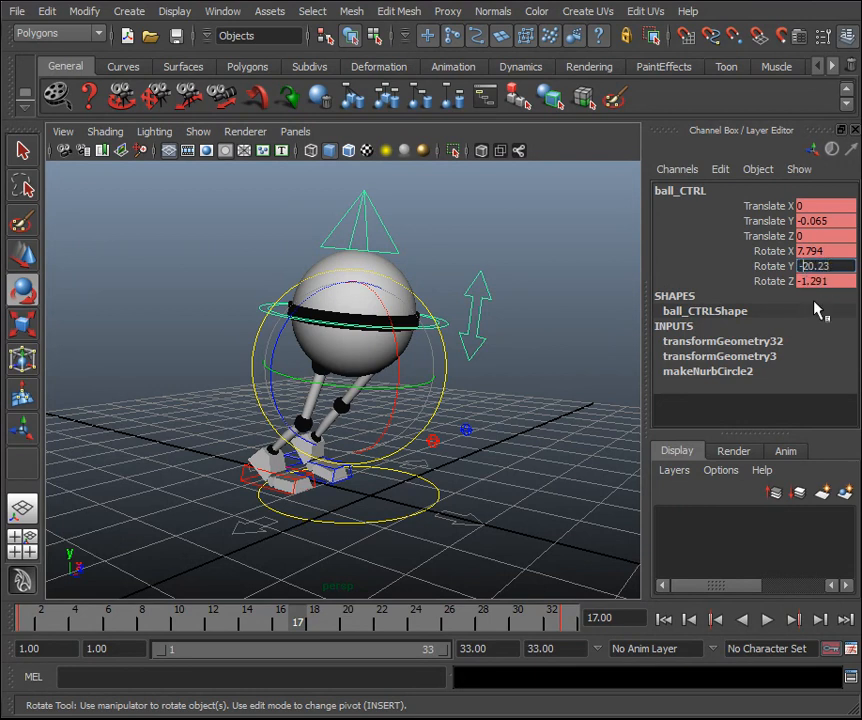
key(BackSpace)
key(Return)
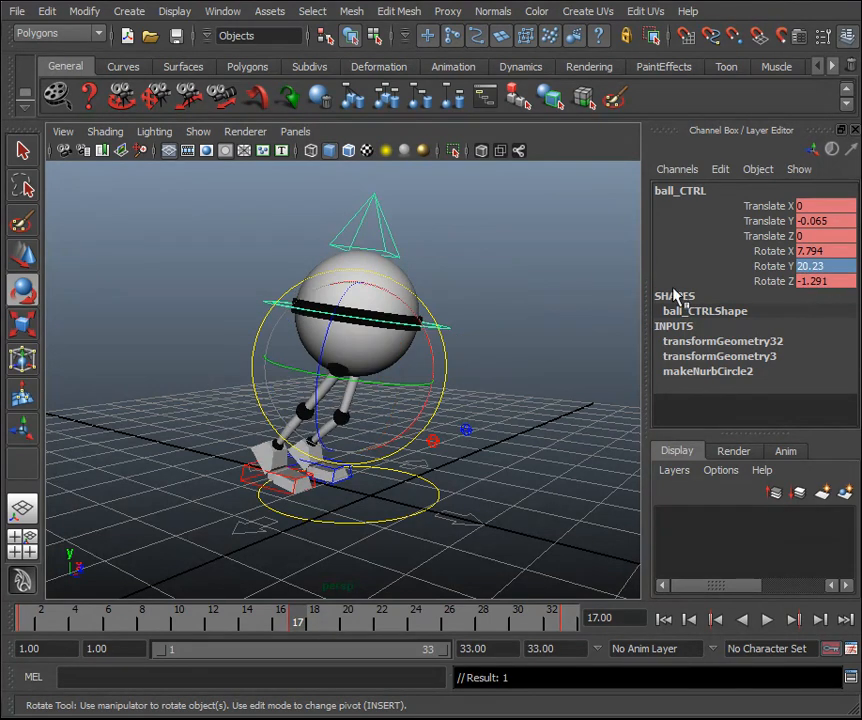
click(566, 314)
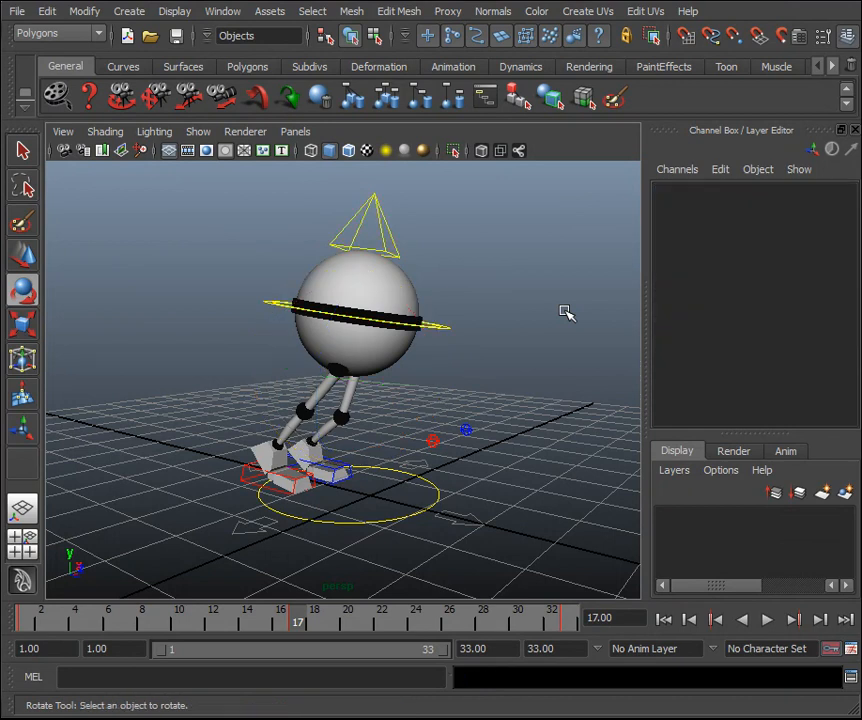
key(q)
click(445, 332)
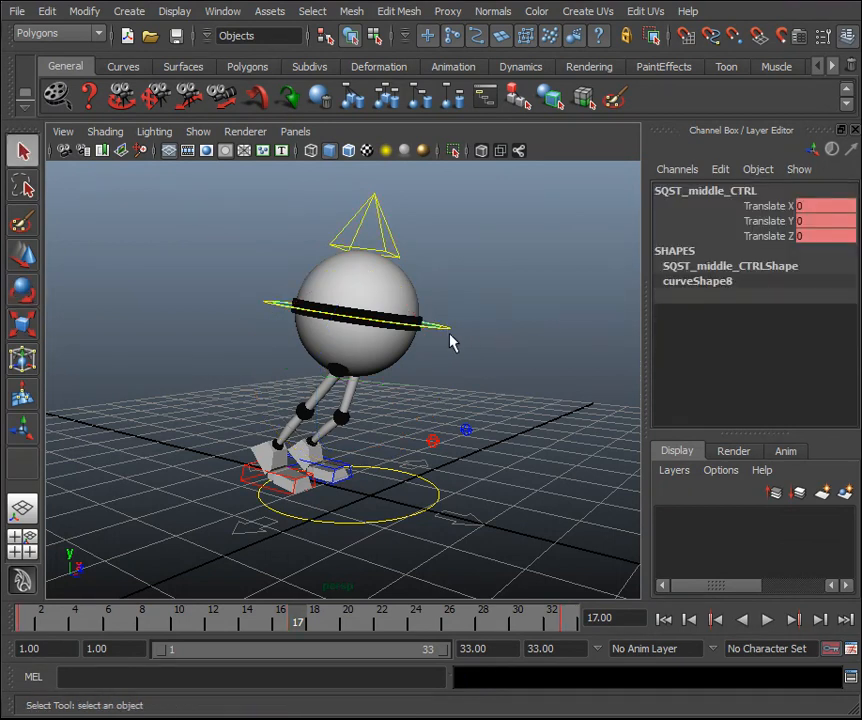
key(Up)
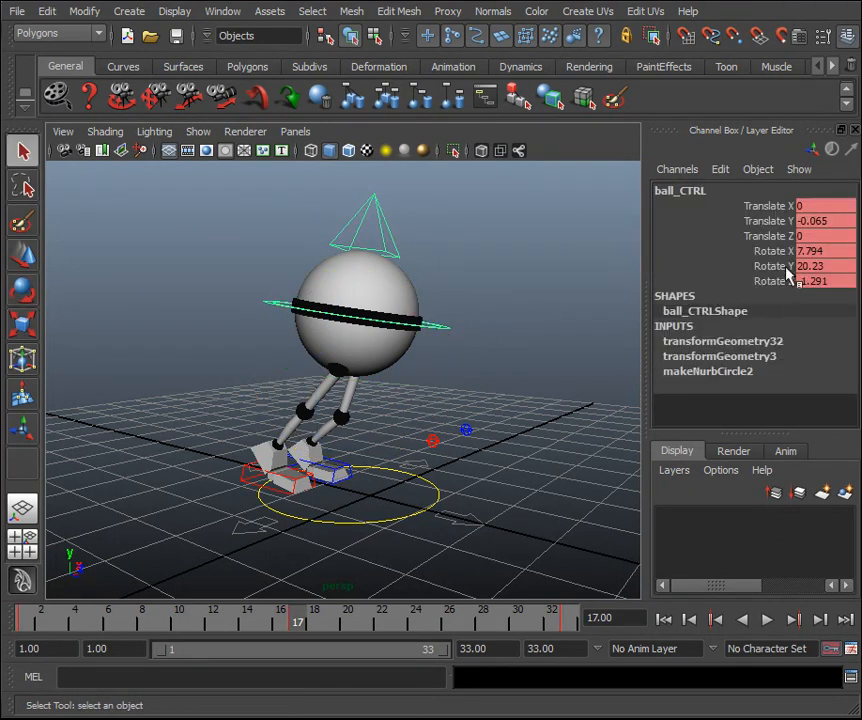
On frame 1, raise the left foot's toes by setting the left foot control's Toe Bend to -23.2.
drag(300, 621, 22, 622)
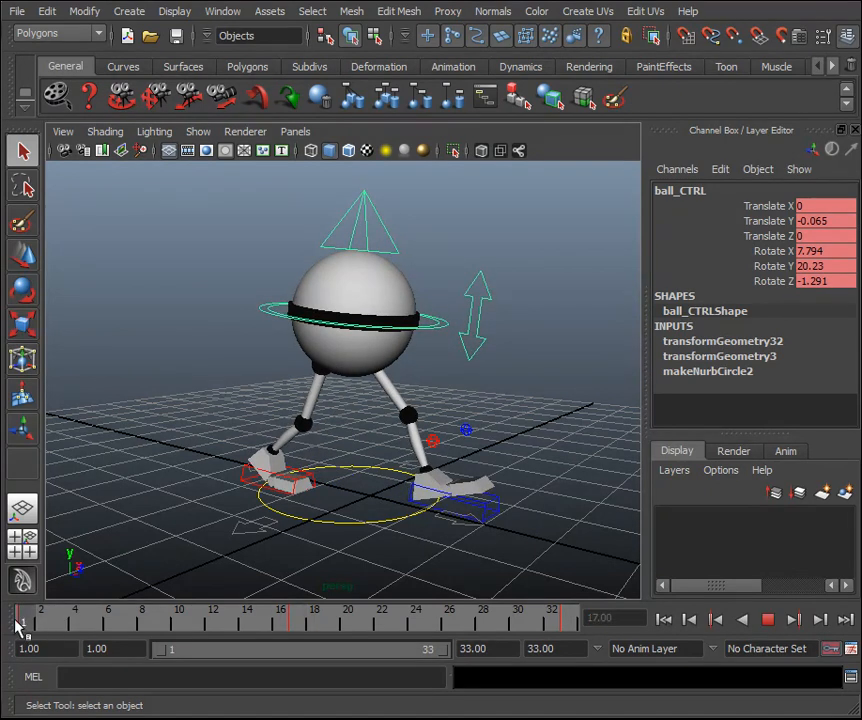
click(497, 507)
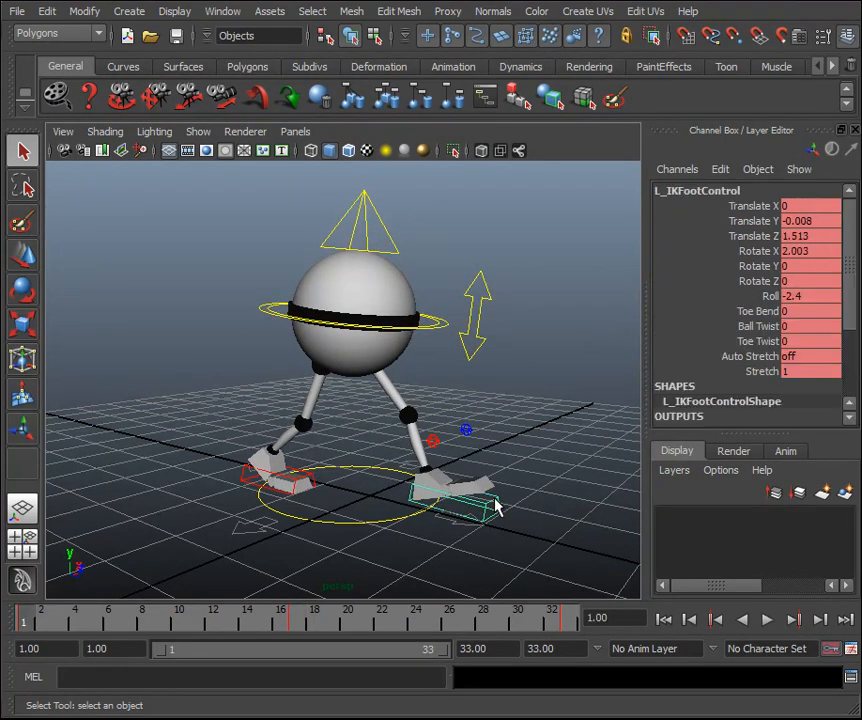
click(764, 311)
middle_drag(541, 409, 313, 444)
alt+drag(420, 450, 480, 430)
mouse_move(537, 406)
middle_down()
mouse_move(558, 402)
mouse_move(539, 404)
middle_up()
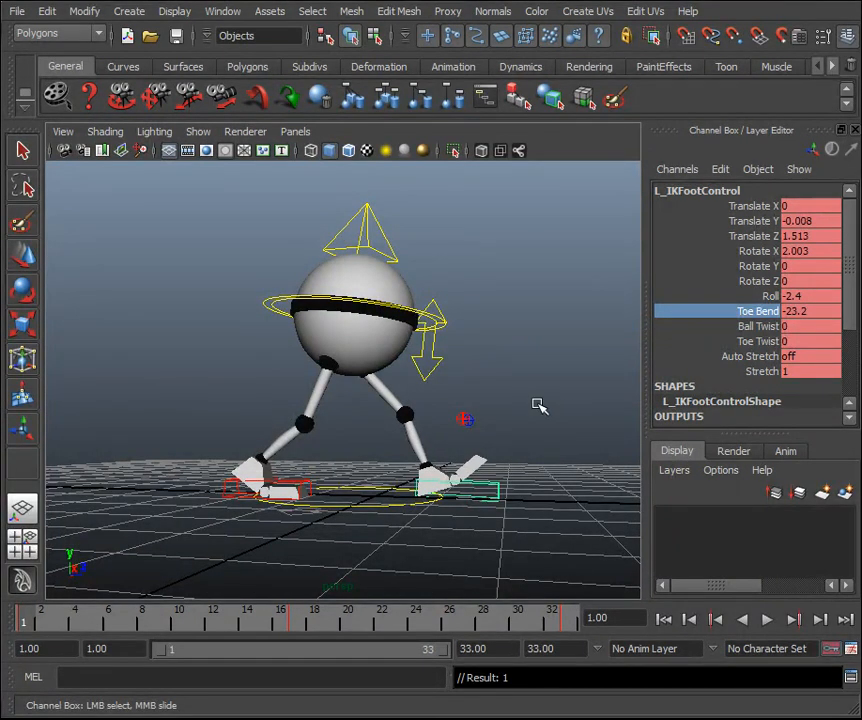
double_click(801, 313)
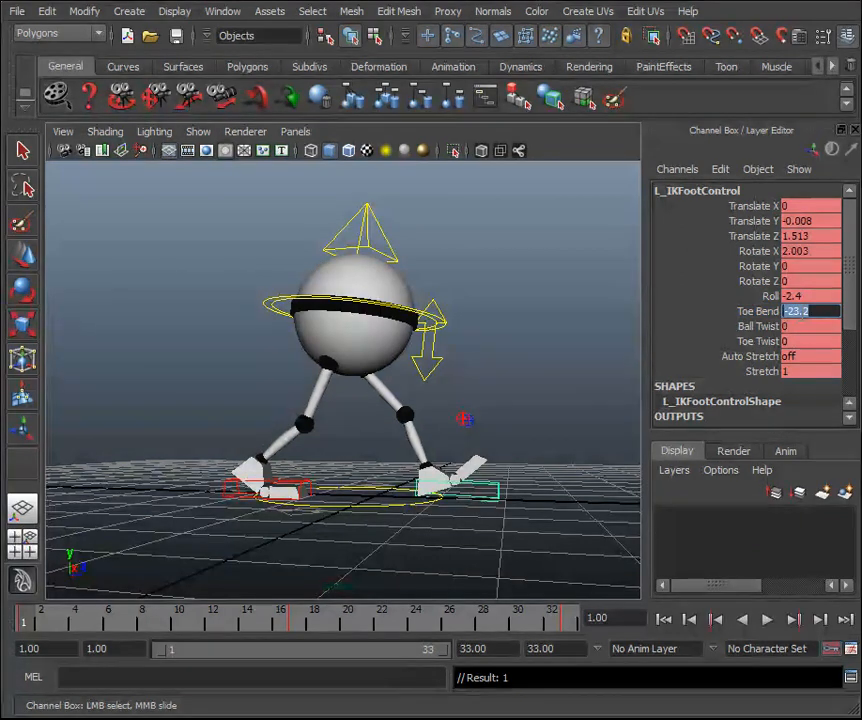
Flatten the left foot's toes on frame 17 by setting the left foot control's Toe Bend to 0.
key(alt+v)
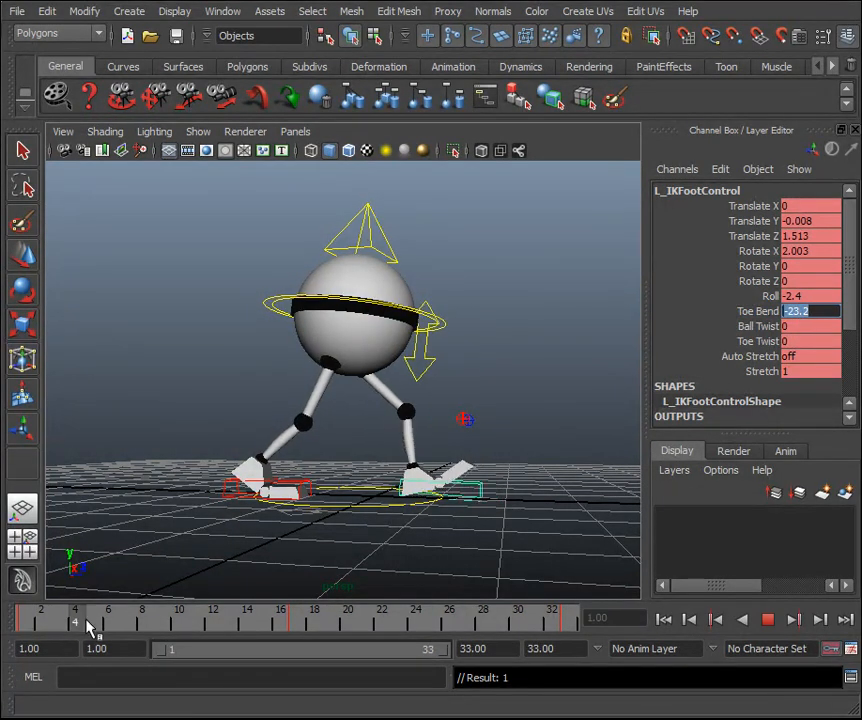
drag(286, 632, 296, 630)
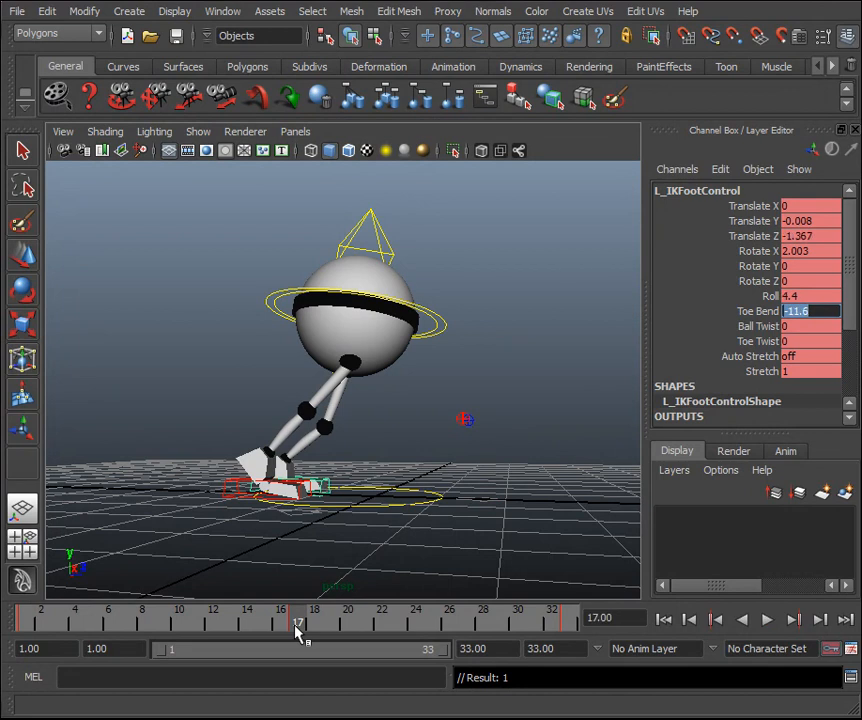
click(531, 464)
alt+drag(531, 464, 429, 481)
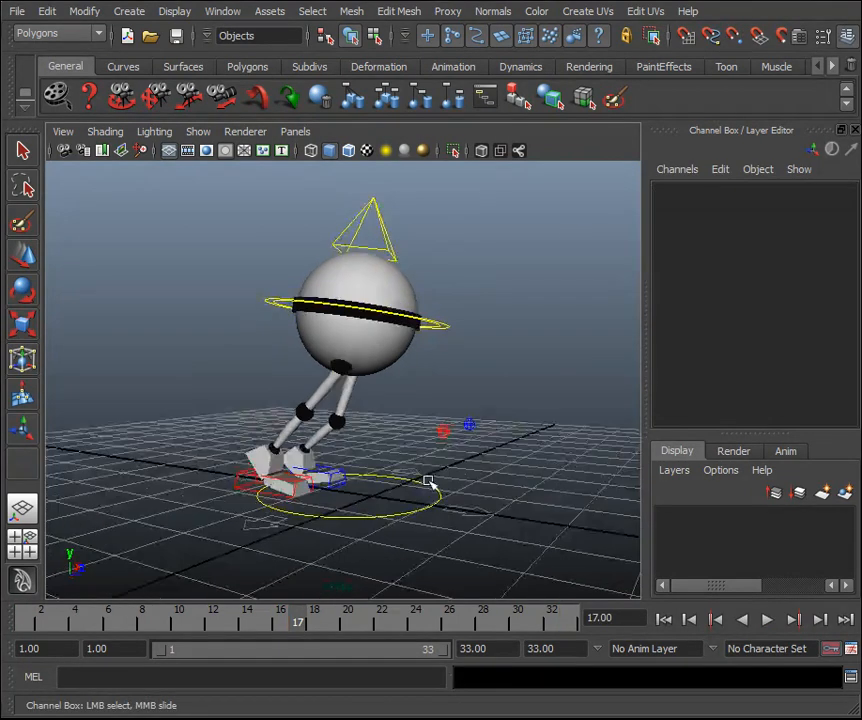
click(333, 470)
double_click(805, 311)
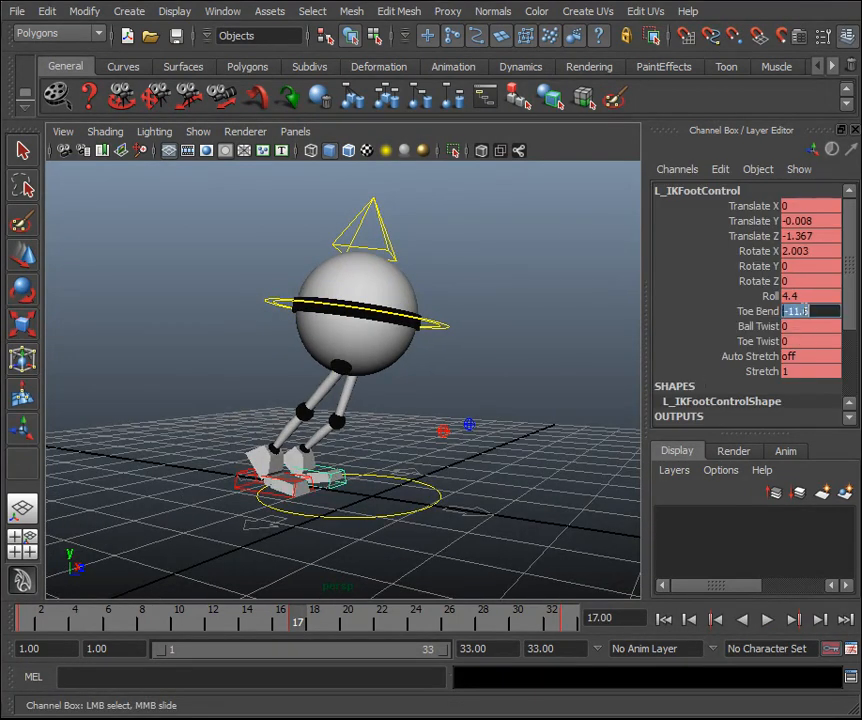
text(0)
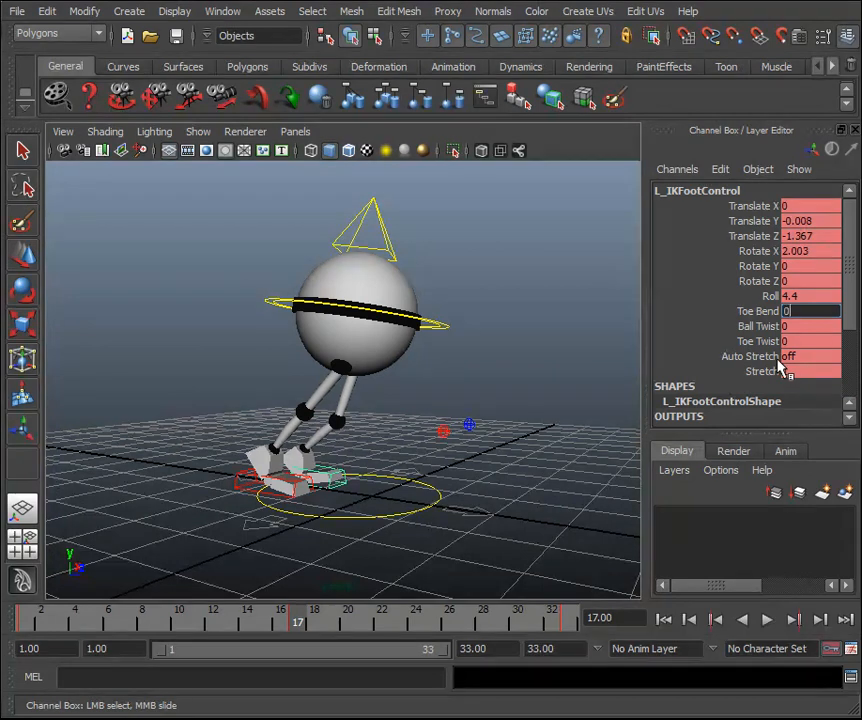
key(Return)
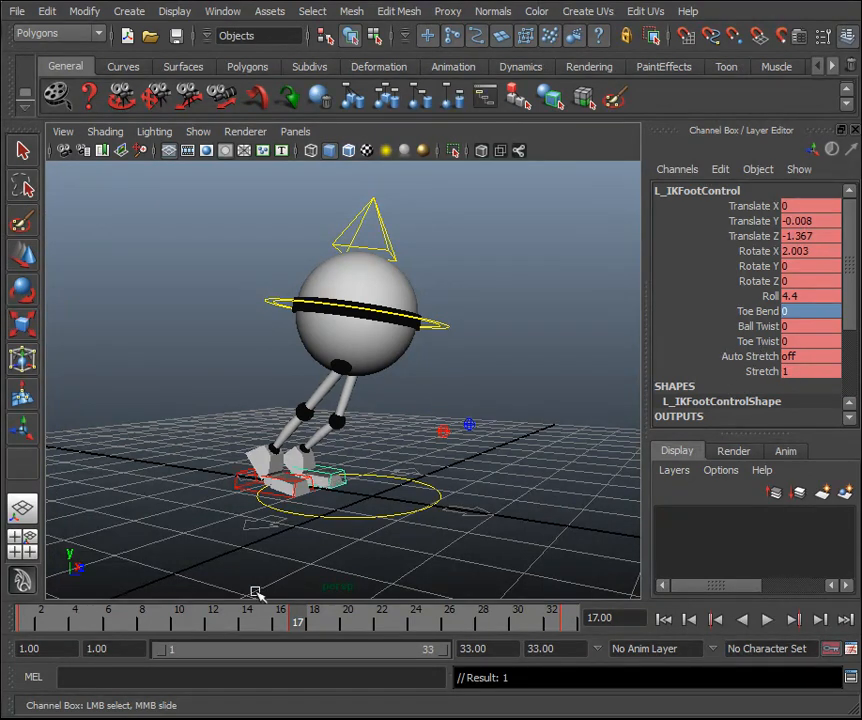
Copy the left foot's frame 1 Translate Z of 1.513 to the right foot control on frame 17.
key(alt+v)
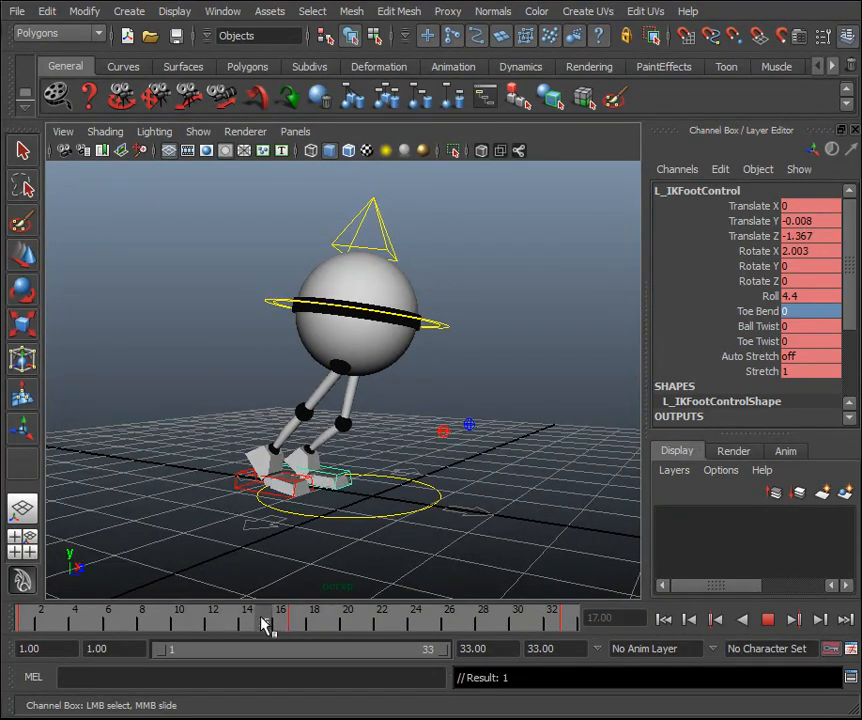
click(16, 621)
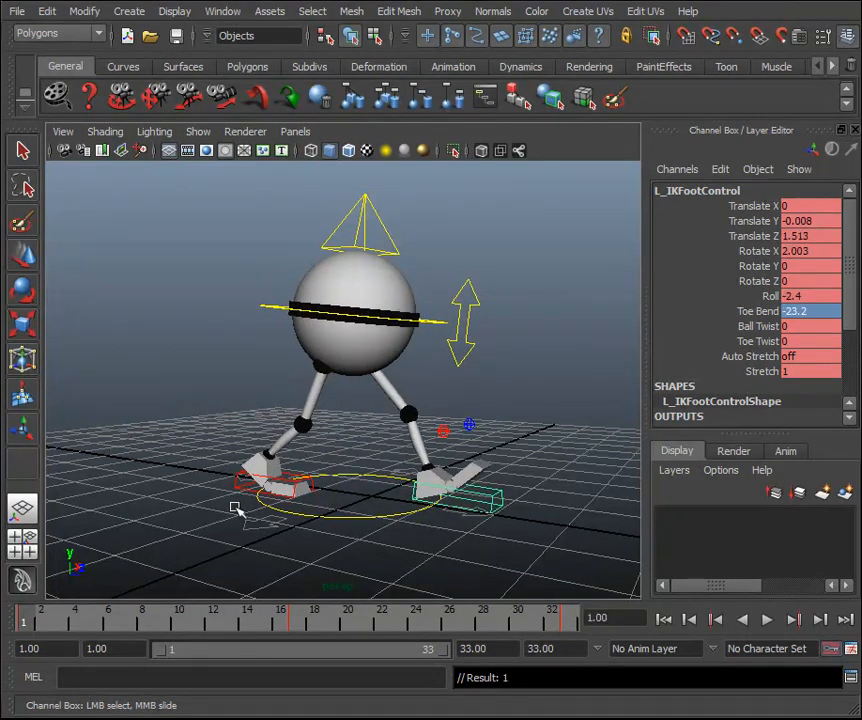
click(498, 490)
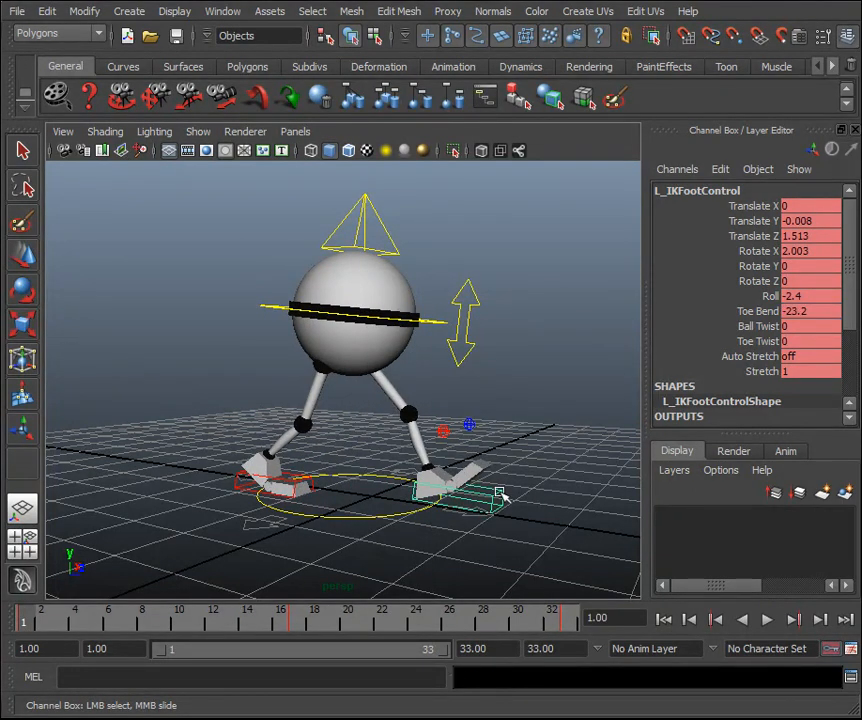
click(818, 235)
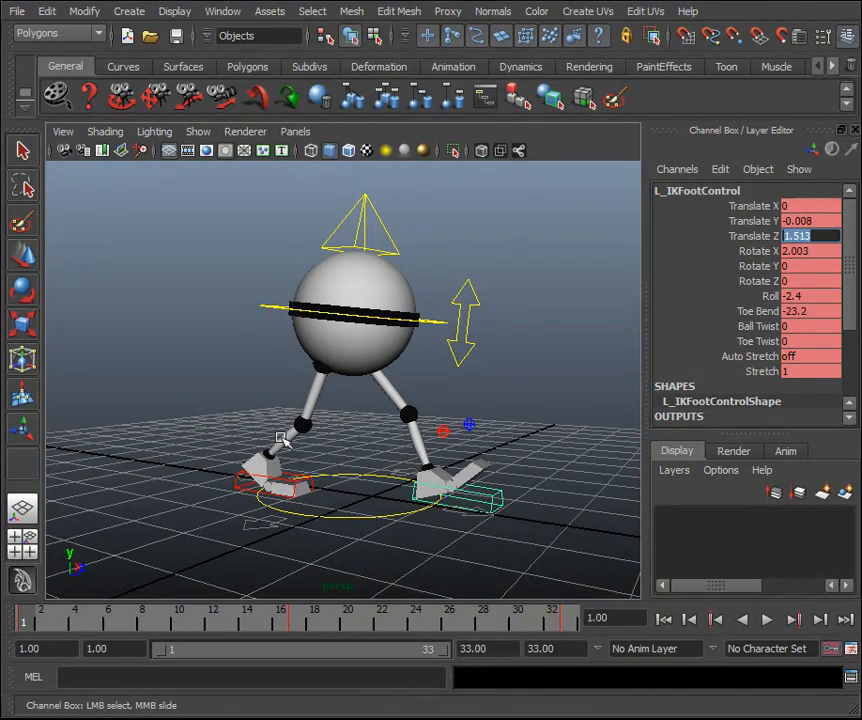
drag(54, 621, 297, 627)
click(235, 482)
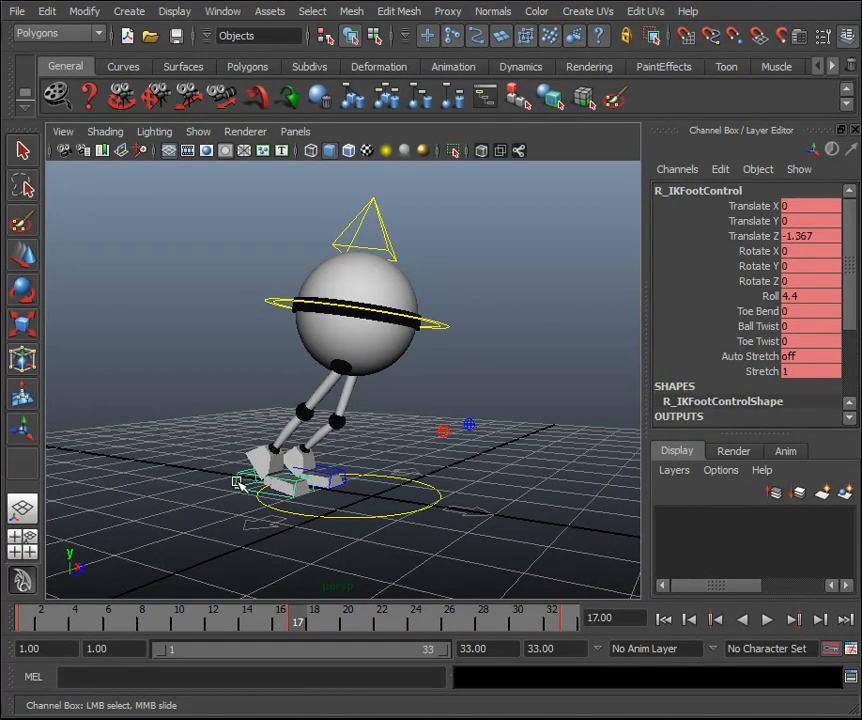
double_click(807, 239)
text(1.513)
key(Return)
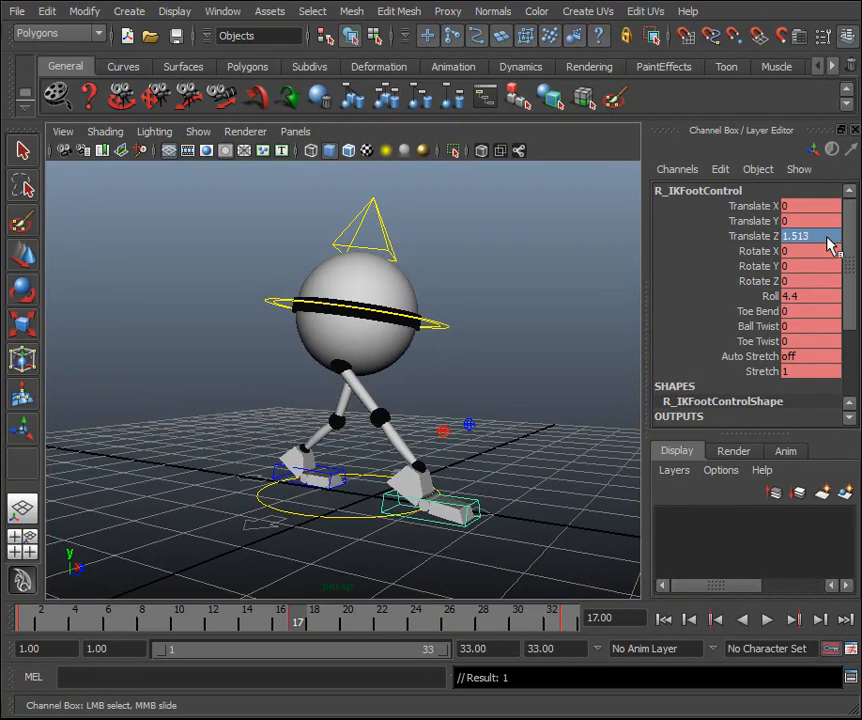
Match the right foot's Roll on frame 17 to the left foot's frame 1 Roll by setting it to -2.4.
drag(240, 627, 22, 623)
click(512, 498)
click(496, 492)
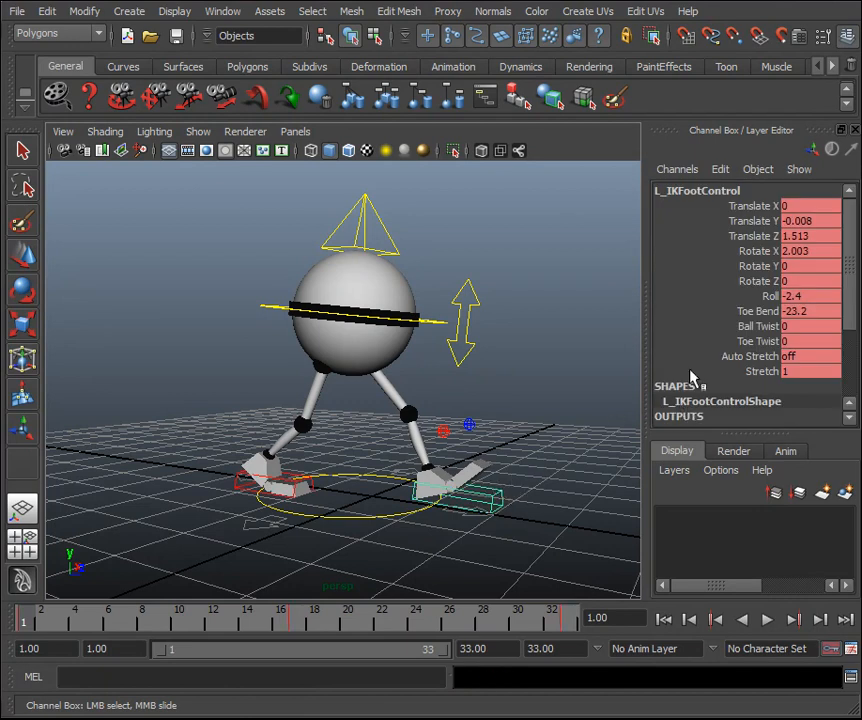
click(804, 298)
click(804, 297)
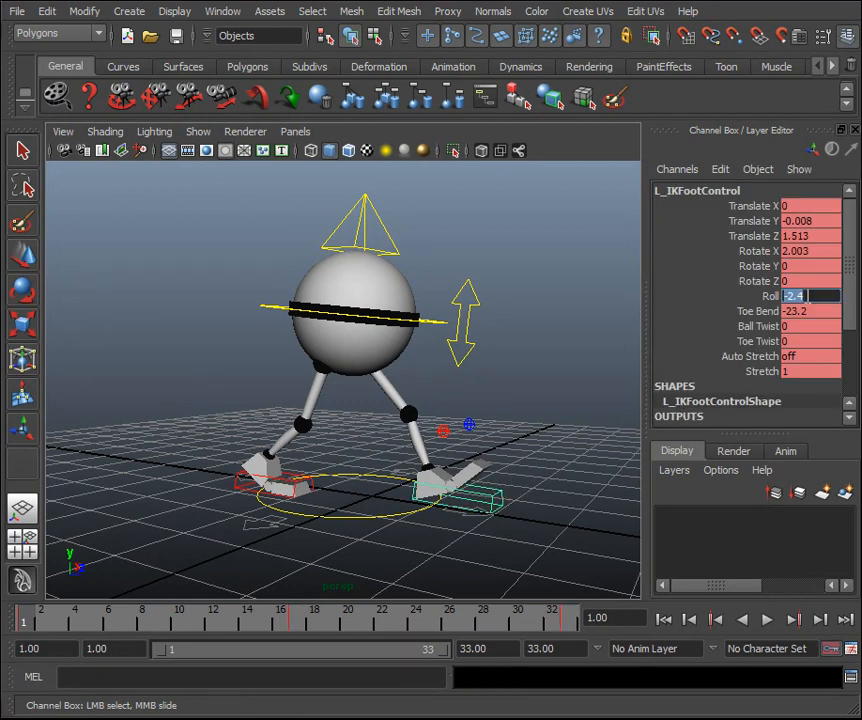
click(278, 487)
drag(167, 625, 298, 625)
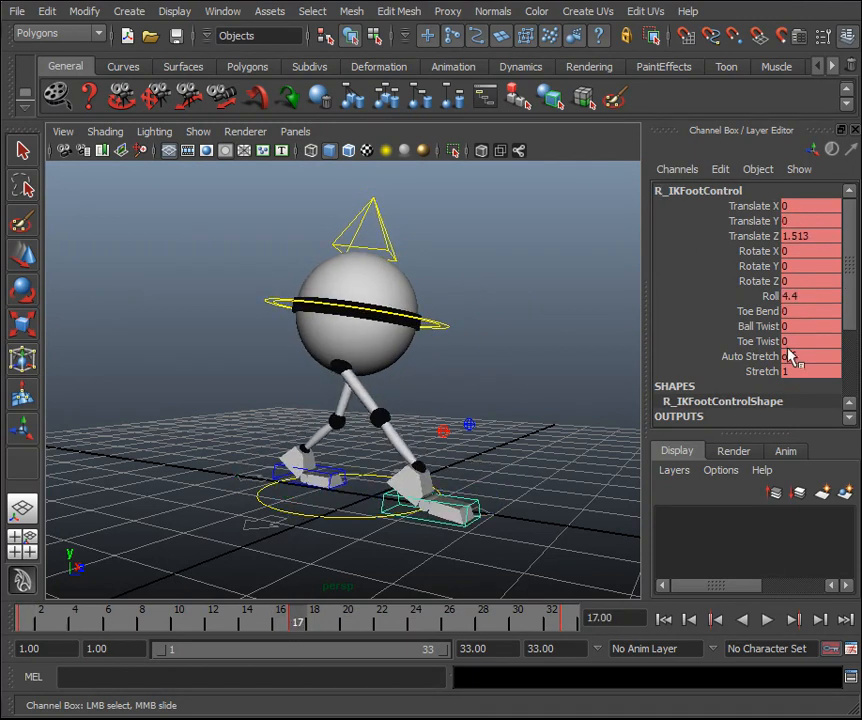
click(818, 296)
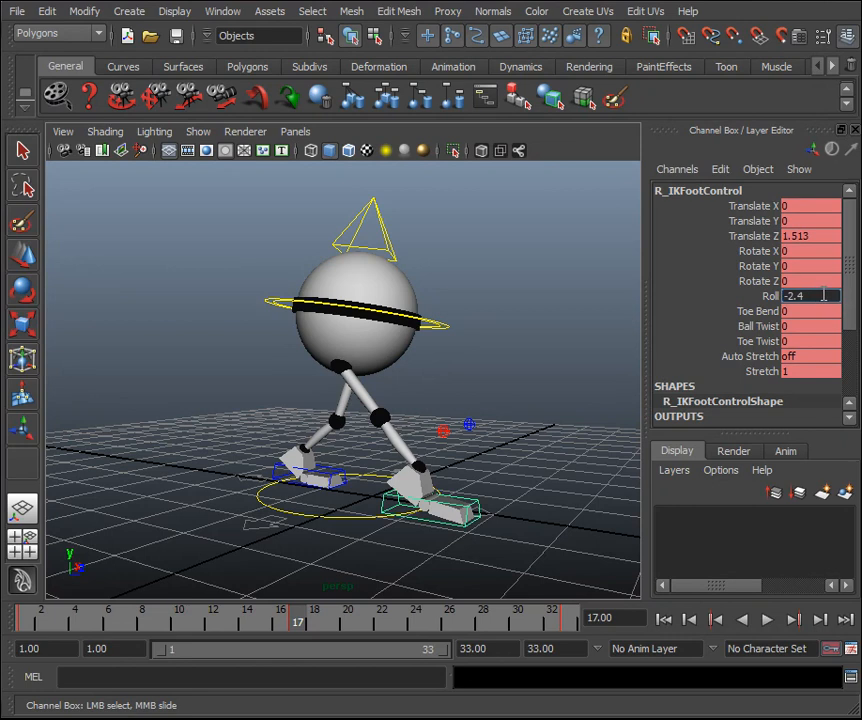
text(-2.4)
key(Return)
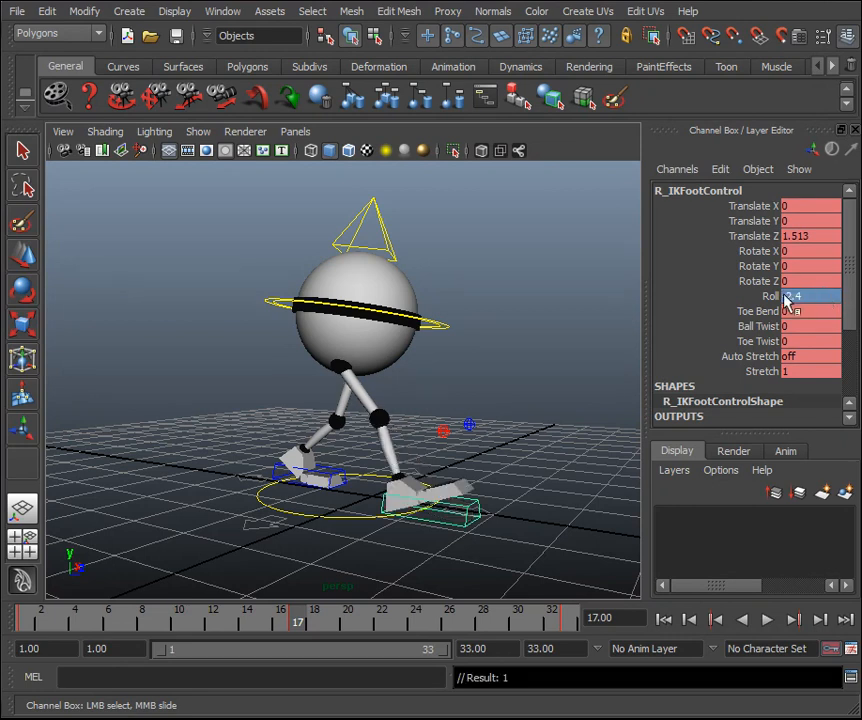
Copy the left foot's frame 1 Toe Bend of -23.2 to the right foot control on frame 17, and play back the cycle.
drag(298, 625, 23, 620)
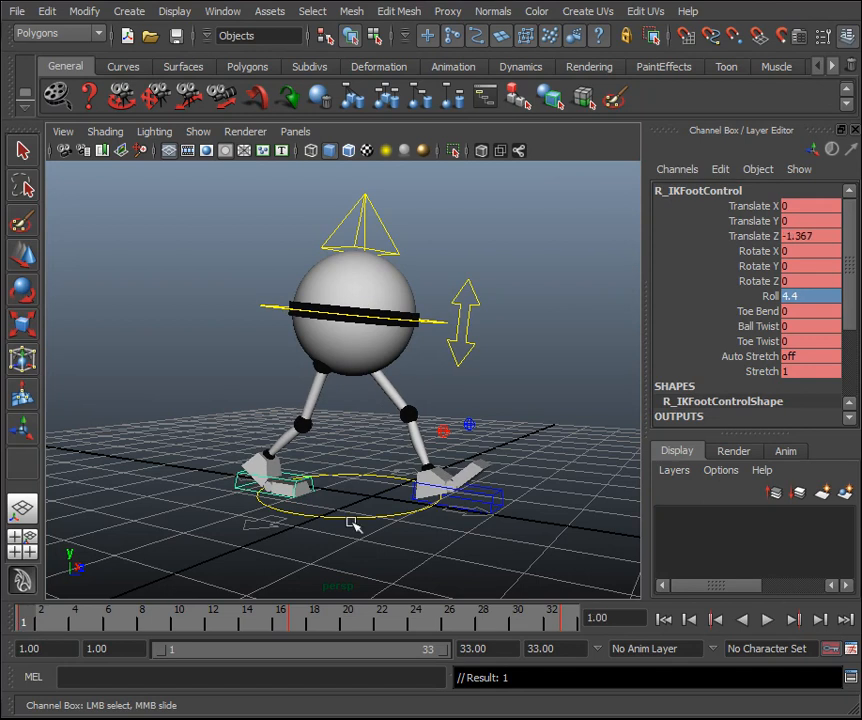
click(497, 497)
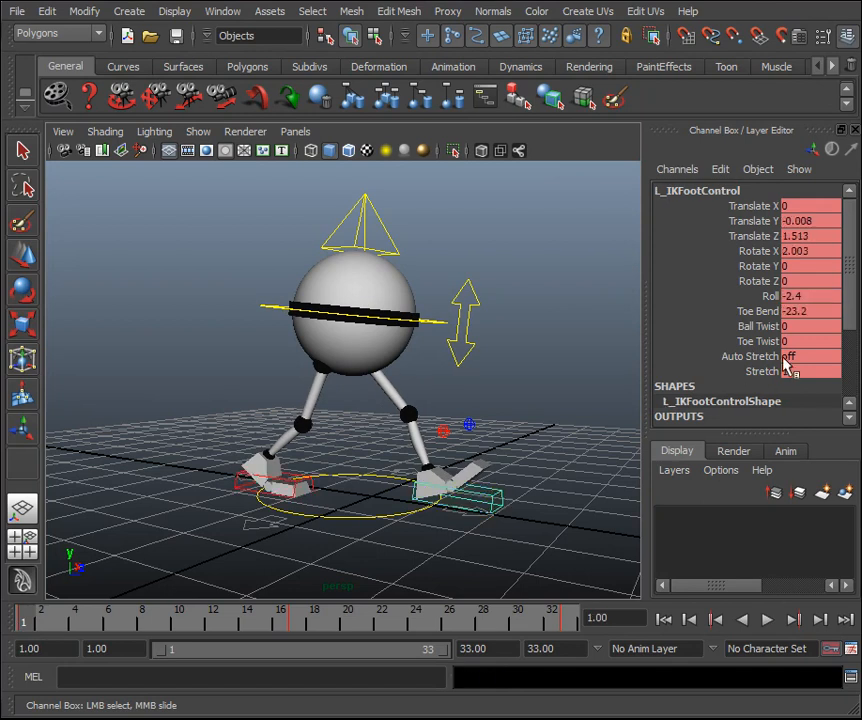
click(818, 311)
key(ctrl+c)
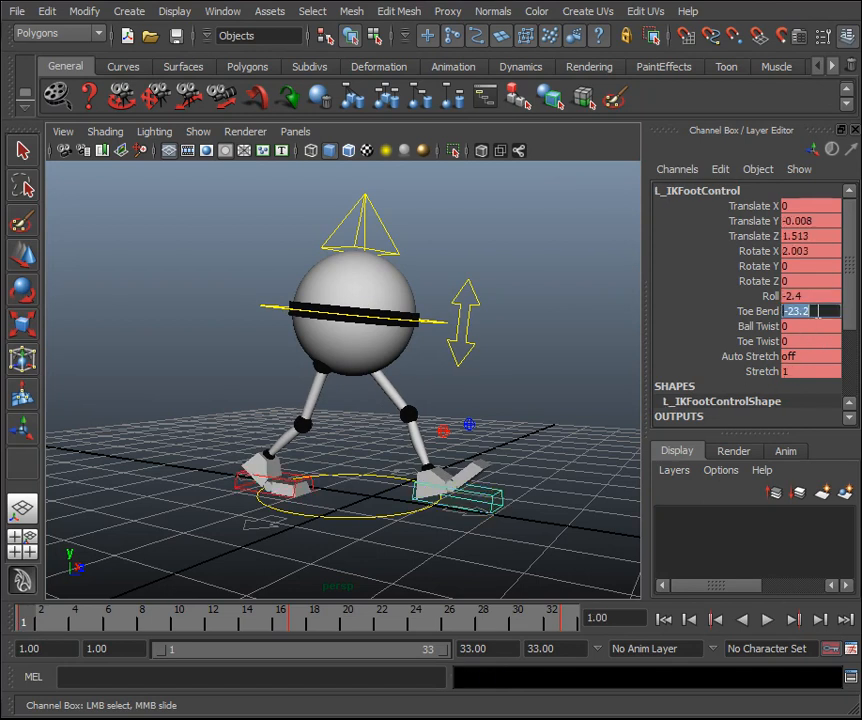
click(248, 488)
drag(33, 618, 298, 629)
click(823, 312)
key(ctrl+v)
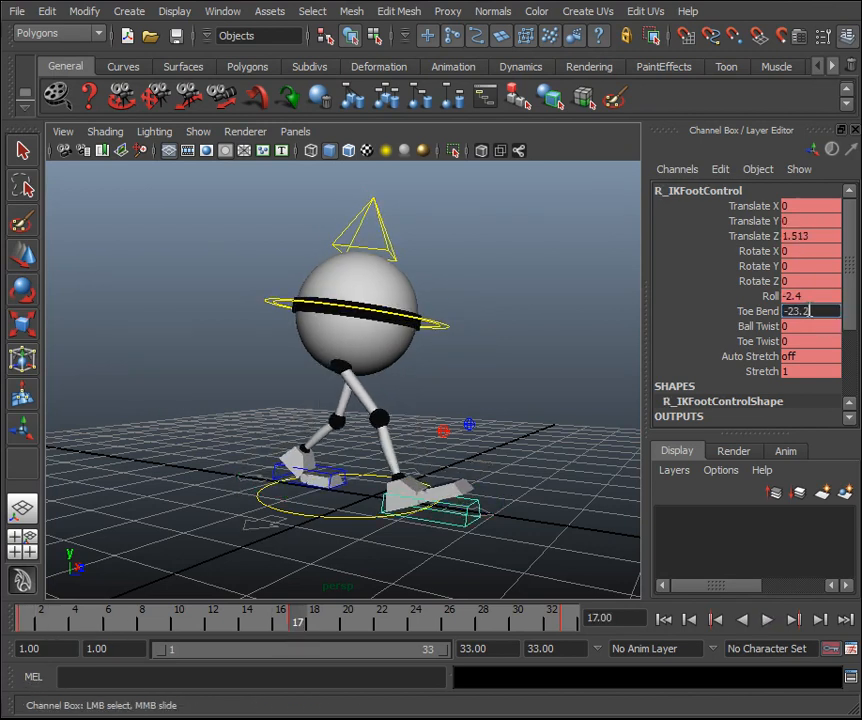
key(Return)
drag(77, 627, 298, 627)
alt+drag(402, 469, 398, 475)
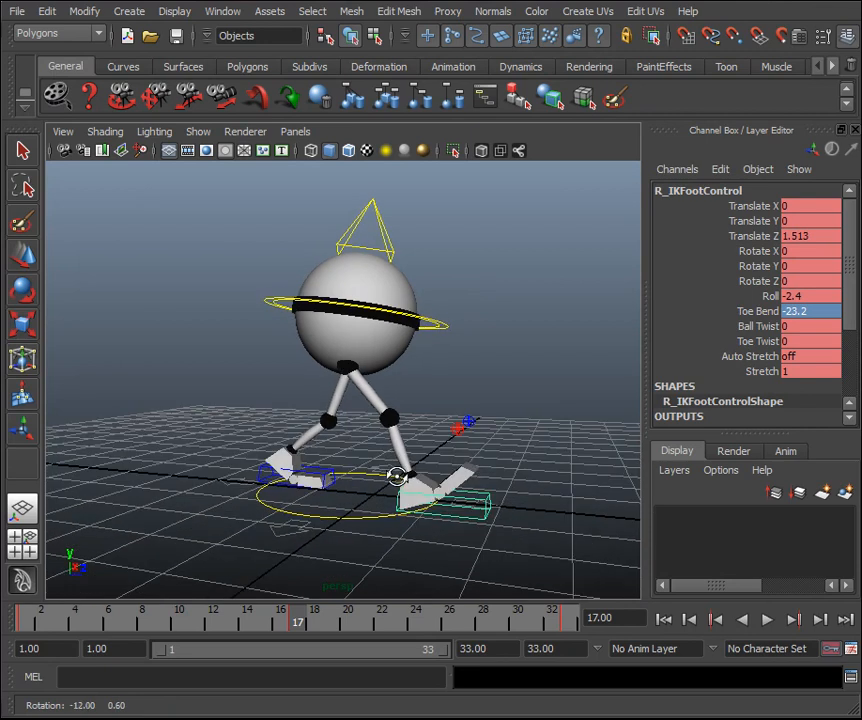
click(767, 620)
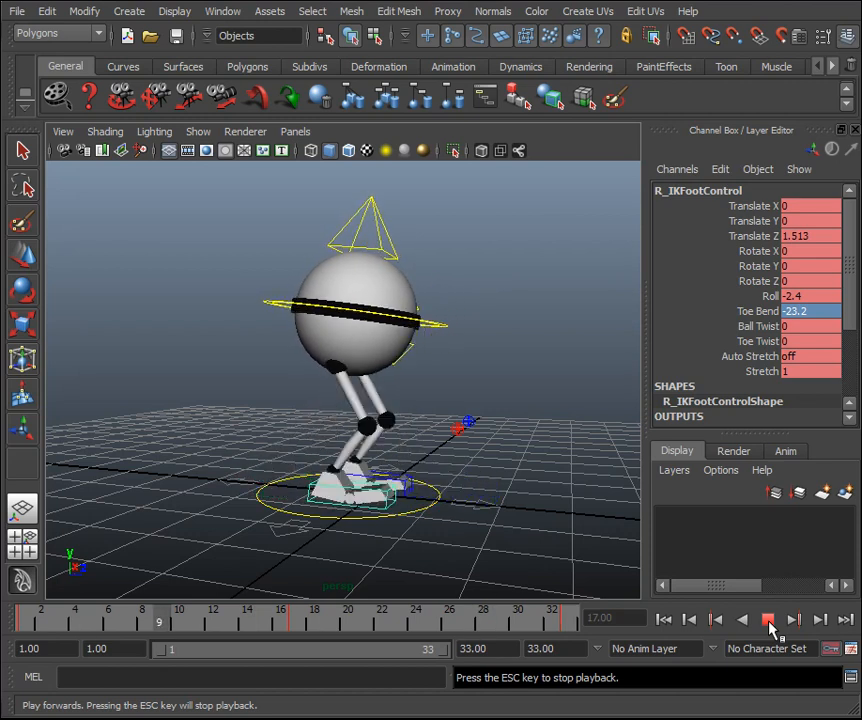
click(768, 621)
Carry the left foot's frame 1 Toe Bend of -23.2 over to frame 33, leaving nothing selected.
drag(196, 625, 15, 620)
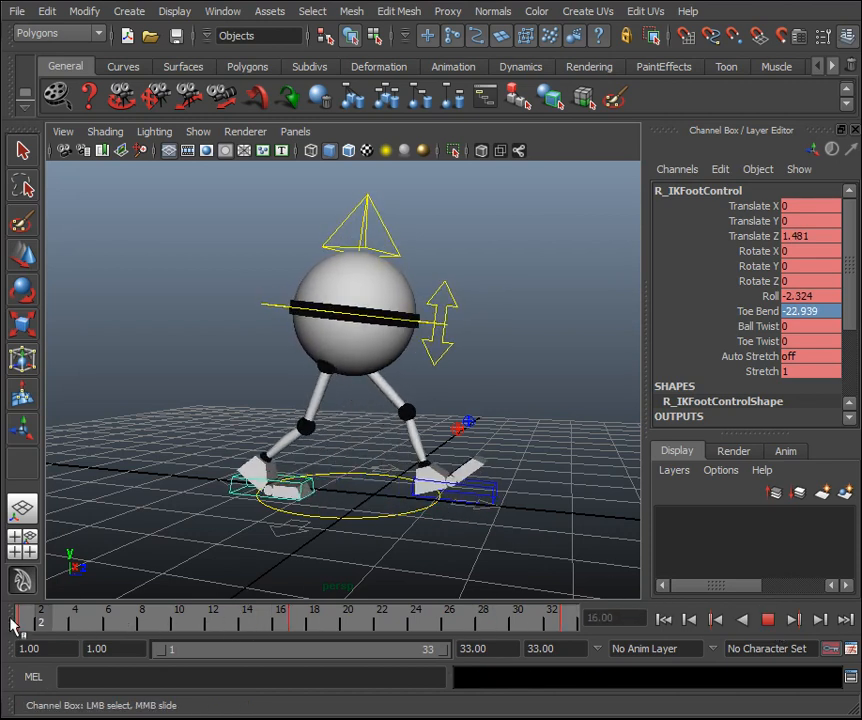
click(497, 488)
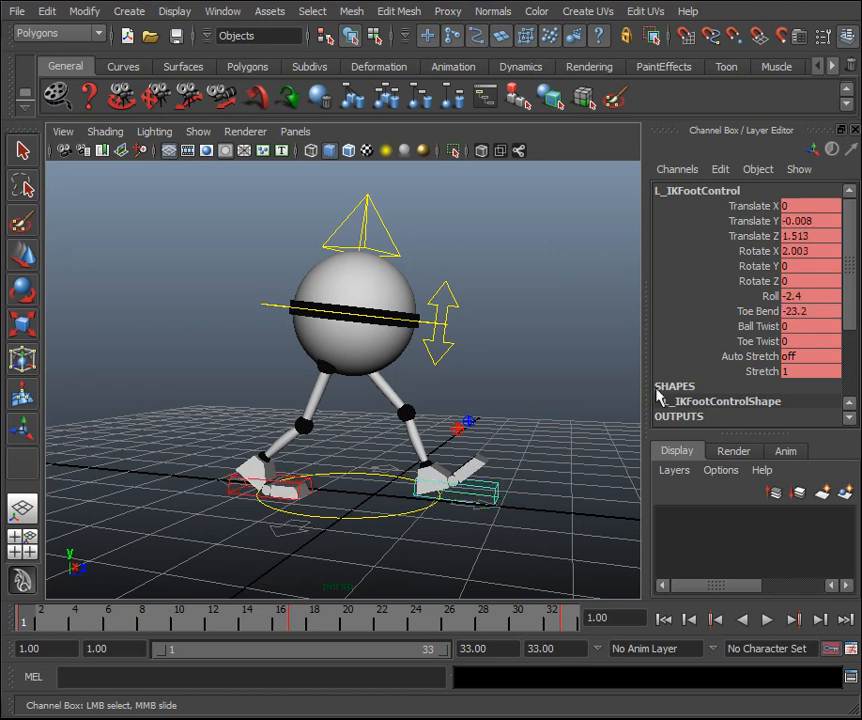
click(798, 312)
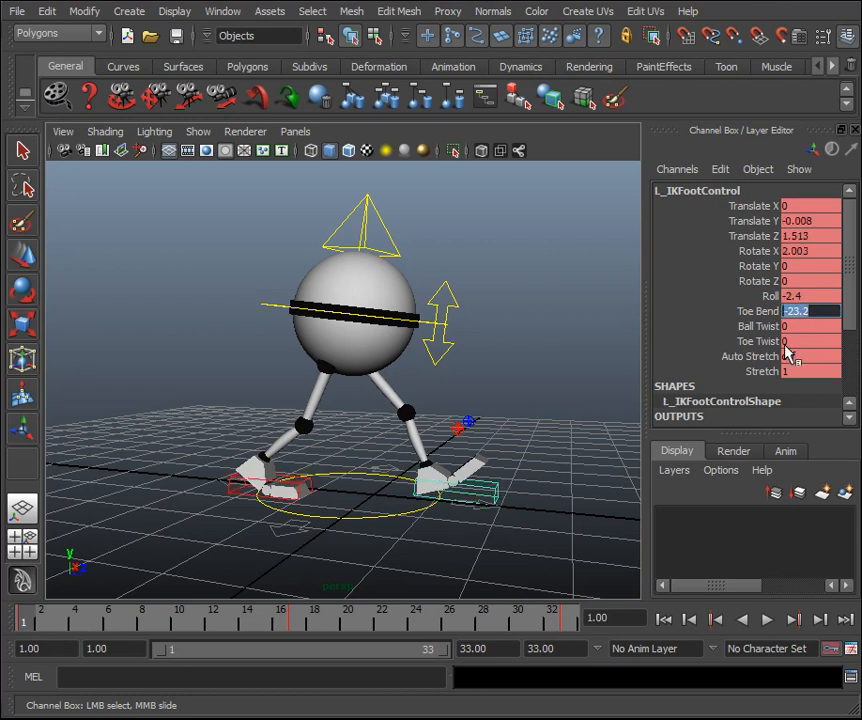
click(566, 624)
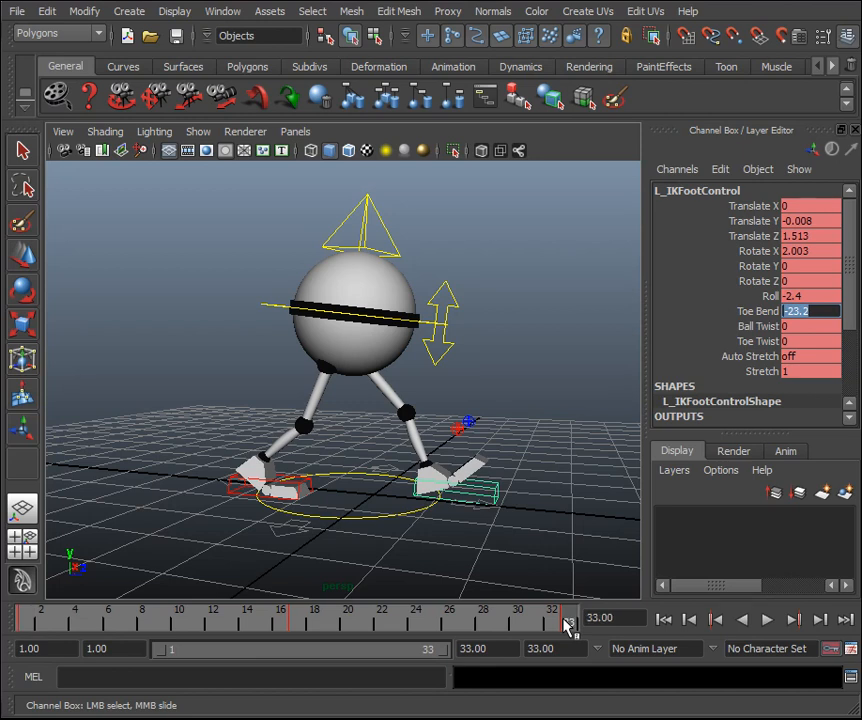
drag(551, 622, 588, 618)
key(Return)
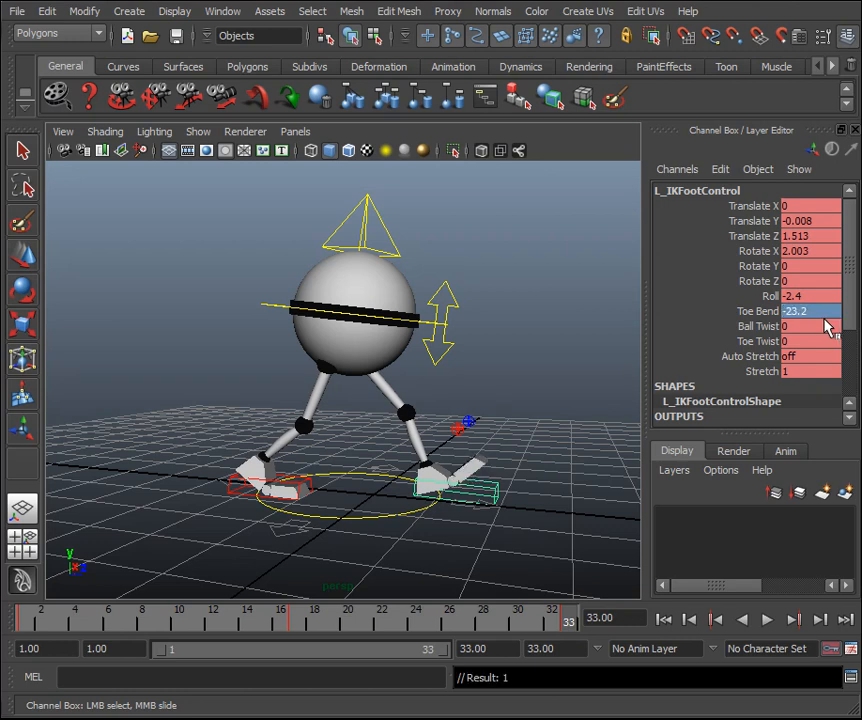
key(alt+v)
click(391, 556)
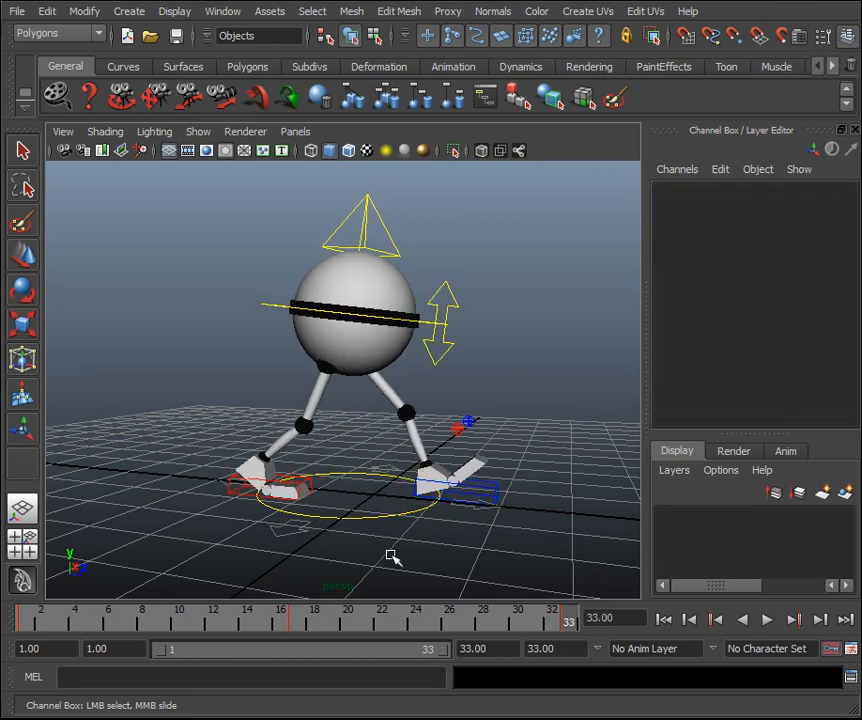
Check the right foot control's Translate Z, Roll and Toe Bend values on frames 33 and 17.
click(248, 481)
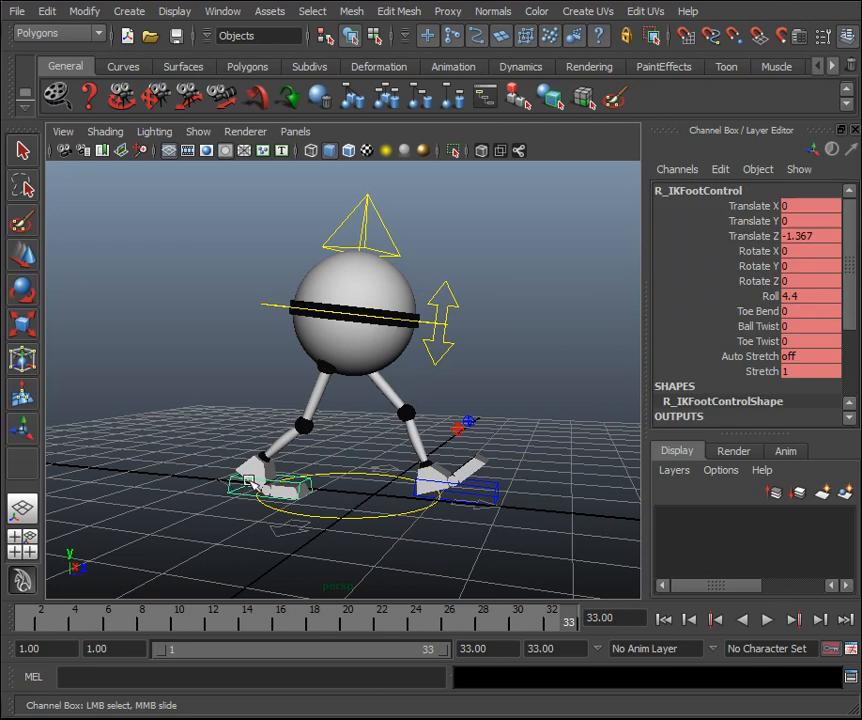
double_click(800, 236)
double_click(806, 297)
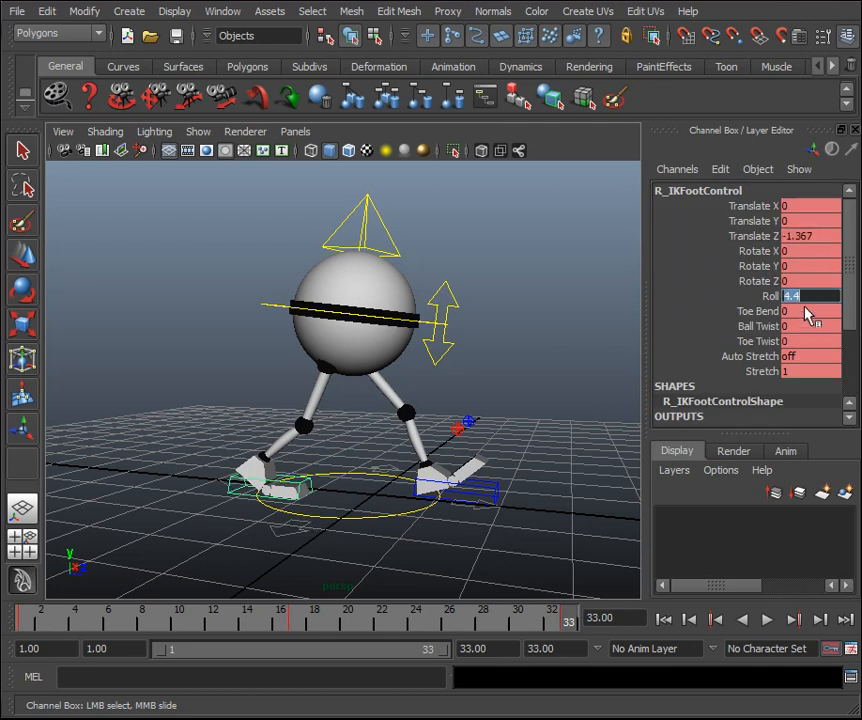
double_click(806, 312)
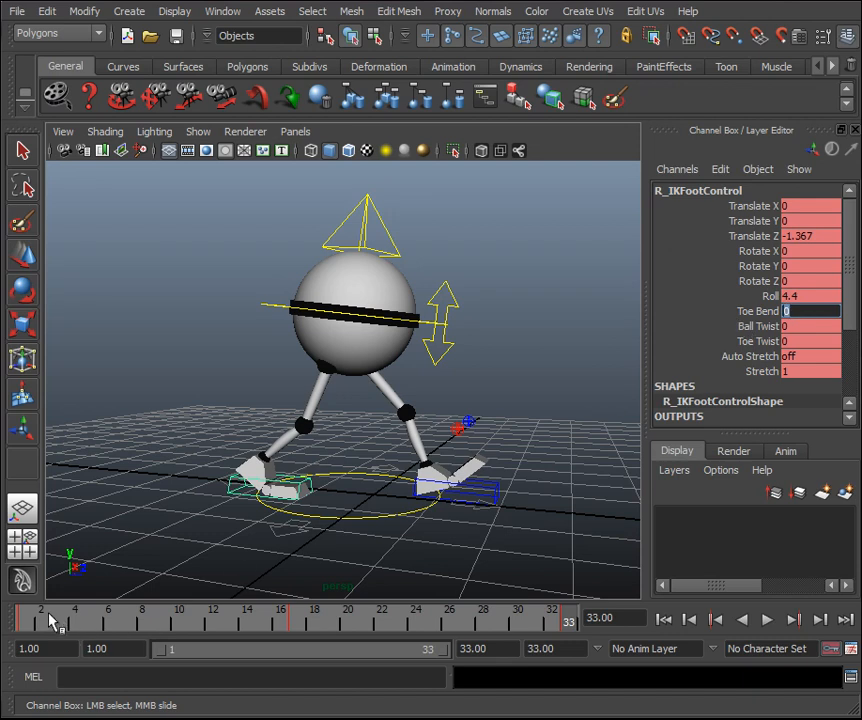
click(297, 617)
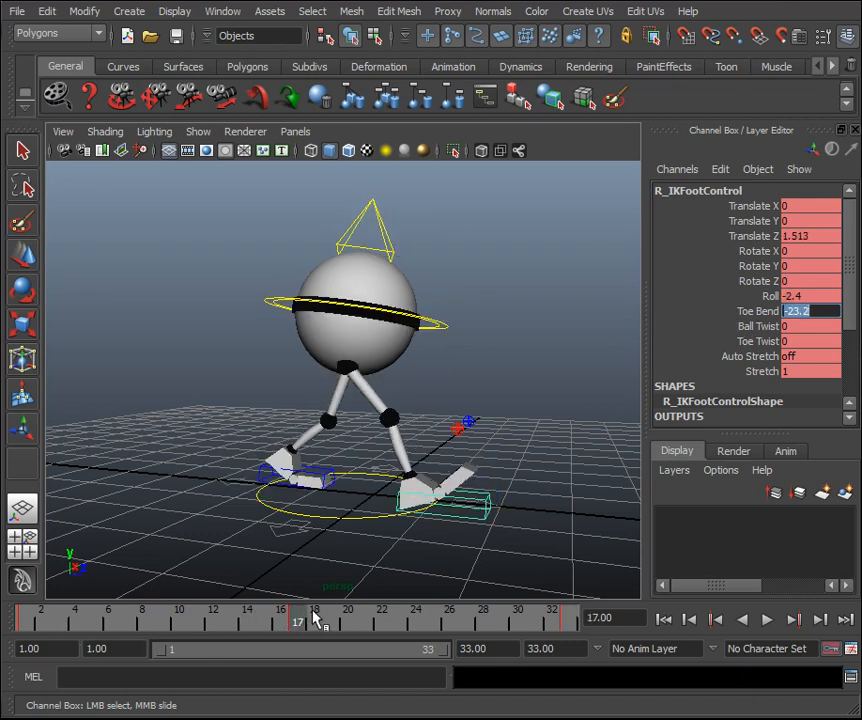
double_click(798, 237)
double_click(809, 297)
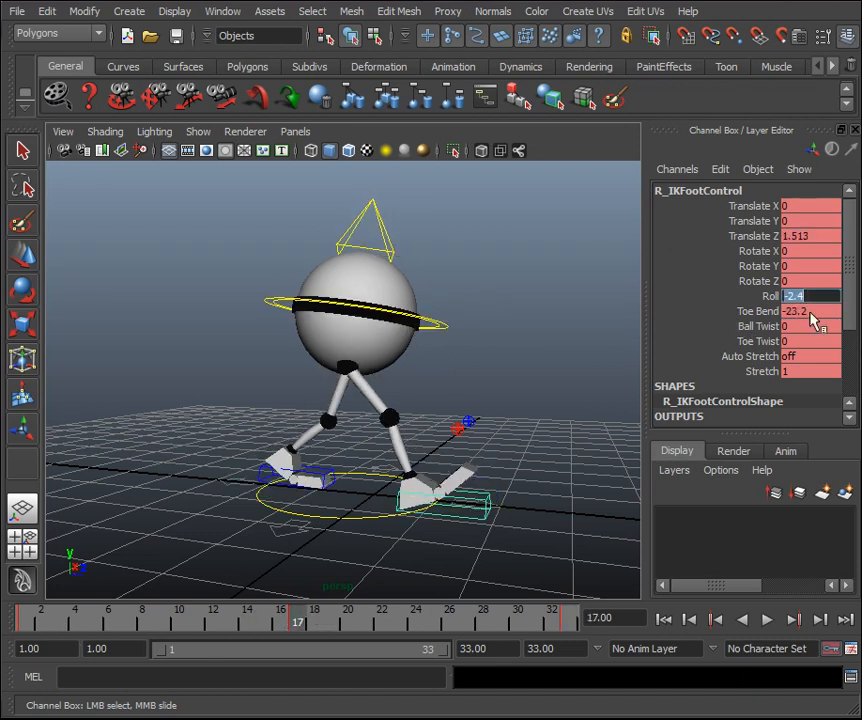
Deselect the foot control, then play back and scrub the walk cycle from an angled perspective.
click(543, 357)
alt+drag(558, 354, 512, 344)
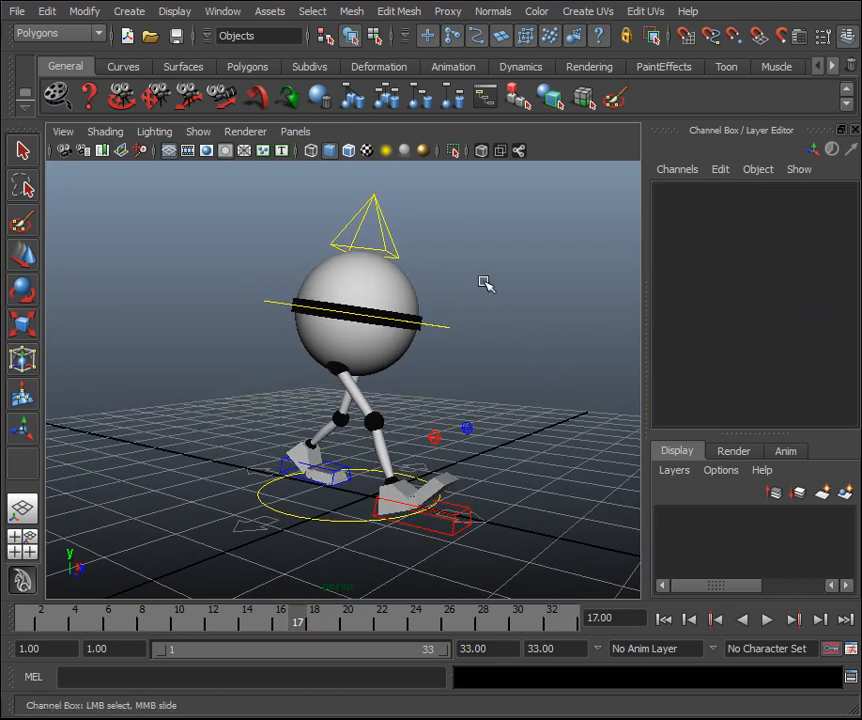
key(alt+v)
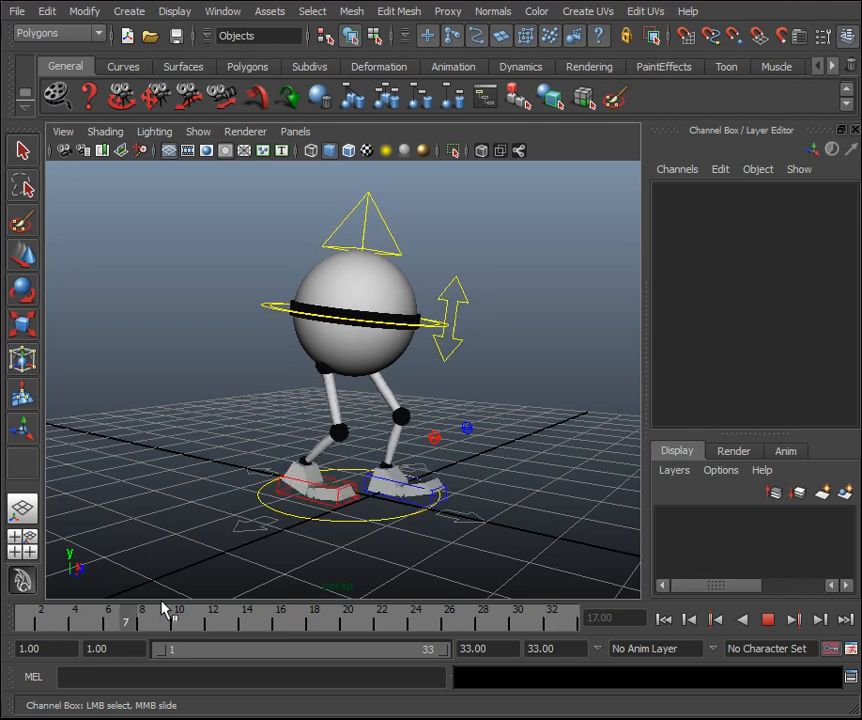
drag(176, 624, 8, 620)
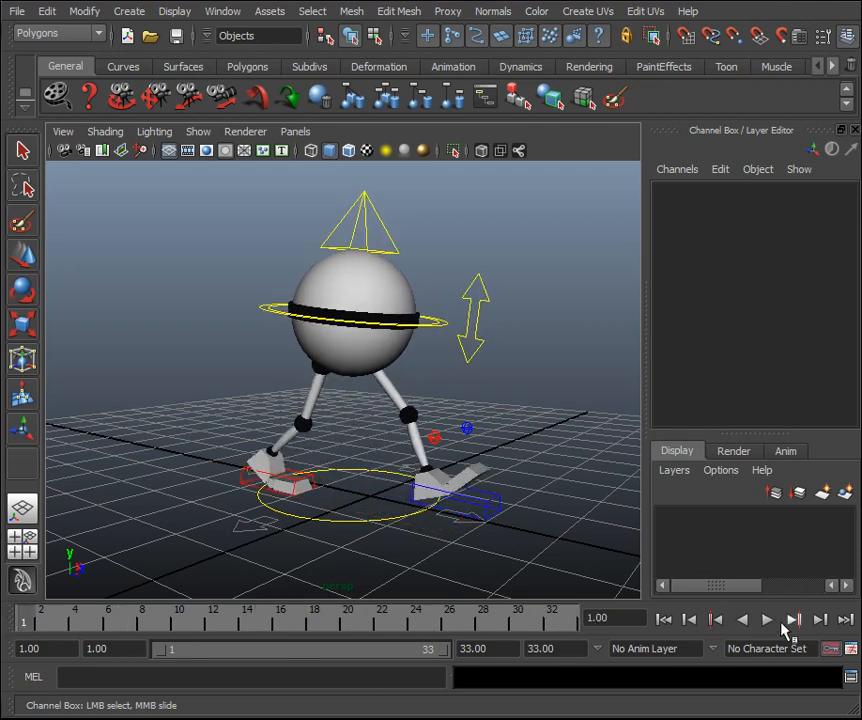
click(768, 621)
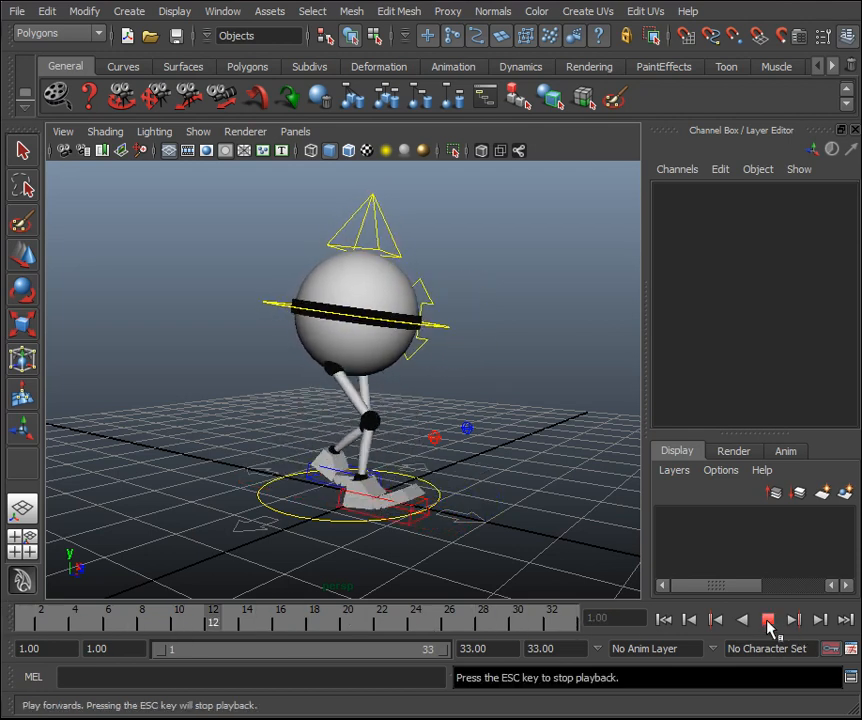
Stop playback, return to frame 1 and save the scene.
click(768, 621)
click(25, 620)
key(ctrl+s)
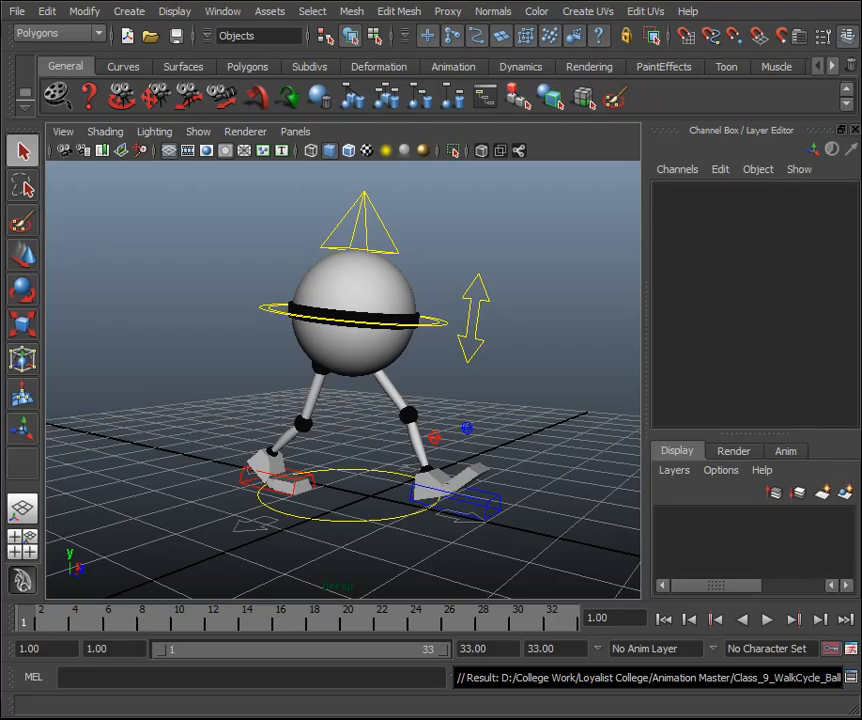
Hide the NURBS control curves in the perspective view, leaving only the character's geometry on display.
alt+drag(554, 381, 398, 252)
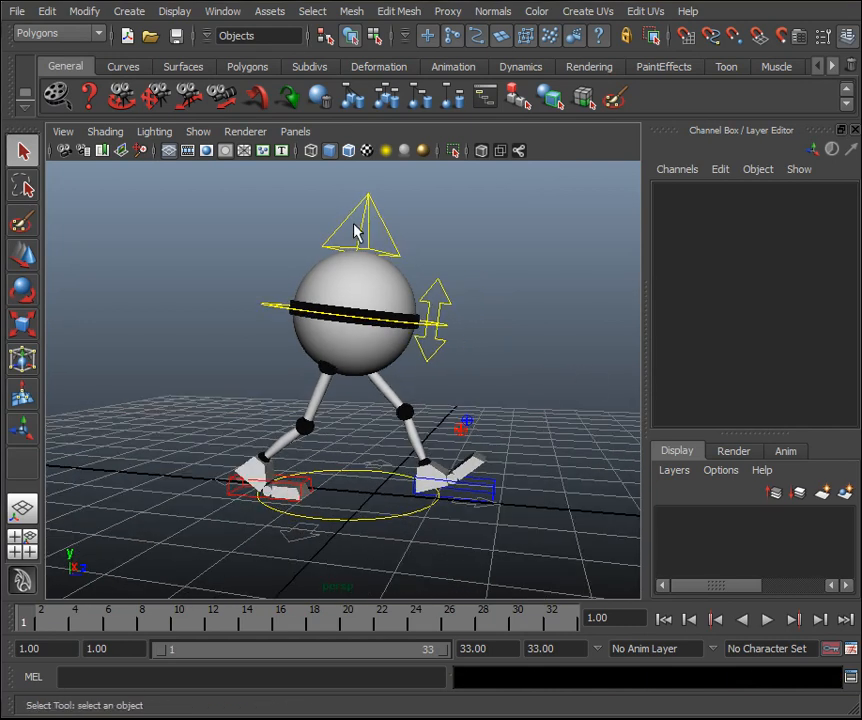
click(198, 131)
click(218, 148)
alt+middle_drag(516, 333, 496, 341)
alt+drag(499, 340, 530, 341)
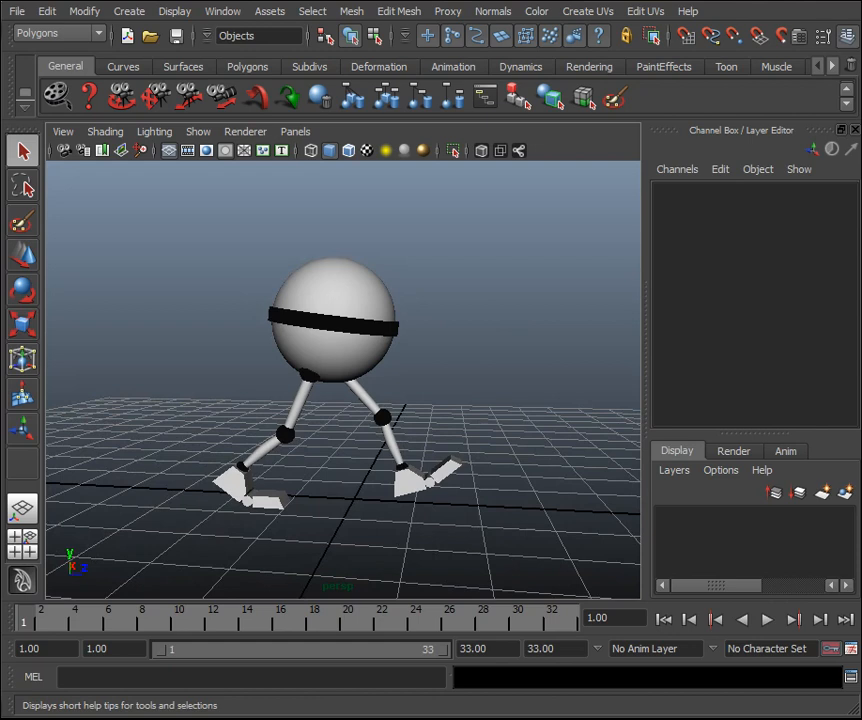
Review the looping walk from the side without the rig controls, ending back on frame 1.
click(767, 620)
alt+drag(433, 406, 456, 400)
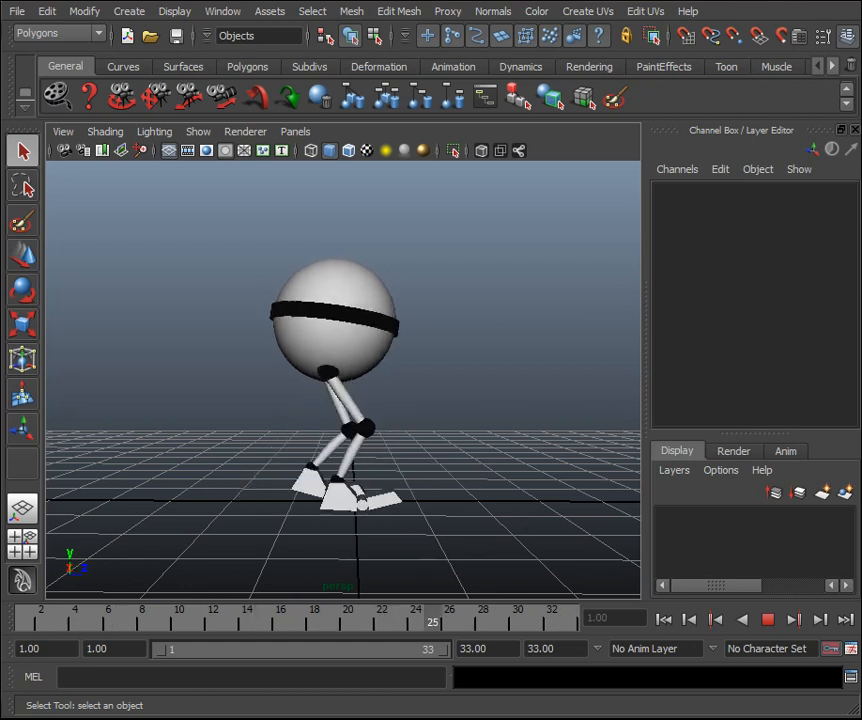
click(766, 619)
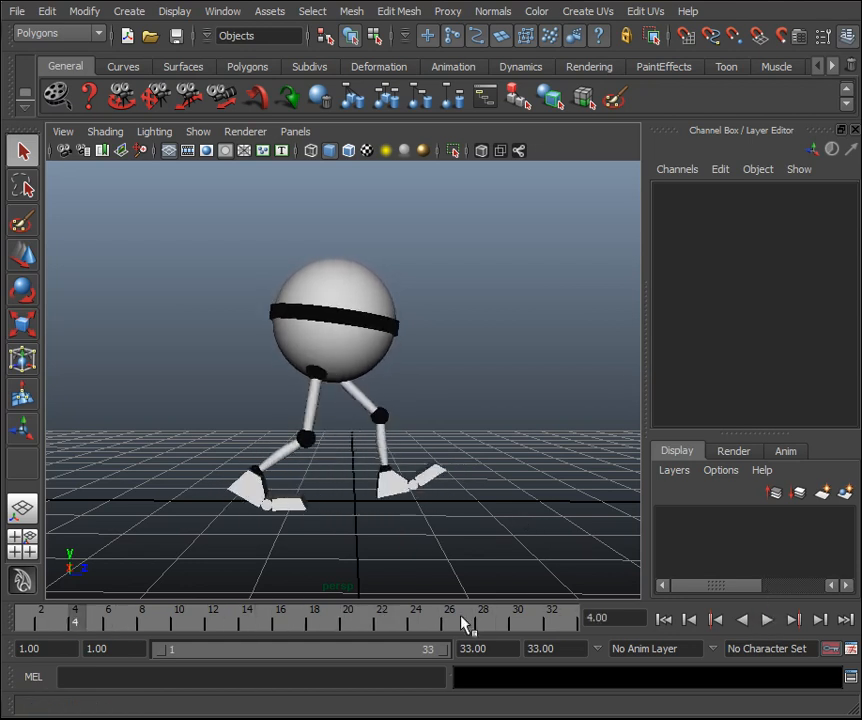
key(alt+v)
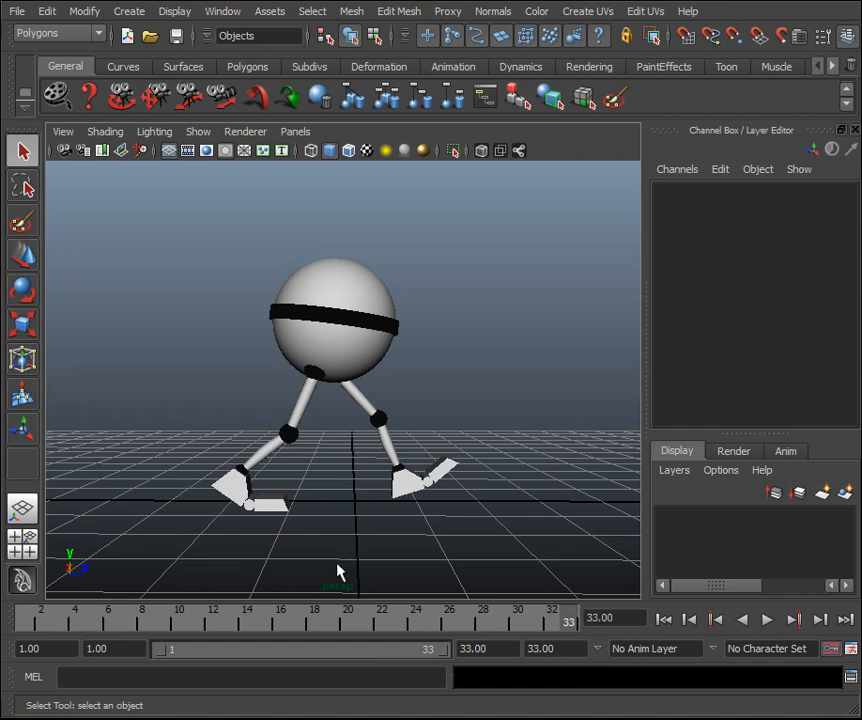
click(32, 625)
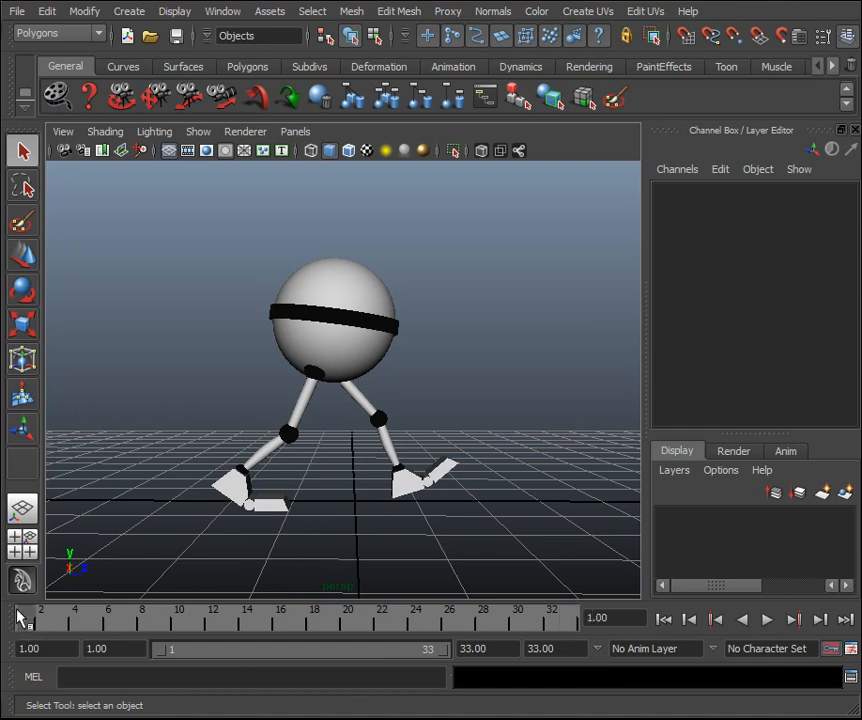
Display the NURBS control curves again and play the cycle from frame 1 with the left foot control selected.
click(199, 131)
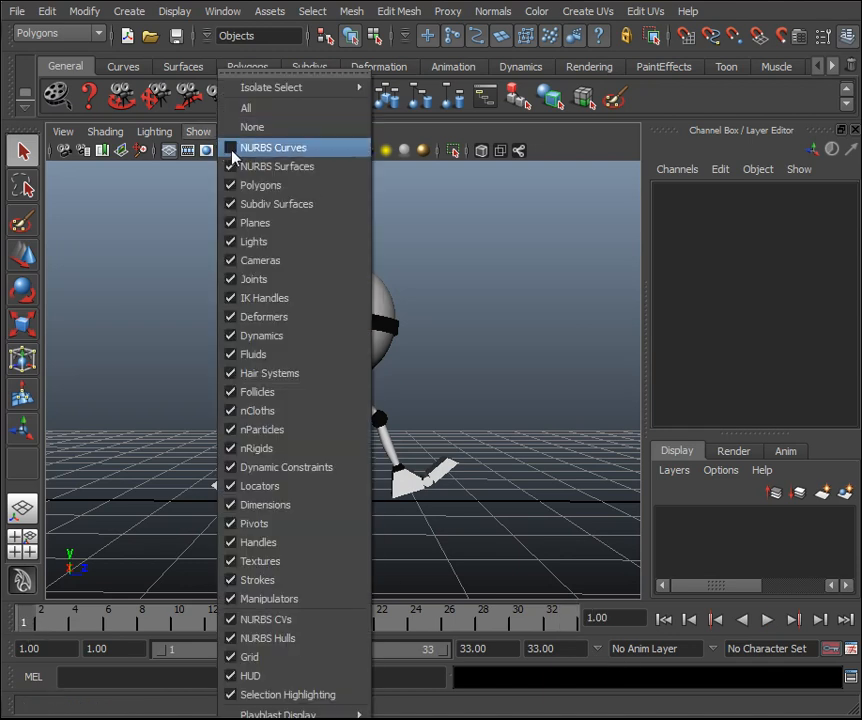
click(234, 150)
click(457, 489)
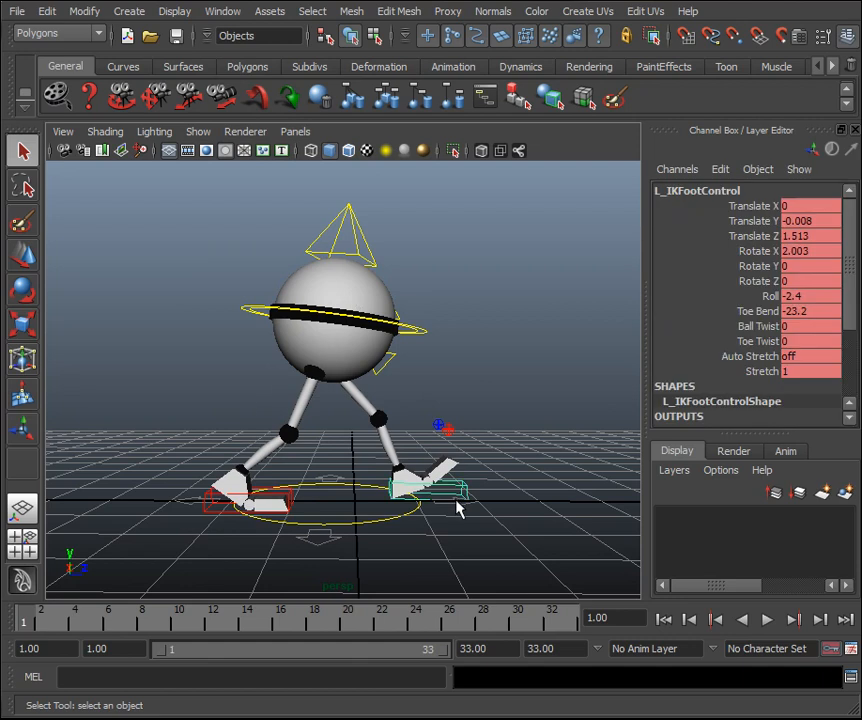
drag(32, 625, 4, 636)
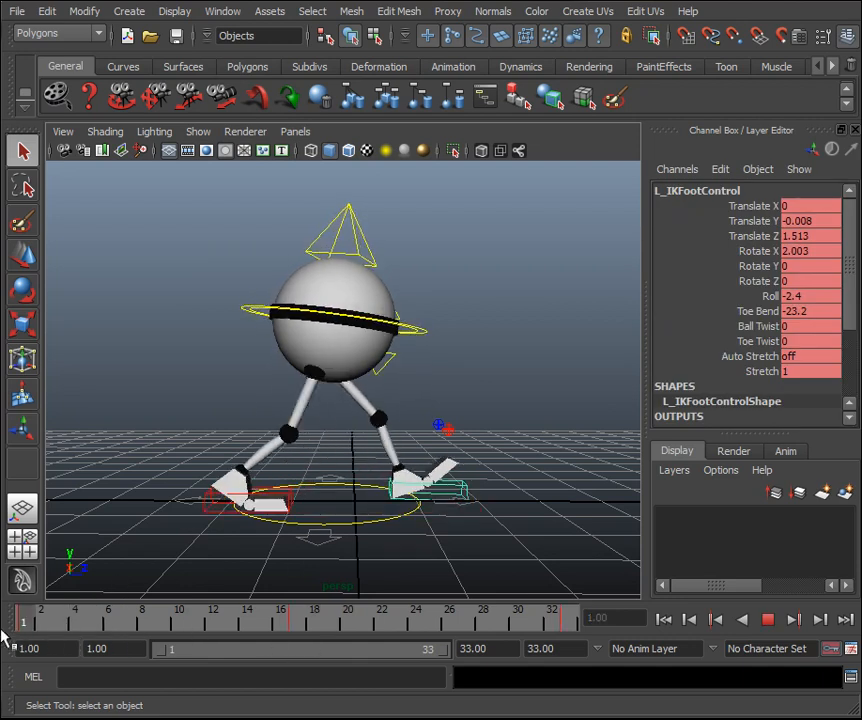
Open the Graph Editor for the right foot control on frame 1 and frame only its Translate Z curve.
click(207, 499)
drag(298, 619, 16, 612)
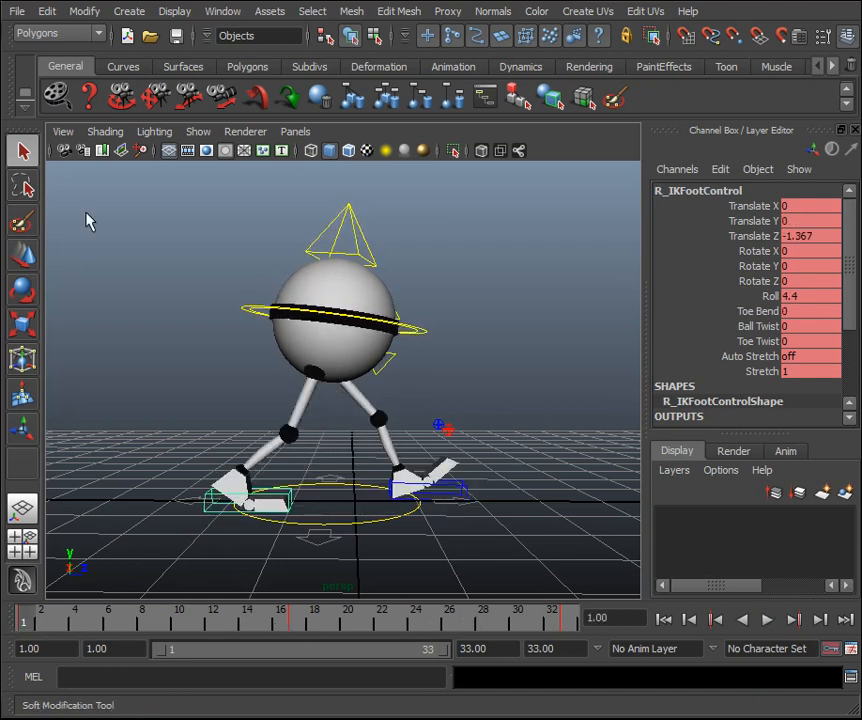
click(175, 11)
mouse_move(222, 11)
mouse_move(267, 87)
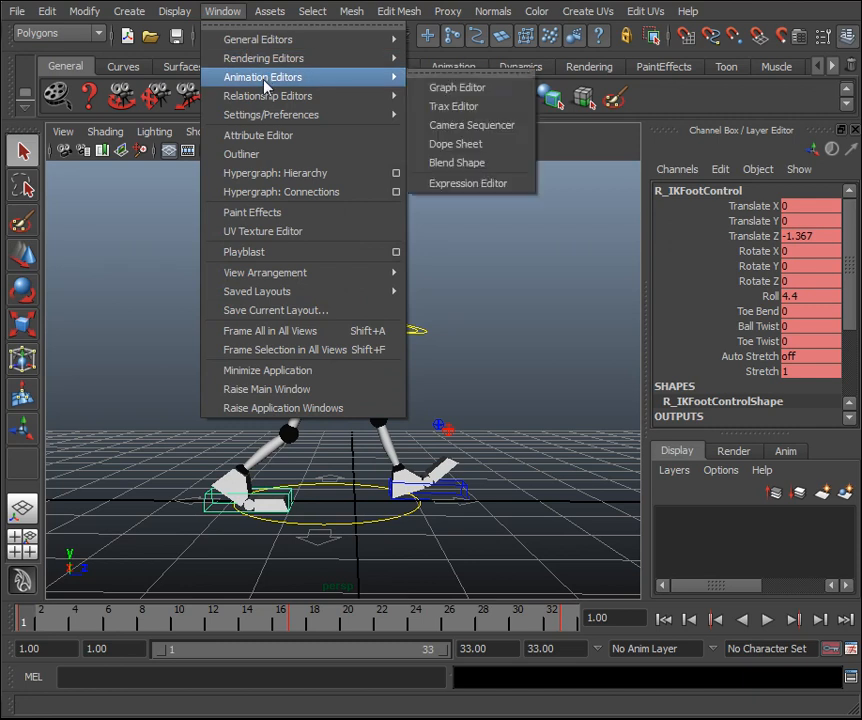
click(445, 87)
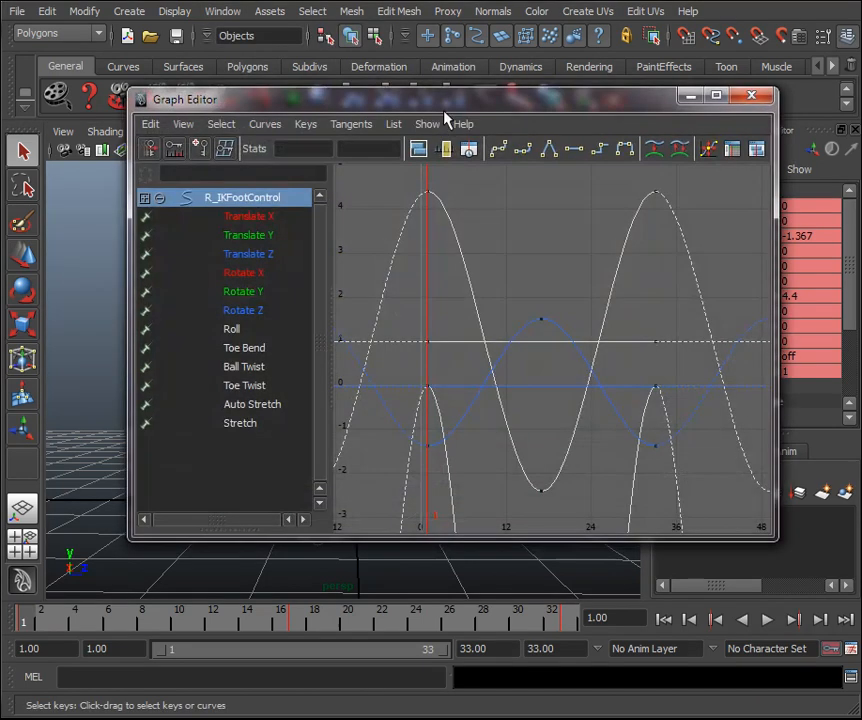
click(257, 256)
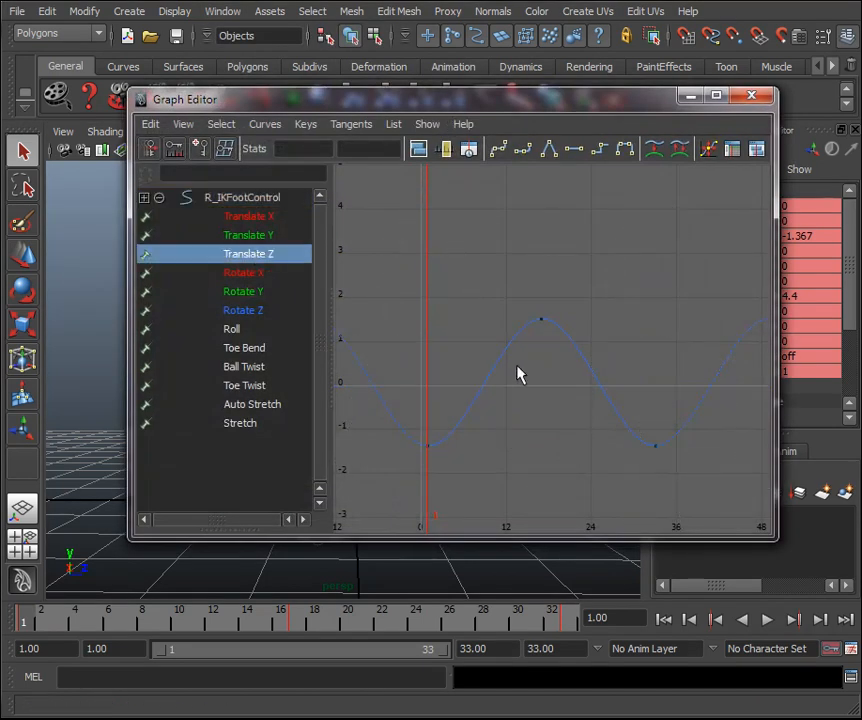
key(f)
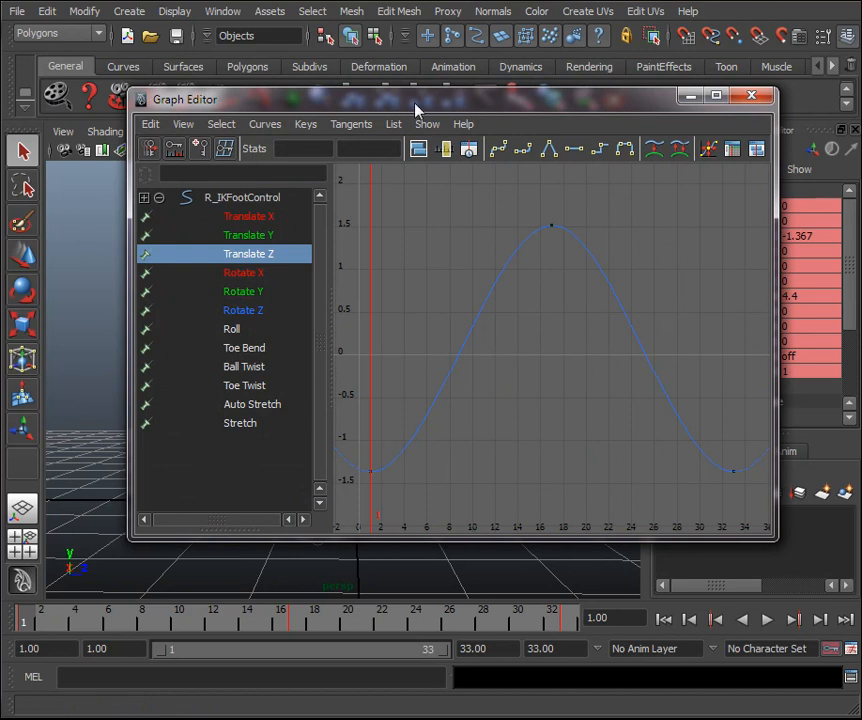
Move the Graph Editor clear of the feet and examine the Translate Z motion between frames 17 and 33.
drag(408, 112, 350, 210)
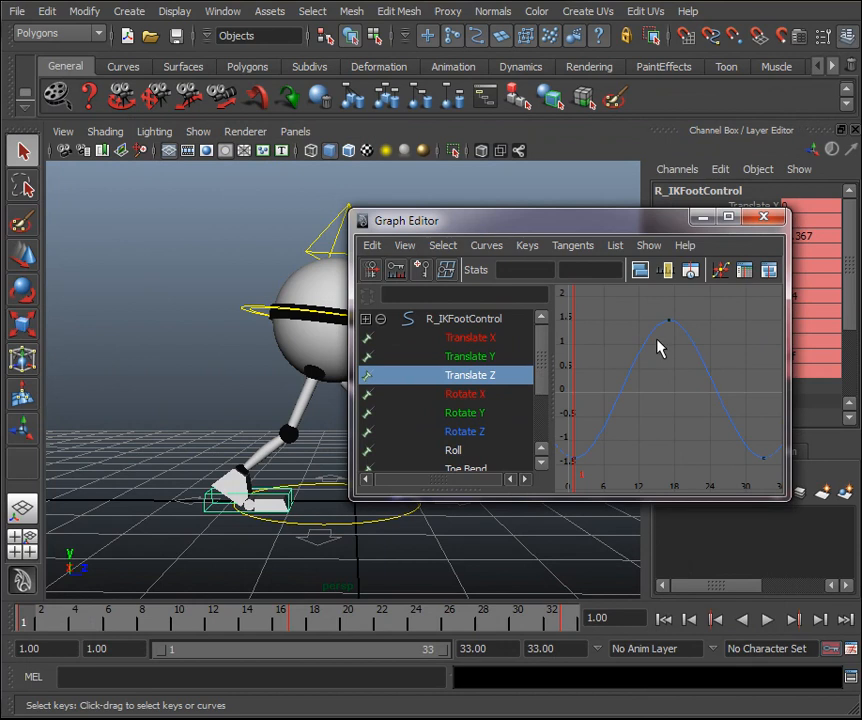
drag(621, 222, 399, 58)
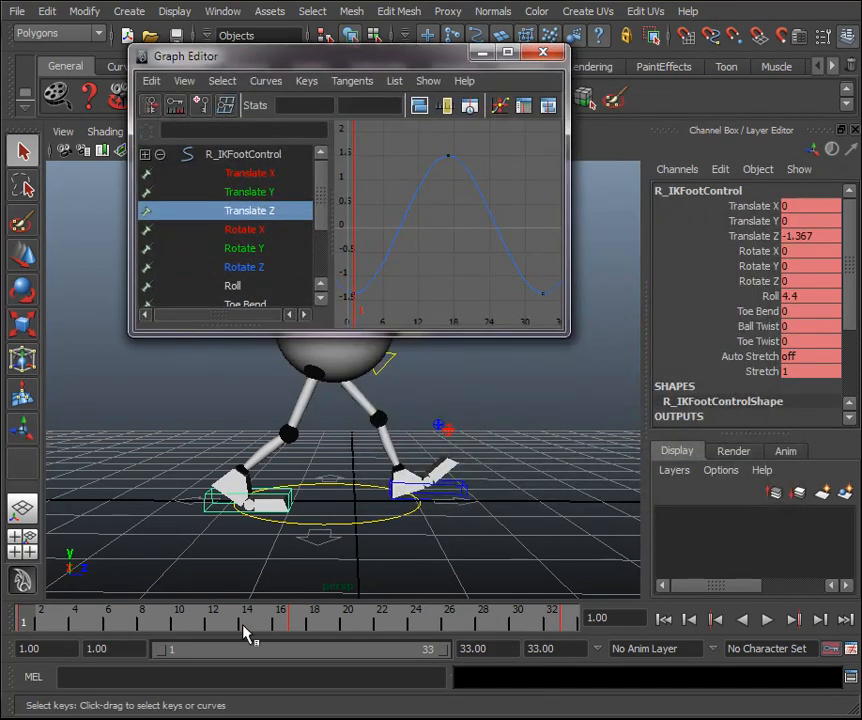
key(alt+v)
drag(298, 613, 562, 618)
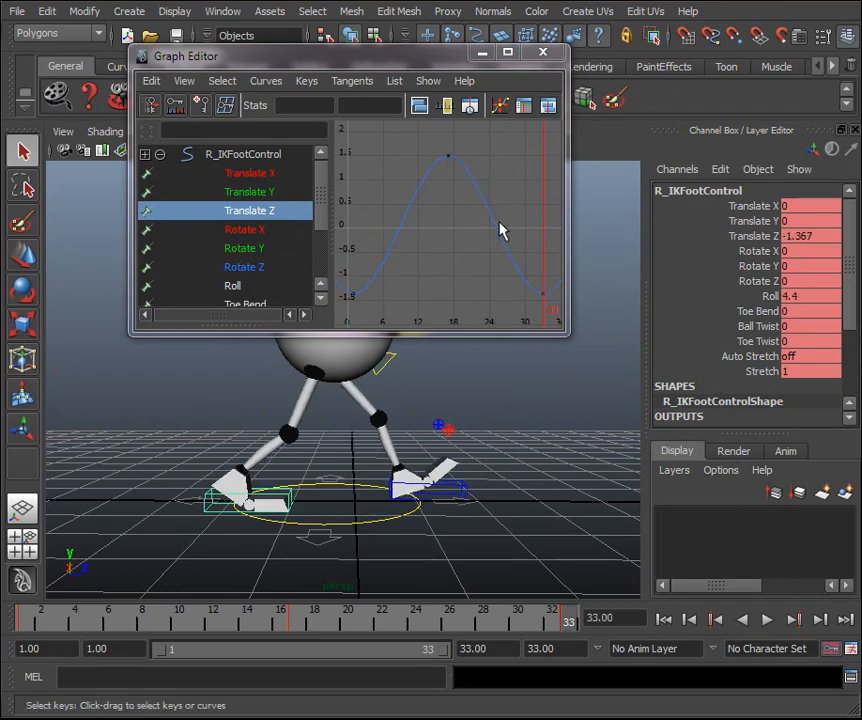
key(alt+v)
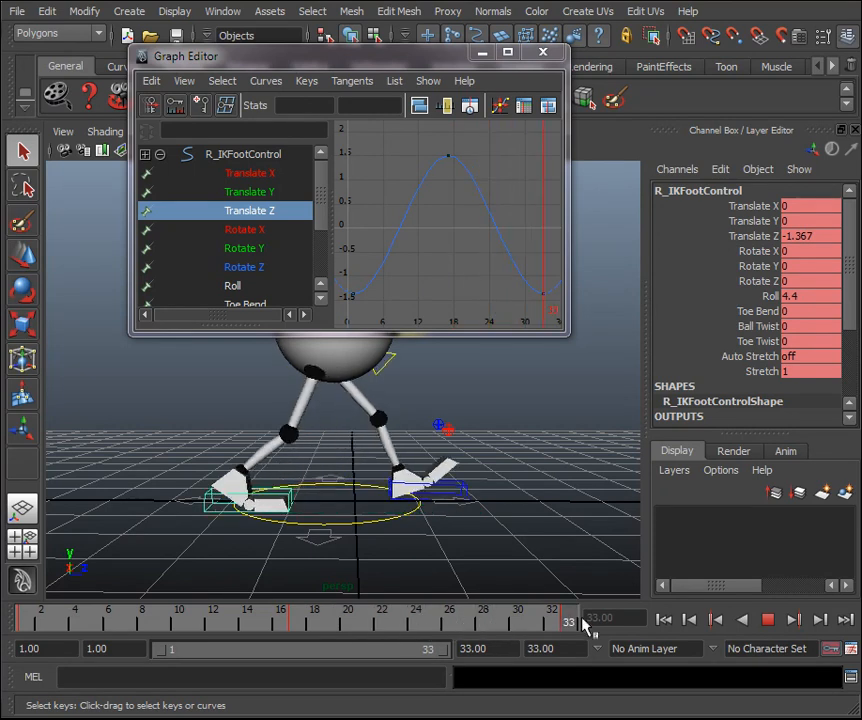
click(295, 622)
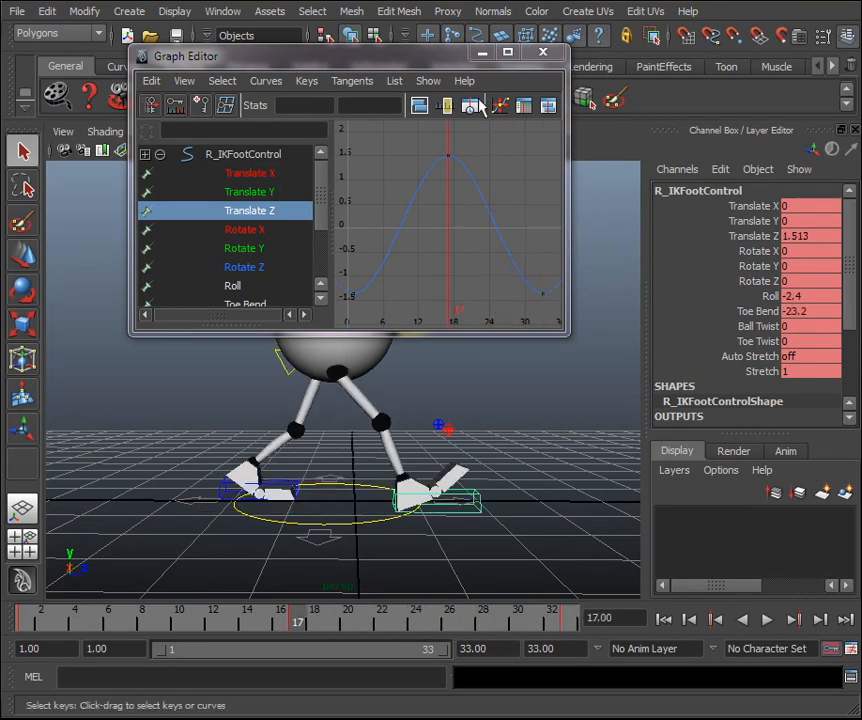
Enlarge the Graph Editor window and reposition it above the character's feet.
drag(455, 62, 359, 58)
drag(469, 329, 568, 400)
drag(388, 62, 438, 66)
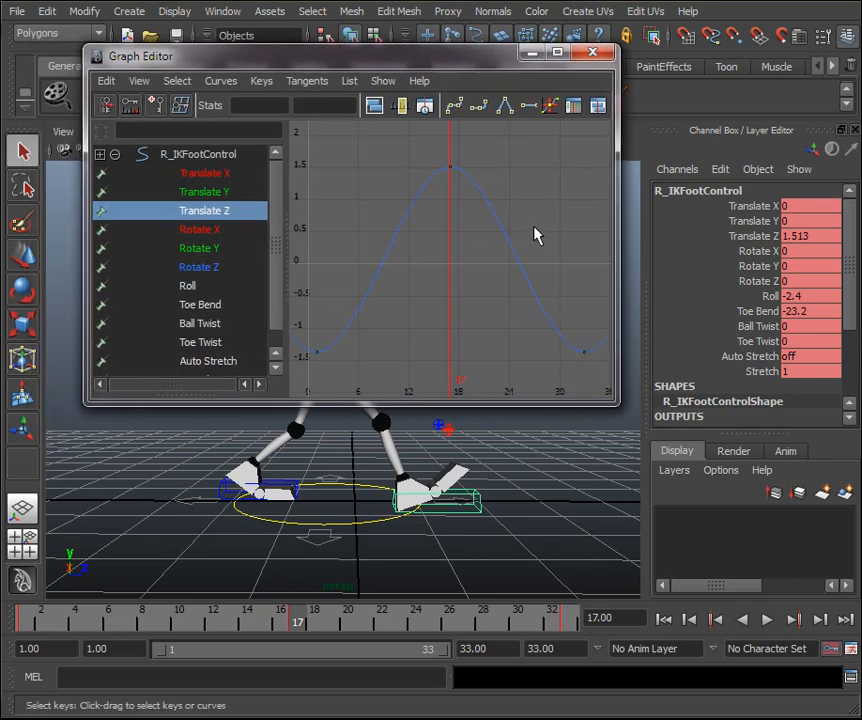
Break the tangents of the right foot's Translate Z key on frame 17 and make its outgoing tangent linear.
drag(420, 146, 420, 146)
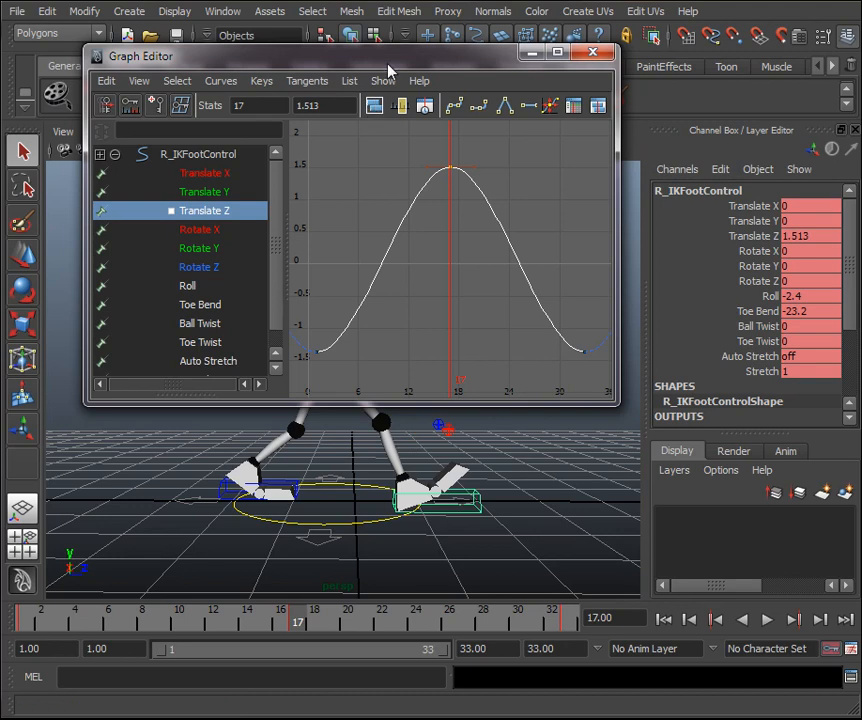
drag(388, 65, 372, 29)
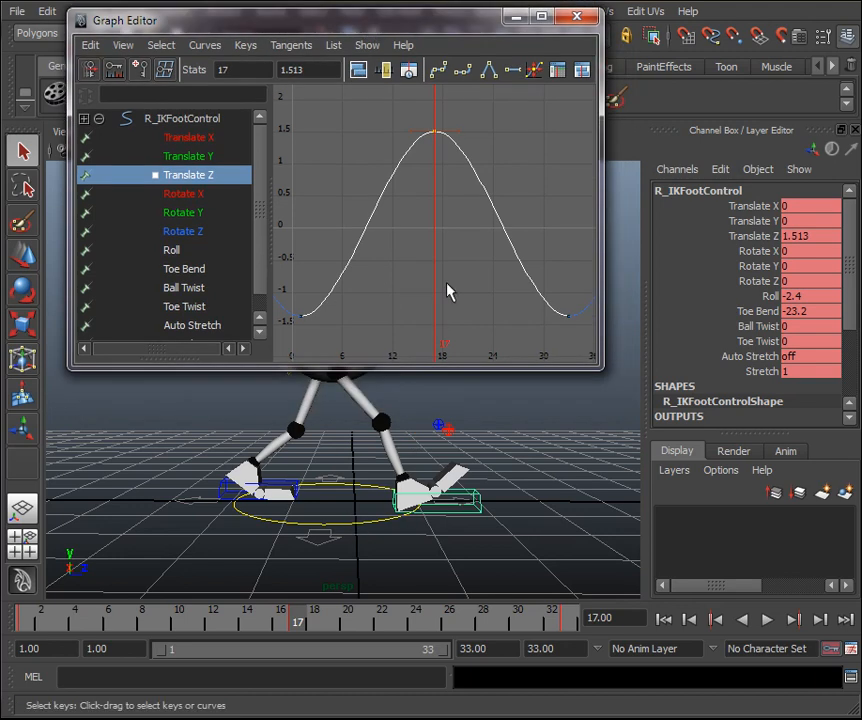
drag(400, 30, 347, 37)
click(209, 49)
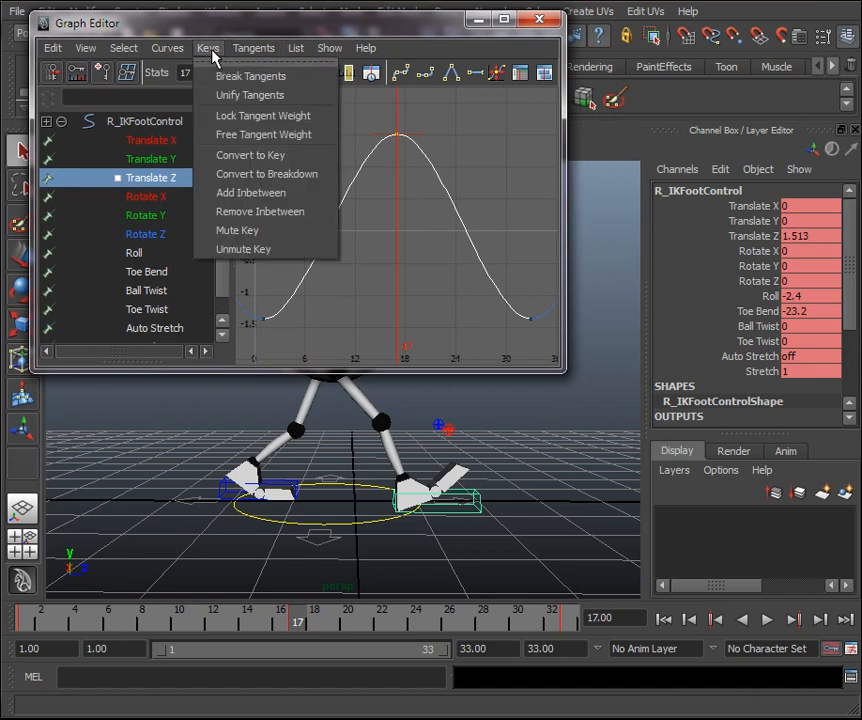
click(221, 77)
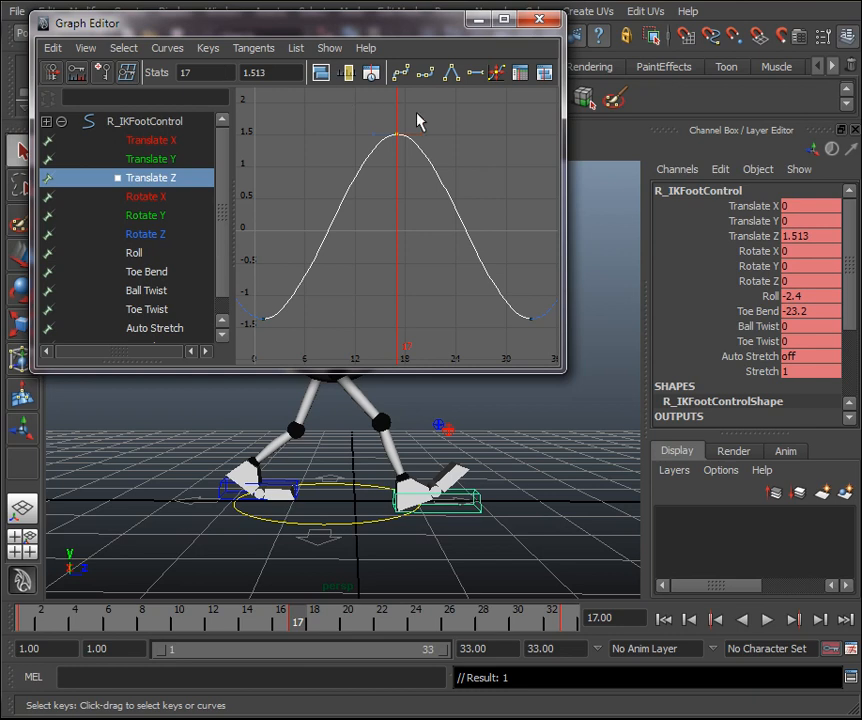
drag(447, 114, 413, 160)
click(453, 74)
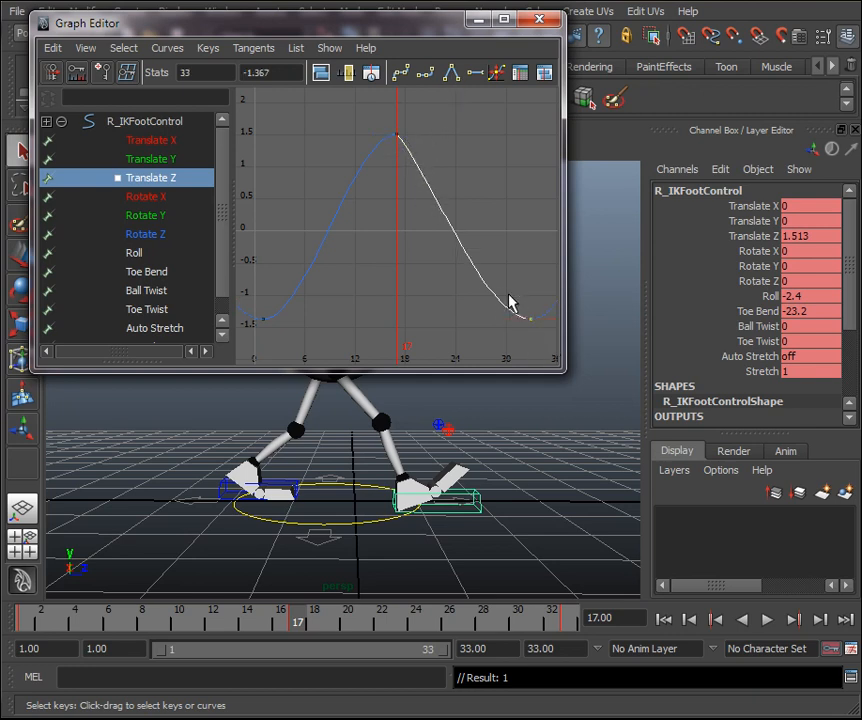
Make the incoming tangent of the right foot's Translate Z key on frame 33 linear, and scrub the full cycle to check it.
click(452, 76)
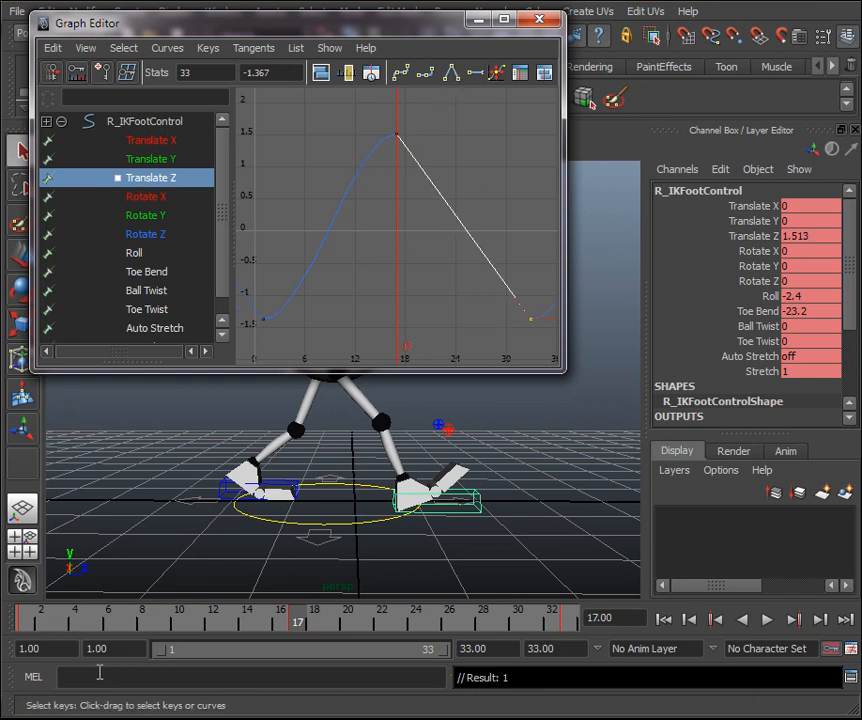
click(27, 622)
mouse_move(27, 622)
mouse_down()
mouse_move(265, 612)
mouse_move(568, 622)
mouse_up()
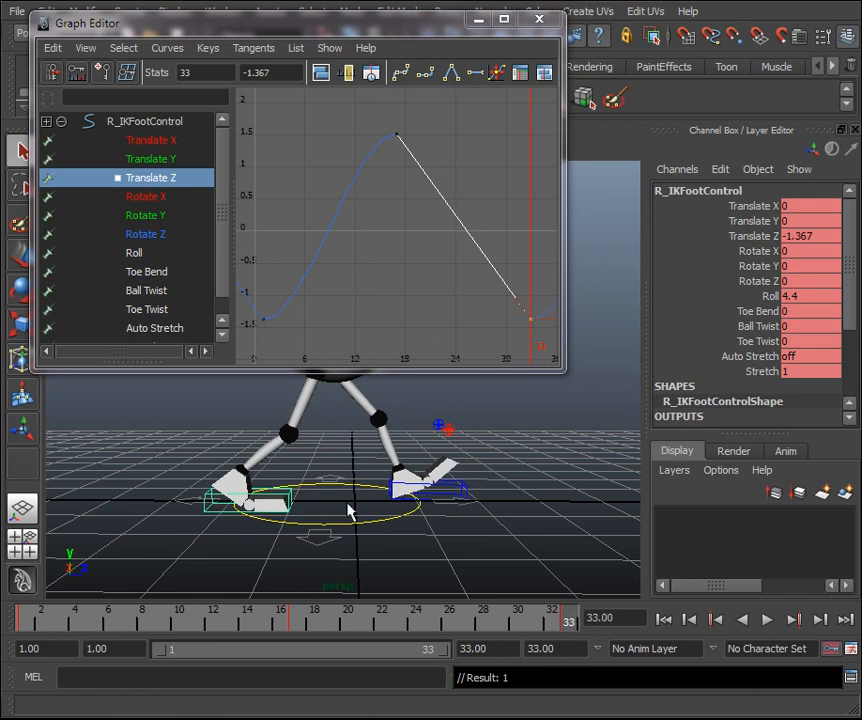
click(545, 20)
Open the Graph Editor for the left foot control on frame 17 and isolate its Translate Z curve.
click(463, 488)
drag(28, 628, 297, 637)
click(222, 11)
mouse_move(252, 81)
click(446, 87)
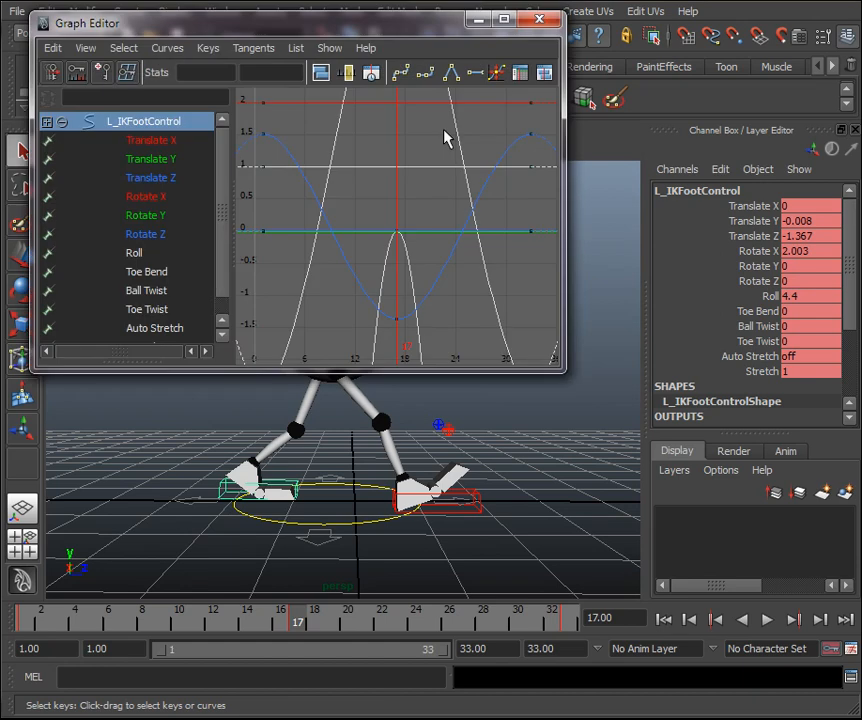
click(147, 180)
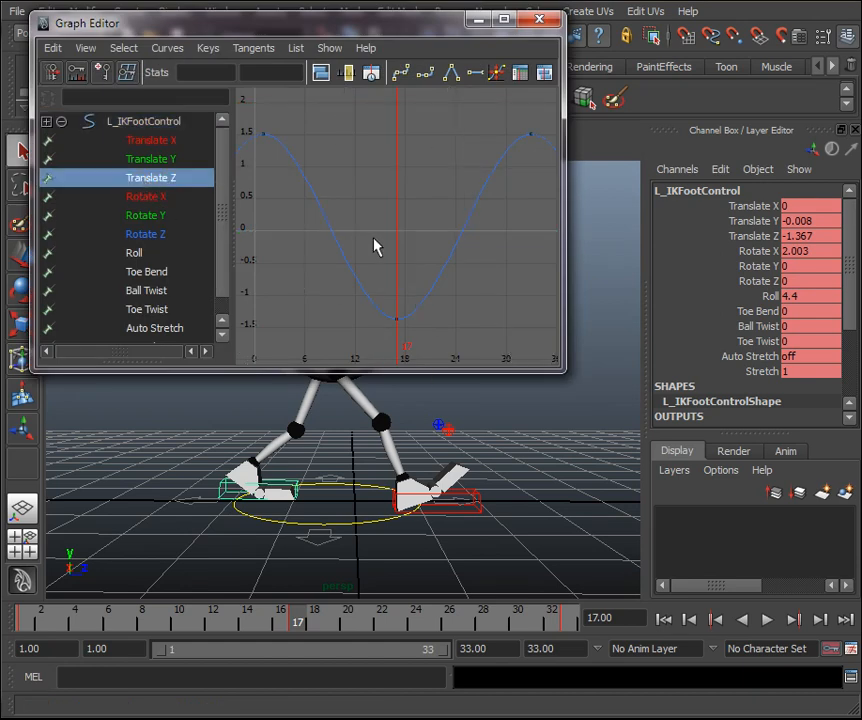
drag(28, 632, 301, 640)
Break the tangents of the left foot's Translate Z key on frame 17 and make its incoming tangent linear.
drag(448, 328, 358, 298)
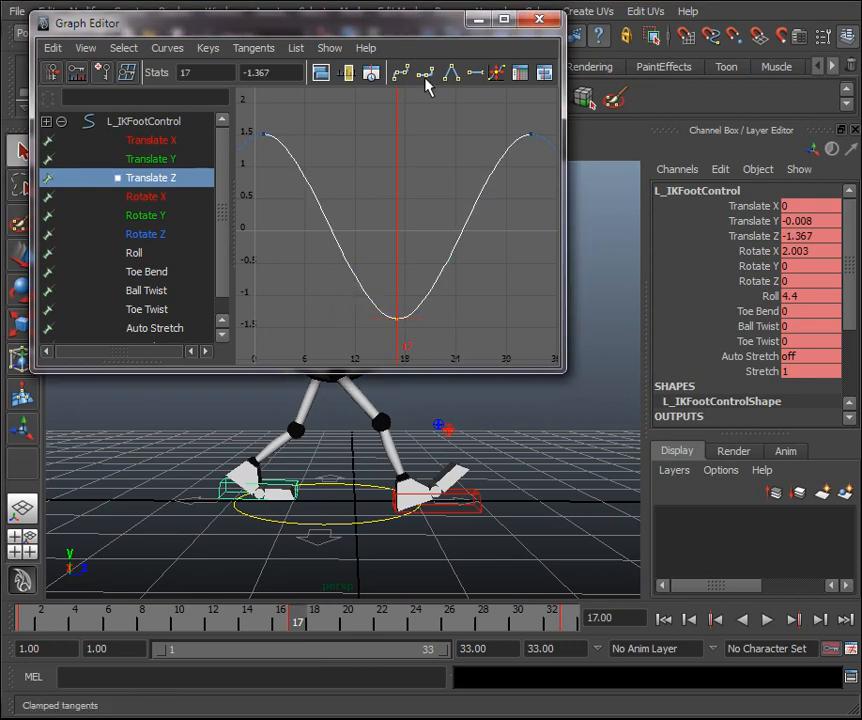
click(207, 48)
click(218, 75)
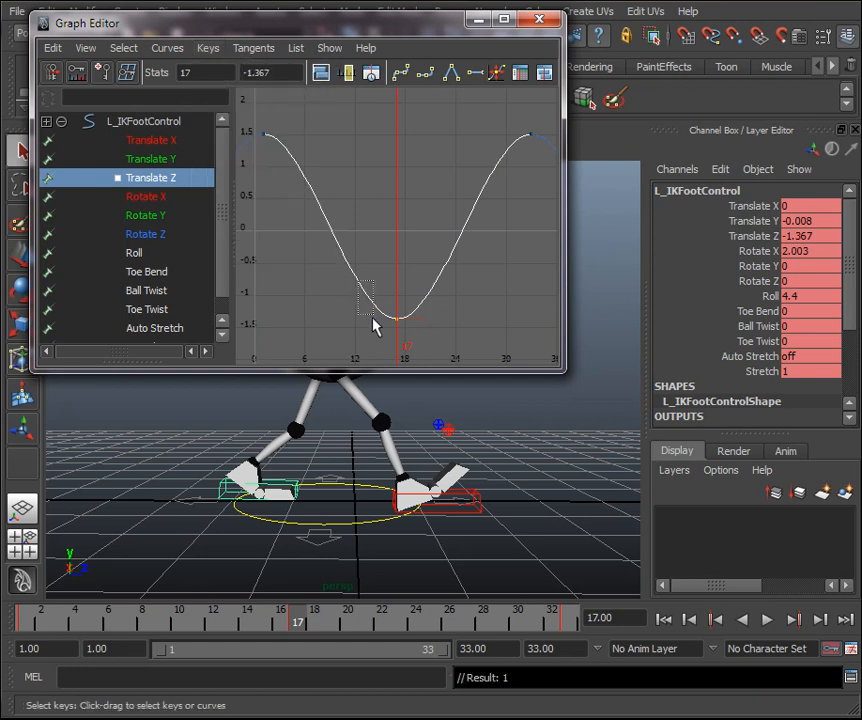
drag(381, 347, 384, 345)
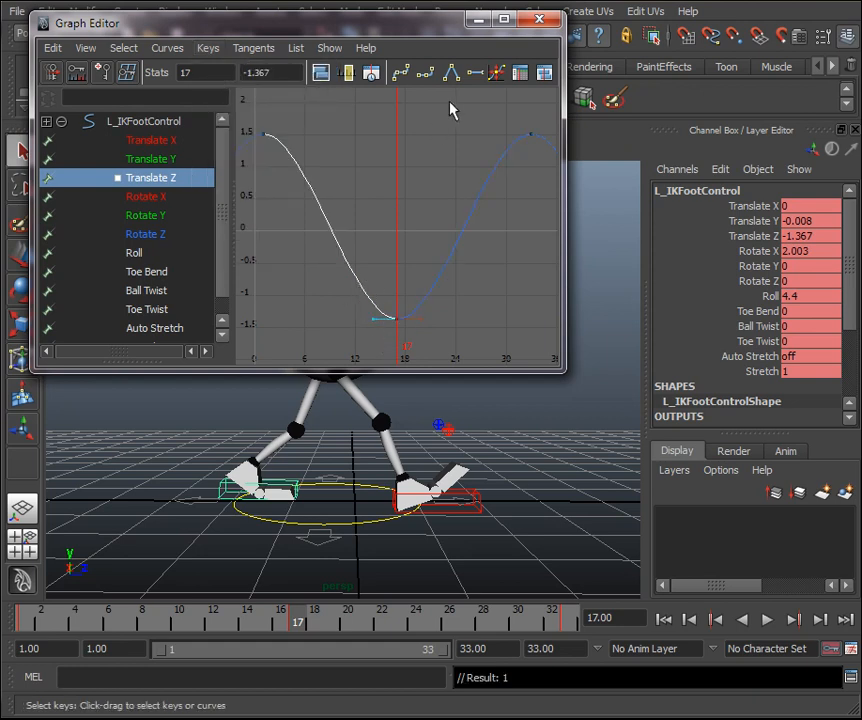
click(451, 75)
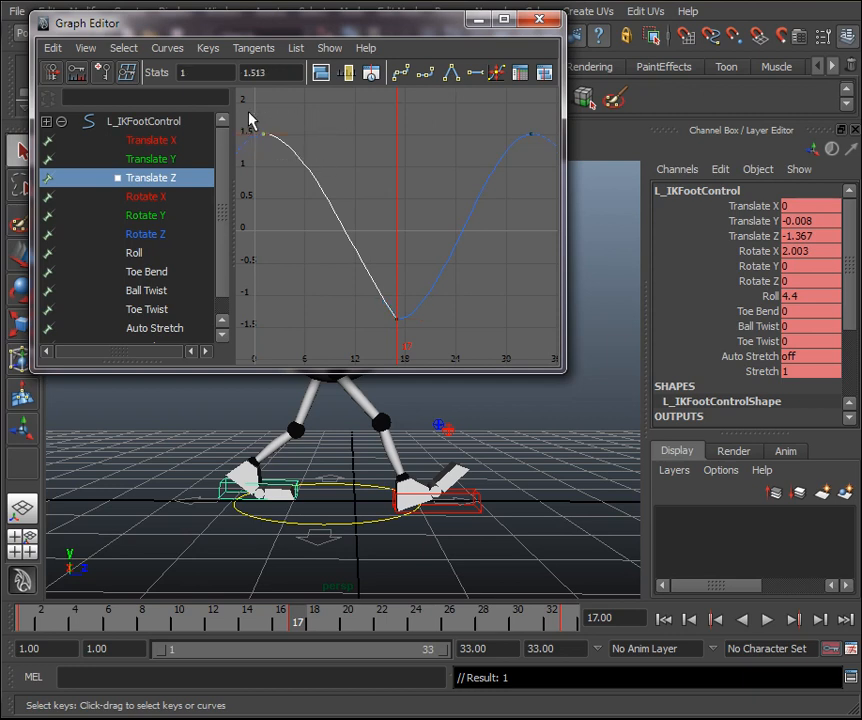
Make the outgoing tangent of the left foot's Translate Z key on frame 1 linear, and scrub through to frame 33.
click(451, 75)
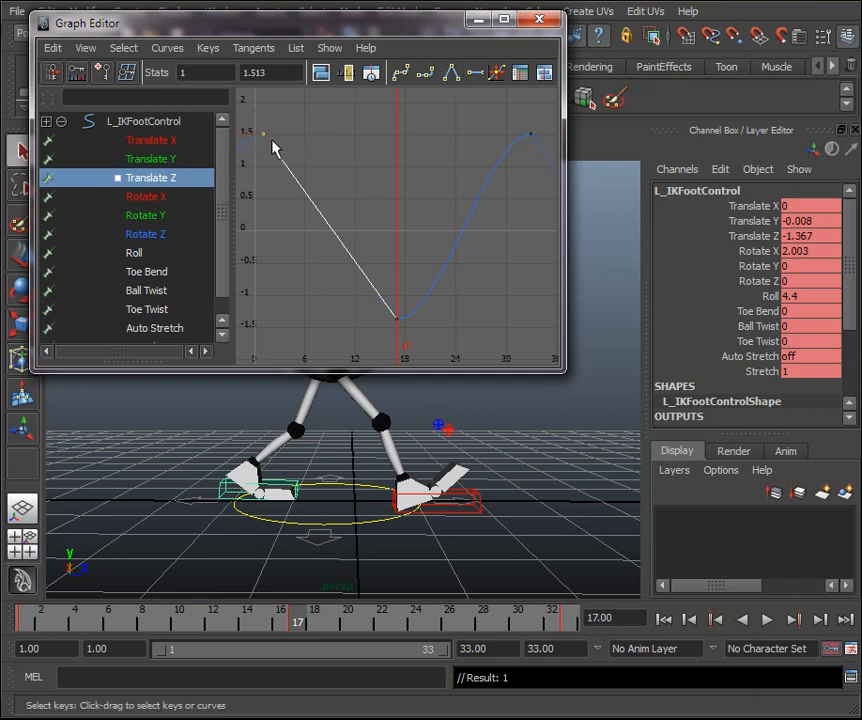
click(371, 300)
mouse_move(47, 625)
mouse_down()
mouse_move(23, 620)
mouse_move(278, 638)
mouse_move(595, 618)
mouse_up()
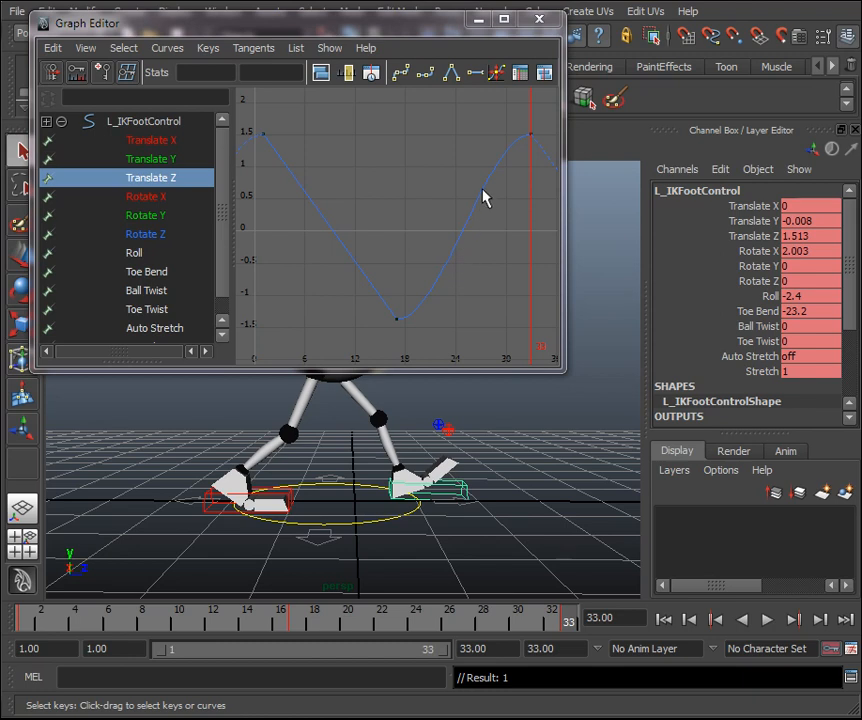
click(540, 19)
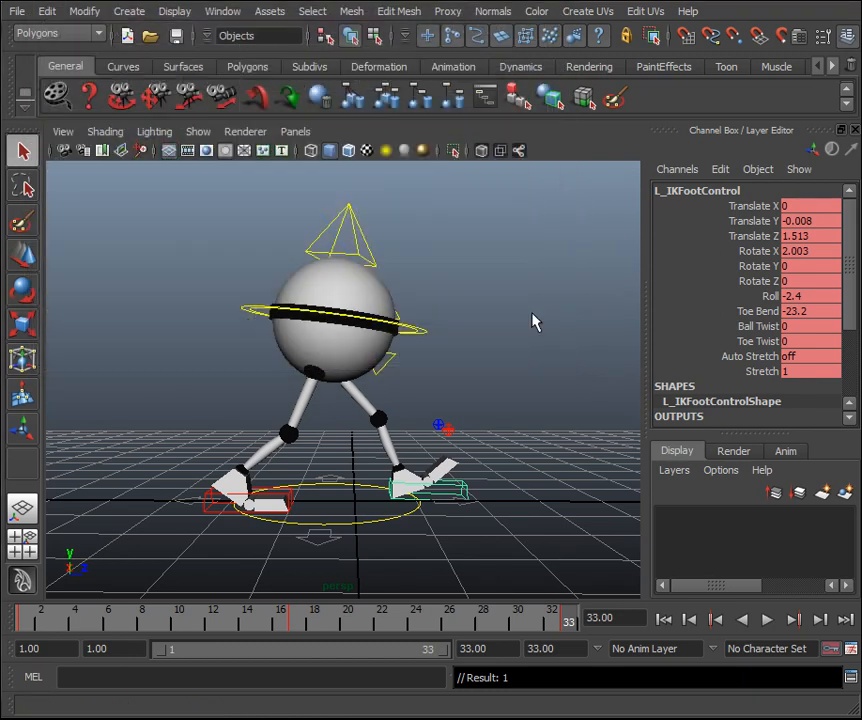
Select all the rig controls and examine the key layout and the in-between poses from frame 1, including frame 5.
click(516, 360)
mouse_move(516, 360)
alt+mouse_down()
mouse_move(502, 360)
mouse_move(525, 365)
alt+mouse_up()
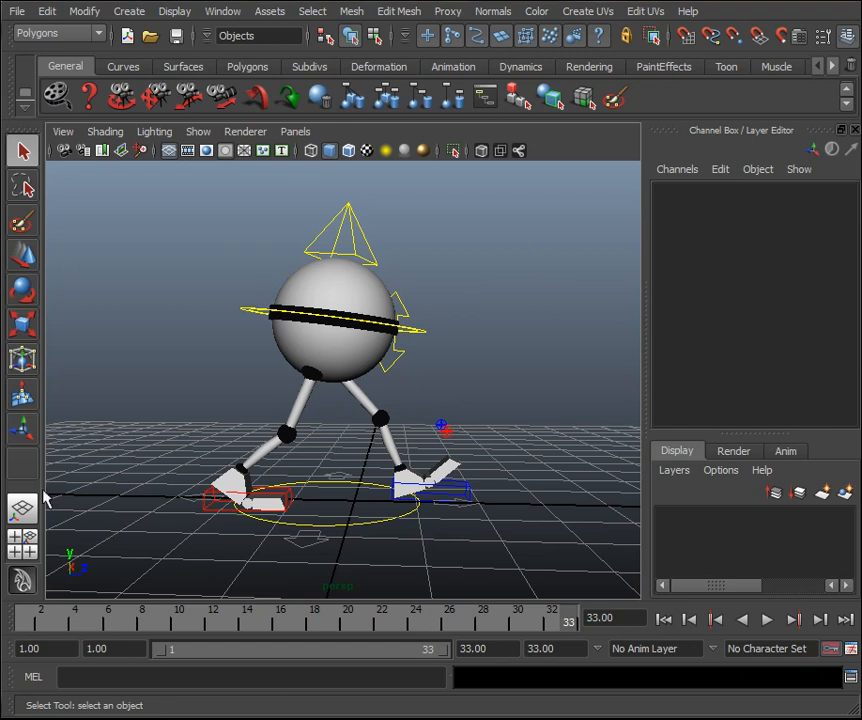
drag(553, 581, 146, 175)
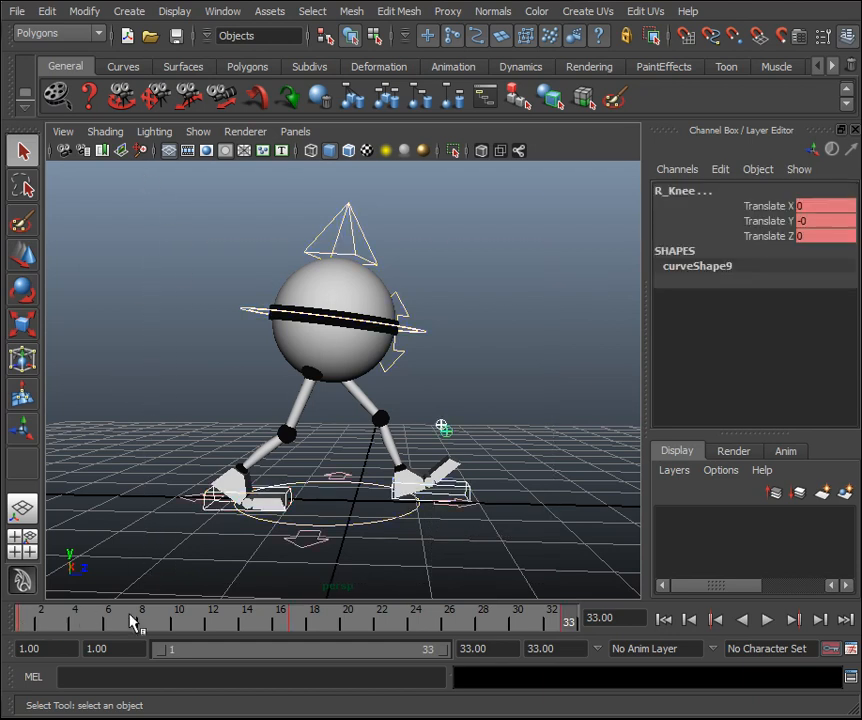
click(87, 625)
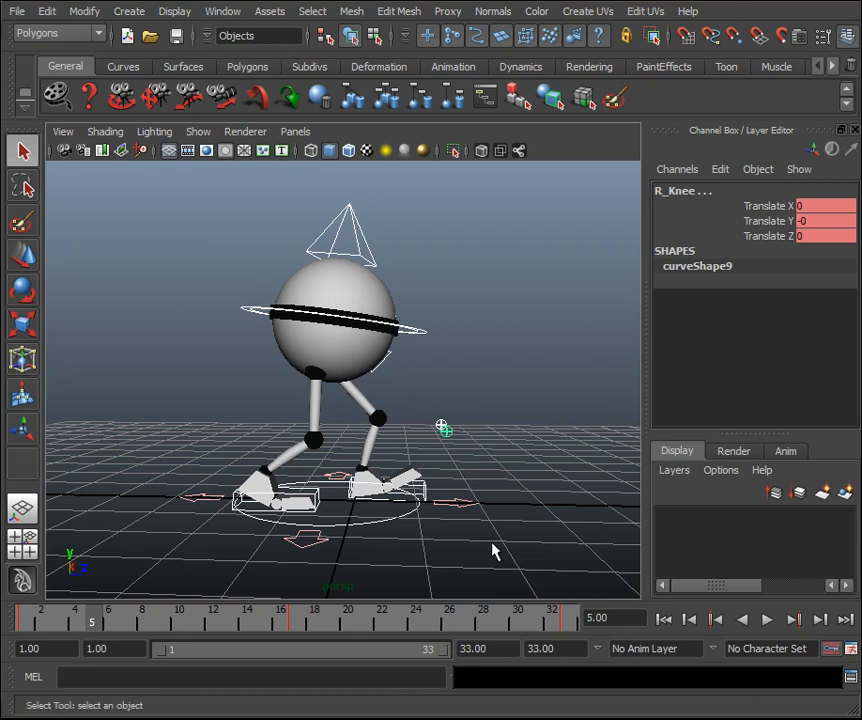
drag(354, 627, 22, 627)
click(563, 373)
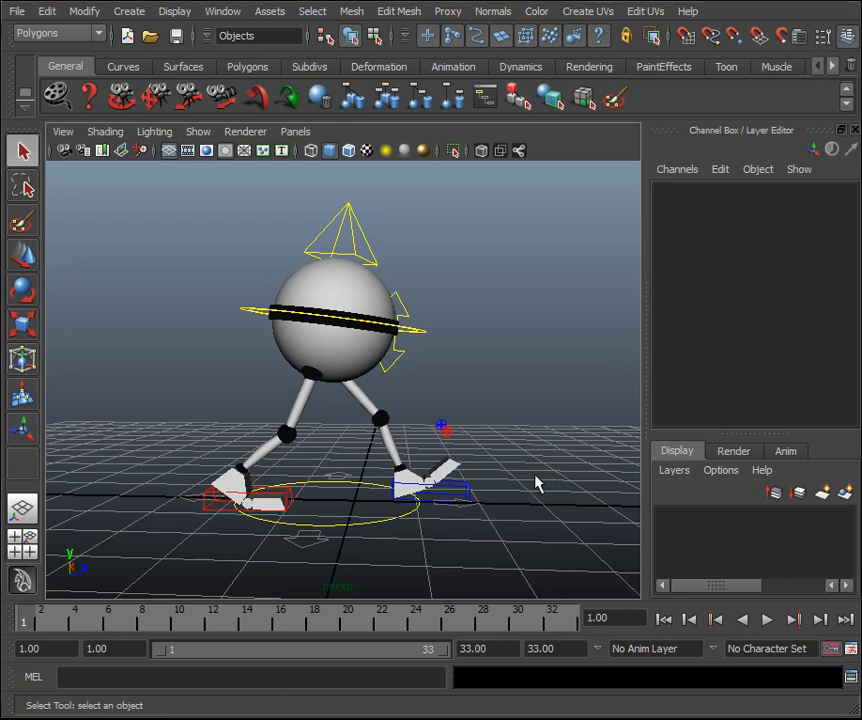
key(alt+v)
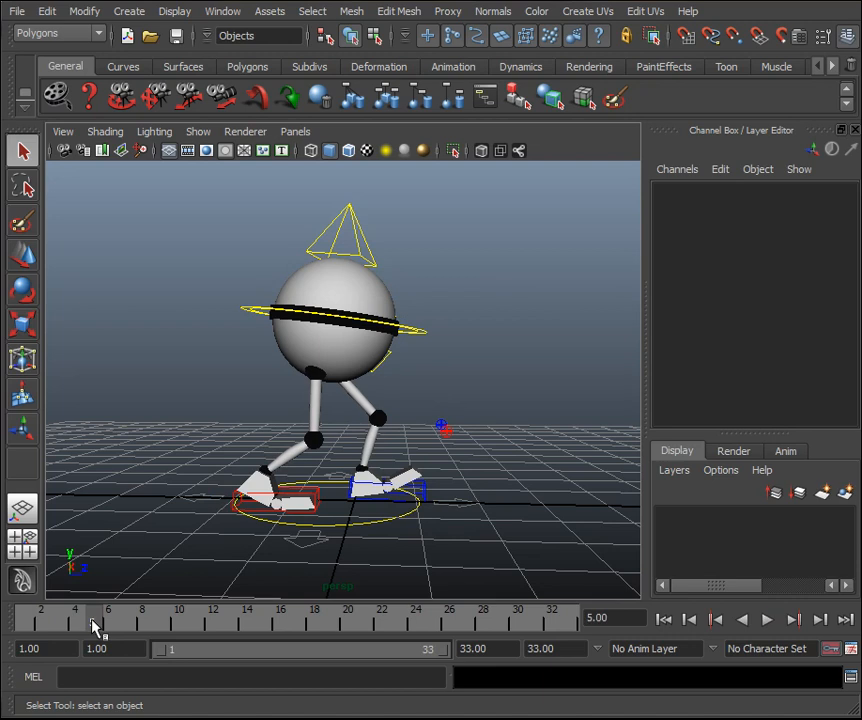
On frame 5, set the left foot control's Roll and Toe Bend to 0 so the foot lies flat.
mouse_move(91, 620)
mouse_down()
mouse_move(18, 618)
mouse_move(91, 621)
mouse_up()
click(430, 501)
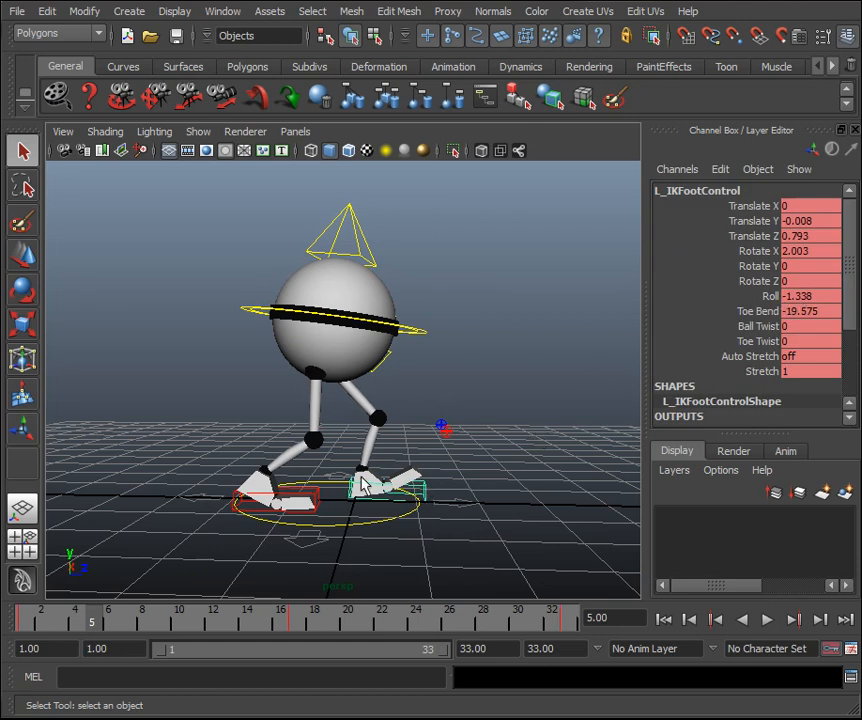
click(806, 281)
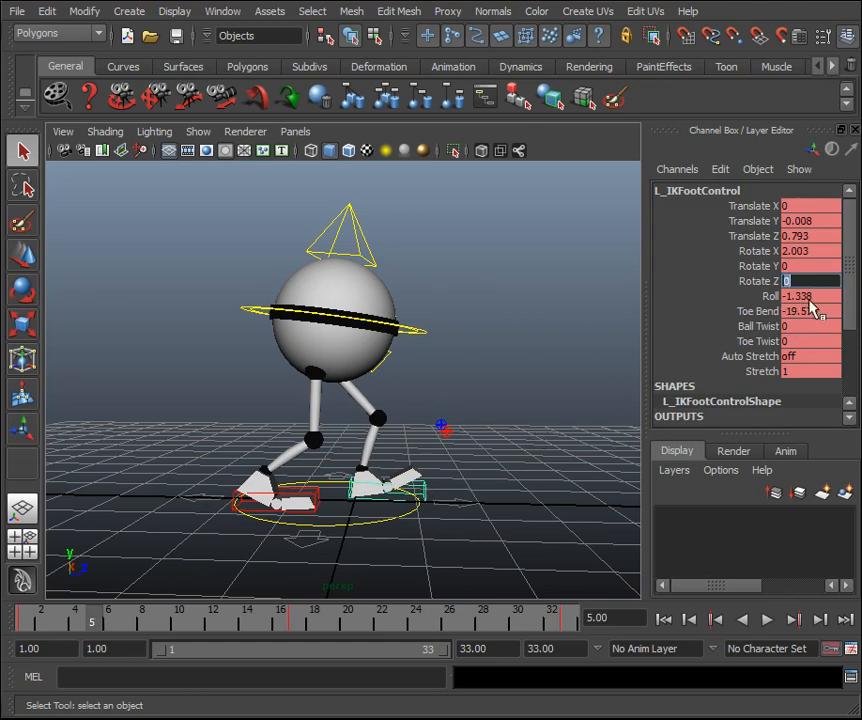
click(812, 296)
text(0)
key(Return)
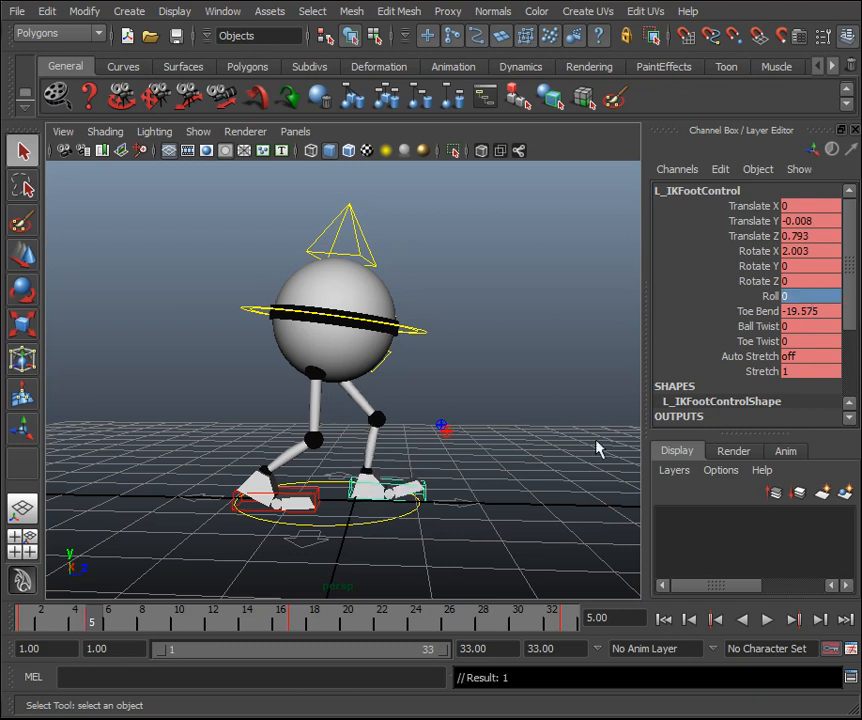
click(808, 311)
text(0)
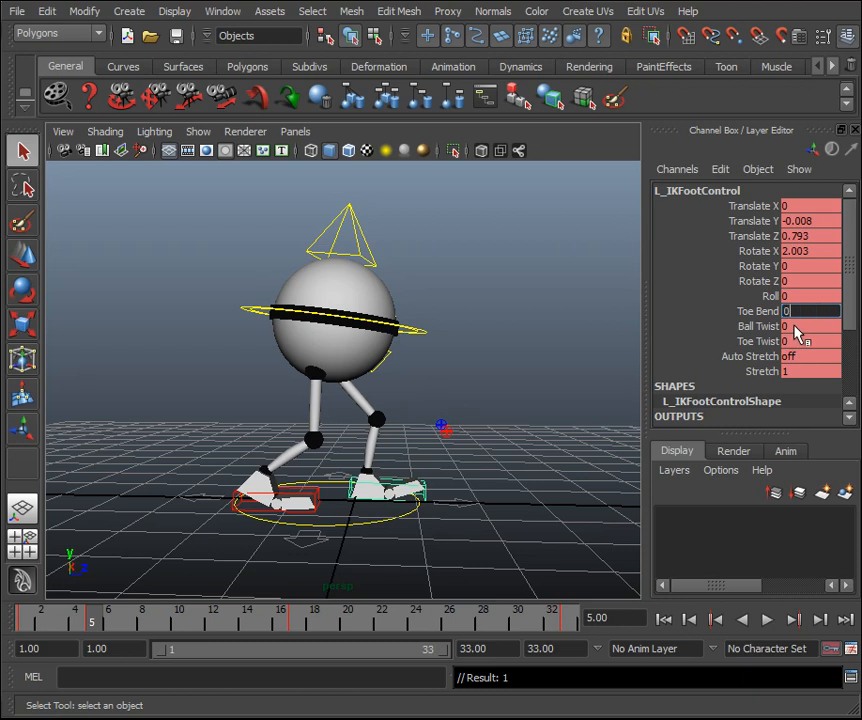
key(Return)
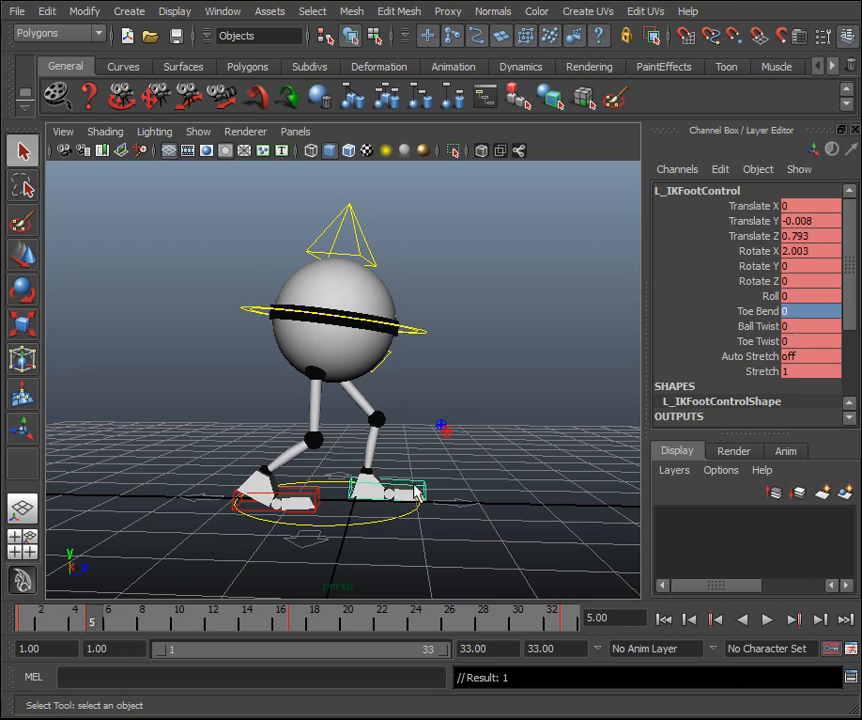
key(alt+v)
click(91, 632)
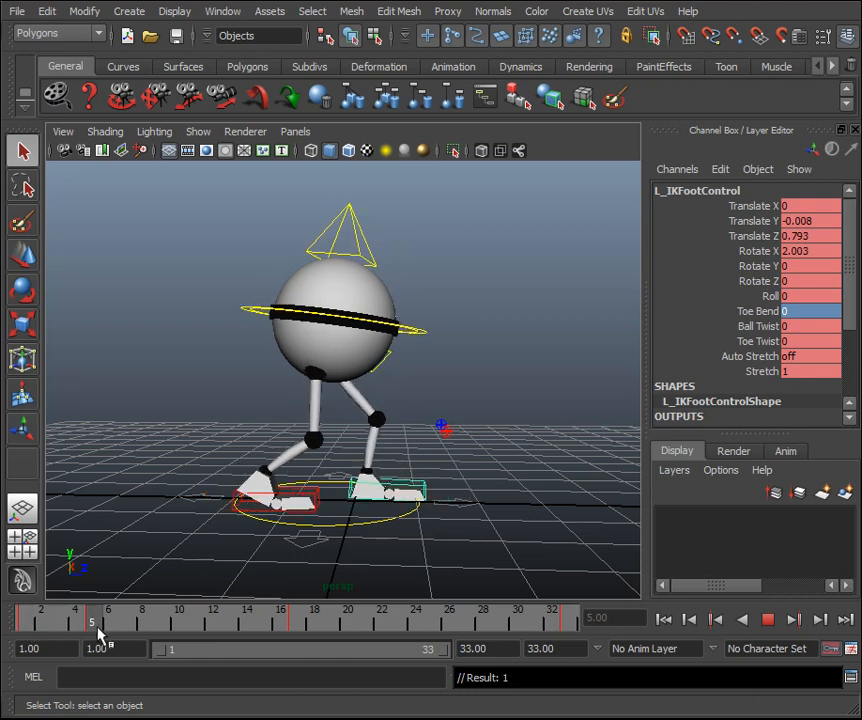
On frame 5, raise the right foot control's Roll to about 7.638 to lift the heel.
click(319, 500)
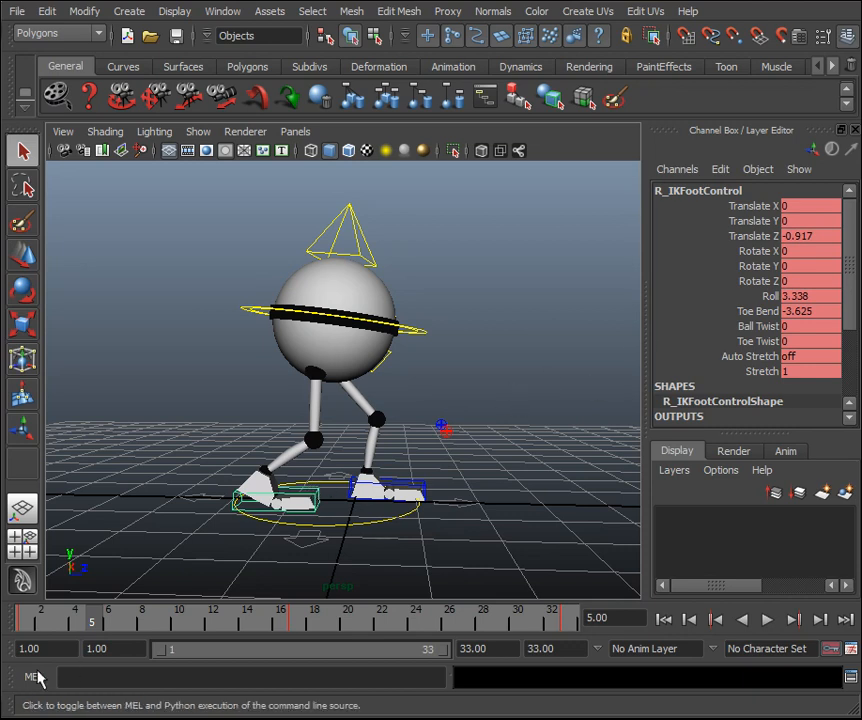
click(772, 297)
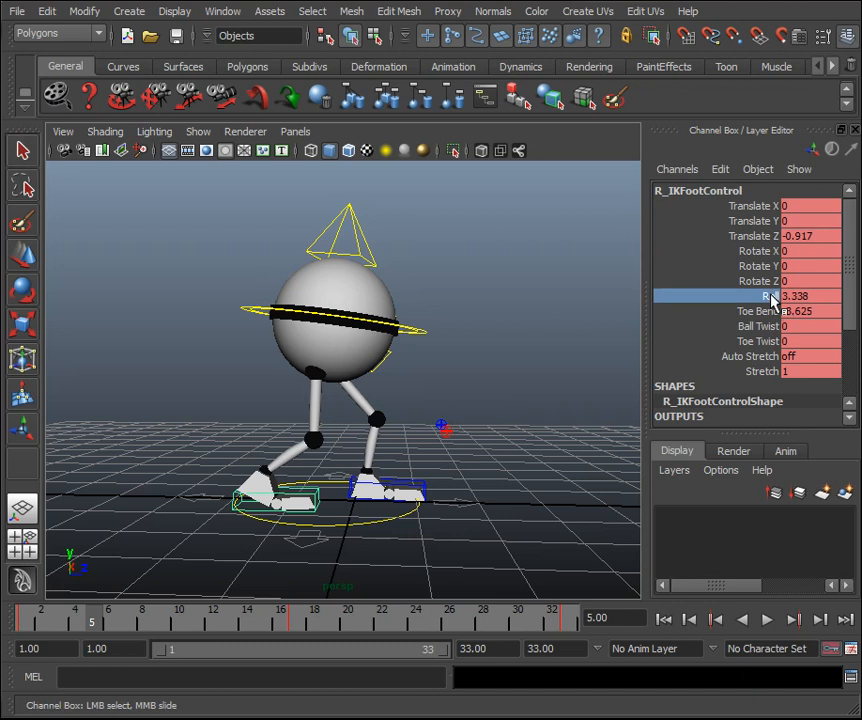
middle_drag(483, 400, 517, 398)
alt+drag(526, 406, 530, 405)
alt+middle_drag(530, 405, 558, 380)
alt+drag(558, 381, 556, 379)
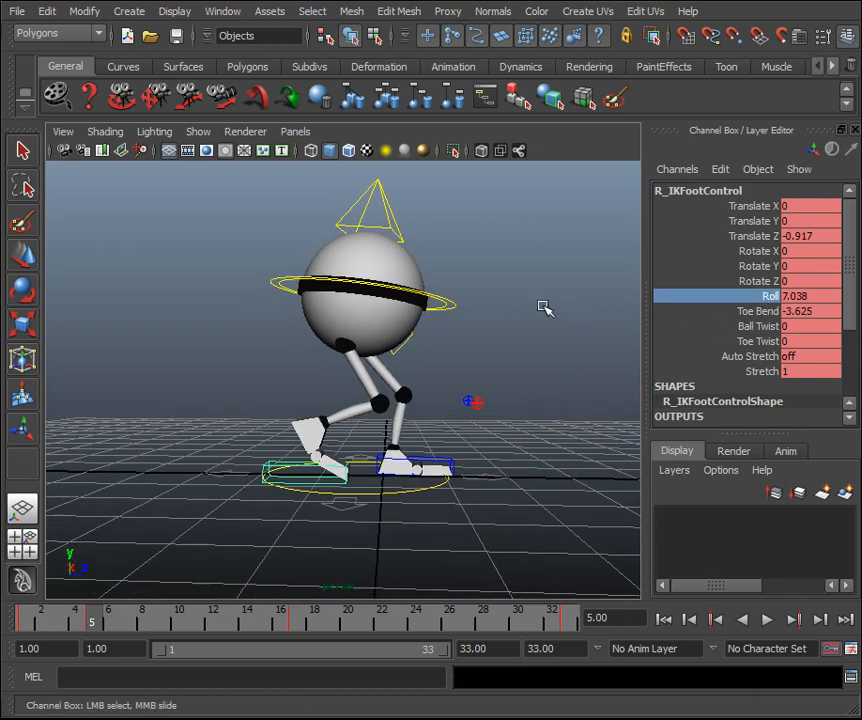
middle_drag(458, 323, 456, 320)
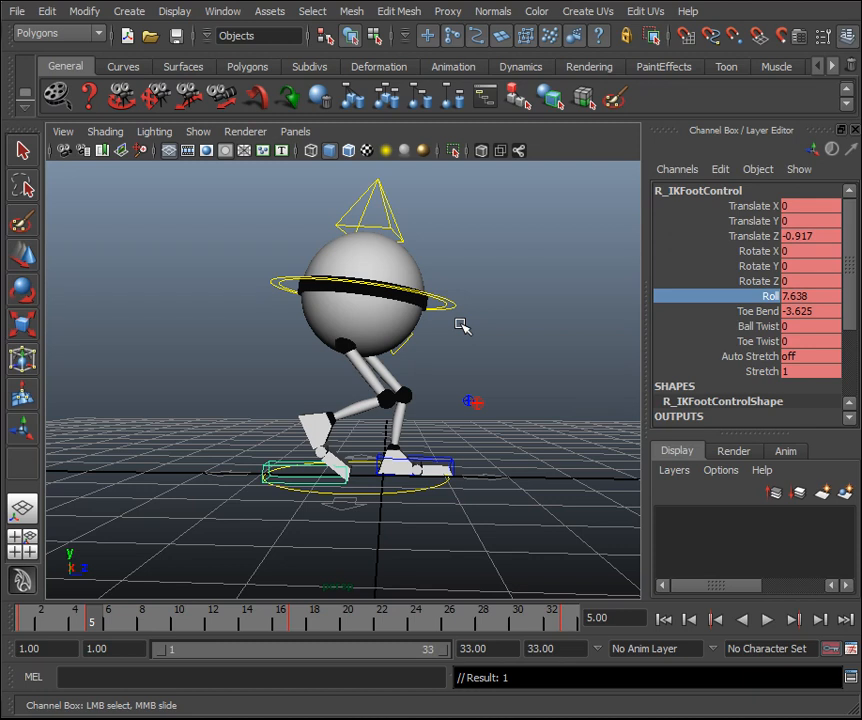
Increase the right foot control's Toe Bend to about 8.375 on frame 5.
click(758, 311)
middle_drag(467, 390, 573, 375)
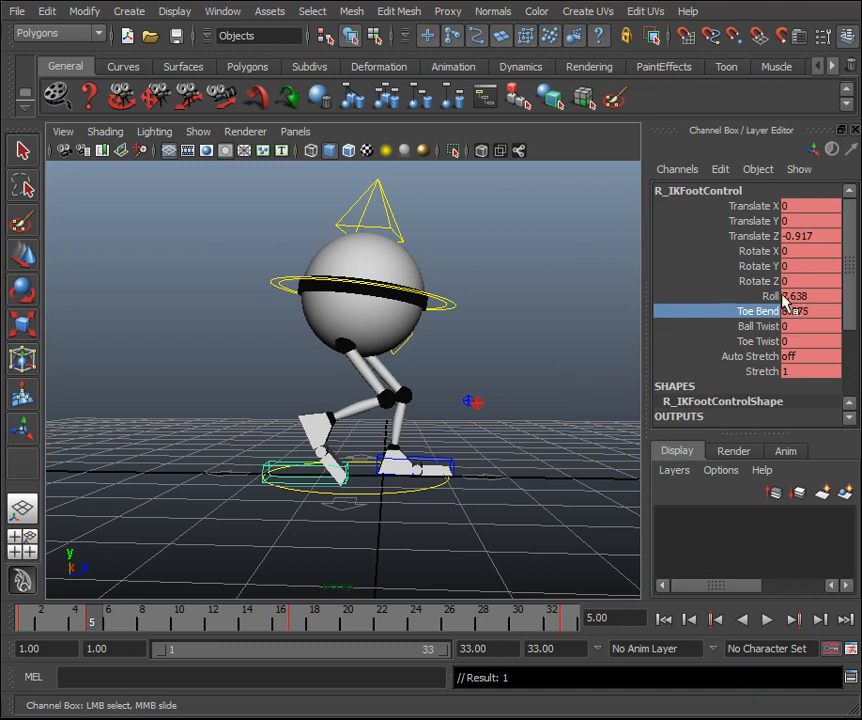
click(745, 296)
key(alt+v)
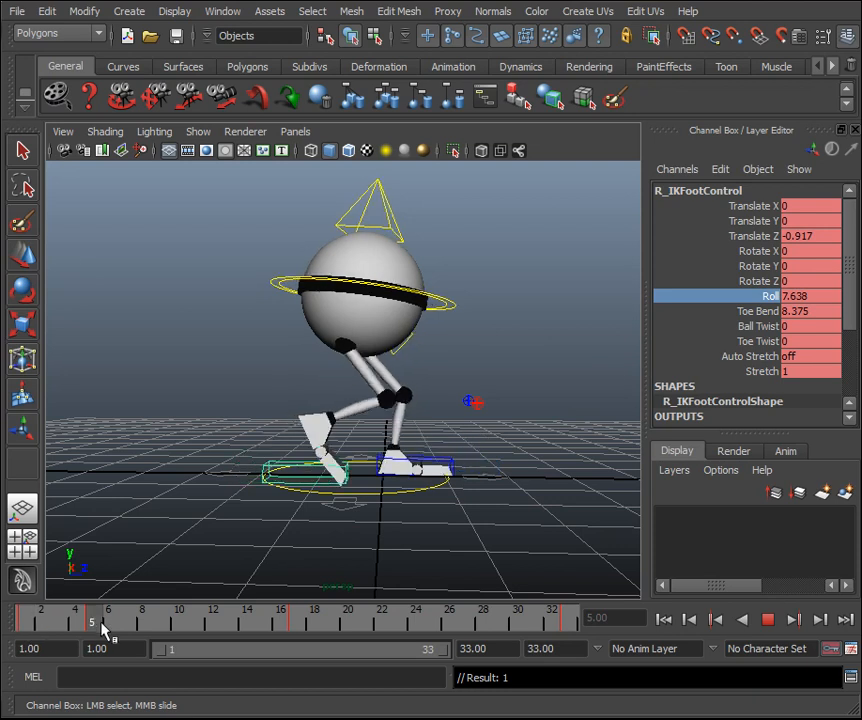
Lower the ball control on frame 5 to a Translate Y of about -0.126.
click(457, 300)
alt+middle_drag(494, 386, 518, 369)
mouse_move(518, 369)
alt+mouse_down()
mouse_move(514, 379)
mouse_move(530, 357)
mouse_move(521, 366)
mouse_move(529, 367)
alt+mouse_up()
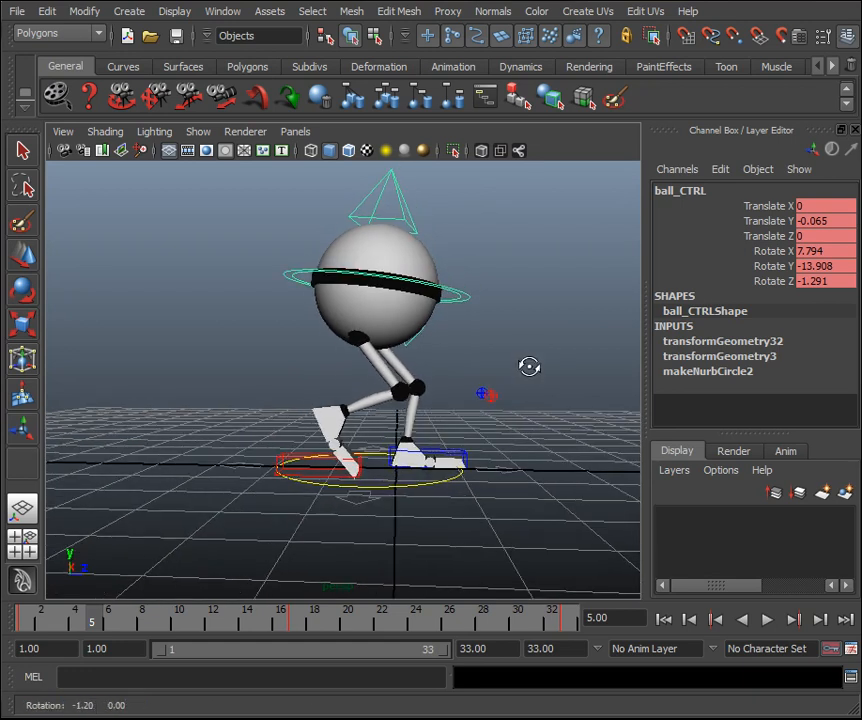
key(w)
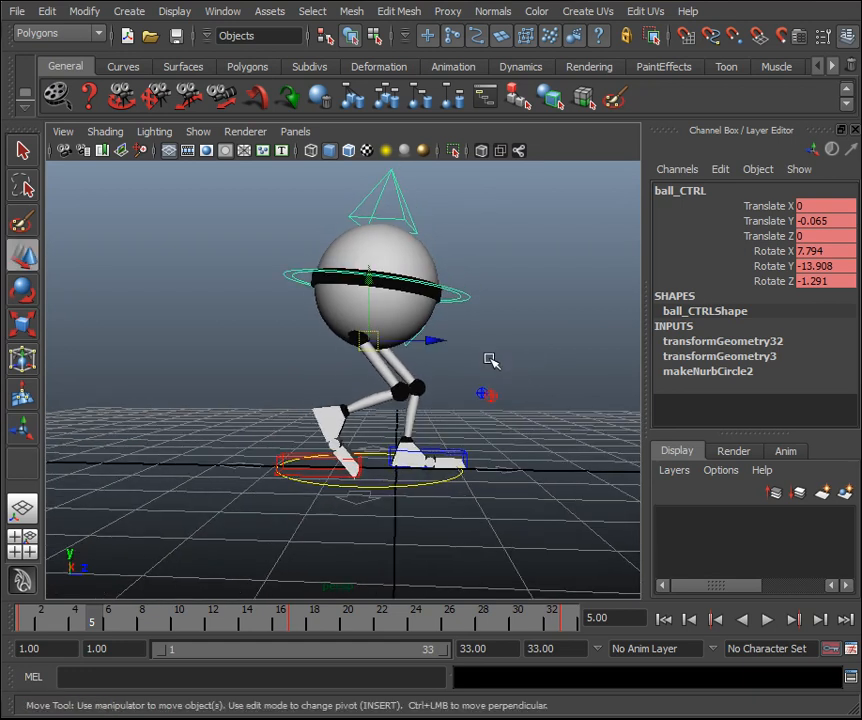
mouse_move(545, 350)
alt+mouse_down()
mouse_move(514, 352)
mouse_move(549, 345)
mouse_move(544, 338)
alt+mouse_up()
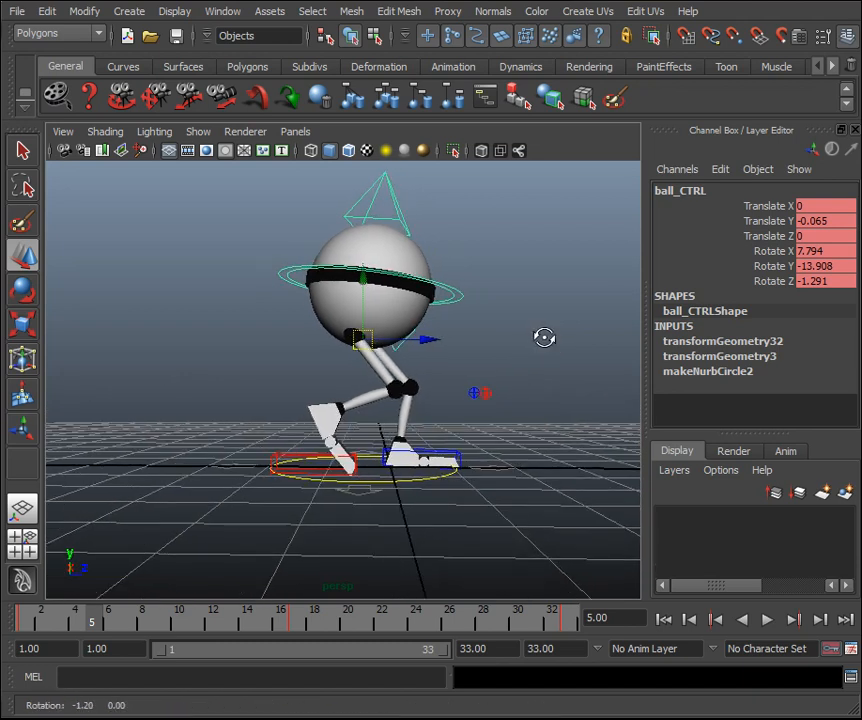
click(366, 280)
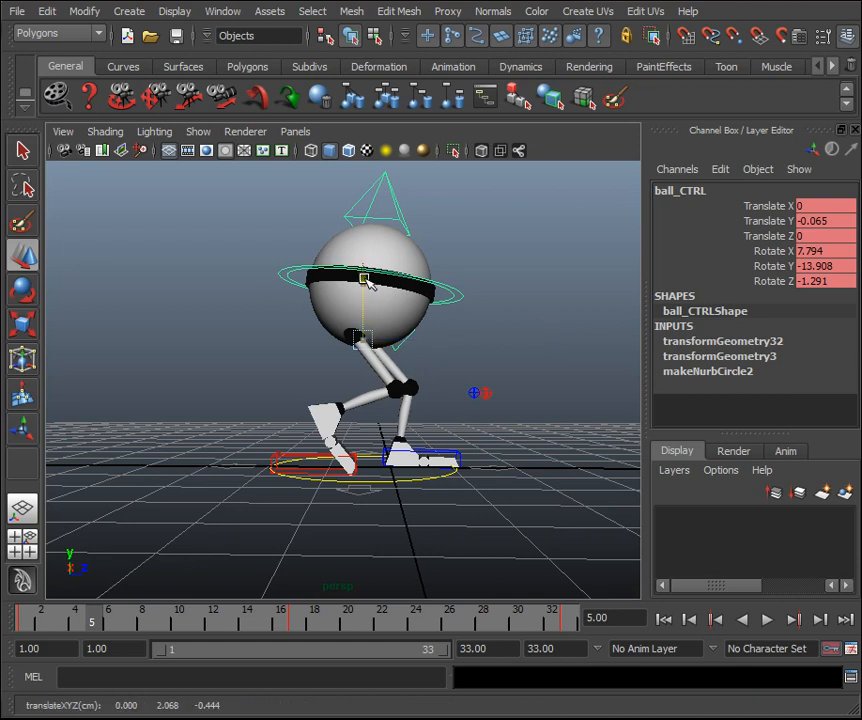
mouse_move(366, 280)
mouse_down()
mouse_move(366, 264)
mouse_move(366, 283)
mouse_up()
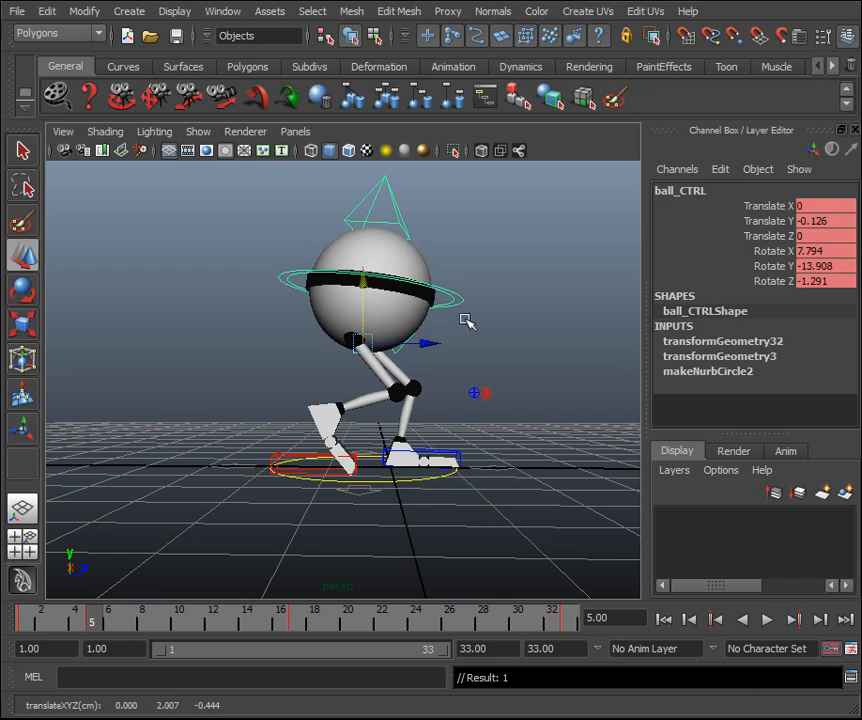
alt+drag(483, 320, 479, 321)
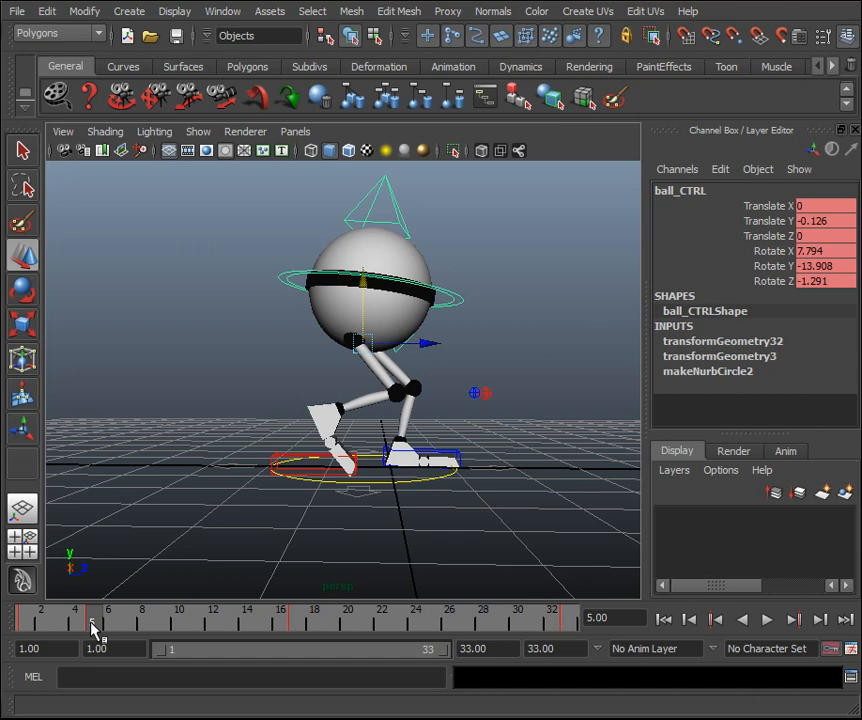
Carry the ball control's lowered height over from frame 5 by keying only its Translate Y at -0.126 on frame 21.
click(364, 626)
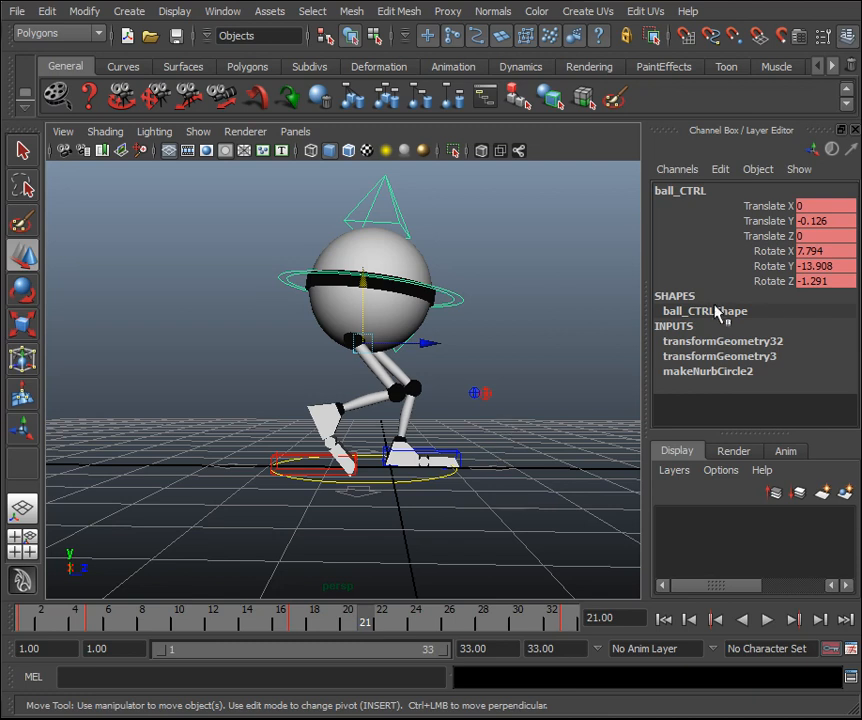
click(792, 221)
right_click(784, 229)
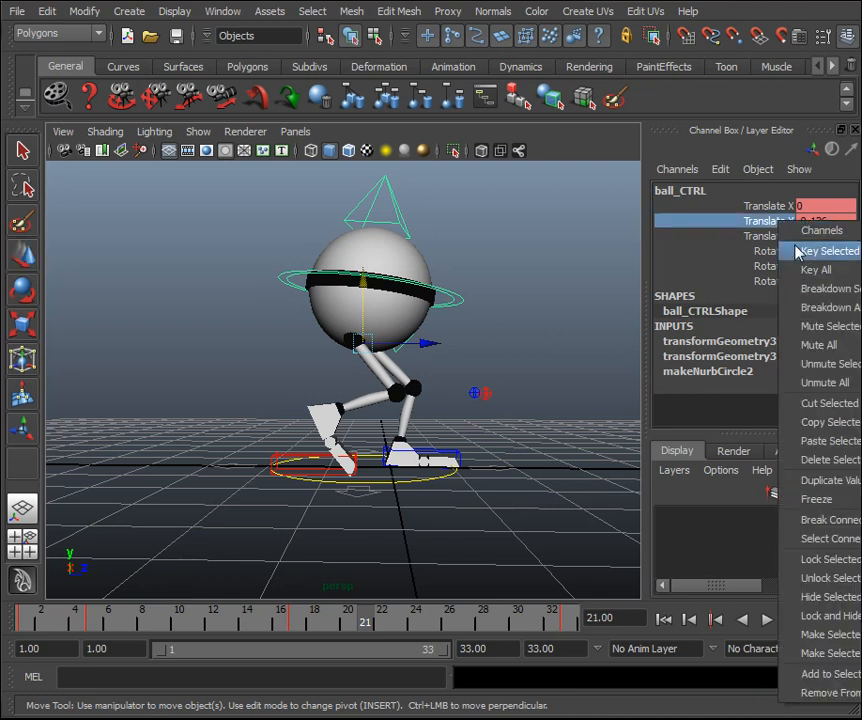
click(826, 251)
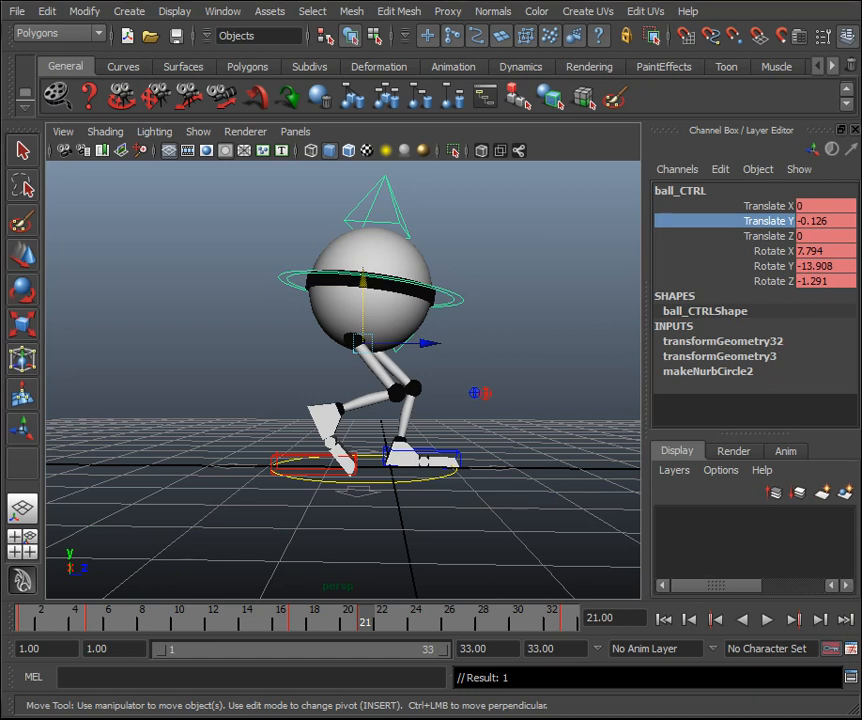
Copy the ball control's frame 1 pose to frame 17 and key all of its channels there.
click(95, 622)
key(alt+v)
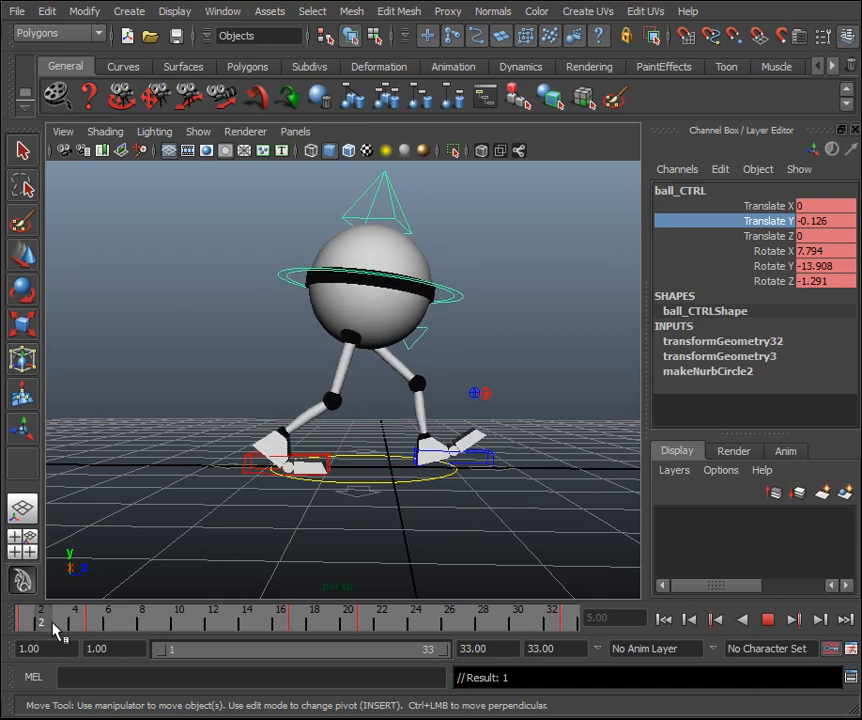
mouse_move(162, 633)
mouse_down()
mouse_move(315, 639)
mouse_move(10, 628)
mouse_up()
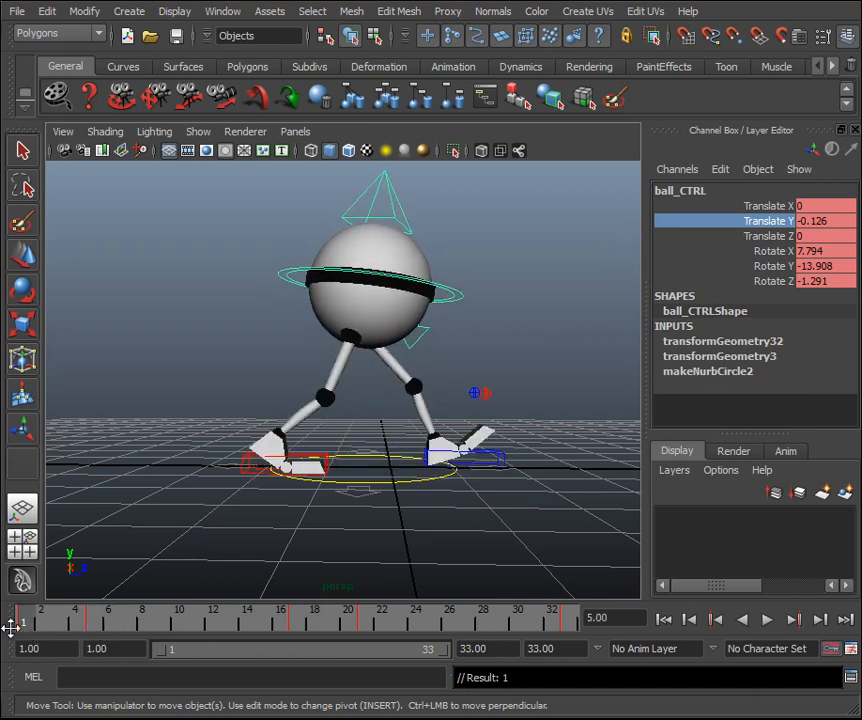
middle_click(298, 625)
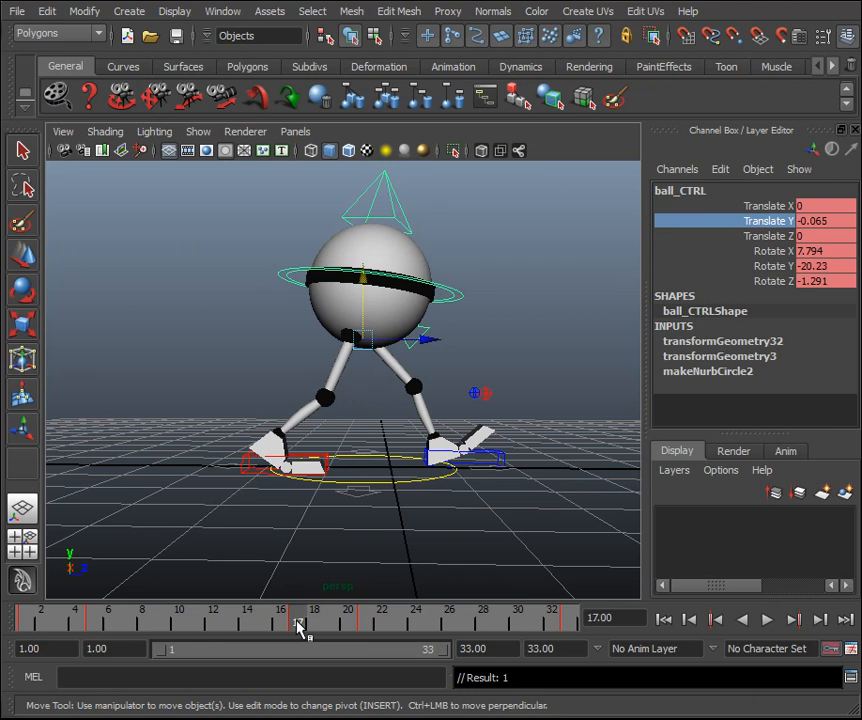
key(s)
Play back the walk and compare the ball control's height on frames 1, 5, 17, 21 and 33.
key(alt+v)
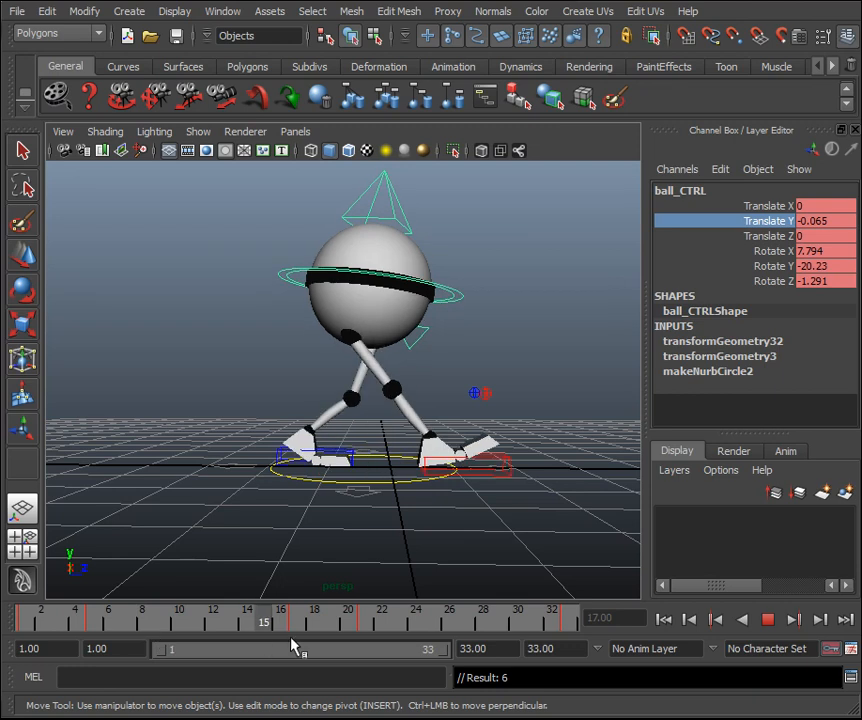
drag(60, 630, 2, 639)
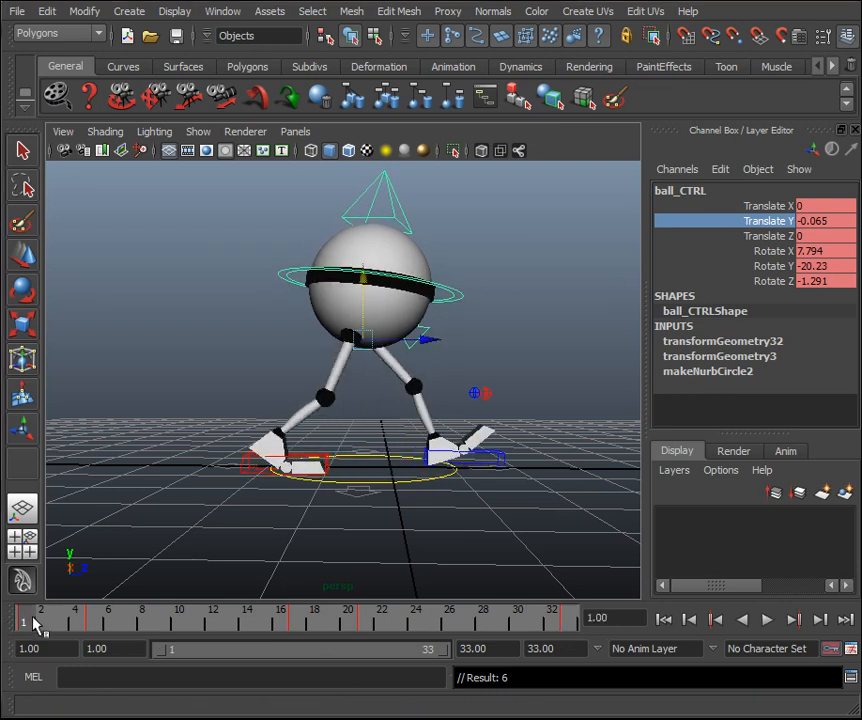
click(92, 624)
click(297, 627)
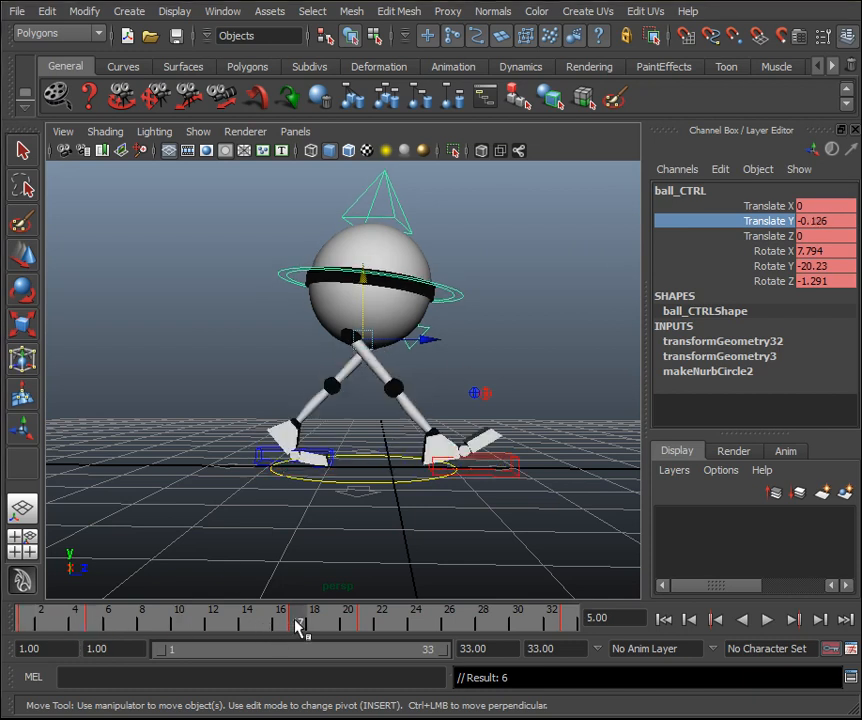
click(366, 627)
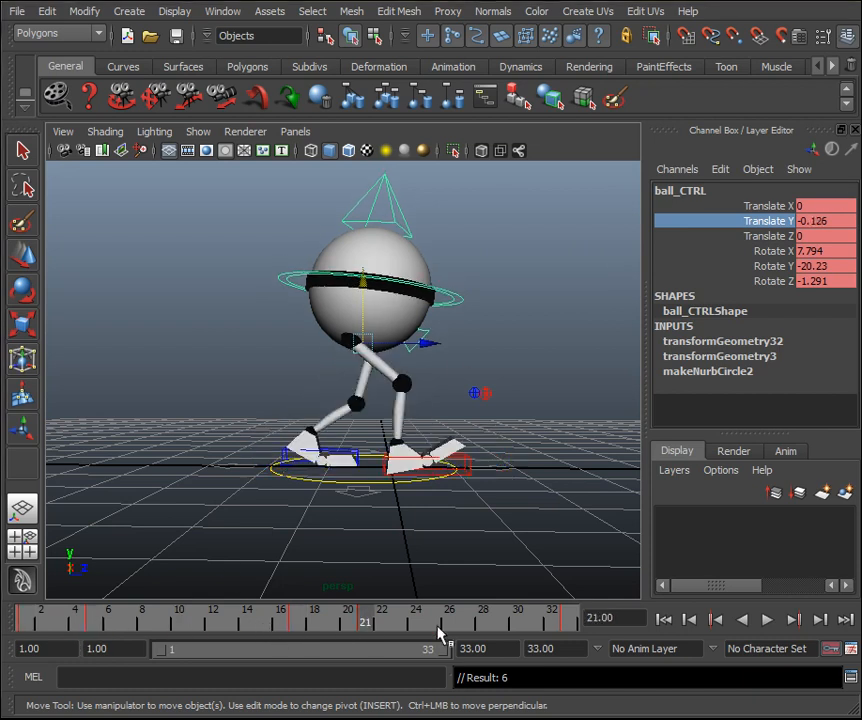
click(563, 627)
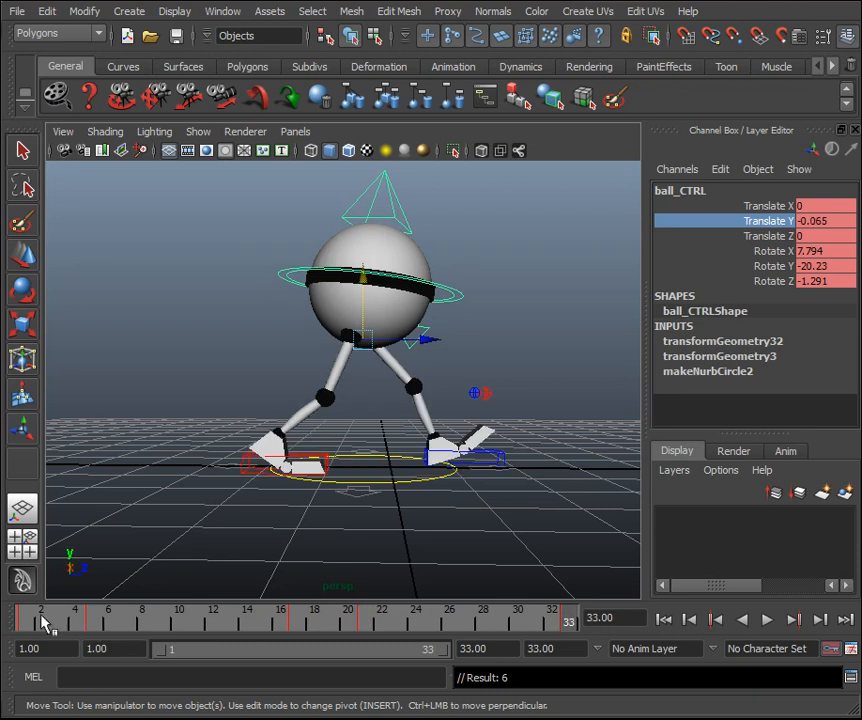
click(5, 625)
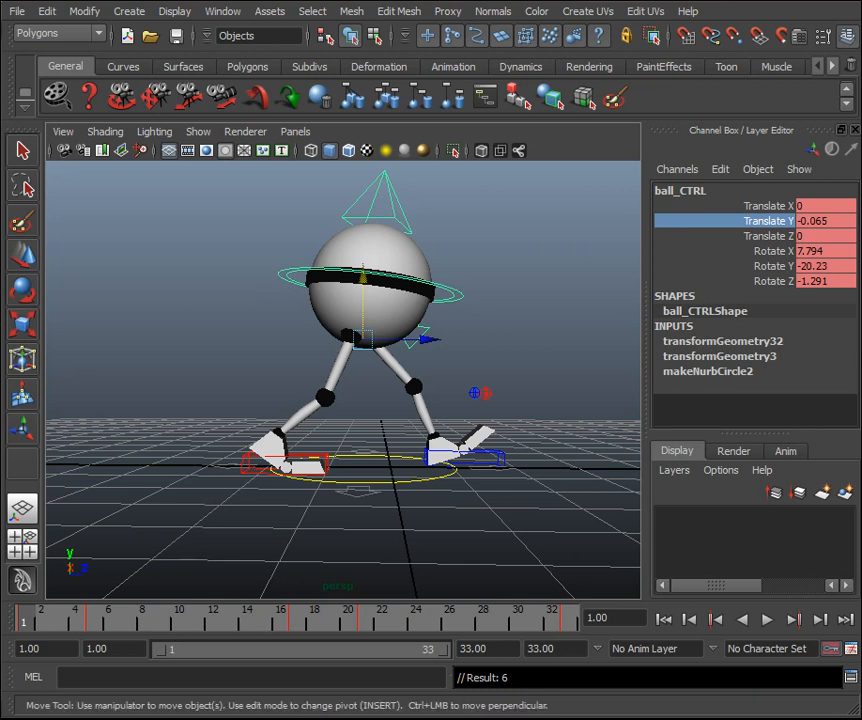
On frame 21, set the right foot control's Toe Bend to 0, using the frame 5 pose as reference.
click(365, 620)
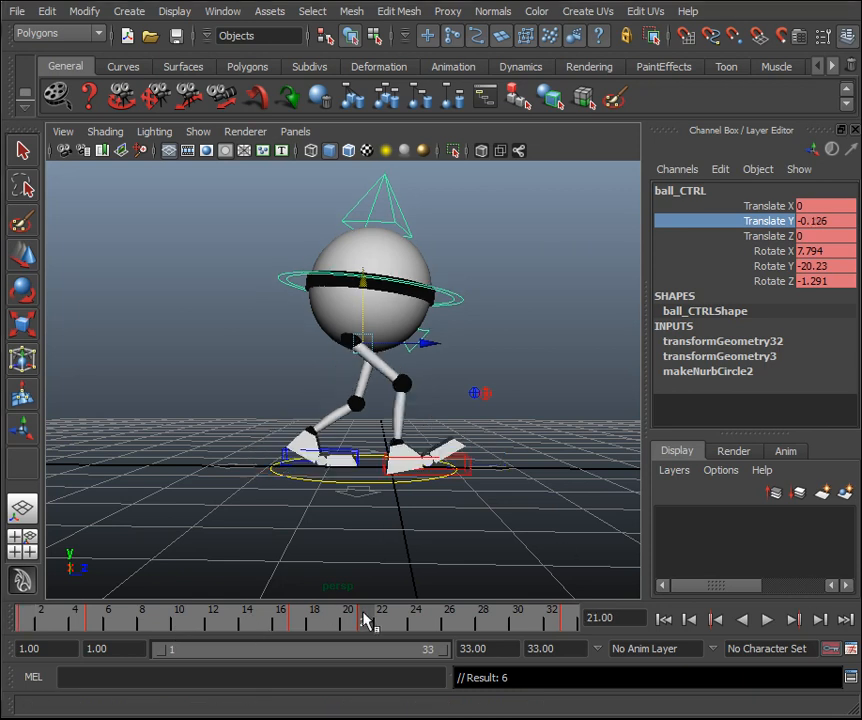
click(462, 464)
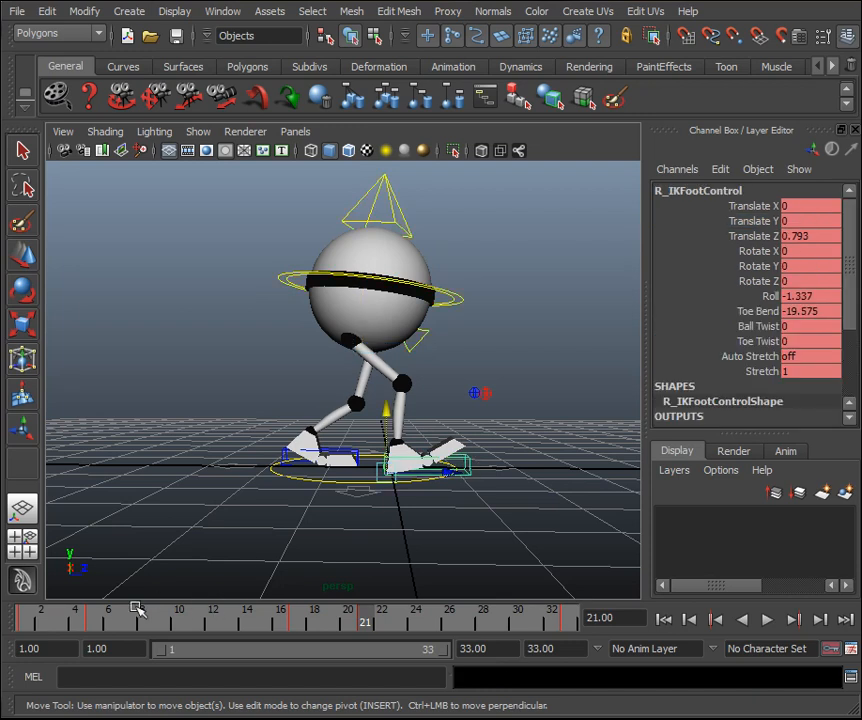
click(97, 625)
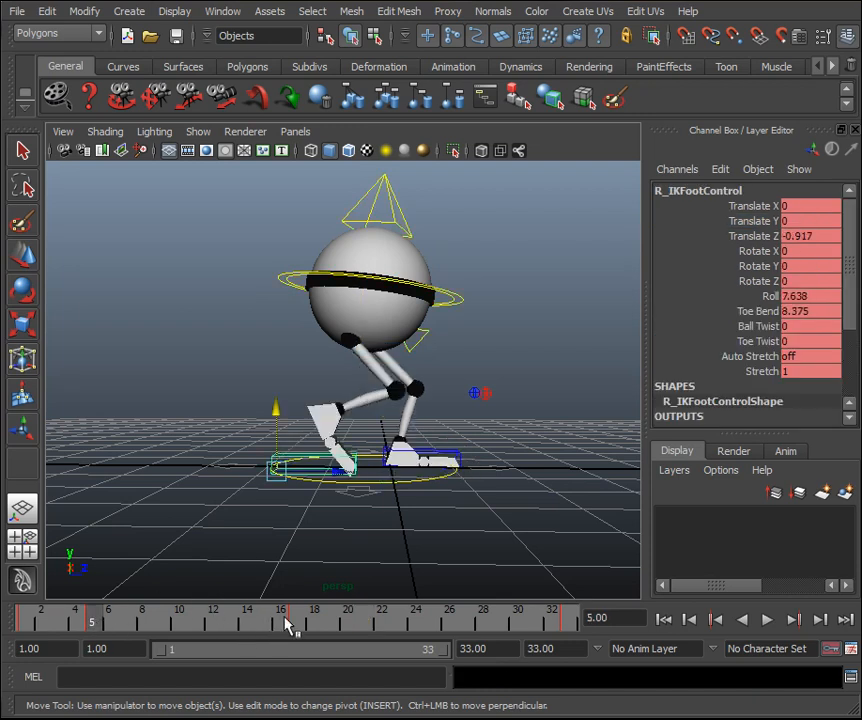
click(362, 625)
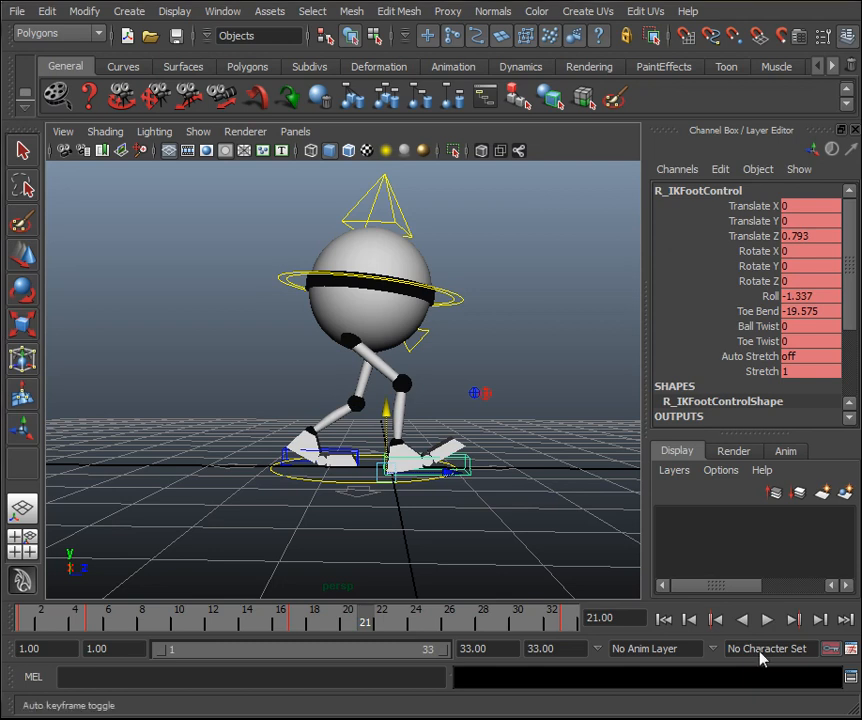
mouse_move(364, 625)
mouse_down()
mouse_move(348, 625)
mouse_move(362, 623)
mouse_up()
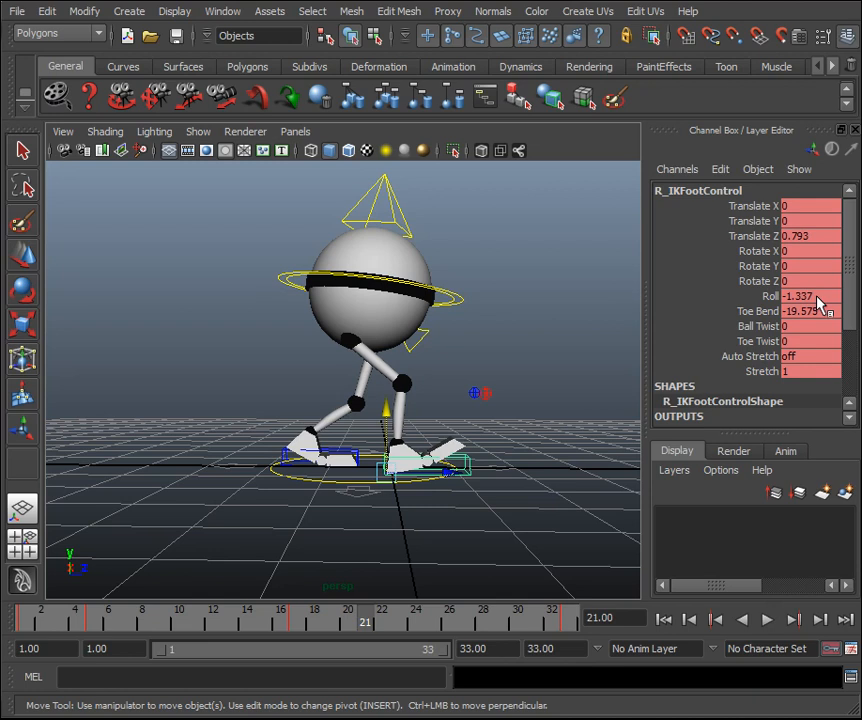
double_click(817, 297)
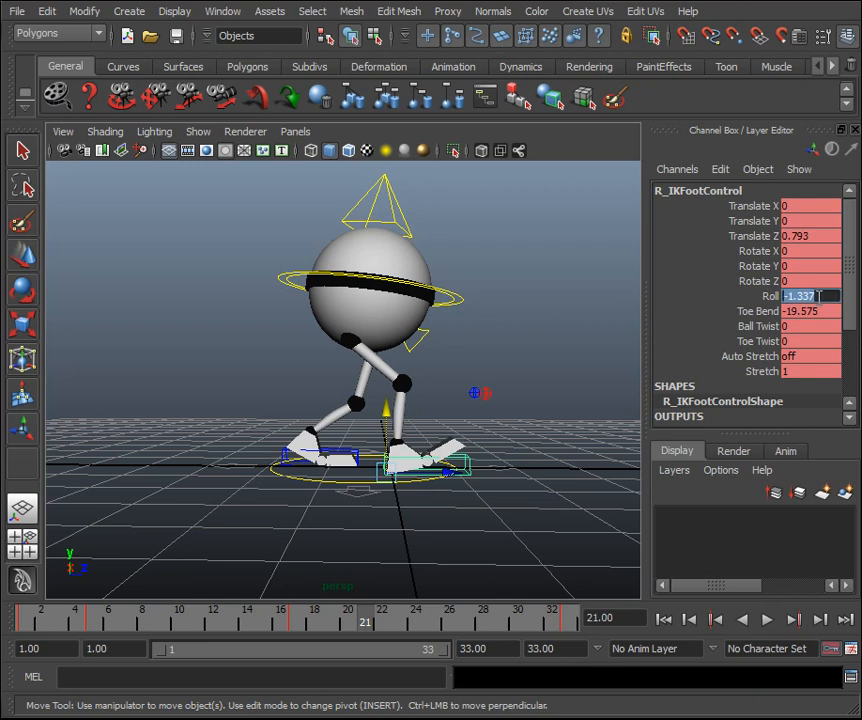
key(Return)
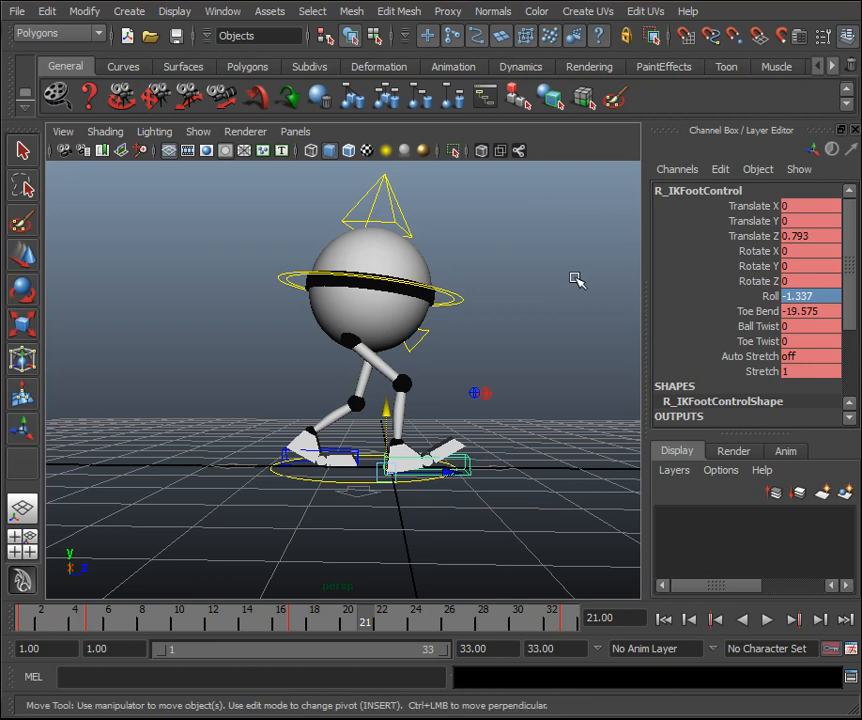
click(813, 313)
click(813, 313)
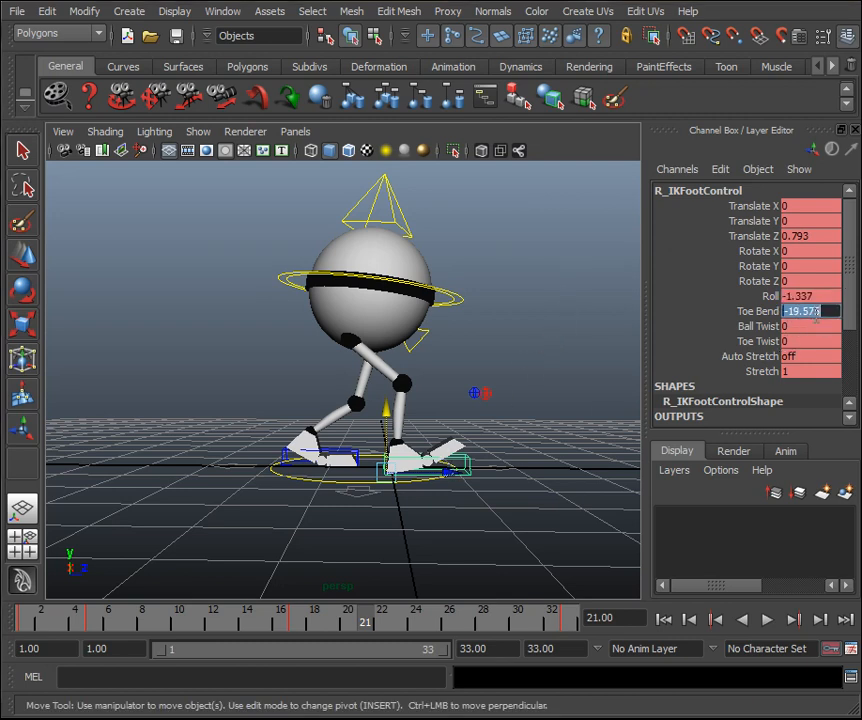
text(0)
key(Return)
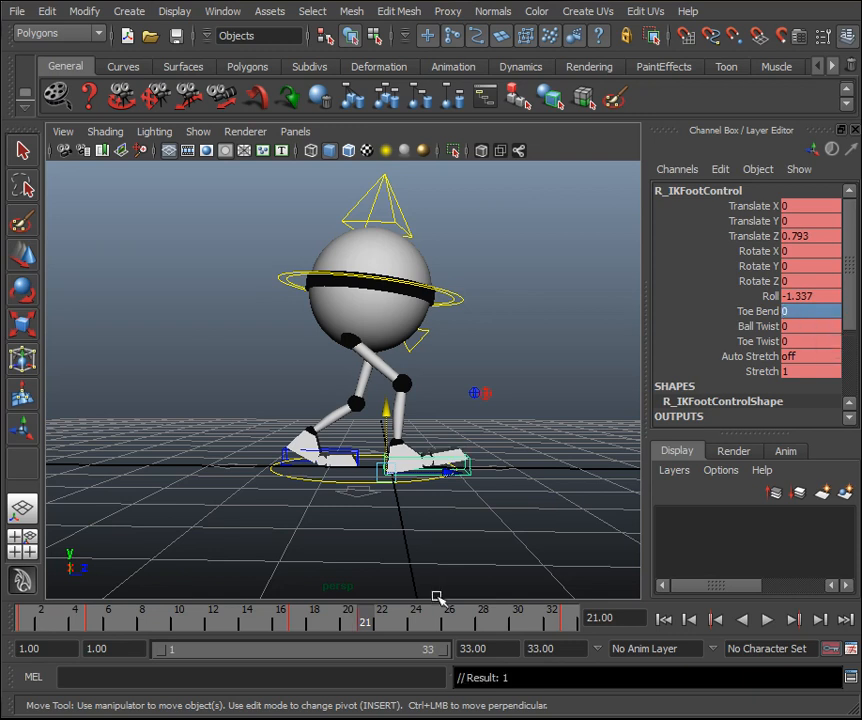
Set the right foot control's Roll to 0 on frame 21 so the foot lies flat.
drag(425, 607, 365, 627)
click(818, 296)
text(0)
key(Return)
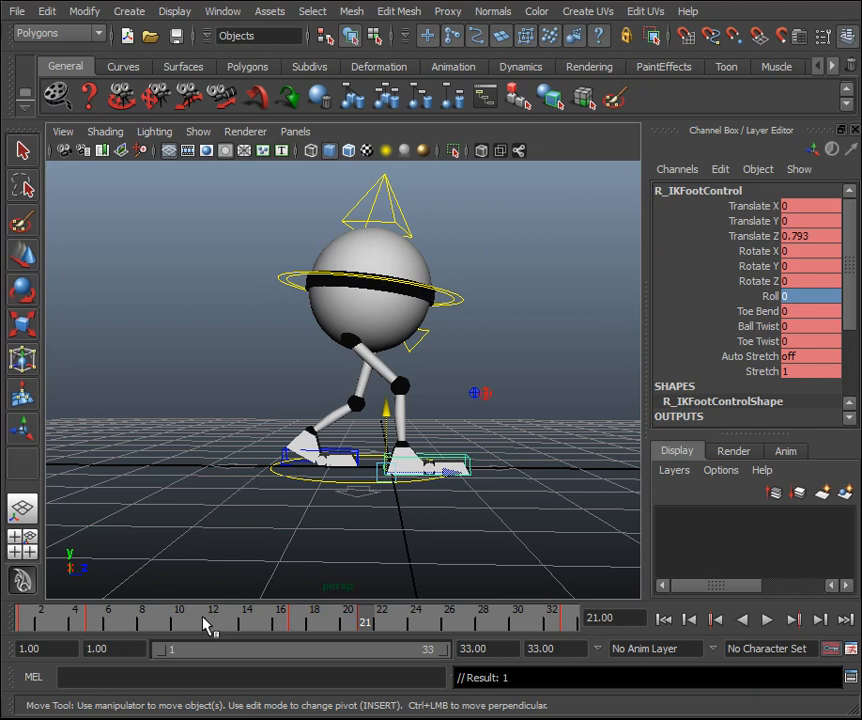
Copy the right foot control's Roll of 7.638 from frame 5 to the left foot control on frame 21.
drag(198, 627, 92, 630)
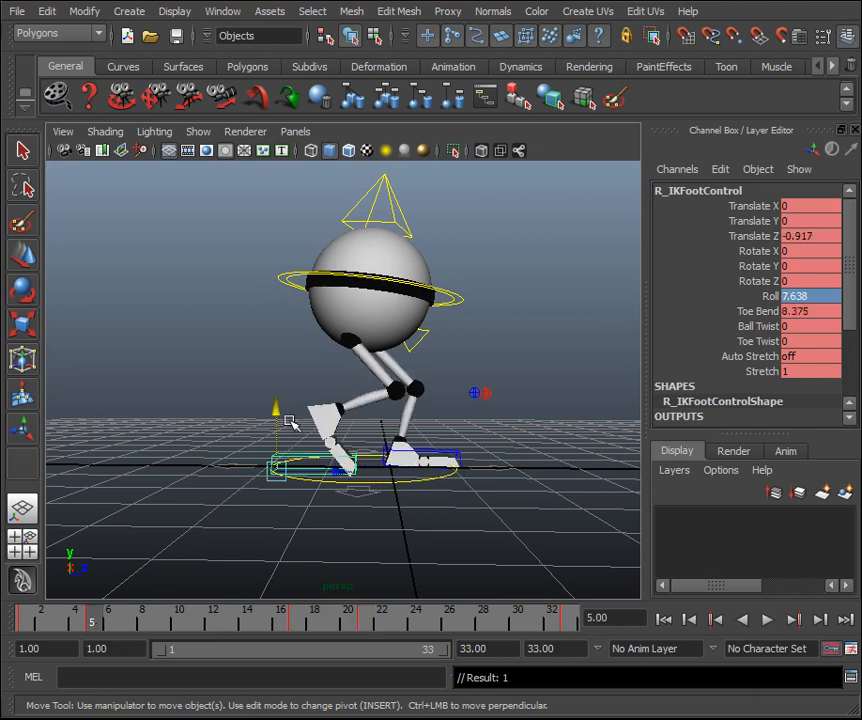
click(290, 422)
click(285, 459)
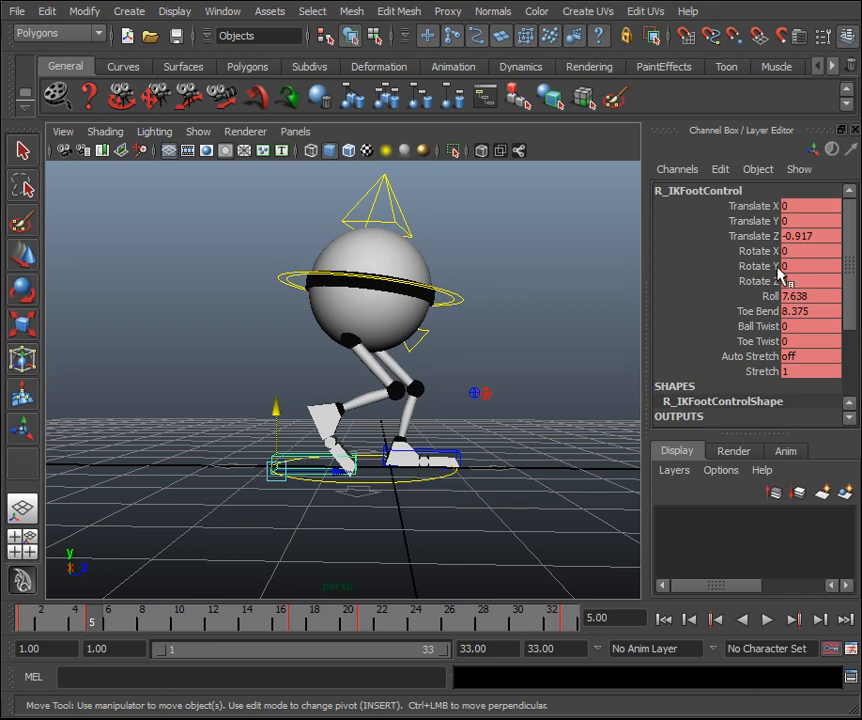
click(817, 296)
key(ctrl+c)
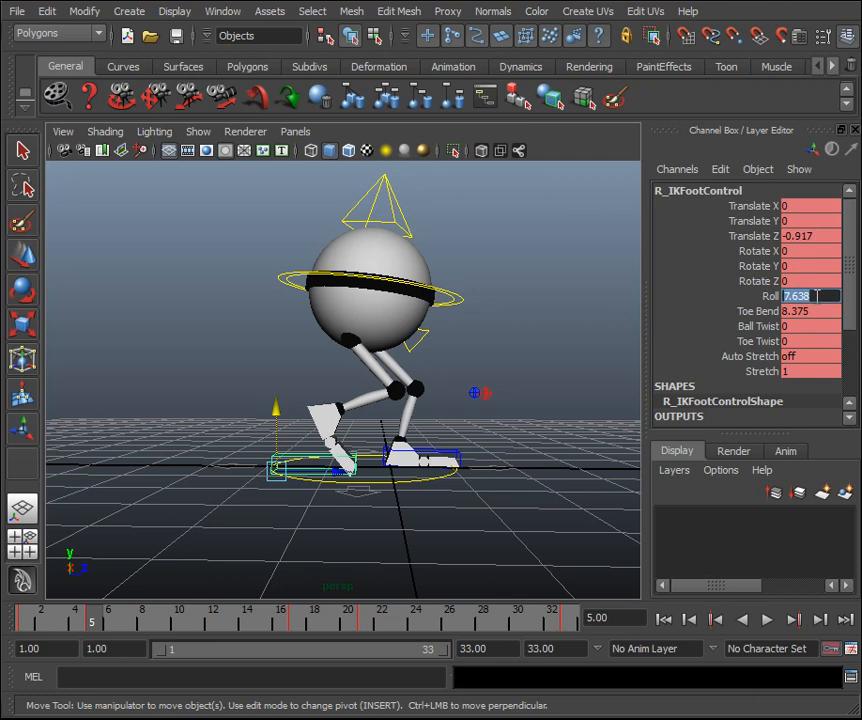
click(366, 622)
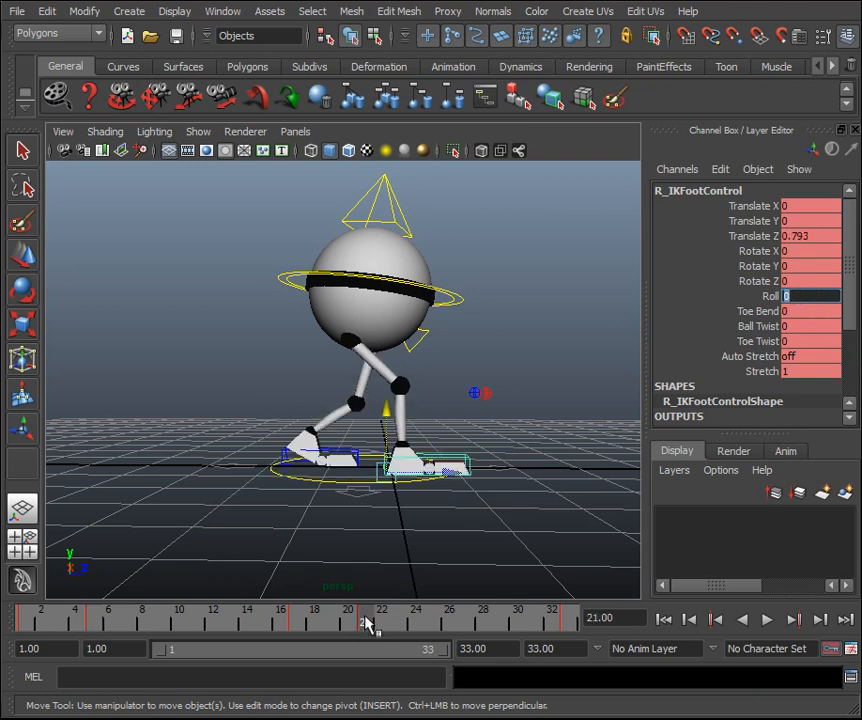
click(281, 450)
click(812, 296)
key(ctrl+v)
key(Return)
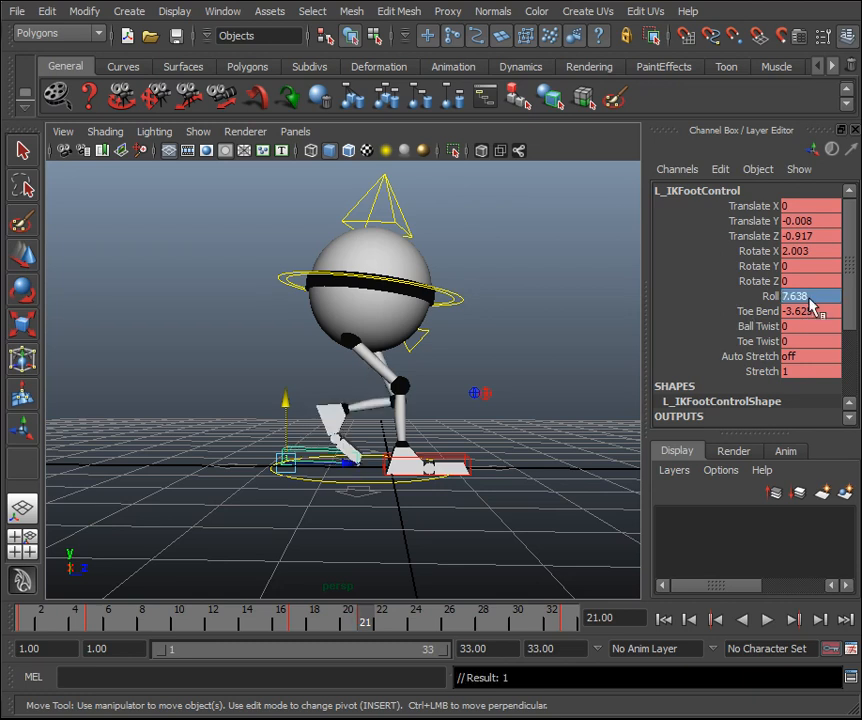
Transfer the right foot control's frame 5 Toe Bend of 8.375 to the left foot control on frame 21, and compare both frames.
click(348, 465)
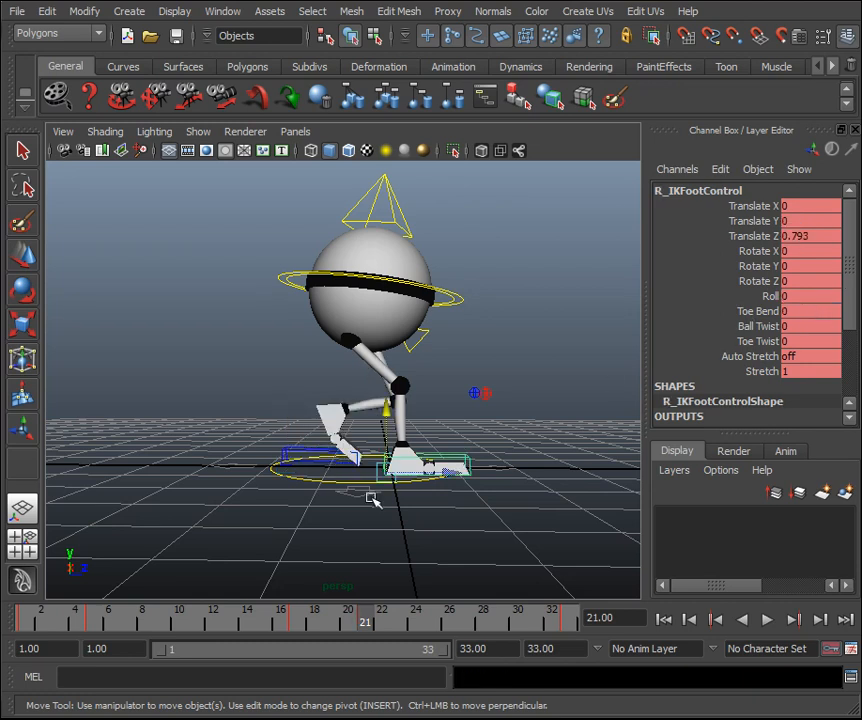
click(102, 621)
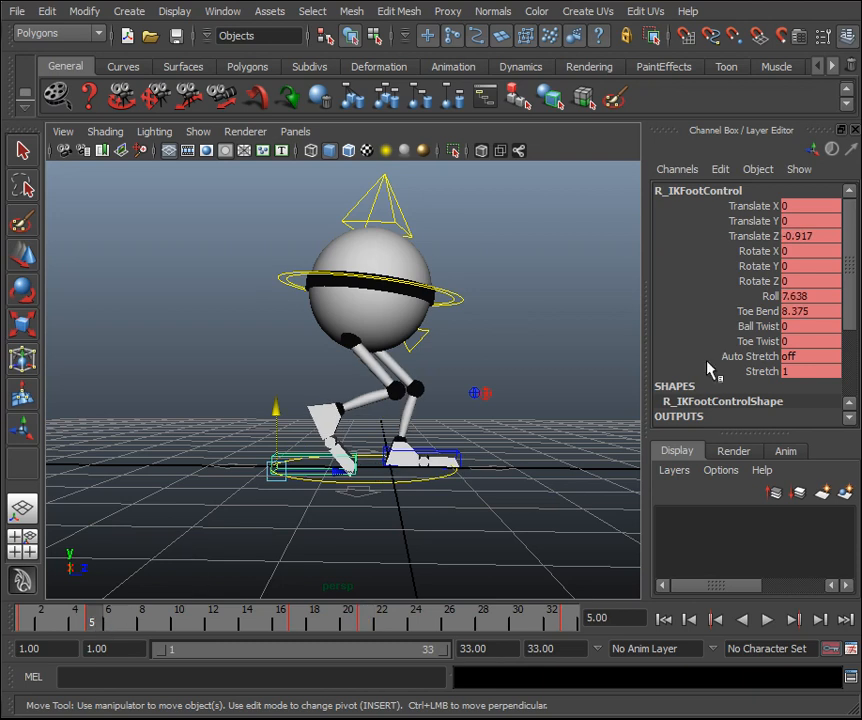
double_click(806, 312)
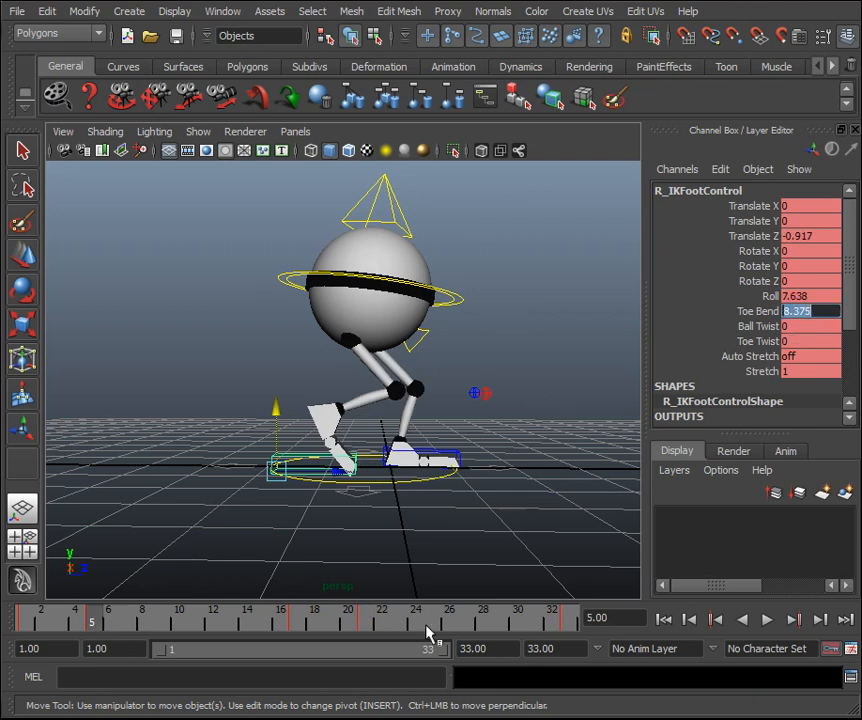
click(366, 622)
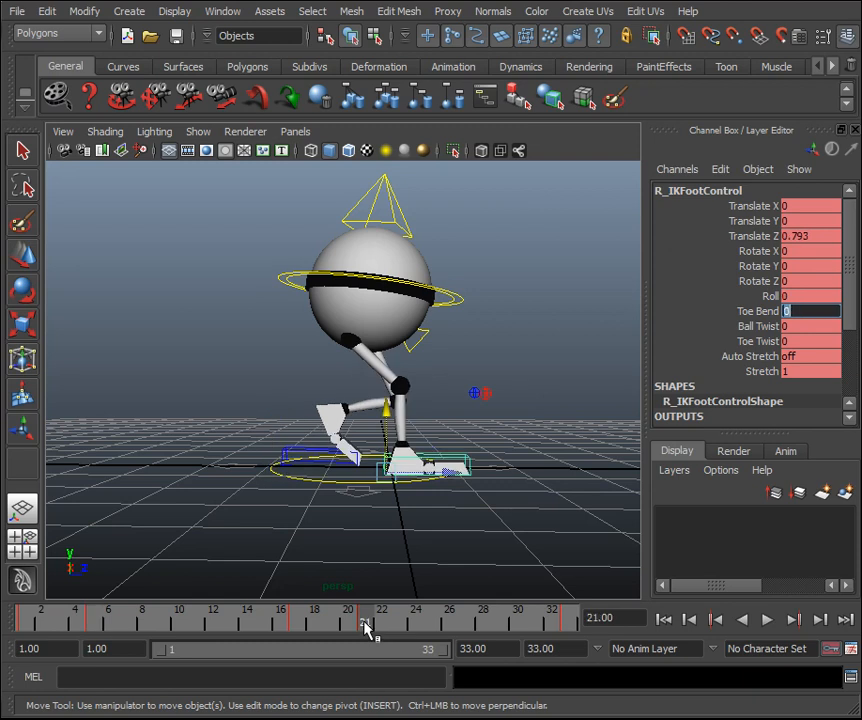
click(310, 453)
double_click(806, 314)
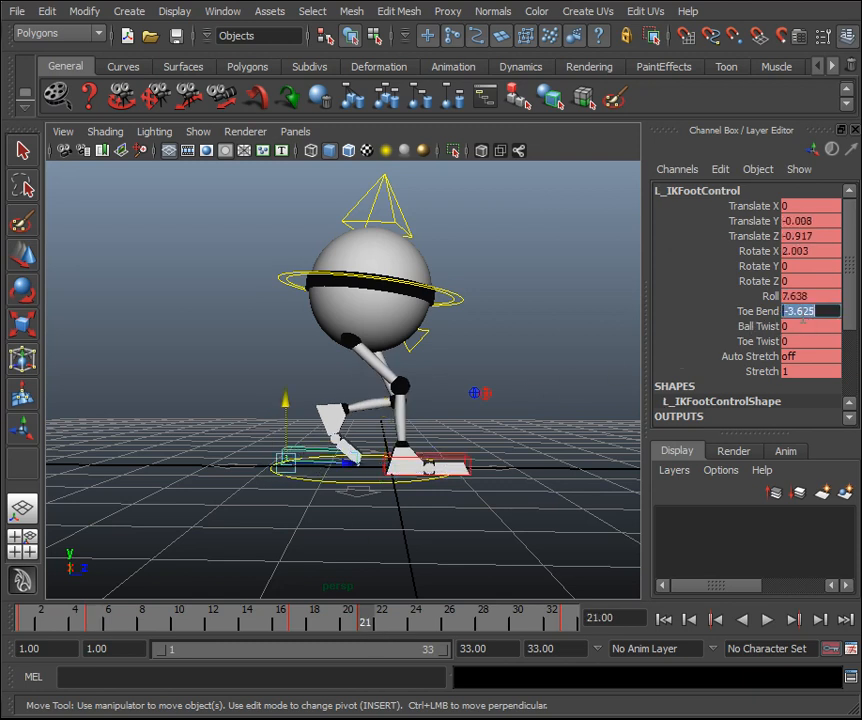
text(8.375)
key(Return)
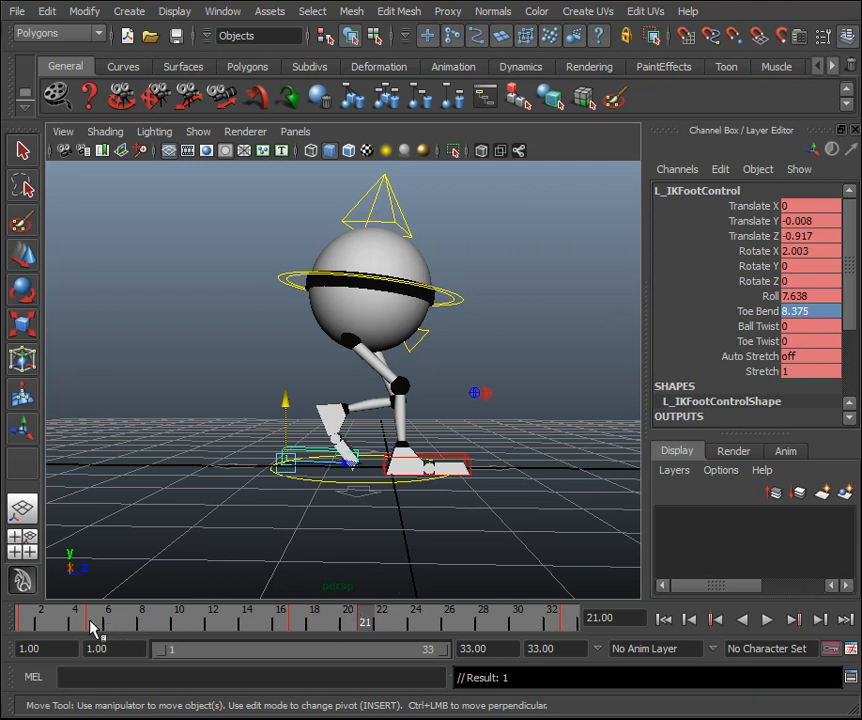
click(91, 621)
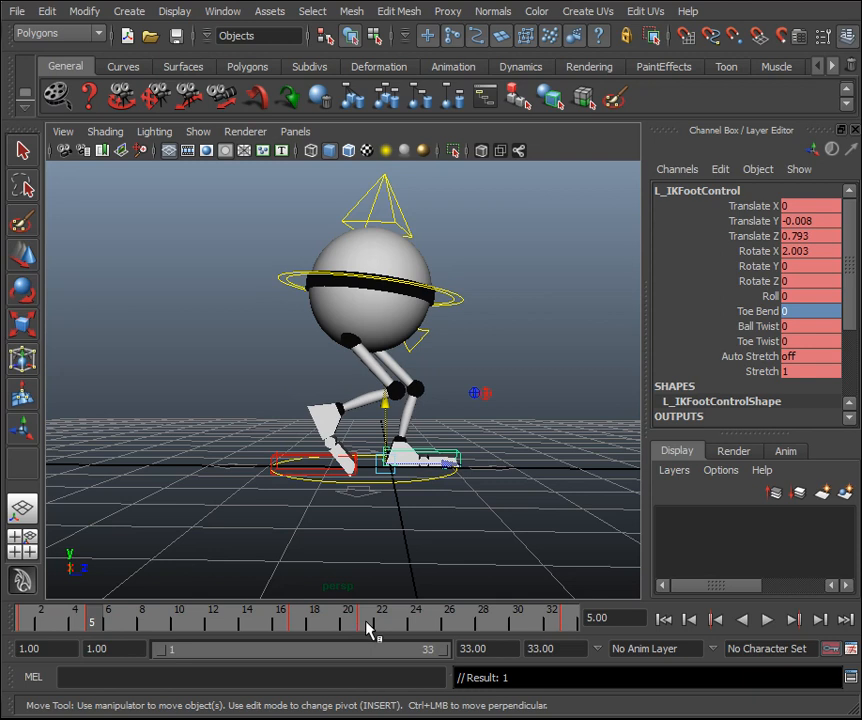
click(368, 627)
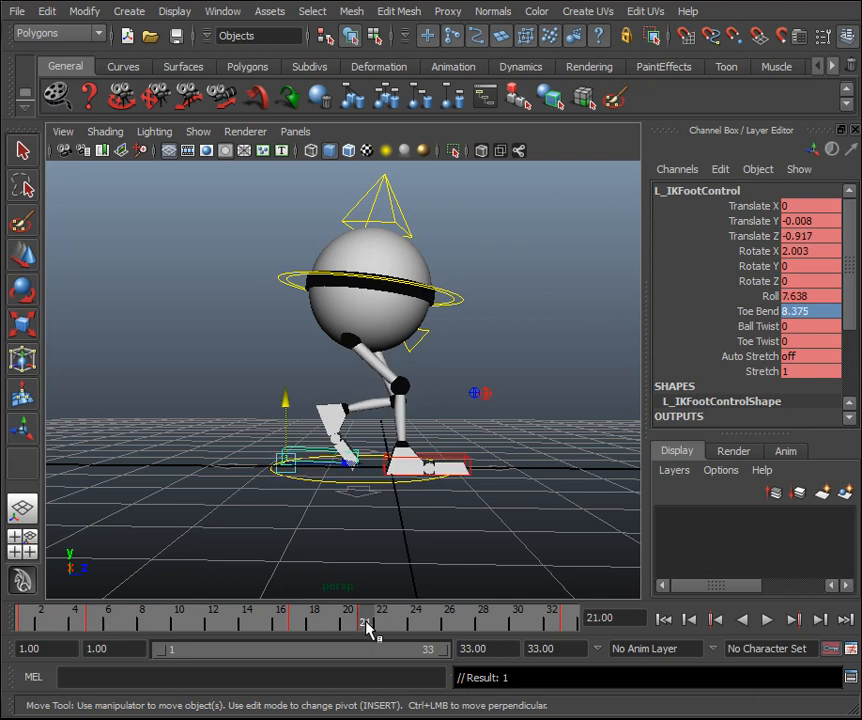
Compare the left and right foot controls' channel values between frames 5 and 21.
click(95, 623)
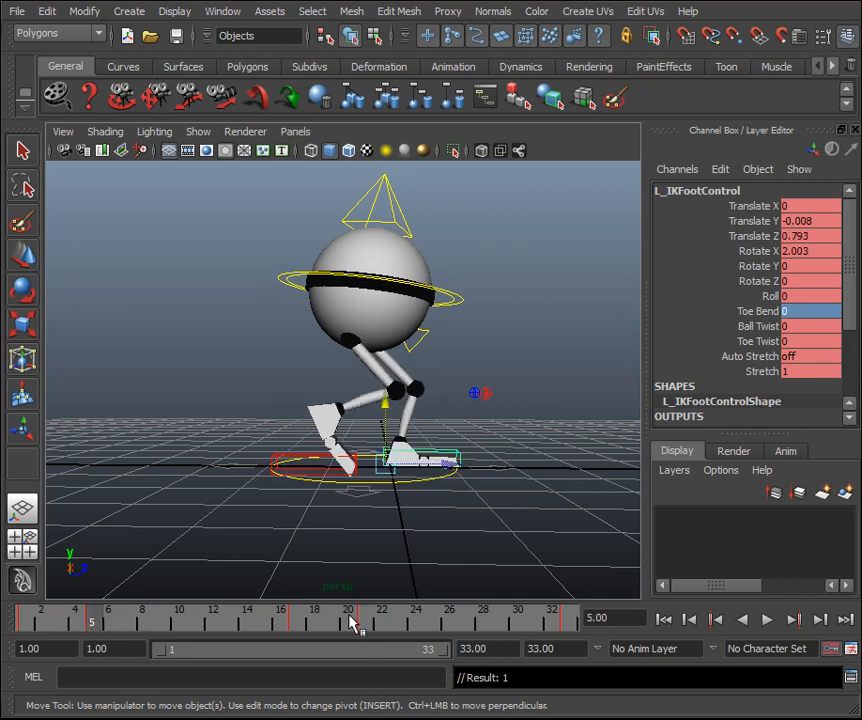
click(366, 624)
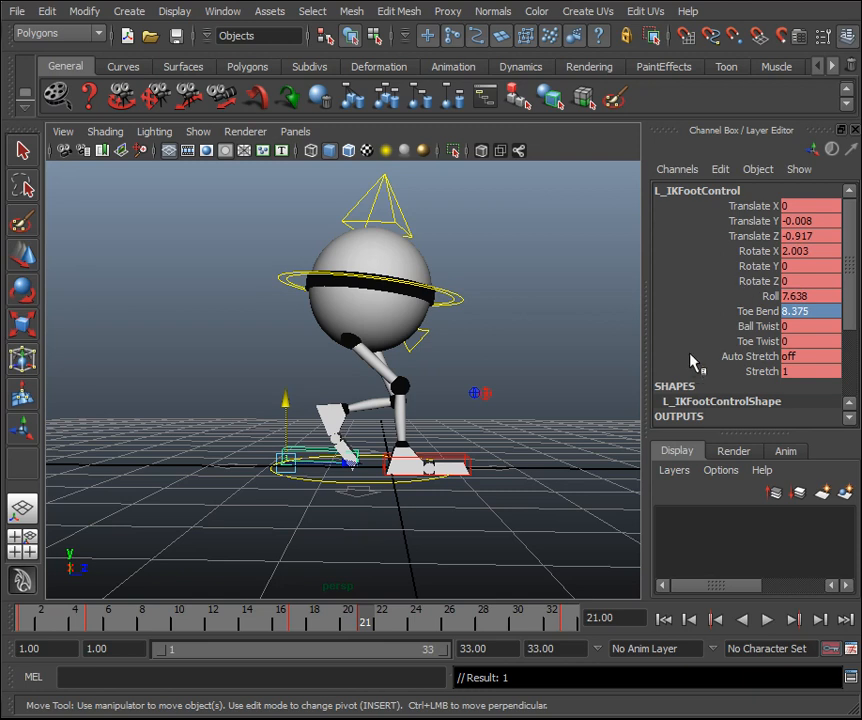
click(475, 461)
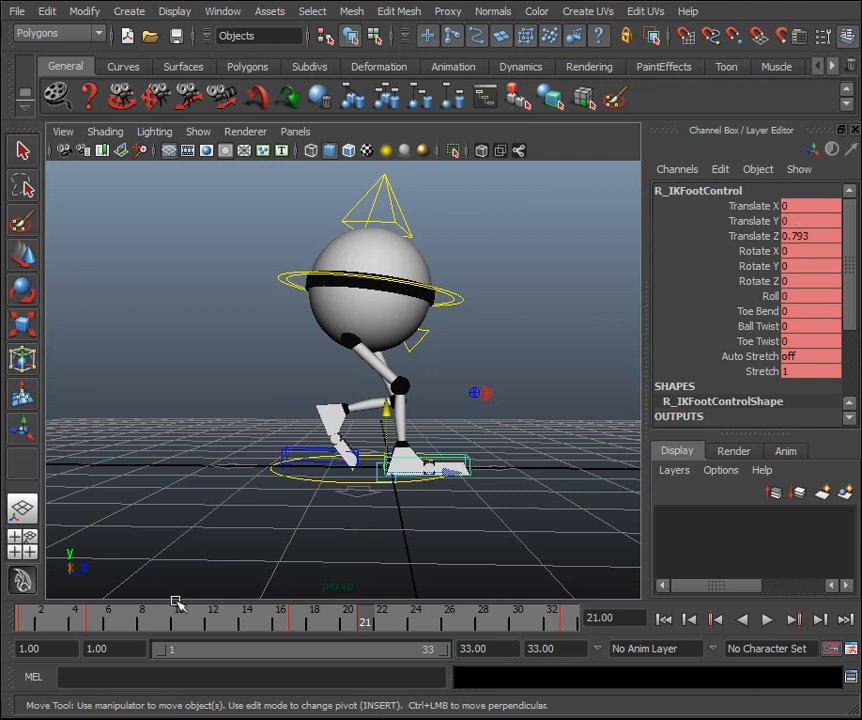
click(97, 623)
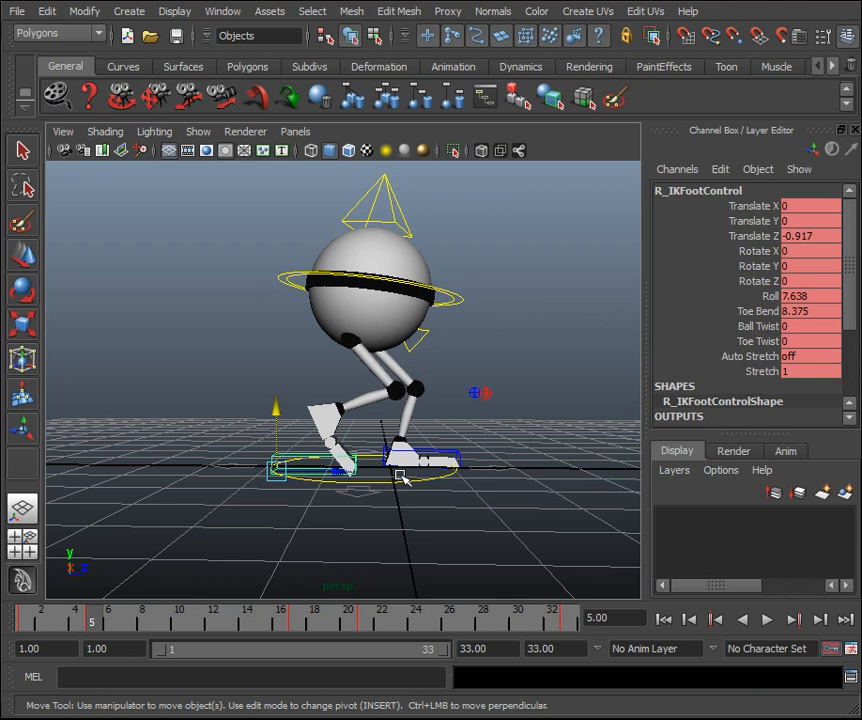
click(468, 453)
click(463, 455)
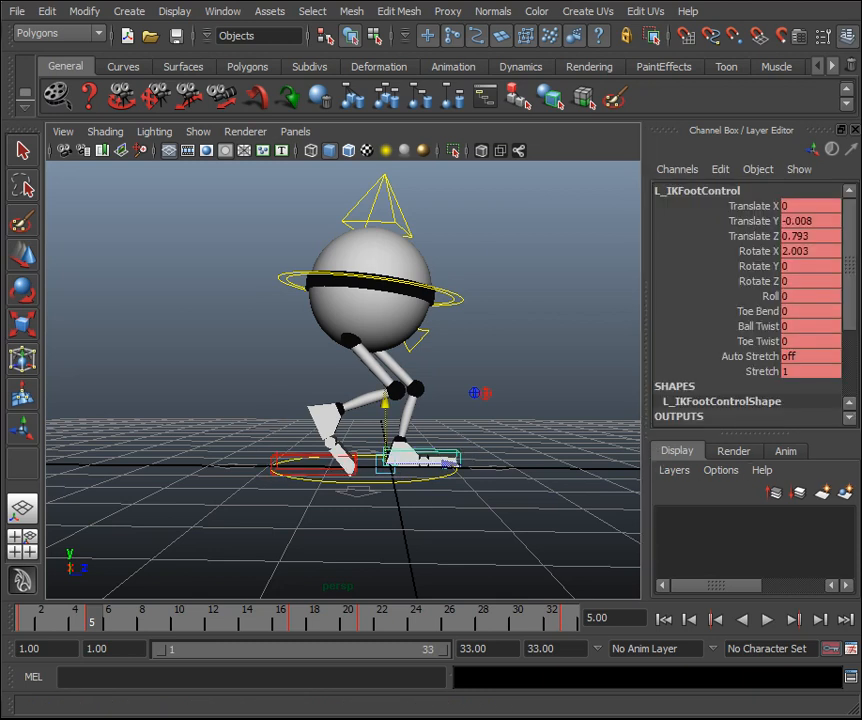
Examine the contact pose on frame 17 and review the whole cycle with the controls deselected, returning to frame 1.
click(297, 624)
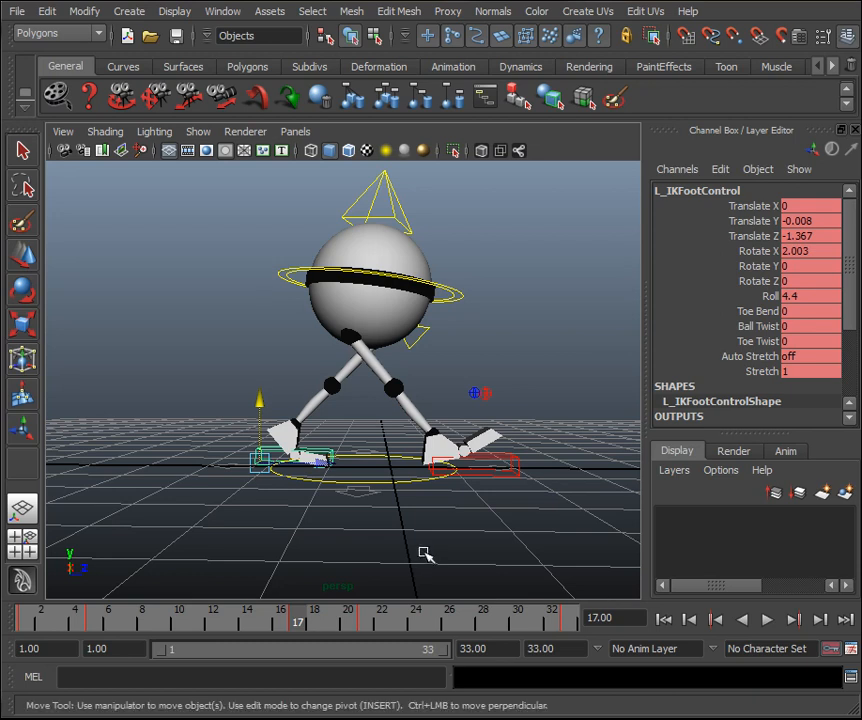
click(337, 533)
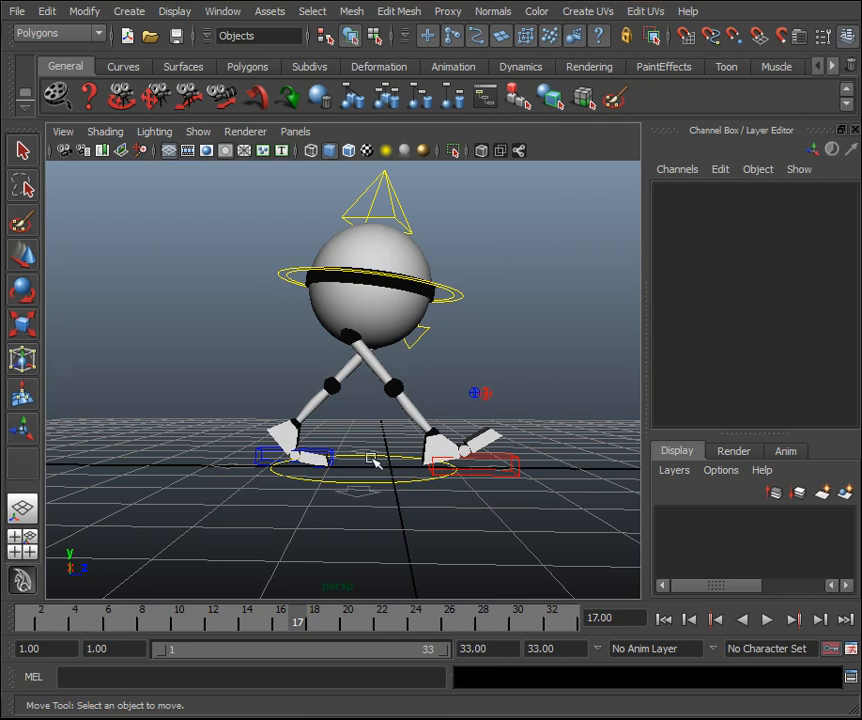
key(alt+v)
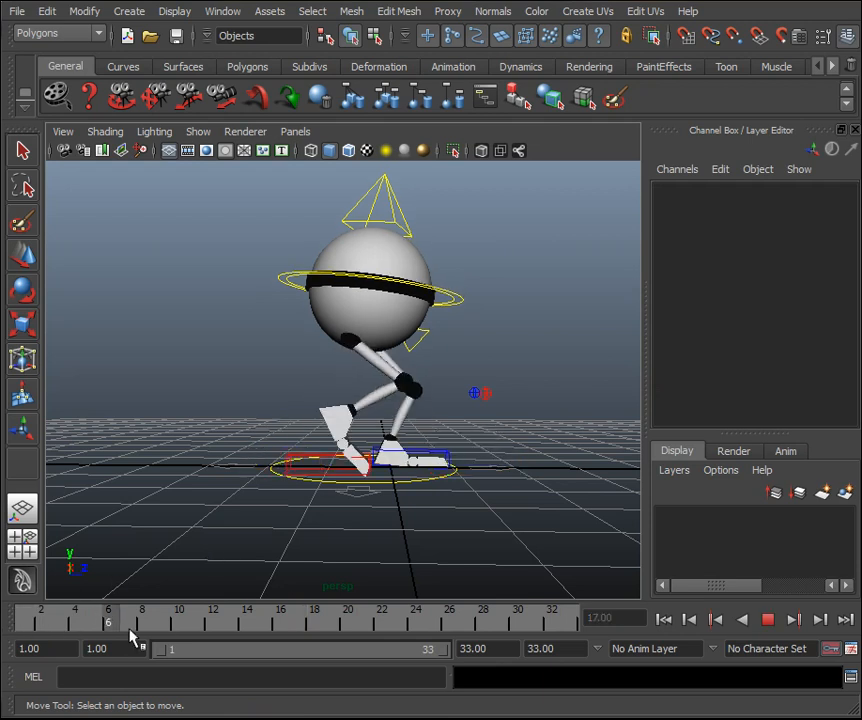
drag(557, 641, 1, 625)
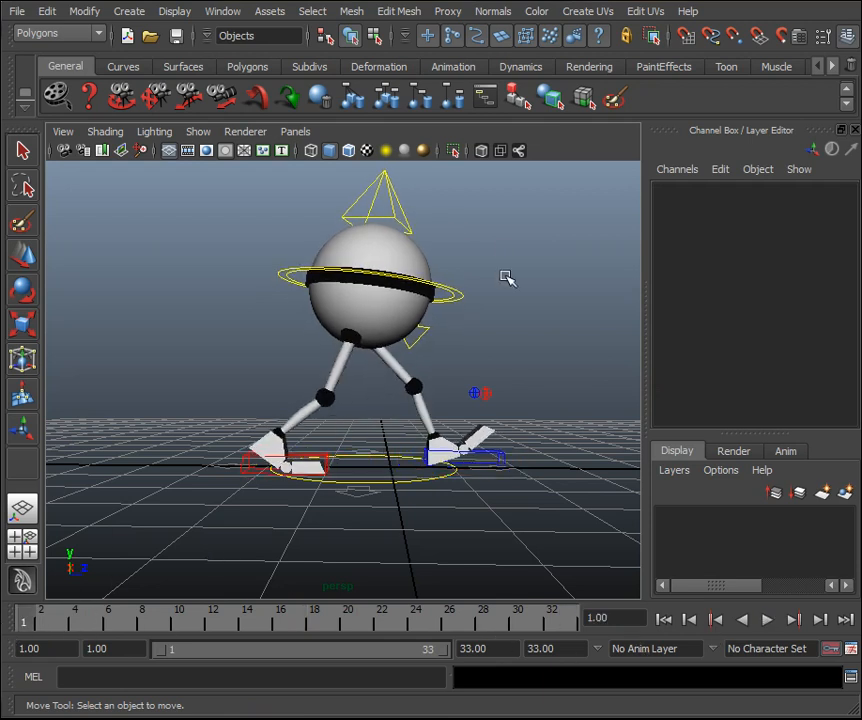
Mirror the ball control's frame 1 twist on frame 17 by setting its Rotate Y to 20.23.
click(463, 299)
alt+drag(564, 346, 523, 352)
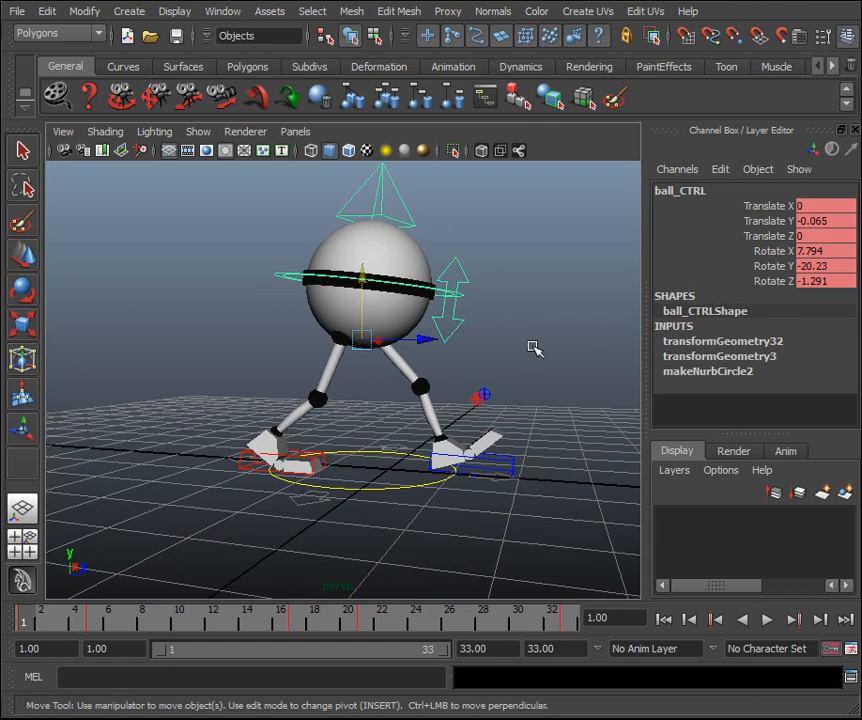
scroll(535, 348, up, 3)
scroll(520, 362, down, 4)
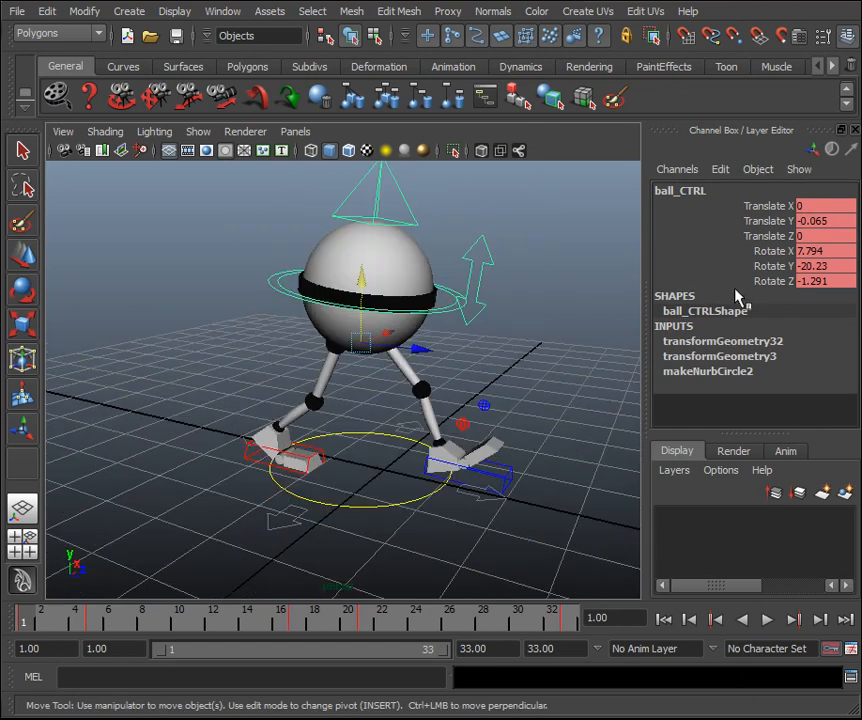
drag(42, 625, 298, 639)
alt+drag(445, 428, 400, 411)
key(e)
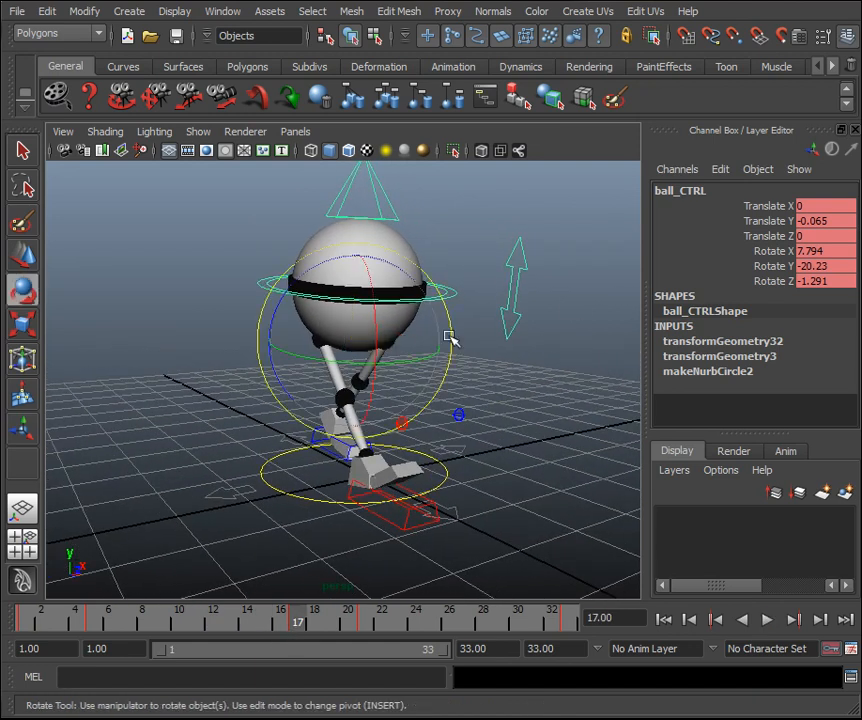
click(803, 267)
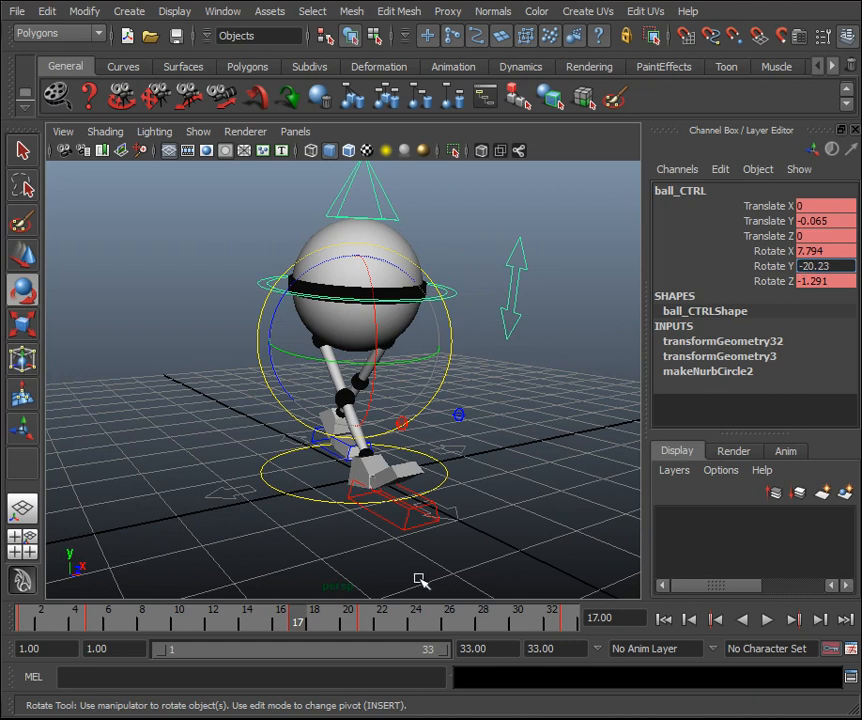
key(Delete)
key(Return)
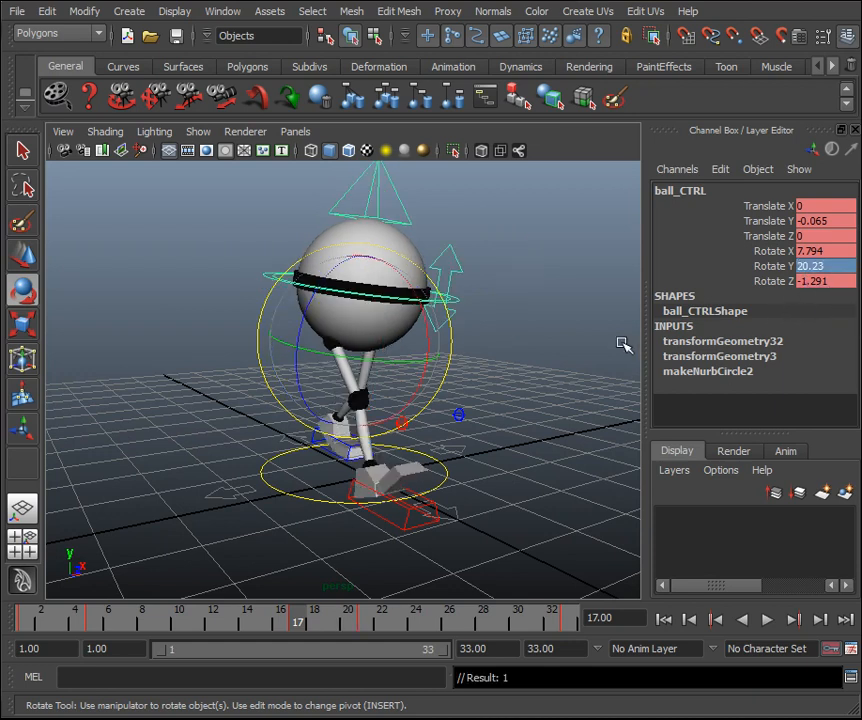
Review the ball's mirrored twist across the cycle from a side view, ending back on frame 1.
alt+drag(499, 414, 606, 404)
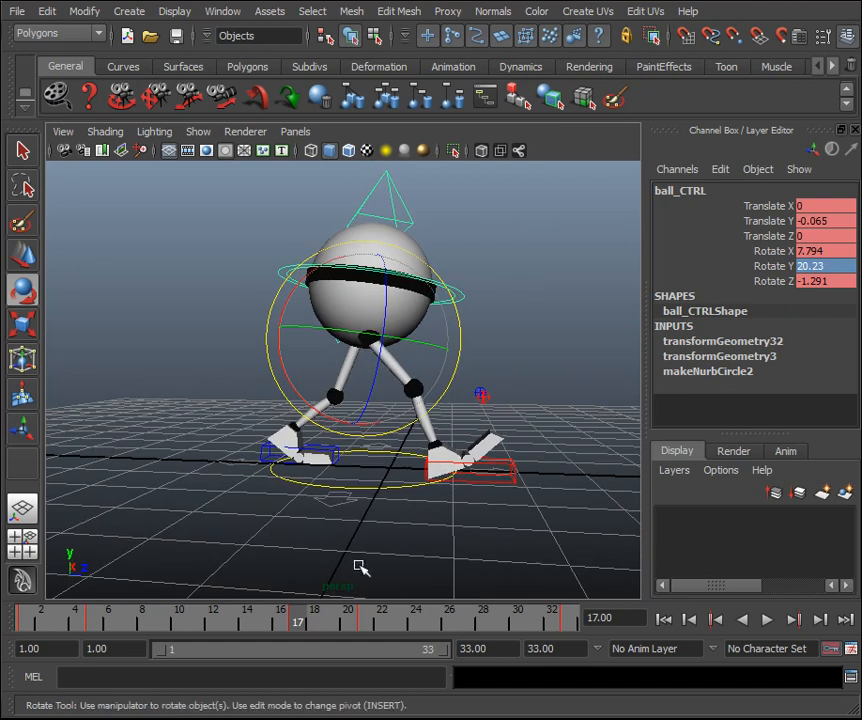
key(alt+v)
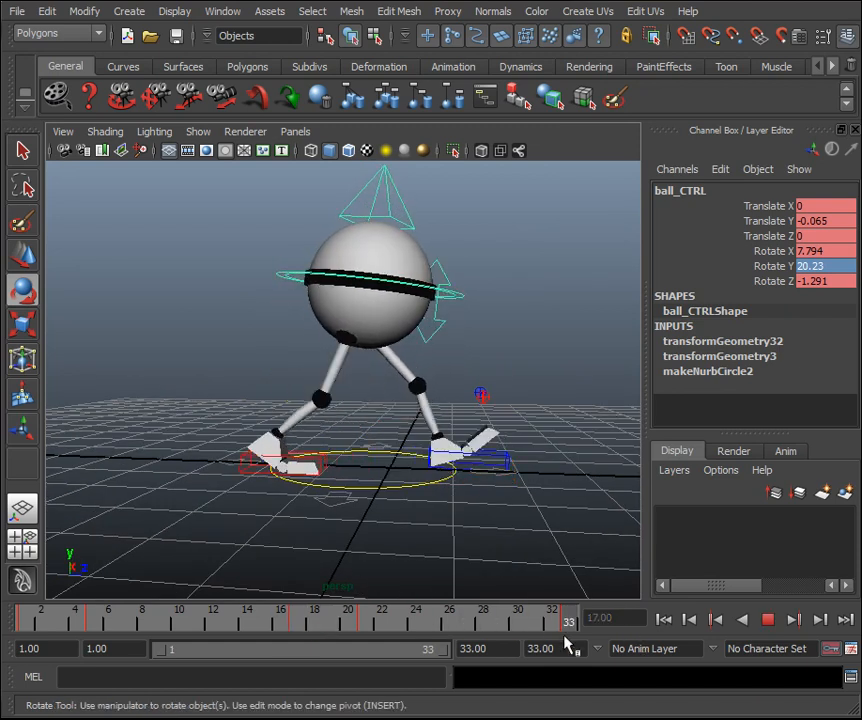
click(22, 620)
alt+middle_drag(597, 465, 571, 471)
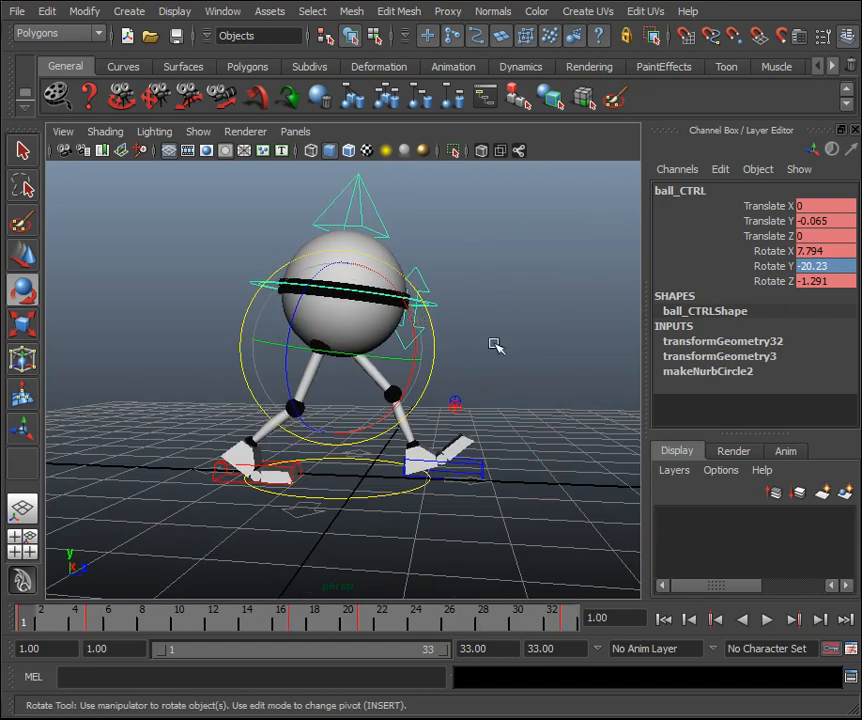
Deselect the ball control, play the walk cycle through, return to frame 1 and save the scene.
key(q)
click(546, 359)
scroll(532, 376, down, 3)
alt+middle_drag(526, 370, 526, 376)
scroll(526, 376, up, 3)
click(767, 621)
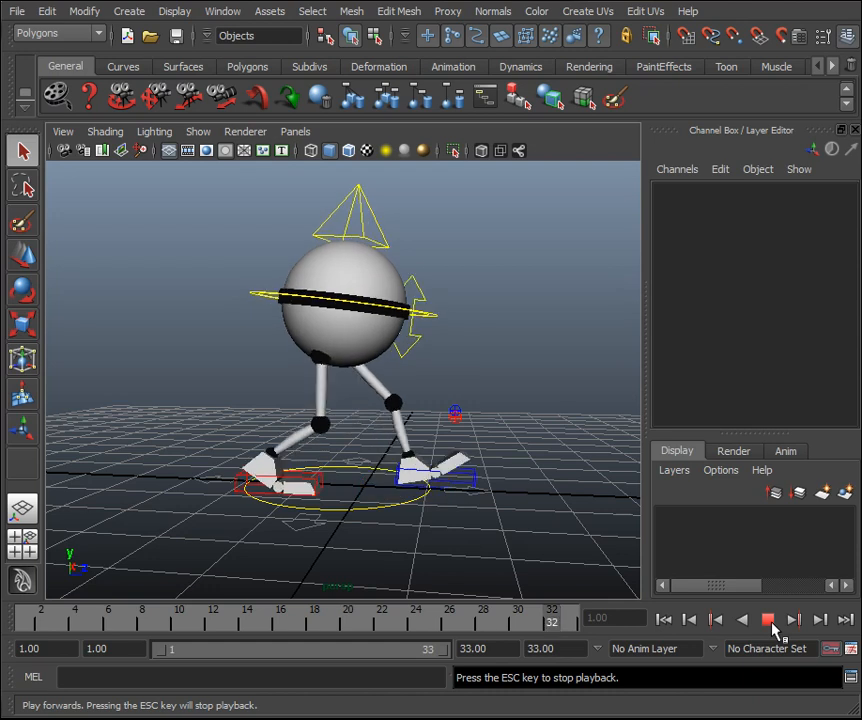
click(768, 621)
click(25, 619)
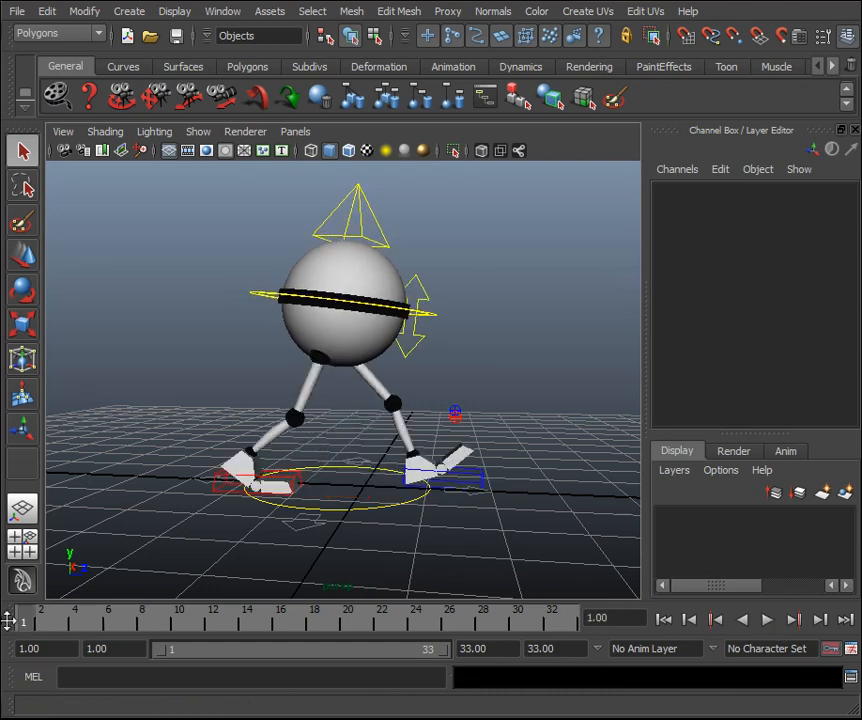
key(ctrl+s)
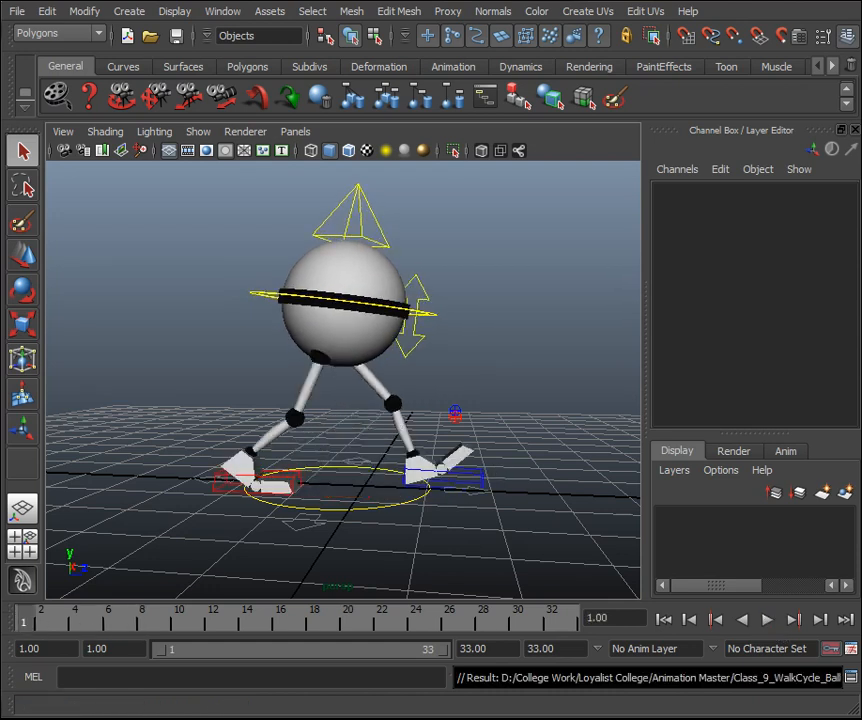
Examine the down pose on frame 21 and how the left foot lands from frame 1 onward.
click(550, 412)
key(alt+v)
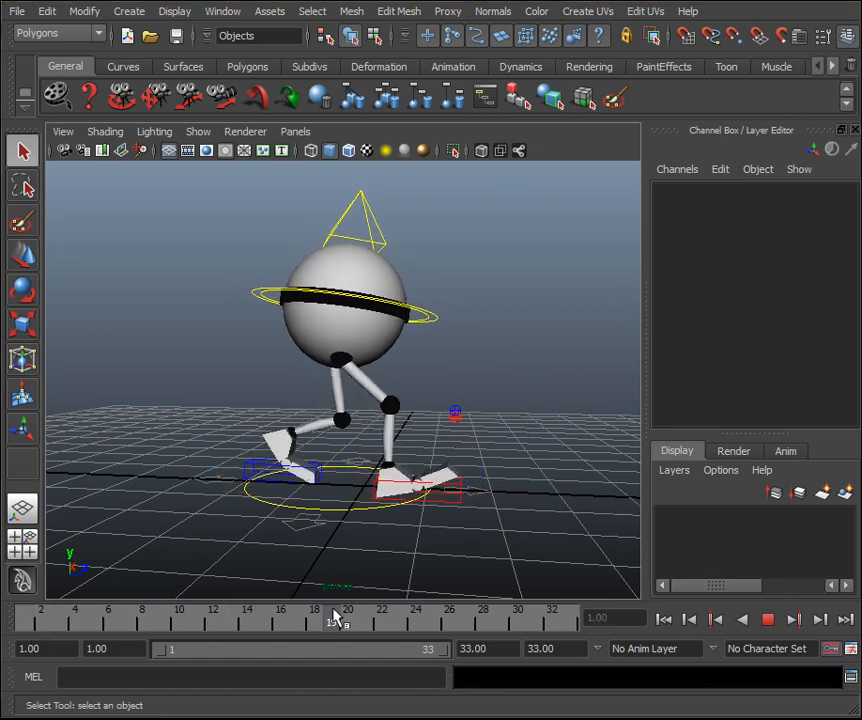
click(362, 619)
alt+drag(405, 535, 427, 527)
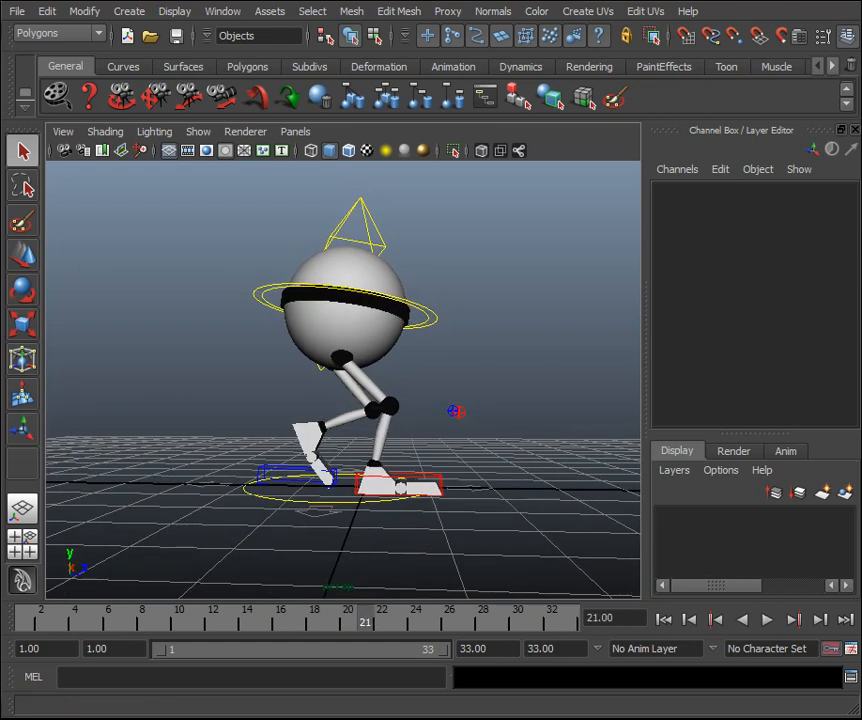
click(23, 621)
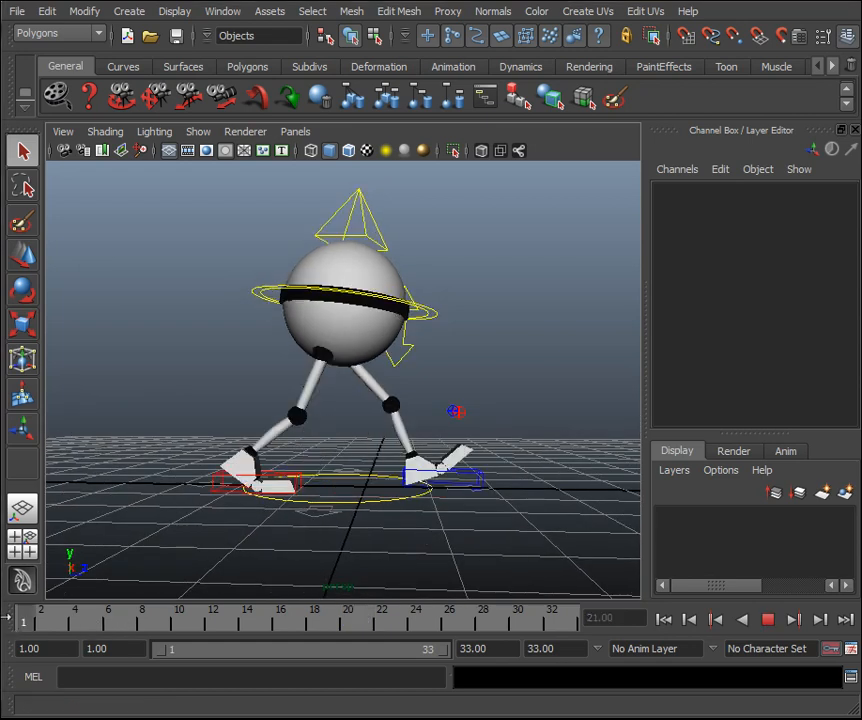
click(467, 478)
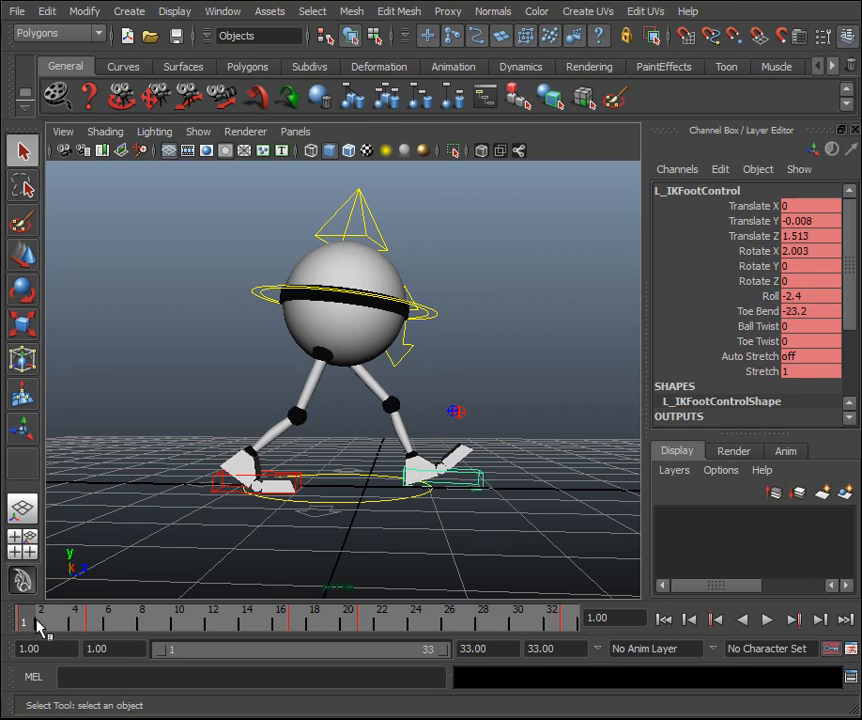
key(alt+v)
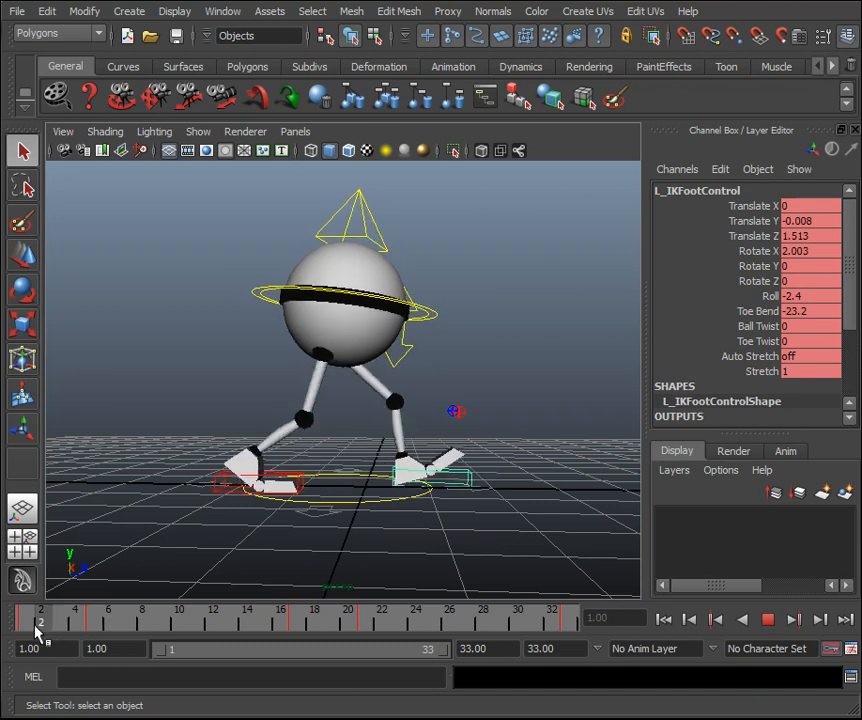
key(alt+v)
Move the left foot control's frame 5 key to frame 3 and the right foot control's frame 21 key to frame 19, and review the motion.
shift+click(98, 622)
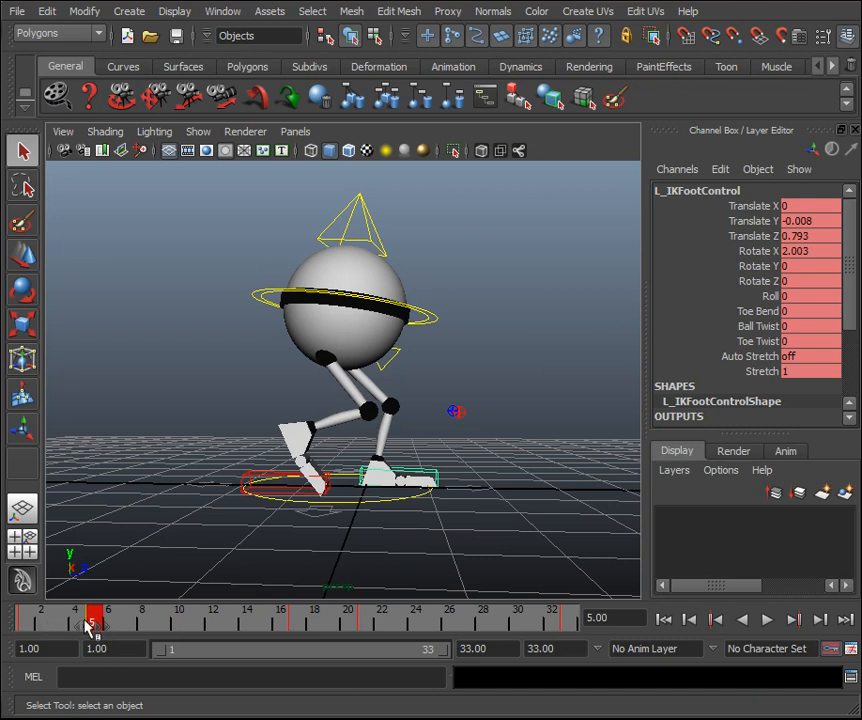
drag(98, 622, 364, 660)
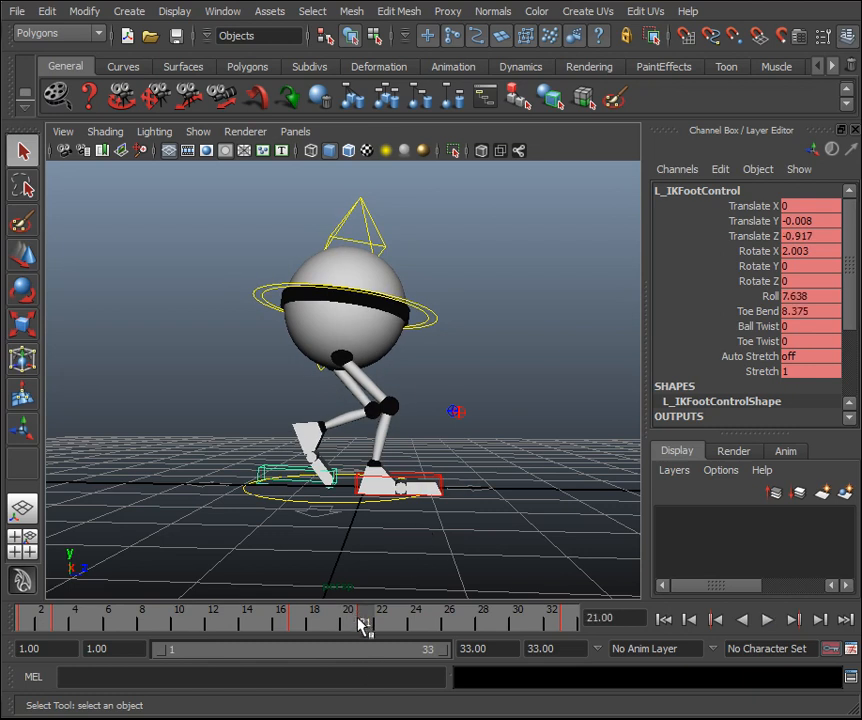
click(436, 485)
drag(361, 617, 577, 650)
key(s)
click(516, 553)
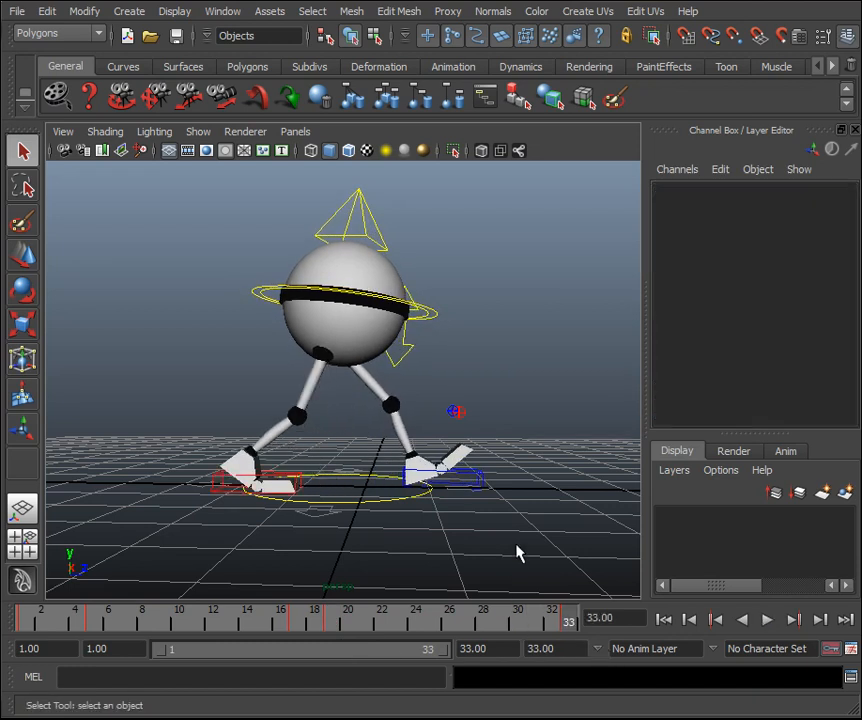
key(alt+v)
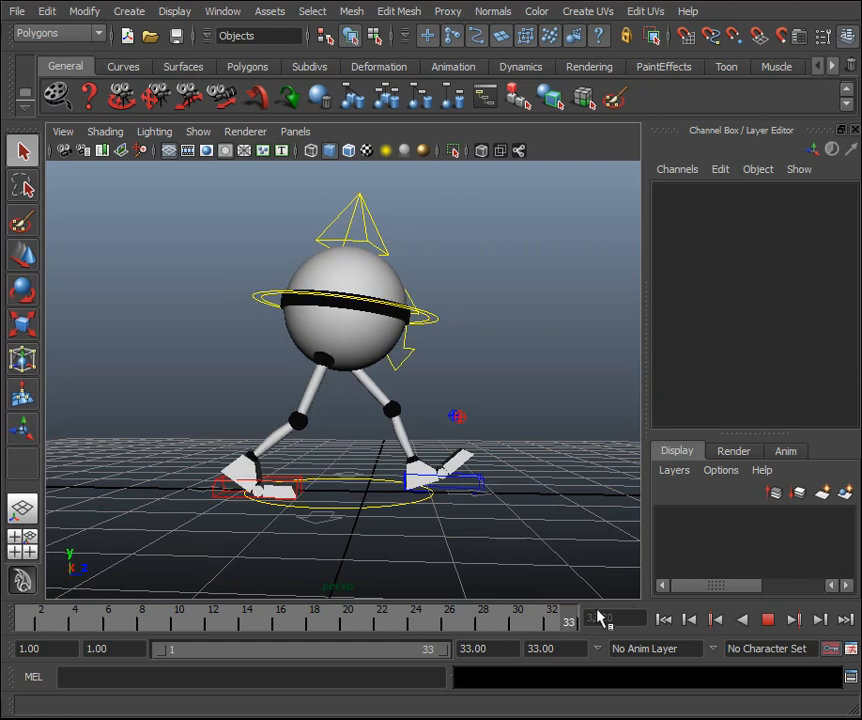
drag(195, 644, 4, 656)
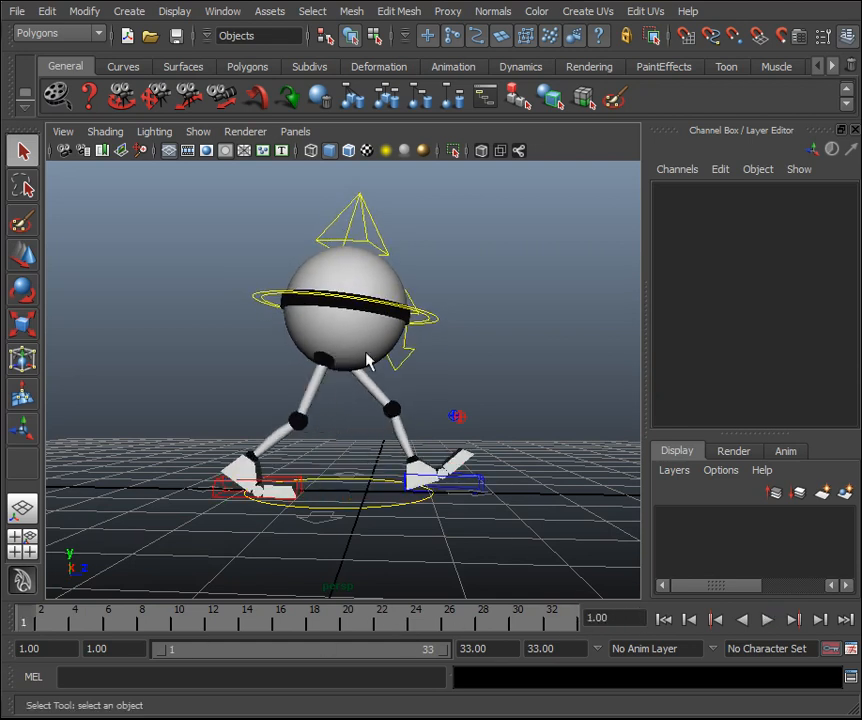
Try lowering the ball control to Translate Y -0.141 on frame 5, key it and carry the pose to frame 21.
click(436, 322)
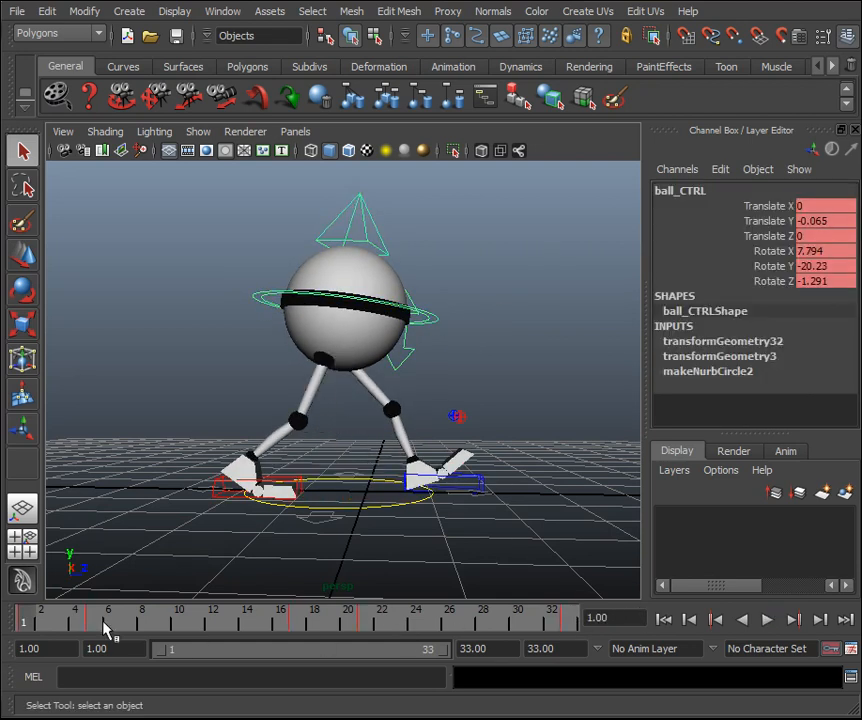
drag(86, 626, 94, 627)
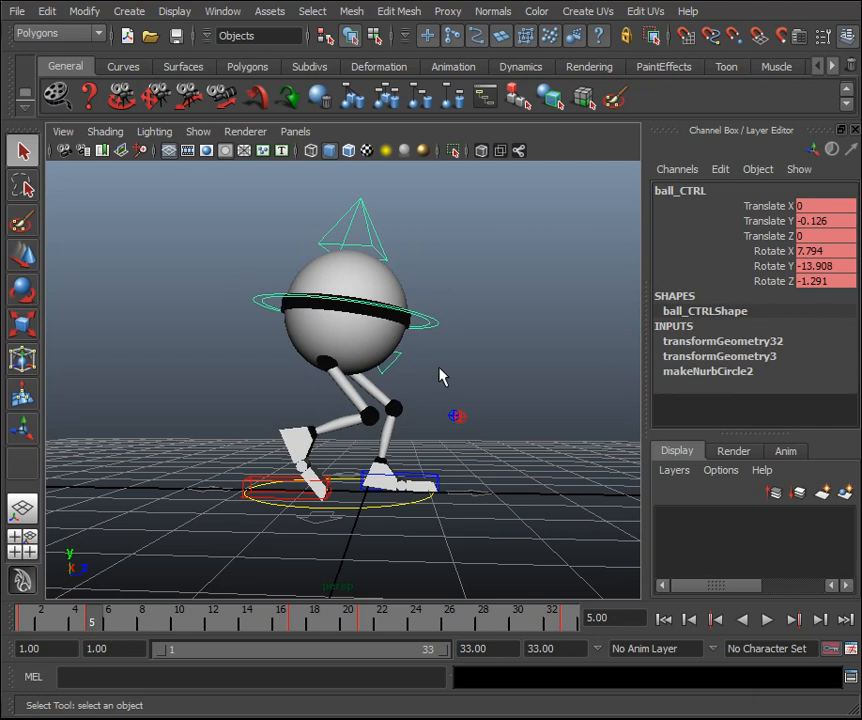
key(w)
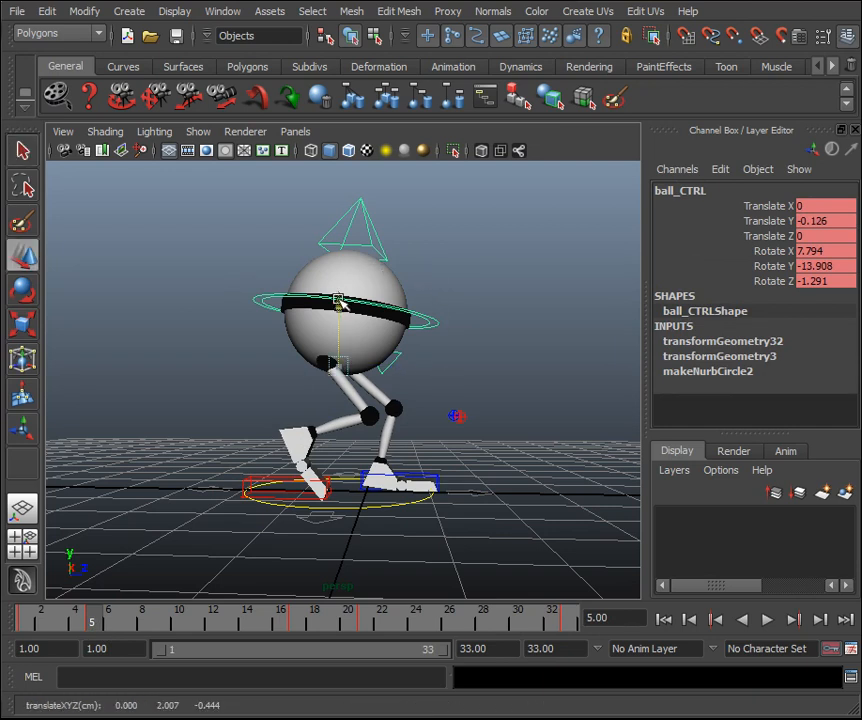
drag(338, 301, 338, 303)
key(s)
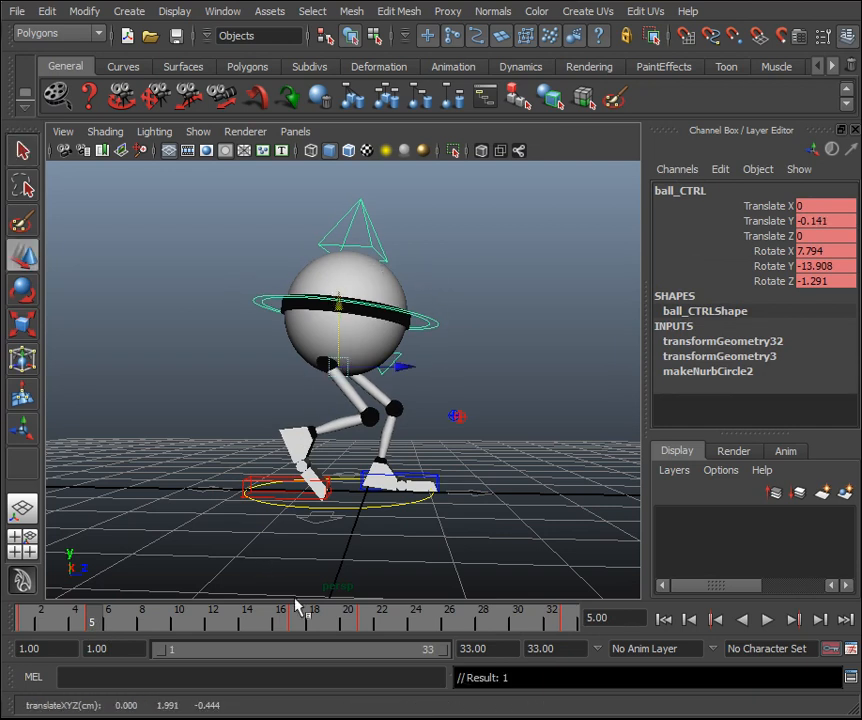
click(366, 621)
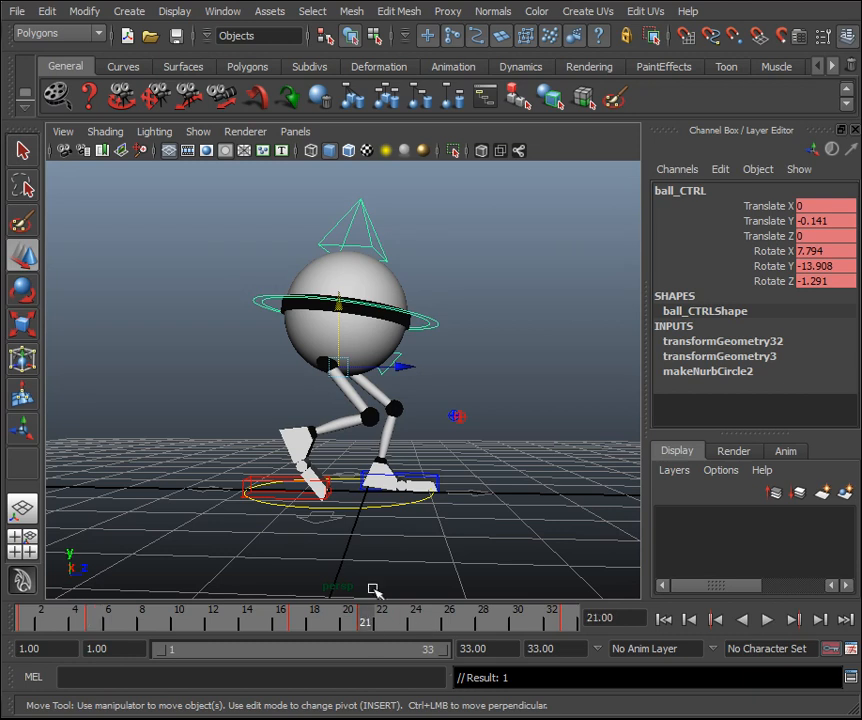
Try raising the ball control to Translate Y -0.111 on frame 5, key it and copy the pose to frame 21.
mouse_move(300, 629)
mouse_down()
mouse_move(6, 624)
mouse_move(208, 630)
mouse_move(556, 620)
mouse_move(83, 654)
mouse_move(94, 640)
mouse_up()
drag(341, 305, 341, 301)
key(s)
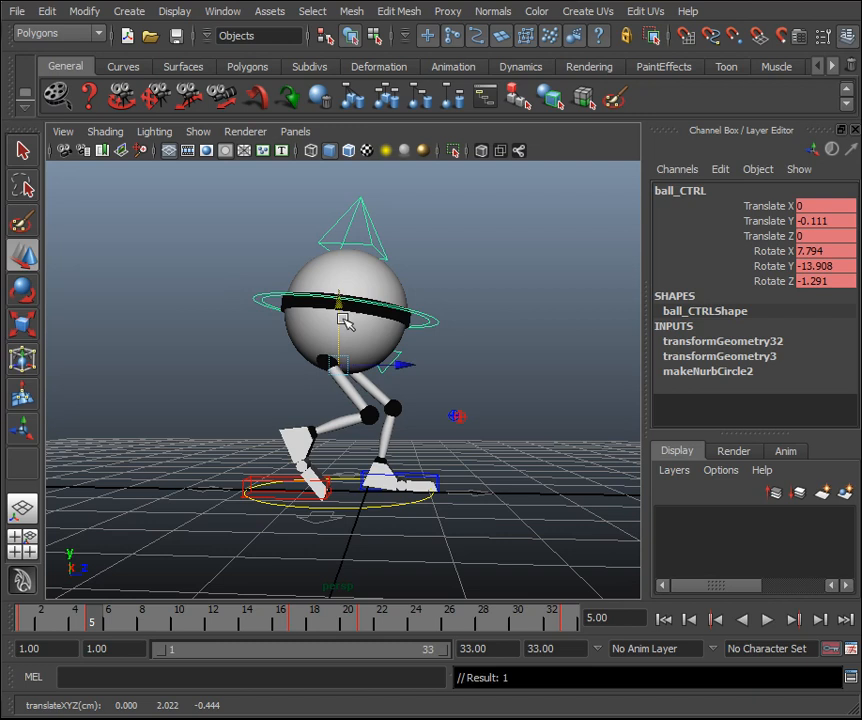
click(378, 620)
key(s)
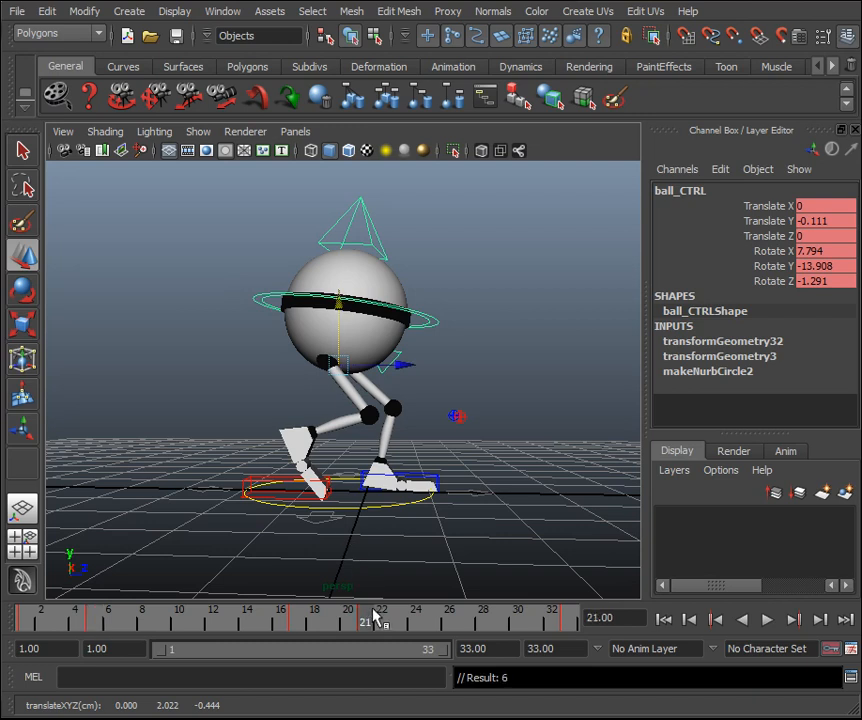
Play the walk cycle with nothing selected and compare the poses on frames 13, 29, 9 and 25.
click(545, 472)
alt+drag(537, 464, 662, 424)
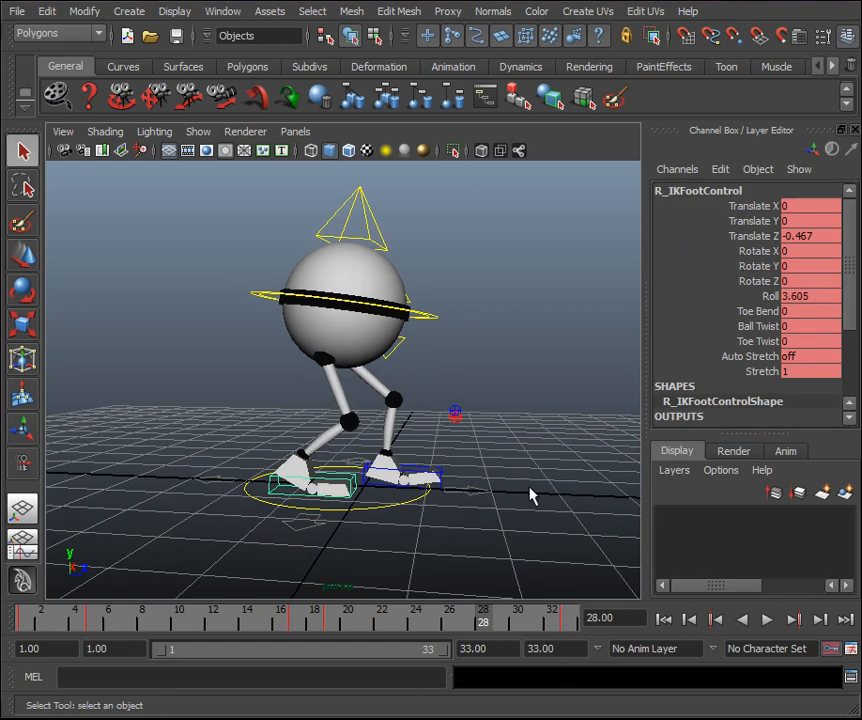
click(531, 494)
key(alt+v)
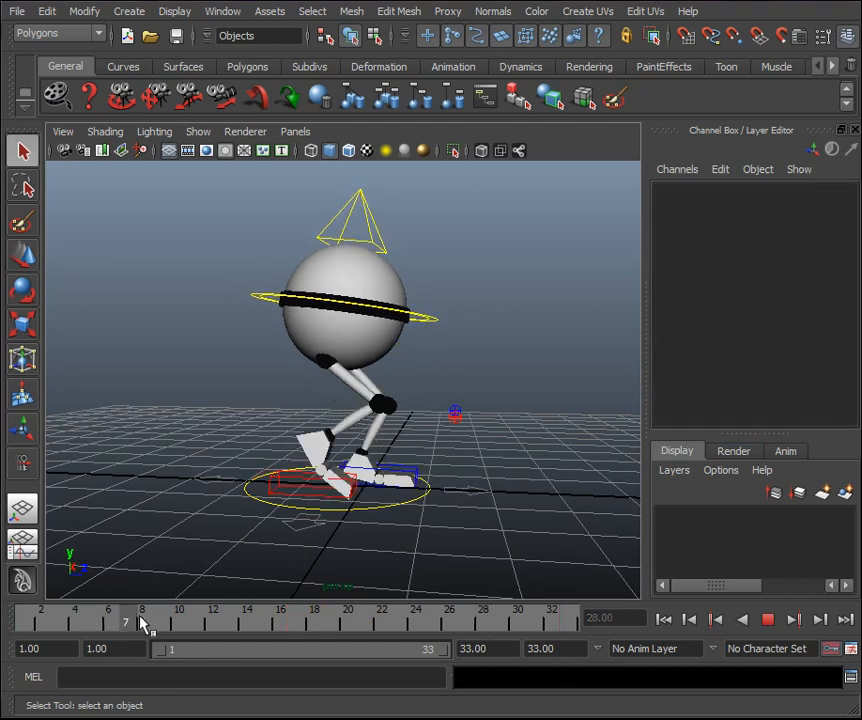
click(230, 622)
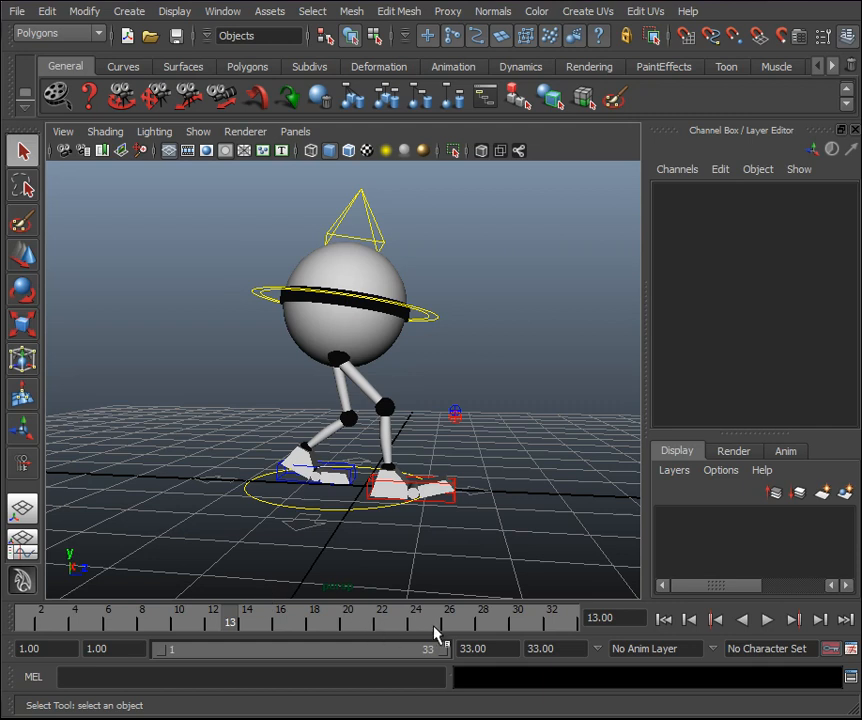
click(502, 623)
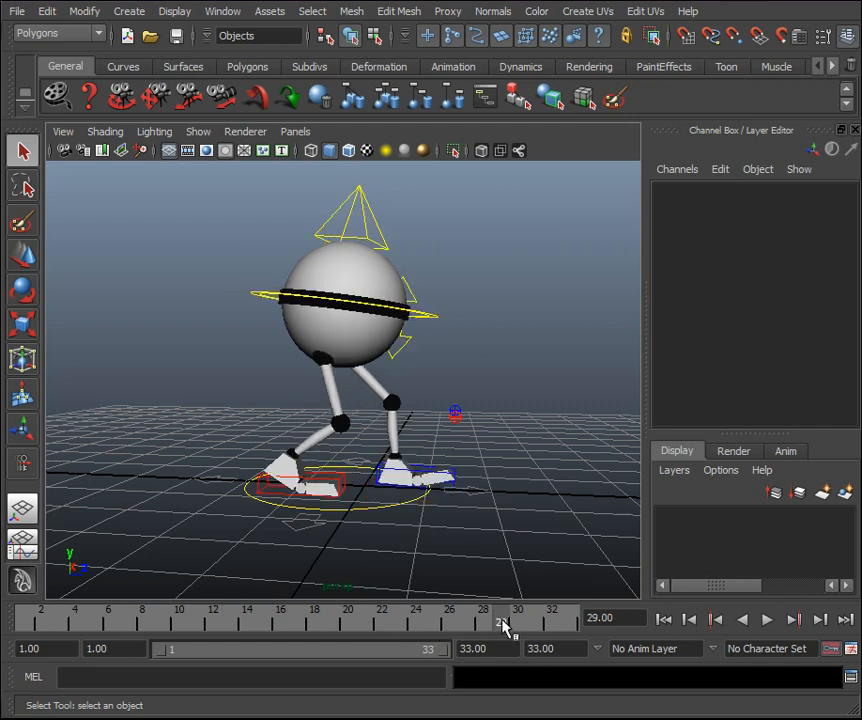
click(232, 623)
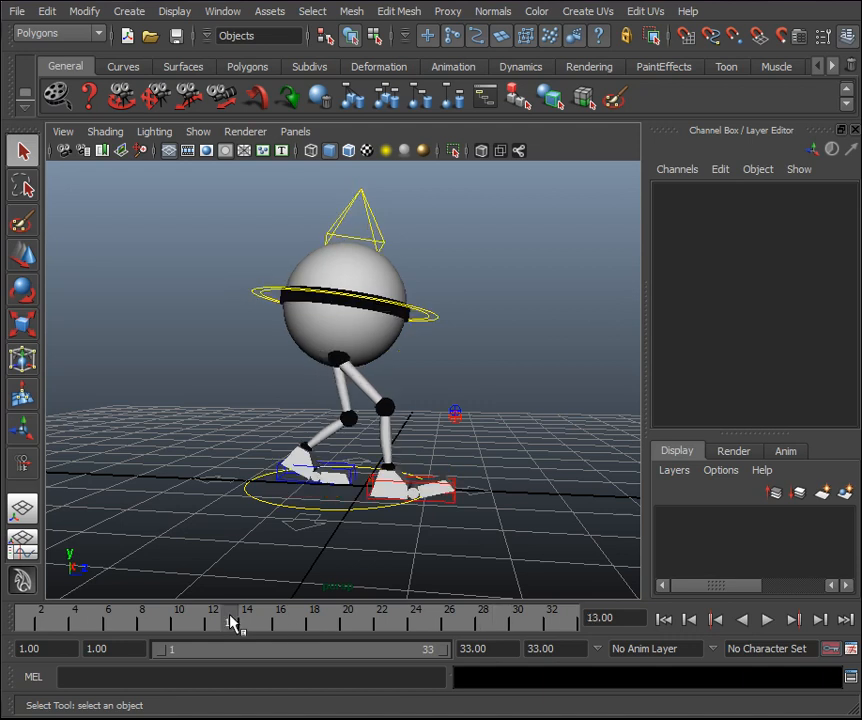
click(163, 623)
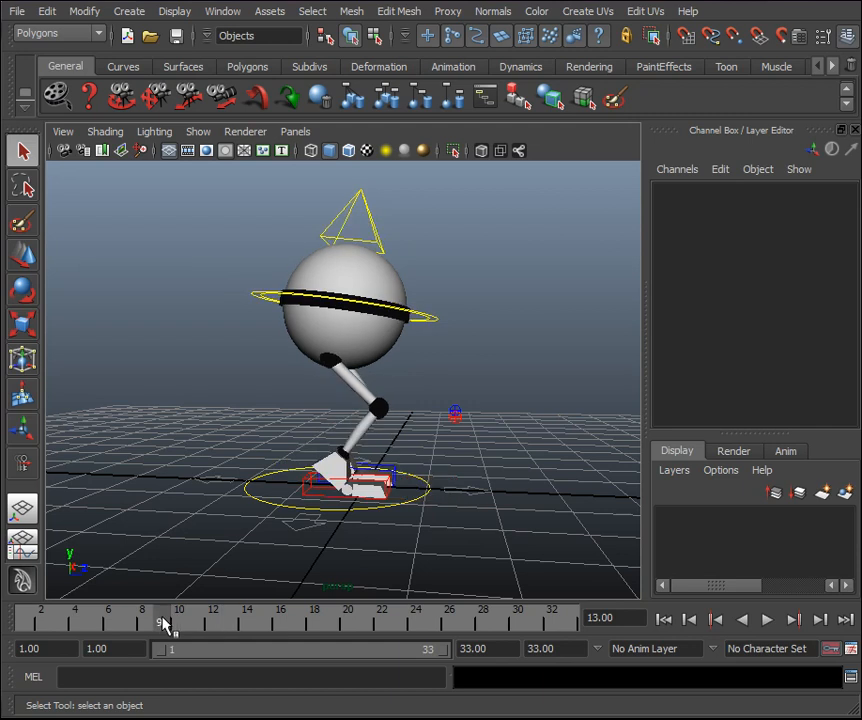
click(427, 624)
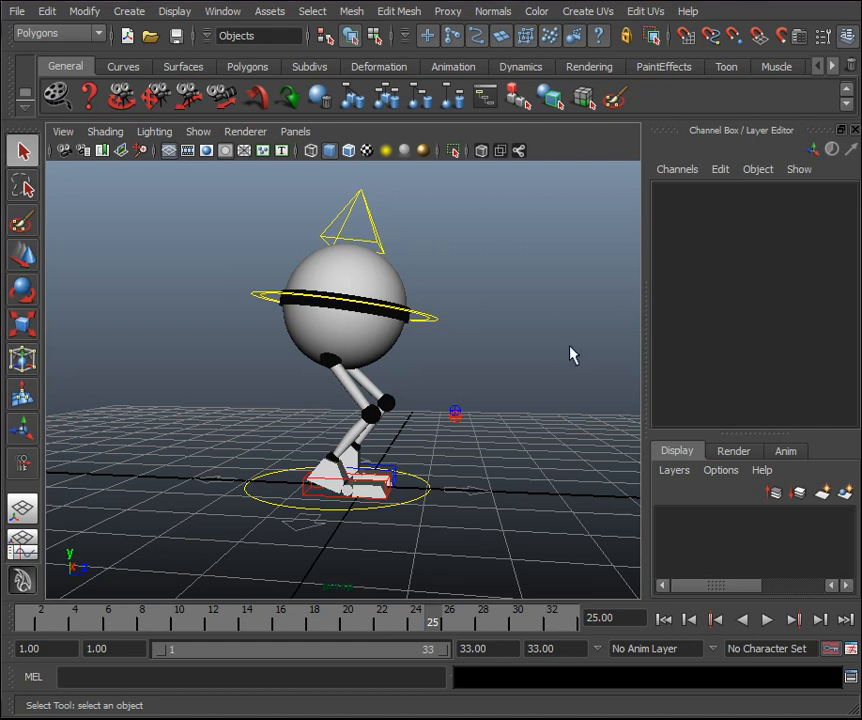
Switch to the combined perspective and Graph Editor layout, enlarge the viewport pane and frame the whole character in it.
click(29, 545)
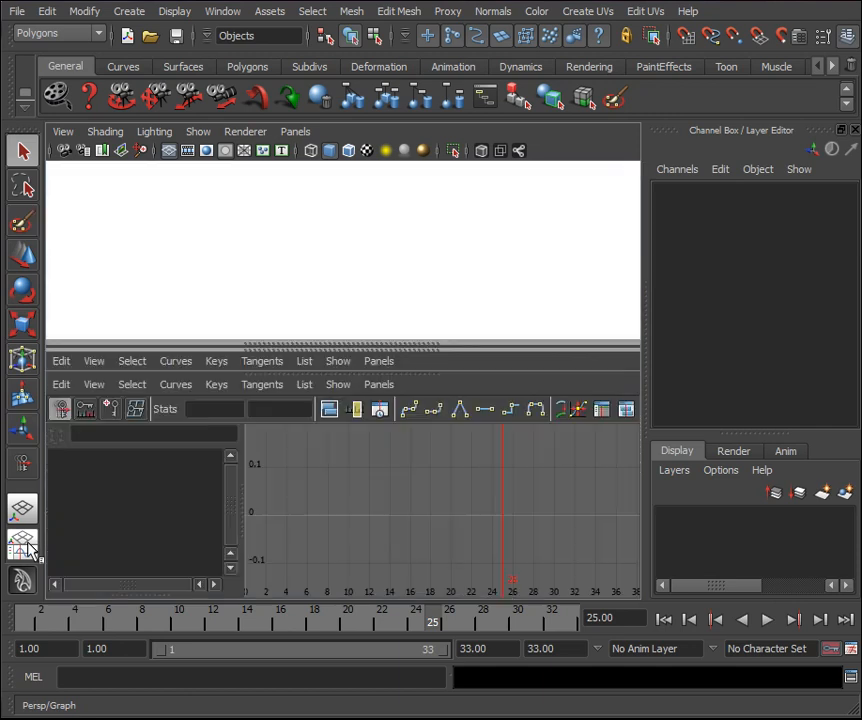
drag(447, 392, 441, 448)
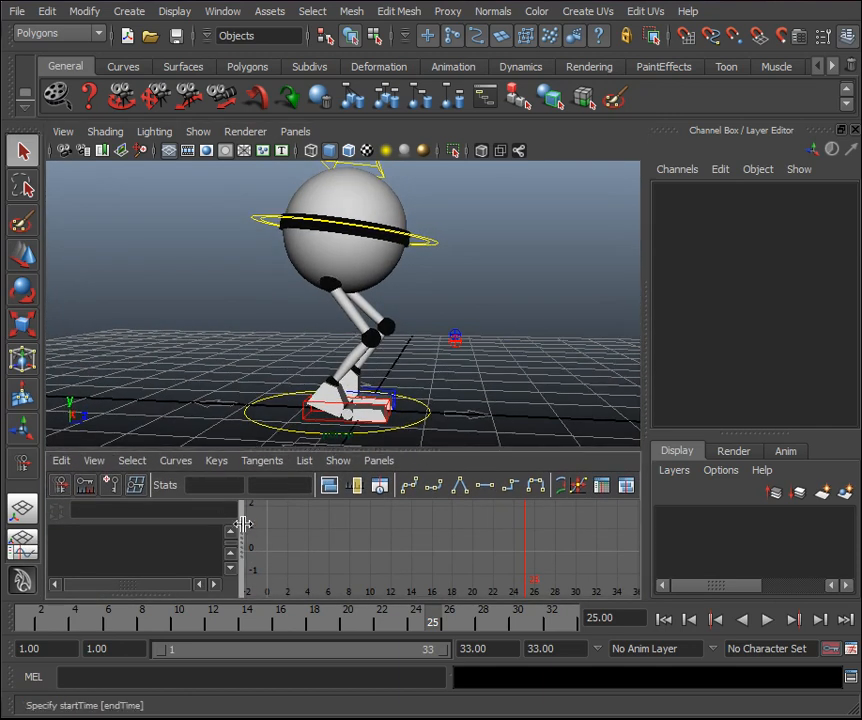
drag(378, 450, 379, 439)
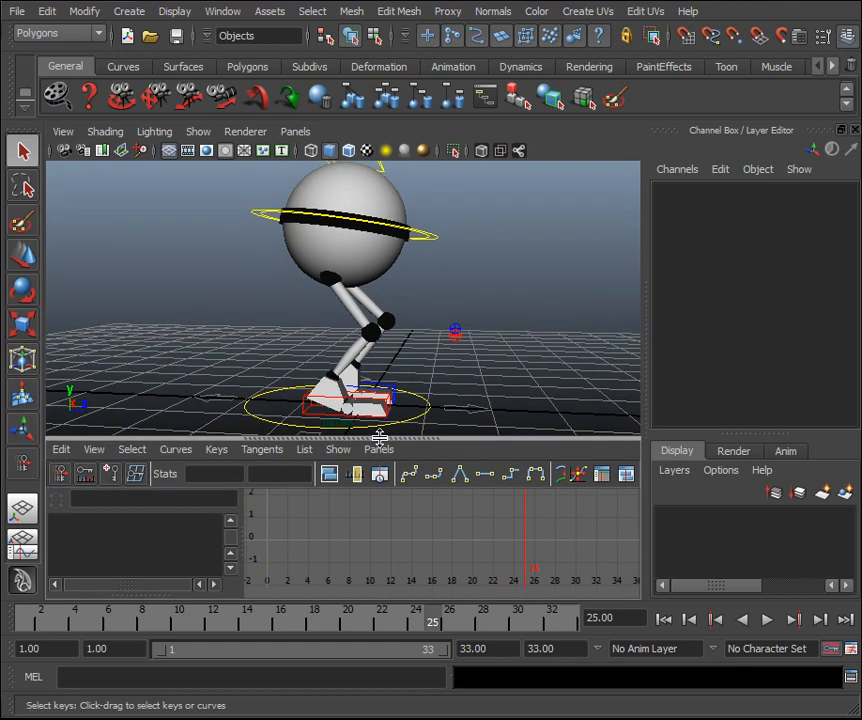
scroll(471, 317, down, 4)
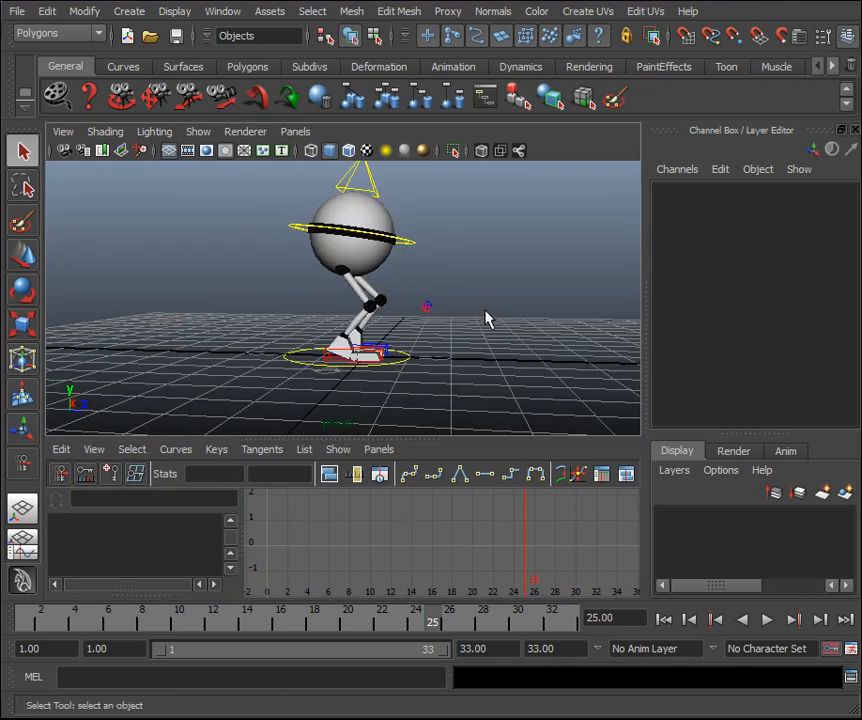
alt+middle_drag(490, 283, 492, 317)
alt+right_drag(523, 275, 458, 411)
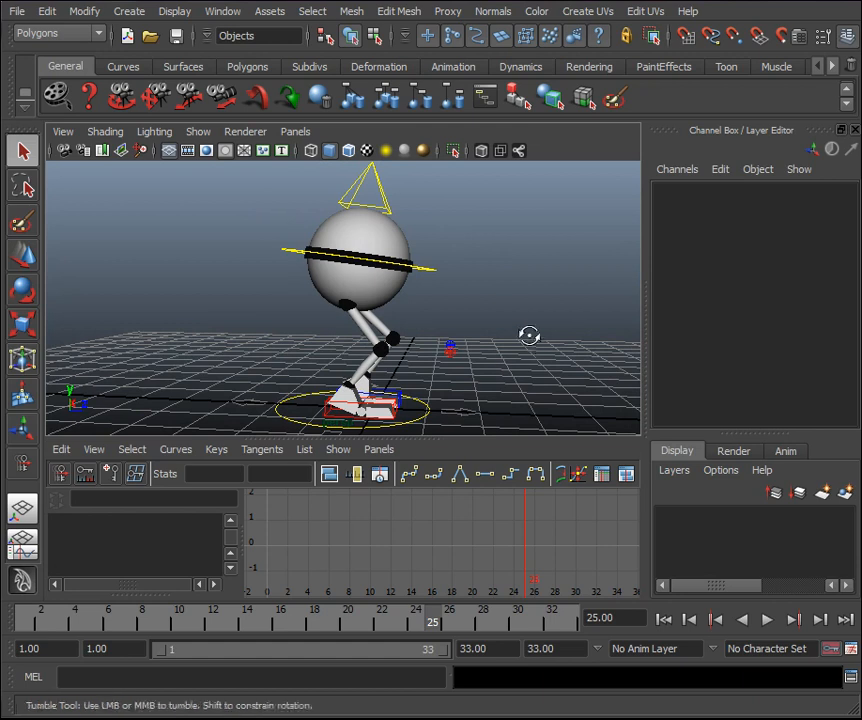
alt+drag(529, 335, 504, 342)
alt+right_drag(504, 342, 521, 314)
alt+drag(529, 314, 531, 317)
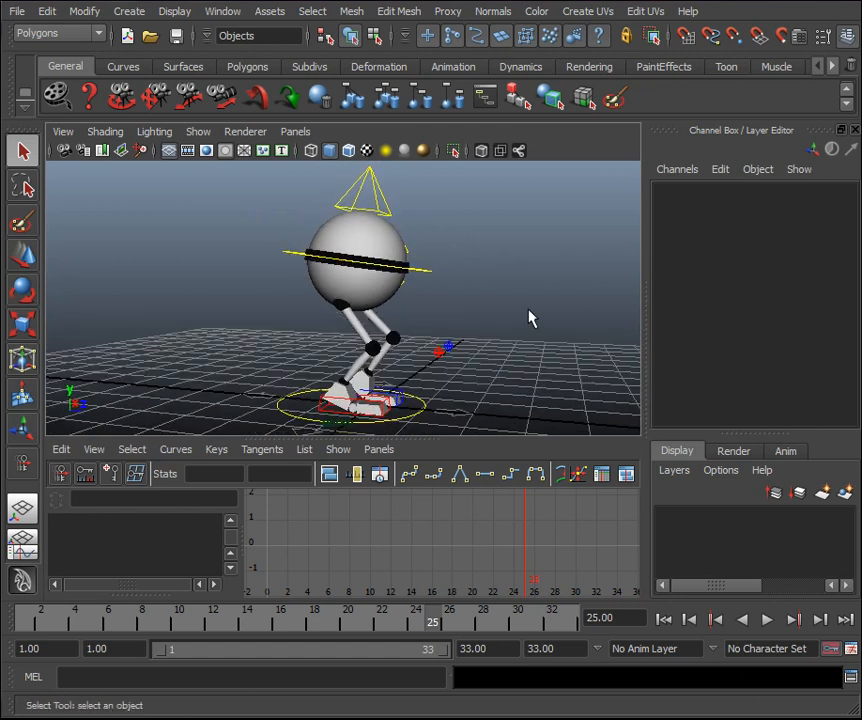
alt+middle_drag(531, 317, 523, 302)
alt+right_drag(516, 314, 517, 308)
alt+drag(517, 308, 516, 318)
Raise the ball control to Translate Y 0.014 on frame 13, key it and frame its Translate Y curve in the Graph Editor.
drag(176, 631, 231, 624)
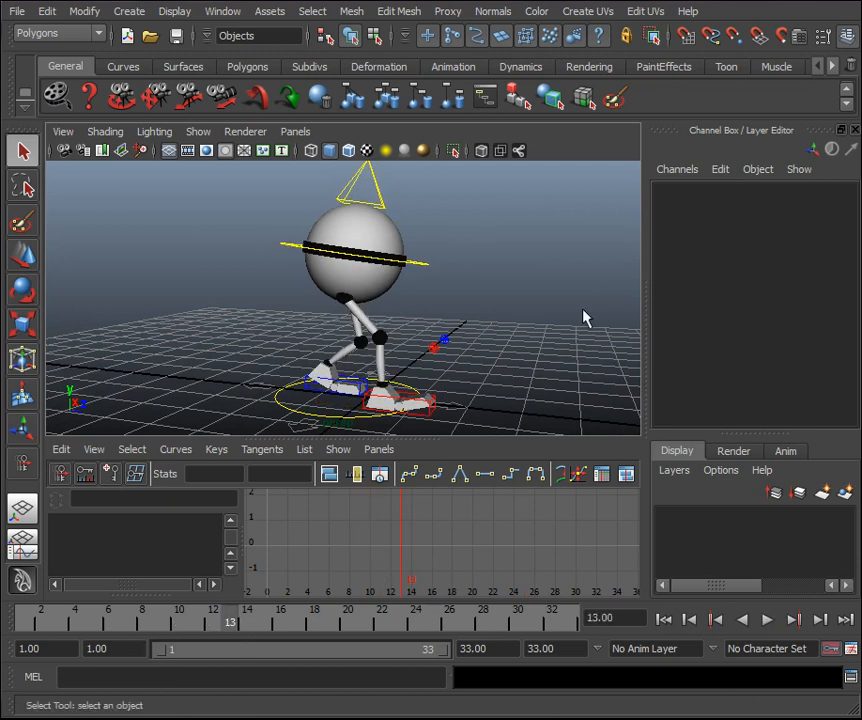
alt+drag(447, 295, 497, 298)
click(433, 266)
key(w)
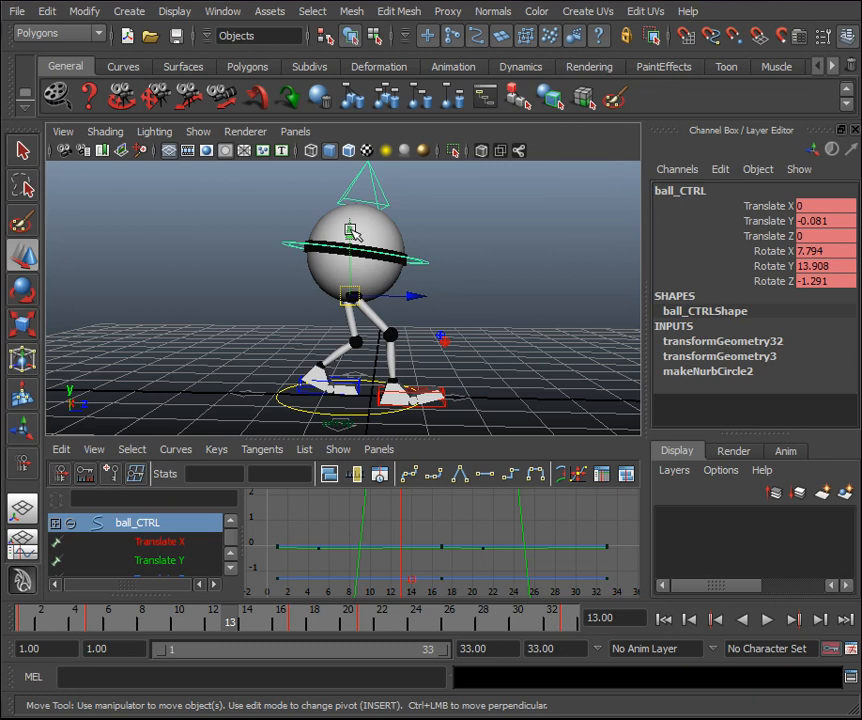
mouse_move(352, 232)
mouse_down()
mouse_move(351, 217)
mouse_move(357, 228)
mouse_up()
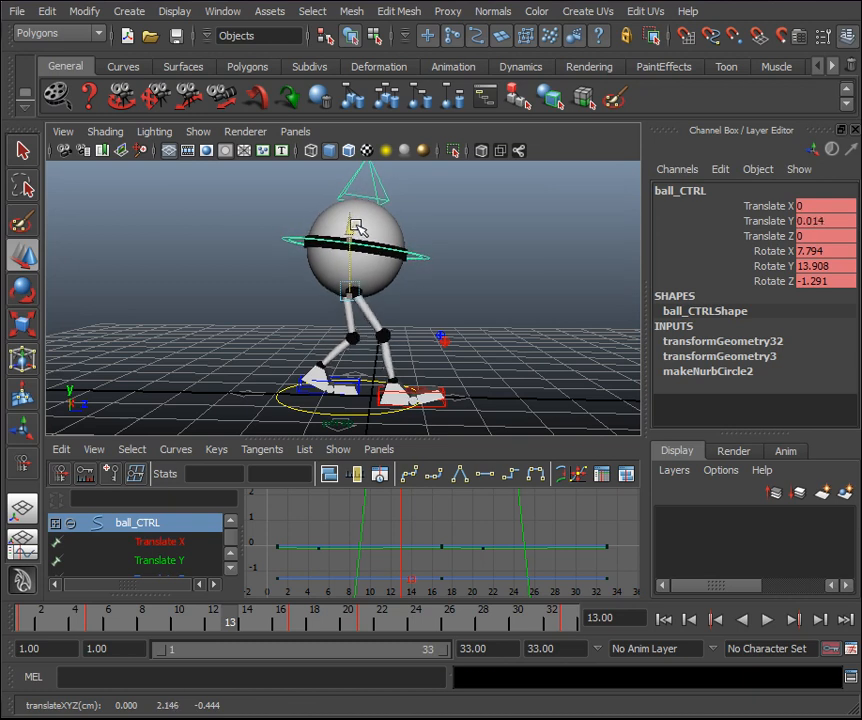
key(s)
click(178, 560)
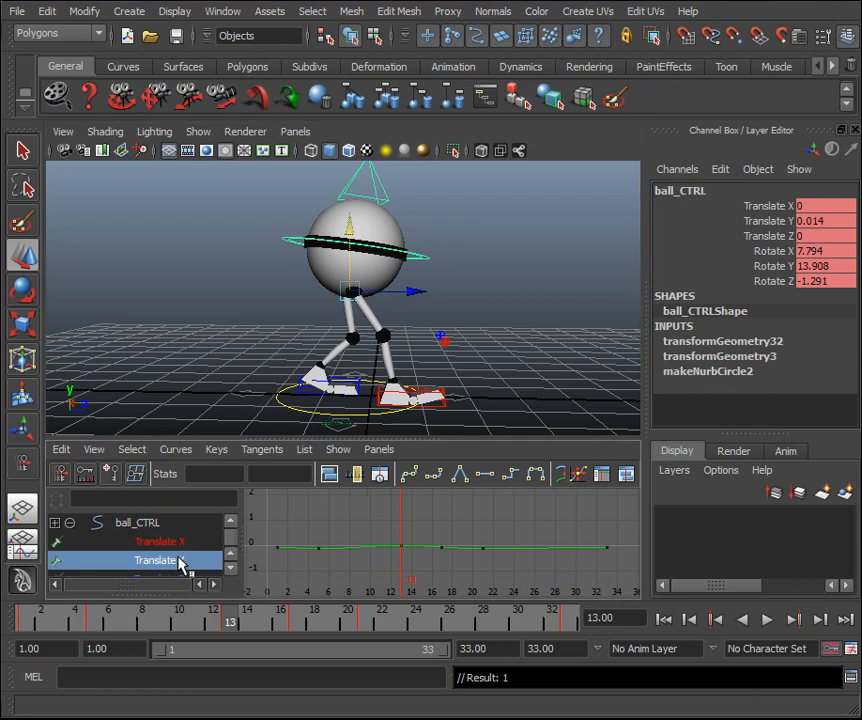
key(f)
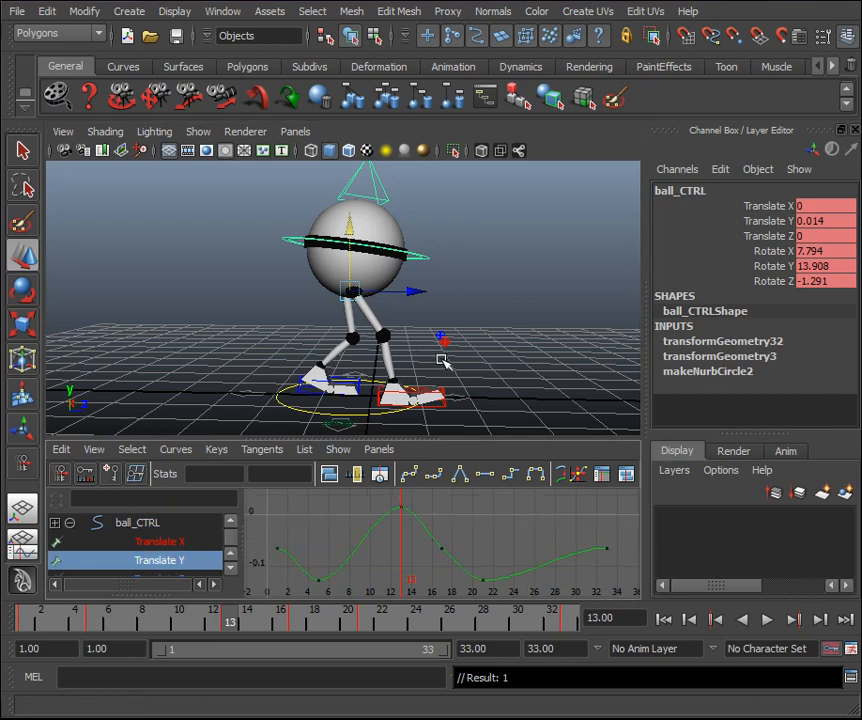
Reduce the left foot control's Roll on frame 13, trying 0 and settling on 1.6.
click(376, 404)
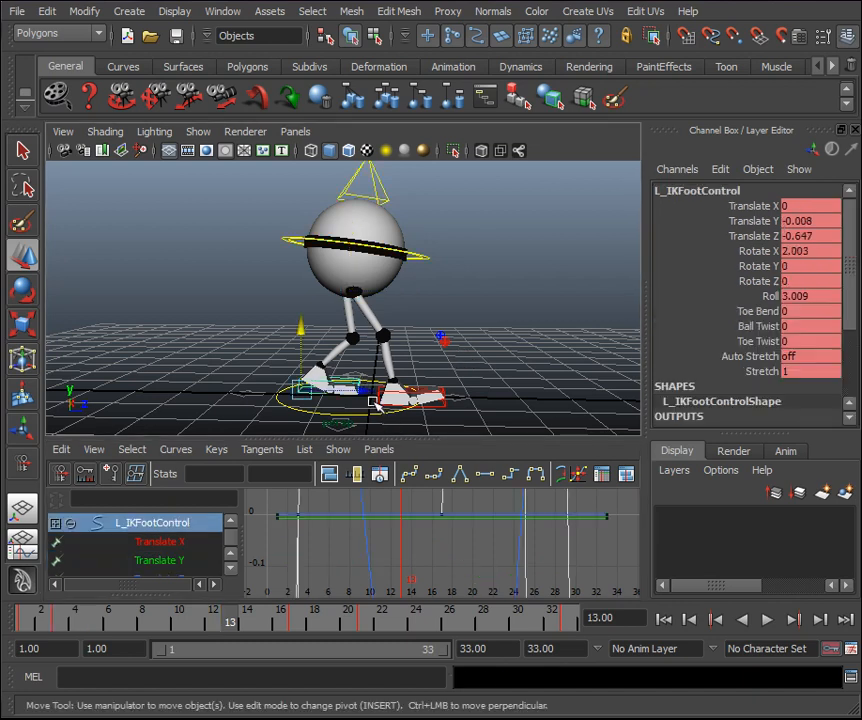
alt+drag(462, 358, 486, 363)
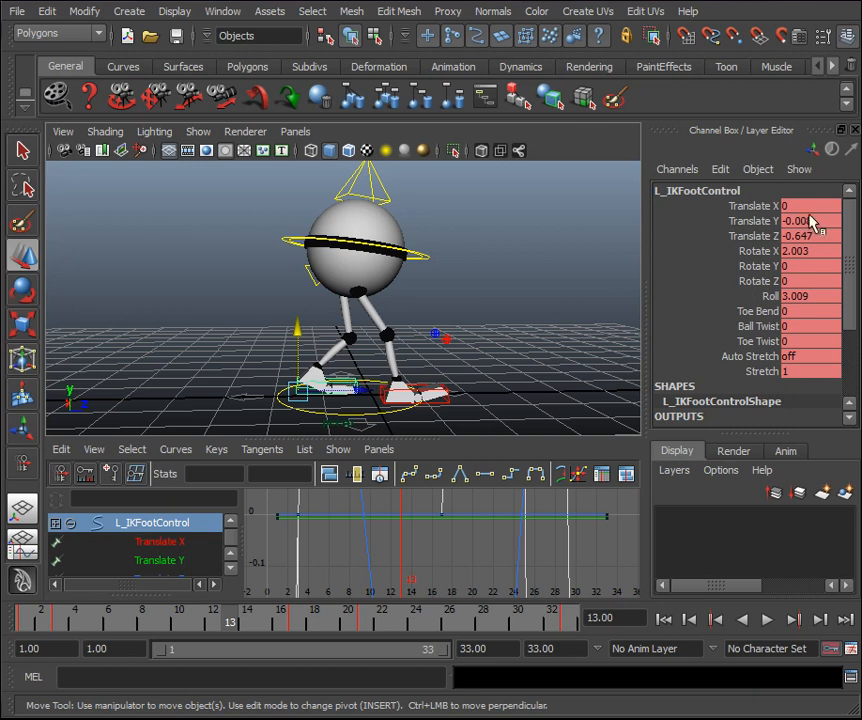
double_click(810, 296)
text(0-)
key(Return)
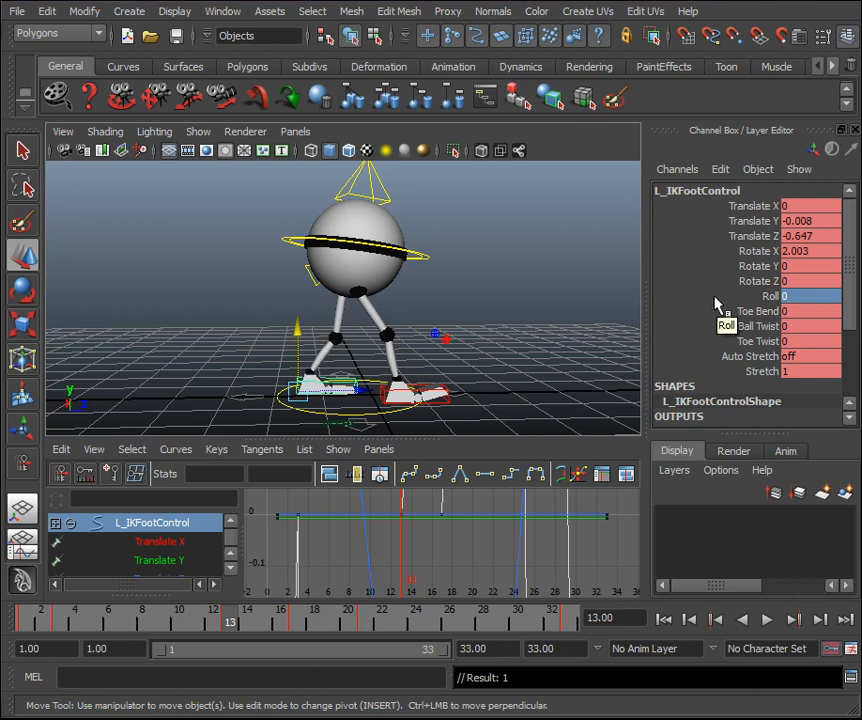
alt+drag(521, 300, 514, 297)
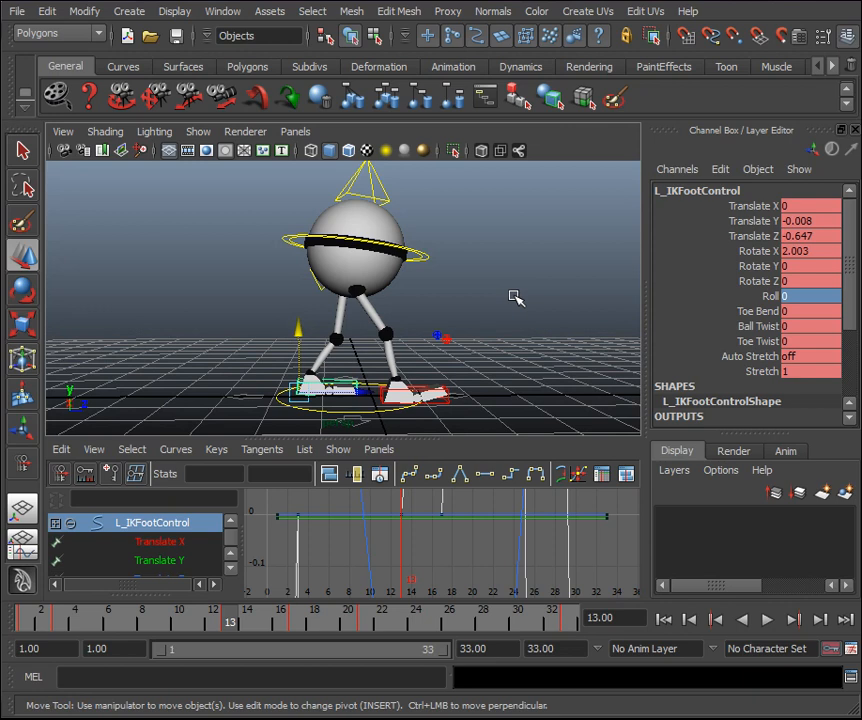
alt+drag(518, 300, 521, 302)
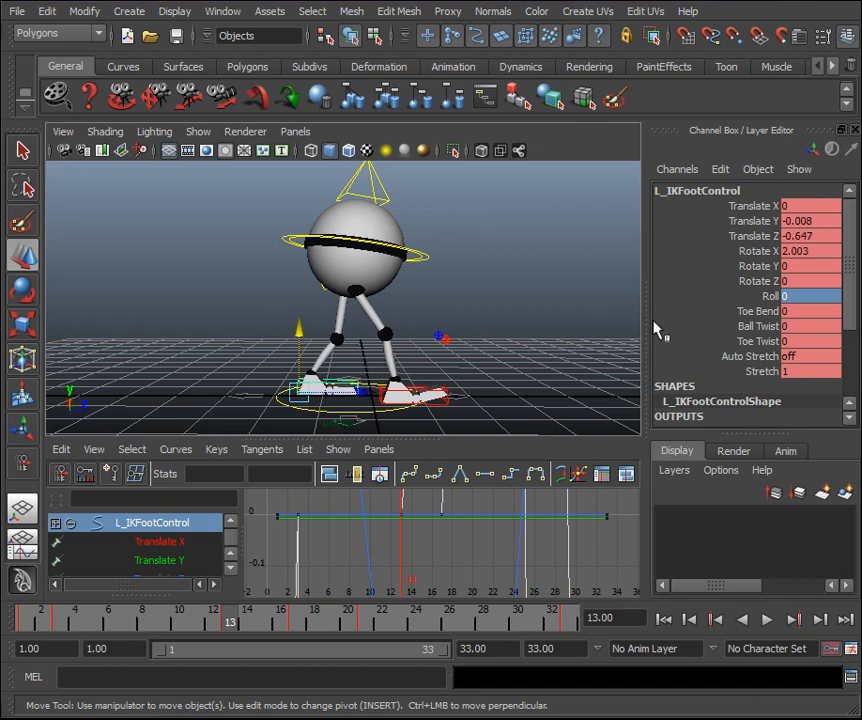
click(770, 297)
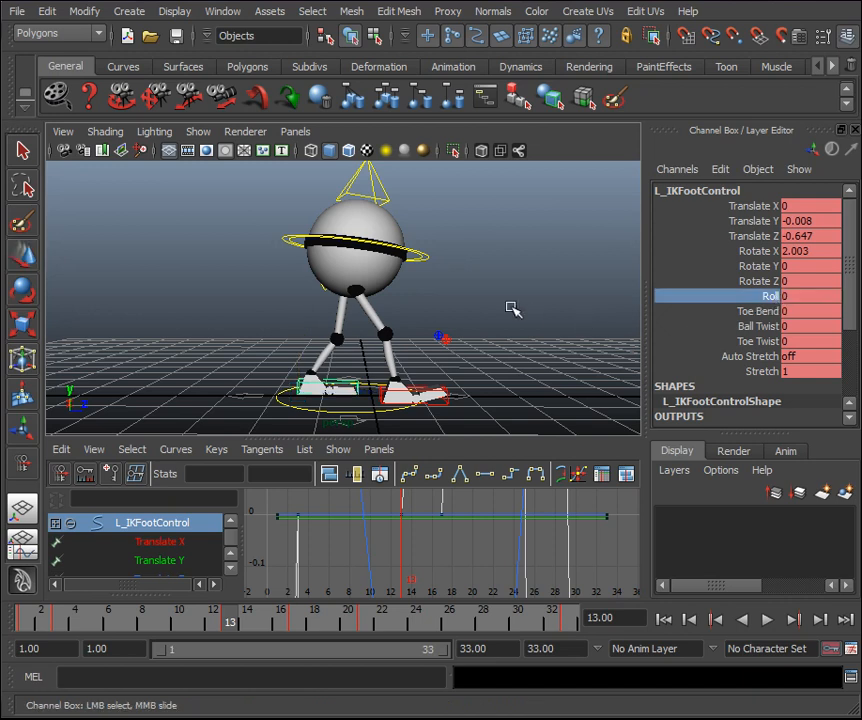
middle_drag(510, 307, 525, 309)
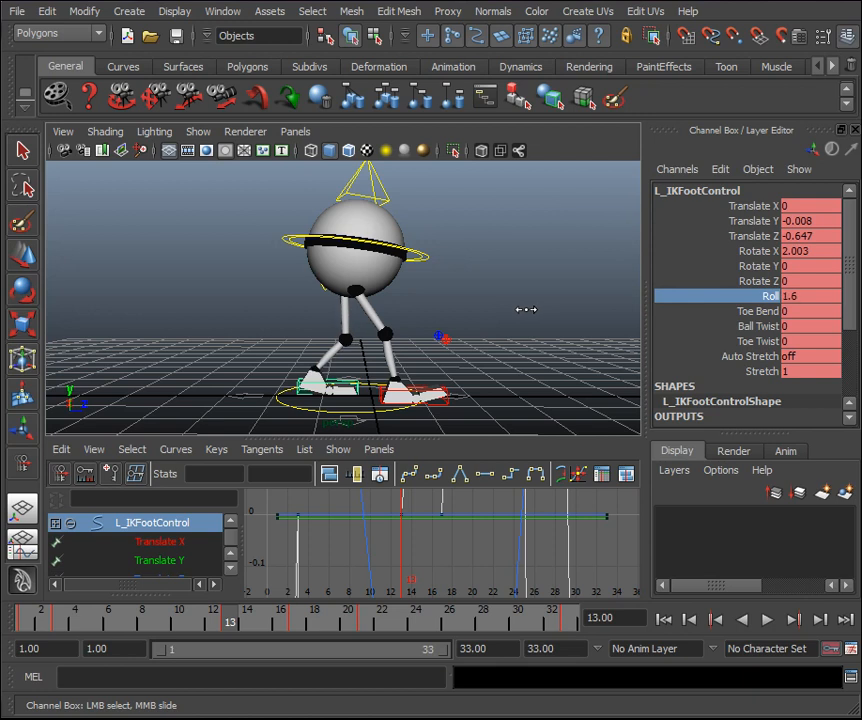
Try a slight height adjustment of the ball control on frame 13.
click(406, 258)
key(w)
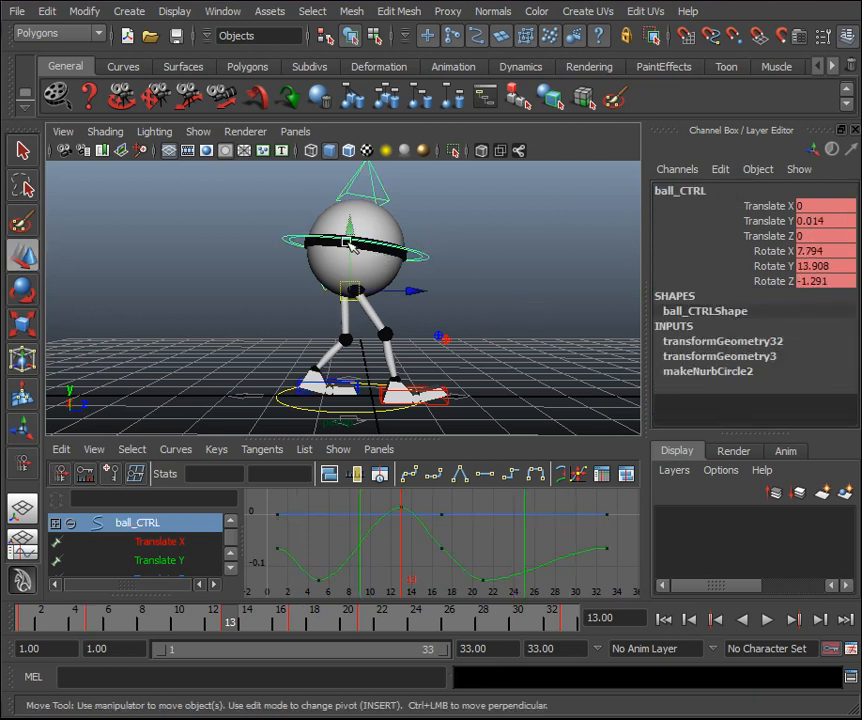
click(350, 230)
drag(350, 230, 352, 233)
Set the left foot control's Roll to 0 on frame 9 and play the walk cycle to check the change.
click(345, 384)
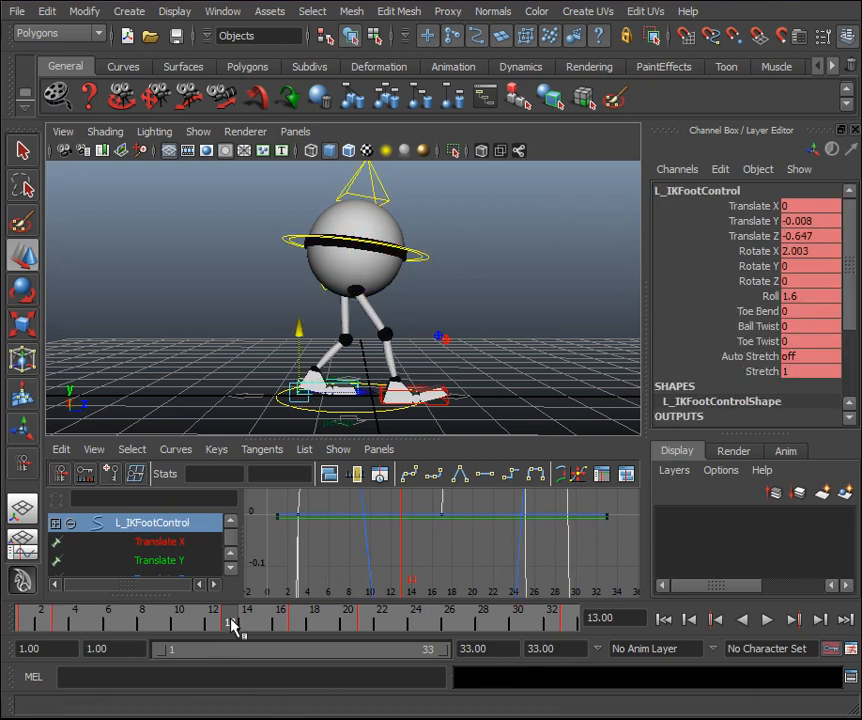
drag(231, 625, 159, 626)
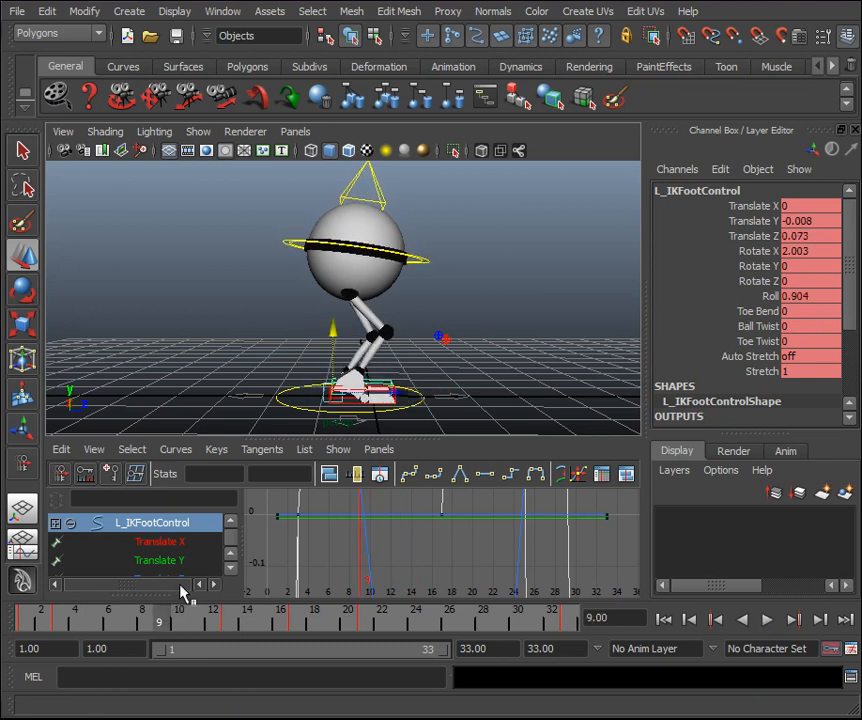
alt+drag(395, 370, 548, 331)
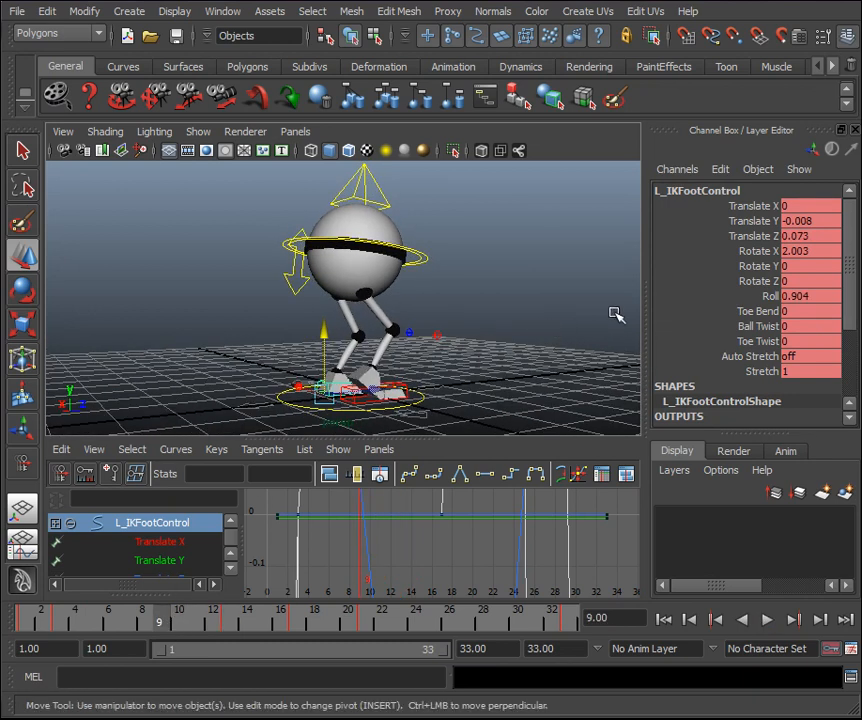
double_click(810, 298)
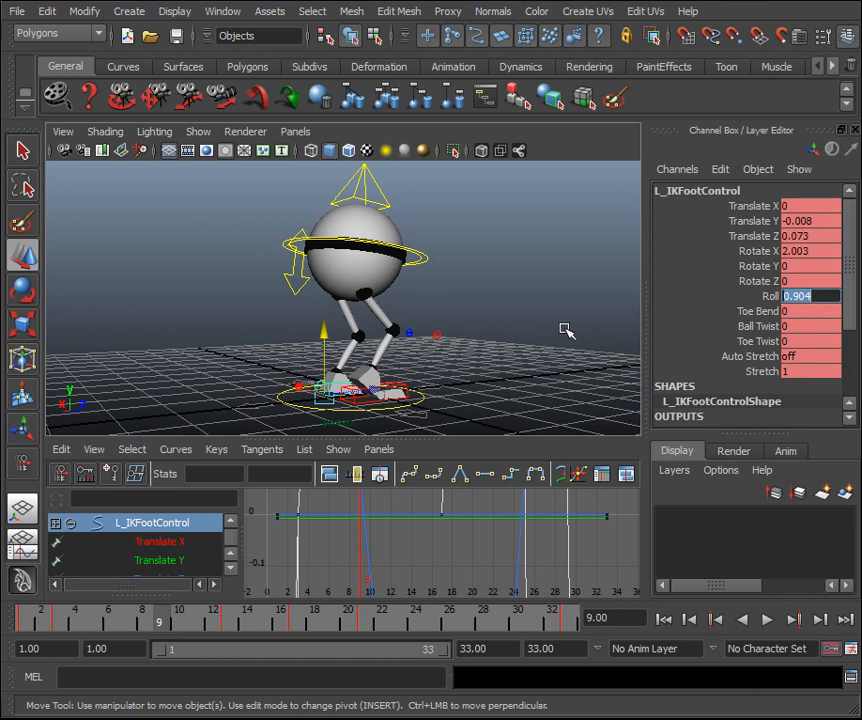
text(0)
key(Return)
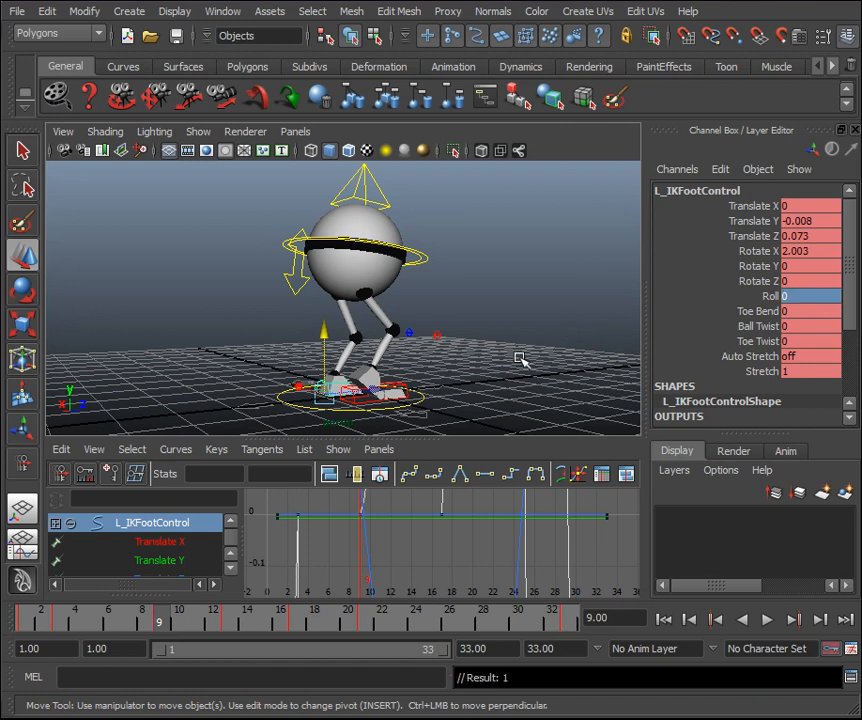
key(f)
scroll(514, 360, down, 8)
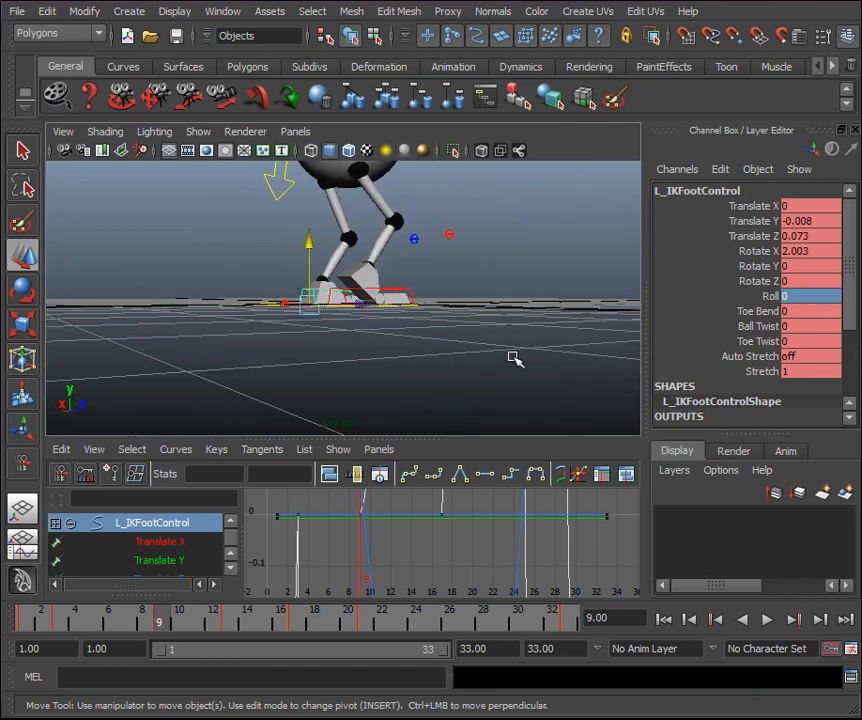
alt+middle_drag(478, 272, 483, 301)
alt+drag(483, 301, 483, 352)
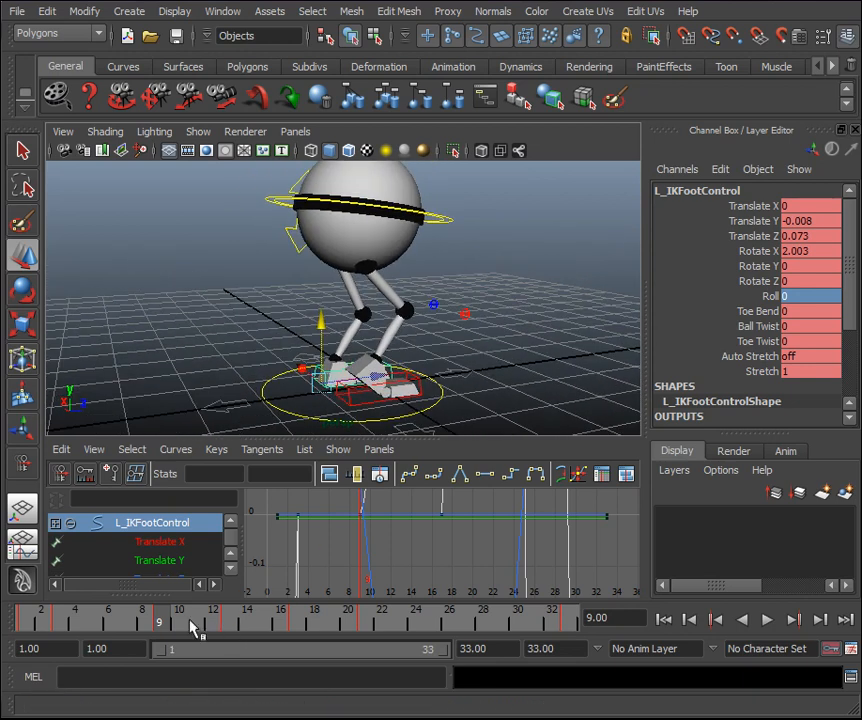
key(alt+v)
Go to frame 29 and display only the ball control's Translate Y curve, framed in the Graph Editor.
mouse_move(95, 622)
mouse_down()
mouse_move(8, 621)
mouse_move(173, 618)
mouse_move(331, 629)
mouse_move(158, 633)
mouse_move(215, 638)
mouse_move(500, 626)
mouse_up()
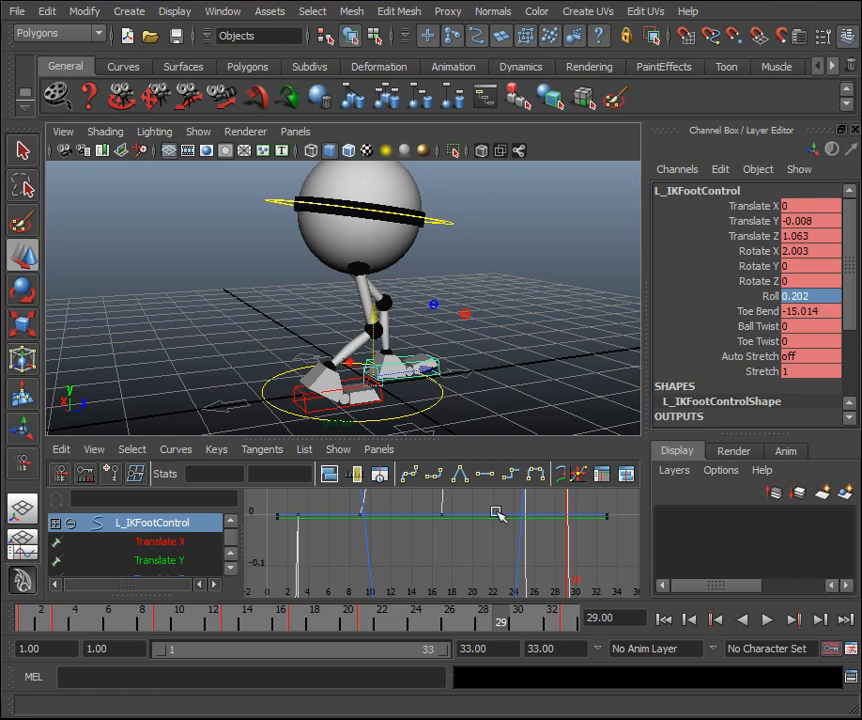
alt+drag(508, 369, 466, 358)
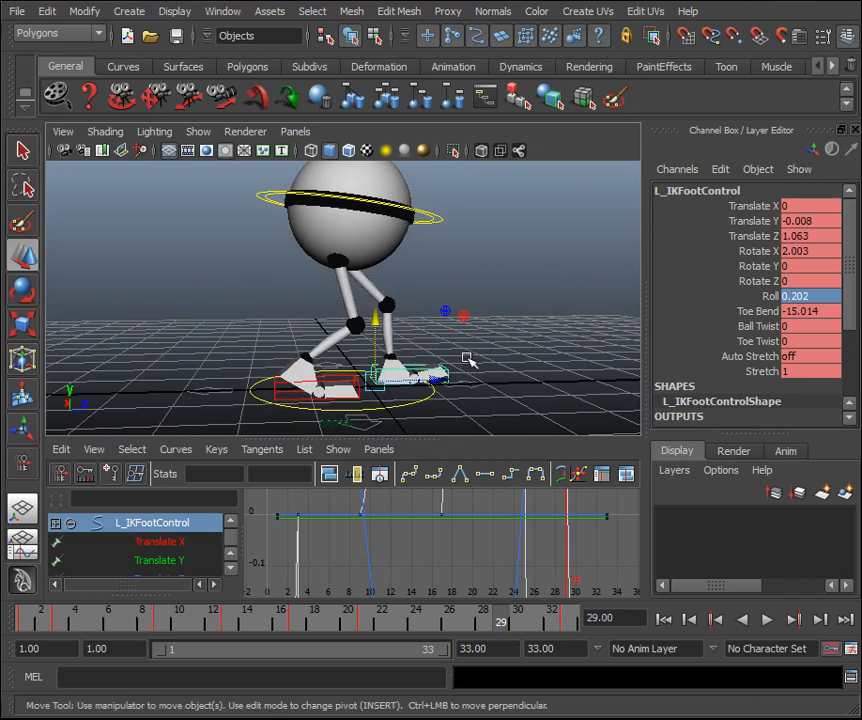
click(198, 561)
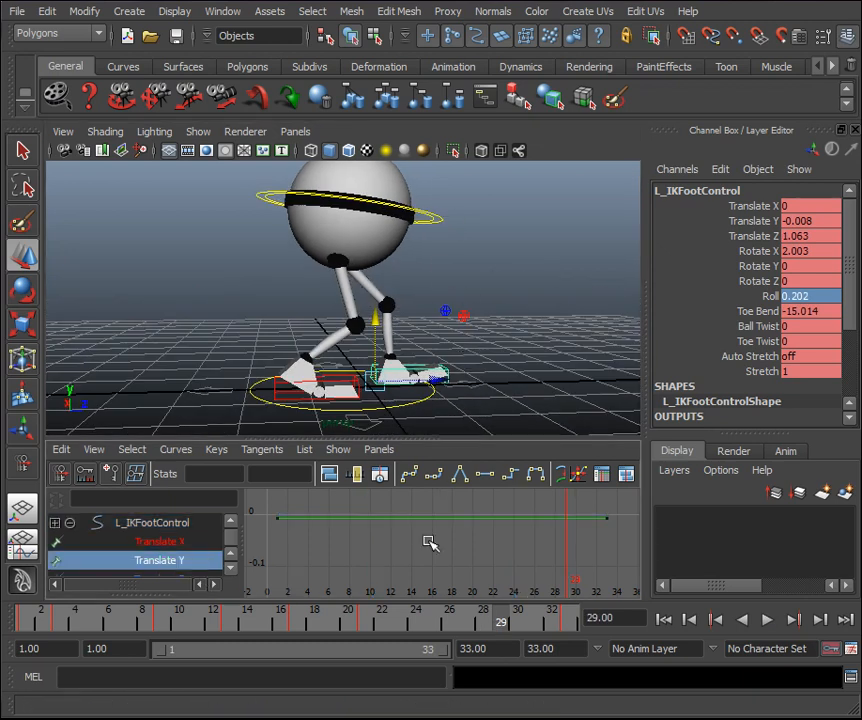
click(446, 222)
key(a)
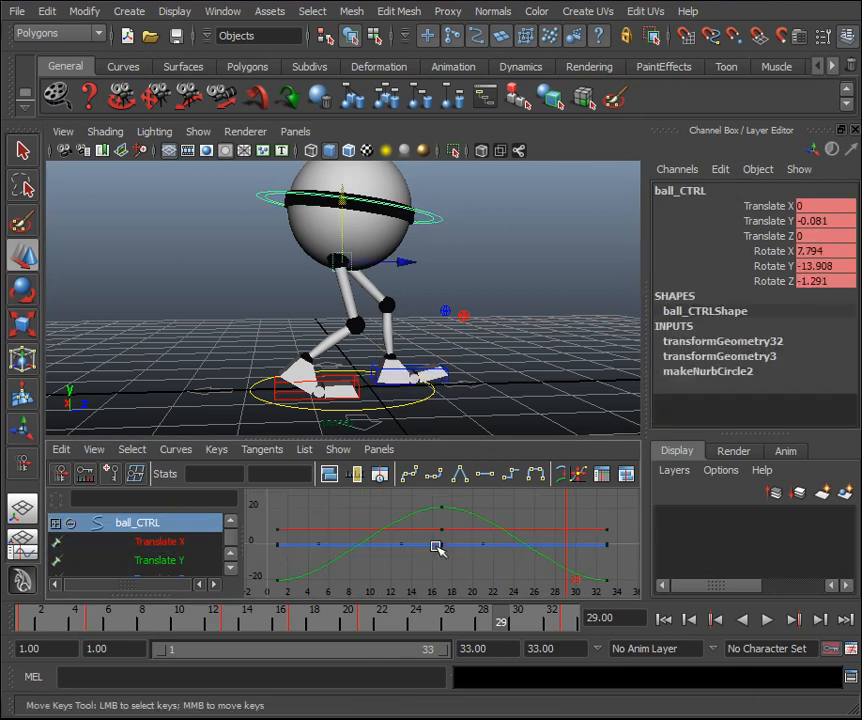
click(165, 561)
key(a)
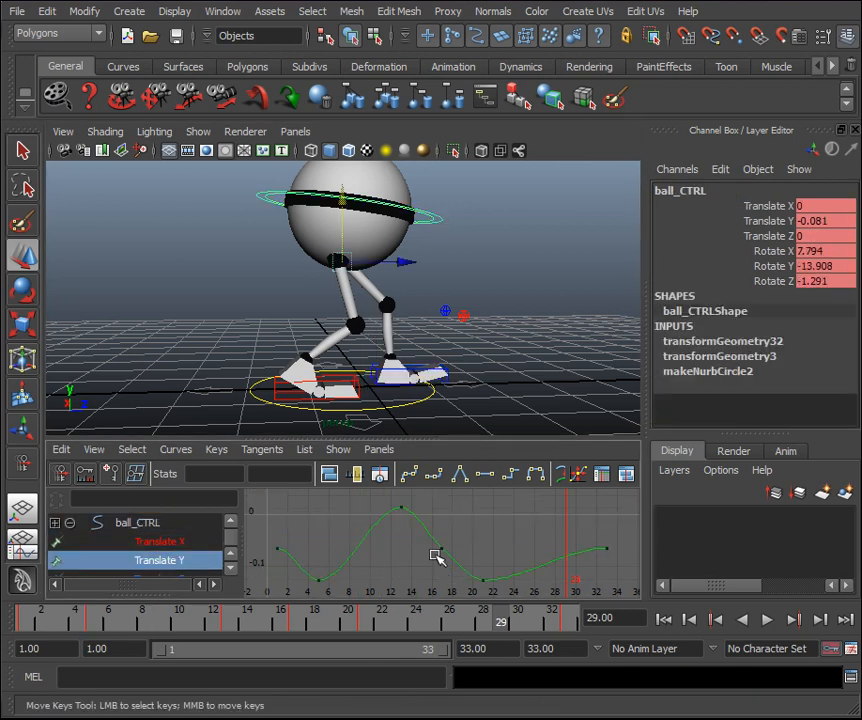
Copy the value of the ball's Translate Y key on frame 13 and insert a new key on that curve at frame 29.
click(401, 506)
drag(444, 440, 443, 400)
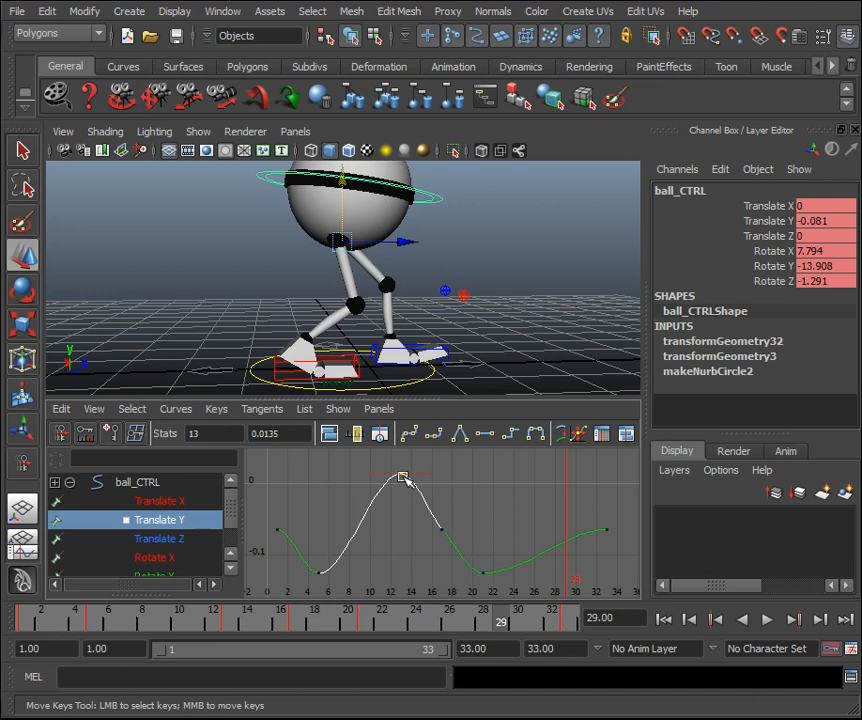
click(276, 432)
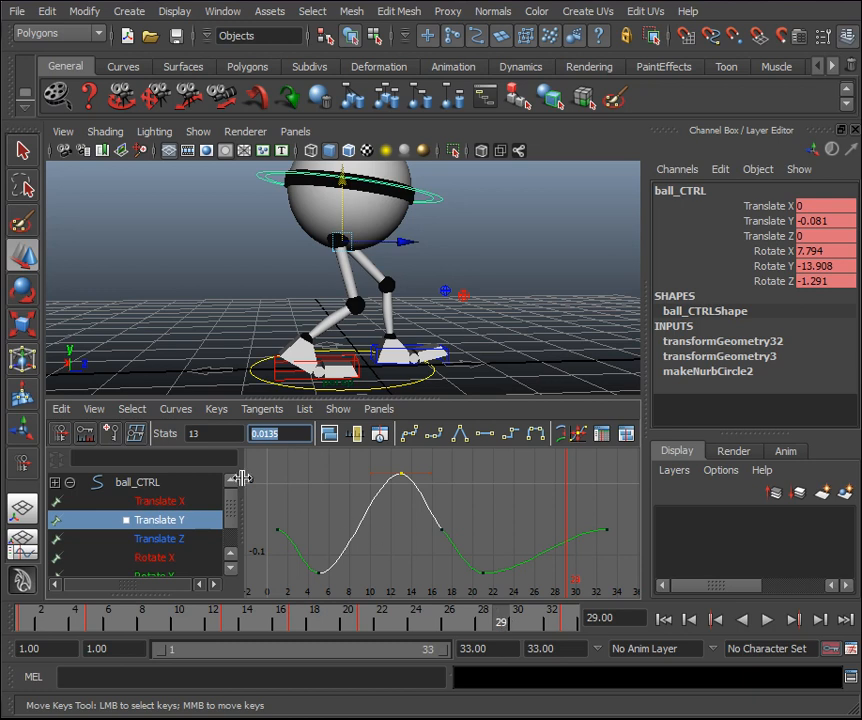
click(86, 435)
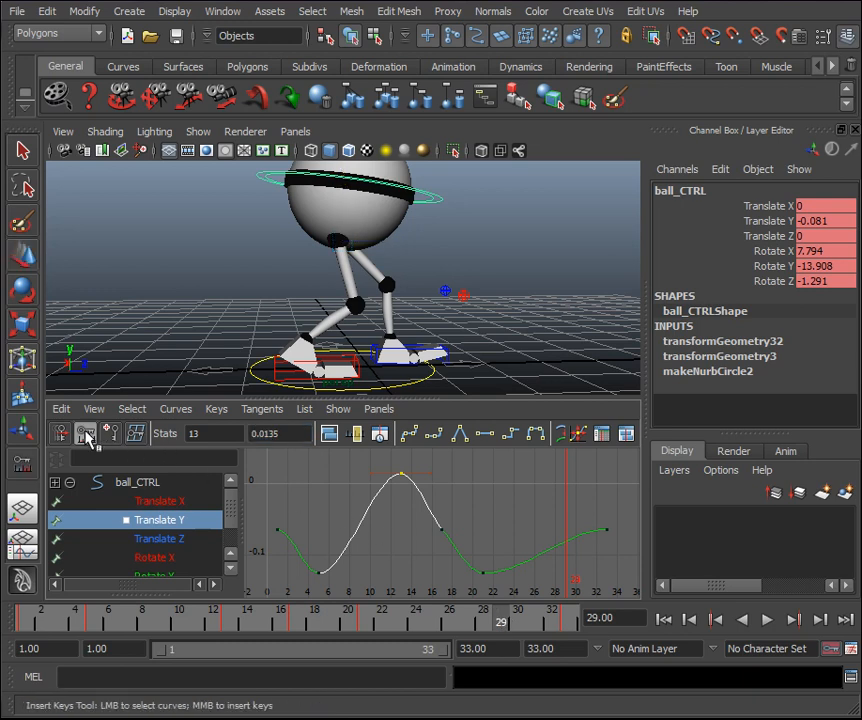
middle_click(565, 541)
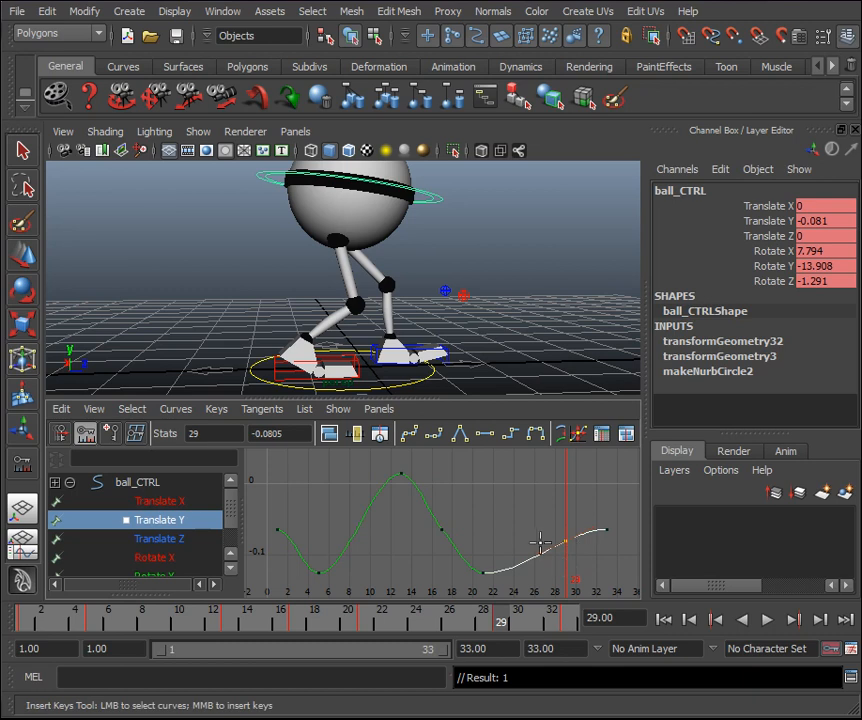
Set the ball's Translate Y key on frame 29 to 0.0135 and flatten its tangents.
click(60, 437)
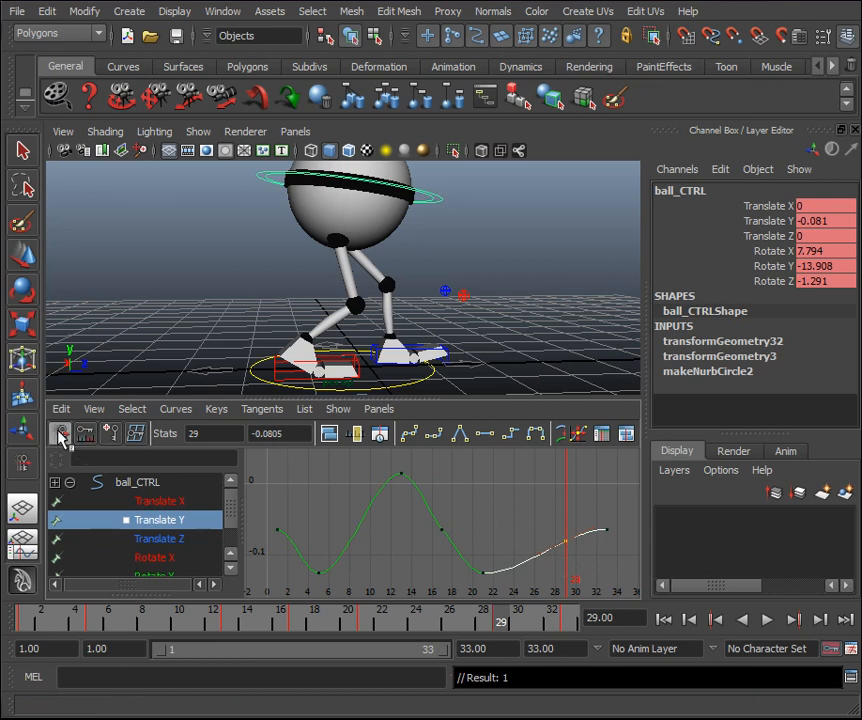
drag(539, 519, 574, 557)
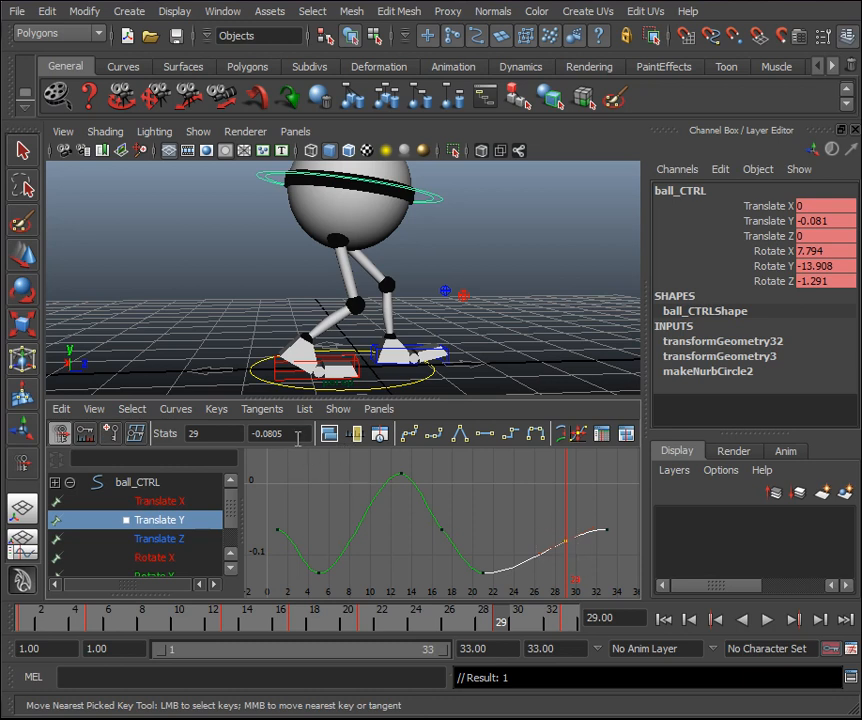
drag(298, 438, 261, 434)
text(0.0135)
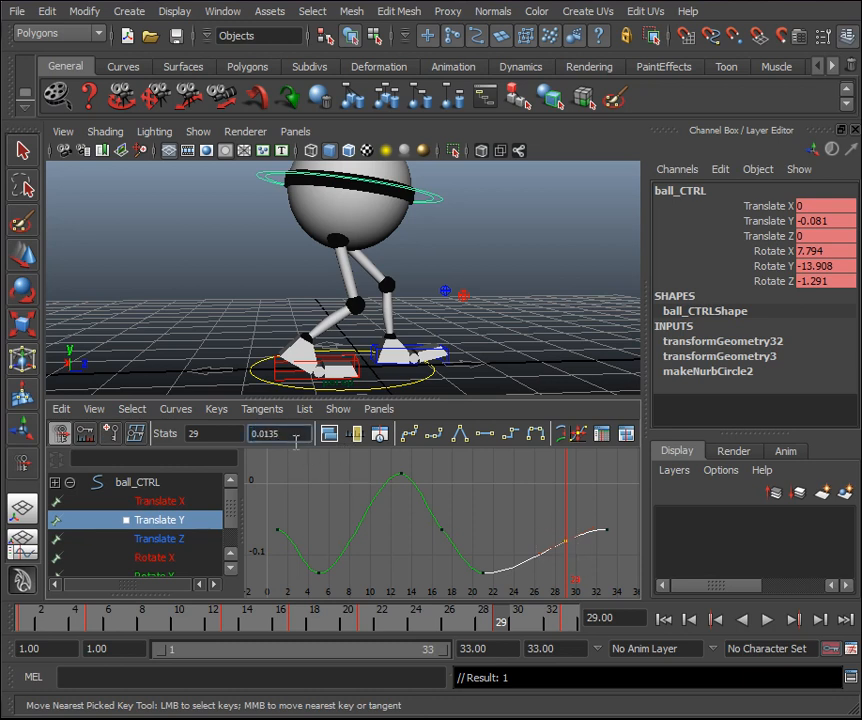
key(Return)
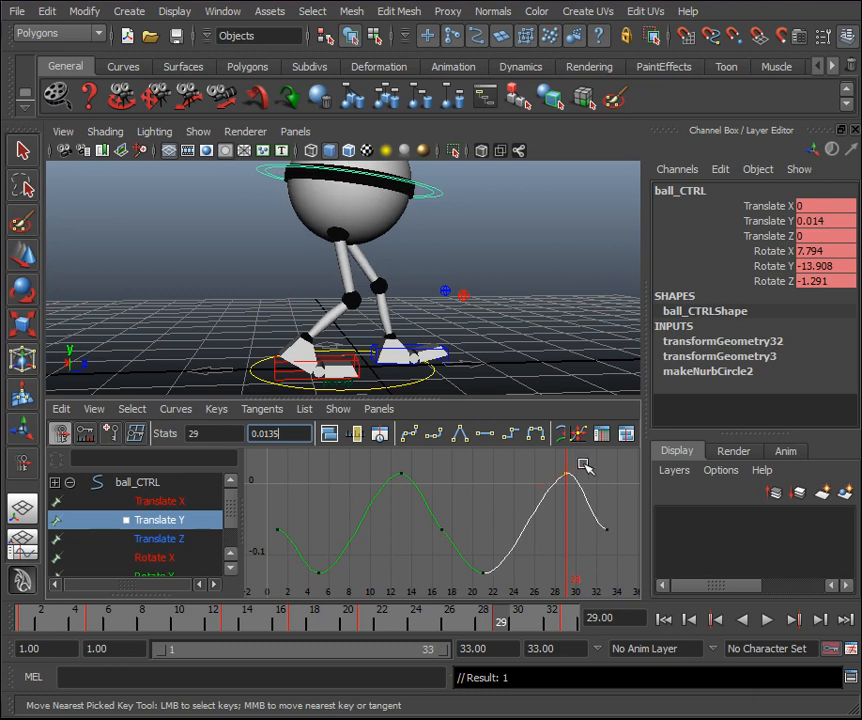
click(483, 440)
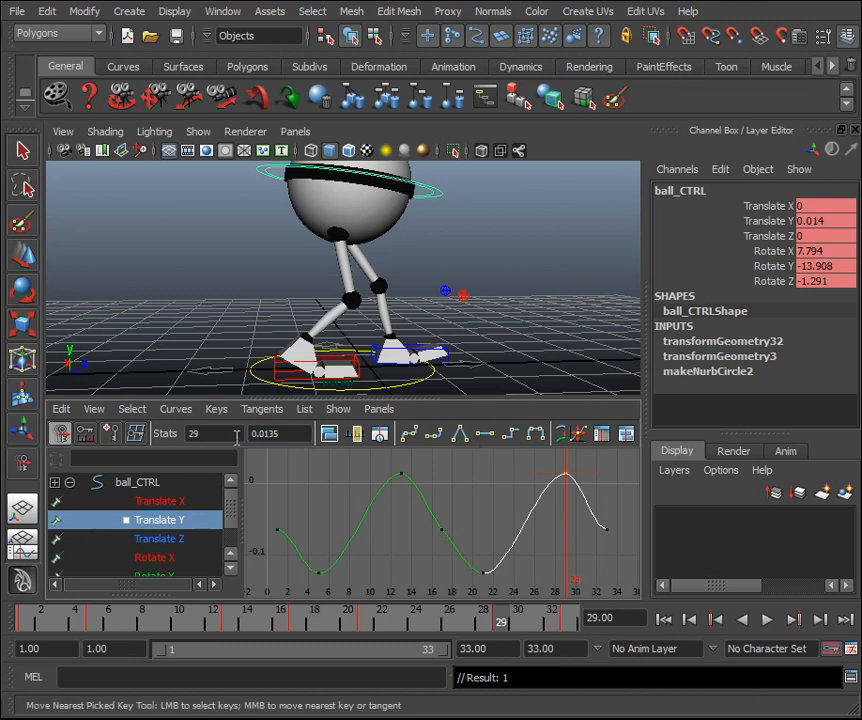
Set the ball's Translate Y curve to Cycle for pre and post infinity, and turn on the infinity display.
click(180, 409)
mouse_move(200, 371)
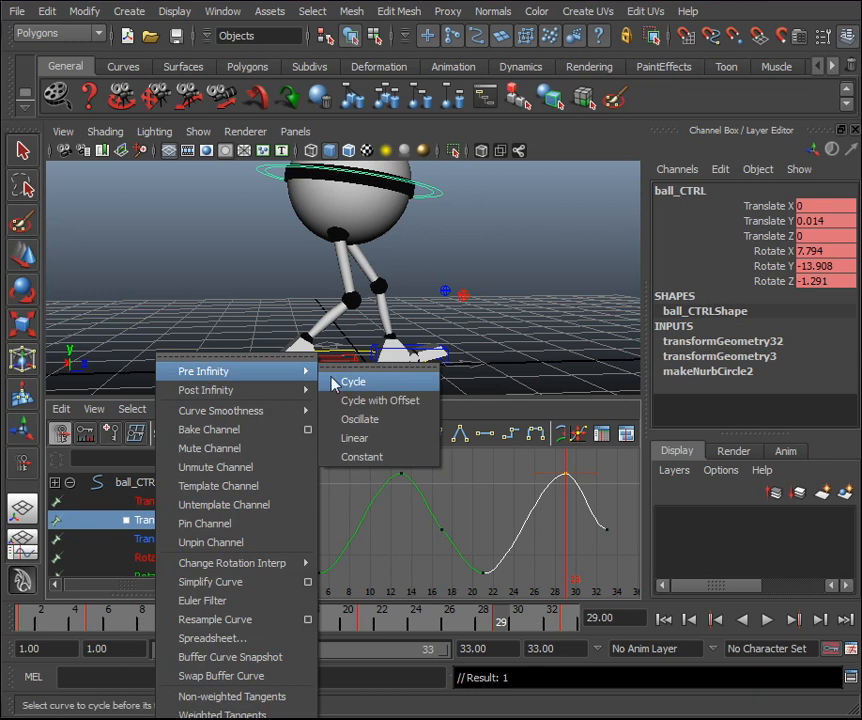
click(345, 382)
click(176, 409)
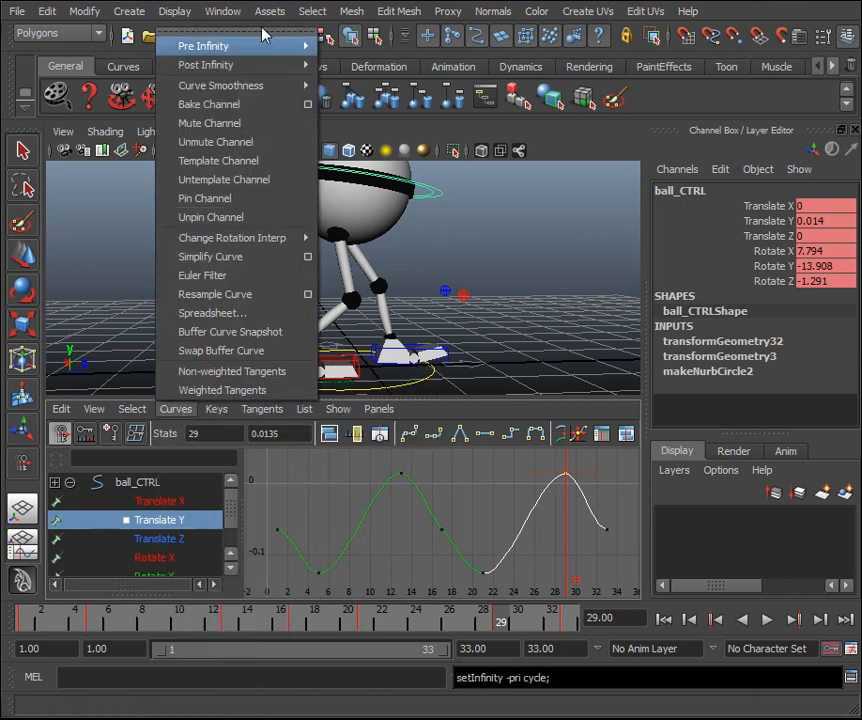
mouse_move(290, 65)
click(350, 76)
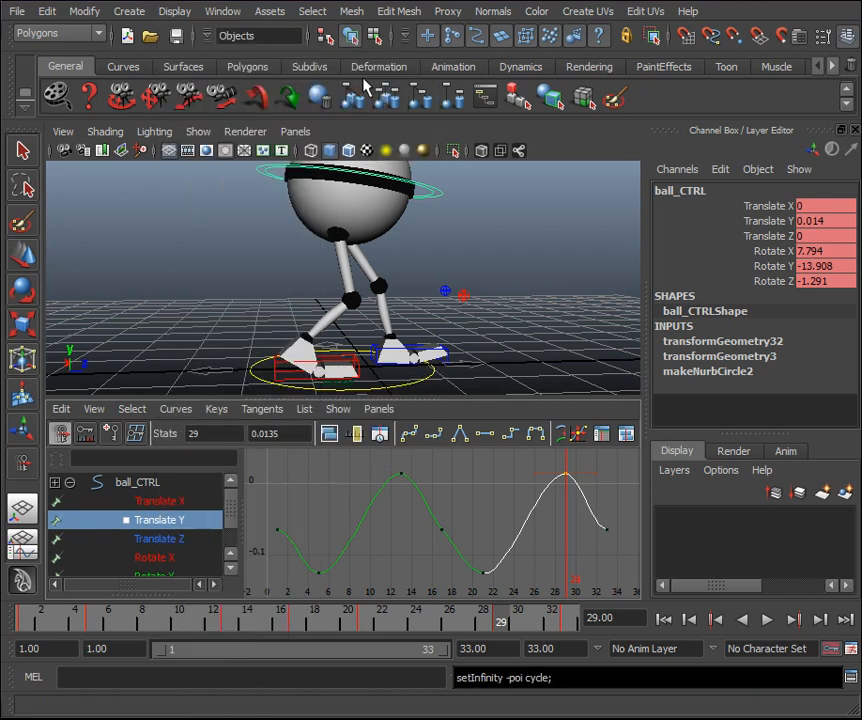
click(93, 409)
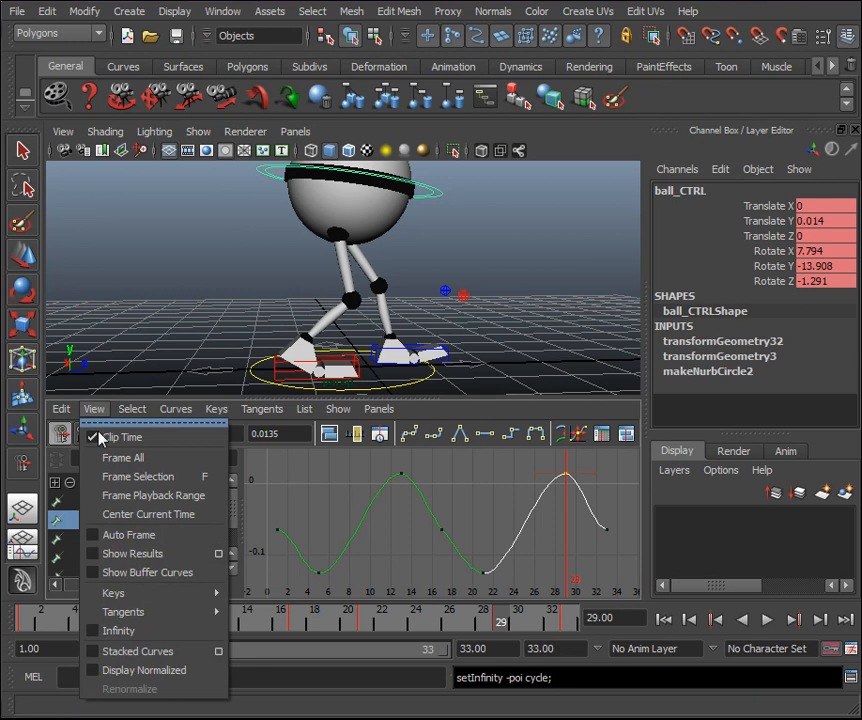
click(118, 631)
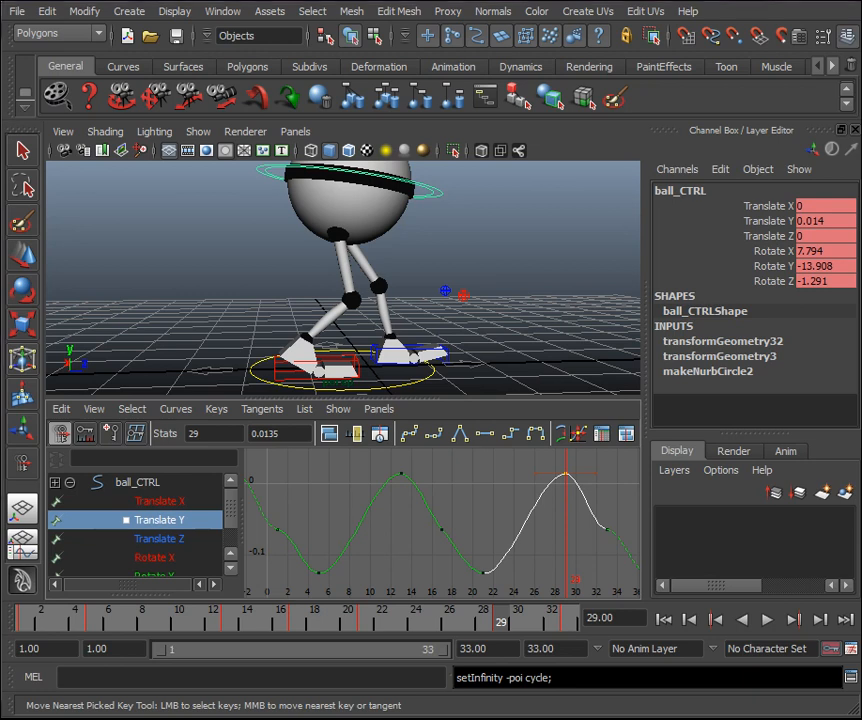
Select the left foot control on frame 13, enlarge the viewport pane and open its Roll value for editing.
mouse_move(240, 636)
mouse_down()
mouse_move(265, 627)
mouse_move(232, 627)
mouse_up()
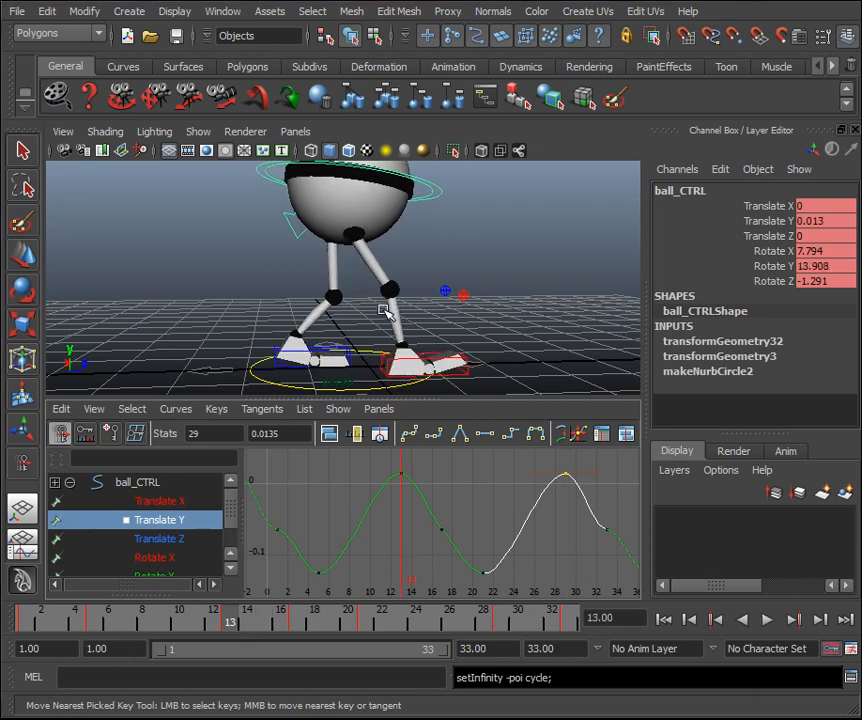
click(287, 366)
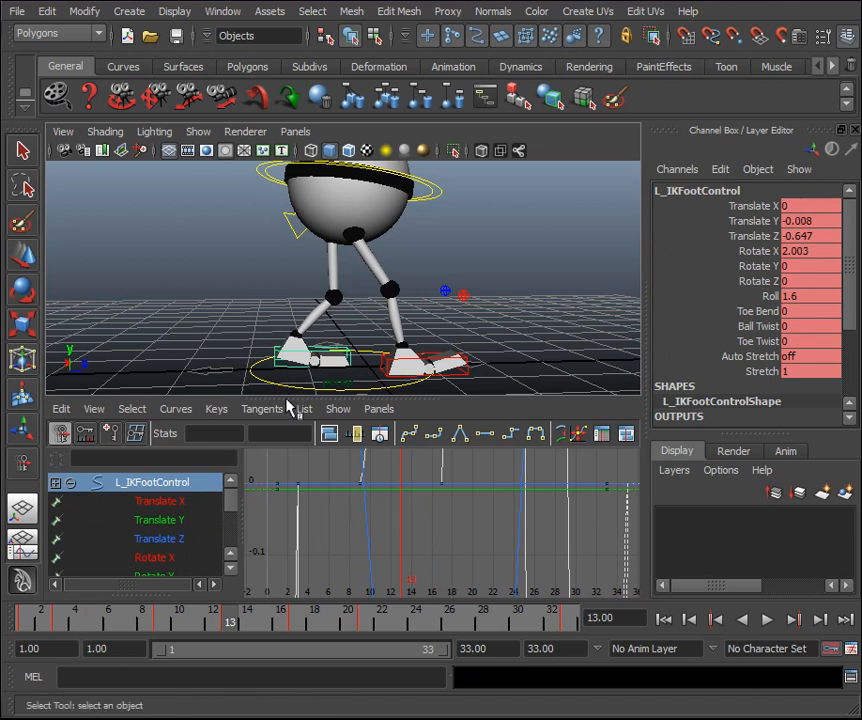
drag(285, 399, 288, 434)
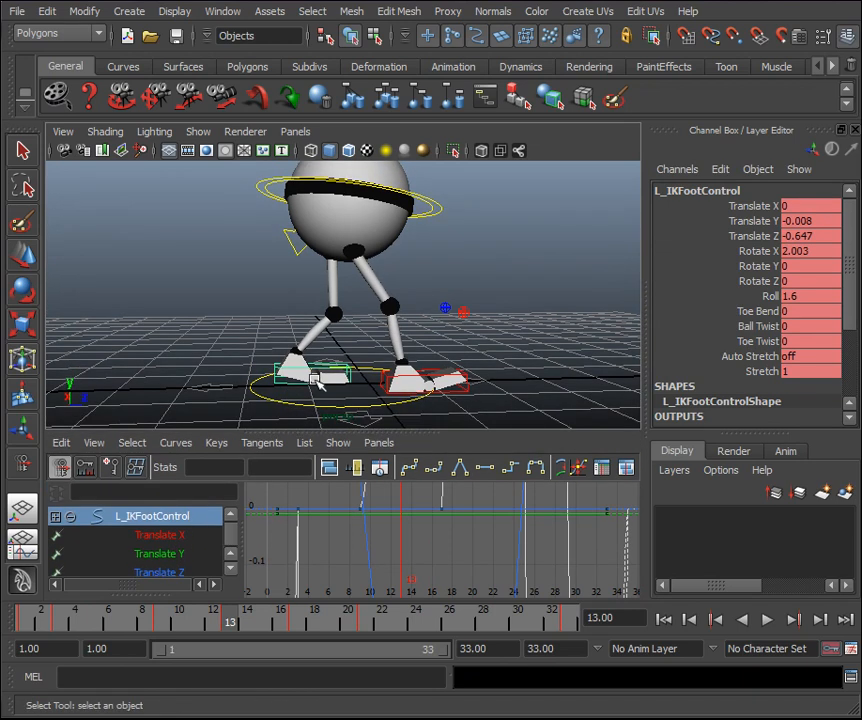
double_click(810, 296)
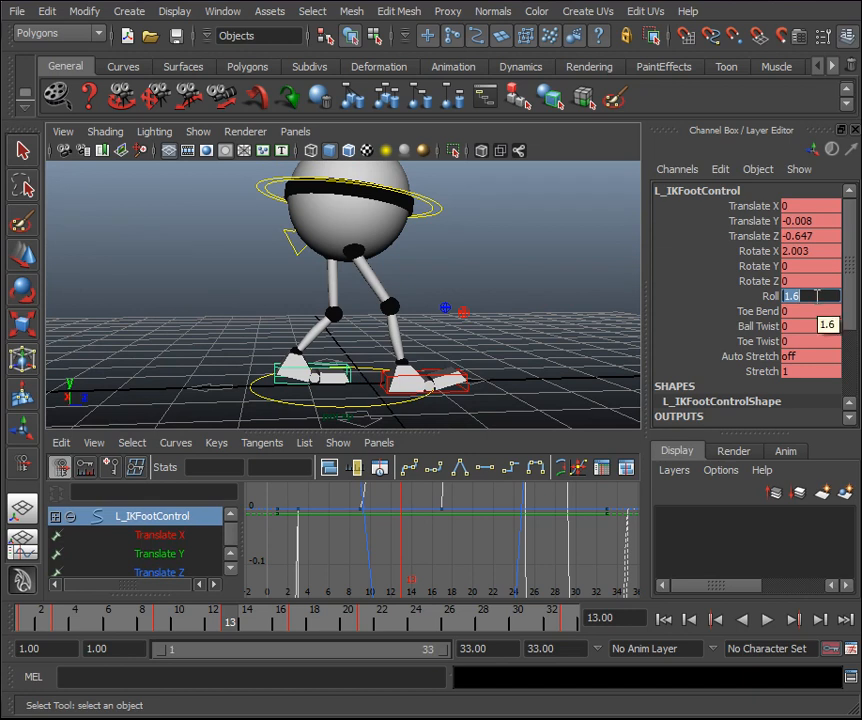
Set Roll to 1.6 on the left foot control at frame 13 and on the right foot control at frame 29.
key(Return)
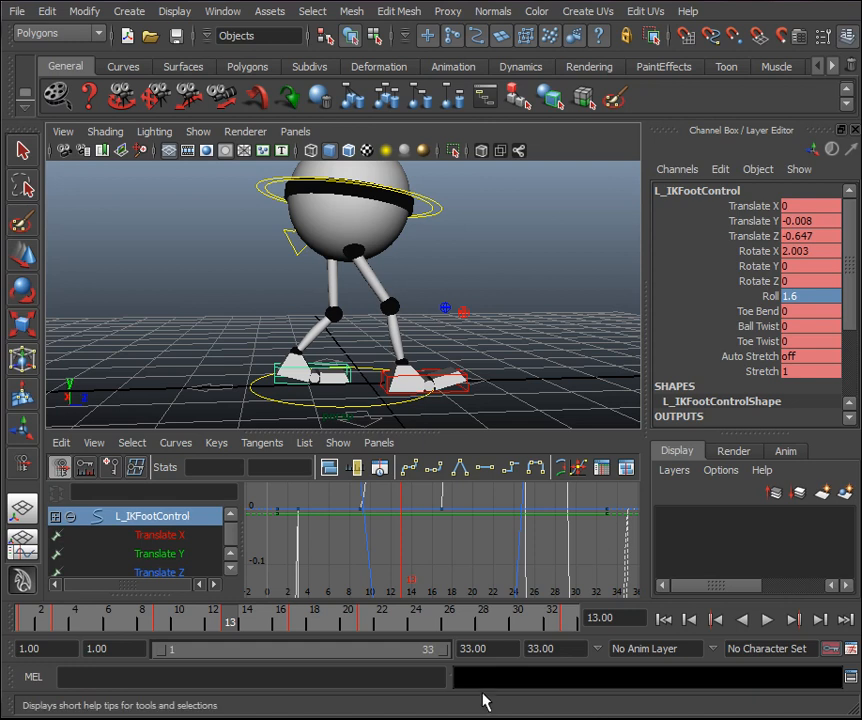
click(503, 622)
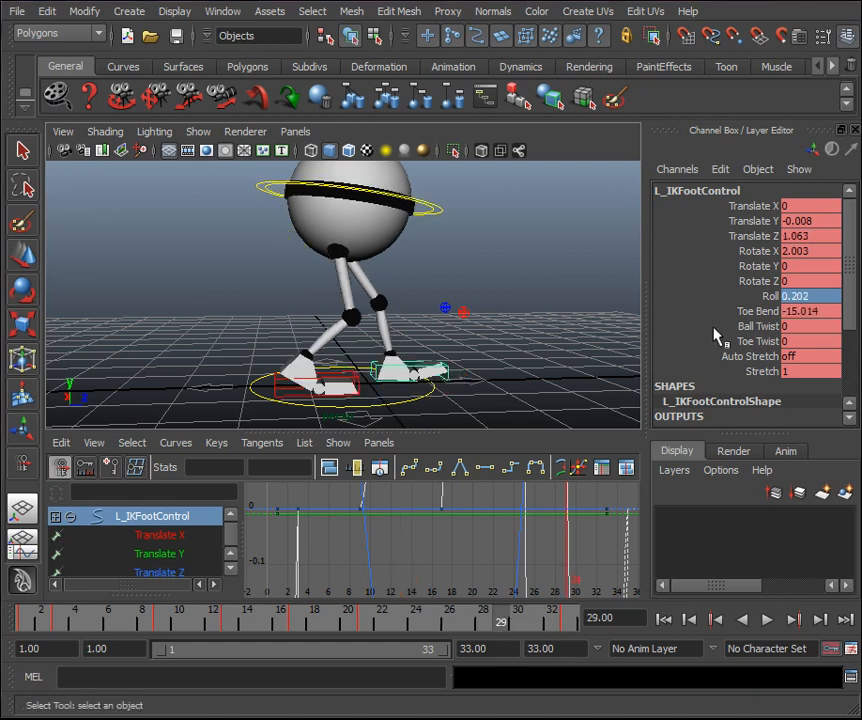
click(410, 372)
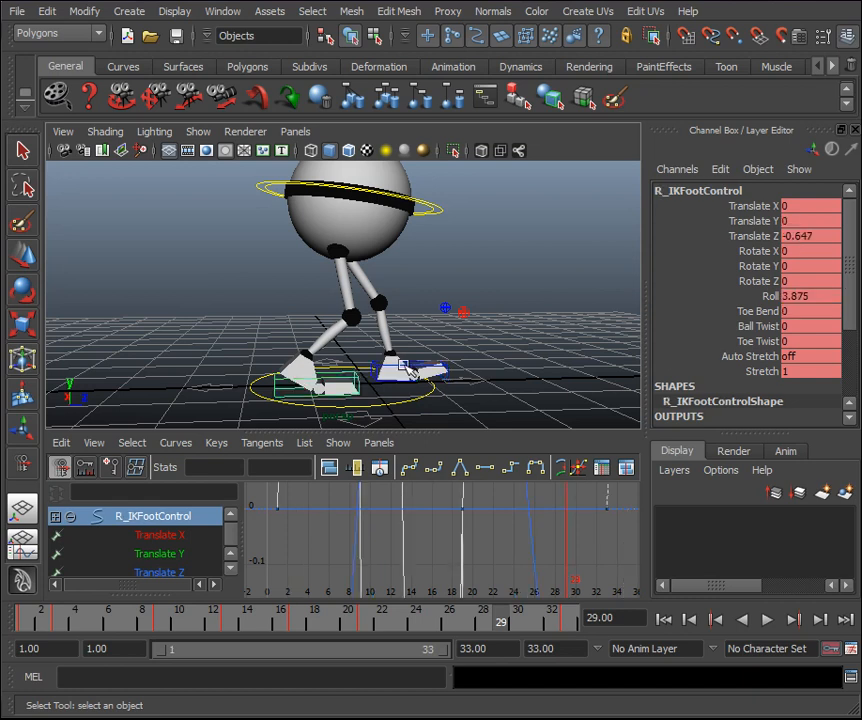
click(810, 296)
text(1.6)
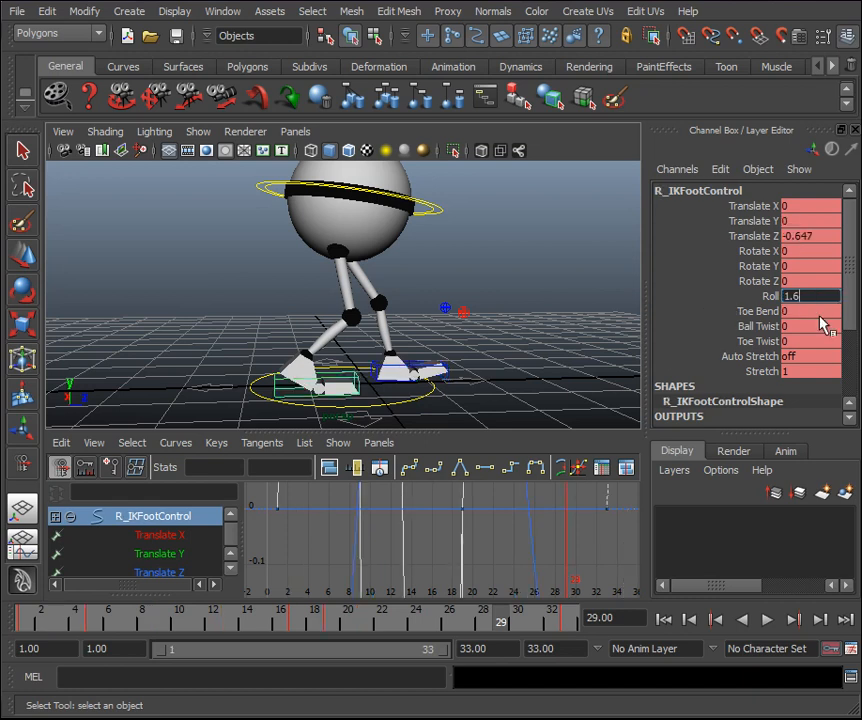
key(Return)
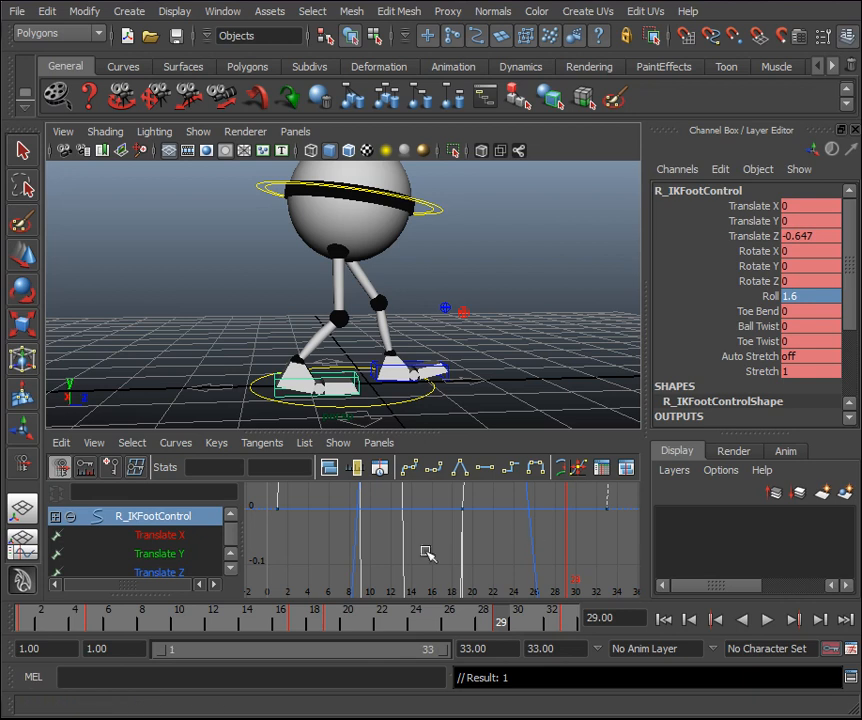
Set the right foot control's Roll to 0 at frame 25.
drag(483, 622, 431, 627)
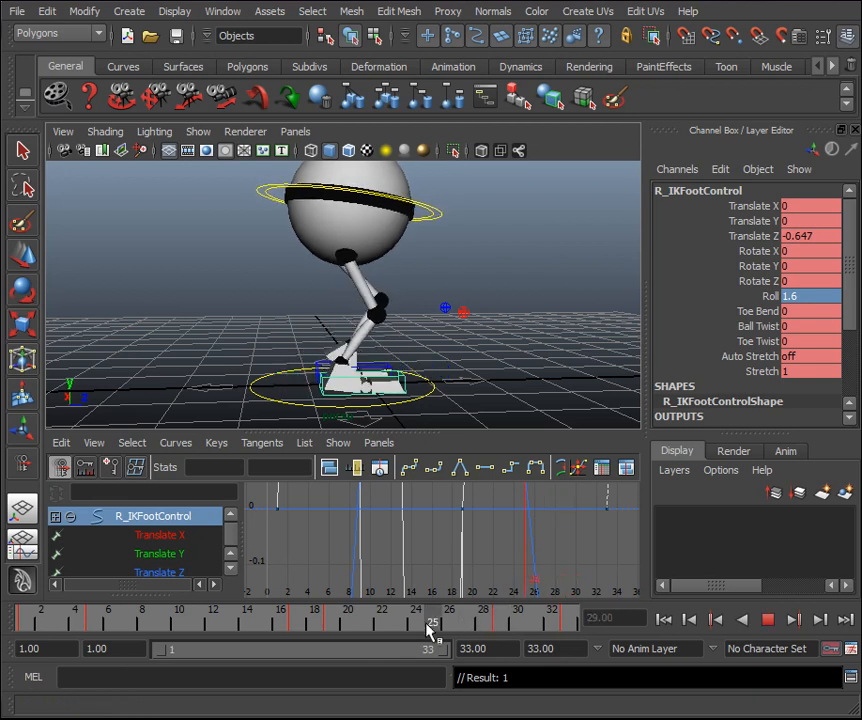
click(816, 297)
text(0)
key(Return)
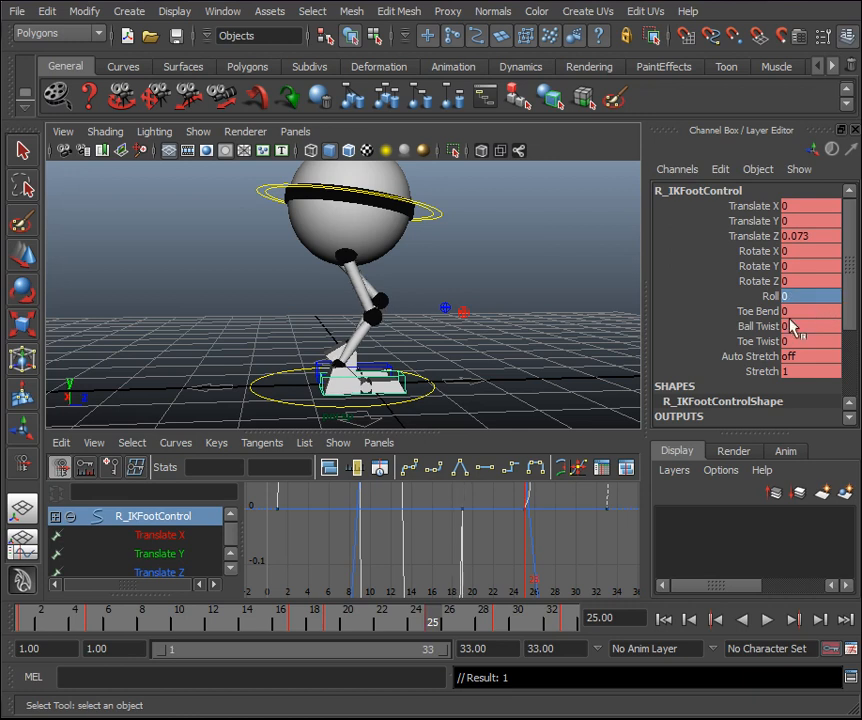
Play the walk cycle in the full-size perspective view and check the foot motion.
alt+drag(539, 281, 572, 305)
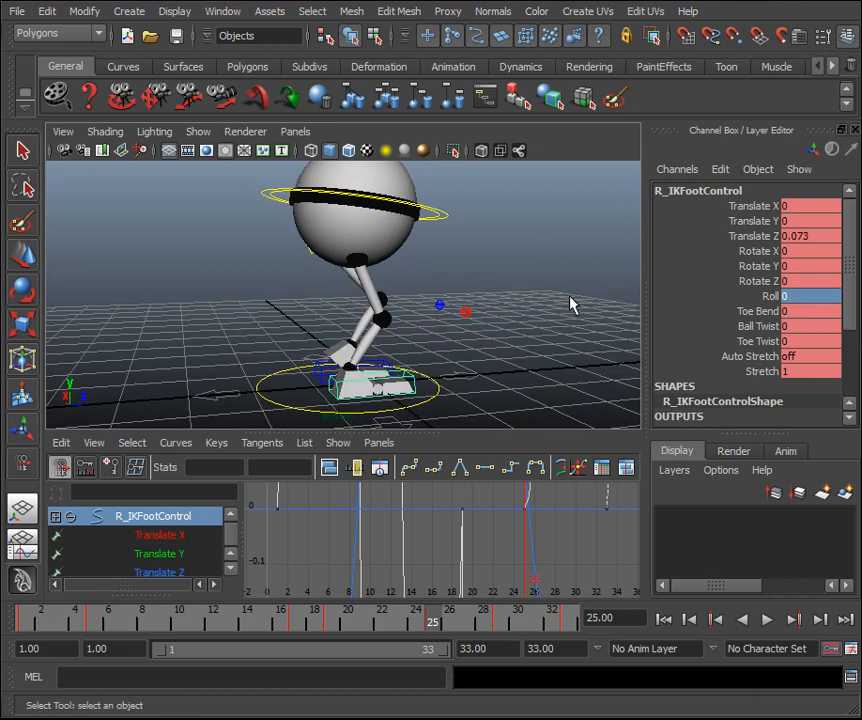
key(space)
alt+drag(558, 375, 452, 371)
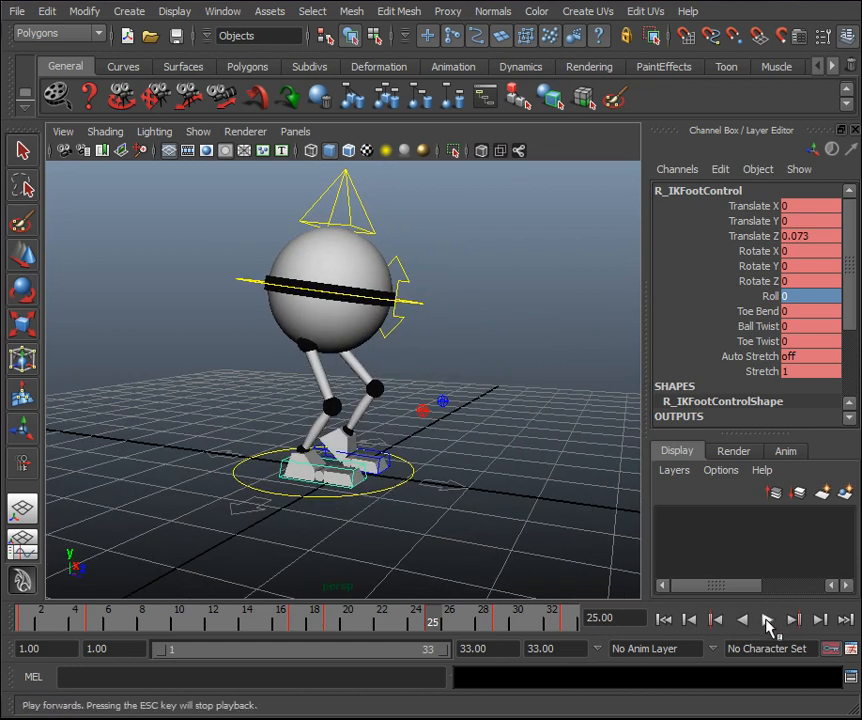
click(520, 422)
click(768, 621)
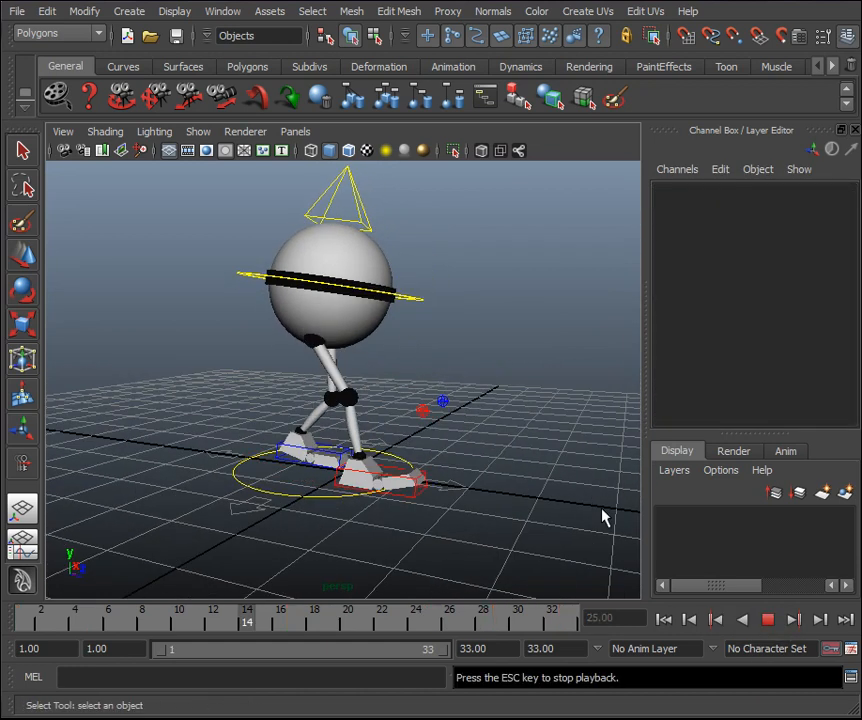
click(768, 621)
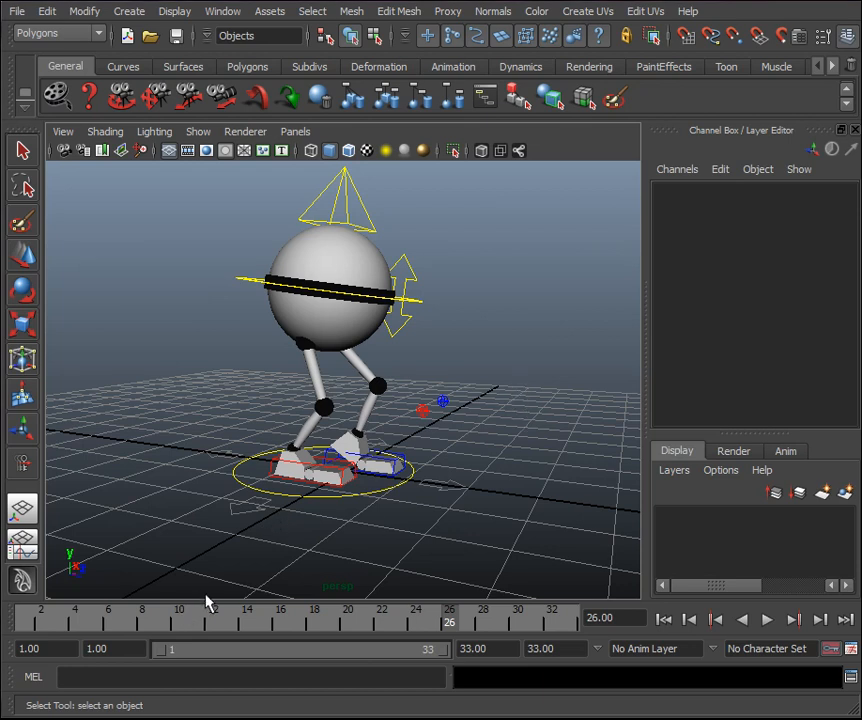
key(alt+v)
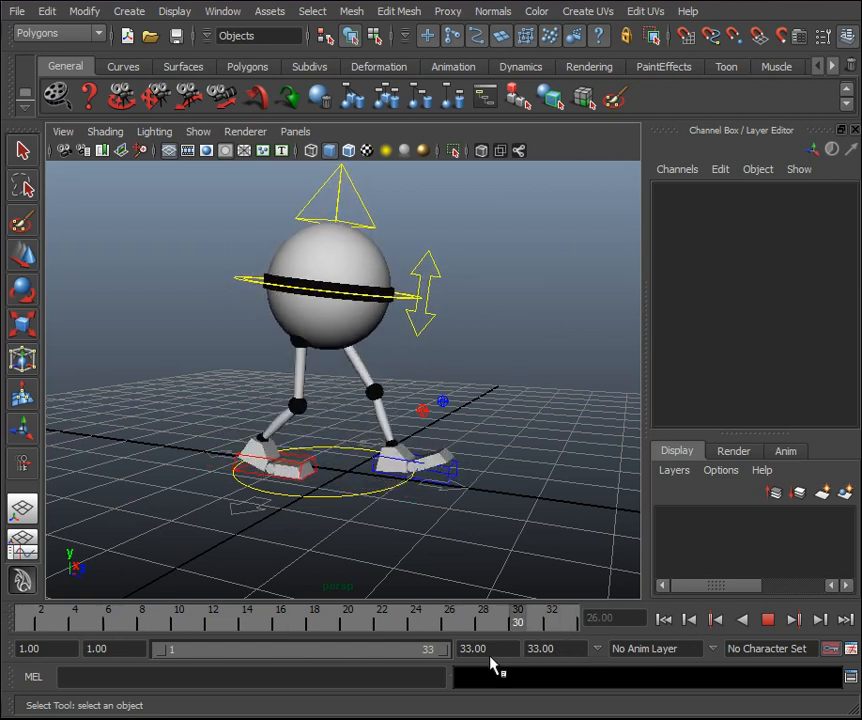
key(alt+v)
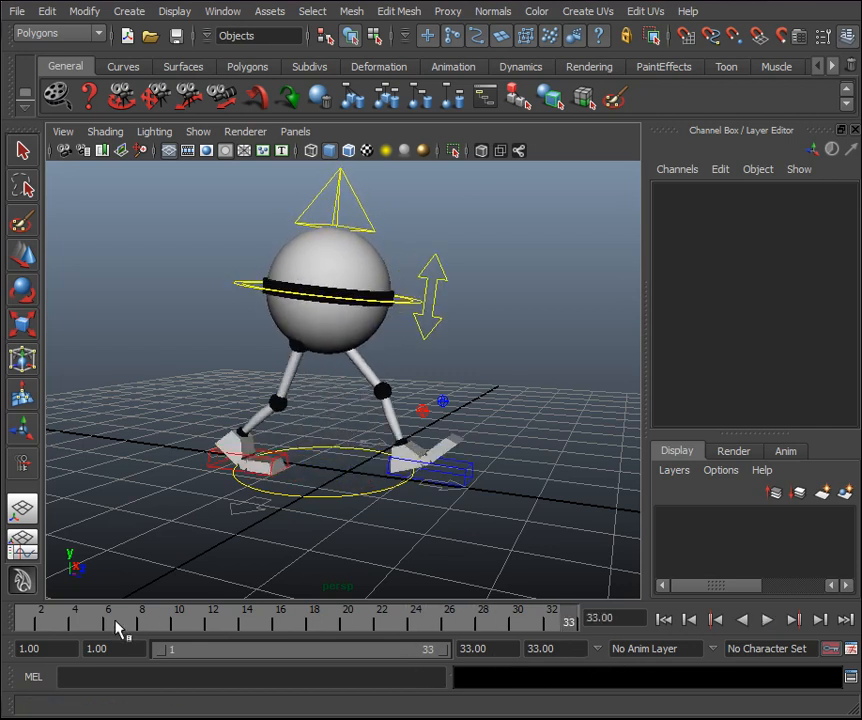
key(alt+v)
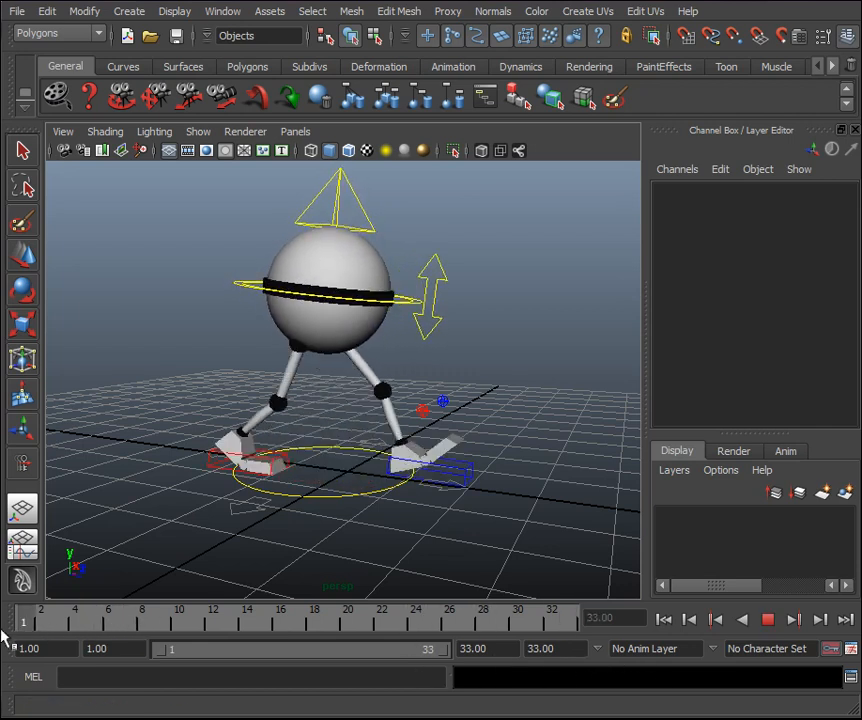
key(alt+v)
Select ball_CTRL at frame 9 and isolate its Translate Y curve in the Graph Editor.
mouse_move(454, 323)
alt+mouse_down()
mouse_move(491, 322)
mouse_move(446, 310)
alt+mouse_up()
click(441, 306)
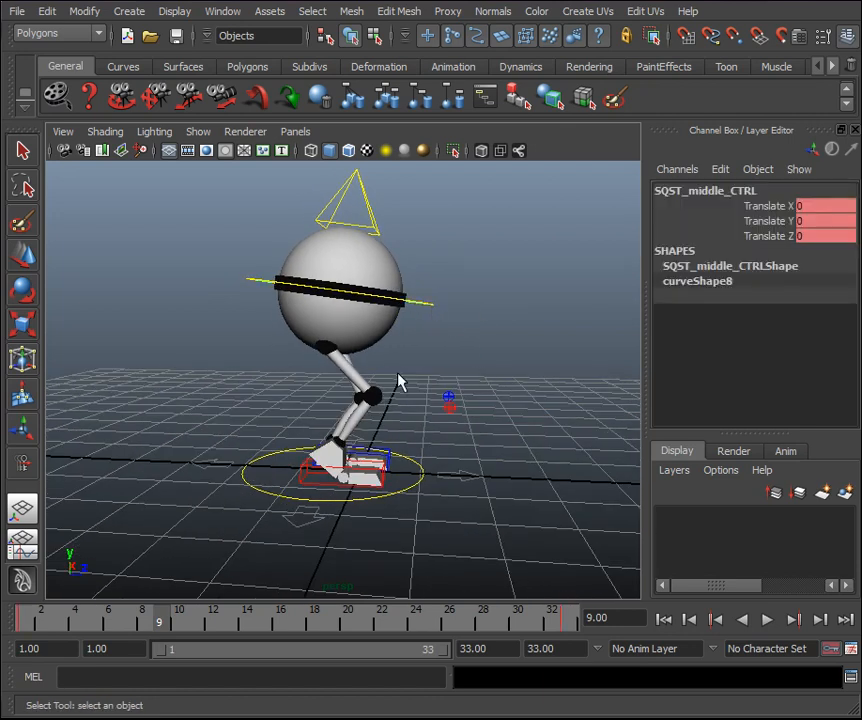
click(433, 313)
alt+drag(506, 317, 458, 319)
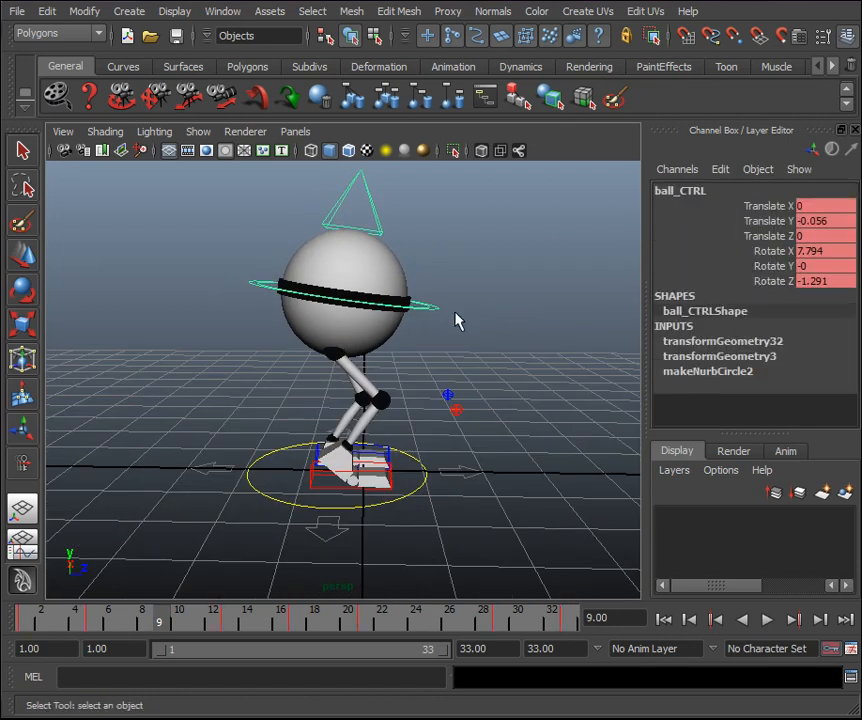
click(22, 541)
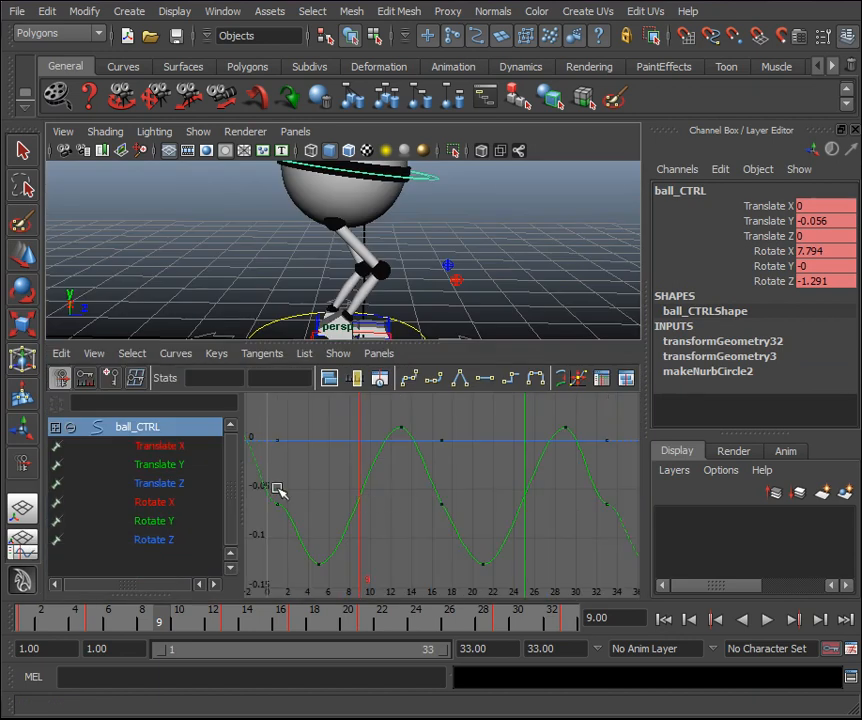
click(160, 466)
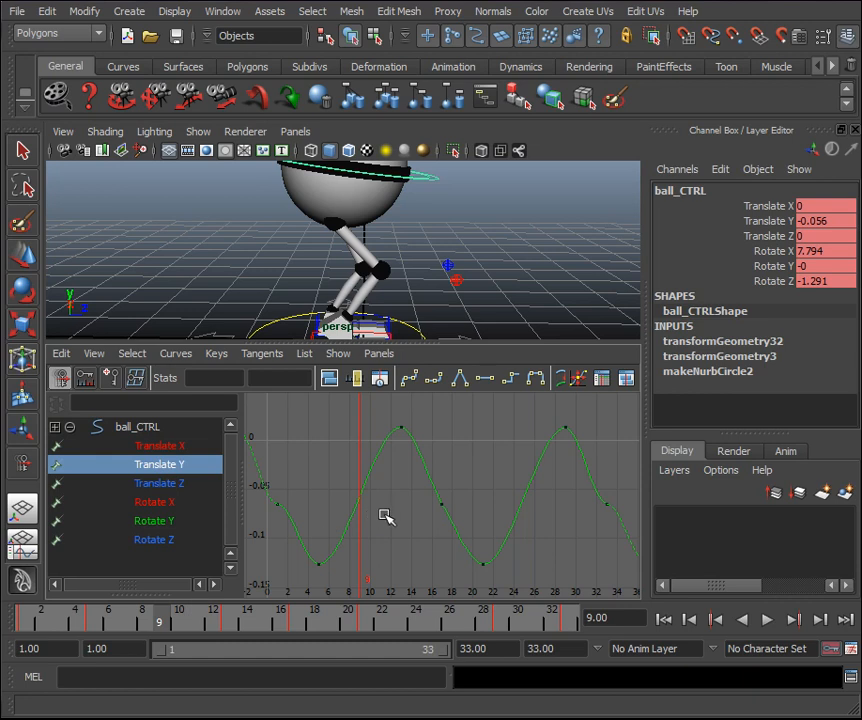
Raise ball_CTRL at frame 9 to a Translate Y of about -0.008, adding a key to the curve.
alt+drag(433, 231, 428, 215)
scroll(427, 227, down, 6)
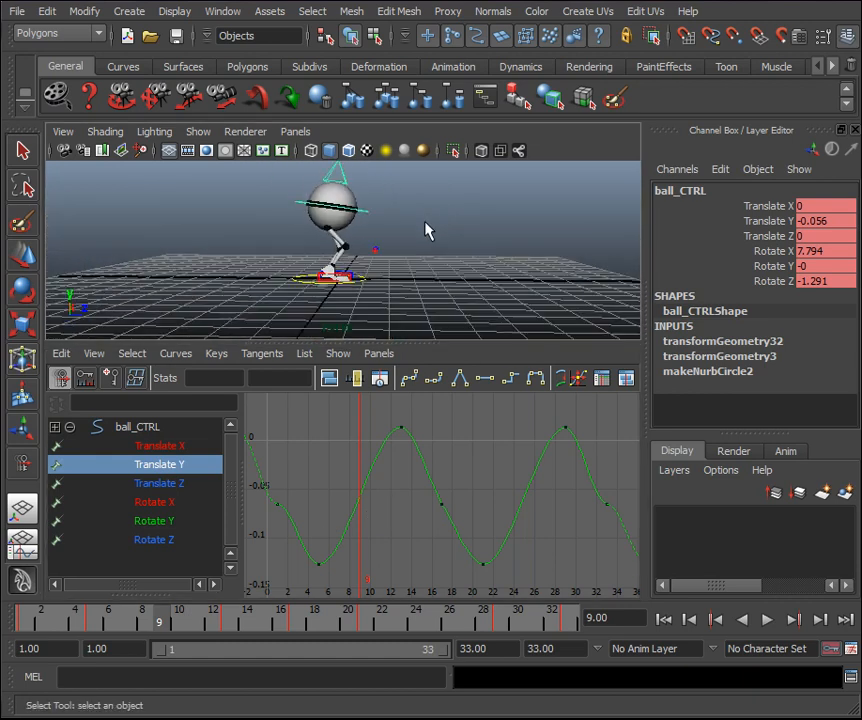
scroll(425, 215, up, 5)
scroll(412, 196, down, 1)
alt+middle_drag(412, 196, 445, 342)
drag(445, 342, 444, 375)
key(w)
drag(380, 224, 380, 222)
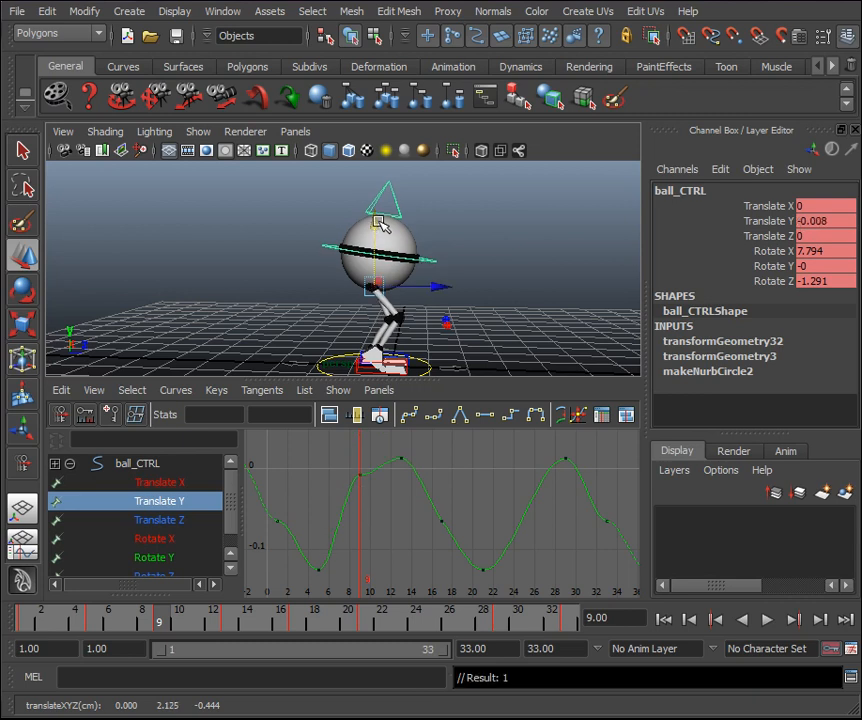
Adjust the frame 9 key's outgoing tangent toward the frame 13 peak and raise the key's value to -0.000573.
click(360, 479)
drag(388, 494, 372, 461)
middle_drag(394, 510, 397, 503)
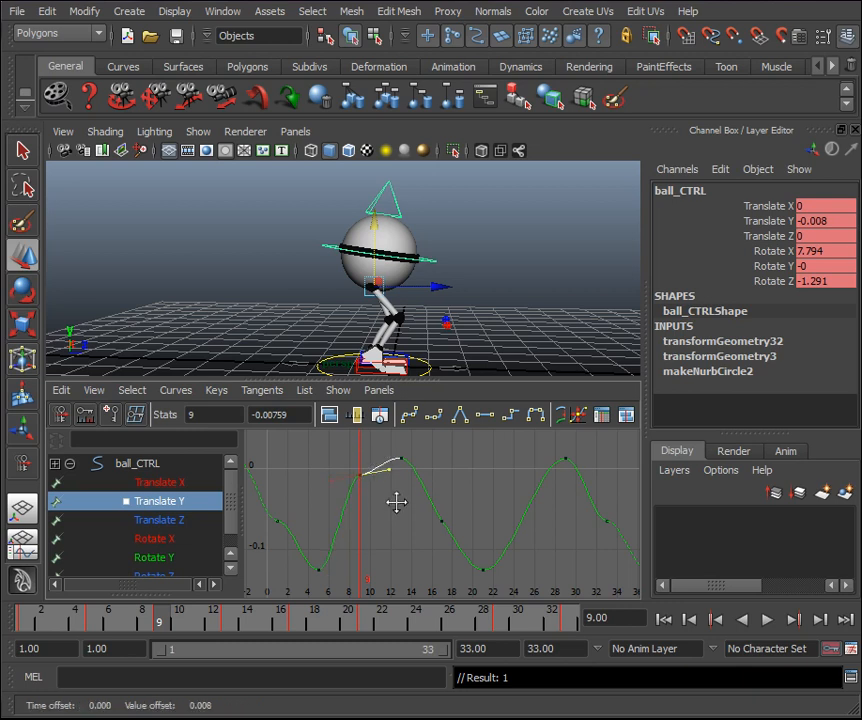
drag(341, 458, 370, 505)
middle_drag(377, 513, 384, 480)
click(383, 486)
drag(383, 480, 261, 415)
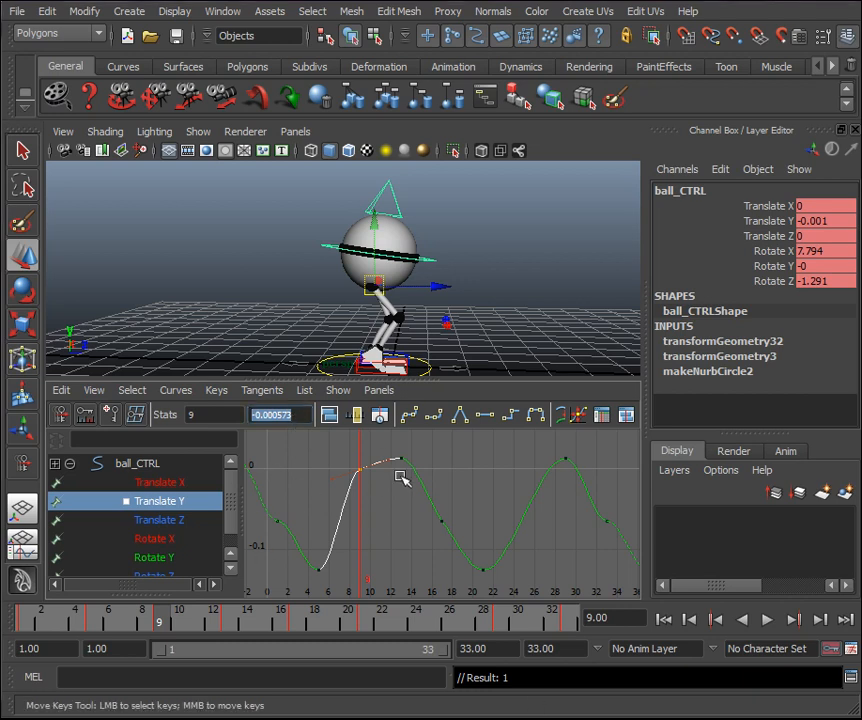
Insert a key on the Translate Y curve at frame 25 and set its value to -0.000573.
drag(240, 622, 430, 627)
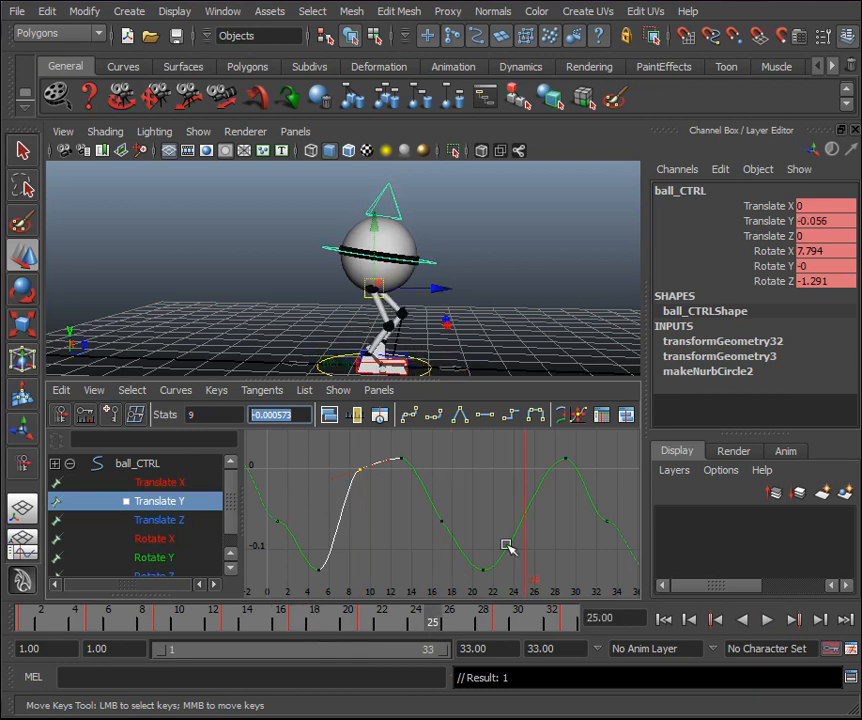
click(91, 416)
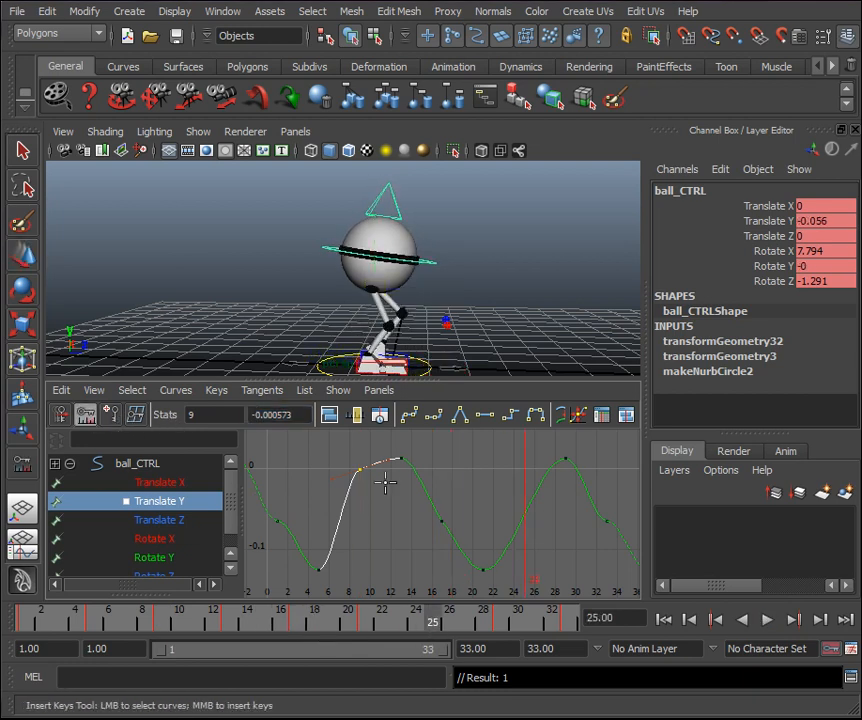
middle_click(525, 514)
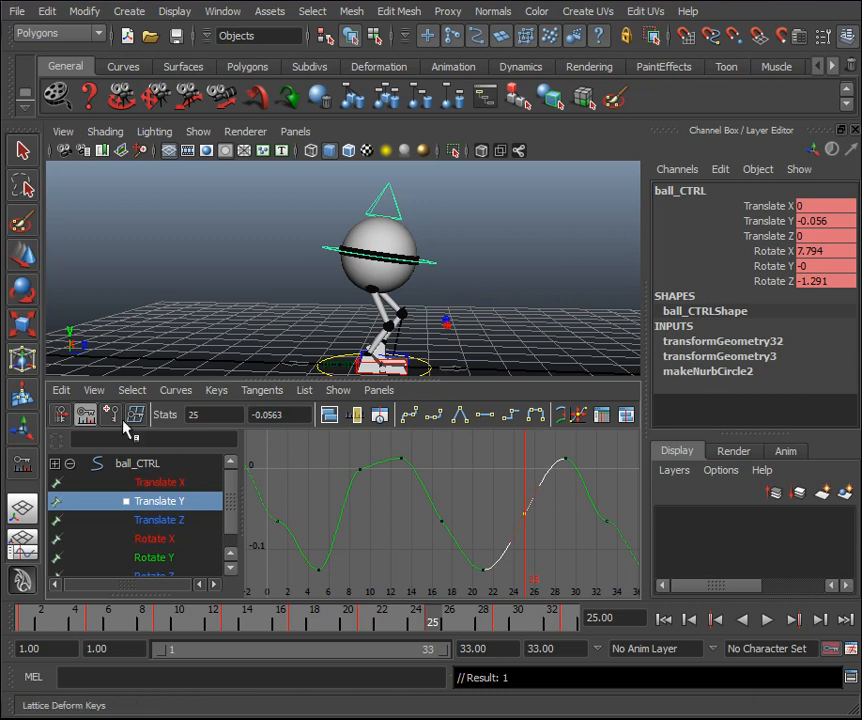
click(62, 417)
drag(516, 493, 537, 536)
double_click(290, 415)
text(-0.000573)
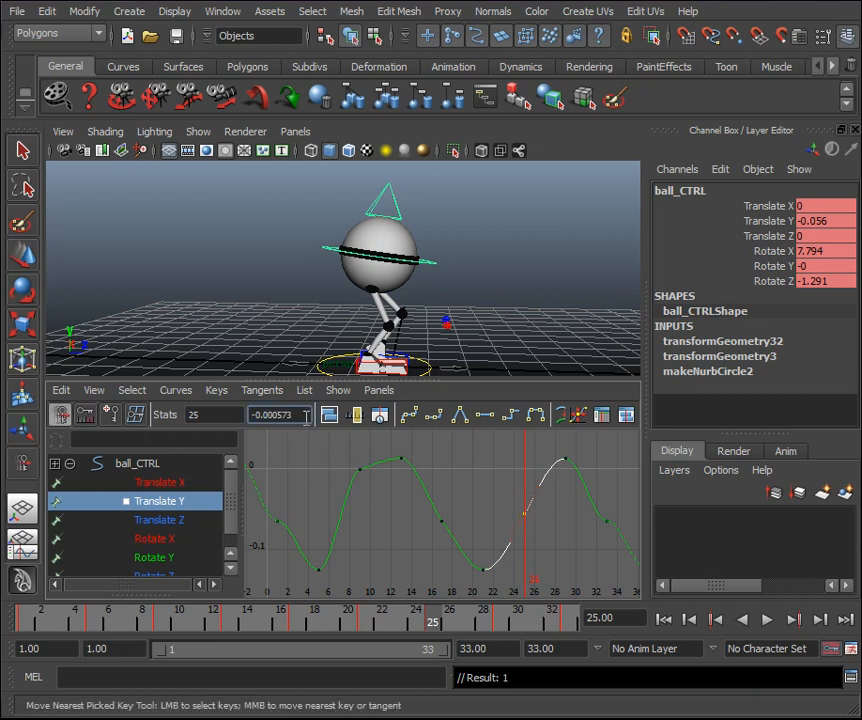
key(Return)
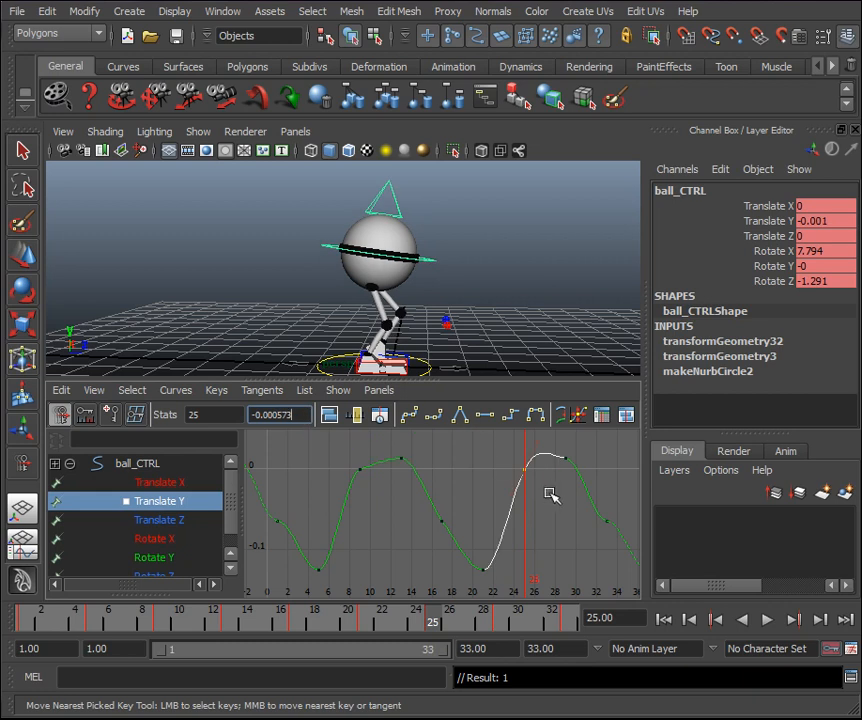
Lower the frame 25 key's outgoing tangent so the curve eases into the frame 29 peak without overshooting.
drag(541, 455, 530, 440)
middle_drag(559, 480, 553, 496)
key(w)
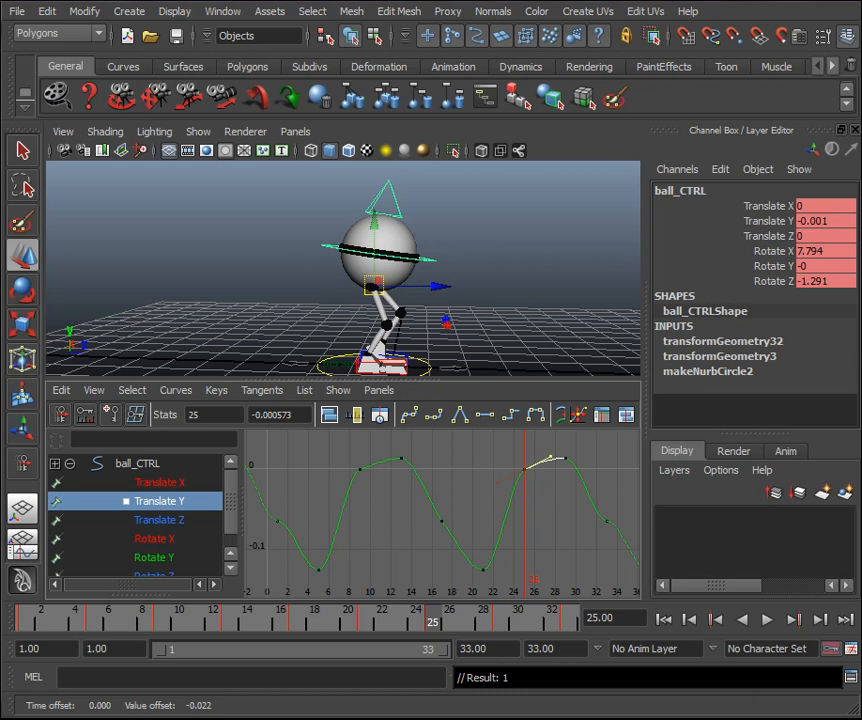
click(565, 538)
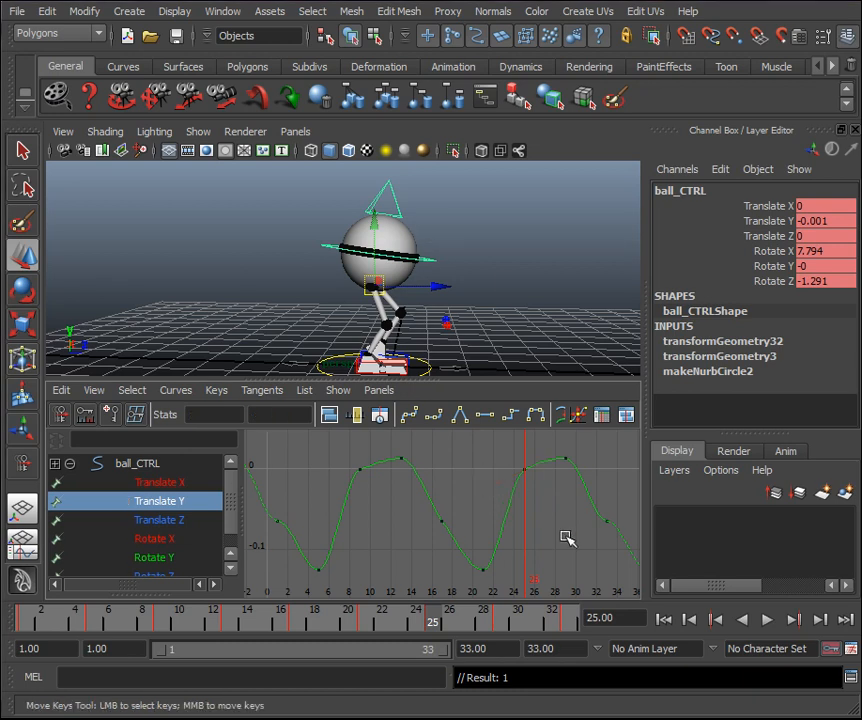
Play the animation alongside the Translate Y curve to check the ball's up-and-down motion.
scroll(478, 479, down, 2)
scroll(479, 478, up, 2)
key(alt+v)
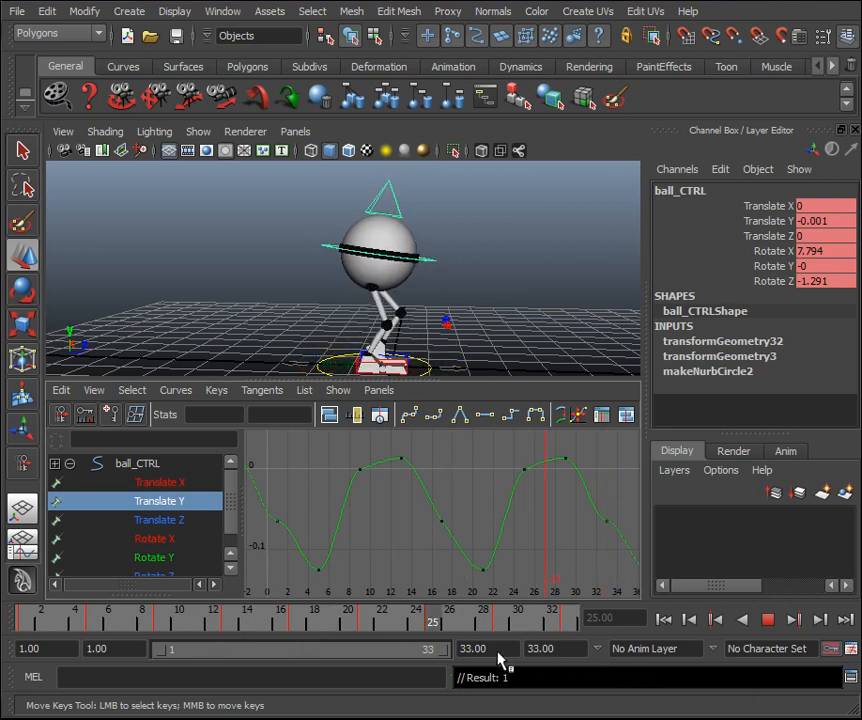
click(768, 621)
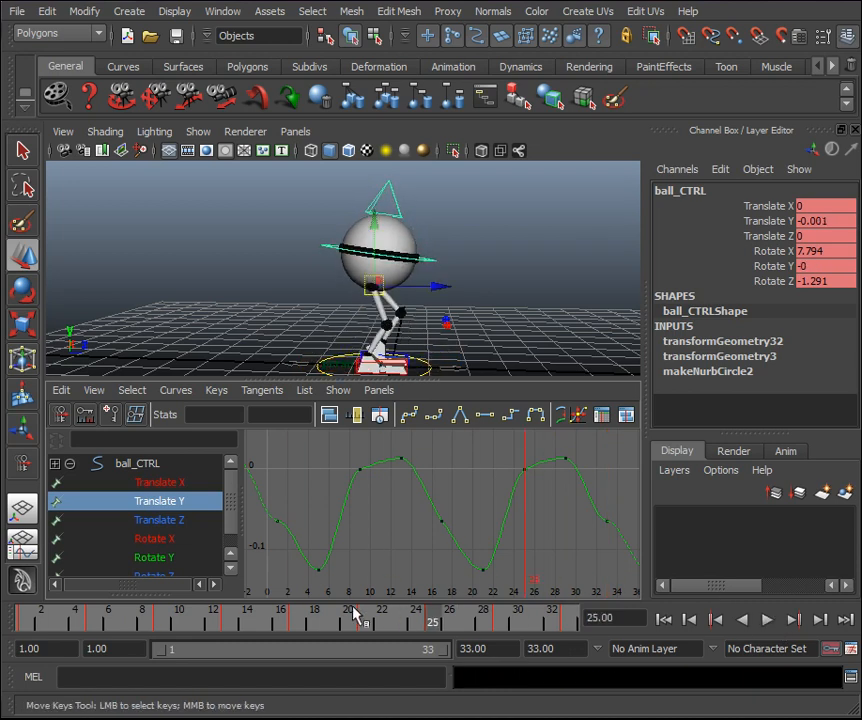
Hide the rig's control curves in the full-size perspective view, deselect everything and play the walk cycle.
key(space)
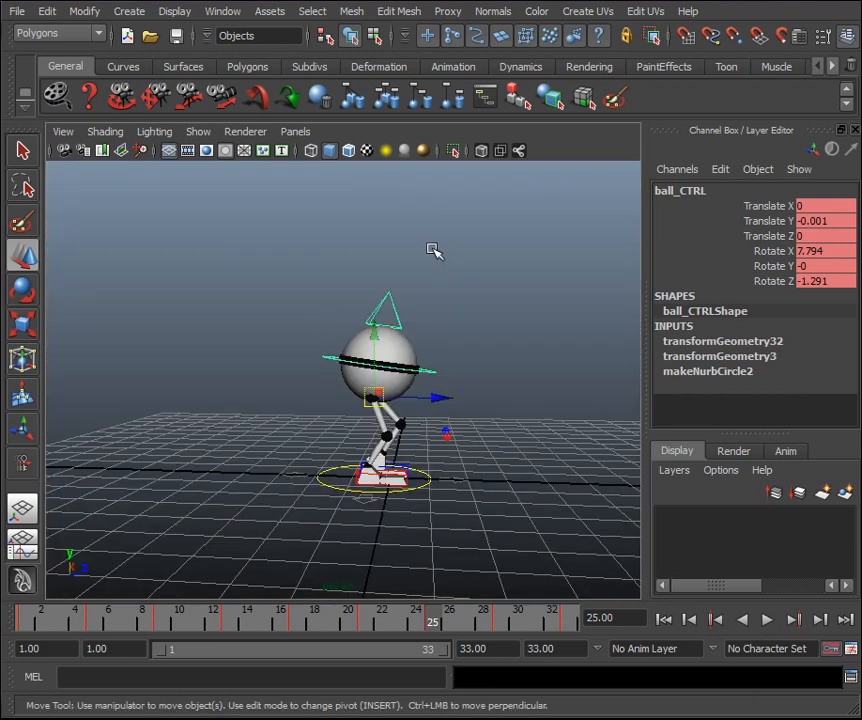
click(198, 131)
click(262, 147)
key(f)
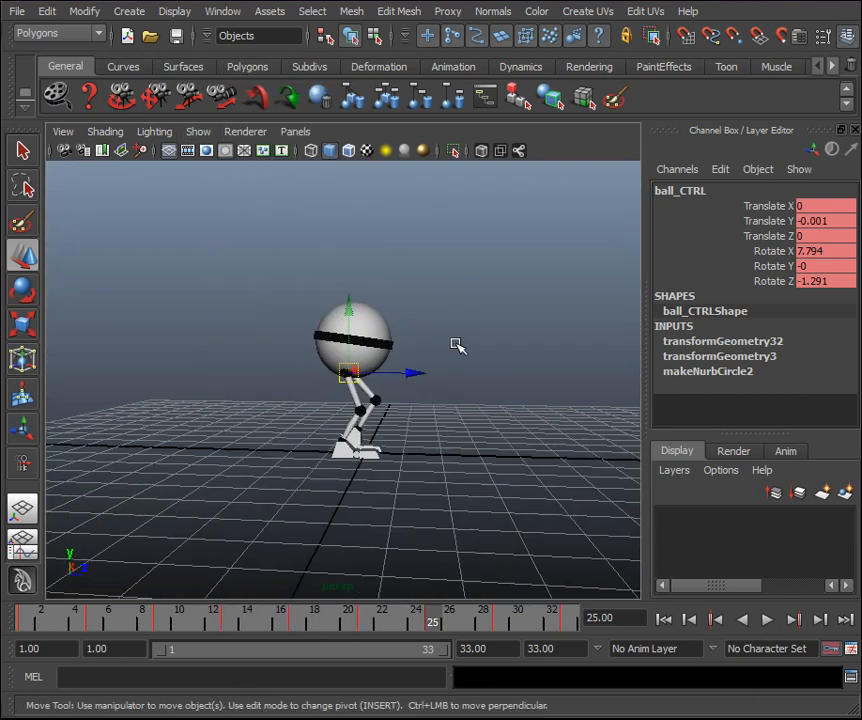
click(491, 398)
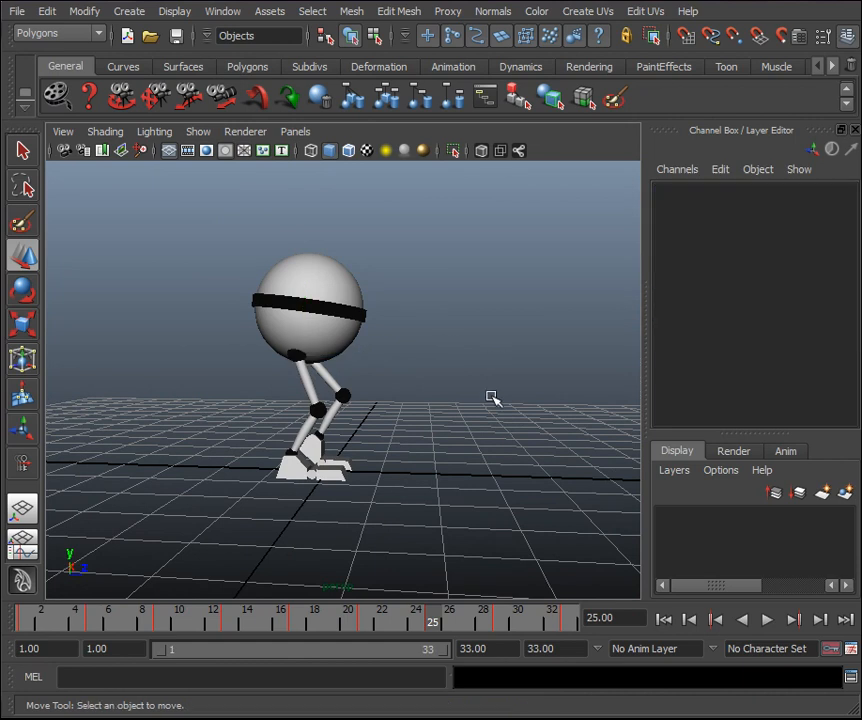
click(766, 619)
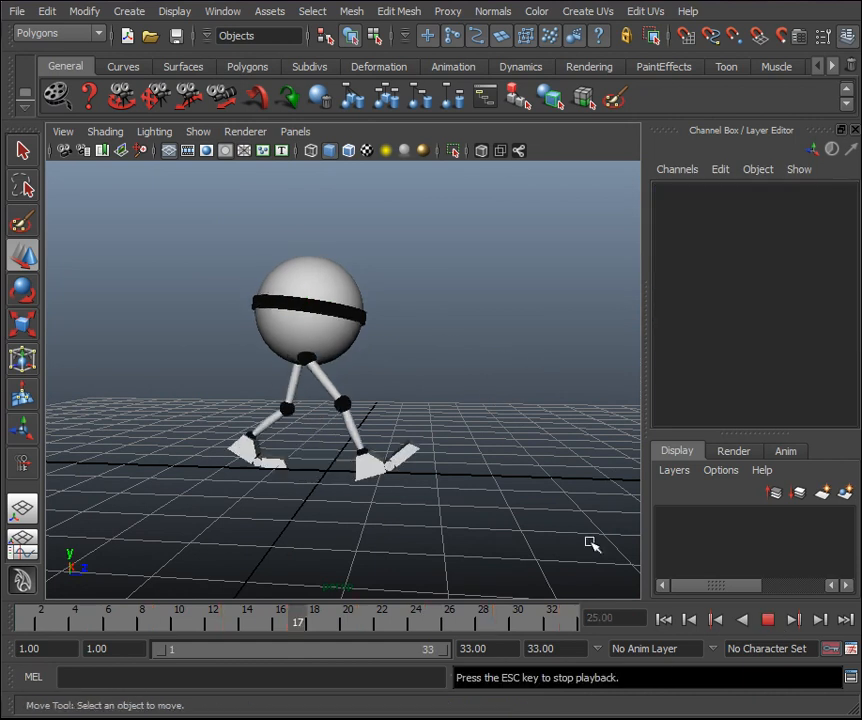
Watch the playing walk cycle from the side, stop playback and return to frame 1.
mouse_move(562, 498)
alt+mouse_down()
mouse_move(456, 495)
mouse_move(556, 514)
alt+mouse_up()
alt+middle_drag(539, 504, 576, 485)
alt+drag(576, 485, 584, 484)
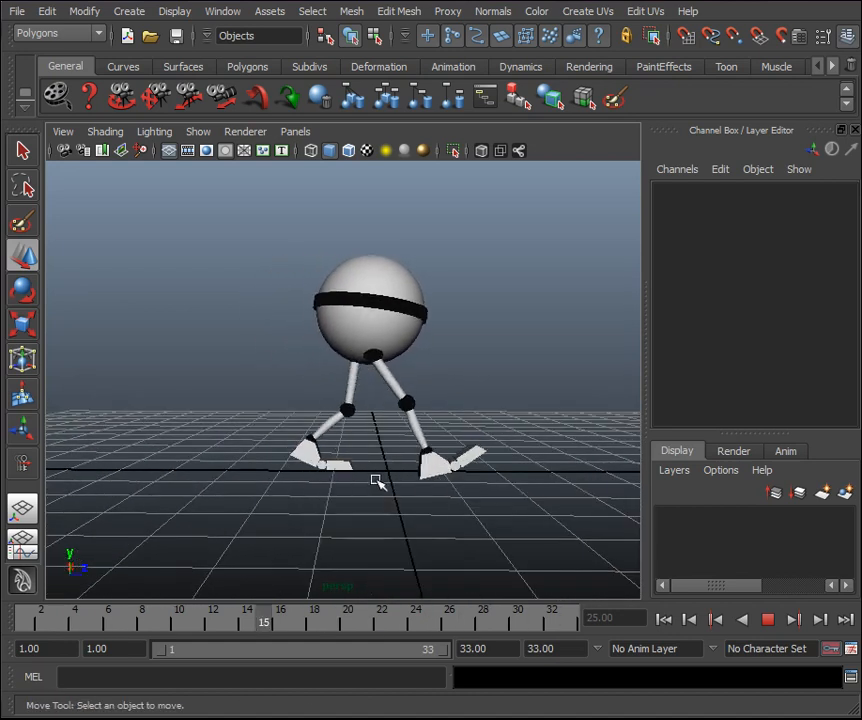
click(769, 621)
drag(185, 625, 5, 625)
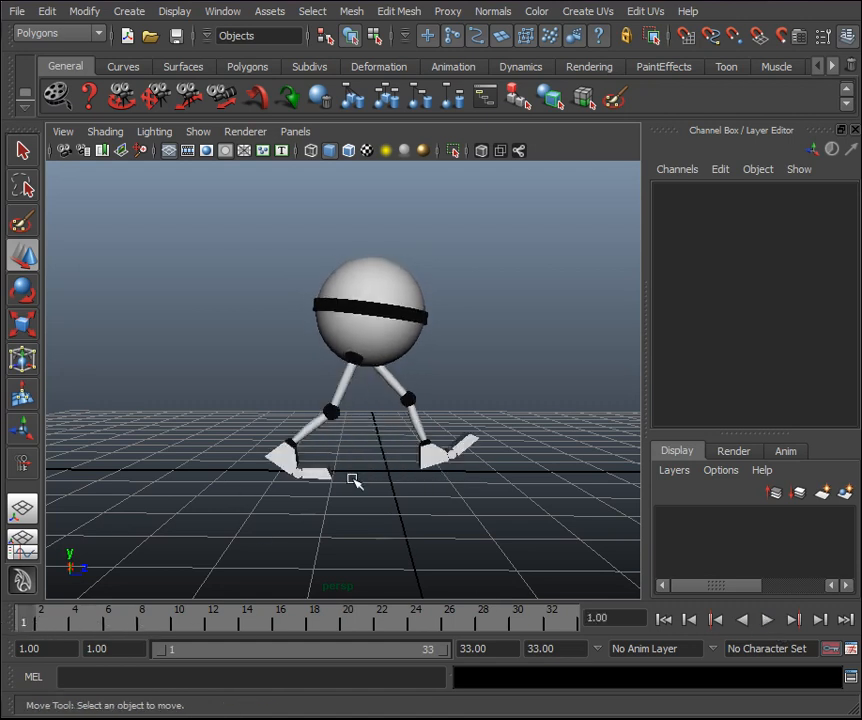
alt+drag(503, 458, 489, 462)
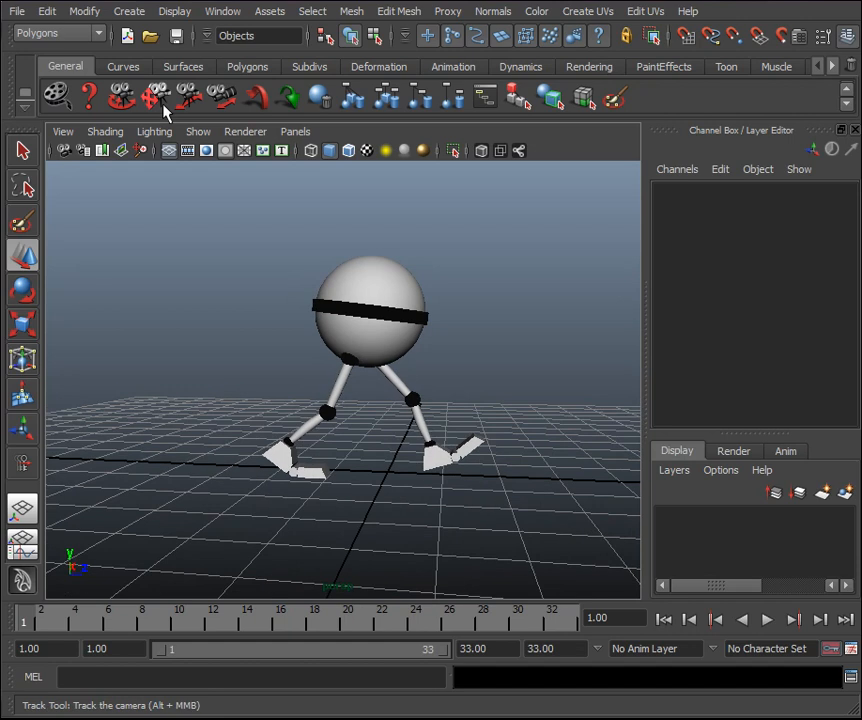
Show the rig's control curves again in the split perspective and Graph Editor layout and save the scene.
click(199, 132)
click(262, 147)
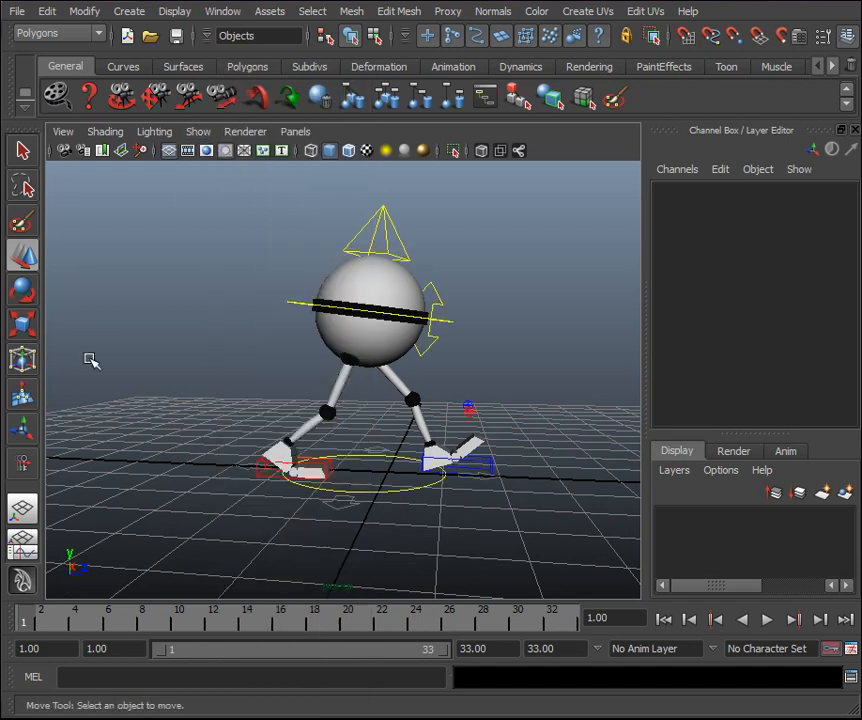
click(23, 555)
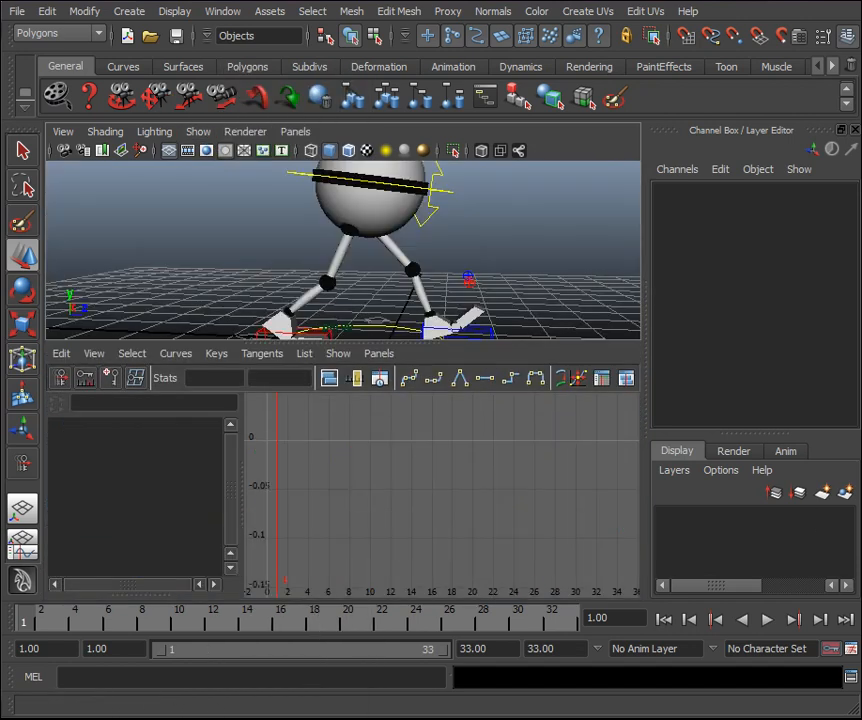
key(q)
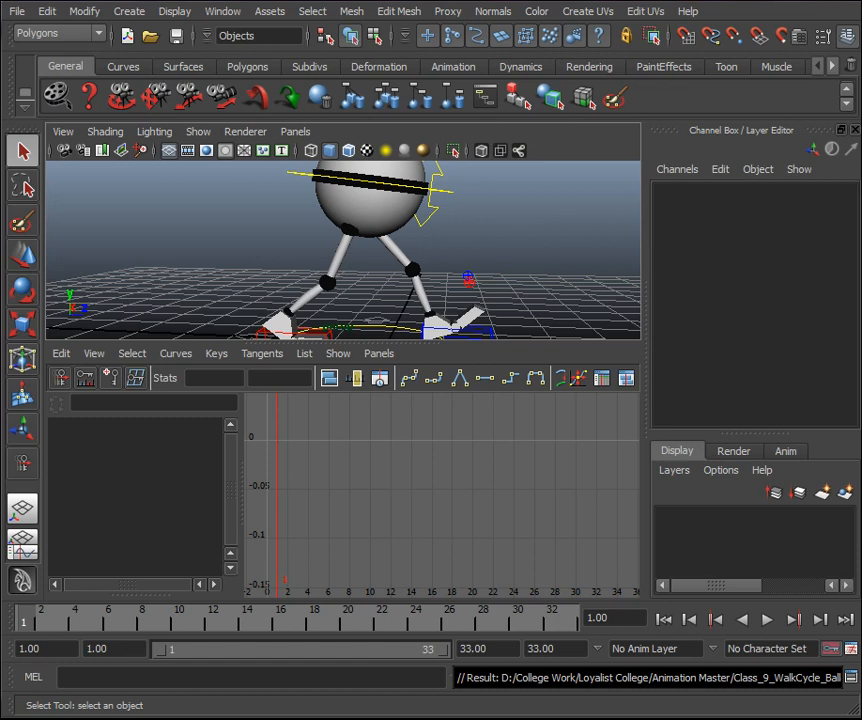
On ball_CTRL's Translate Y curve, angle the tangents of the frame 1 and frame 33 keys downward so the curve descends smoothly through both.
click(449, 201)
click(148, 464)
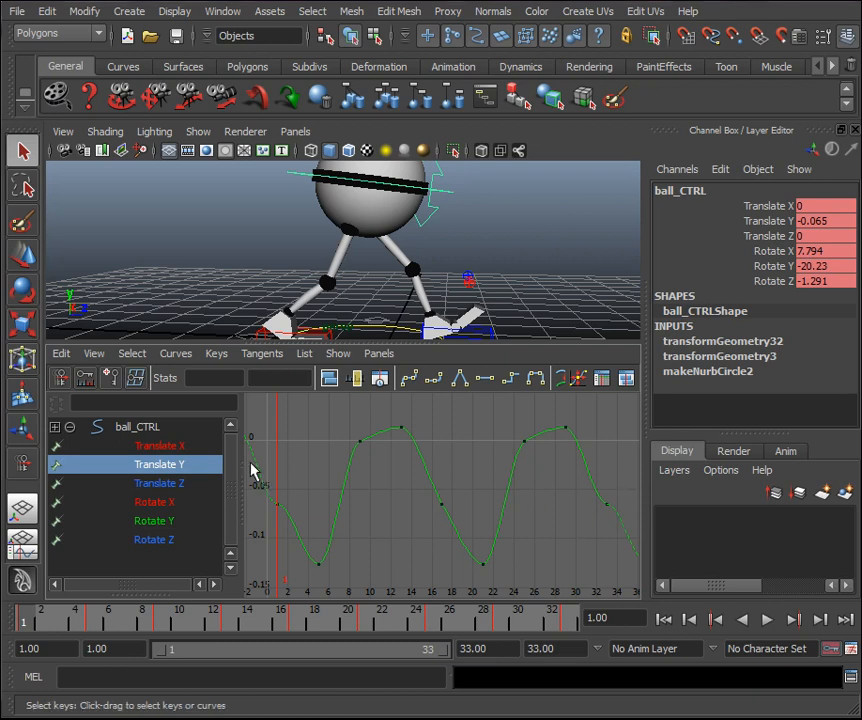
click(278, 505)
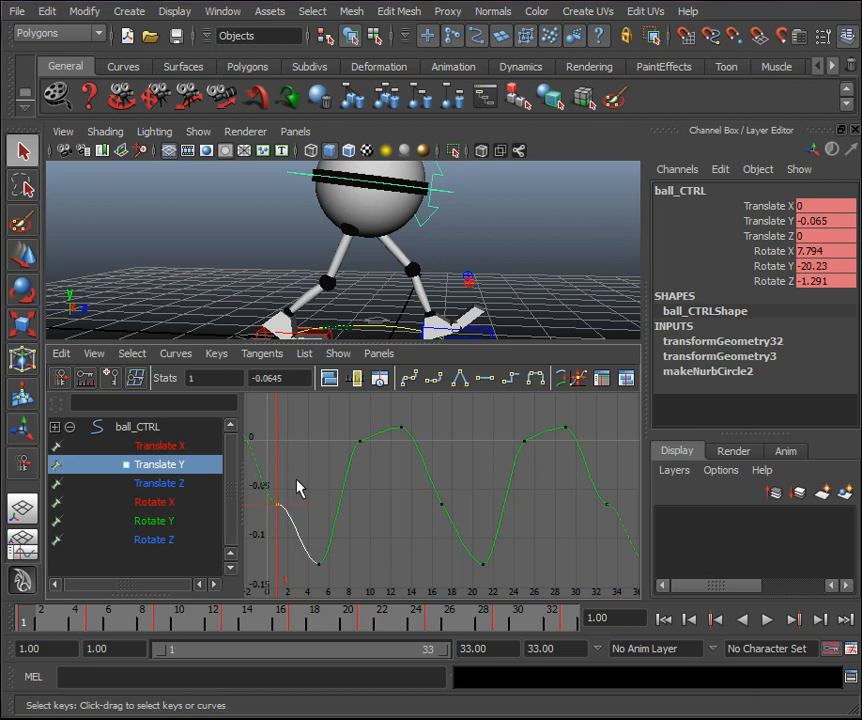
drag(586, 486, 622, 519)
drag(287, 525, 262, 500)
drag(343, 521, 365, 522)
drag(600, 508, 583, 492)
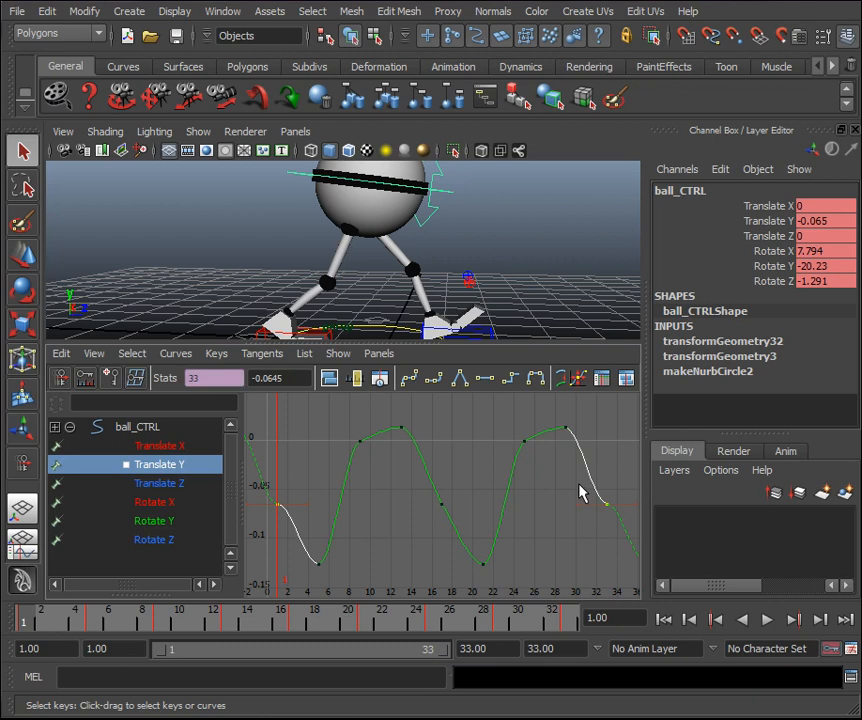
click(491, 386)
click(633, 503)
shift+drag(301, 490, 311, 531)
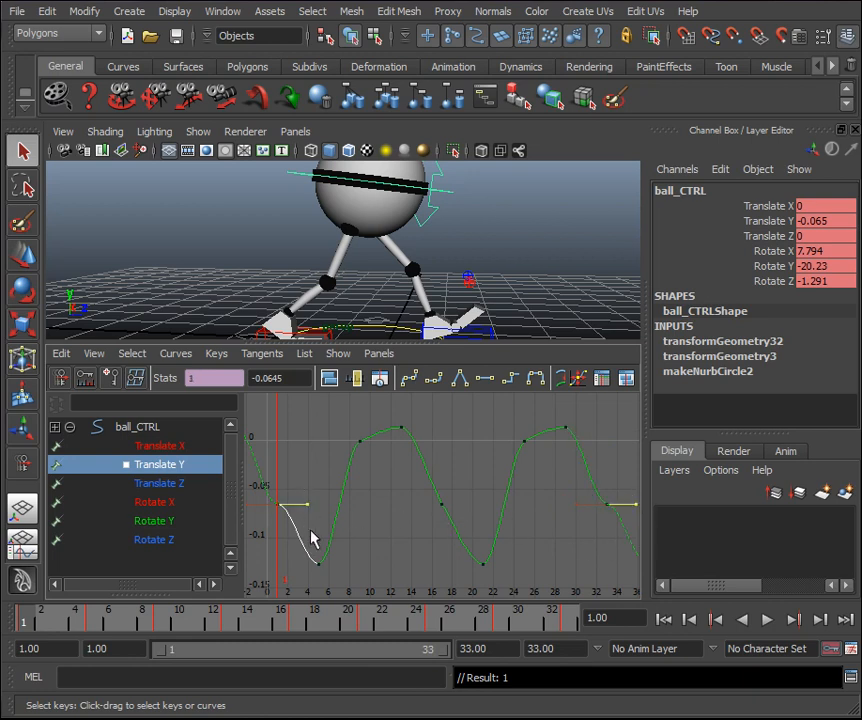
key(w)
middle_drag(495, 490, 486, 534)
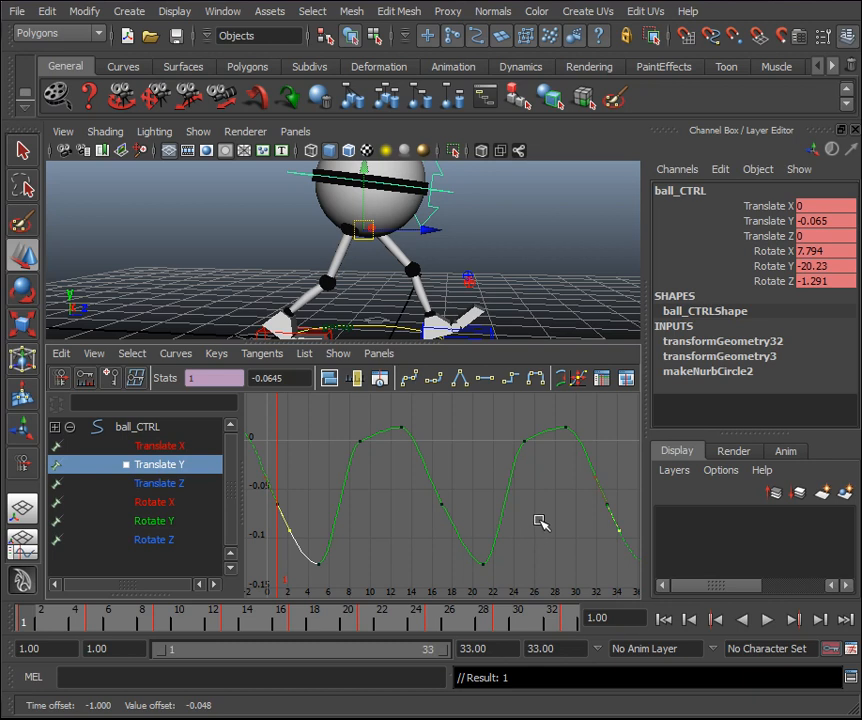
key(f)
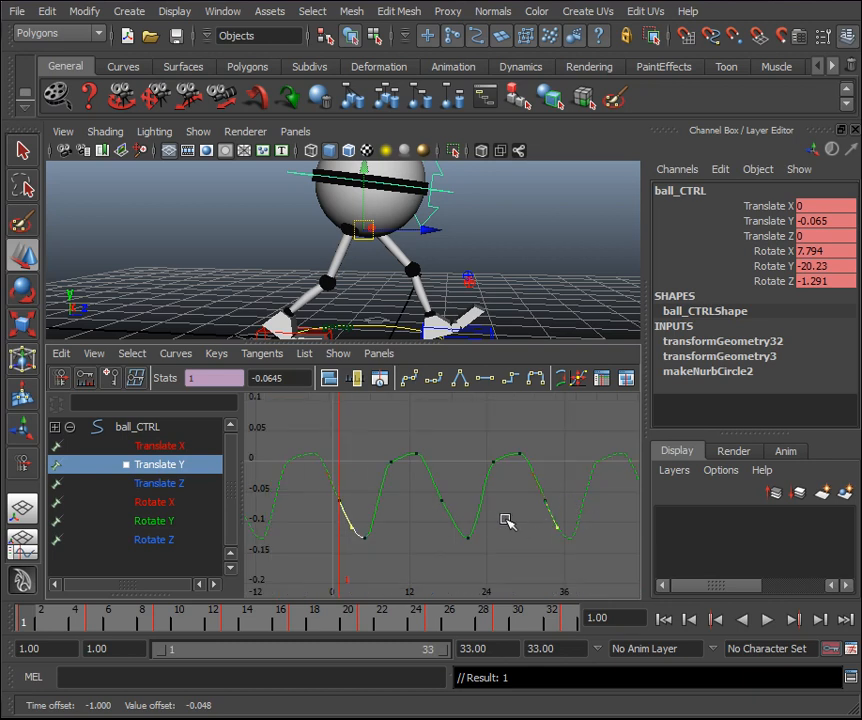
key(a)
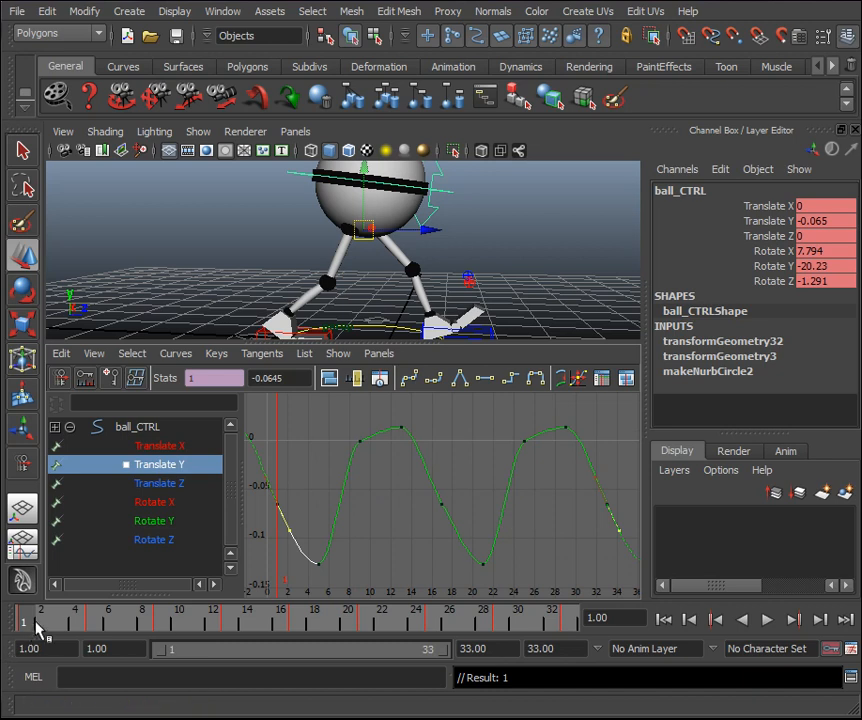
Scrub between frames 33, 1 and 16 to compare the contact poses with the Translate Y curve.
drag(37, 625, 596, 620)
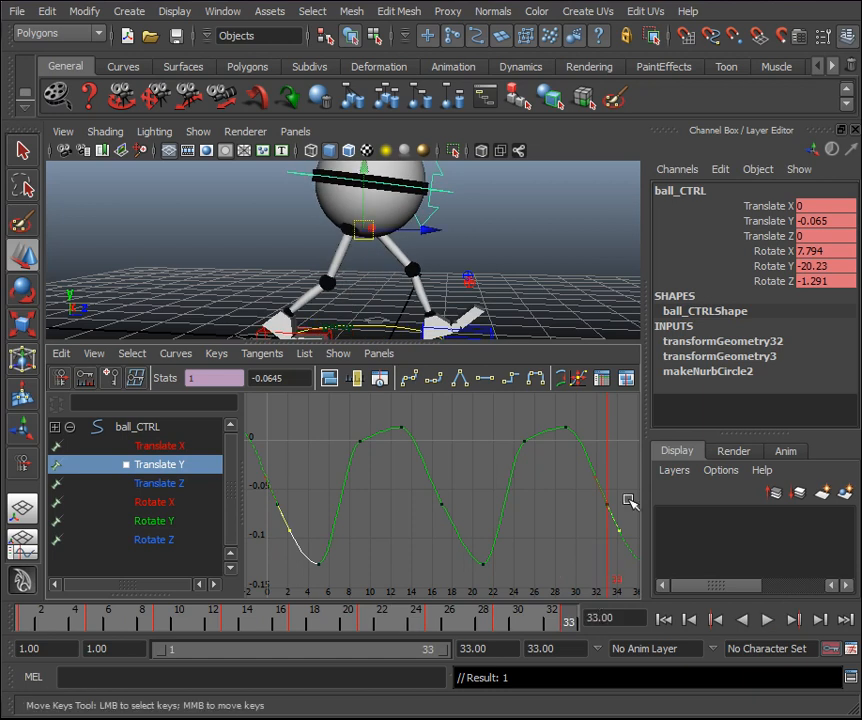
scroll(553, 508, down, 5)
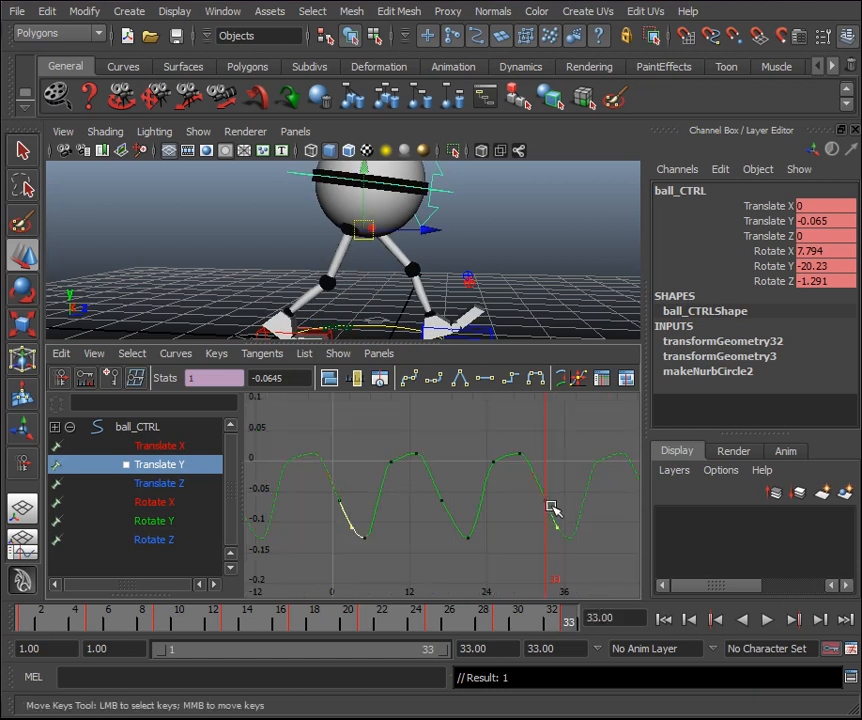
key(f)
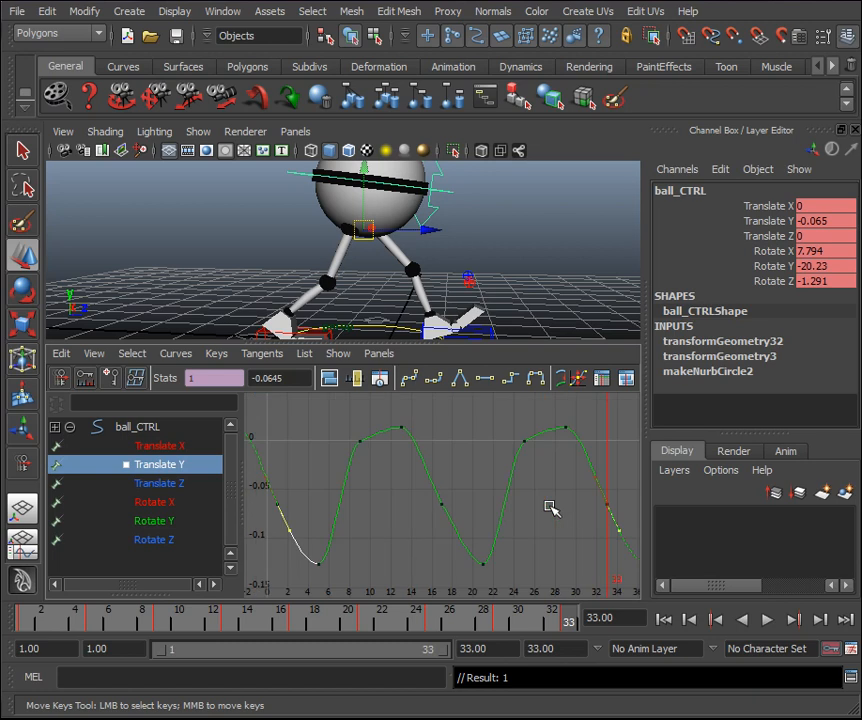
click(507, 491)
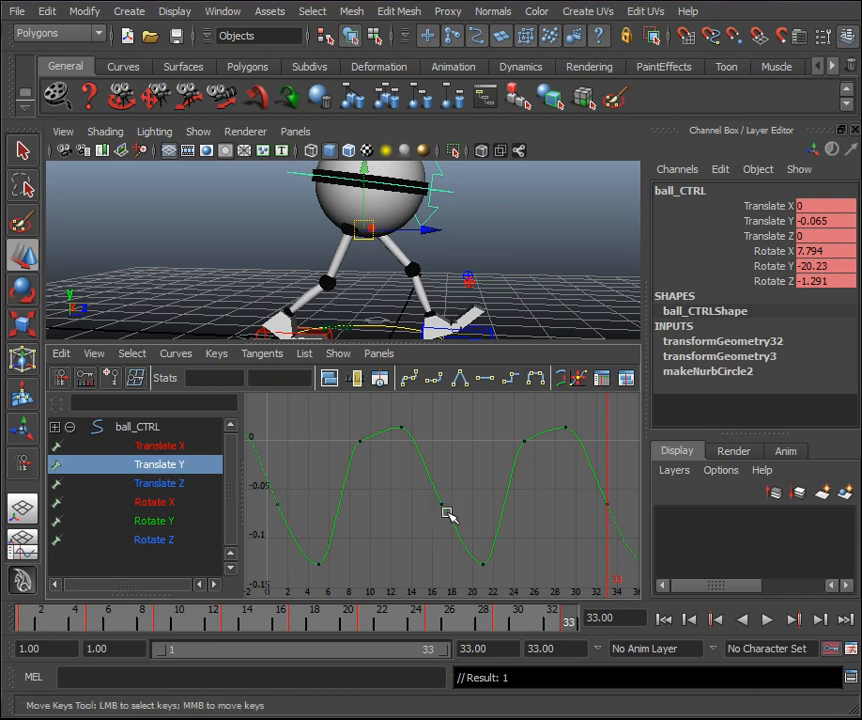
mouse_move(38, 622)
mouse_down()
mouse_move(596, 610)
mouse_move(221, 613)
mouse_move(3, 597)
mouse_up()
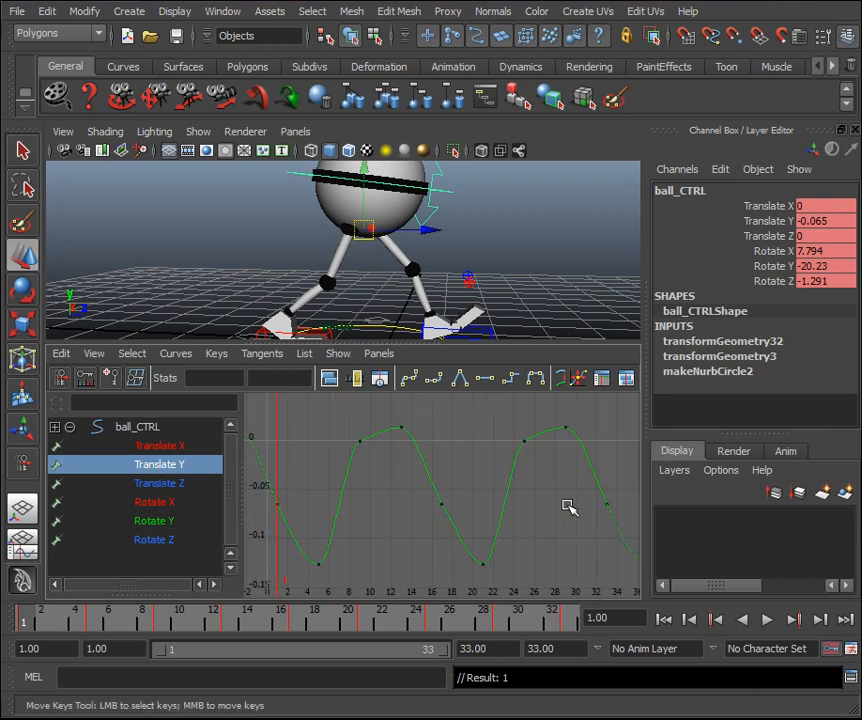
drag(206, 618, 281, 614)
alt+middle_drag(540, 259, 539, 235)
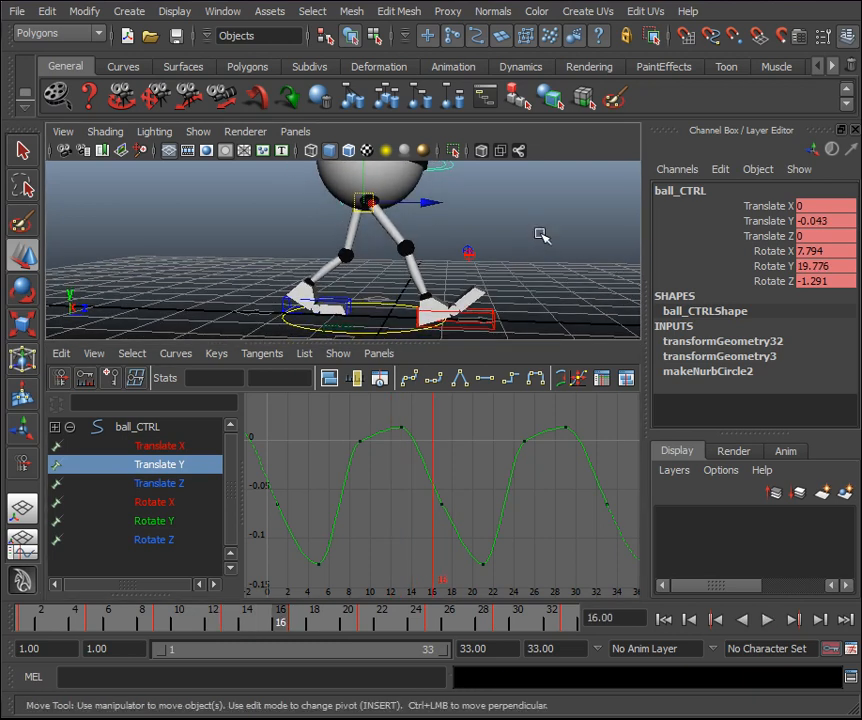
Play the walk cycle from frame 1 with the Translate Y curve displayed, checking the legs and feet, and stop it.
key(alt+v)
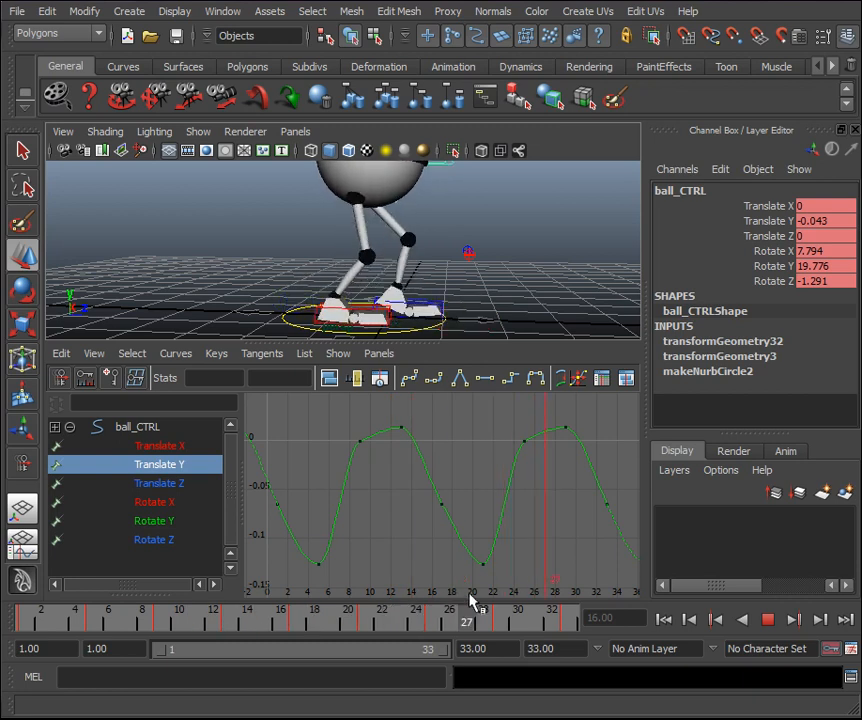
click(23, 617)
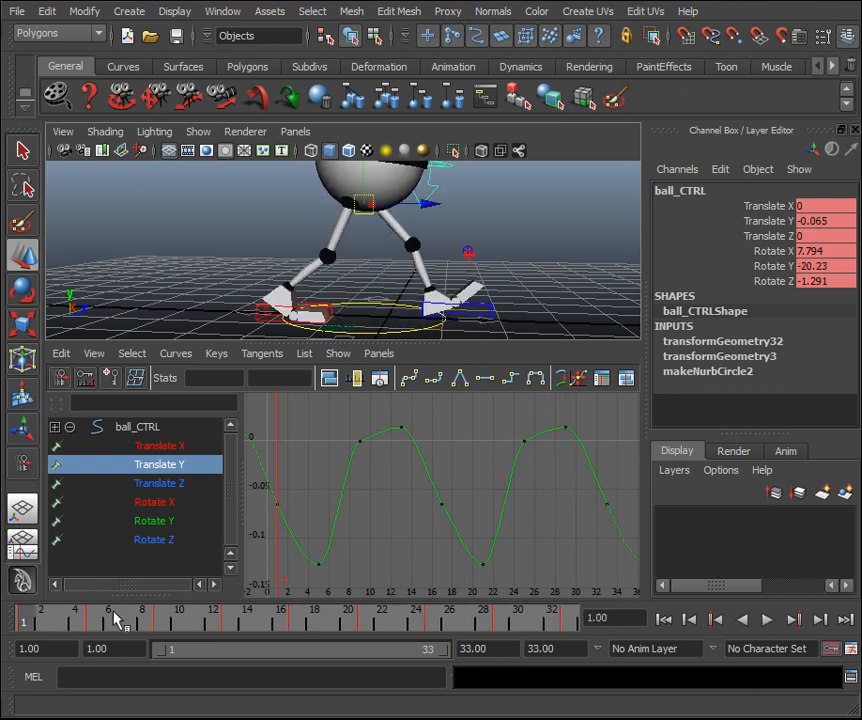
click(767, 620)
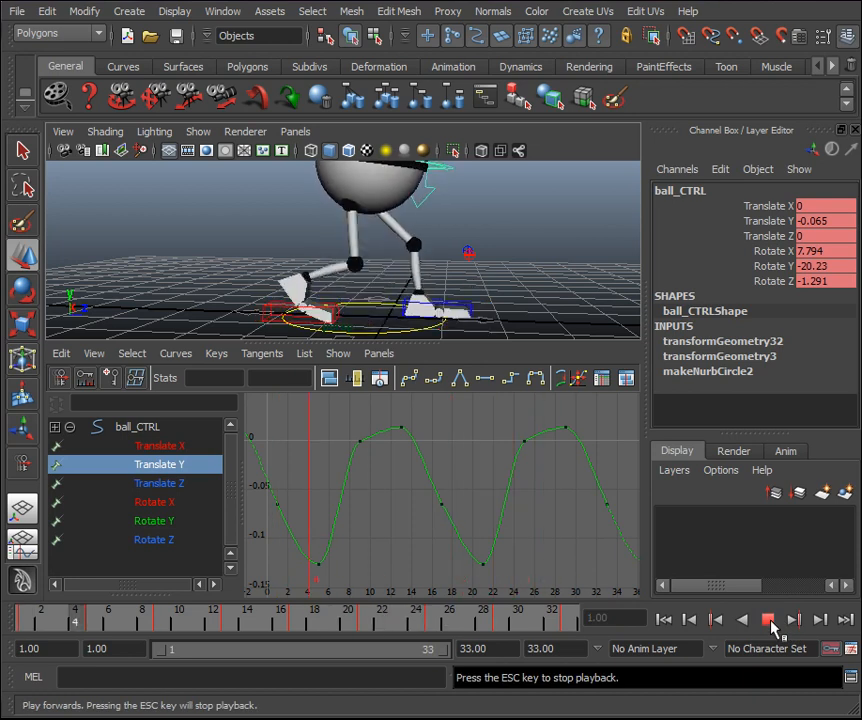
click(768, 621)
alt+middle_drag(573, 227, 579, 246)
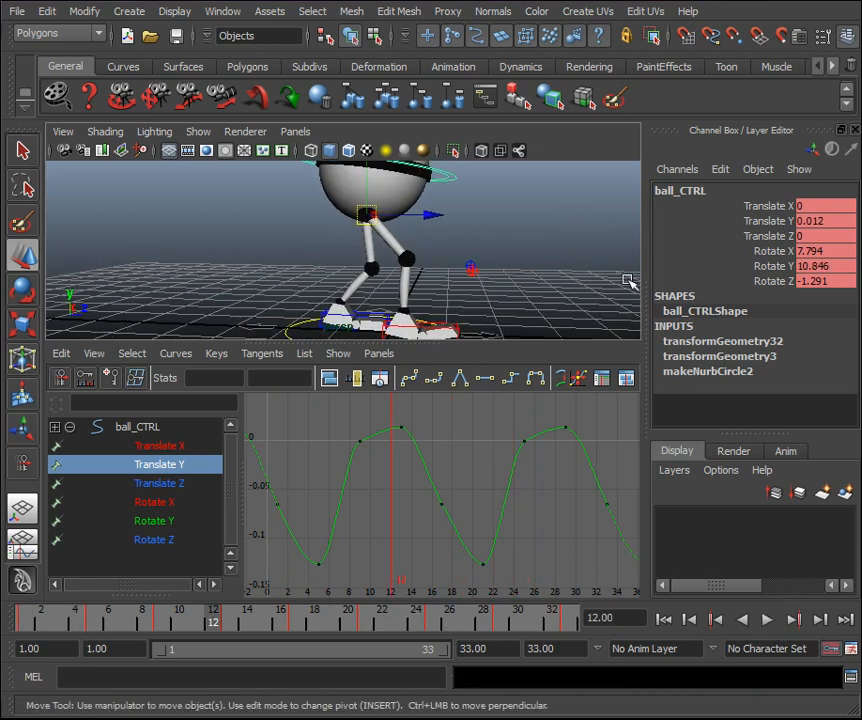
Save the scene and enlarge the perspective view to fill the workspace, with the Channel Box hidden and nothing selected.
key(ctrl+s)
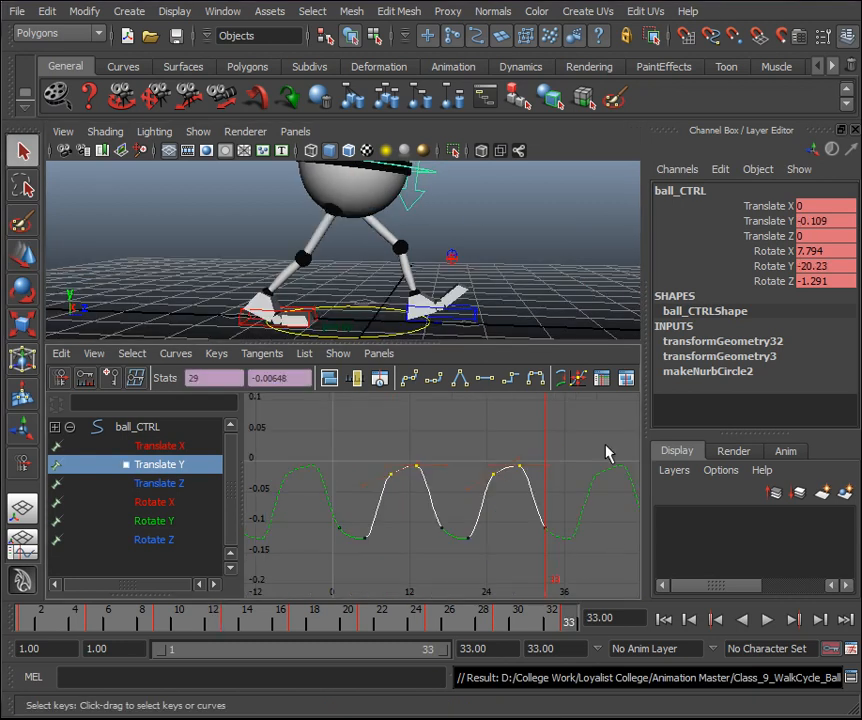
click(533, 236)
key(space)
alt+drag(516, 270, 524, 319)
click(849, 40)
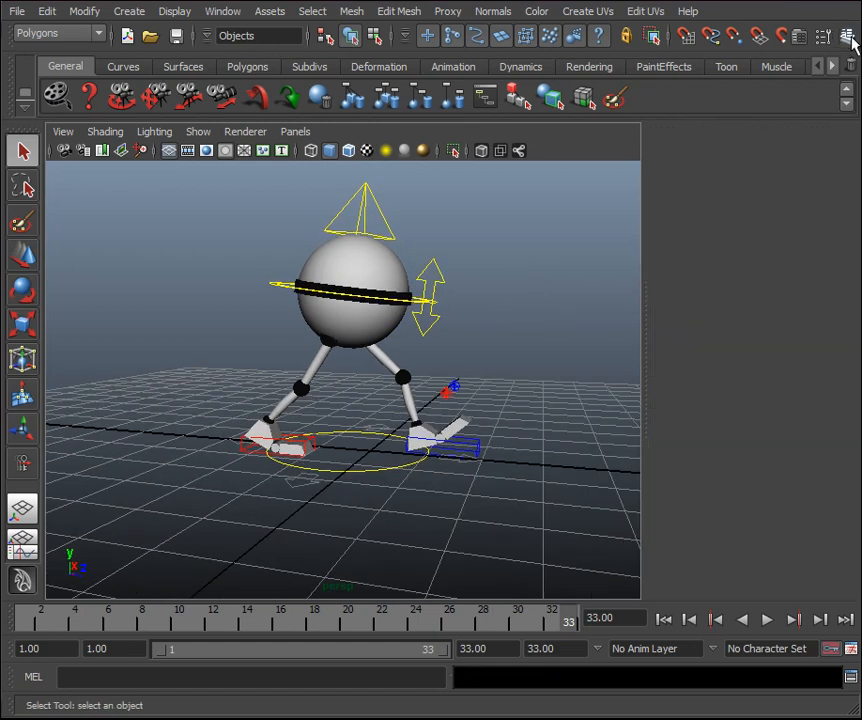
alt+middle_drag(694, 266, 643, 318)
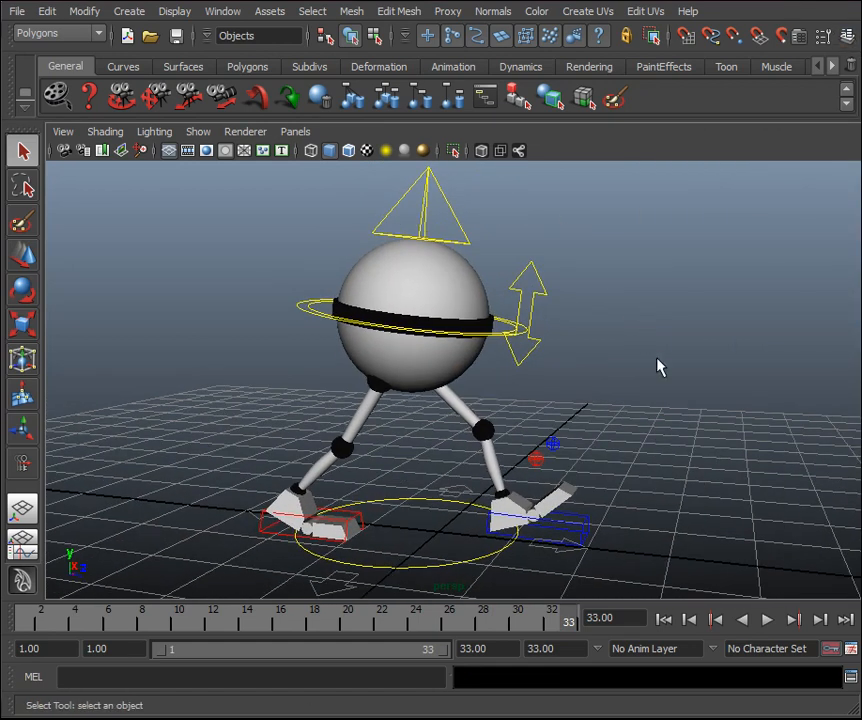
scroll(660, 368, down, 2)
Hide the rig's control curves and play the walk cycle, examining it from the side, front and three-quarter angles.
click(198, 131)
click(226, 148)
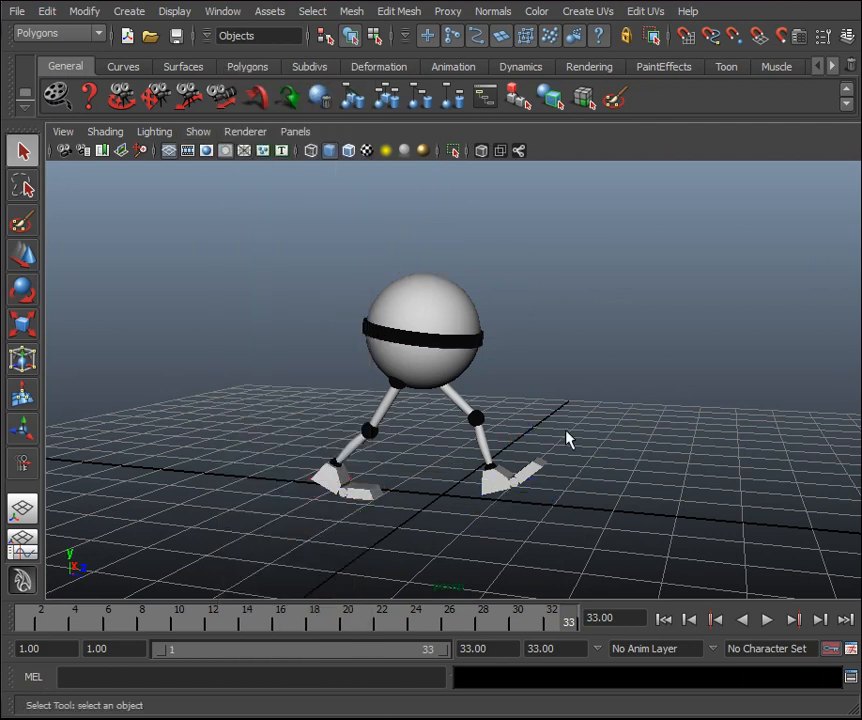
click(767, 620)
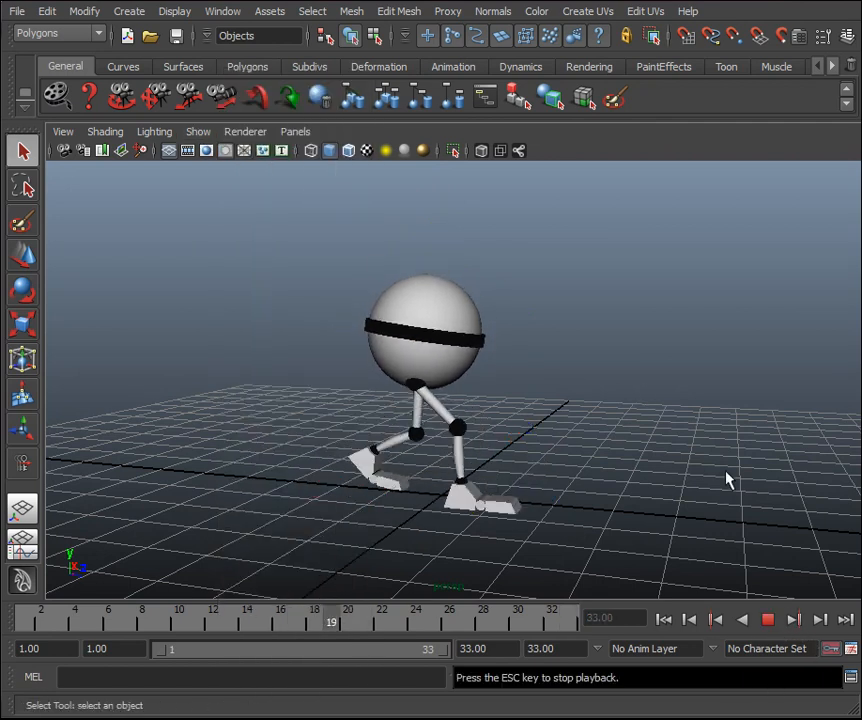
alt+drag(731, 477, 716, 416)
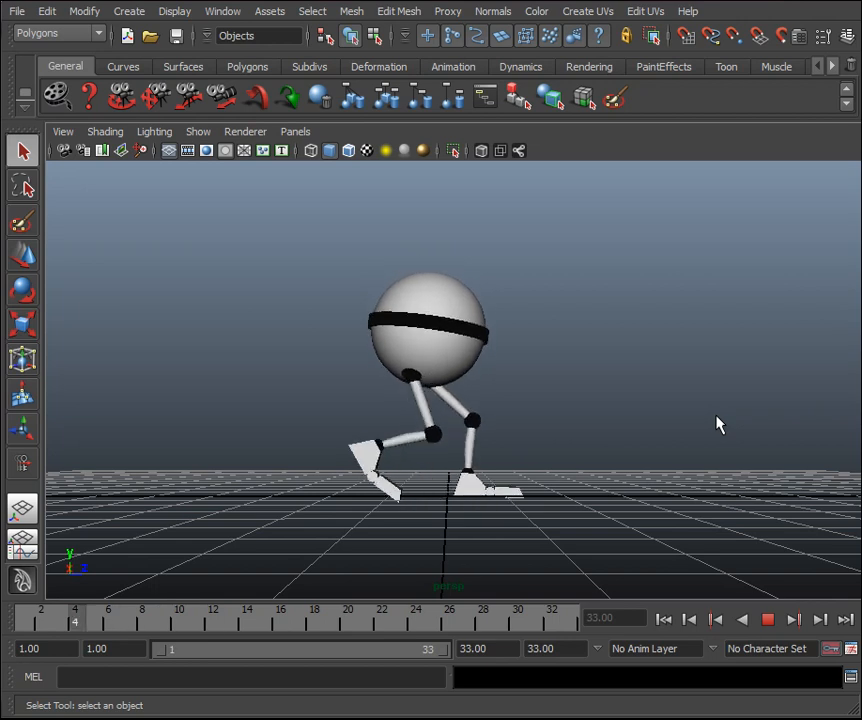
alt+drag(720, 423, 538, 428)
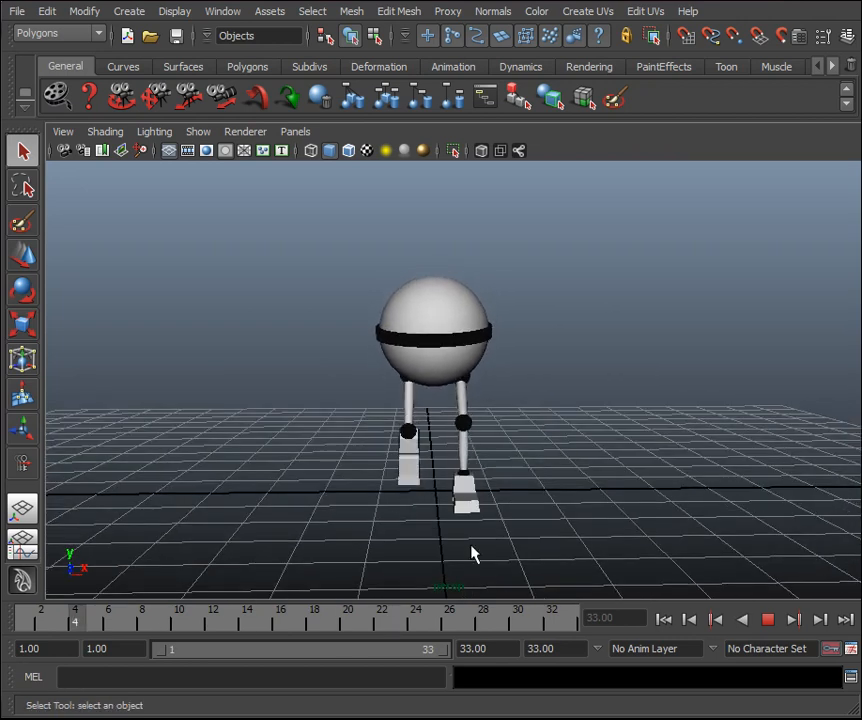
alt+drag(494, 539, 591, 531)
click(768, 620)
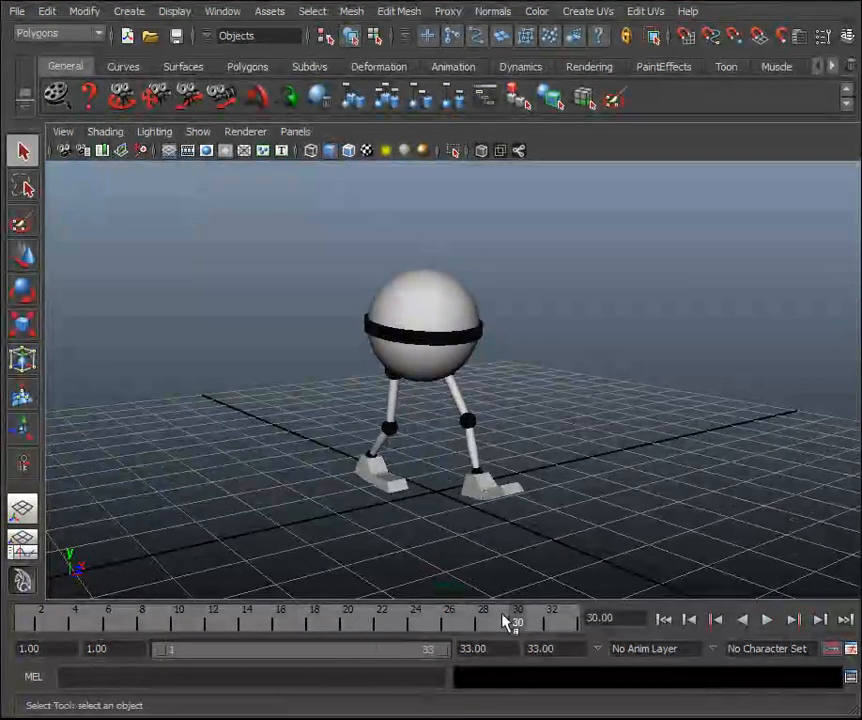
Return to frame 1, show the control curves again and select ball_CTRL in a close front view of the character.
drag(506, 620, 8, 620)
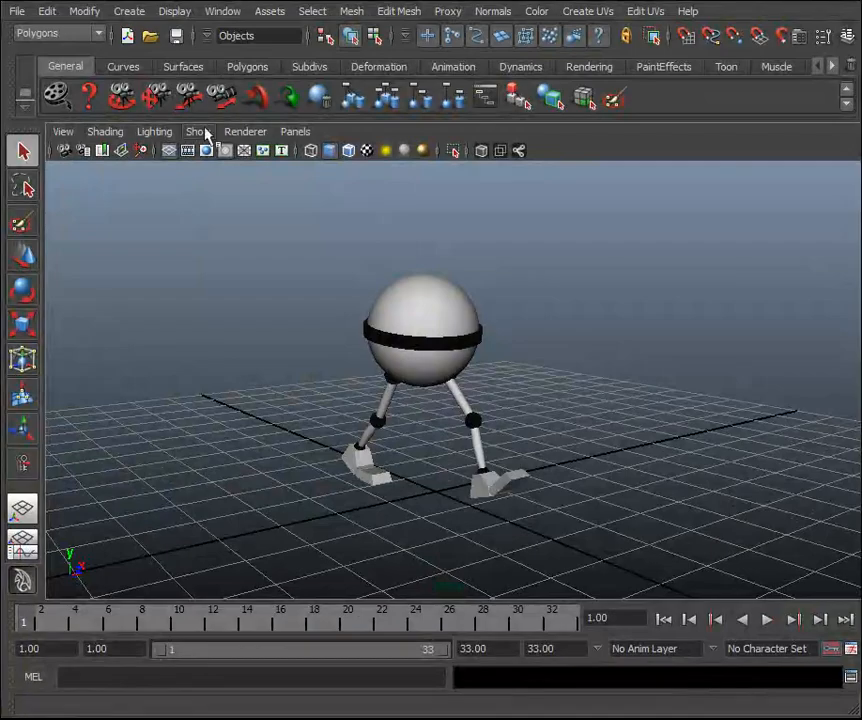
click(206, 133)
click(235, 147)
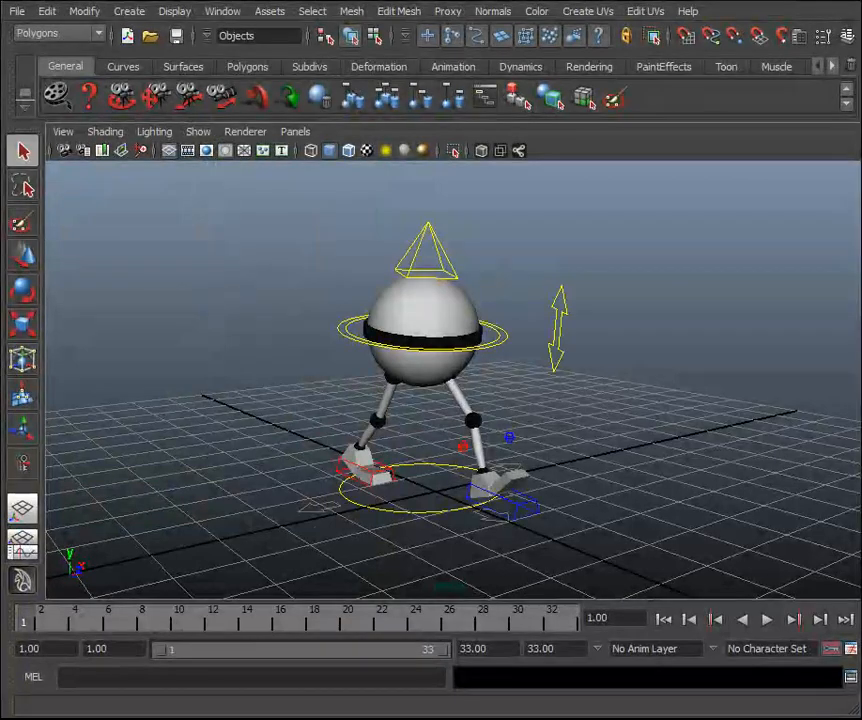
click(510, 350)
alt+drag(643, 383, 561, 369)
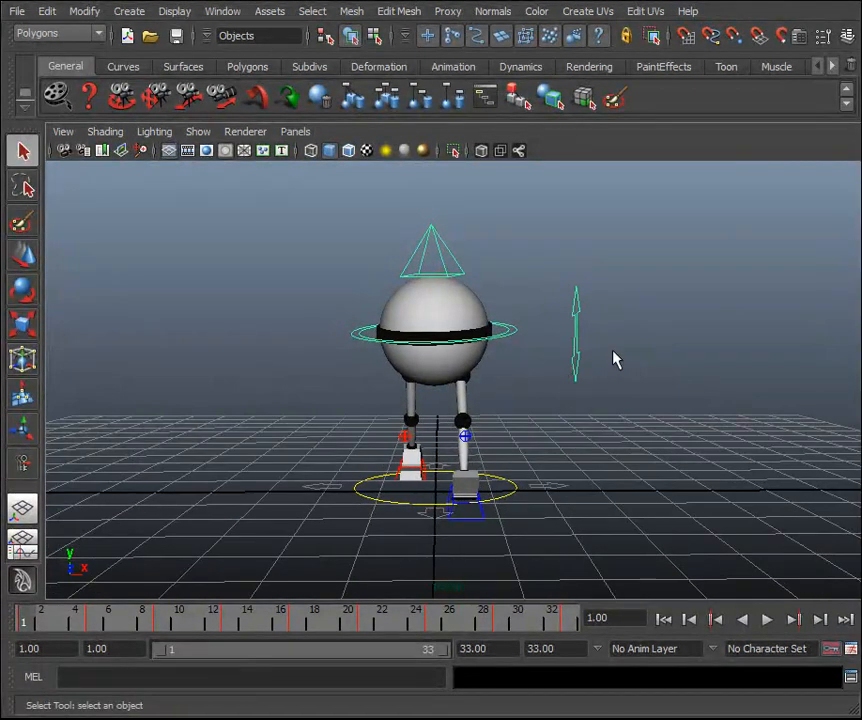
scroll(614, 358, up, 3)
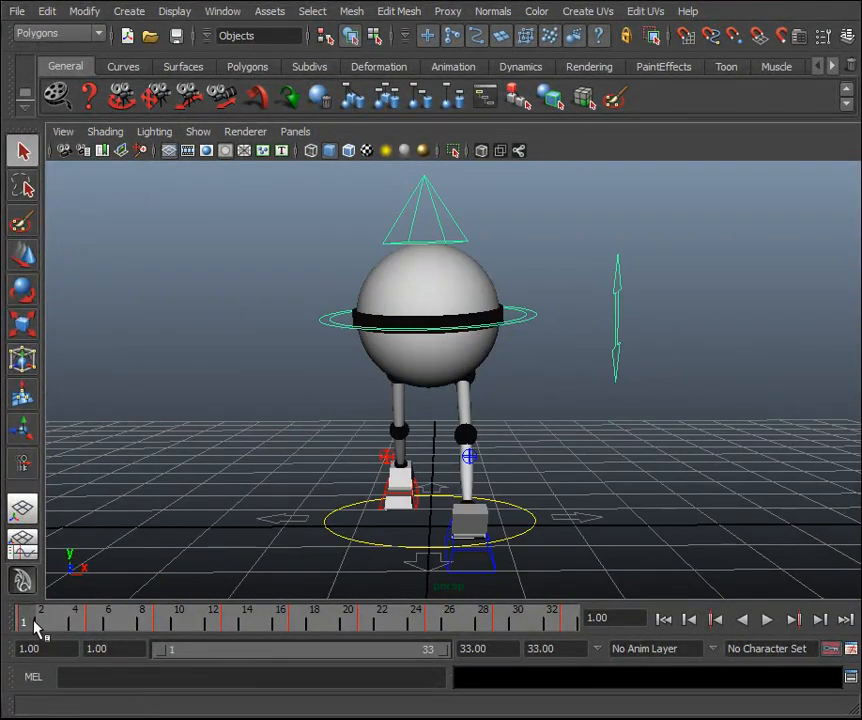
Scrub through frames 1 to 13 of the walk cycle in front view, examining the body's sideways position over the feet.
key(alt+v)
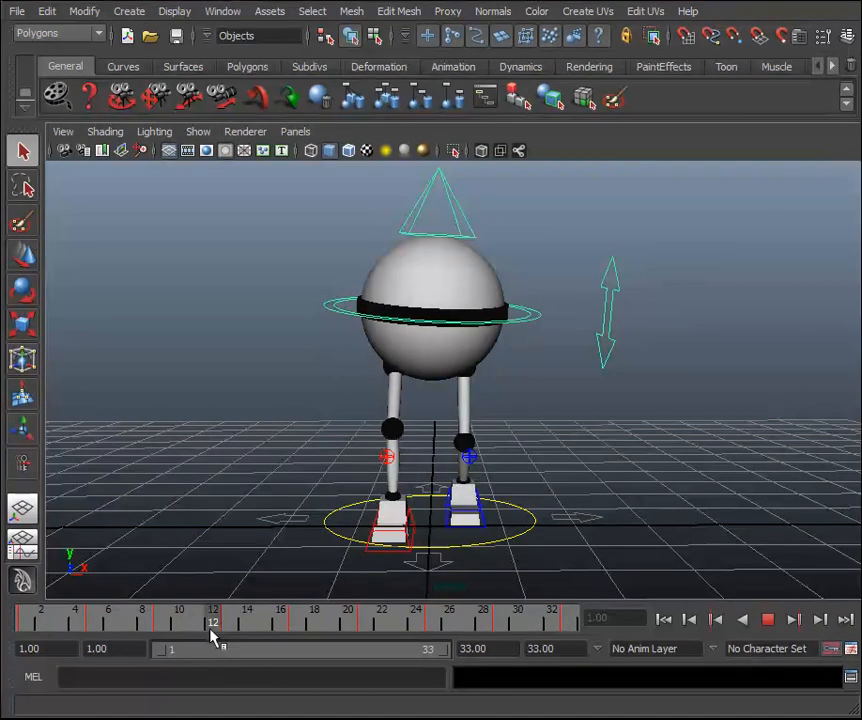
click(164, 628)
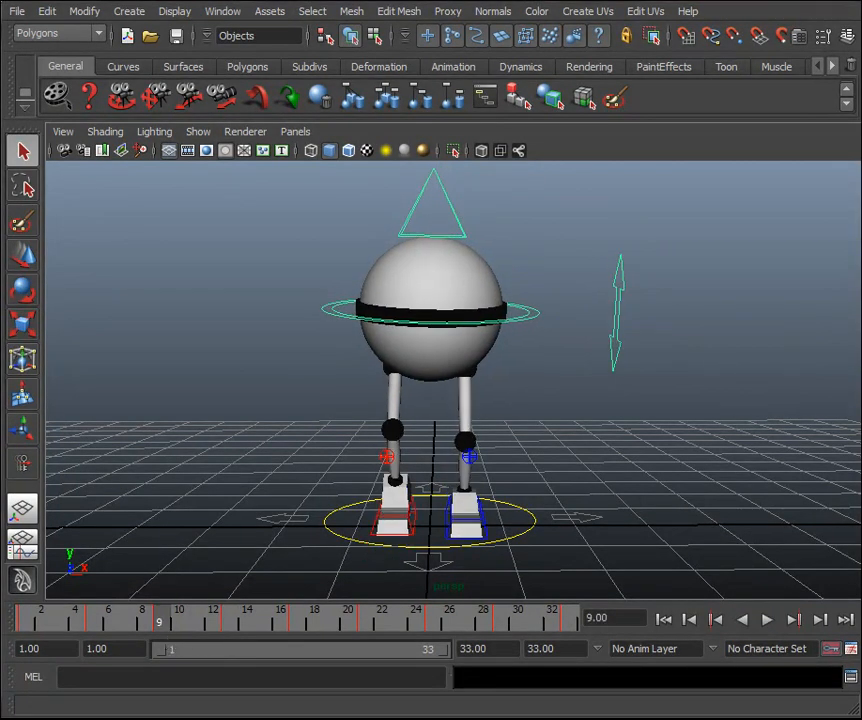
drag(205, 628, 236, 627)
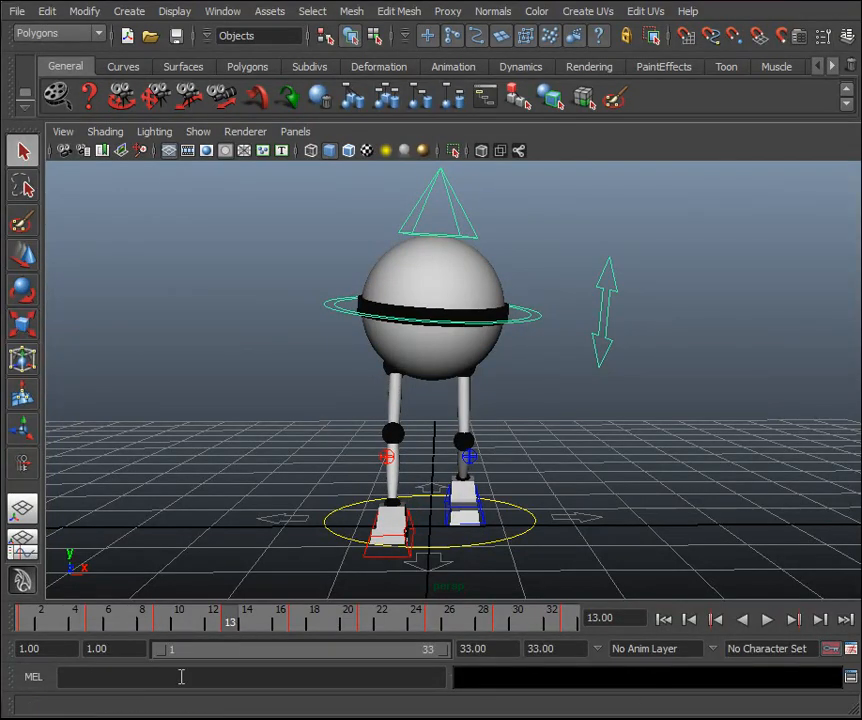
click(97, 625)
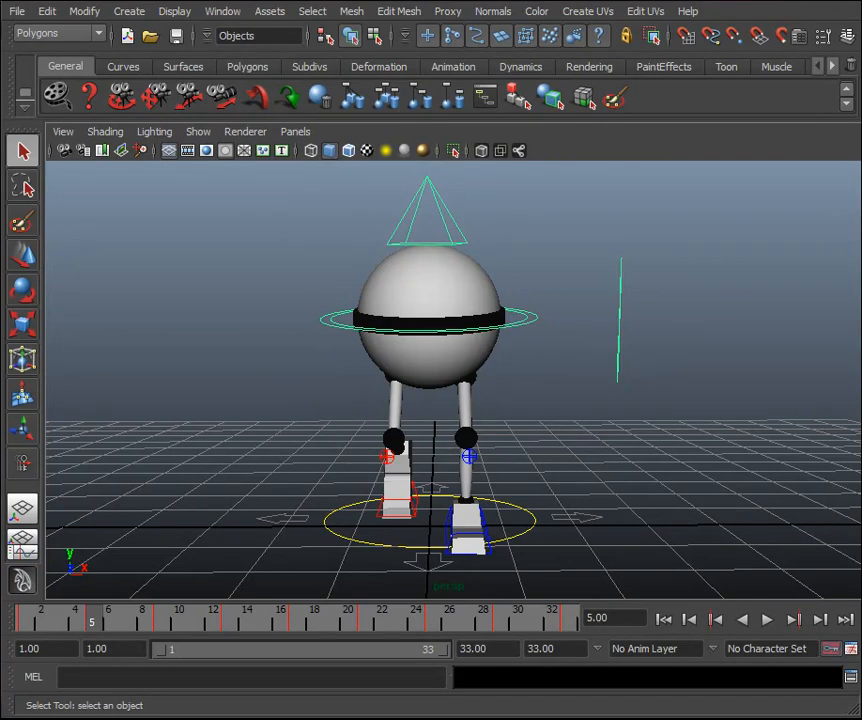
At frame 9, shift ball_CTRL sideways over the planted foot to a Translate X of 0.072, with the Channel Box shown.
click(168, 620)
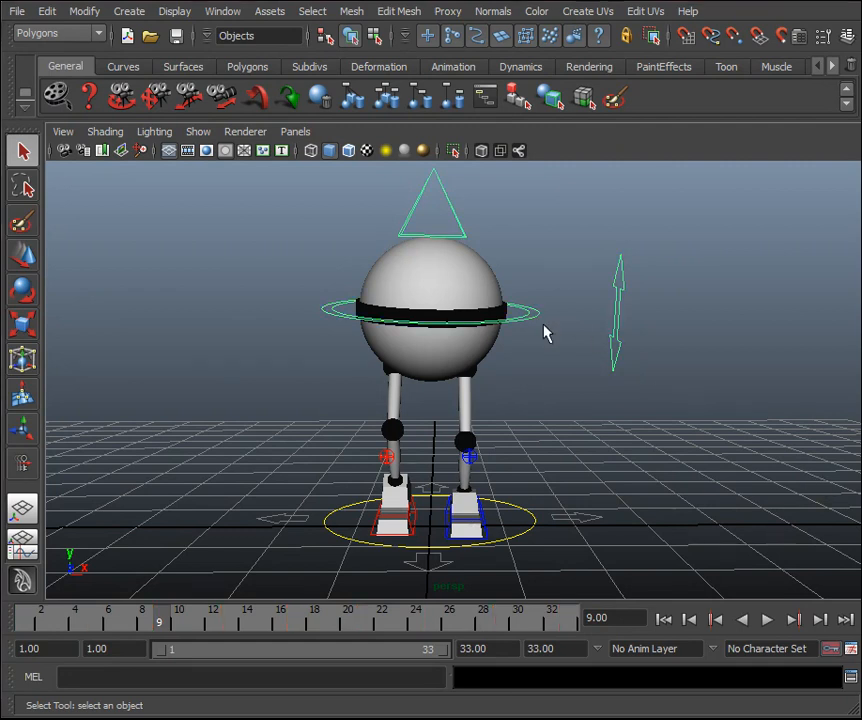
key(w)
drag(497, 371, 560, 373)
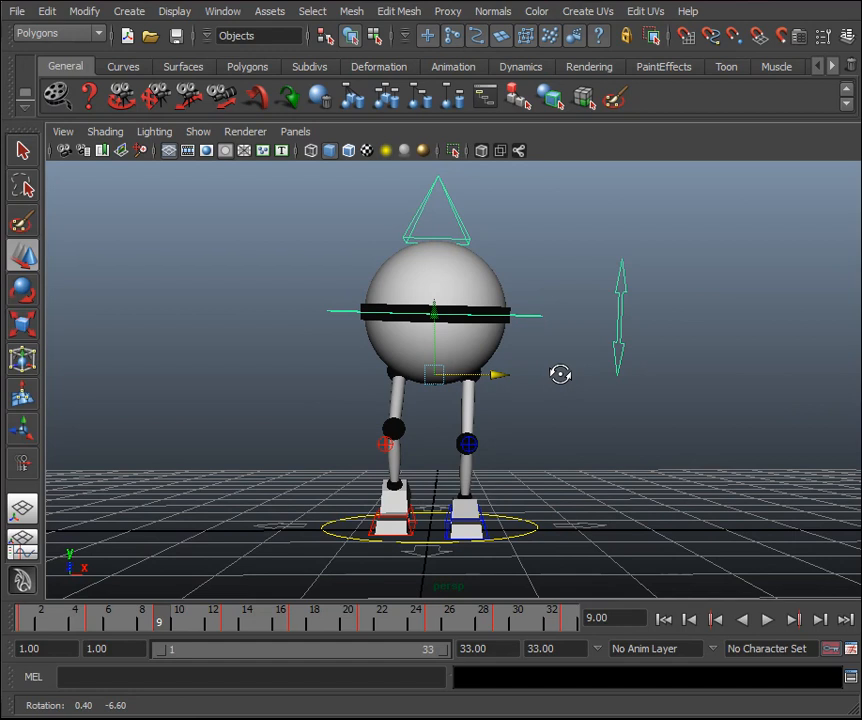
click(848, 36)
drag(389, 380, 398, 381)
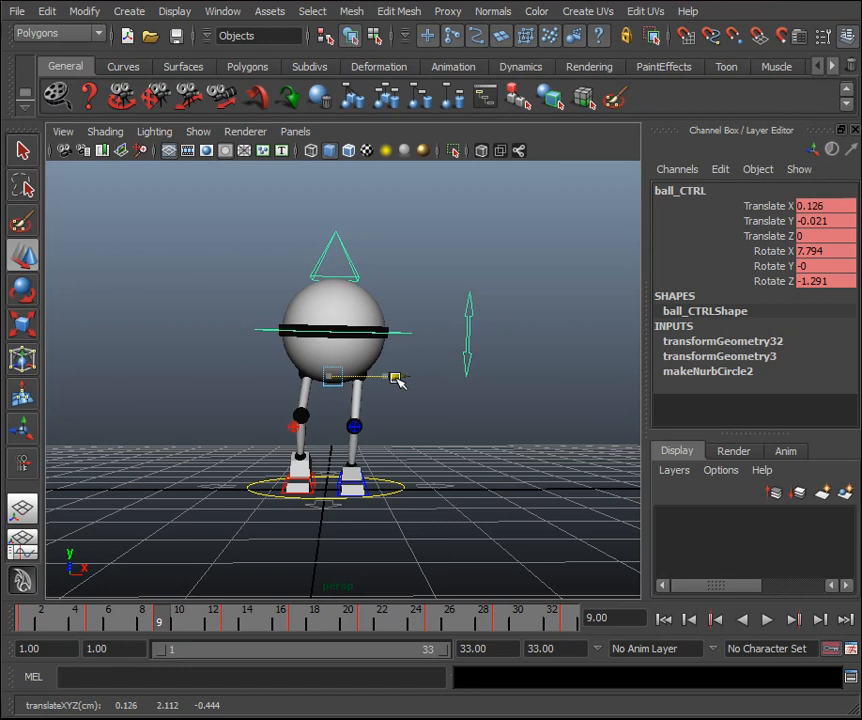
alt+middle_drag(435, 385, 492, 390)
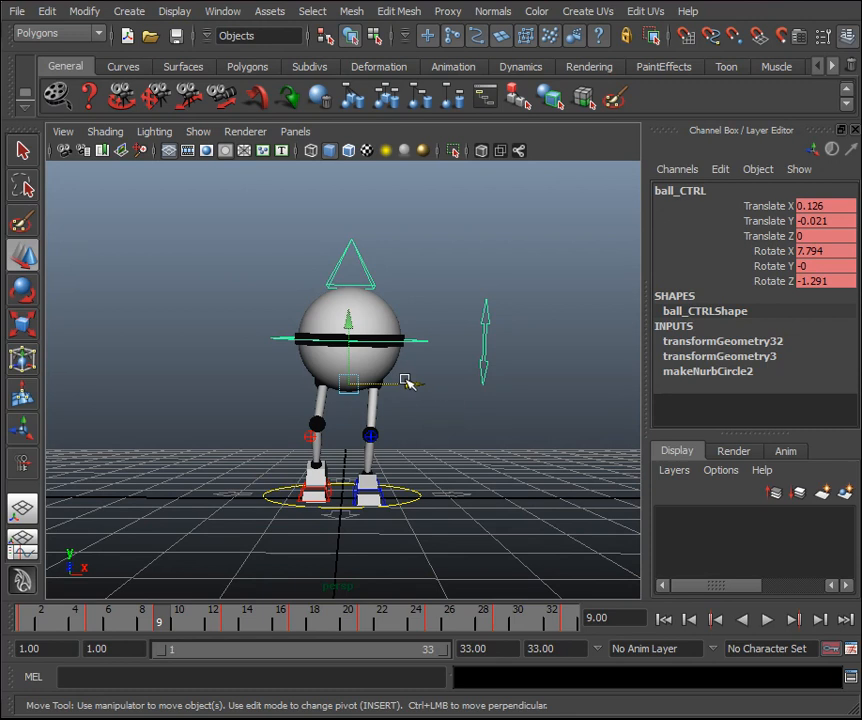
drag(404, 385, 406, 385)
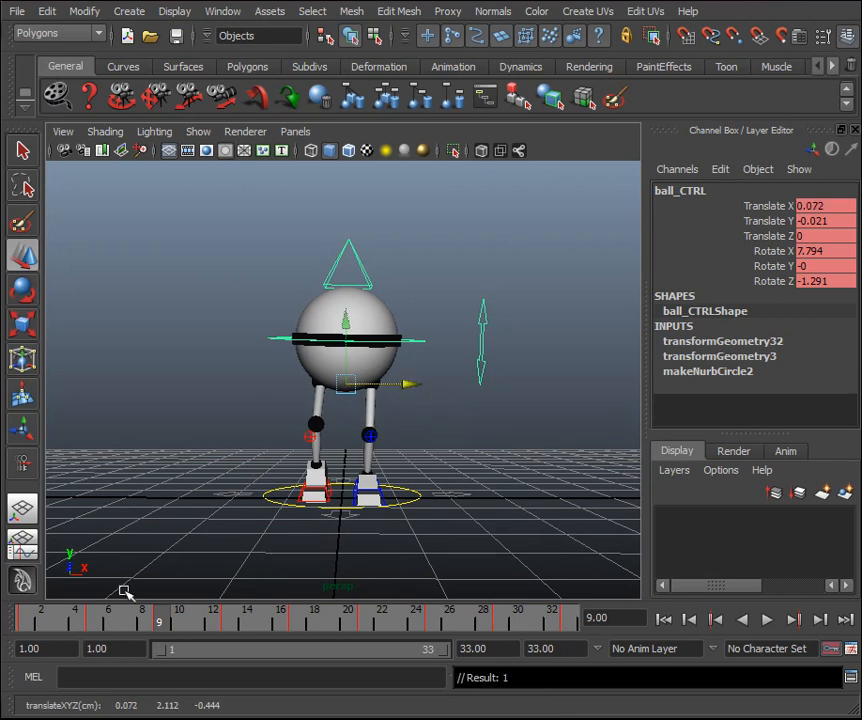
Mirror the sideways shift at frame 25 by setting ball_CTRL's Translate X to -0.072.
key(alt+v)
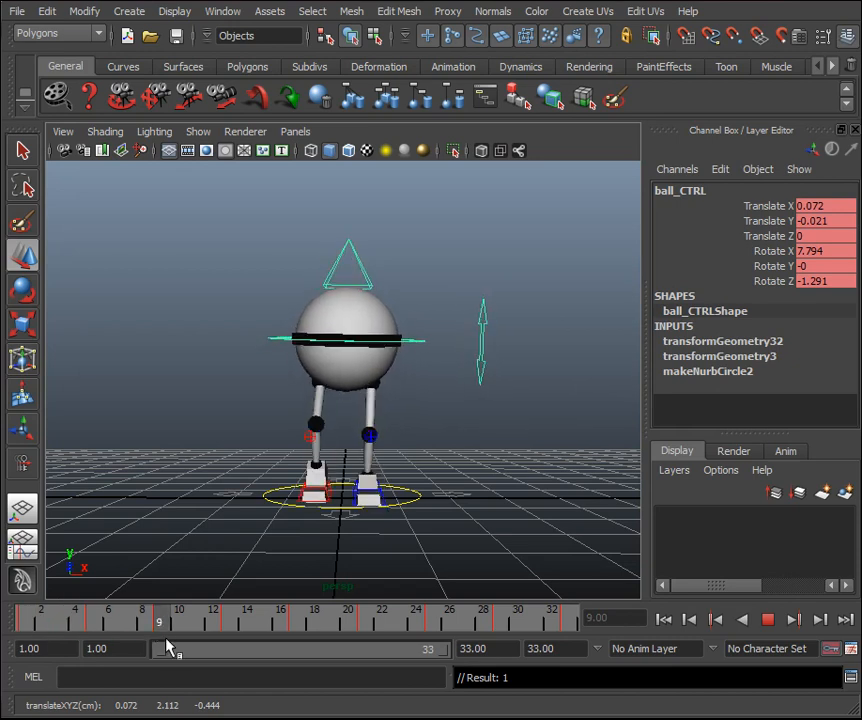
key(alt+v)
double_click(824, 205)
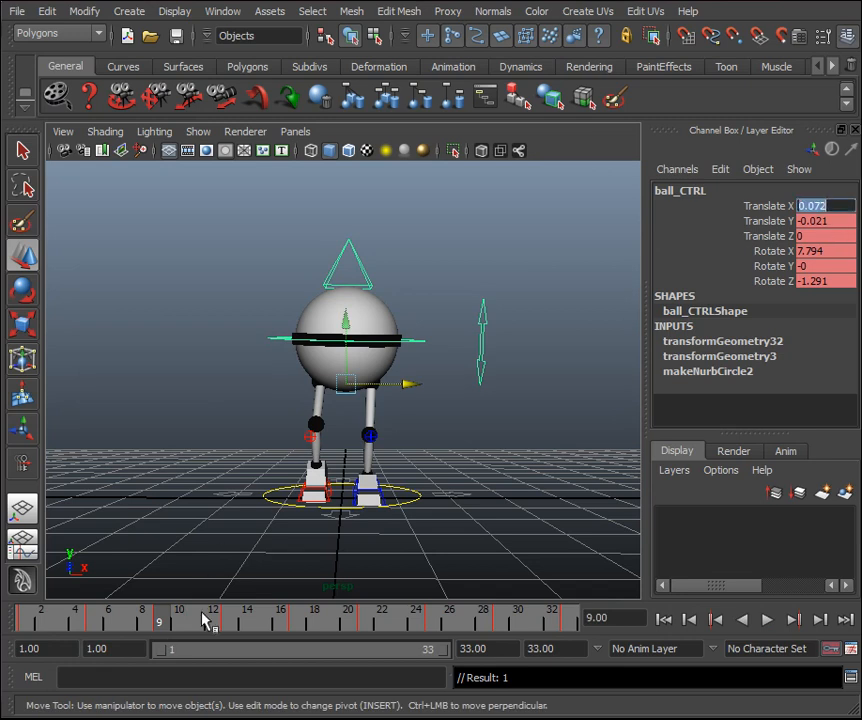
key(alt+v)
click(433, 626)
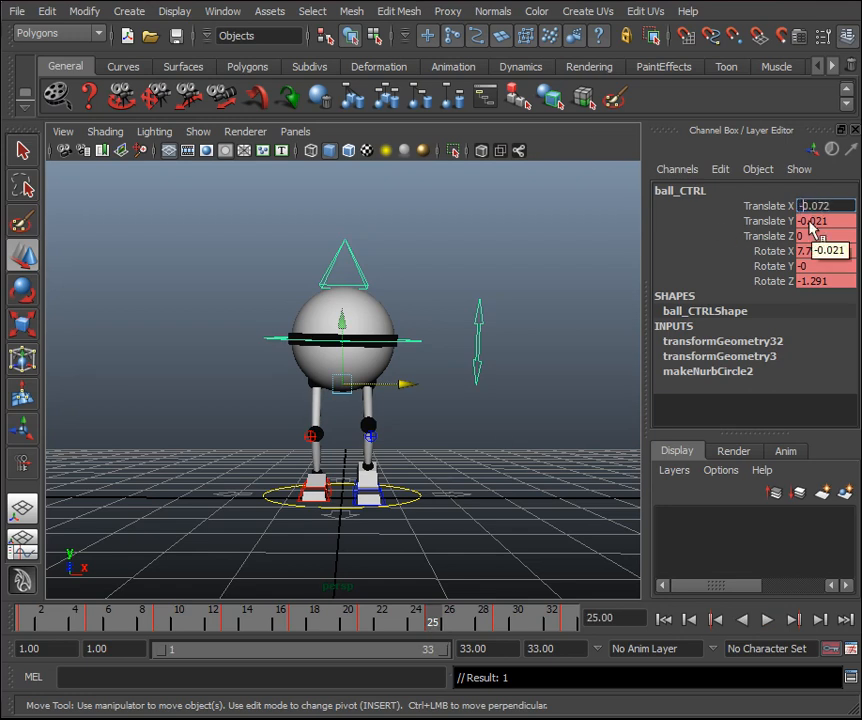
key(Return)
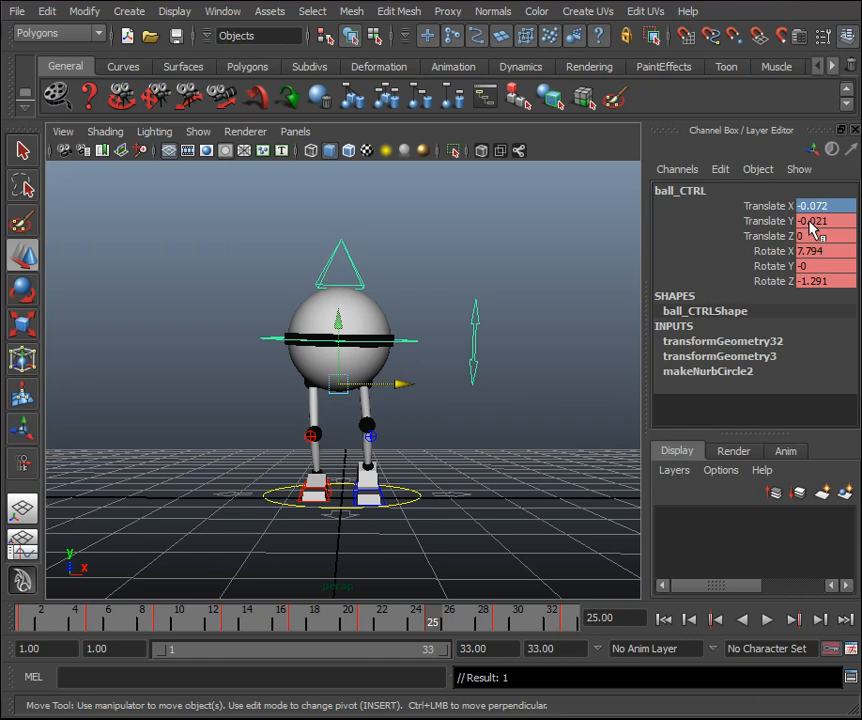
Review the body's sideways shift across the walk cycle from frame 1 to frame 33.
click(32, 623)
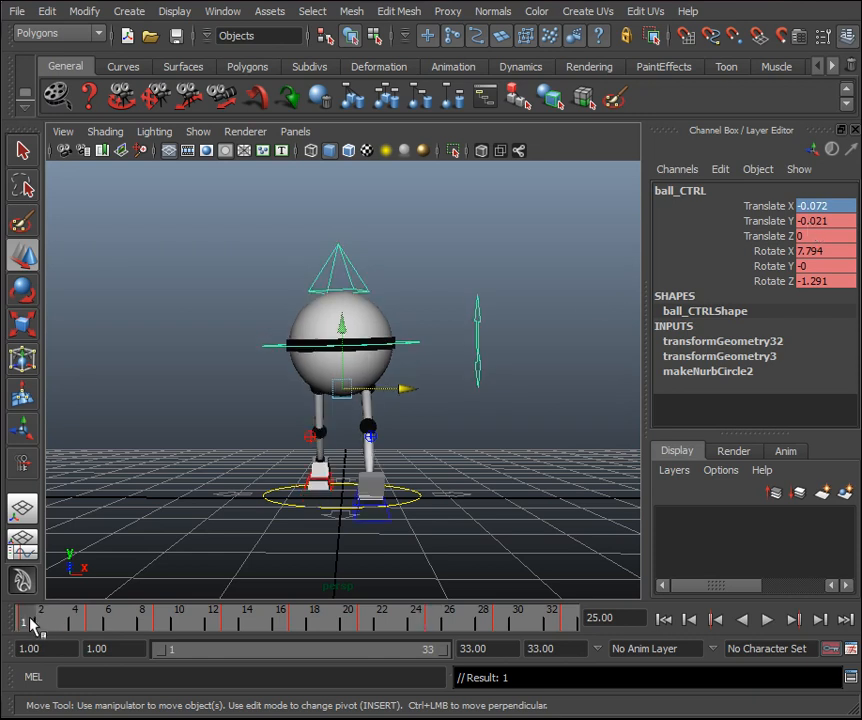
key(alt+v)
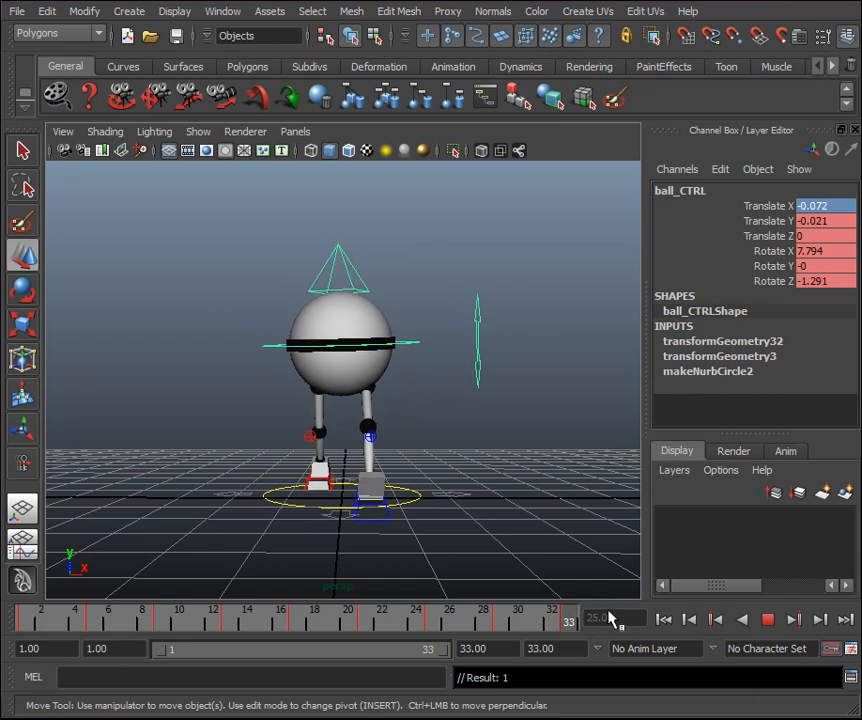
key(alt+v)
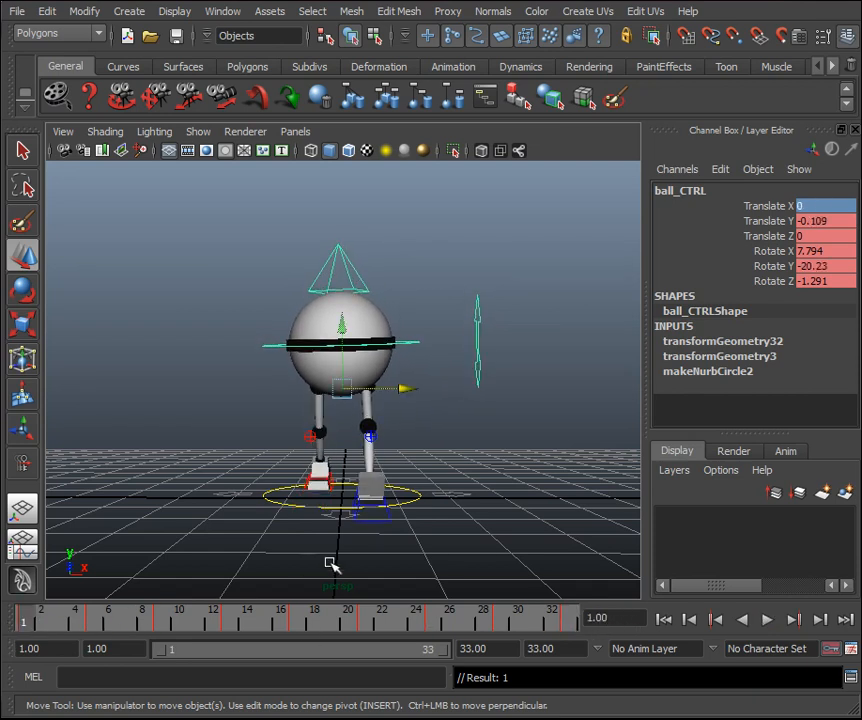
In the Graph Editor, steepen the flat tangents of ball_CTRL's Translate X keys at frames 1 and 33 for a smooth loop.
click(26, 545)
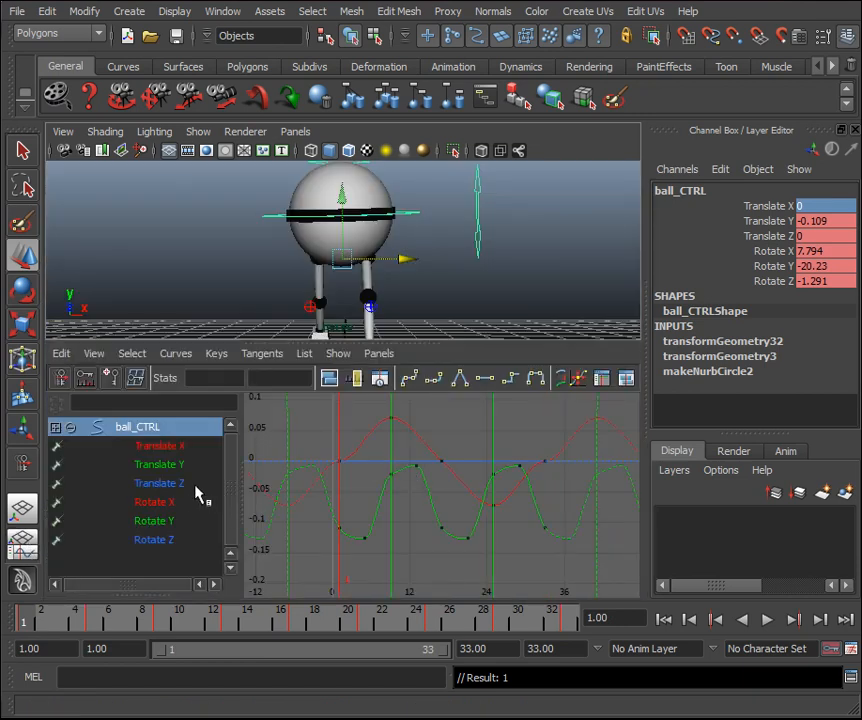
click(168, 449)
key(f)
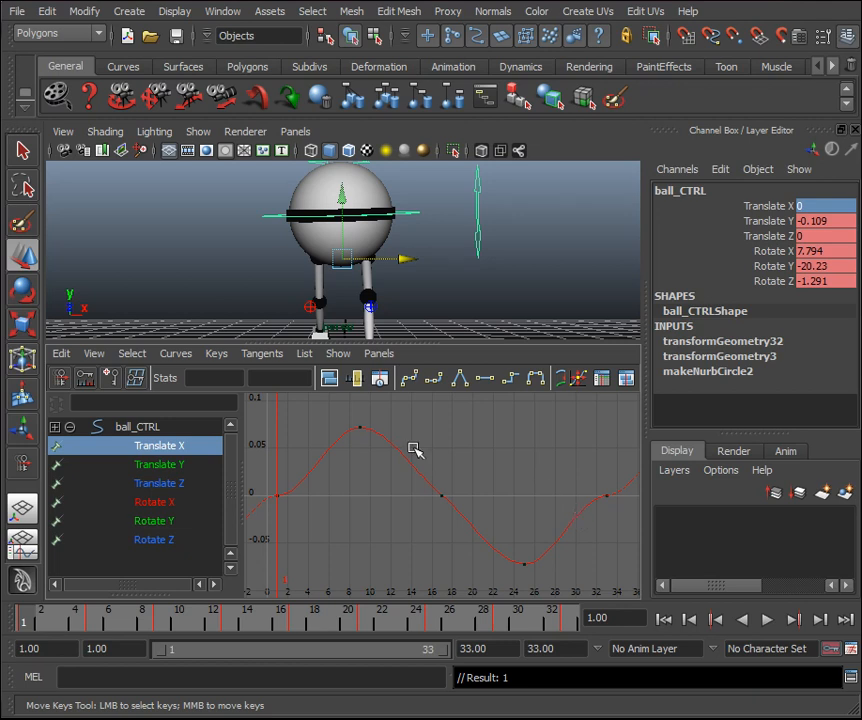
click(62, 620)
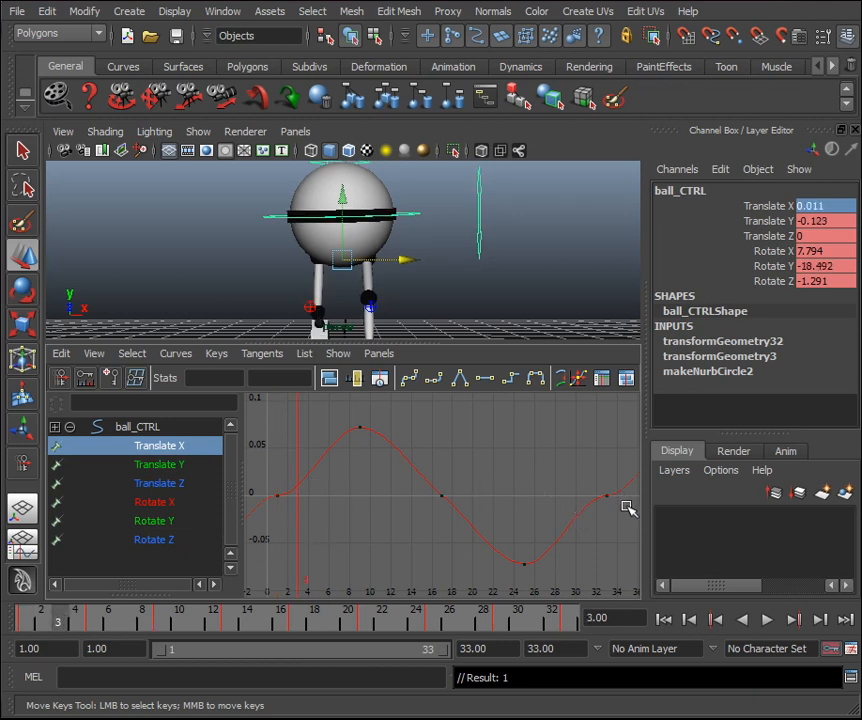
drag(627, 507, 592, 480)
shift+drag(300, 510, 263, 482)
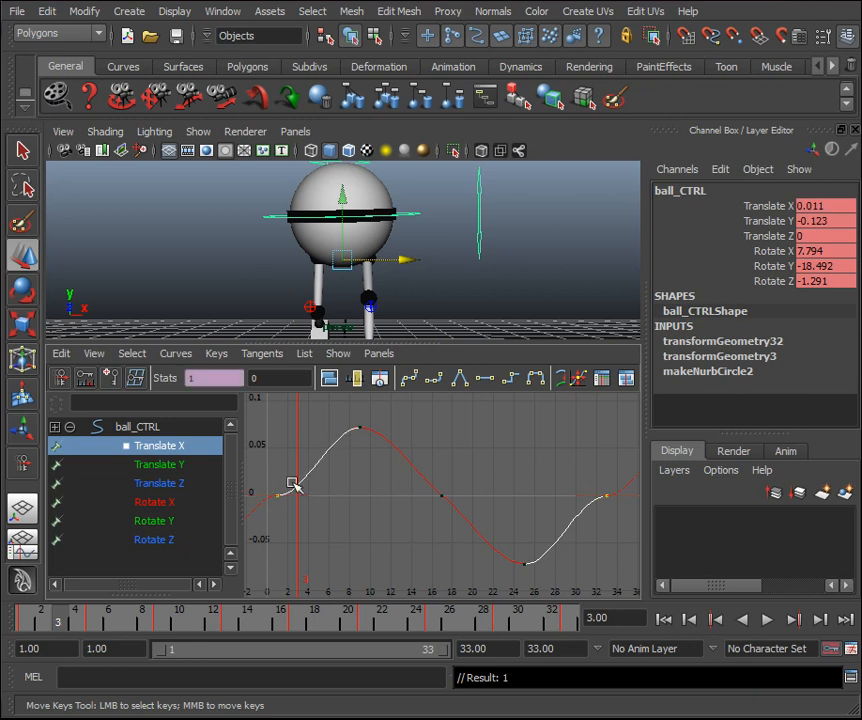
shift+drag(629, 518, 619, 470)
shift+drag(312, 517, 298, 470)
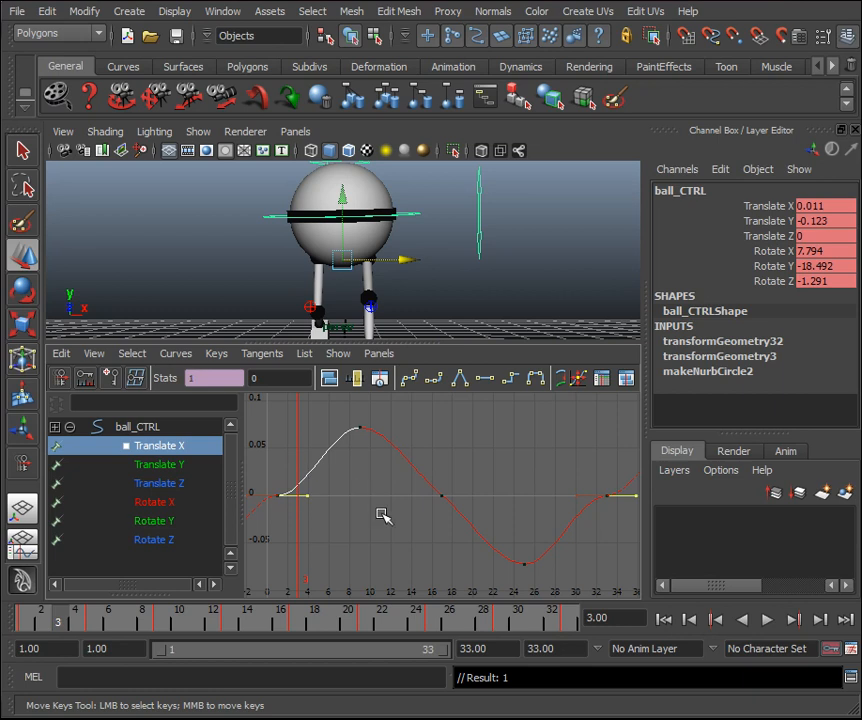
middle_drag(377, 525, 376, 492)
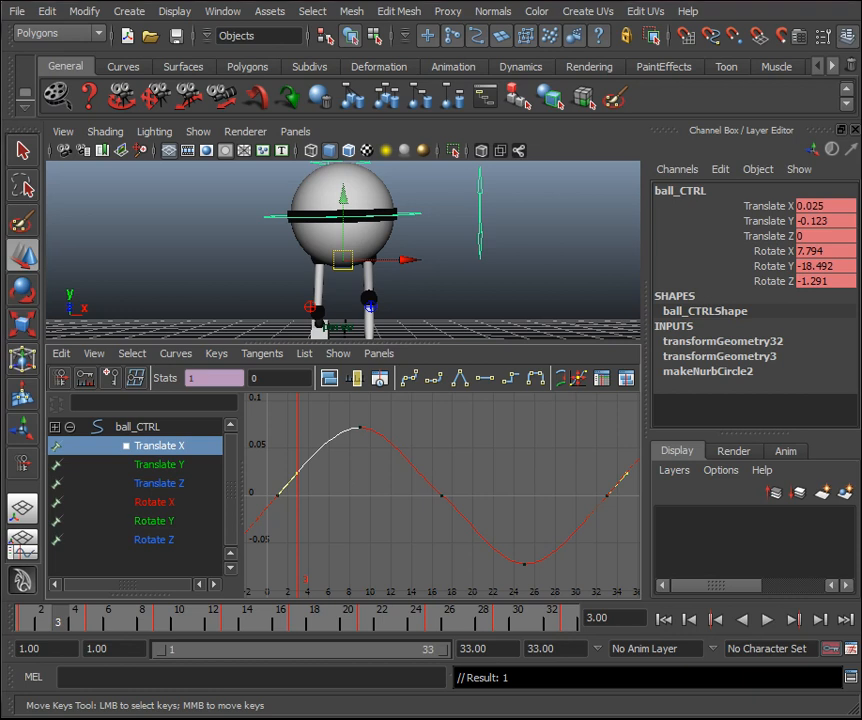
Deselect the control, enlarge the perspective view, hide the NURBS curves and play the walk cycle from the front.
click(535, 281)
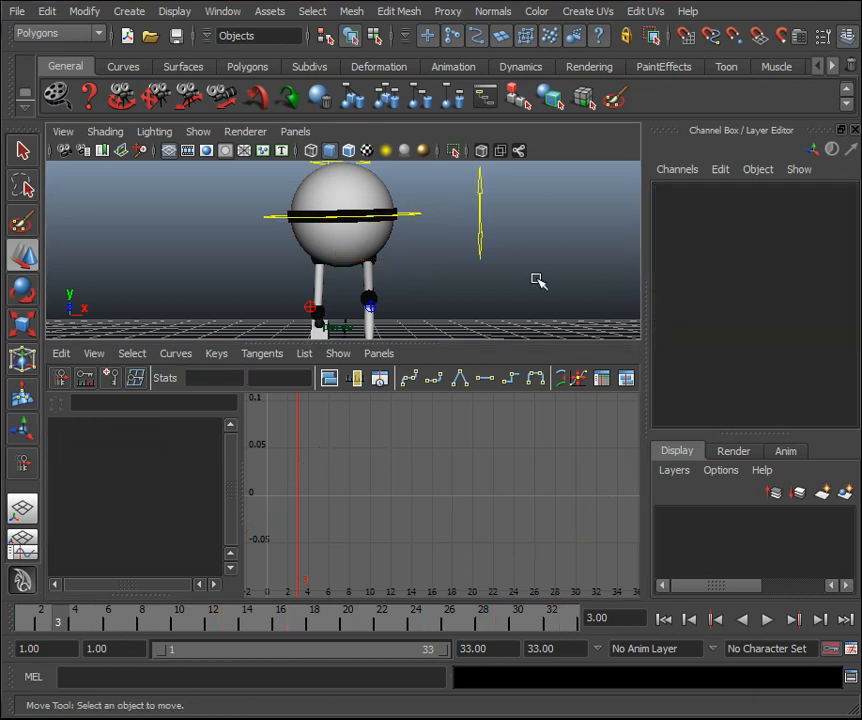
key(space)
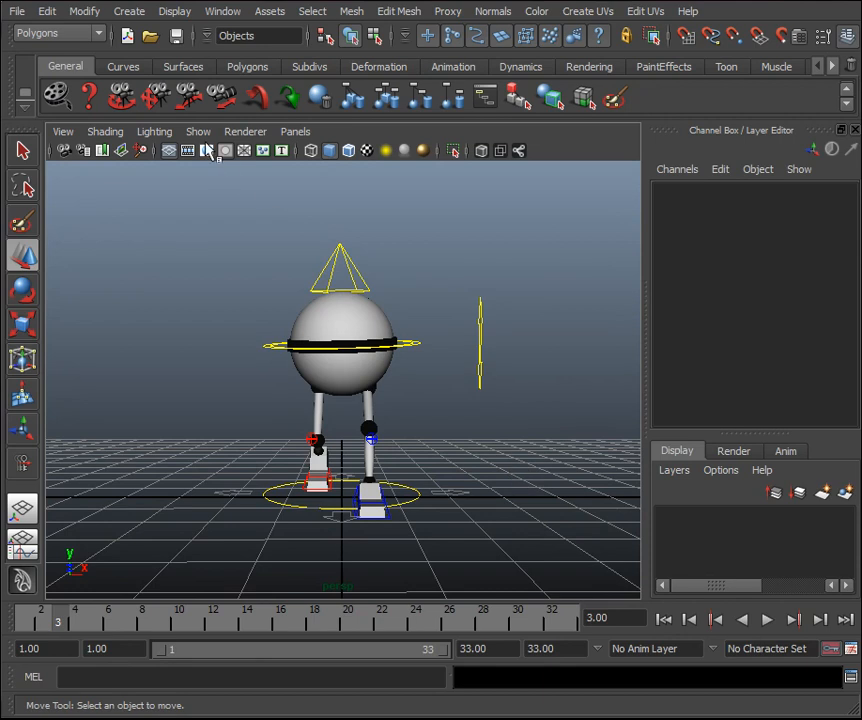
click(198, 131)
click(240, 147)
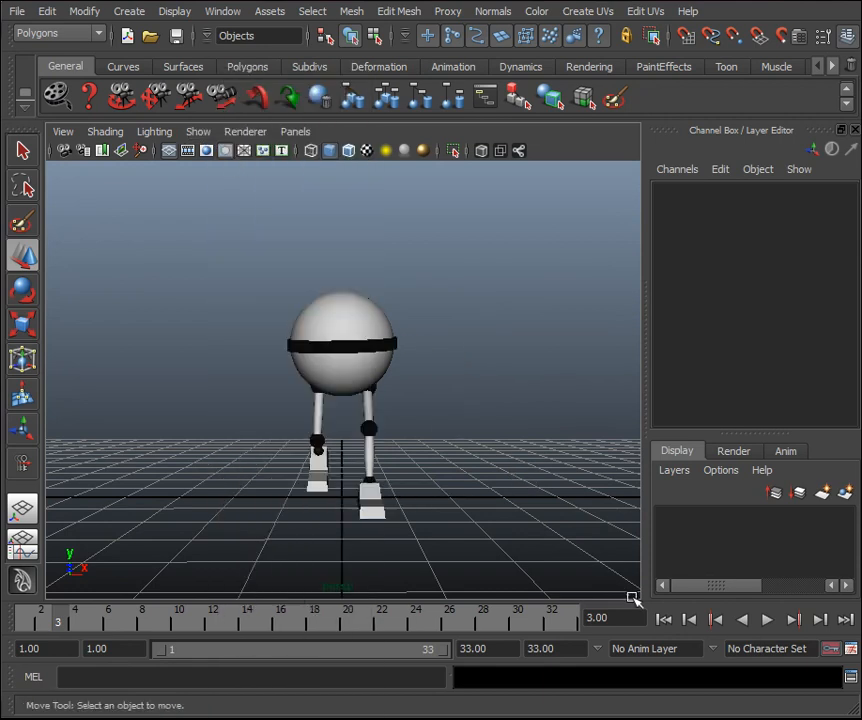
click(775, 626)
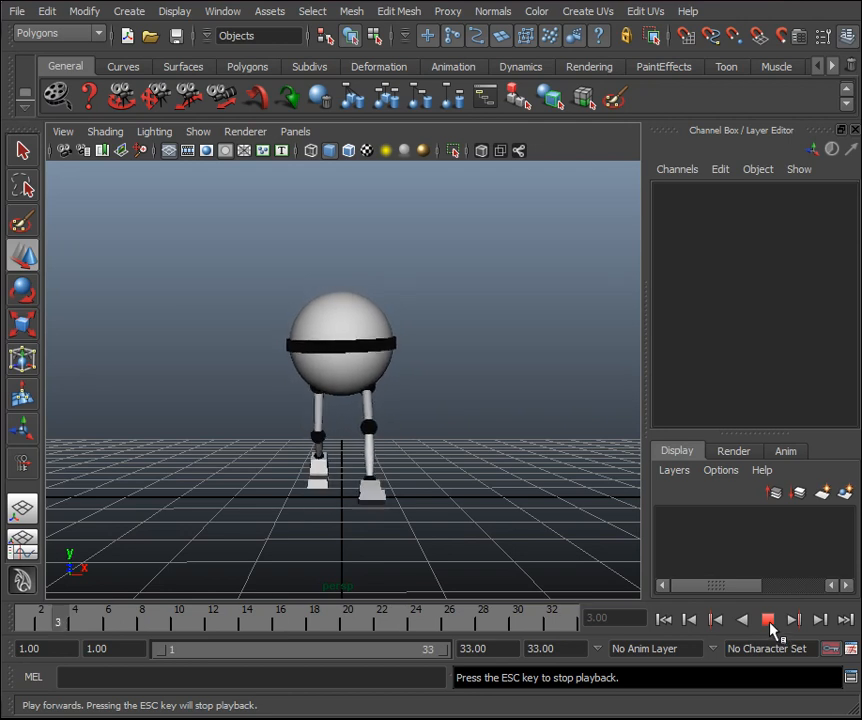
click(775, 626)
Show the NURBS curves again and frame the legs and feet closely from the front, with nothing selected.
click(198, 131)
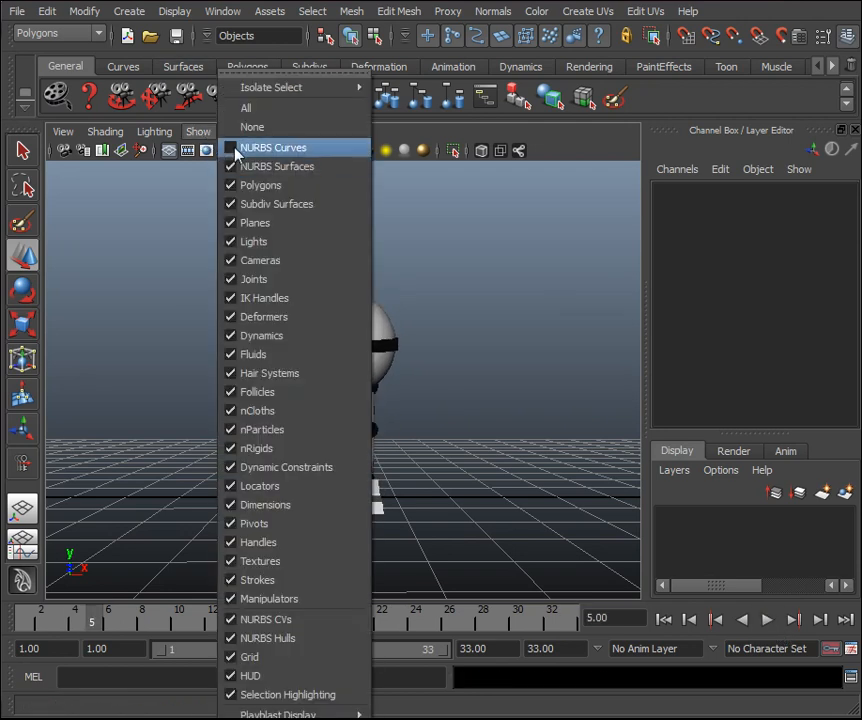
click(280, 146)
scroll(473, 435, up, 5)
alt+middle_drag(473, 435, 481, 341)
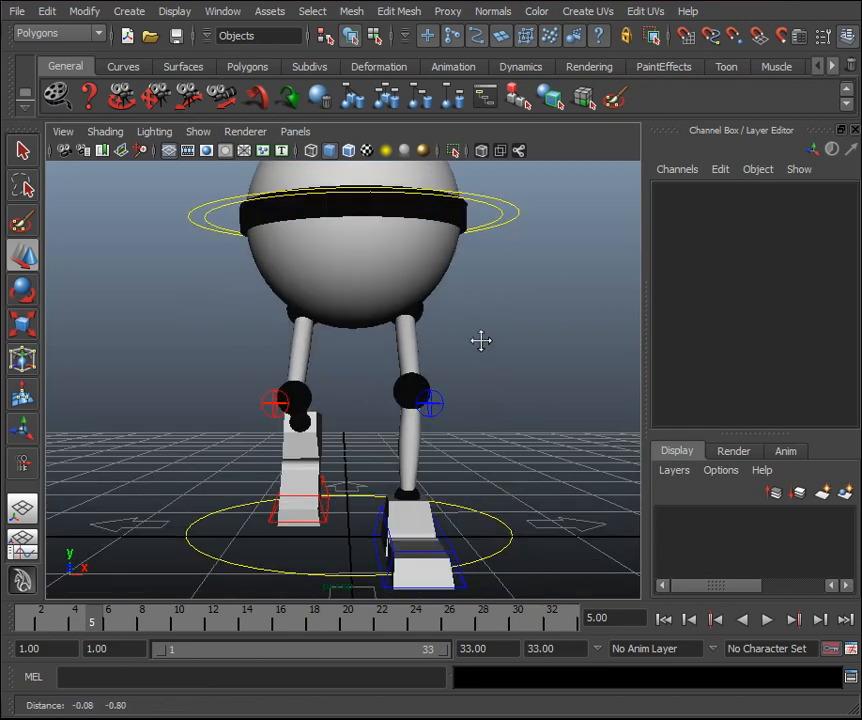
scroll(477, 367, down, 3)
click(328, 469)
alt+drag(432, 442, 431, 400)
click(486, 411)
drag(90, 623, 2, 625)
At frame 10, move R_IKFootControl outward, away from the other foot, to a Translate X of -0.091.
key(alt+v)
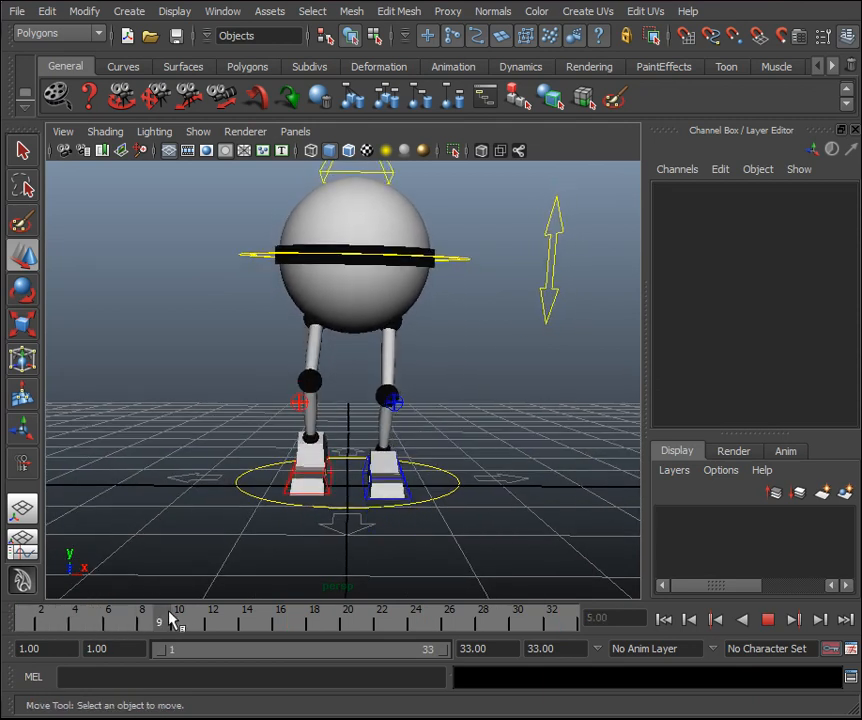
mouse_move(247, 615)
mouse_down()
mouse_move(342, 609)
mouse_move(106, 621)
mouse_move(160, 625)
mouse_move(174, 624)
mouse_move(90, 612)
mouse_move(323, 627)
mouse_move(178, 628)
mouse_up()
click(335, 476)
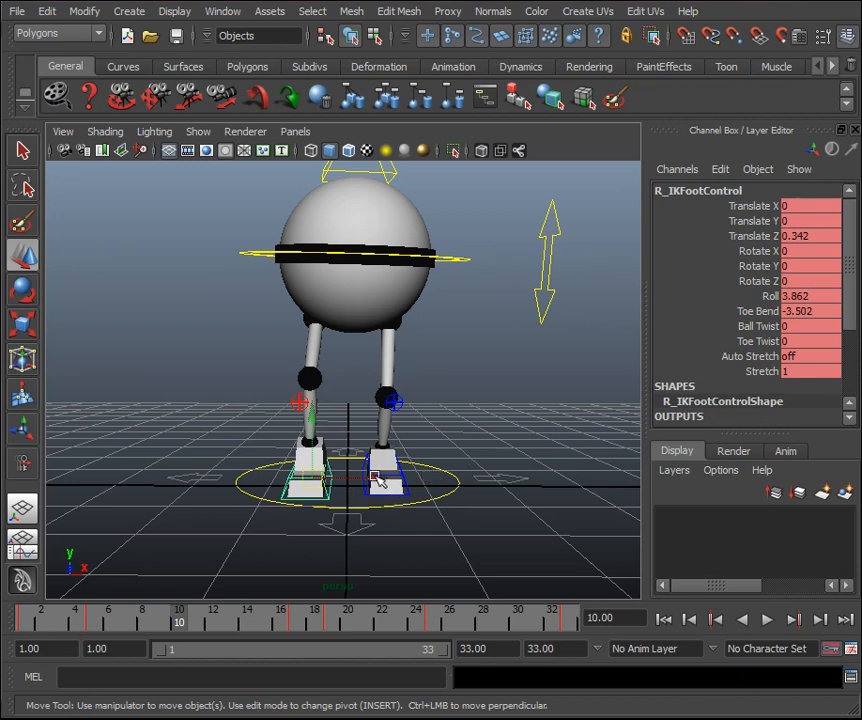
drag(378, 480, 370, 479)
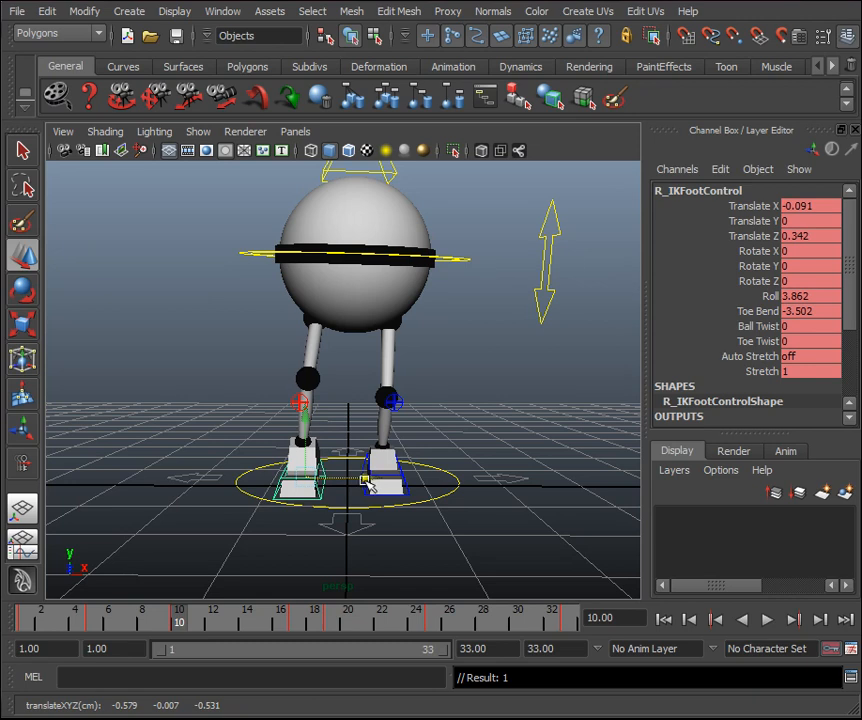
At frame 17, move R_IKFootControl back inward to a Translate X of 0.029.
key(alt+v)
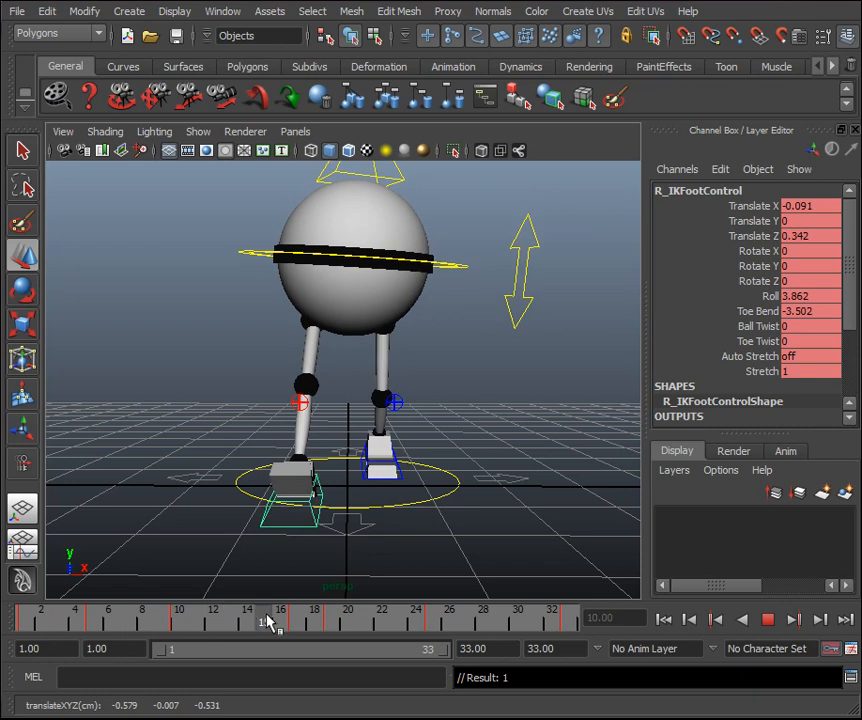
click(297, 620)
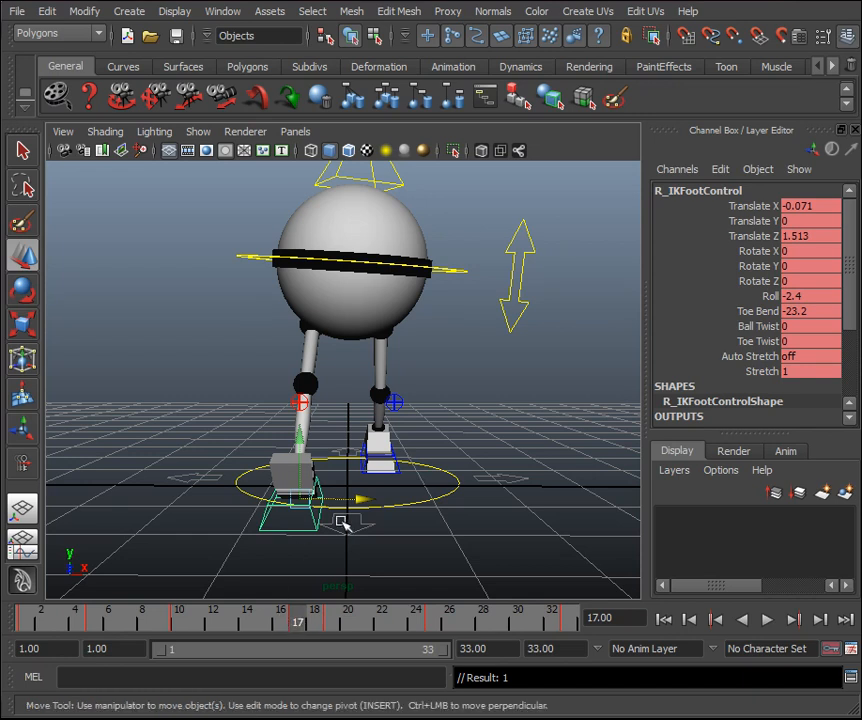
drag(364, 503, 376, 505)
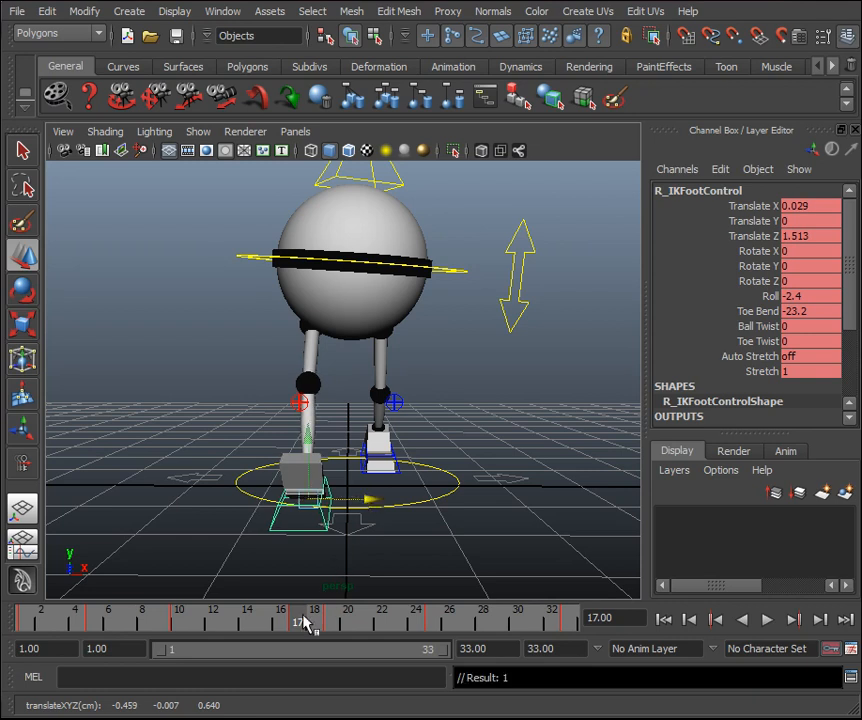
key(alt+v)
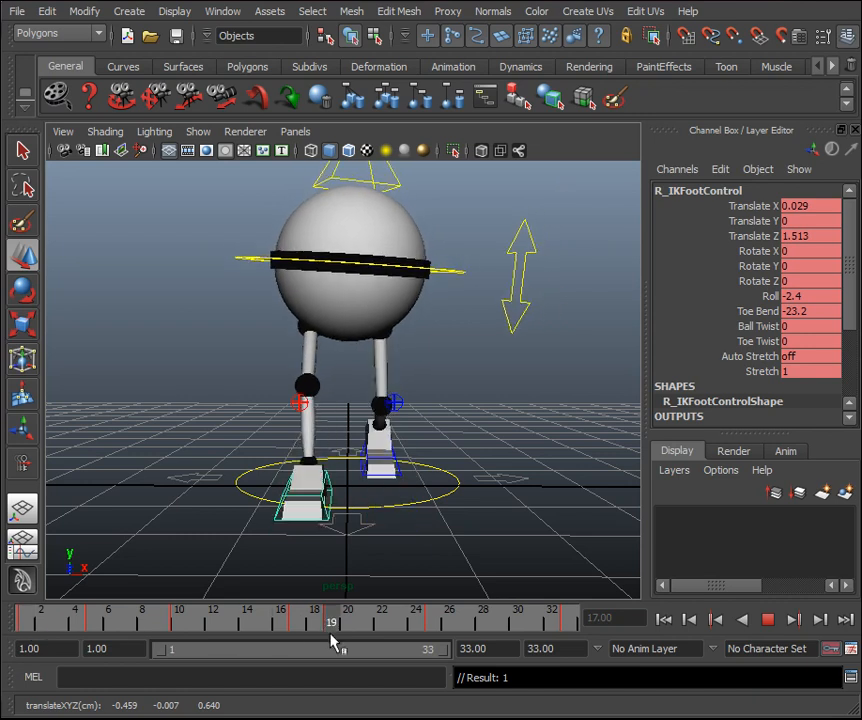
At frame 17, show the Graph Editor below the perspective view and isolate and frame R_IKFootControl's Translate X curve.
drag(327, 635, 294, 632)
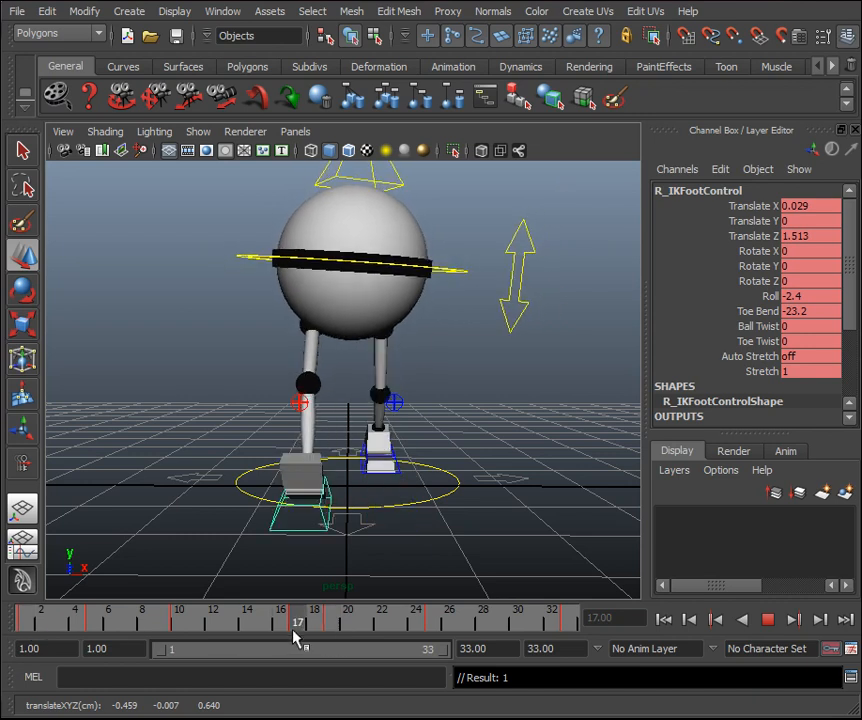
mouse_move(294, 635)
mouse_down()
mouse_move(6, 630)
mouse_move(15, 622)
mouse_move(398, 654)
mouse_move(571, 654)
mouse_move(4, 641)
mouse_move(297, 643)
mouse_up()
drag(297, 641, 302, 569)
key(w)
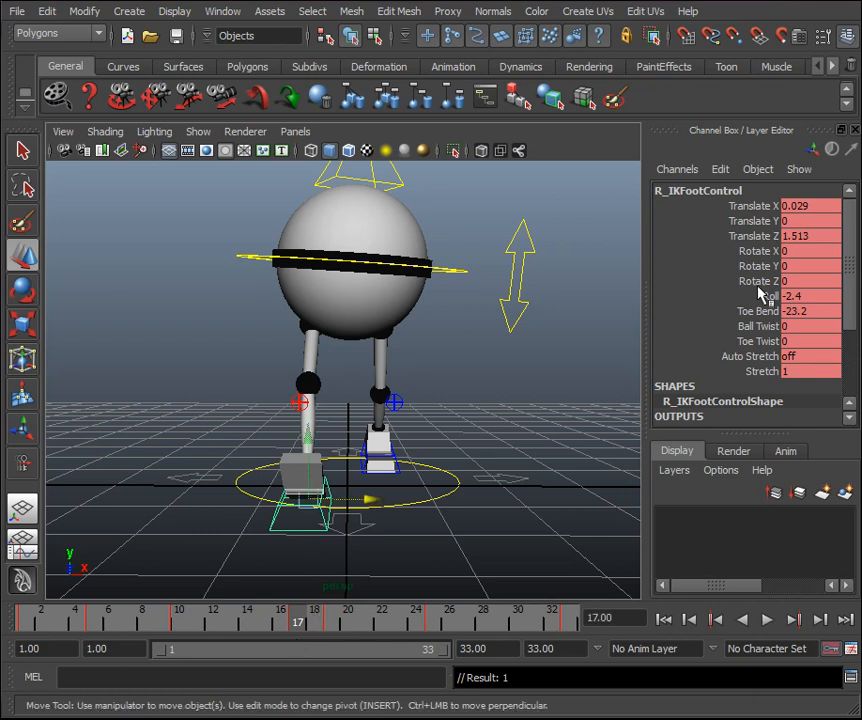
drag(283, 629, 301, 635)
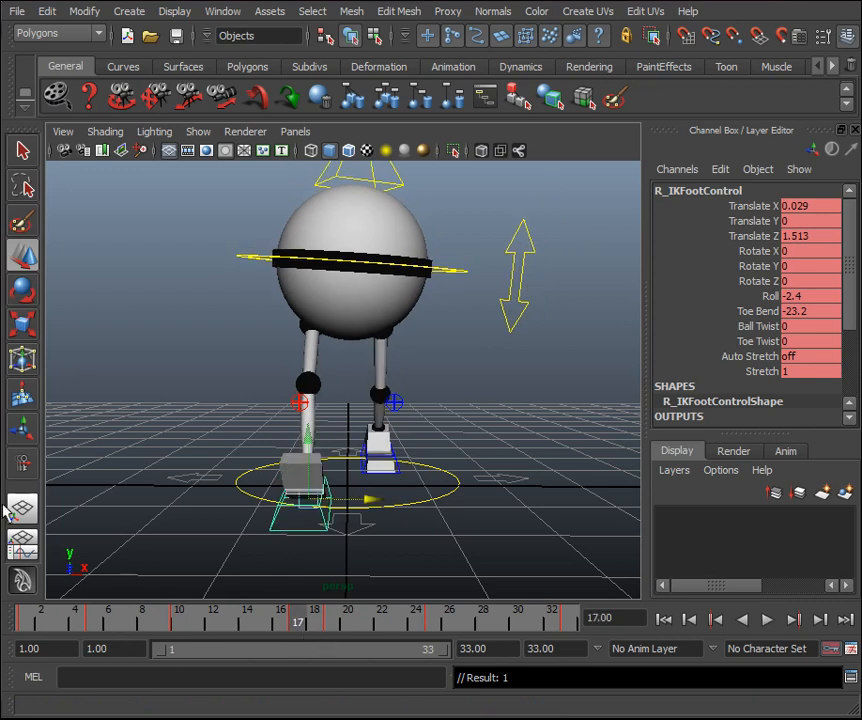
click(22, 545)
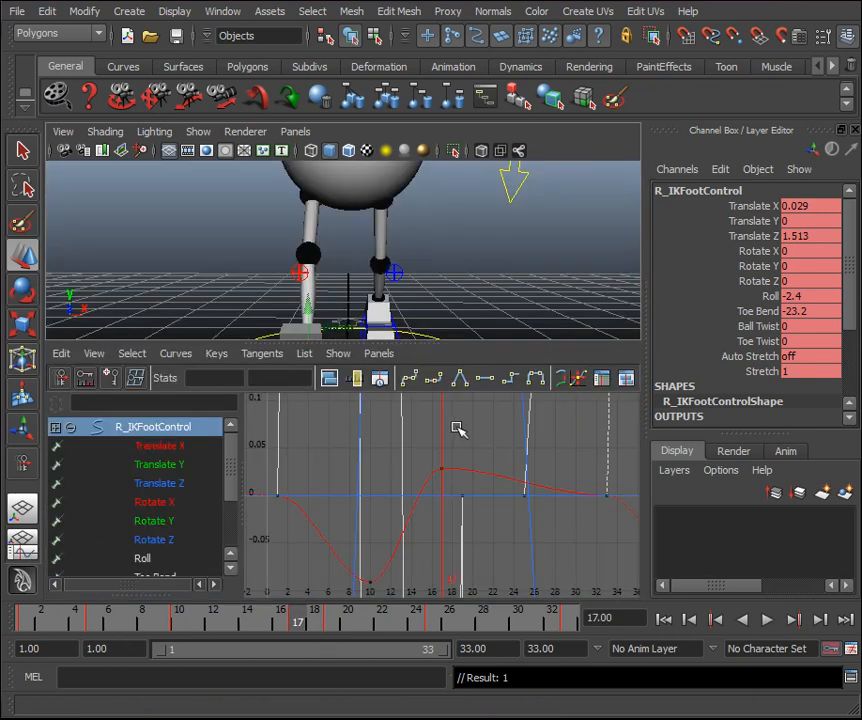
click(172, 446)
key(f)
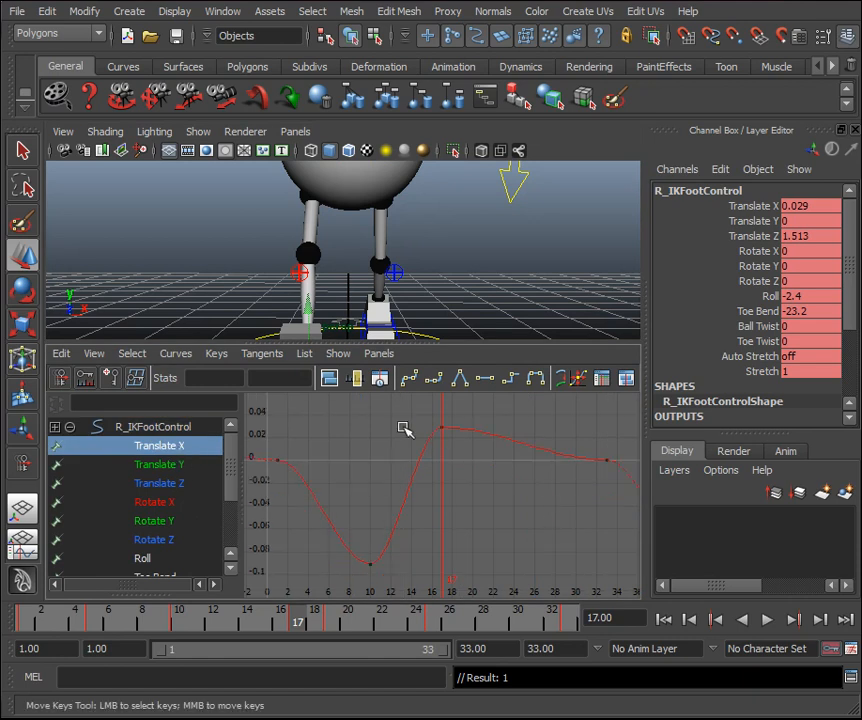
Copy the value 0.0287 from the Translate X key at frame 17 of R_IKFootControl to its keys at frames 1 and 33.
alt+middle_drag(457, 304, 476, 212)
drag(510, 461, 405, 404)
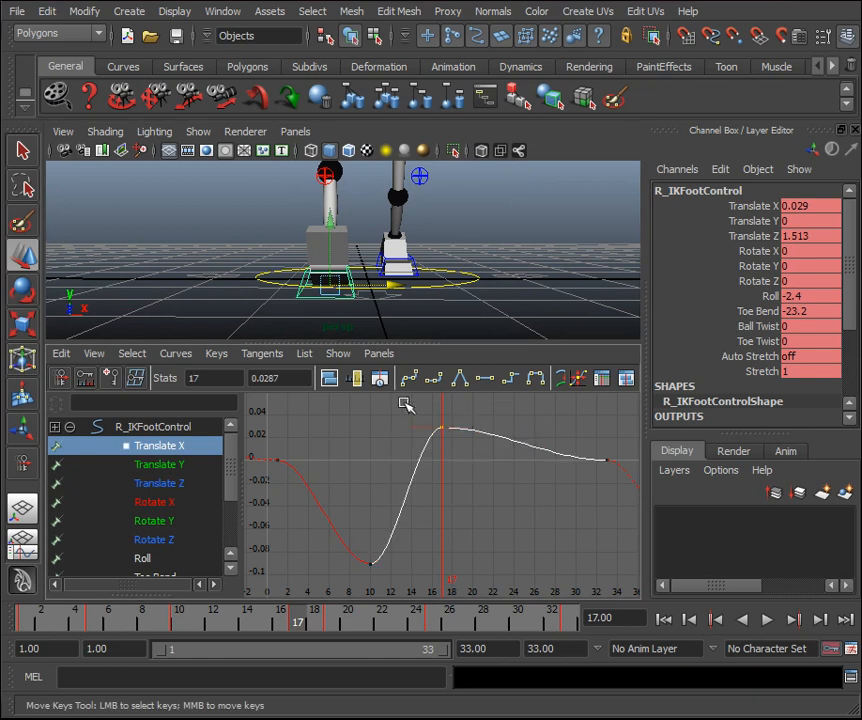
alt+drag(531, 263, 500, 246)
drag(423, 414, 427, 417)
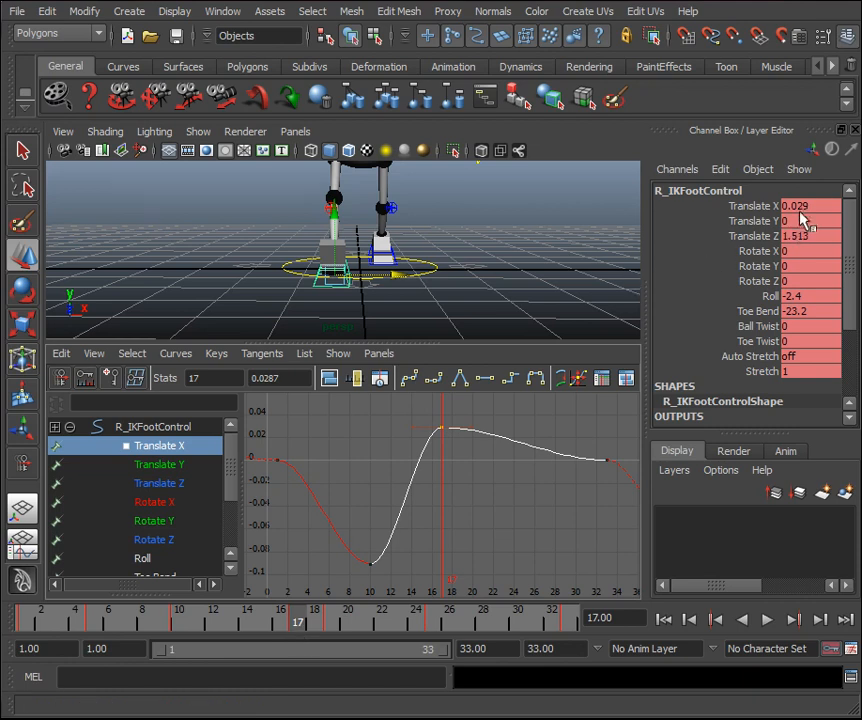
drag(286, 379, 249, 380)
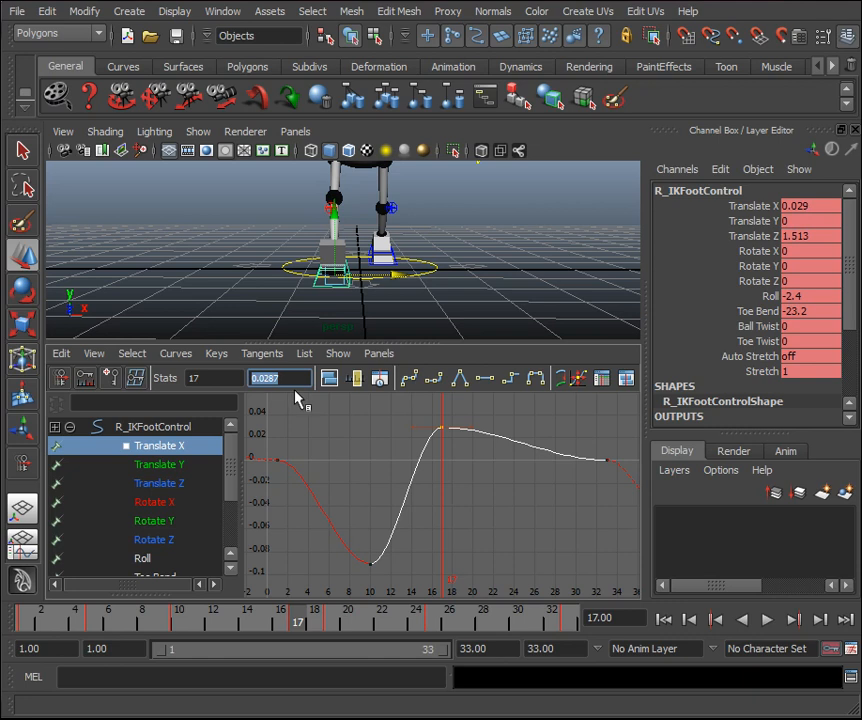
drag(632, 466, 268, 448)
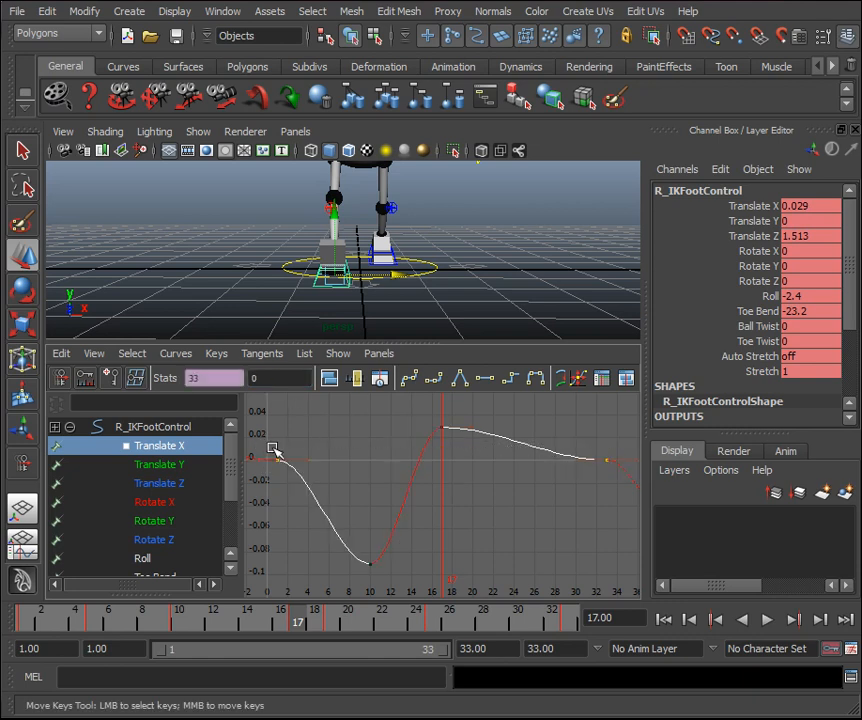
click(262, 379)
text(0.0287)
key(Return)
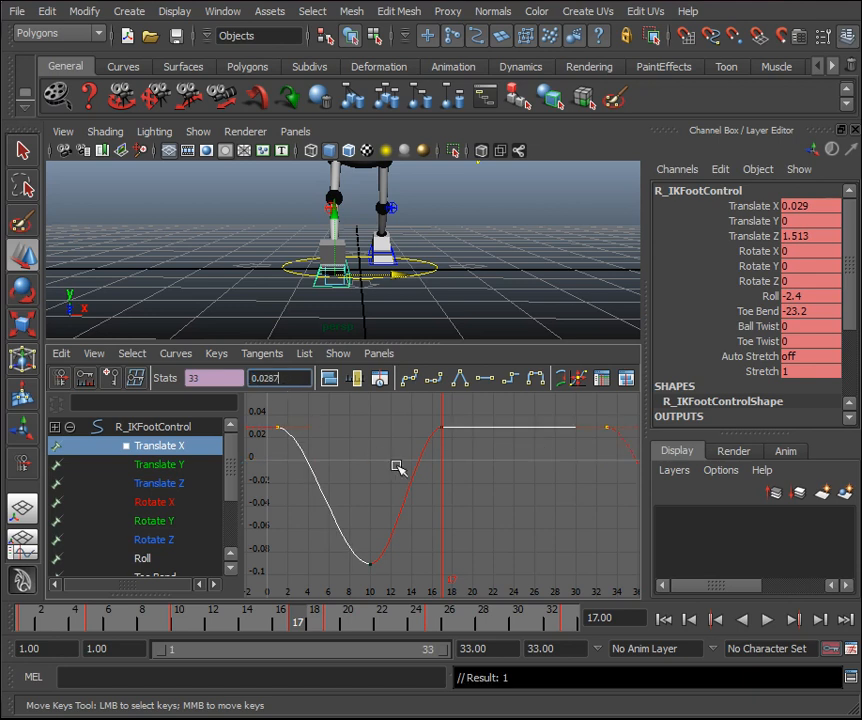
Select L_IKFootControl at frame 33 and isolate and frame its Translate X curve in the Graph Editor.
mouse_move(170, 621)
mouse_down()
mouse_move(29, 623)
mouse_move(131, 621)
mouse_move(364, 650)
mouse_move(575, 625)
mouse_up()
click(441, 428)
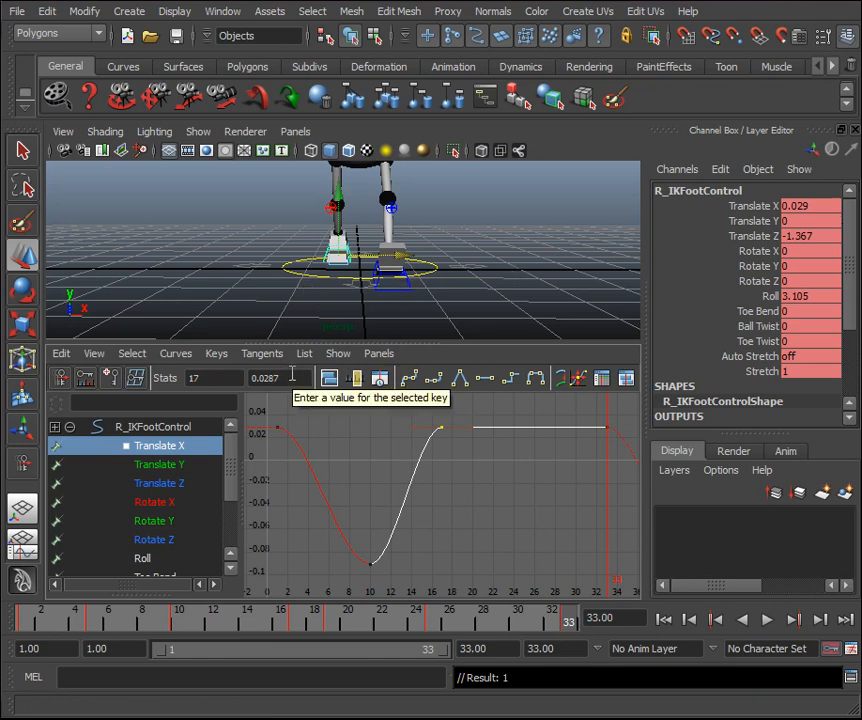
click(411, 288)
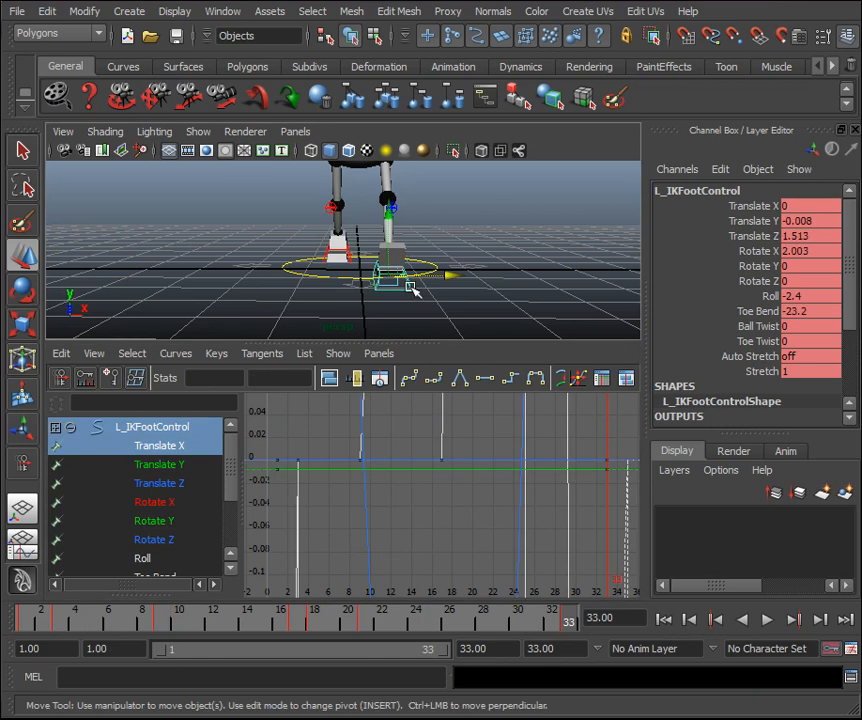
click(172, 446)
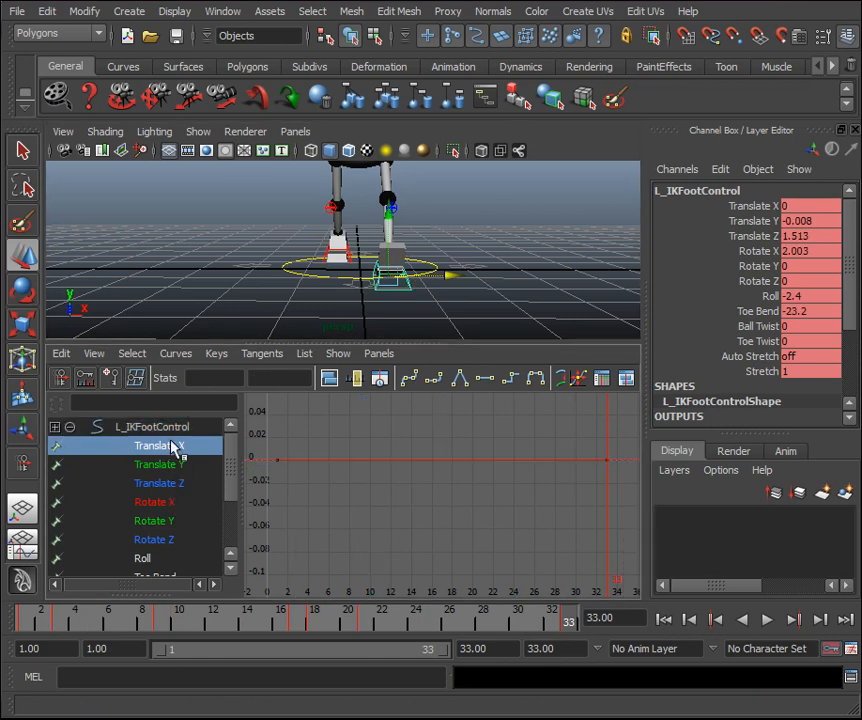
key(f)
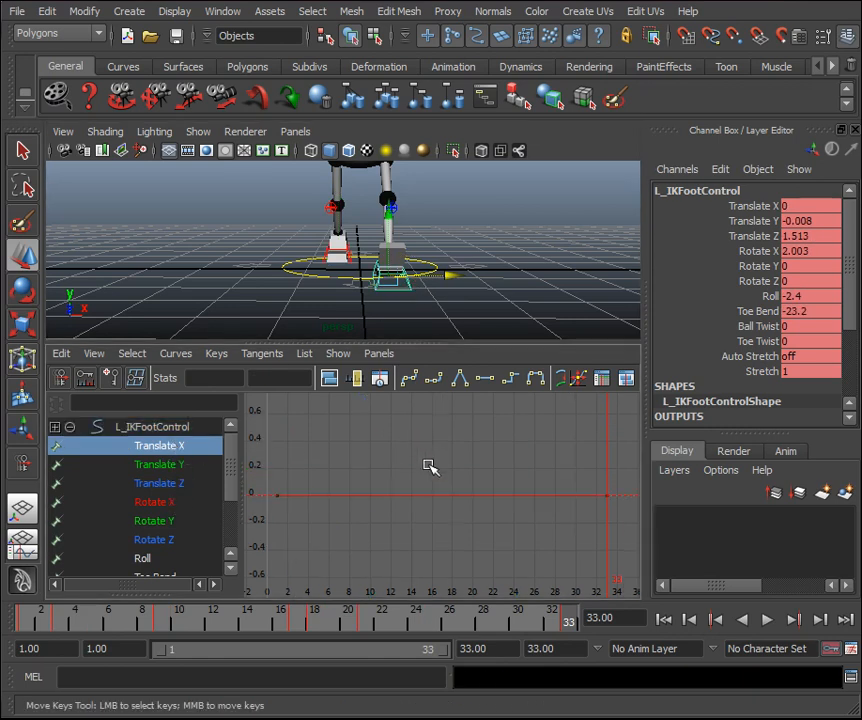
Return to frame 1 and save the scene.
drag(331, 620, 23, 621)
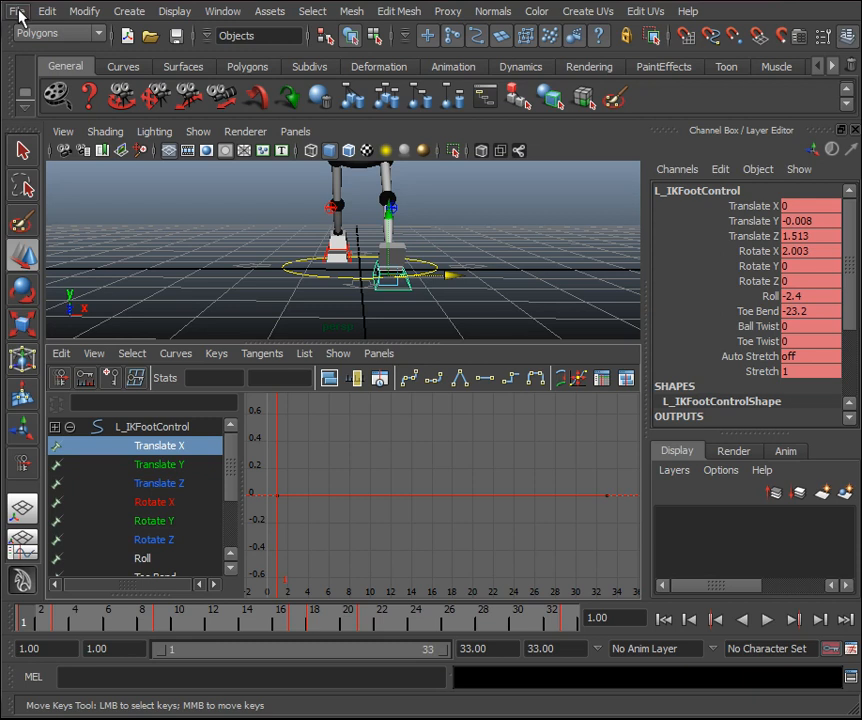
click(16, 11)
click(54, 78)
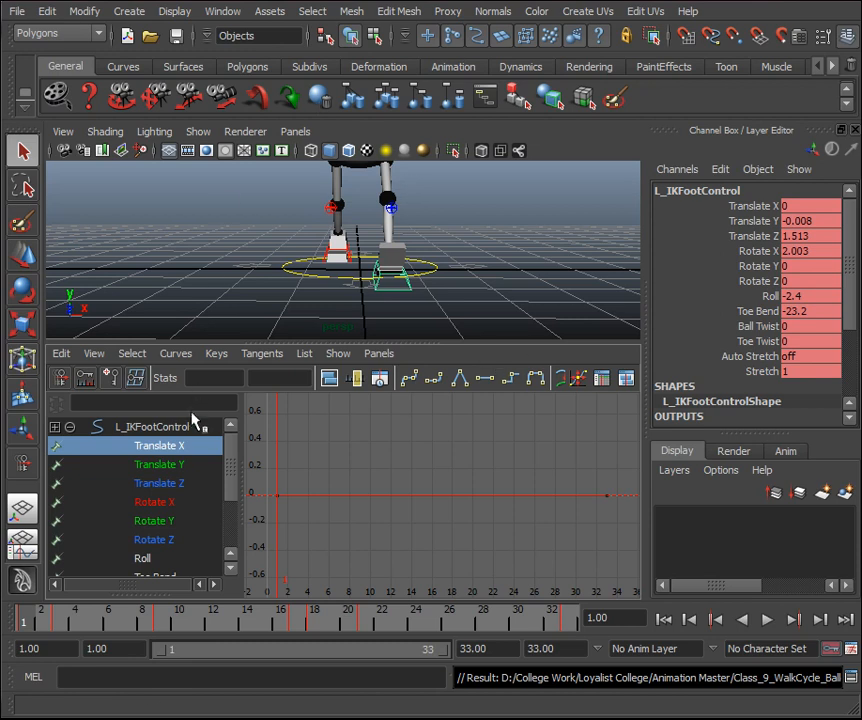
Copy the value 0.0287 of the frame 17 key on R_IKFootControl's Translate X curve.
click(358, 265)
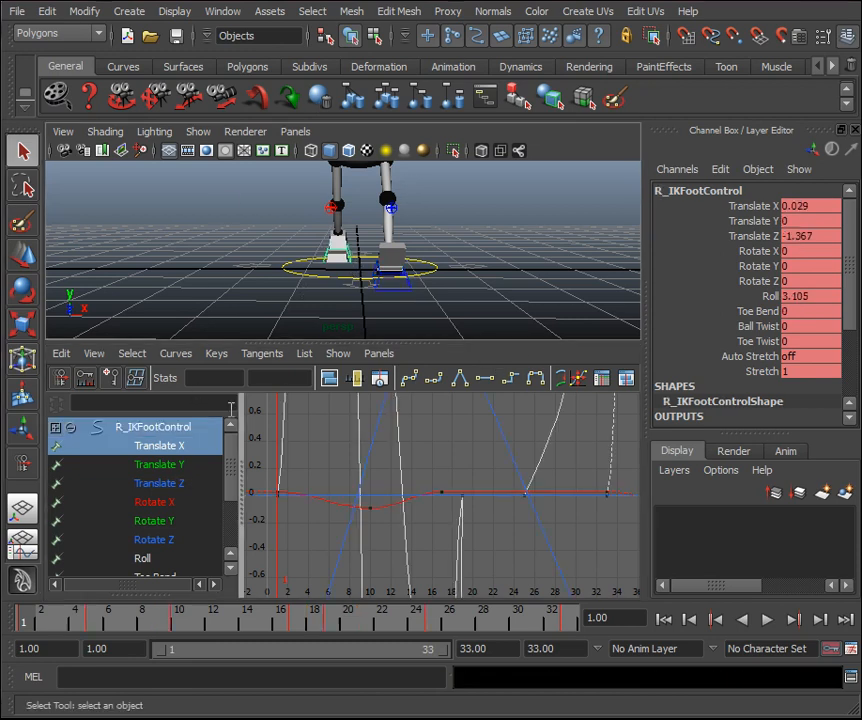
click(166, 451)
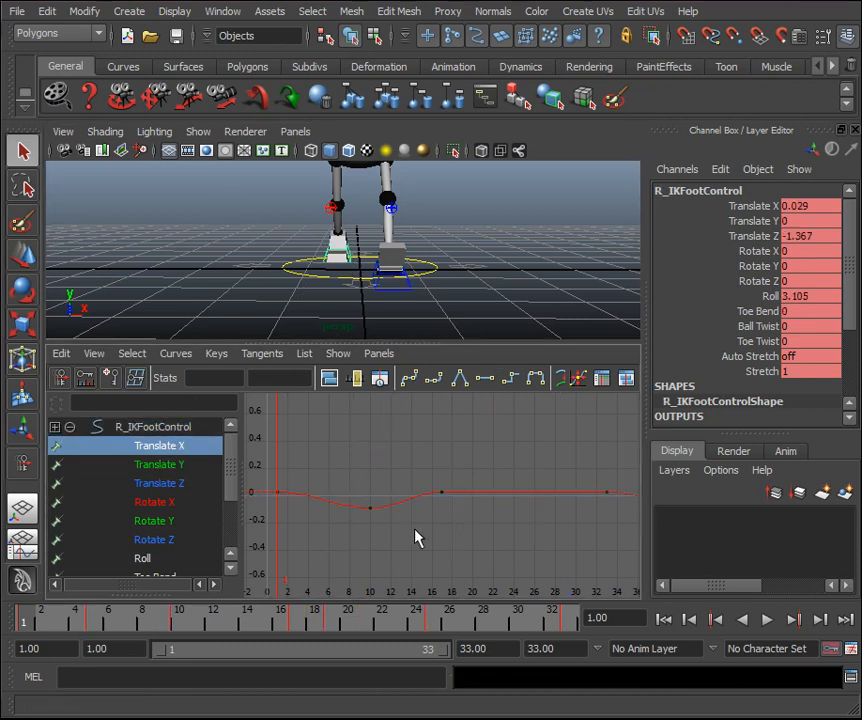
key(f)
drag(476, 457, 430, 415)
drag(290, 378, 251, 379)
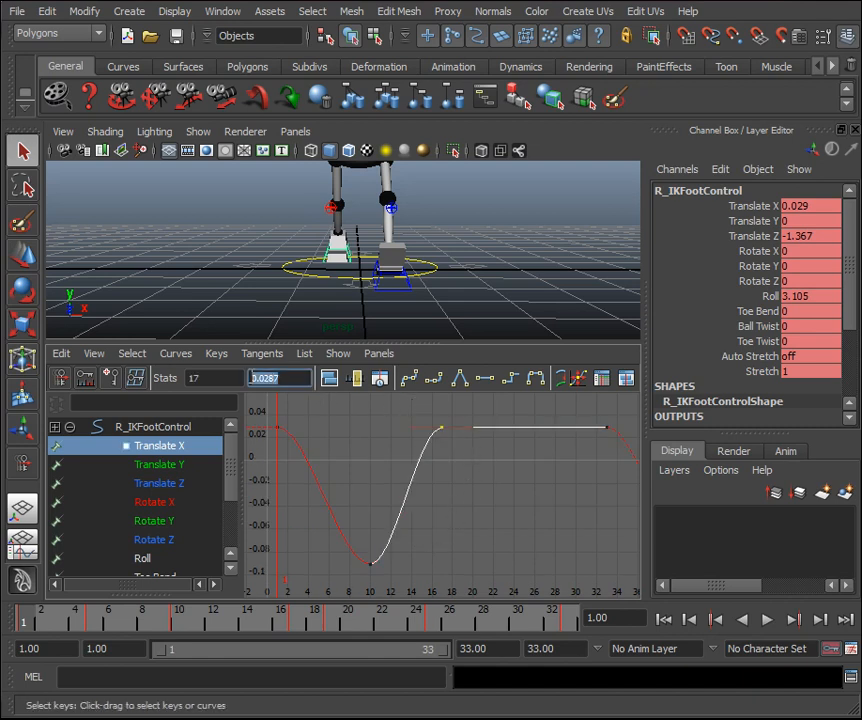
Isolate L_IKFootControl's Translate X curve and key Translate X at 0.0287 on frame 26.
click(402, 296)
click(165, 449)
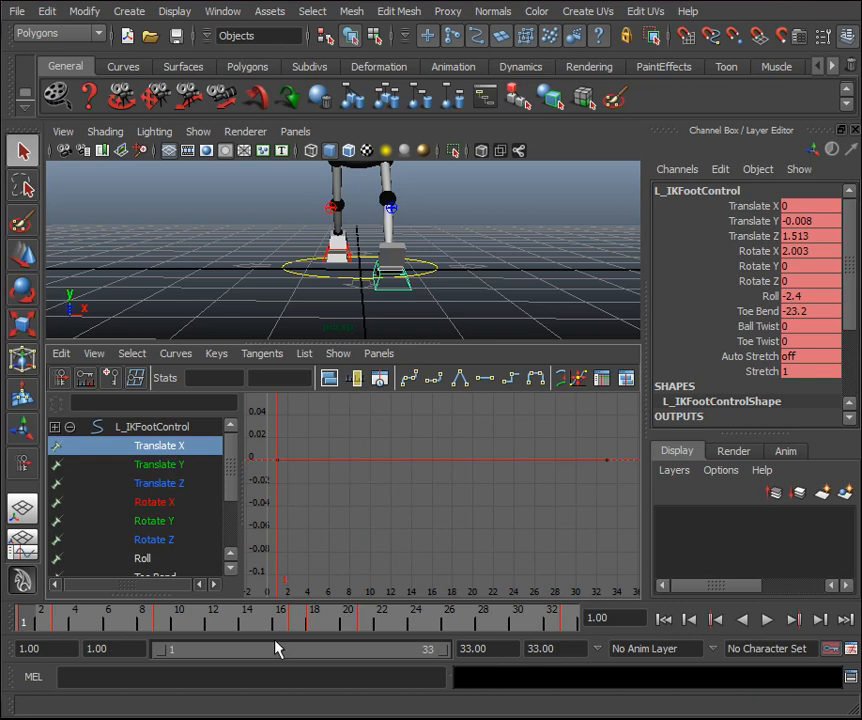
click(214, 617)
key(alt+v)
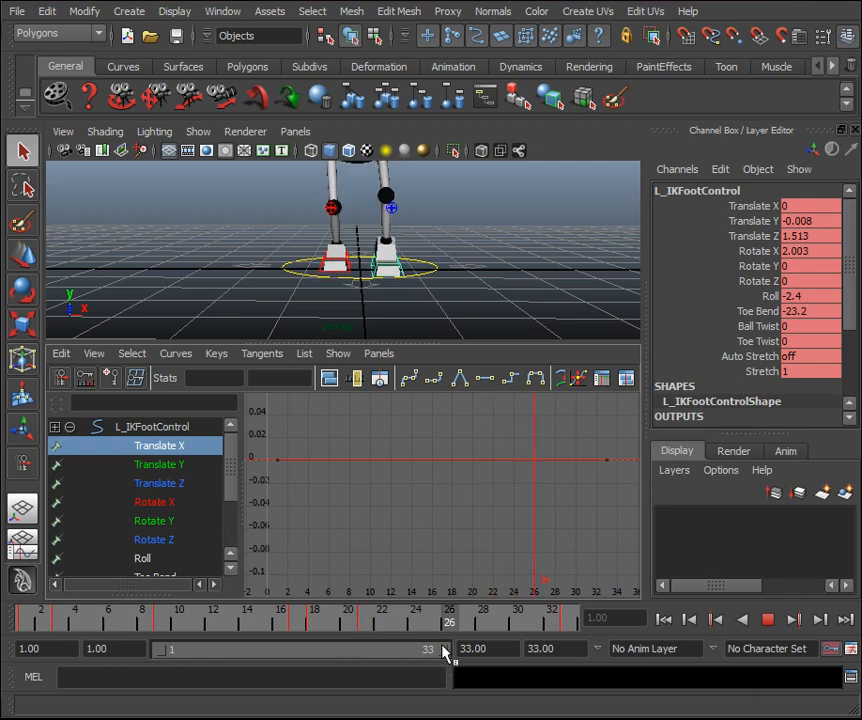
key(alt+v)
key(f)
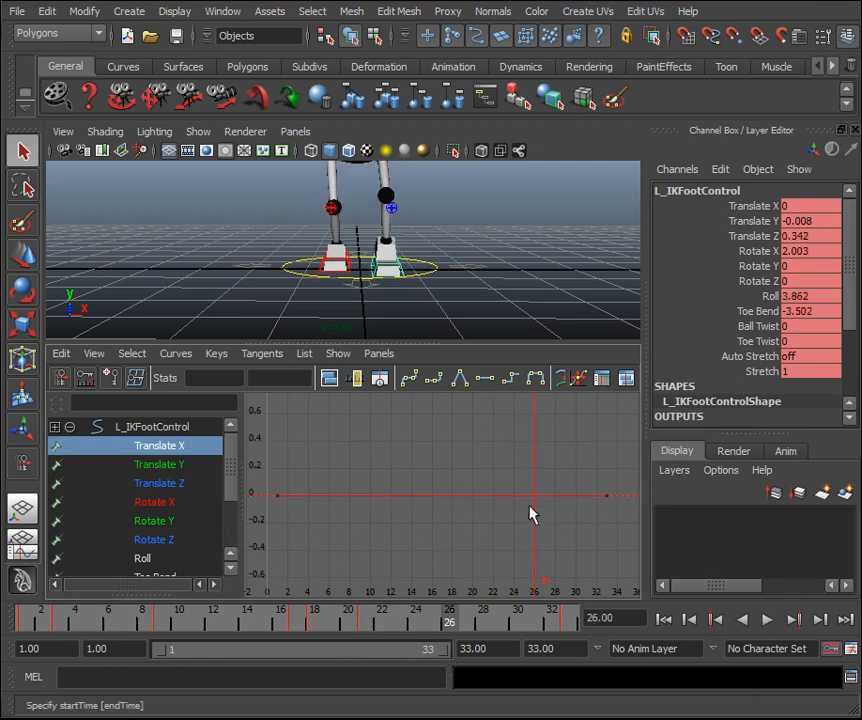
click(817, 205)
text(0.0287)
key(Return)
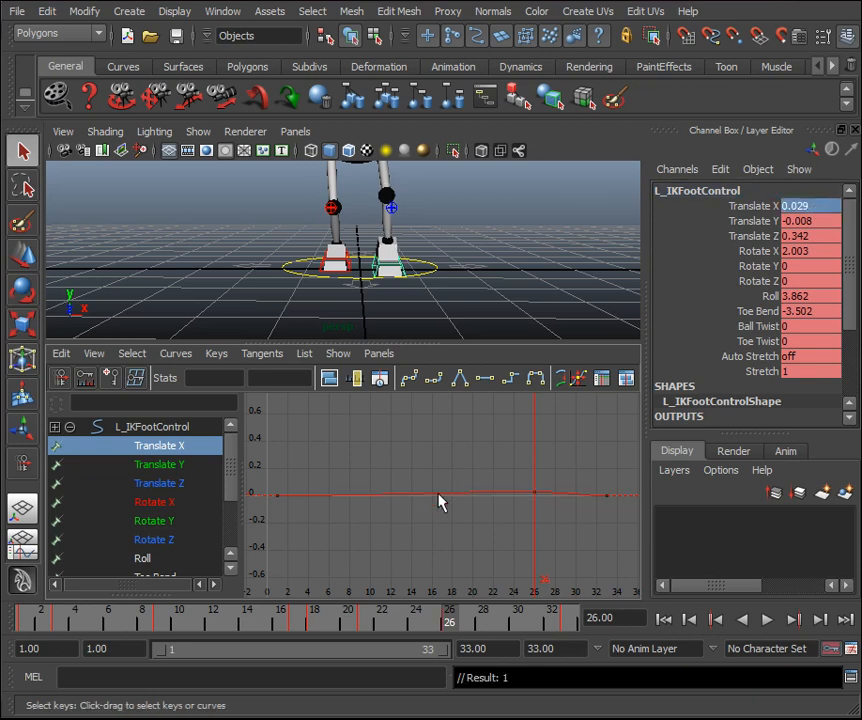
Try a Translate X of -0.029 for L_IKFootControl at frame 26 and change it back to 0.029.
key(f)
click(787, 205)
click(789, 206)
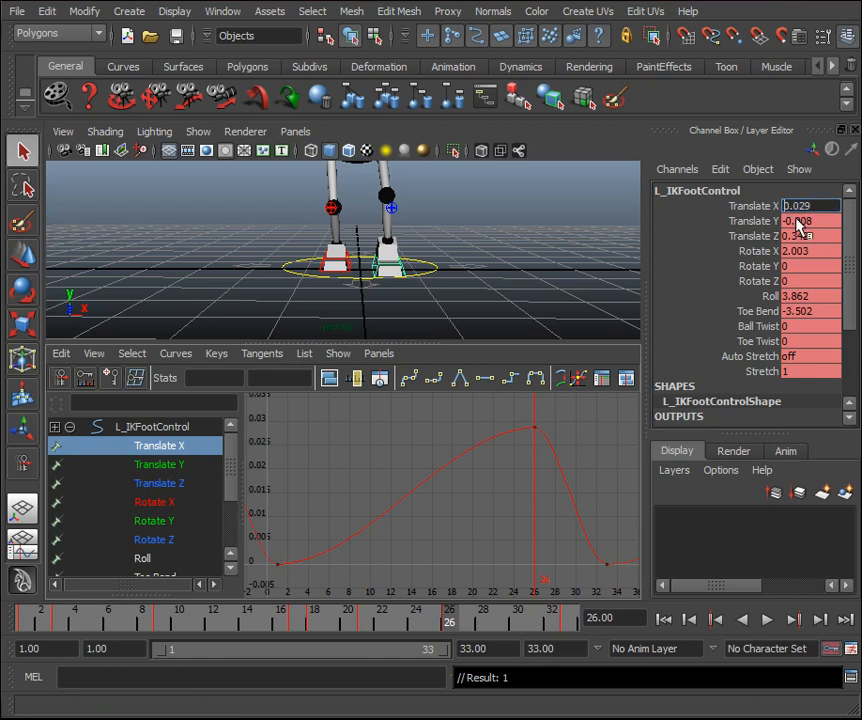
text(-)
key(Return)
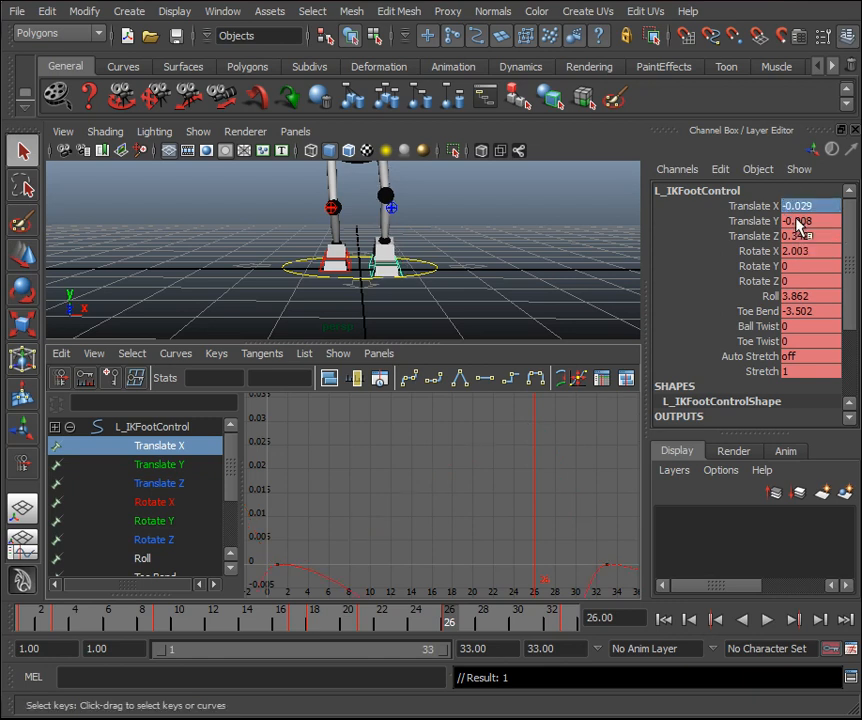
click(787, 206)
click(787, 206)
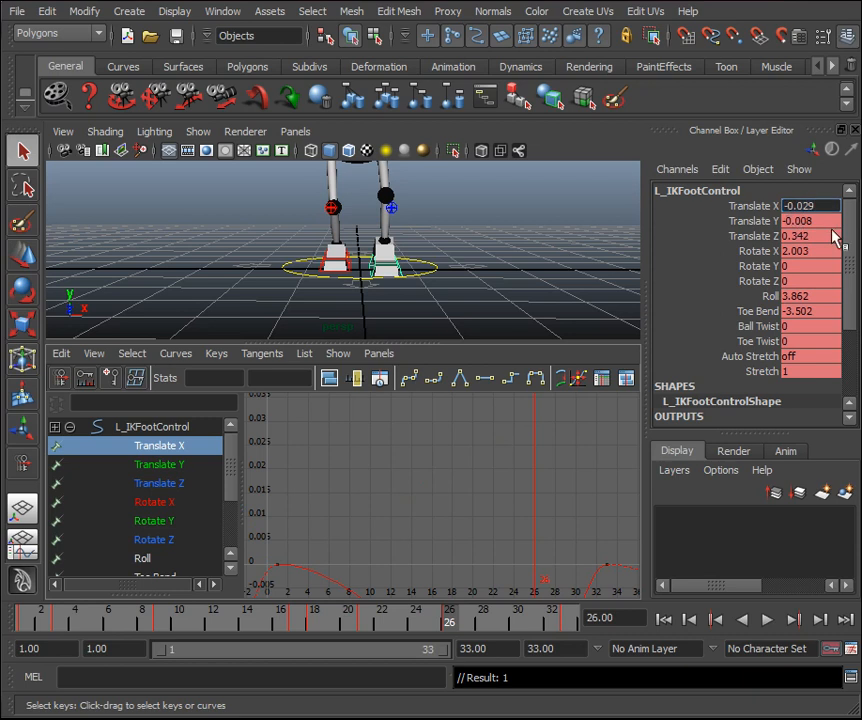
key(BackSpace)
key(Return)
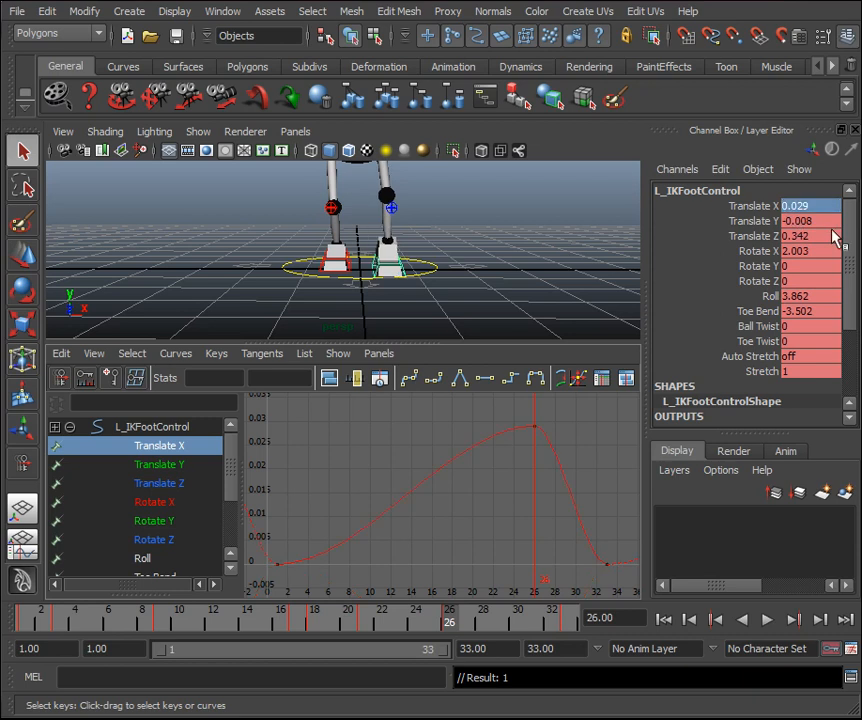
Copy the value -0.0908 of the frame 10 key on R_IKFootControl's Translate X curve and return to frame 1.
click(351, 274)
click(180, 447)
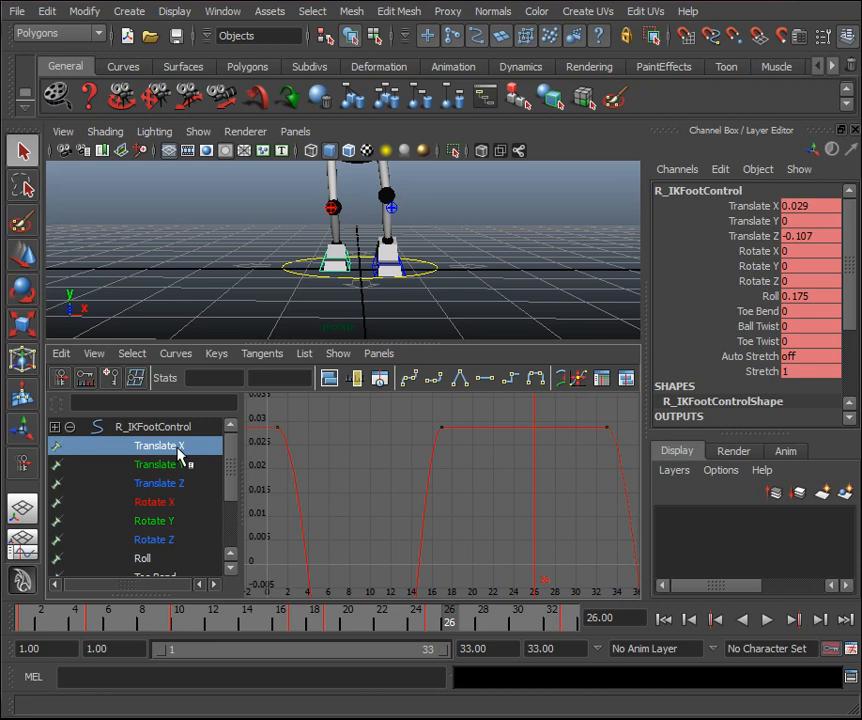
key(f)
drag(396, 556, 342, 568)
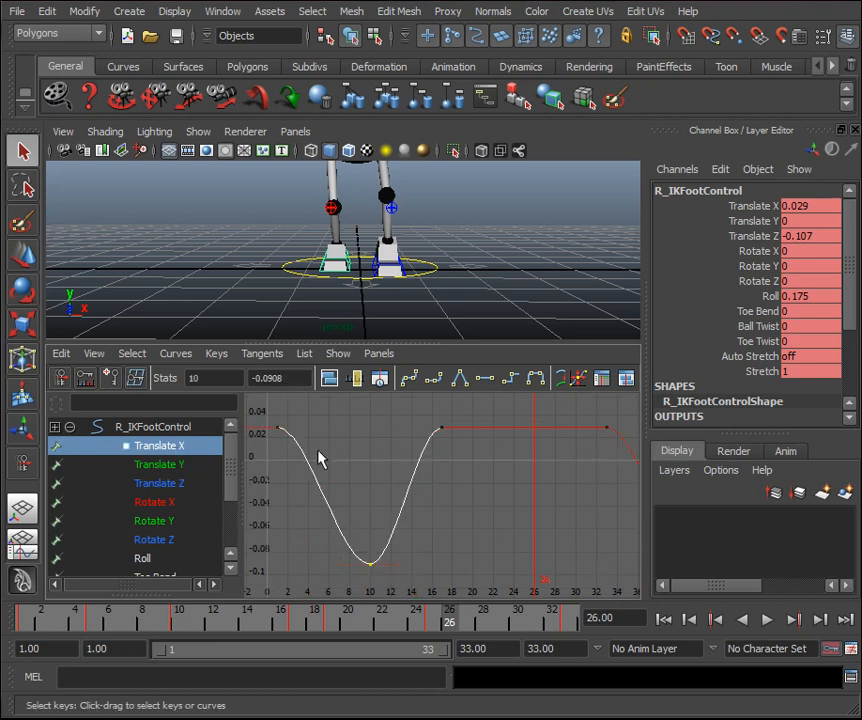
drag(285, 384, 255, 384)
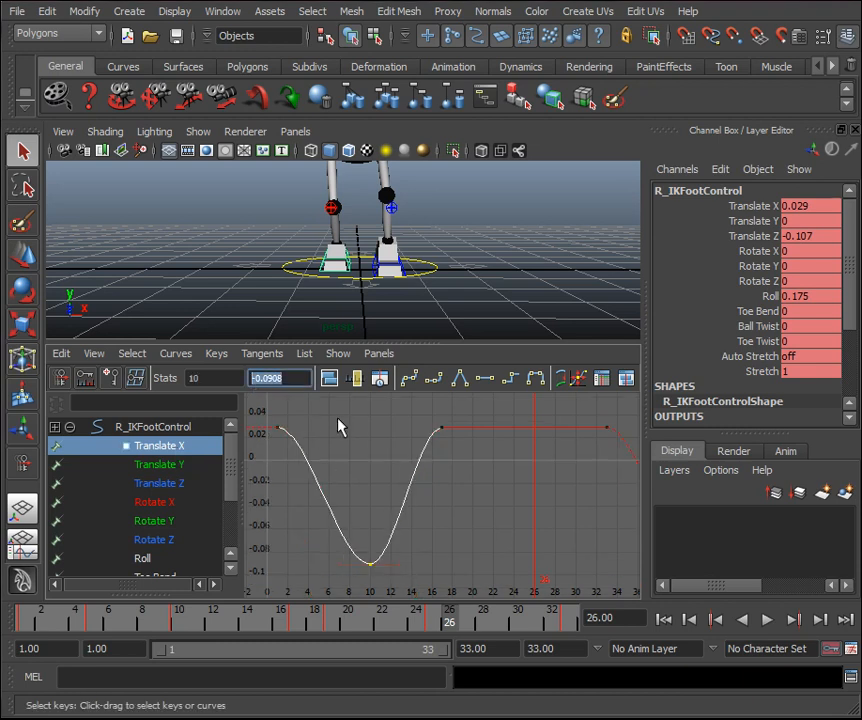
drag(54, 613, 31, 614)
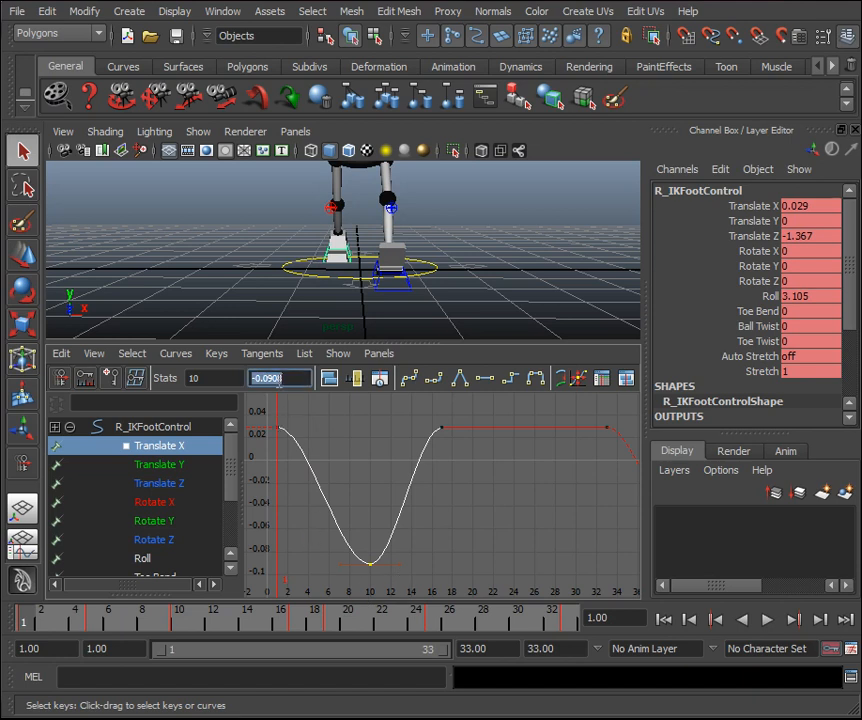
Try a value of -0.0908 for the frame 26 key on L_IKFootControl's Translate X curve.
click(412, 293)
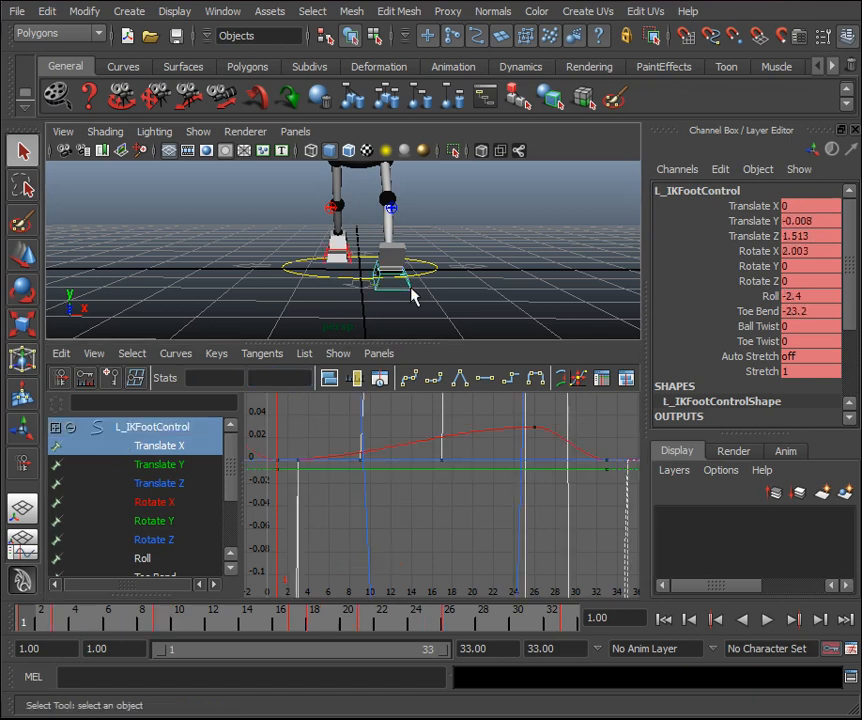
click(173, 445)
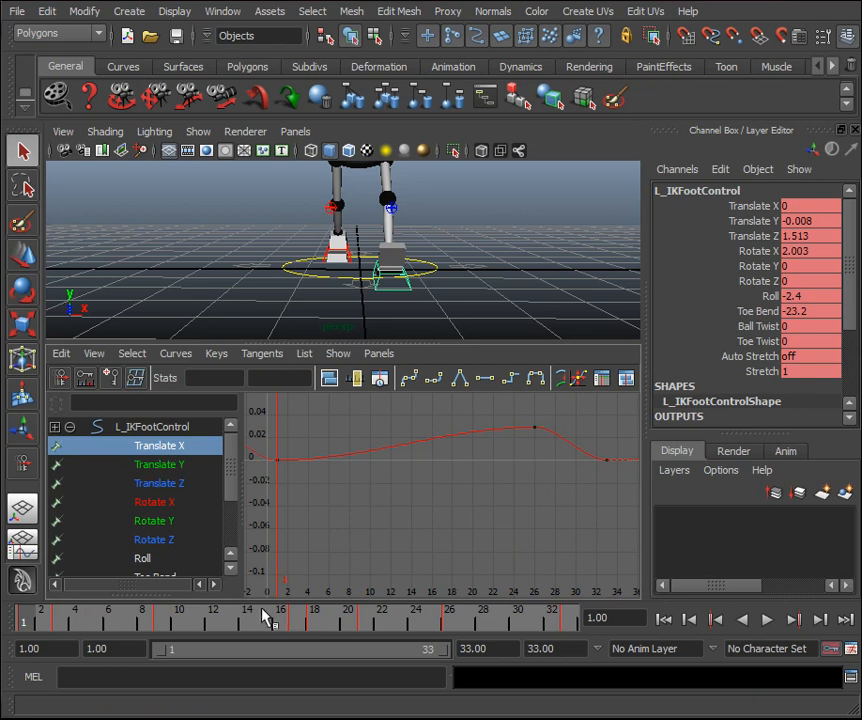
key(f)
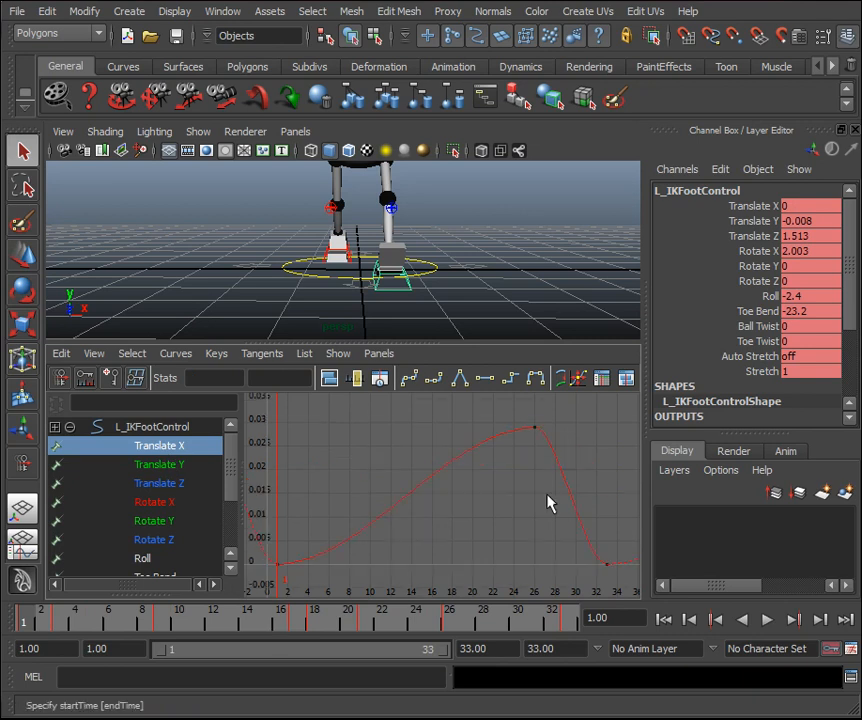
click(536, 430)
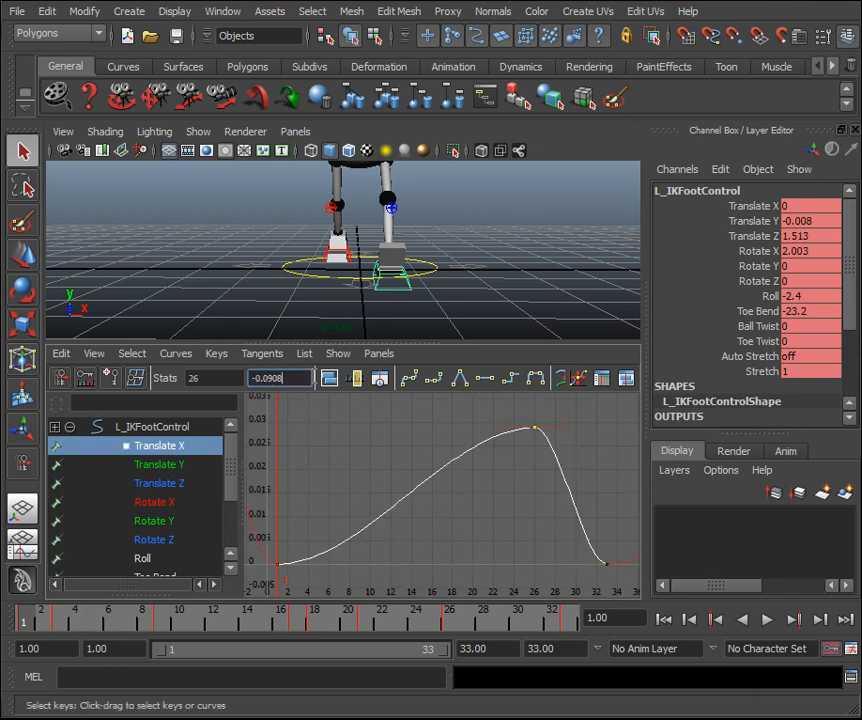
key(Return)
scroll(531, 512, down, 2)
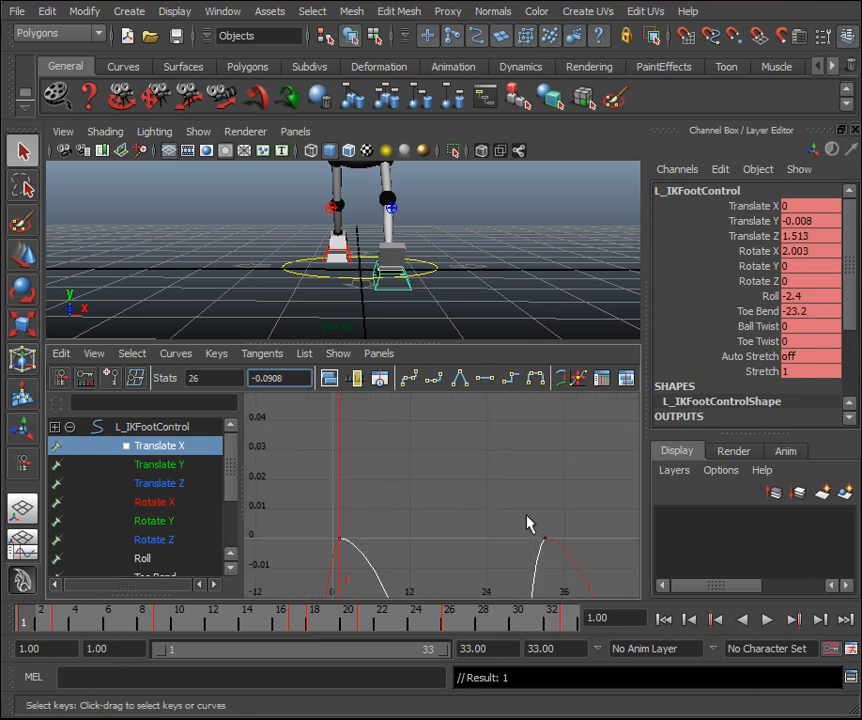
key(BackSpace)
key(BackSpace)
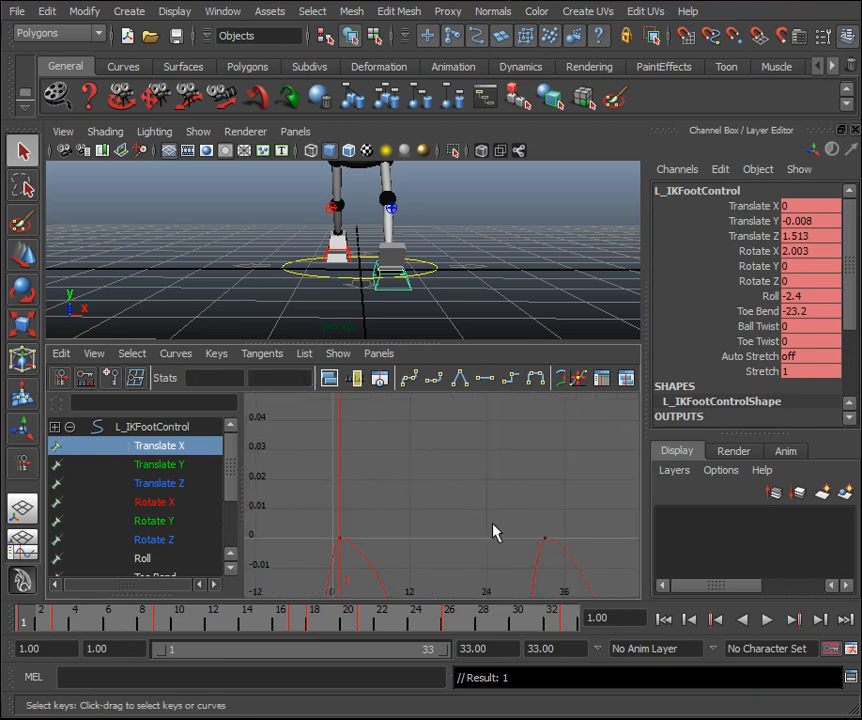
key(a)
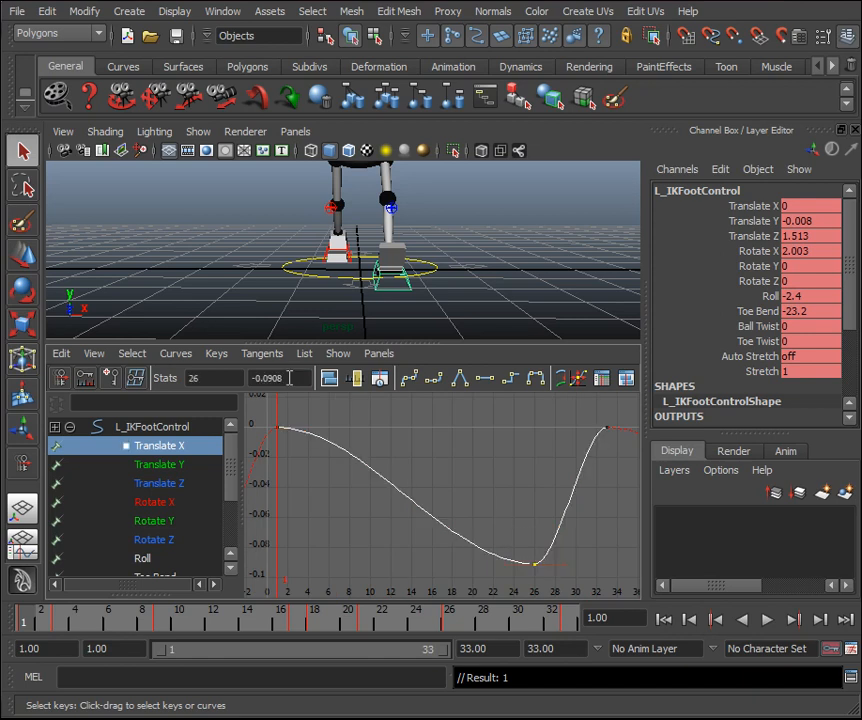
double_click(289, 378)
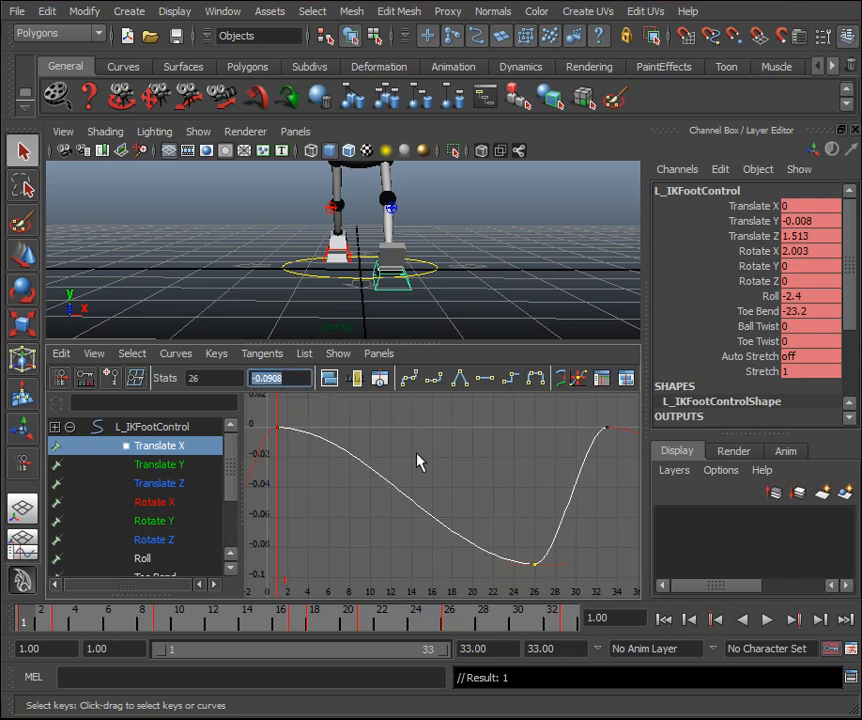
key(Right)
Isolate L_IKFootControl's Translate X curve again and play the walk cycle to check the left foot's sideways path.
click(419, 292)
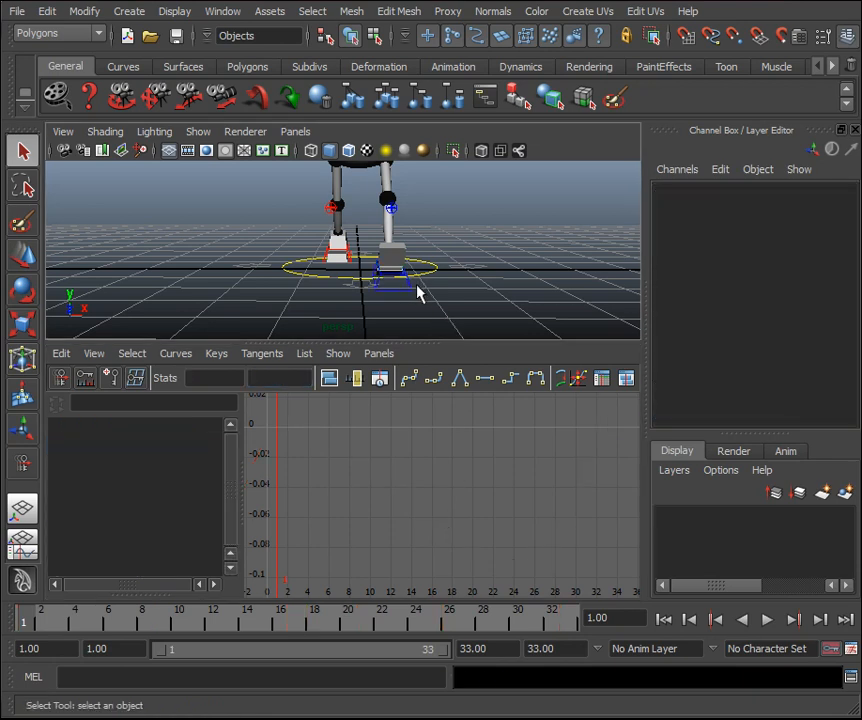
click(411, 290)
click(181, 446)
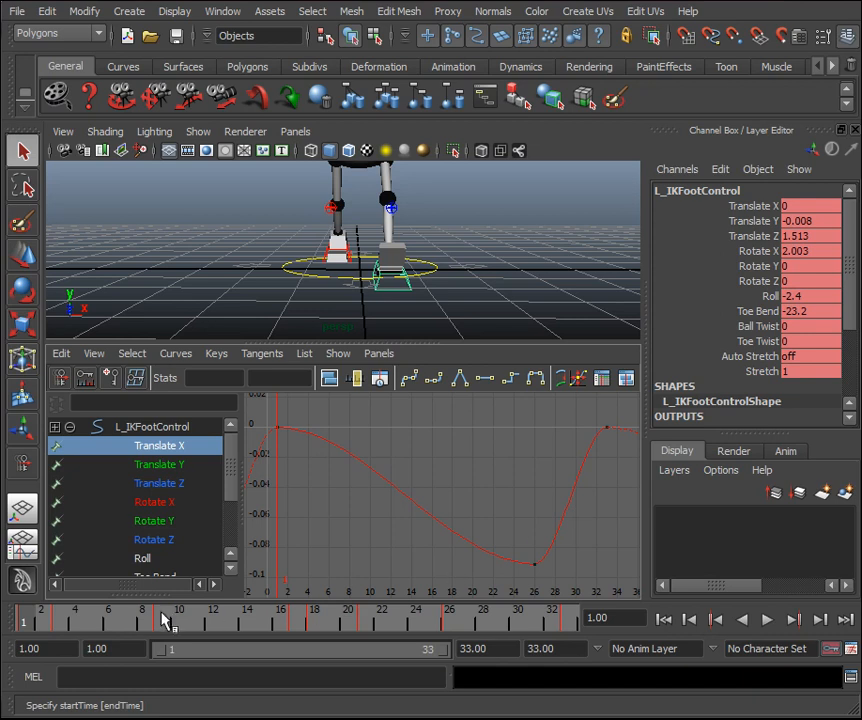
key(alt+v)
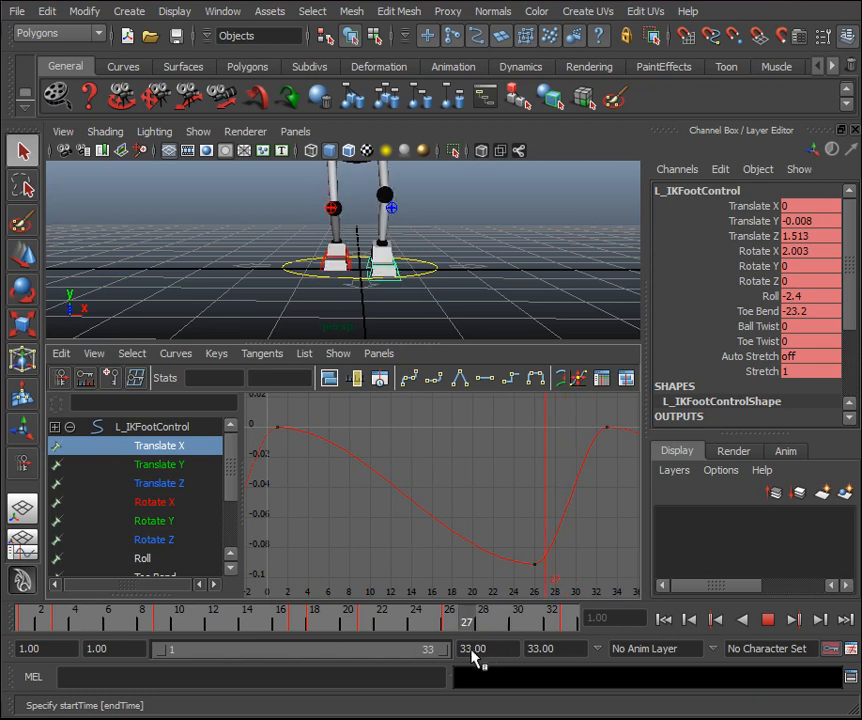
key(Escape)
Set the frame 26 key on L_IKFootControl's Translate X curve to 0.0908.
drag(570, 583, 520, 545)
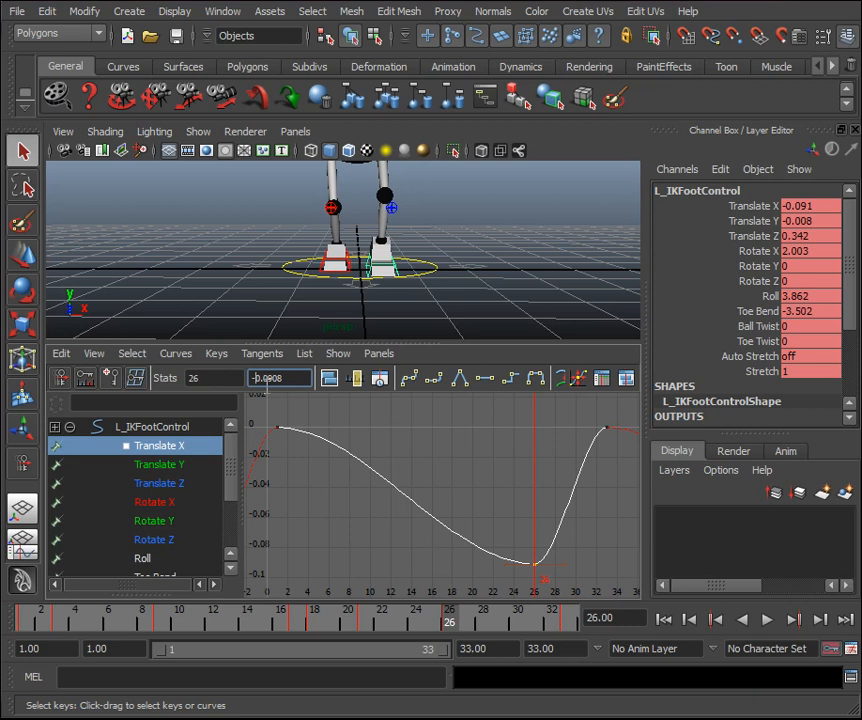
key(BackSpace)
key(Return)
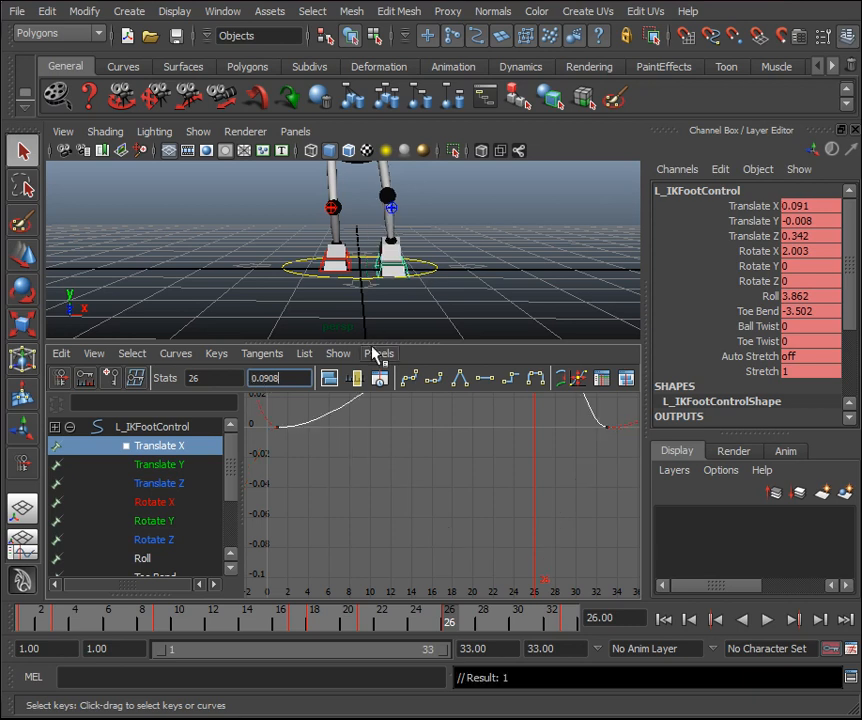
click(484, 447)
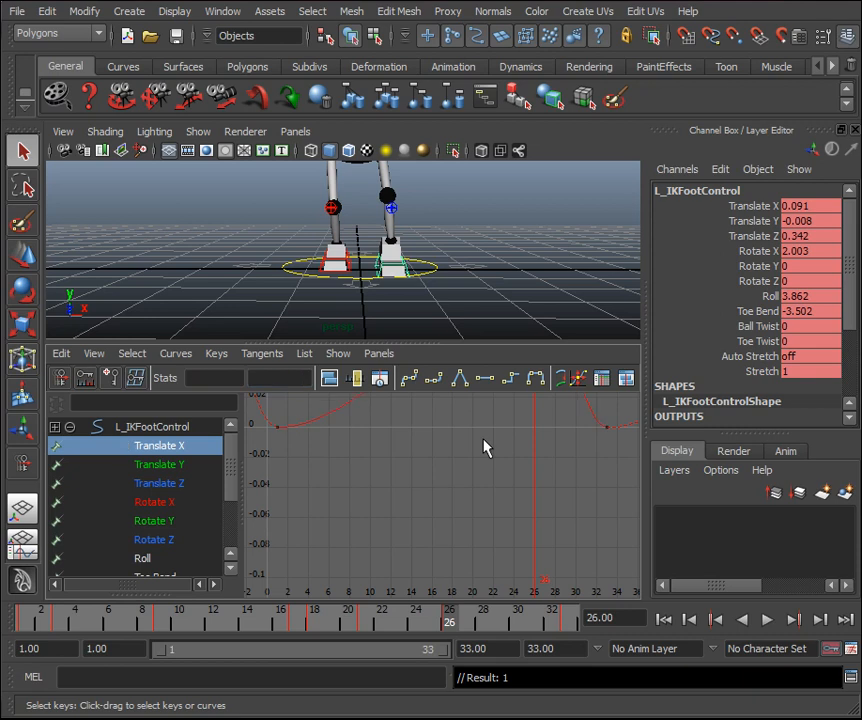
key(f)
drag(588, 460, 500, 404)
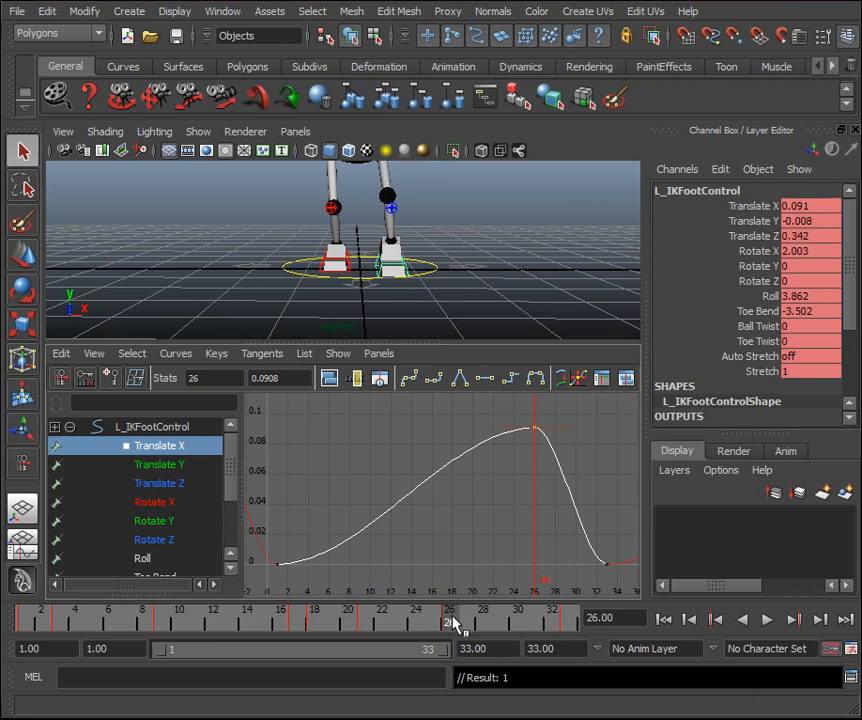
Go to frame 17 and copy the value 0.0287 of that frame's key on R_IKFootControl's Translate X curve.
drag(452, 624, 305, 630)
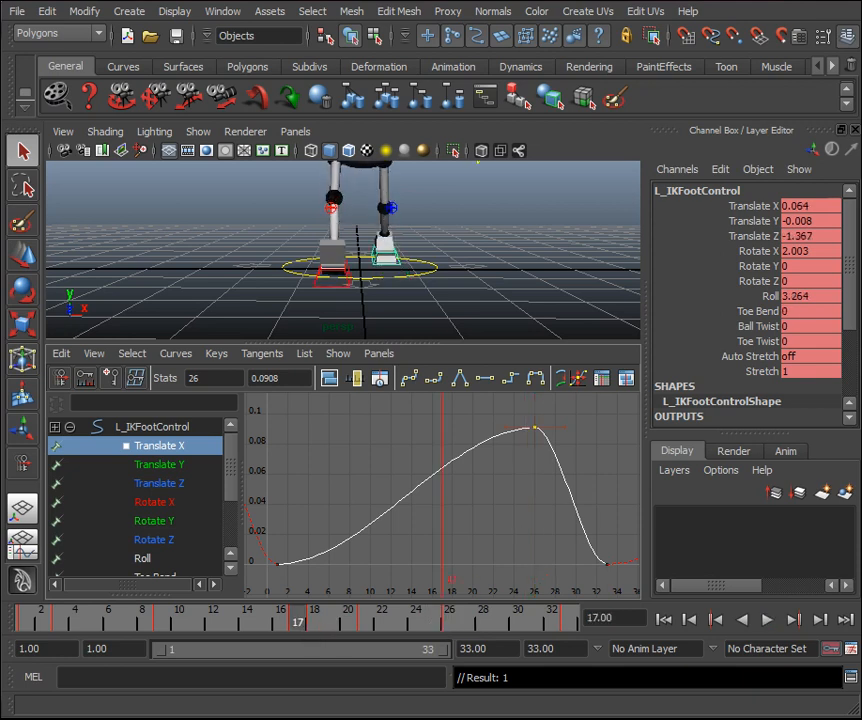
click(330, 290)
click(155, 447)
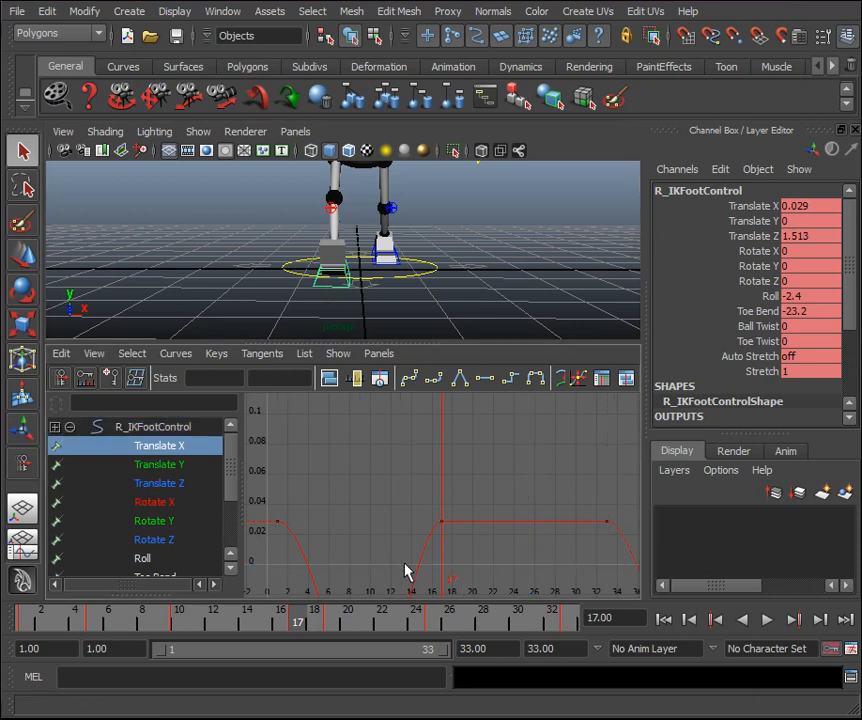
key(f)
drag(411, 404, 409, 402)
drag(390, 582, 350, 512)
click(444, 430)
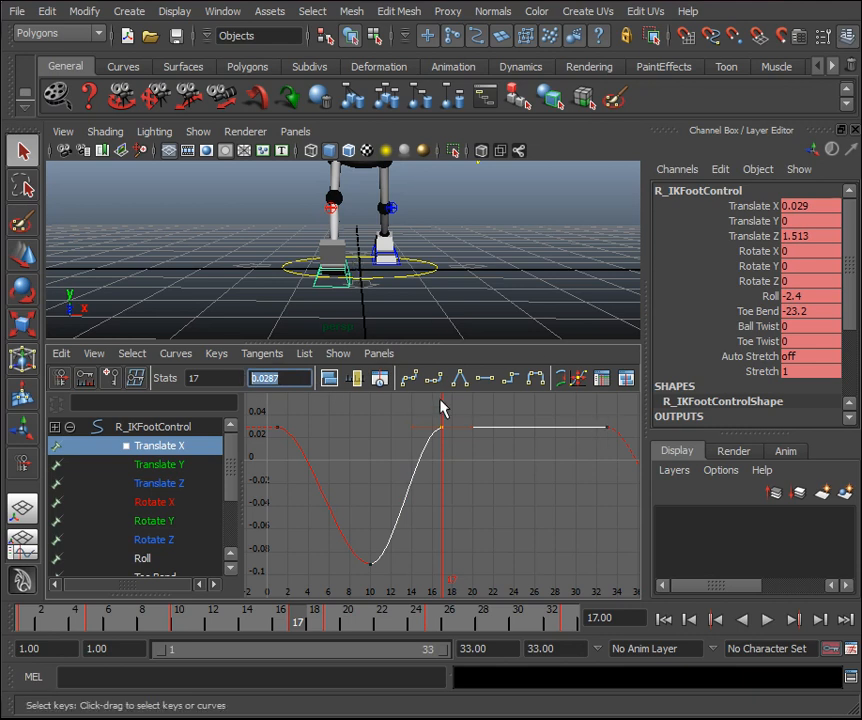
Key L_IKFootControl's Translate X at 0.0287 on frame 17 and change the value to -0.029.
click(396, 266)
click(175, 447)
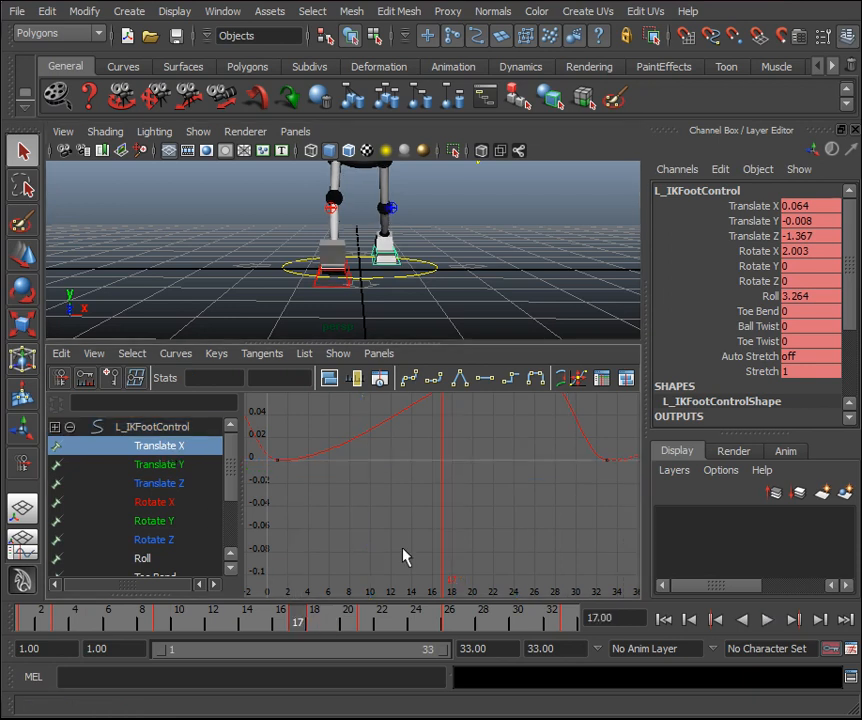
key(f)
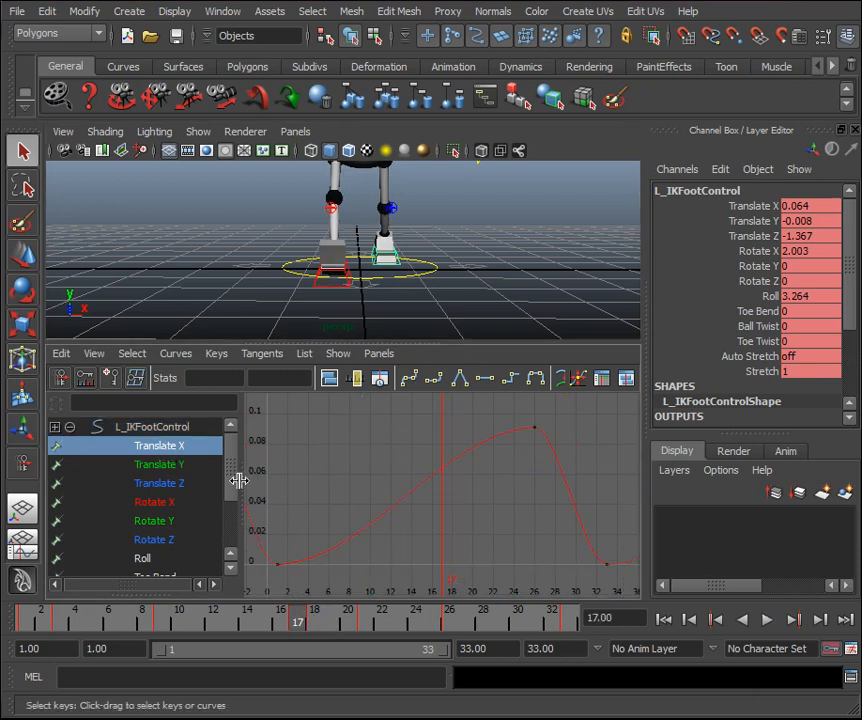
click(815, 207)
text(0.0287)
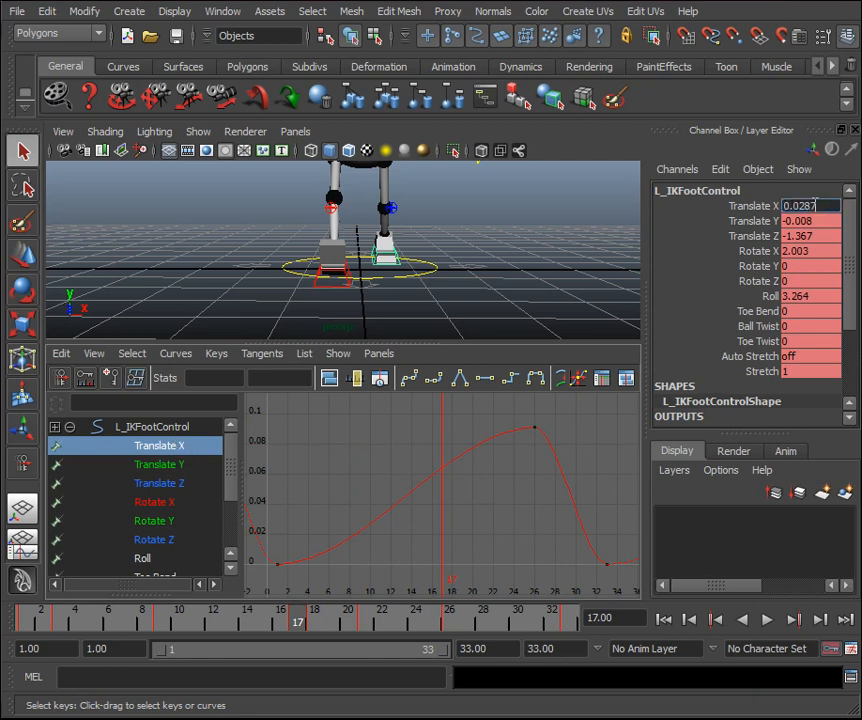
key(Return)
key(w)
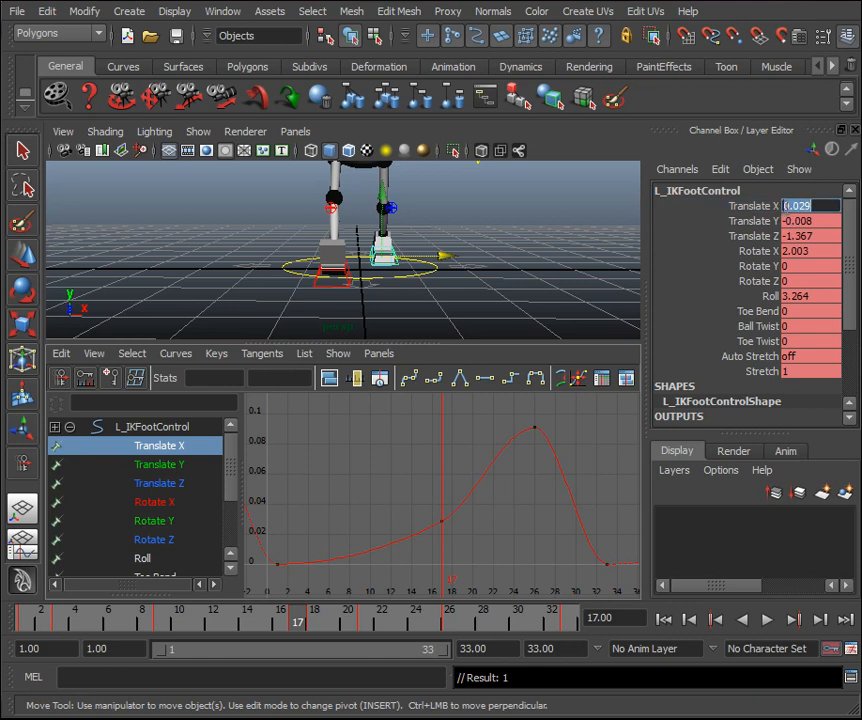
text(-)
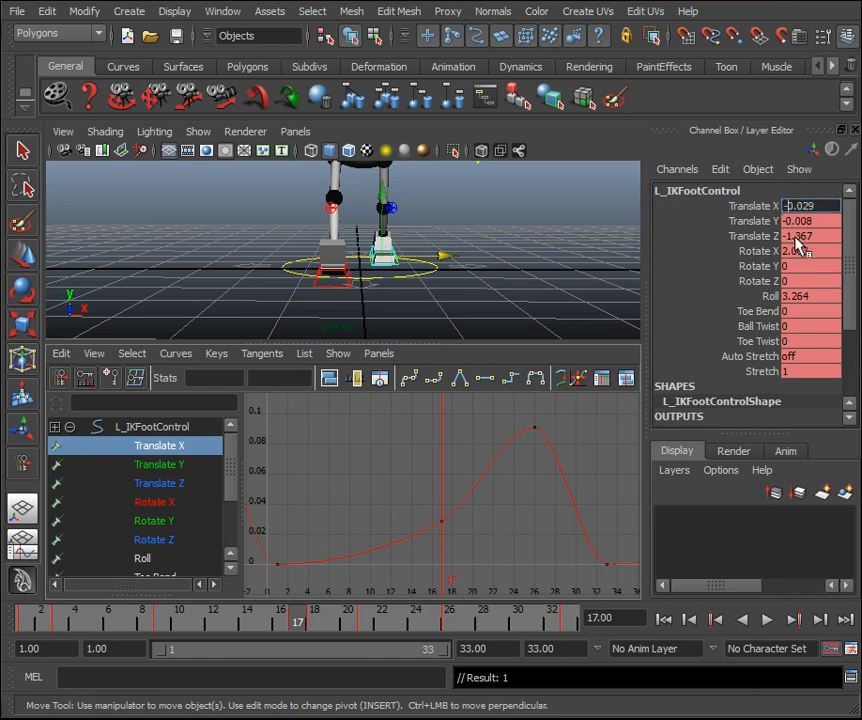
key(Return)
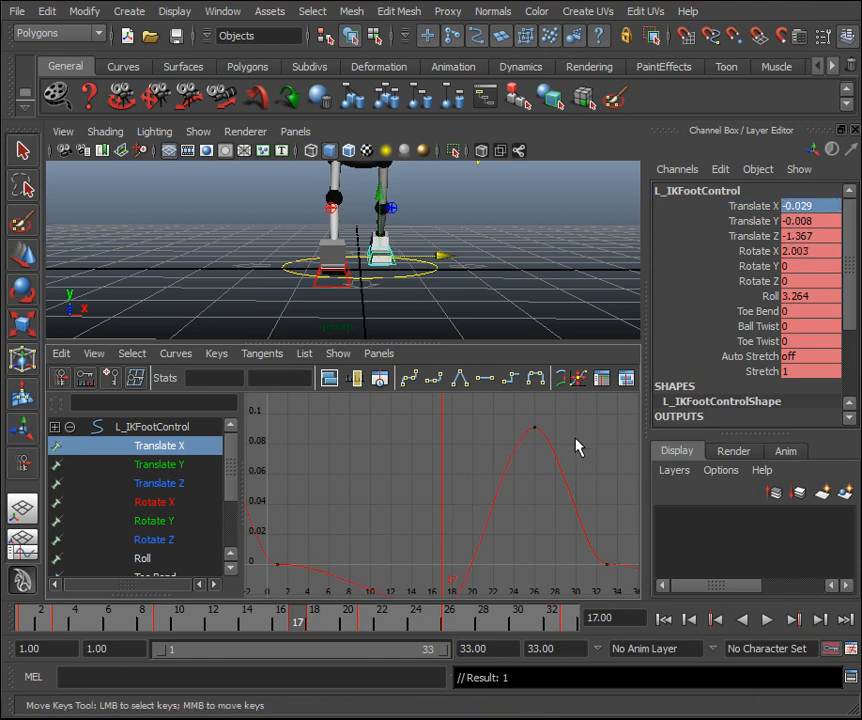
Copy the value -0.029 of the frame 17 key on L_IKFootControl's Translate X curve.
key(a)
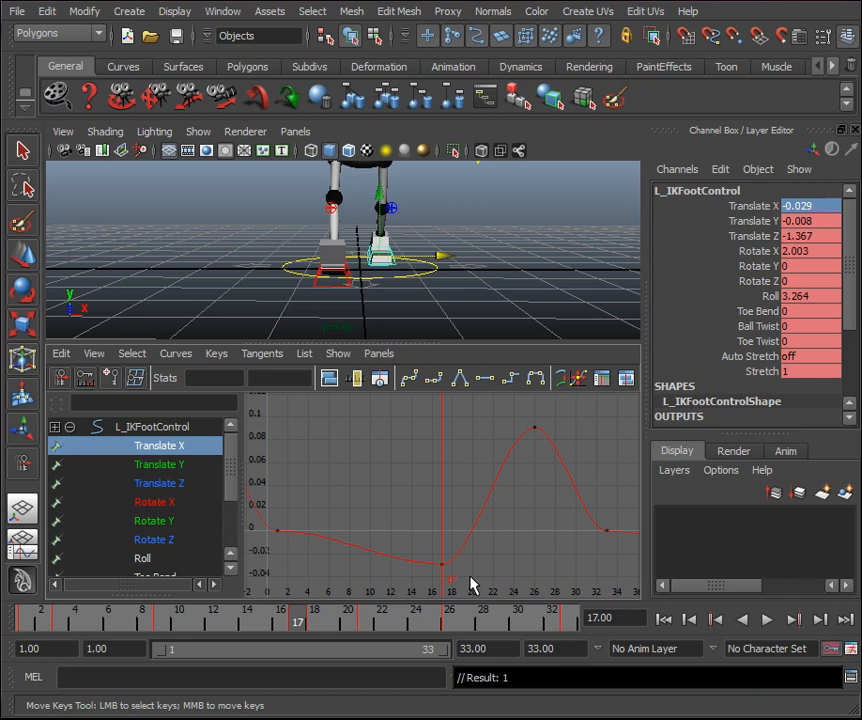
drag(471, 584, 404, 541)
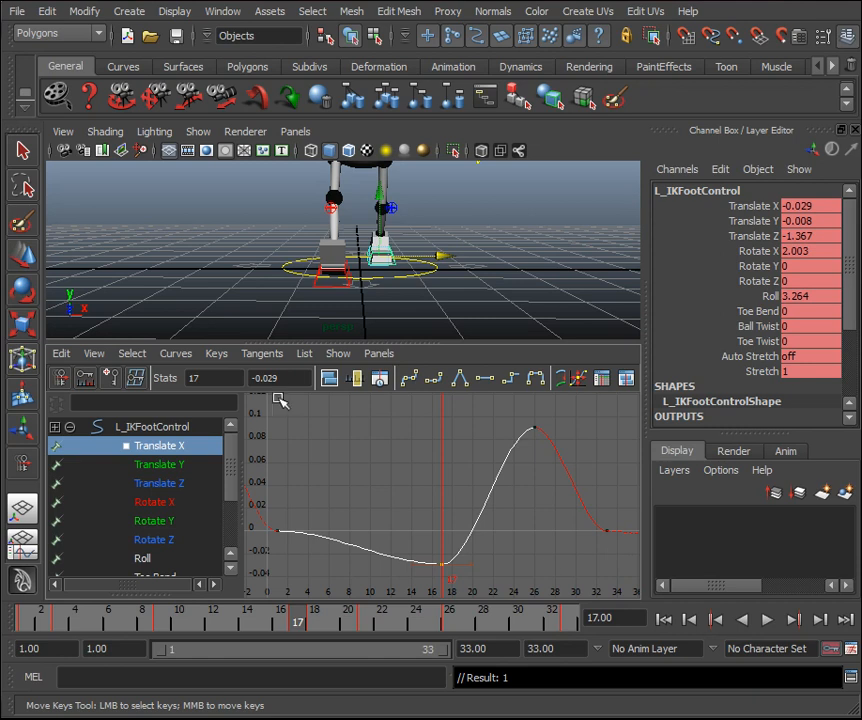
drag(300, 378, 235, 379)
key(ctrl+c)
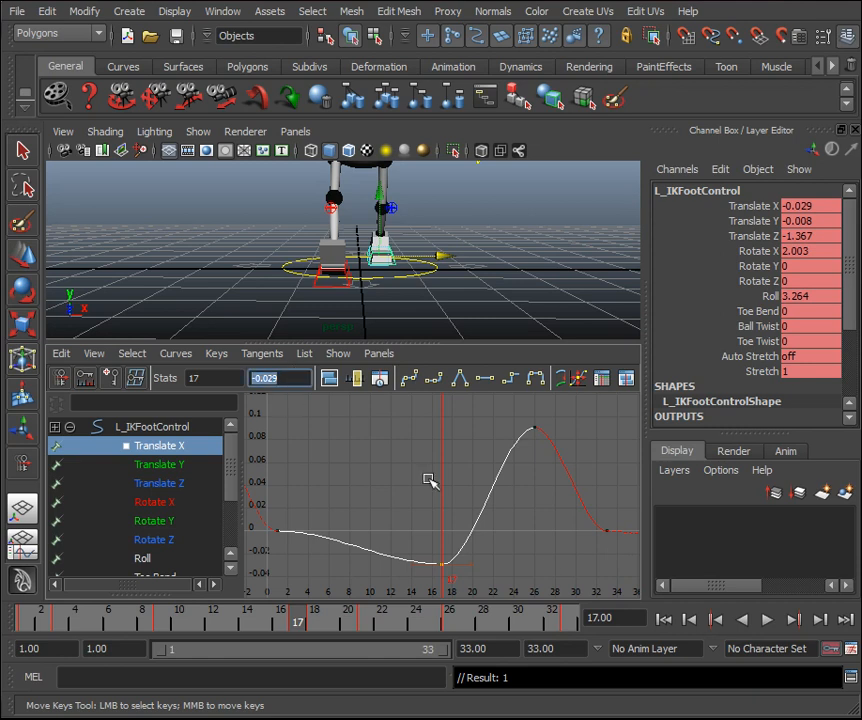
Set both the frame 1 and frame 33 keys on L_IKFootControl's Translate X curve to -0.029.
drag(629, 546, 266, 505)
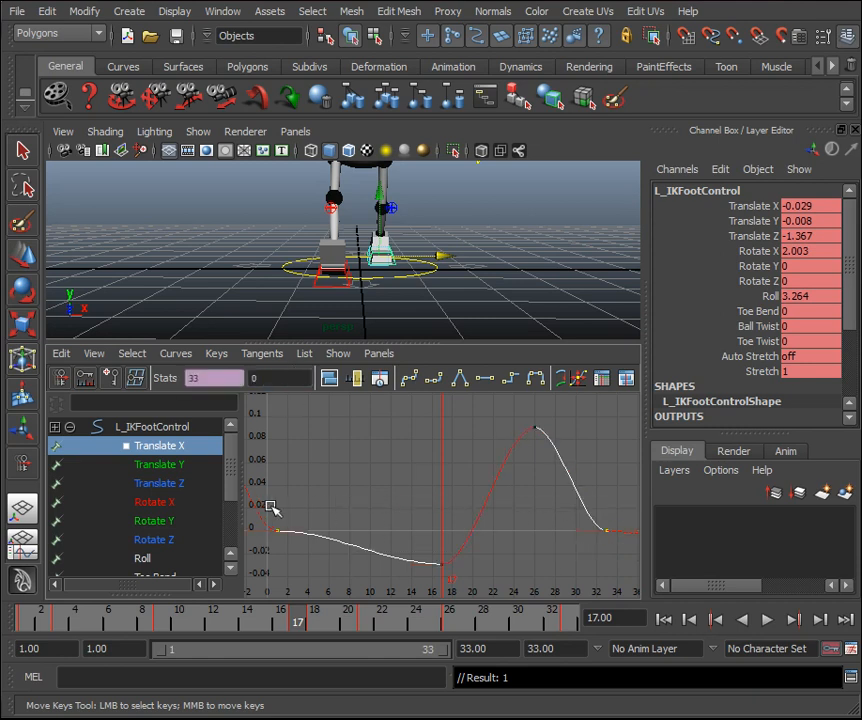
click(255, 378)
key(ctrl+v)
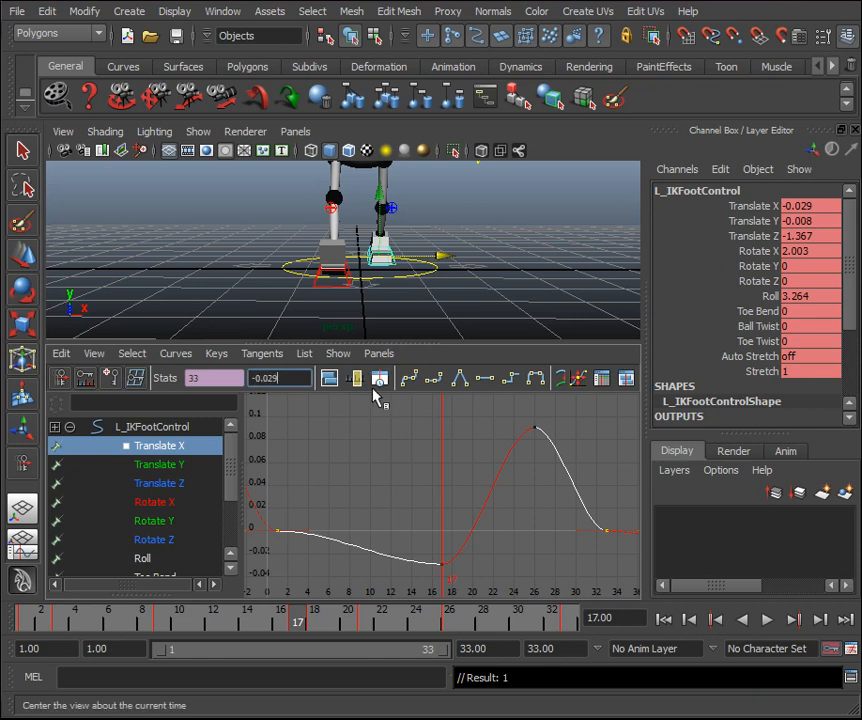
key(Return)
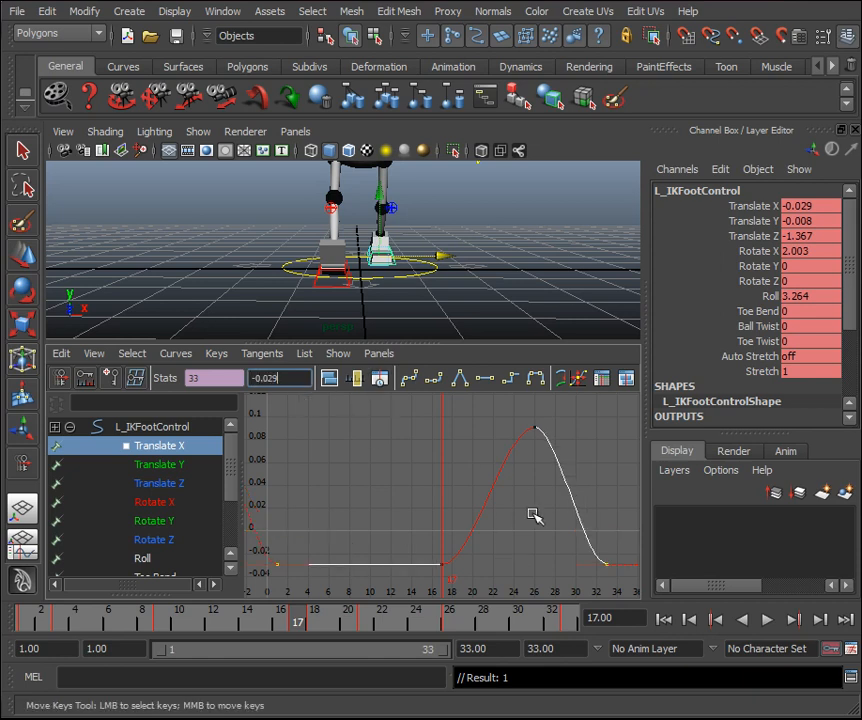
text(a)
scroll(525, 517, down, 2)
scroll(525, 519, up, 2)
text(f)
key(Return)
click(541, 539)
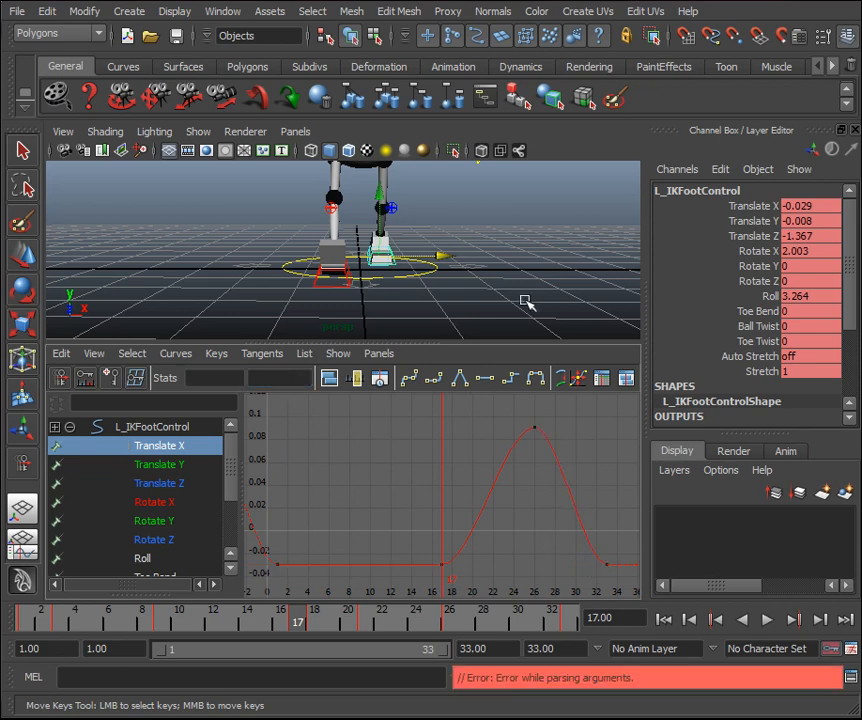
Hide the rig's control curves in the maximized perspective view and play the walk cycle.
click(527, 302)
key(space)
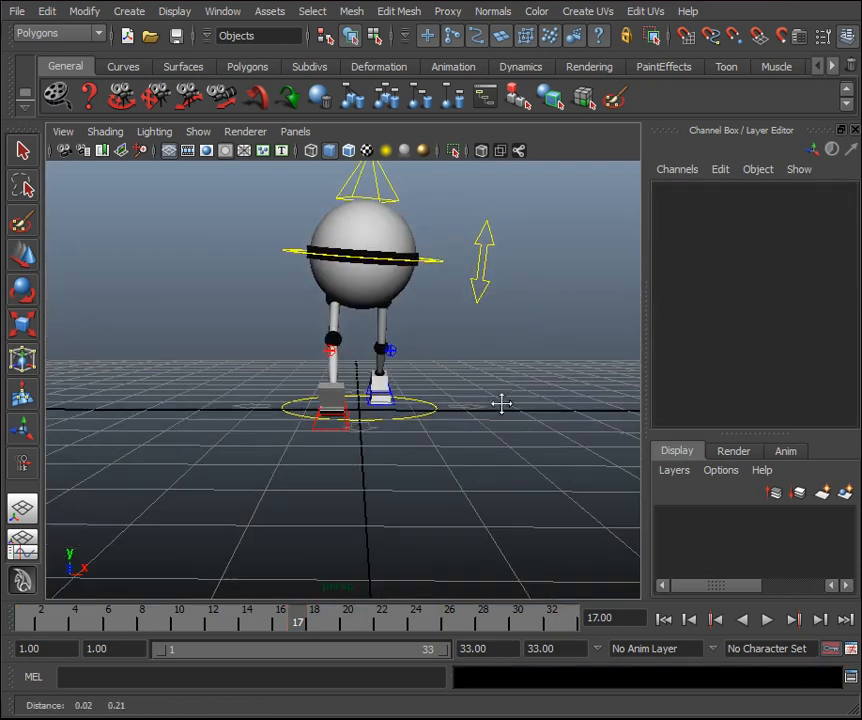
click(206, 151)
click(290, 147)
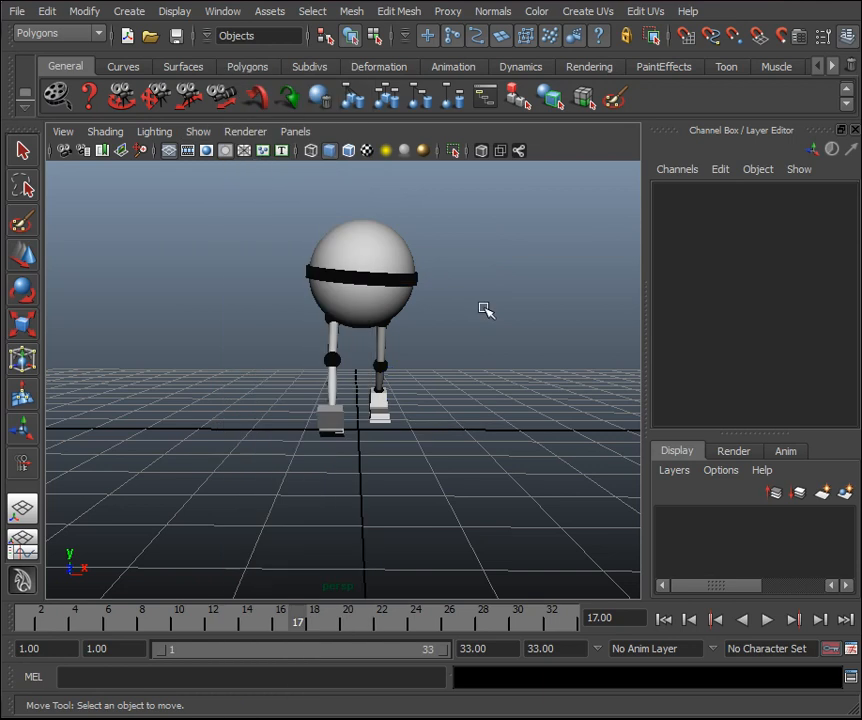
alt+drag(491, 358, 496, 356)
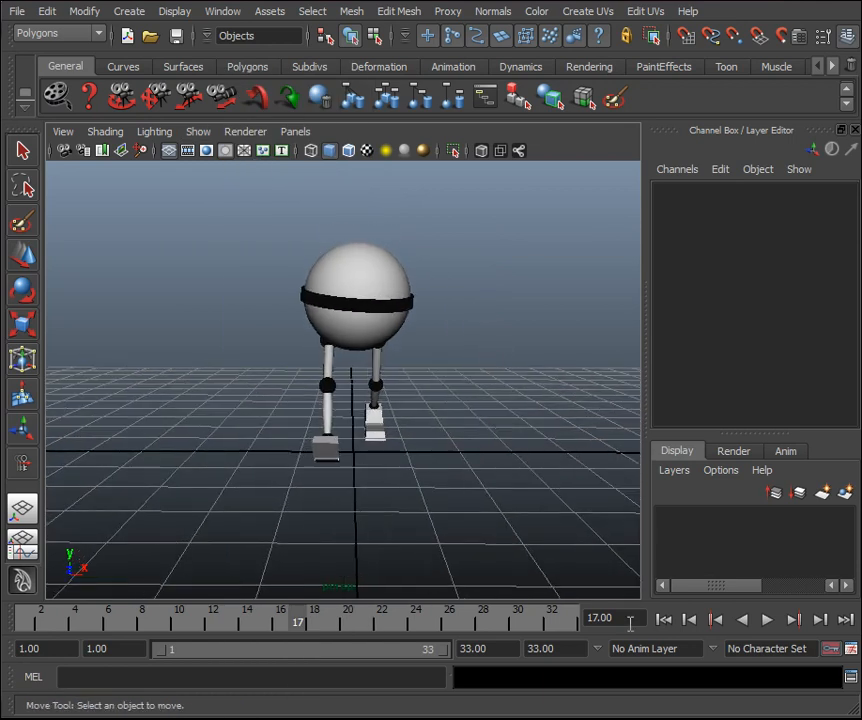
click(767, 620)
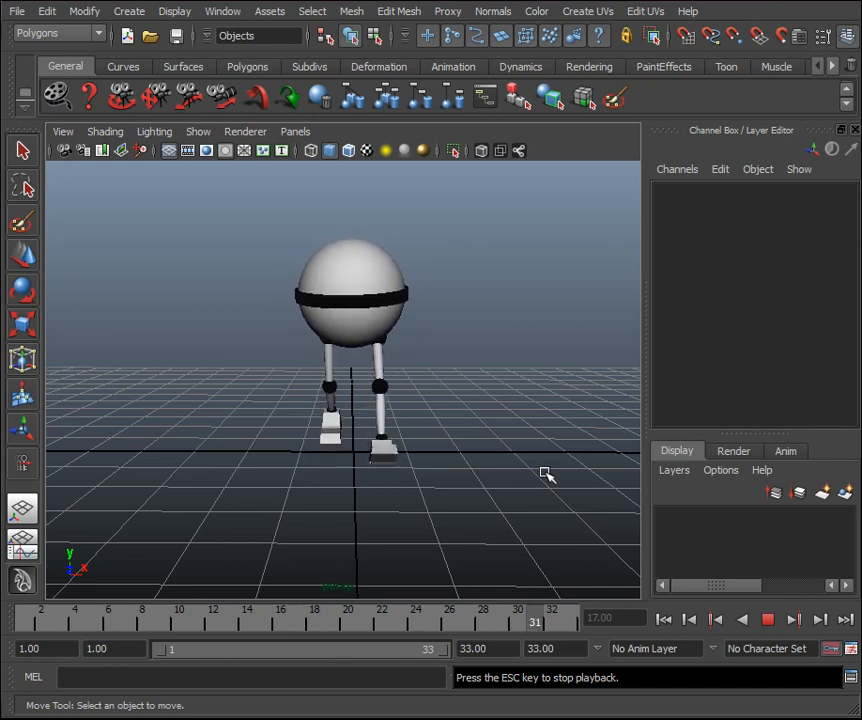
Orbit around the playing walk cycle to check it from the front, stop playback and return to frame 1.
alt+drag(390, 520, 474, 527)
alt+drag(439, 450, 404, 450)
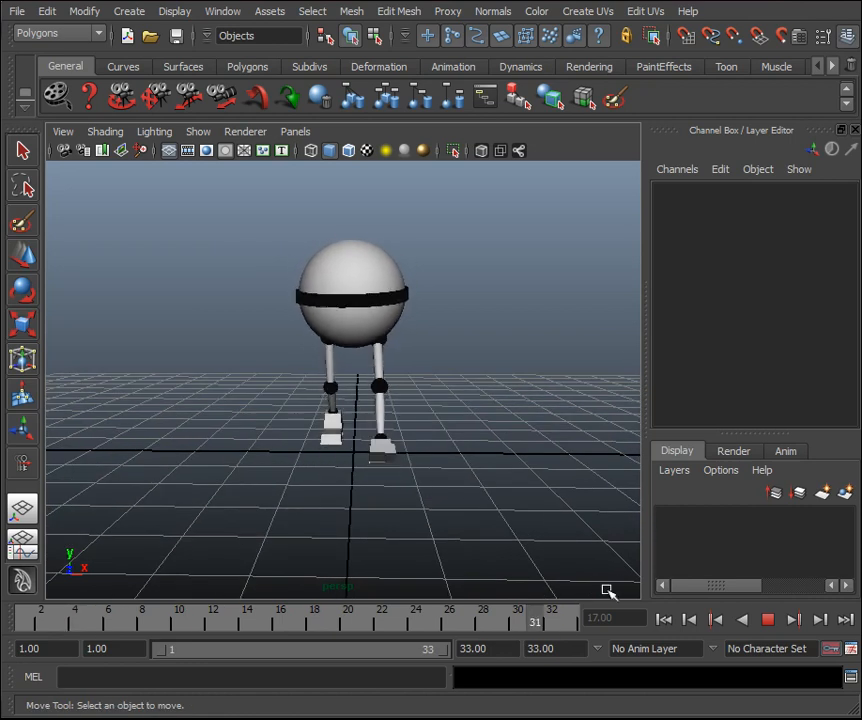
click(768, 620)
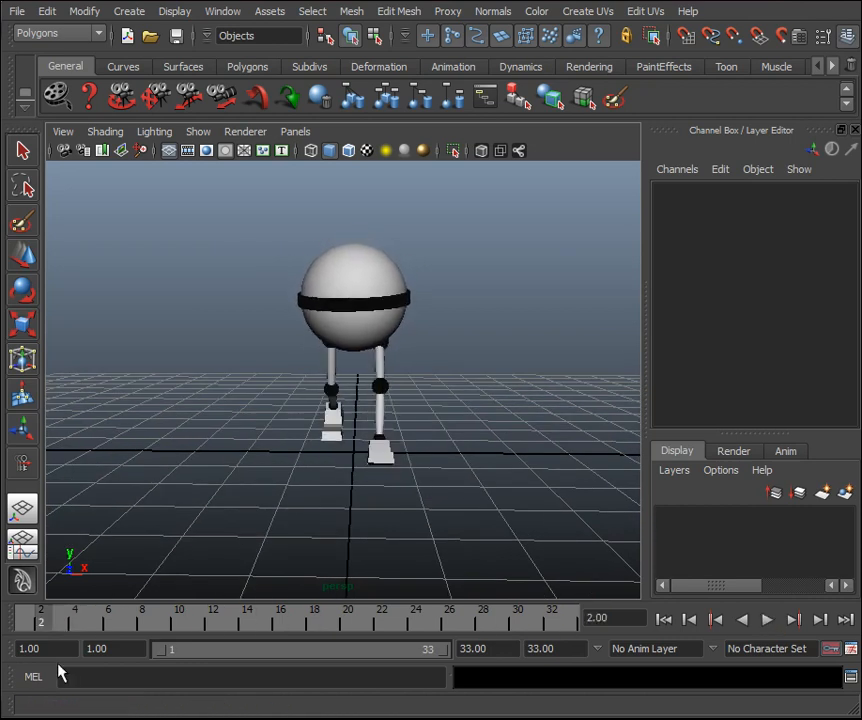
click(24, 622)
Show the rig's NURBS control curves in the perspective view again and save the scene.
click(198, 131)
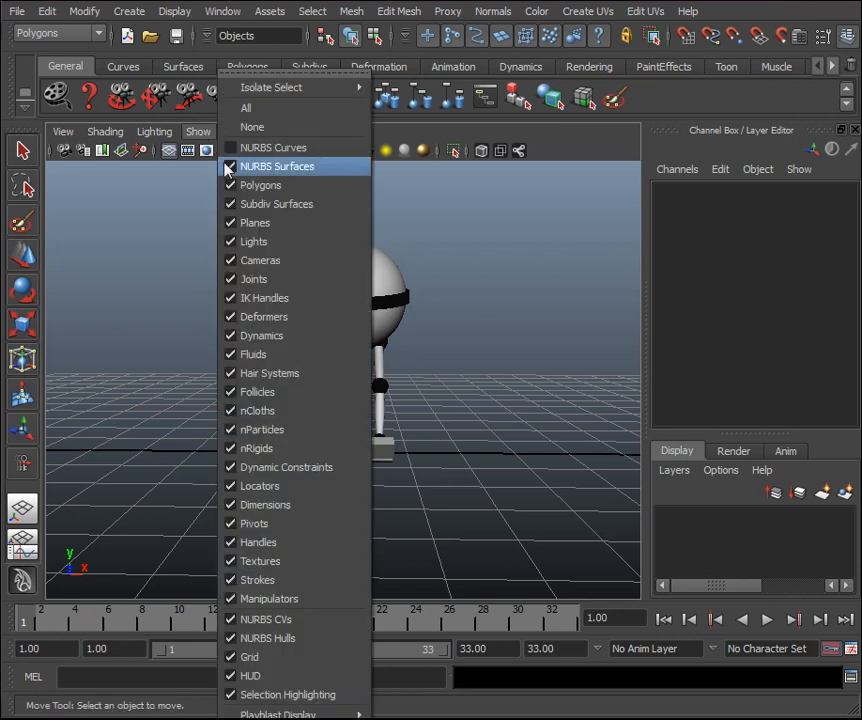
click(240, 149)
click(17, 12)
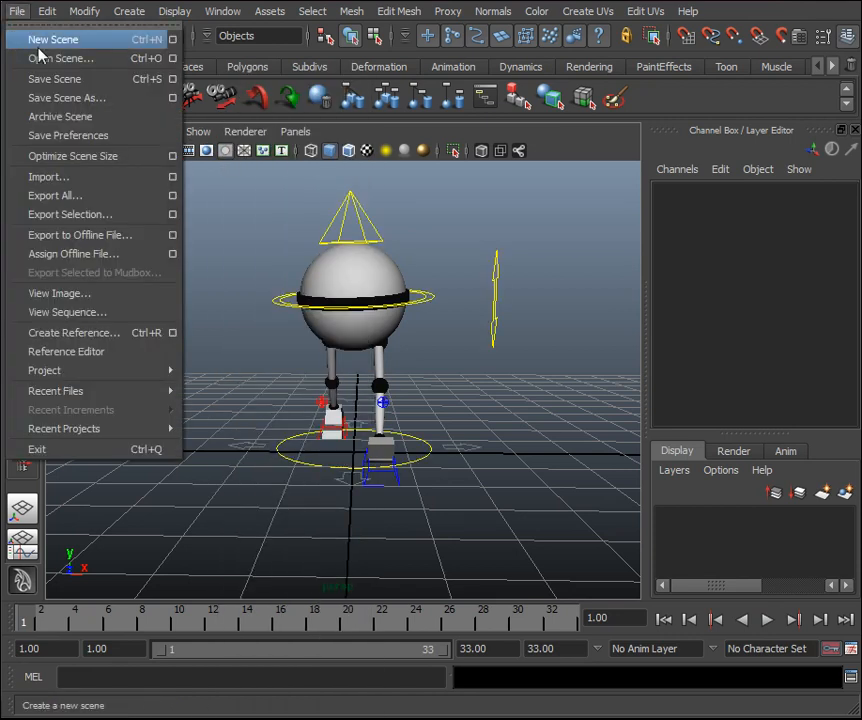
click(48, 79)
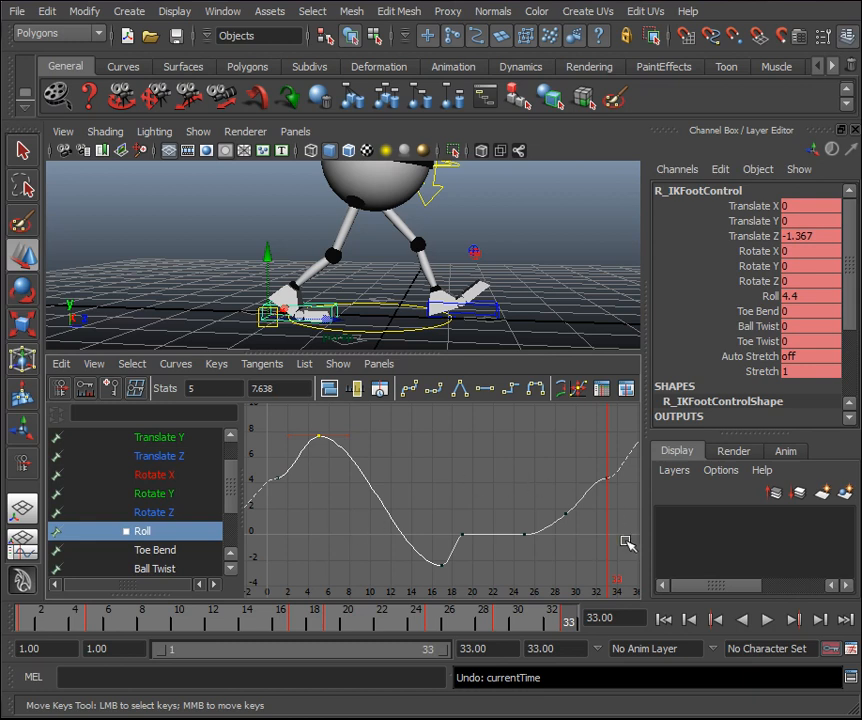
Delete the frame 29 key from R_IKFootControl's Roll curve.
click(565, 514)
mouse_move(487, 614)
mouse_down()
mouse_move(439, 625)
mouse_move(590, 622)
mouse_up()
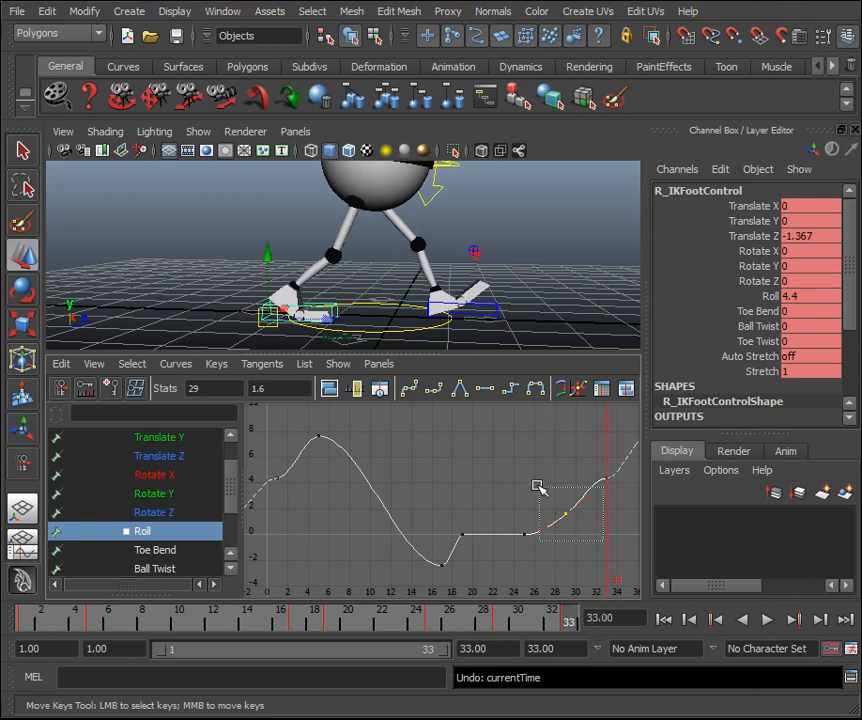
click(578, 515)
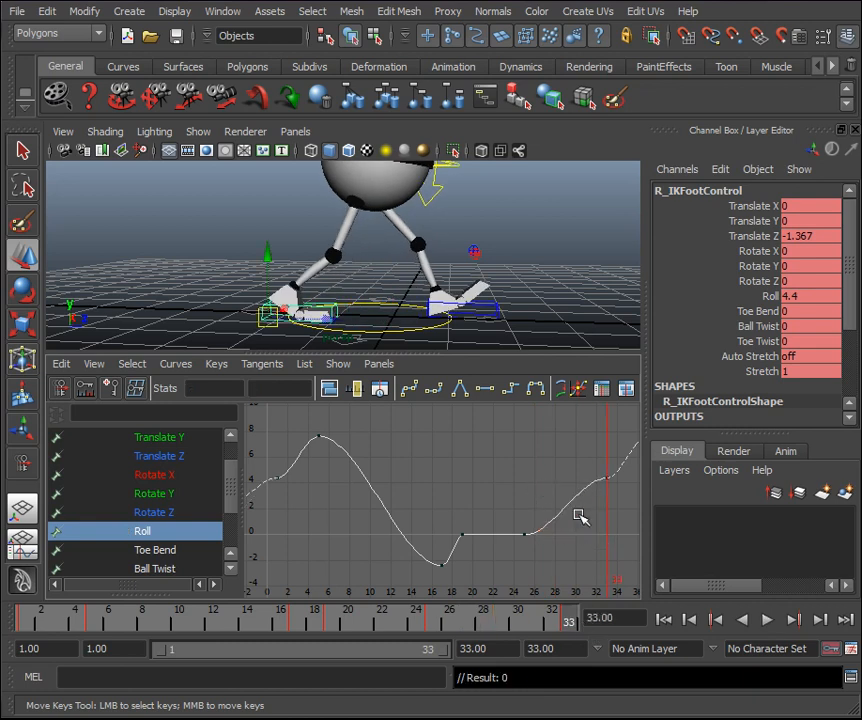
Break the tangents of the frame 25 and 33 keys on the Roll curve and steepen the incoming tangent at frame 33.
drag(496, 494, 497, 446)
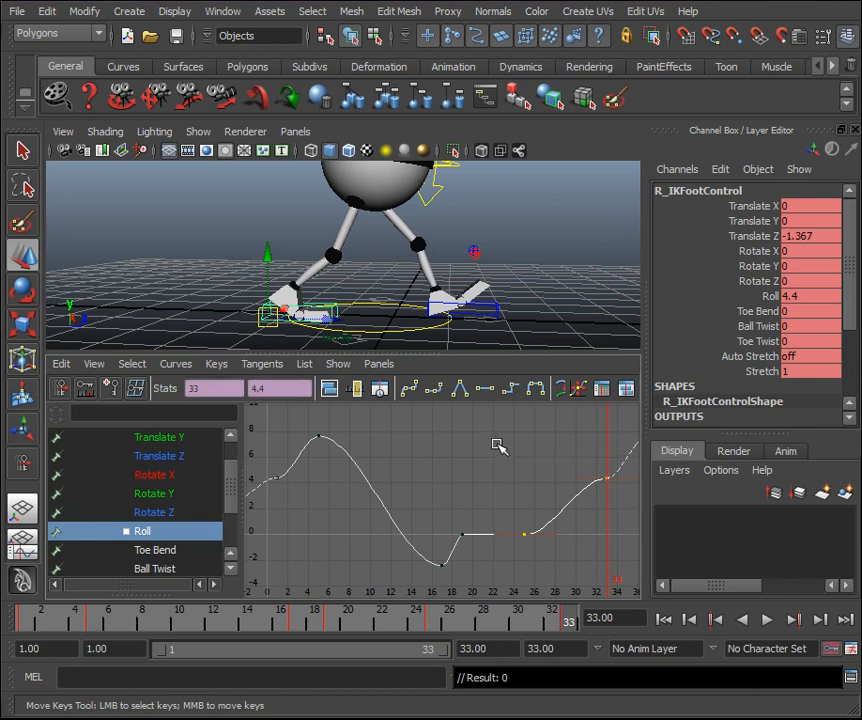
click(226, 366)
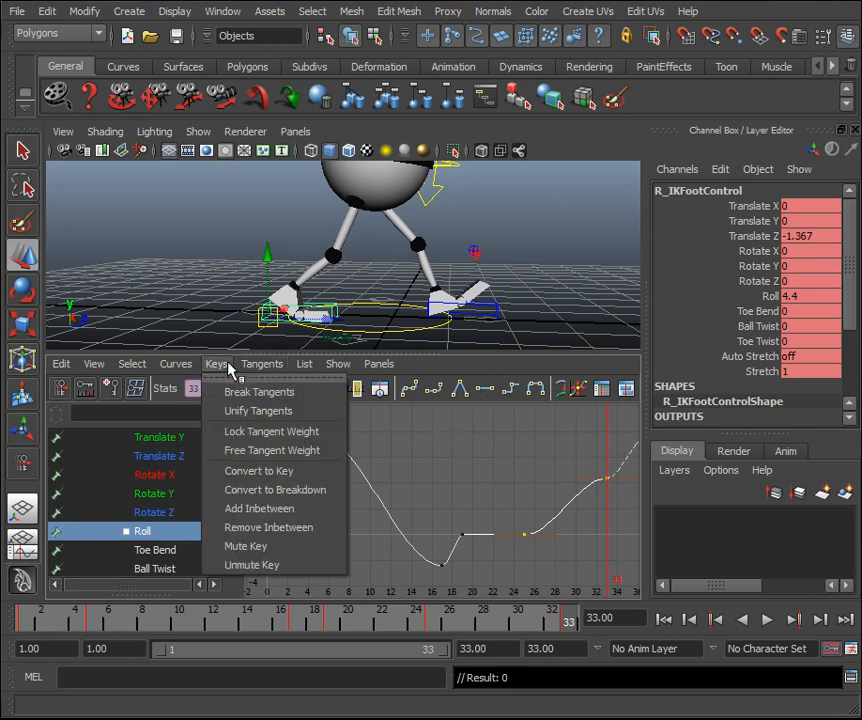
click(237, 393)
drag(585, 558, 544, 508)
drag(604, 493, 573, 458)
middle_drag(591, 506, 601, 542)
Adjust the outgoing tangent of the frame 25 Roll key so the curve eases gradually into its rise.
drag(576, 556, 543, 504)
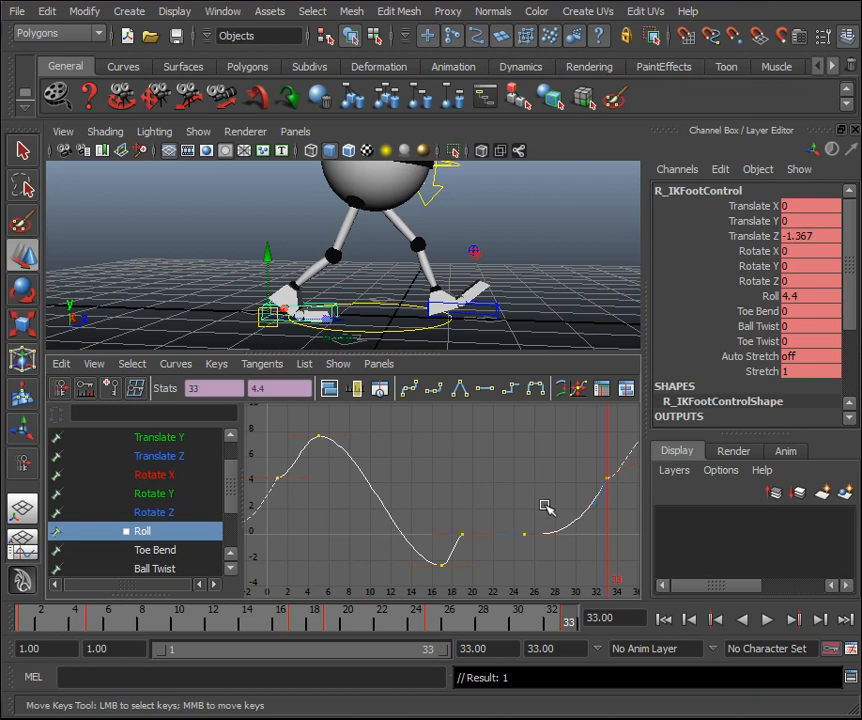
drag(556, 547, 540, 497)
mouse_move(545, 496)
middle_down()
mouse_move(549, 481)
mouse_move(554, 494)
middle_up()
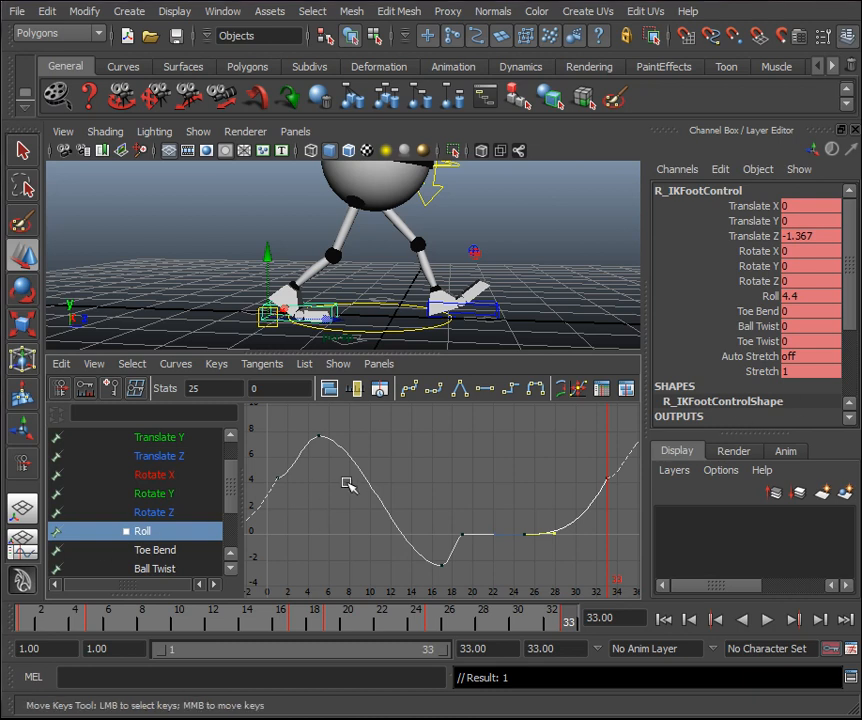
Try to steepen the outgoing tangent of the frame 1 Roll key without breaking its tangents.
drag(347, 484, 250, 435)
click(285, 470)
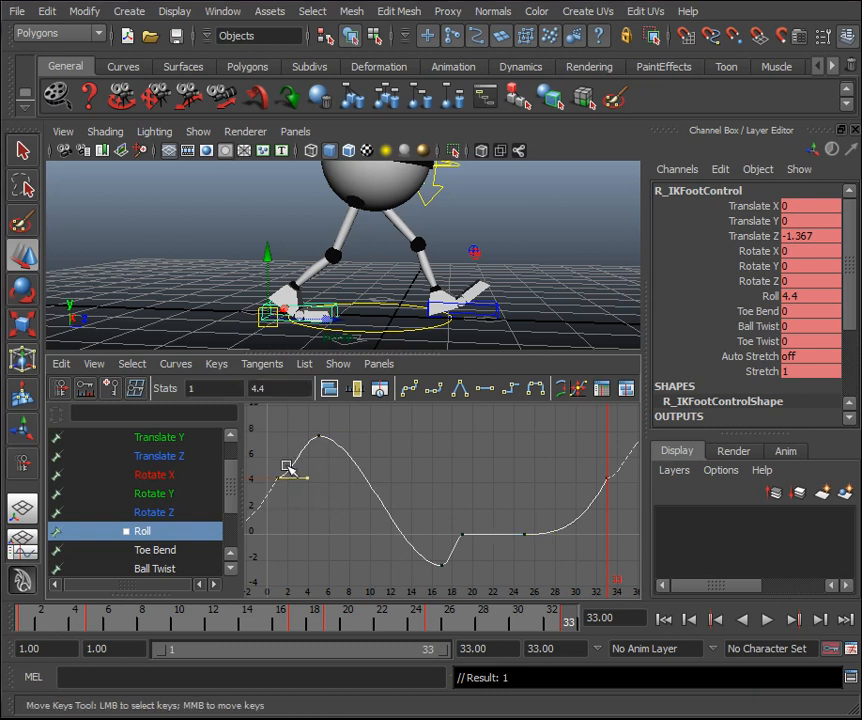
middle_drag(335, 518, 337, 481)
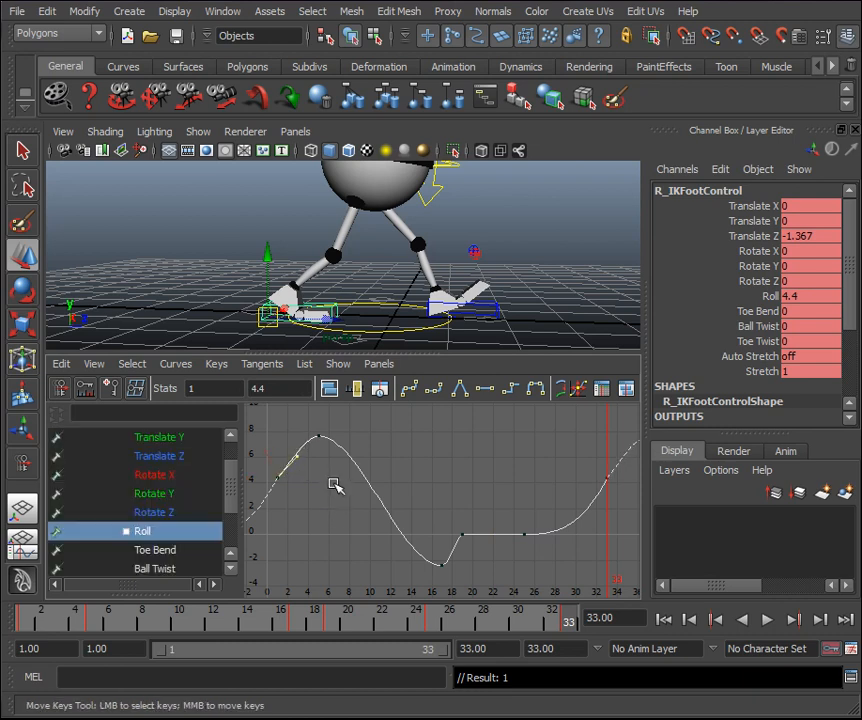
key(ctrl+z)
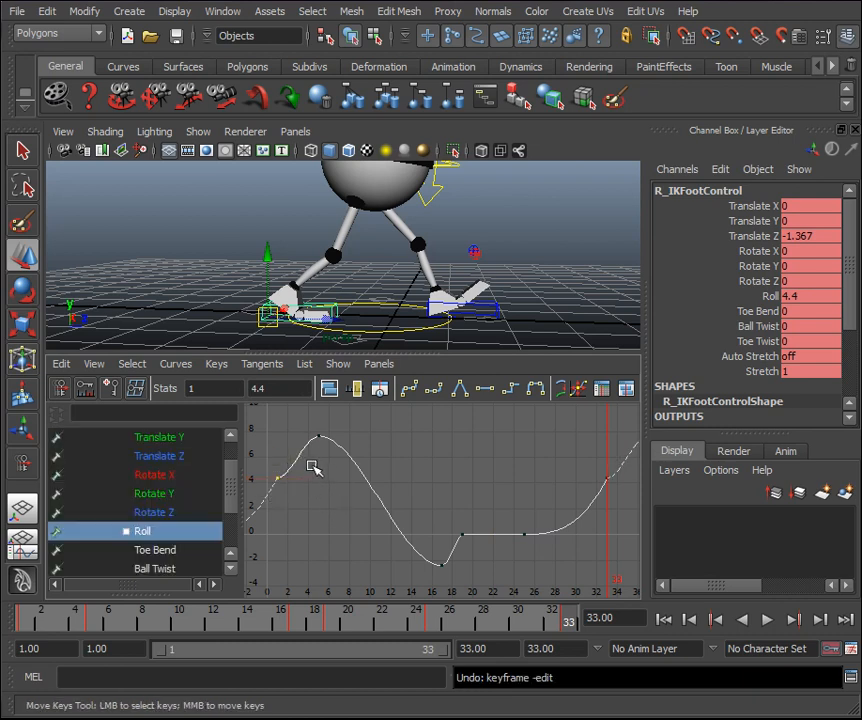
Break the frame 1 Roll key's tangents to steepen only the outgoing one, and play the walk cycle.
click(216, 364)
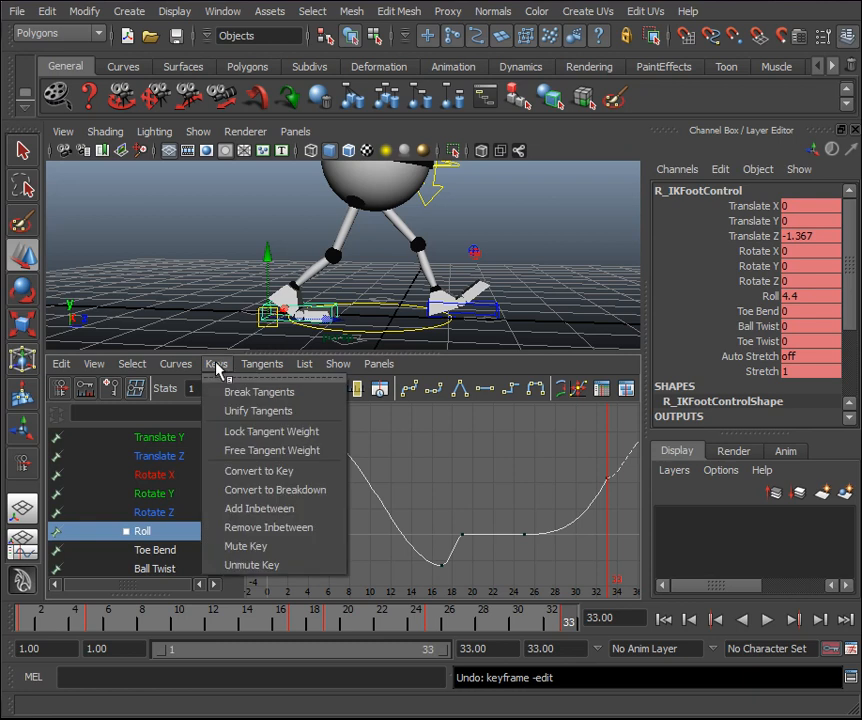
click(238, 389)
middle_drag(346, 513, 345, 468)
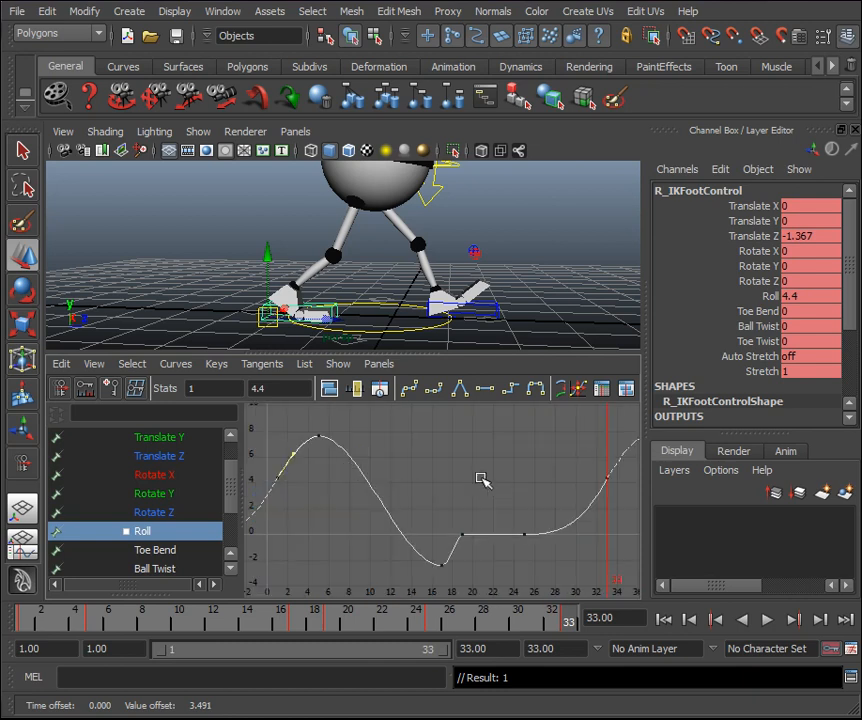
key(alt+v)
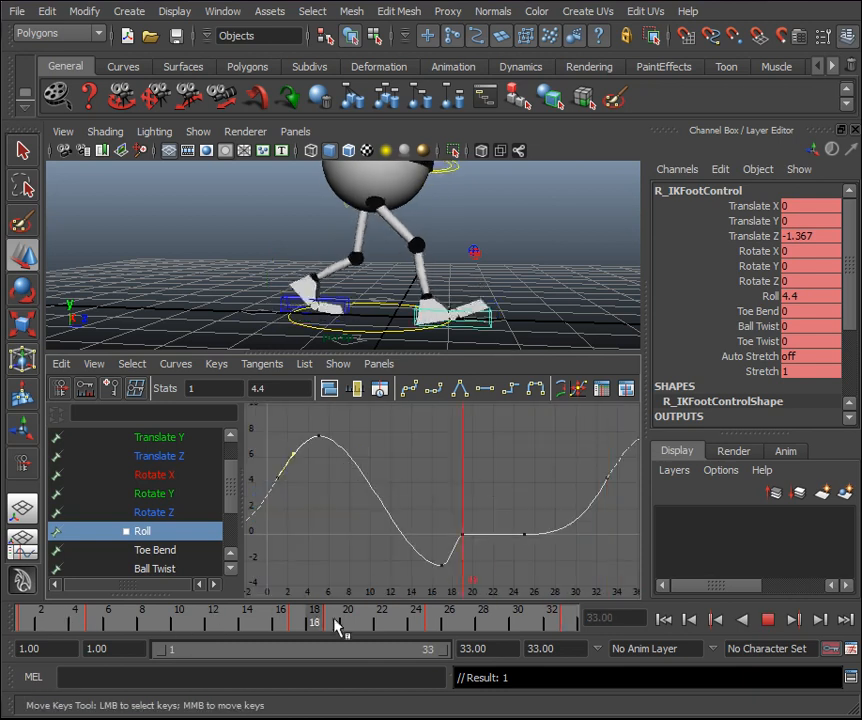
mouse_move(38, 626)
mouse_down()
mouse_move(183, 621)
mouse_move(6, 621)
mouse_move(128, 627)
mouse_move(33, 616)
mouse_move(19, 620)
mouse_move(77, 629)
mouse_move(24, 624)
mouse_up()
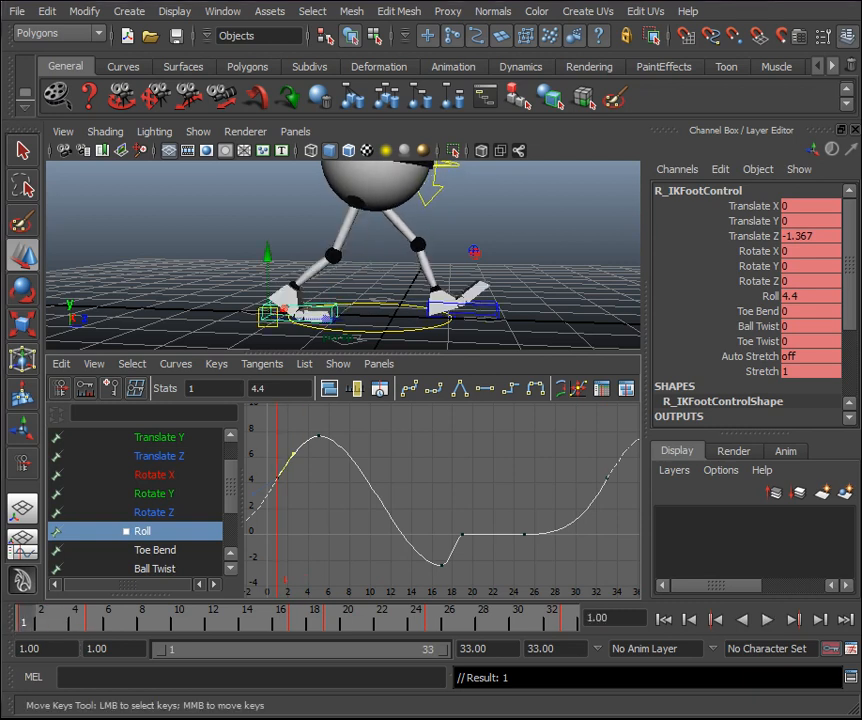
Try deleting the frame 1 key from the Roll curve.
click(284, 463)
key(Delete)
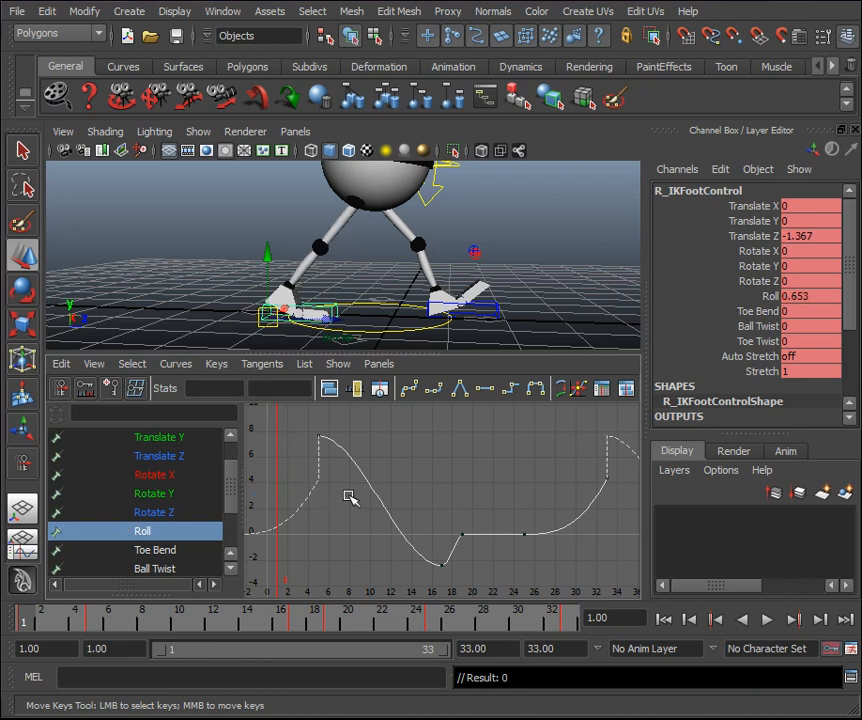
key(ctrl+z)
Examine the looping Roll curve around its peak and compare the foot pose at frames 33 and 1.
click(319, 435)
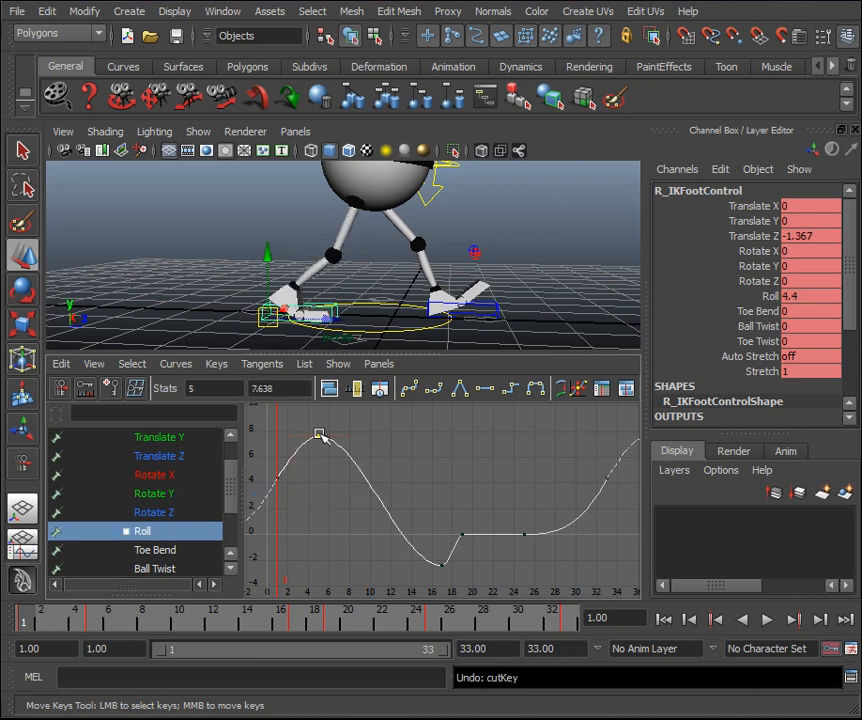
drag(631, 453, 624, 459)
scroll(578, 494, down, 2)
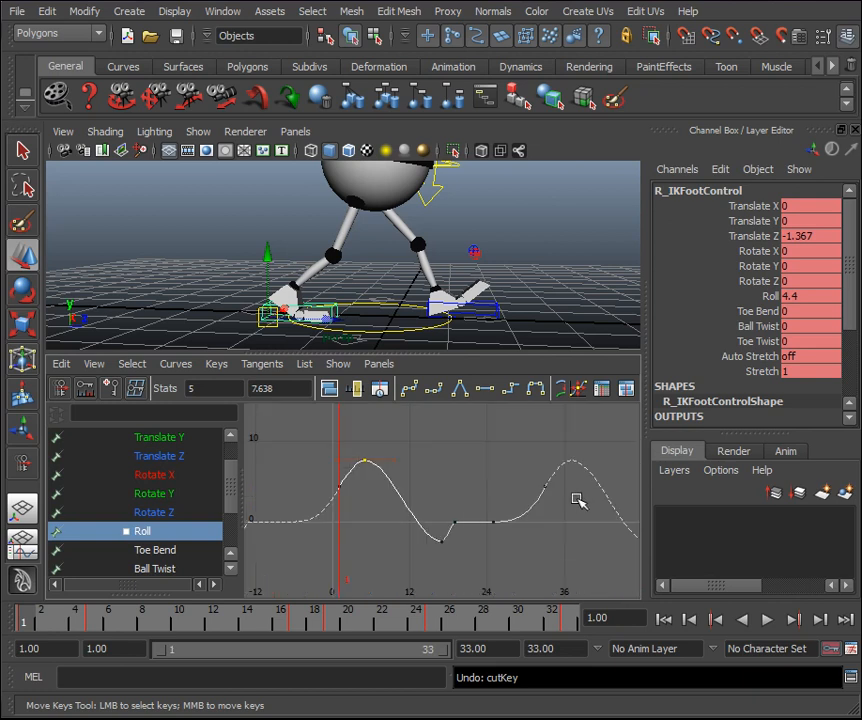
drag(406, 484, 348, 436)
click(570, 622)
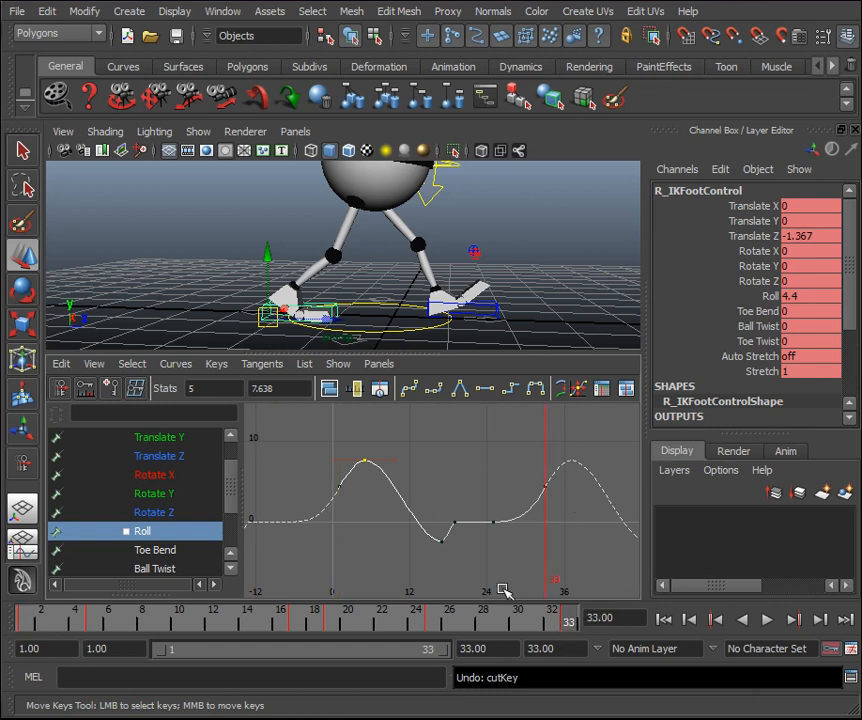
click(33, 622)
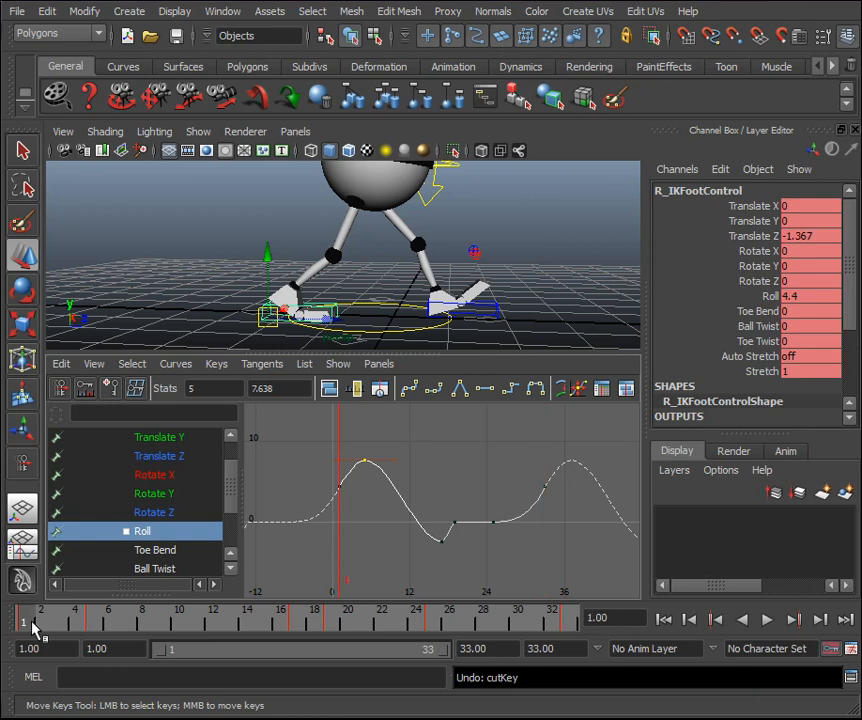
mouse_move(33, 627)
mouse_down()
mouse_move(90, 625)
mouse_move(17, 635)
mouse_move(90, 640)
mouse_move(67, 616)
mouse_move(23, 627)
mouse_up()
Try lowering only the frame 1 Roll key to 3.469.
middle_drag(375, 479, 375, 484)
scroll(446, 479, down, 2)
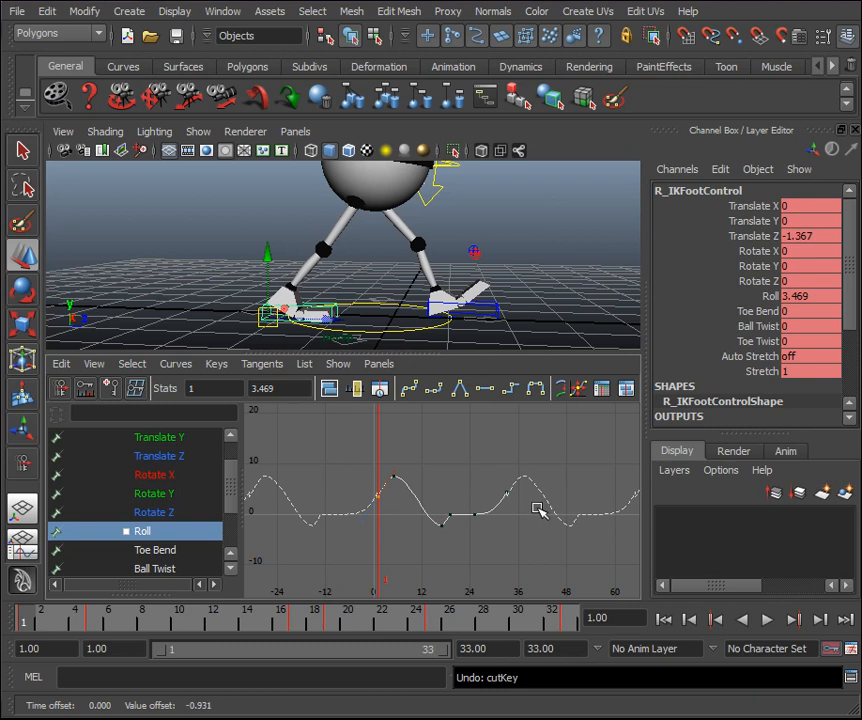
scroll(538, 509, up, 3)
key(ctrl+z)
Lower the frame 1 and 33 Roll keys together to 3.585 and break their tangents.
drag(584, 504, 327, 474)
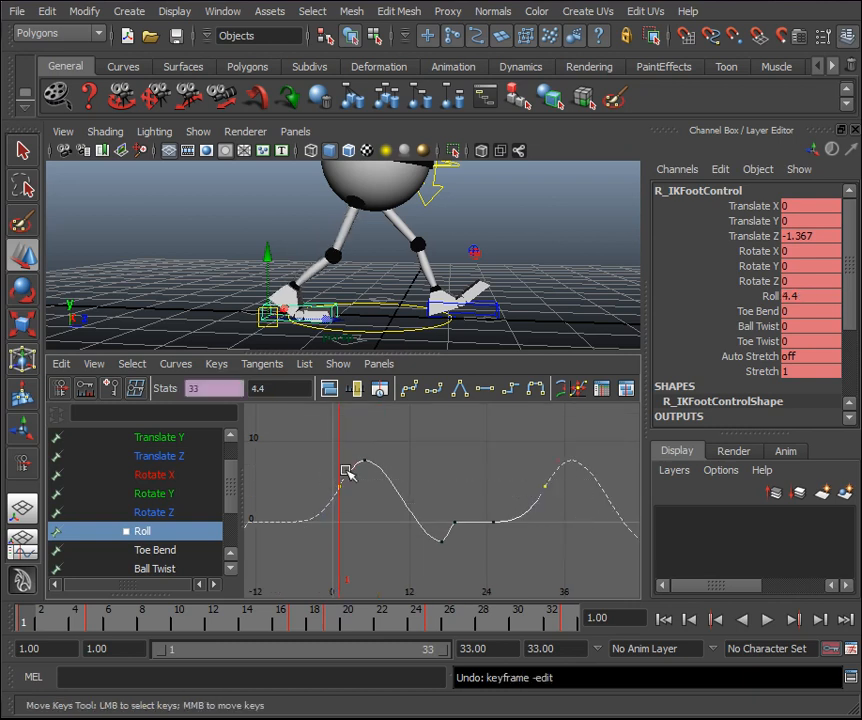
middle_drag(433, 450, 433, 456)
scroll(451, 469, up, 2)
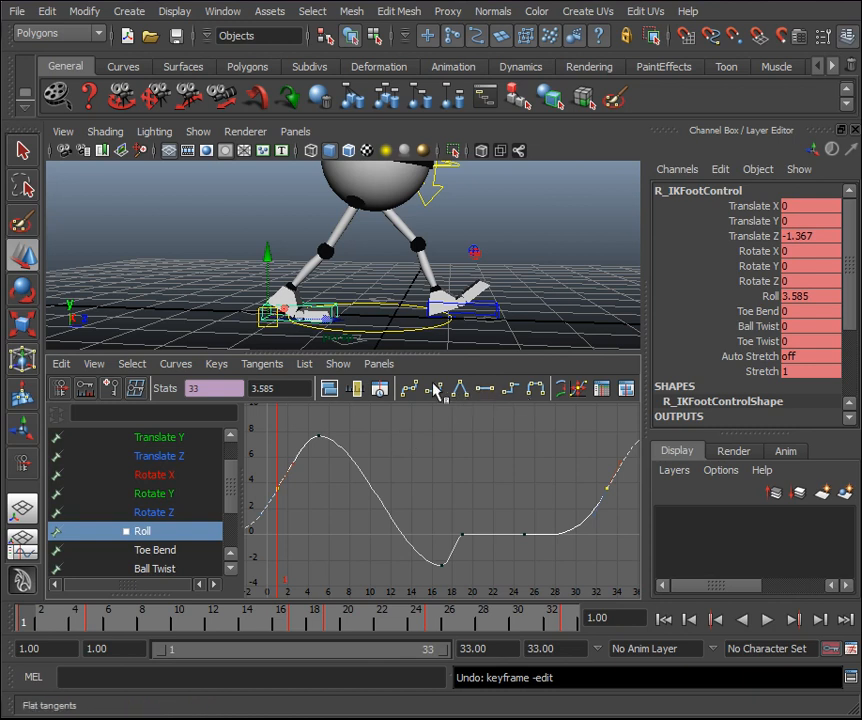
click(216, 365)
click(232, 392)
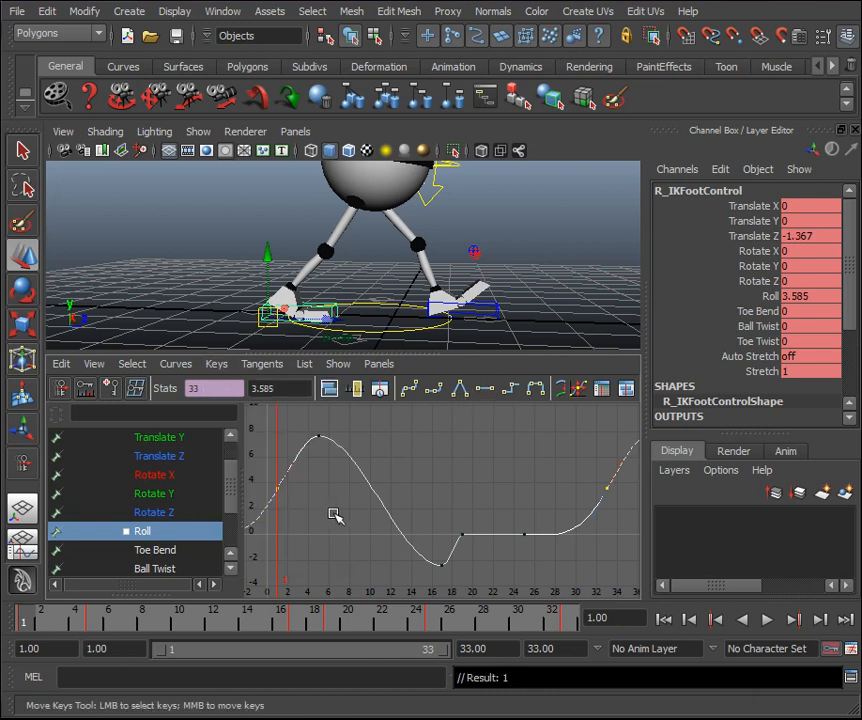
Steepen the outgoing tangents of the frame 1 and 33 Roll keys and lower both keys to 3.222.
shift+drag(624, 477, 573, 443)
shift+drag(622, 502, 581, 464)
click(447, 474)
drag(627, 496, 570, 455)
shift+drag(296, 498, 265, 460)
middle_drag(370, 480, 369, 473)
drag(267, 482, 626, 497)
middle_drag(548, 478, 550, 481)
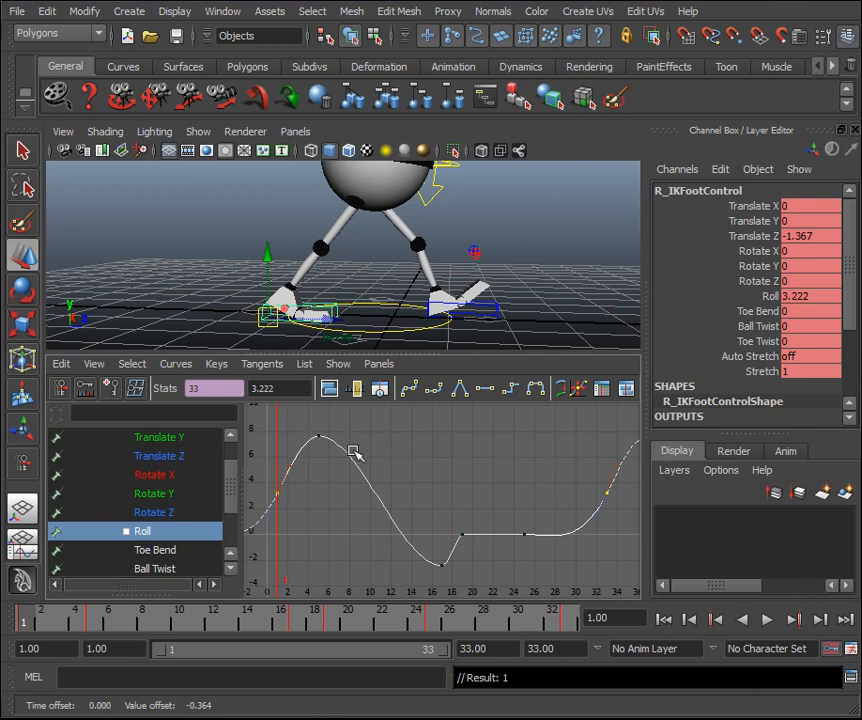
Break the tangents of the frame 5 Roll key and angle its incoming tangent downward for a sharper peak.
scroll(394, 460, down, 3)
drag(335, 423, 479, 462)
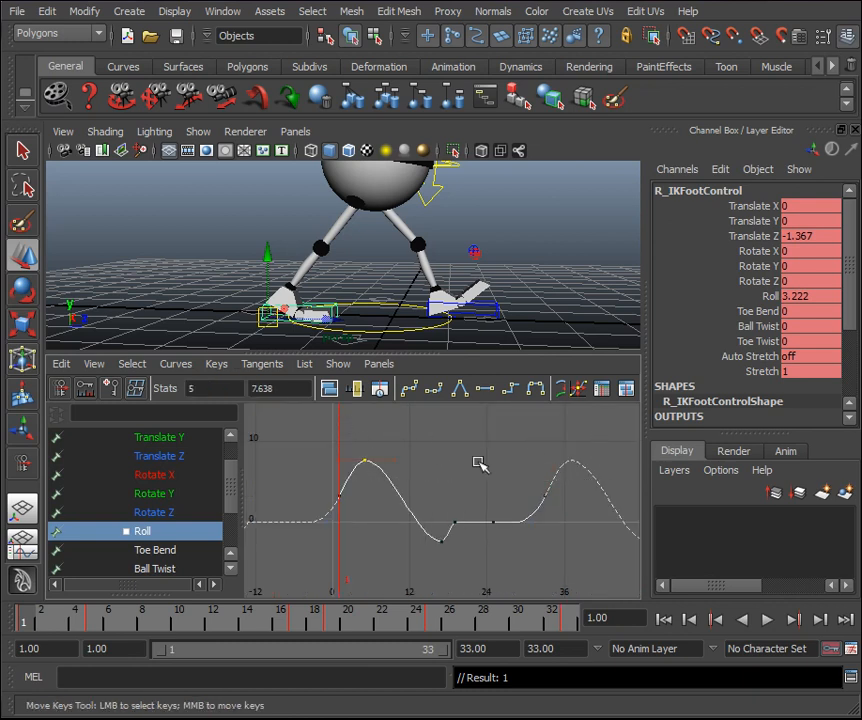
key(a)
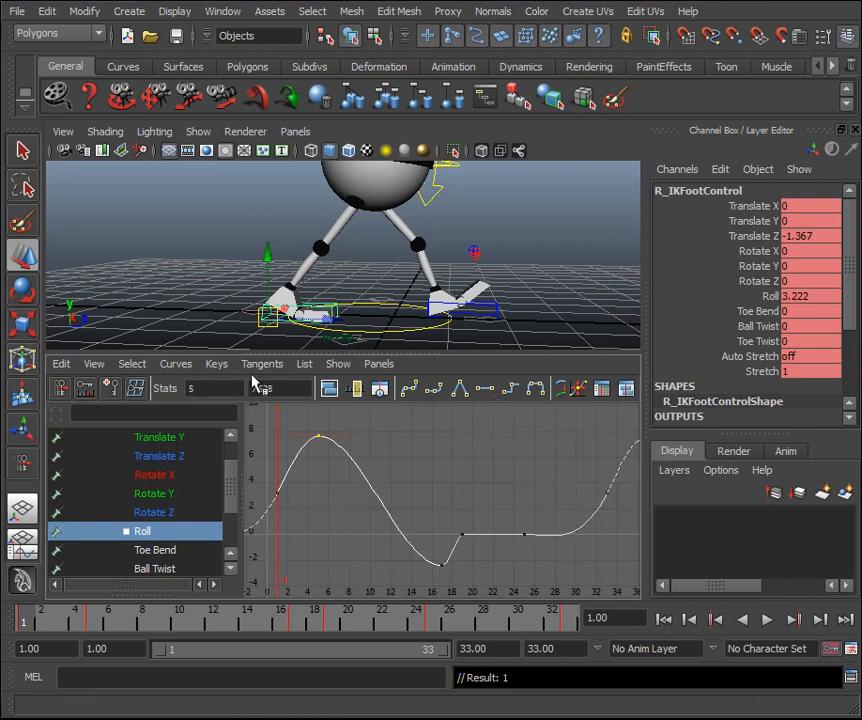
click(216, 364)
click(244, 392)
drag(305, 446, 307, 453)
middle_drag(312, 466, 328, 494)
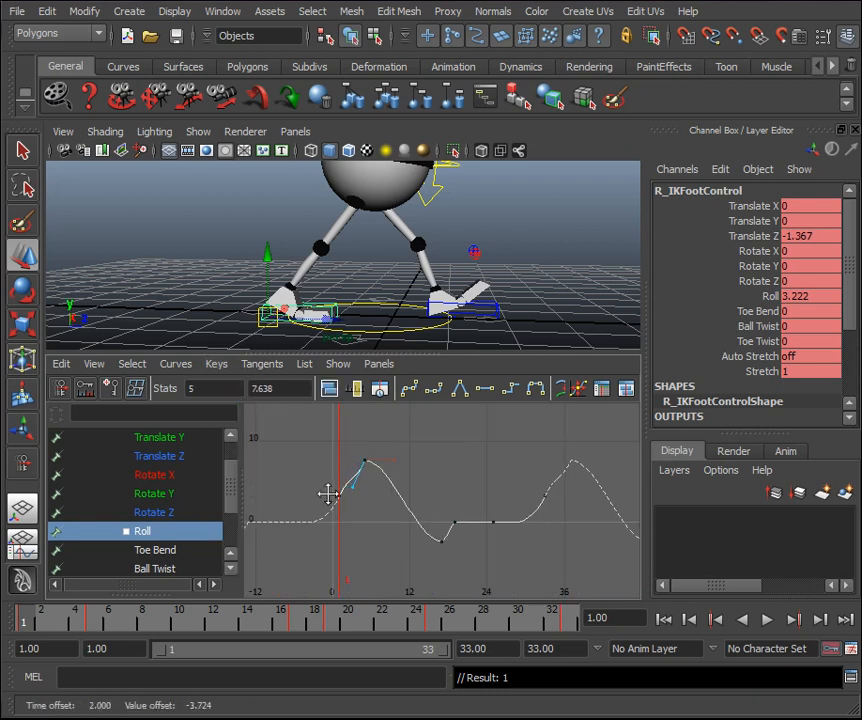
Reshape the outgoing tangents of the frame 1 and 33 Roll keys and lower both keys to 2.523.
click(545, 496)
middle_drag(469, 458, 496, 463)
key(a)
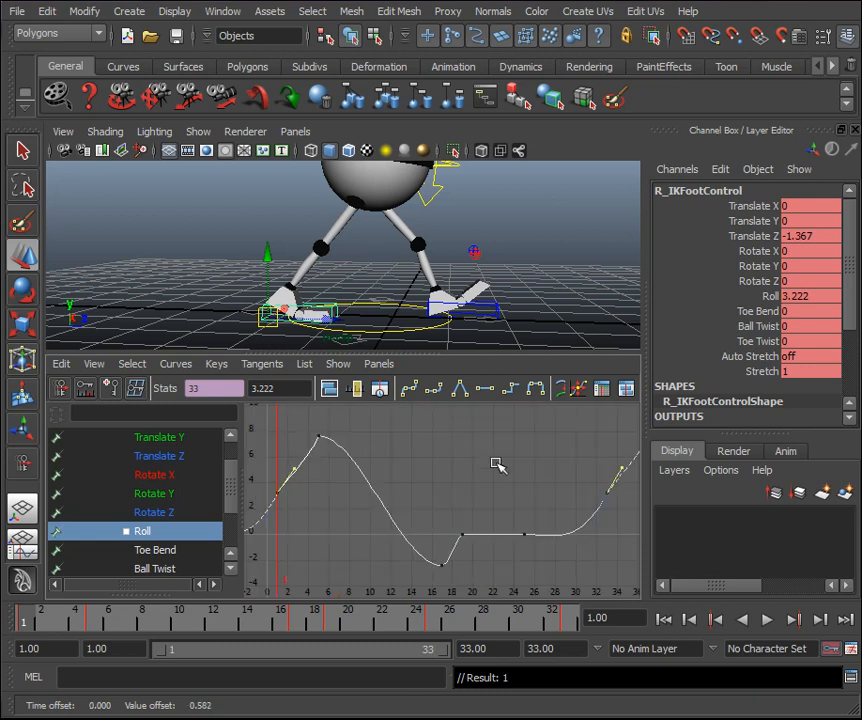
scroll(496, 463, down, 2)
drag(577, 505, 309, 472)
middle_drag(462, 456, 466, 459)
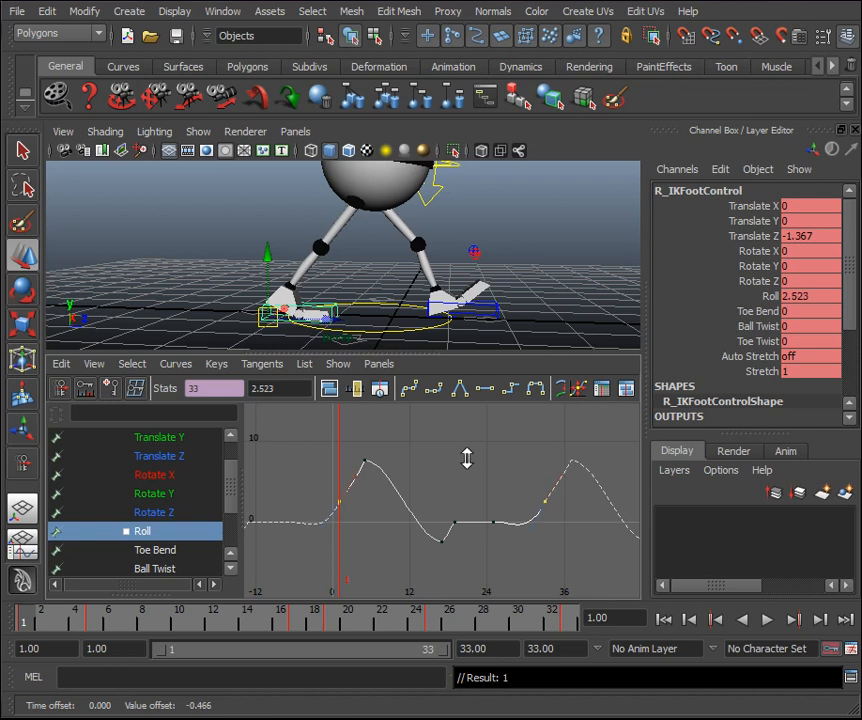
Adjust the outgoing tangent of the frame 25 Roll key to flatten the dip that follows it.
drag(537, 540, 461, 516)
drag(336, 538, 272, 514)
drag(368, 540, 279, 508)
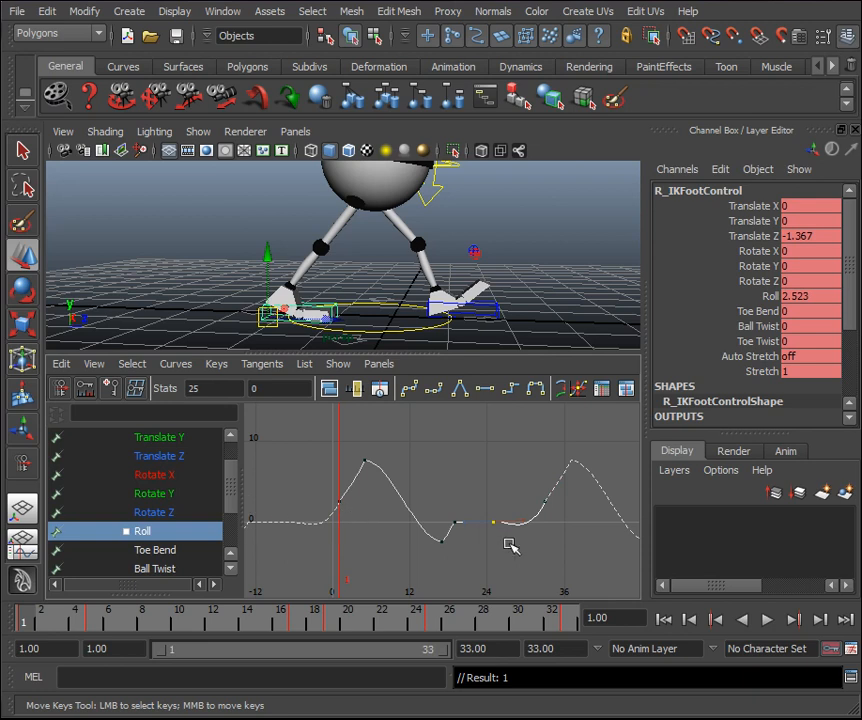
middle_drag(523, 516, 553, 521)
click(549, 495)
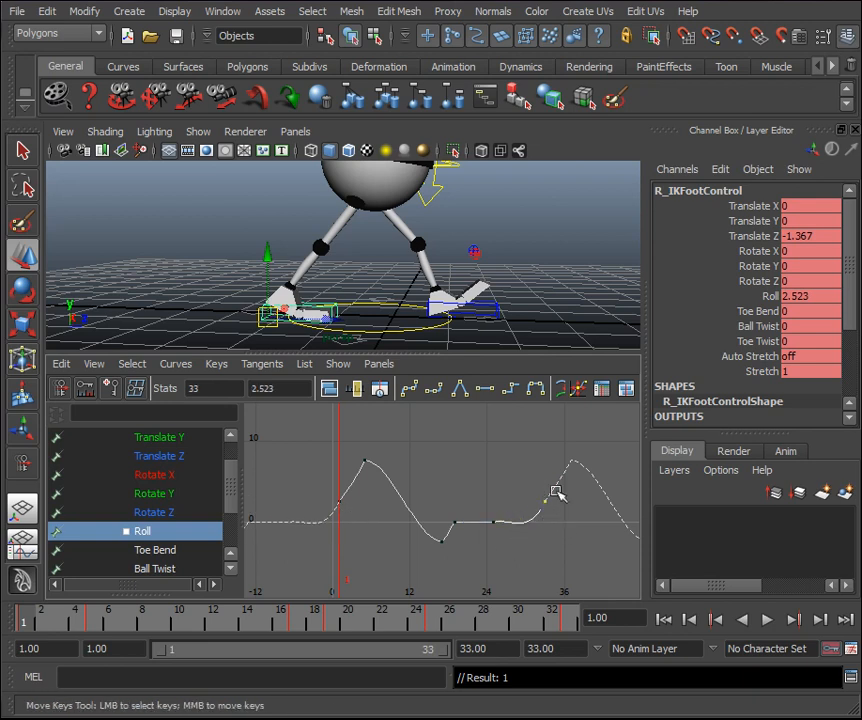
Reshape the incoming and outgoing tangents of the right foot's frame 1 and 33 Roll keys for a smoother rise.
click(535, 520)
drag(571, 510, 309, 493)
drag(569, 533, 525, 512)
shift+drag(356, 541, 309, 517)
middle_drag(388, 511, 384, 505)
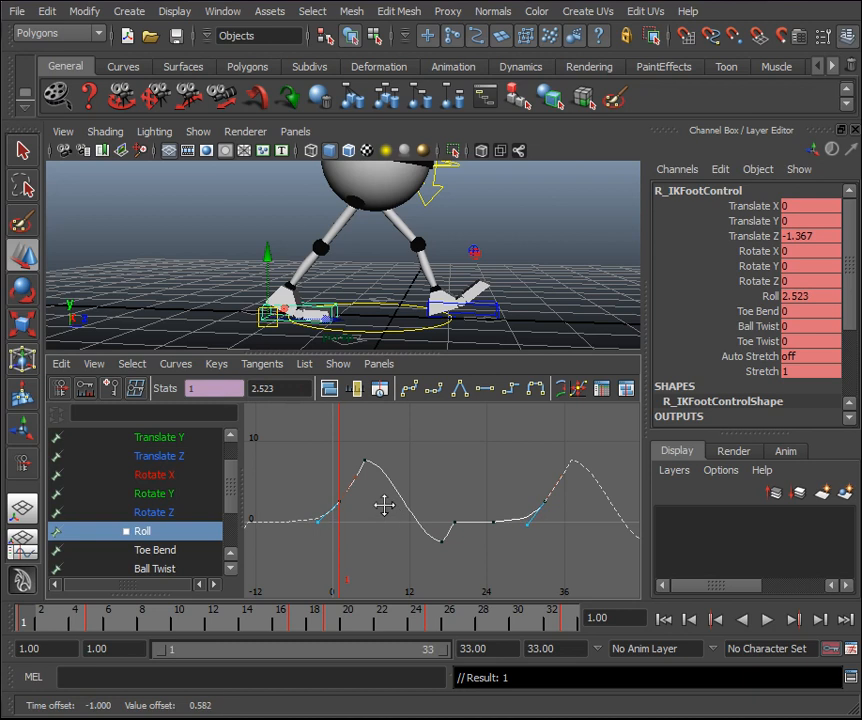
drag(577, 492, 334, 478)
middle_drag(546, 462, 550, 463)
Raise the incoming tangent of the right foot's frame 5 Roll key to round the rise into the peak.
click(366, 459)
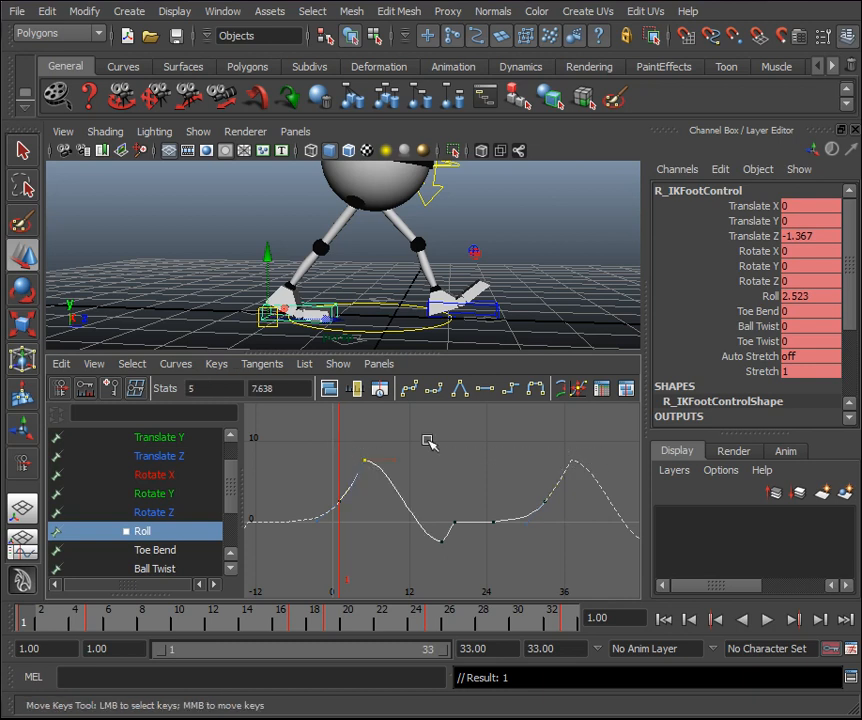
middle_drag(370, 498, 375, 497)
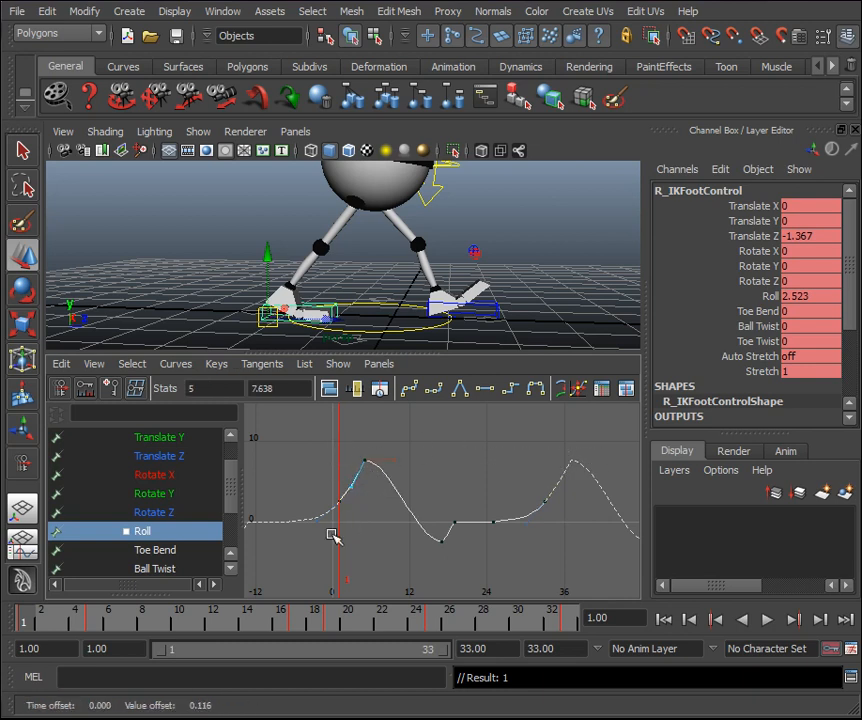
key(alt+v)
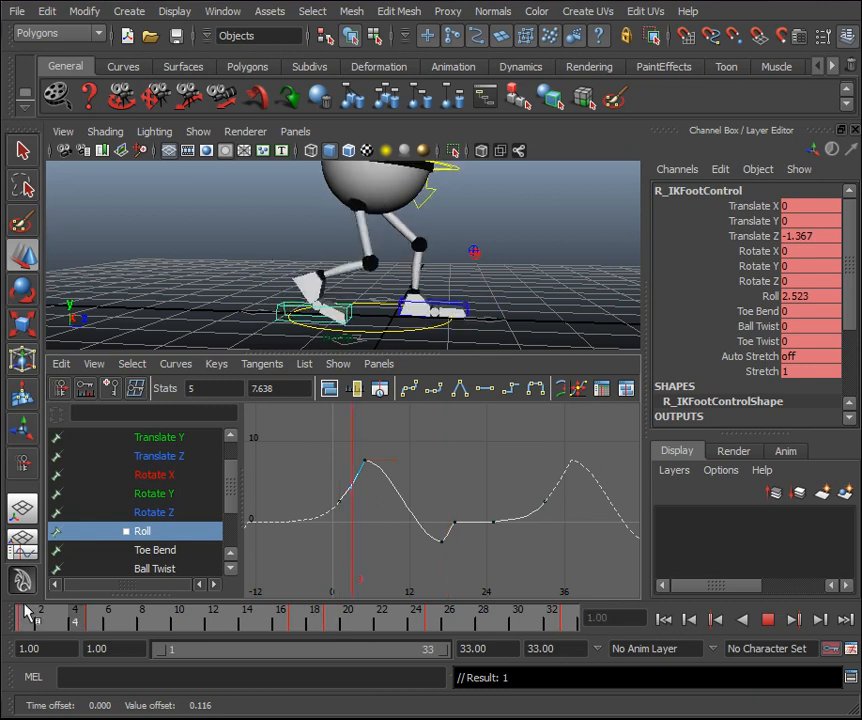
mouse_move(90, 617)
mouse_down()
mouse_move(294, 626)
mouse_move(52, 631)
mouse_move(95, 635)
mouse_move(70, 640)
mouse_up()
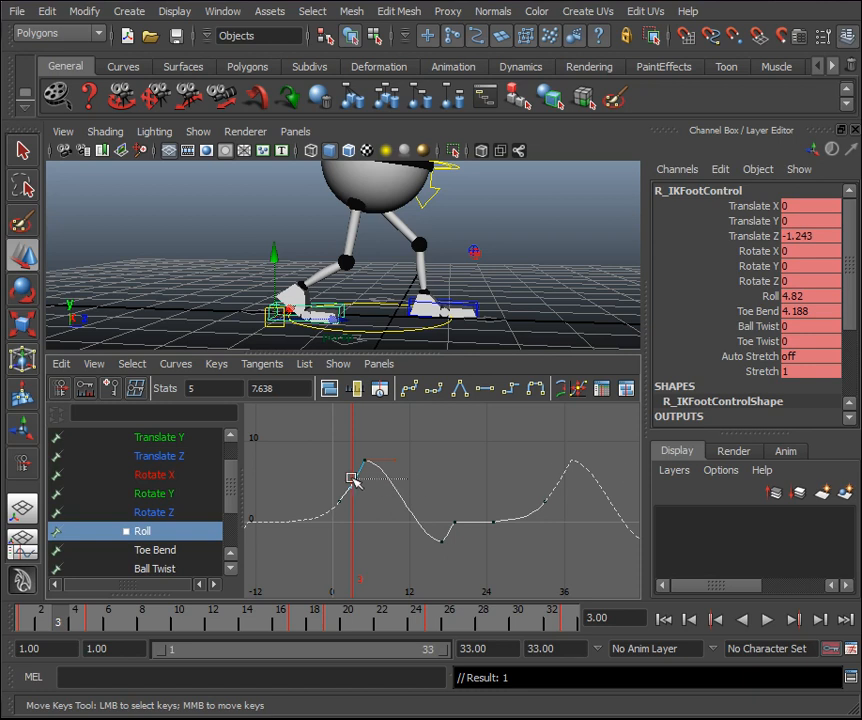
drag(386, 483, 337, 473)
middle_drag(427, 481, 424, 473)
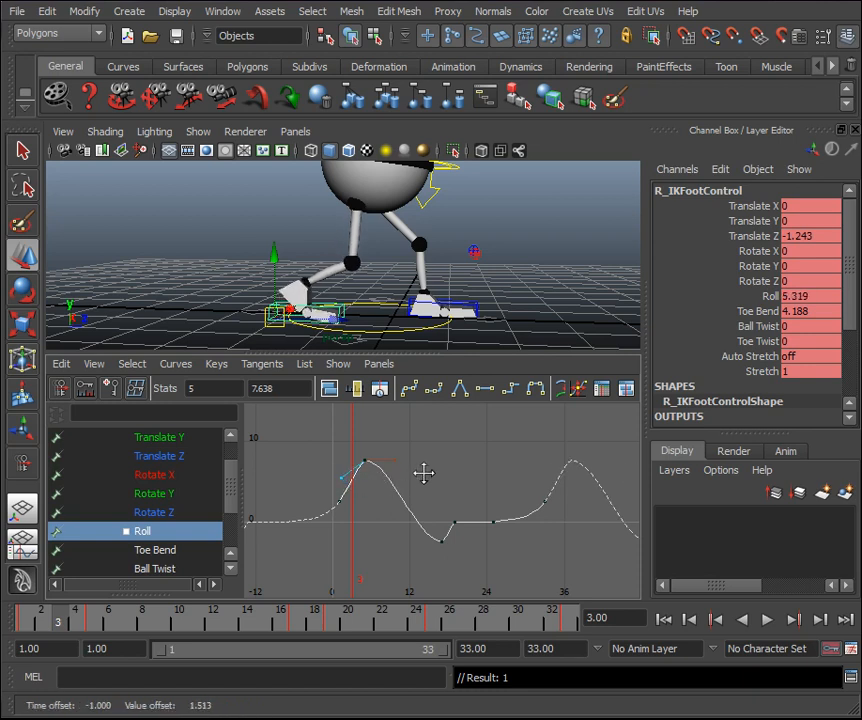
Raise the right foot's frame 1 and 33 Roll keys to 3.105 and play back the cycle.
click(340, 501)
middle_drag(354, 521, 357, 518)
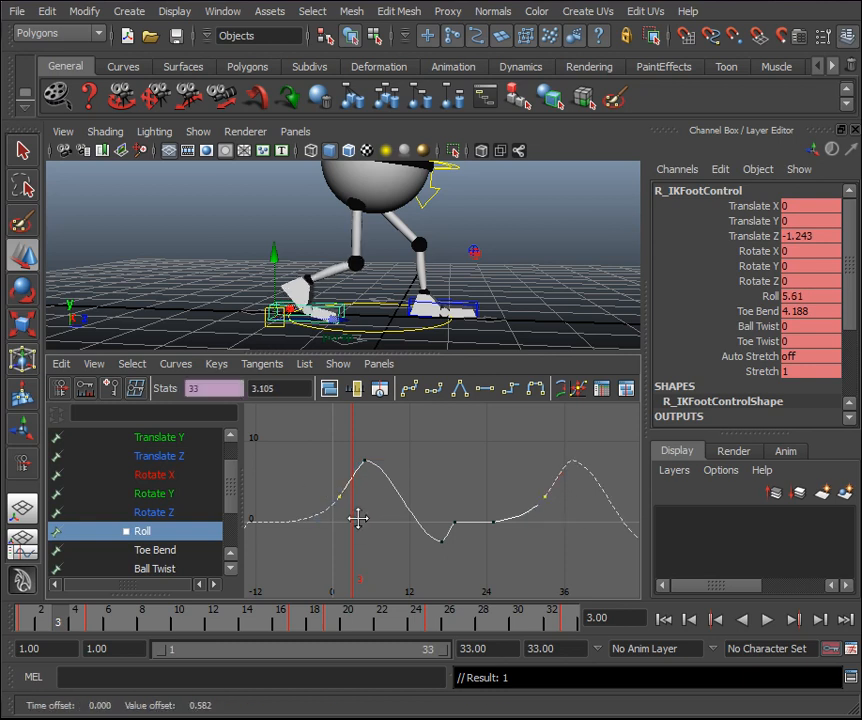
key(alt+v)
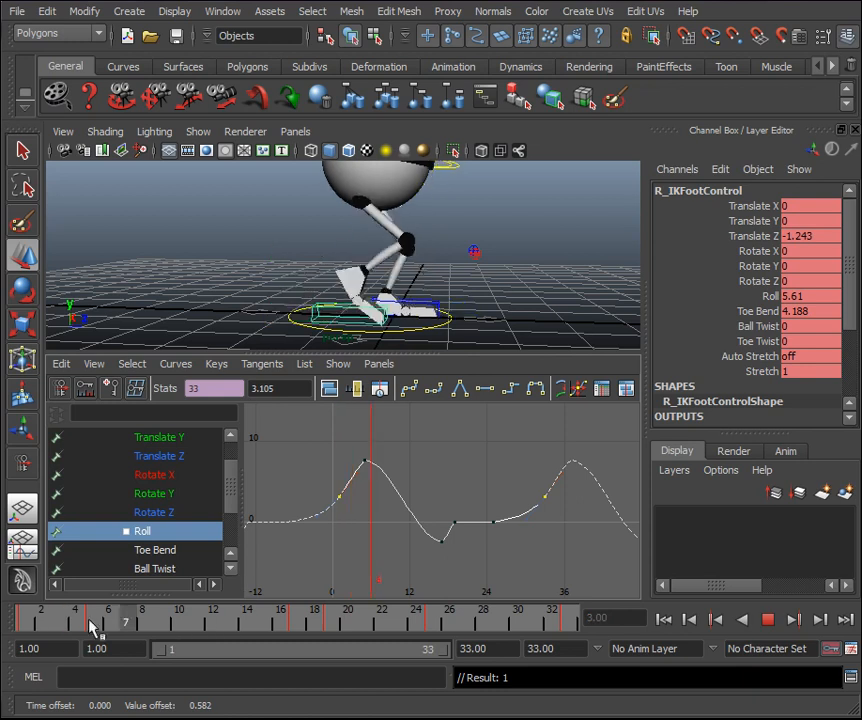
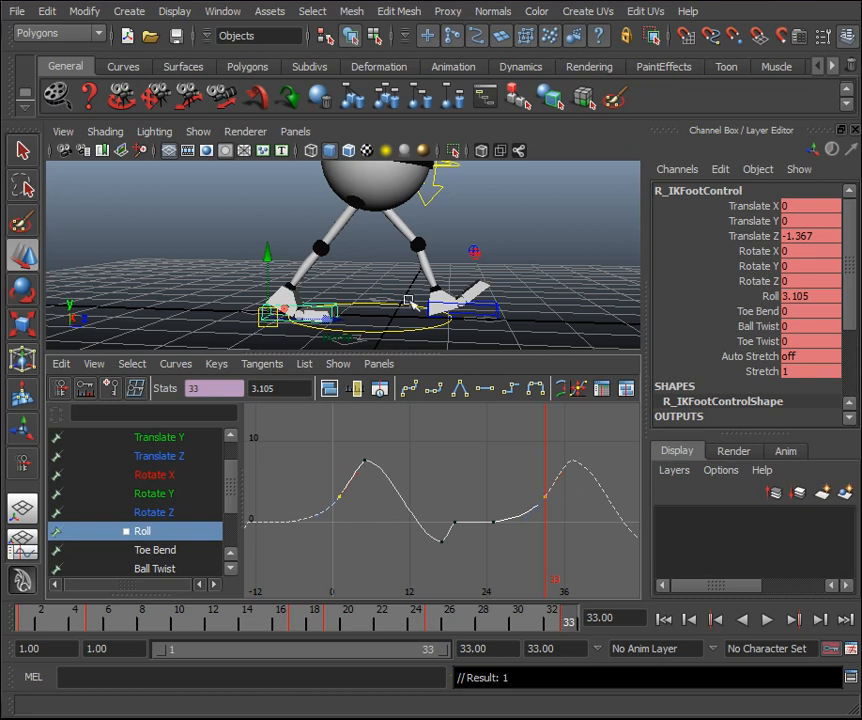
click(28, 621)
Display the left foot control's Roll curve and inspect its frame 17 key and the motion up to frame 18.
click(497, 305)
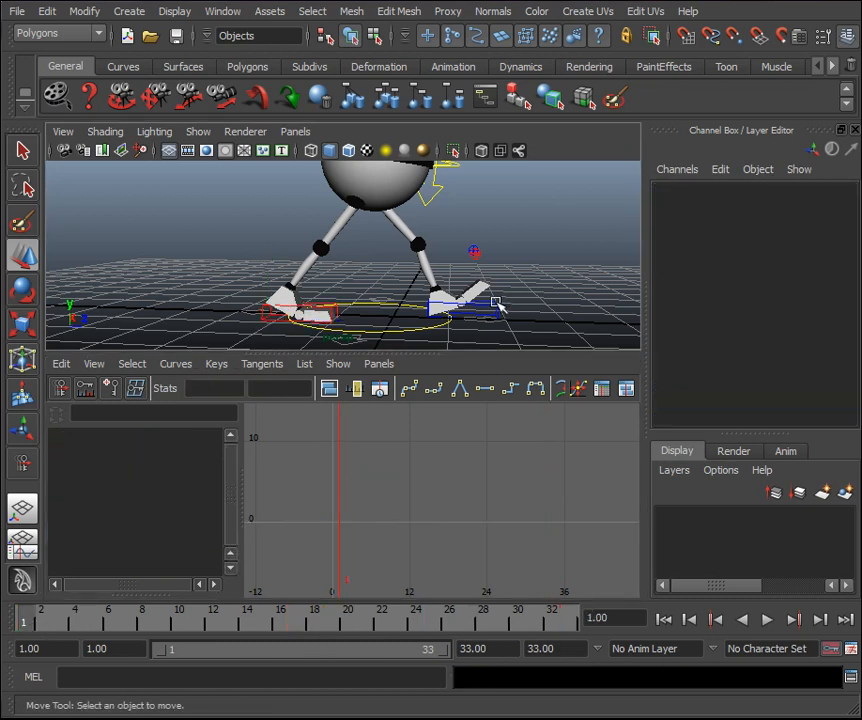
click(496, 306)
click(148, 569)
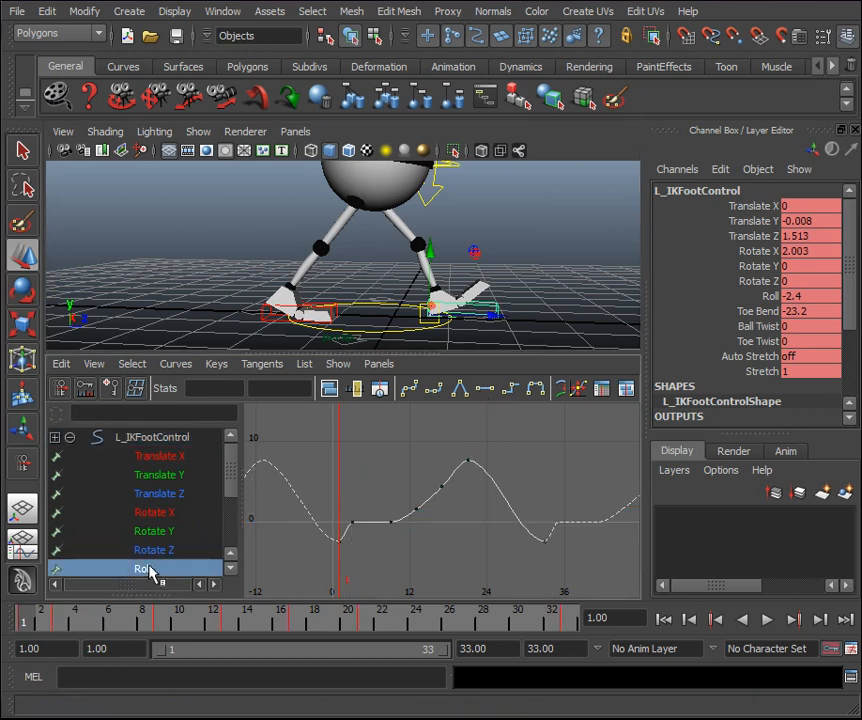
click(441, 488)
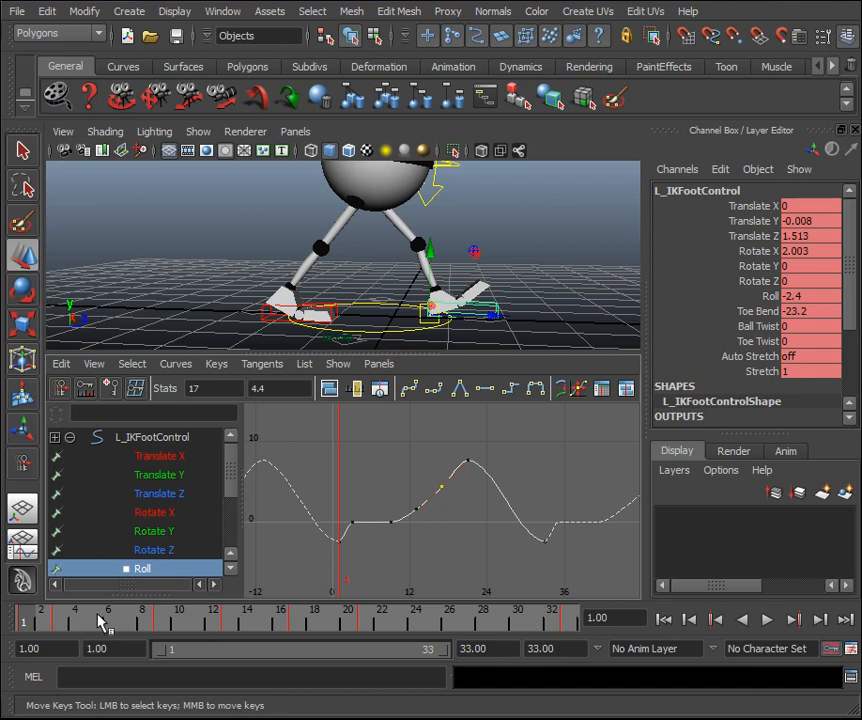
key(alt+v)
drag(105, 628, 317, 635)
key(alt+v)
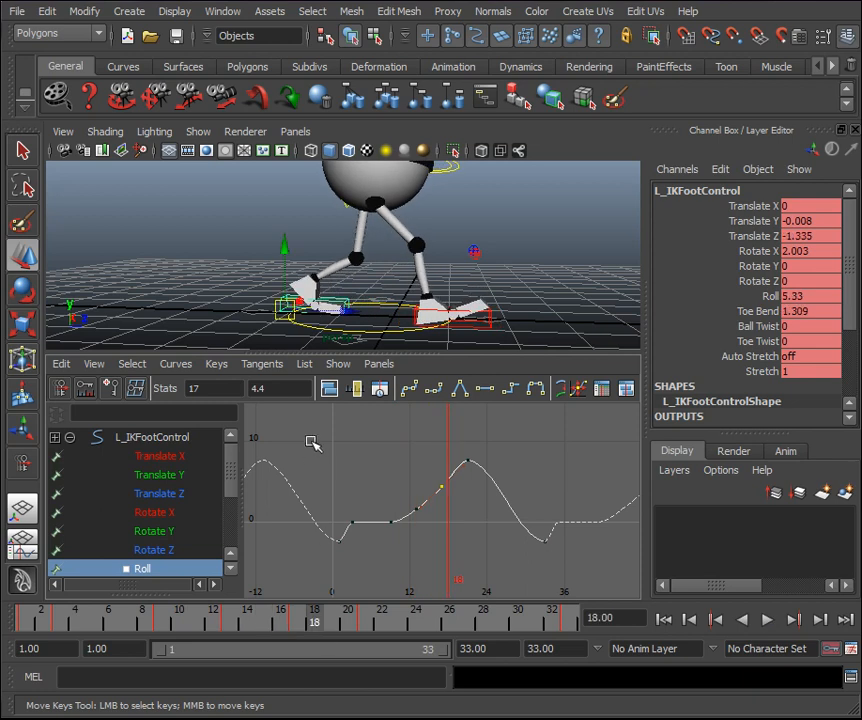
Display the right foot control's Roll curve and review the walk in playback, returning to frame 1.
click(494, 325)
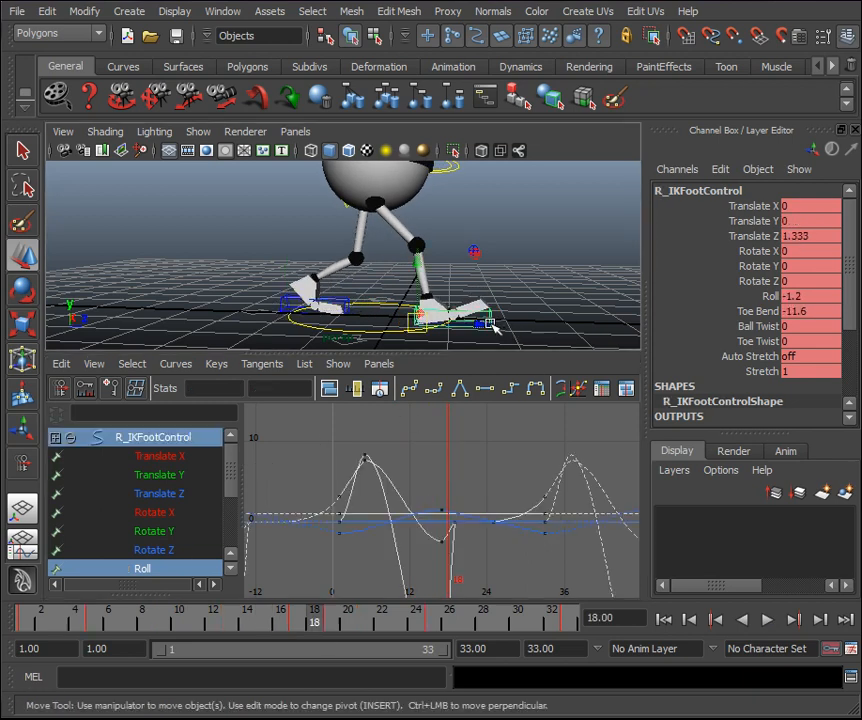
click(139, 569)
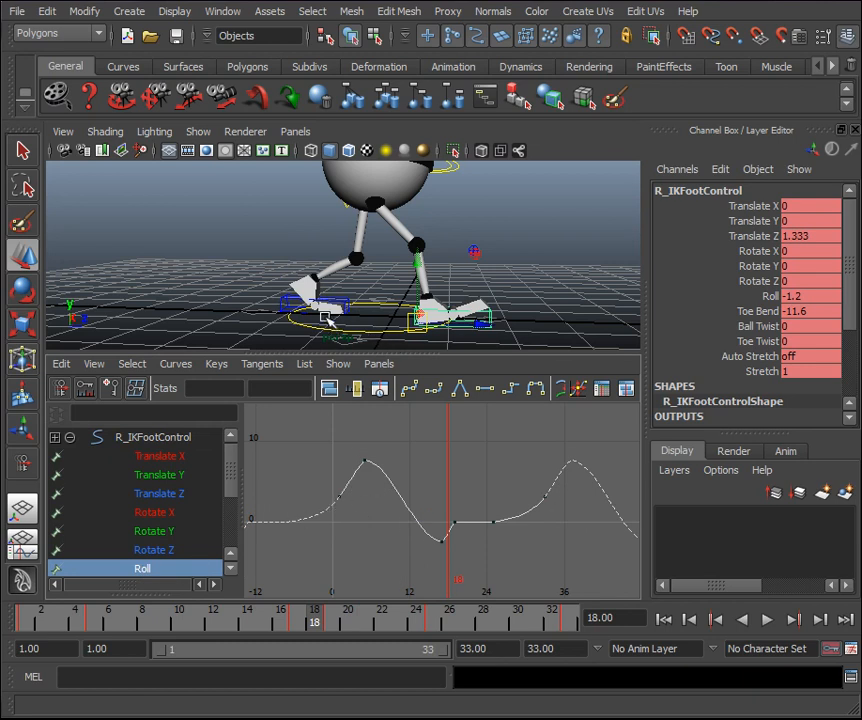
key(alt+v)
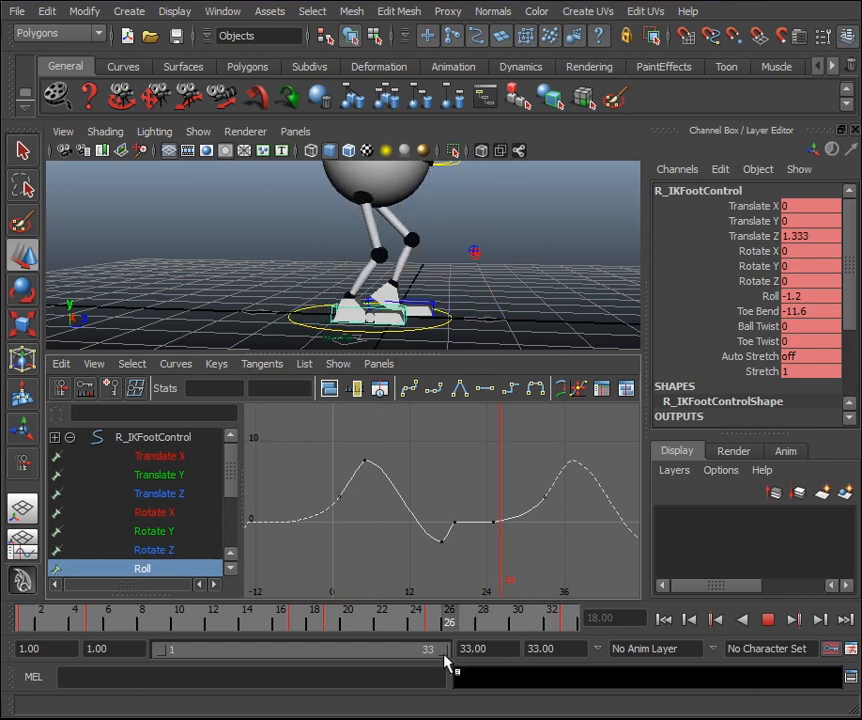
drag(230, 622, 30, 628)
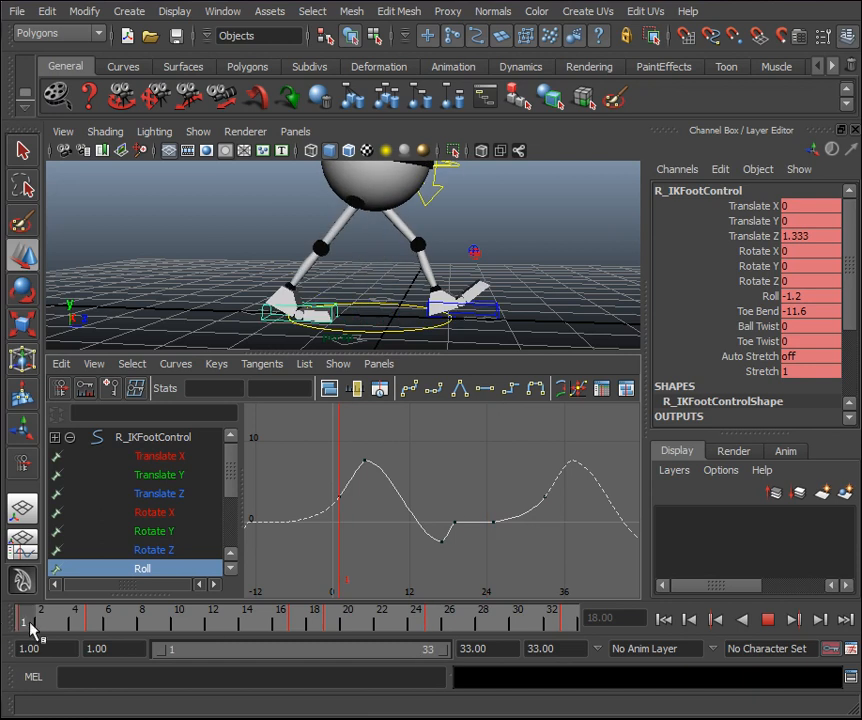
Compare the left and right feet's Roll curves and poses at frame 21, then review the right foot from frame 5 to 1.
click(491, 318)
click(140, 569)
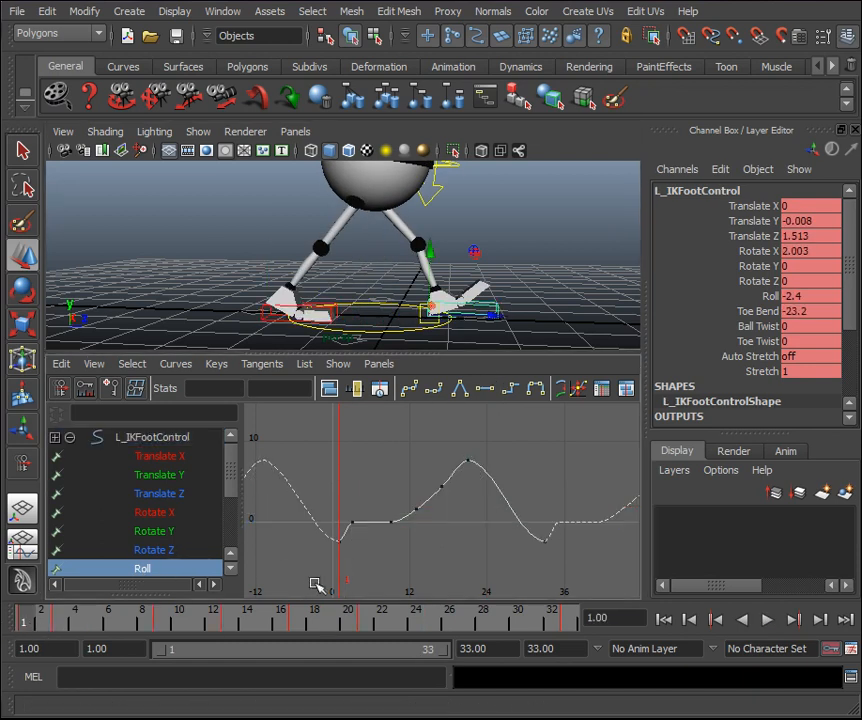
mouse_move(88, 614)
mouse_down()
mouse_move(202, 608)
mouse_move(365, 620)
mouse_up()
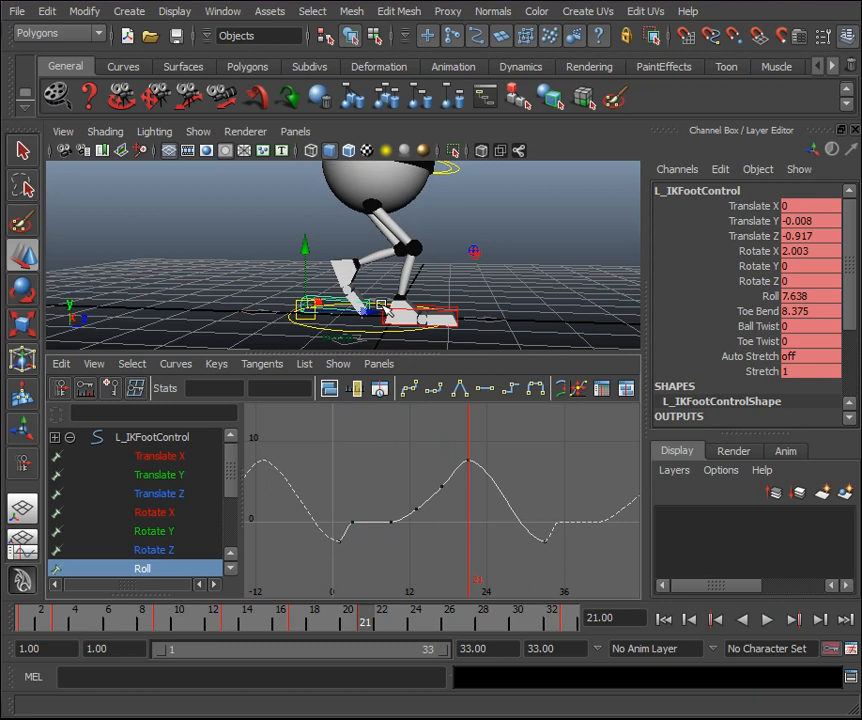
click(463, 311)
click(163, 567)
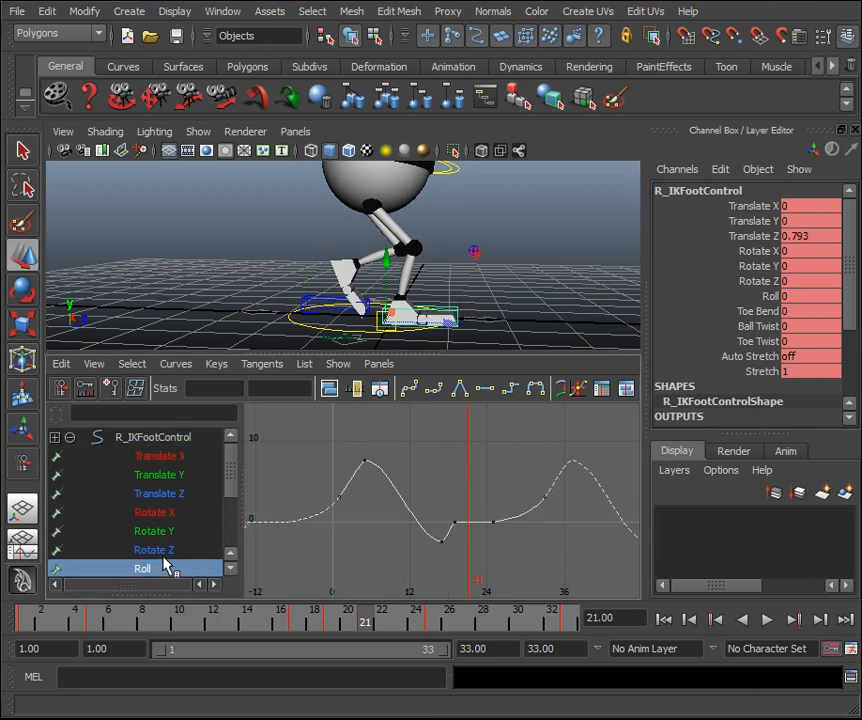
key(alt+v)
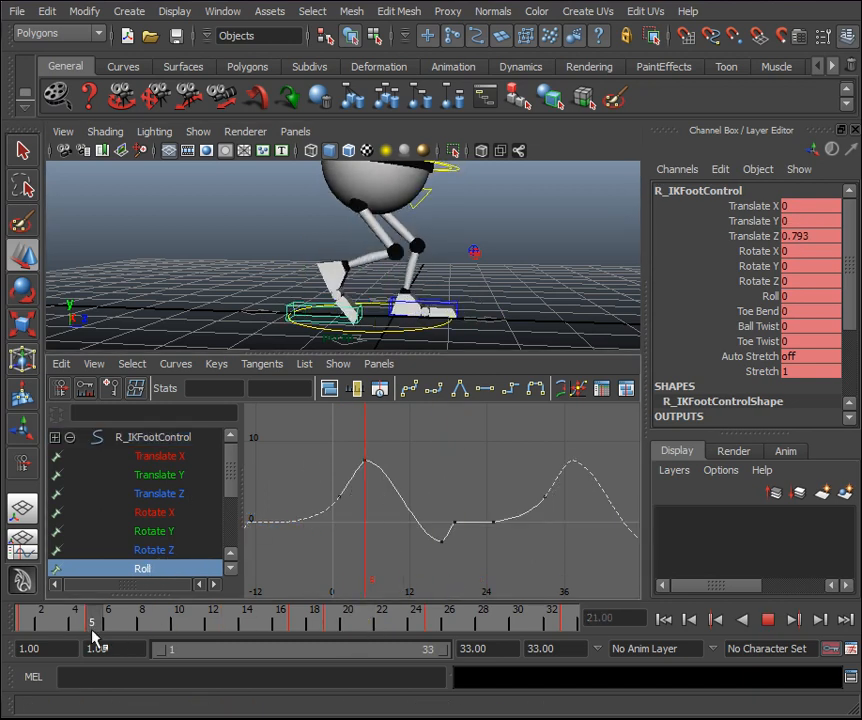
drag(92, 632, 27, 631)
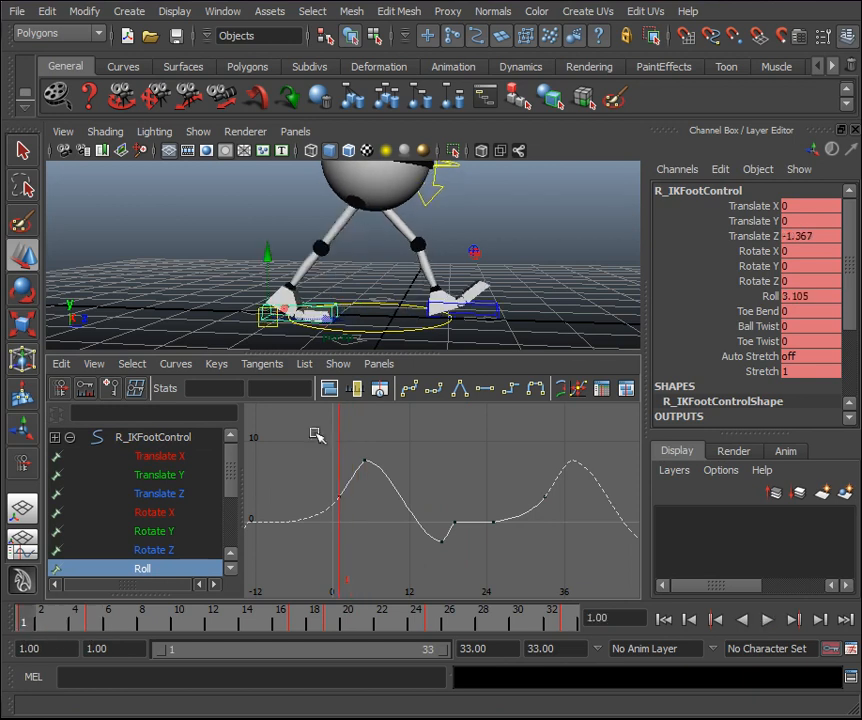
Examine the left foot's Roll curve and pose at frames 21, 17 and 13.
click(493, 304)
click(142, 569)
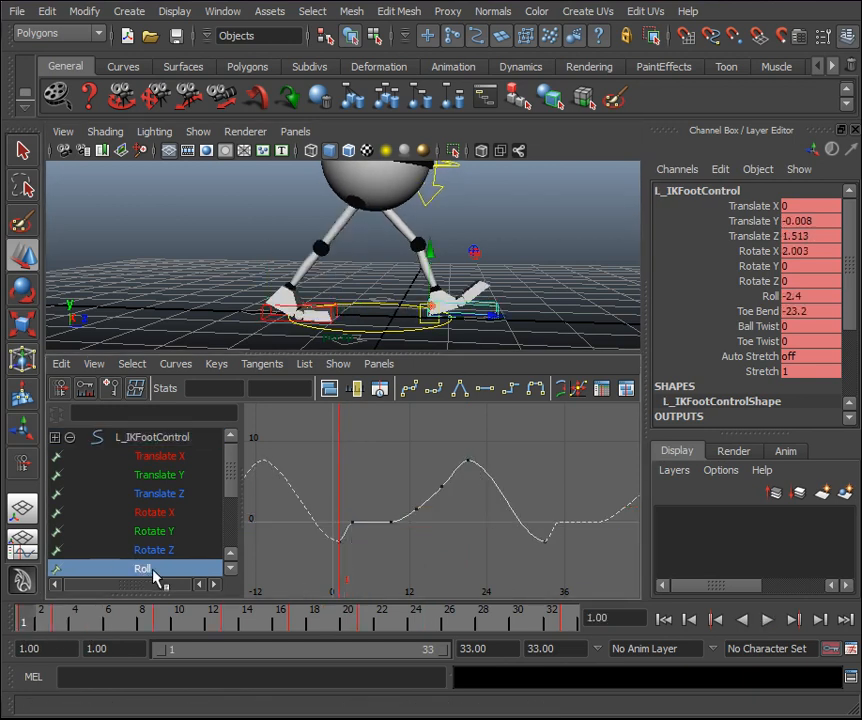
key(alt+v)
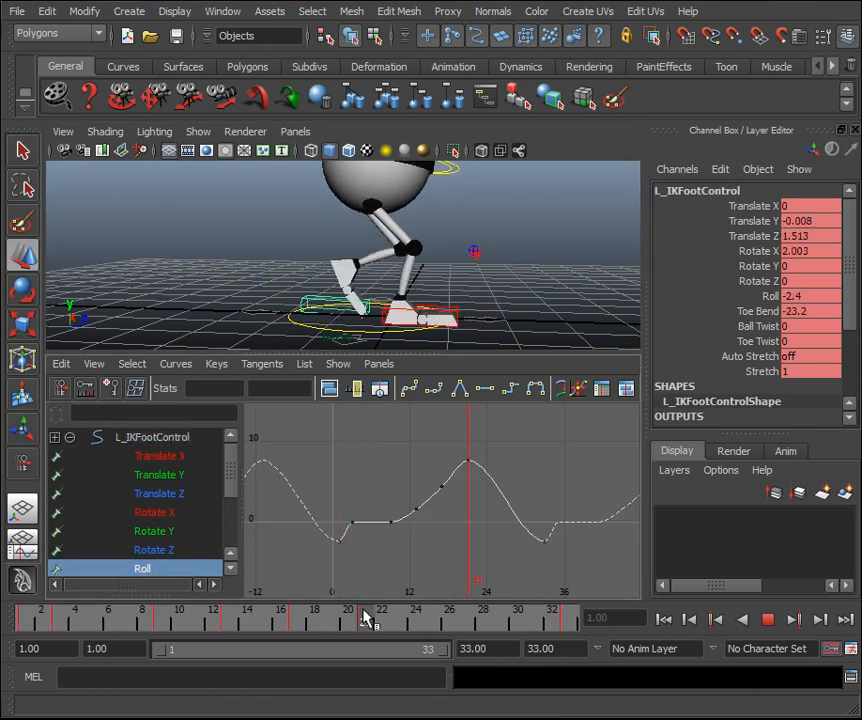
click(365, 618)
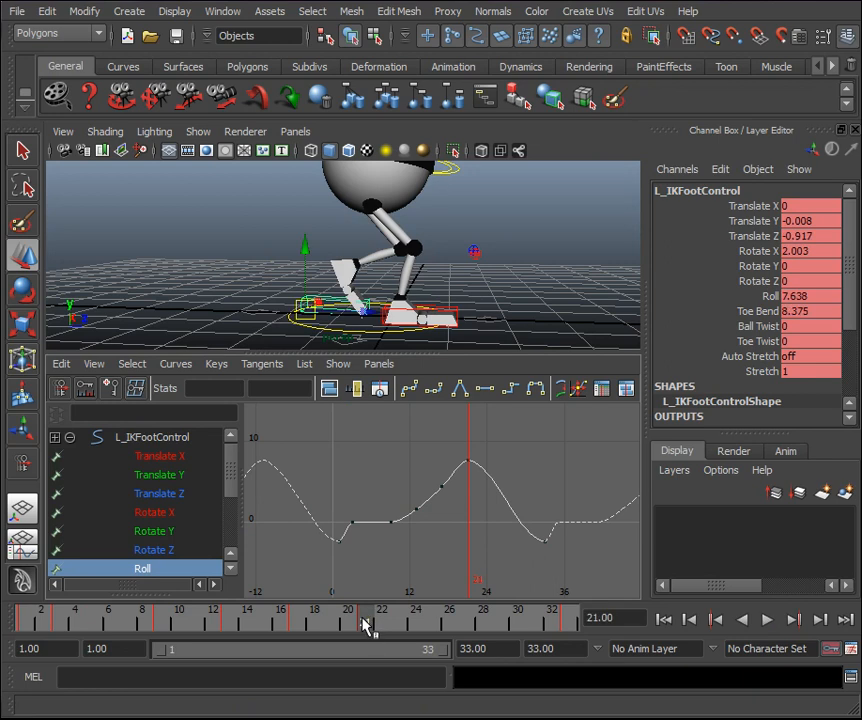
drag(364, 623, 297, 629)
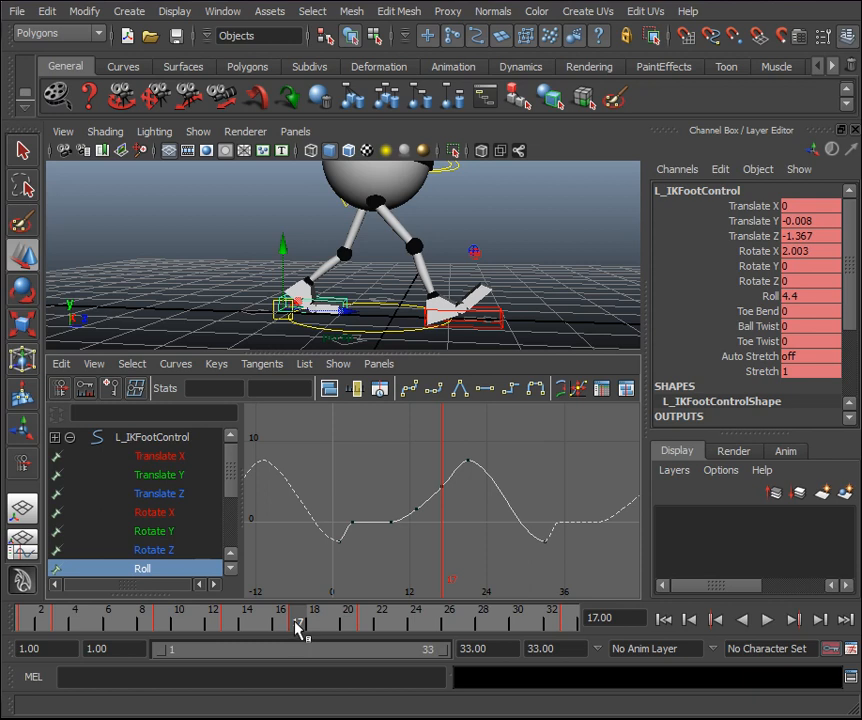
mouse_move(297, 629)
mouse_down()
mouse_move(224, 627)
mouse_move(231, 627)
mouse_up()
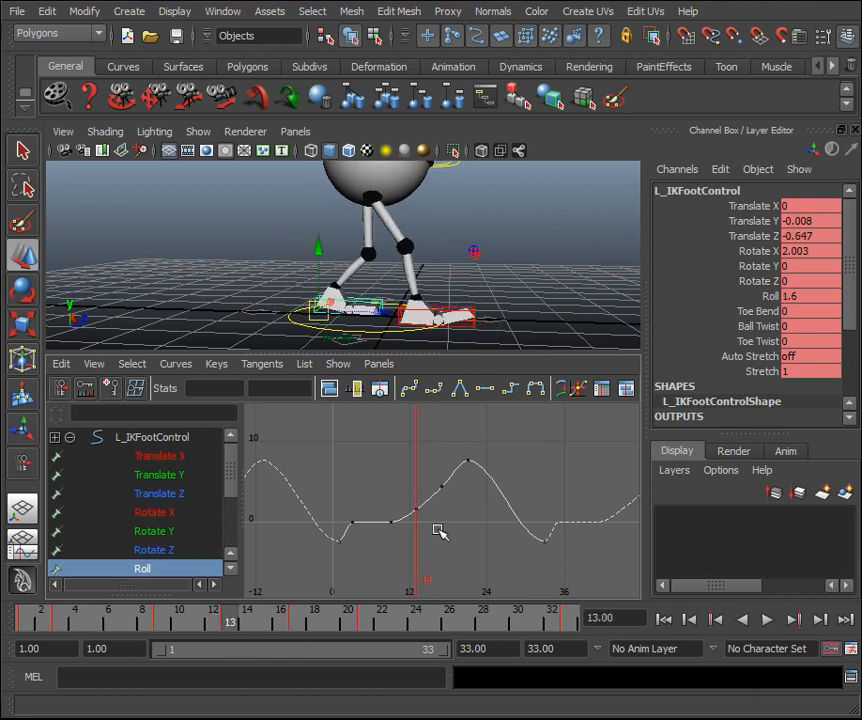
Delete the left foot's frame 13 Roll key, and flatten and break the tangents of its frame 9 key.
drag(435, 527, 406, 498)
key(Delete)
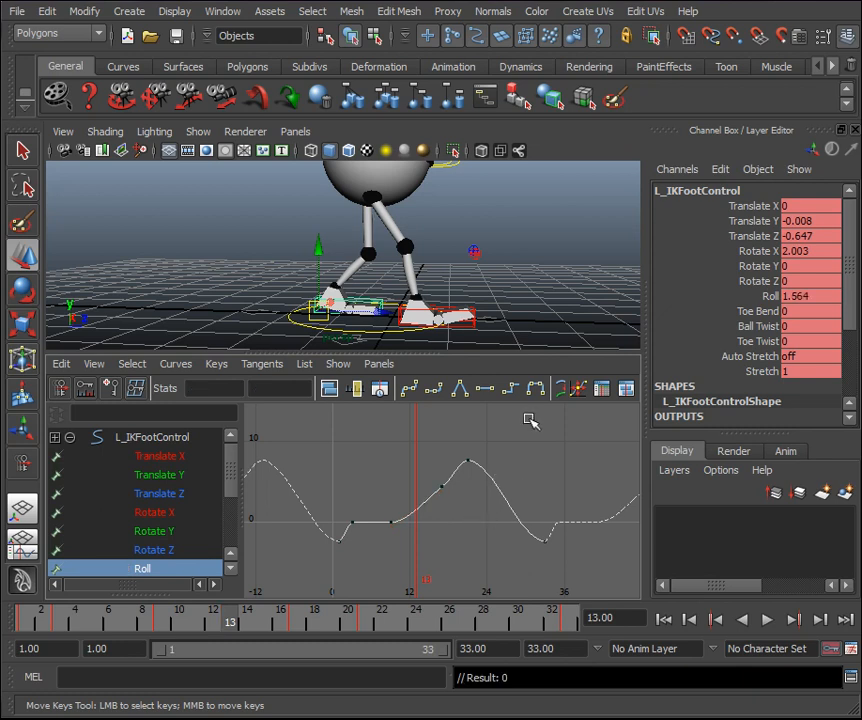
drag(452, 541, 383, 509)
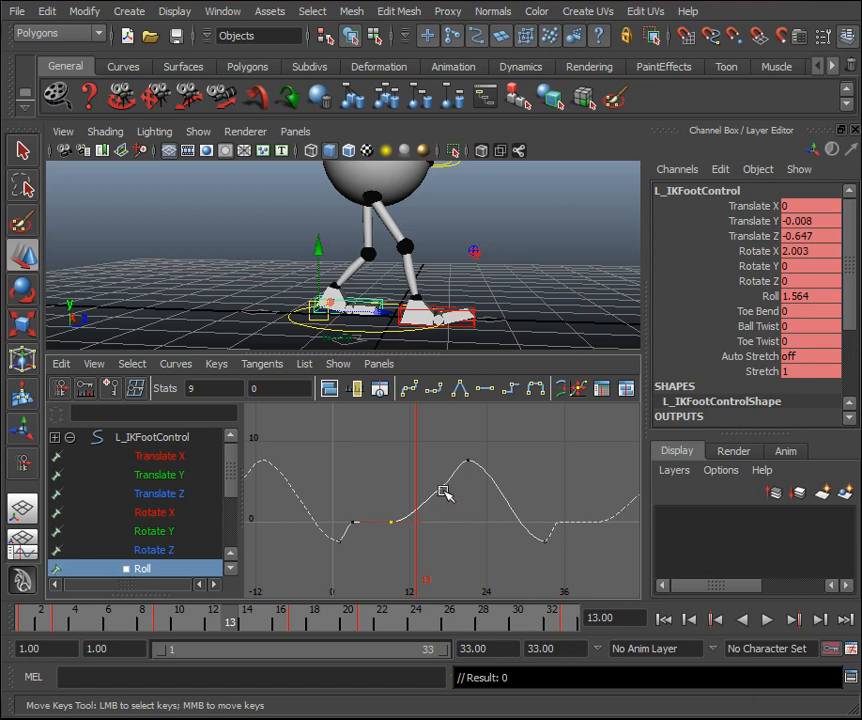
click(482, 390)
click(209, 366)
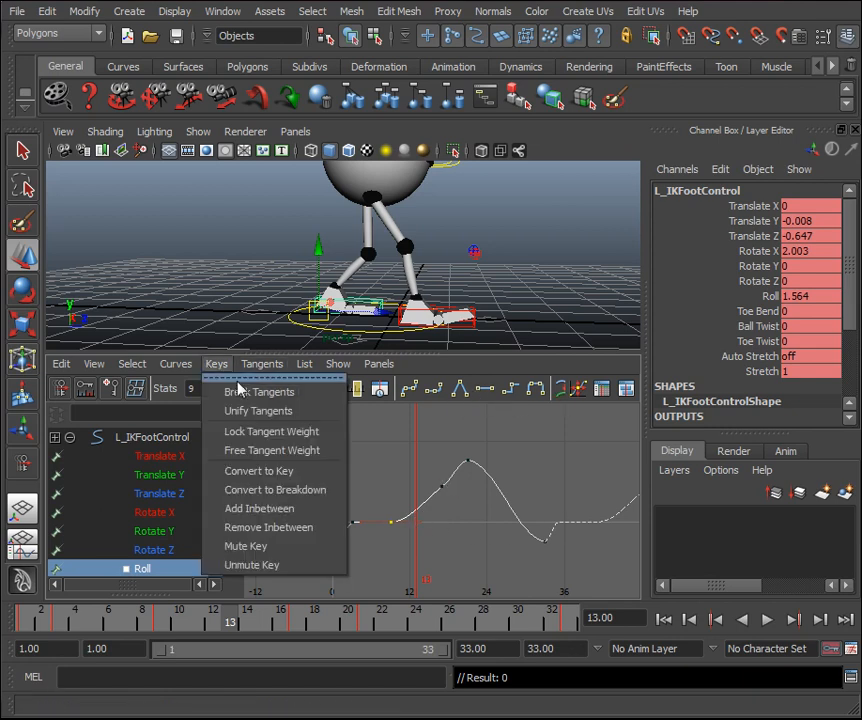
click(246, 393)
click(421, 522)
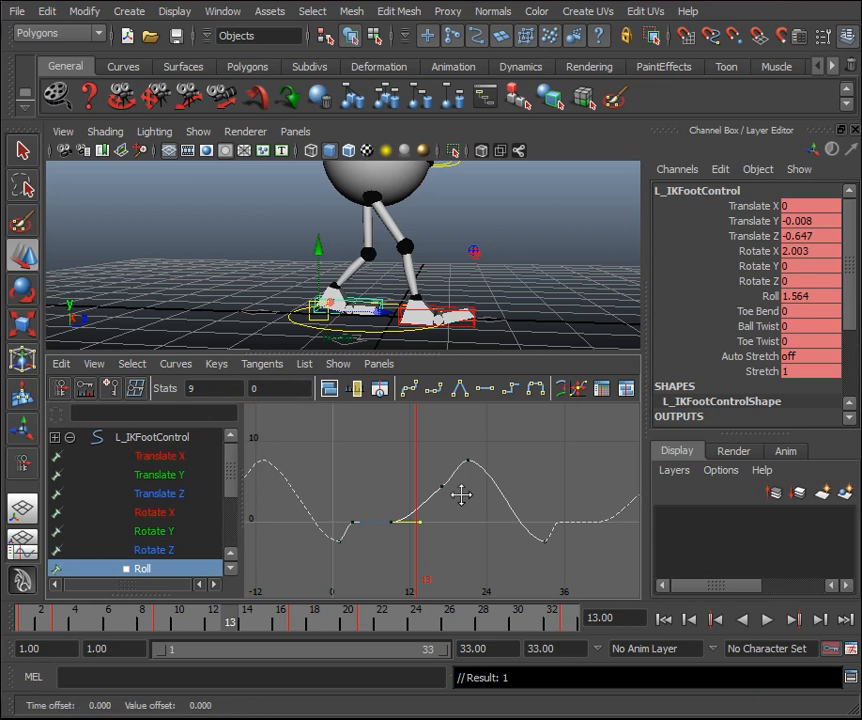
middle_drag(463, 500, 514, 473)
key(ctrl+z)
Break the tangents of the left foot's frame 21 Roll key at the curve's peak.
click(468, 461)
click(218, 364)
click(229, 391)
Move the left foot's frame 17 Roll key to frame 18 at 3.818 and adjust its tangent toward the peak.
middle_drag(491, 429, 470, 502)
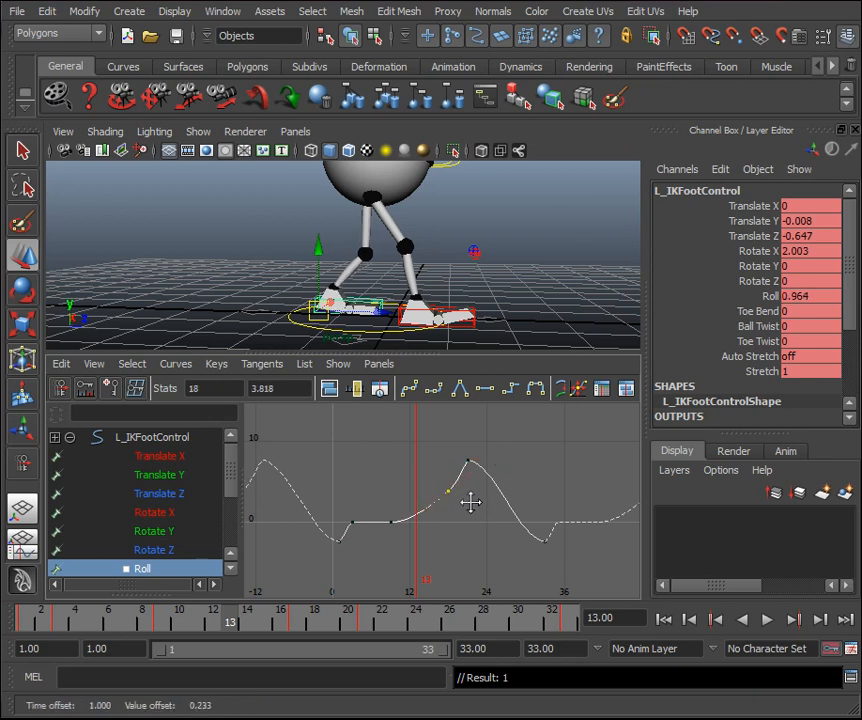
drag(462, 466, 482, 479)
middle_drag(541, 488, 540, 480)
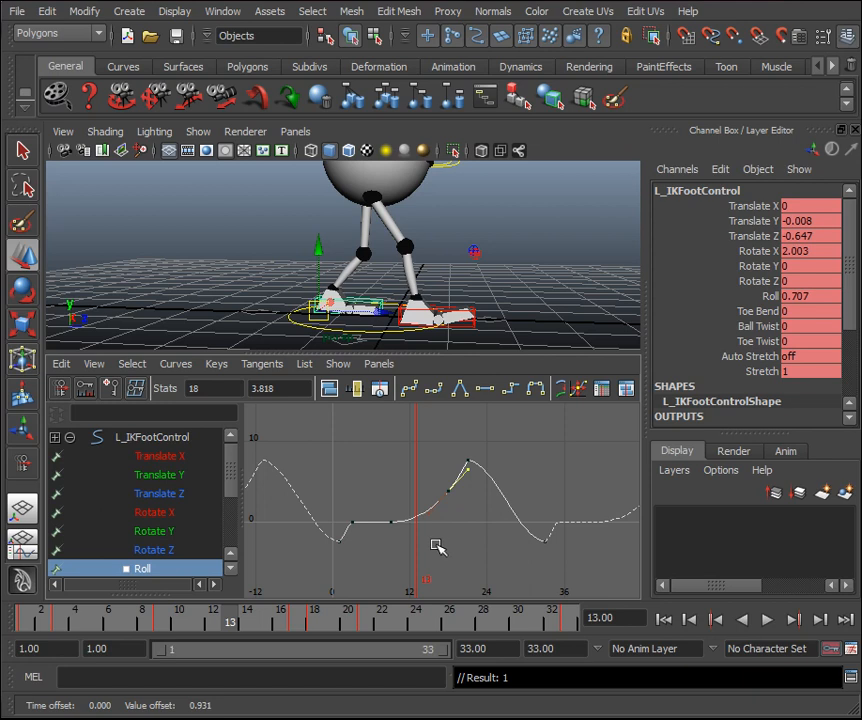
click(421, 505)
middle_drag(466, 516, 465, 514)
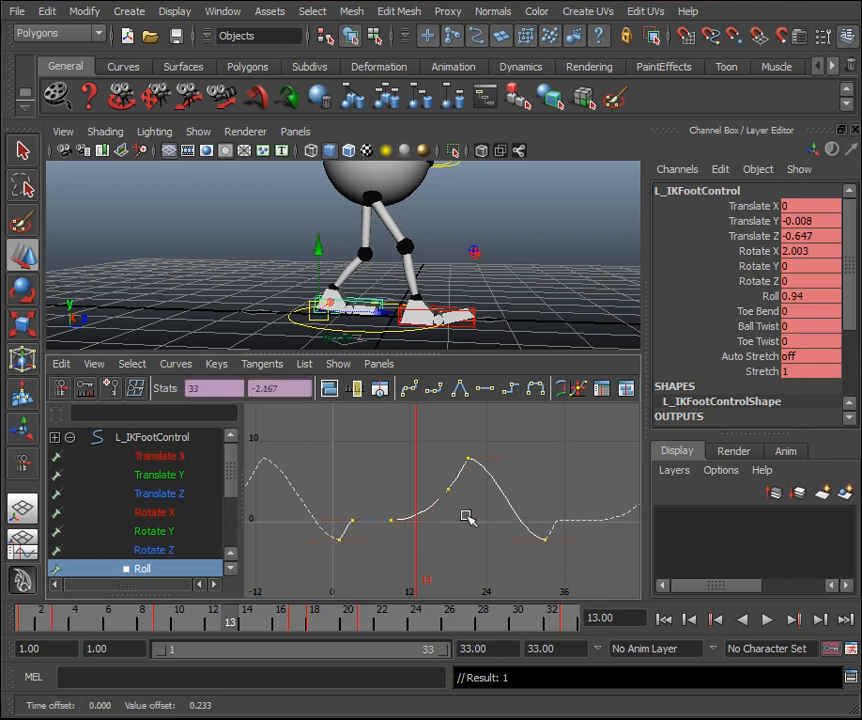
key(ctrl+z)
Adjust the outgoing tangent of the left foot's frame 9 Roll key and the incoming tangent of its frame 18 key, checking the motion over the full cycle.
drag(357, 507, 416, 534)
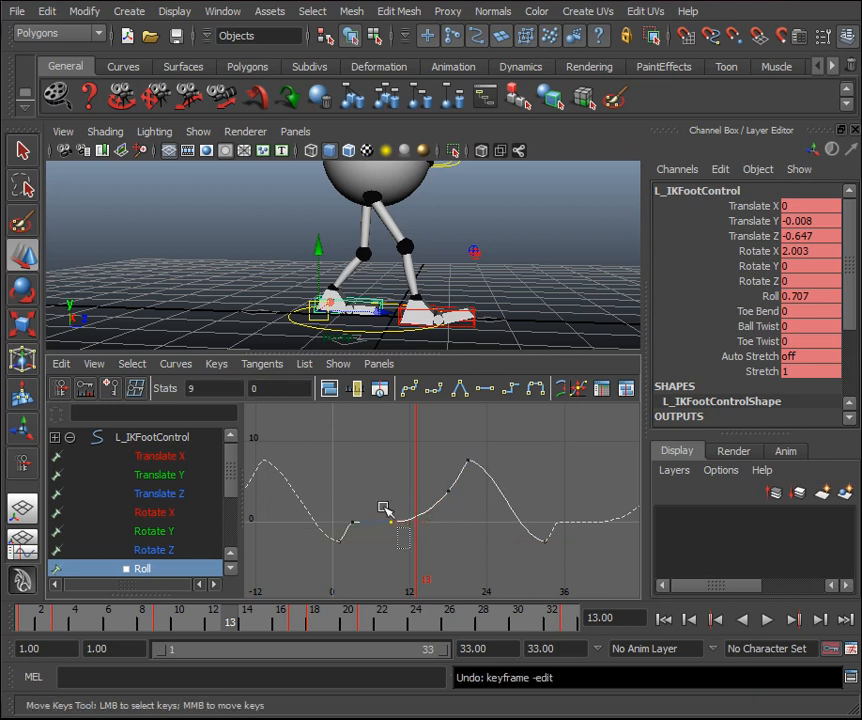
click(216, 364)
click(262, 390)
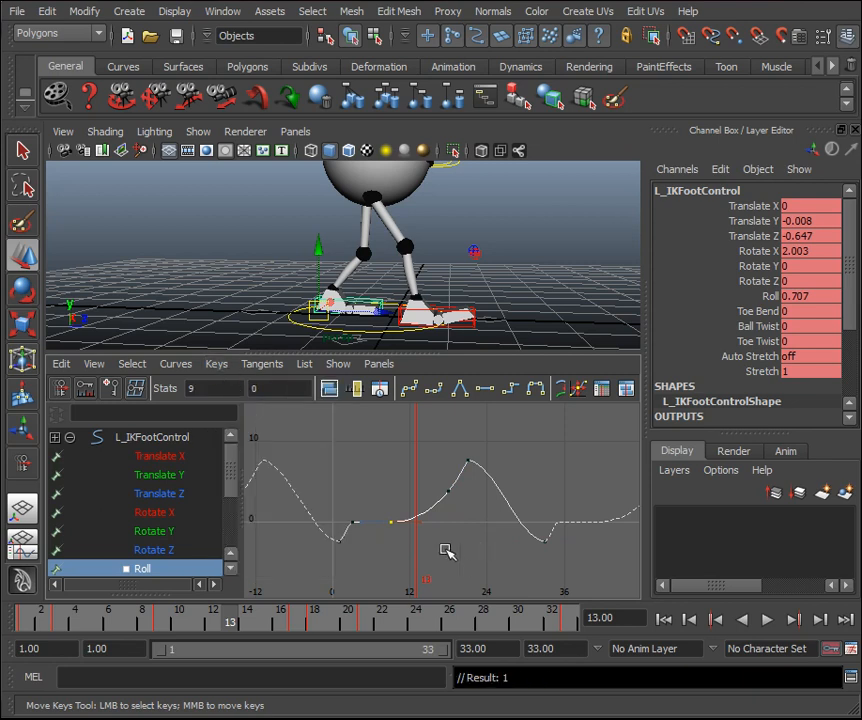
middle_drag(444, 532, 461, 517)
click(453, 492)
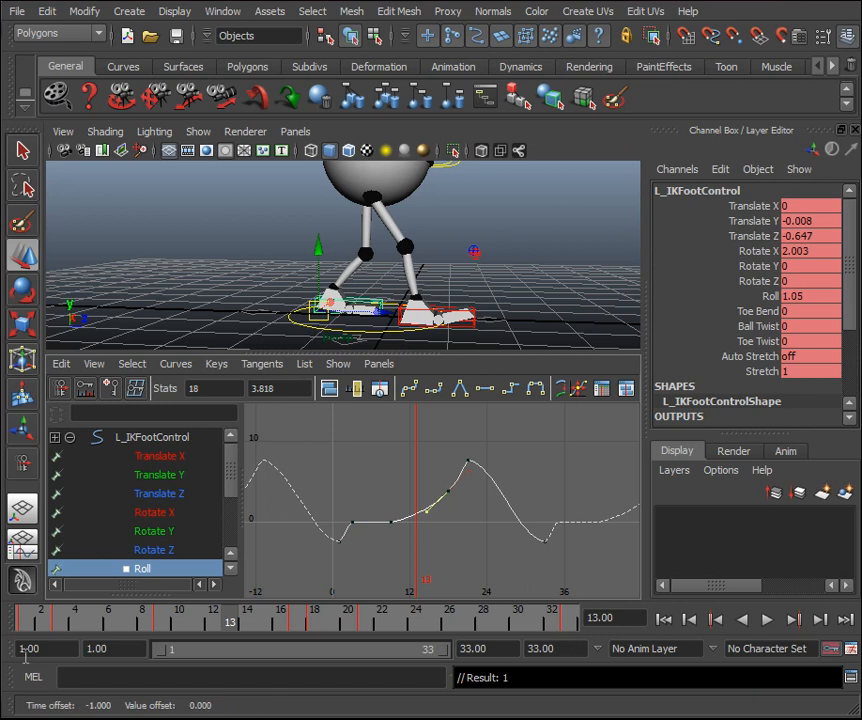
mouse_move(25, 617)
mouse_down()
mouse_move(240, 645)
mouse_move(390, 650)
mouse_move(523, 704)
mouse_move(575, 690)
mouse_up()
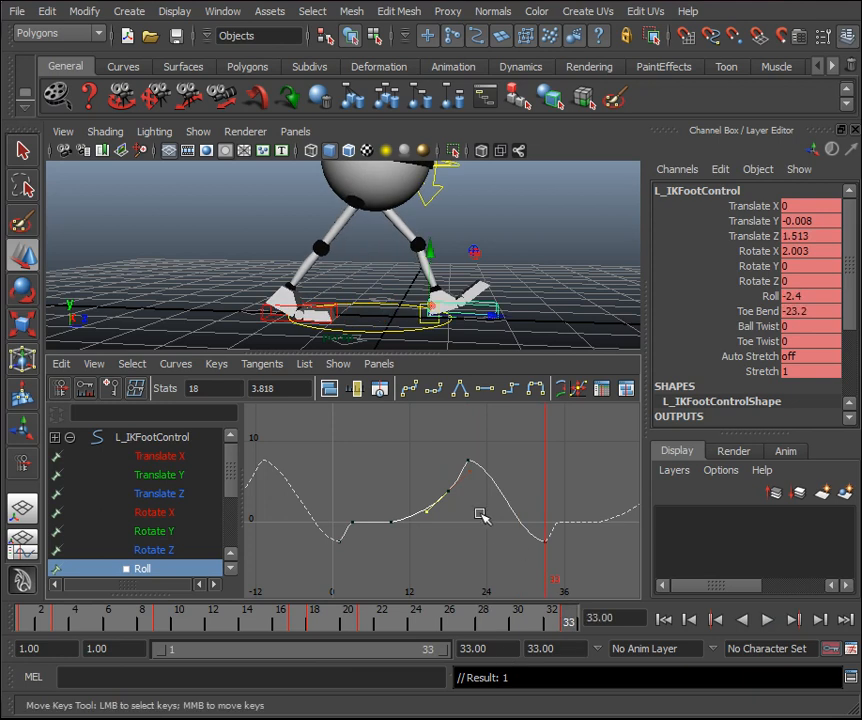
Raise the left foot's frame 18 Roll key to 4.167 and aim its outgoing tangent toward the frame 21 peak.
click(467, 472)
click(446, 489)
middle_drag(479, 507, 479, 504)
drag(458, 466, 480, 481)
middle_drag(480, 481, 478, 478)
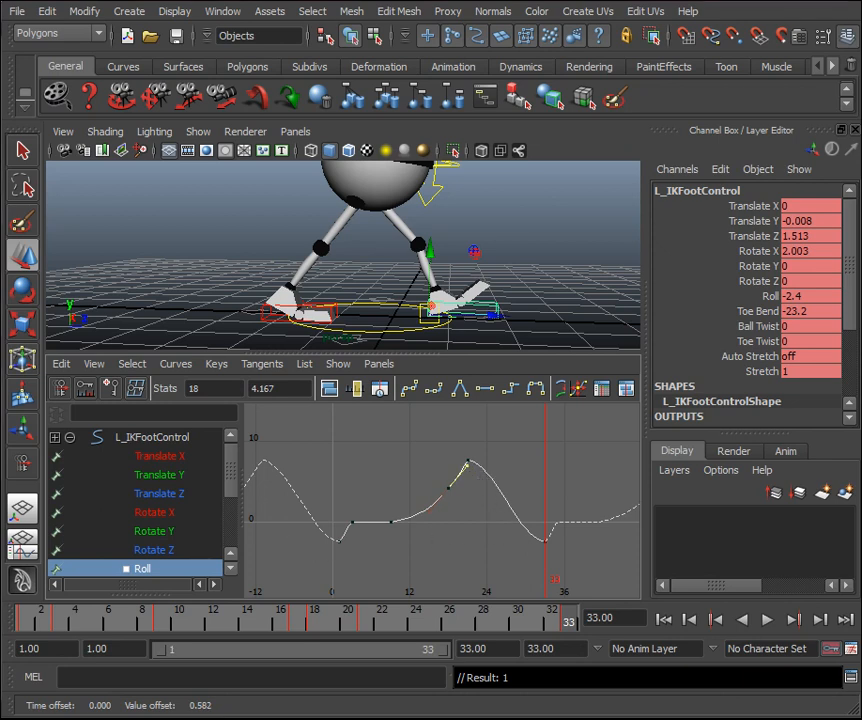
Deselect the foot control and review the whole character's walk in the maximized perspective view.
click(577, 280)
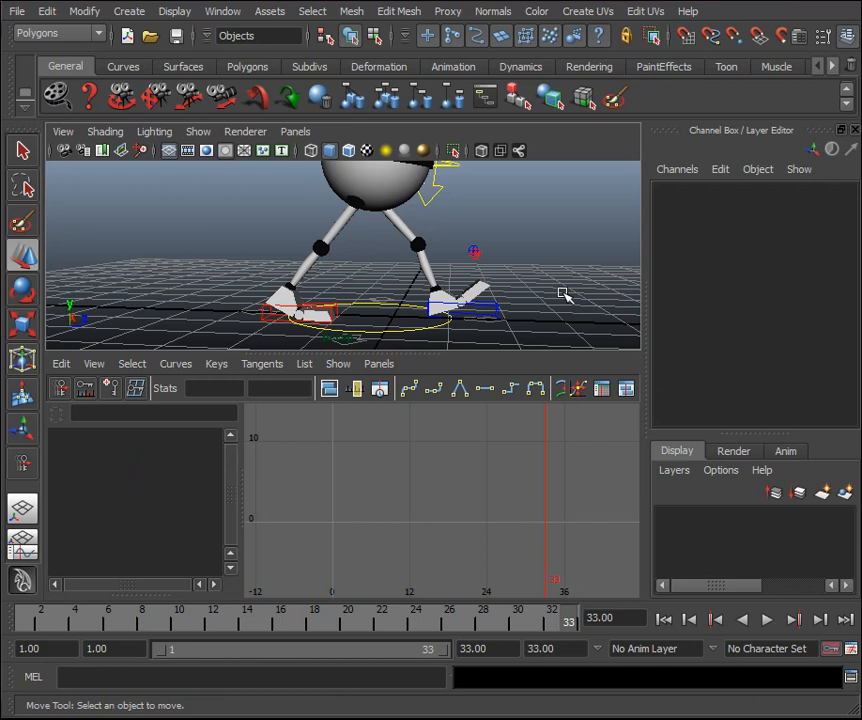
key(space)
alt+middle_drag(536, 417, 513, 429)
mouse_move(25, 625)
mouse_down()
mouse_move(608, 649)
mouse_move(471, 656)
mouse_move(27, 628)
mouse_up()
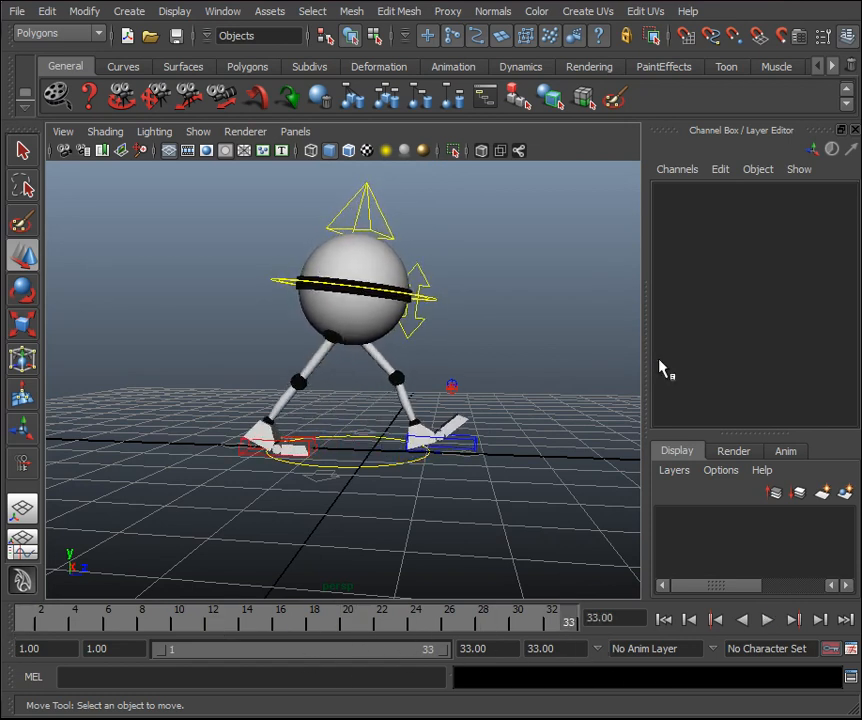
Select the ball control and show only its Translate Y curve in the Graph Editor.
click(313, 443)
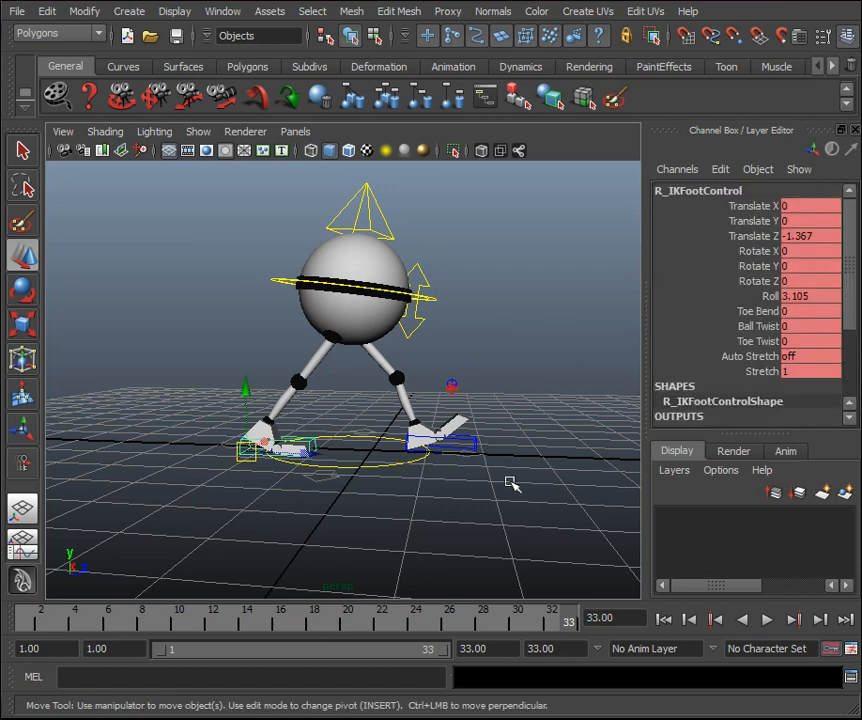
click(440, 302)
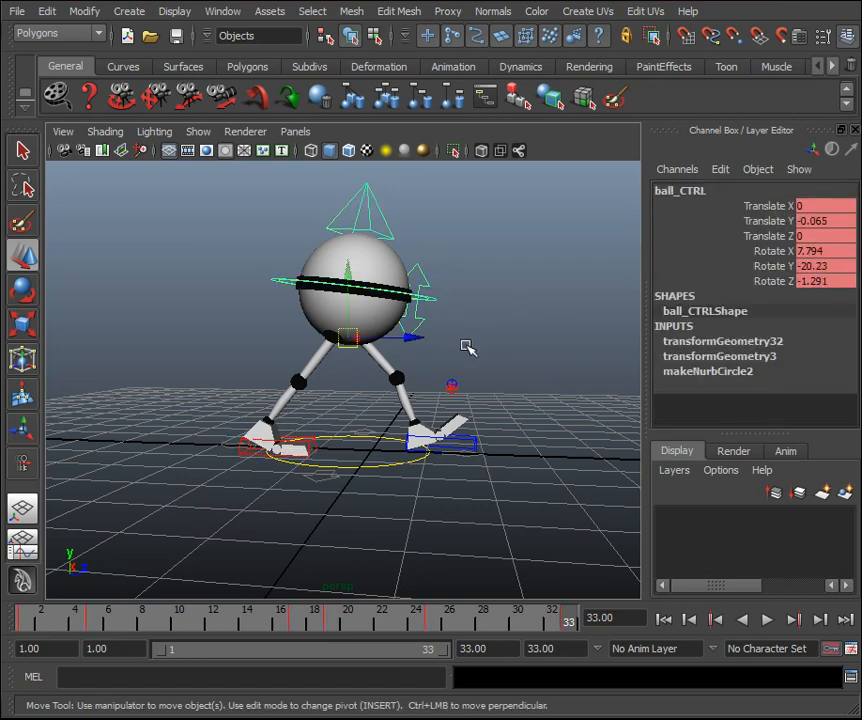
click(22, 545)
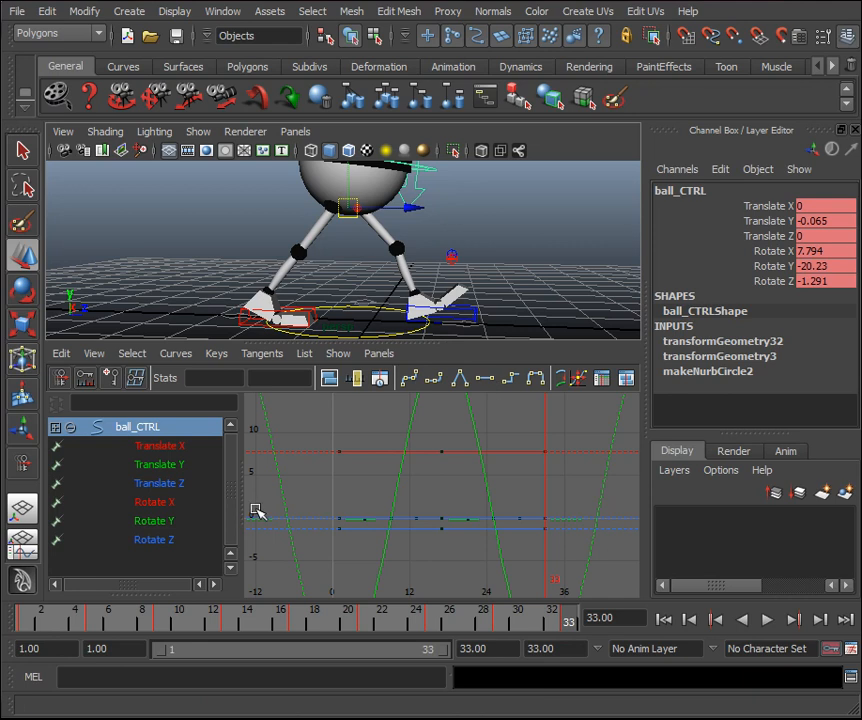
click(200, 465)
key(f)
Try to move the ball's Translate Y keys at frames 1, 17 and 33, then the curve's peak keys.
drag(626, 511, 221, 489)
shift+middle_drag(378, 500, 381, 531)
key(ctrl+z)
key(a)
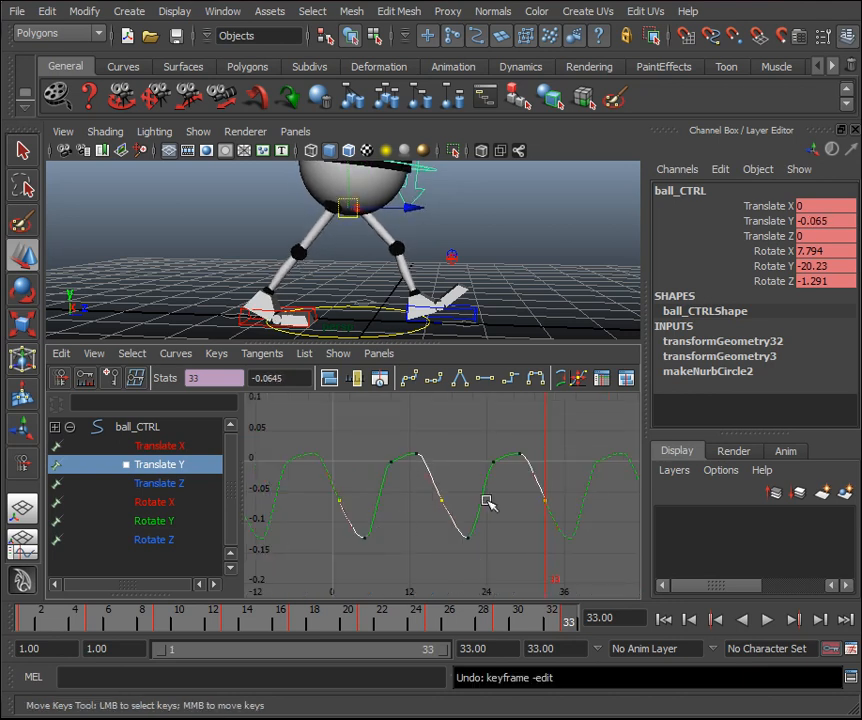
drag(566, 475, 371, 427)
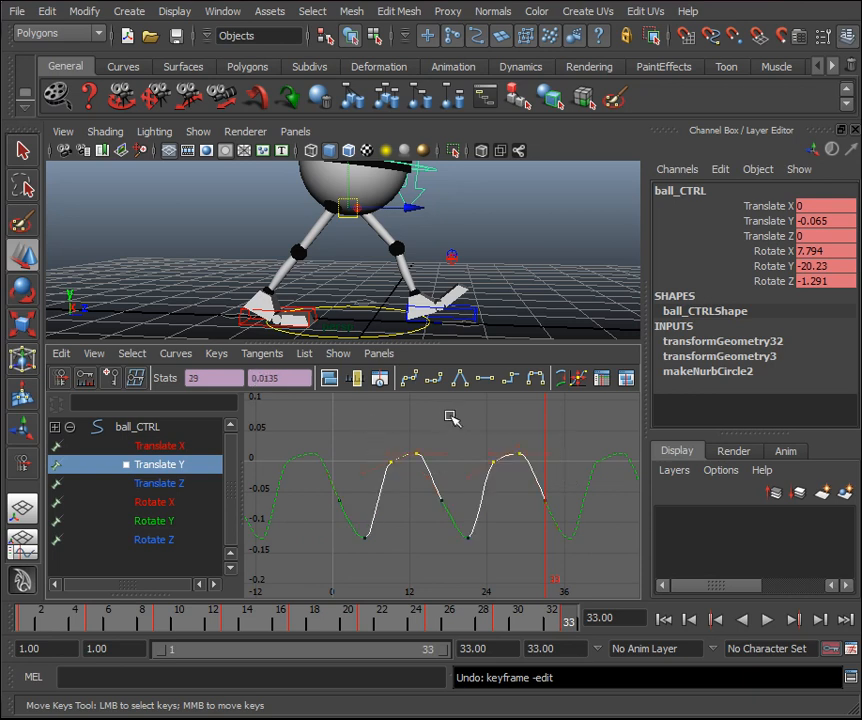
shift+middle_drag(452, 428, 450, 428)
key(ctrl+z)
Lower the ball's Translate Y keys at frames 1, 17 and 33 to -0.109.
drag(590, 511, 317, 484)
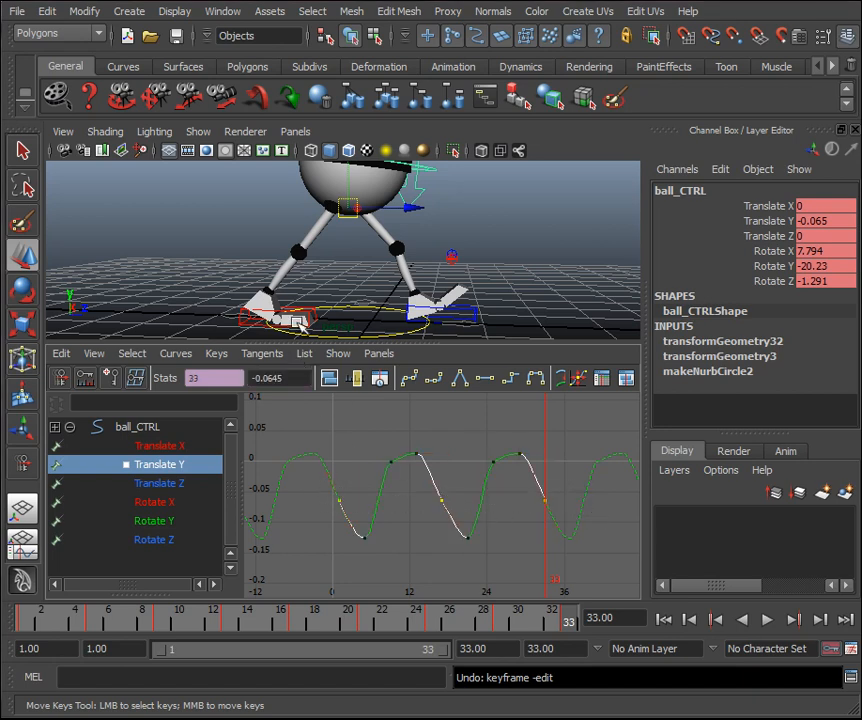
drag(110, 616, 617, 638)
drag(588, 508, 286, 492)
mouse_move(455, 506)
shift+middle_down()
mouse_move(464, 485)
mouse_move(465, 508)
shift+middle_up()
mouse_move(464, 529)
middle_down()
mouse_move(462, 514)
mouse_move(462, 536)
middle_up()
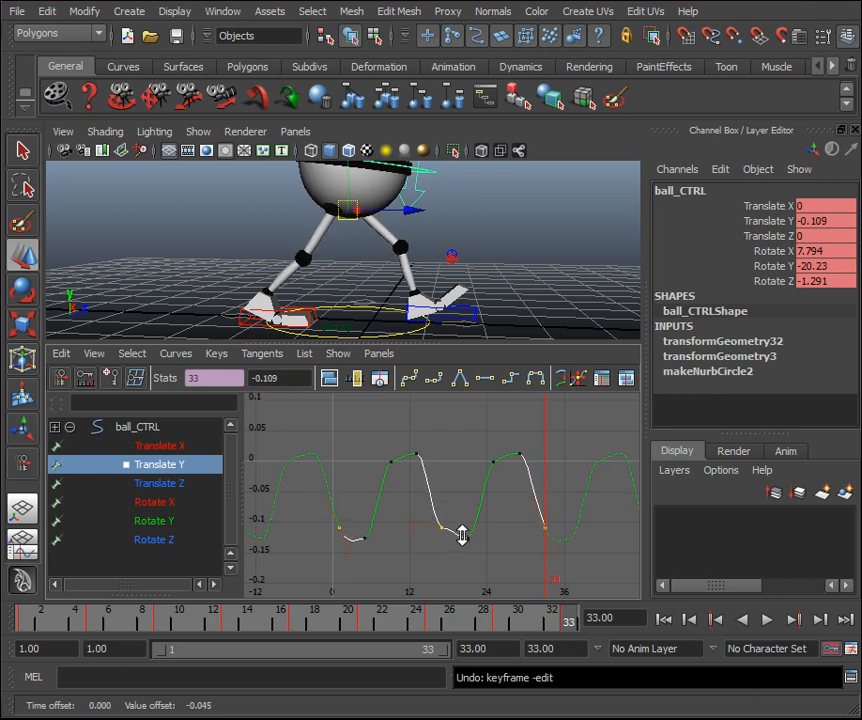
Play back the walk cycle to examine the ball's vertical motion.
key(alt+v)
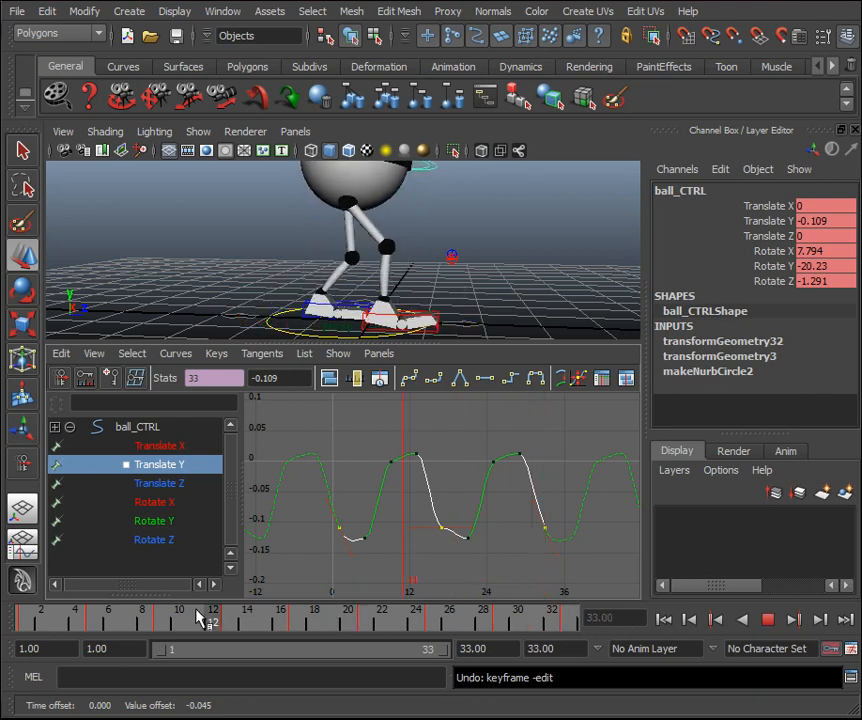
key(alt+v)
click(767, 620)
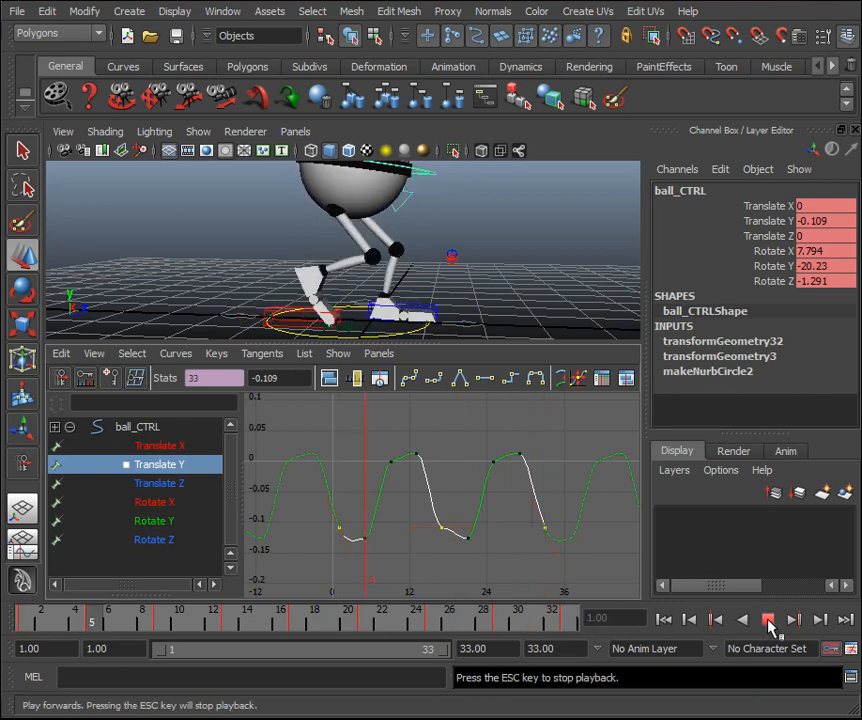
click(767, 620)
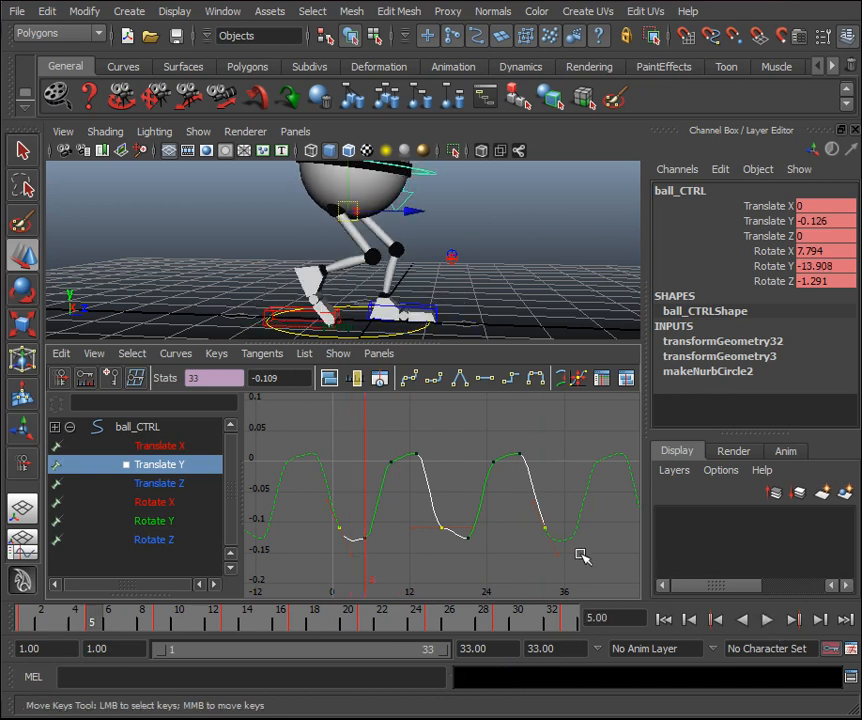
Flatten the tangents of the ball's Translate Y keys at frames 5 and 21 and at frames 1, 17 and 33.
click(367, 531)
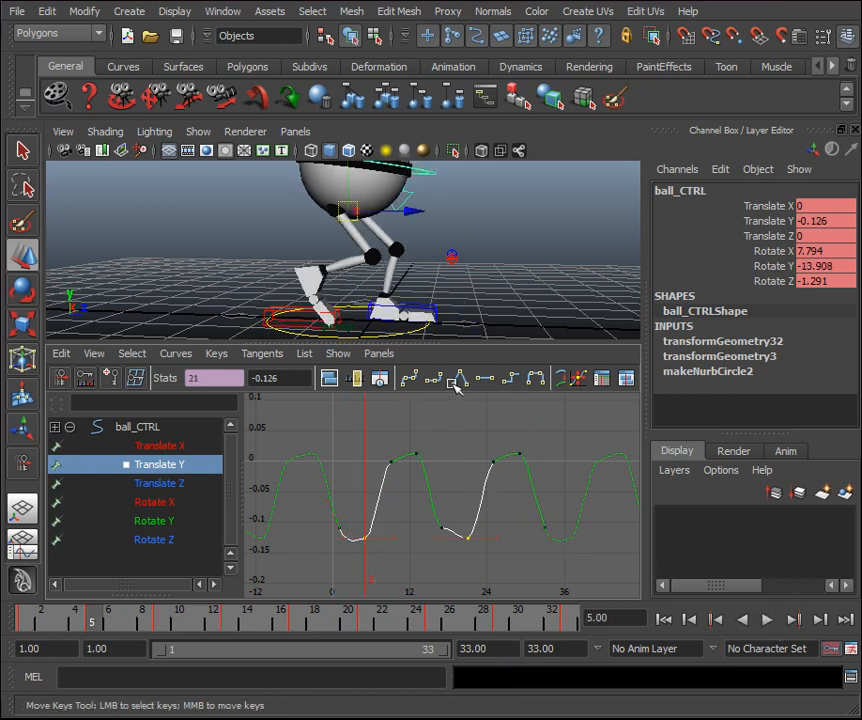
click(487, 380)
drag(572, 531, 304, 511)
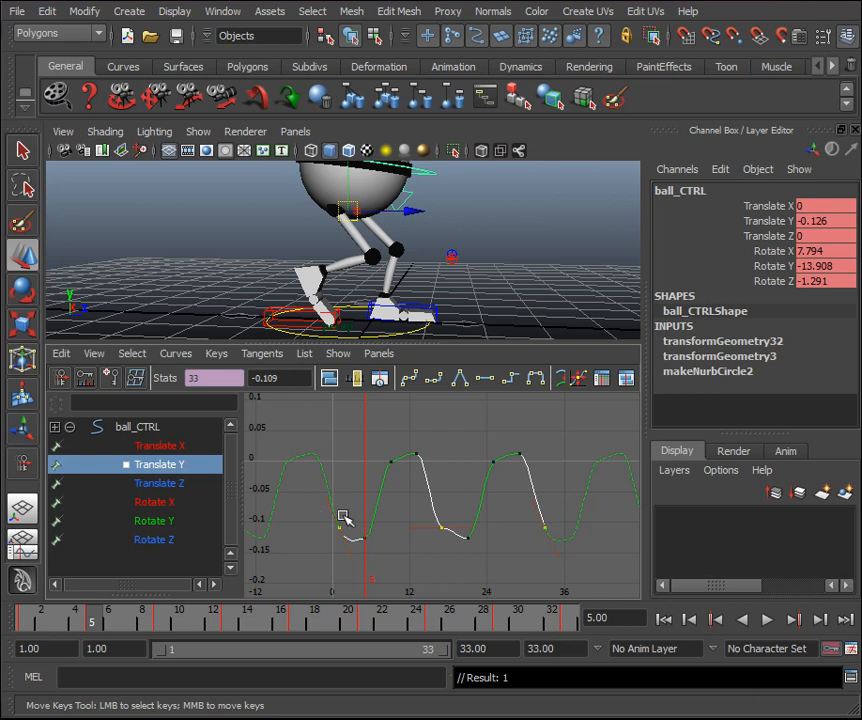
click(487, 378)
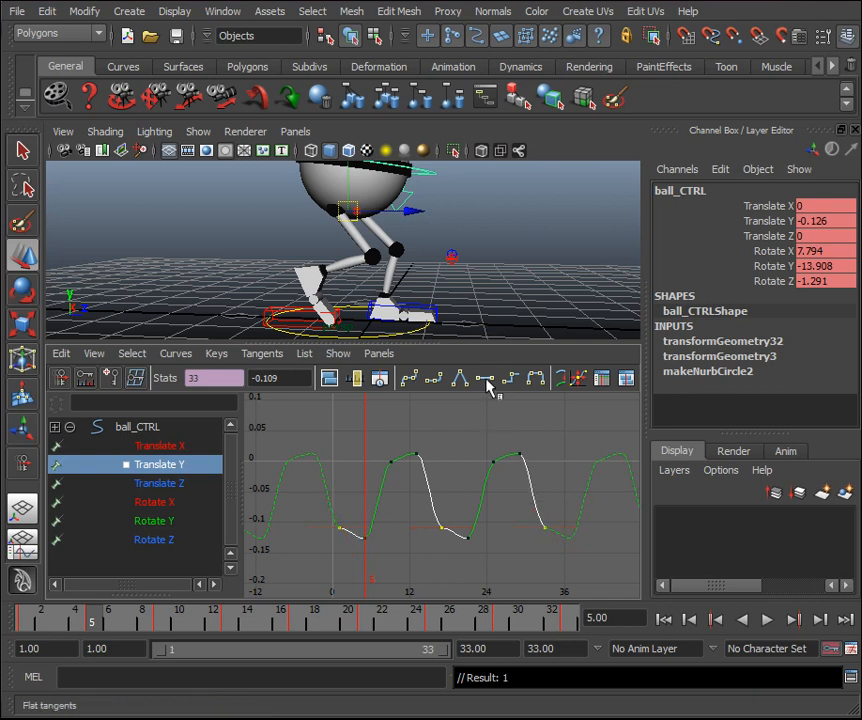
Angle the tangents of the ball's Translate Y keys at frames 1, 17 and 33 downward to ease into the low points.
click(226, 355)
mouse_move(379, 354)
click(615, 496)
drag(572, 536, 300, 489)
shift+drag(579, 511, 567, 557)
shift+drag(451, 502, 448, 559)
shift+drag(352, 516, 346, 557)
middle_drag(429, 527, 443, 572)
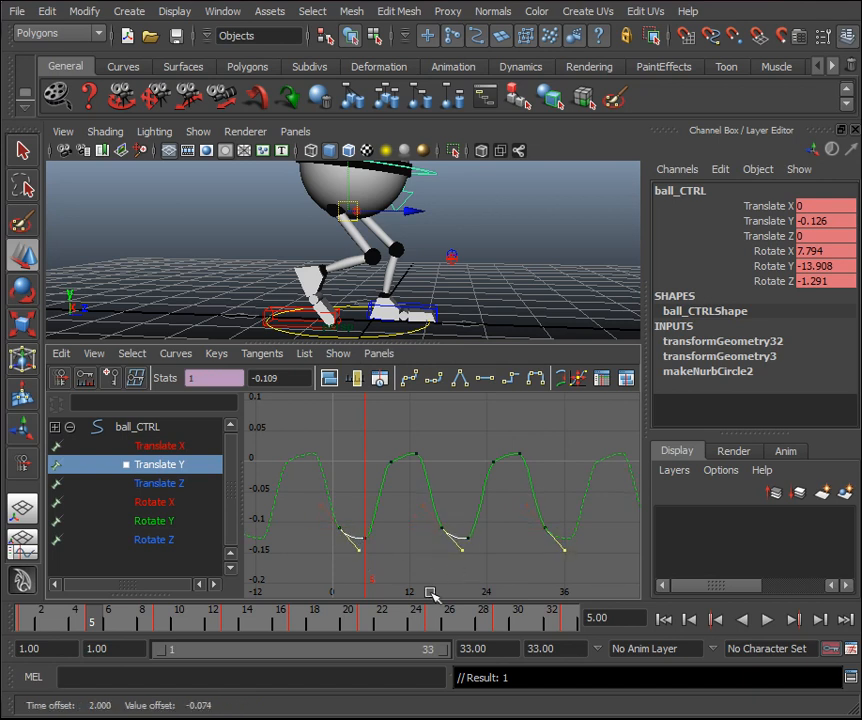
Lower the ball's Translate Y peak keys at frames 9, 13, 25 and 29 together, bringing frame 29 to -0.00648.
key(alt+v)
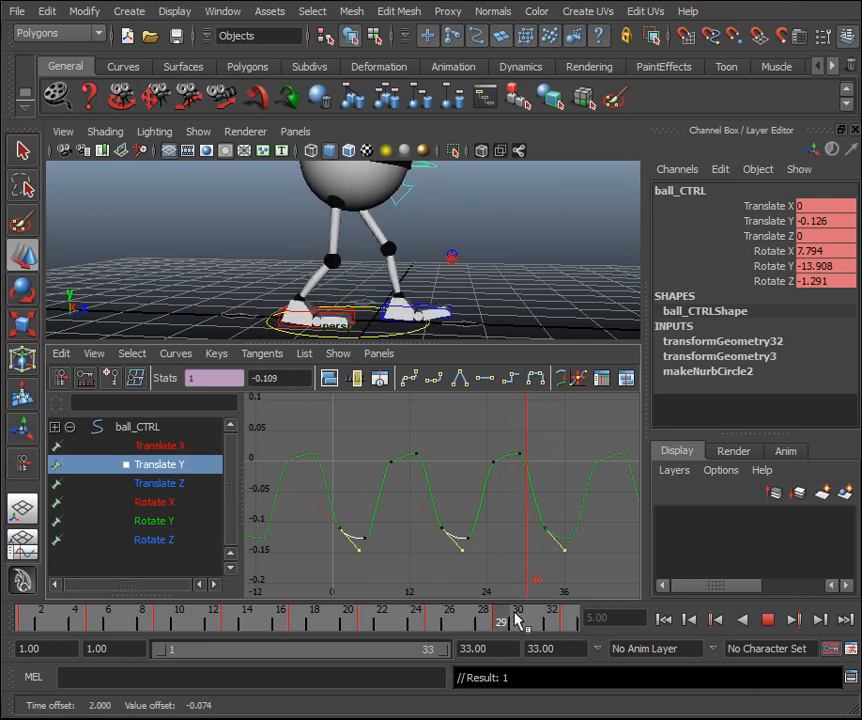
drag(588, 621, 512, 625)
drag(596, 467, 397, 428)
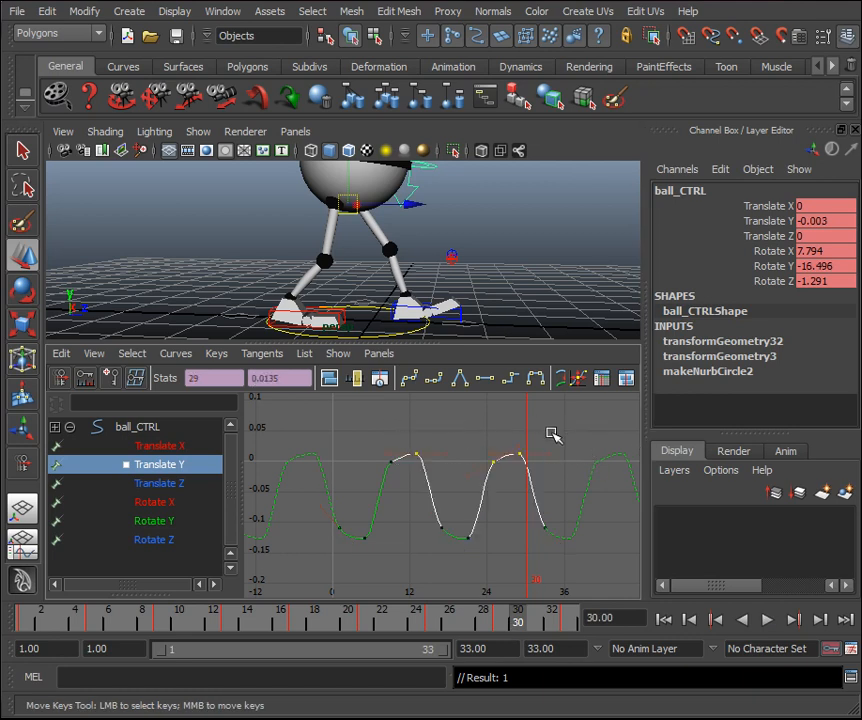
mouse_move(558, 441)
middle_down()
mouse_move(560, 431)
mouse_move(561, 444)
middle_up()
key(ctrl+z)
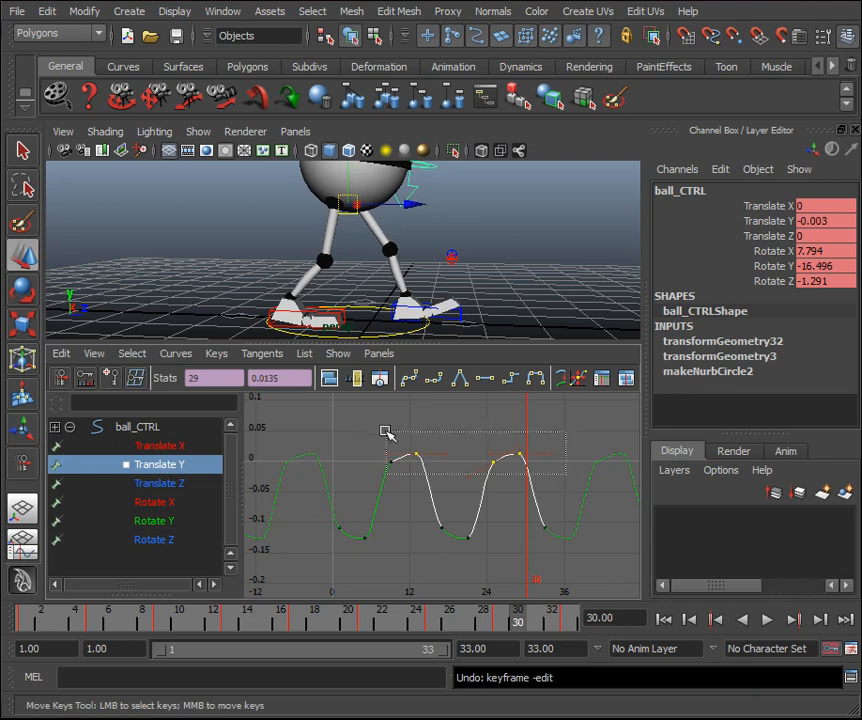
middle_drag(533, 415, 537, 439)
drag(517, 622, 598, 637)
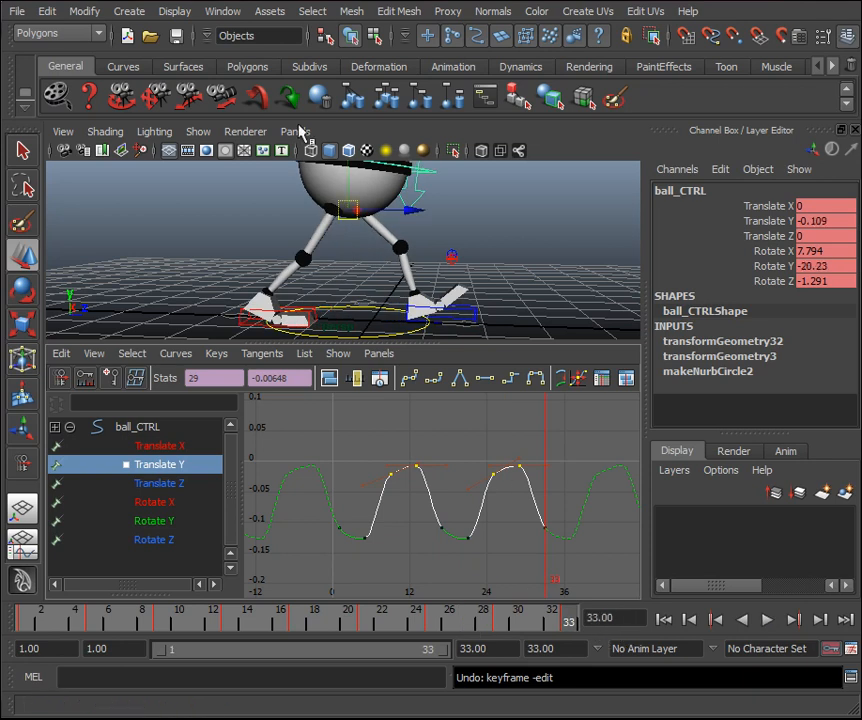
Save the walk cycle scene.
click(17, 11)
click(45, 98)
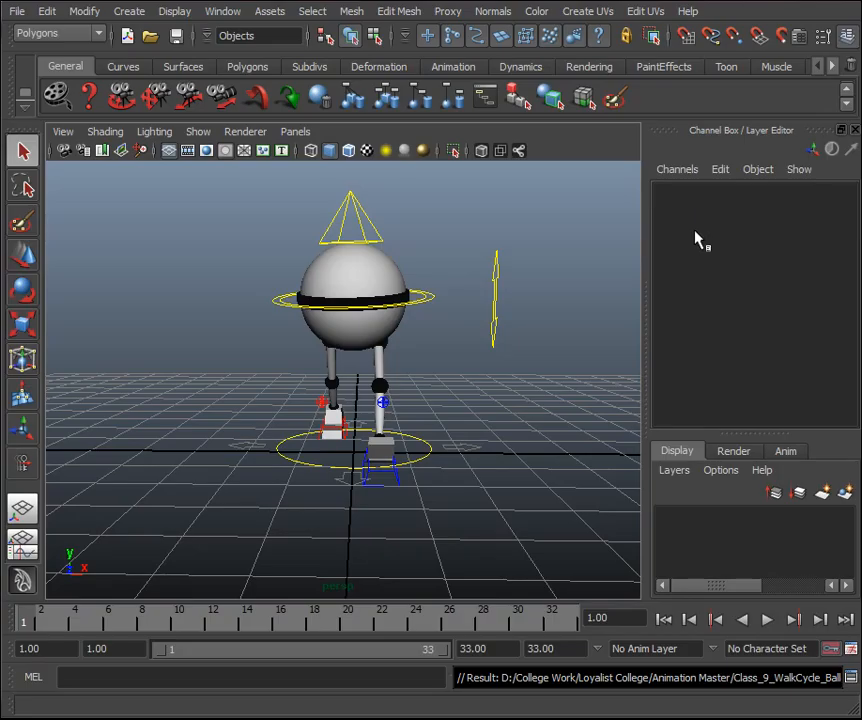
Hide the NURBS curves in the perspective view for an unobstructed front view of the legs.
scroll(540, 460, up, 5)
alt+drag(518, 392, 538, 413)
alt+middle_drag(538, 413, 541, 321)
scroll(538, 330, down, 3)
alt+drag(530, 354, 502, 364)
click(203, 133)
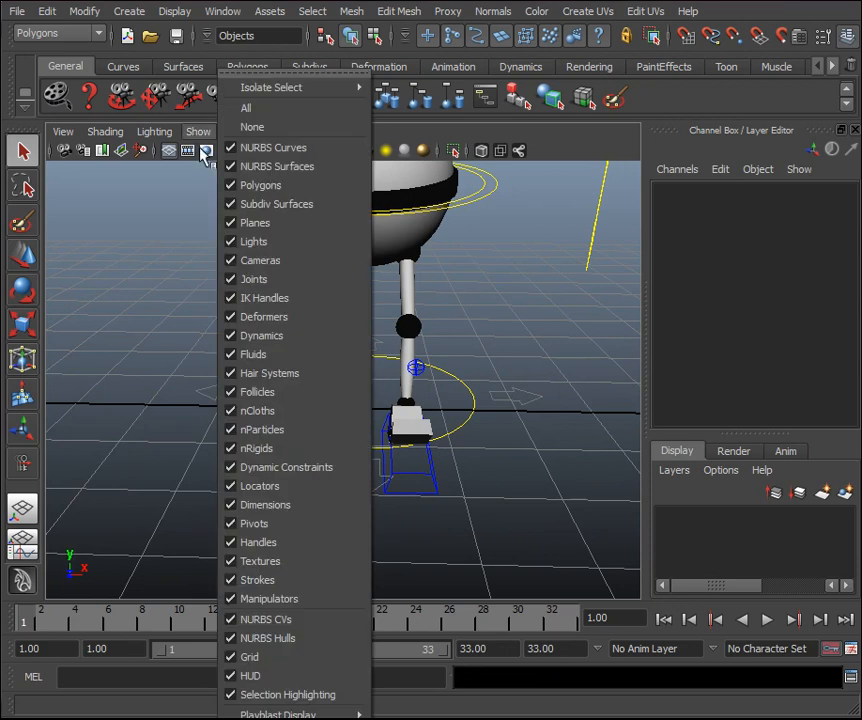
click(245, 148)
Play the walk cycle and examine the feet and body from the front.
alt+drag(449, 344, 432, 360)
key(alt+v)
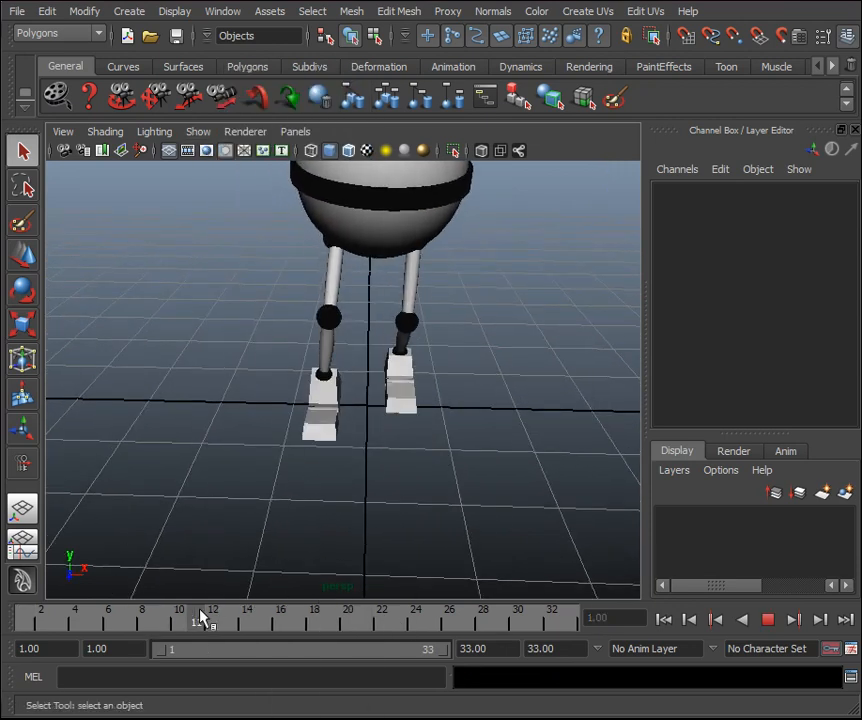
alt+drag(543, 515, 530, 508)
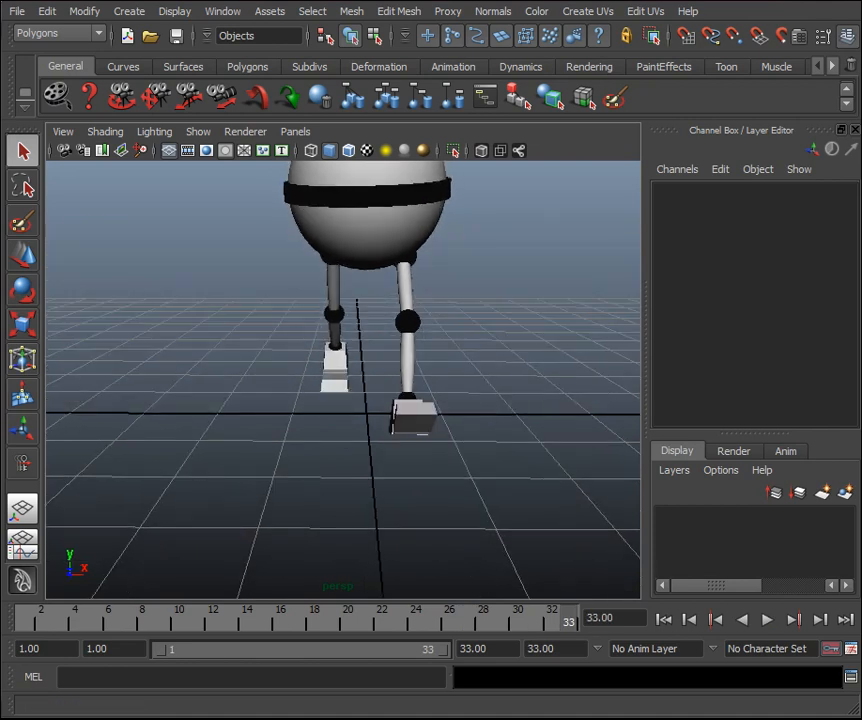
alt+middle_drag(493, 504, 533, 506)
click(768, 621)
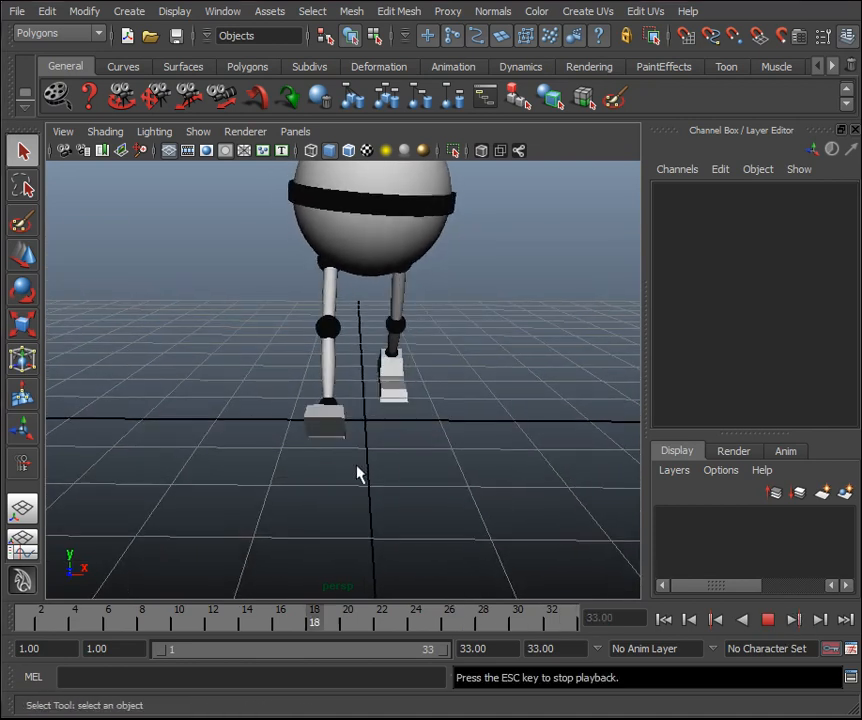
alt+middle_drag(402, 437, 391, 483)
alt+drag(391, 480, 387, 466)
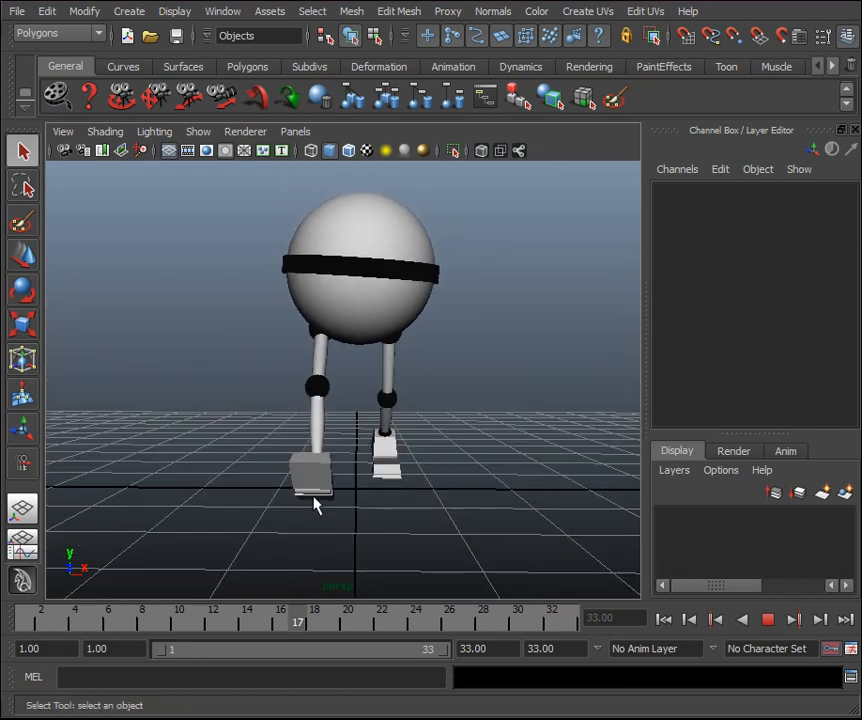
click(768, 620)
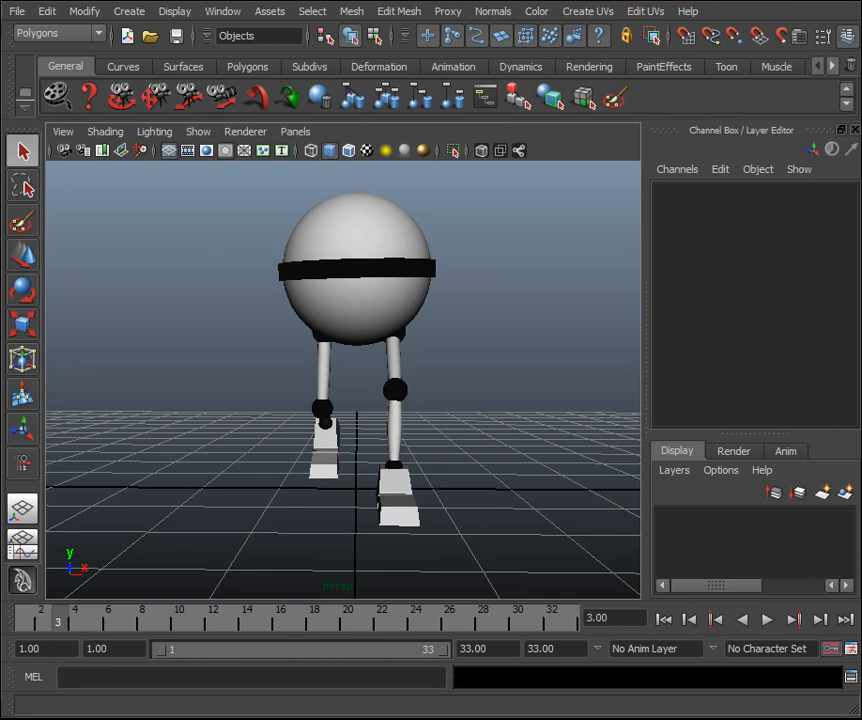
Show the NURBS curves again and open the right foot control's animation curves in the Graph Editor at frame 21.
drag(226, 634, 362, 636)
click(210, 131)
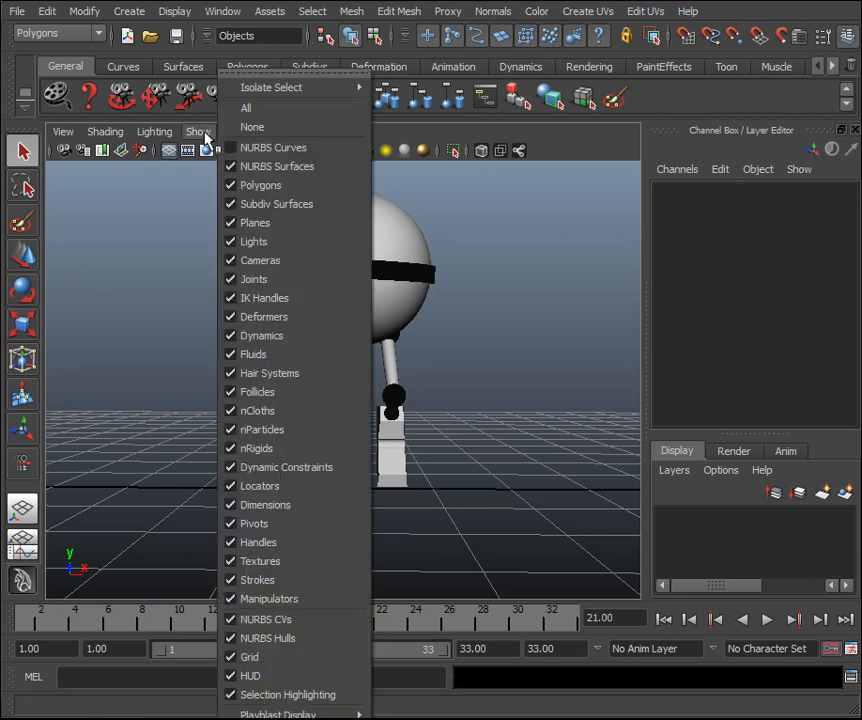
click(240, 146)
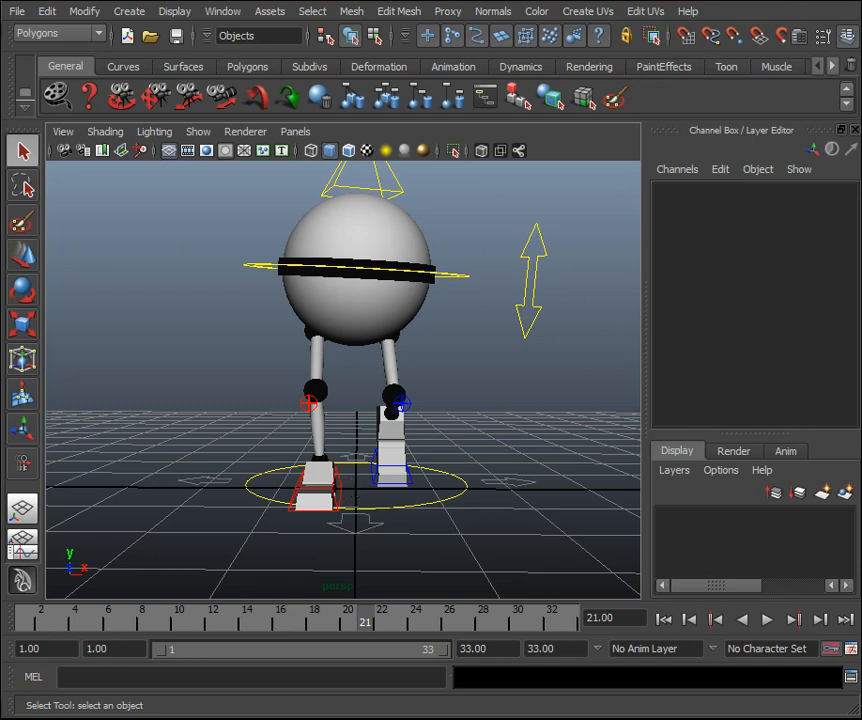
click(335, 495)
click(22, 547)
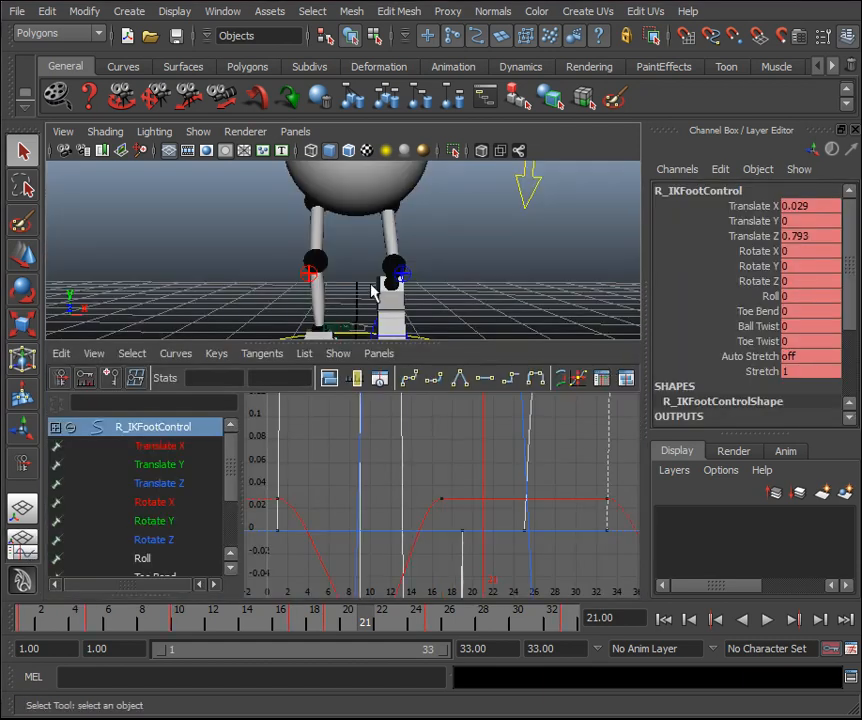
Isolate and frame the right foot control's Rotate Y curve in the Graph Editor.
alt+middle_drag(384, 296, 396, 206)
alt+drag(396, 206, 404, 242)
alt+middle_drag(404, 242, 400, 270)
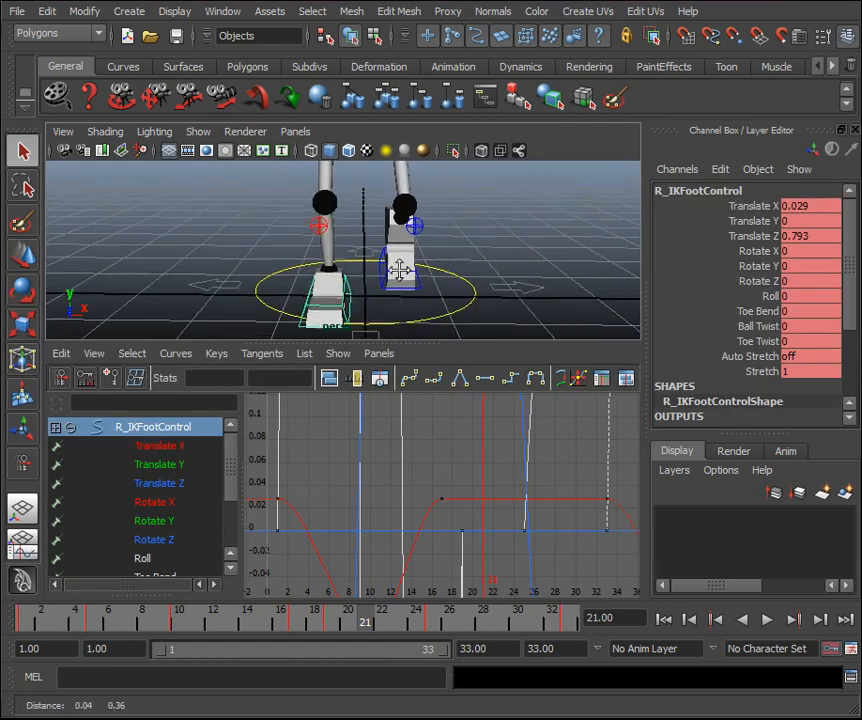
scroll(401, 270, down, 3)
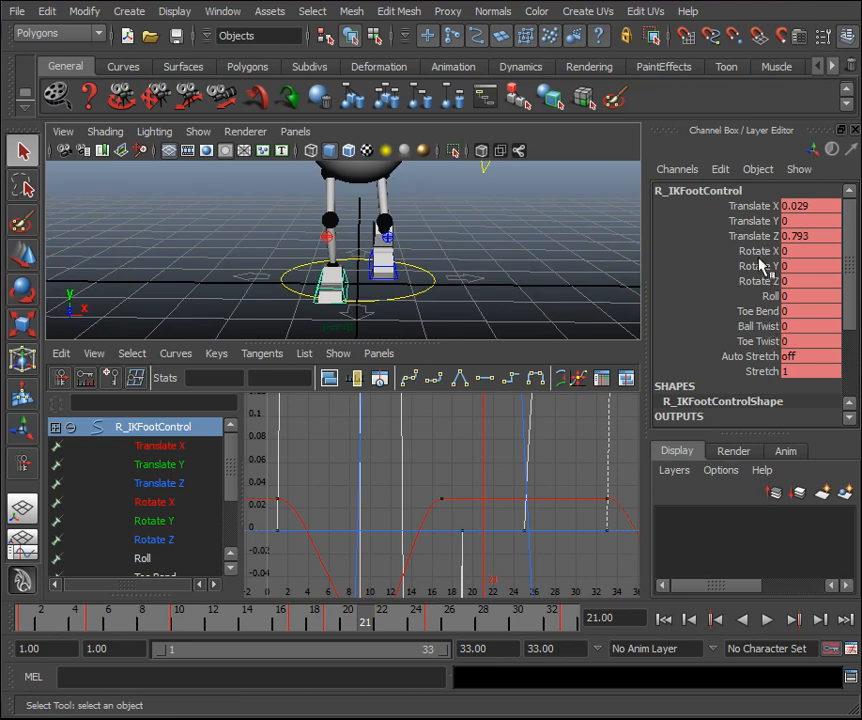
key(e)
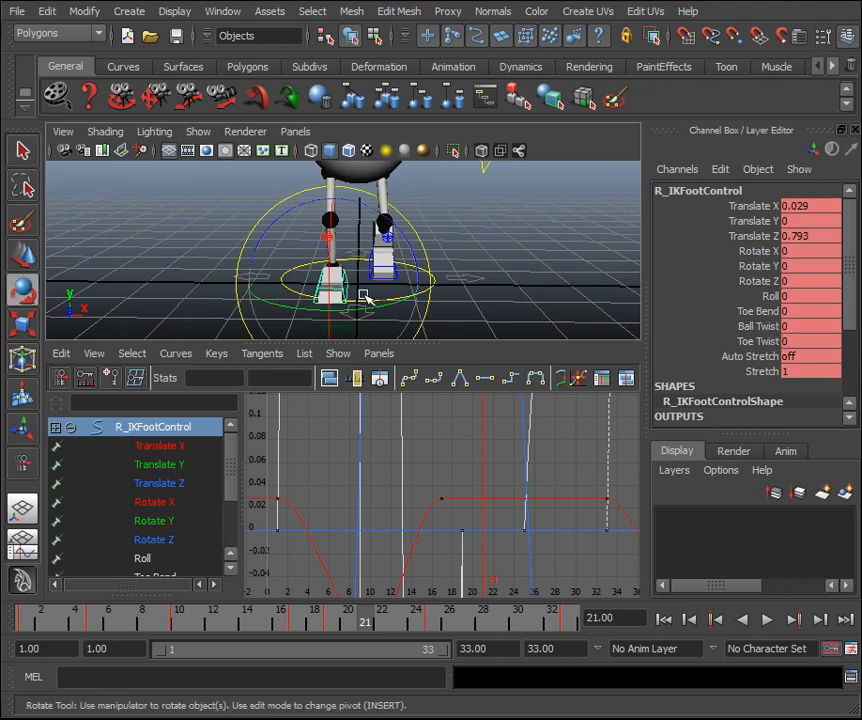
click(160, 521)
click(331, 378)
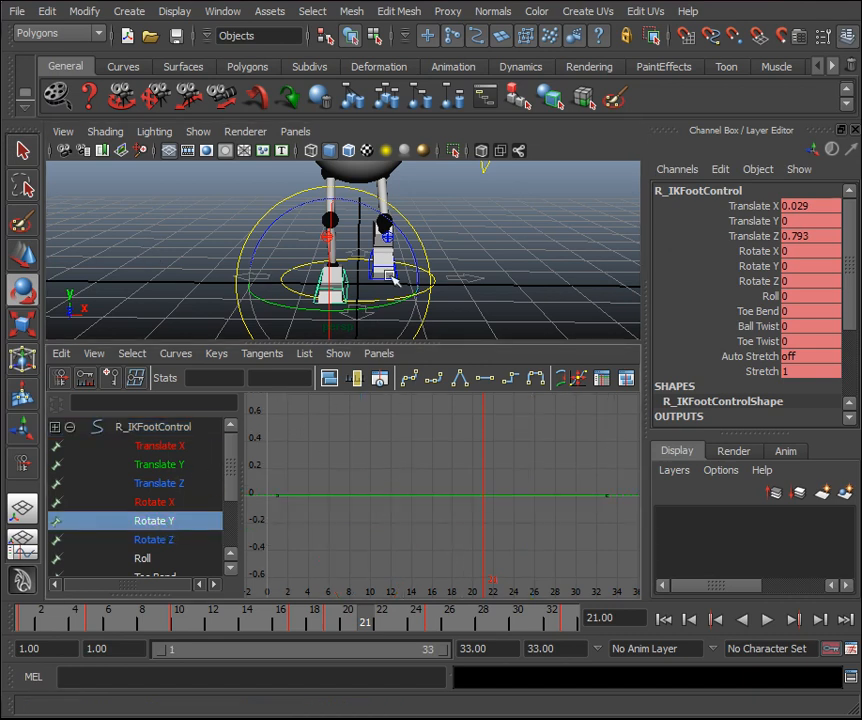
key(q)
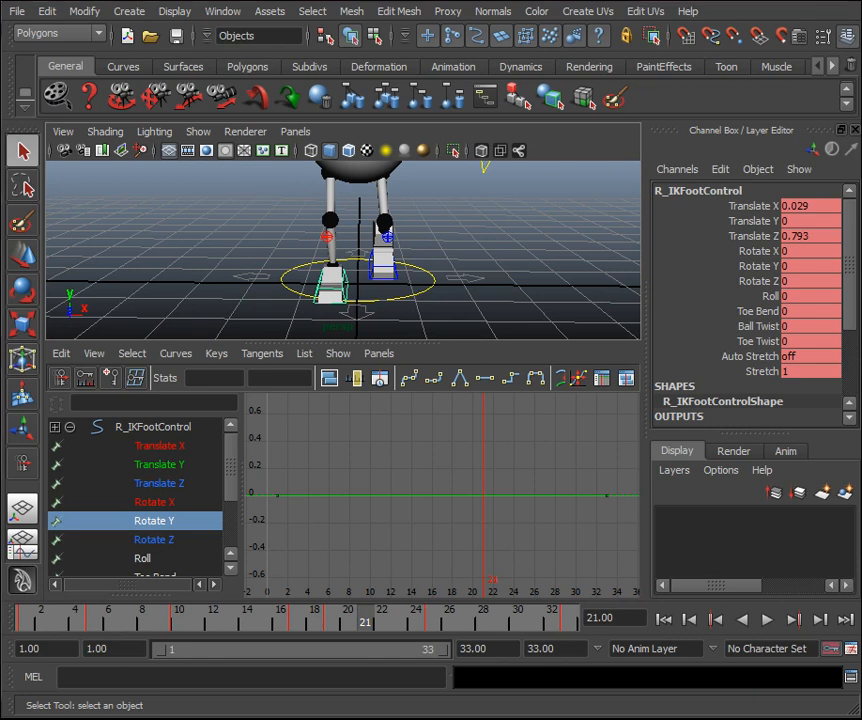
Lower all keys of the right foot's Rotate Y curve to -6.174, turning the foot outward.
click(479, 495)
key(f)
scroll(424, 507, down, 2)
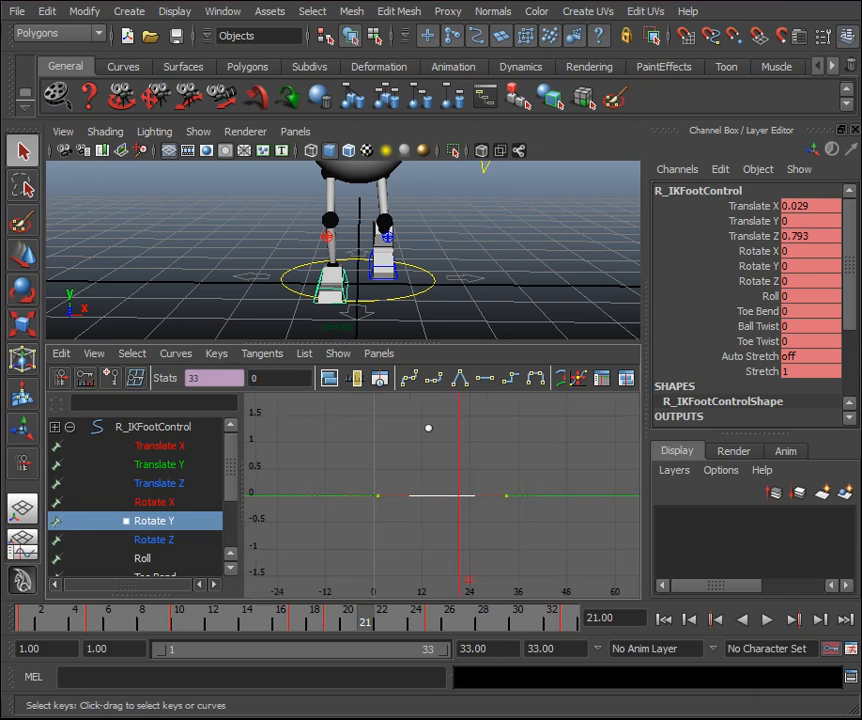
key(w)
shift+middle_drag(429, 425, 463, 482)
scroll(431, 502, down, 4)
scroll(463, 404, down, 2)
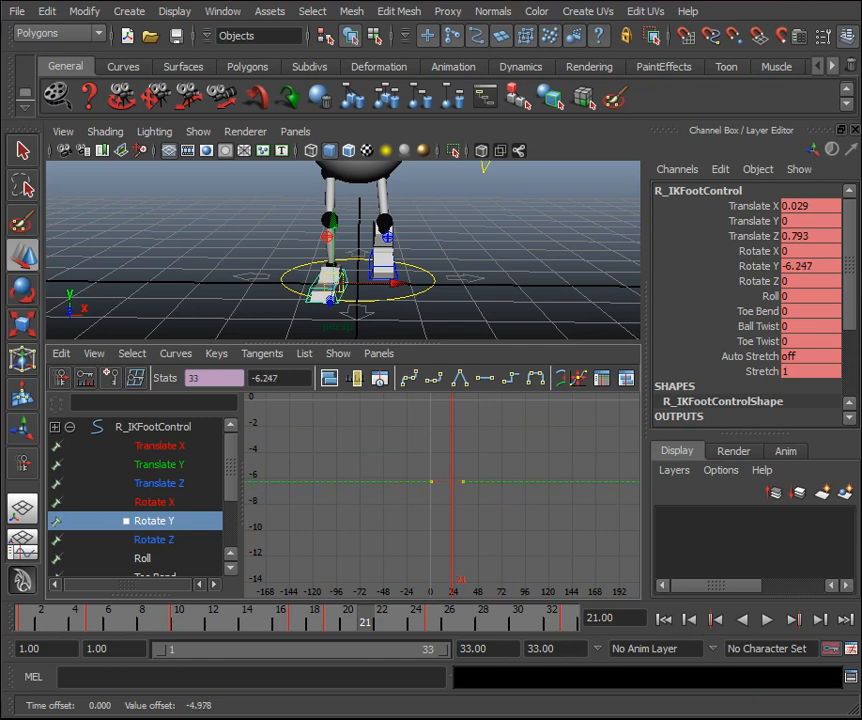
shift+middle_drag(397, 481, 414, 431)
Enlarge the perspective view and scrub the walk cycle to check the right foot's outward turn, ending at frame 21.
drag(440, 342, 420, 391)
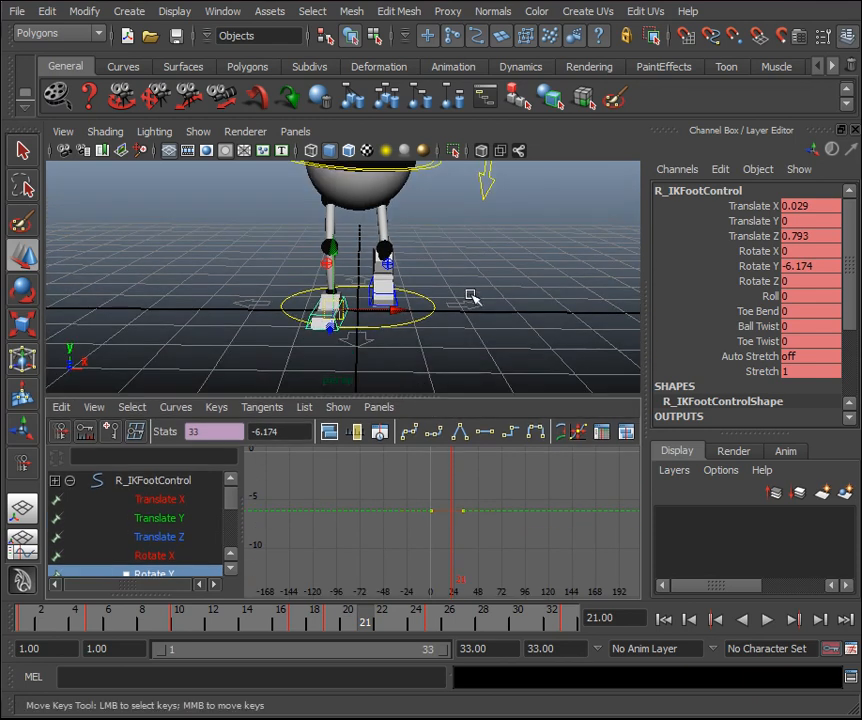
alt+drag(472, 295, 477, 298)
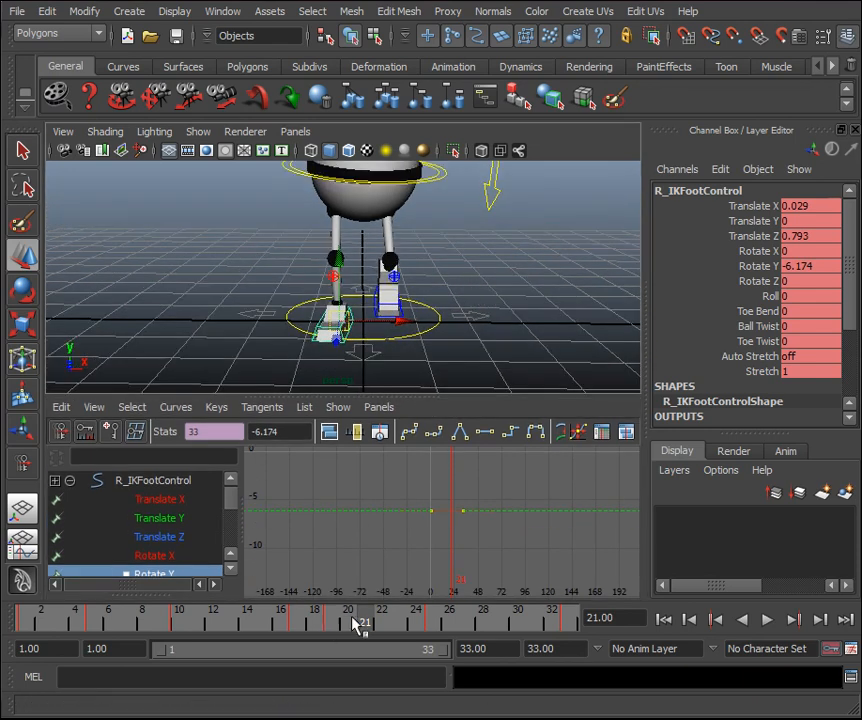
key(alt+v)
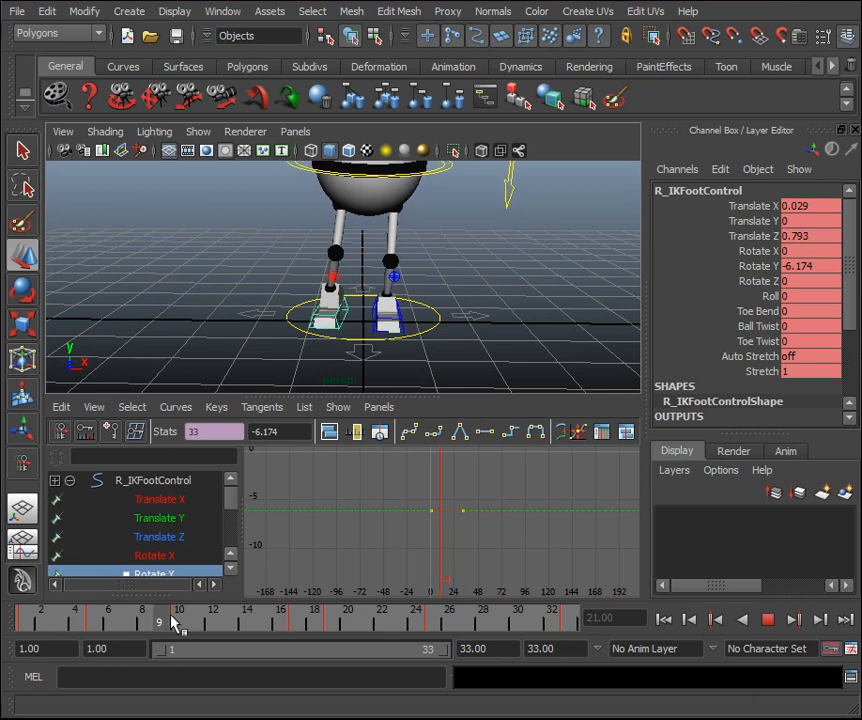
drag(337, 636, 434, 637)
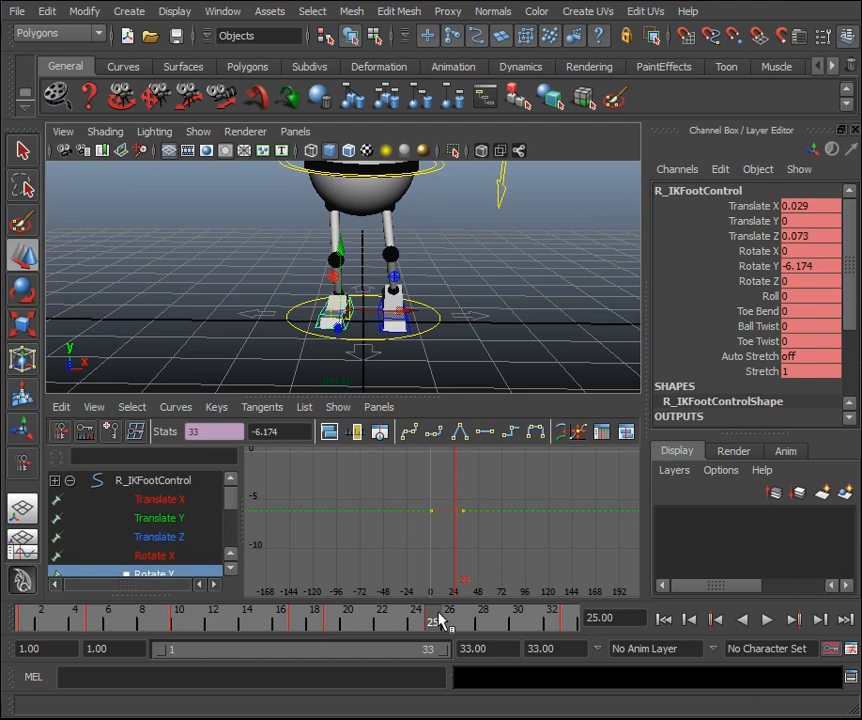
drag(435, 622, 370, 632)
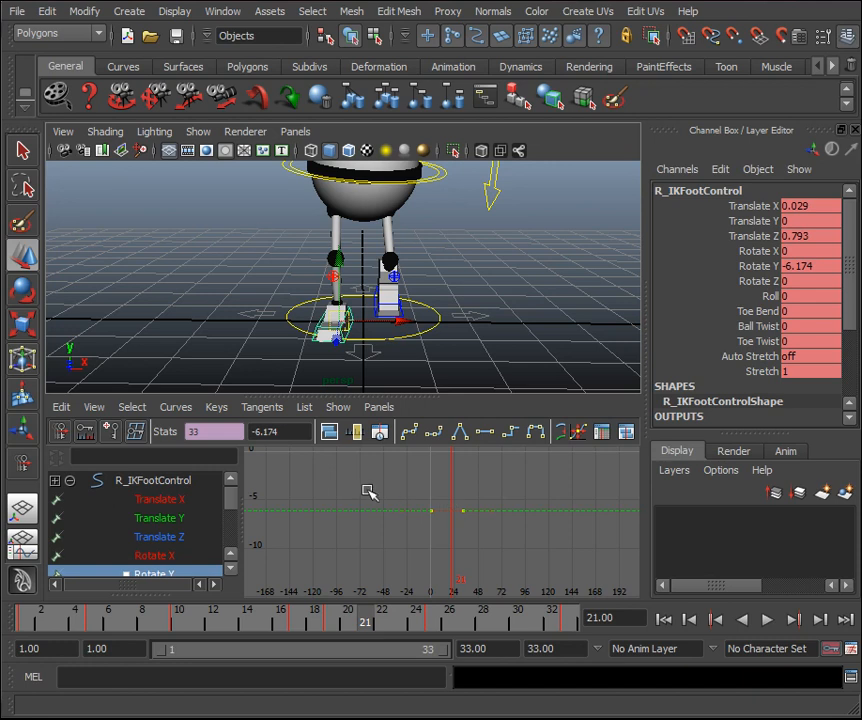
Set all keys of the left foot control's Rotate Y curve to 6.174, mirroring the right foot's outward turn.
click(283, 431)
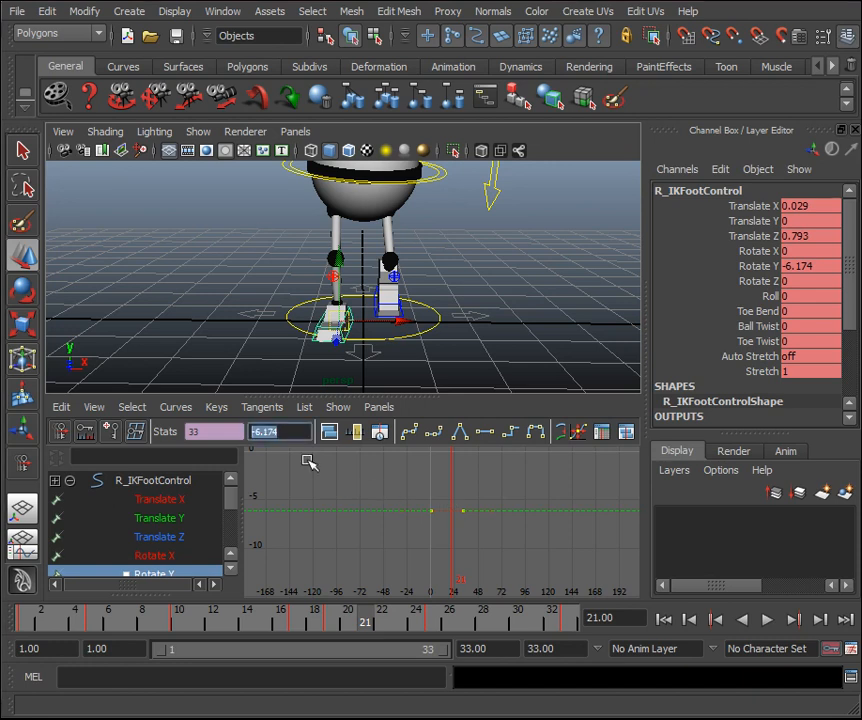
click(410, 313)
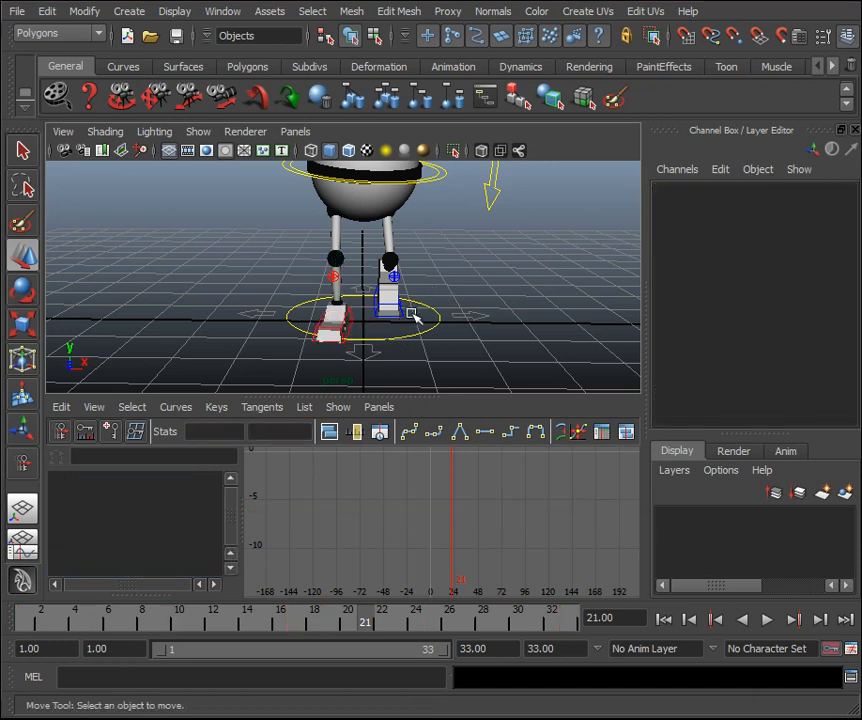
click(407, 318)
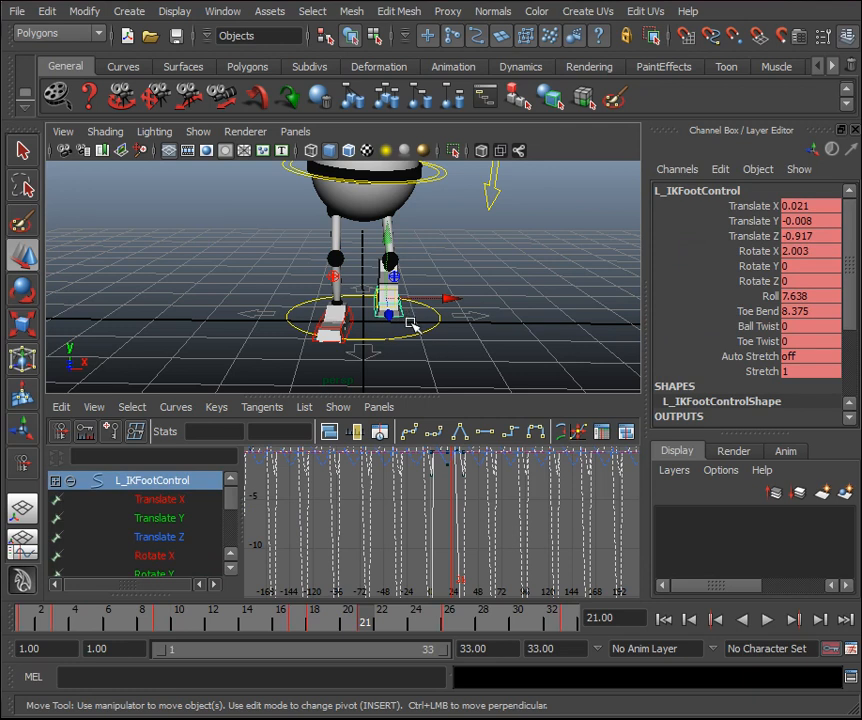
click(166, 573)
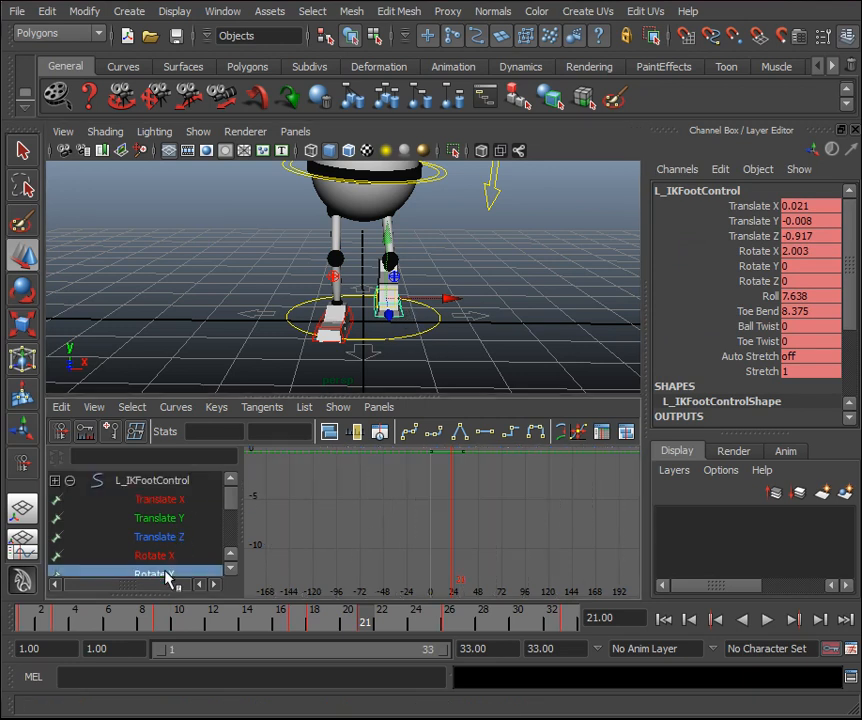
key(f)
drag(625, 546, 248, 494)
scroll(374, 520, down, 3)
click(284, 432)
text(-6.174)
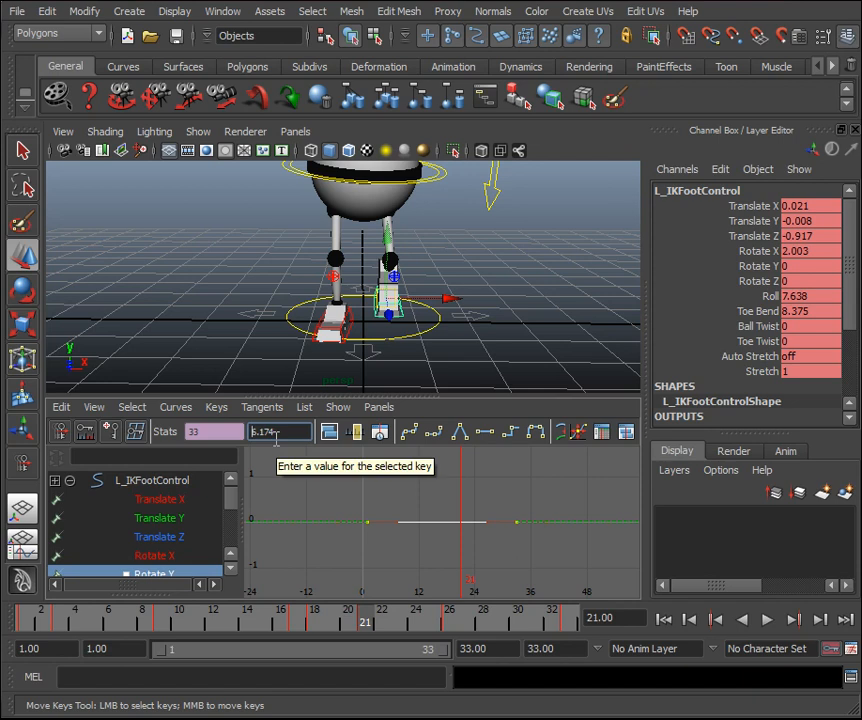
key(Return)
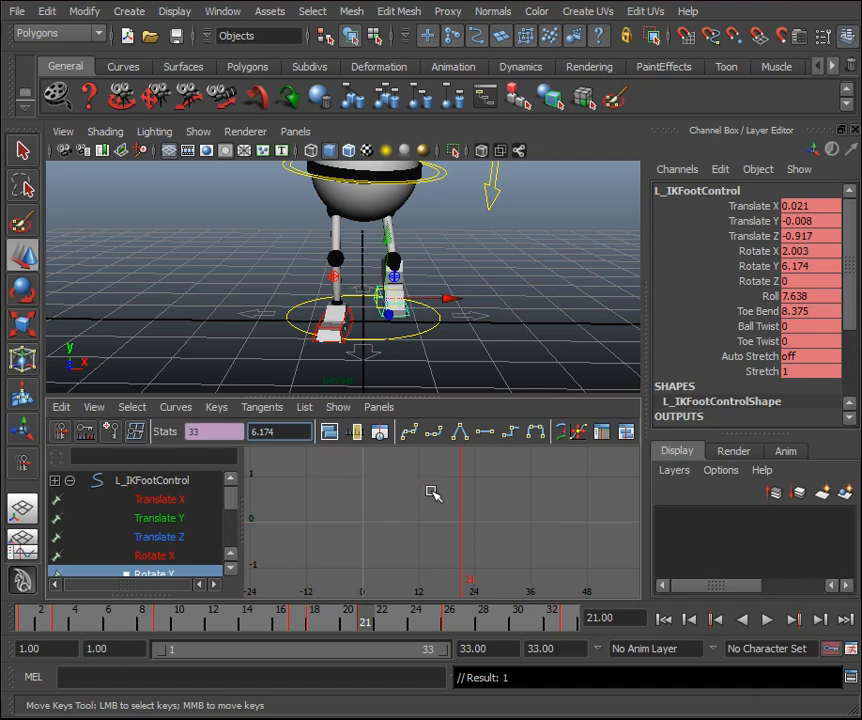
Play the walk cycle in a full-size perspective view to check both turned-out feet, and return to frame 1.
mouse_move(393, 626)
mouse_down()
mouse_move(381, 626)
mouse_move(471, 618)
mouse_move(630, 624)
mouse_move(23, 618)
mouse_up()
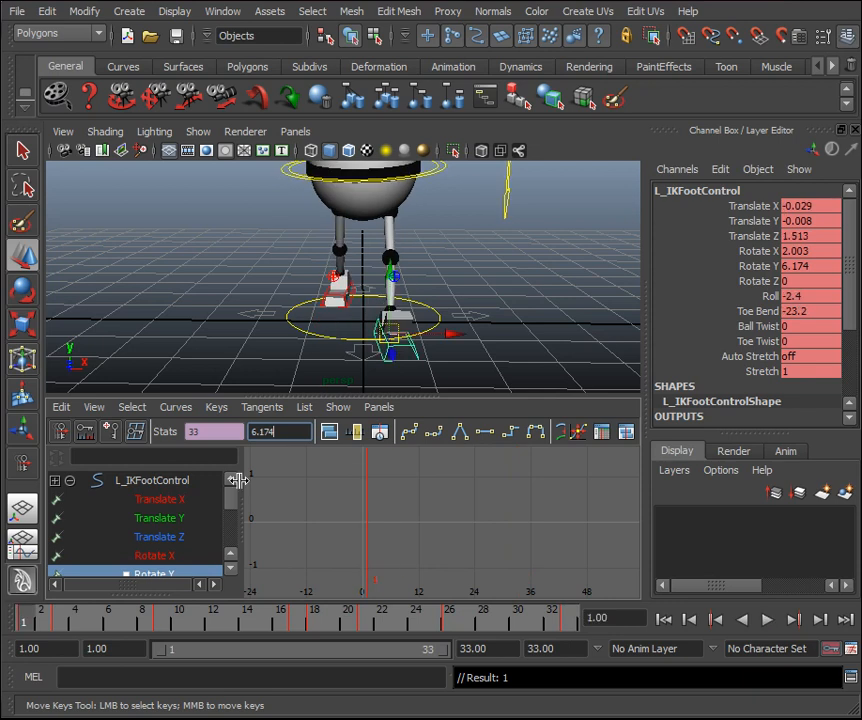
click(563, 274)
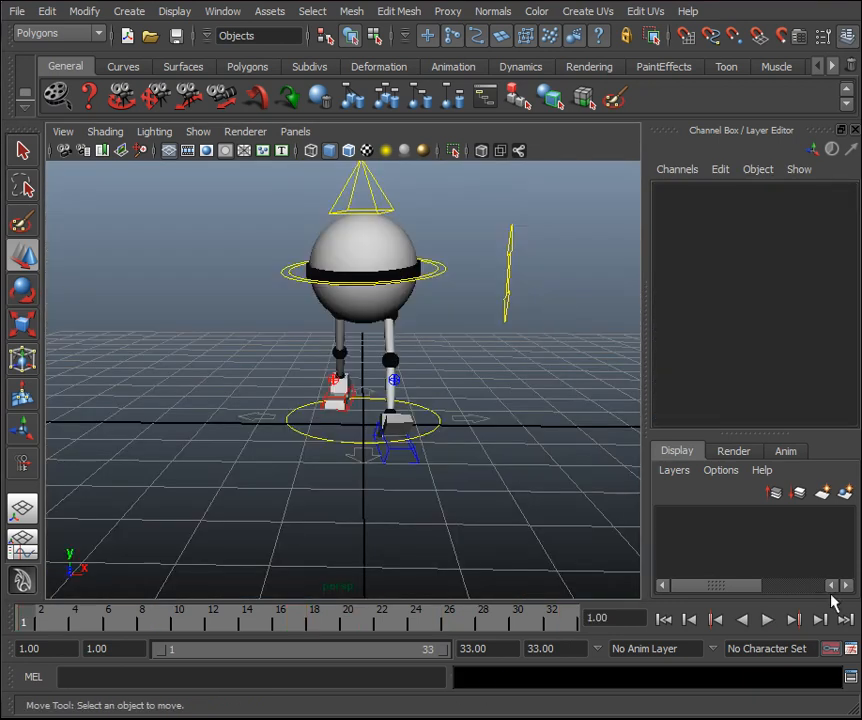
click(766, 620)
alt+drag(535, 458, 526, 434)
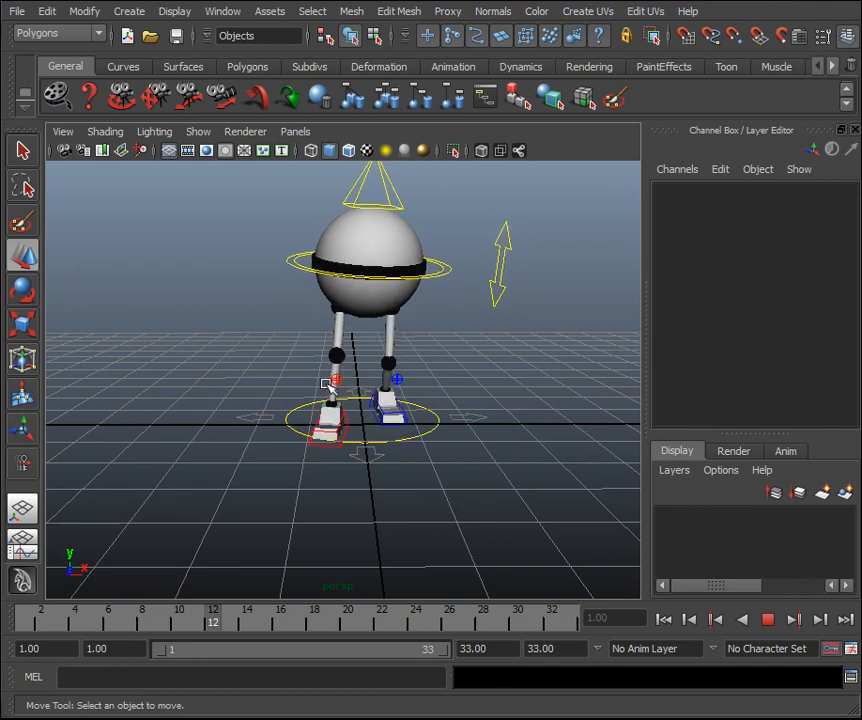
click(770, 621)
drag(154, 625, 10, 620)
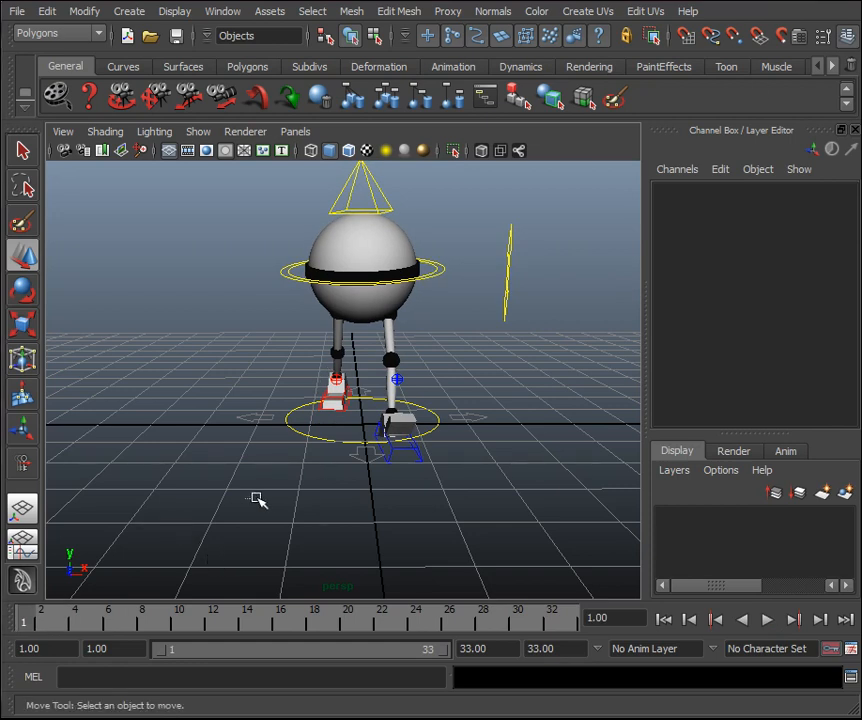
Examine the feet up close from the front while scrubbing through the right foot's forward swing.
alt+drag(250, 498, 368, 478)
scroll(400, 489, up, 5)
key(alt+v)
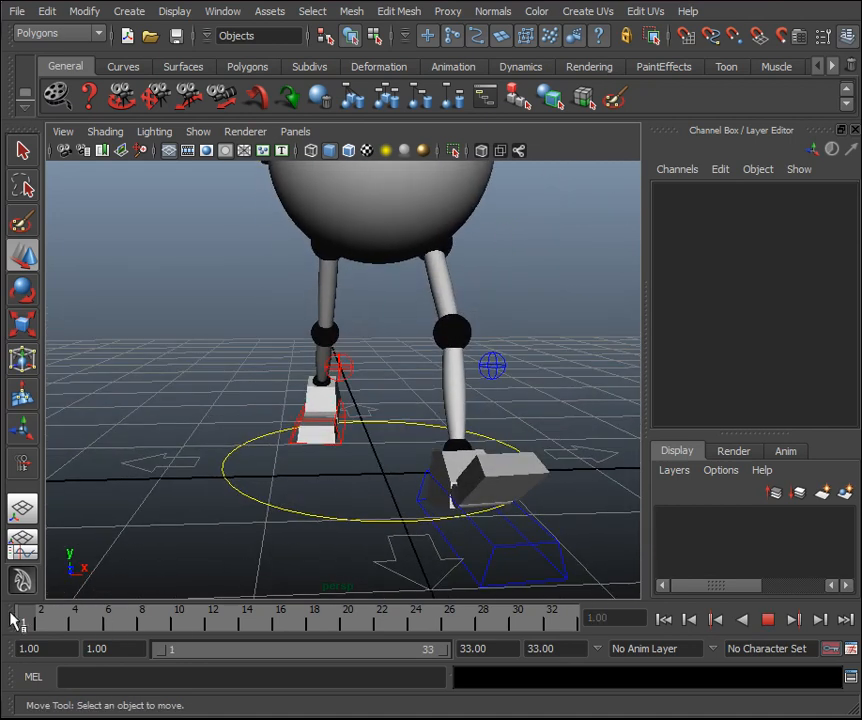
mouse_move(122, 623)
mouse_down()
mouse_move(143, 623)
mouse_move(127, 622)
mouse_up()
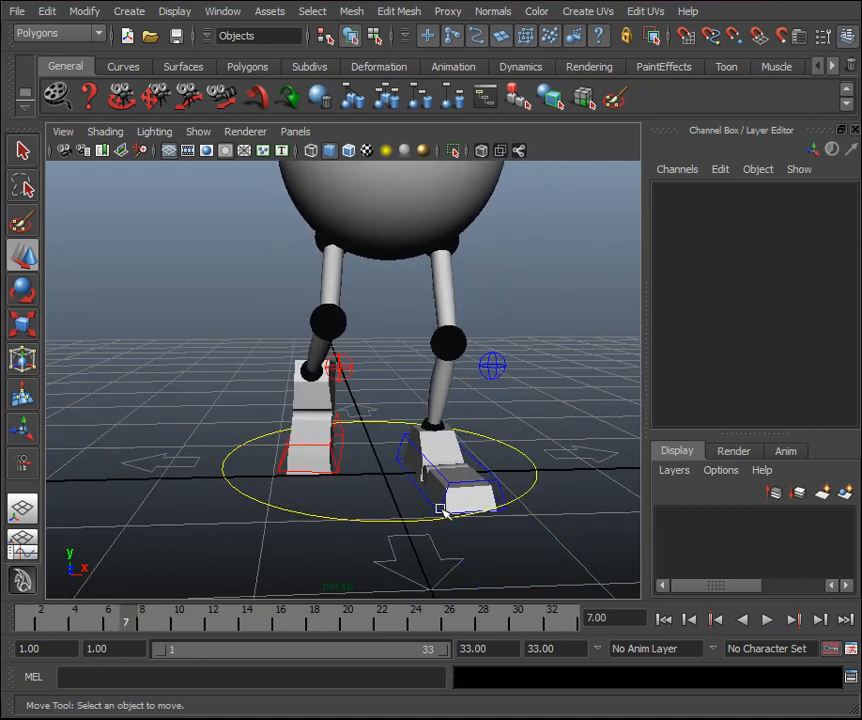
alt+drag(441, 510, 427, 509)
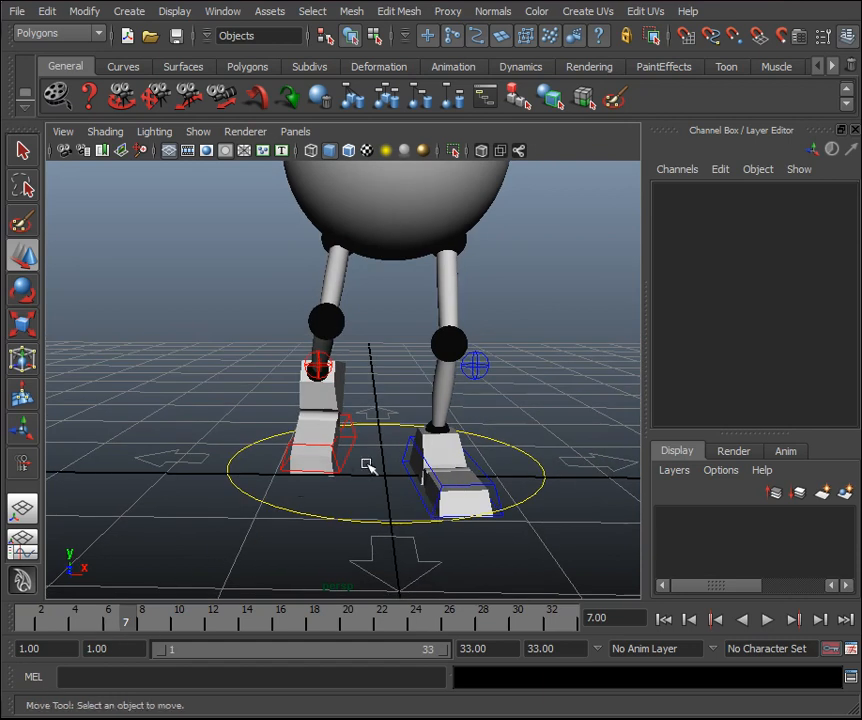
key(alt+v)
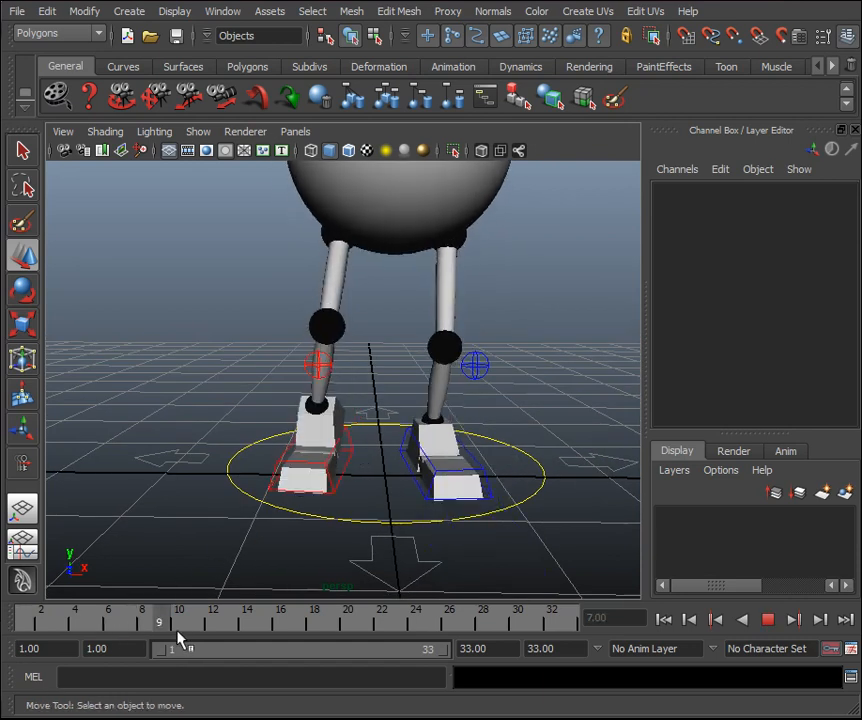
key(alt+v)
Tilt the right foot control at frame 8 by keying its Rotate Z at 5.597.
click(329, 470)
key(q)
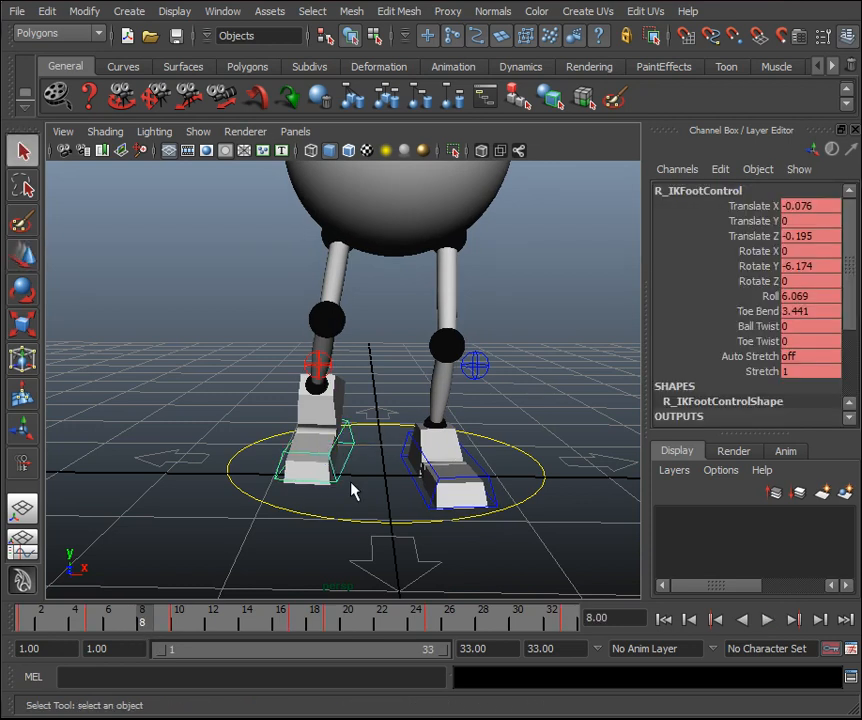
key(alt+v)
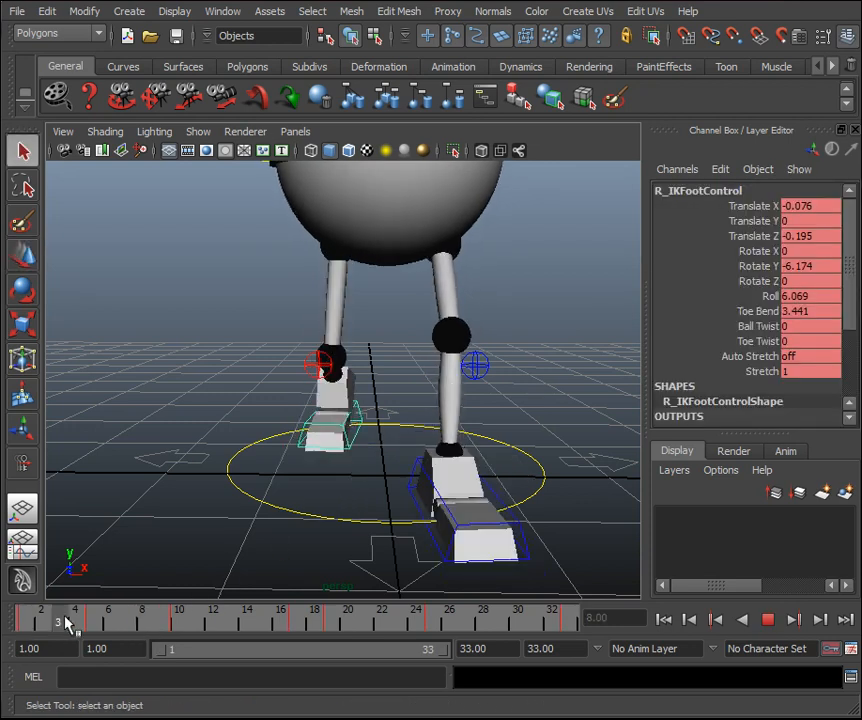
drag(122, 620, 146, 622)
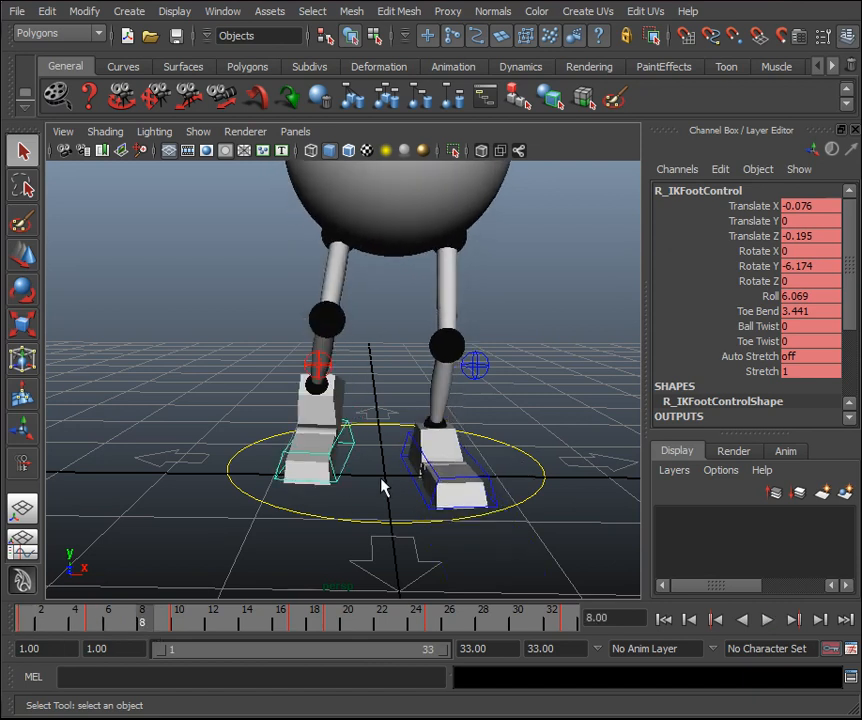
click(745, 282)
key(e)
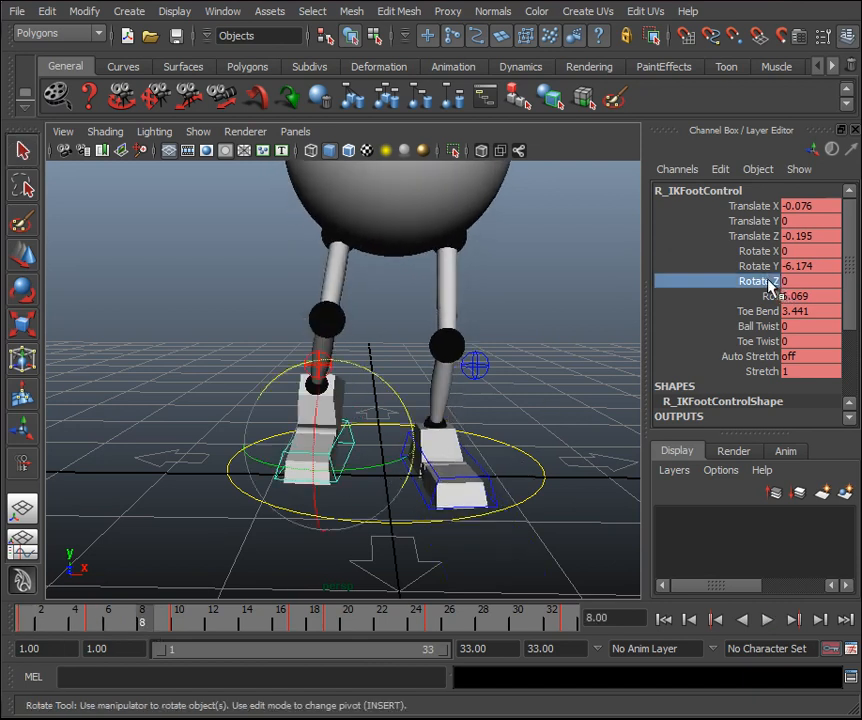
middle_drag(400, 400, 392, 394)
mouse_move(531, 385)
middle_down()
mouse_move(541, 384)
mouse_move(531, 384)
middle_up()
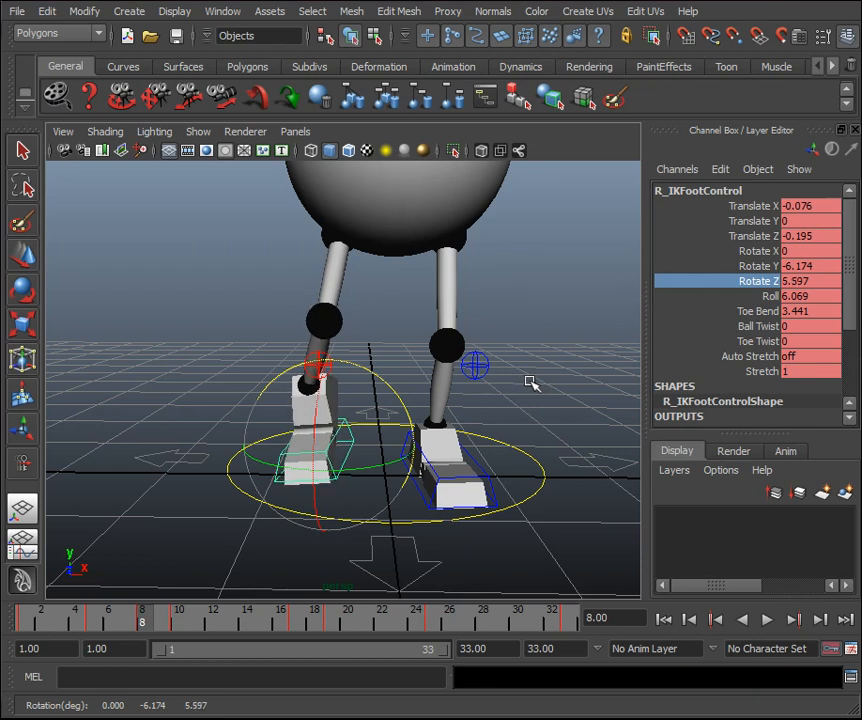
alt+drag(518, 410, 531, 409)
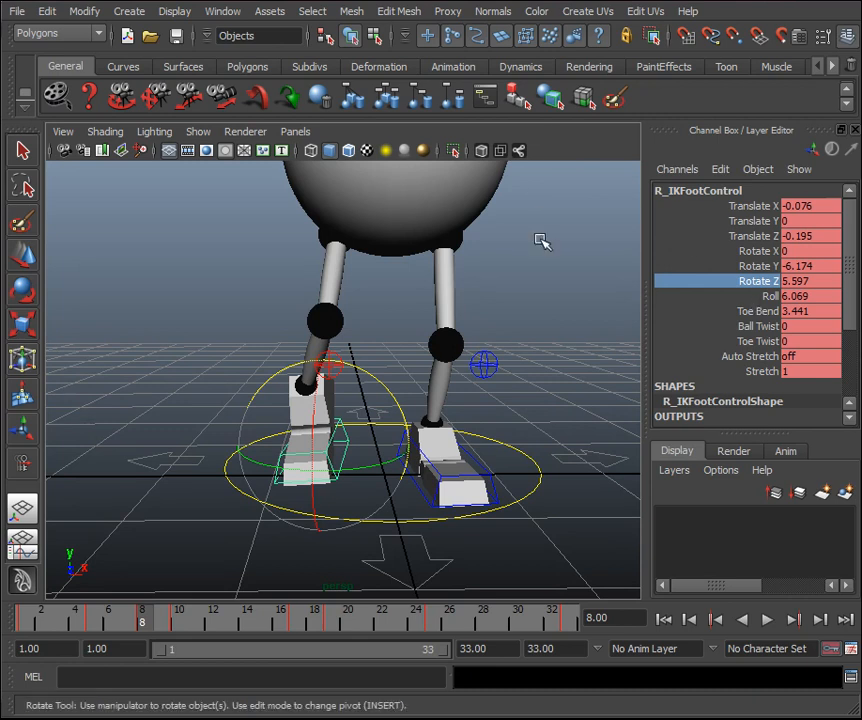
Tilt the right foot control the opposite way at frame 13 by keying its Rotate Z at -5.323.
key(alt+v)
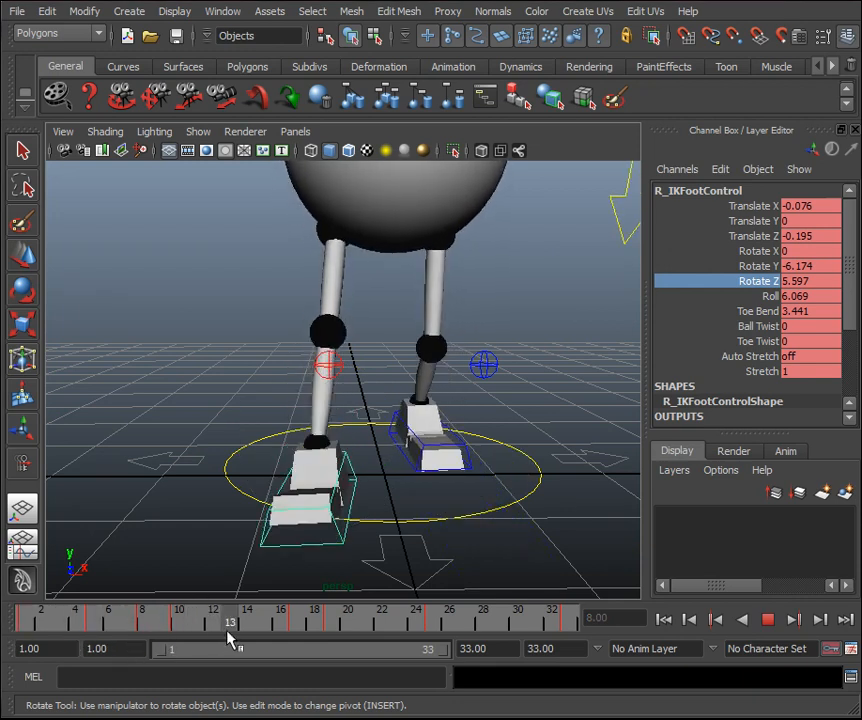
key(alt+v)
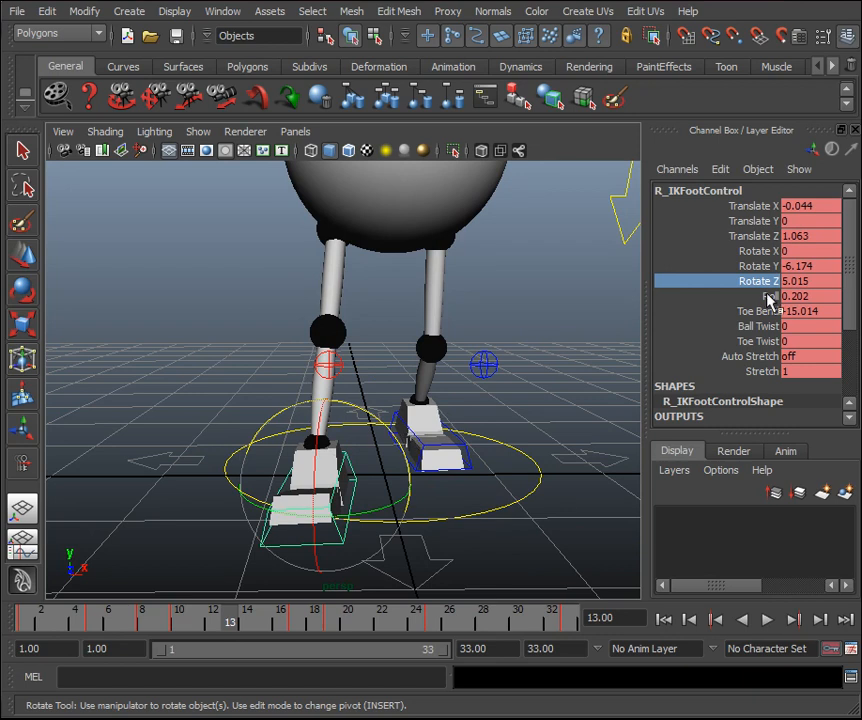
middle_drag(529, 366, 557, 377)
key(s)
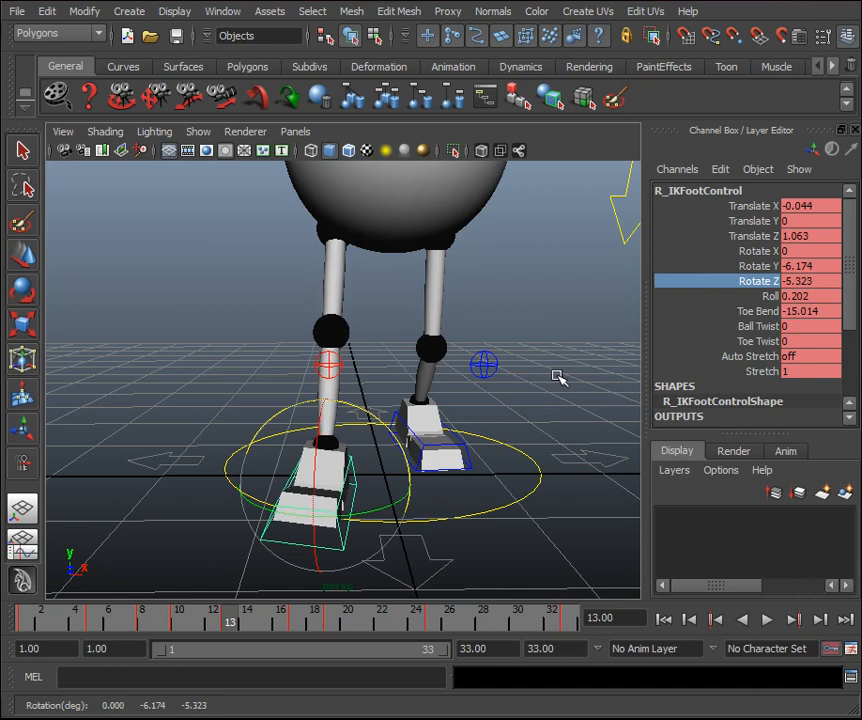
Play the walk cycle and check the right foot's side-to-side tilt at frames 8 and 13 from the front.
key(alt+v)
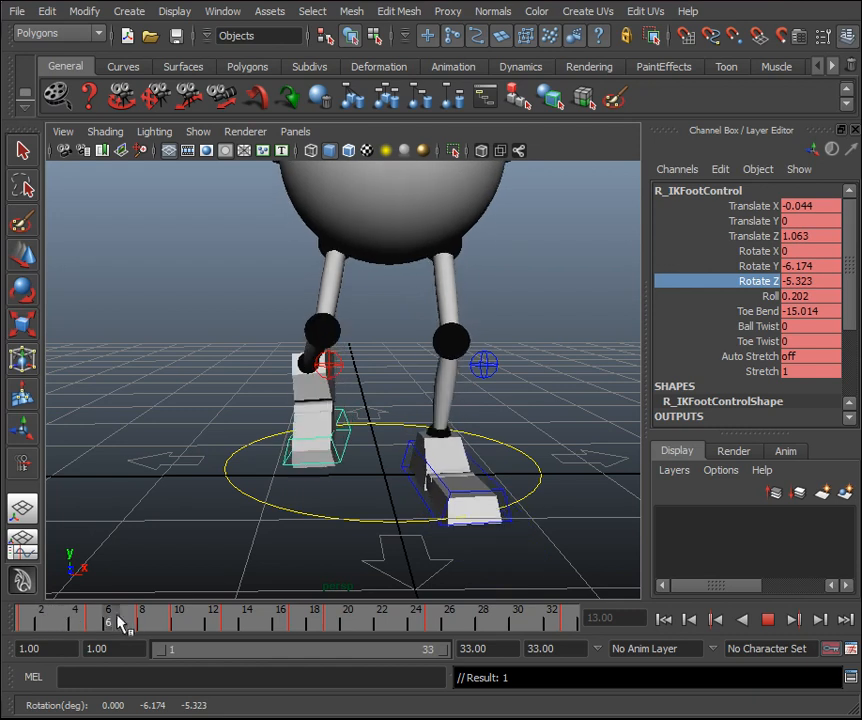
click(140, 622)
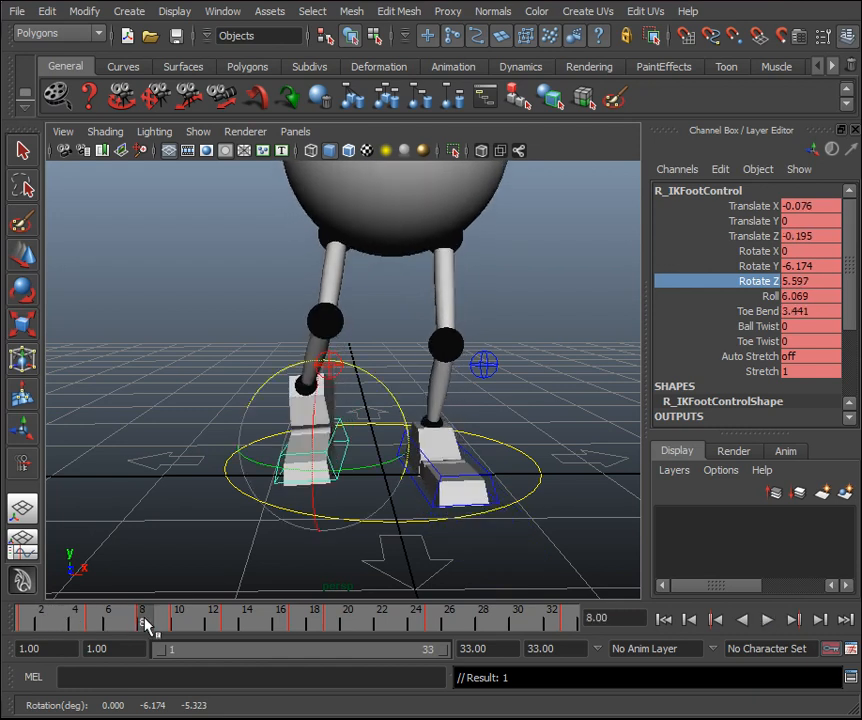
key(alt+v)
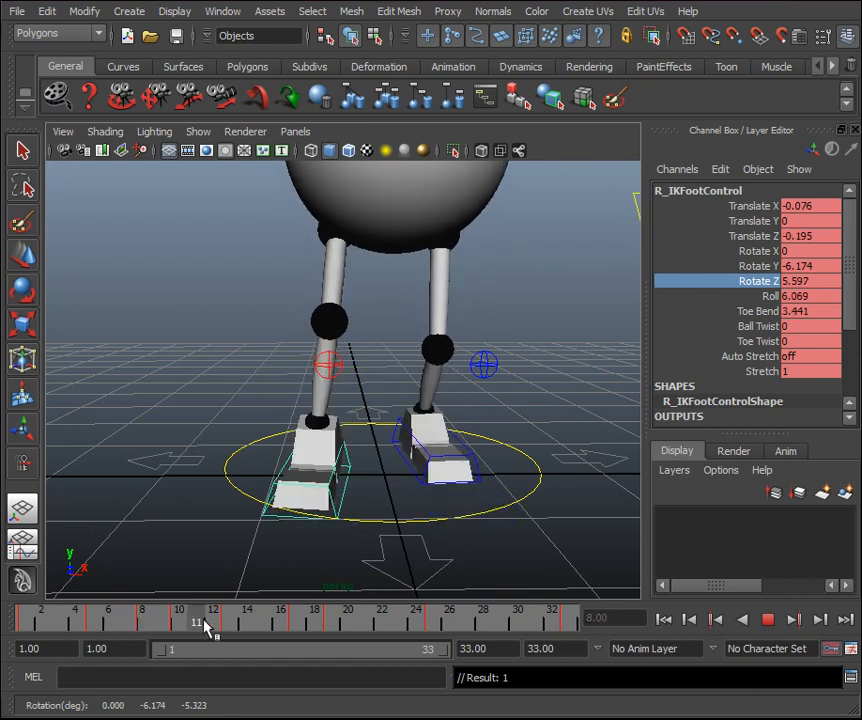
click(228, 624)
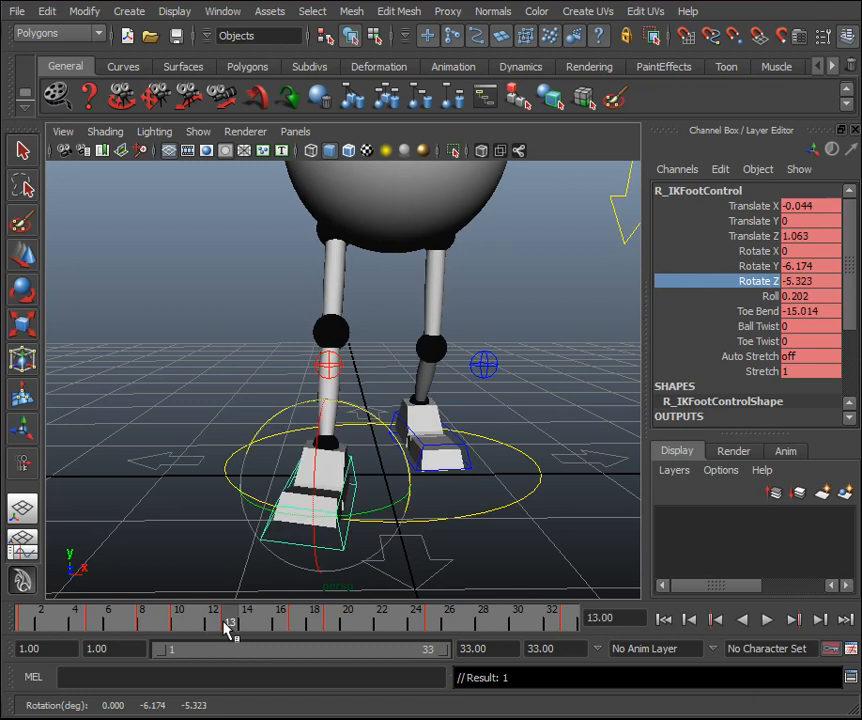
key(alt+v)
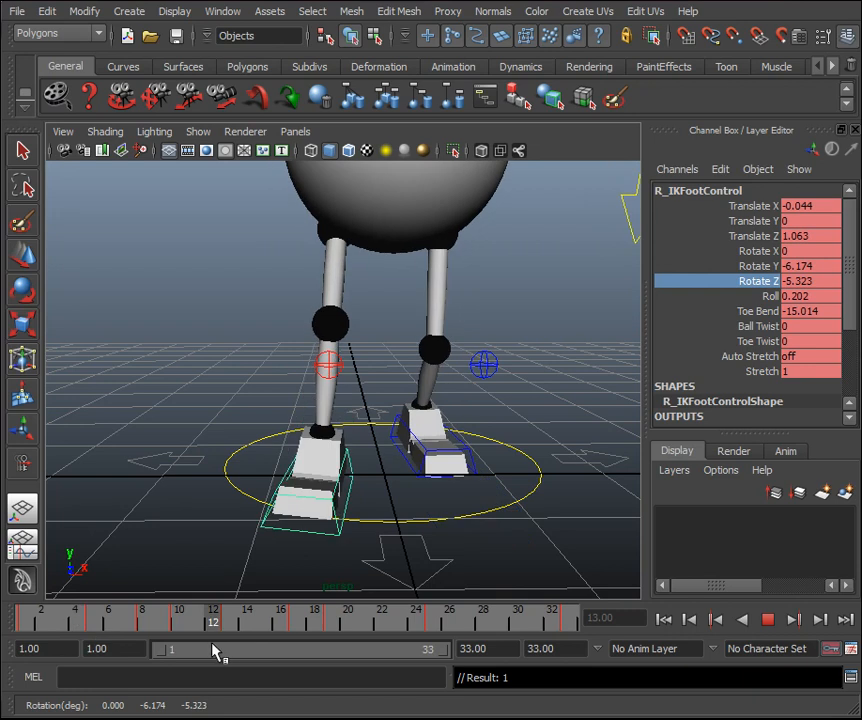
key(alt+v)
key(e)
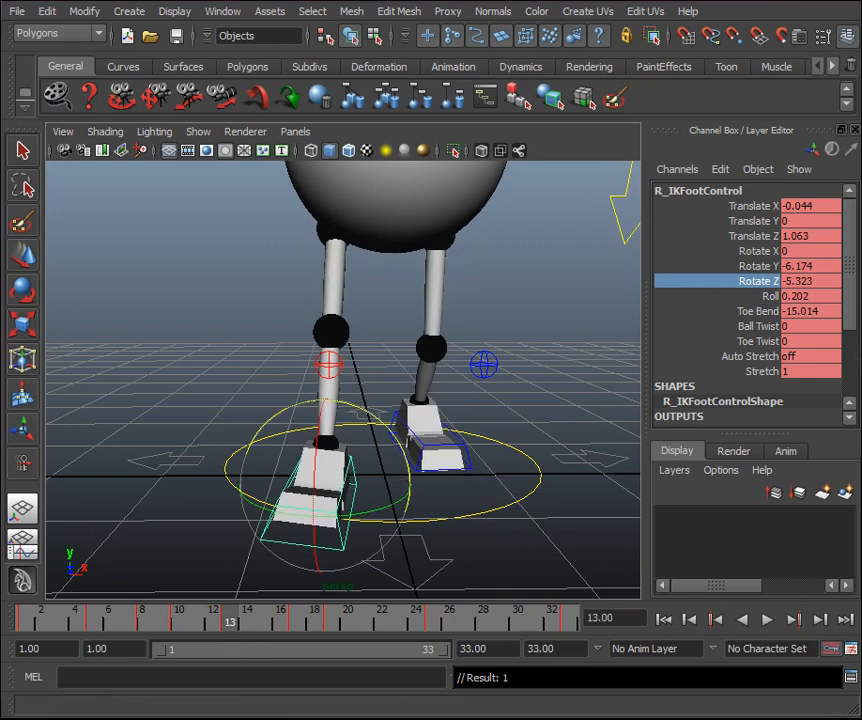
Level the right foot control where it lands at frame 19 by setting its Rotate Z to 0.
key(alt+v)
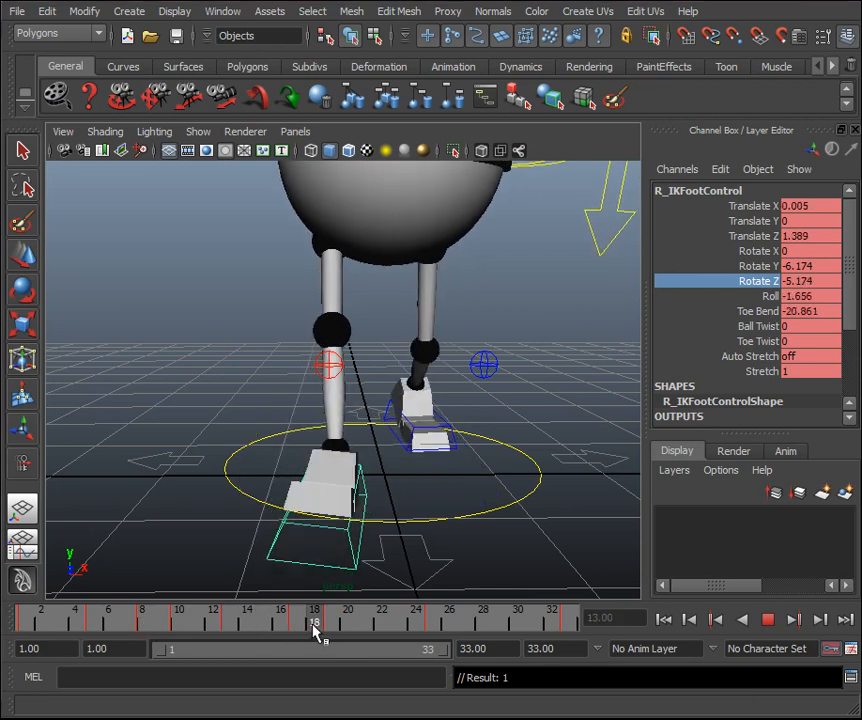
mouse_move(335, 625)
mouse_down()
mouse_move(212, 635)
mouse_move(179, 621)
mouse_move(252, 632)
mouse_move(330, 625)
mouse_up()
key(e)
alt+drag(530, 484, 586, 462)
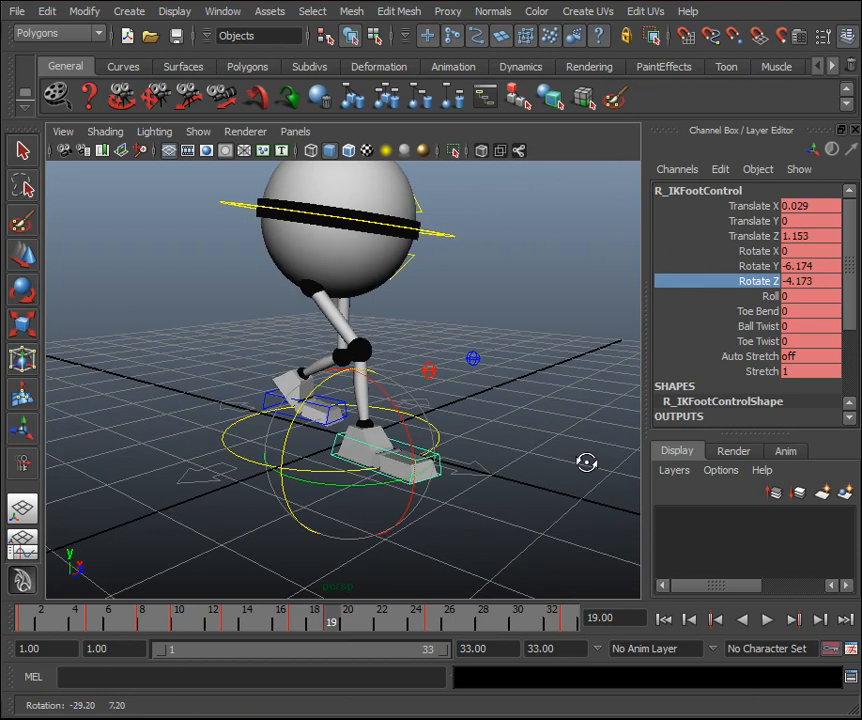
key(alt+v)
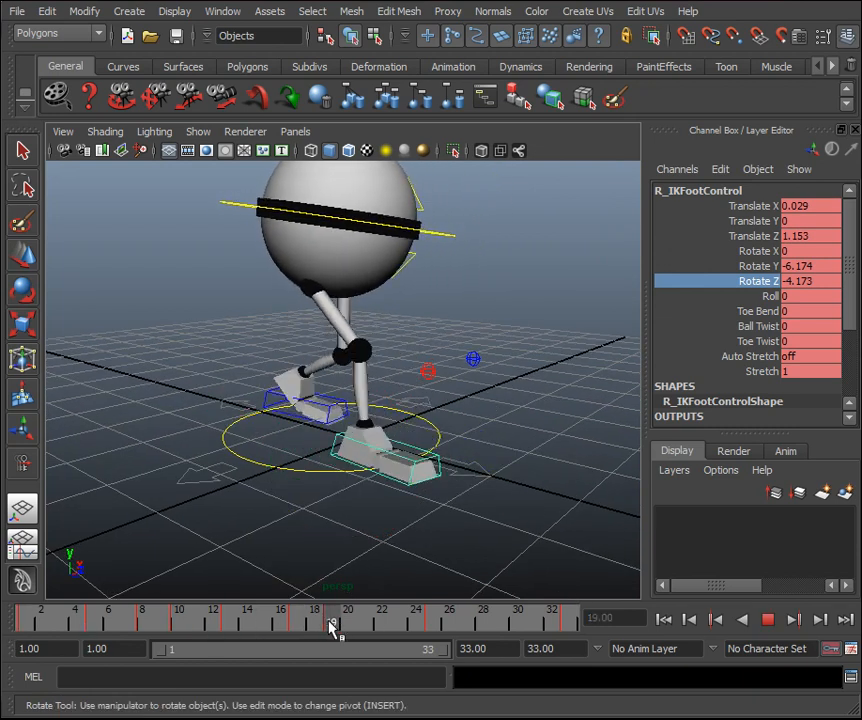
key(alt+v)
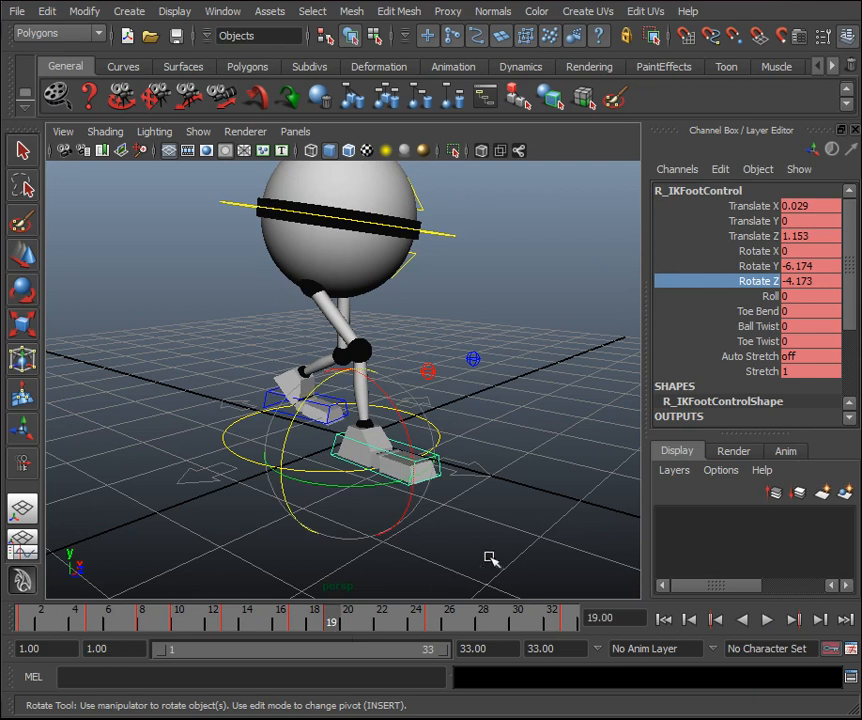
double_click(822, 281)
text(0)
key(Return)
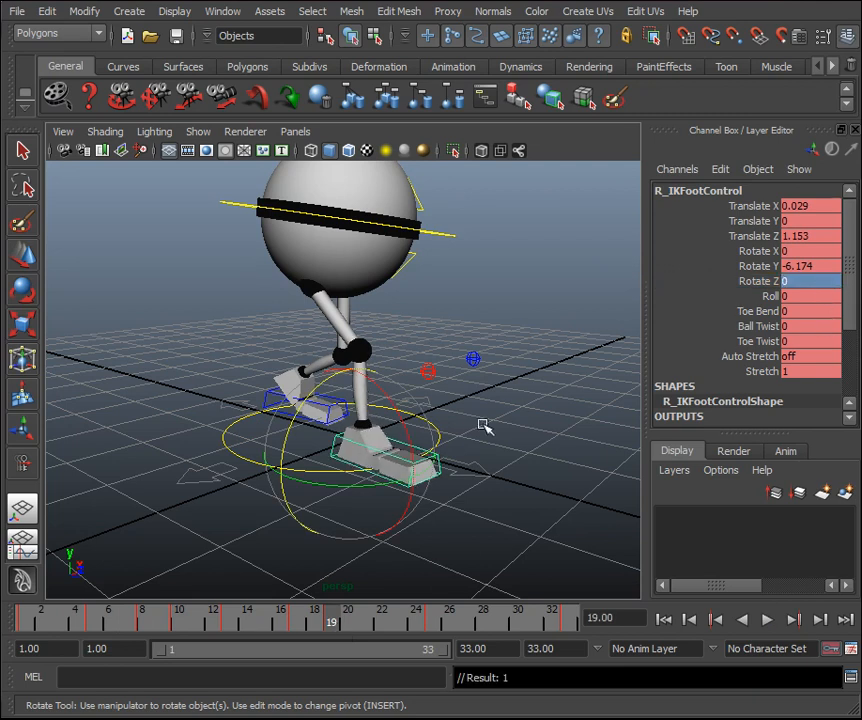
Play the walk cycle and inspect the right foot's swing from the side, stopping at frames 16 and 10.
key(alt+v)
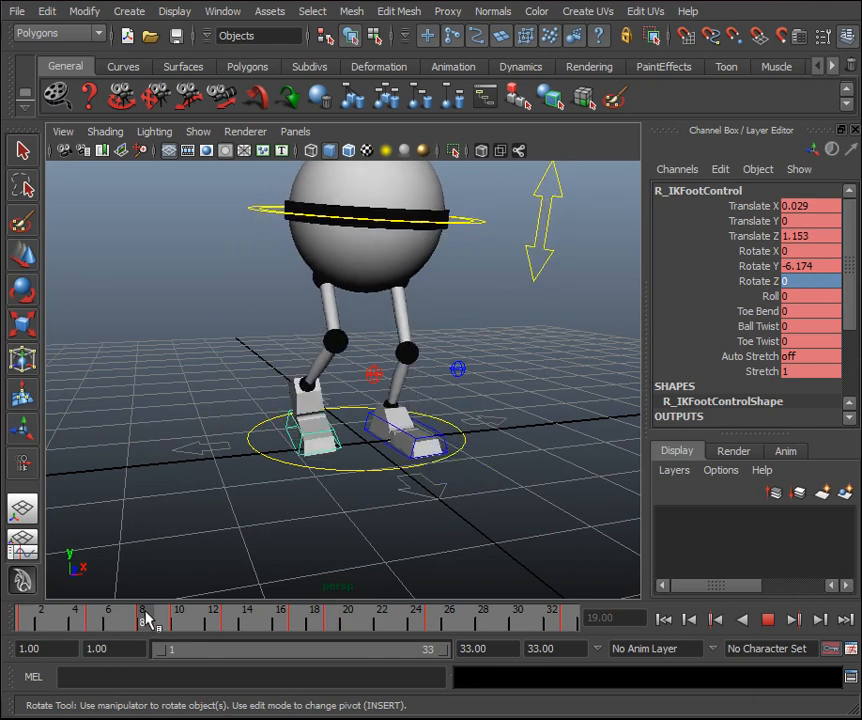
click(287, 622)
alt+drag(471, 517, 598, 510)
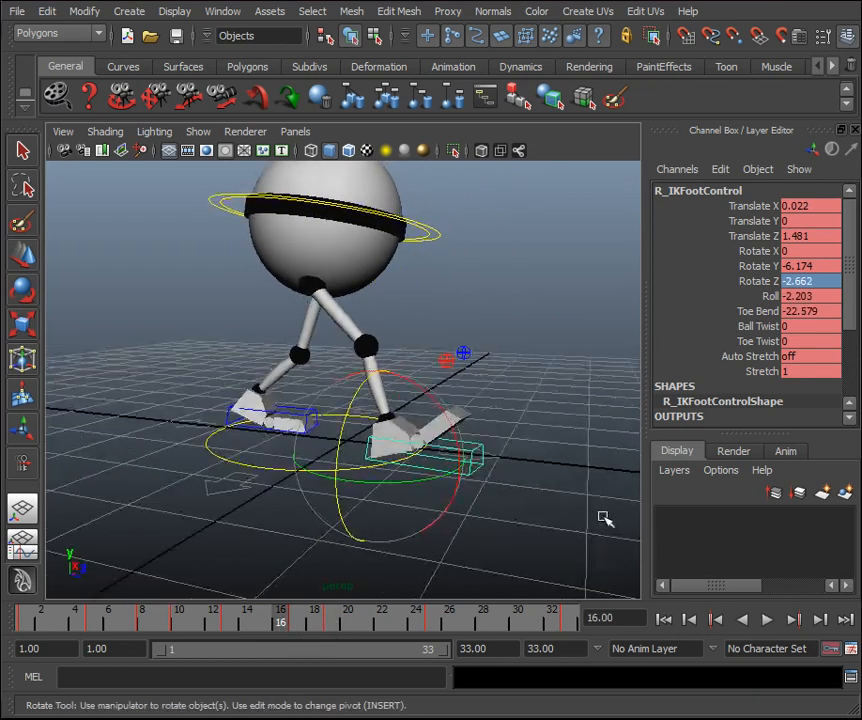
key(alt+v)
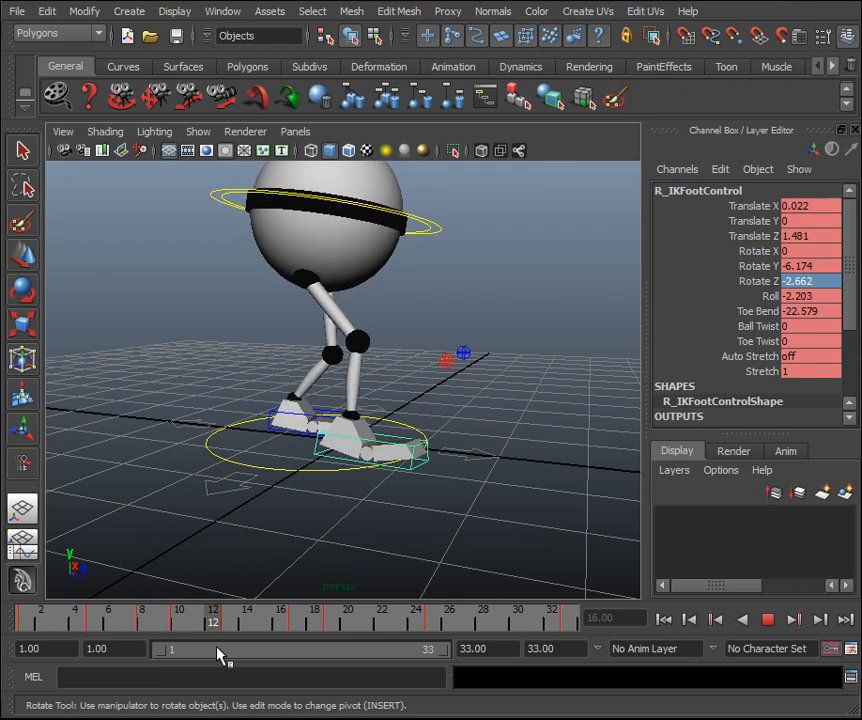
key(Escape)
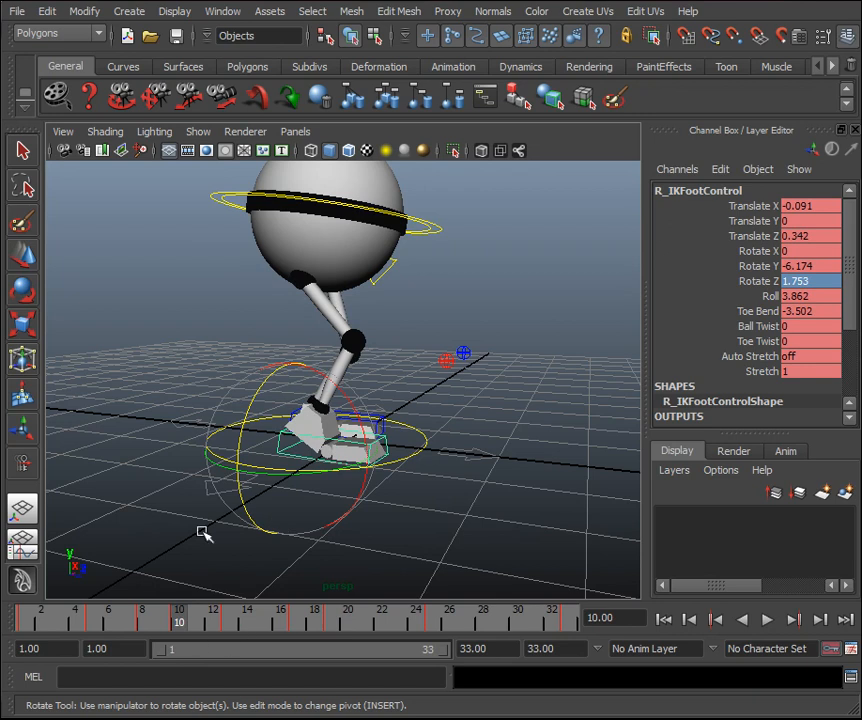
Show the Graph Editor below the perspective view and examine the right foot control's Translate X curve while scrubbing to frame 12.
click(22, 545)
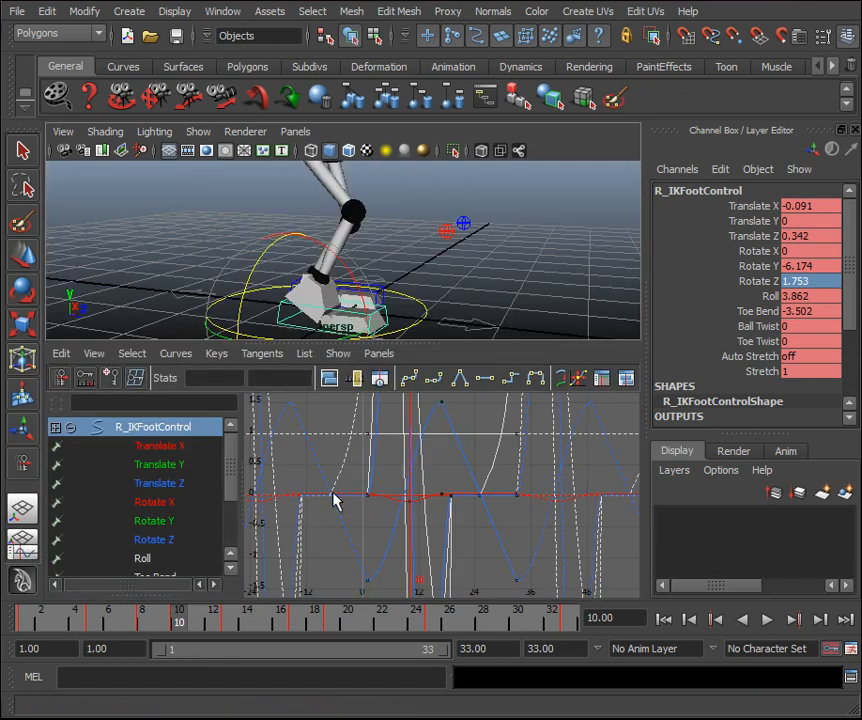
click(160, 446)
key(f)
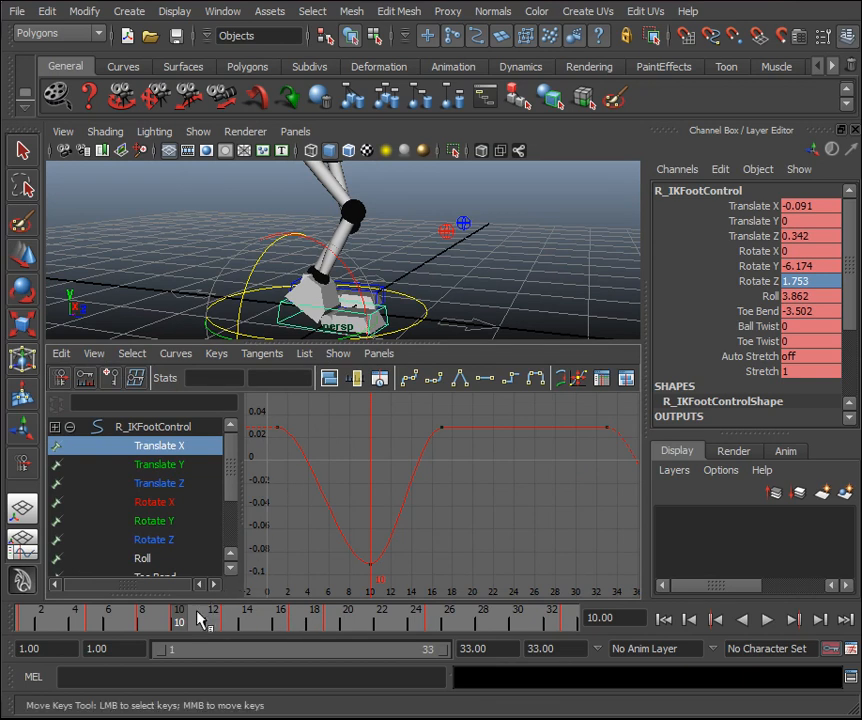
key(alt+v)
mouse_move(142, 627)
mouse_down()
mouse_move(267, 645)
mouse_move(221, 650)
mouse_up()
Frame the right foot control's Roll curve and examine its low and high keys, with the time at frame 1.
click(150, 559)
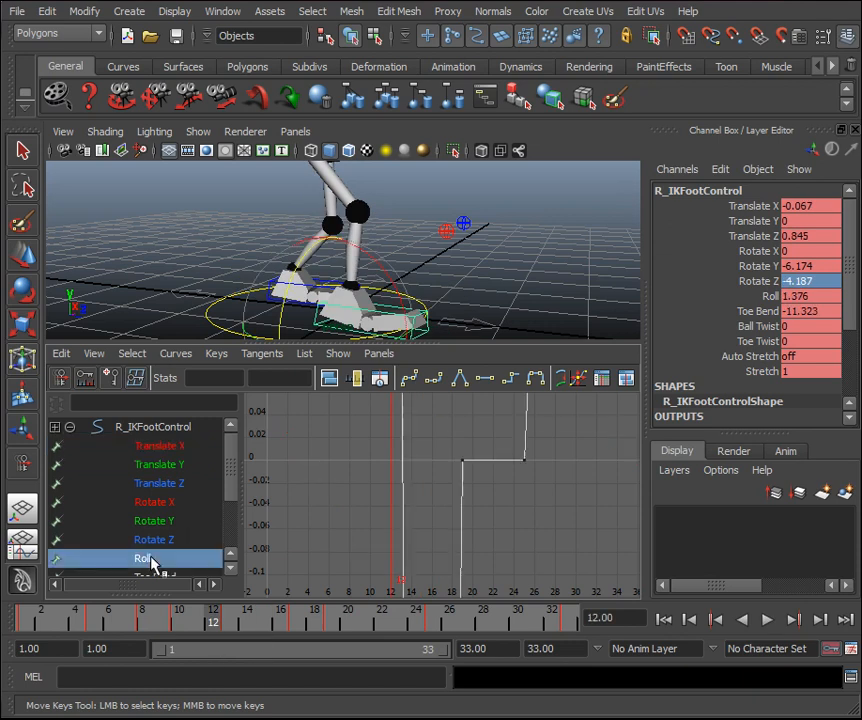
key(f)
mouse_move(210, 621)
mouse_down()
mouse_move(58, 636)
mouse_move(246, 654)
mouse_move(333, 652)
mouse_move(266, 658)
mouse_move(316, 660)
mouse_move(167, 658)
mouse_move(547, 676)
mouse_move(212, 685)
mouse_move(8, 660)
mouse_up()
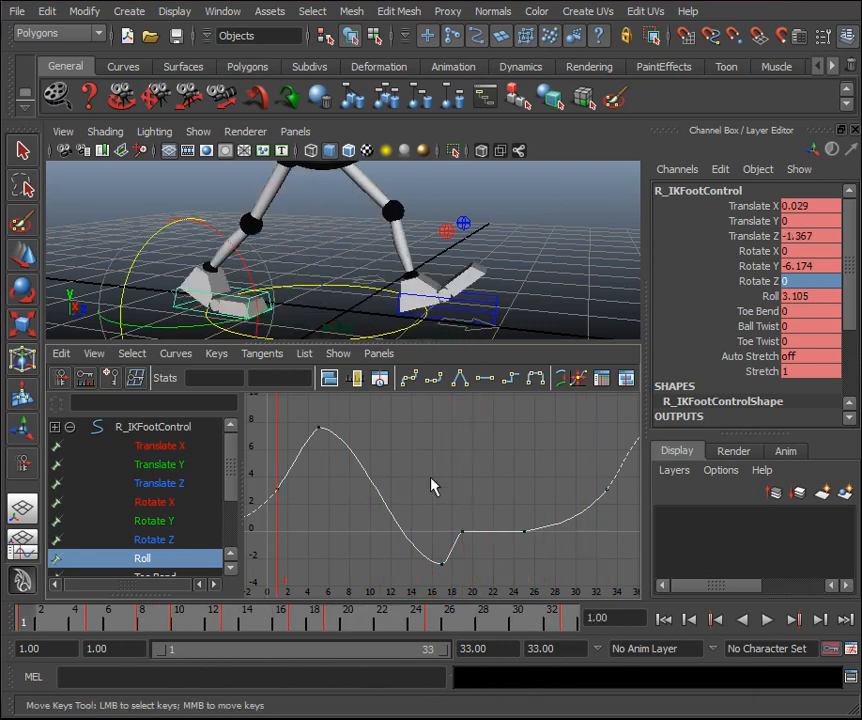
drag(433, 560, 424, 548)
drag(343, 448, 286, 412)
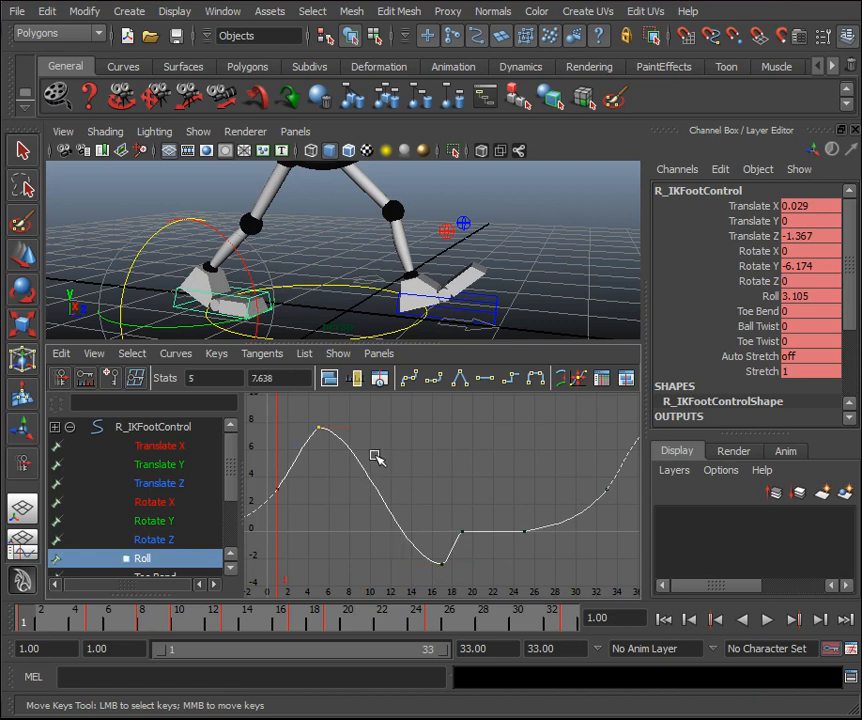
Examine the right foot control's Rotate Z curve beside a front view of the feet, selecting its key at frame 8.
key(space)
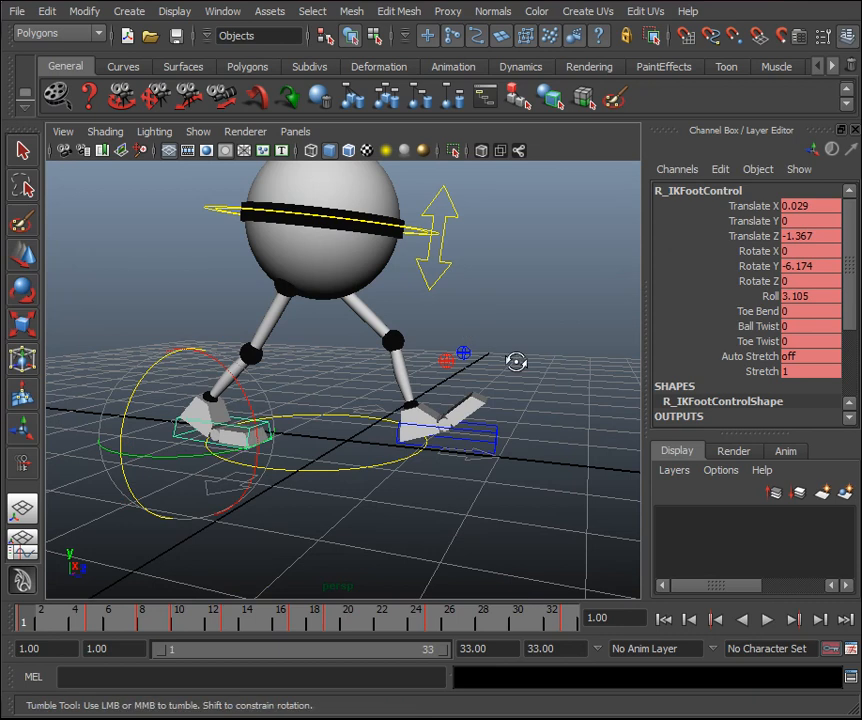
key(q)
alt+drag(589, 412, 470, 414)
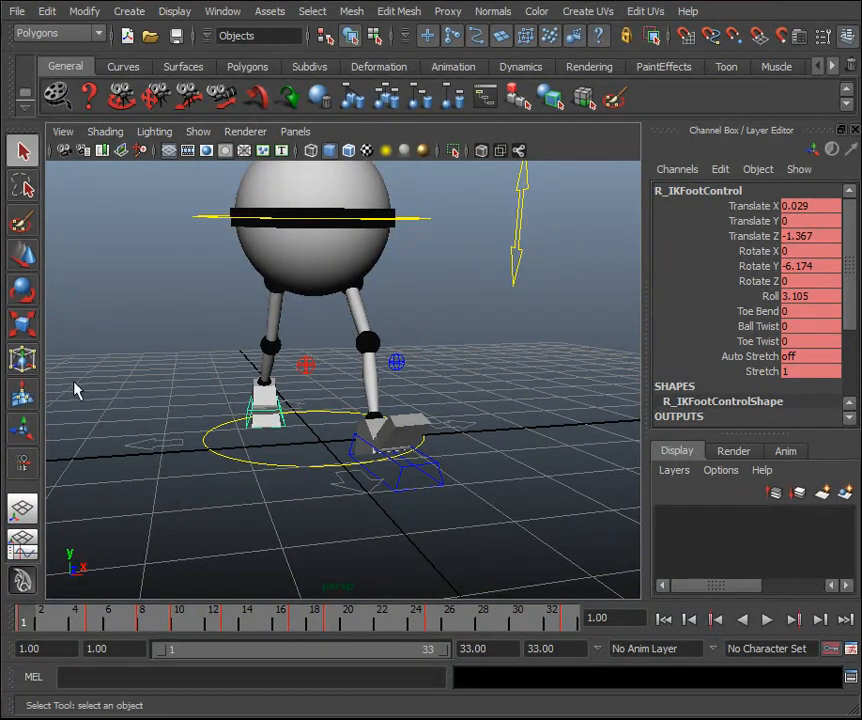
click(22, 543)
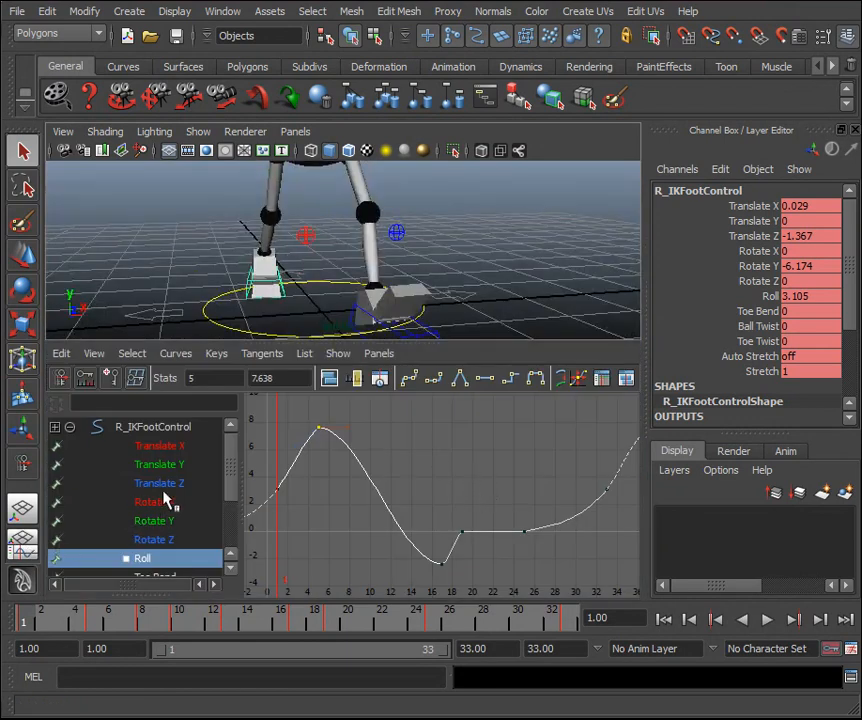
click(190, 539)
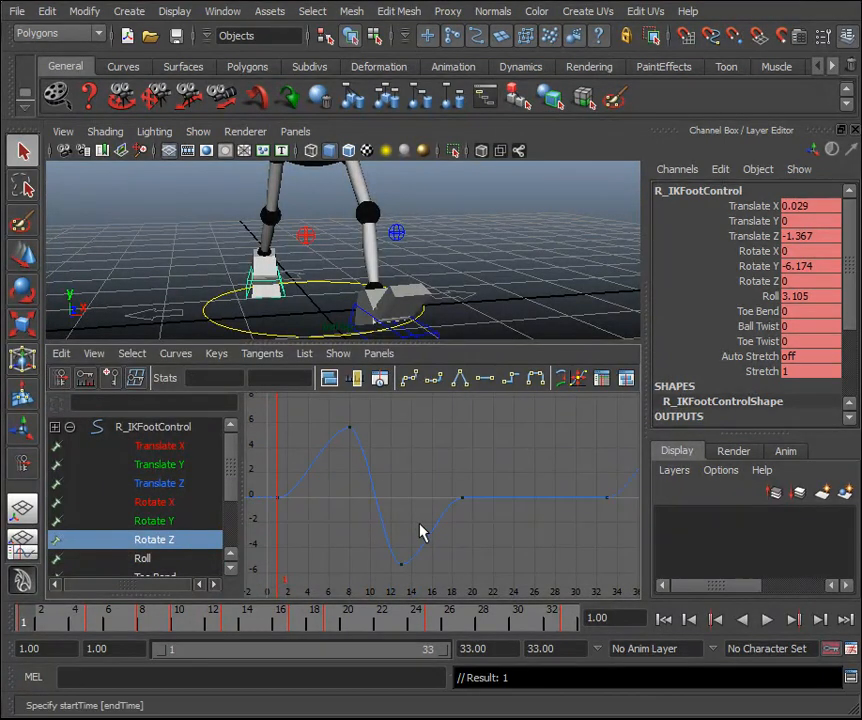
click(301, 491)
drag(412, 511, 420, 507)
click(396, 432)
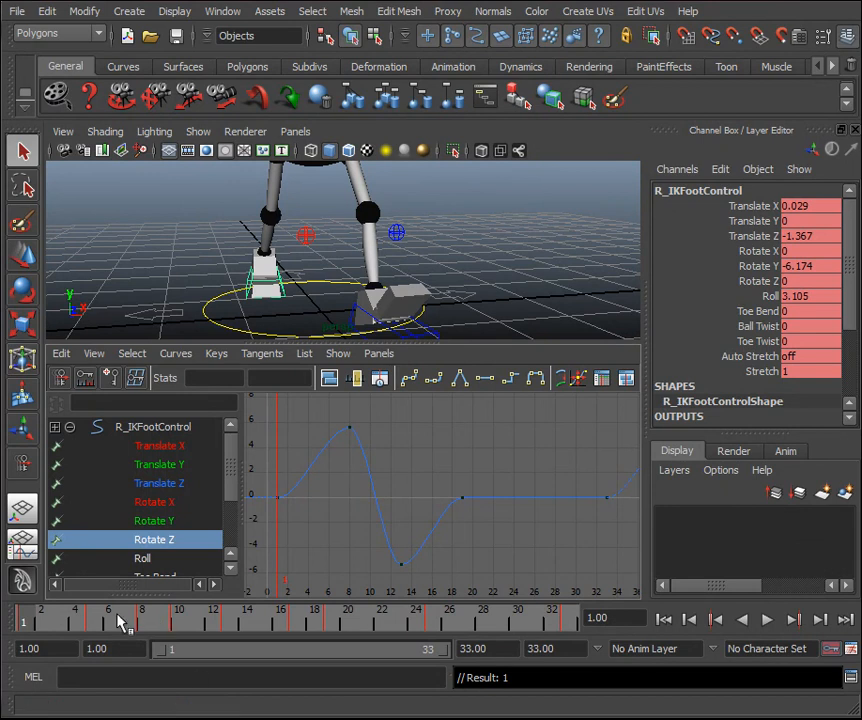
drag(31, 620, 153, 622)
drag(423, 433, 319, 414)
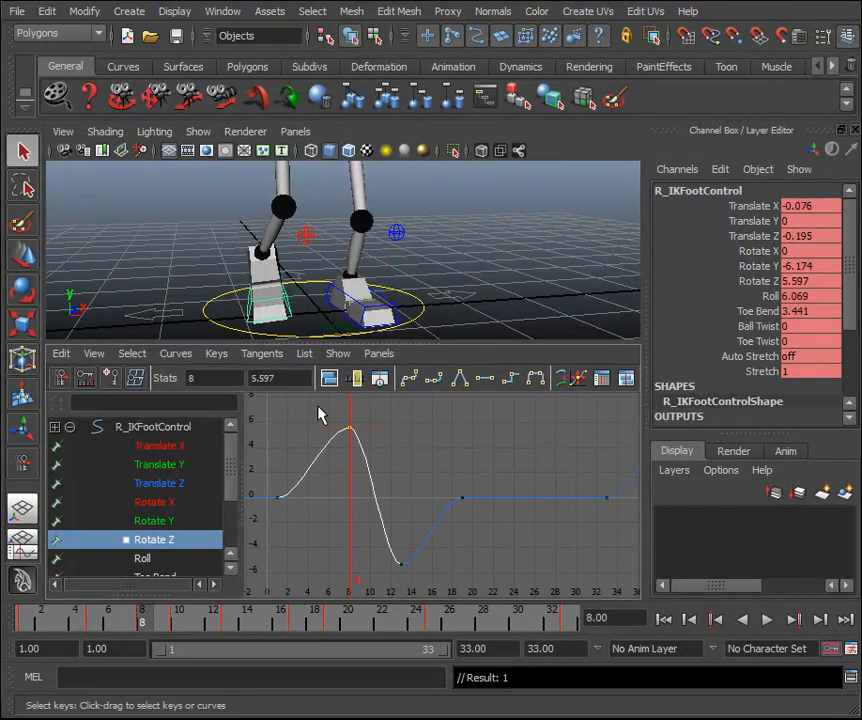
Select the left foot control, isolate its Rotate Z curve and scrub to frame 24, mid-swing of the left foot.
click(397, 318)
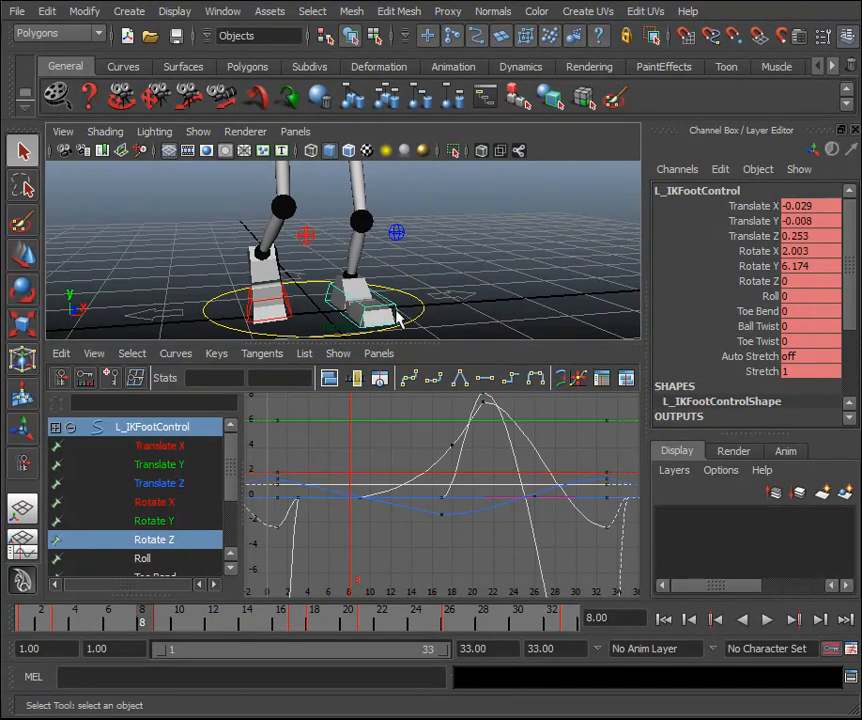
click(162, 540)
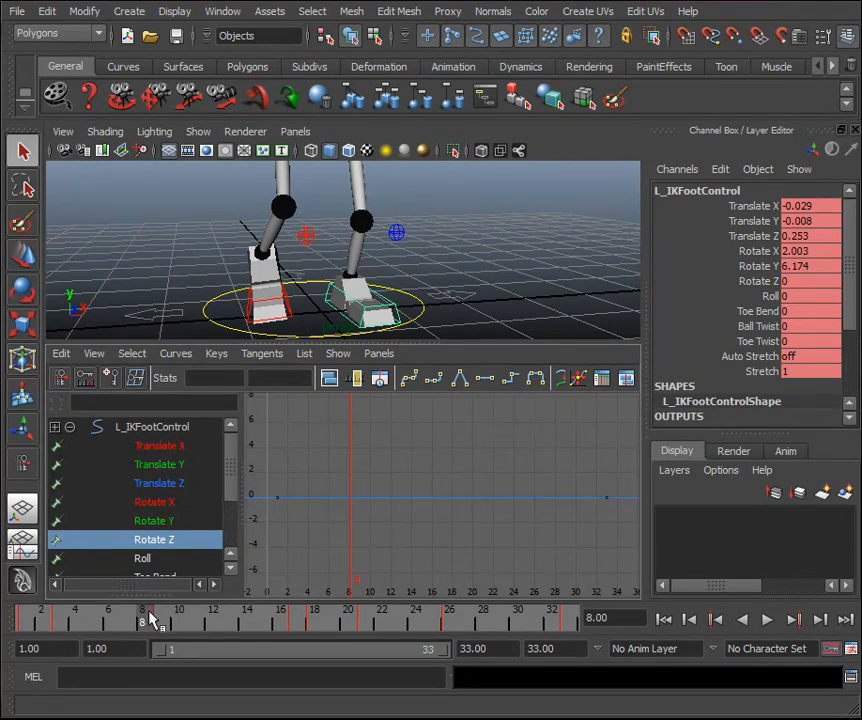
key(alt+v)
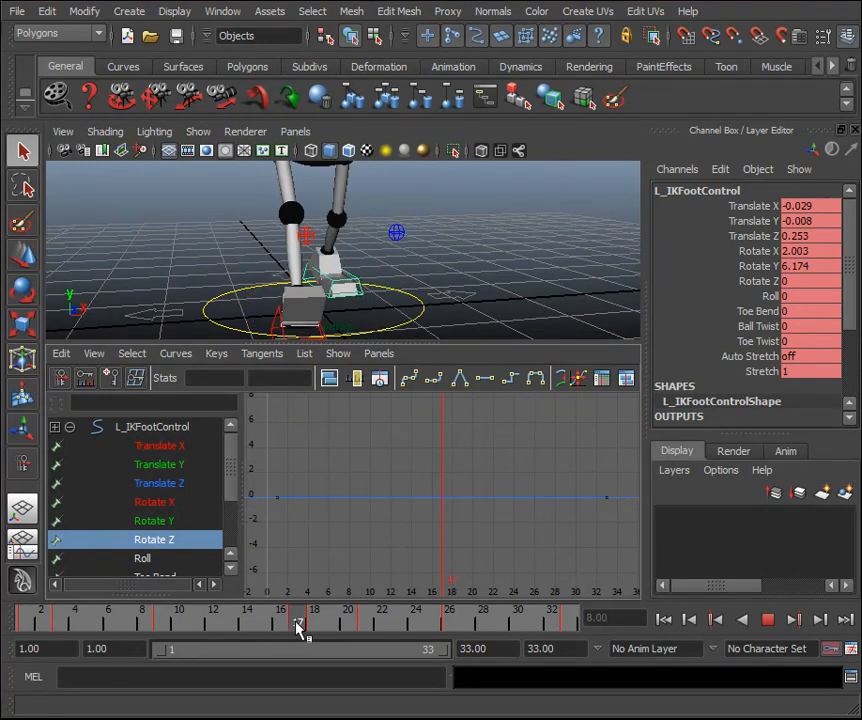
mouse_move(298, 627)
mouse_down()
mouse_move(452, 628)
mouse_move(437, 630)
mouse_up()
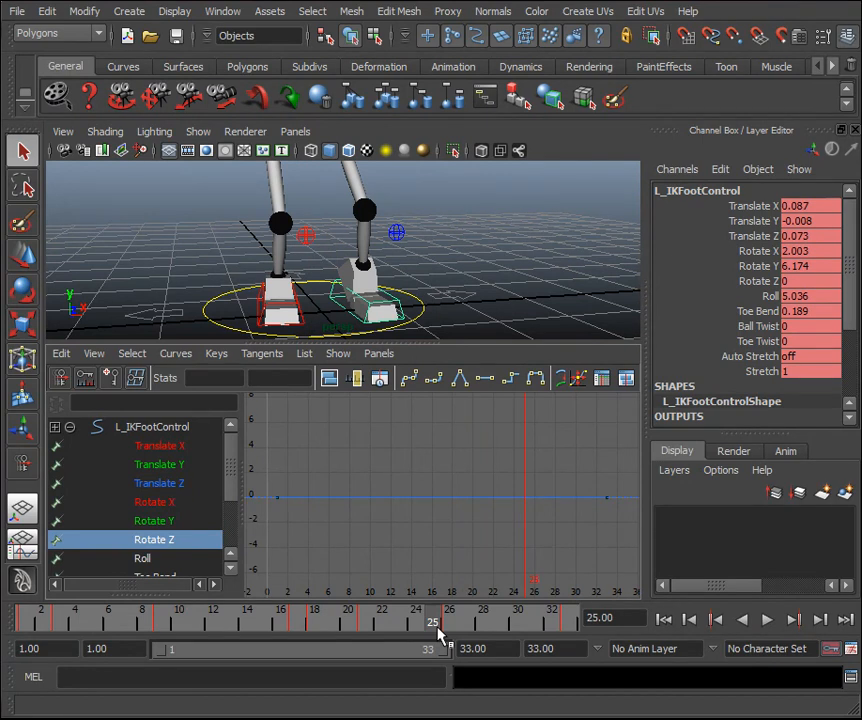
drag(437, 632, 421, 629)
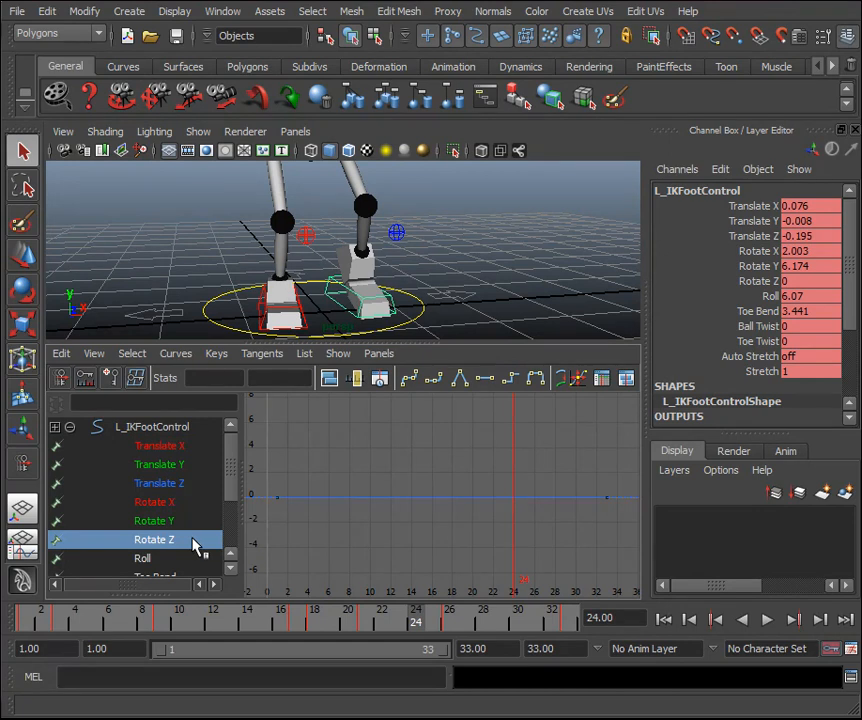
Try to insert a key at frame 24 on the left foot control's Rotate Z curve with the Insert Keys tool.
click(285, 377)
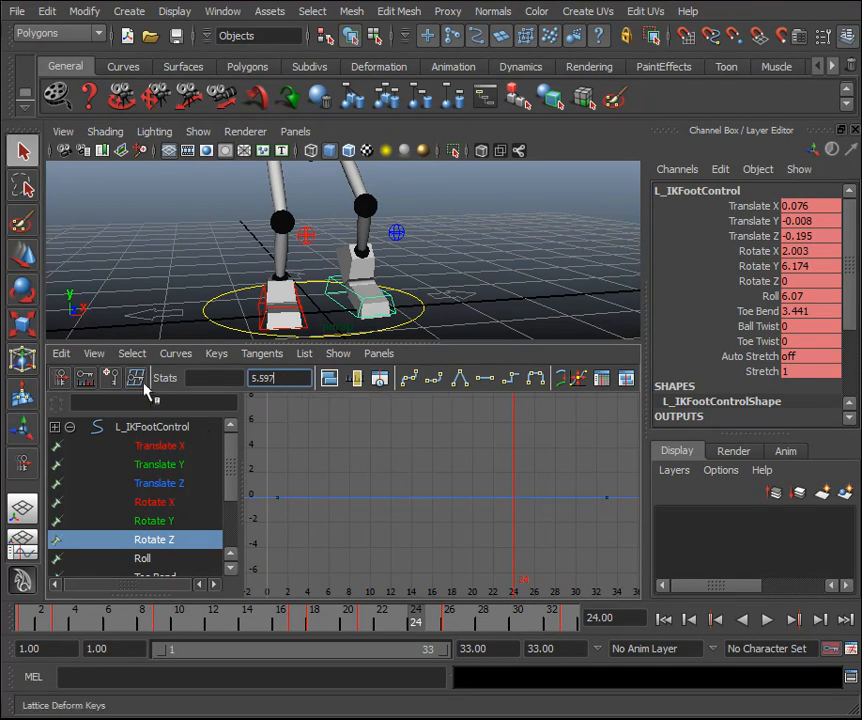
click(86, 378)
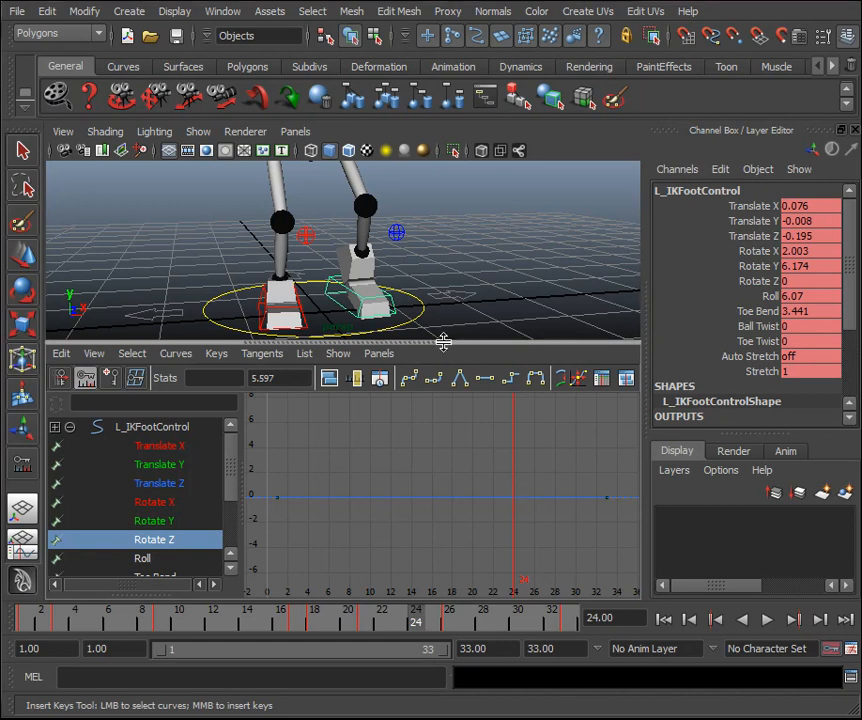
click(464, 256)
key(space)
key(space)
click(363, 307)
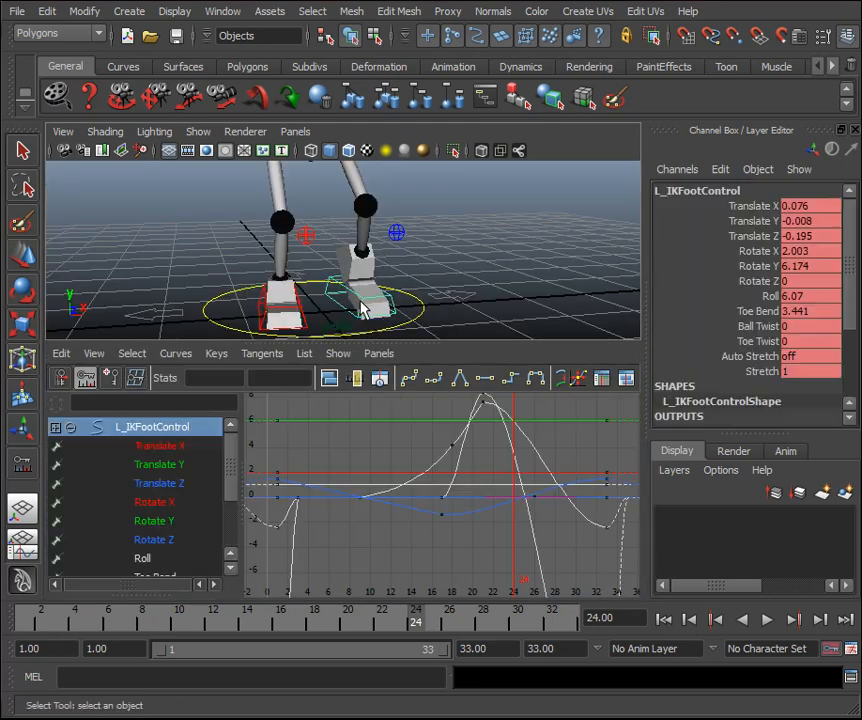
click(154, 539)
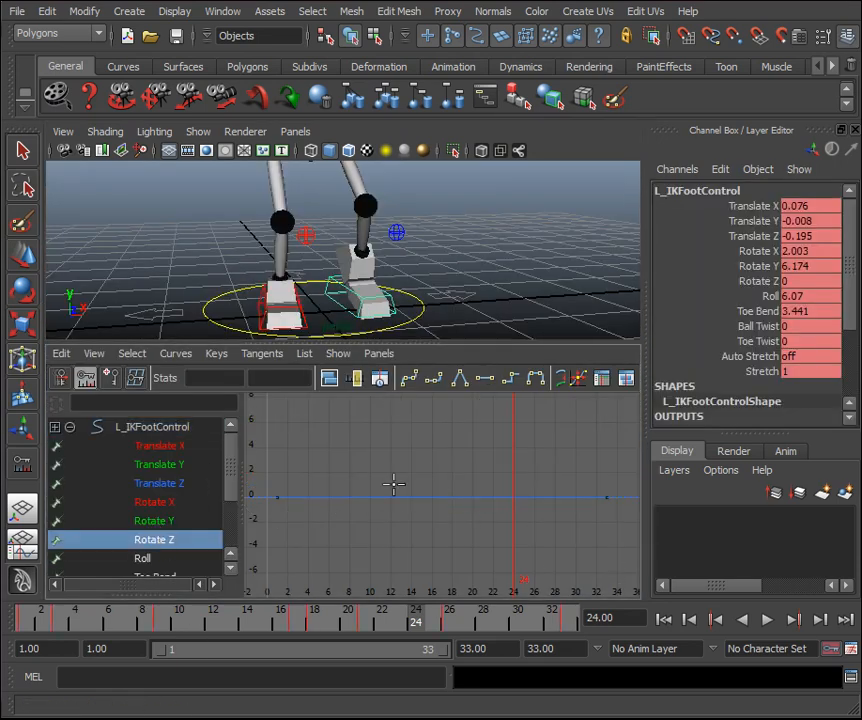
click(88, 378)
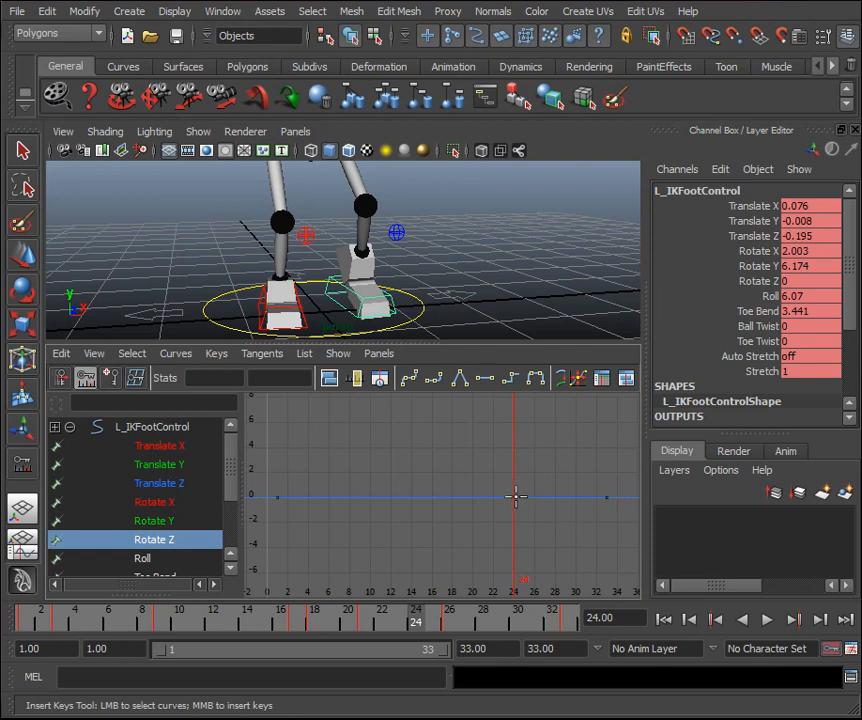
key(w)
Try the Add Keys tool on the left foot control's Rotate Z curve at frame 24, and return to the Select tool.
click(110, 377)
scroll(513, 497, down, 3)
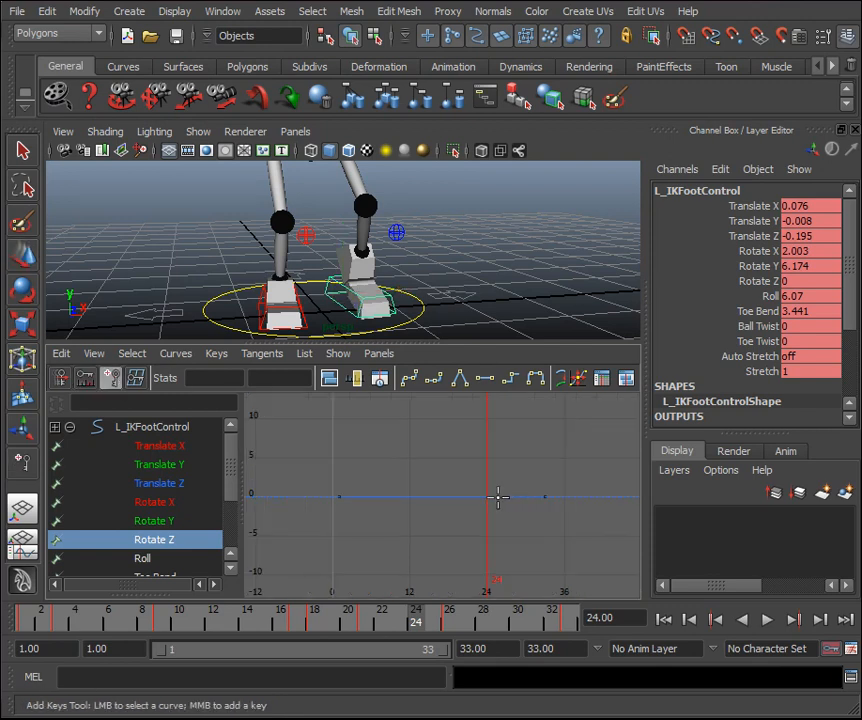
click(154, 520)
click(163, 540)
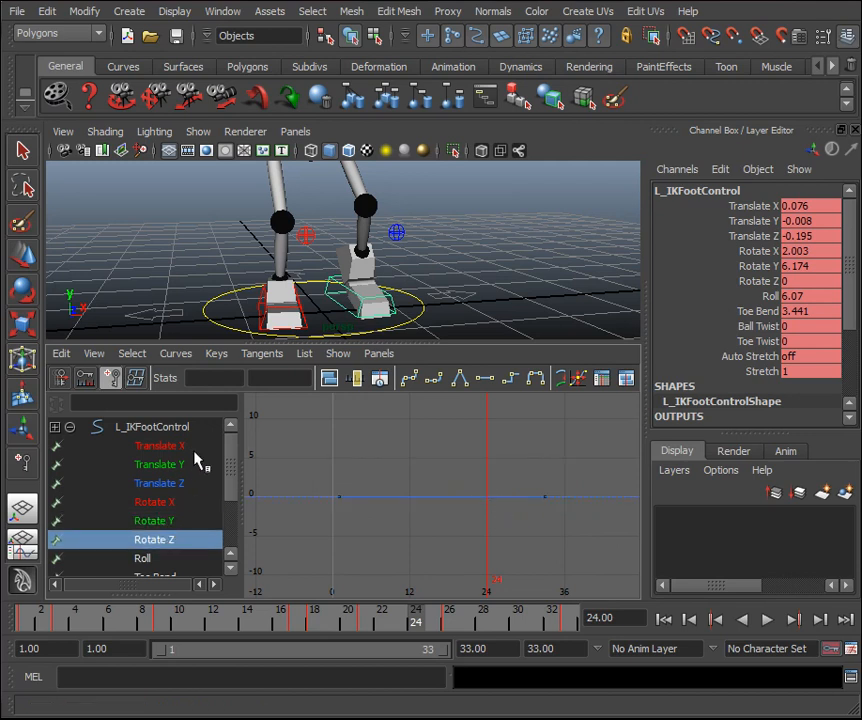
click(22, 150)
Select the right foot control, isolate its Rotate Z curve and copy the value of its key at frame 8.
click(222, 250)
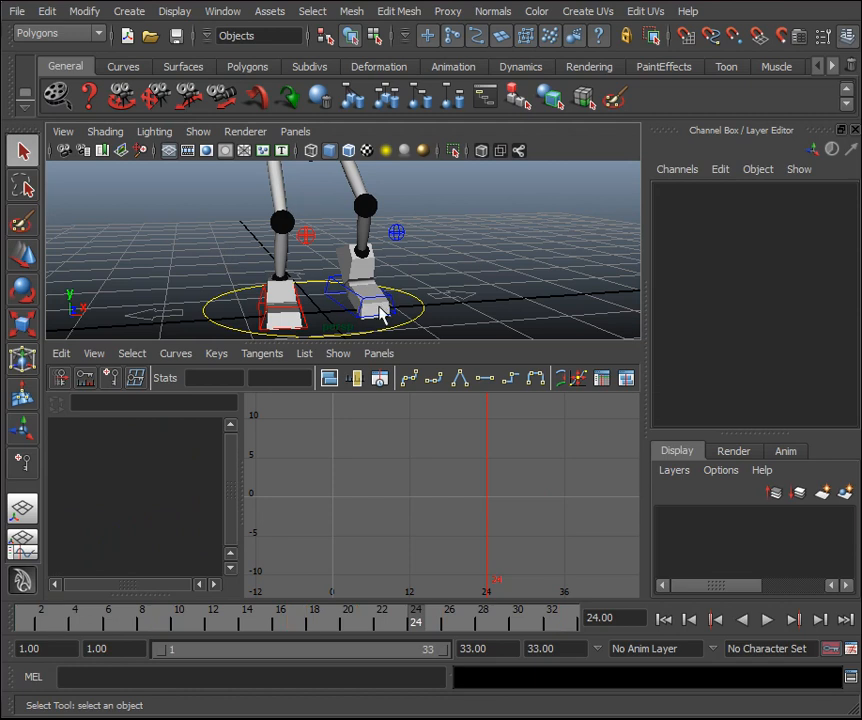
click(300, 310)
click(160, 540)
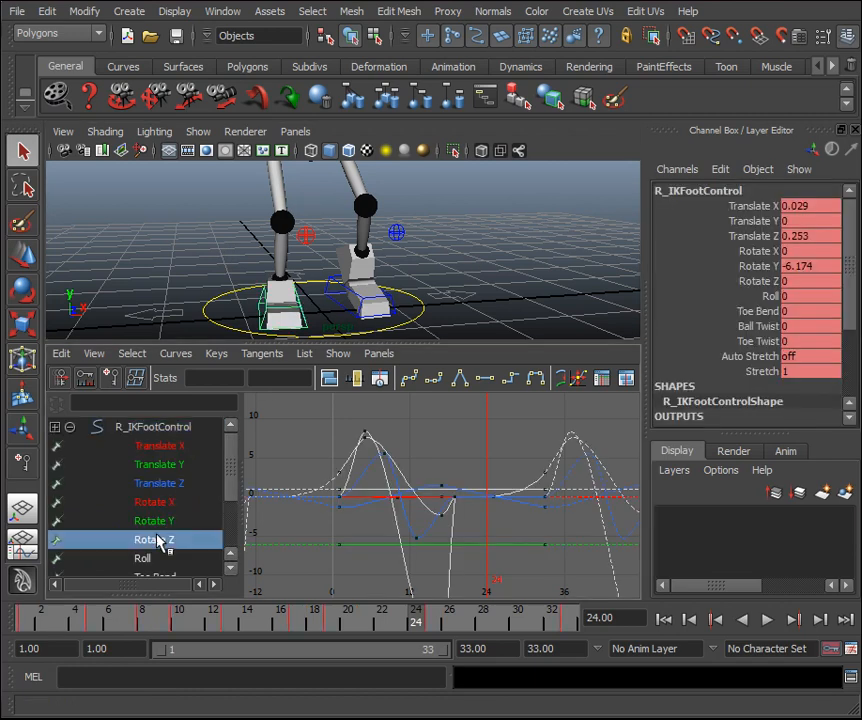
key(f)
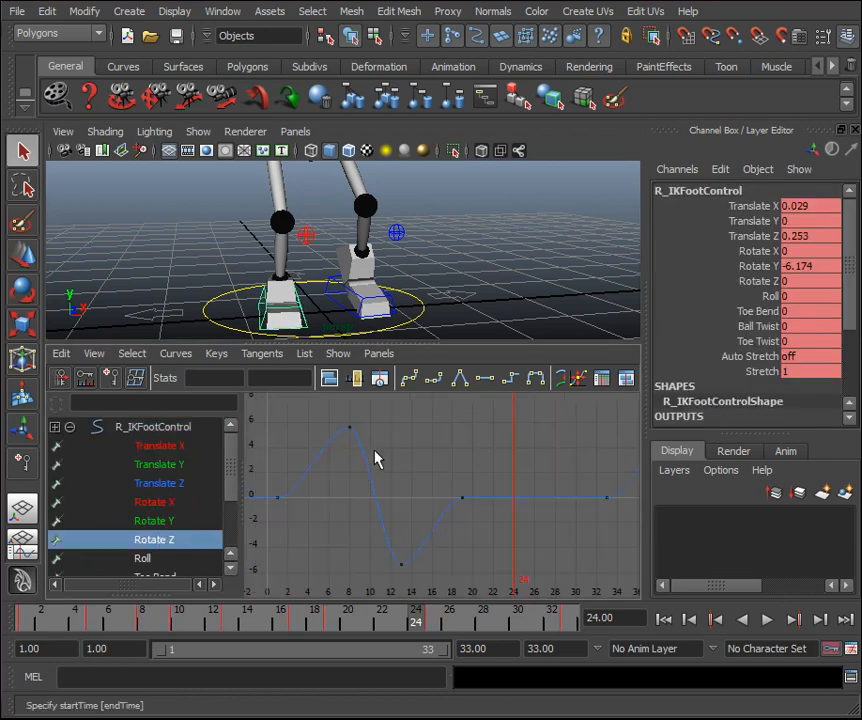
click(349, 428)
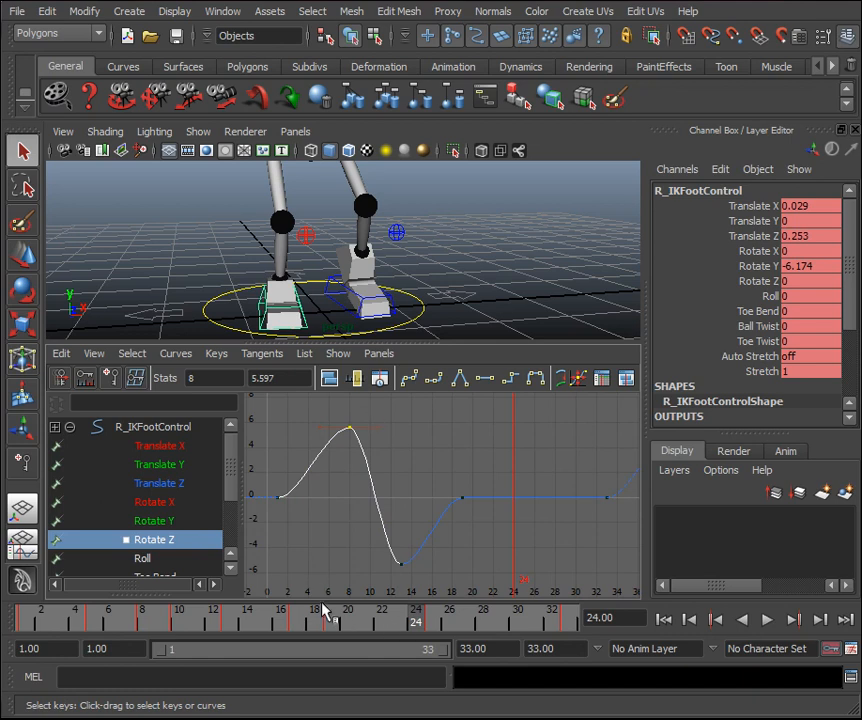
click(141, 620)
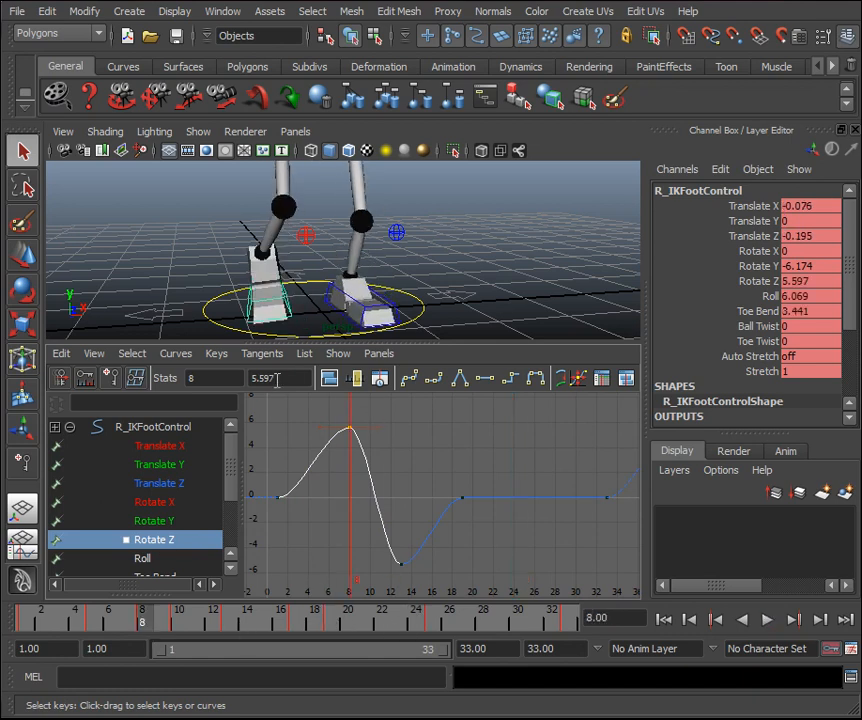
drag(278, 378, 257, 378)
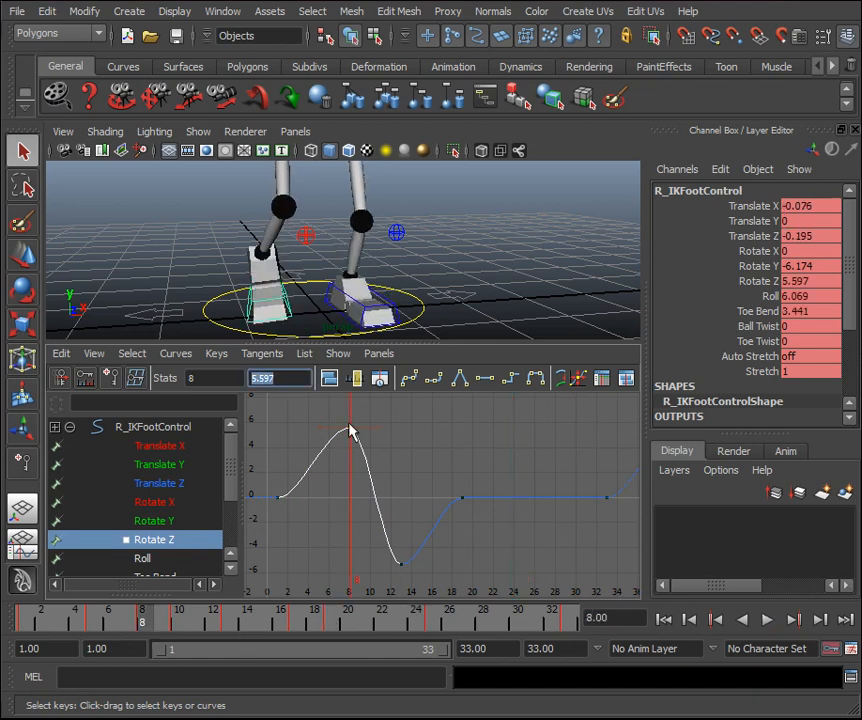
Key the left foot control's Rotate Z at 5.597 on frame 24 and frame its curve.
click(392, 306)
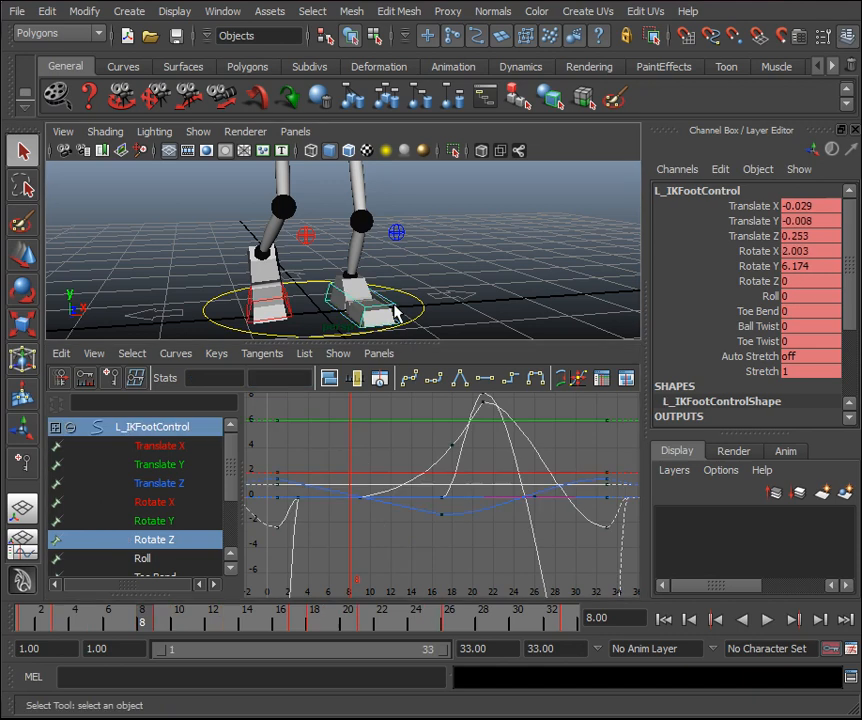
click(148, 539)
key(alt+v)
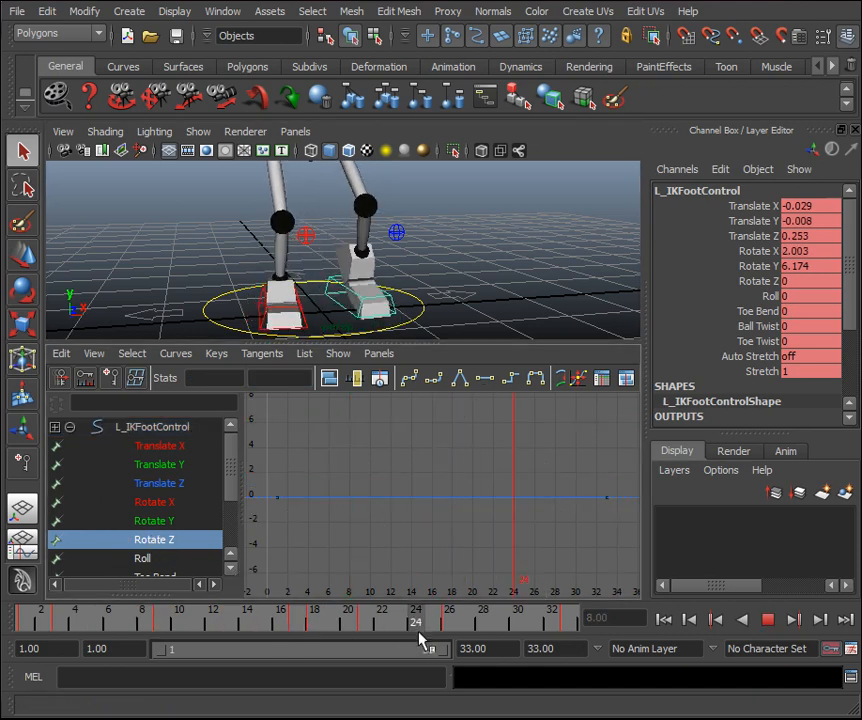
key(alt+v)
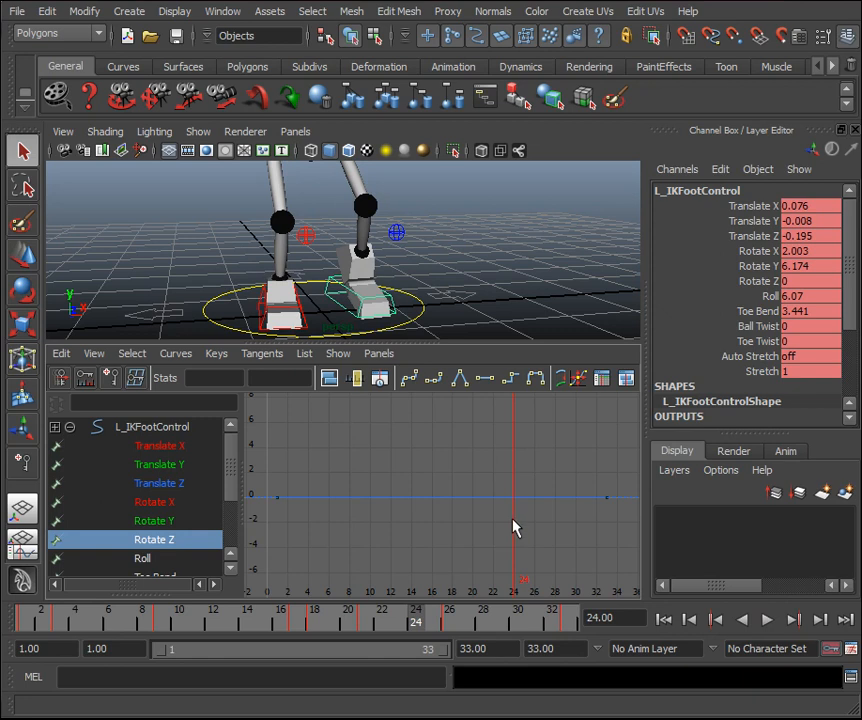
double_click(812, 281)
text(5.597)
key(Return)
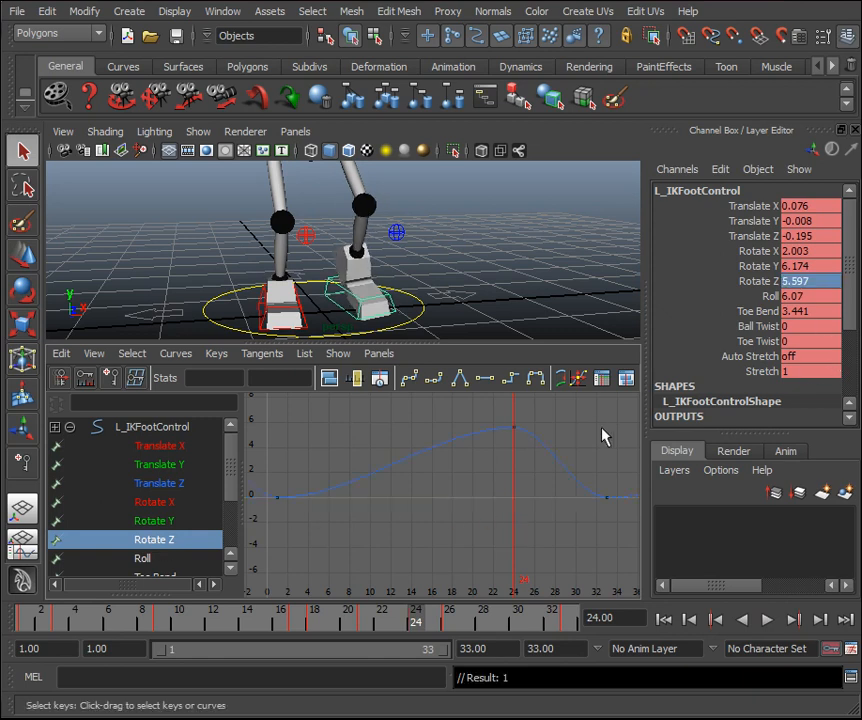
key(f)
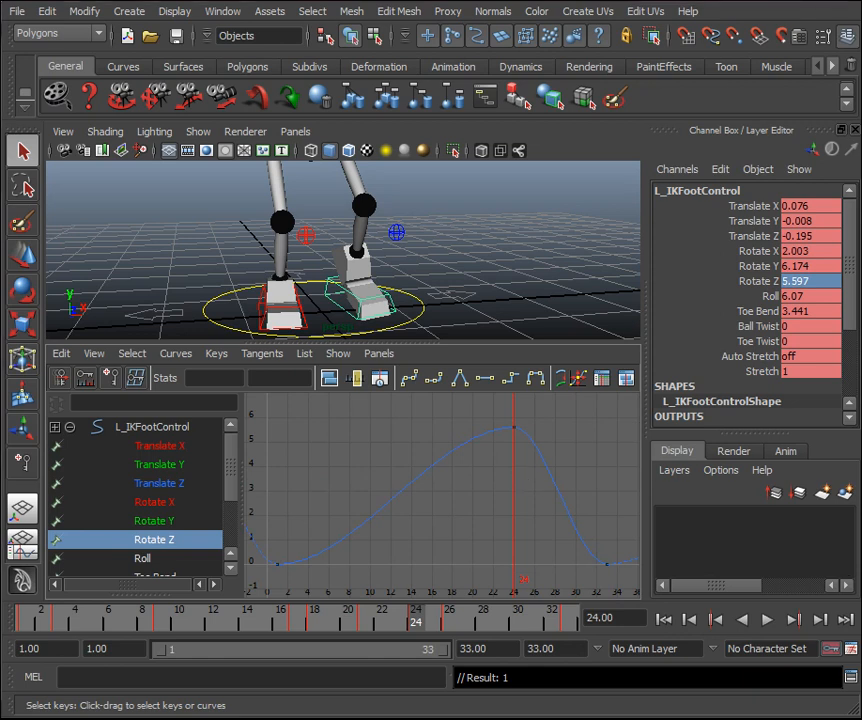
Select the right foot control, scrub to frame 13 and copy the value of its low Rotate Z key there.
click(265, 316)
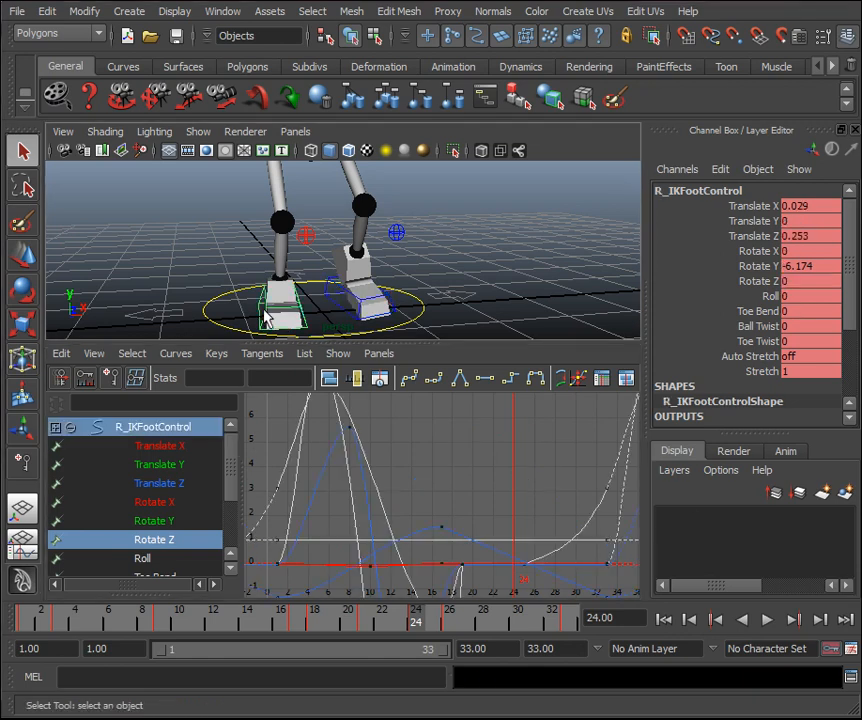
click(165, 541)
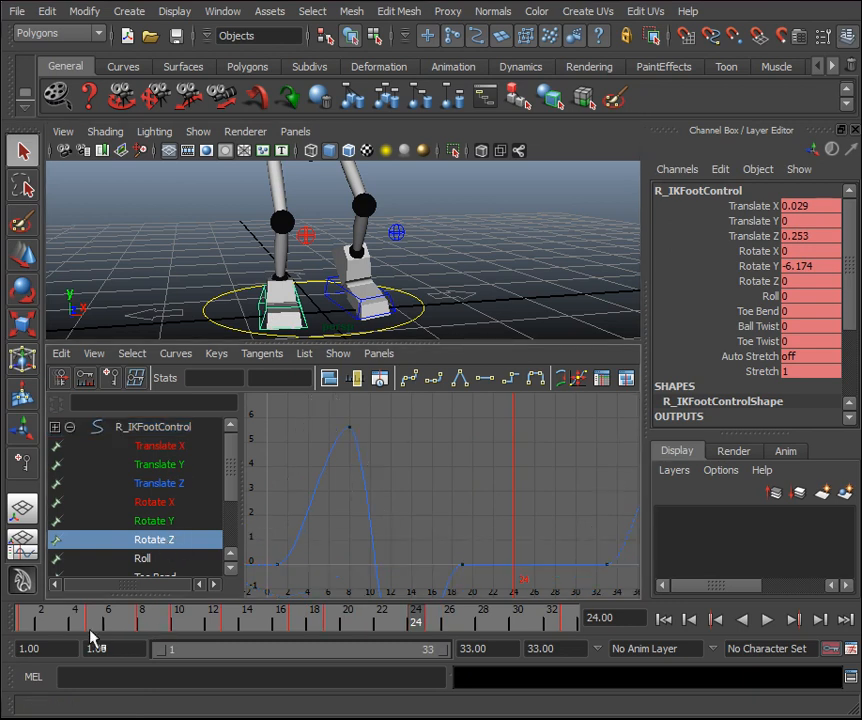
key(alt+v)
drag(154, 629, 236, 627)
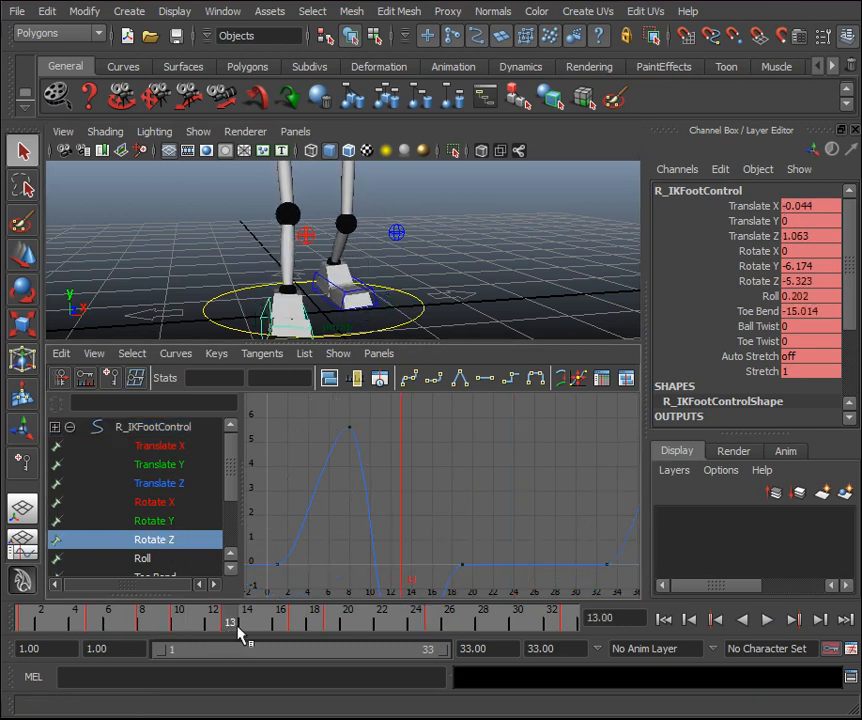
key(f)
drag(440, 567, 382, 551)
drag(301, 378, 256, 379)
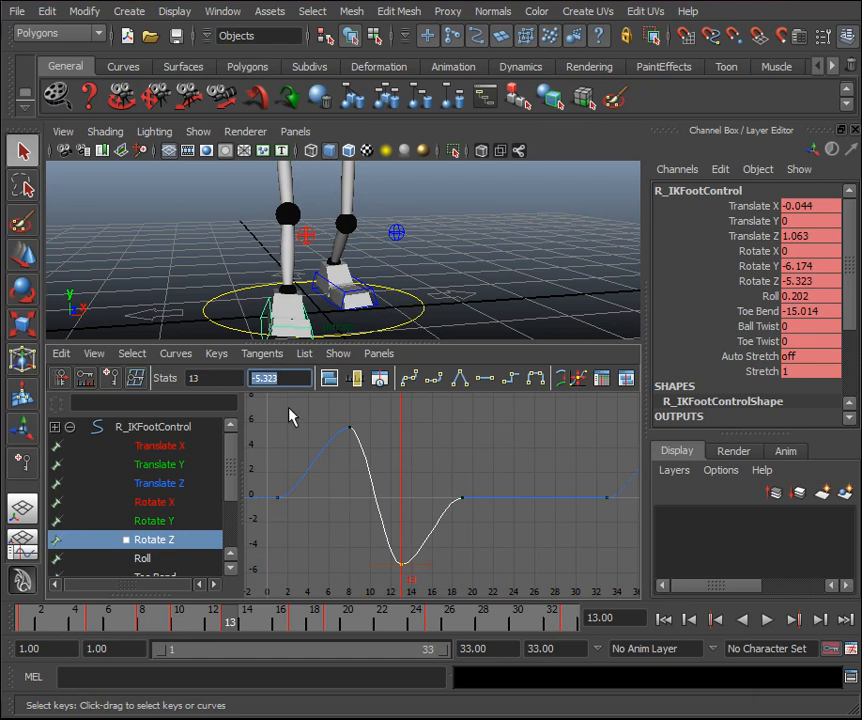
Key the left foot control's Rotate Z at -5.323 on frame 29.
click(374, 301)
click(180, 542)
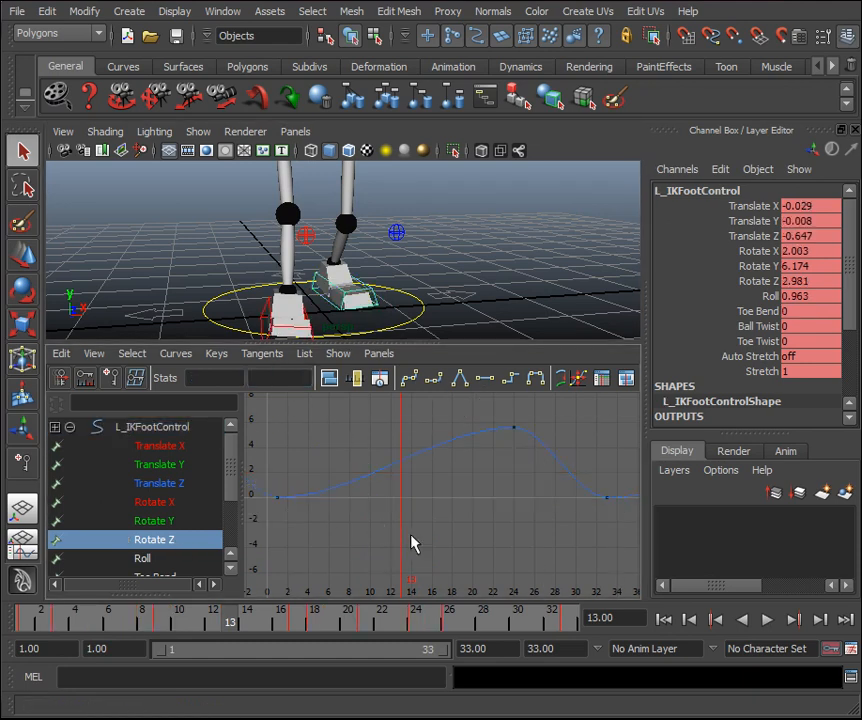
drag(418, 625, 504, 627)
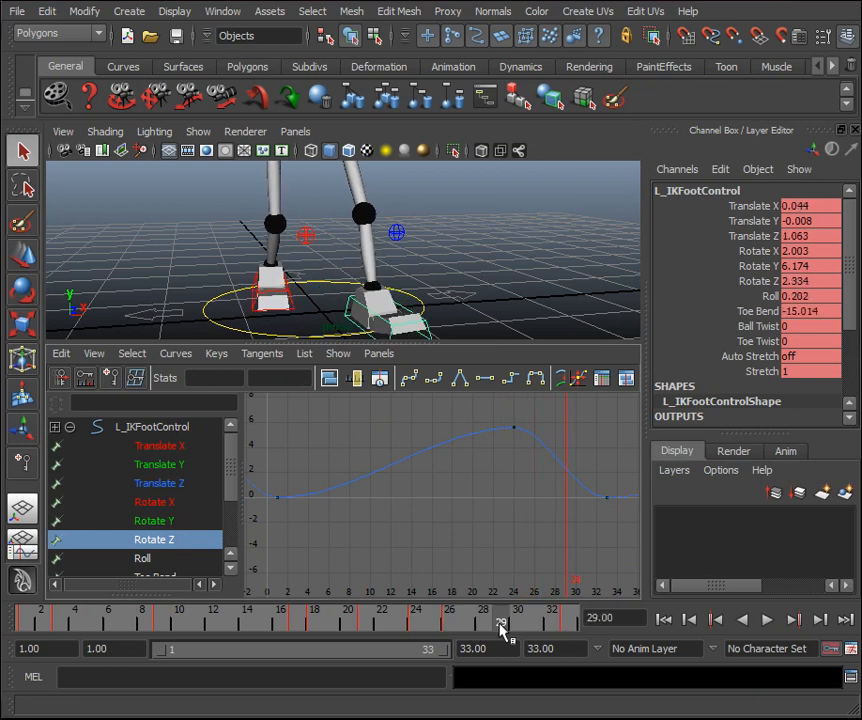
double_click(820, 281)
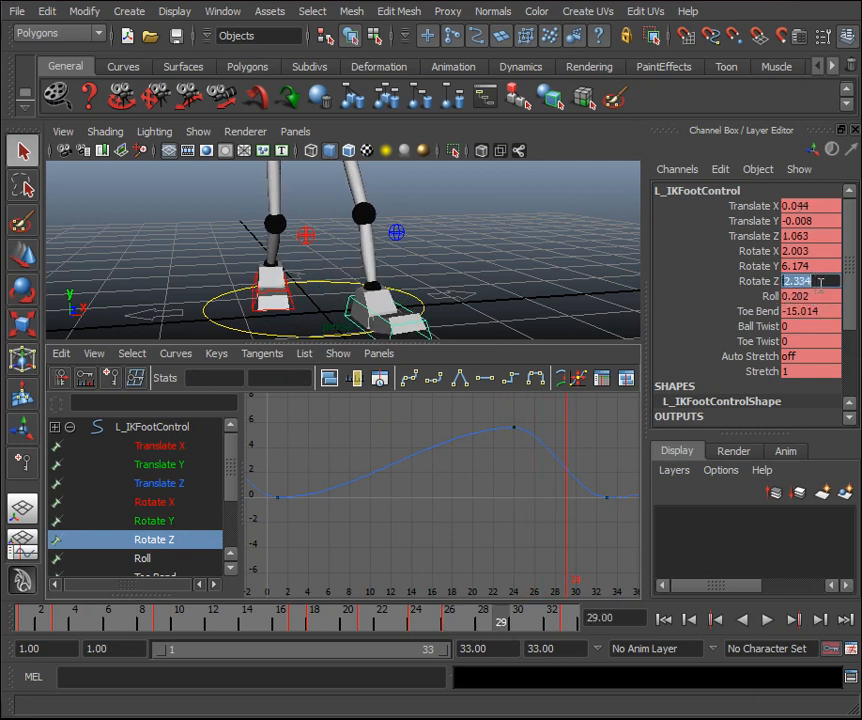
text(-5.323)
key(Return)
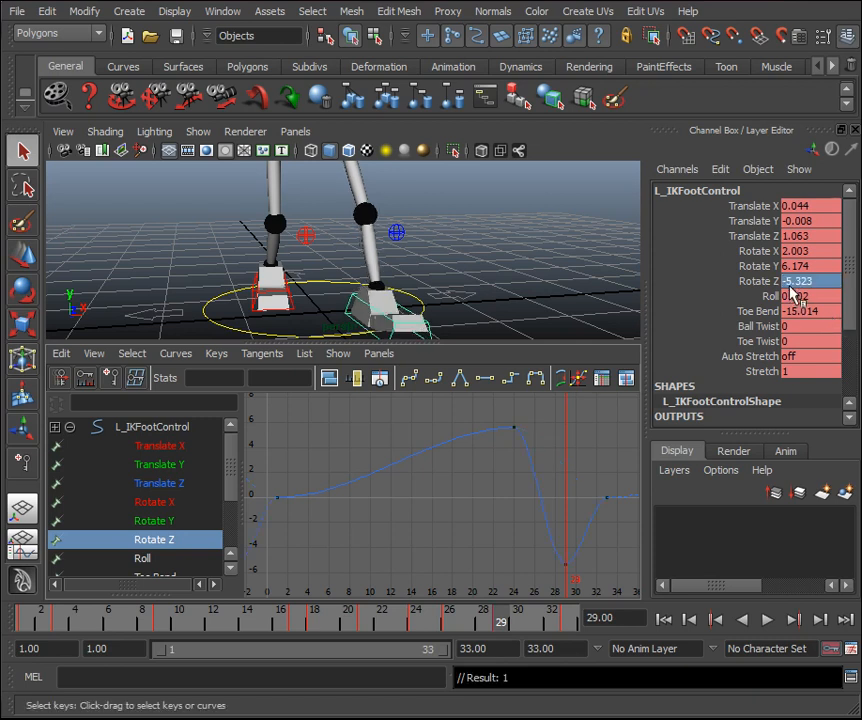
Set the left foot control's Rotate Z to 5.323 at frame 29.
key(BackSpace)
key(Return)
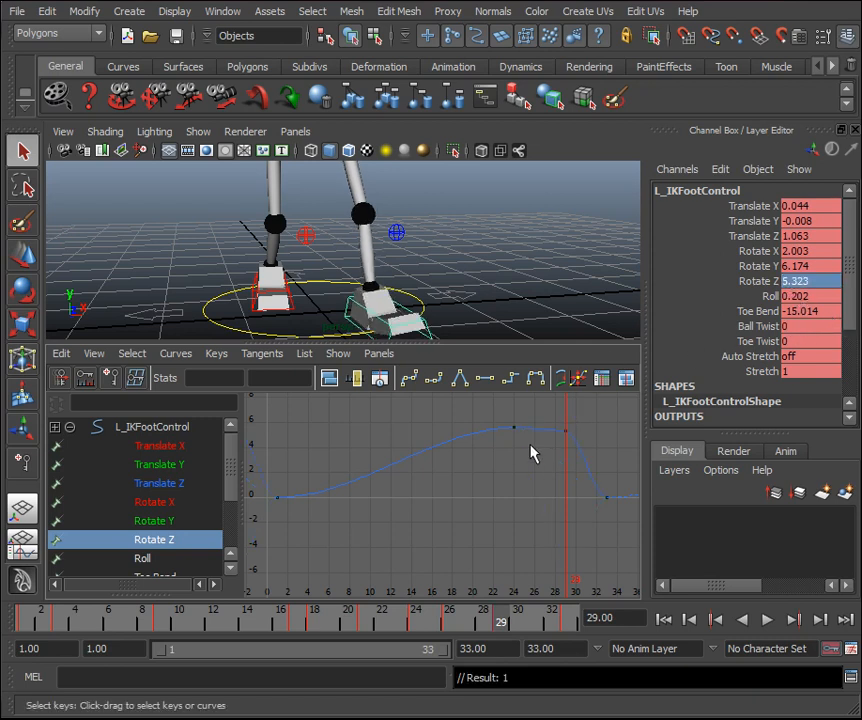
Try a Rotate Z value of -5.323 at frame 29 on the left foot control and undo it.
drag(531, 446, 495, 415)
double_click(806, 283)
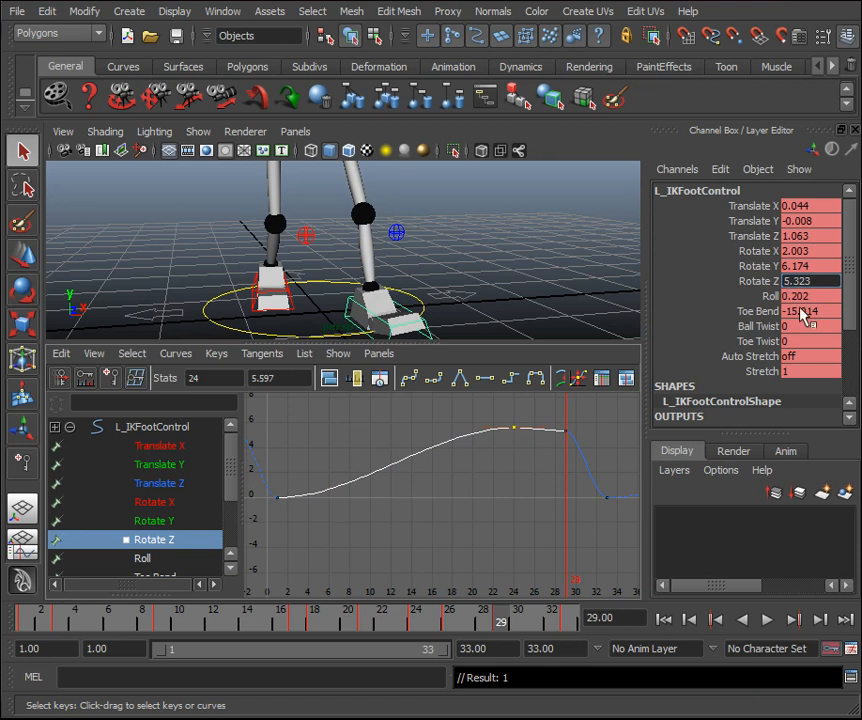
text(-5.323)
key(Return)
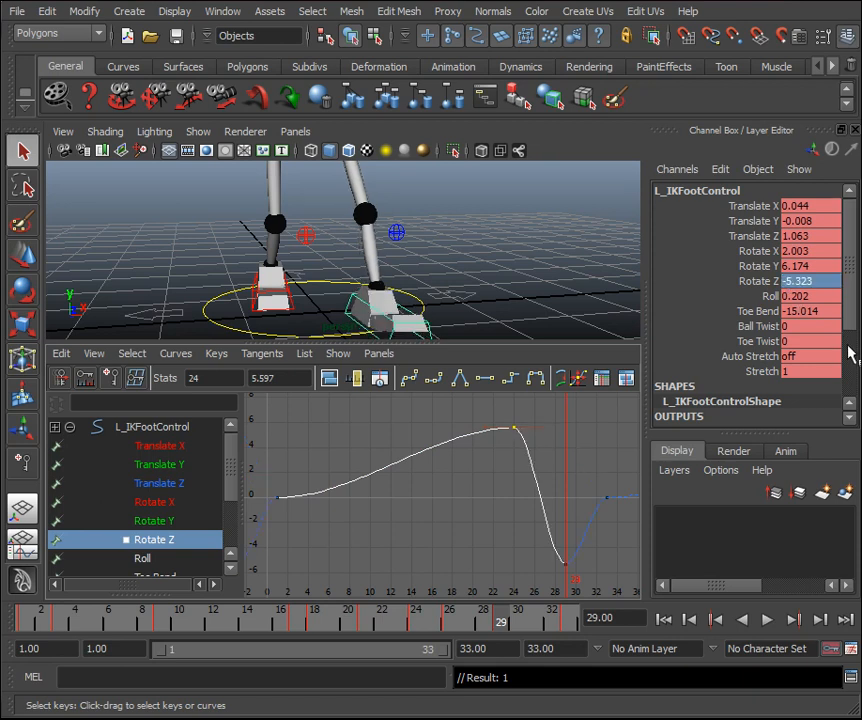
key(ctrl+z)
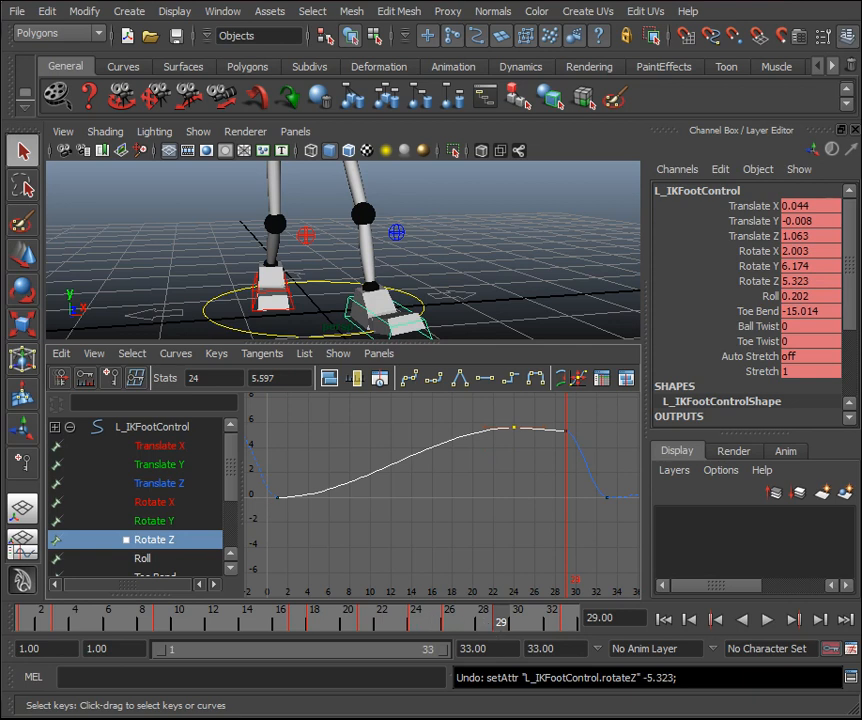
Set the left foot control's Rotate Z to -5.597 at frame 24.
drag(502, 621, 415, 625)
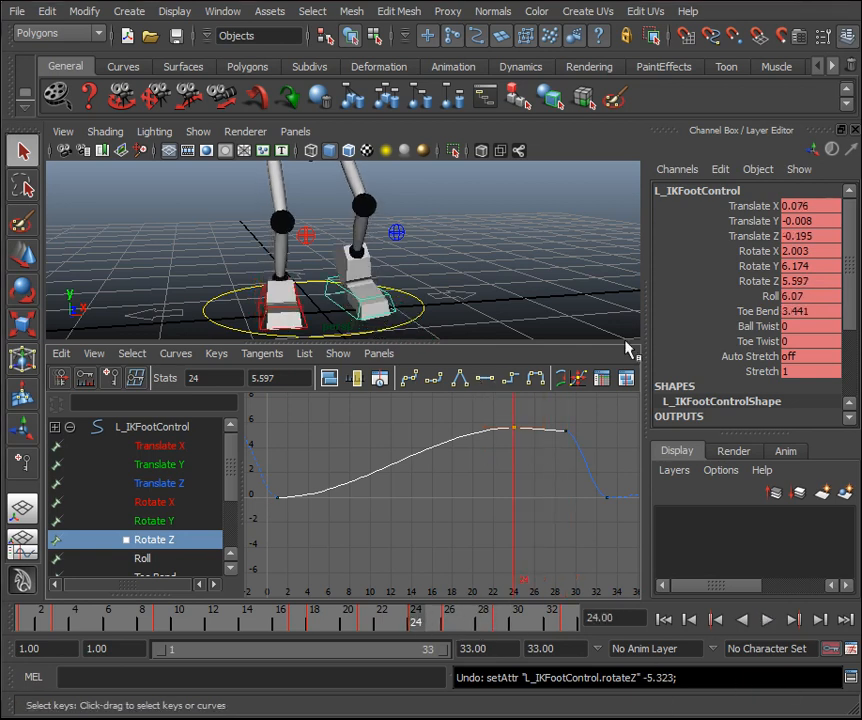
double_click(810, 281)
click(786, 281)
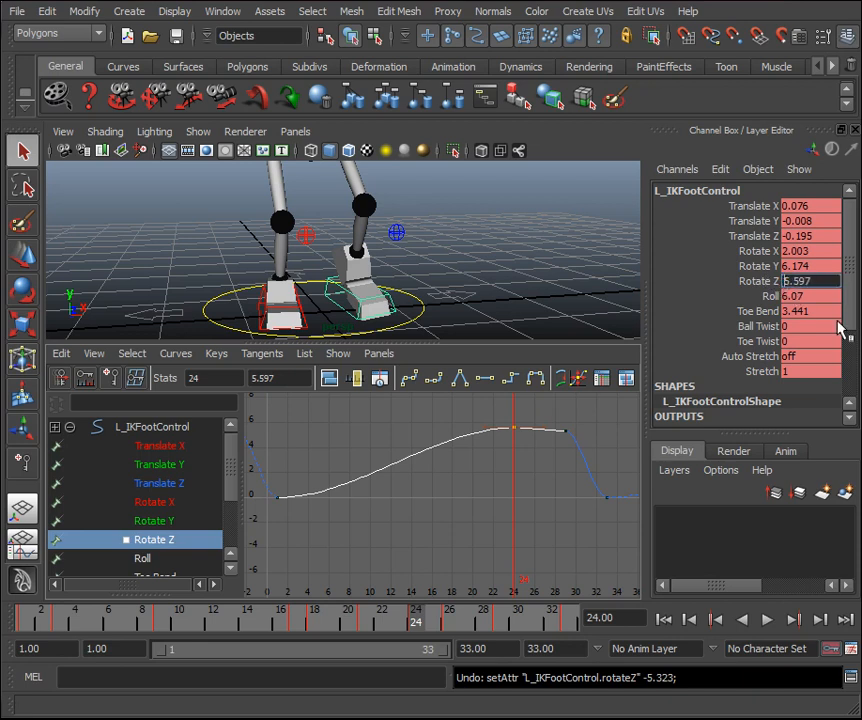
text(-)
key(Return)
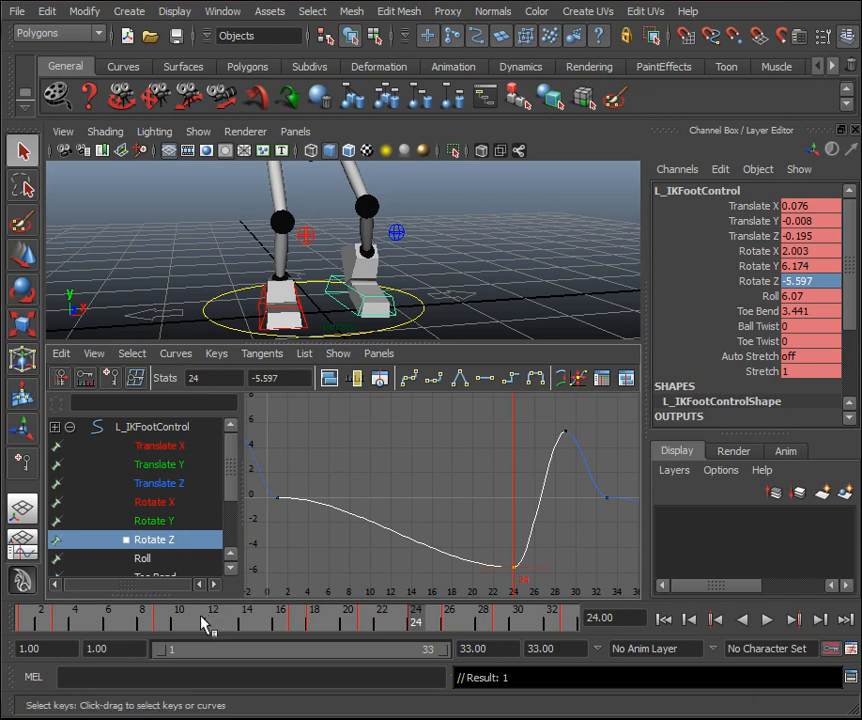
Key the left foot control's Rotate Z at 0 on frame 3.
key(alt+v)
click(57, 624)
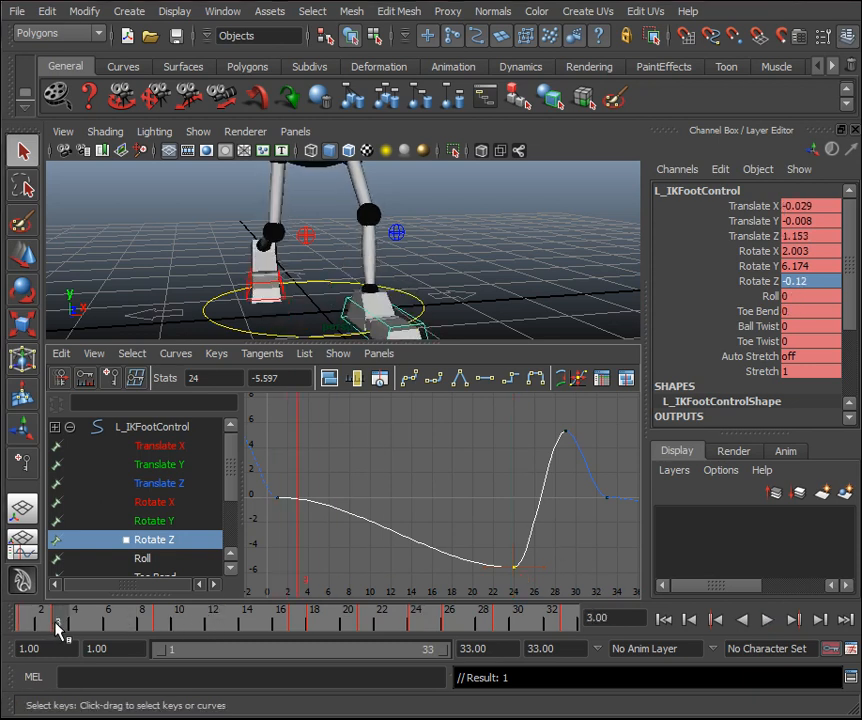
double_click(805, 281)
text(0)
key(Return)
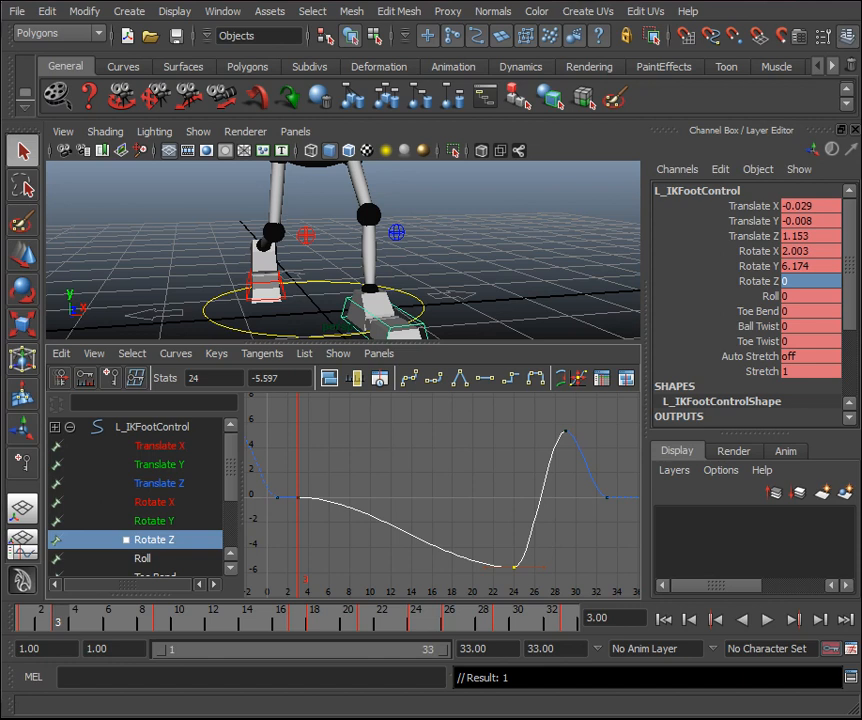
Scrub and play the walk cycle to check the left foot's new Z rotation.
drag(55, 622, 435, 622)
alt+drag(456, 271, 433, 275)
key(alt+v)
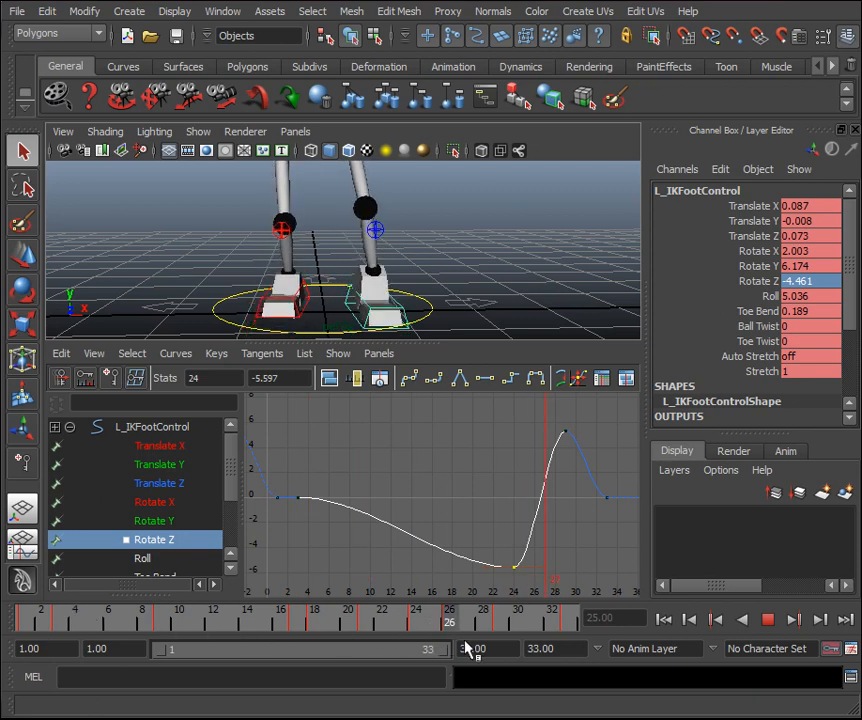
key(alt+v)
Try tilting the incoming tangents of the Rotate Z keys at frames 1 and 33 upward, and undo the edit.
drag(633, 504, 530, 491)
shift+drag(289, 480, 266, 523)
key(f)
scroll(475, 454, down, 3)
alt+middle_drag(465, 533, 449, 478)
scroll(450, 498, up, 3)
shift+drag(609, 523, 582, 483)
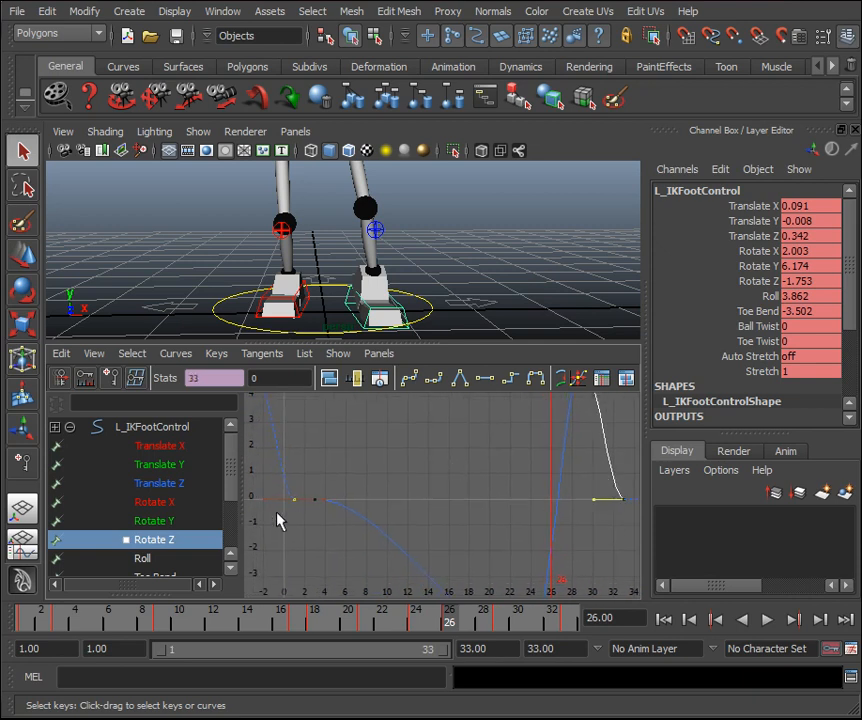
key(w)
middle_drag(413, 511, 429, 479)
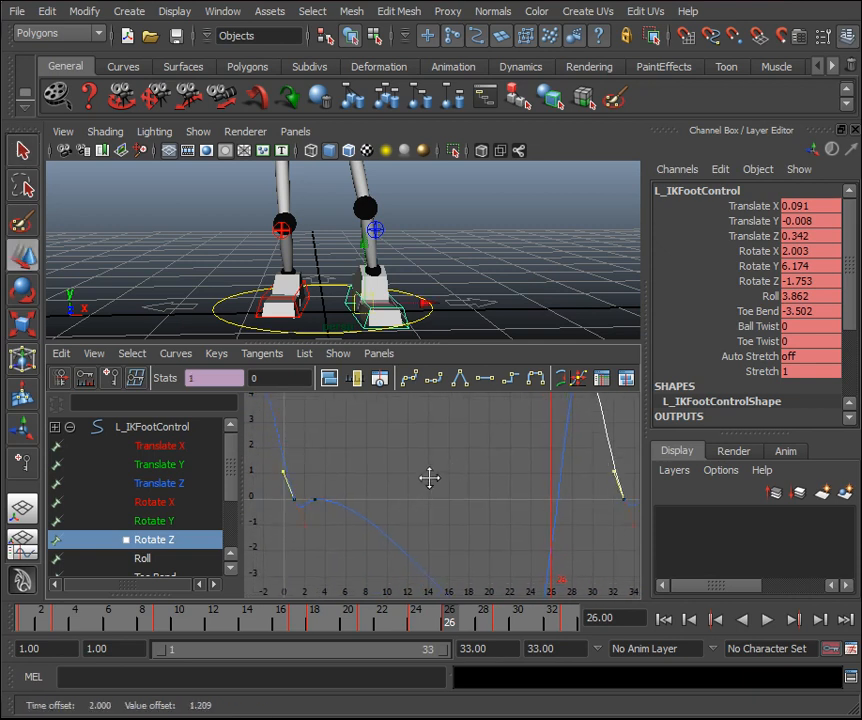
key(ctrl+z)
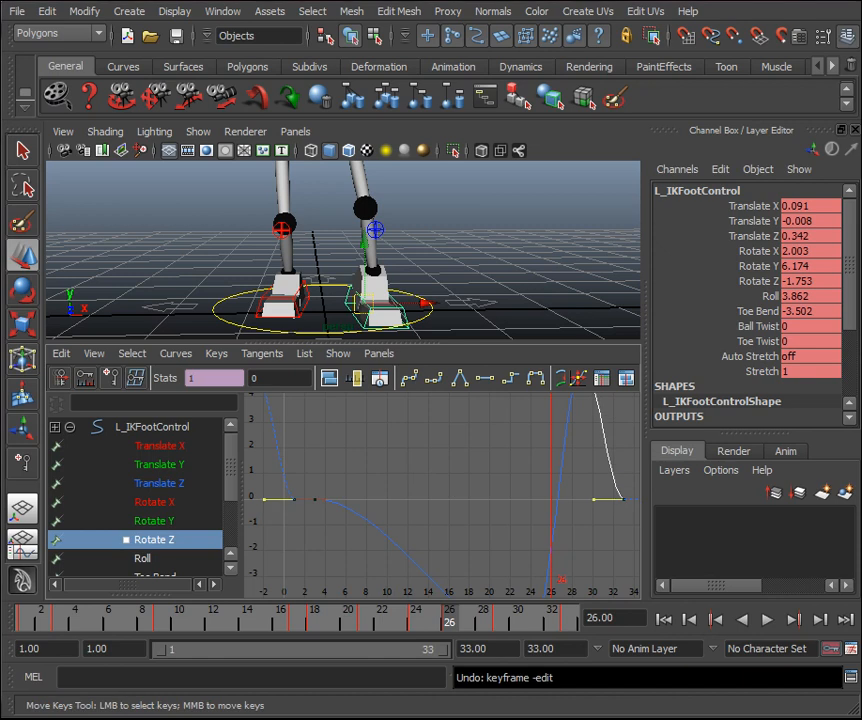
Break the tangents of the Rotate Z keys at frames 1 and 33.
click(308, 471)
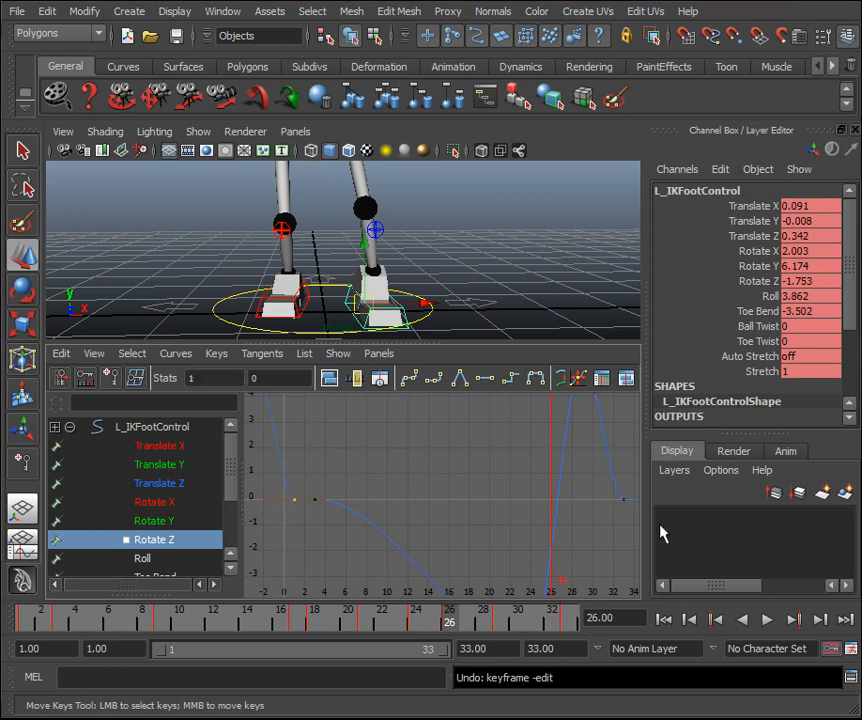
click(623, 500)
click(216, 353)
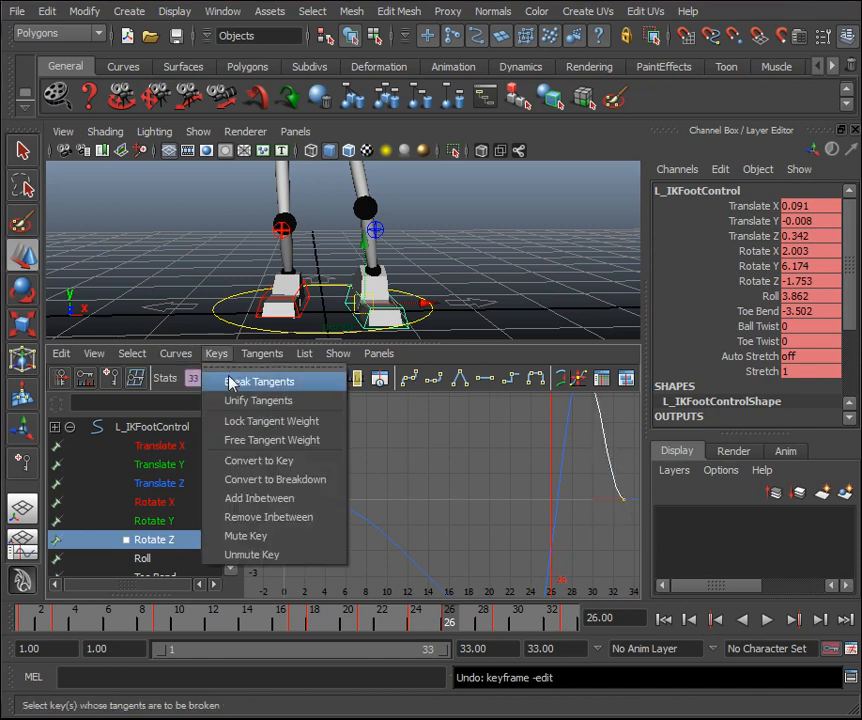
click(231, 382)
Tilt only the incoming tangent handles of the Rotate Z keys at frames 1 and 33 upward.
drag(277, 477, 304, 516)
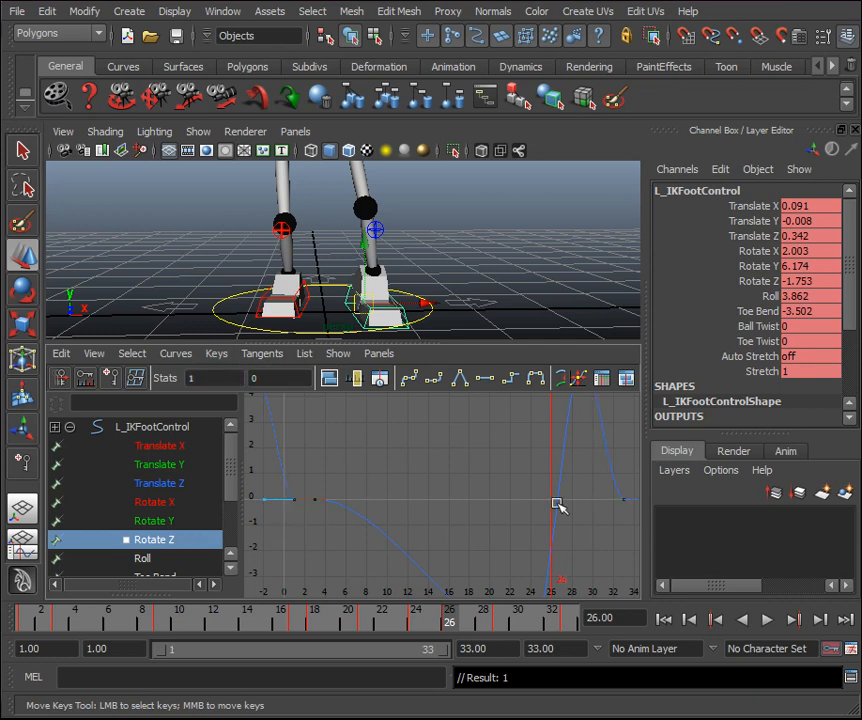
drag(616, 518, 598, 477)
drag(628, 518, 592, 460)
shift+drag(280, 481, 303, 515)
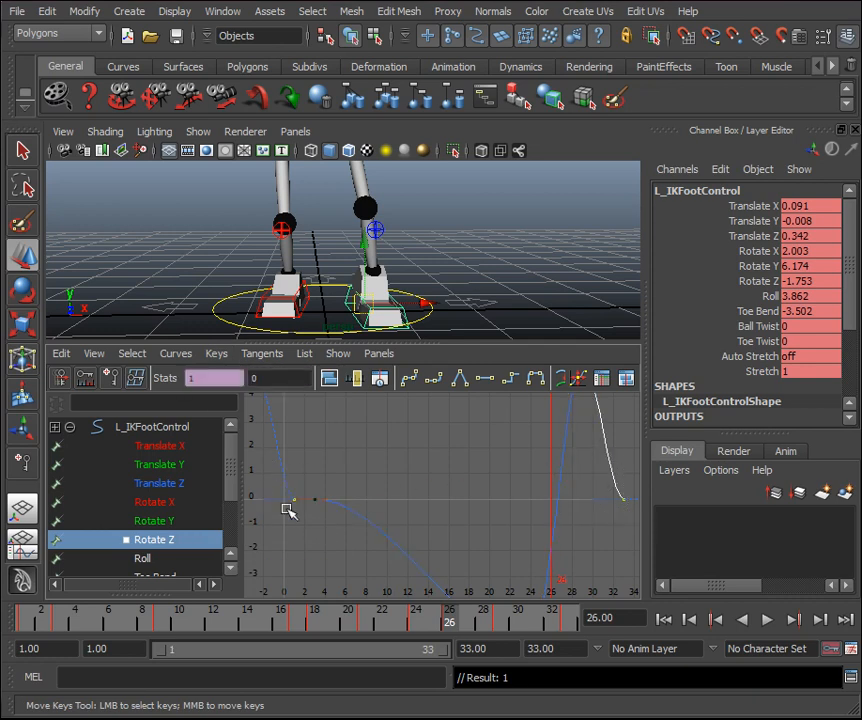
click(621, 503)
middle_drag(508, 500, 513, 469)
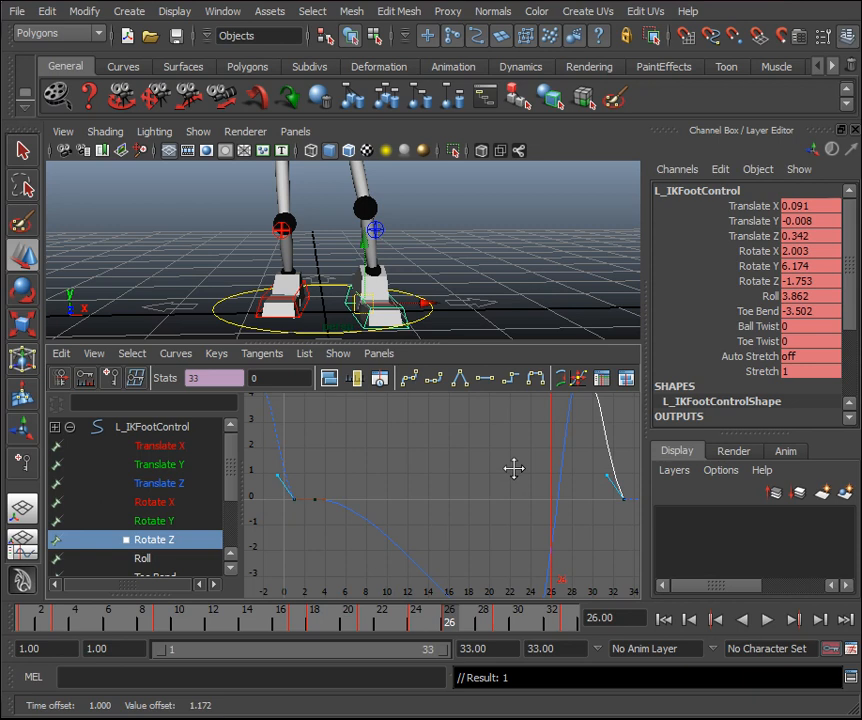
mouse_move(513, 469)
middle_down()
mouse_move(521, 454)
mouse_move(514, 466)
middle_up()
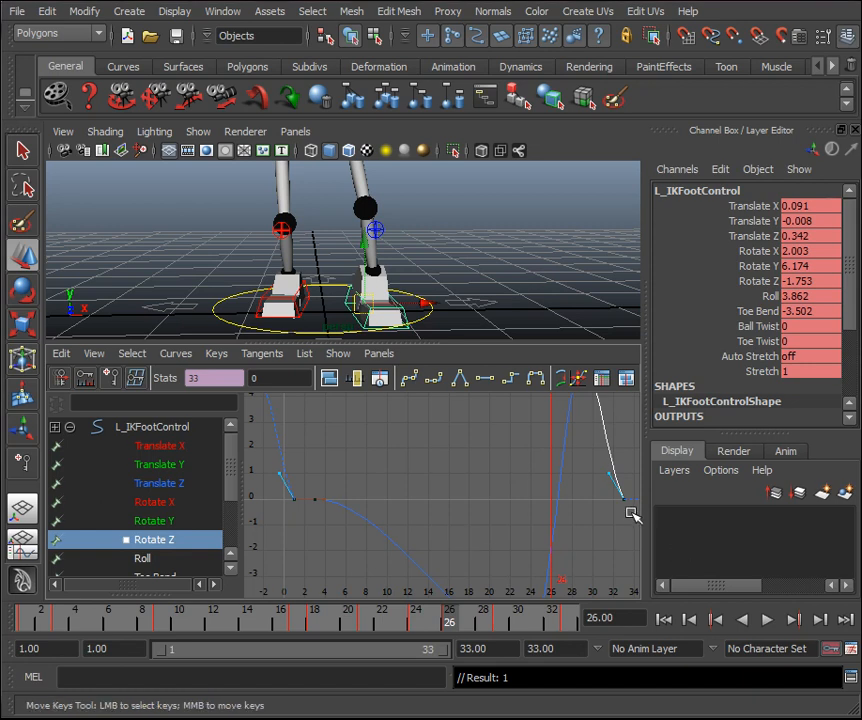
Raise the Rotate Z keys at frames 1 and 33 together to about 1.23.
shift+drag(620, 487, 612, 475)
shift+drag(297, 517, 265, 463)
scroll(495, 503, down, 3)
middle_drag(552, 530, 556, 510)
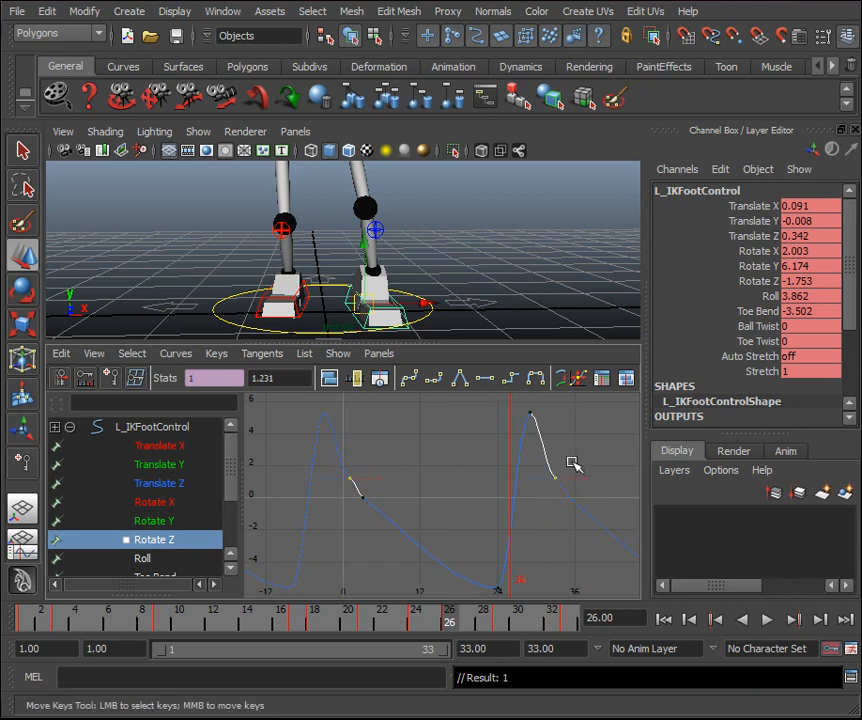
Try lowering the outgoing tangents of the Rotate Z keys at frames 1 and 33, and undo the edit.
drag(581, 464, 586, 495)
shift+drag(373, 465, 373, 495)
middle_drag(445, 472, 444, 512)
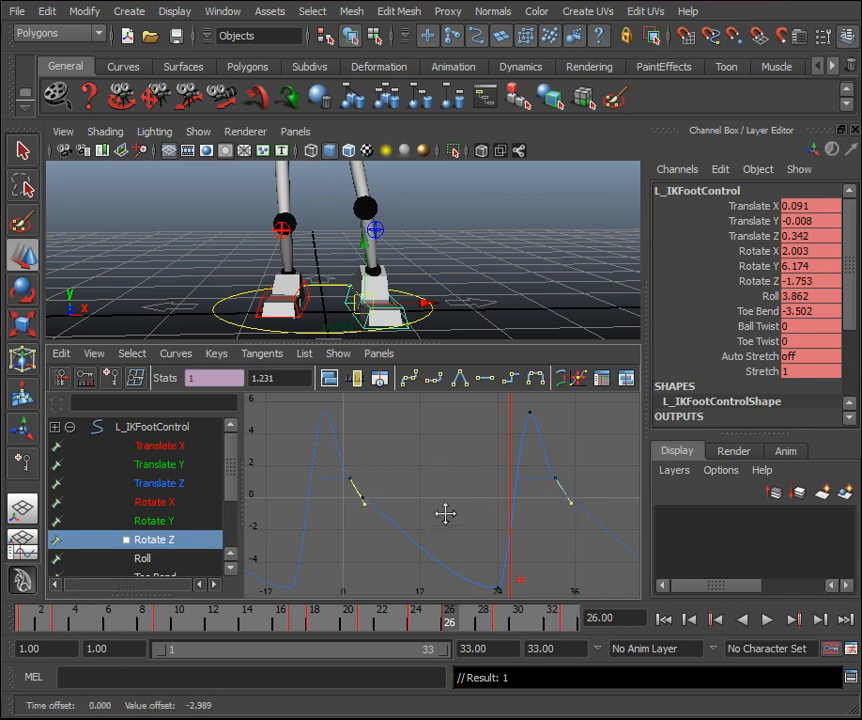
key(ctrl+z)
Unify the tangents of the Rotate Z keys at frames 1 and 33 and make them flat.
drag(588, 490, 333, 463)
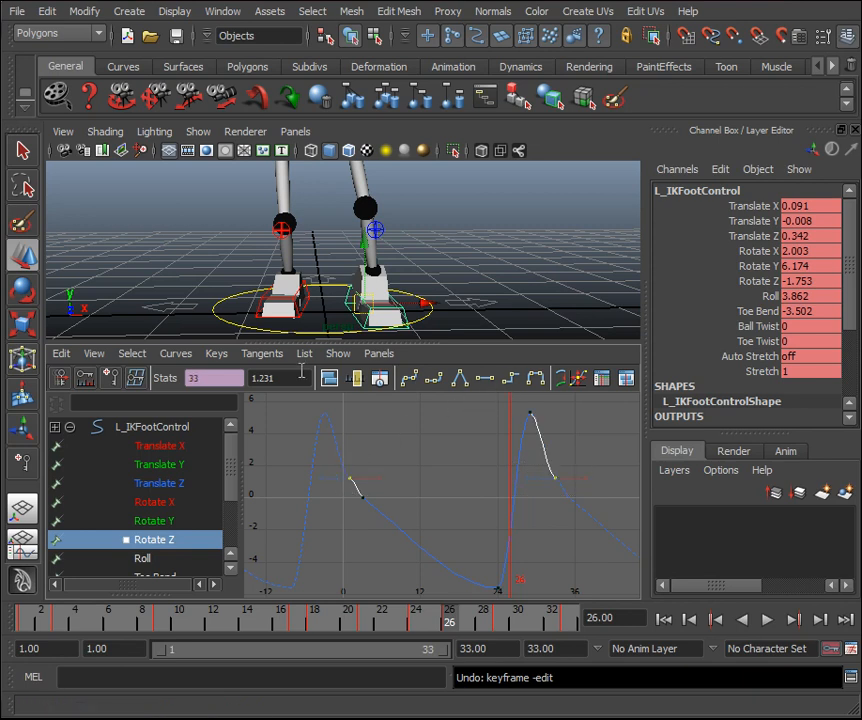
click(216, 356)
click(226, 398)
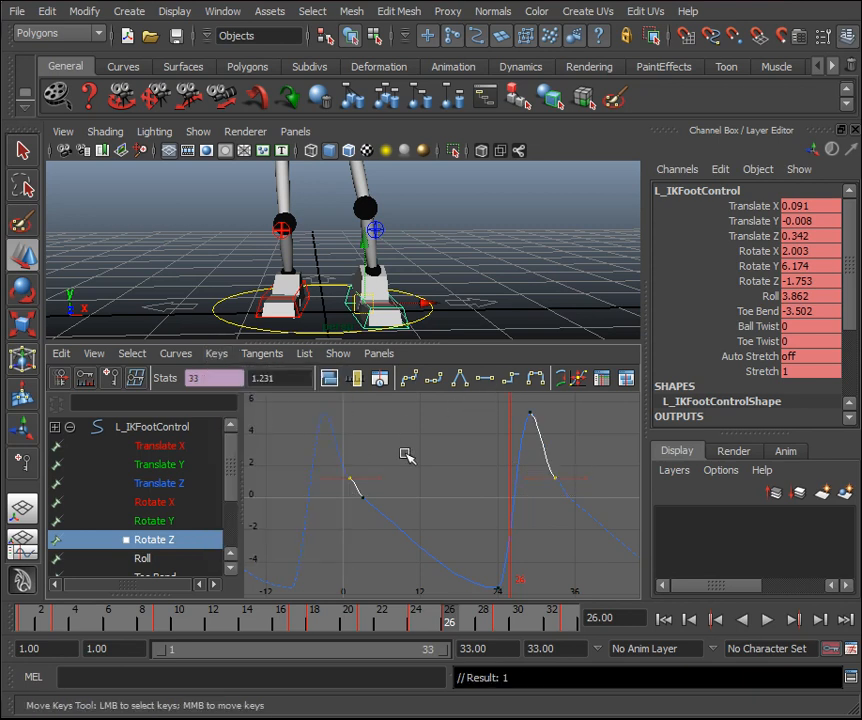
click(484, 377)
Tilt the outgoing tangents of the Rotate Z keys at frames 1 and 33 downward to follow the curve's descent.
shift+drag(575, 499, 575, 501)
shift+drag(373, 471, 370, 485)
middle_drag(455, 483, 455, 514)
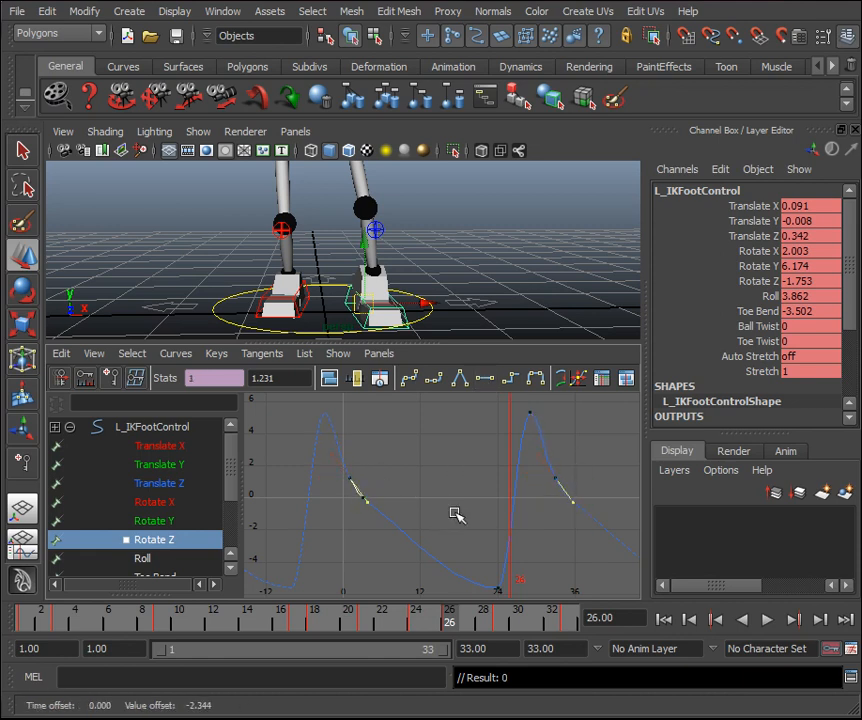
Raise the Rotate Z keys at frames 1 and 33 to about 1.47 and readjust their outgoing tangents for a smooth descent.
drag(577, 485, 385, 456)
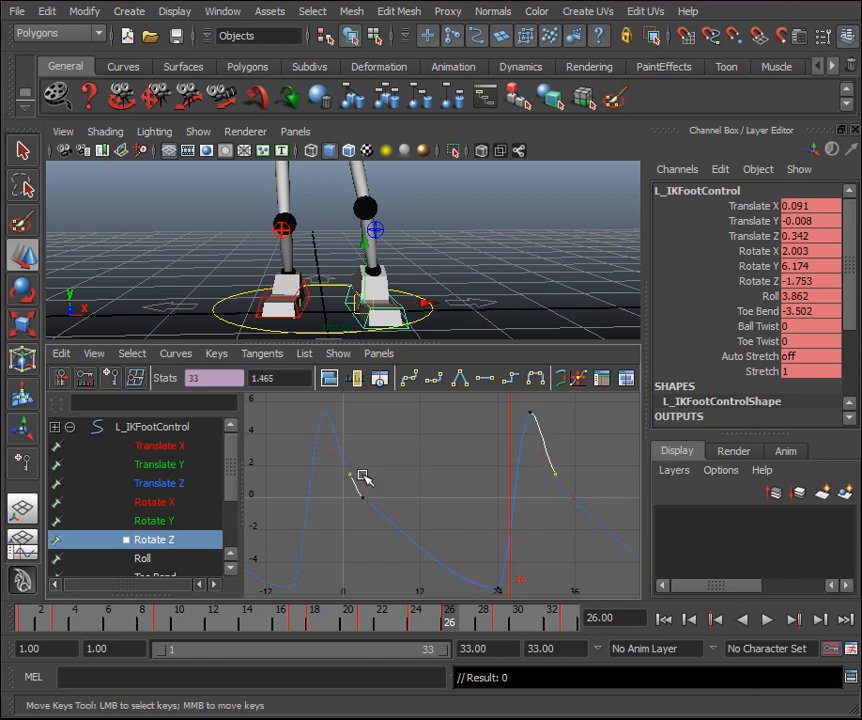
click(403, 486)
drag(583, 481, 375, 487)
shift+drag(561, 491, 553, 505)
middle_drag(552, 518, 529, 525)
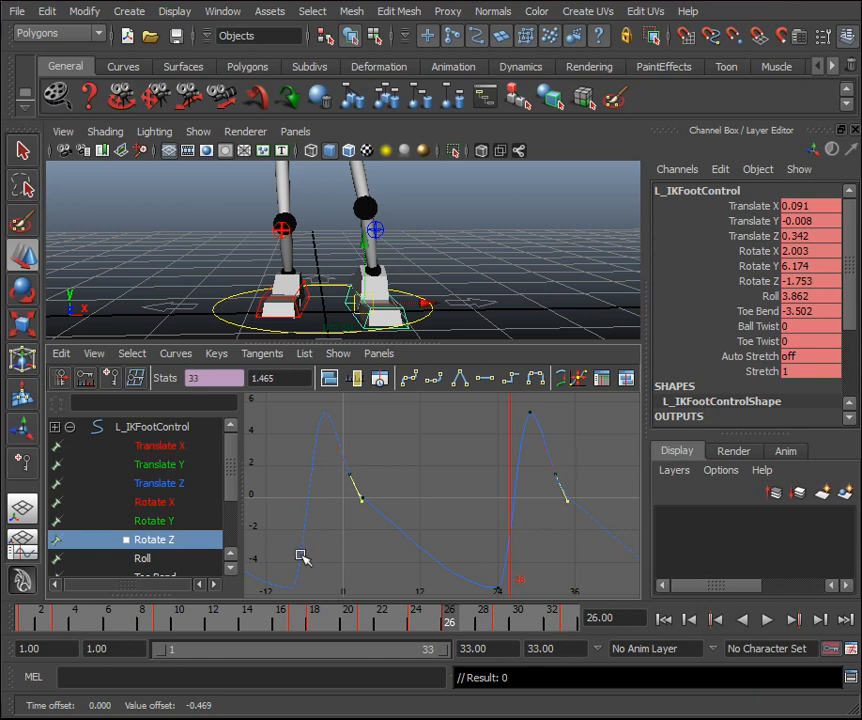
Scrub and play the animation to review the left foot's motion with the adjusted Rotate Z curve.
drag(48, 625, 4, 630)
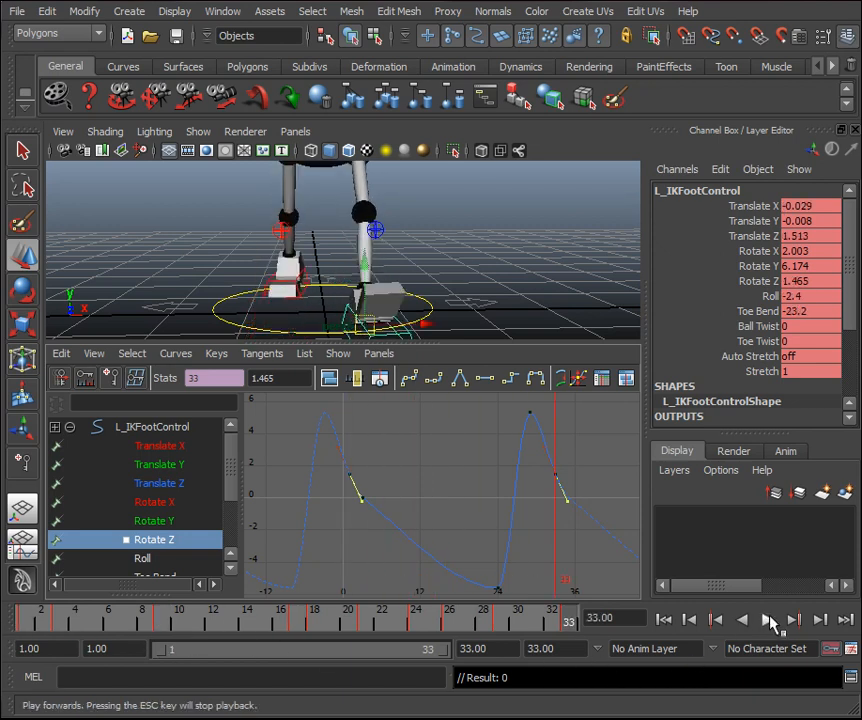
click(770, 621)
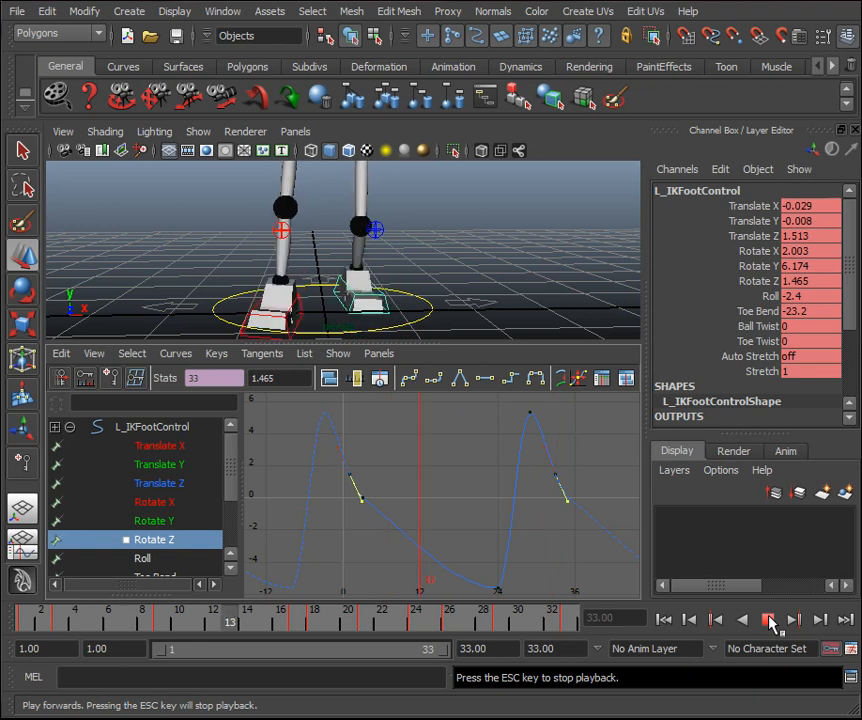
drag(36, 622, 0, 623)
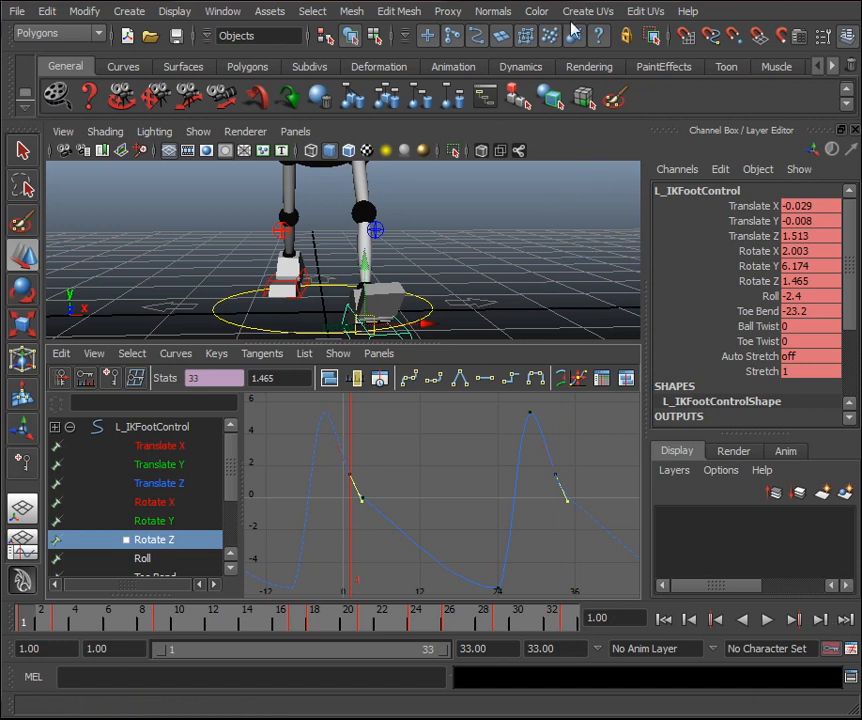
Deselect the control, maximize the perspective view, and play back the full character's walk cycle.
click(548, 208)
key(space)
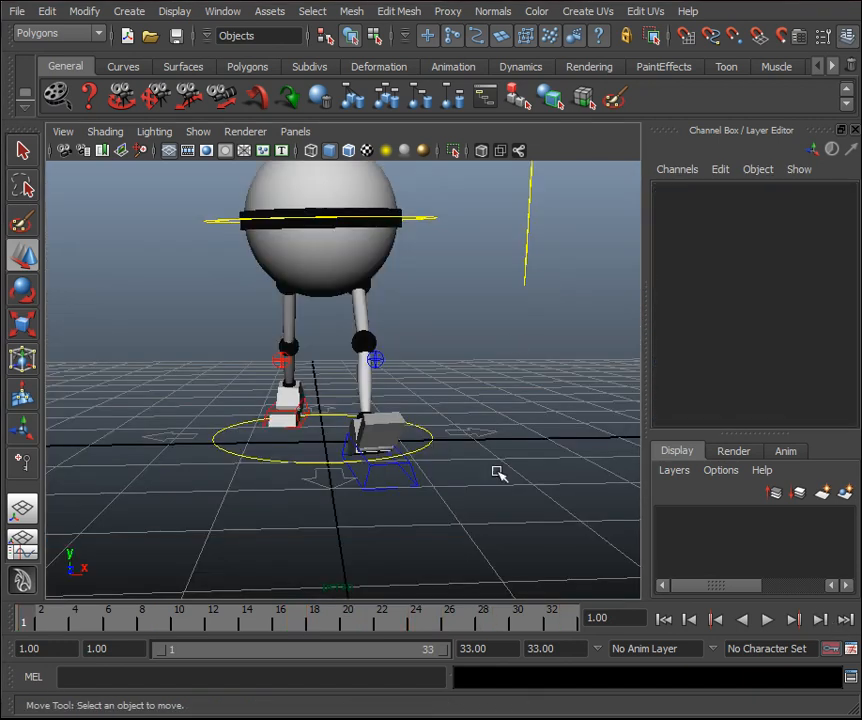
drag(36, 625, 668, 673)
click(767, 620)
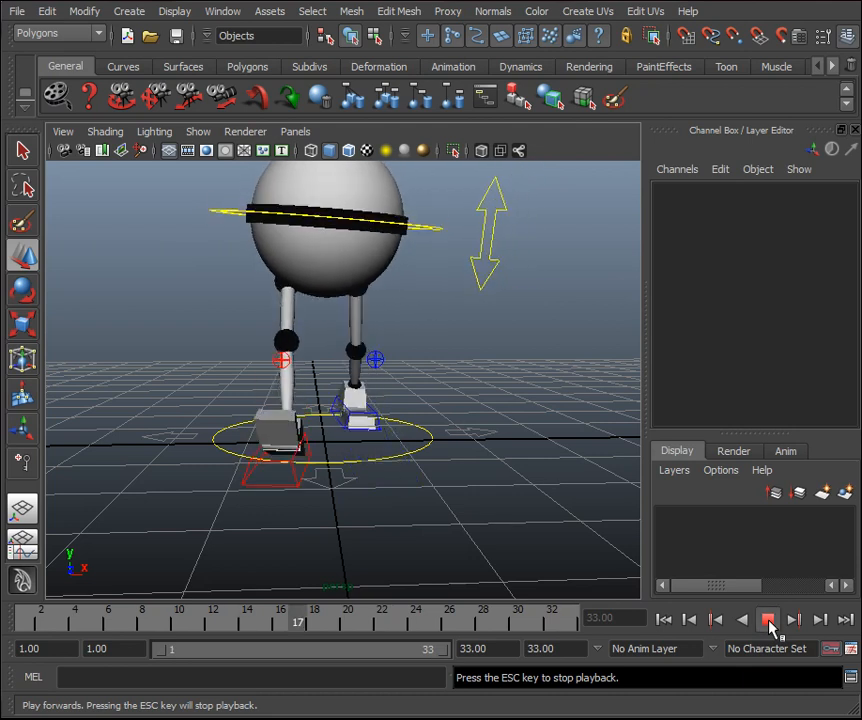
click(768, 620)
Select the left foot control, restore the perspective and Graph Editor layout, and frame its Rotate Z curve.
click(291, 484)
click(358, 425)
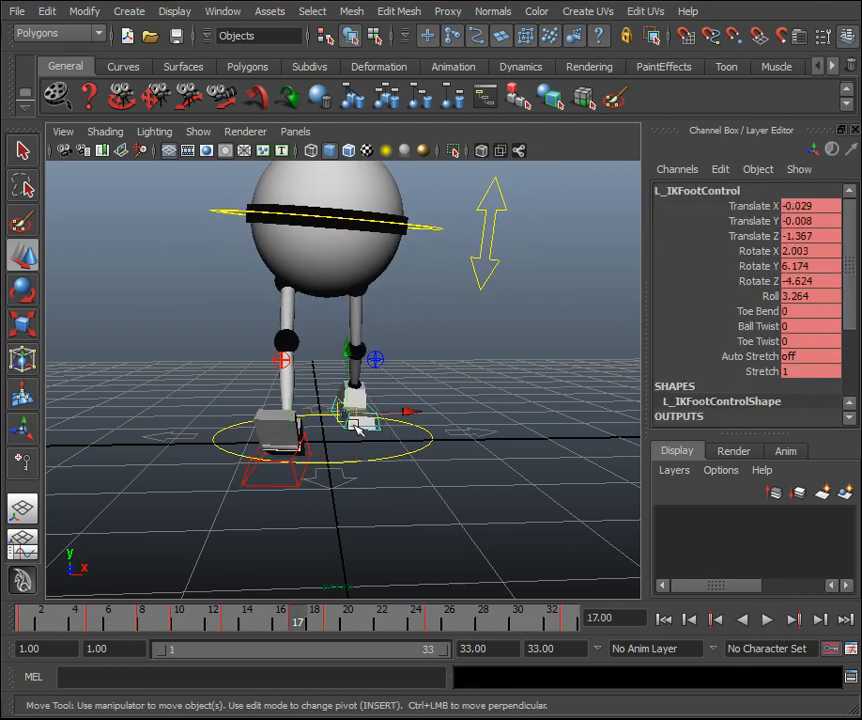
key(alt+v)
key(alt+v)
click(22, 545)
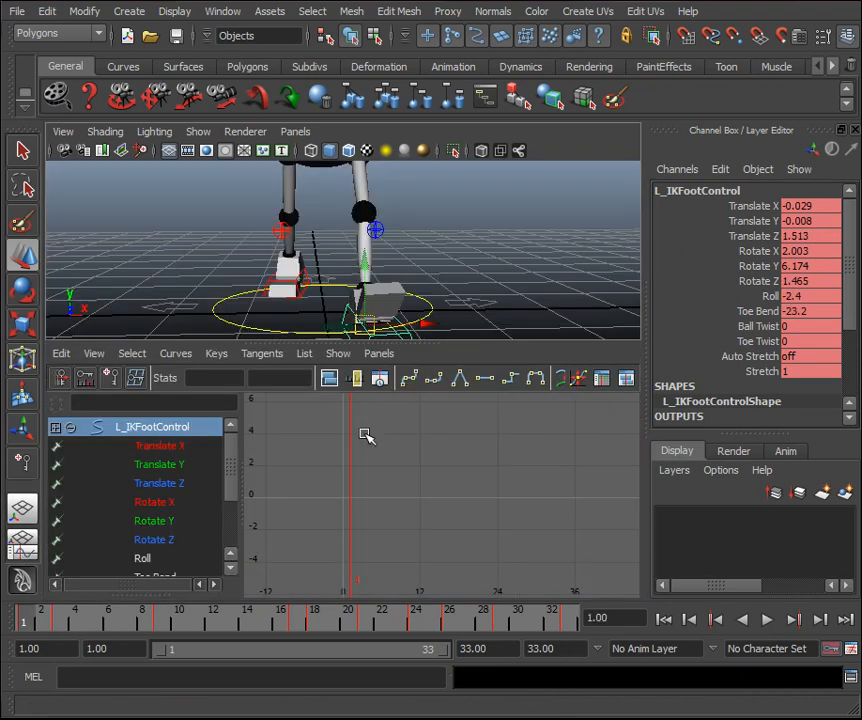
click(172, 540)
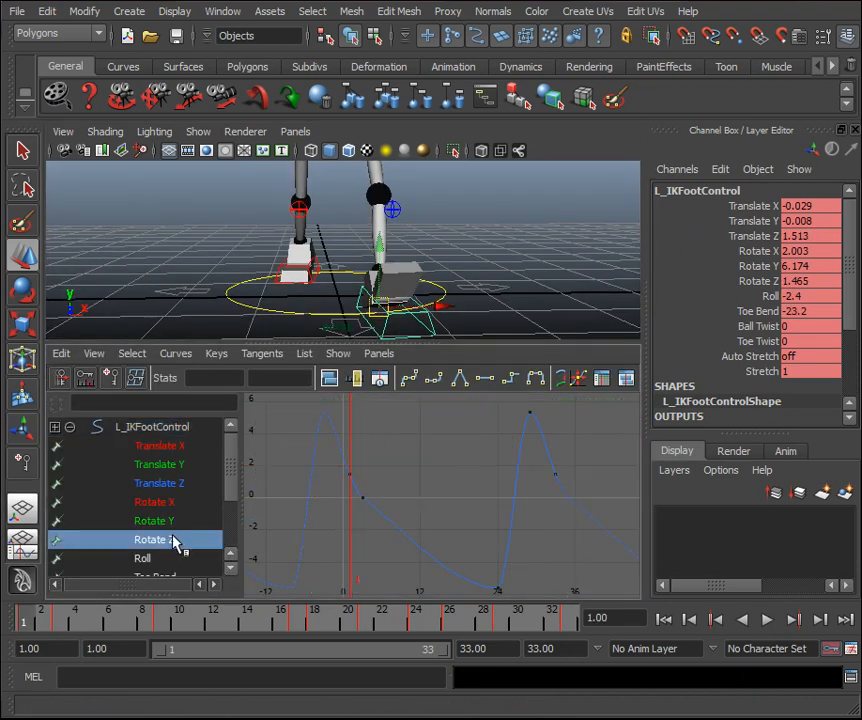
key(f)
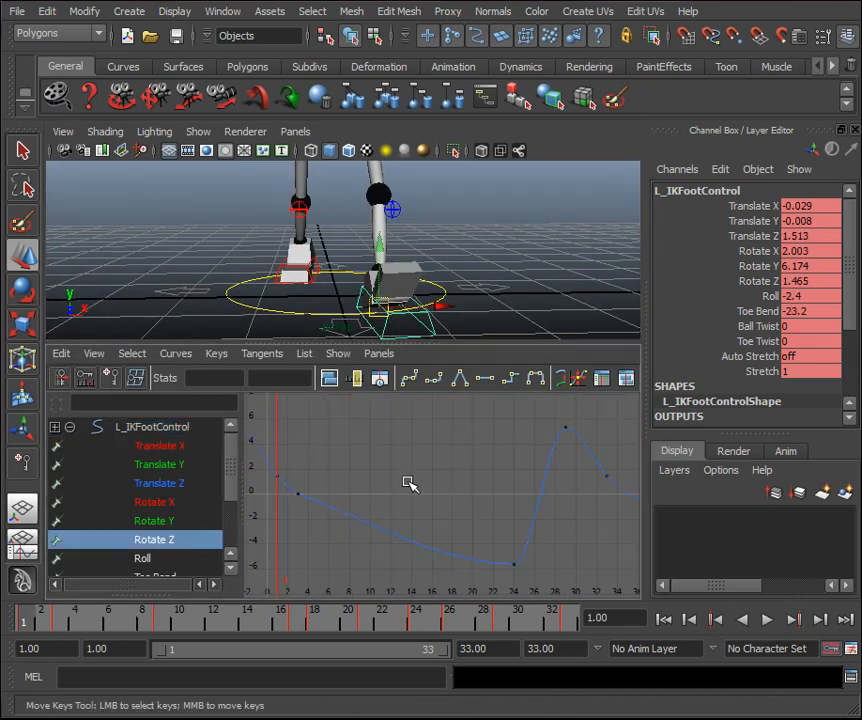
Compare the Rotate Z curve of the right foot control with that of the left foot control.
click(319, 279)
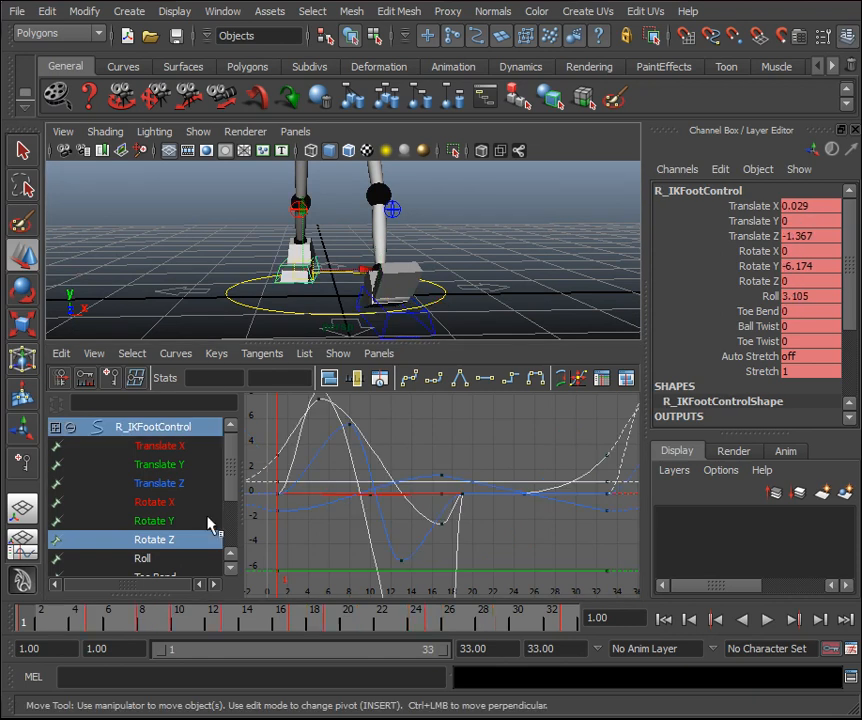
click(158, 541)
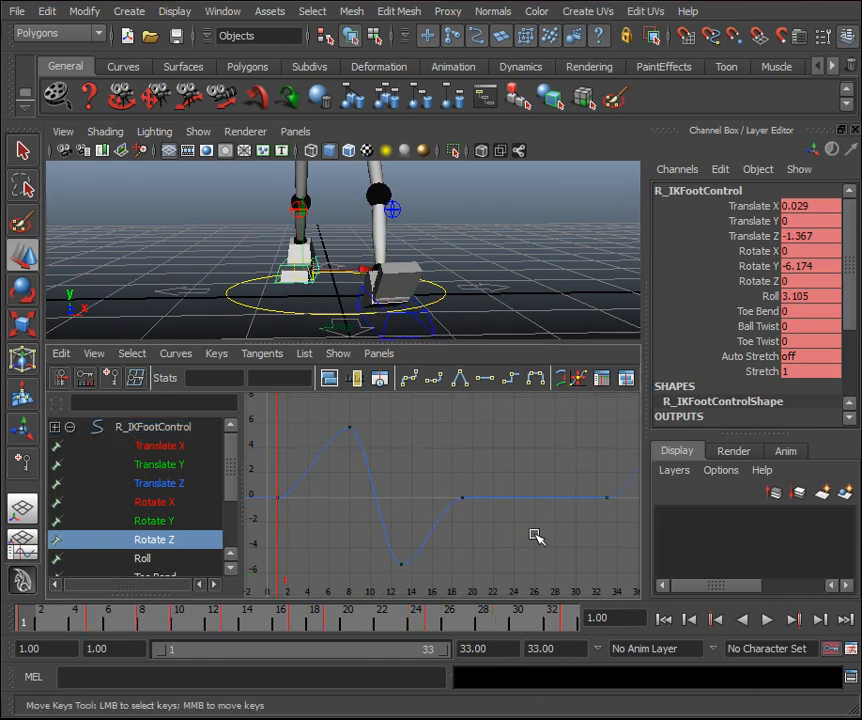
click(612, 503)
click(279, 505)
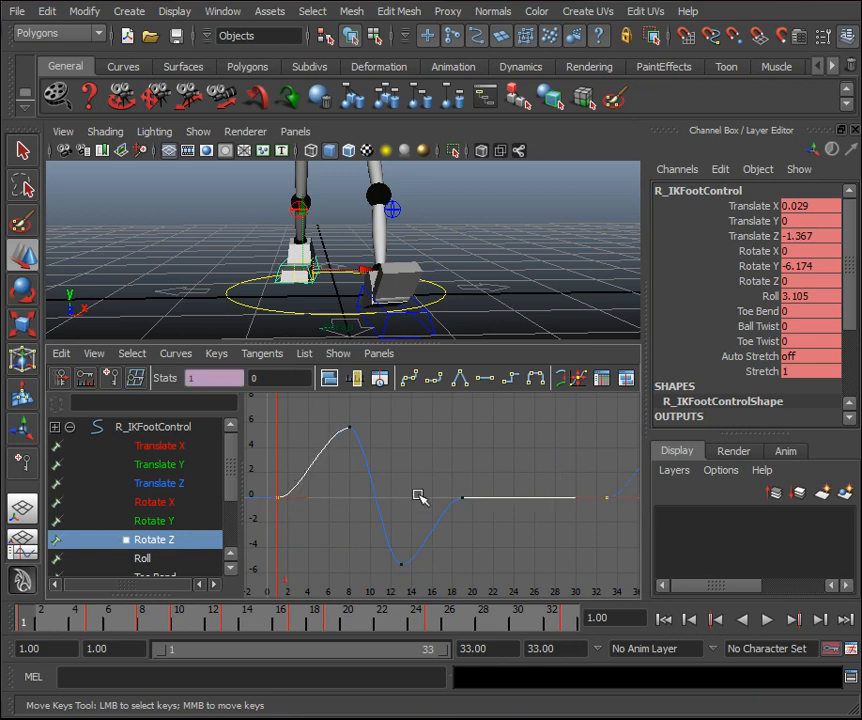
scroll(541, 500, down, 2)
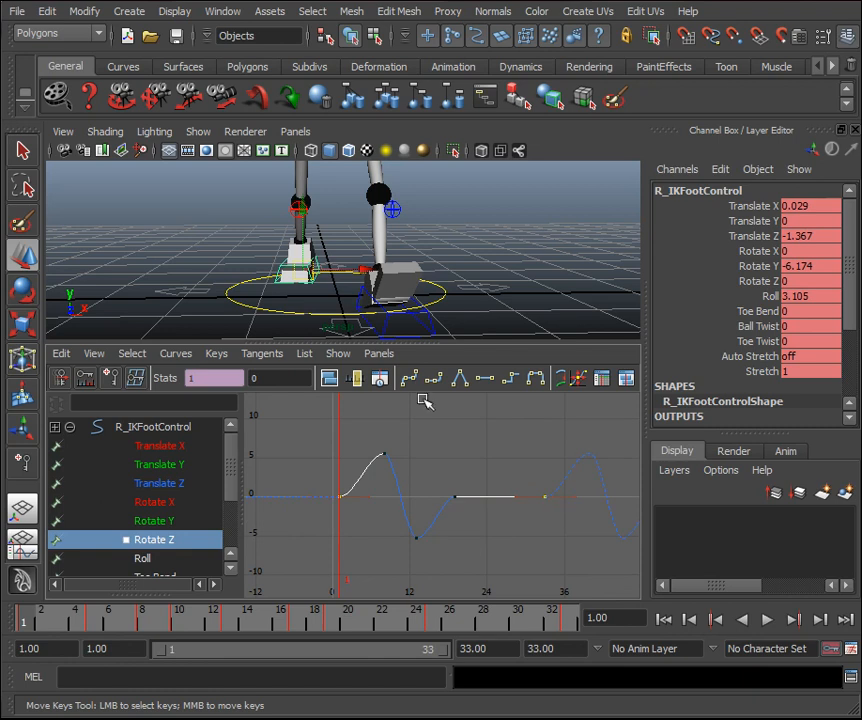
click(436, 320)
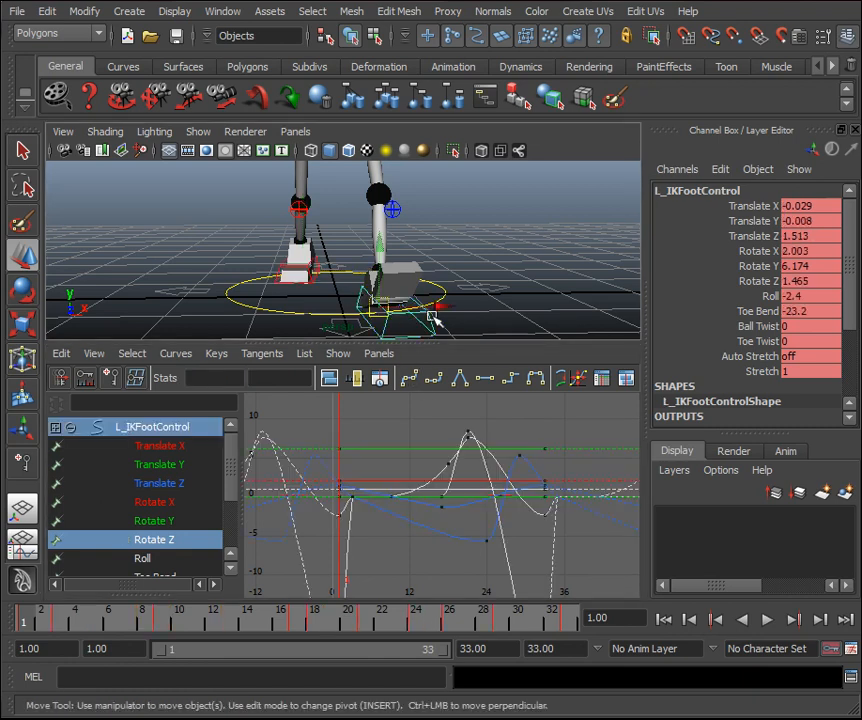
click(157, 541)
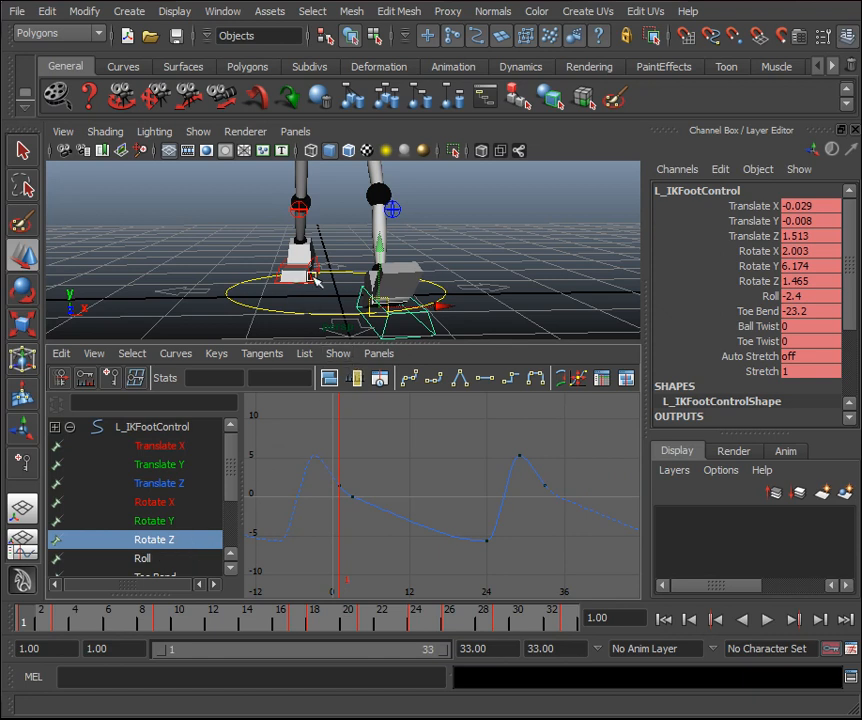
Select the right foot control, isolate its Rotate Z curve, and set Rotate Z to 0 at frame 5.
click(315, 279)
click(180, 541)
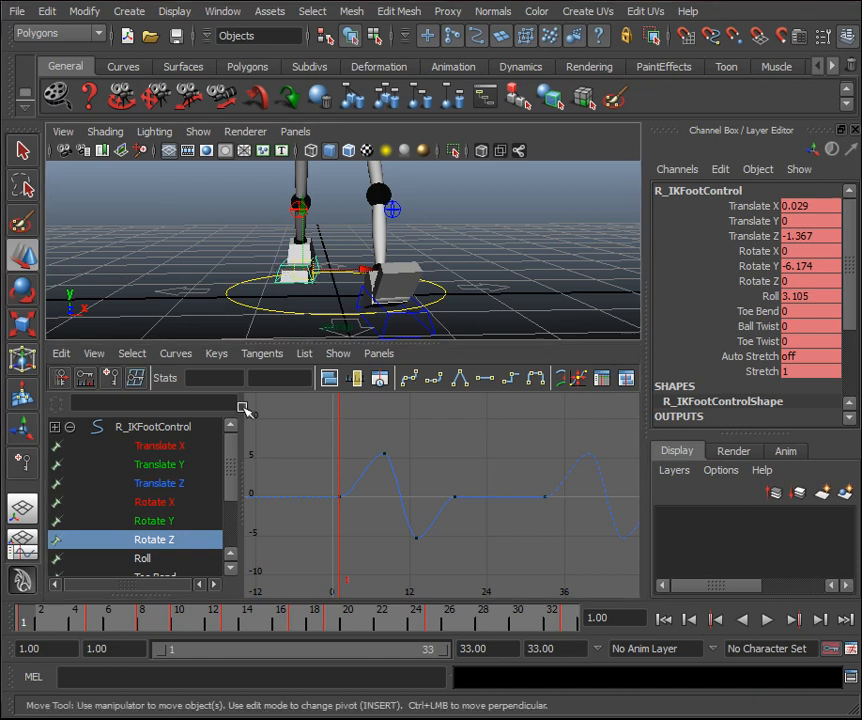
drag(35, 637, 101, 625)
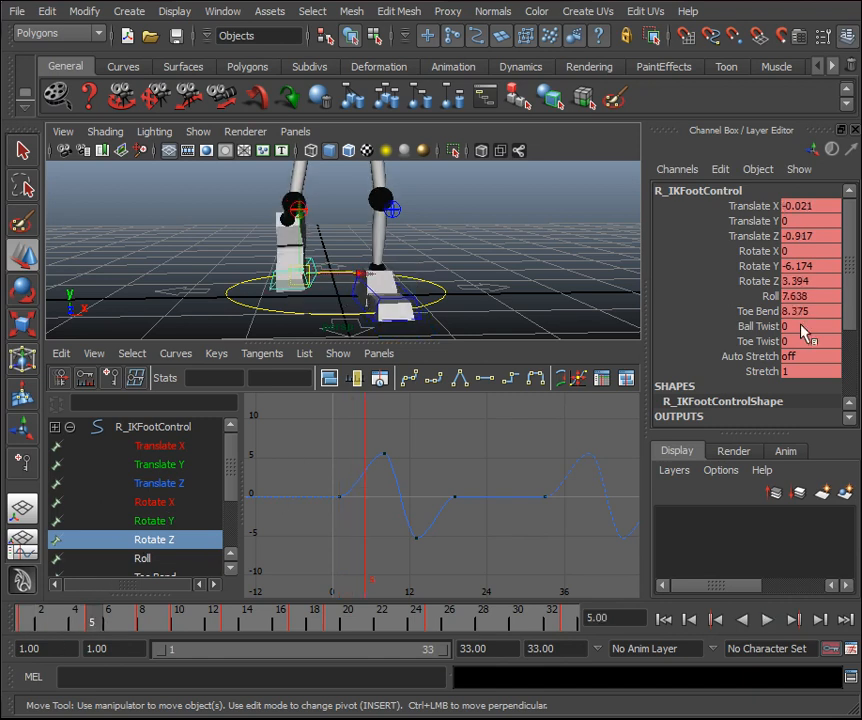
click(810, 281)
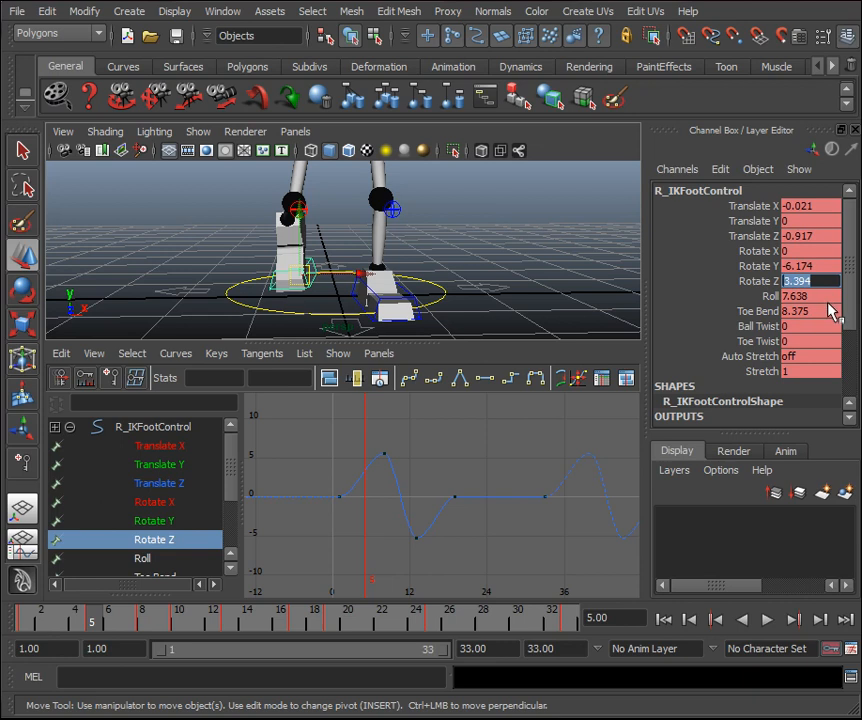
text(0)
key(Return)
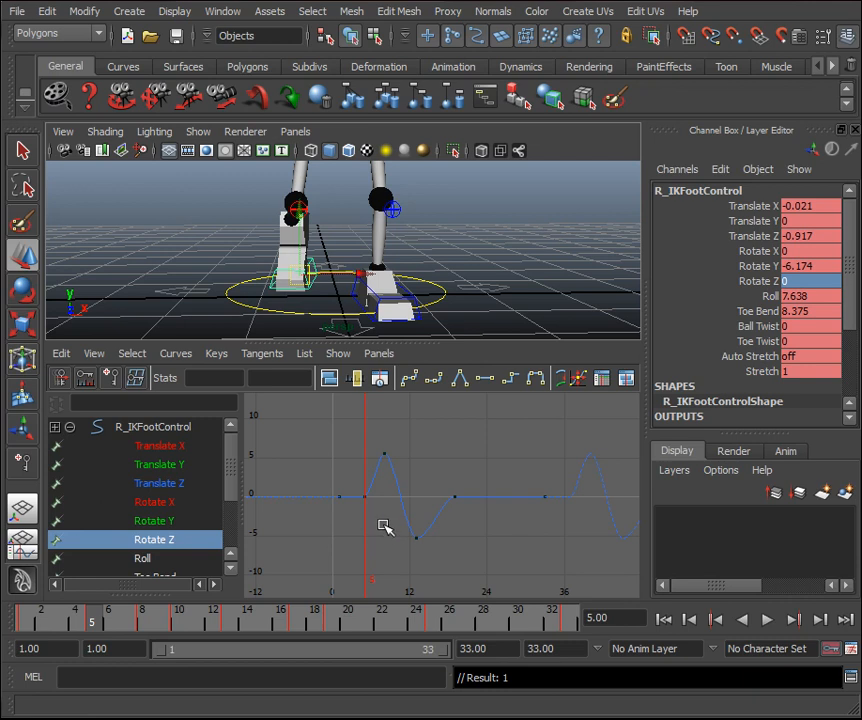
Scrub between frames 5 and 21 to compare the right foot's passing pose with the left foot's.
key(alt+v)
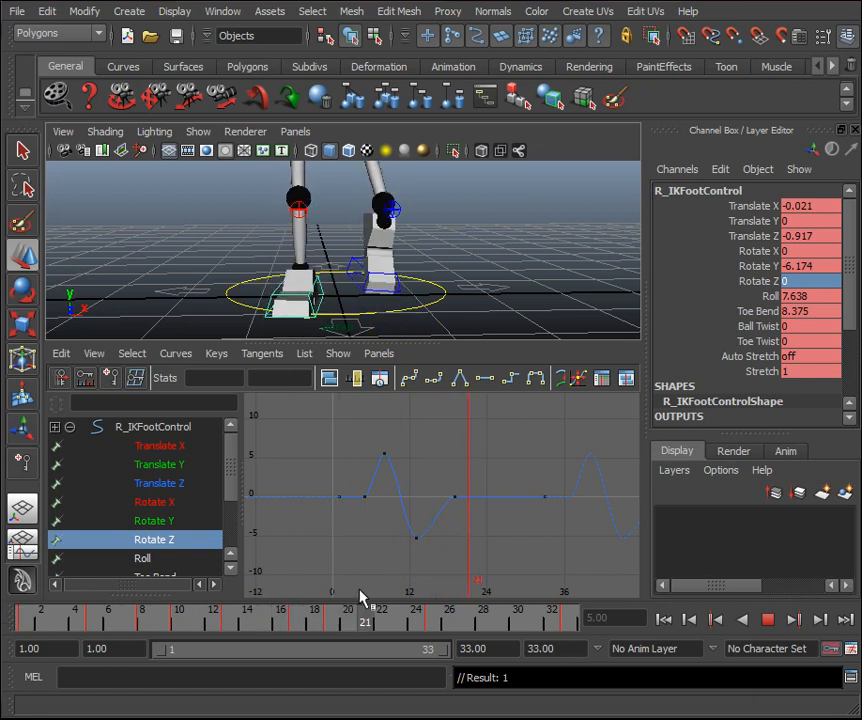
drag(362, 597, 96, 612)
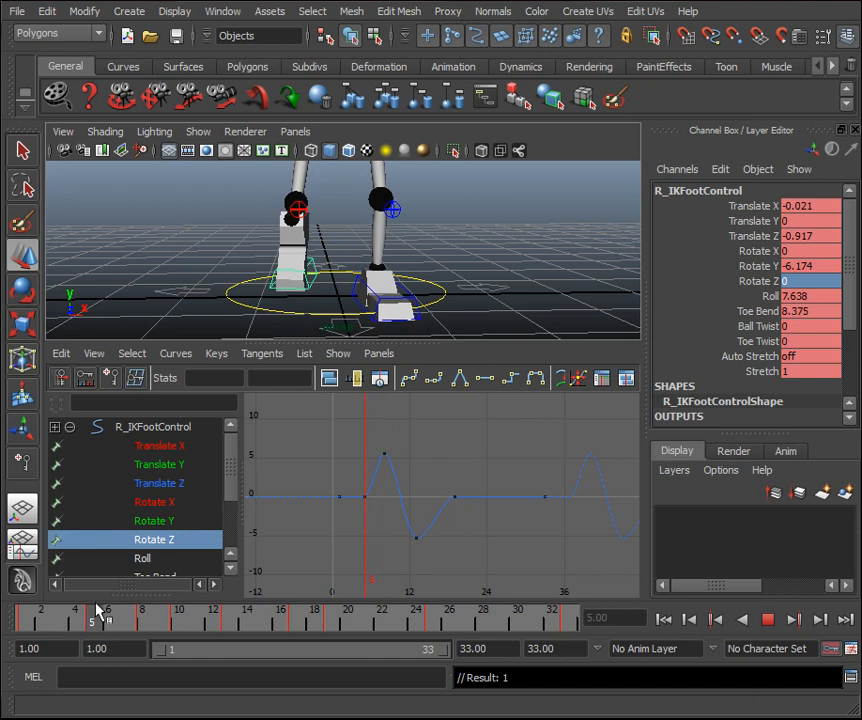
click(815, 281)
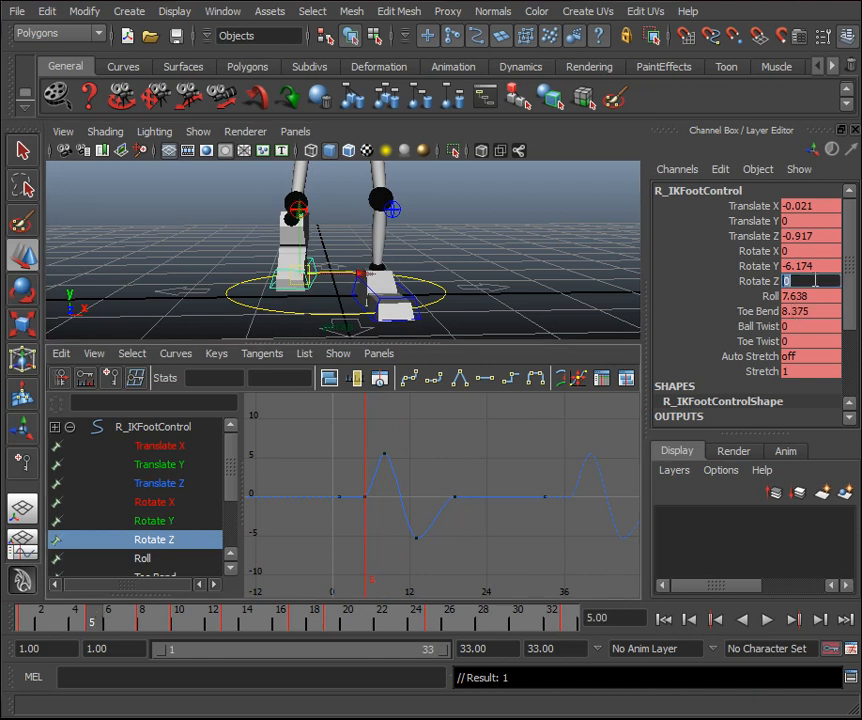
key(alt+v)
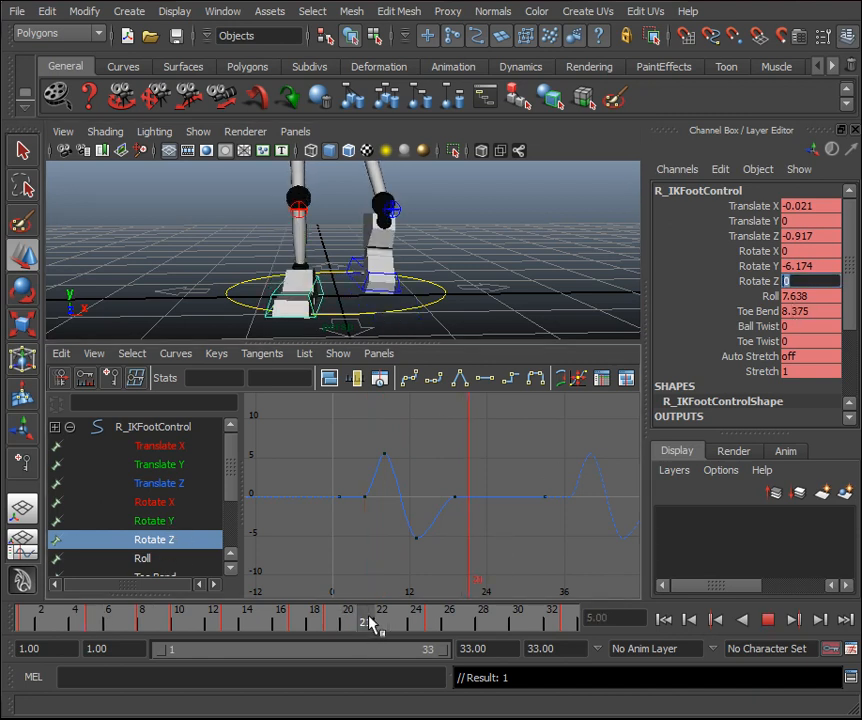
mouse_move(370, 618)
mouse_down()
mouse_move(335, 631)
mouse_move(366, 626)
mouse_up()
Select the left foot control and set its Rotate Z to 0 at frames 17 and 21.
click(405, 293)
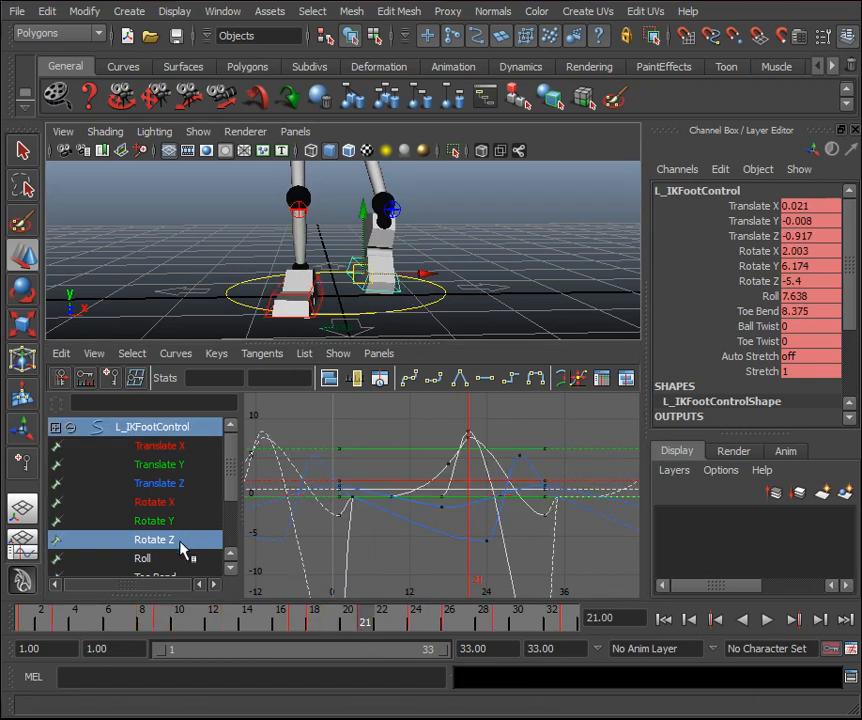
click(181, 542)
drag(456, 615, 297, 627)
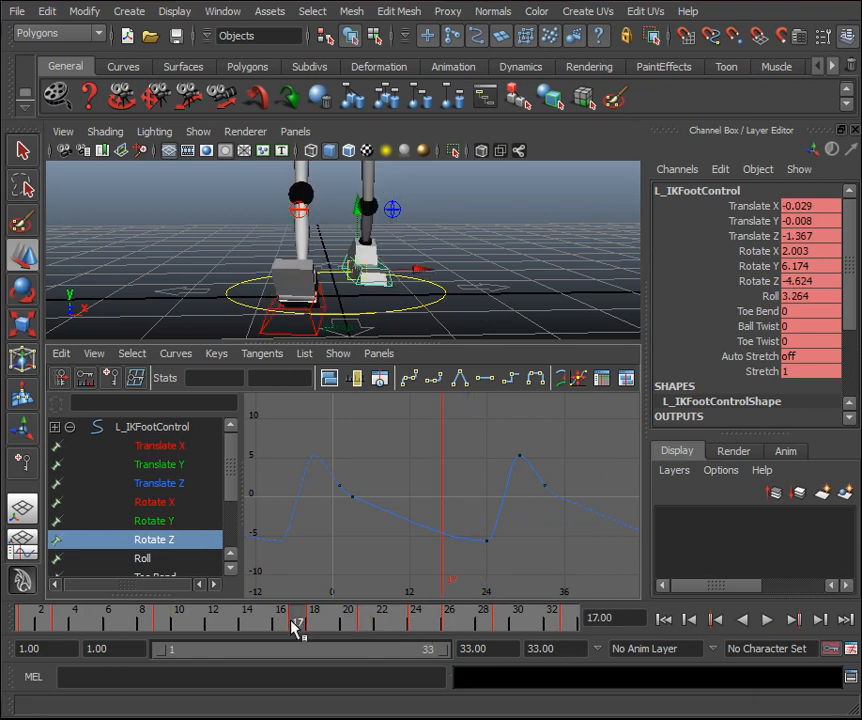
double_click(810, 283)
text(0)
key(Return)
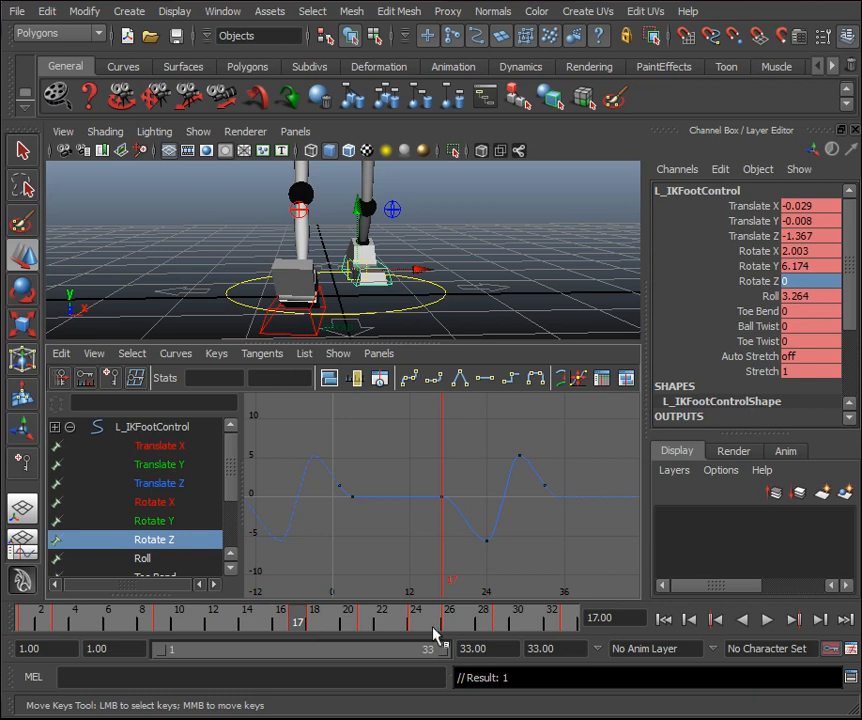
drag(336, 628, 364, 624)
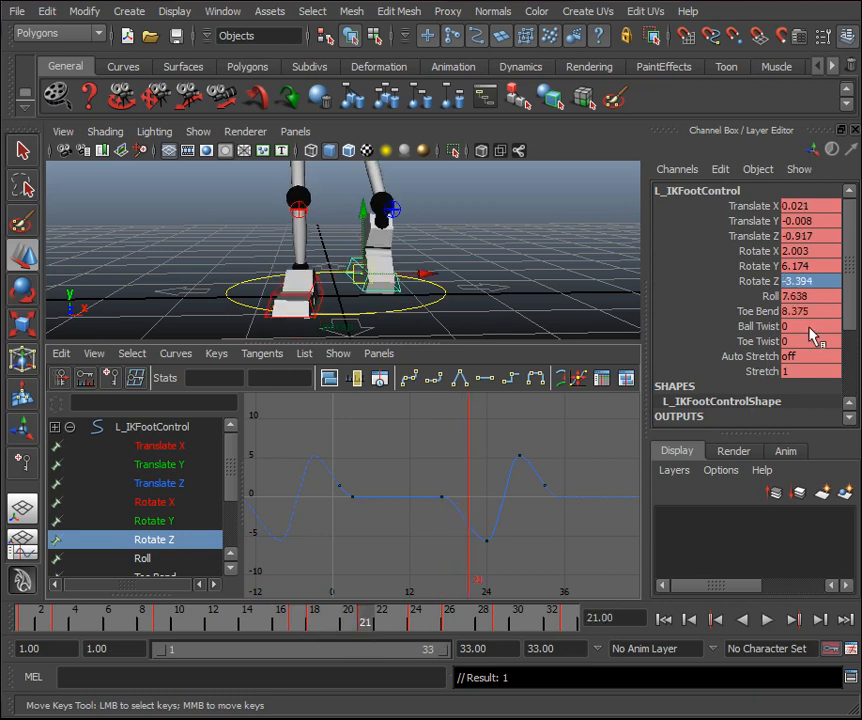
double_click(828, 282)
text(0)
key(Return)
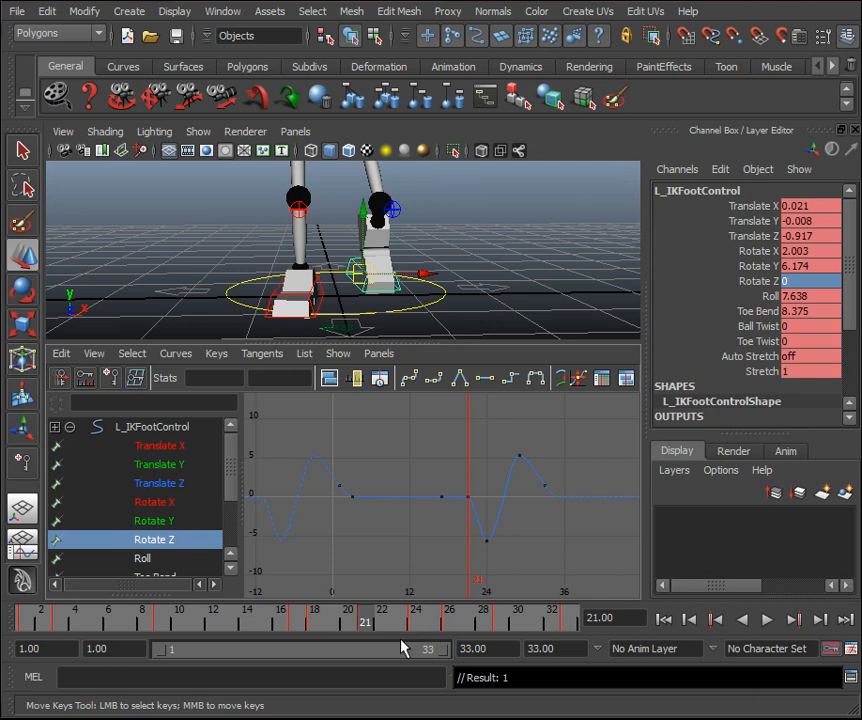
Delete the left foot's Rotate Z key at frame 17 and bring up the right foot's Rotate Z curve.
mouse_move(379, 621)
mouse_down()
mouse_move(583, 620)
mouse_move(297, 626)
mouse_move(169, 645)
mouse_move(608, 677)
mouse_move(483, 668)
mouse_move(431, 637)
mouse_up()
drag(462, 522, 410, 460)
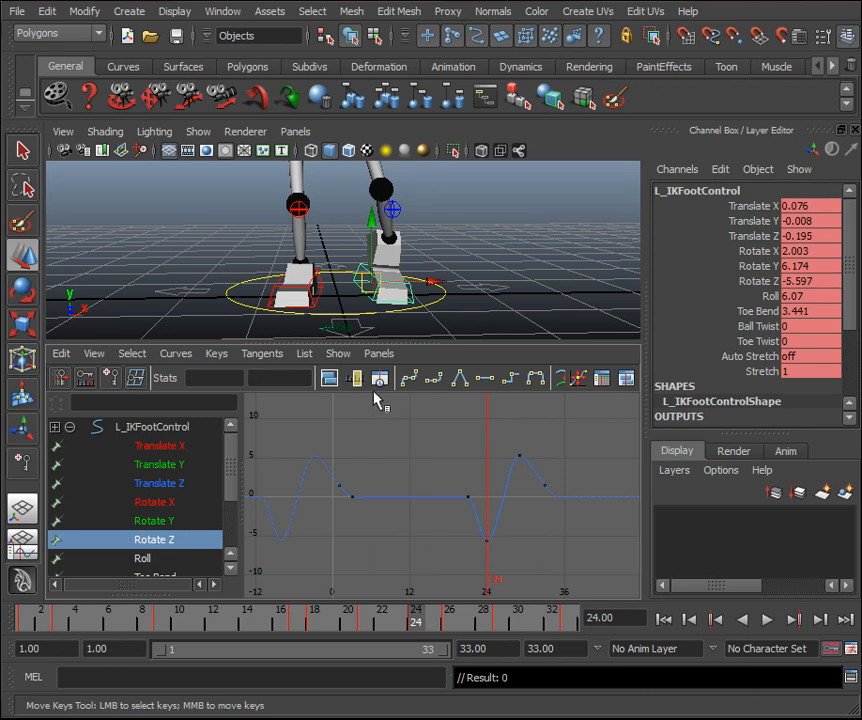
click(323, 298)
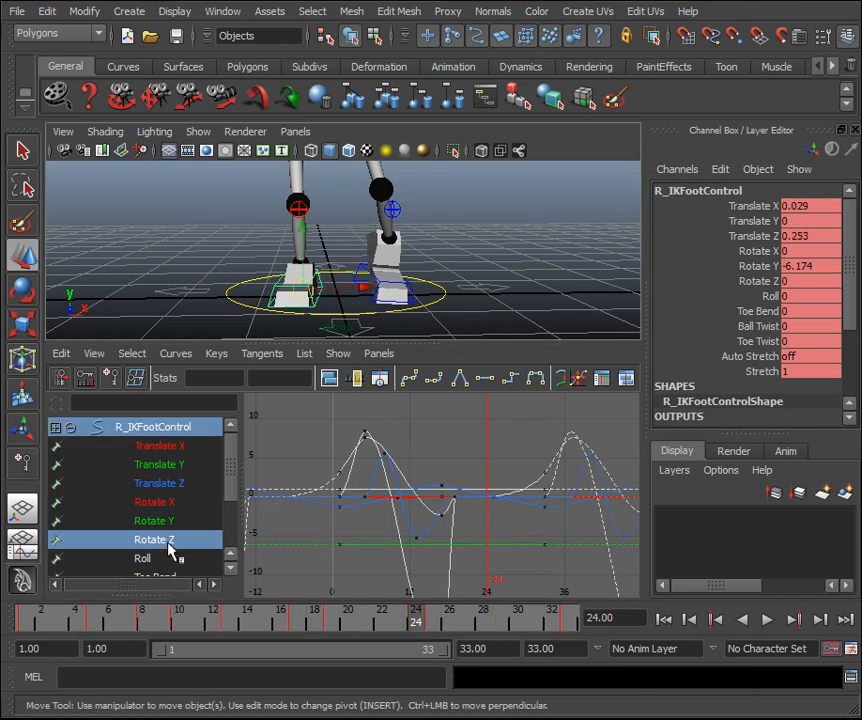
click(166, 541)
Deselect the control, maximize the perspective view, and play the walk cycle with the adjusted foot rotation.
click(516, 300)
key(space)
alt+drag(483, 455, 497, 365)
click(767, 620)
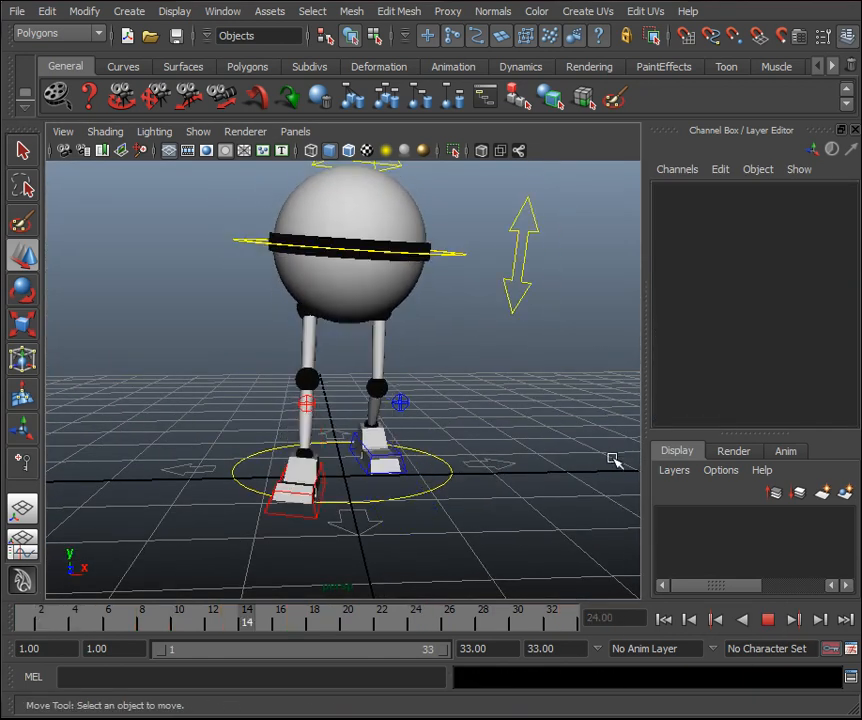
alt+drag(612, 458, 583, 437)
Hide the NURBS curves in the perspective view and review the looping walk from the front.
click(204, 134)
click(243, 150)
alt+drag(455, 339, 473, 362)
scroll(472, 362, down, 5)
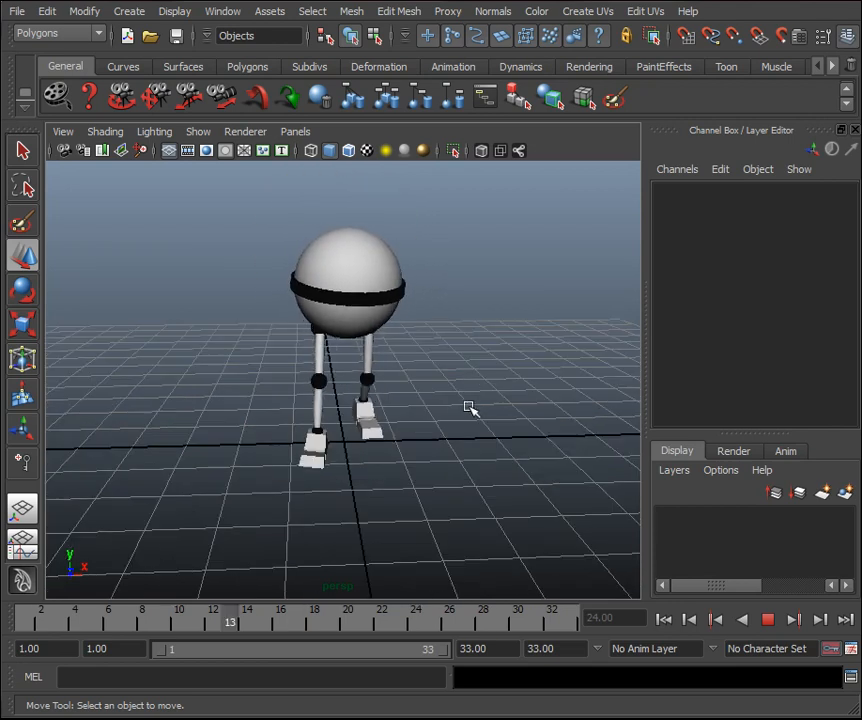
alt+drag(467, 406, 452, 414)
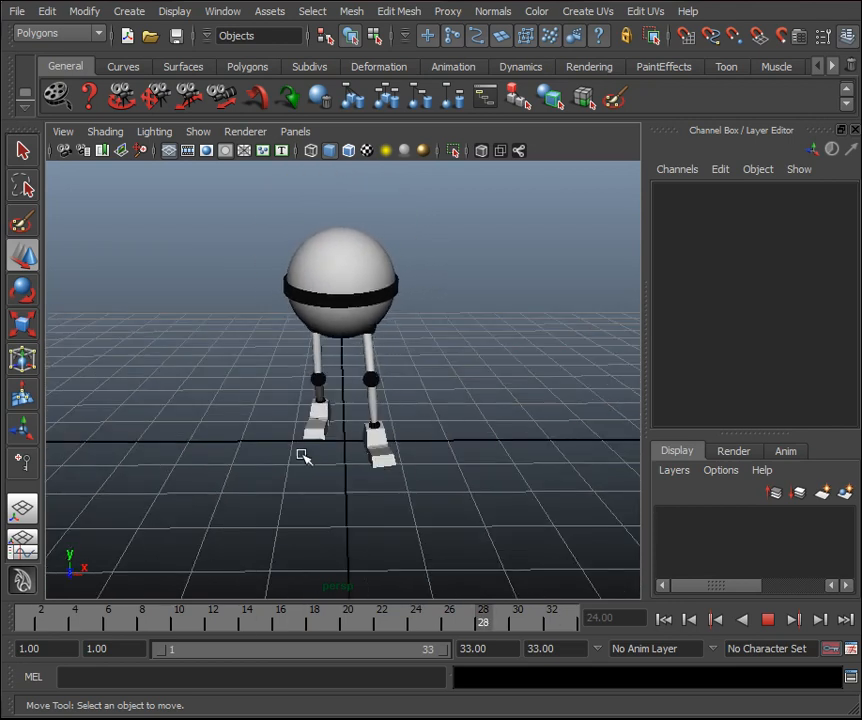
Stop playback, return to frame 1, and save the scene.
click(767, 620)
click(24, 622)
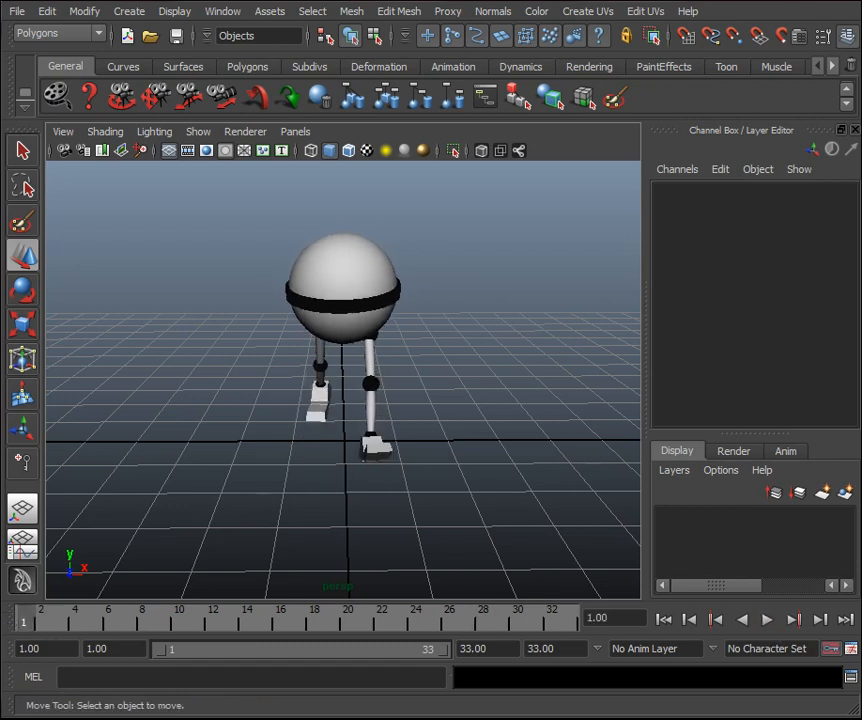
key(q)
key(ctrl+s)
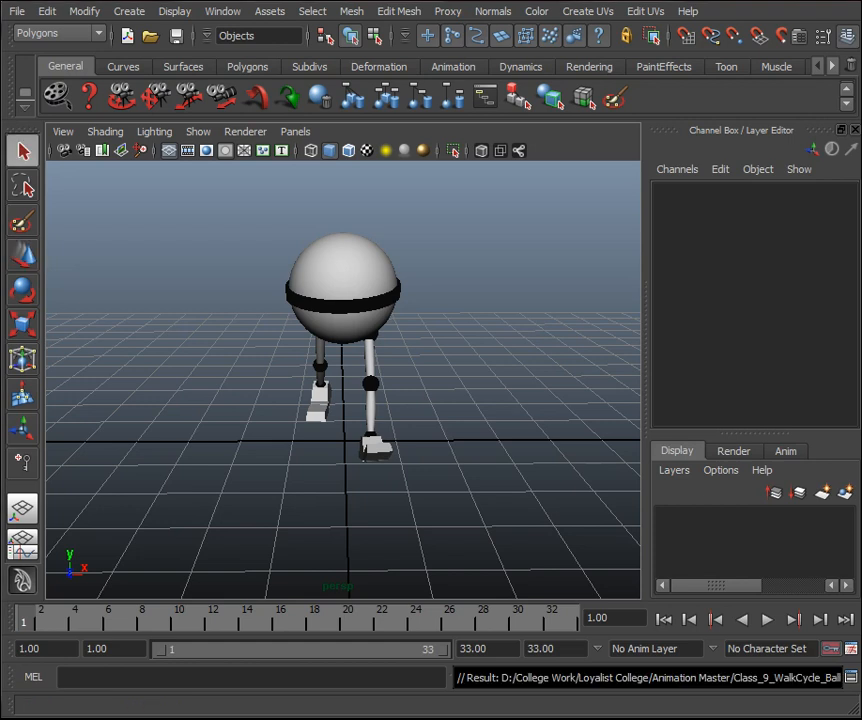
Play the walk cycle from a side view and examine the leg and foot motion from several angles.
alt+drag(570, 473, 447, 396)
scroll(450, 398, up, 4)
alt+middle_drag(460, 406, 473, 406)
alt+drag(472, 407, 461, 410)
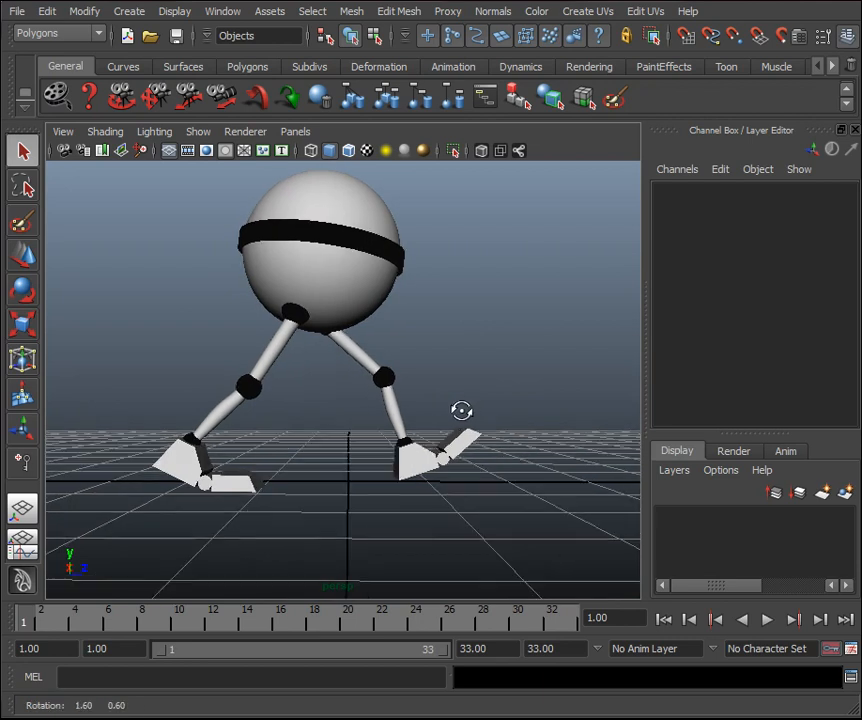
click(767, 620)
alt+drag(618, 496, 614, 482)
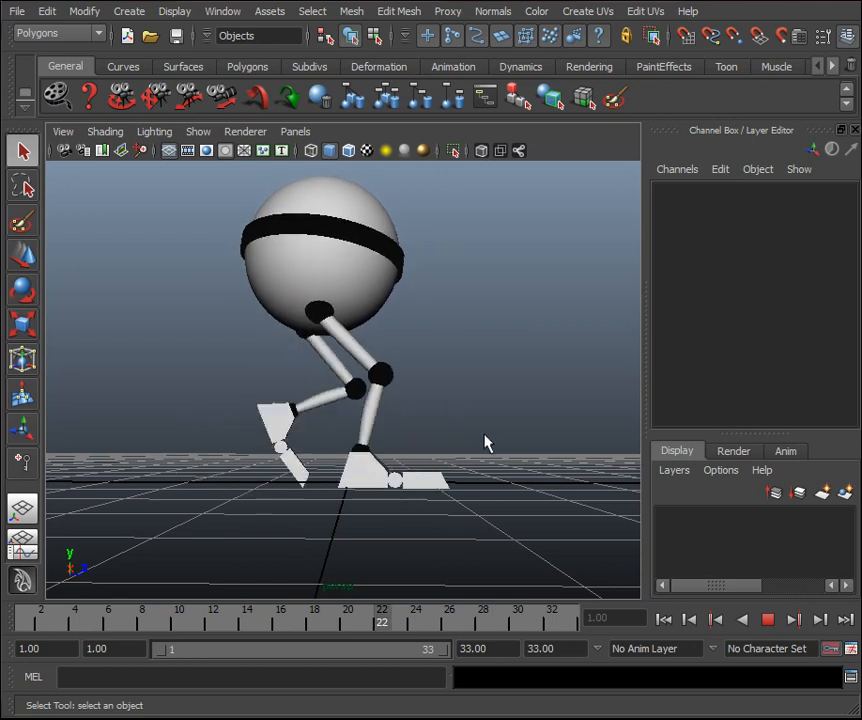
scroll(484, 434, down, 5)
alt+drag(485, 437, 488, 448)
scroll(483, 420, up, 5)
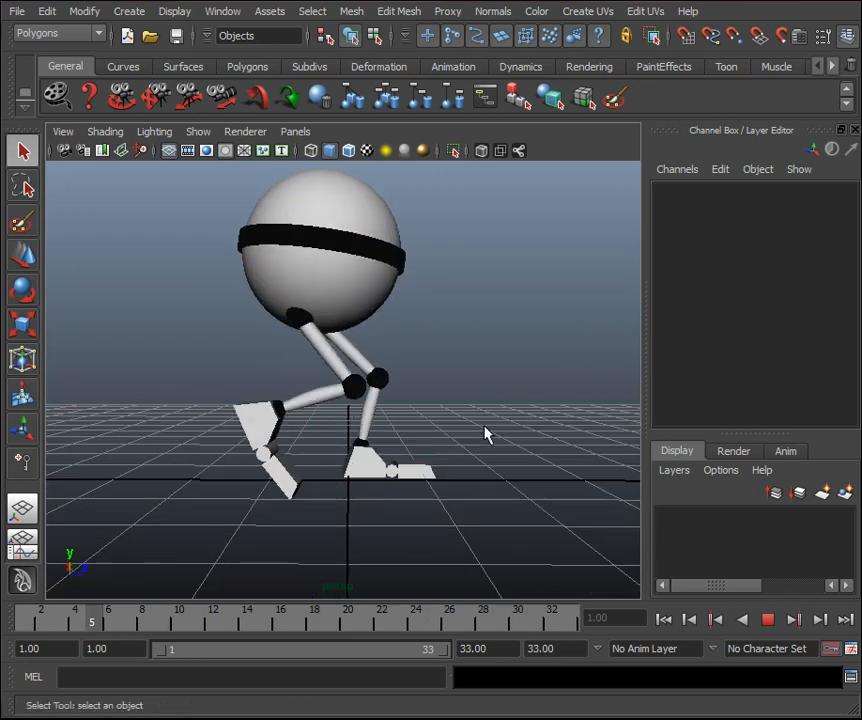
click(763, 621)
Return to frame 1, show the NURBS curves again, and select the right foot control.
drag(212, 623, 12, 638)
click(195, 135)
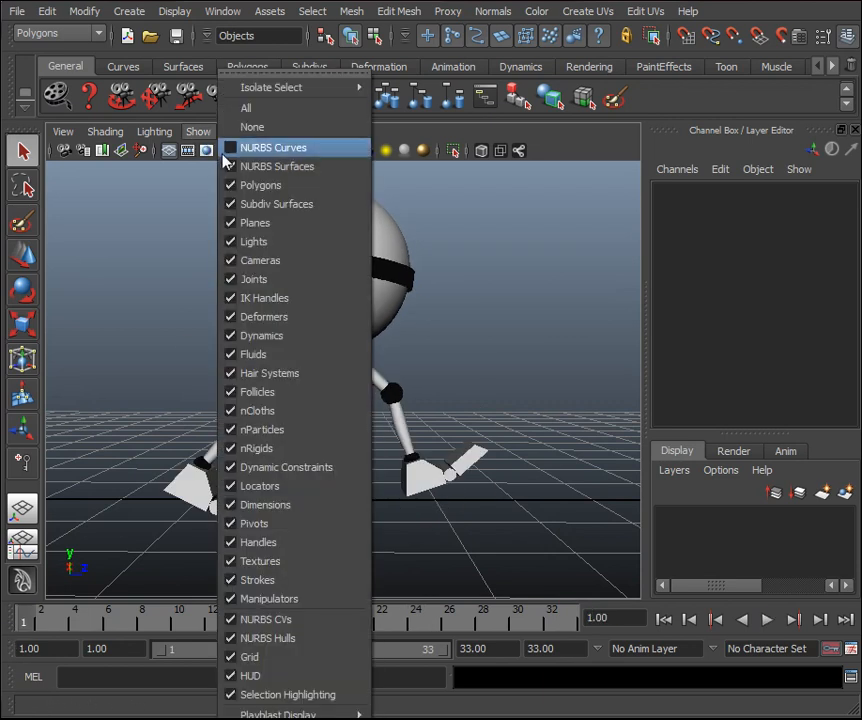
click(235, 150)
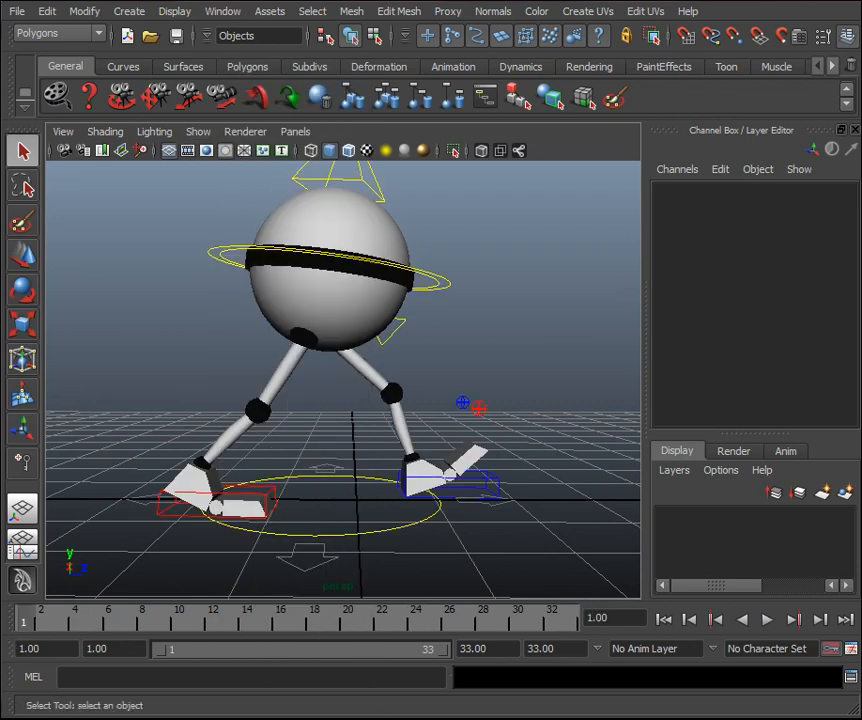
click(272, 500)
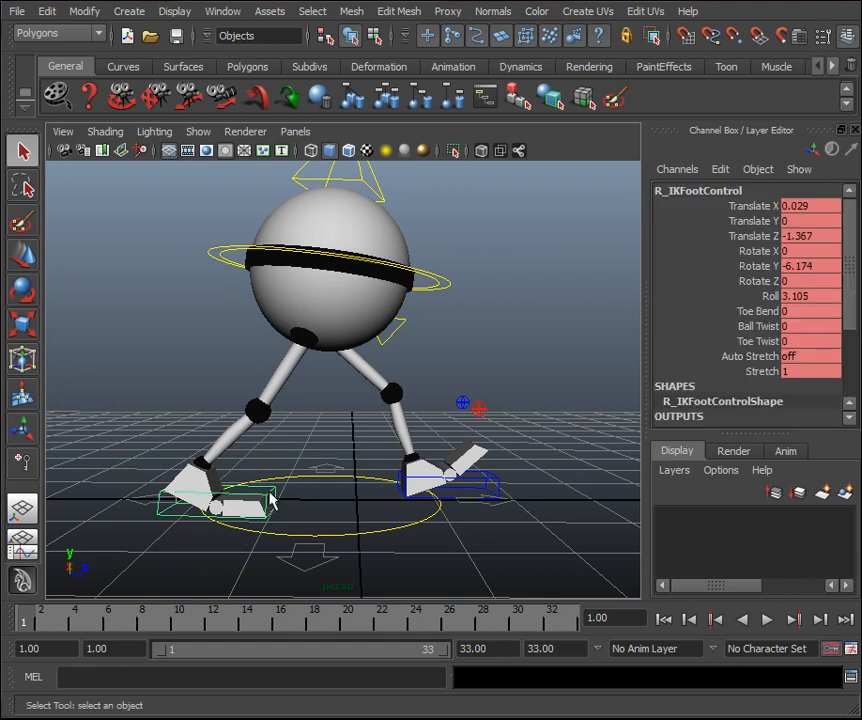
Try a Toe Bend of -10.4 on the right foot control at frame 1.
click(762, 312)
middle_drag(551, 363, 456, 393)
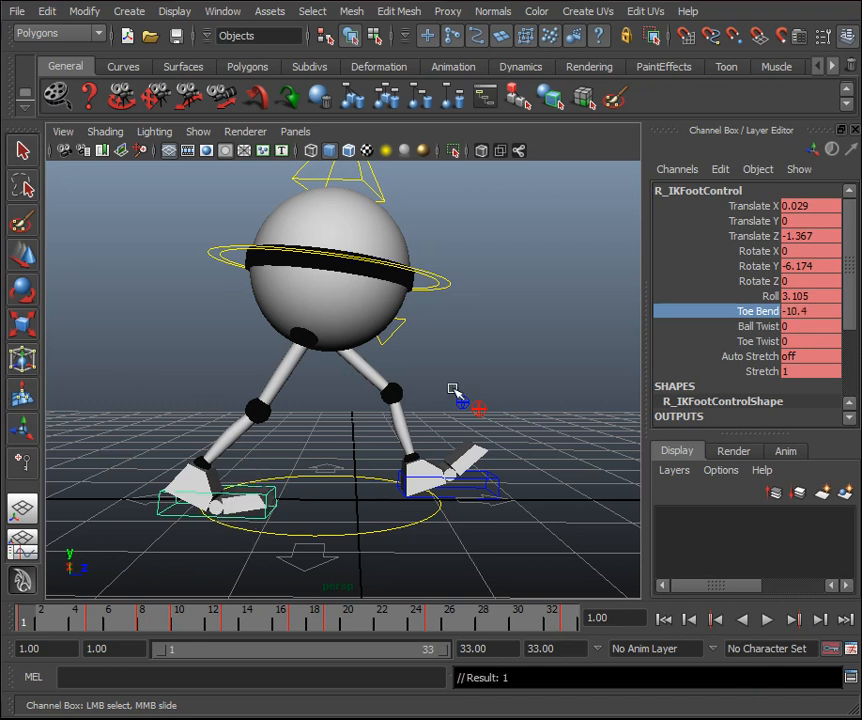
key(ctrl+z)
Play and scrub the opening frames from the side, stopping at frame 3 to inspect the right foot's toe.
alt+drag(329, 481, 360, 450)
key(alt+v)
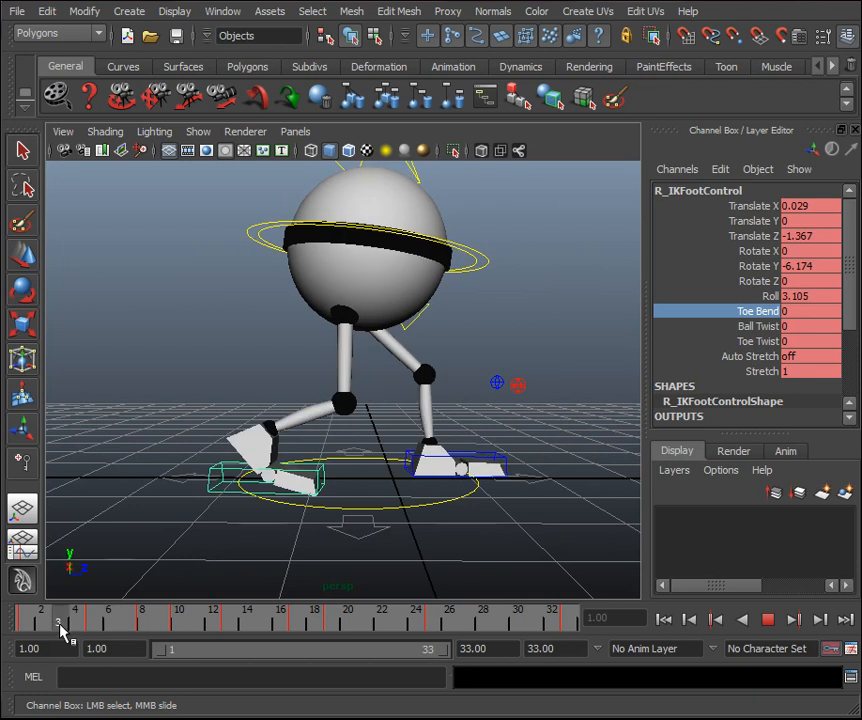
key(alt+v)
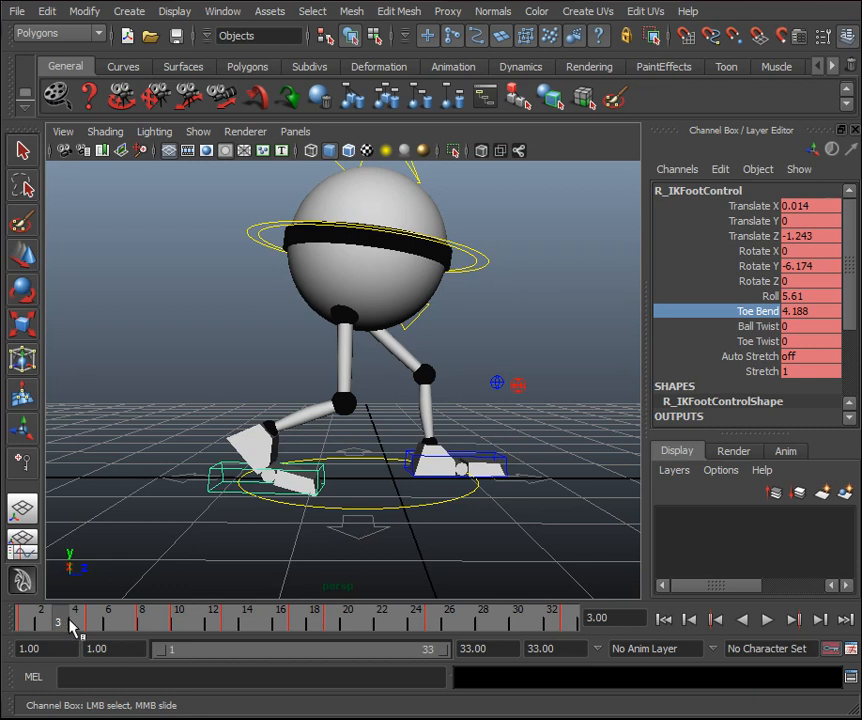
Set the right foot control's Toe Bend to 0 at frame 5 and review the opening frames.
drag(70, 625, 95, 622)
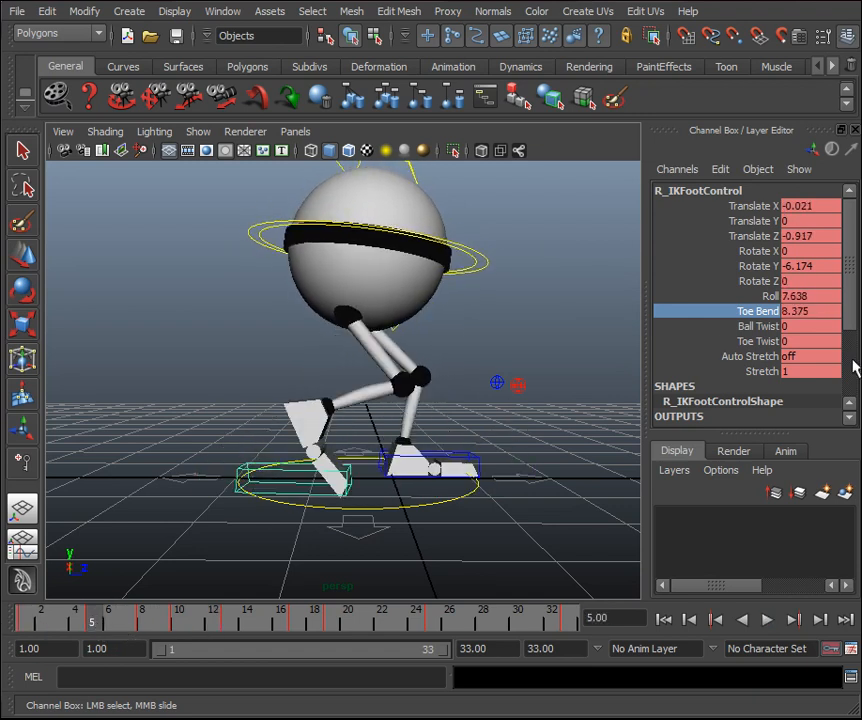
double_click(812, 313)
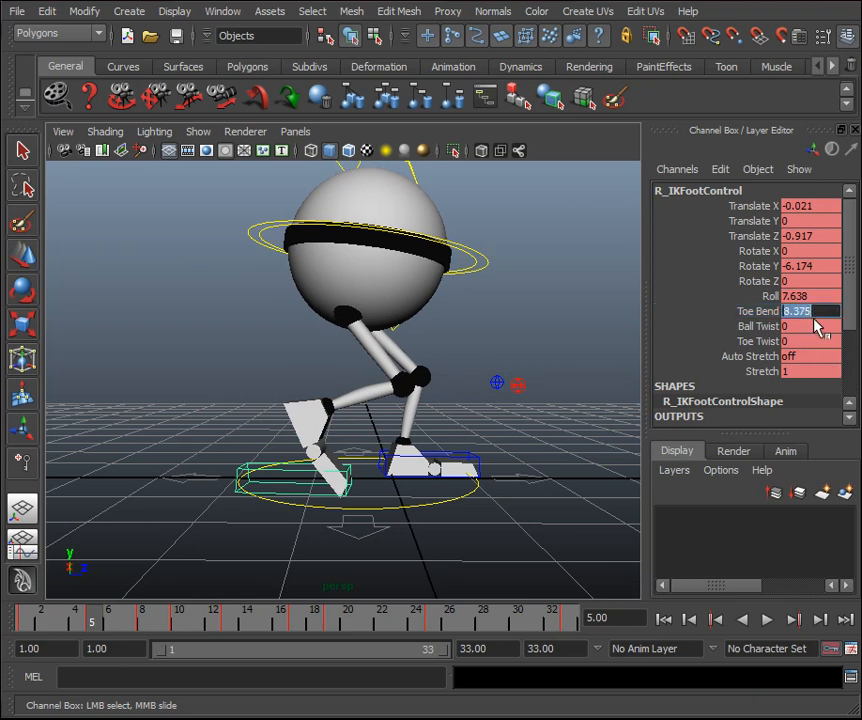
text(0)
key(Return)
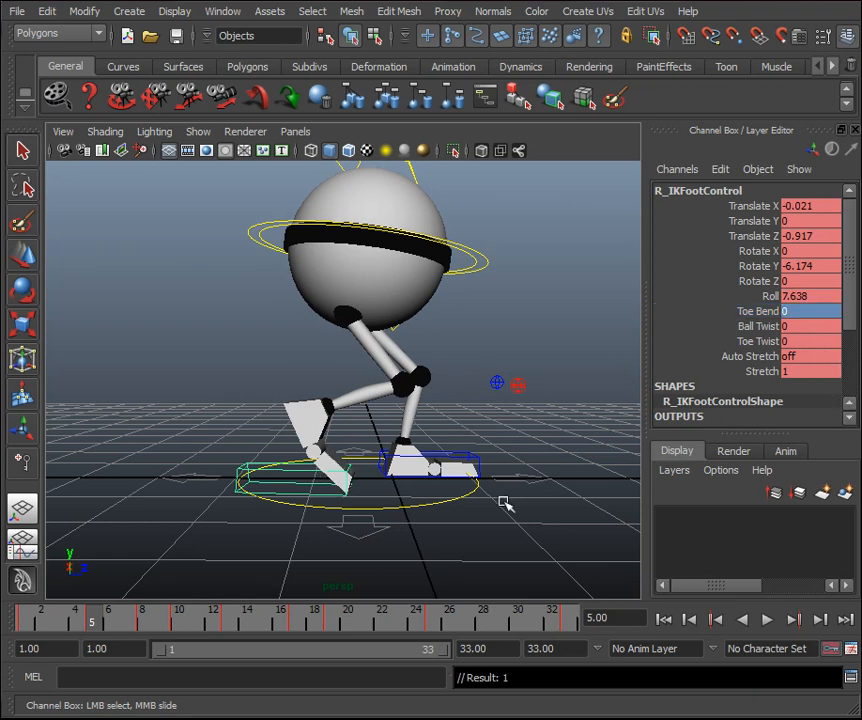
key(alt+v)
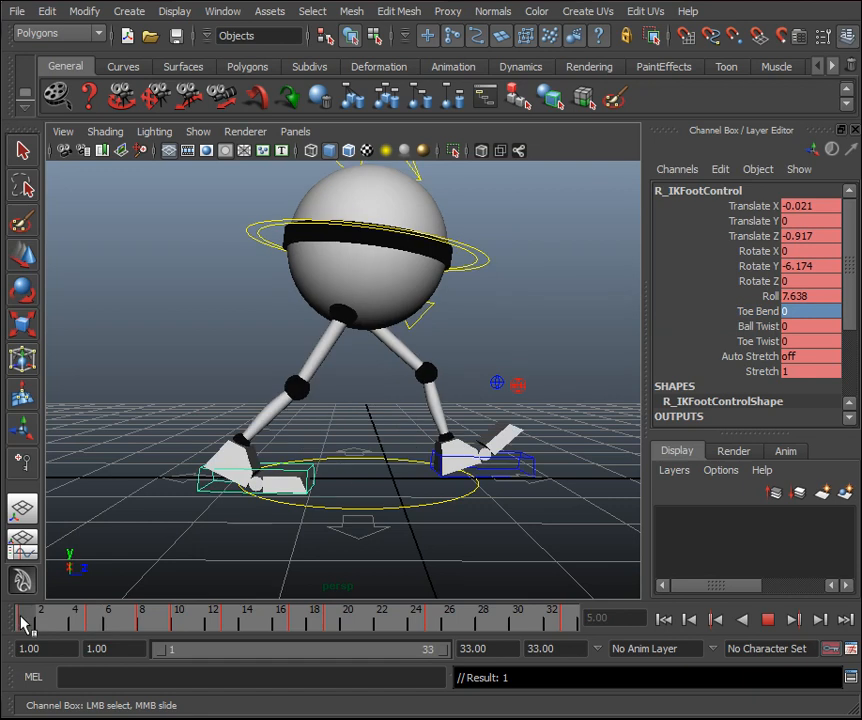
drag(58, 615, 90, 617)
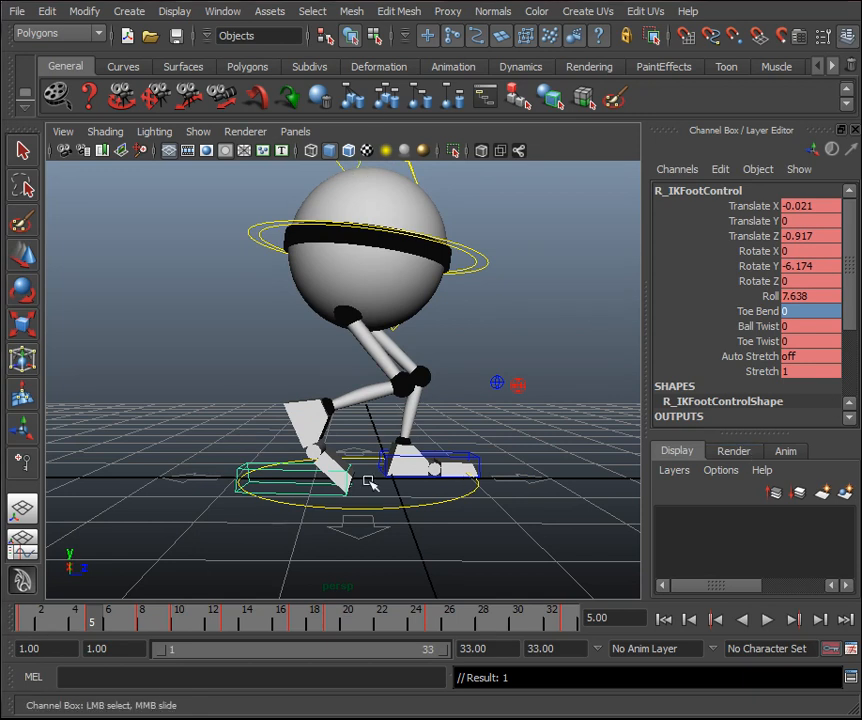
Try a Toe Bend of 22.475 on the right foot control at frame 8 and reset it to 0.
key(alt+v)
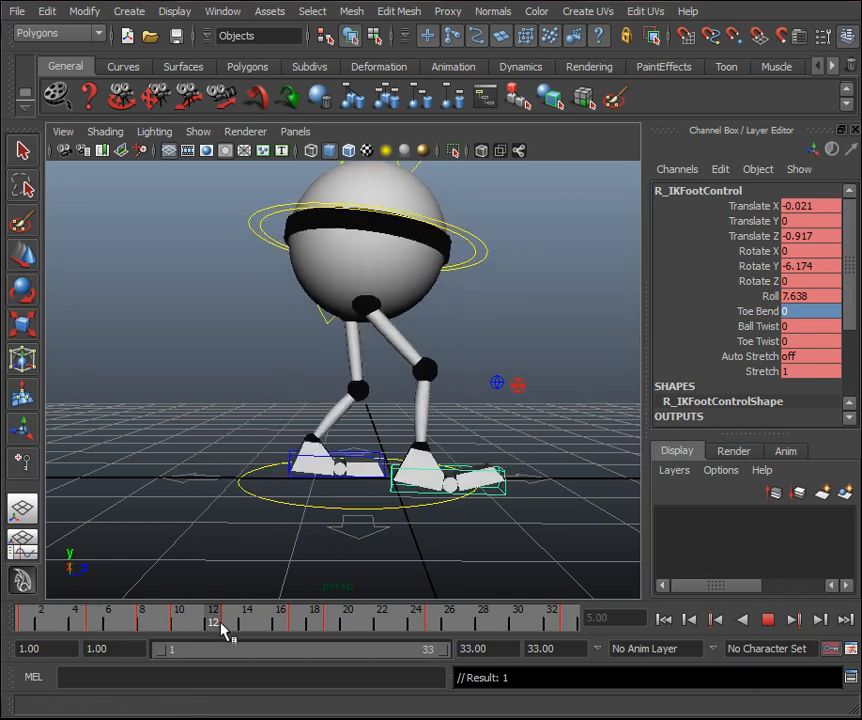
mouse_move(1, 635)
mouse_down()
mouse_move(152, 625)
mouse_move(77, 630)
mouse_move(160, 635)
mouse_move(145, 635)
mouse_up()
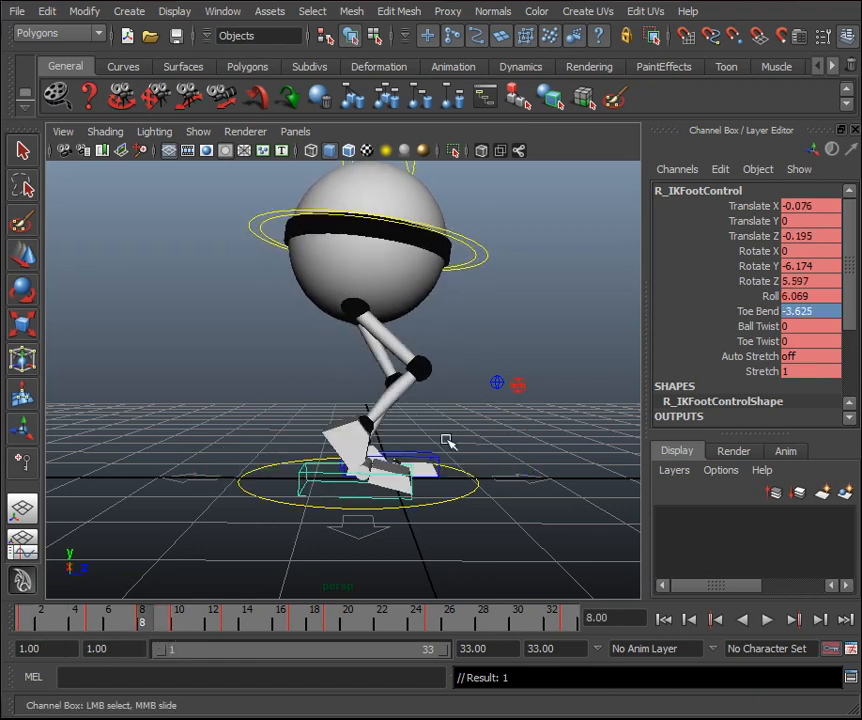
click(672, 312)
middle_drag(506, 356, 720, 362)
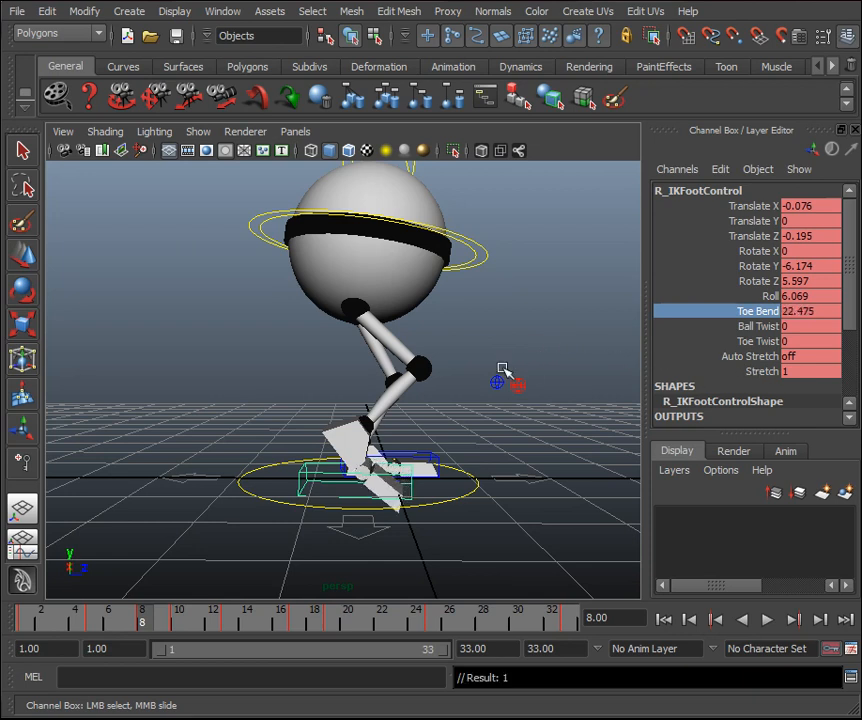
double_click(806, 311)
text(0)
key(Return)
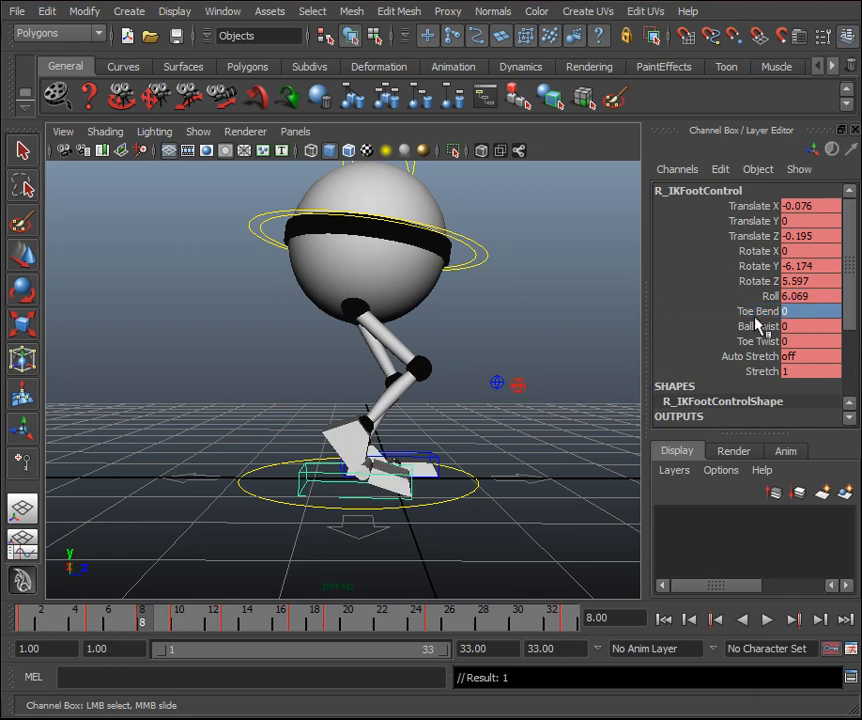
Set the right foot control's Toe Bend to 5 at frame 8 and check the motion between frames 5 and 8.
alt+drag(541, 379, 540, 376)
middle_drag(538, 376, 577, 358)
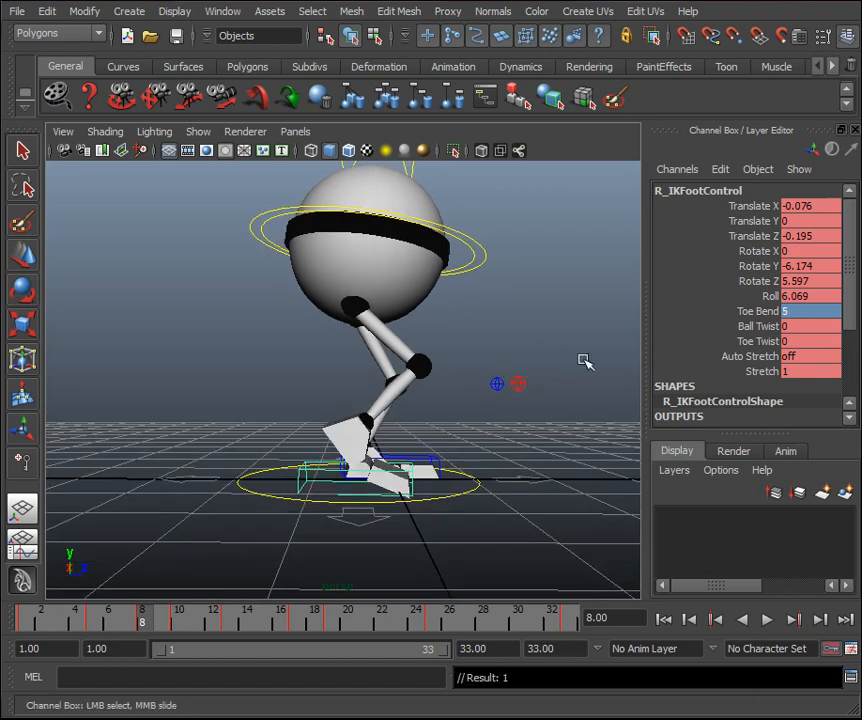
drag(145, 620, 95, 627)
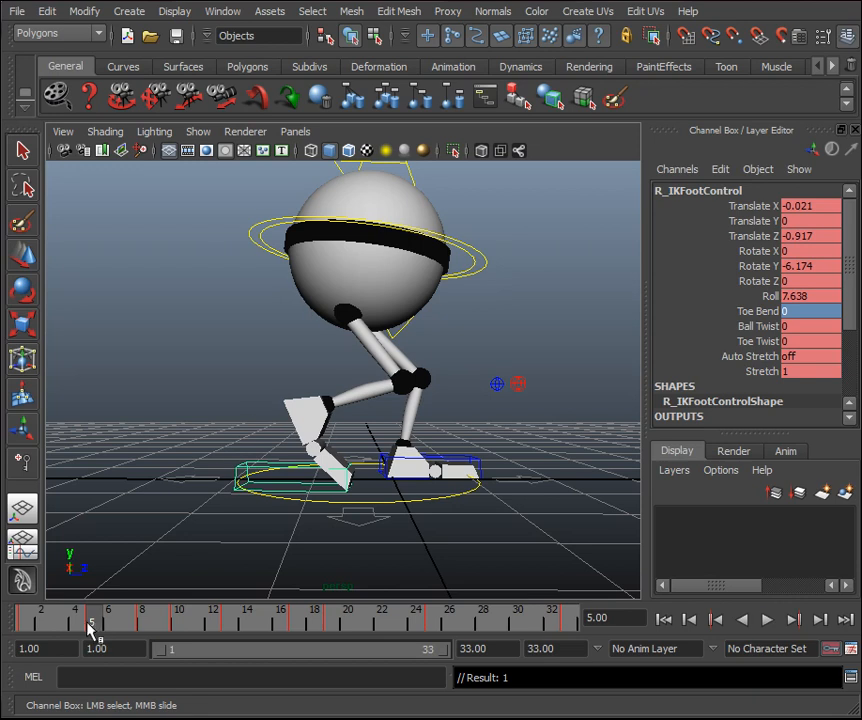
key(alt+v)
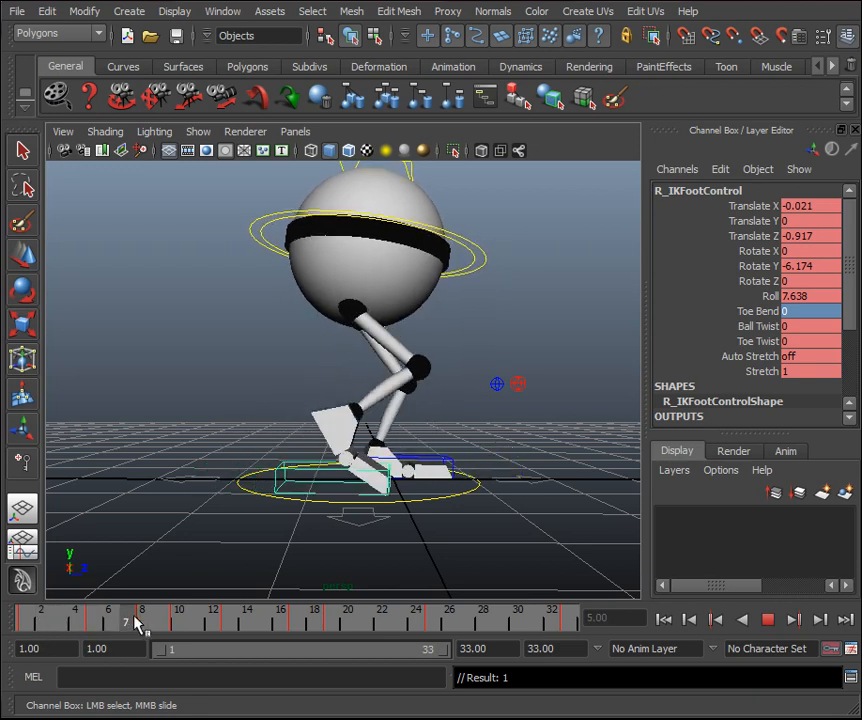
key(alt+v)
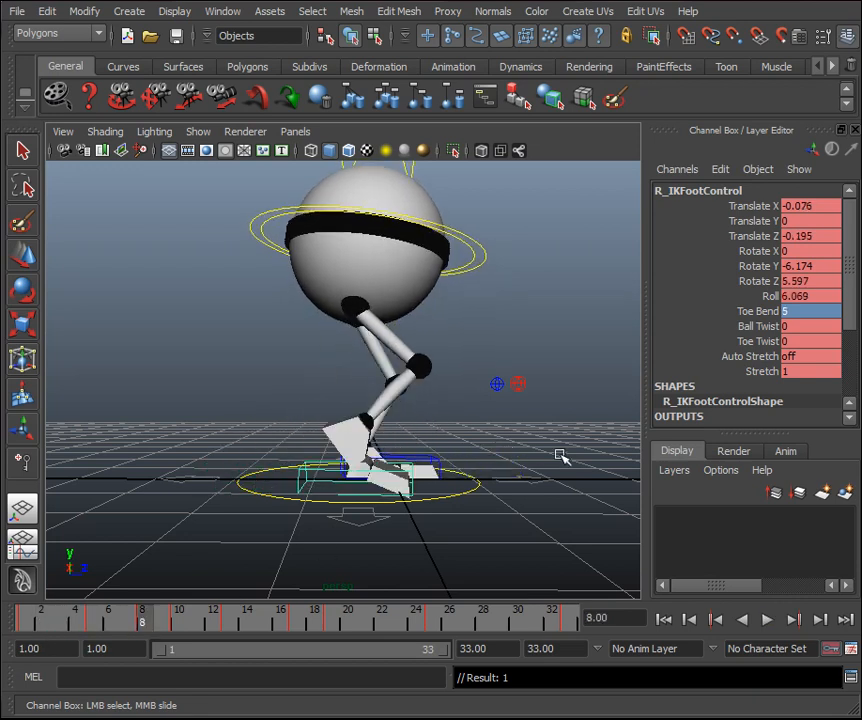
Try a Toe Bend of 39.4 on the right foot control at frame 8 and play the opening frames.
click(680, 311)
middle_drag(680, 311, 495, 403)
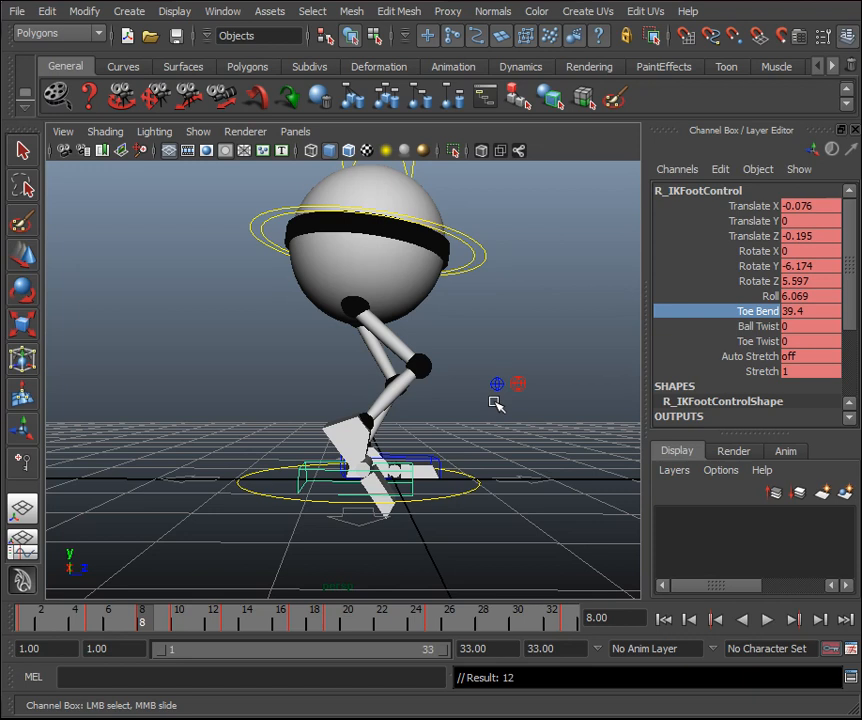
key(alt+v)
drag(35, 630, 165, 618)
Reset the right foot control's Toe Bend to 0 at frame 8 and adjust it to 2.6.
double_click(808, 311)
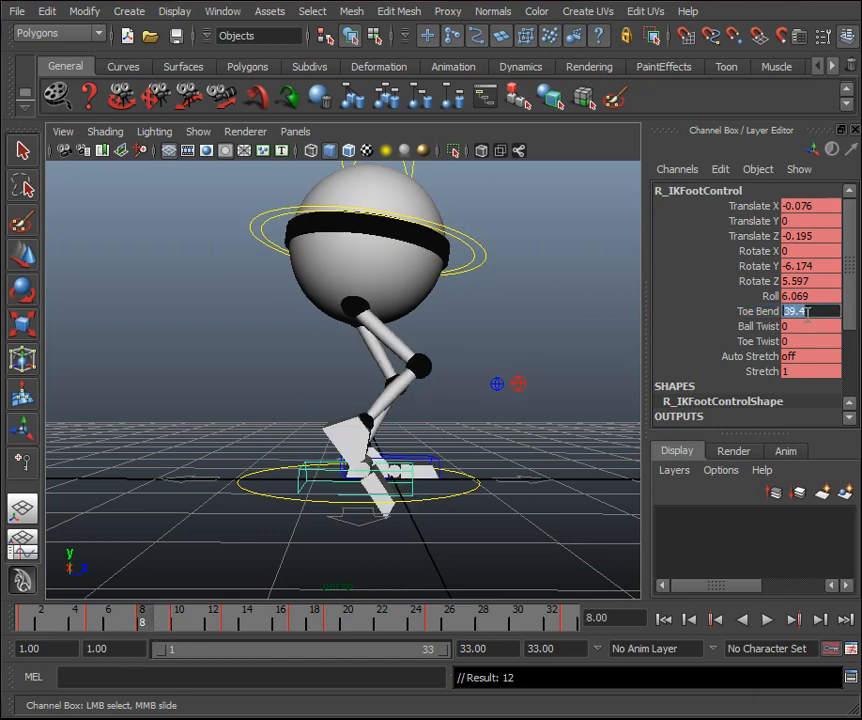
text(0)
key(Return)
click(750, 315)
middle_drag(548, 342, 565, 342)
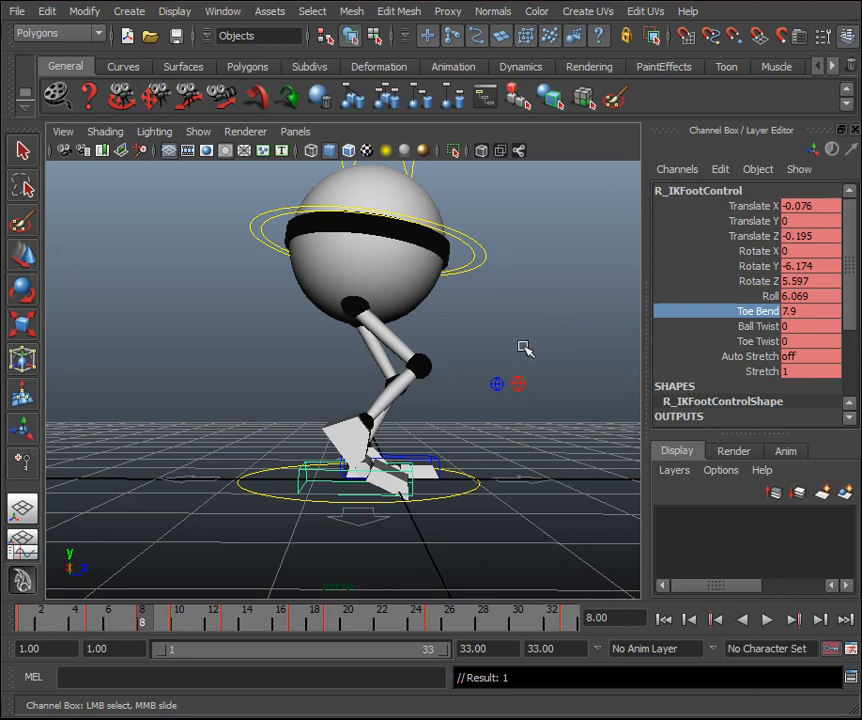
middle_drag(522, 347, 473, 362)
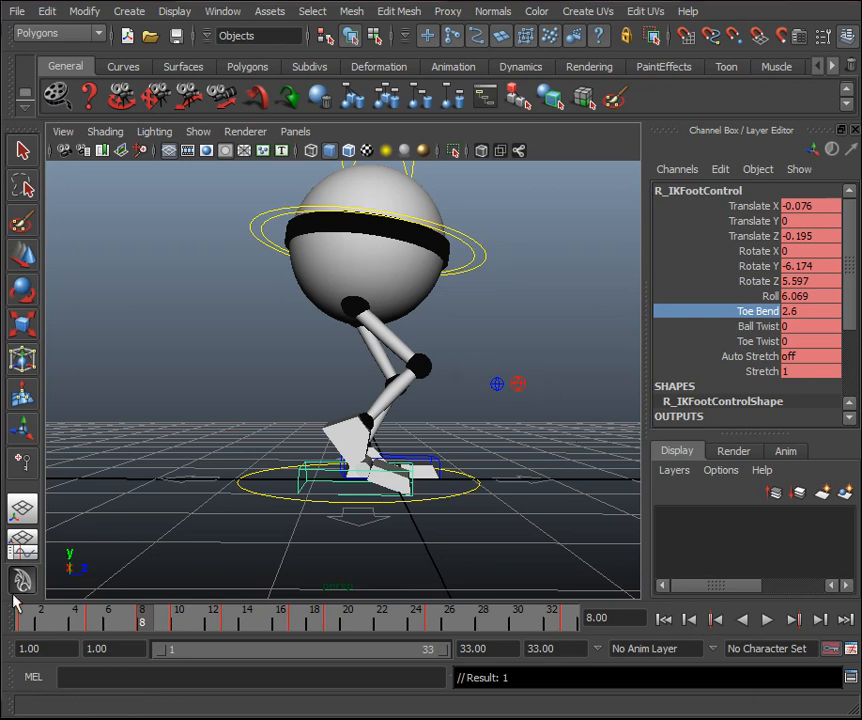
Check the opening frames and set the right foot control's Toe Bend to 21.2 at frame 5.
drag(128, 621, 95, 619)
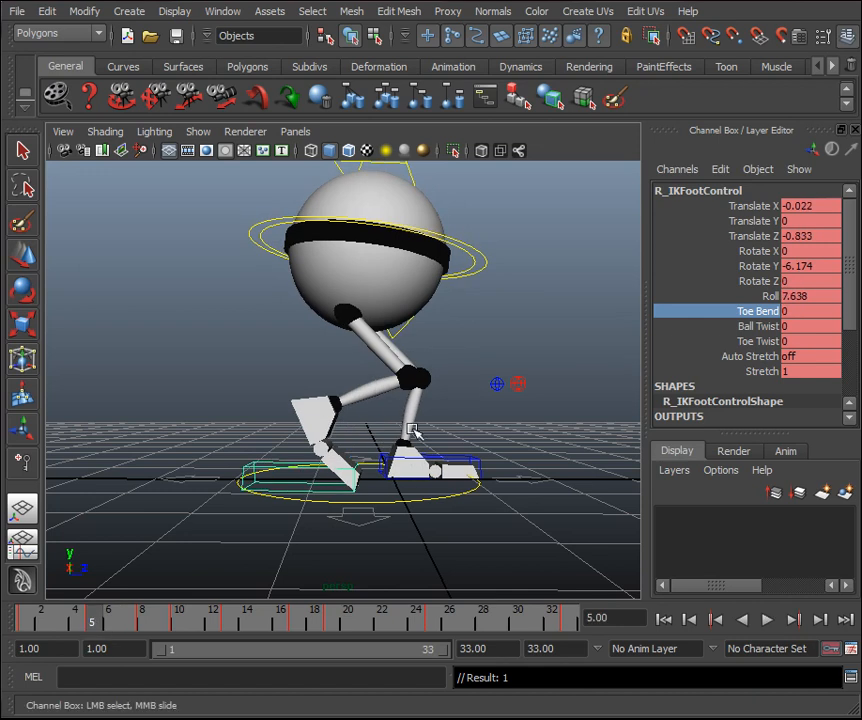
click(23, 621)
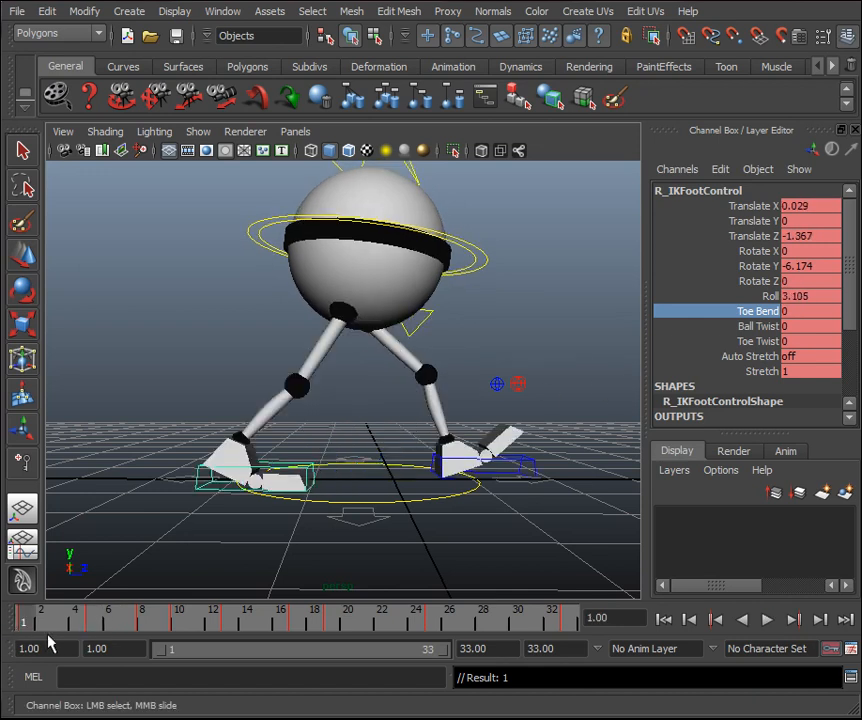
drag(42, 630, 91, 625)
middle_drag(446, 364, 628, 381)
Set the right foot control's Toe Bend to 47.6 at frame 8 and play the walk back from frame 1.
drag(108, 620, 142, 620)
click(810, 311)
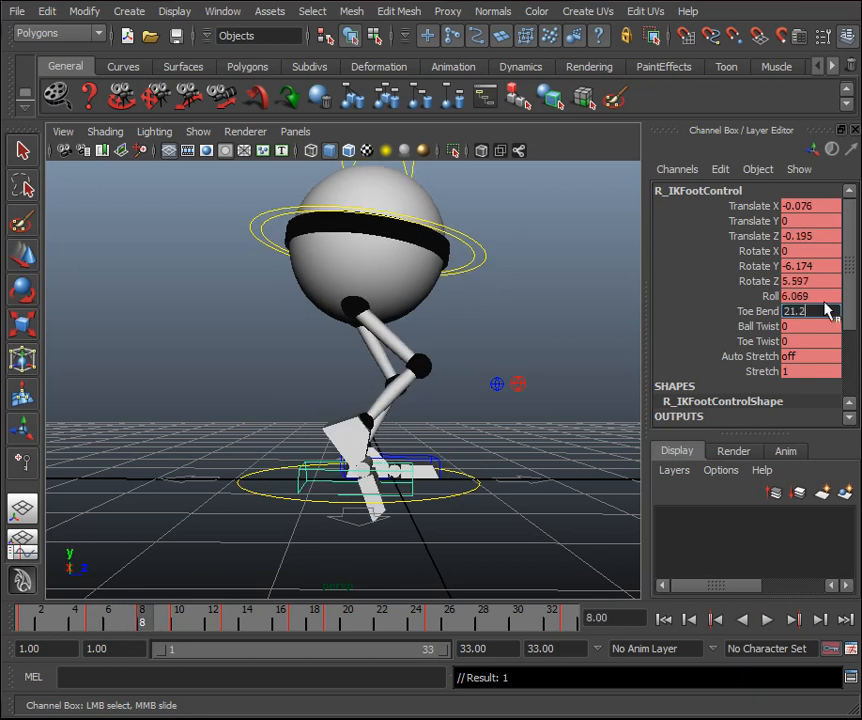
click(760, 311)
middle_drag(560, 338, 790, 341)
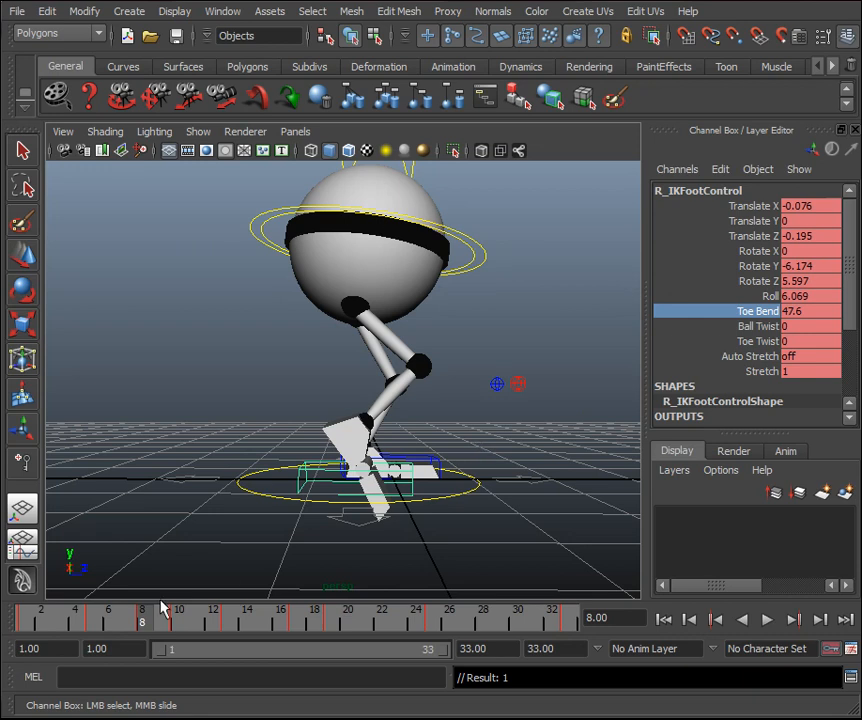
key(alt+v)
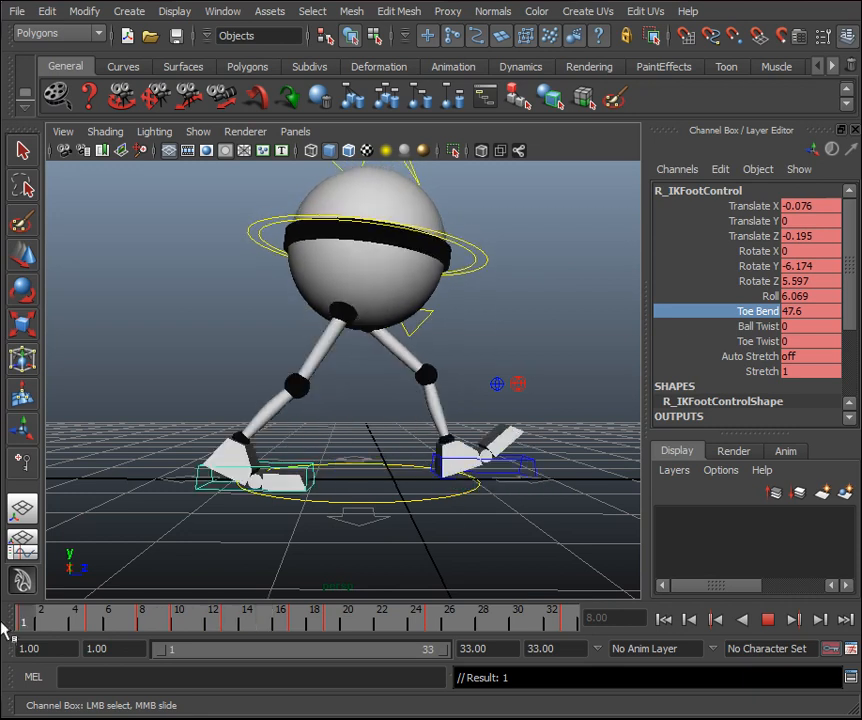
key(alt+v)
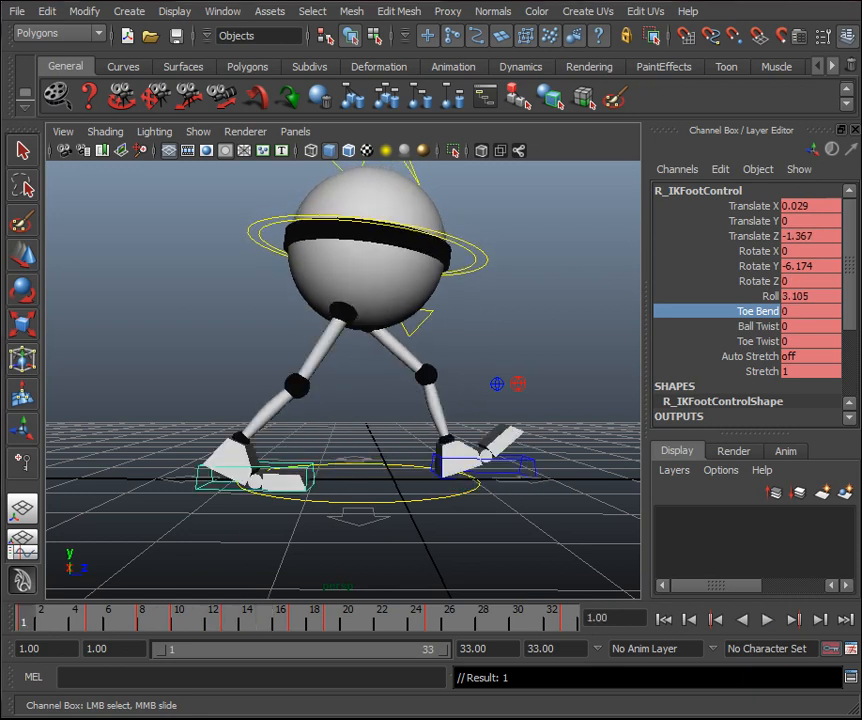
Lower the right foot control's Roll to 5.638 at frame 5.
key(alt+v)
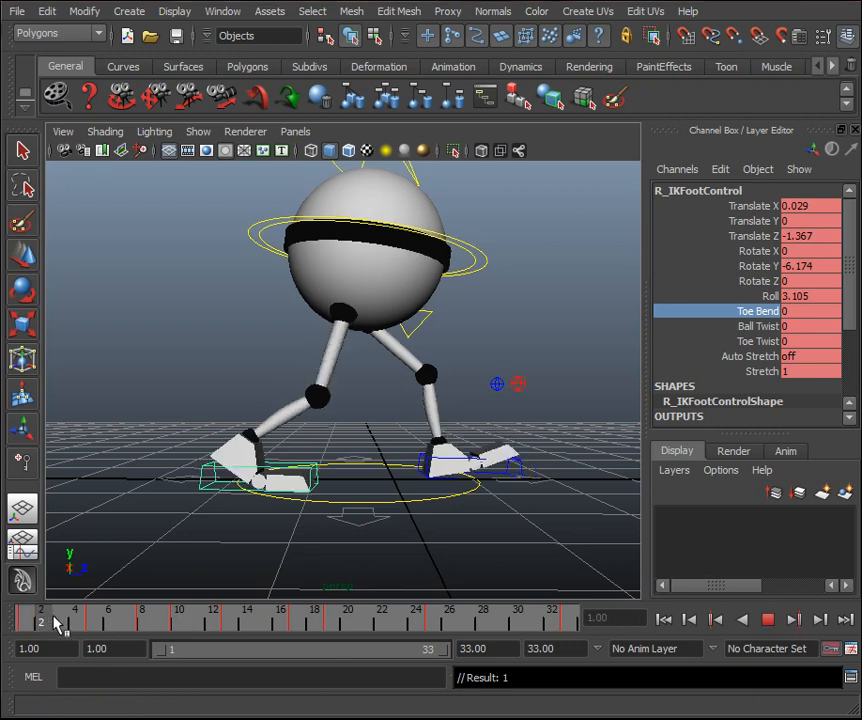
click(91, 622)
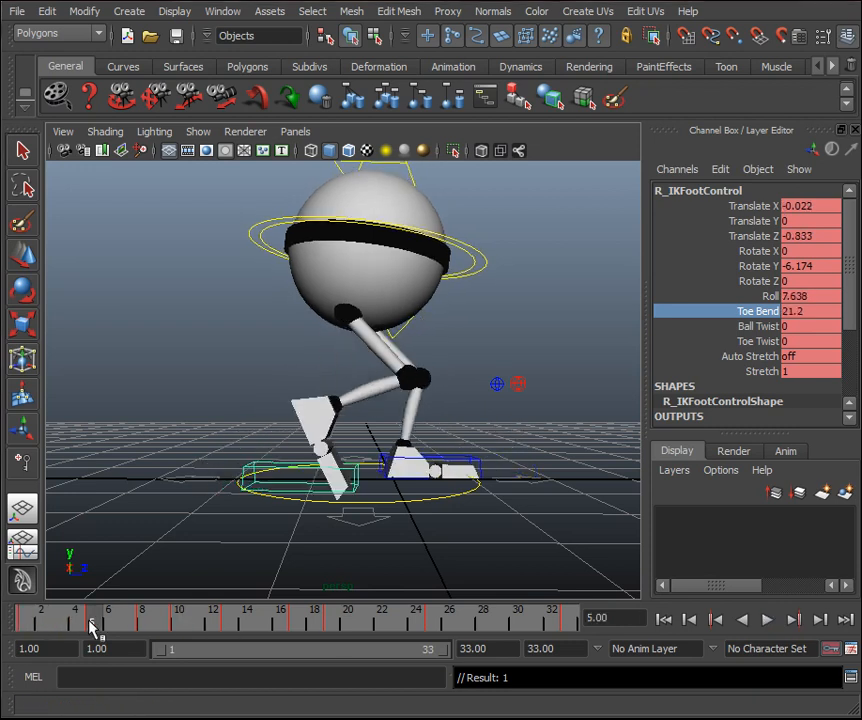
click(778, 296)
middle_drag(620, 366, 593, 380)
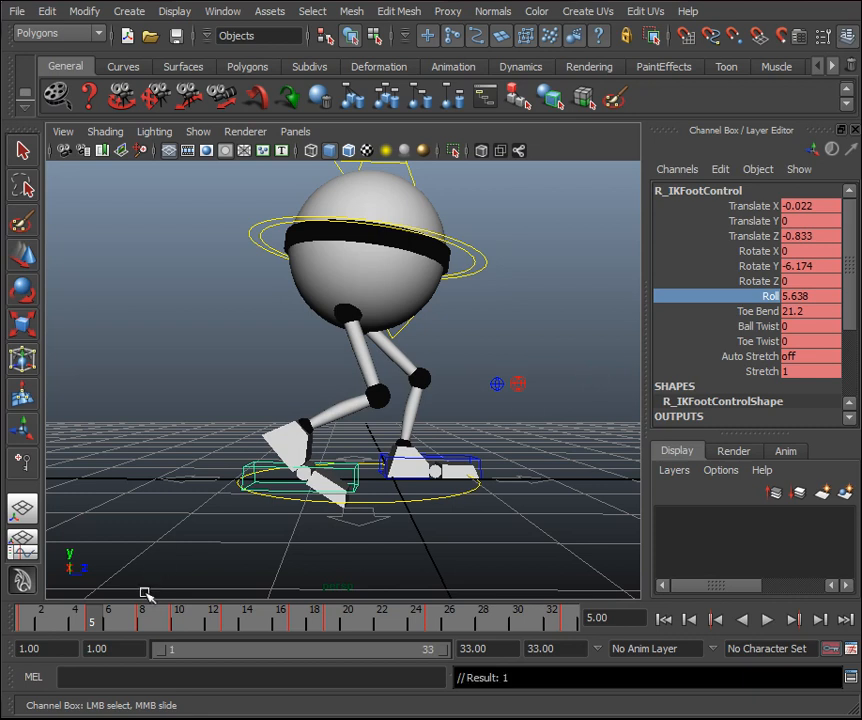
mouse_move(95, 617)
mouse_down()
mouse_move(140, 620)
mouse_move(92, 620)
mouse_up()
Copy the right foot control's frame 5 Roll value of 5.638 to the left foot control at frame 21.
double_click(808, 296)
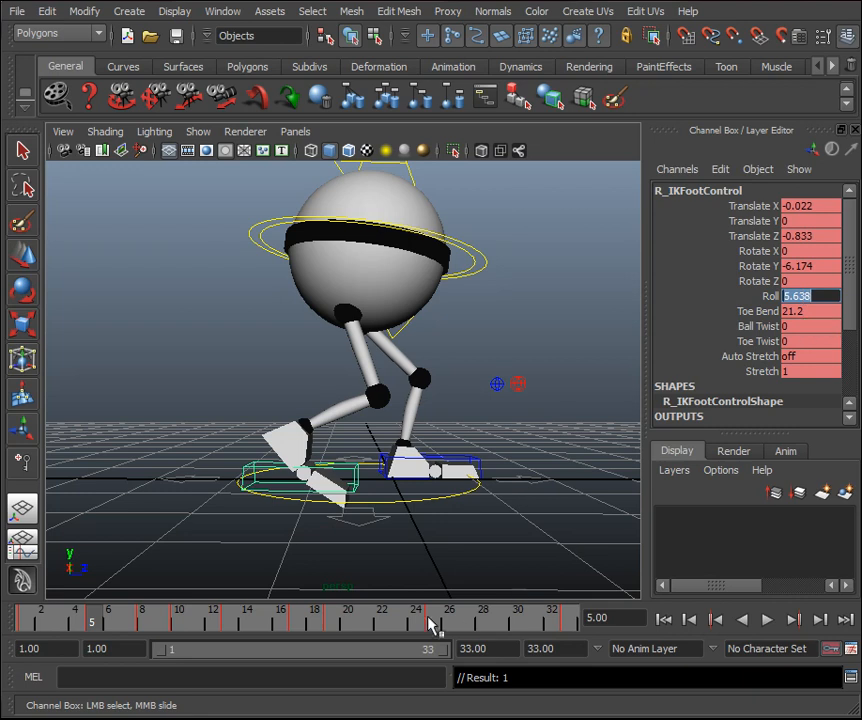
click(433, 619)
click(422, 452)
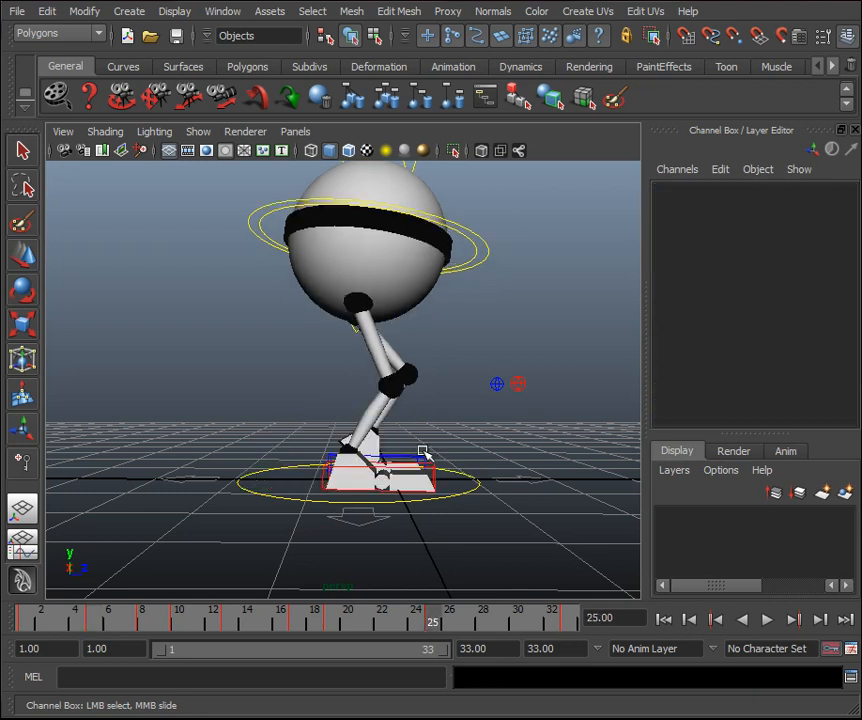
click(415, 455)
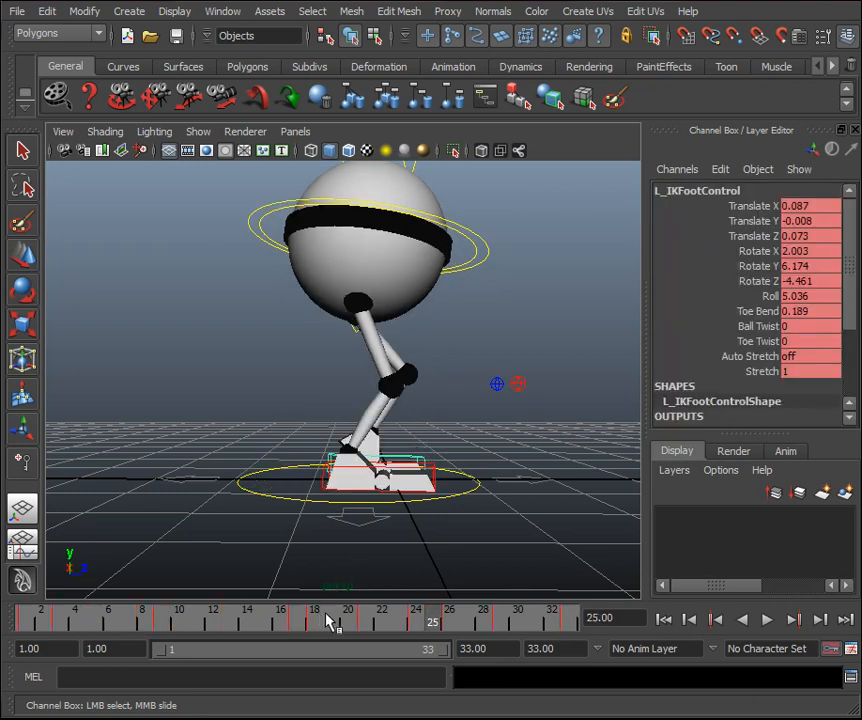
drag(331, 621, 362, 620)
double_click(820, 296)
text(5.638)
key(Return)
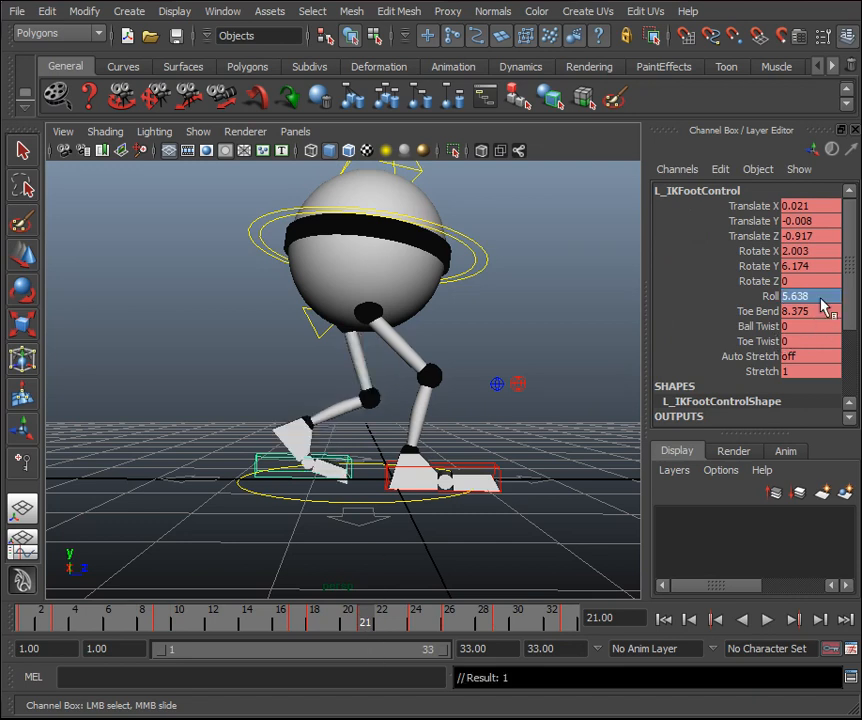
Reselect the right foot control and review its motion from frame 1 to frame 5.
click(499, 470)
click(20, 620)
key(alt+v)
drag(55, 628, 86, 630)
click(91, 626)
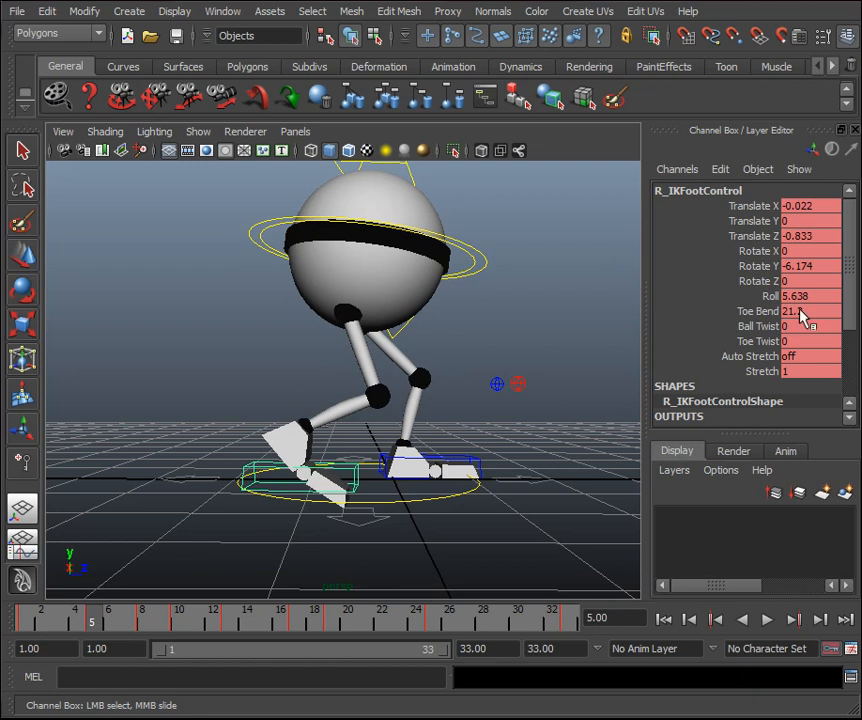
Set and key the right foot control's Toe Bend at 45.5 on frame 8, and scrub ahead to frame 19.
click(745, 312)
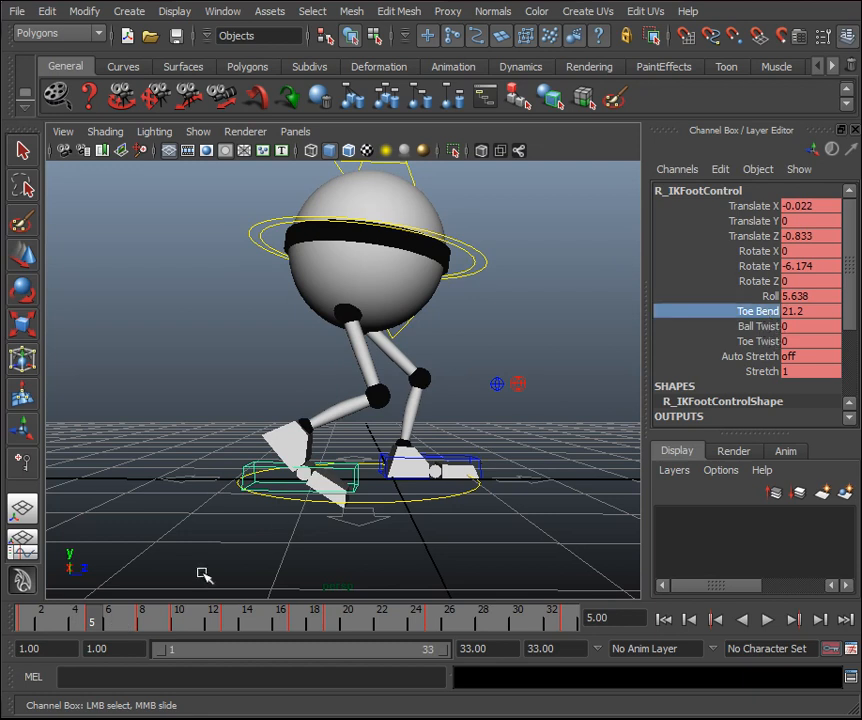
key(alt+v)
drag(135, 619, 142, 619)
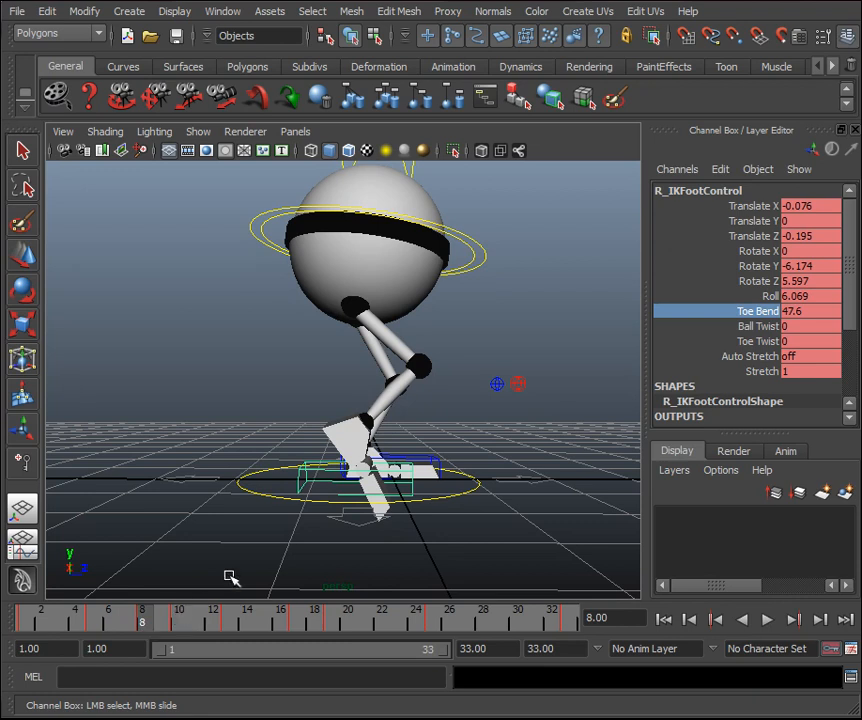
middle_drag(277, 549, 264, 552)
key(s)
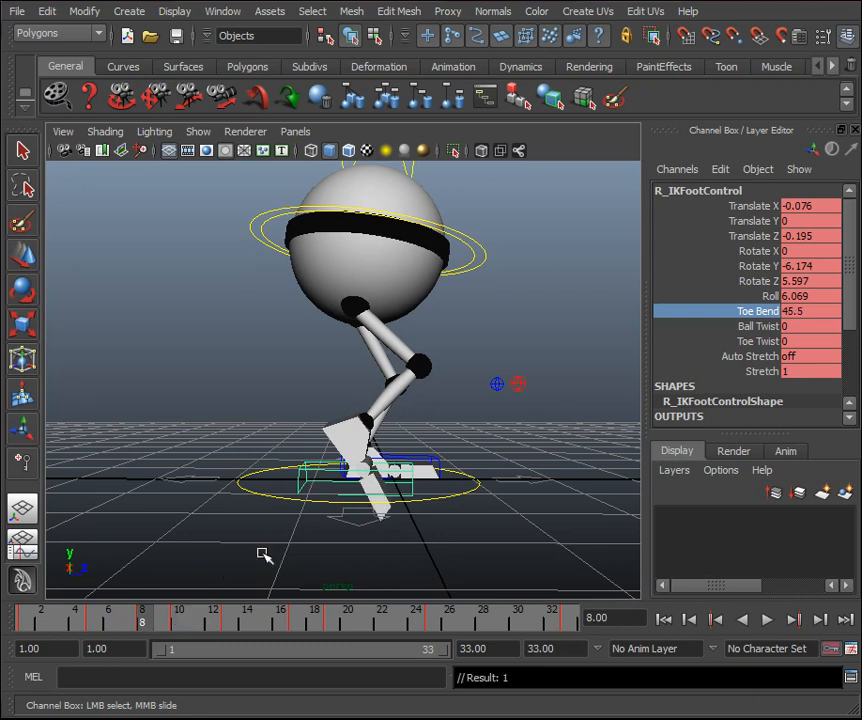
drag(131, 618, 331, 622)
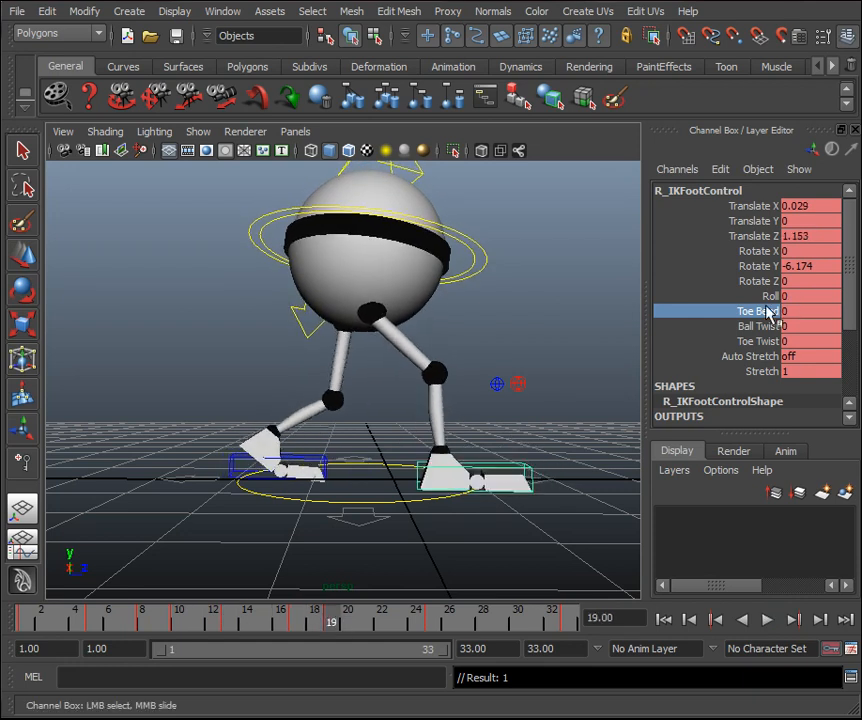
Set the right foot control's Toe Bend to -21.4 at frame 19 and review the result by playback and scrubbing.
middle_drag(450, 409, 274, 442)
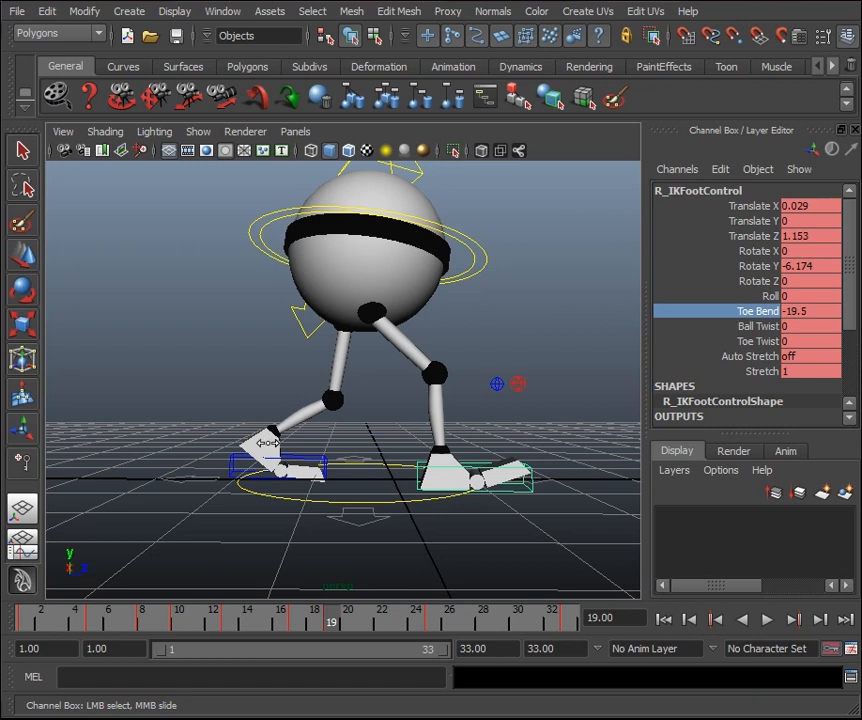
middle_drag(263, 443, 254, 445)
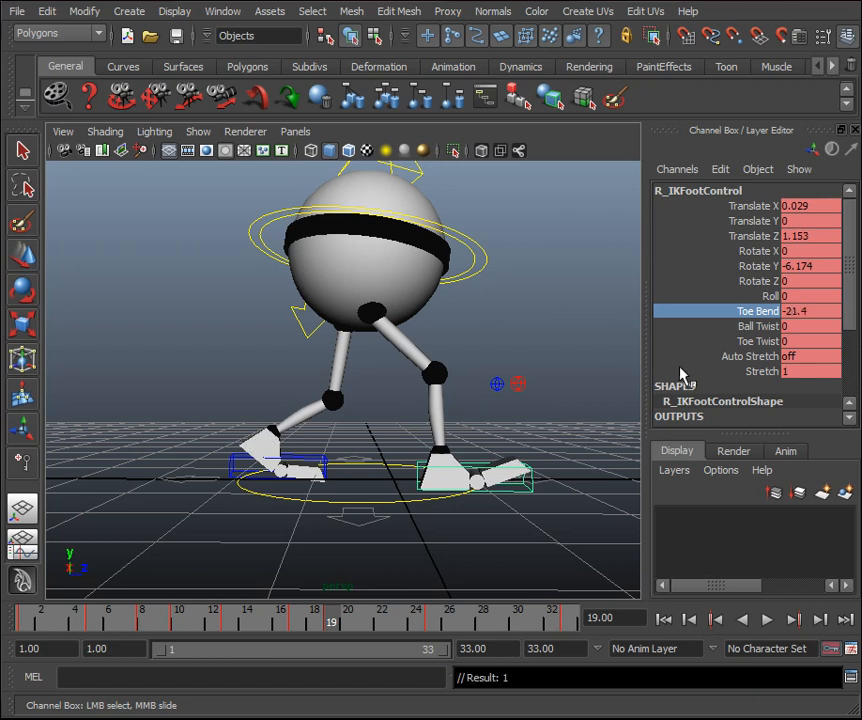
key(alt+v)
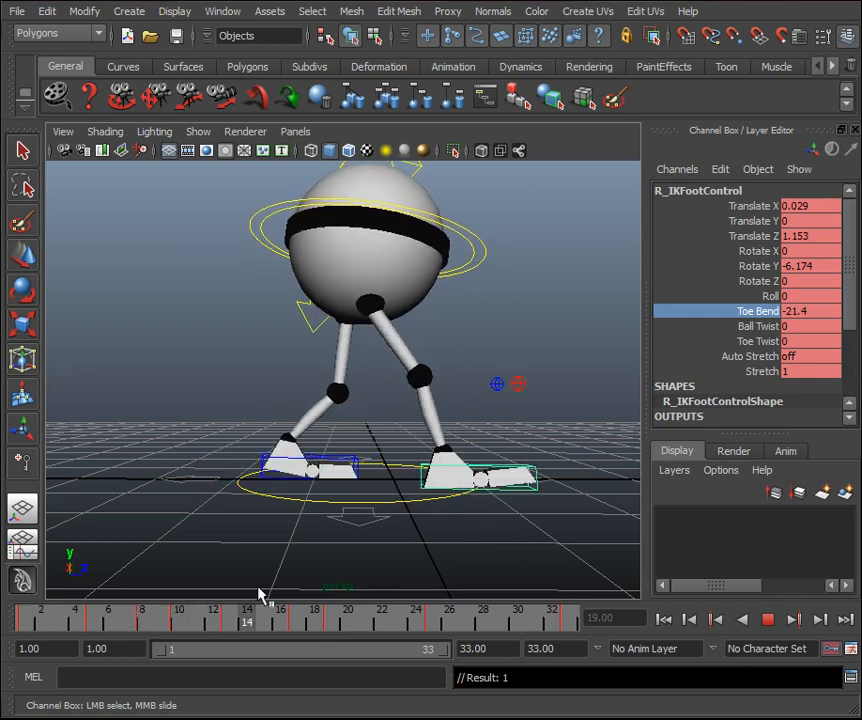
mouse_move(350, 594)
mouse_down()
mouse_move(360, 597)
mouse_move(283, 612)
mouse_move(354, 612)
mouse_move(172, 621)
mouse_up()
drag(223, 624, 331, 624)
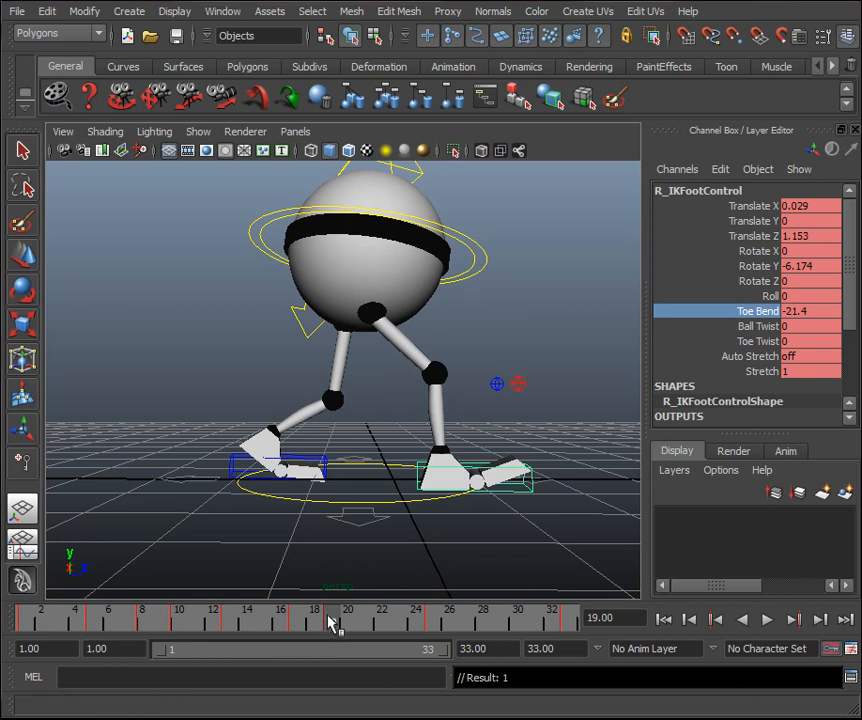
key(alt+v)
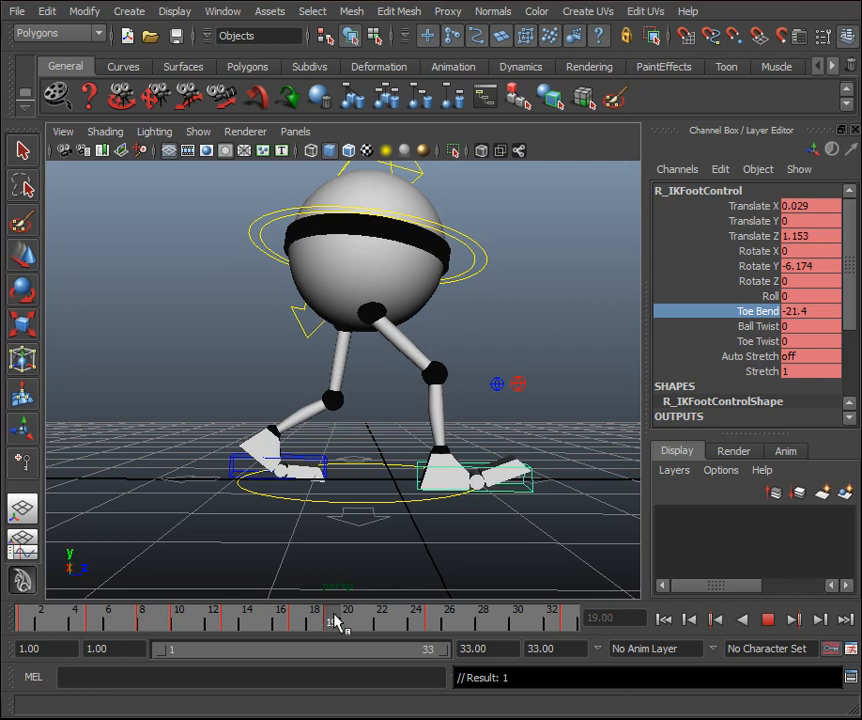
key(alt+v)
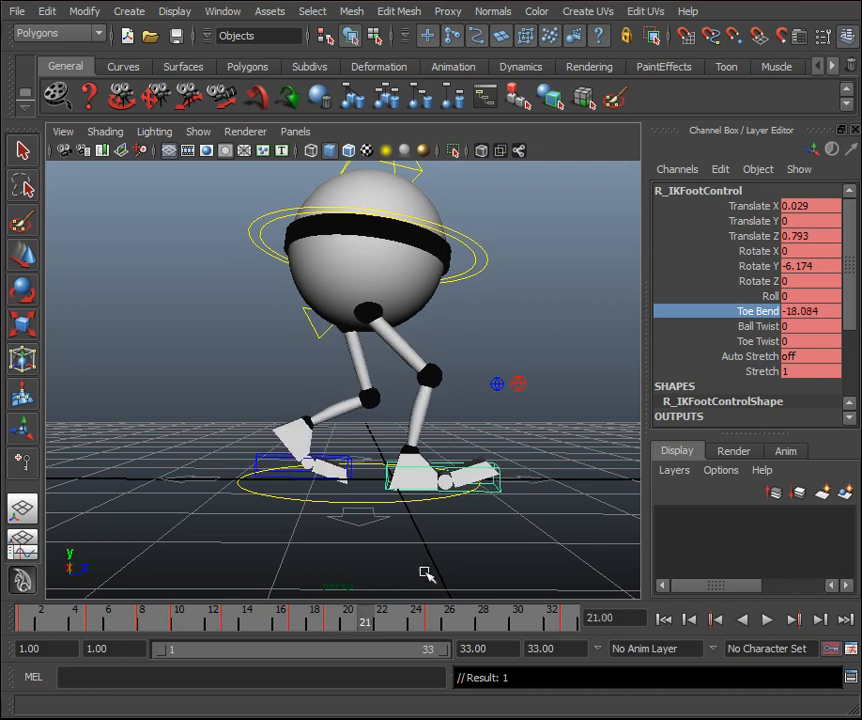
Set the right foot control's Toe Bend to 0 at frame 21 and review the toe landing by playback and scrubbing.
double_click(828, 314)
text(0)
key(Return)
key(alt+v)
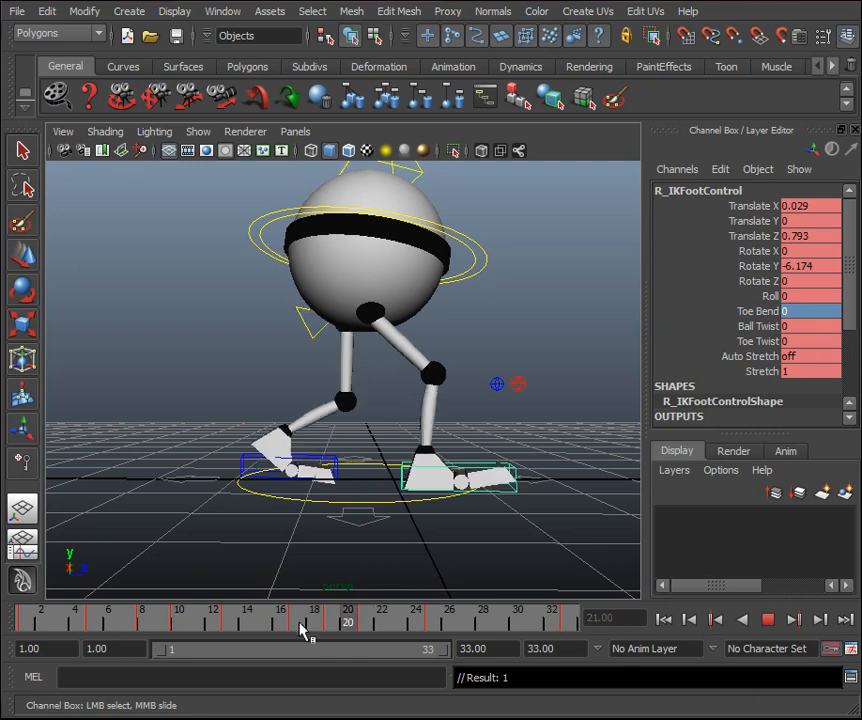
mouse_move(325, 611)
mouse_down()
mouse_move(379, 612)
mouse_move(279, 622)
mouse_move(358, 631)
mouse_move(362, 625)
mouse_move(199, 645)
mouse_move(374, 641)
mouse_move(366, 643)
mouse_up()
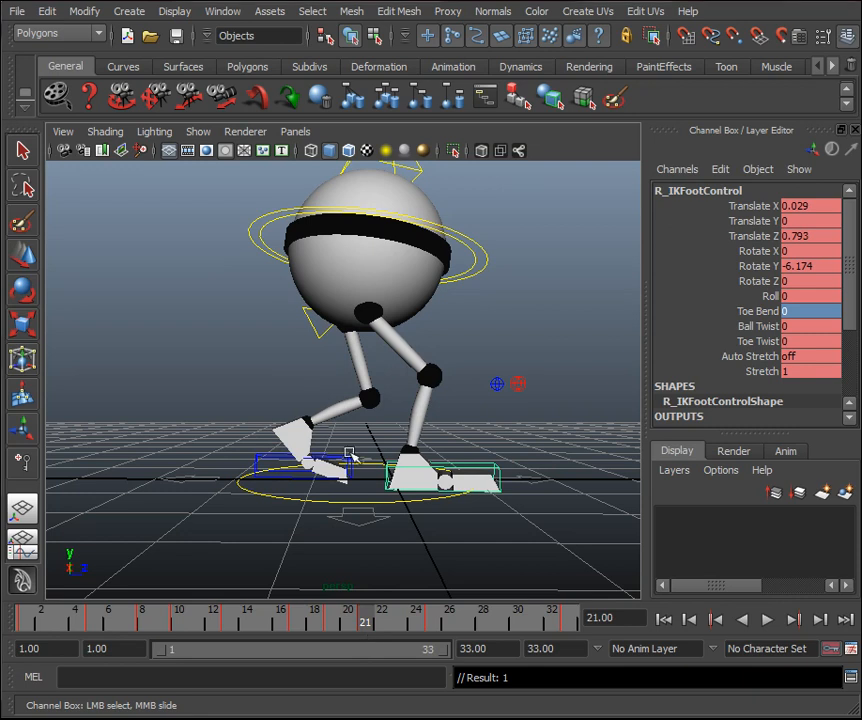
Switch to the combined perspective and Graph Editor layout and frame the right foot control's Toe Bend curve.
click(21, 545)
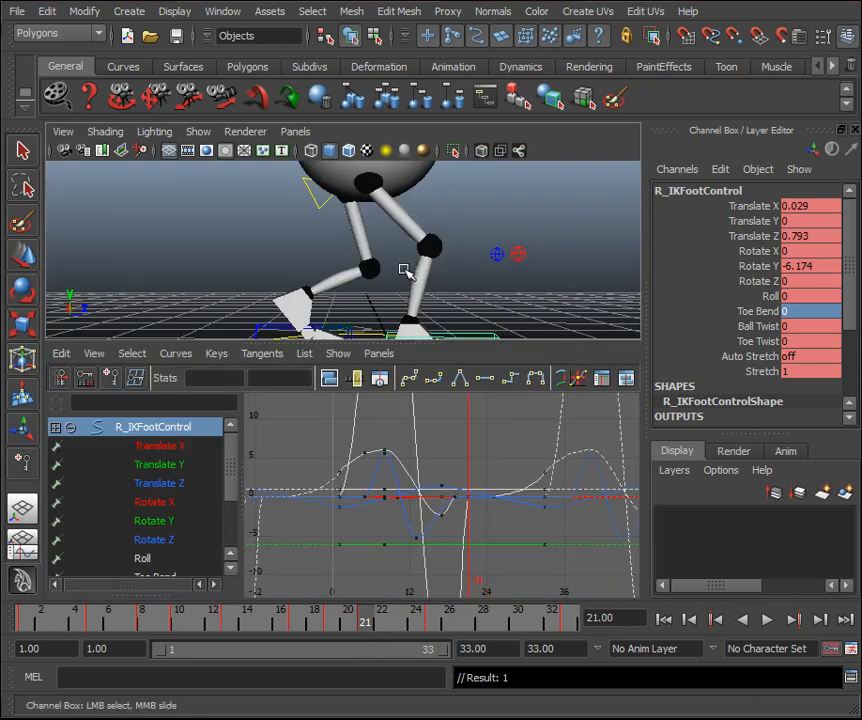
alt+middle_drag(437, 262, 445, 226)
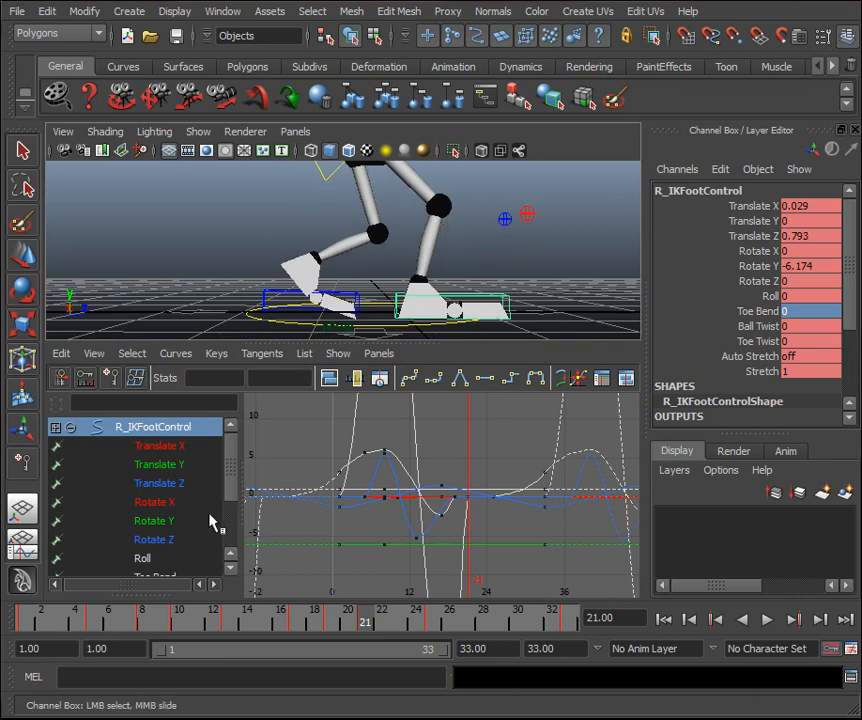
scroll(232, 500, down, 2)
click(182, 540)
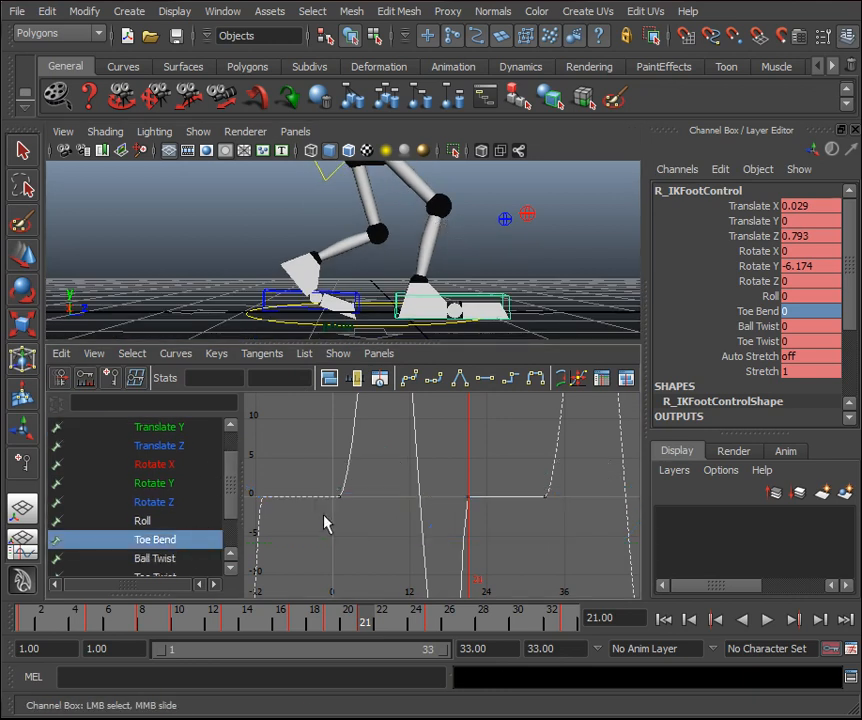
key(f)
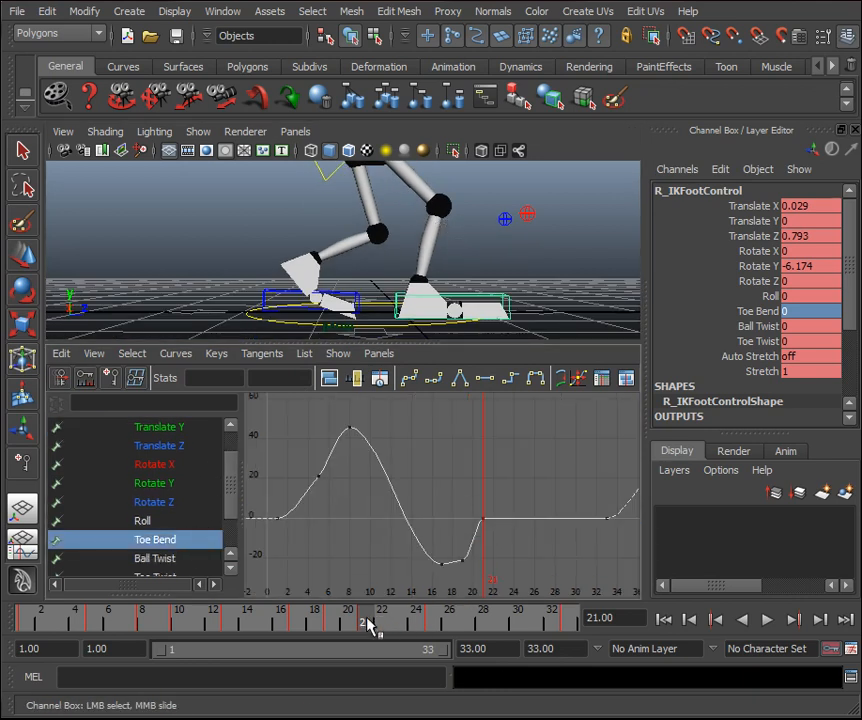
Break the tangents of the right foot's Toe Bend key at frame 21 and steepen its incoming tangent.
click(483, 518)
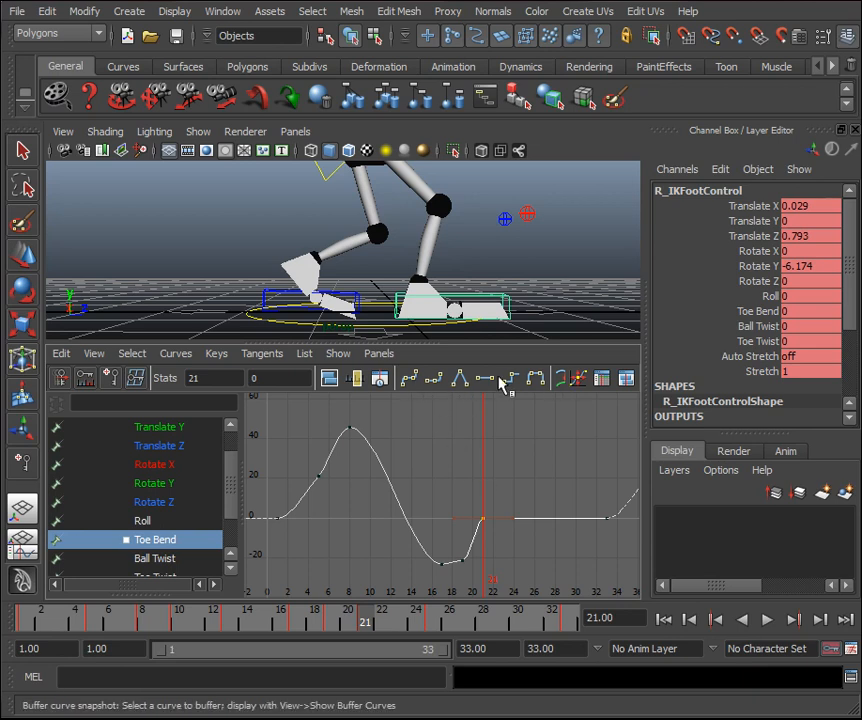
click(224, 357)
click(231, 379)
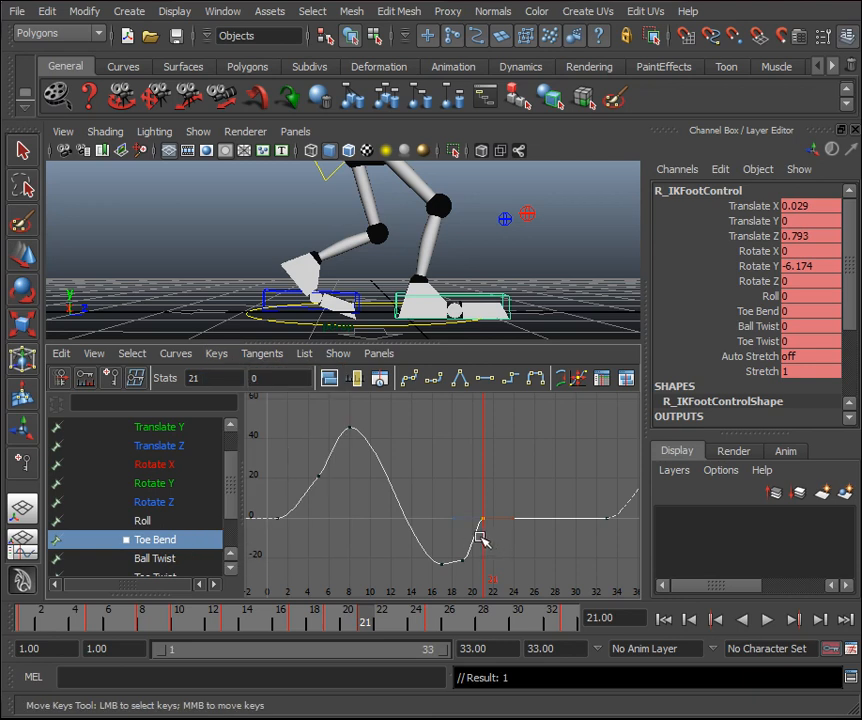
middle_drag(490, 442, 504, 463)
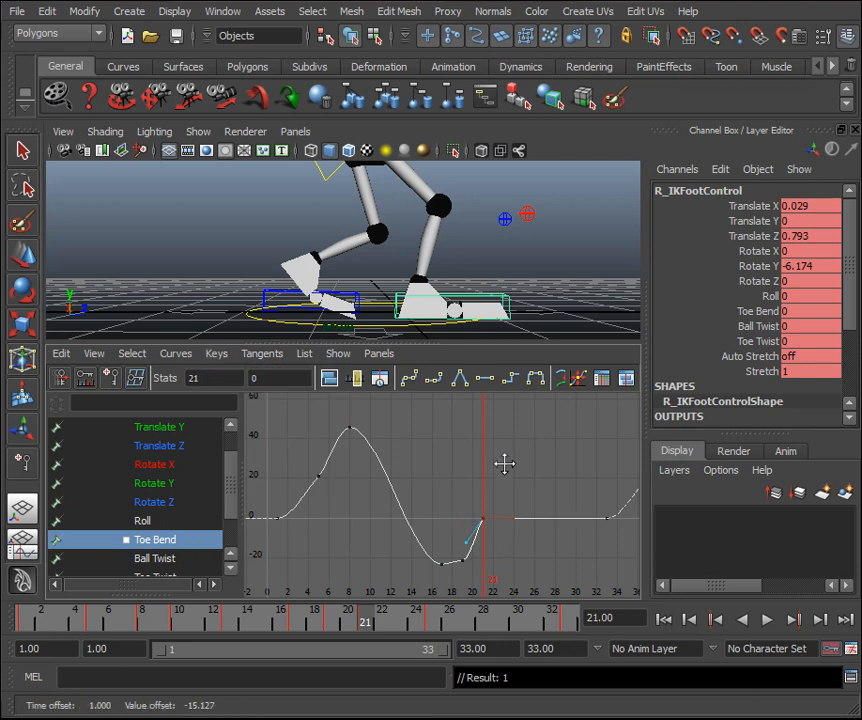
mouse_move(360, 618)
mouse_down()
mouse_move(192, 631)
mouse_move(394, 629)
mouse_move(313, 629)
mouse_move(364, 630)
mouse_up()
middle_drag(447, 482, 443, 503)
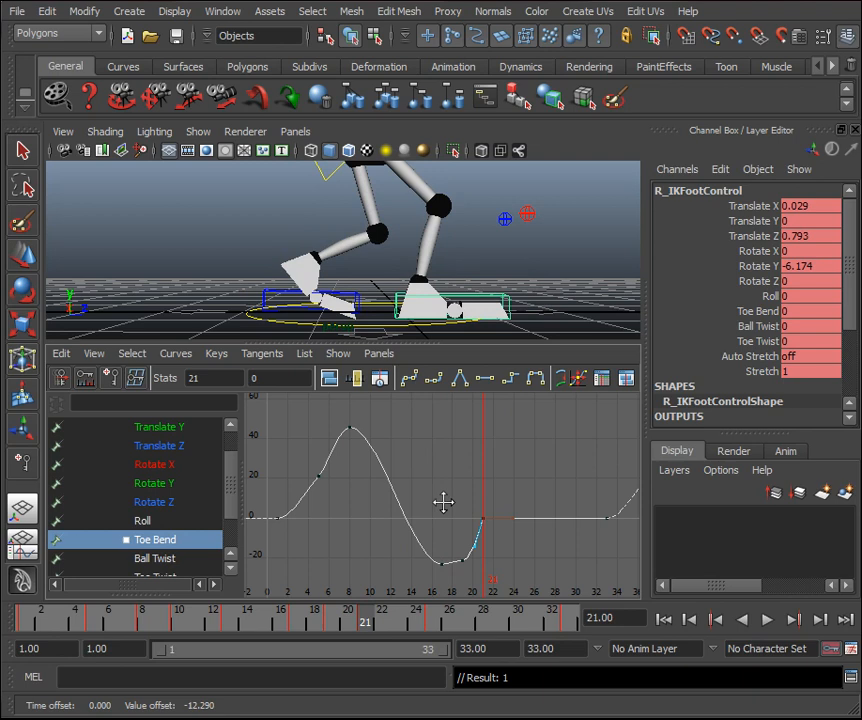
Scrub and play the full walk cycle from frame 1 to check the right foot's toe motion.
key(alt+v)
drag(349, 632, 587, 635)
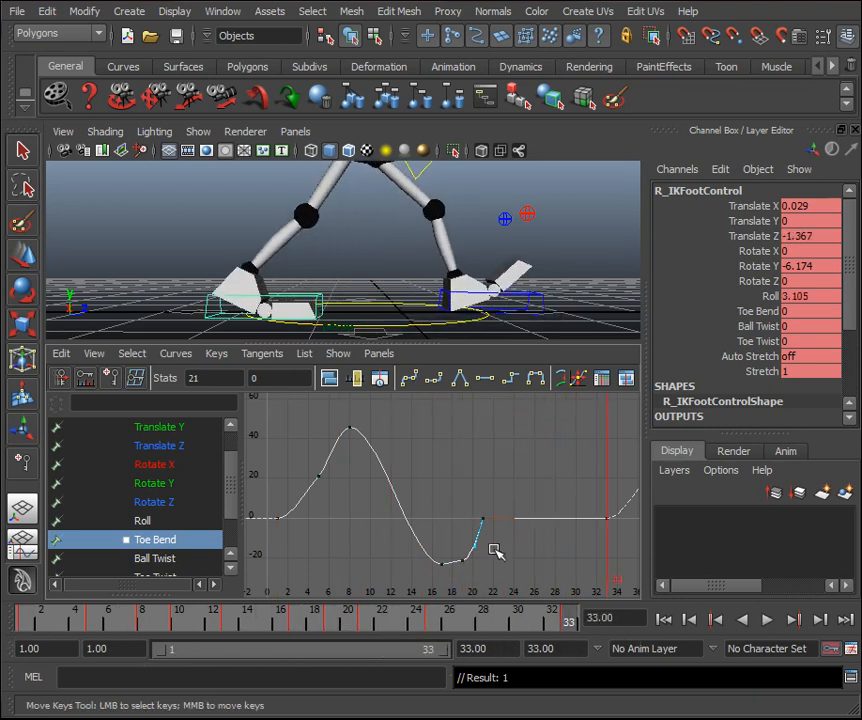
drag(423, 620, 574, 610)
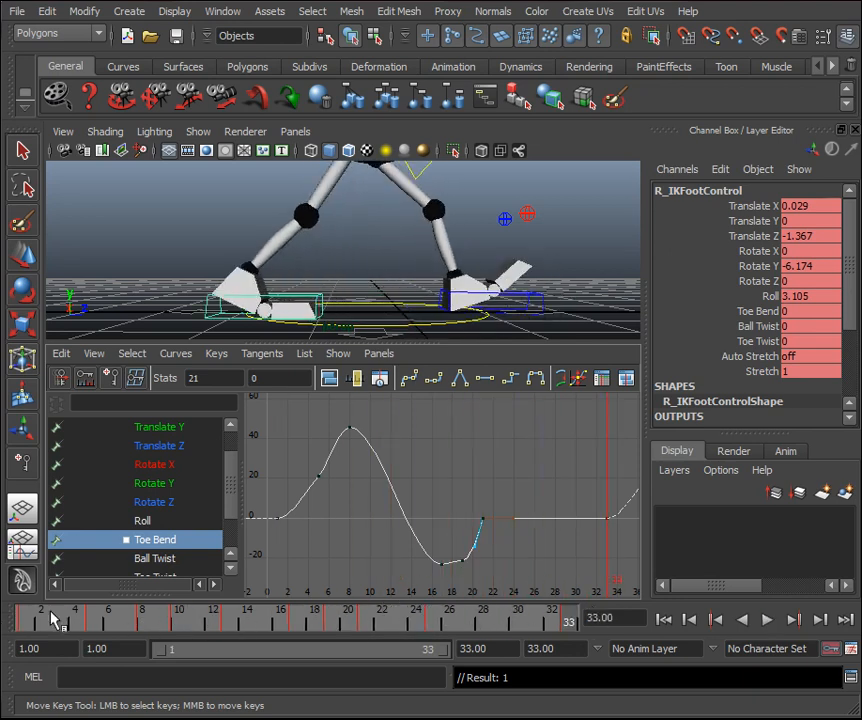
click(24, 617)
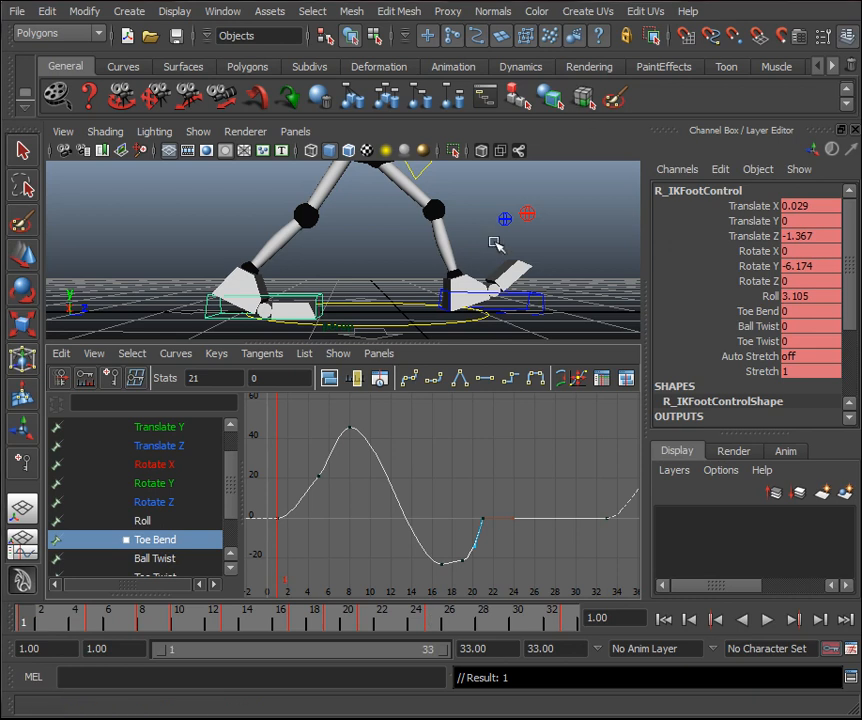
alt+drag(497, 244, 511, 291)
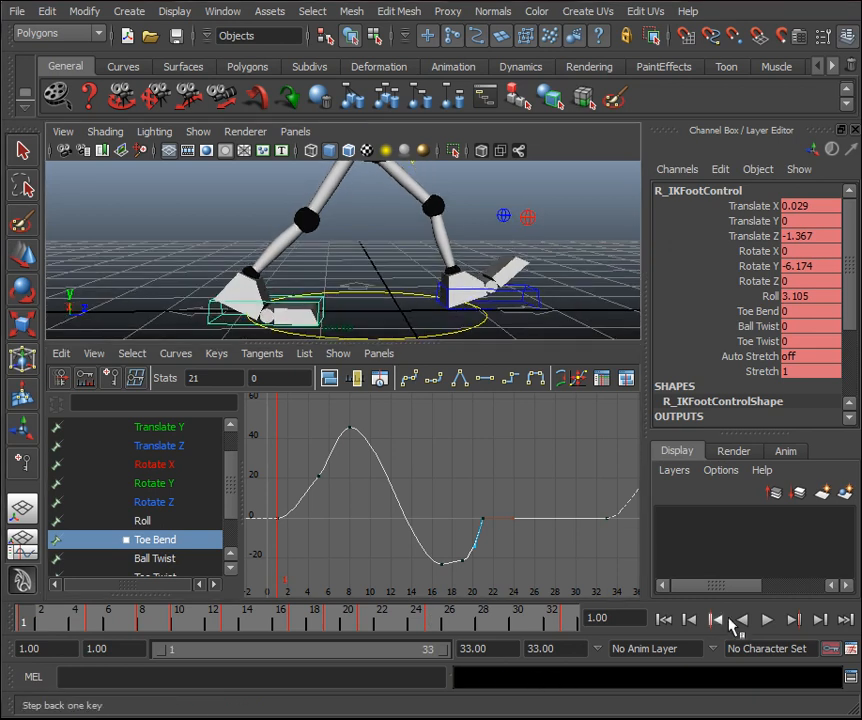
click(770, 622)
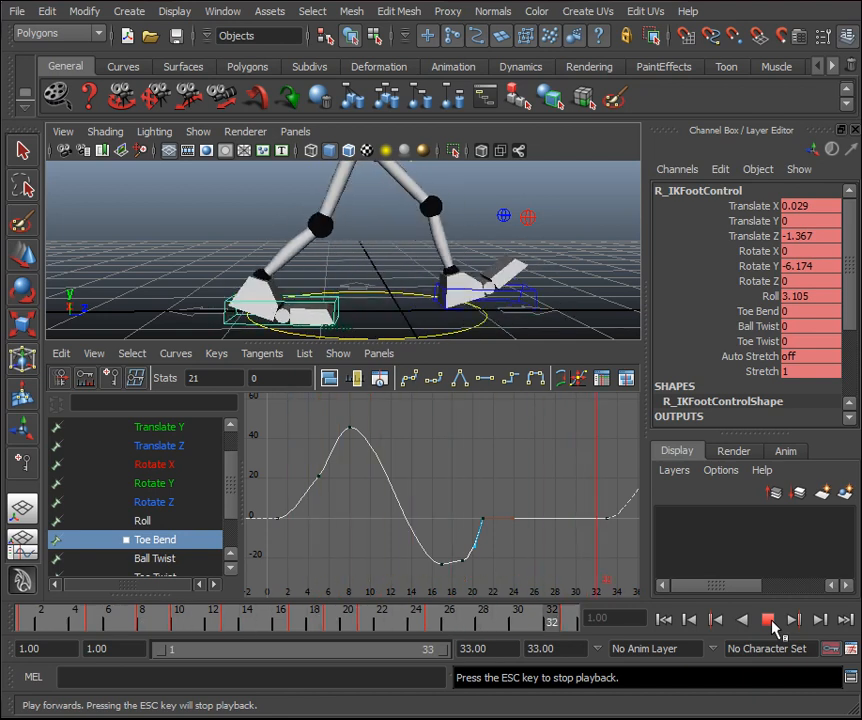
click(769, 621)
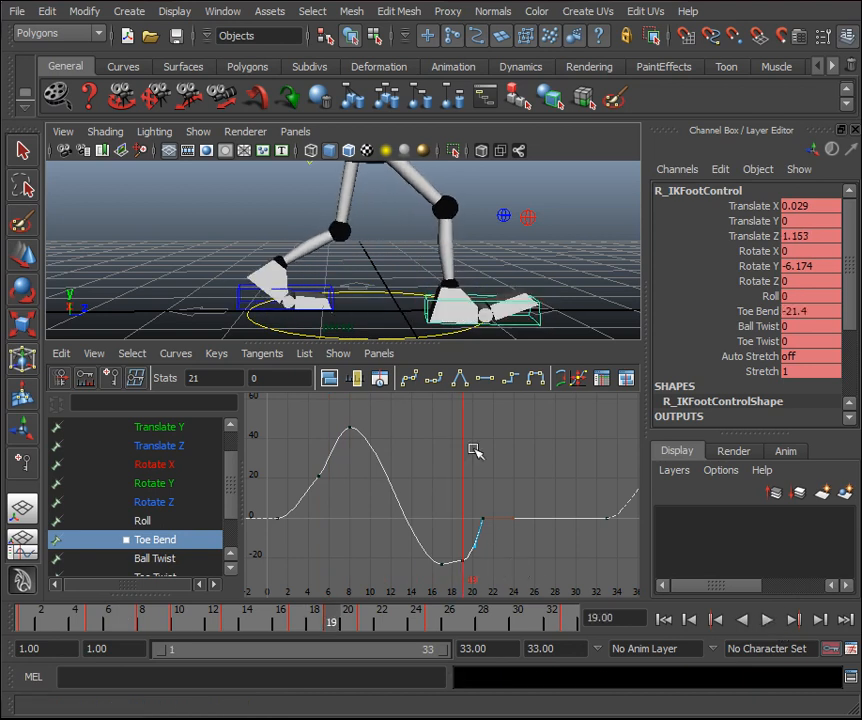
Inspect the left foot control's Toe Bend curve, and copy the 45.5 value from the right foot's Toe Bend key at frame 8.
click(315, 291)
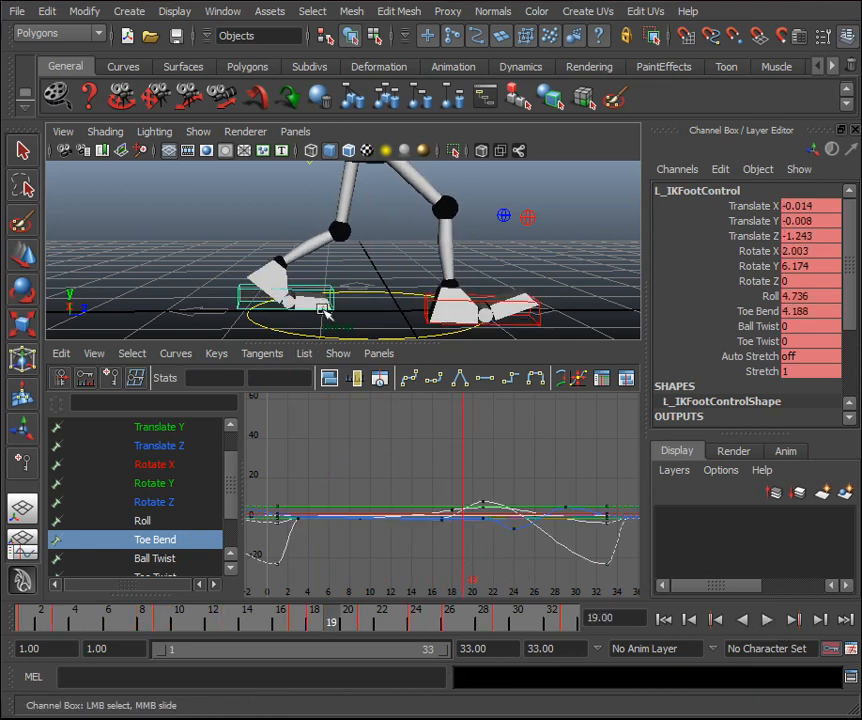
click(169, 543)
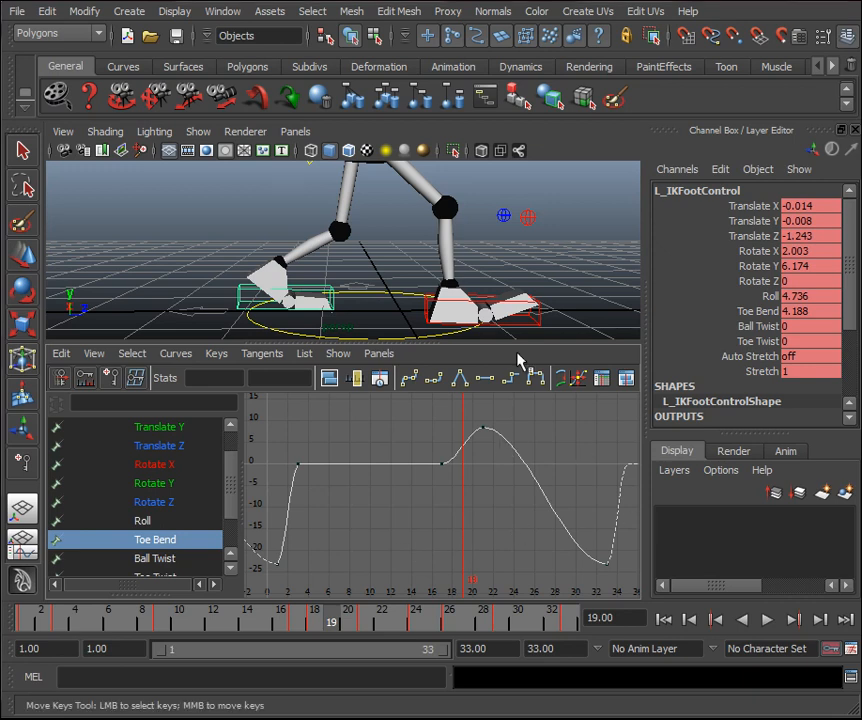
click(472, 300)
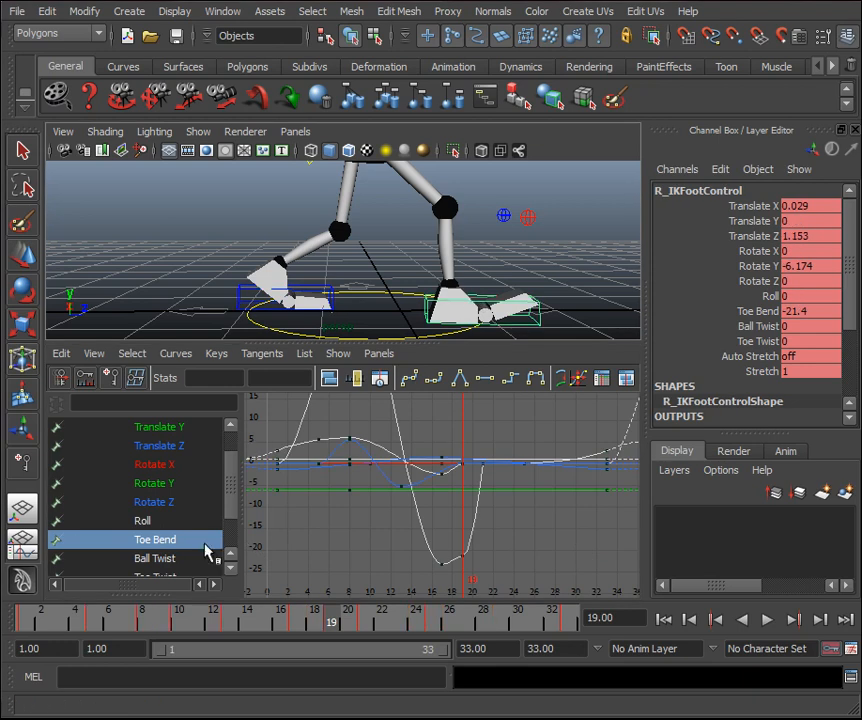
click(160, 545)
click(141, 620)
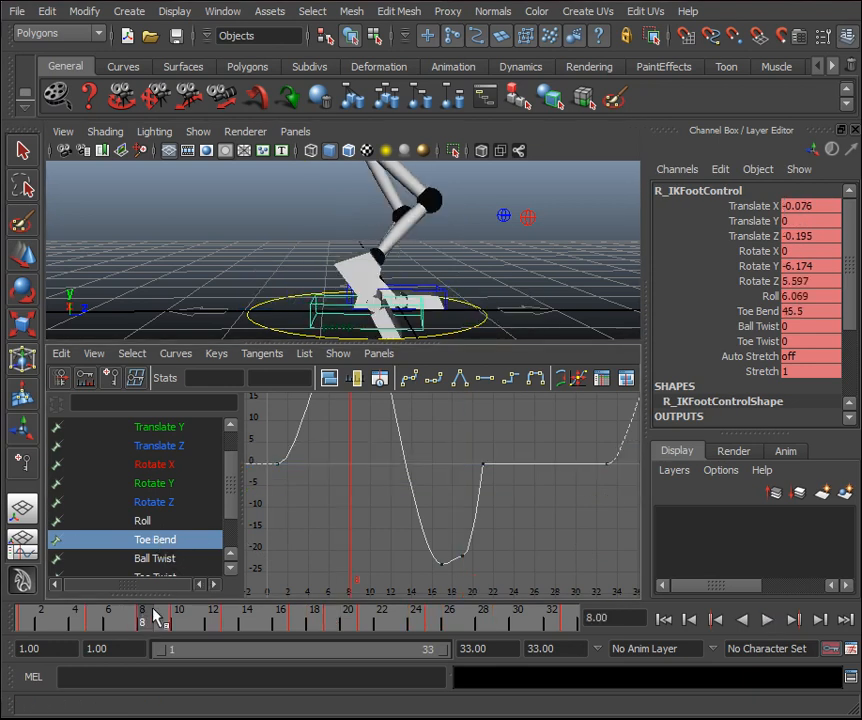
key(f)
click(349, 428)
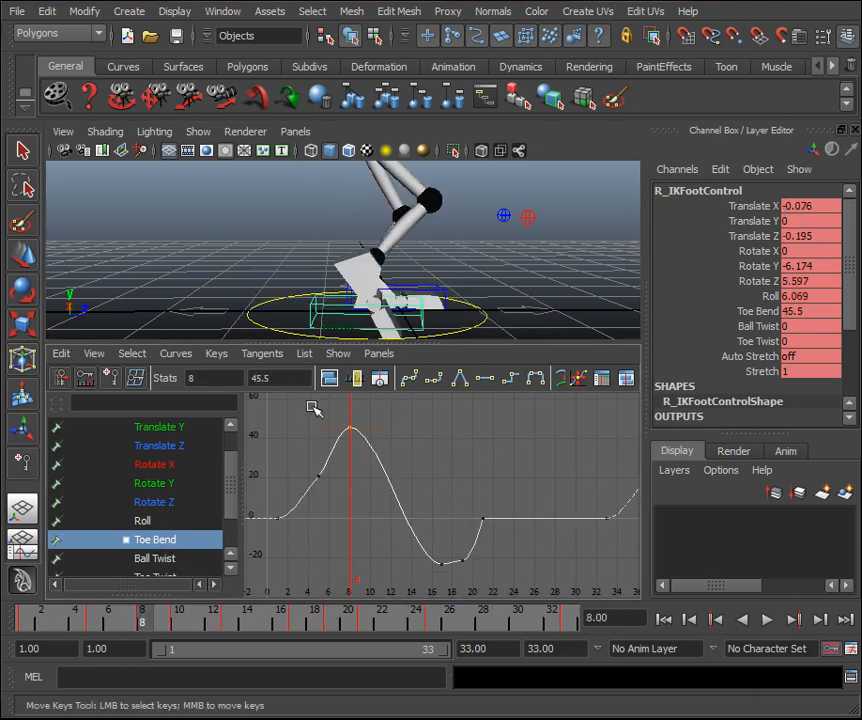
drag(289, 377, 234, 377)
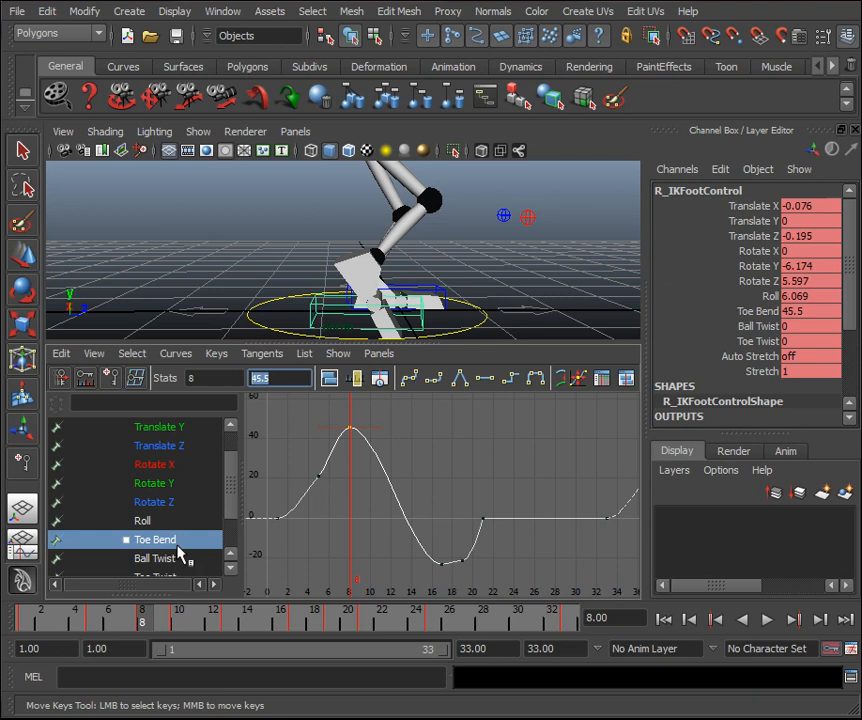
Frame the left foot control's Toe Bend curve and go to frame 24.
click(446, 292)
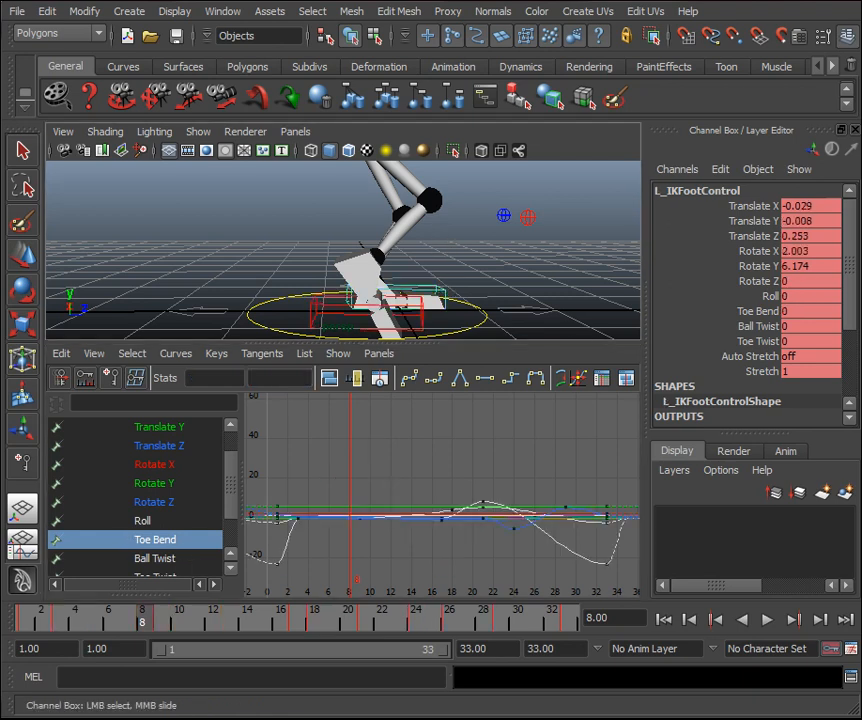
click(205, 541)
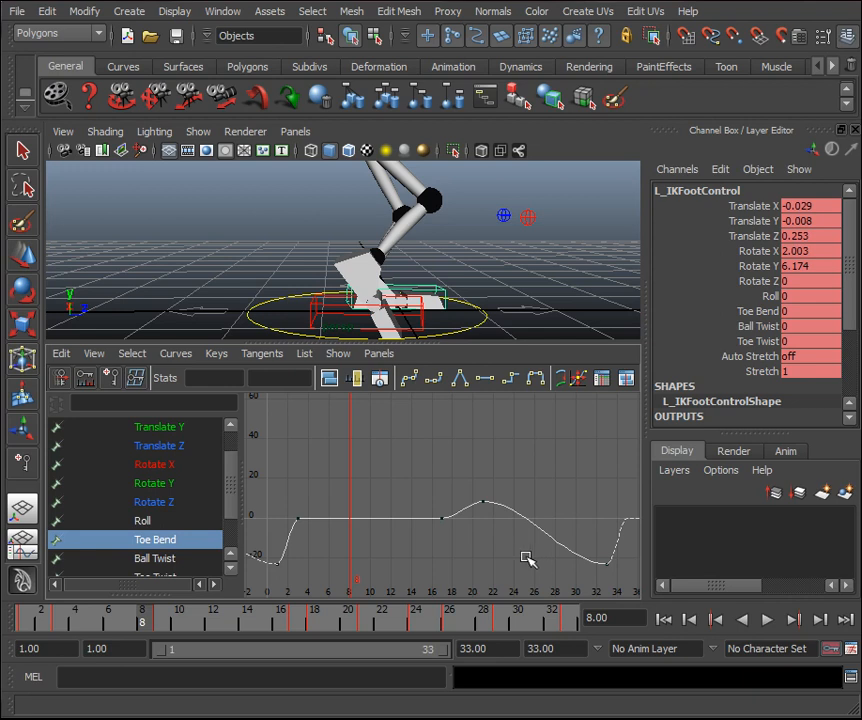
key(f)
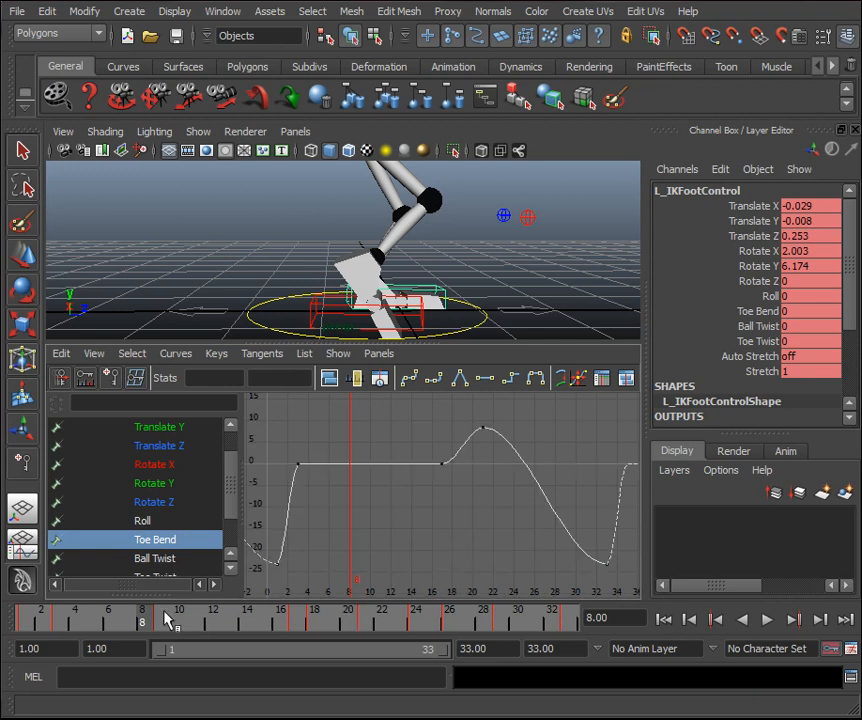
drag(144, 620, 417, 624)
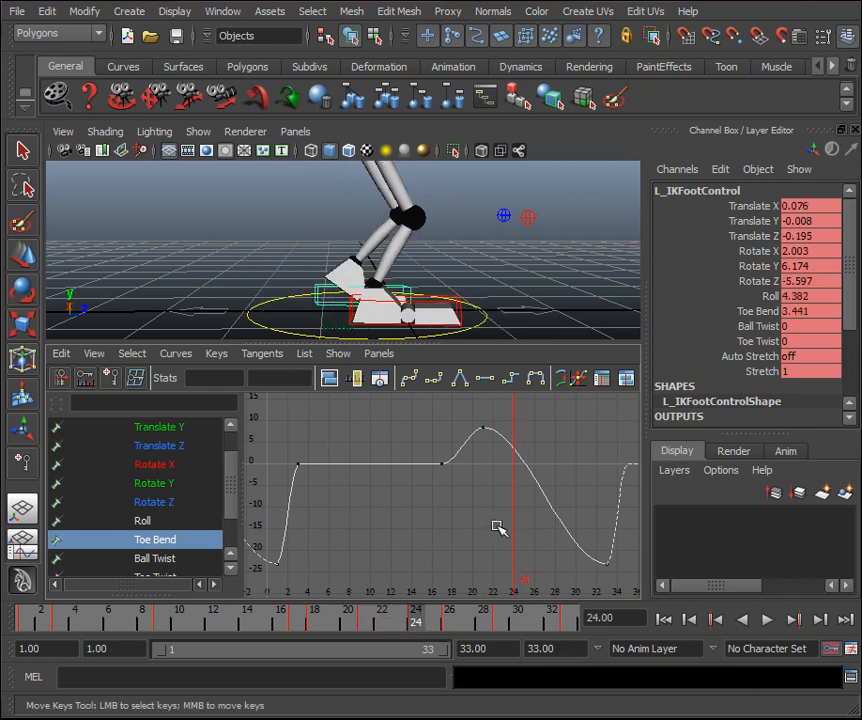
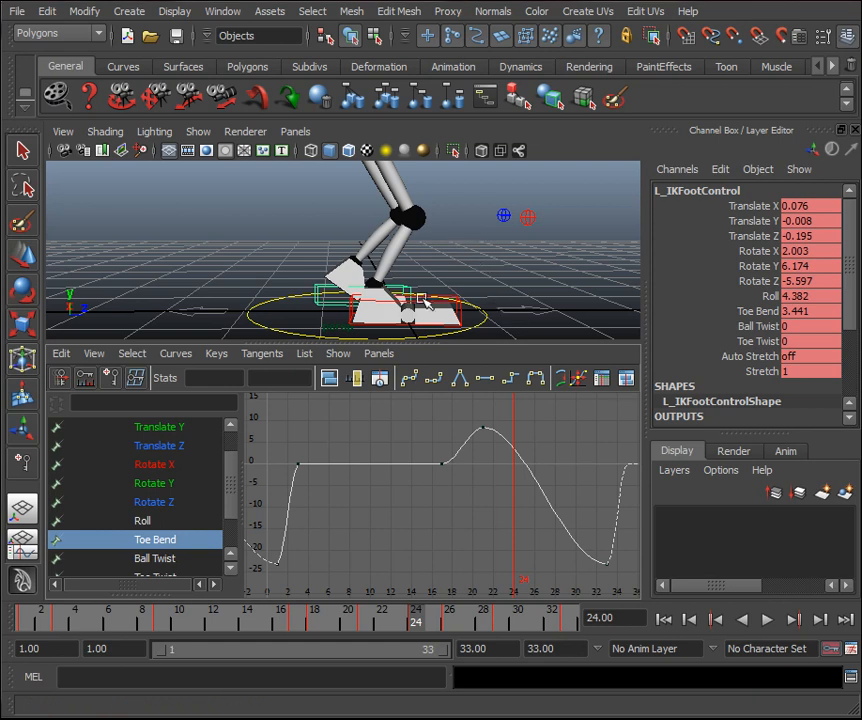
Isolate the right foot control's Toe Bend curve, go to frame 8 and copy the 45.5 value from its key there.
click(422, 310)
click(175, 540)
key(f)
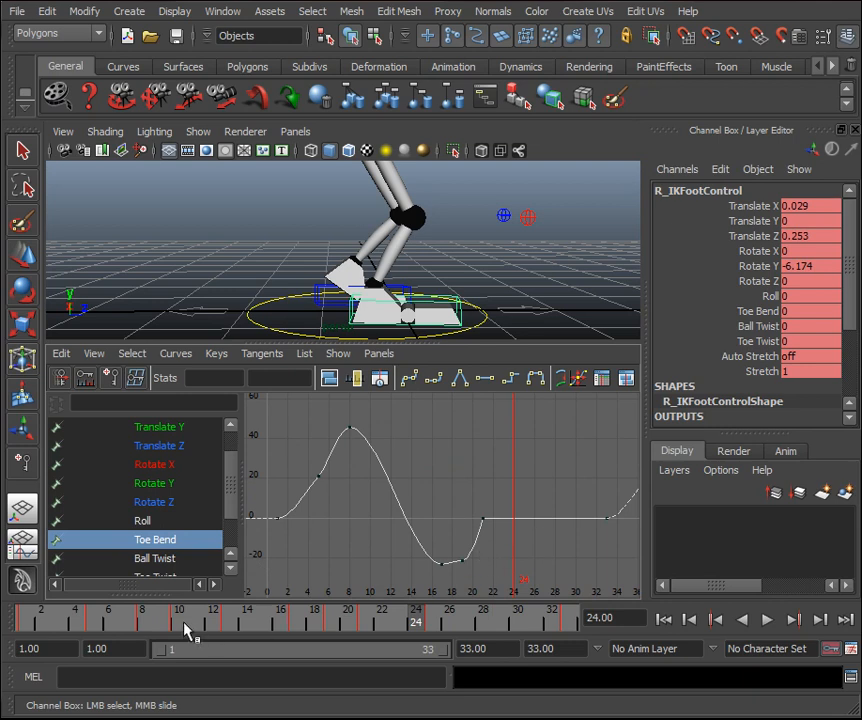
click(150, 620)
click(349, 428)
double_click(262, 377)
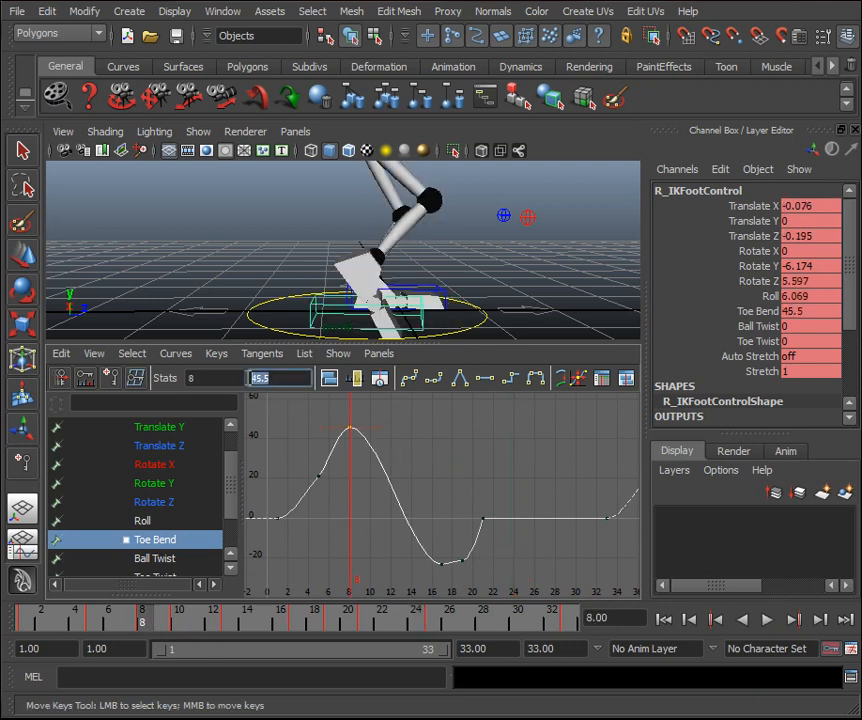
Key the left foot control's Toe Bend at 45.5 on frame 24.
click(447, 292)
click(165, 546)
drag(183, 615, 417, 634)
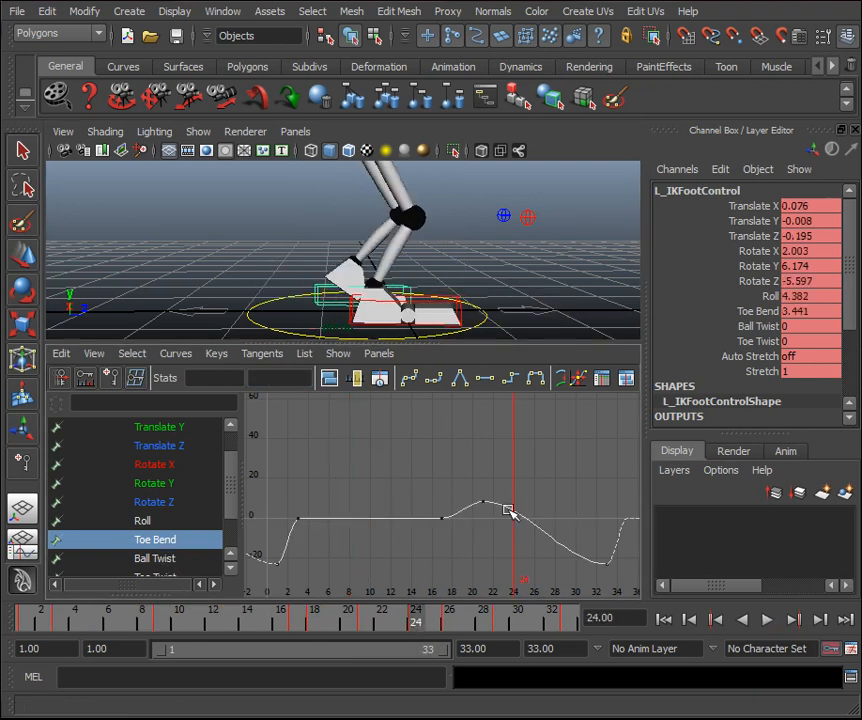
click(800, 311)
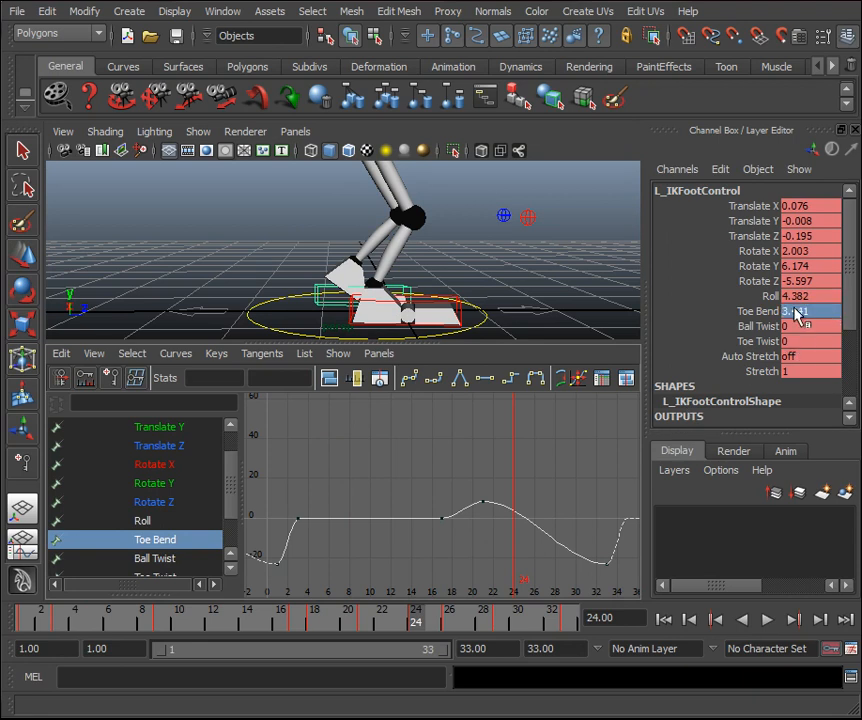
key(Return)
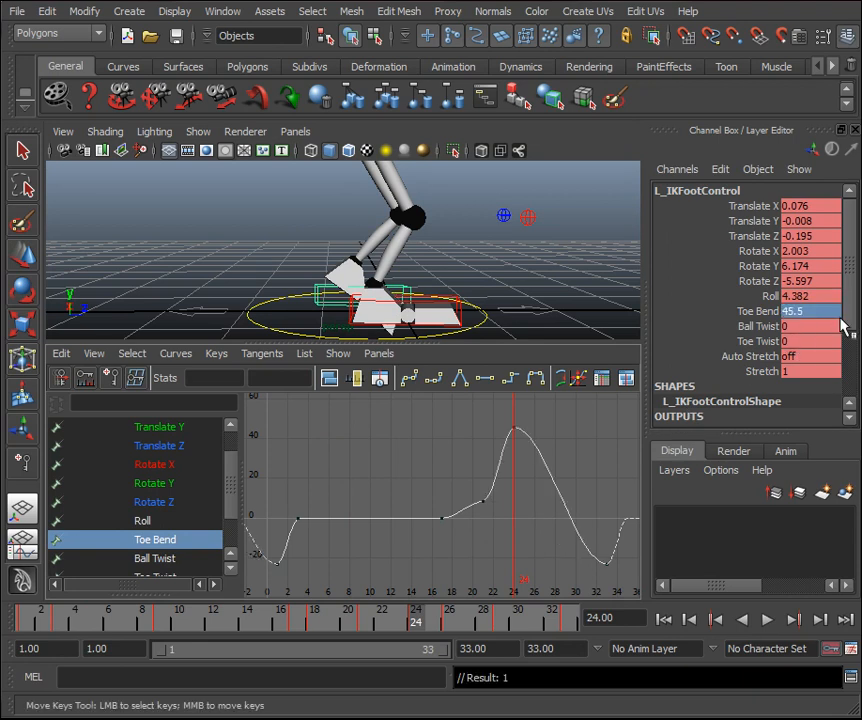
Scrub the cycle to frame 21 and set the left foot control's Toe Bend to 0 there.
drag(343, 620, 2, 678)
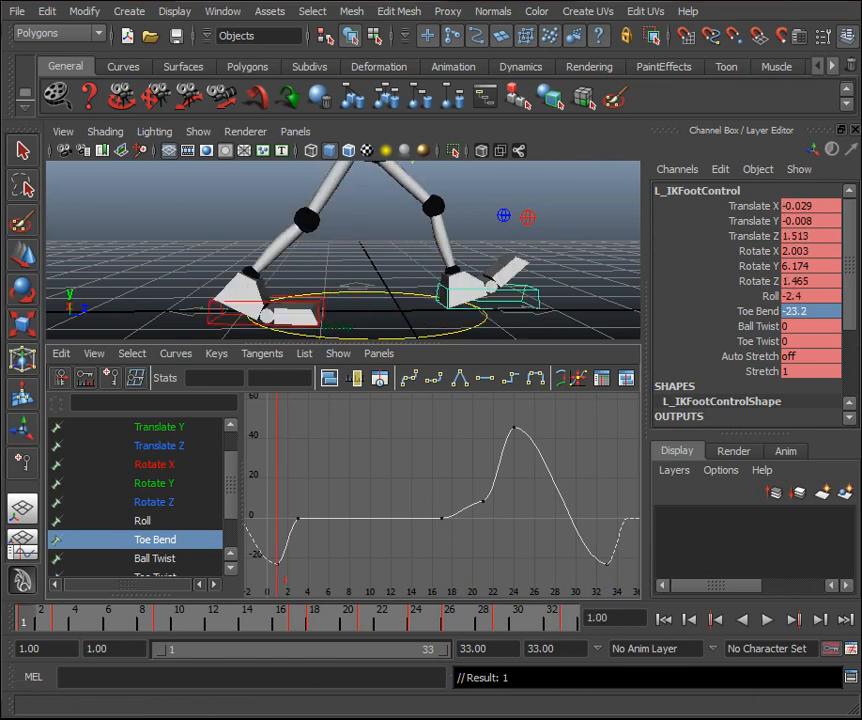
mouse_move(383, 621)
mouse_down()
mouse_move(371, 625)
mouse_move(378, 622)
mouse_up()
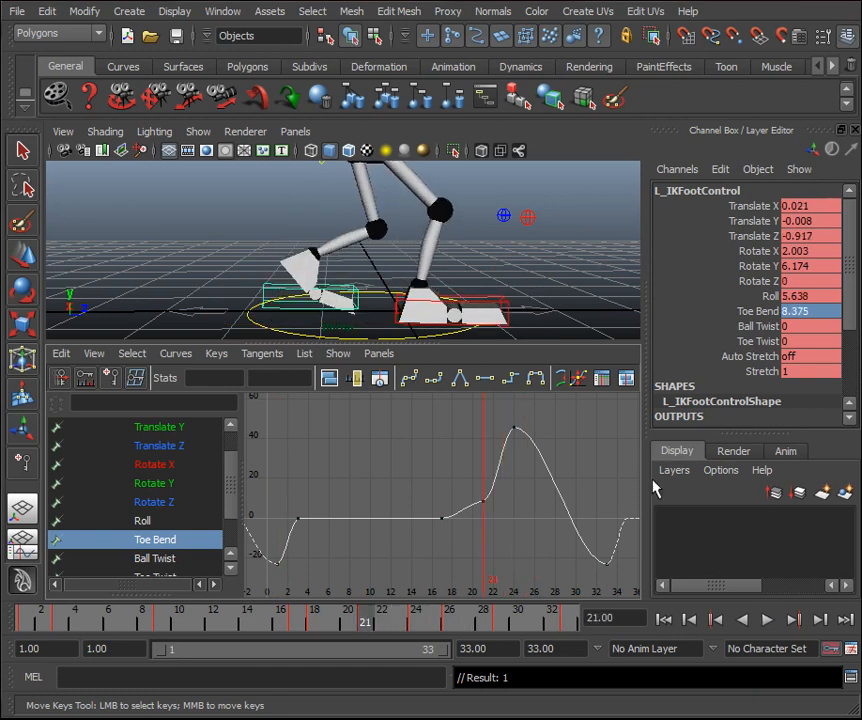
click(812, 311)
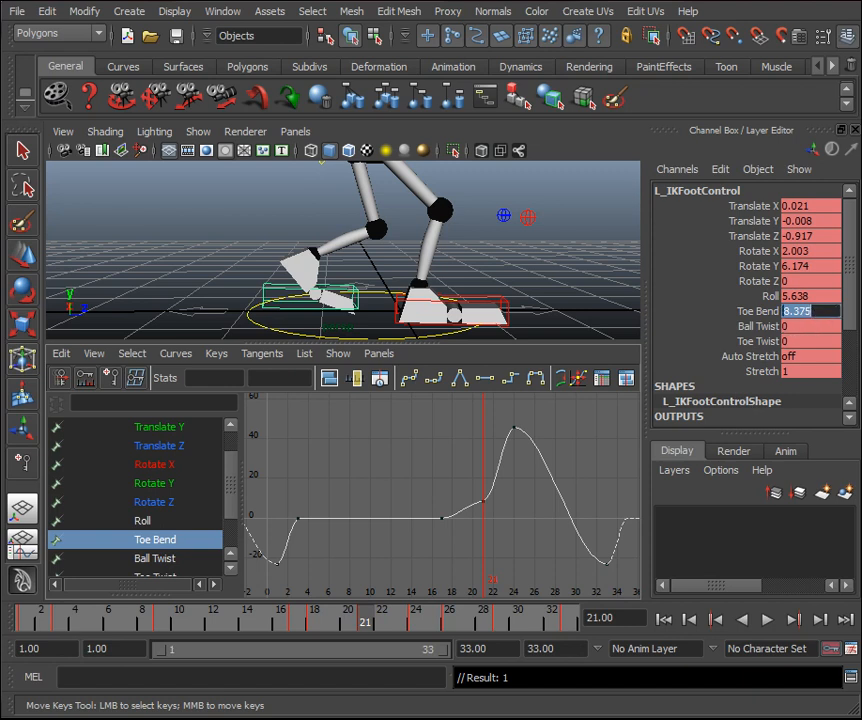
key(Return)
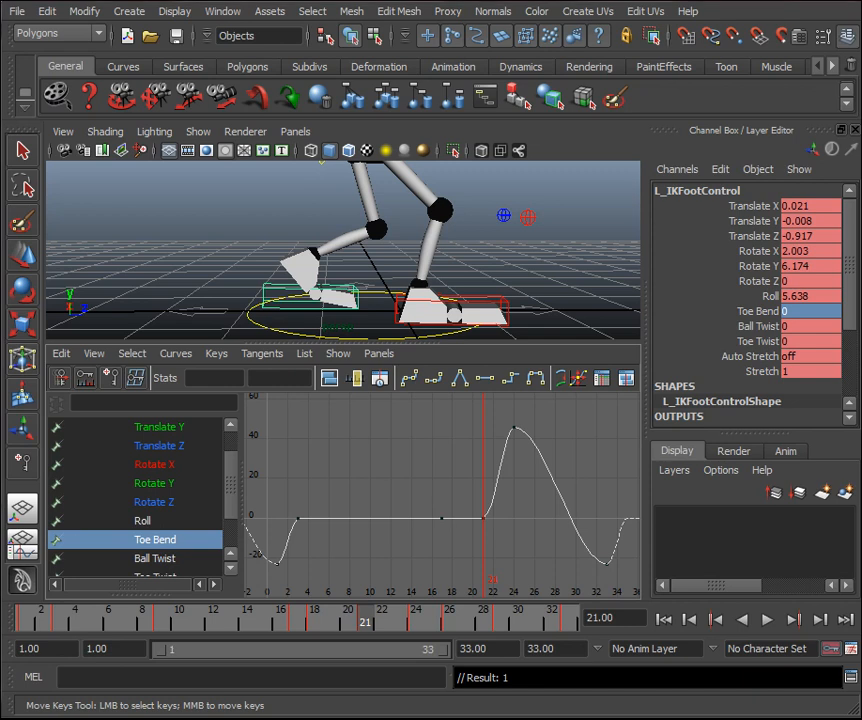
Isolate the right foot control's Toe Bend curve and copy the 21.2 value from its key at frame 5.
click(487, 301)
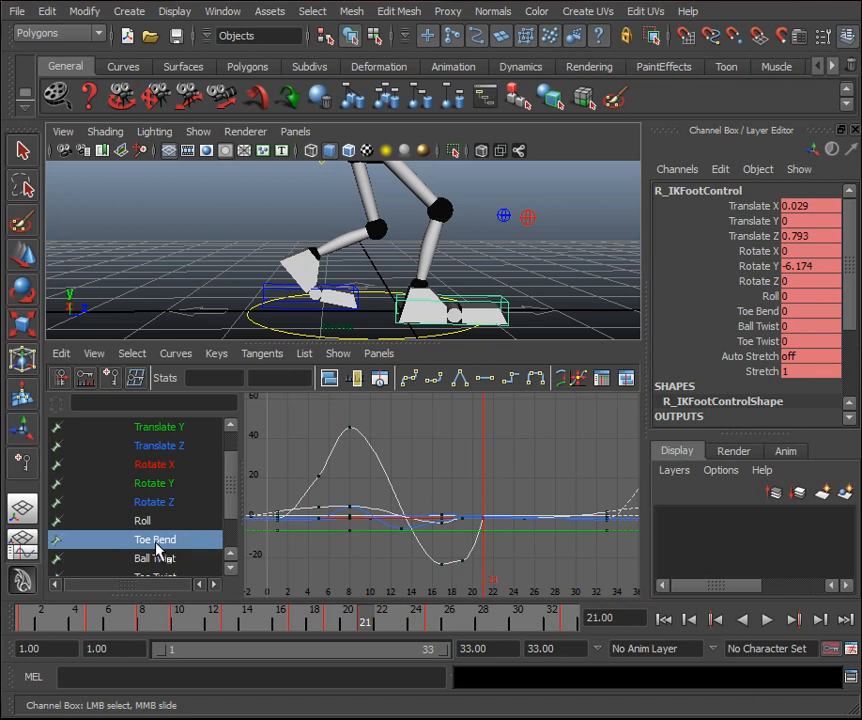
click(155, 541)
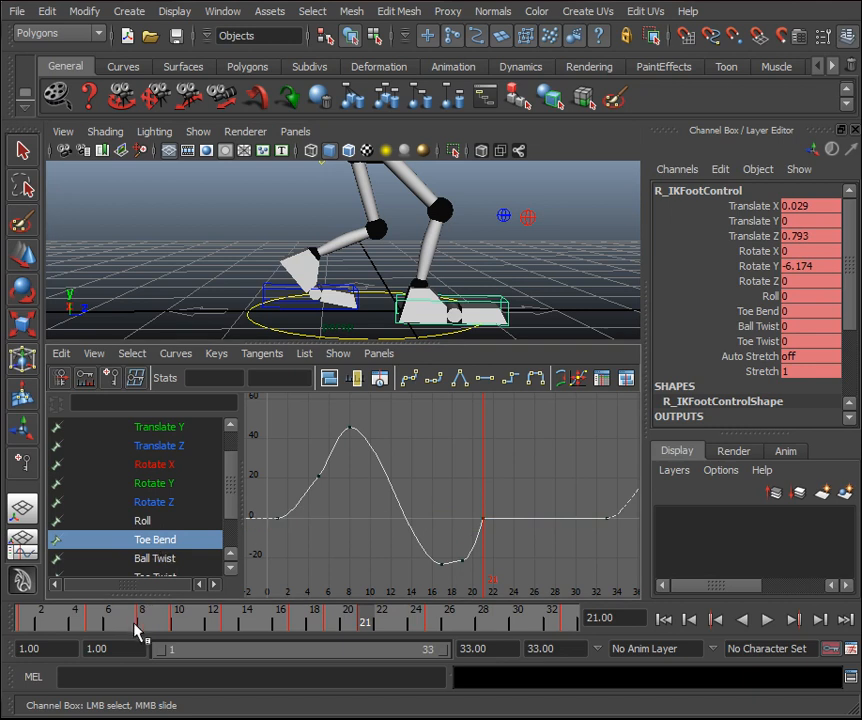
click(113, 623)
drag(113, 624, 92, 622)
drag(350, 504, 296, 462)
double_click(300, 376)
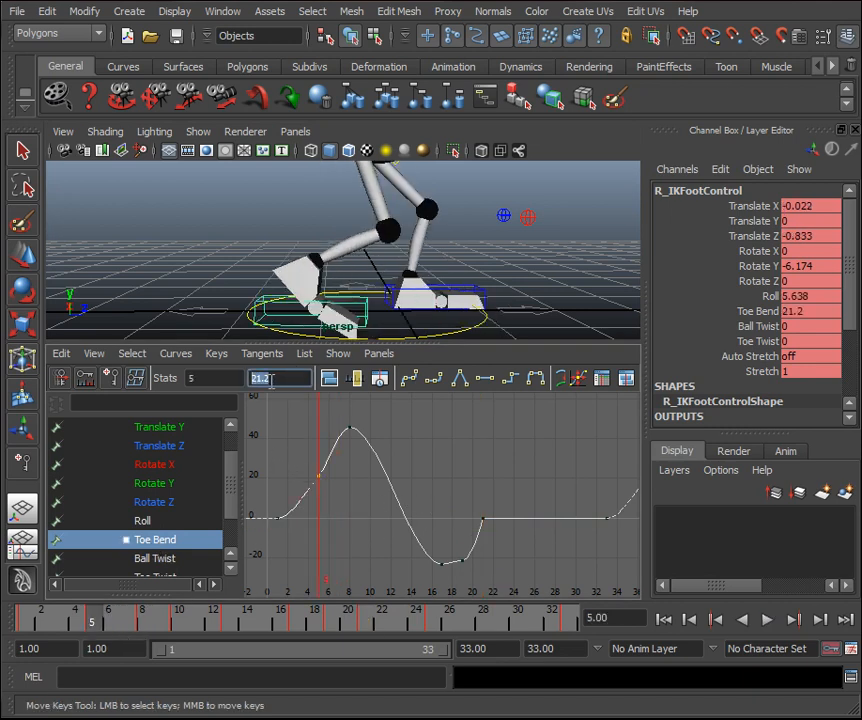
Set the left foot control's Toe Bend key at frame 21 to 21.2.
click(452, 295)
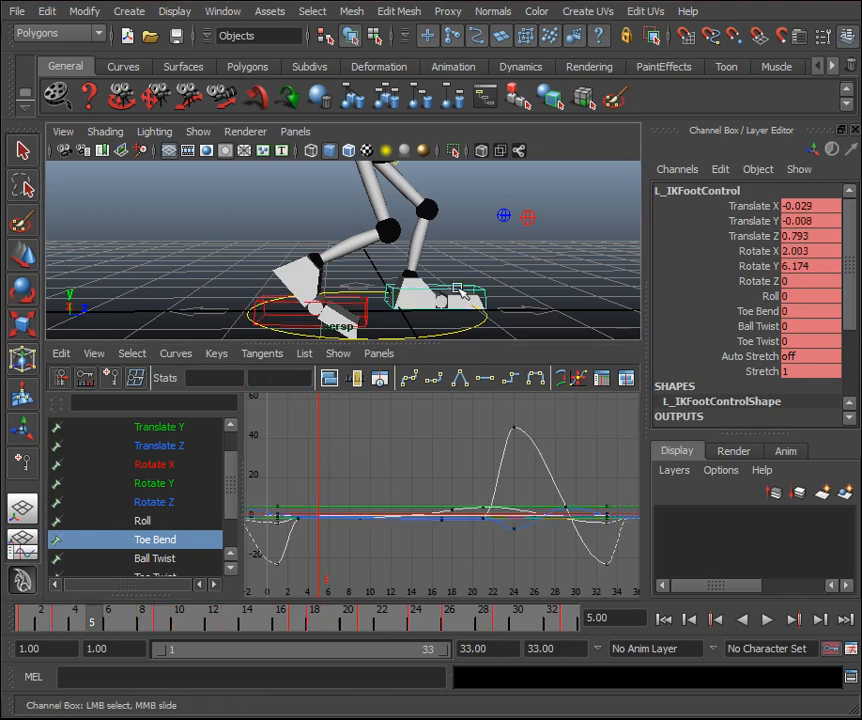
drag(338, 622, 364, 622)
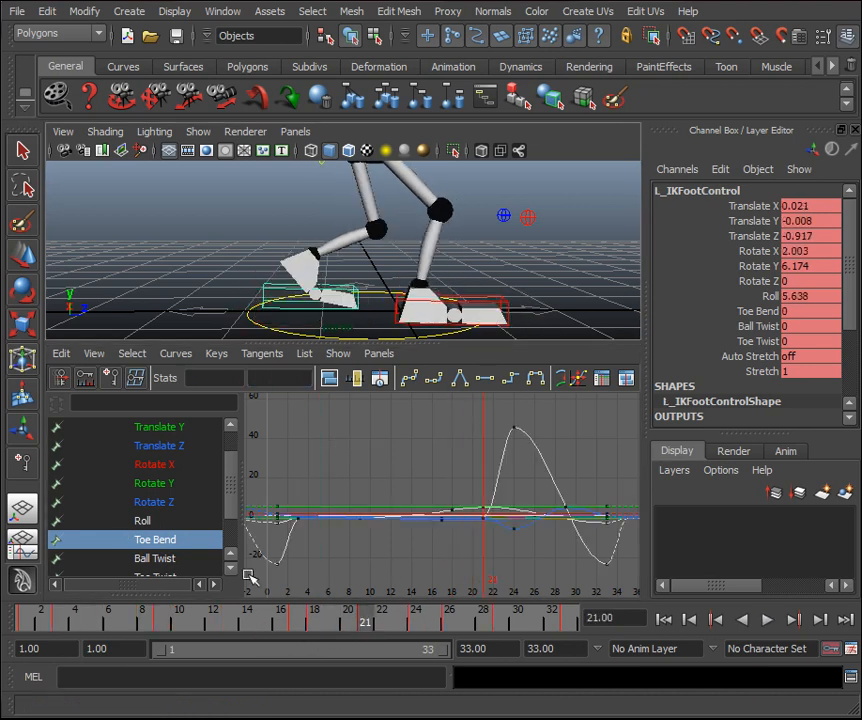
click(175, 541)
drag(470, 485, 500, 528)
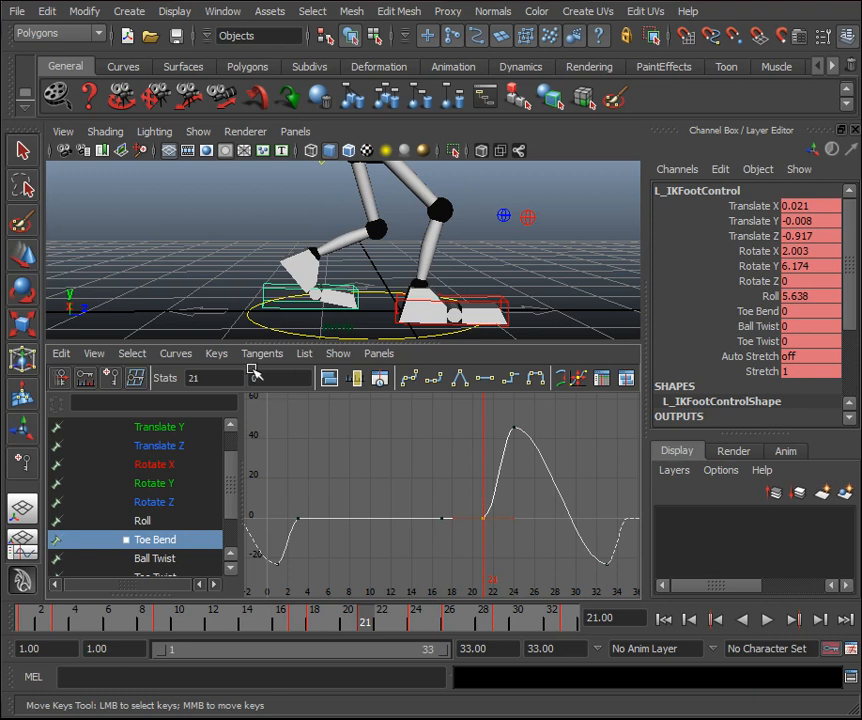
text(21.2)
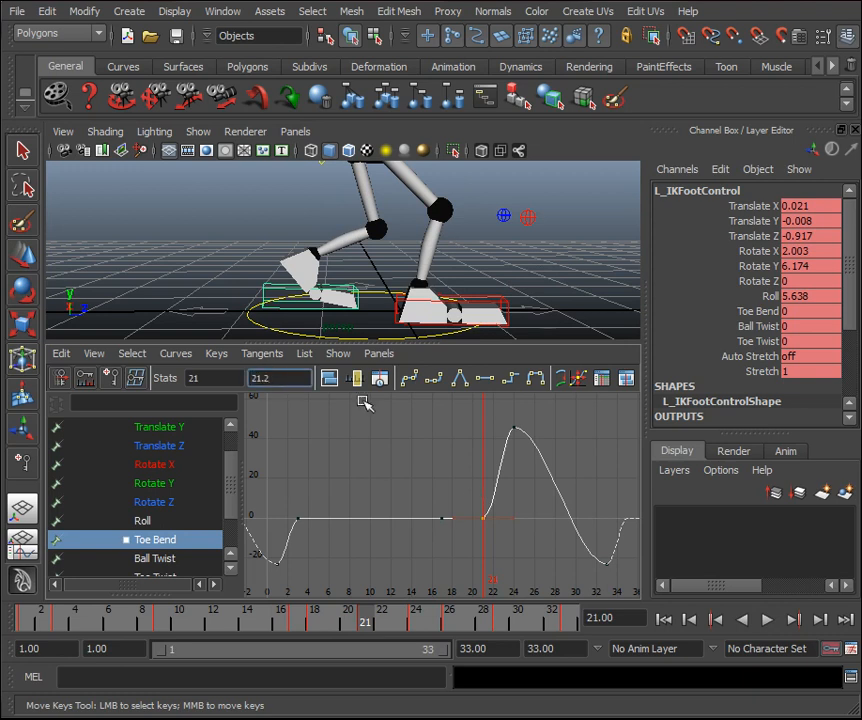
key(Return)
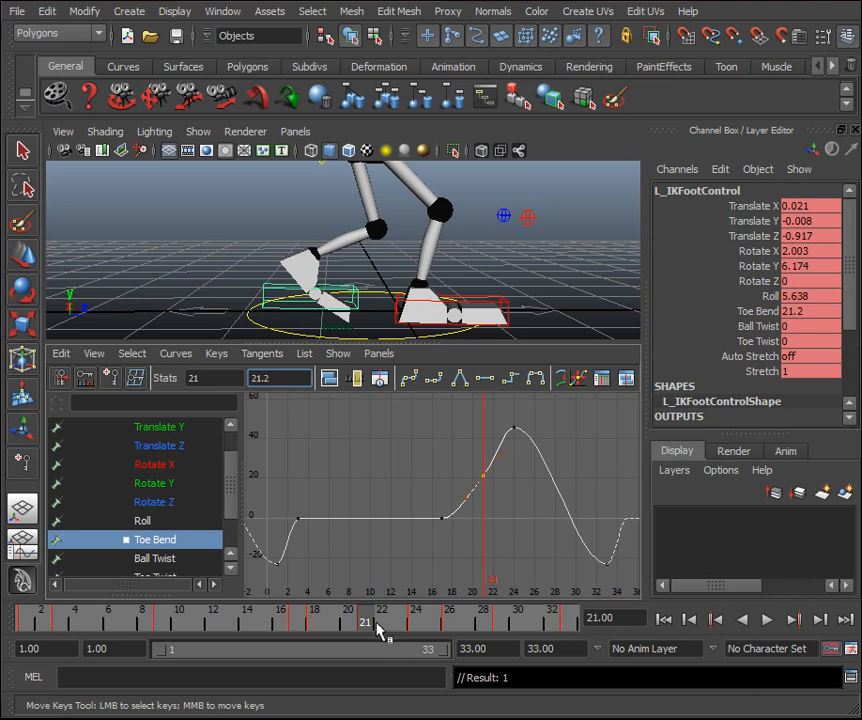
Play the walk cycle to check the left toe motion and return to frame 1.
key(alt+v)
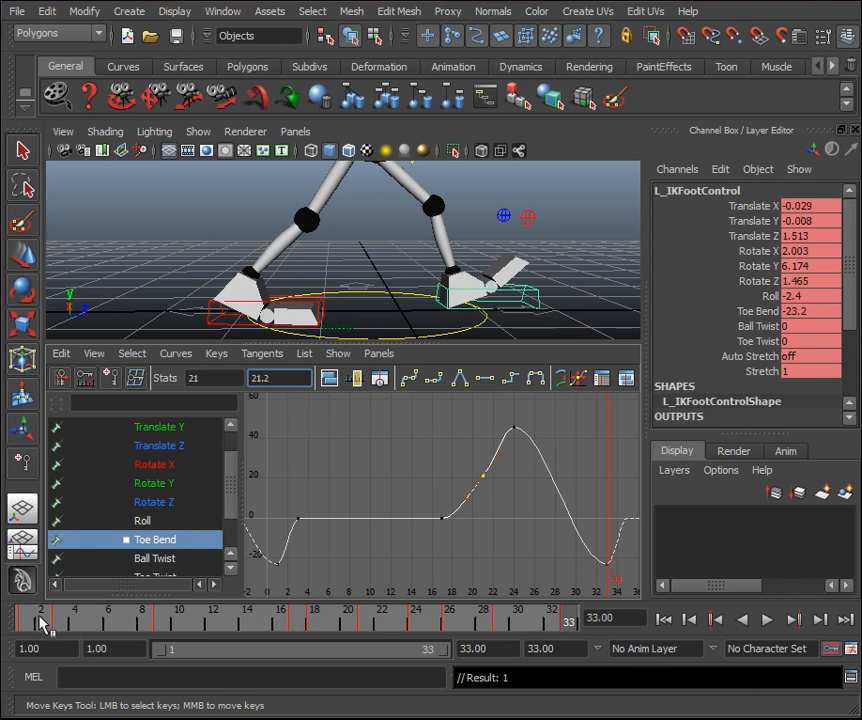
drag(47, 616, 3, 640)
key(Return)
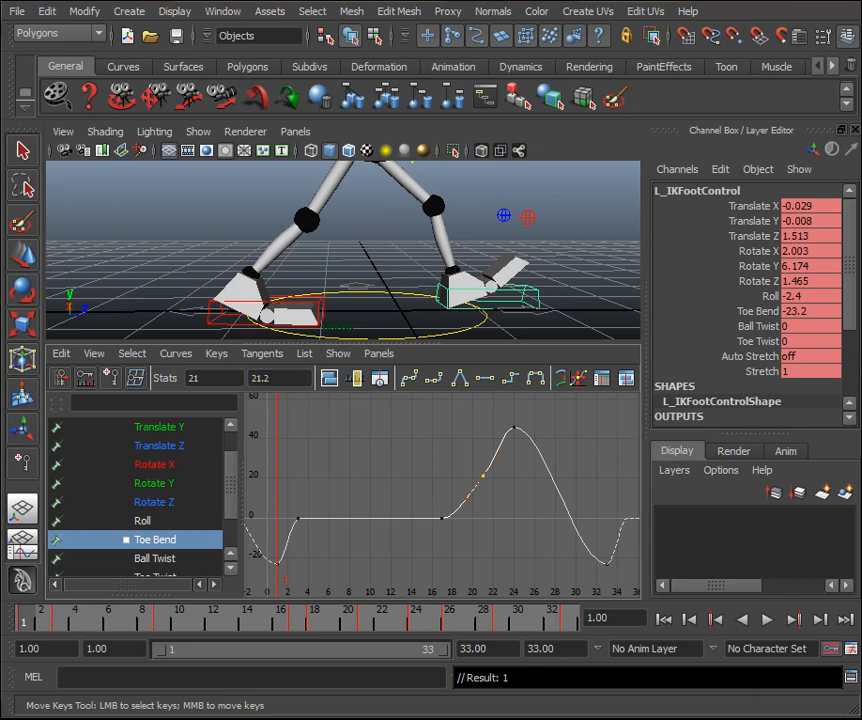
Go to frame 19 and copy the -21.4 value from the right foot control's Toe Bend key there.
click(317, 319)
drag(312, 637, 331, 630)
click(162, 543)
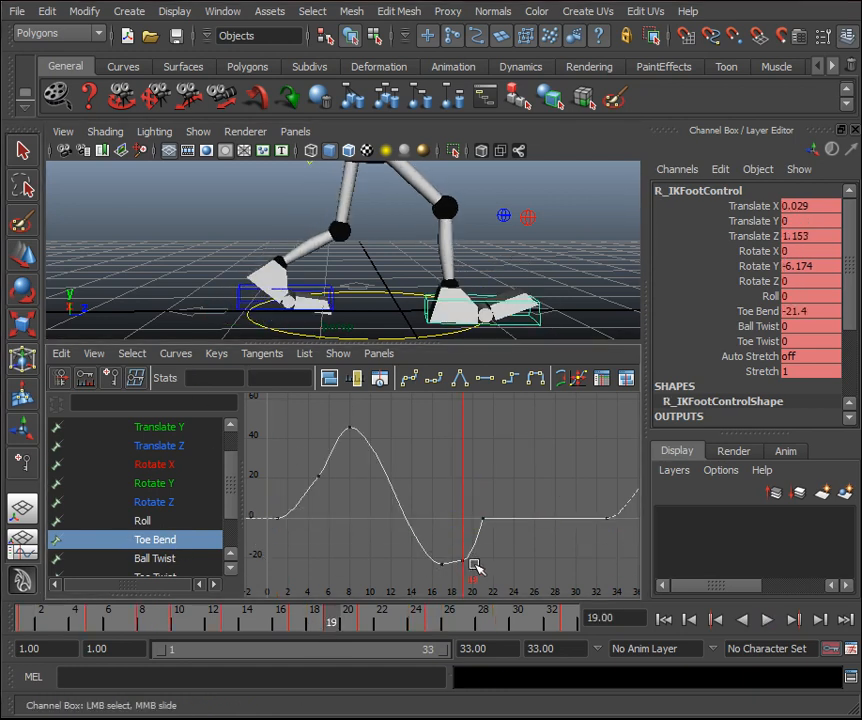
click(466, 562)
click(250, 378)
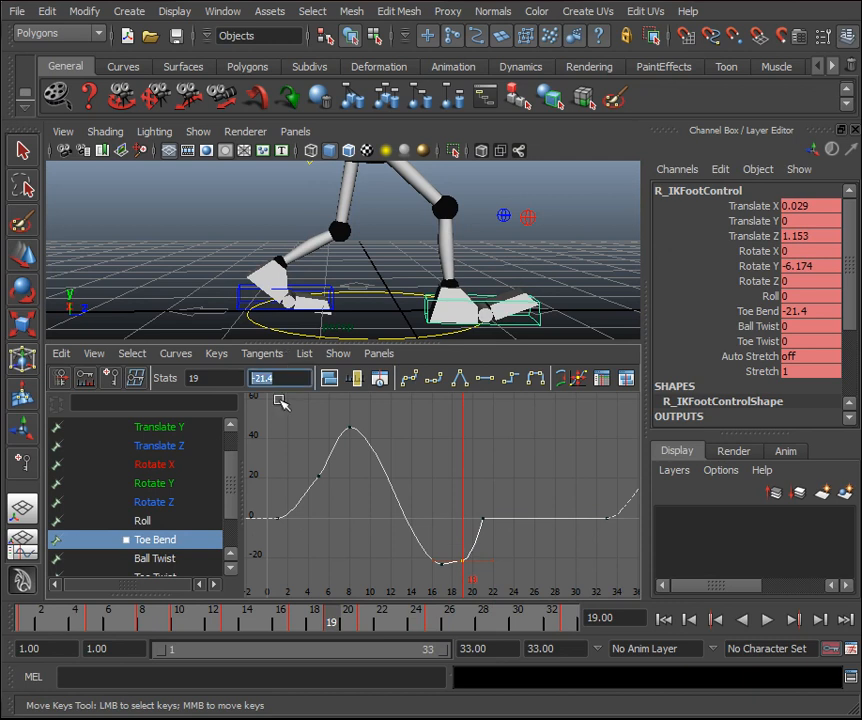
Set the left foot control's Toe Bend key at frame 3 to -21.4.
click(244, 292)
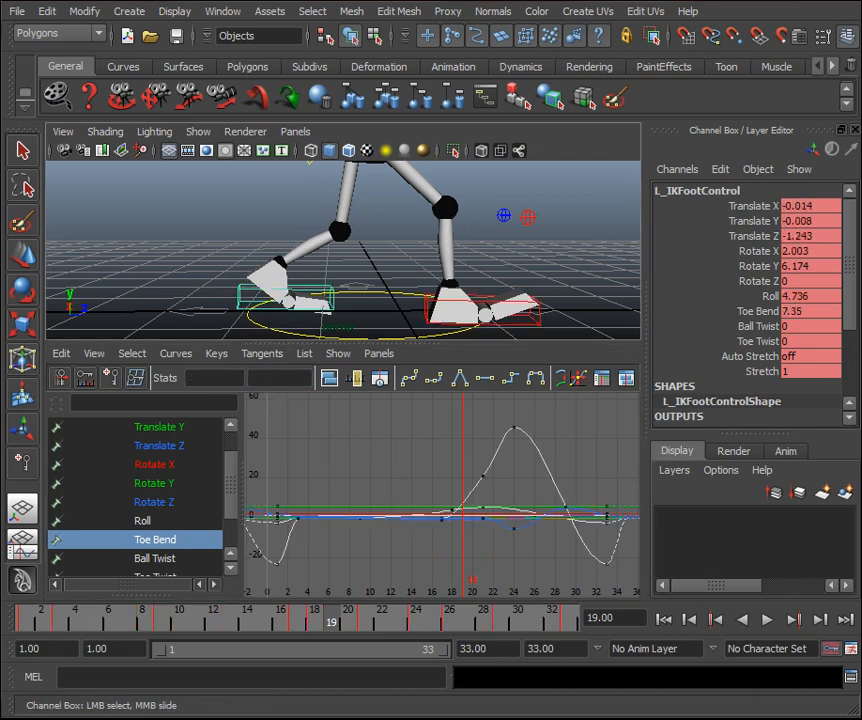
click(153, 543)
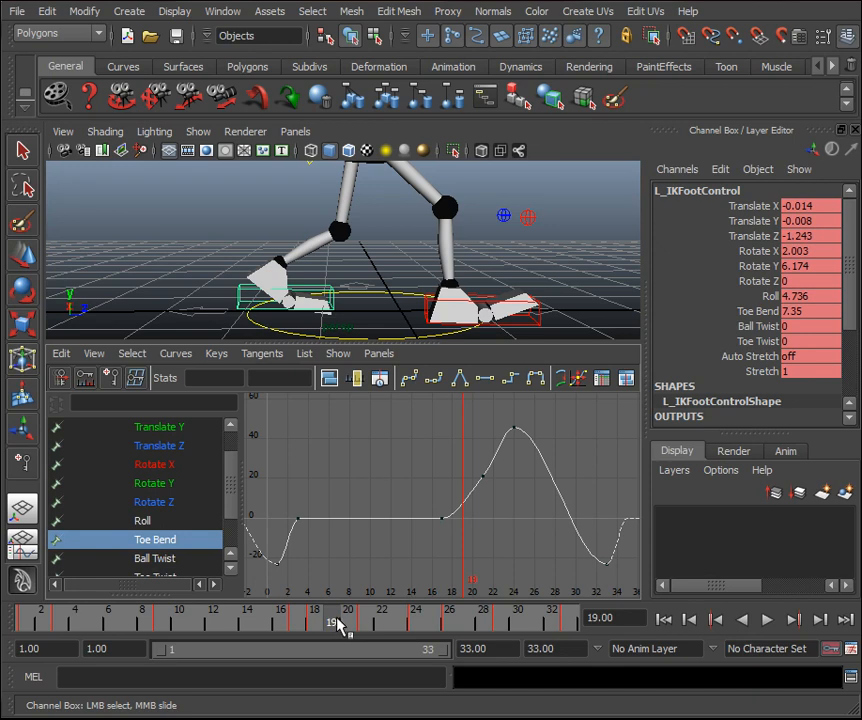
drag(340, 625, 60, 630)
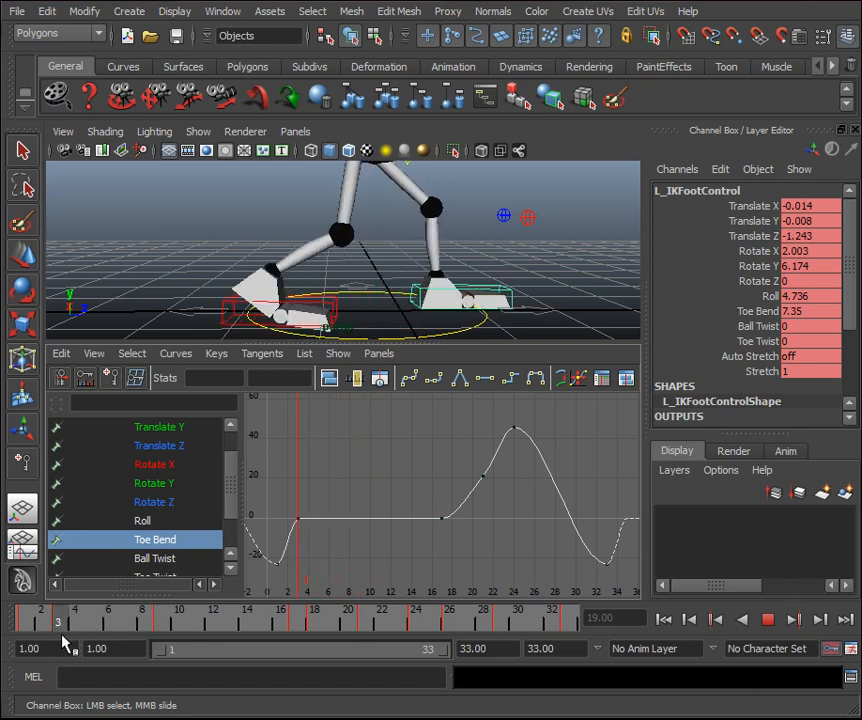
drag(334, 538, 286, 491)
double_click(288, 376)
text(-21.4)
key(Return)
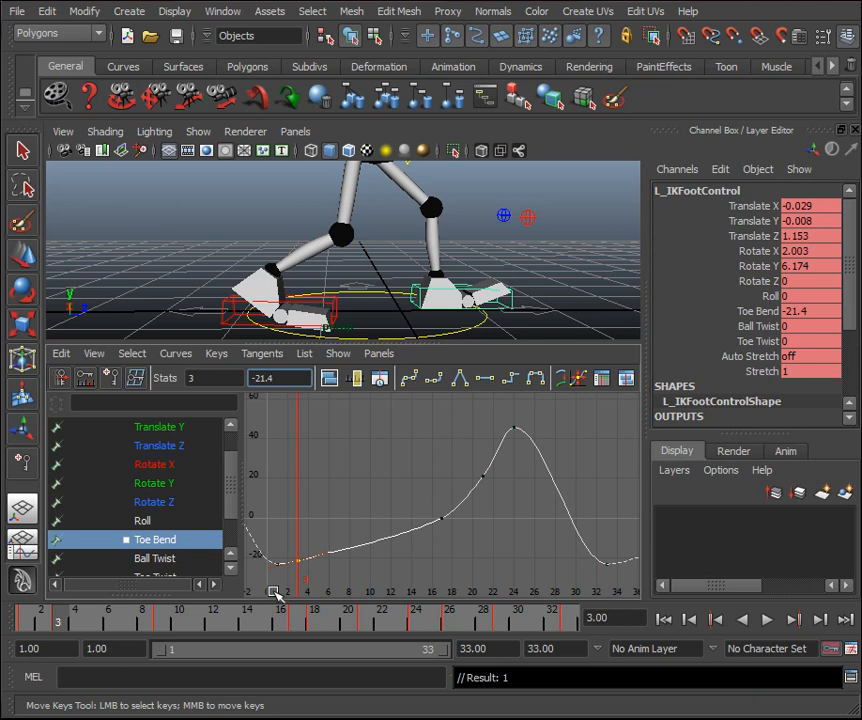
Key the left foot control's Toe Bend at 0 on frame 5.
drag(72, 625, 91, 624)
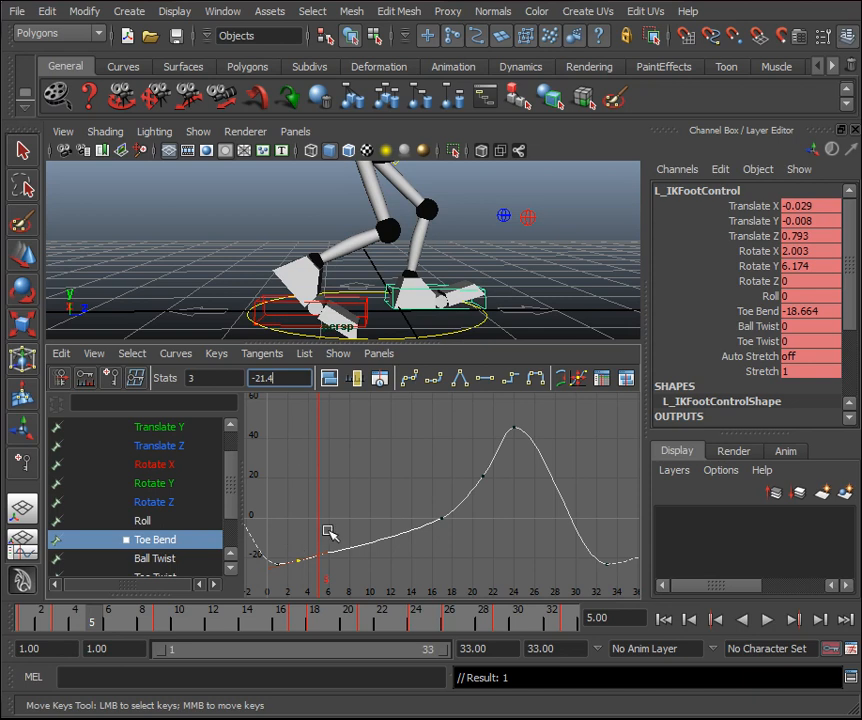
click(832, 311)
click(826, 311)
text(0)
key(Return)
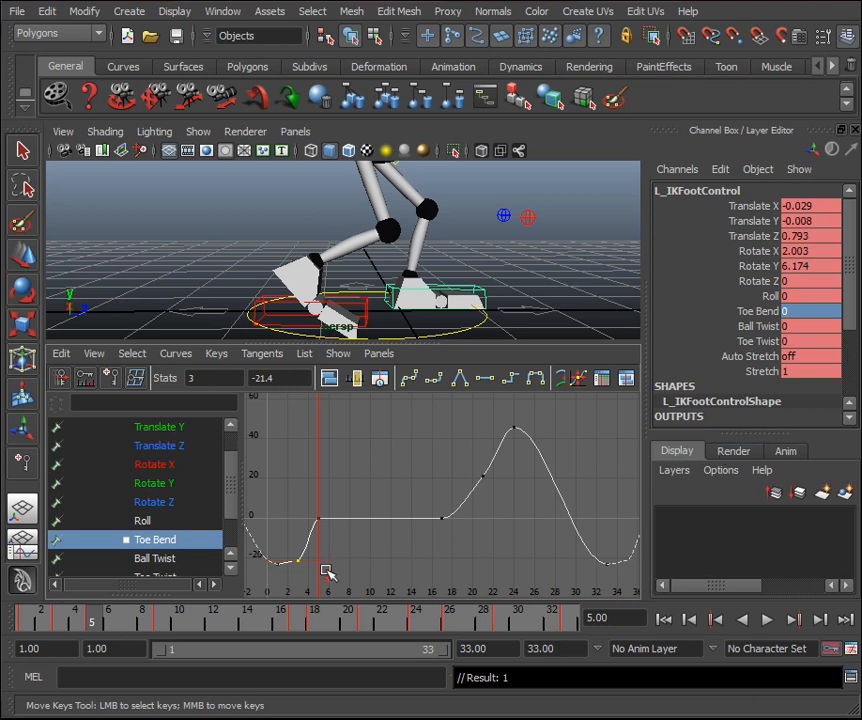
Break the tangents of the left foot's Toe Bend key at frame 5, steepen its incoming tangent, and play the cycle.
drag(332, 540, 304, 505)
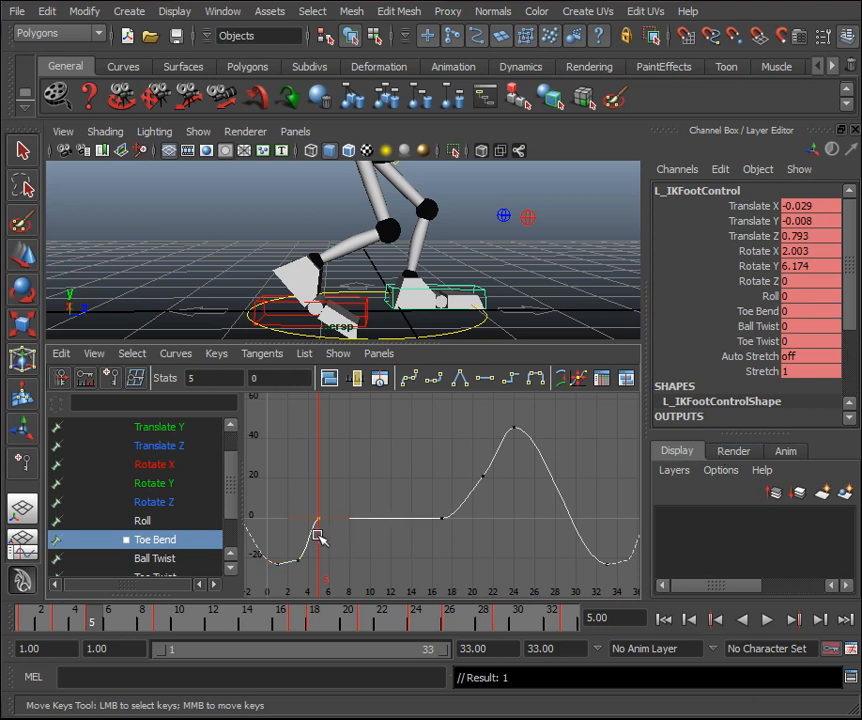
click(217, 353)
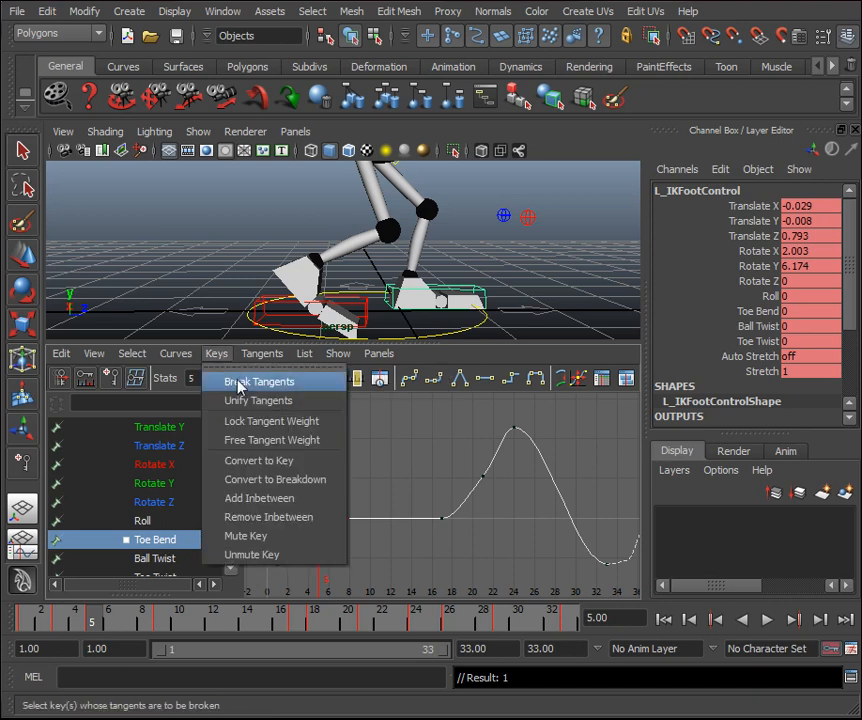
click(238, 382)
middle_drag(300, 458, 358, 530)
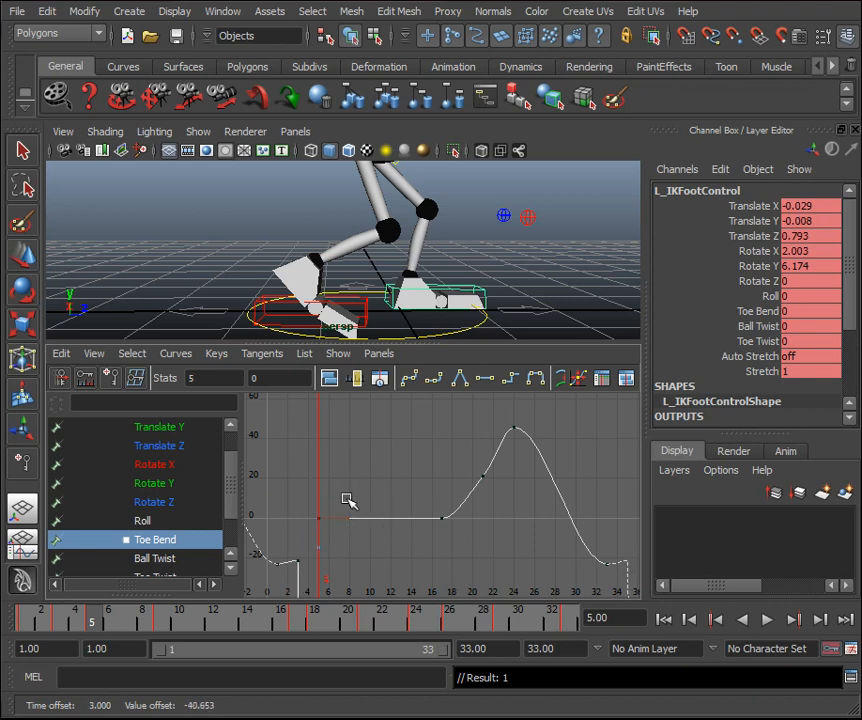
key(ctrl+z)
key(ctrl+z)
key(ctrl+z)
mouse_move(338, 511)
middle_down()
mouse_move(358, 525)
mouse_move(347, 521)
middle_up()
key(alt+v)
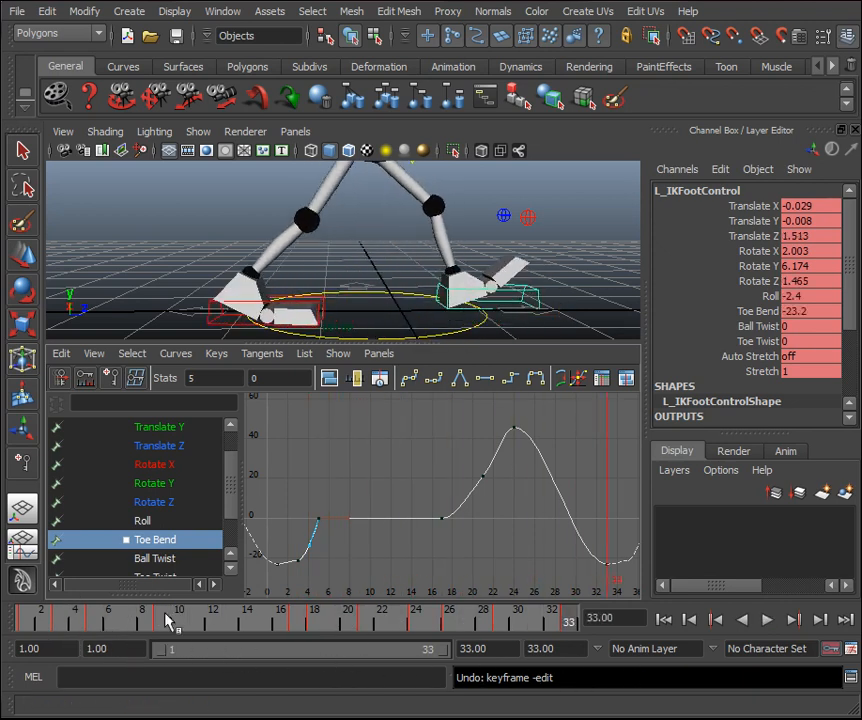
Tilt the tangents of the left foot's Toe Bend key at frame 3 upward for a smoother rise toward frame 5.
drag(31, 620, 63, 642)
click(300, 564)
click(300, 564)
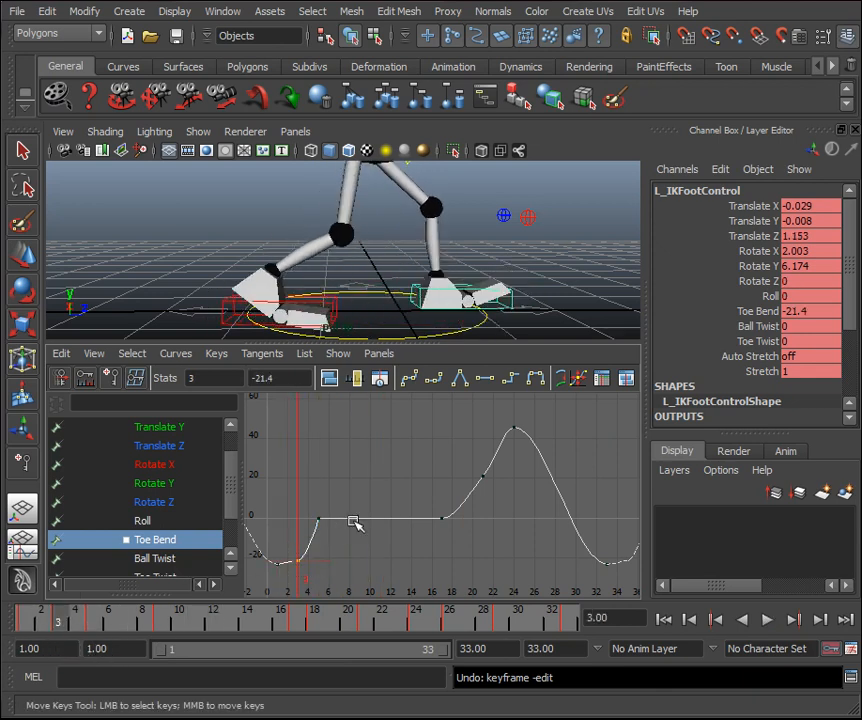
key(f)
scroll(387, 542, down, 2)
click(413, 531)
mouse_move(418, 442)
middle_down()
mouse_move(414, 462)
mouse_move(415, 441)
middle_up()
key(f)
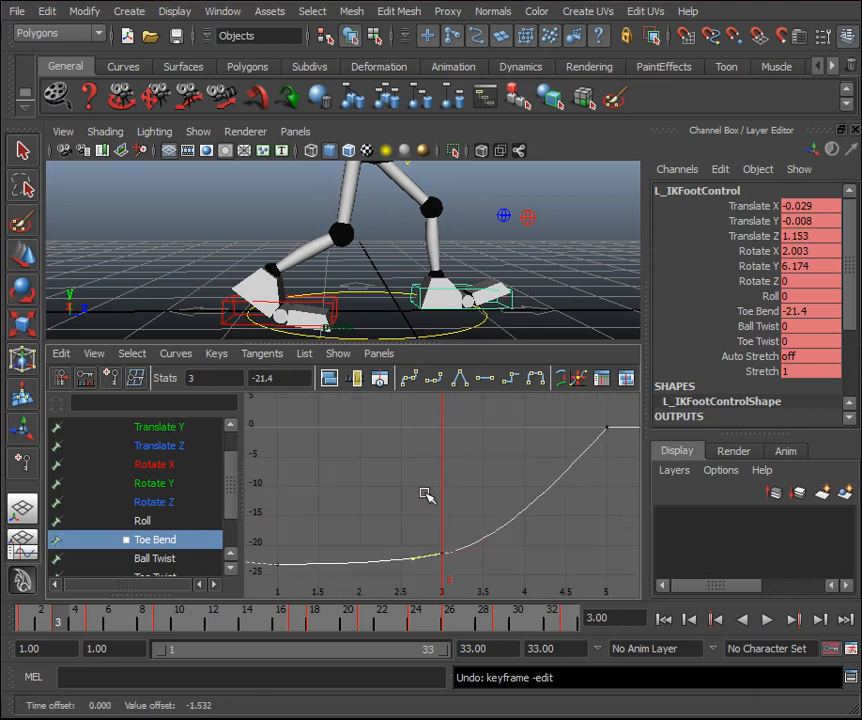
key(a)
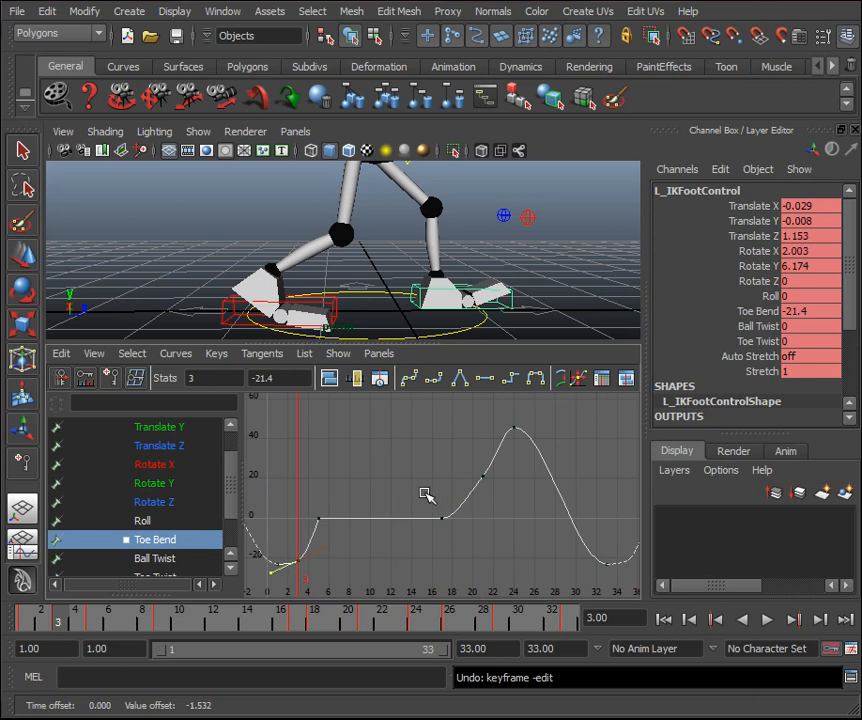
Tilt the tangents of the right foot control's Toe Bend key at frame 19 upward, matching the left foot's curve.
click(239, 302)
click(171, 544)
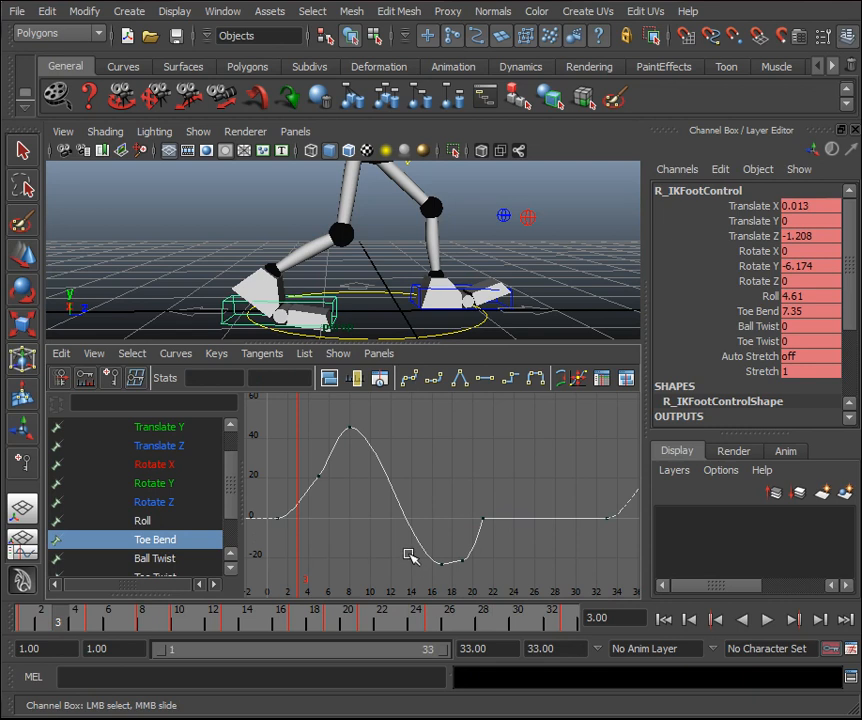
drag(122, 626, 314, 628)
drag(476, 580, 458, 554)
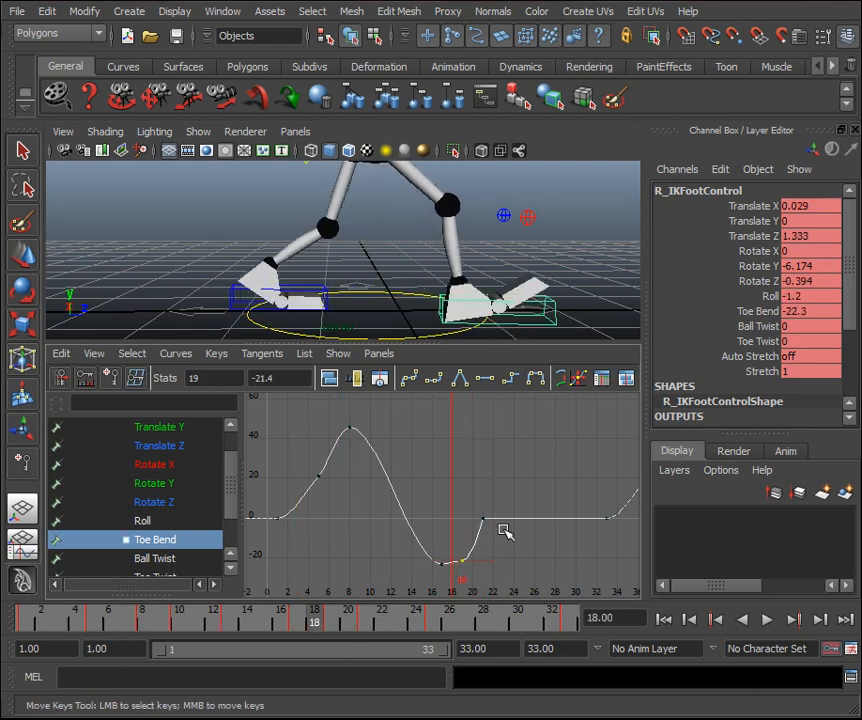
key(f)
mouse_move(497, 466)
middle_down()
mouse_move(498, 443)
mouse_move(503, 458)
middle_up()
key(a)
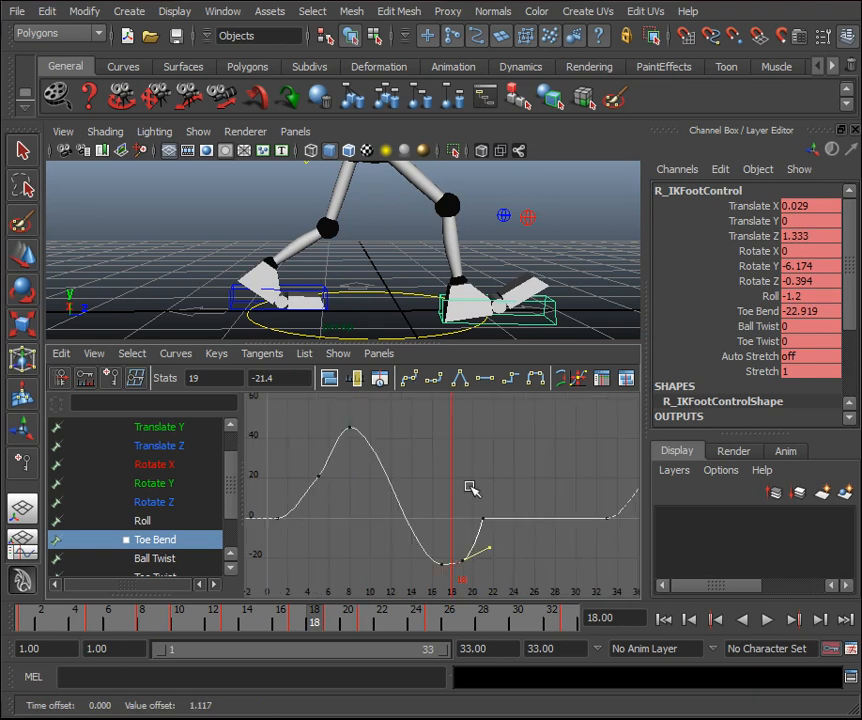
click(512, 519)
Scrub through the full cycle to frame 33 and save the scene.
drag(31, 627, 631, 616)
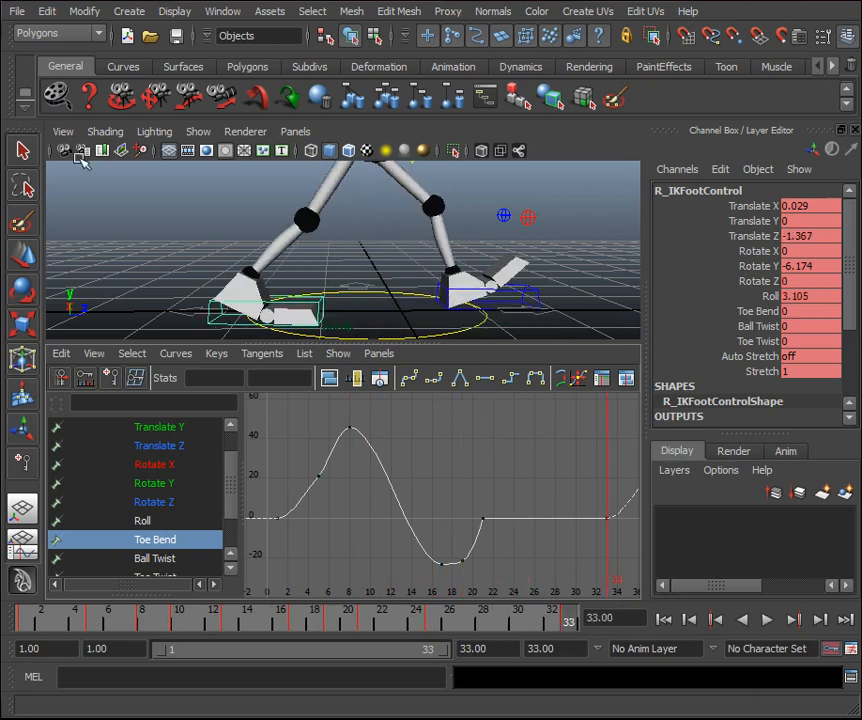
click(17, 12)
click(54, 78)
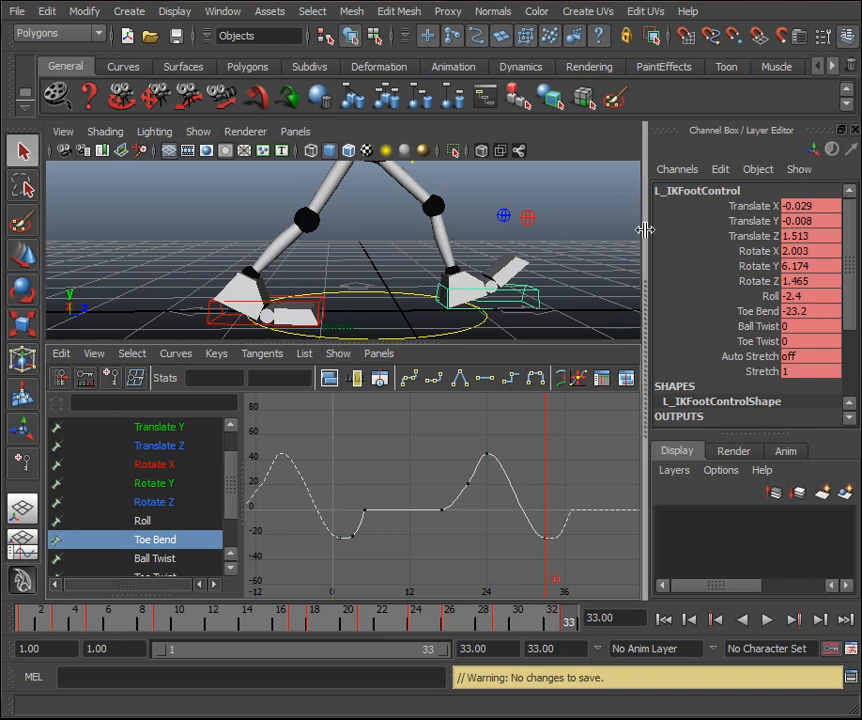
Enlarge the perspective view, close the channel box and hide the NURBS control curves to show the whole character.
click(625, 247)
key(space)
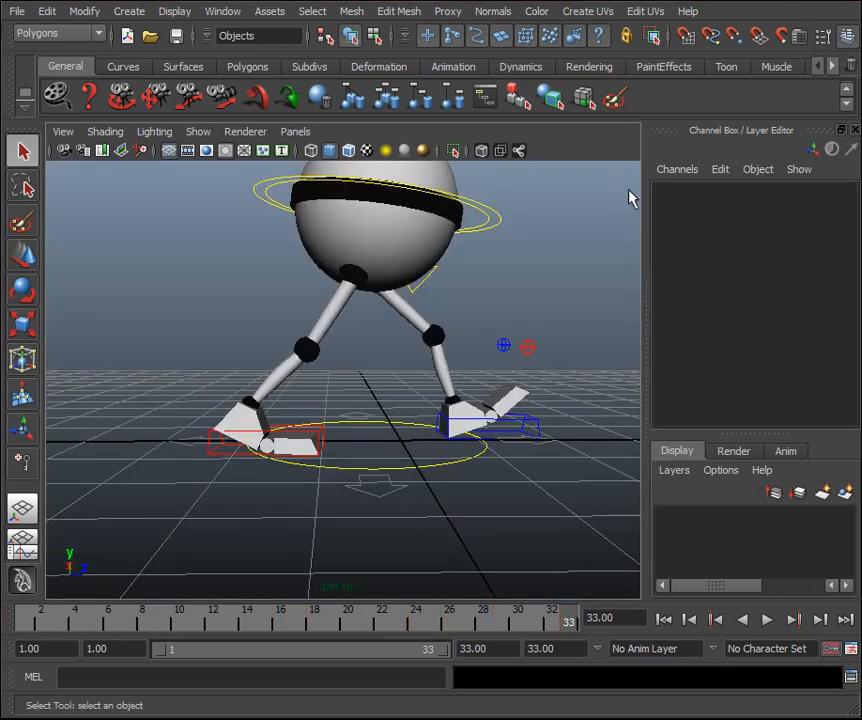
click(855, 130)
alt+drag(682, 275, 671, 328)
scroll(668, 343, down, 3)
click(198, 131)
click(289, 146)
scroll(560, 310, down, 3)
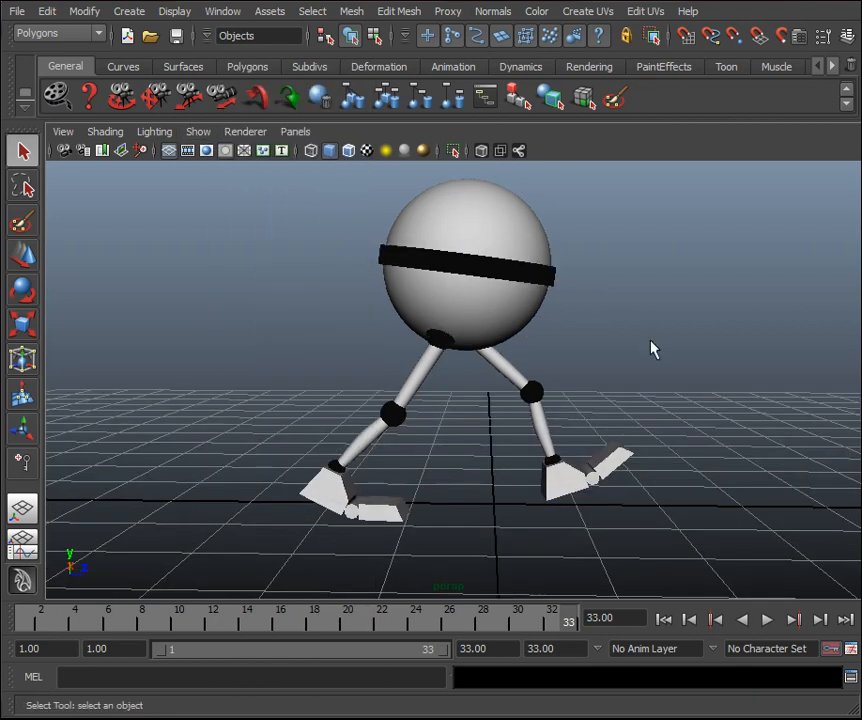
Play the walk cycle from a low side angle, stop it, and show the NURBS control curves again.
click(767, 619)
alt+drag(709, 488, 709, 462)
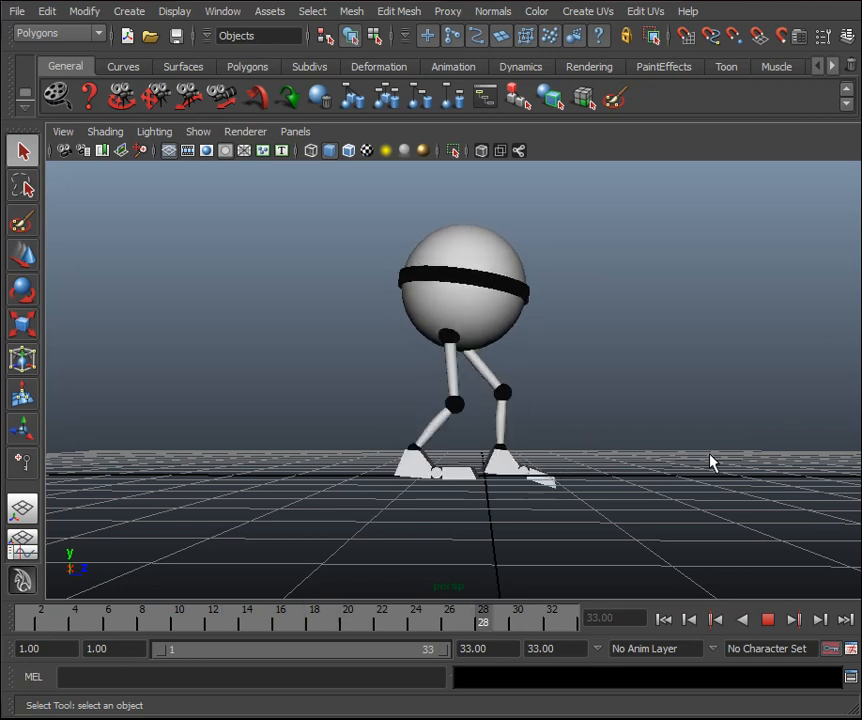
click(769, 621)
click(188, 135)
click(240, 146)
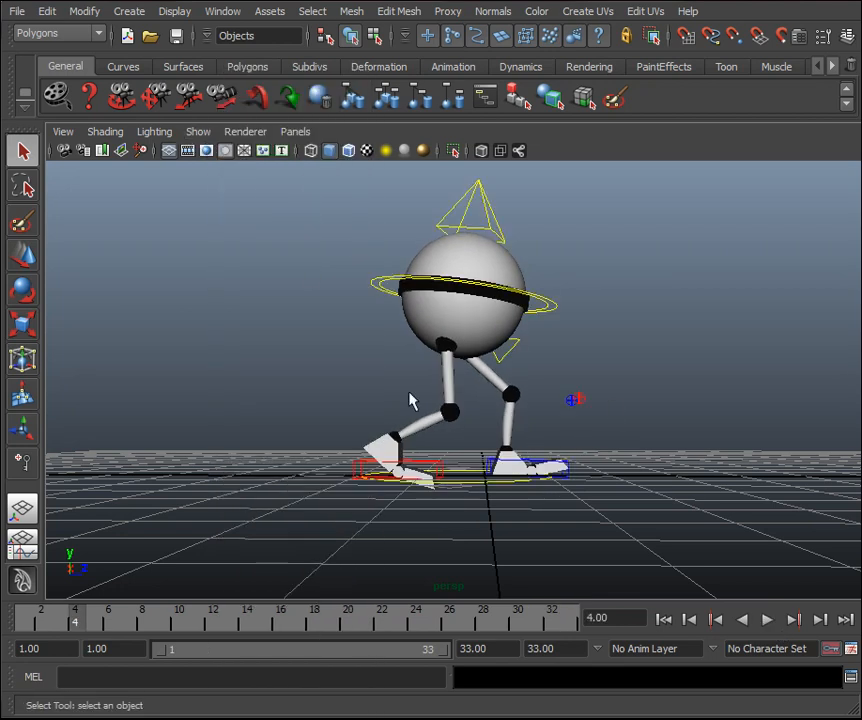
Raise the right foot control at frame 5 to a Translate Y of about 0.24, with the channel box displayed.
click(420, 478)
key(alt+v)
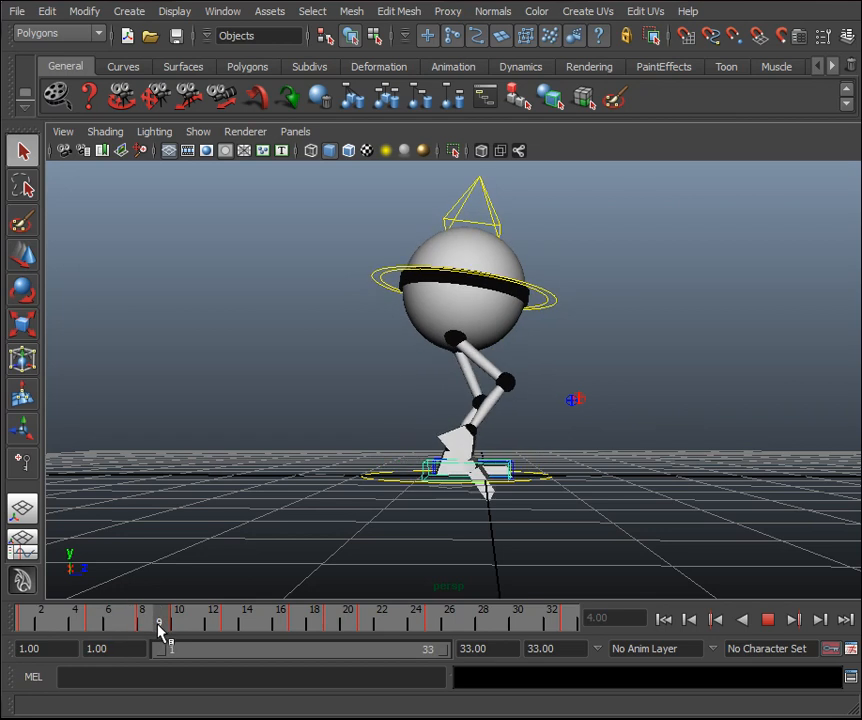
mouse_move(143, 632)
mouse_down()
mouse_move(45, 628)
mouse_move(96, 634)
mouse_up()
key(w)
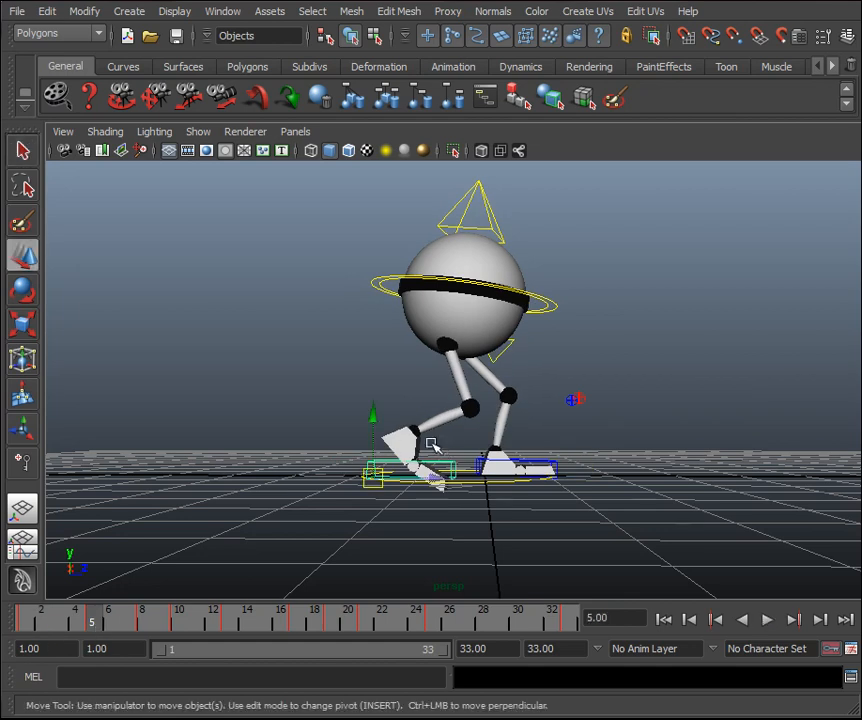
click(847, 35)
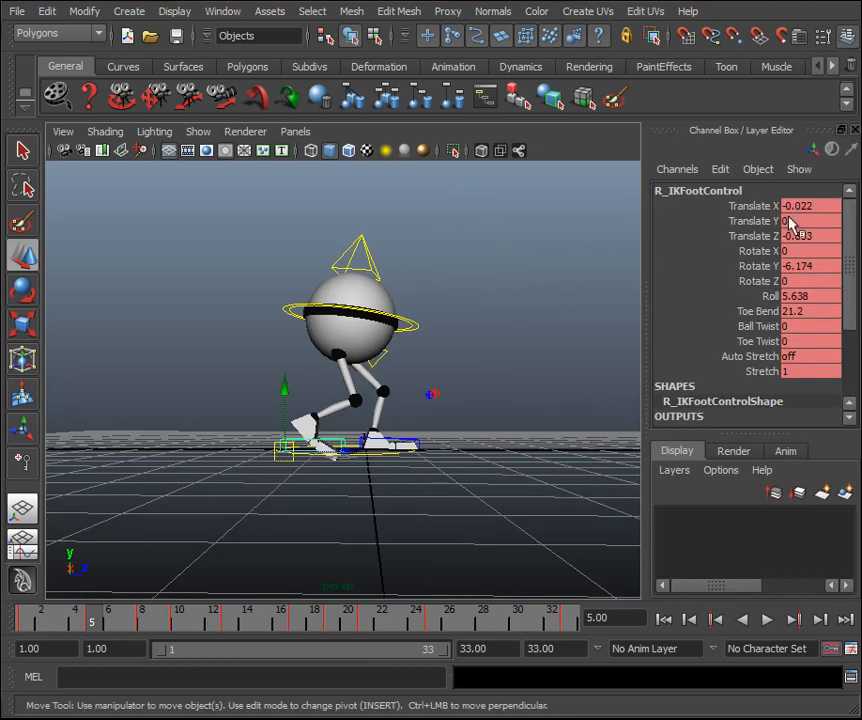
drag(289, 390, 288, 377)
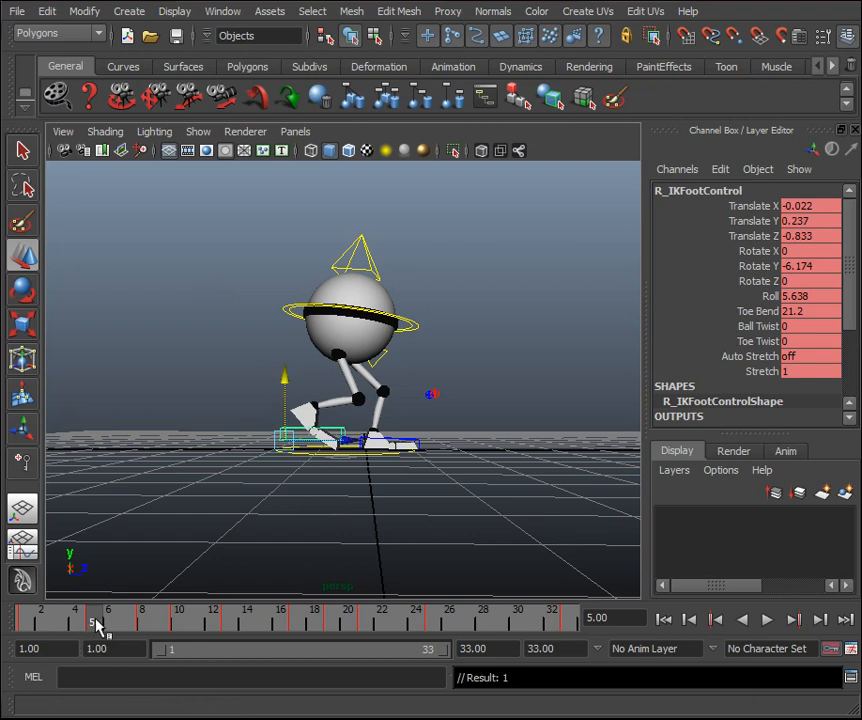
Check frames 1 to 5 and readjust the right foot control's height at frame 5 to about 0.198.
drag(97, 624, 10, 623)
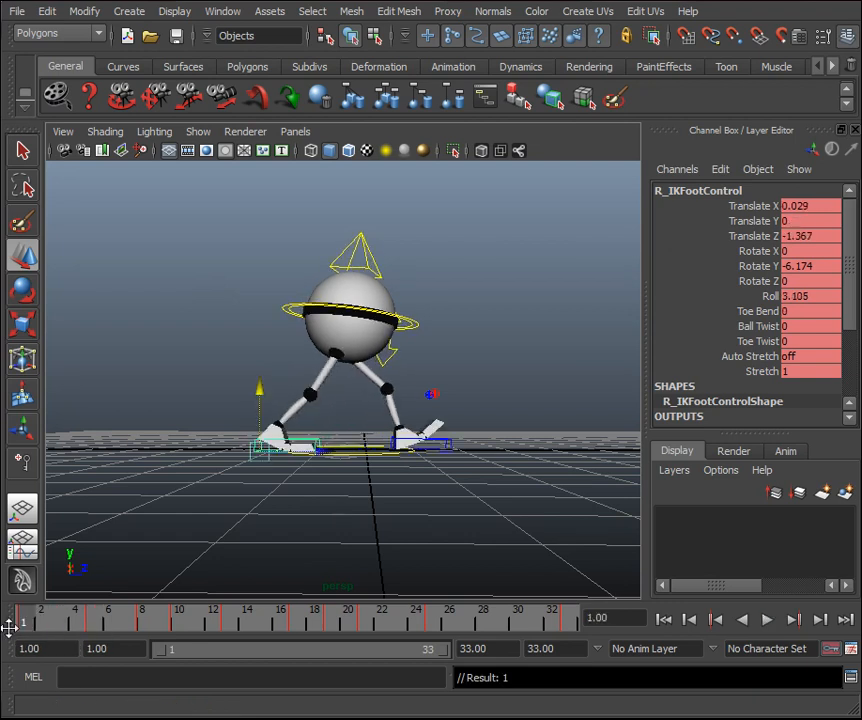
key(alt+v)
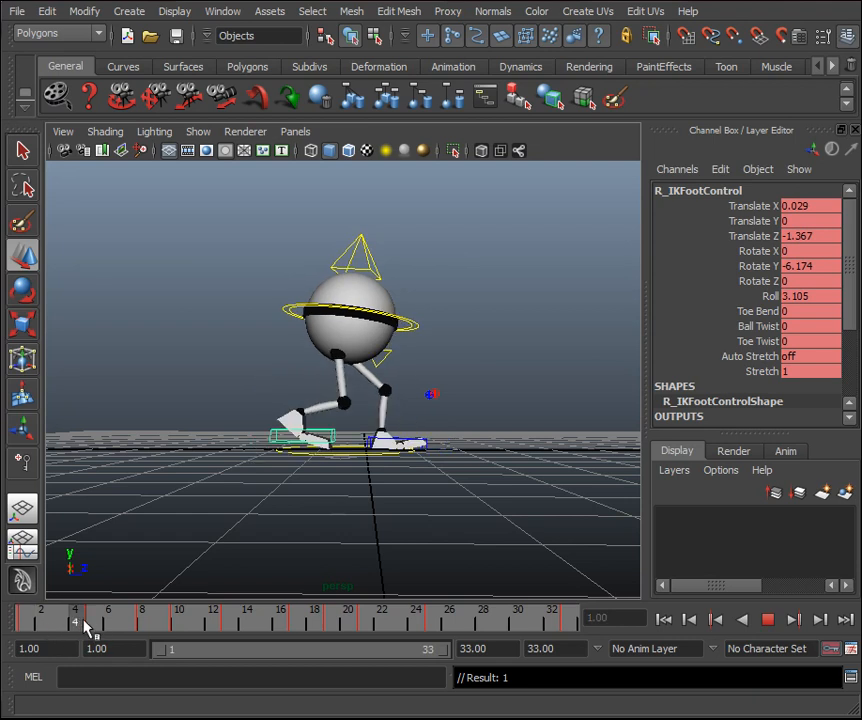
drag(70, 628, 98, 624)
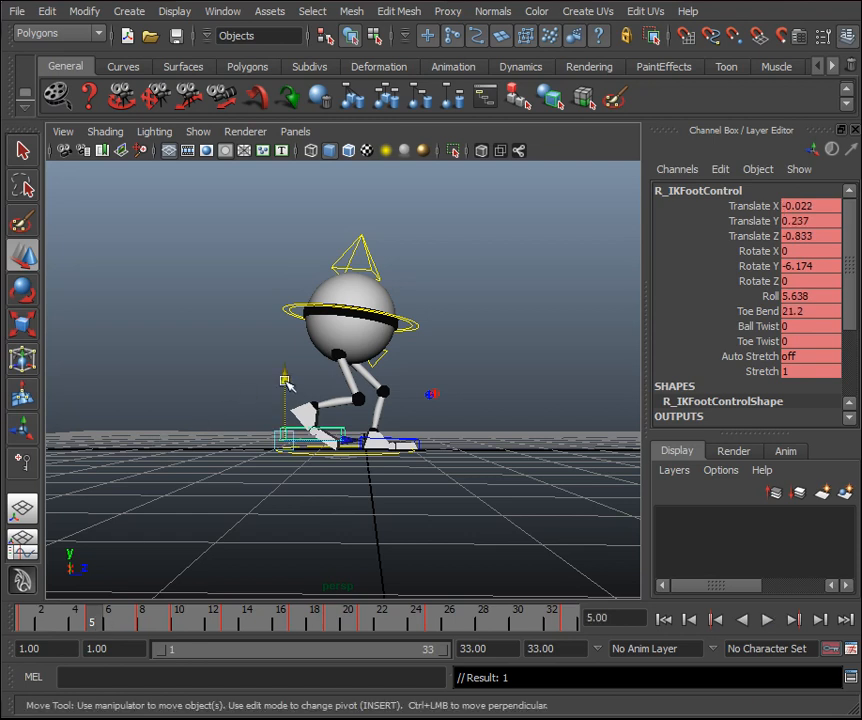
drag(286, 382, 290, 408)
scroll(358, 475, up, 3)
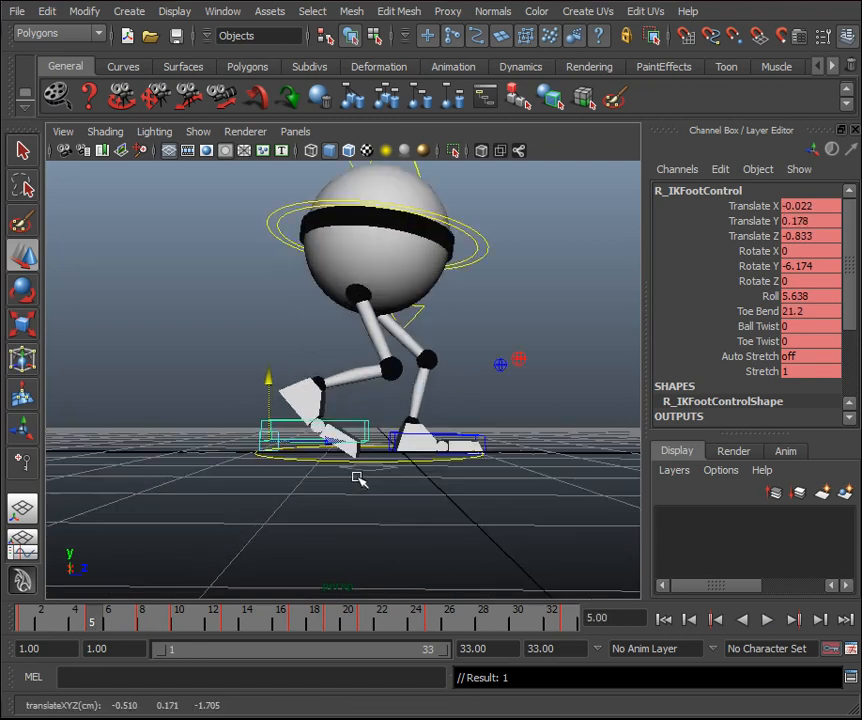
scroll(408, 458, up, 5)
scroll(408, 456, down, 3)
scroll(425, 450, down, 1)
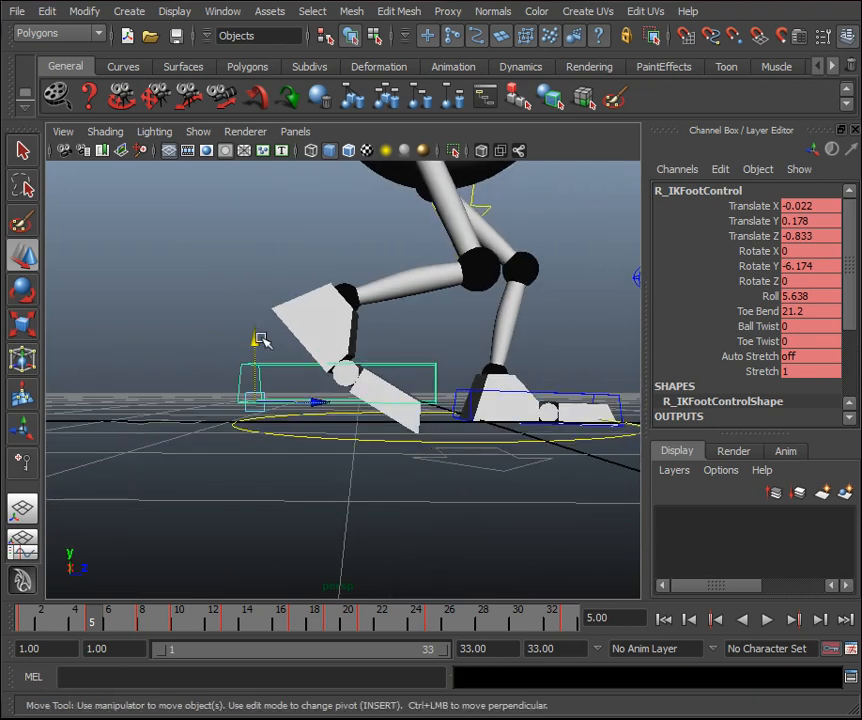
drag(255, 338, 257, 334)
alt+drag(360, 382, 392, 387)
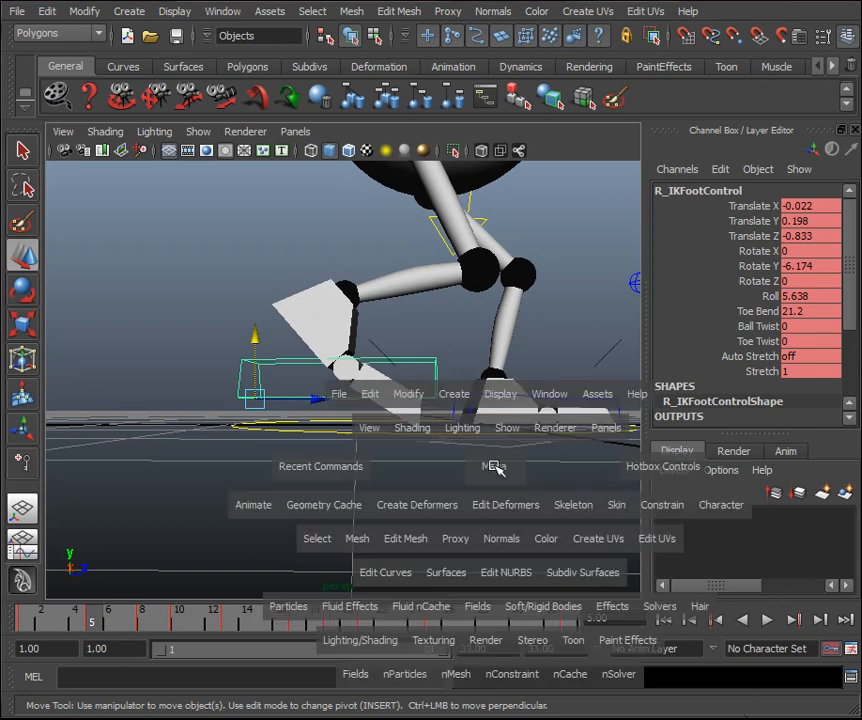
Using the side view, raise the right foot control at frame 5 to a Translate Y of about 0.209 so the toe clears the ground.
key(space)
key(space)
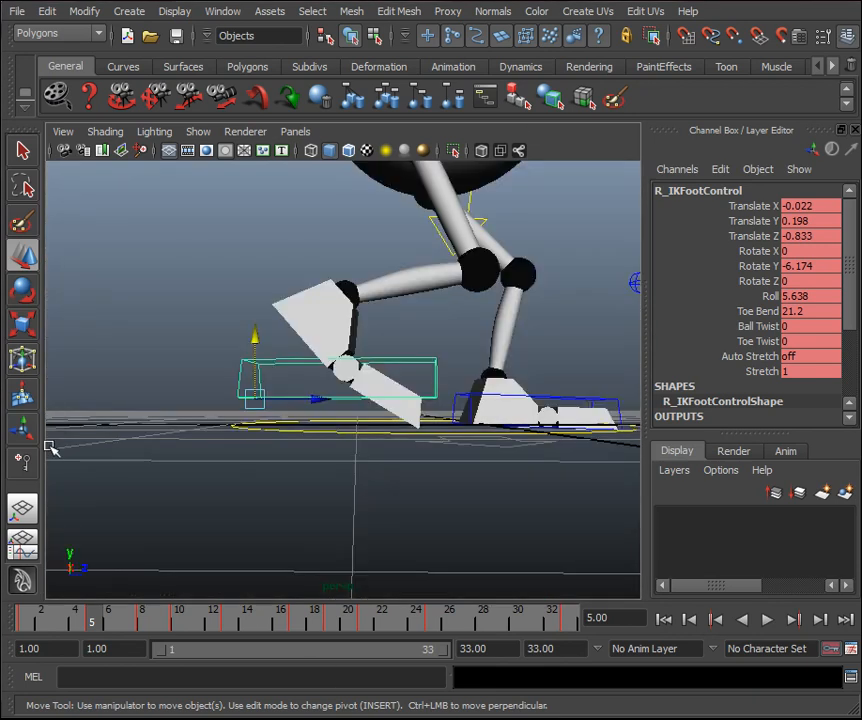
click(30, 543)
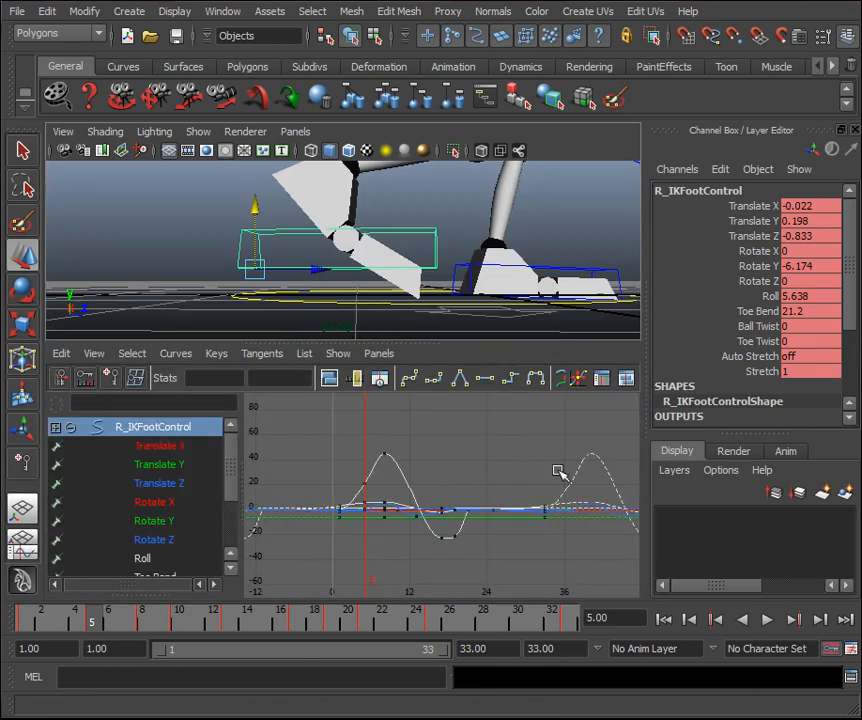
right_click(20, 537)
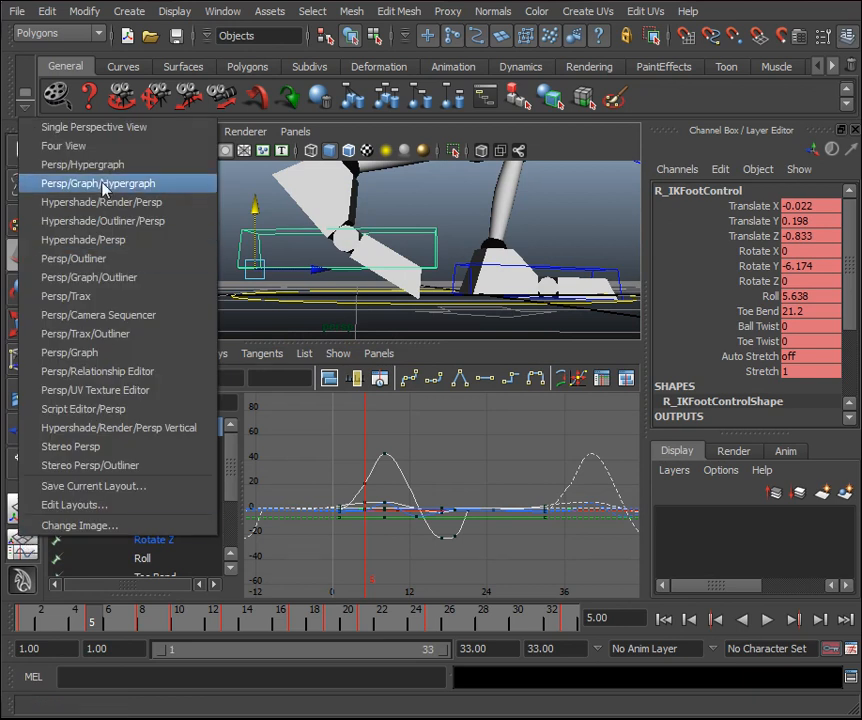
click(100, 143)
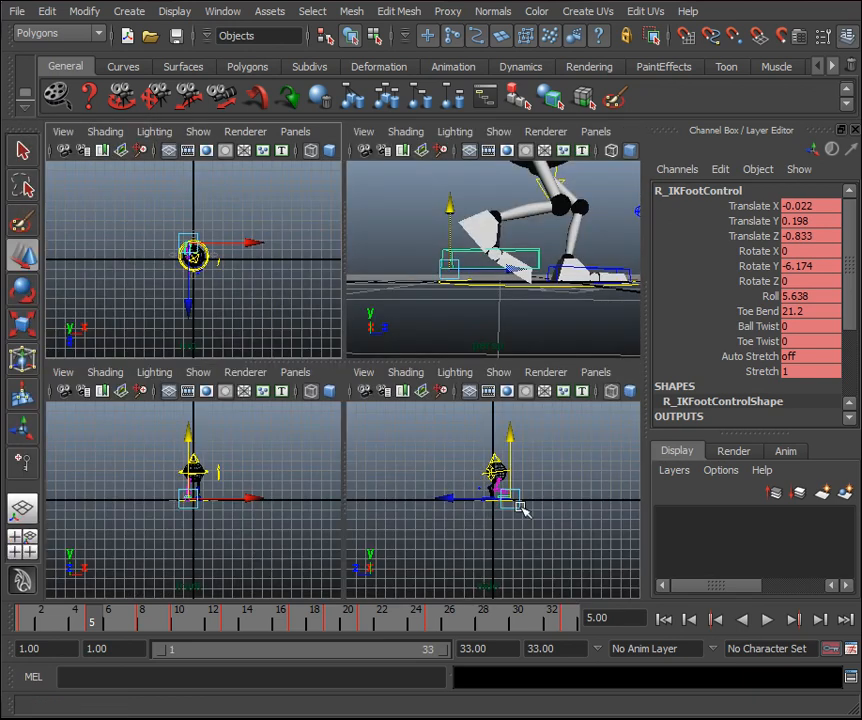
key(f)
scroll(531, 512, down, 5)
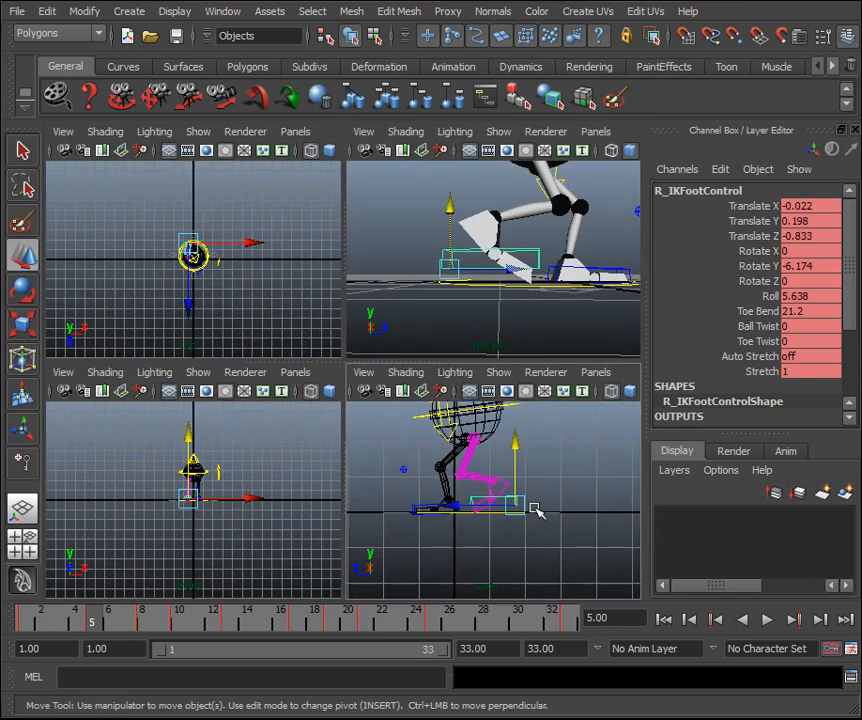
key(space)
scroll(573, 472, up, 5)
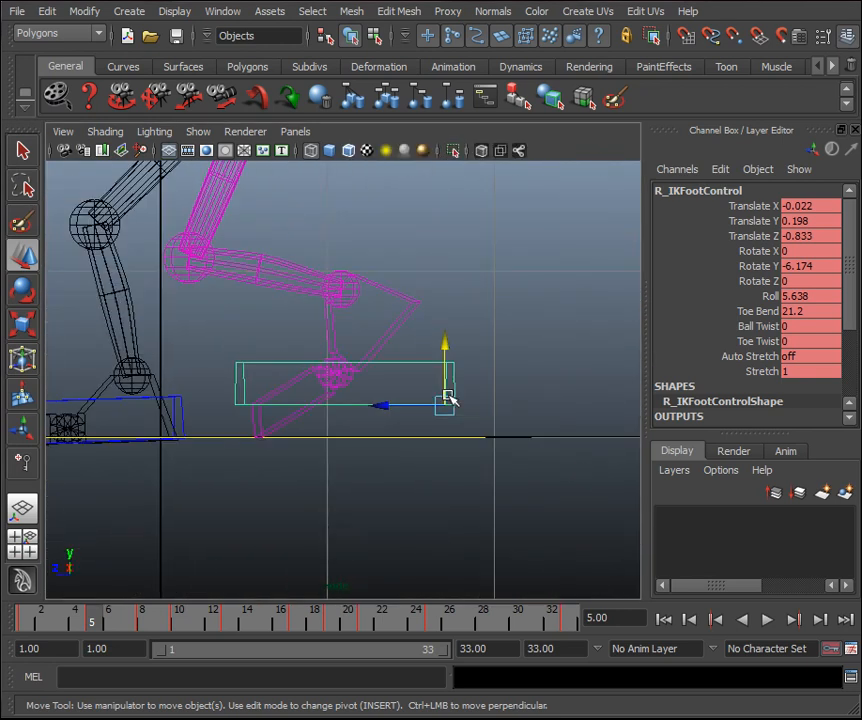
drag(446, 346, 446, 344)
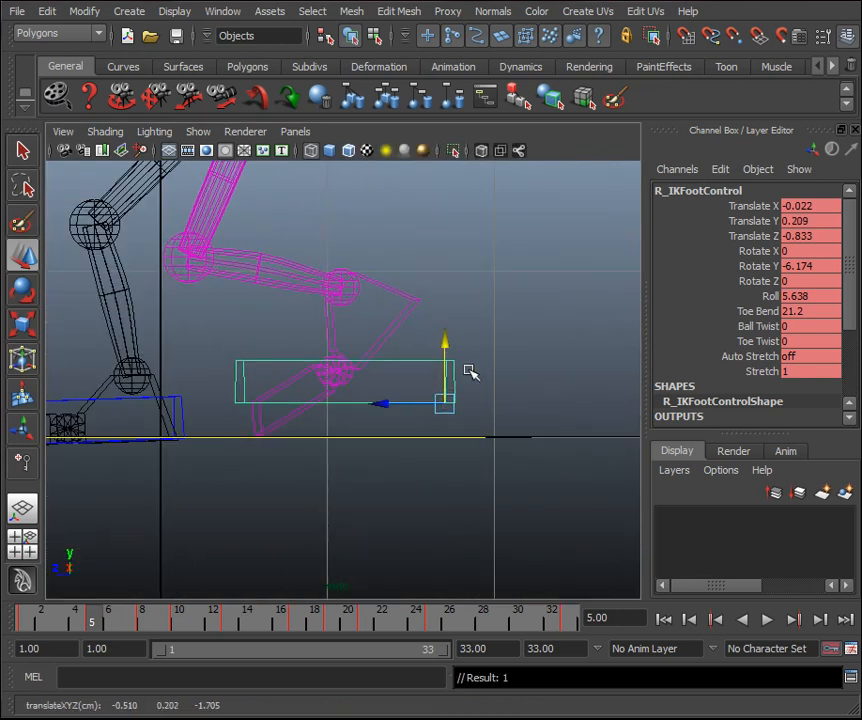
key(space)
key(space)
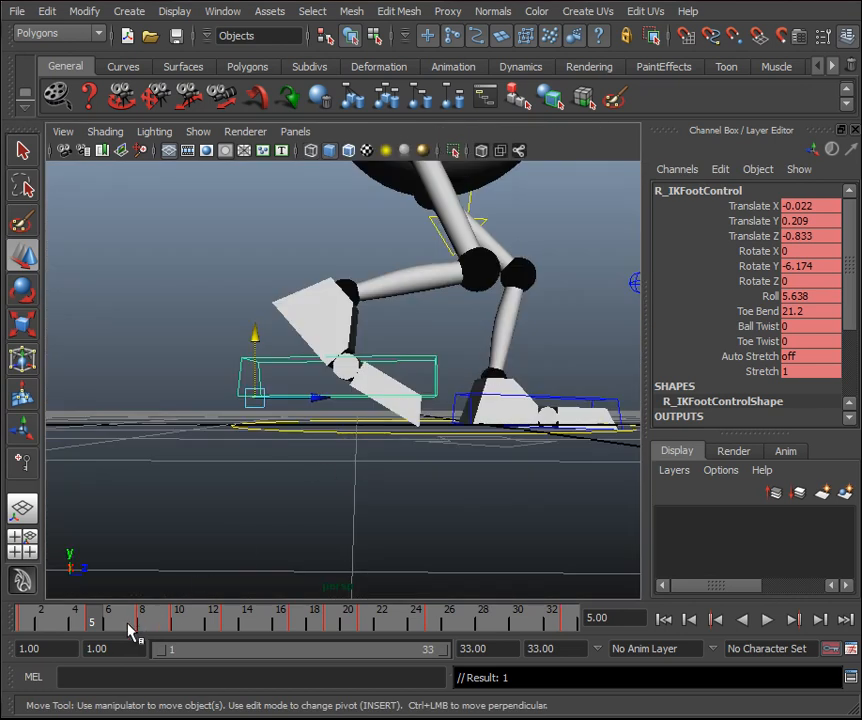
Play and scrub the frames around 9 and 10 to examine the right toe's clearance from the ground.
key(alt+v)
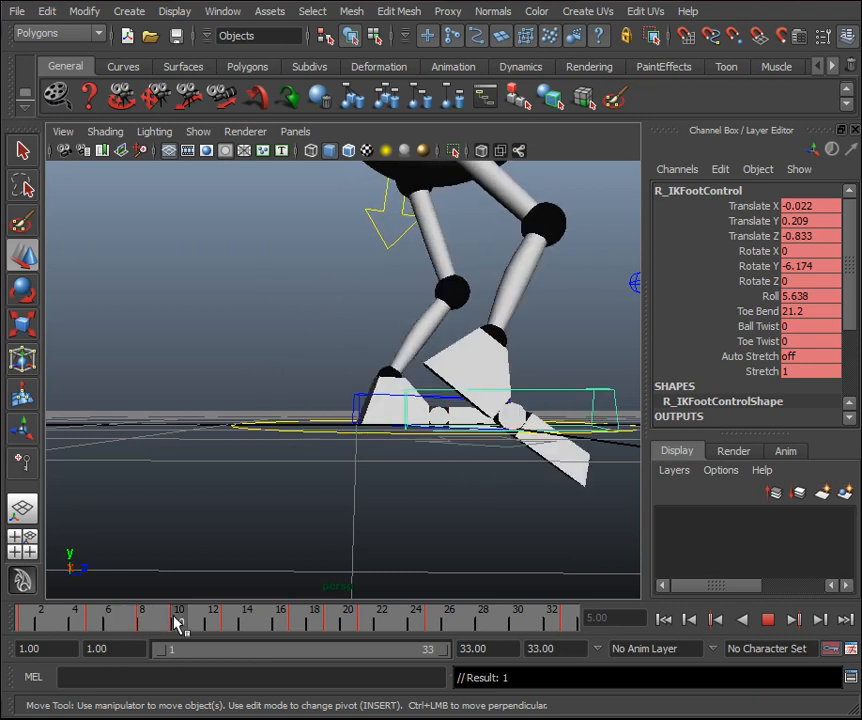
mouse_move(179, 627)
mouse_down()
mouse_move(168, 630)
mouse_move(177, 630)
mouse_up()
drag(174, 627, 175, 627)
scroll(371, 469, down, 3)
alt+middle_drag(404, 480, 400, 520)
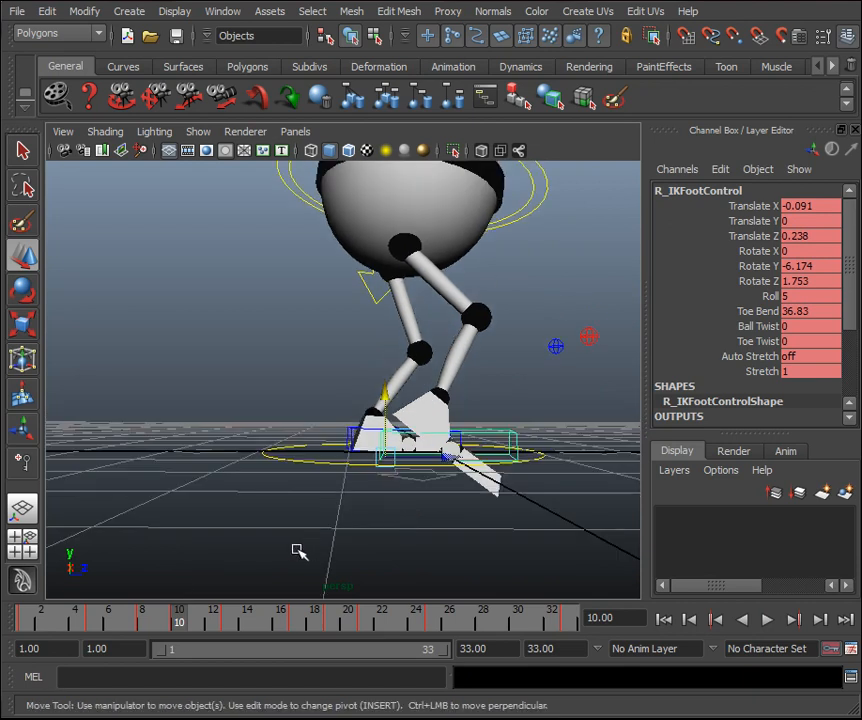
mouse_move(183, 618)
mouse_down()
mouse_move(214, 620)
mouse_move(148, 622)
mouse_move(170, 624)
mouse_up()
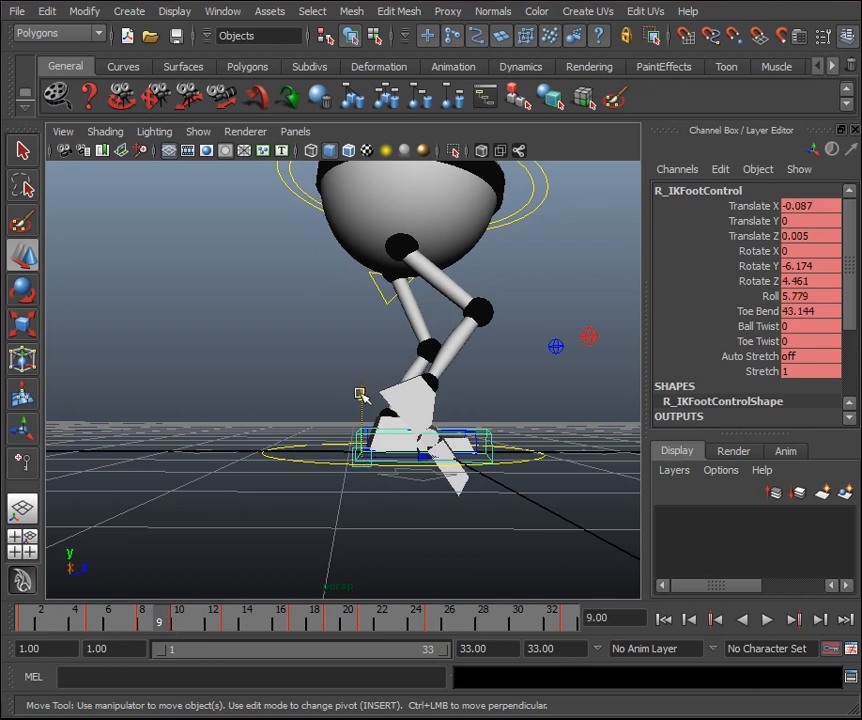
Try lowering the right foot control's Roll at frame 9 to 5.379, and undo it.
click(766, 296)
mouse_move(588, 374)
middle_down()
mouse_move(577, 371)
mouse_move(584, 373)
middle_up()
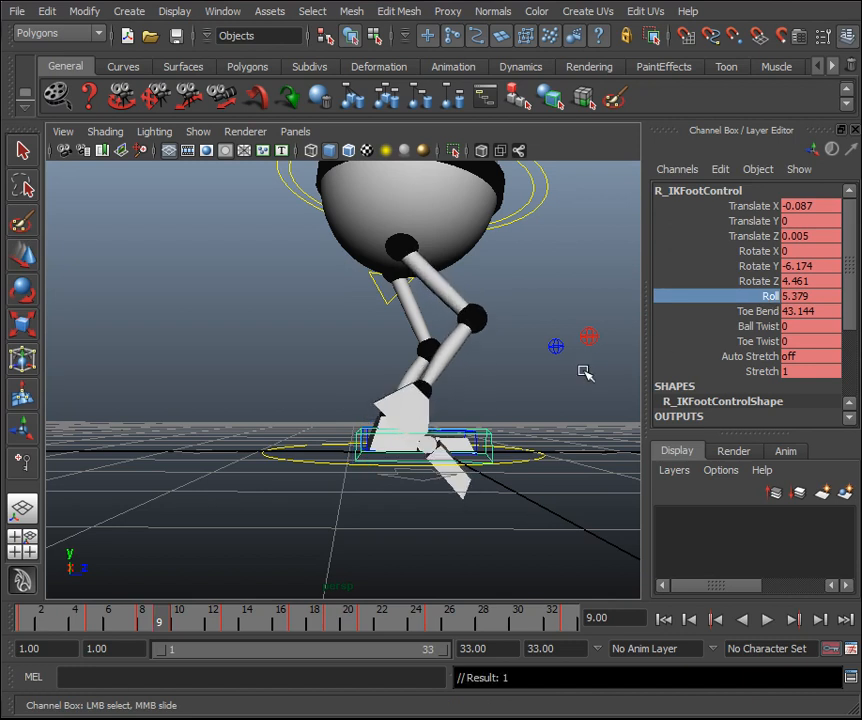
key(ctrl+z)
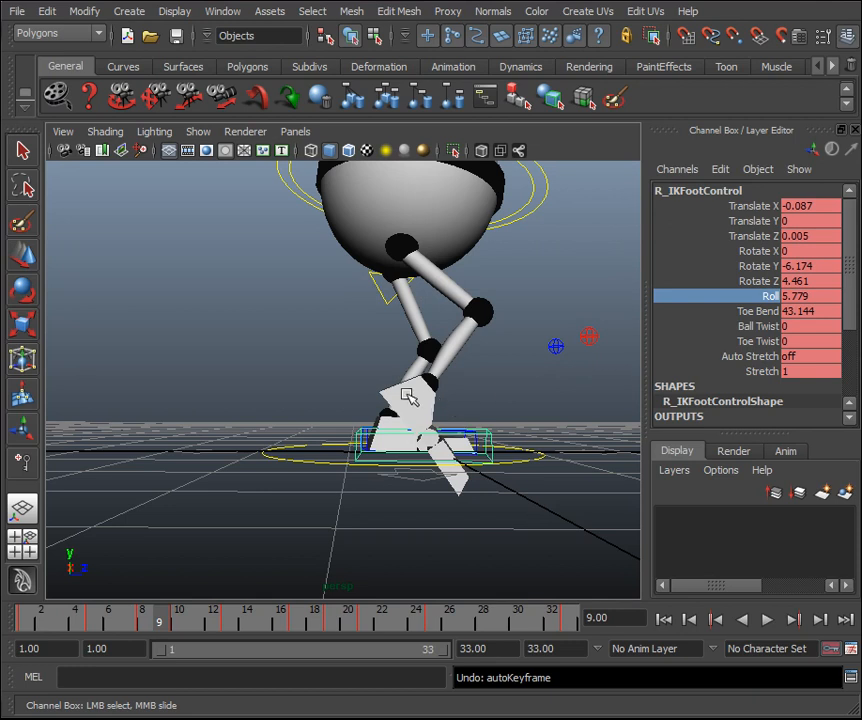
Raise the right foot control at frame 9 to a Translate Y of about 0.33 to lift the toe off the ground.
key(w)
drag(362, 392, 365, 362)
alt+drag(491, 448, 539, 450)
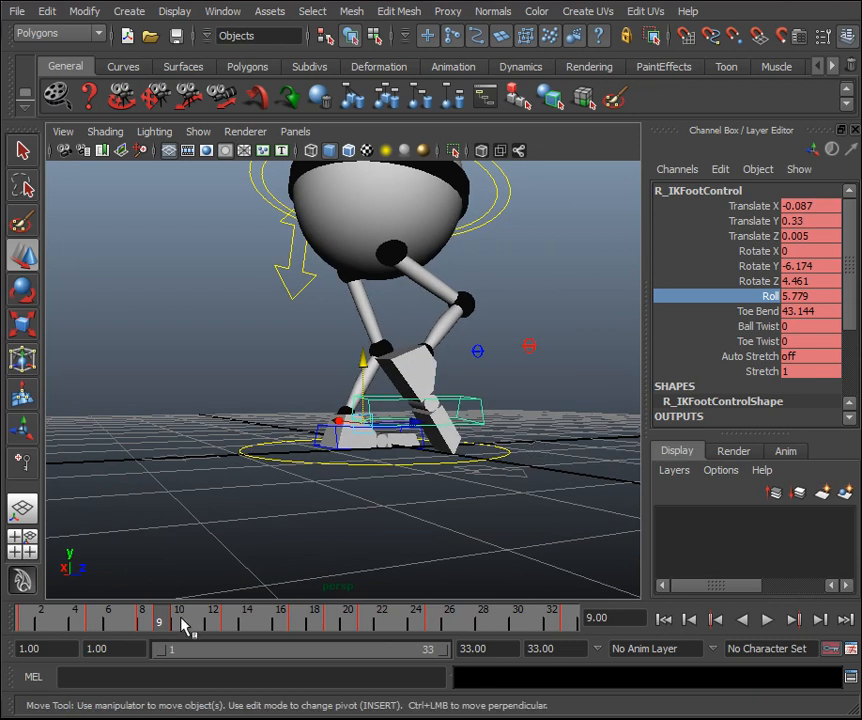
Copy the right foot control's Translate Y value of 0.33 from frame 9 to frame 8.
mouse_move(163, 624)
mouse_down()
mouse_move(113, 624)
mouse_move(158, 624)
mouse_up()
double_click(815, 221)
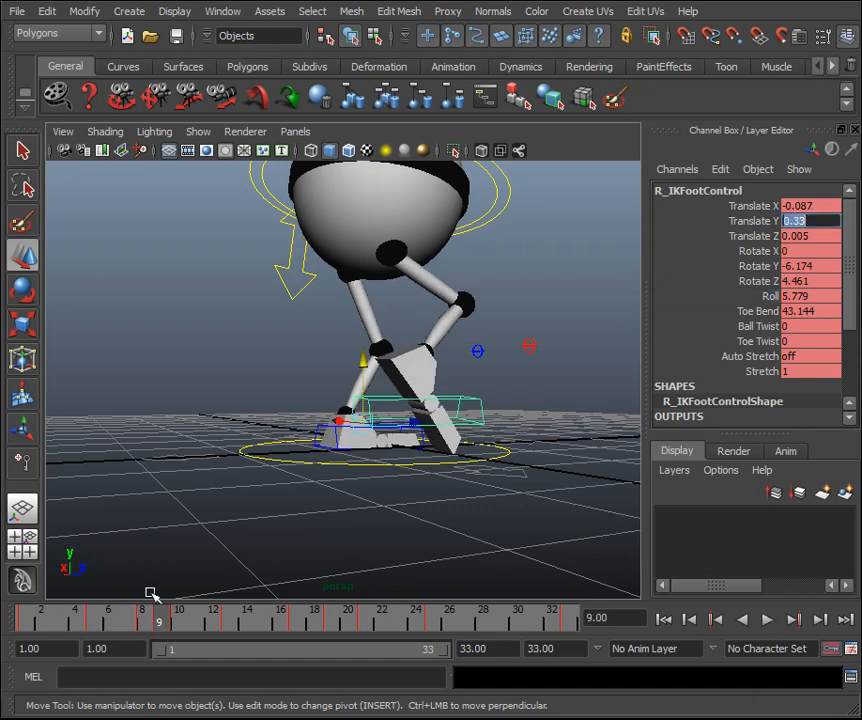
click(150, 624)
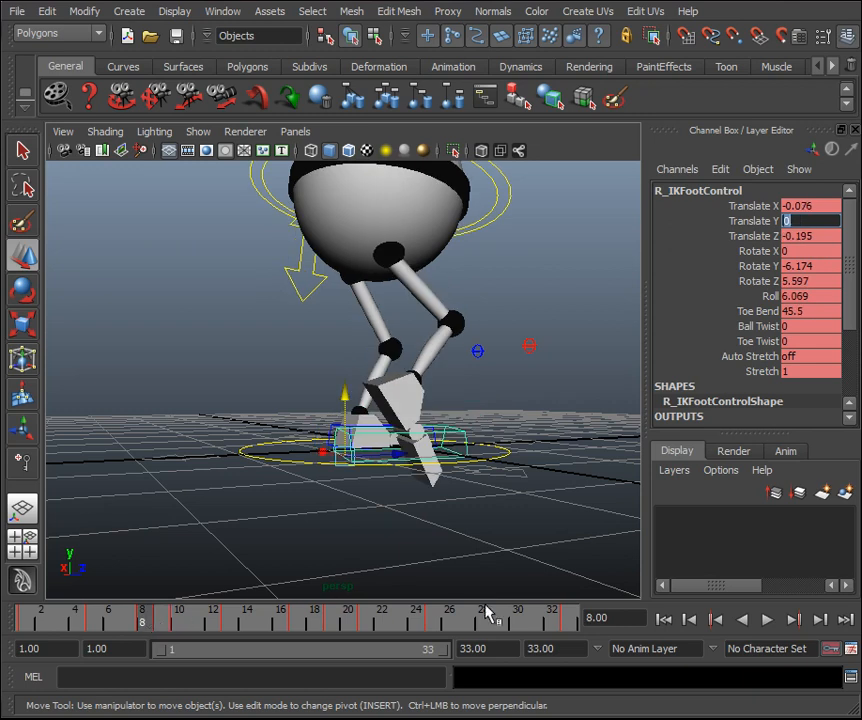
key(Return)
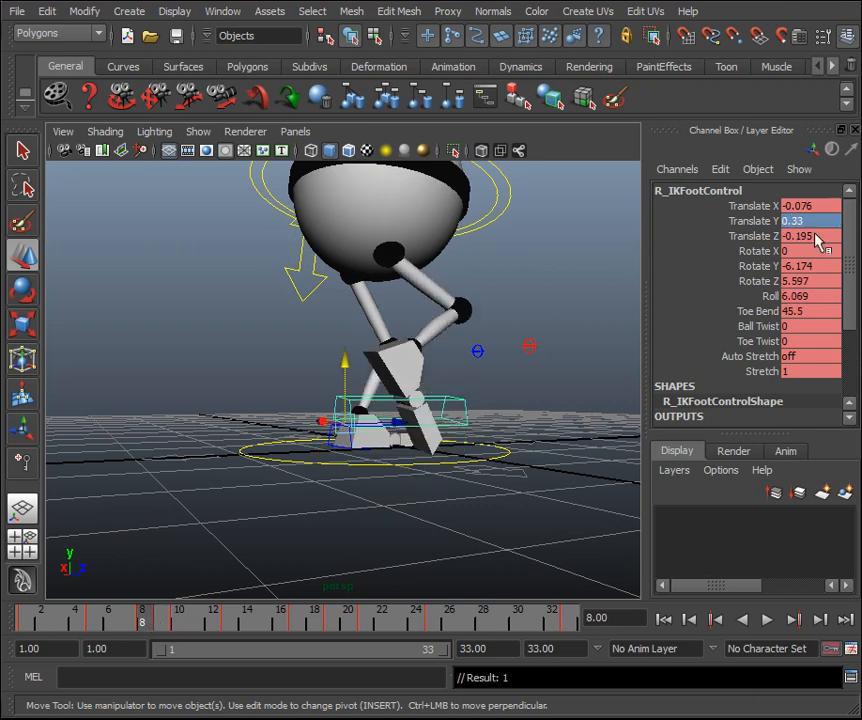
alt+drag(543, 420, 542, 412)
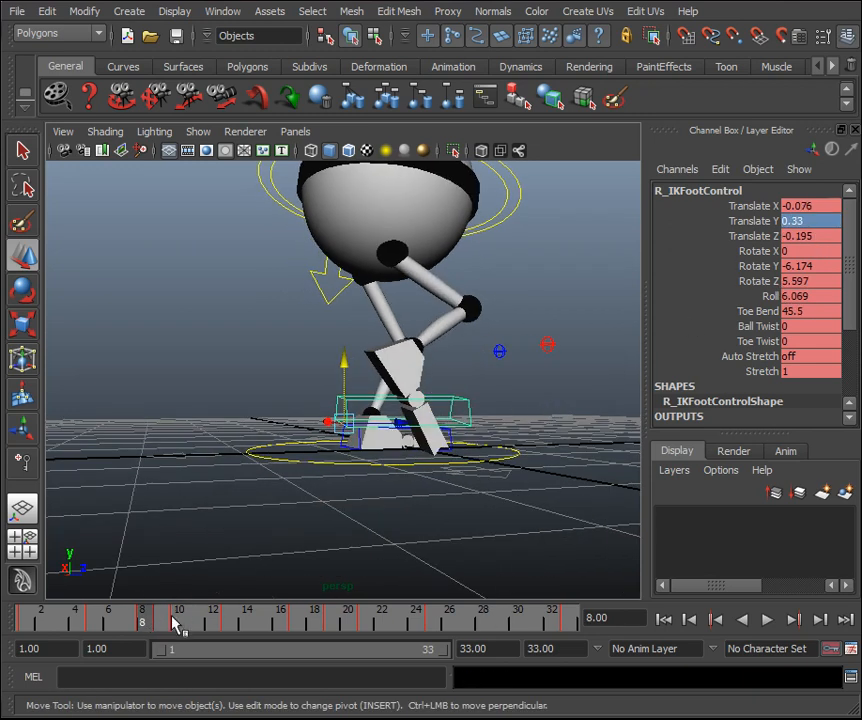
Using the side view, raise the right foot control at frame 13 to a Translate Y of about 0.087, and scrub to check toe clearance.
drag(142, 620, 239, 645)
drag(441, 362, 435, 394)
alt+drag(514, 467, 440, 460)
alt+middle_drag(440, 460, 415, 478)
scroll(416, 478, down, 4)
scroll(415, 469, up, 7)
drag(294, 402, 302, 391)
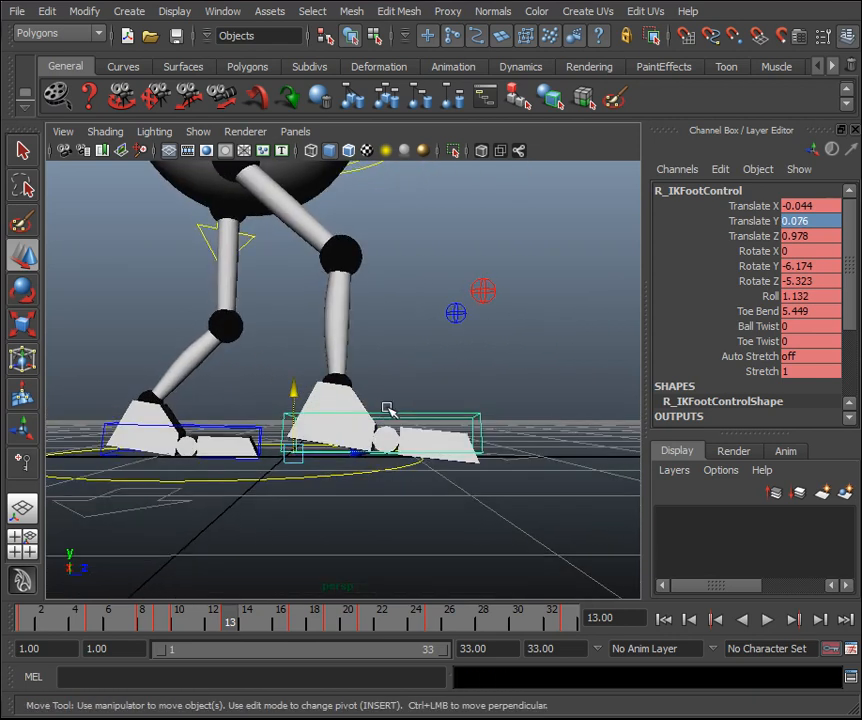
key(space)
key(space)
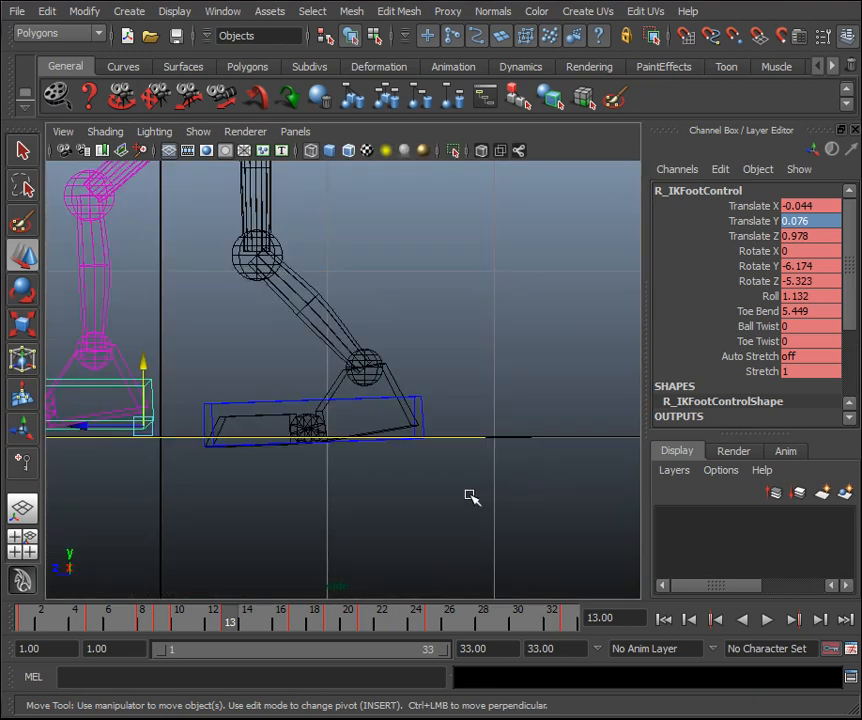
alt+middle_drag(358, 375, 607, 404)
drag(395, 393, 393, 387)
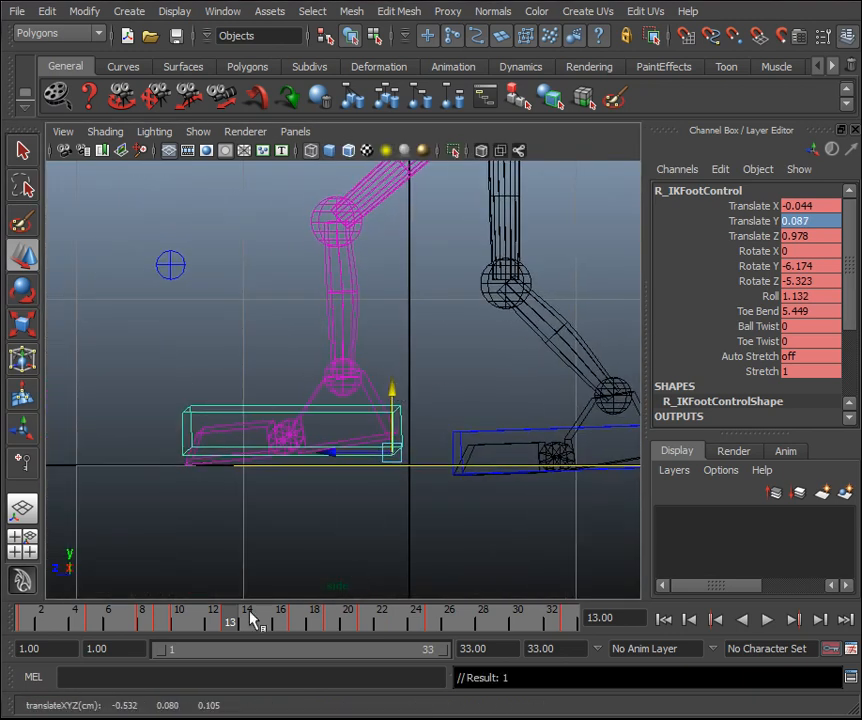
key(alt+v)
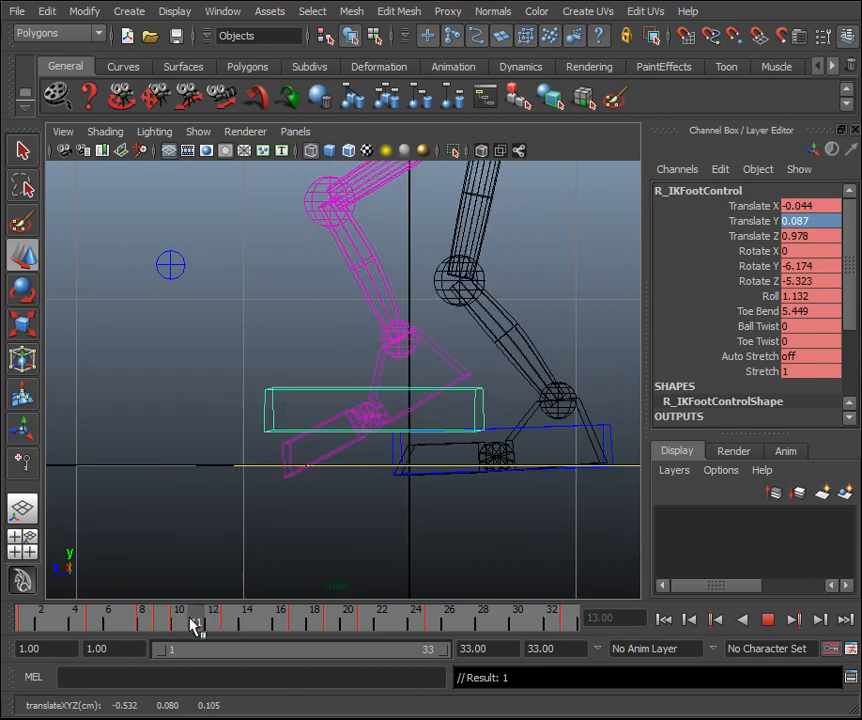
mouse_move(168, 624)
mouse_down()
mouse_move(231, 627)
mouse_move(170, 632)
mouse_move(238, 627)
mouse_move(185, 635)
mouse_move(230, 630)
mouse_up()
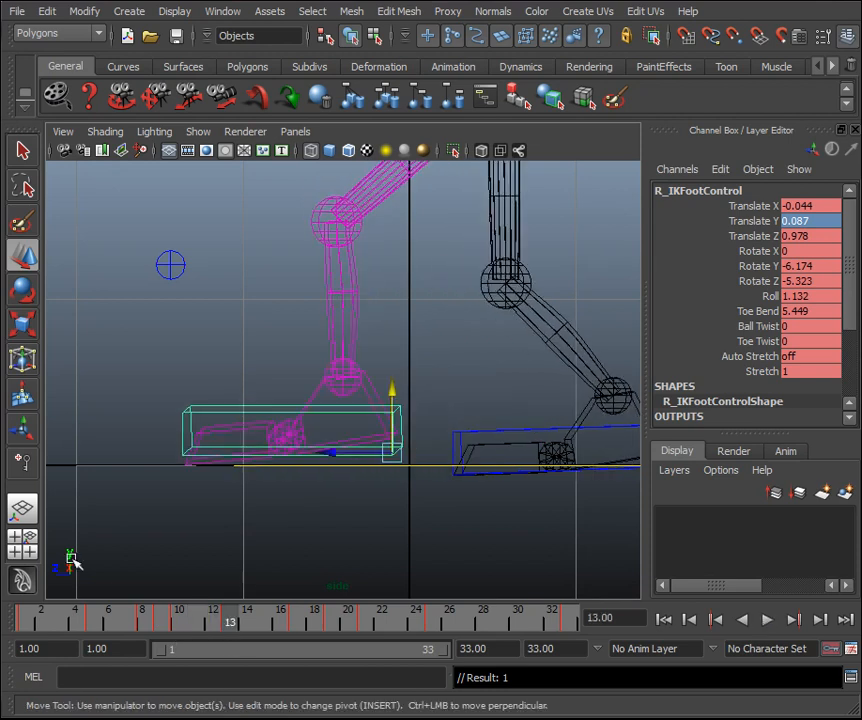
Switch to the Persp/Graph layout, isolate the right foot control's Translate Y curve and select its frame 13 key.
right_click(23, 545)
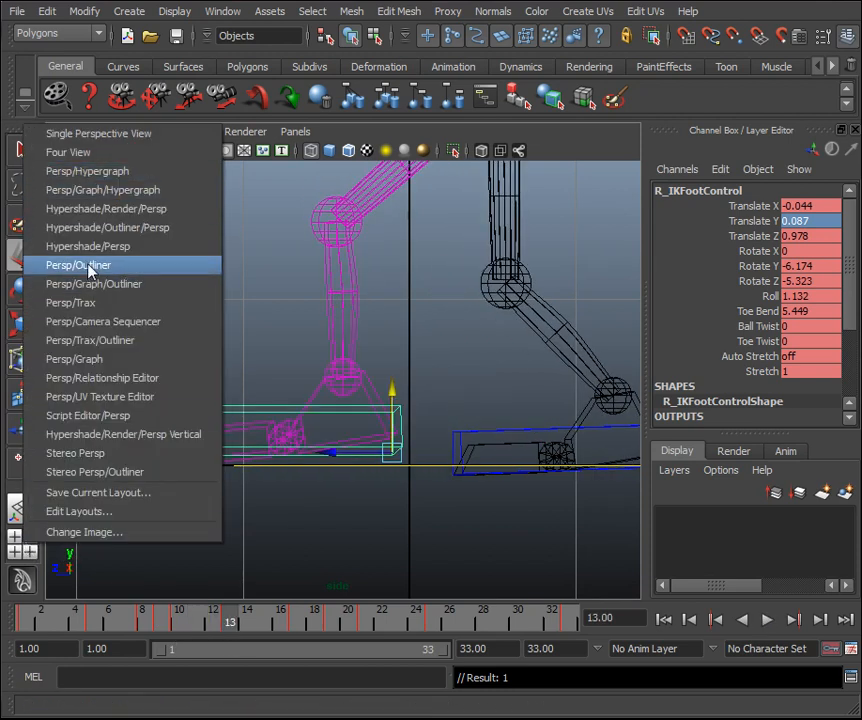
click(100, 358)
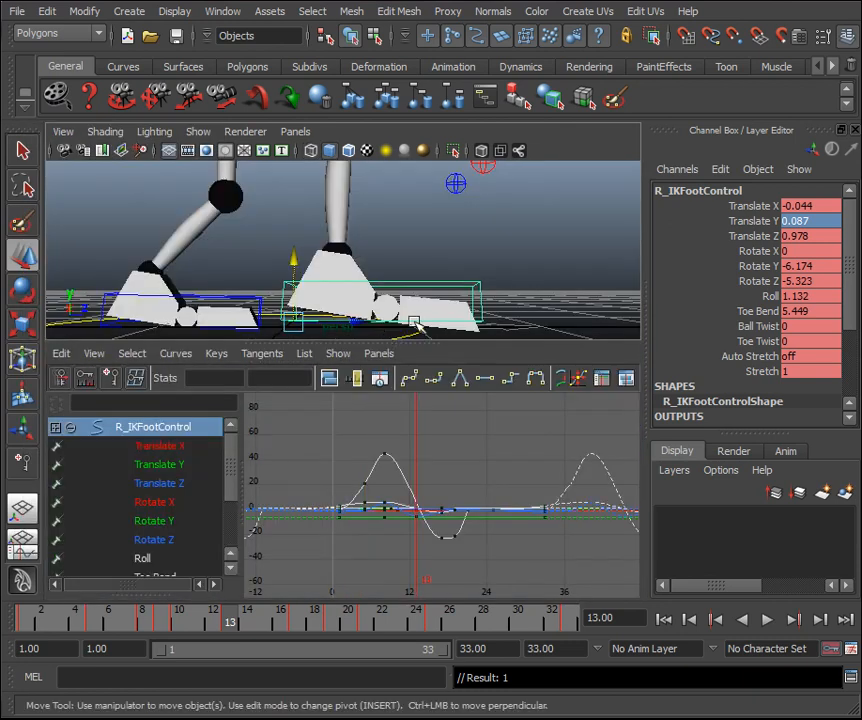
key(a)
click(165, 464)
key(f)
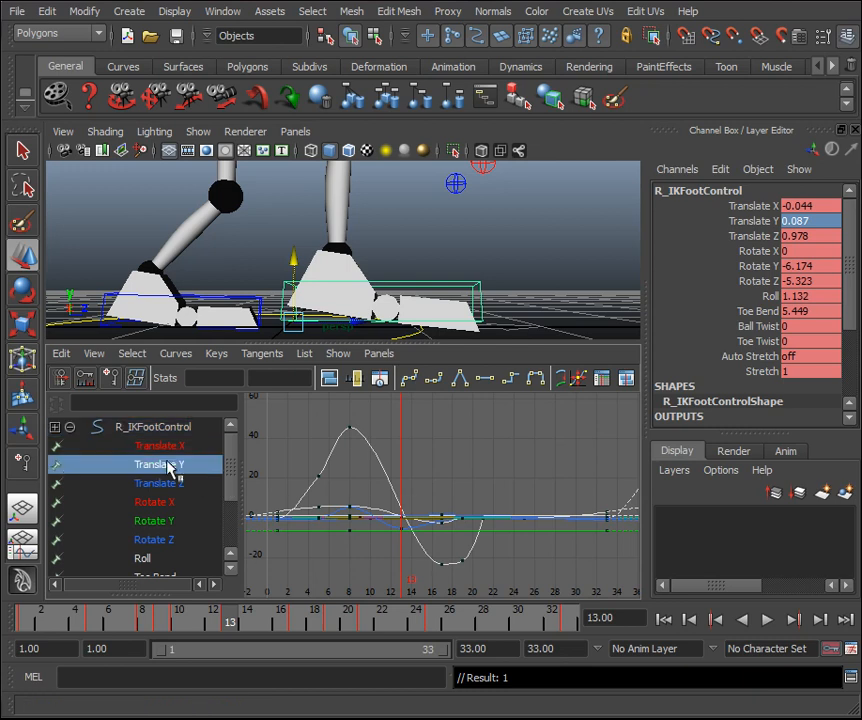
drag(454, 560, 374, 509)
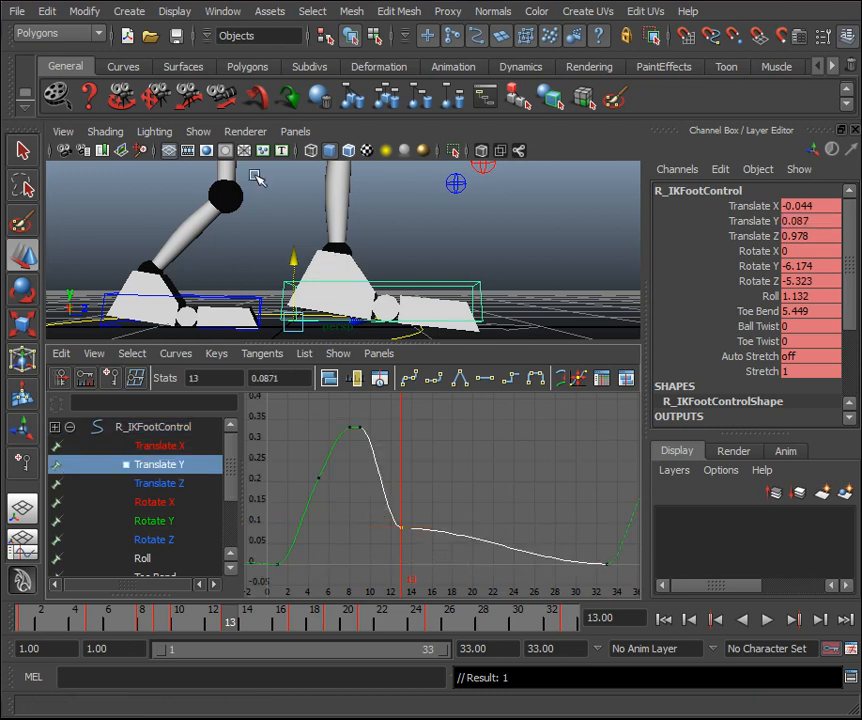
Show the orthographic side view above the graph and frame it on the right foot.
click(295, 131)
mouse_move(445, 188)
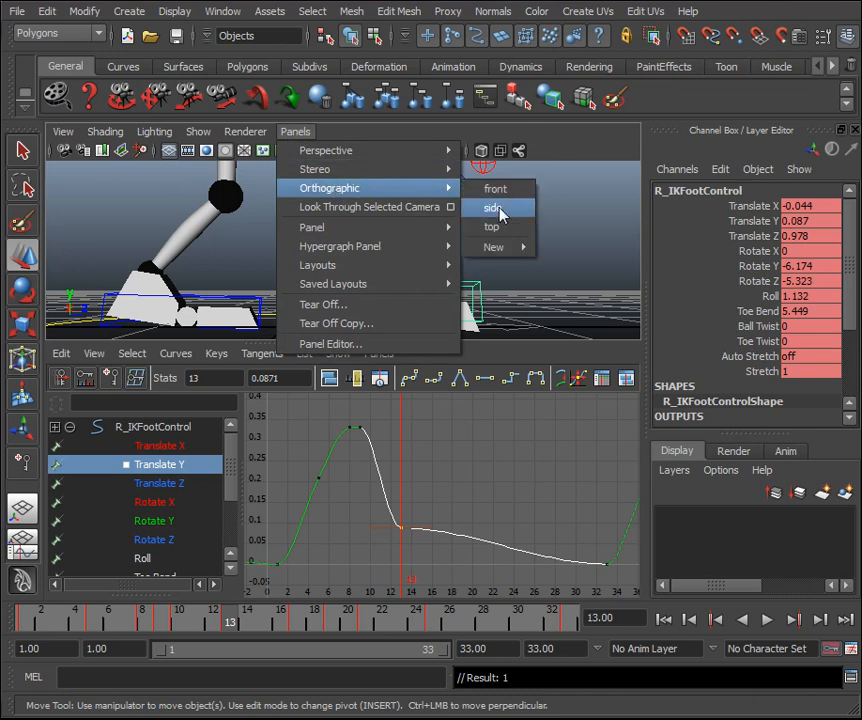
click(492, 206)
key(f)
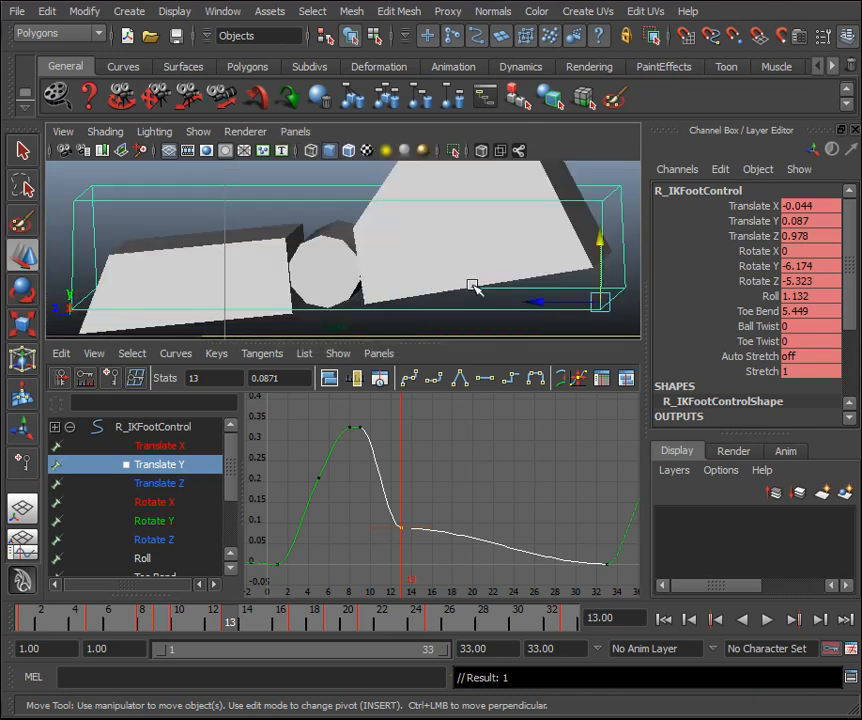
scroll(500, 233, down, 10)
scroll(500, 258, up, 3)
scroll(510, 240, up, 5)
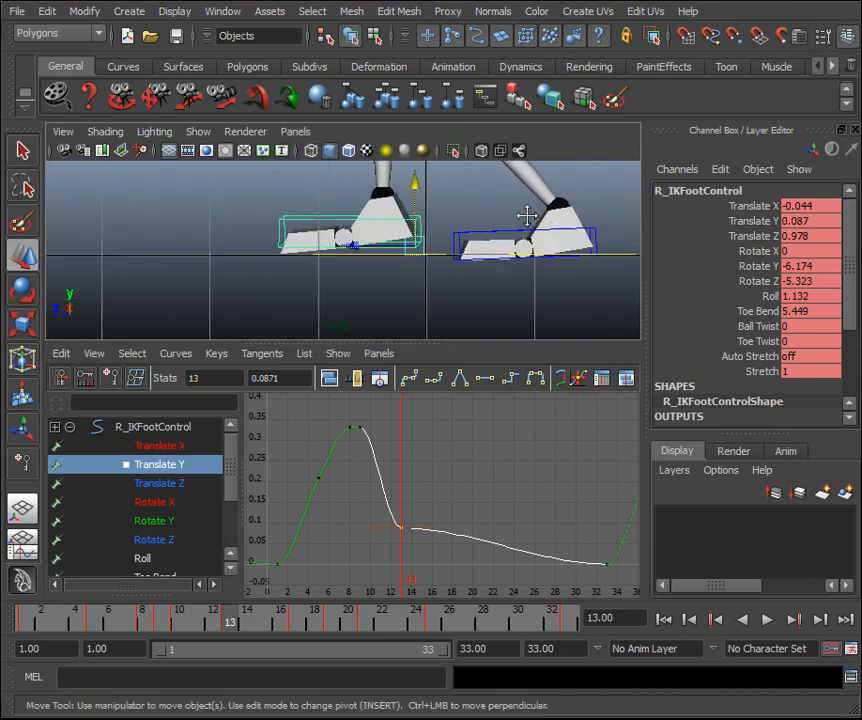
scroll(496, 240, down, 5)
scroll(500, 240, up, 5)
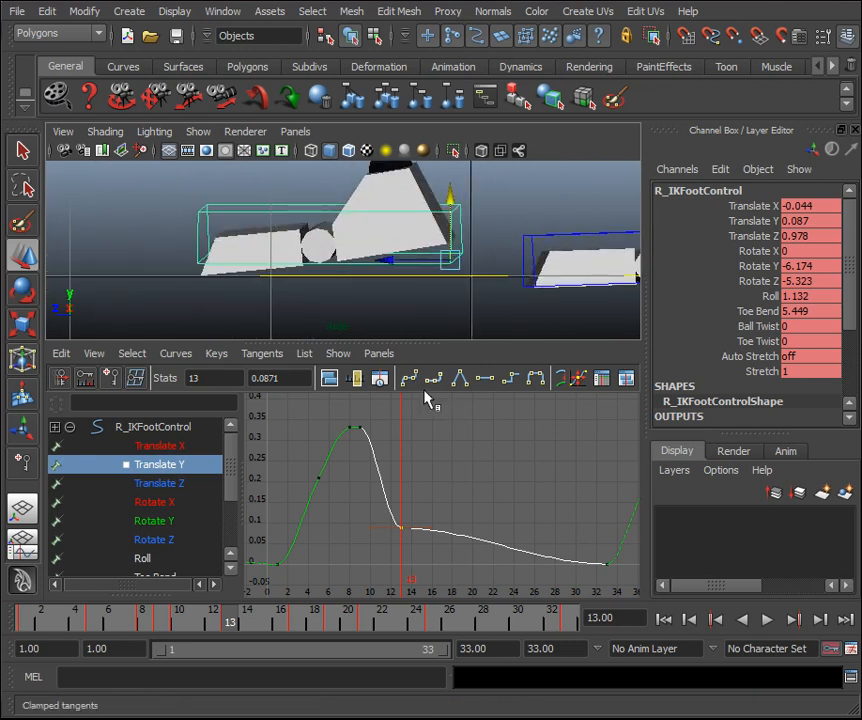
Break the tangents of the Translate Y key at frame 13 and steepen its incoming tangent to lift the toe at frame 12.
drag(226, 626, 219, 626)
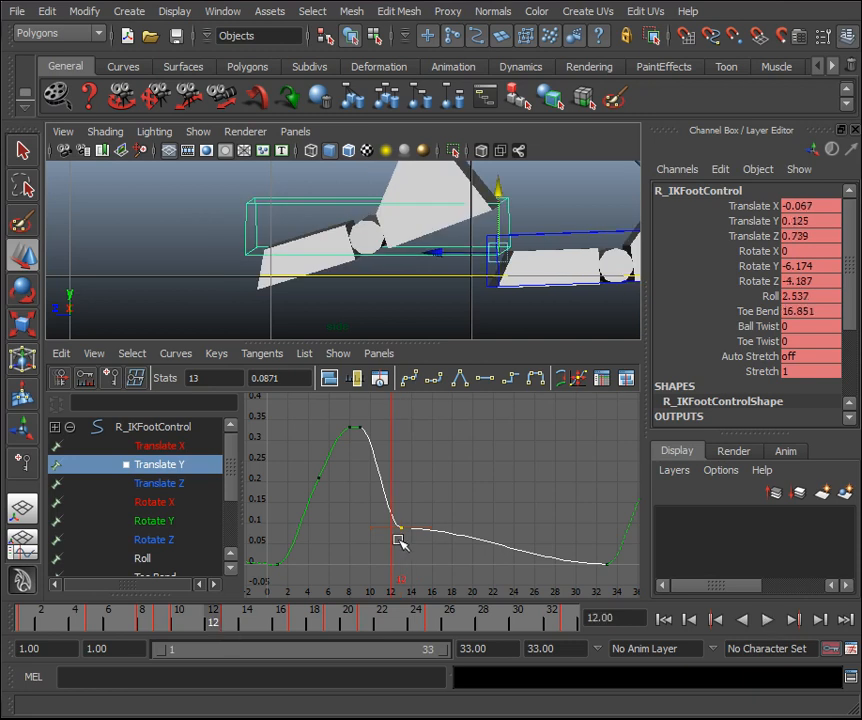
click(216, 354)
click(232, 382)
click(385, 522)
middle_drag(448, 466, 464, 449)
Break the tangents of the Translate Y key at frame 9 and tilt its outgoing tangent downward.
drag(423, 450, 358, 411)
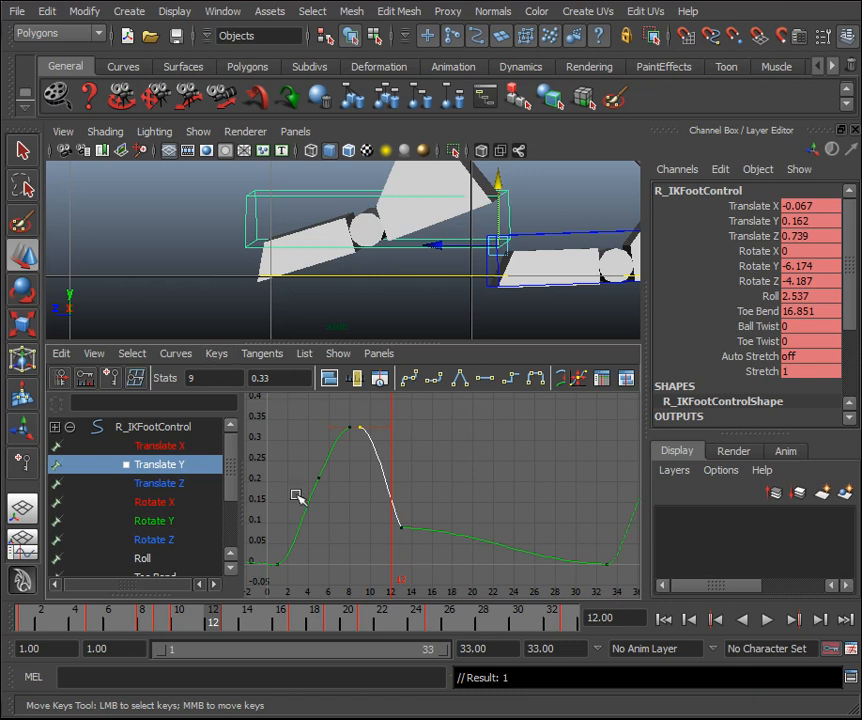
mouse_move(215, 622)
mouse_down()
mouse_move(164, 620)
mouse_move(229, 630)
mouse_up()
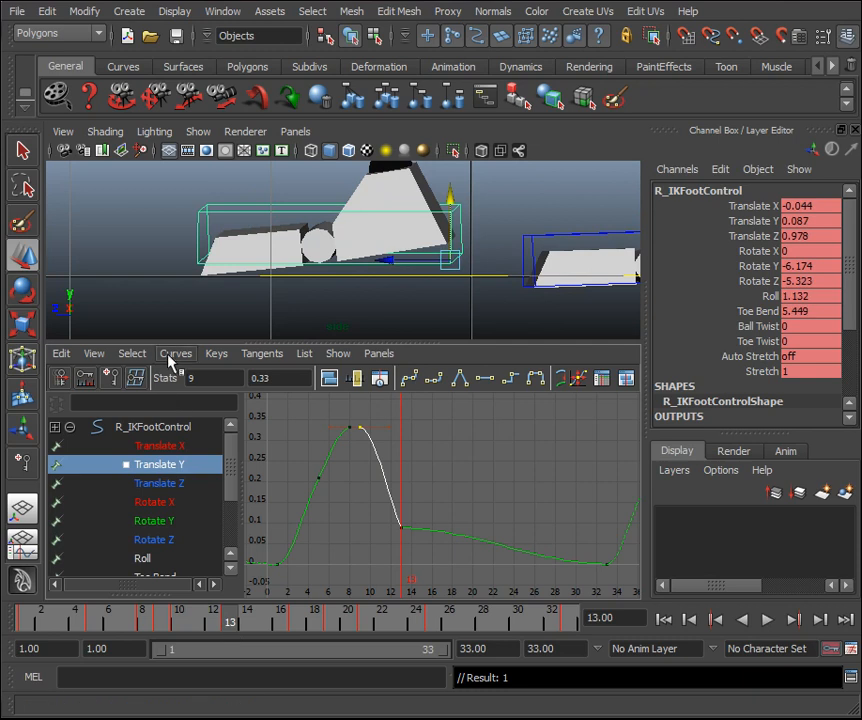
click(215, 354)
click(248, 382)
click(389, 426)
middle_drag(411, 420, 406, 467)
Adjust the frame 13 key's incoming tangent so Translate Y at frame 12 is about 0.186 and the toe clears the ground.
drag(387, 545, 392, 458)
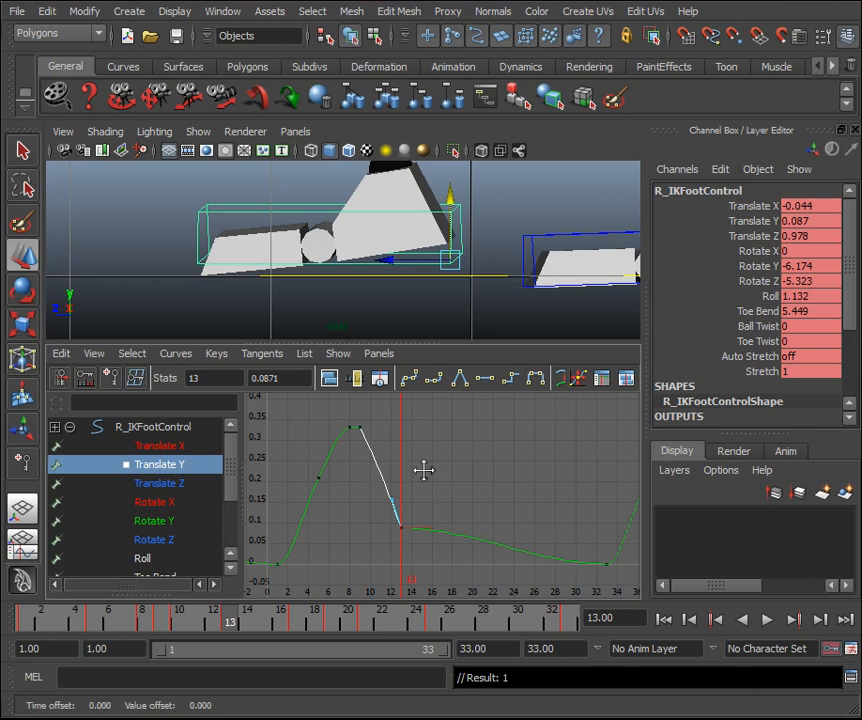
mouse_move(230, 620)
mouse_down()
mouse_move(204, 621)
mouse_move(215, 621)
mouse_up()
middle_drag(396, 489, 402, 483)
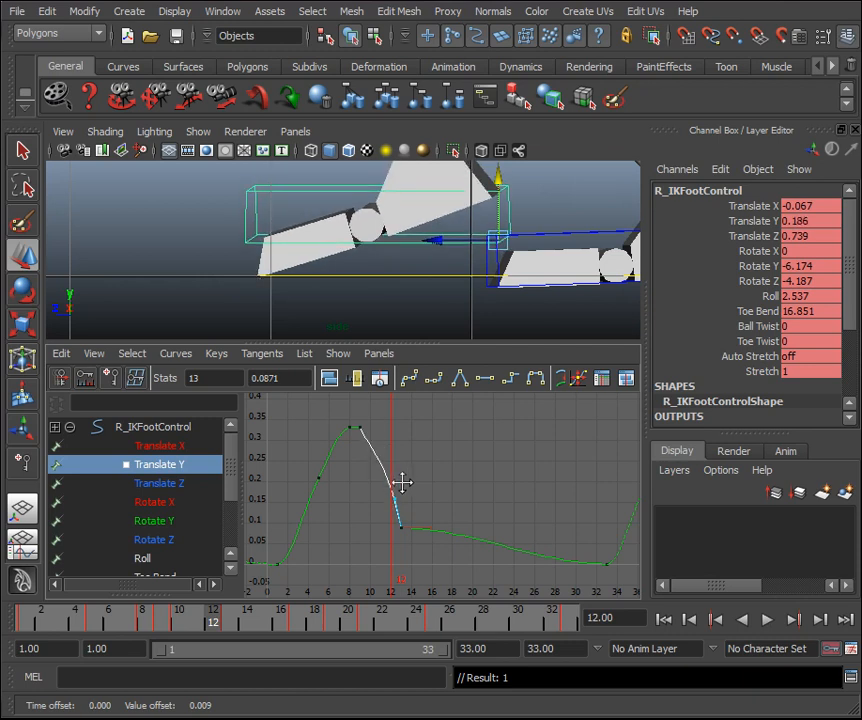
Level the frame 9 key's outgoing Translate Y tangent to keep the foot higher over frames 10 and 11.
drag(218, 622, 197, 621)
drag(402, 451, 352, 446)
click(372, 449)
middle_drag(424, 443, 511, 409)
mouse_move(198, 622)
mouse_down()
mouse_move(161, 622)
mouse_move(181, 630)
mouse_up()
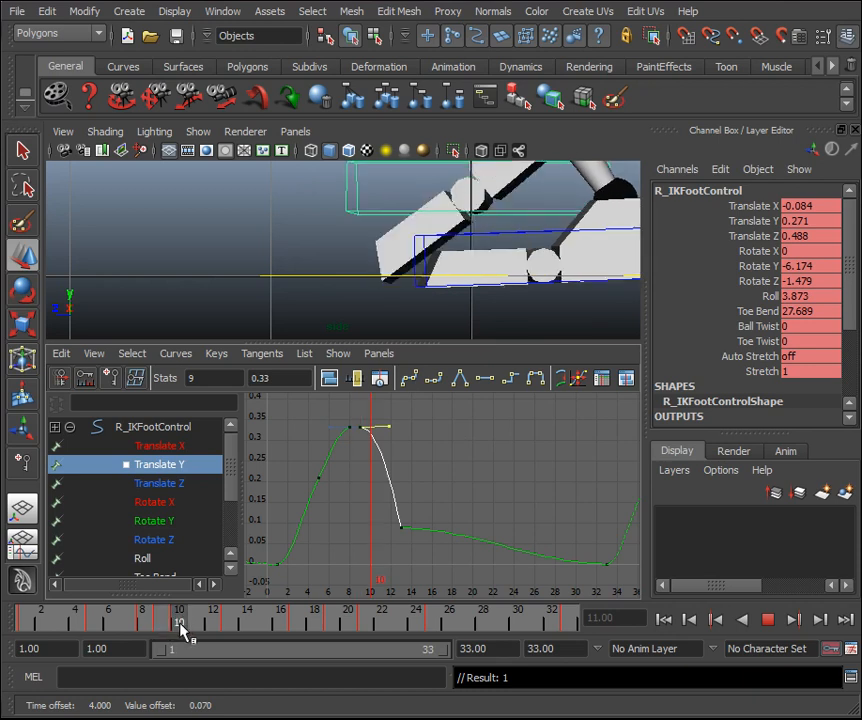
Raise the Translate Y keys at frames 8 and 9 together to about 0.367, and scrub through the step to check it.
drag(400, 438, 338, 419)
middle_drag(430, 445, 433, 427)
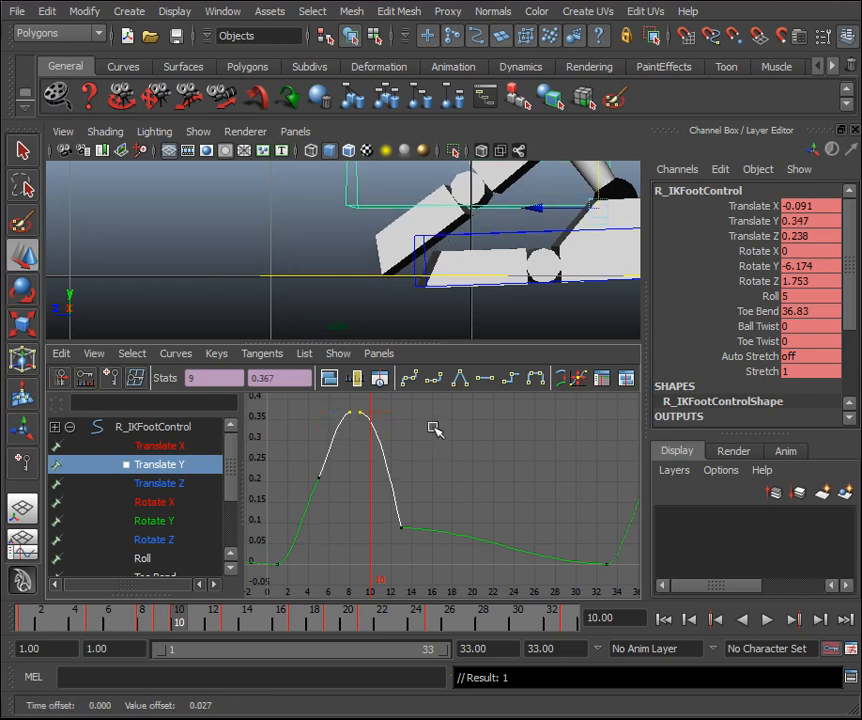
drag(183, 621, 365, 678)
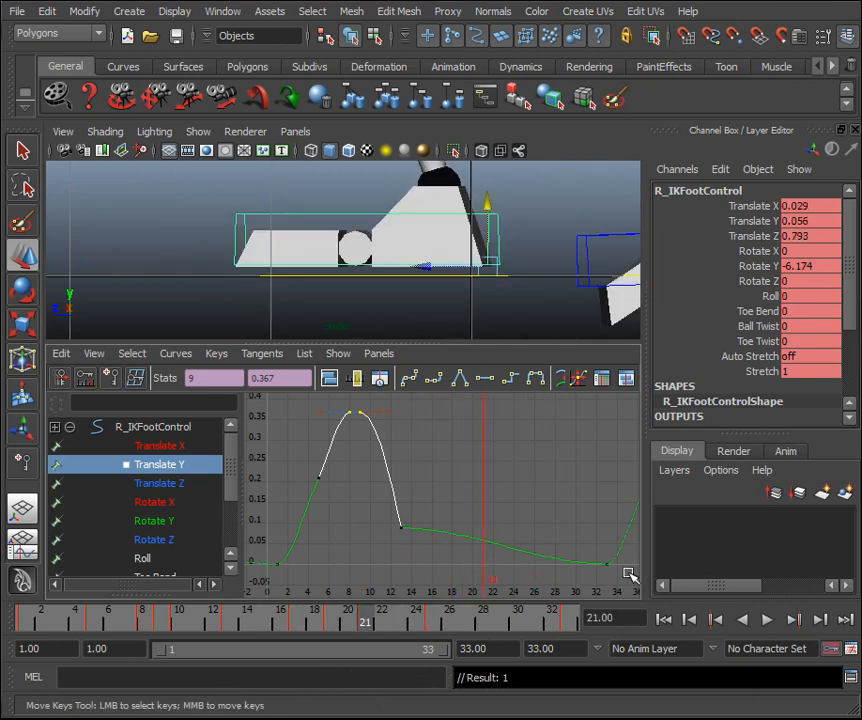
Check the Translate Y keys at frames 13 and 33, and set the frame 13 key's value to 0.
drag(463, 524, 343, 551)
double_click(278, 379)
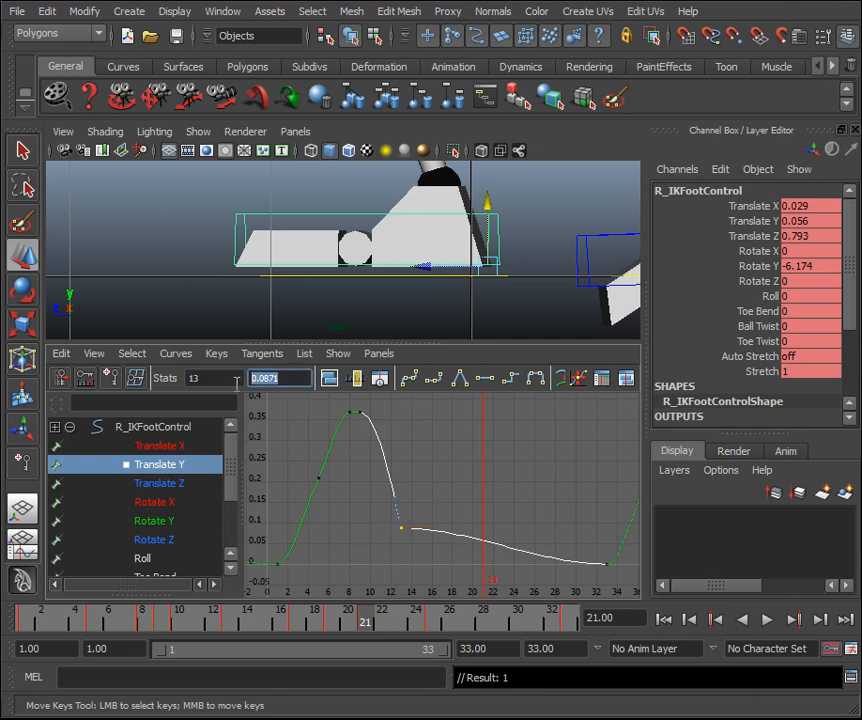
drag(441, 447, 620, 585)
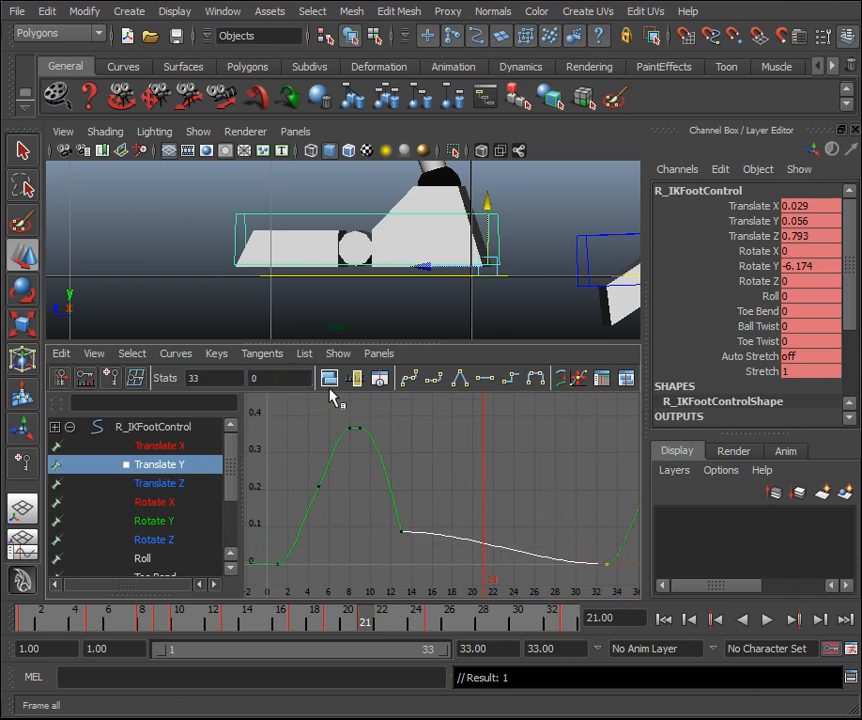
mouse_move(487, 625)
mouse_down()
mouse_move(435, 618)
mouse_move(565, 632)
mouse_move(316, 617)
mouse_move(78, 619)
mouse_move(696, 637)
mouse_up()
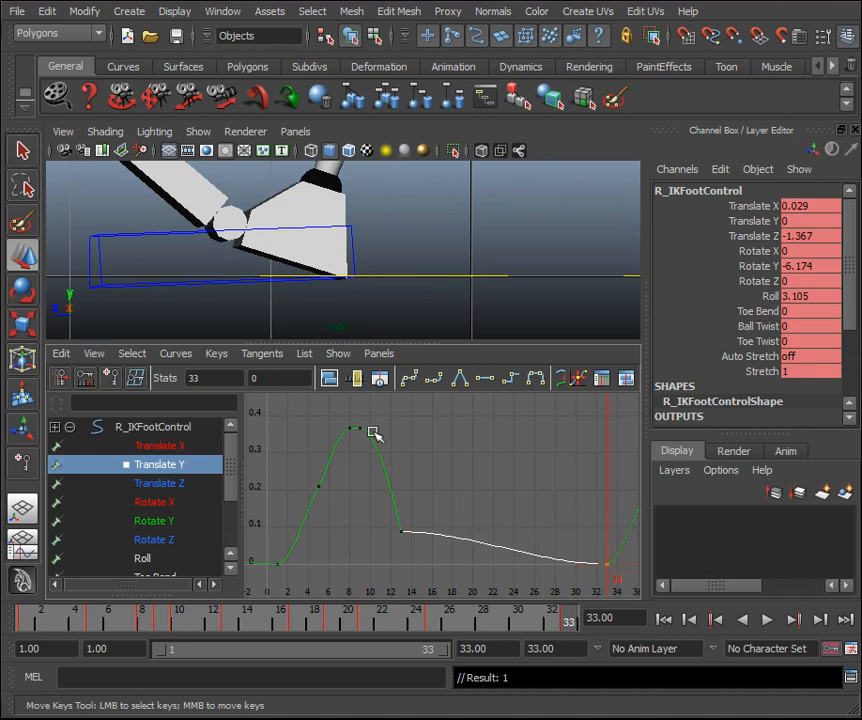
click(252, 377)
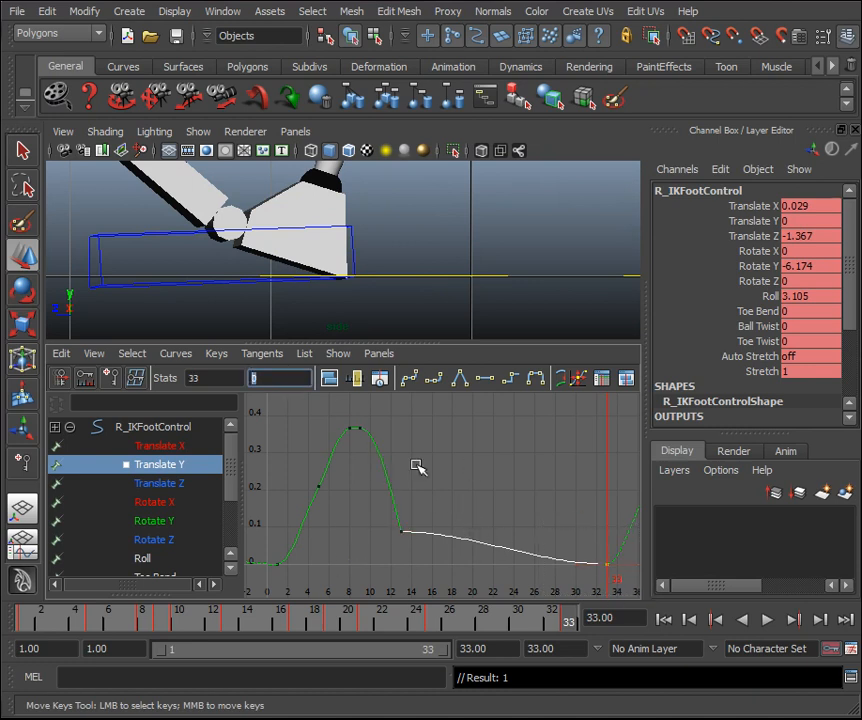
drag(473, 512, 376, 550)
drag(376, 612, 229, 626)
drag(288, 379, 235, 377)
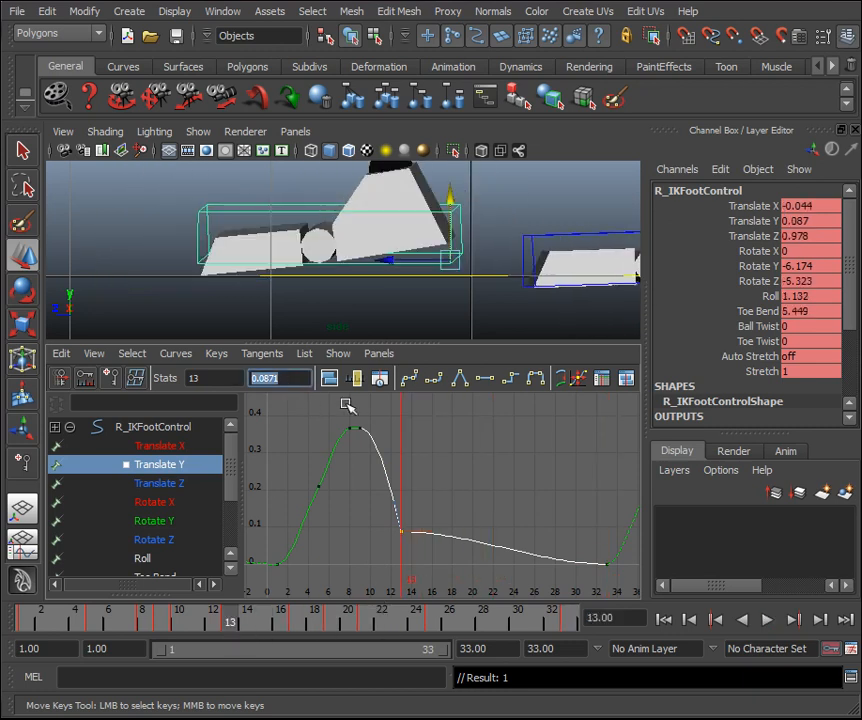
text(0)
key(Return)
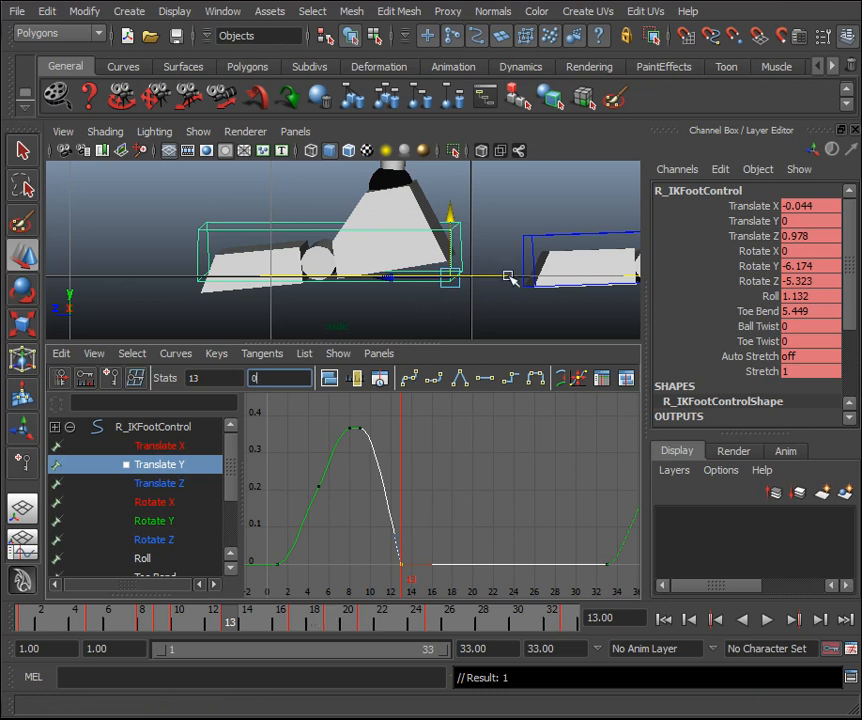
Set the right foot control's Toe Bend to 0 at frame 13, scrub the following frames and return to frame 13.
click(771, 313)
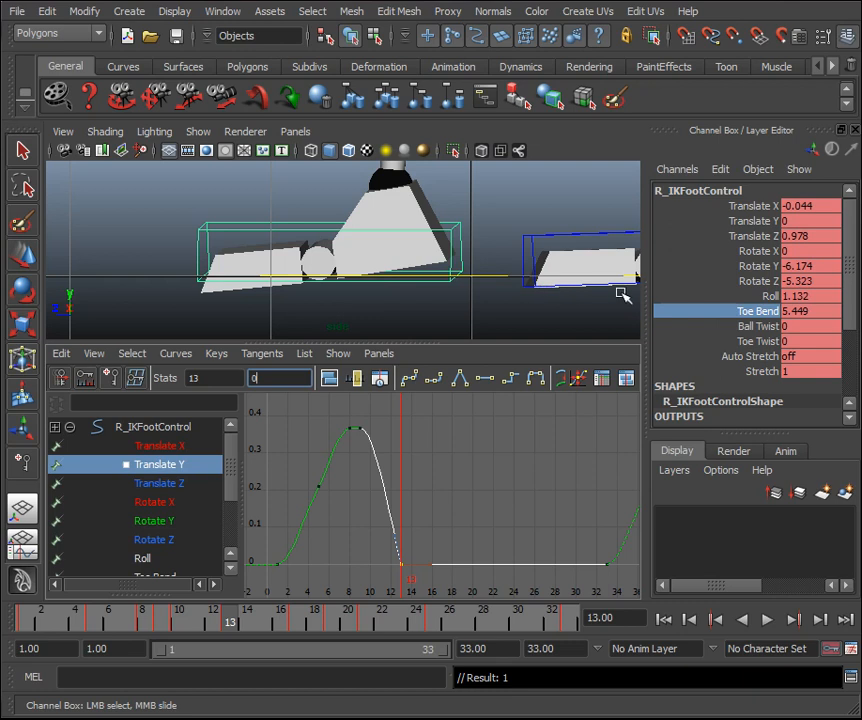
click(804, 311)
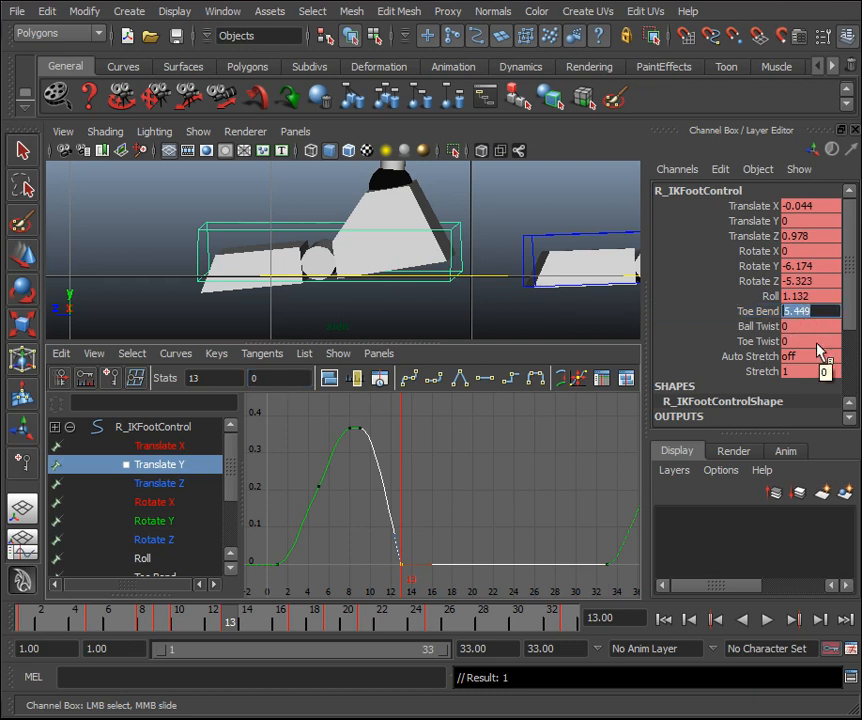
text(0)
key(Return)
drag(218, 628, 260, 640)
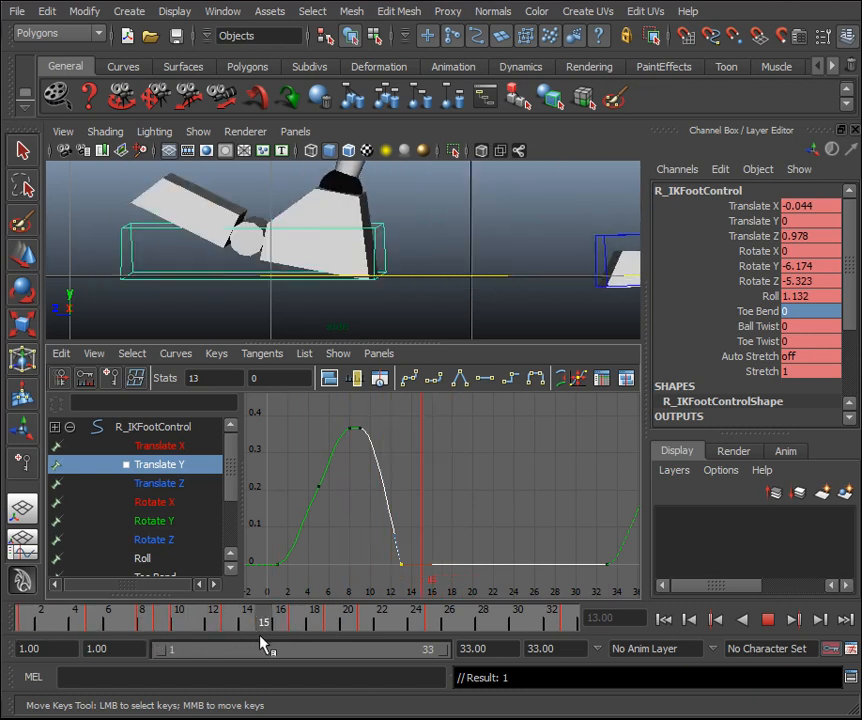
key(ctrl+z)
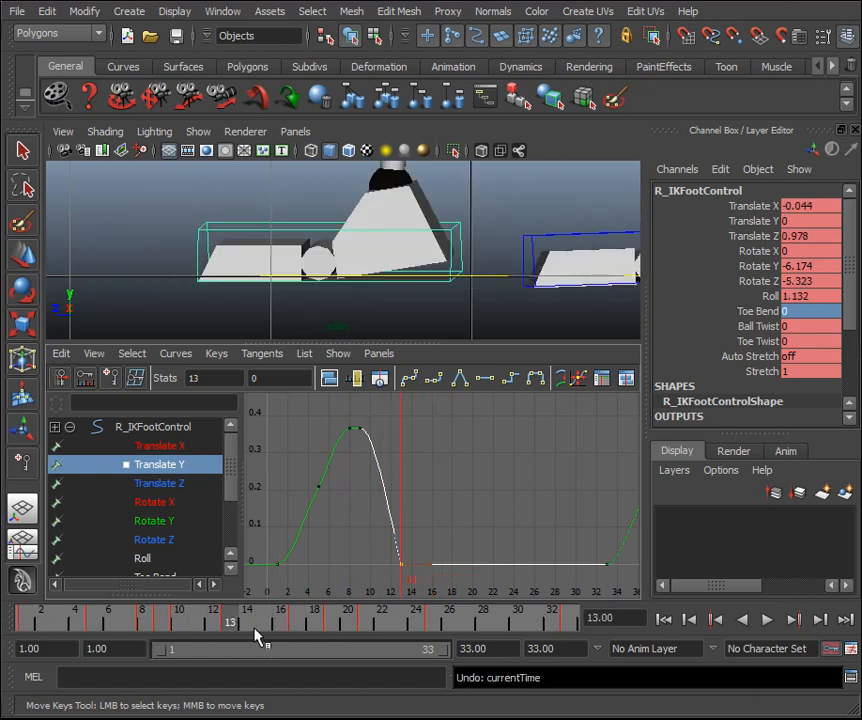
Undo the right foot's Toe Bend change at frame 13 and raise its Translate Y key there to about 0.043.
key(ctrl+z)
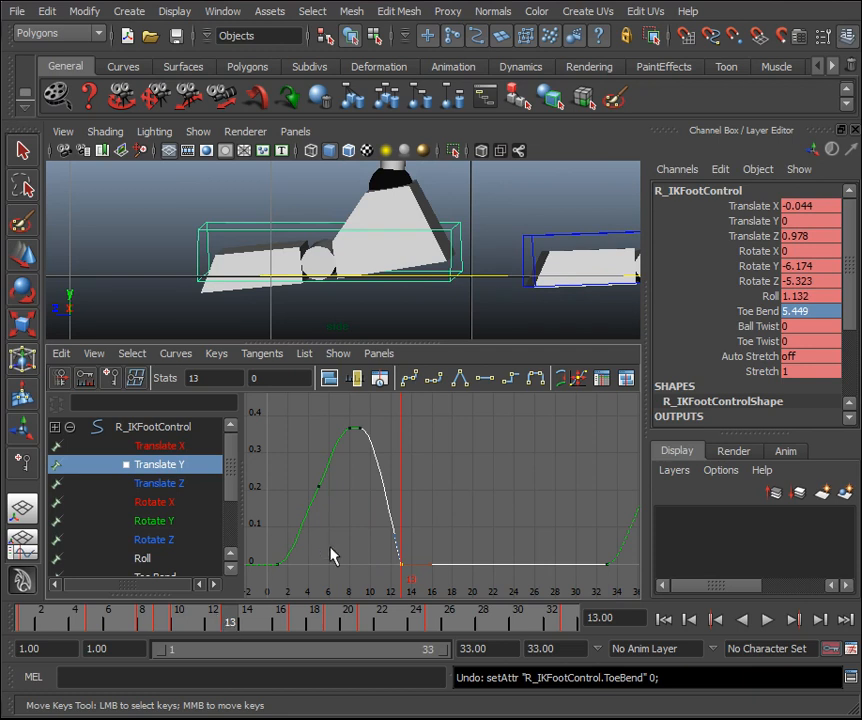
key(w)
middle_drag(433, 552, 432, 503)
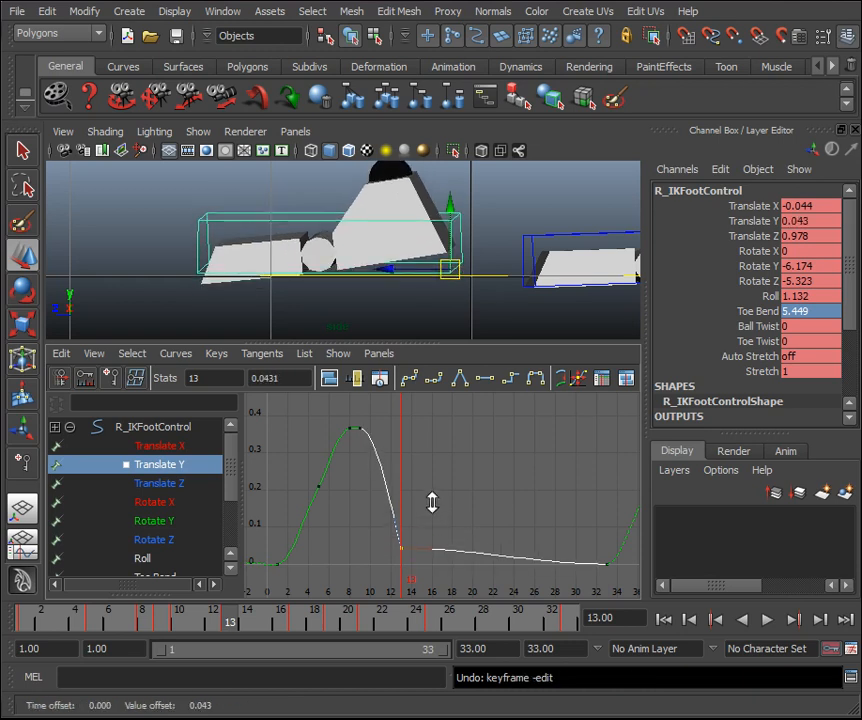
Break the tangents of the right foot's Translate Y keys at frames 13 and 33 and make the segment between them linear.
drag(621, 585, 401, 524)
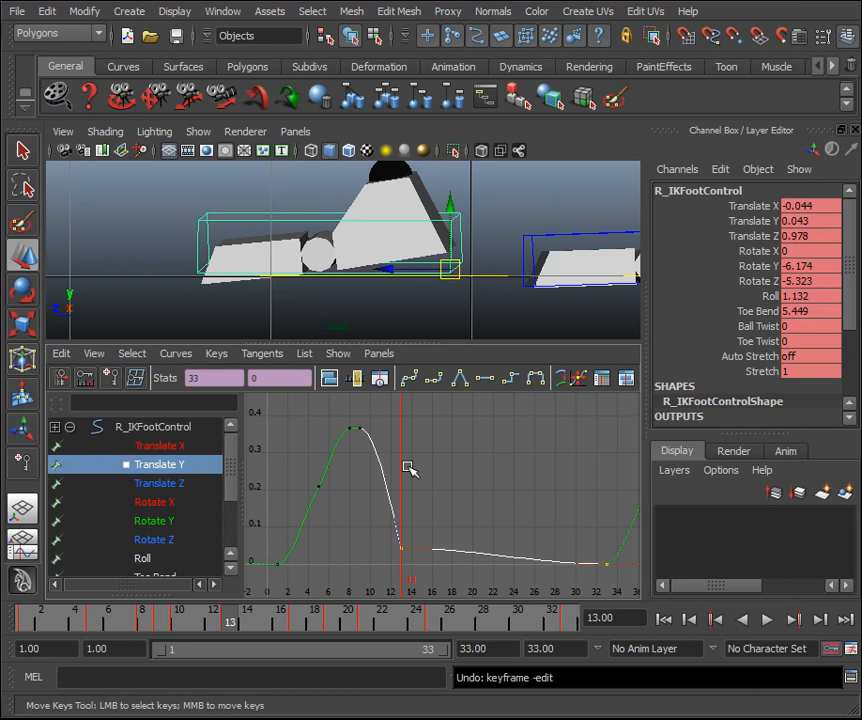
click(482, 380)
click(460, 378)
key(ctrl+z)
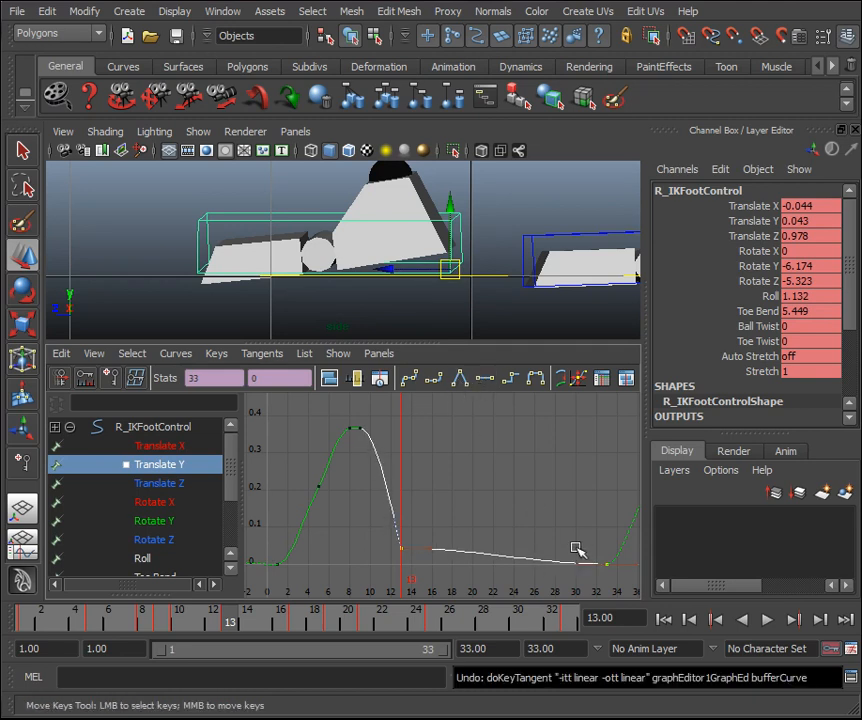
click(218, 354)
click(240, 382)
drag(413, 510, 396, 512)
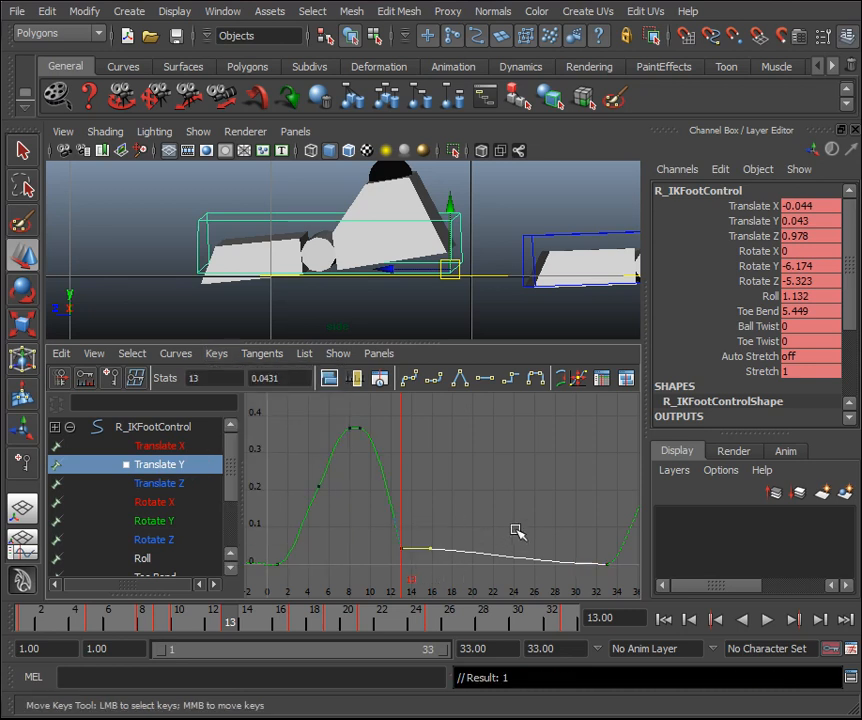
drag(560, 530, 612, 602)
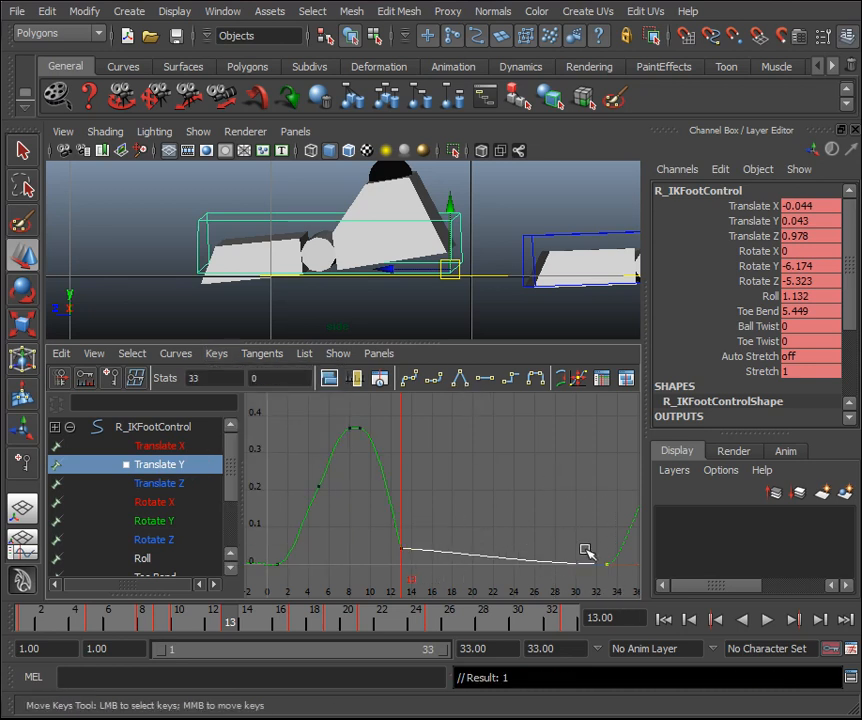
click(461, 379)
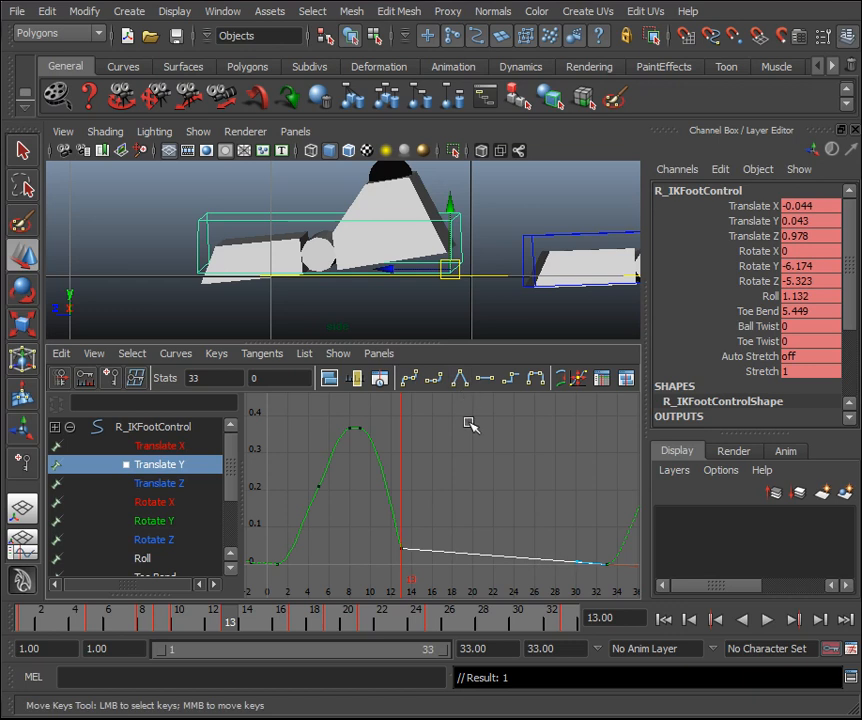
Scrub from frame 13 to 21, and play the full walk cycle in an enlarged side view to check the right foot.
drag(235, 620, 371, 673)
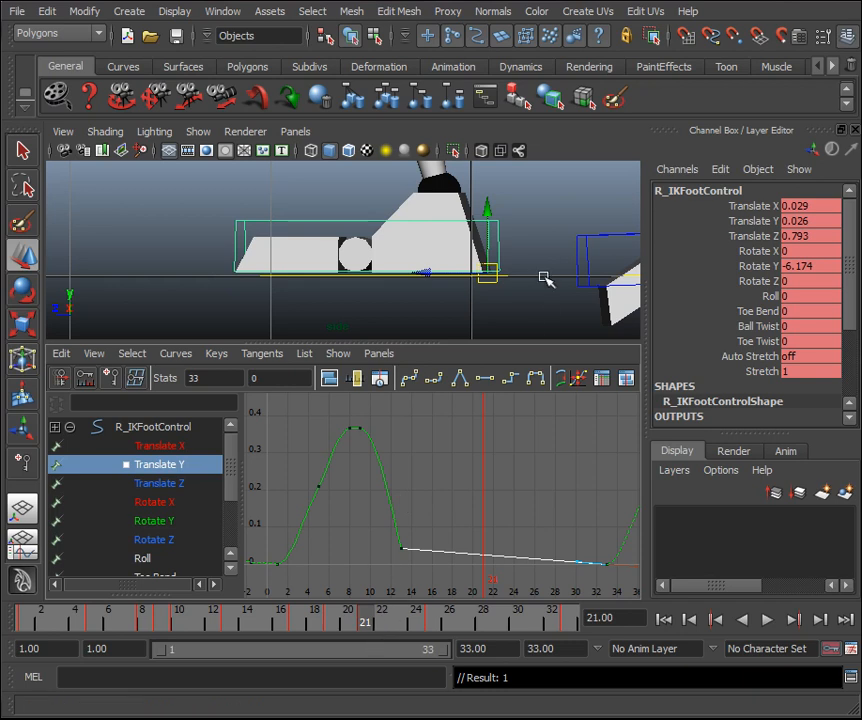
key(space)
key(space)
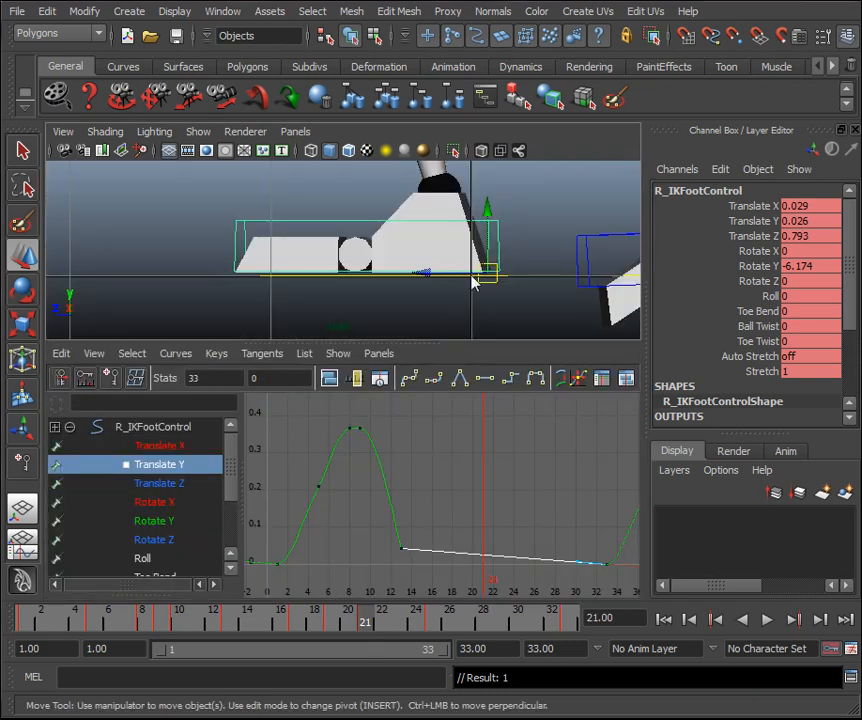
key(space)
scroll(441, 300, down, 9)
alt+middle_drag(502, 295, 474, 328)
scroll(466, 372, up, 4)
drag(160, 621, 22, 618)
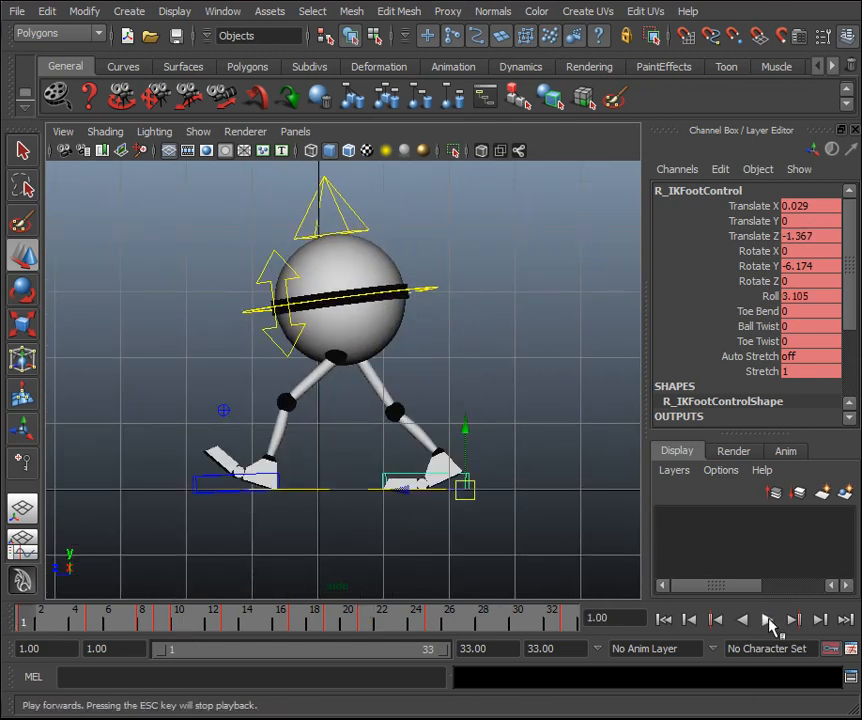
click(767, 620)
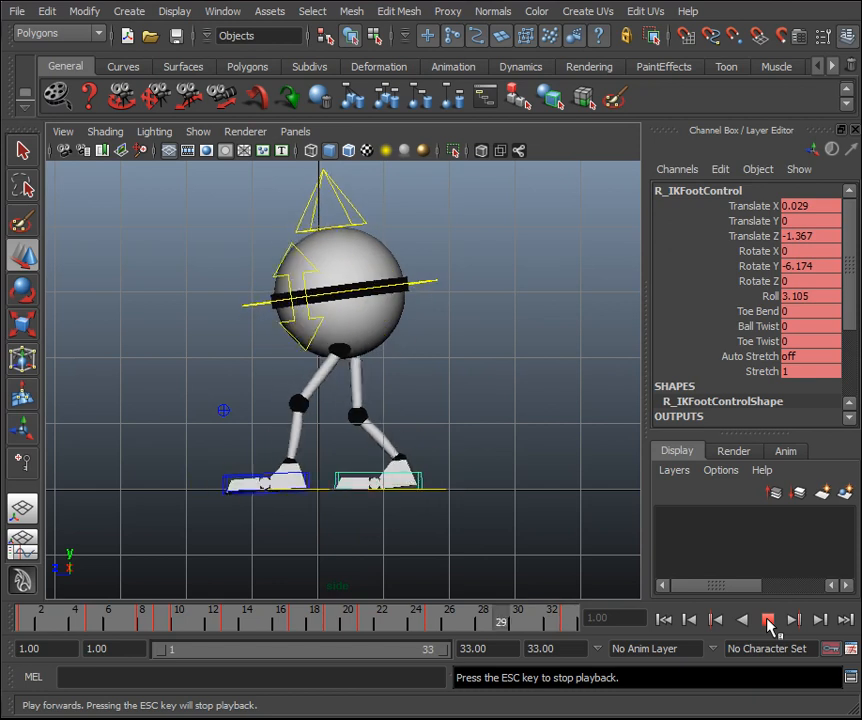
click(767, 621)
Raise the right foot control at frame 13 to a Translate Y of about 0.143 and play back the walk.
mouse_move(304, 620)
mouse_down()
mouse_move(130, 625)
mouse_move(250, 631)
mouse_move(231, 634)
mouse_up()
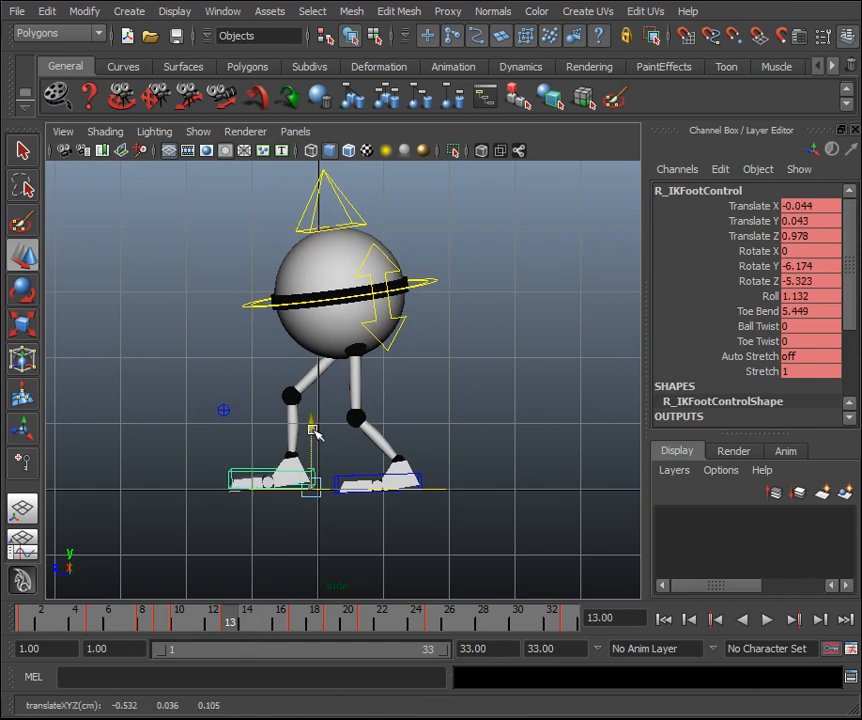
drag(311, 431, 314, 418)
key(alt+v)
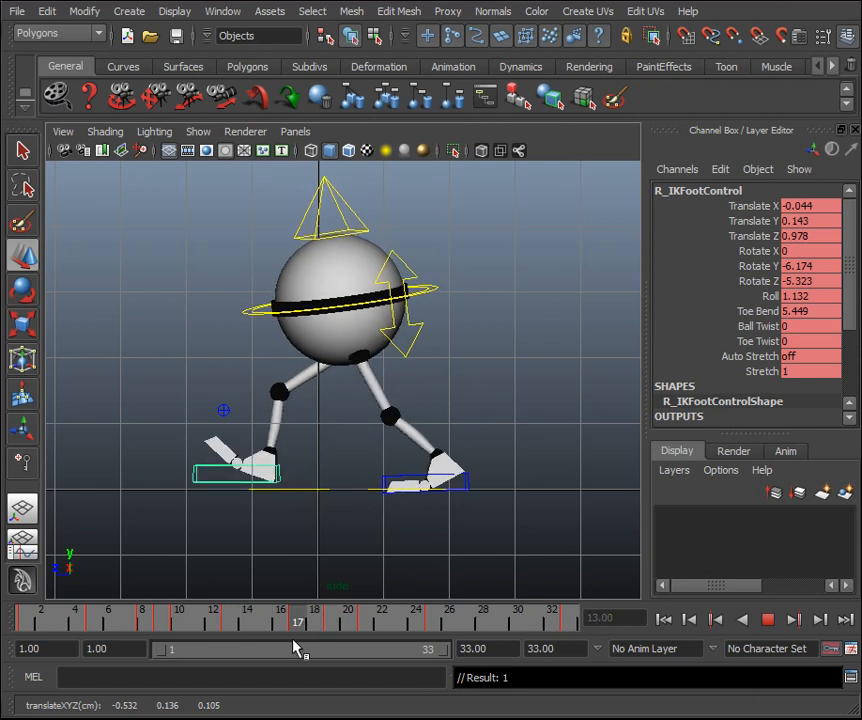
key(alt+v)
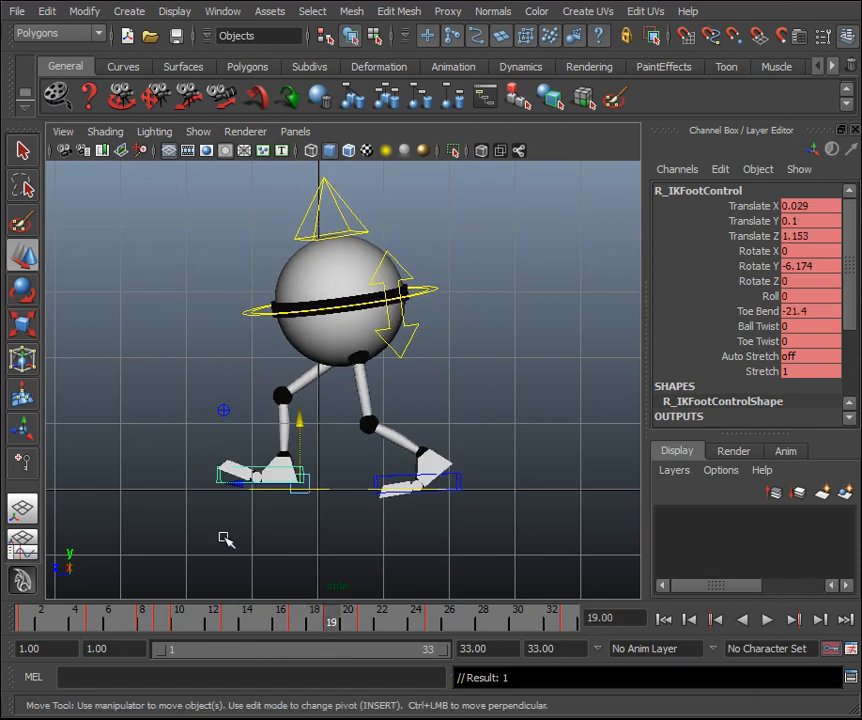
Show the right foot control's Translate Z curve beside the perspective view, review the step up to frame 18, and select the frame 17 key.
click(24, 550)
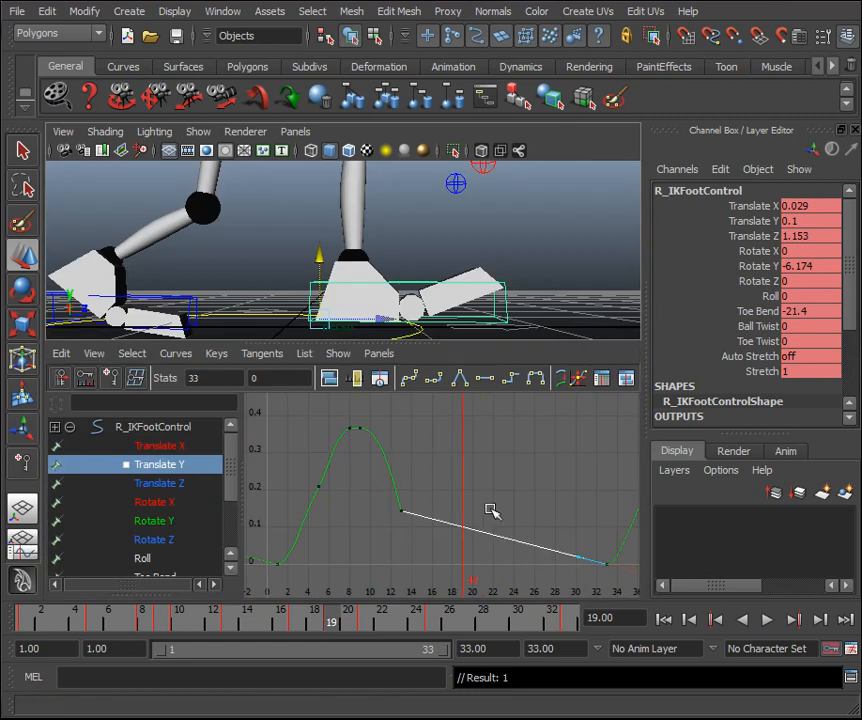
click(176, 486)
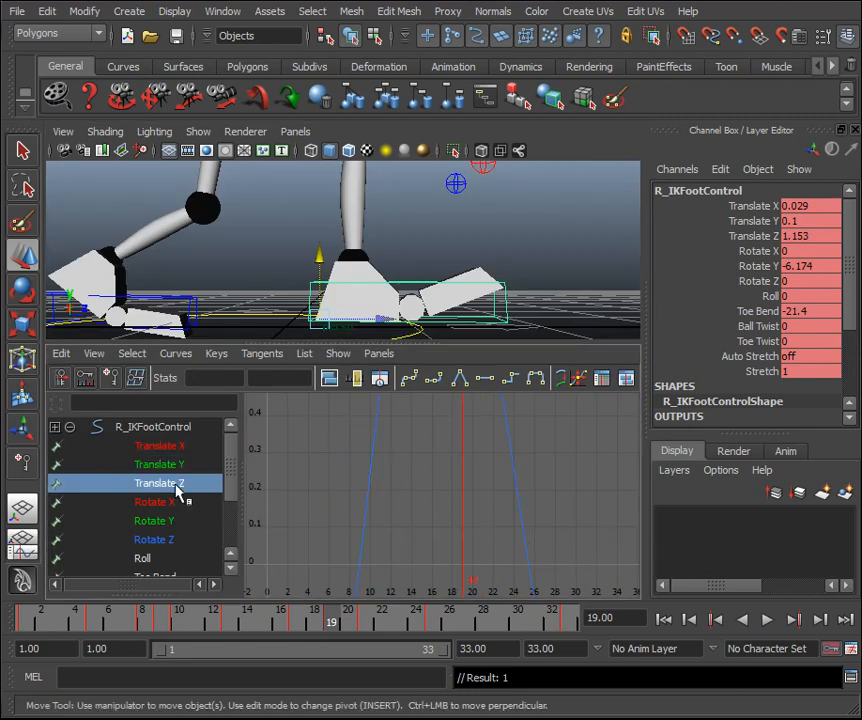
key(f)
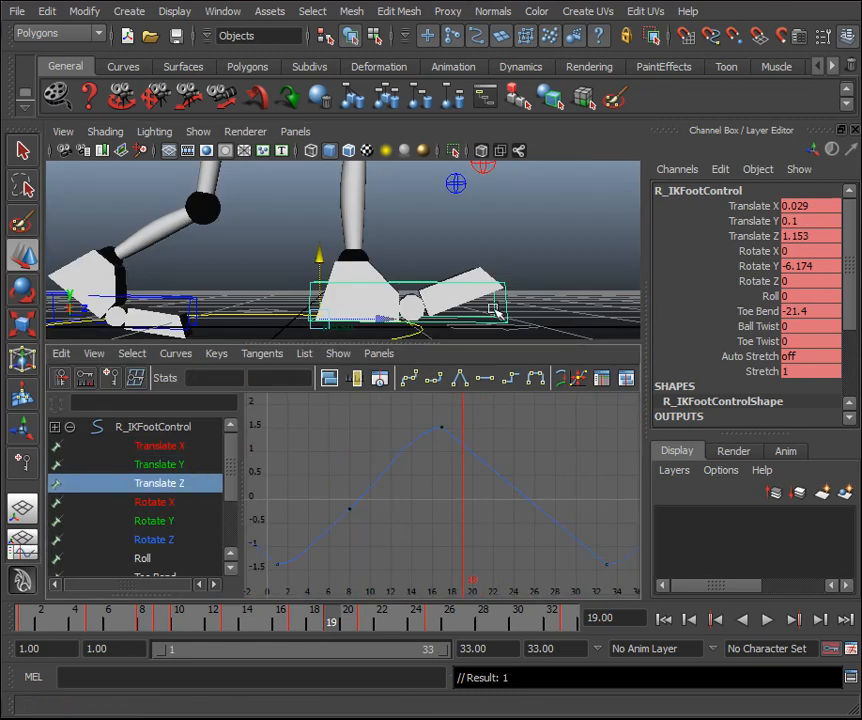
alt+drag(521, 281, 424, 264)
key(alt+v)
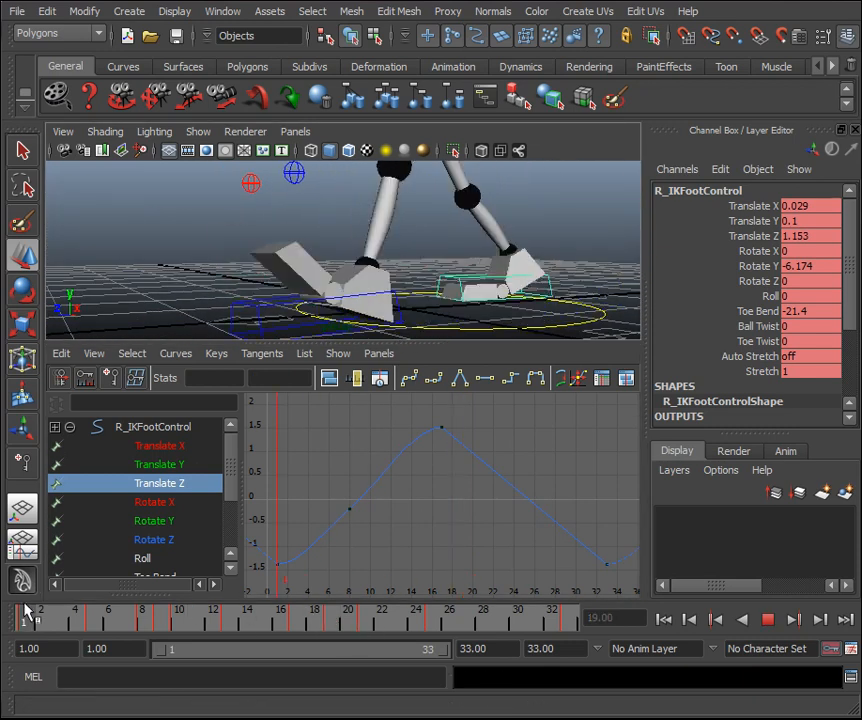
drag(229, 620, 316, 639)
drag(481, 446, 419, 400)
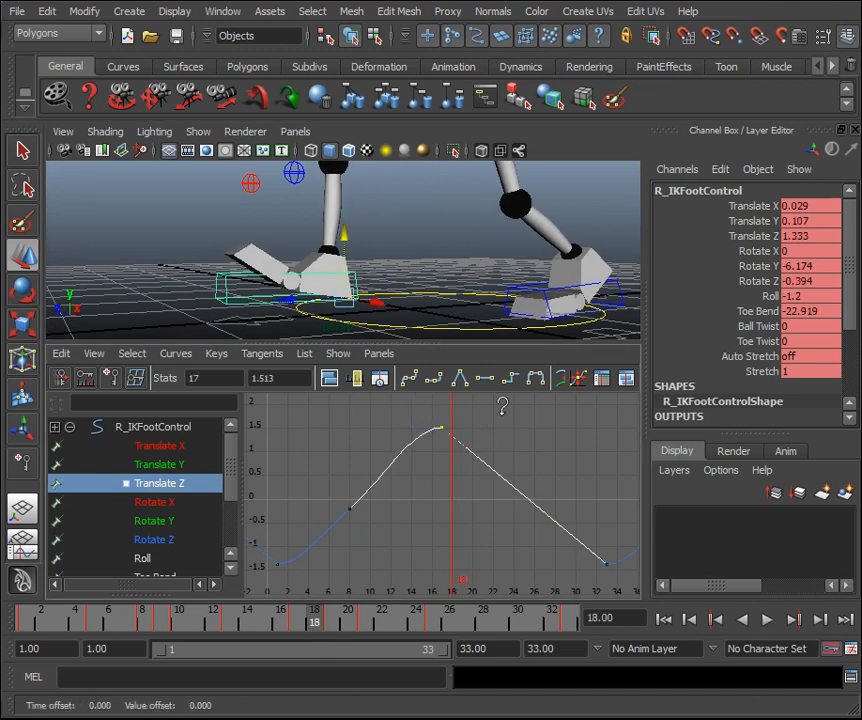
Try moving the right foot's Translate Z key from frame 17 to frame 19, play it back, and undo the move.
shift+middle_drag(502, 406, 521, 417)
key(alt+v)
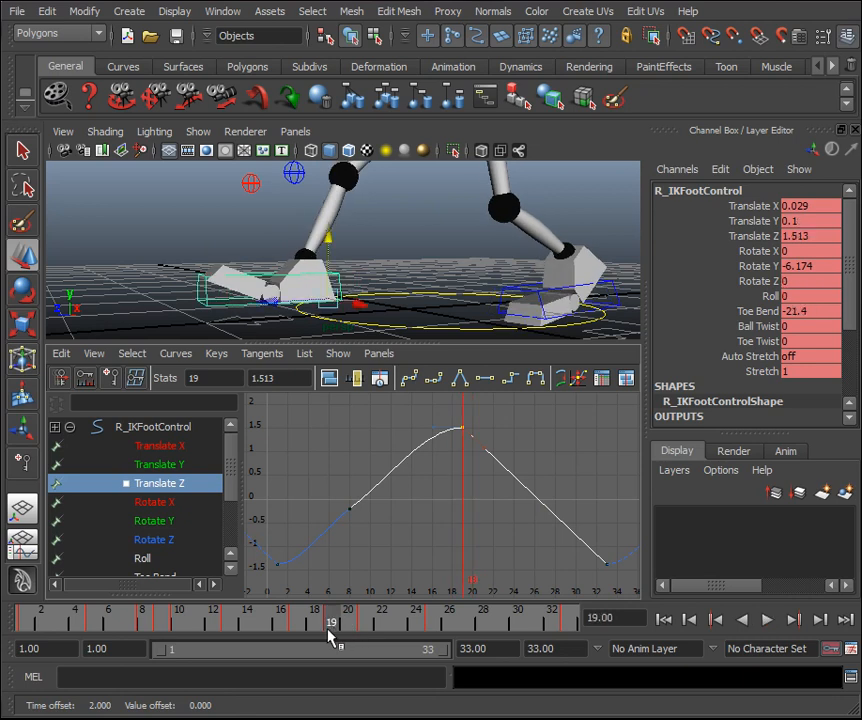
key(ctrl+z)
key(ctrl+z)
Move the right foot's Translate Z key at frame 17 to frame 18 and play the walk in the enlarged perspective view.
middle_click(444, 472)
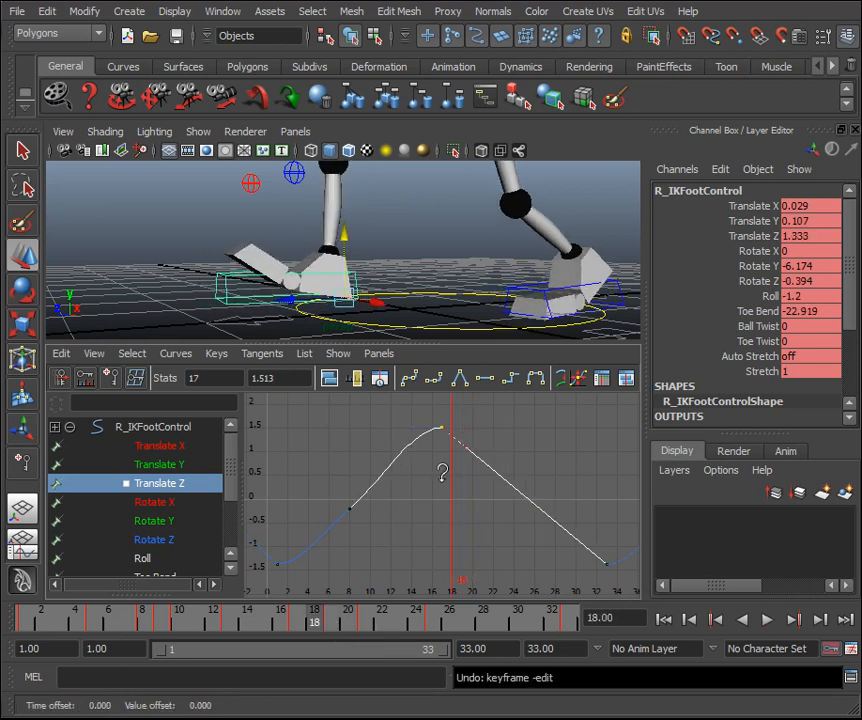
middle_drag(449, 481, 452, 481)
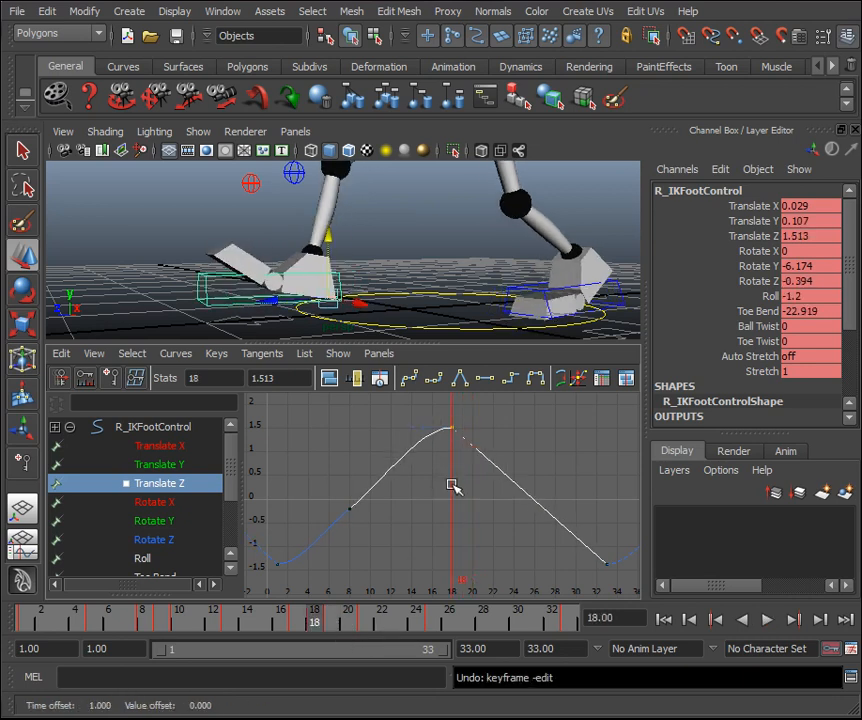
mouse_move(320, 625)
mouse_down()
mouse_move(131, 629)
mouse_move(377, 648)
mouse_move(281, 632)
mouse_up()
key(space)
alt+middle_drag(414, 302, 475, 330)
click(767, 620)
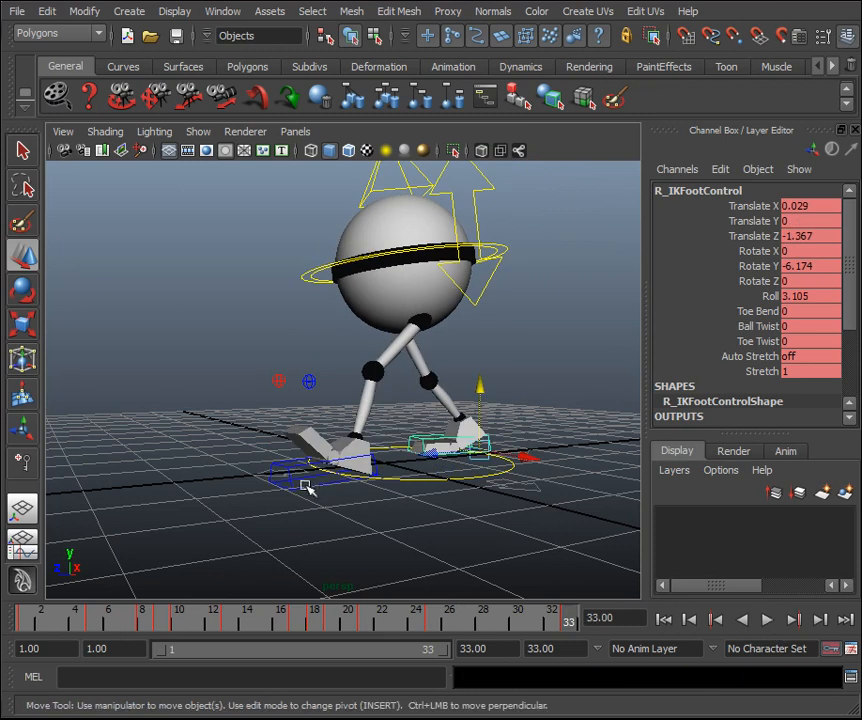
Select the left foot control and examine its Translate Y curve framed in the graph.
click(308, 486)
click(33, 547)
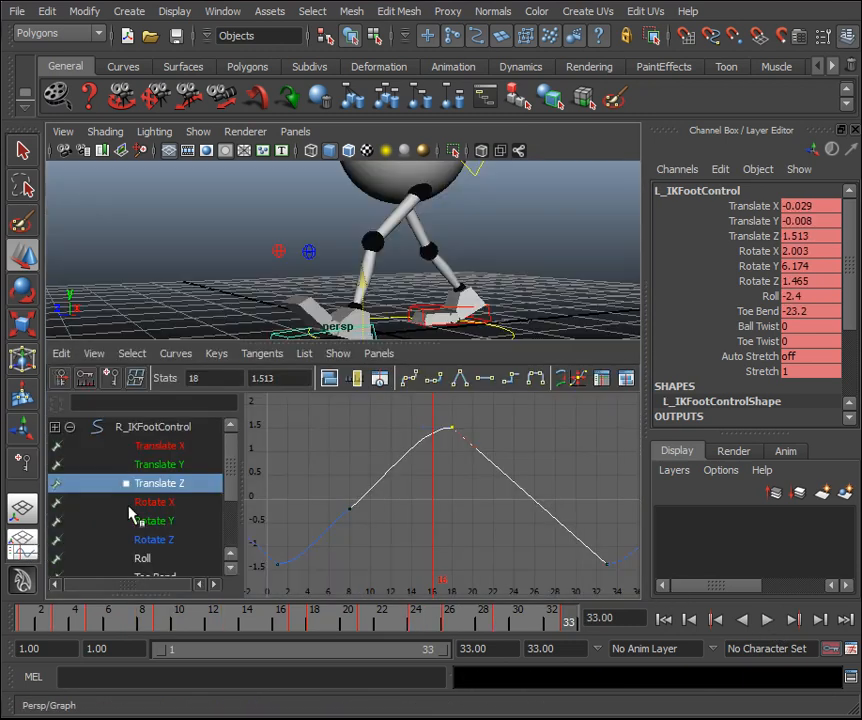
click(160, 464)
key(f)
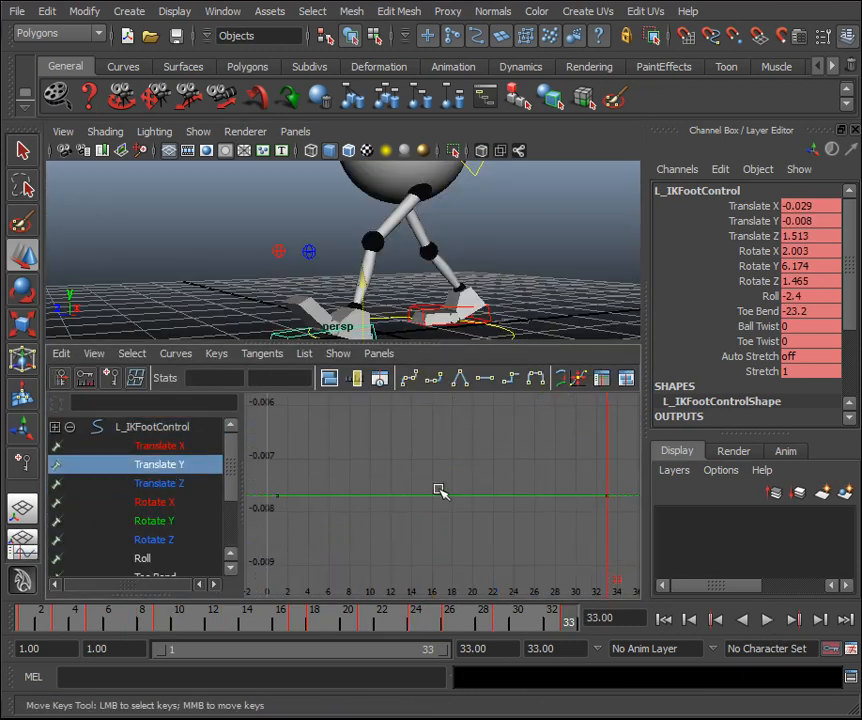
key(w)
Inspect the right foot control's Translate Y keys at frames 33 and 13, and open the frame 13 key's value for editing.
click(431, 306)
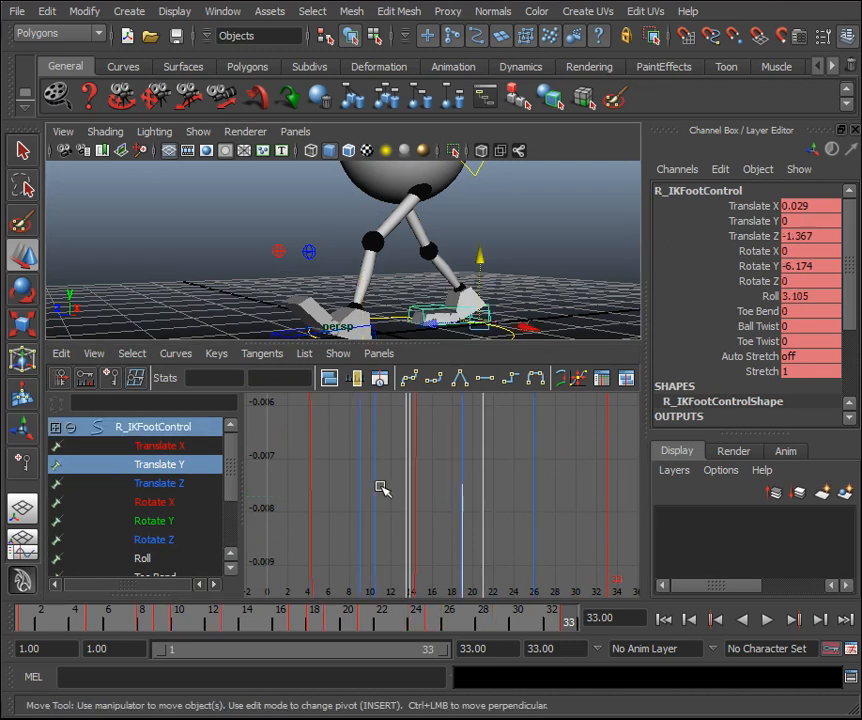
click(173, 464)
key(f)
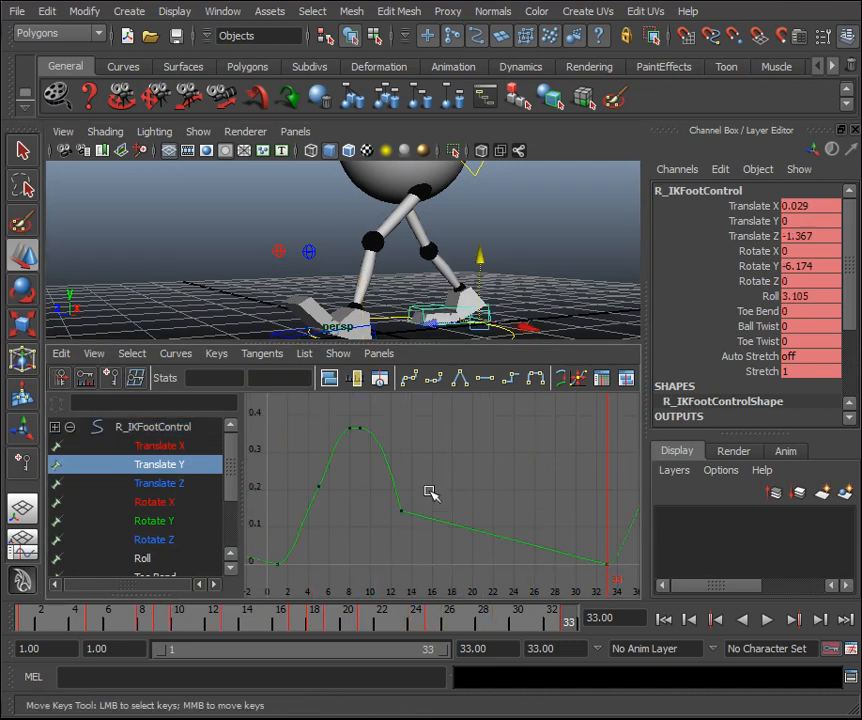
drag(612, 571, 592, 550)
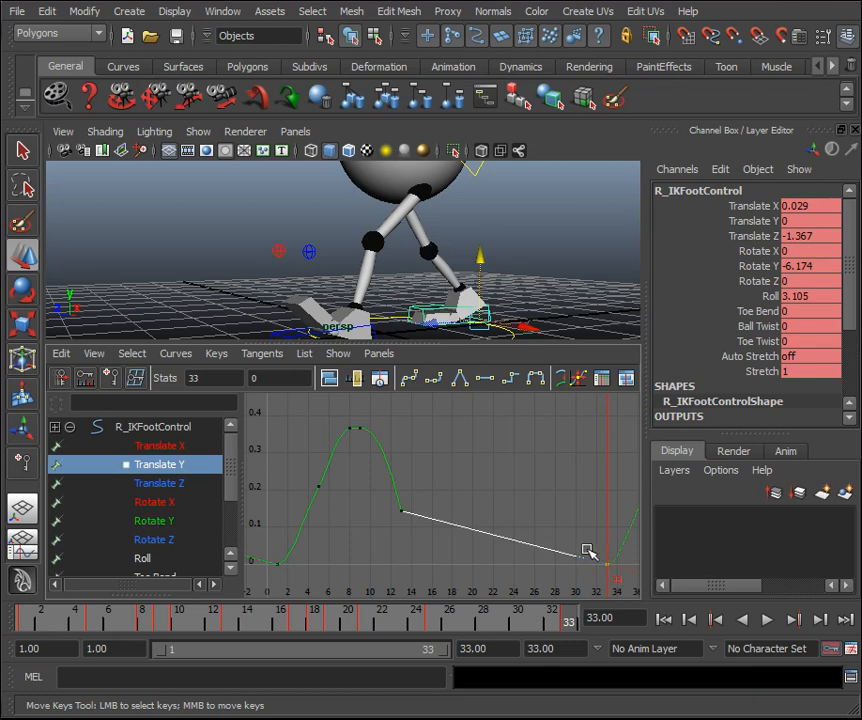
key(alt+v)
mouse_move(232, 622)
mouse_down()
mouse_move(240, 626)
mouse_move(230, 622)
mouse_up()
drag(409, 541, 381, 484)
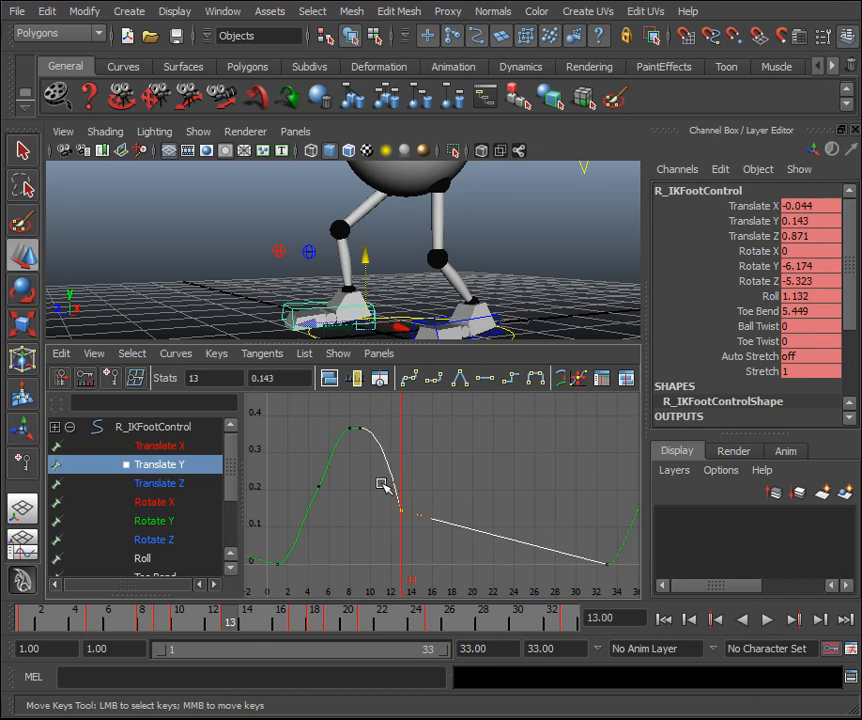
click(288, 381)
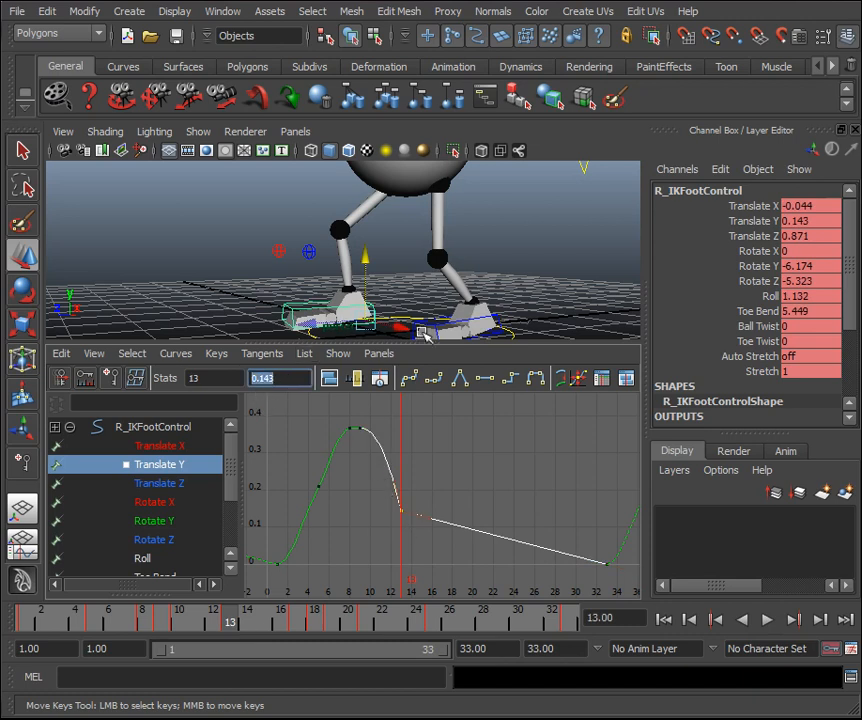
Set the left foot control's Translate Y to 0.143 at frame 29.
click(475, 320)
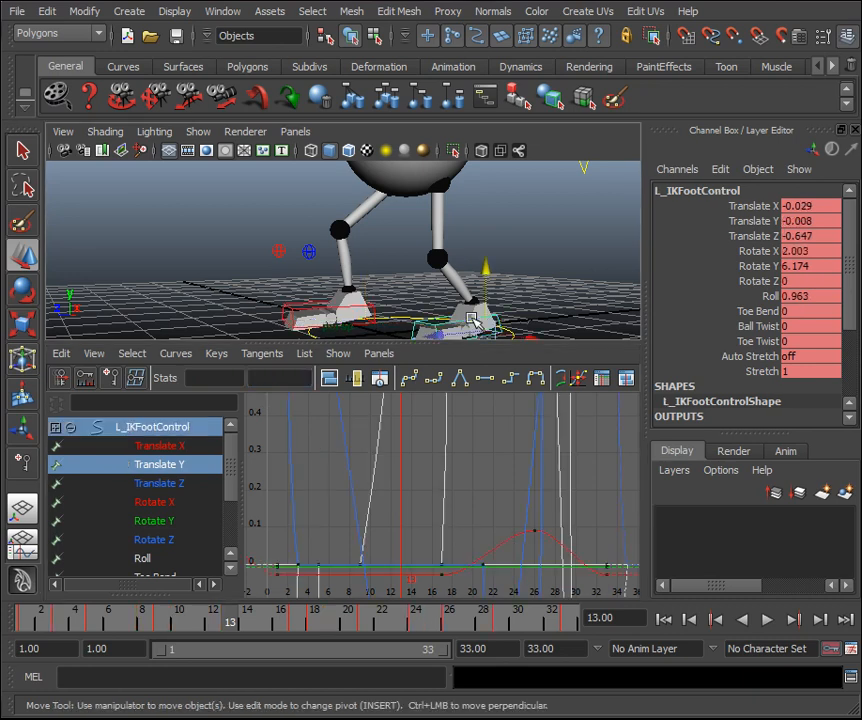
click(160, 465)
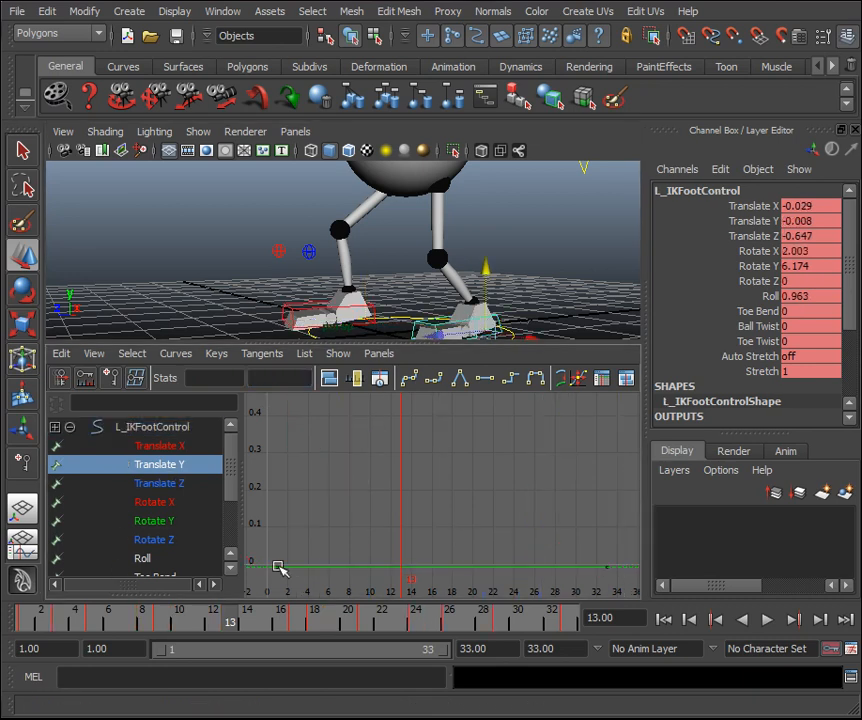
click(302, 623)
drag(310, 625, 497, 640)
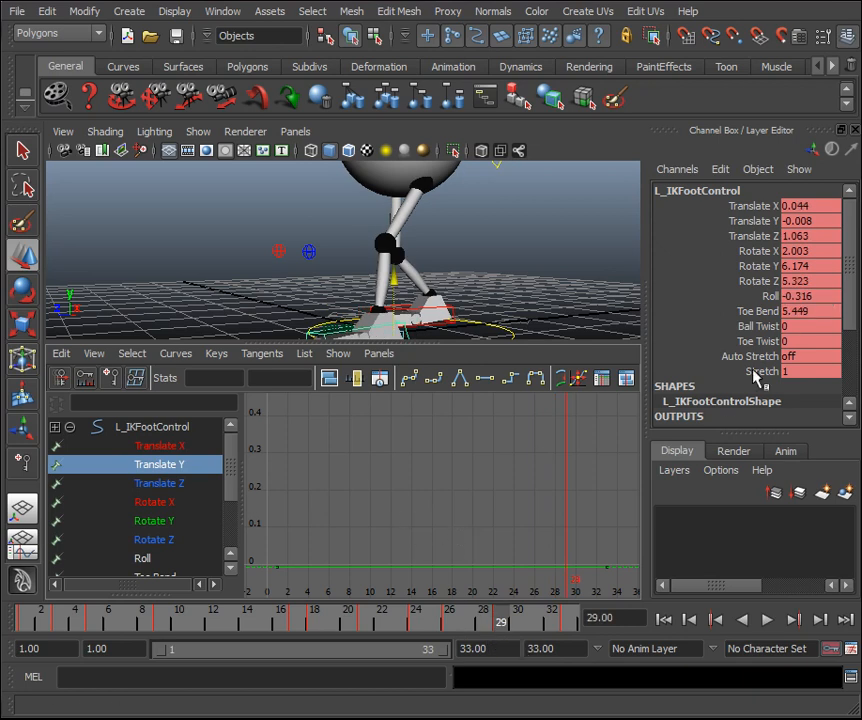
click(811, 221)
text(0.143)
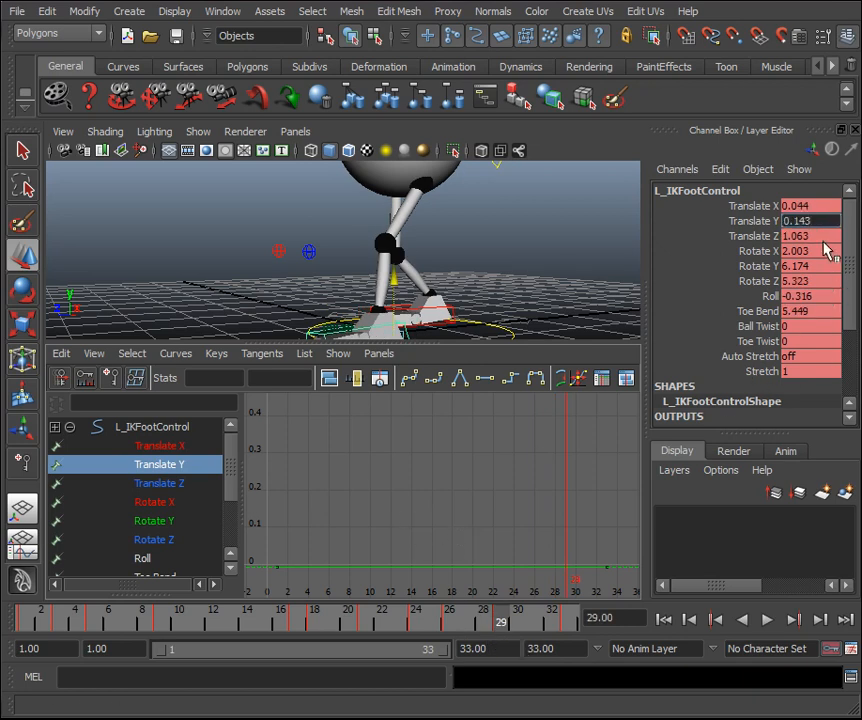
key(Return)
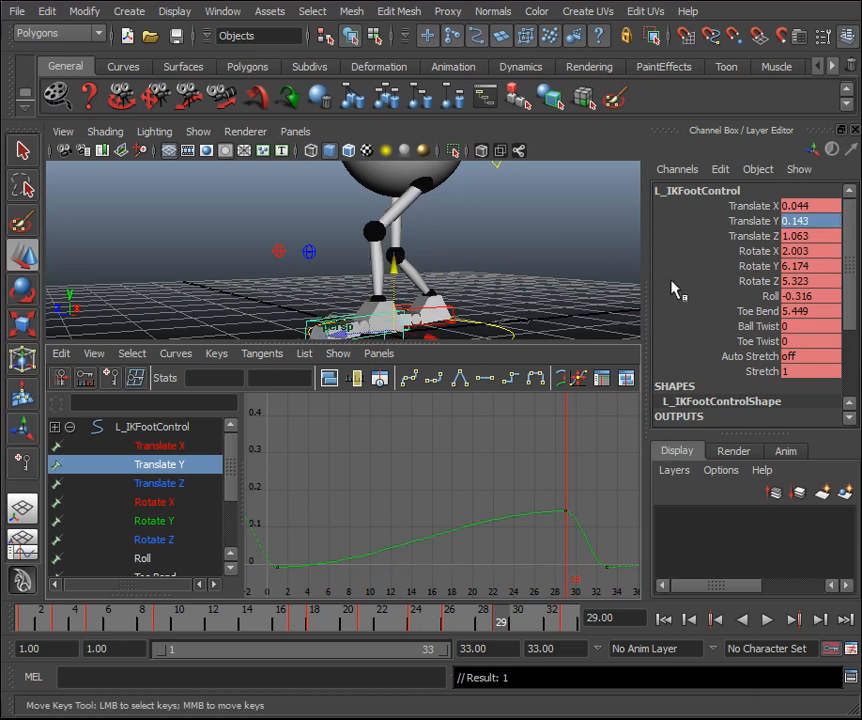
Open the value of the right foot control's Translate Y key at frame 9 for copying.
click(453, 310)
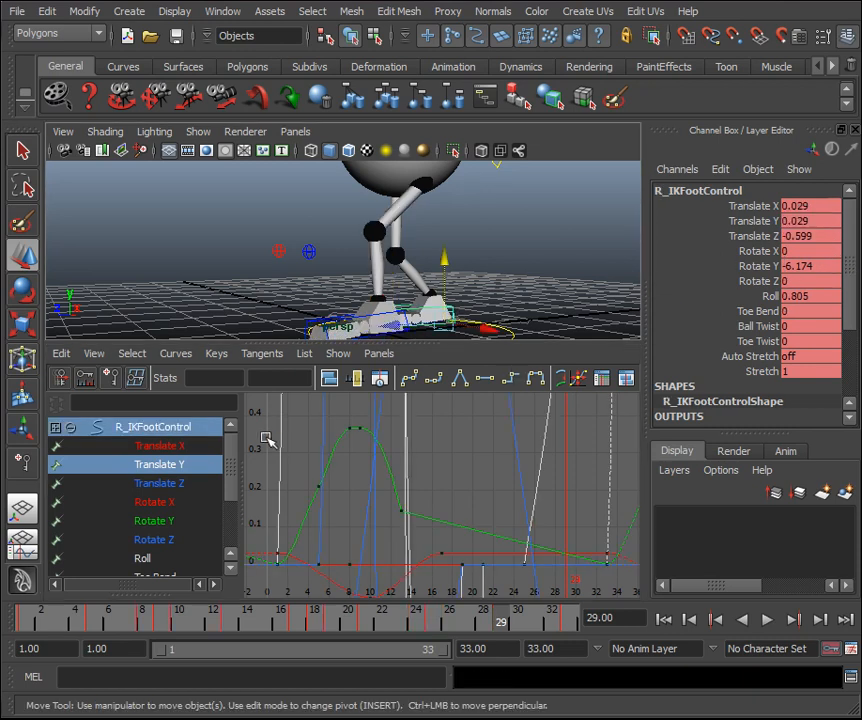
click(176, 467)
mouse_move(540, 625)
mouse_down()
mouse_move(231, 627)
mouse_move(256, 631)
mouse_move(157, 638)
mouse_move(165, 637)
mouse_up()
drag(366, 433, 355, 406)
click(291, 377)
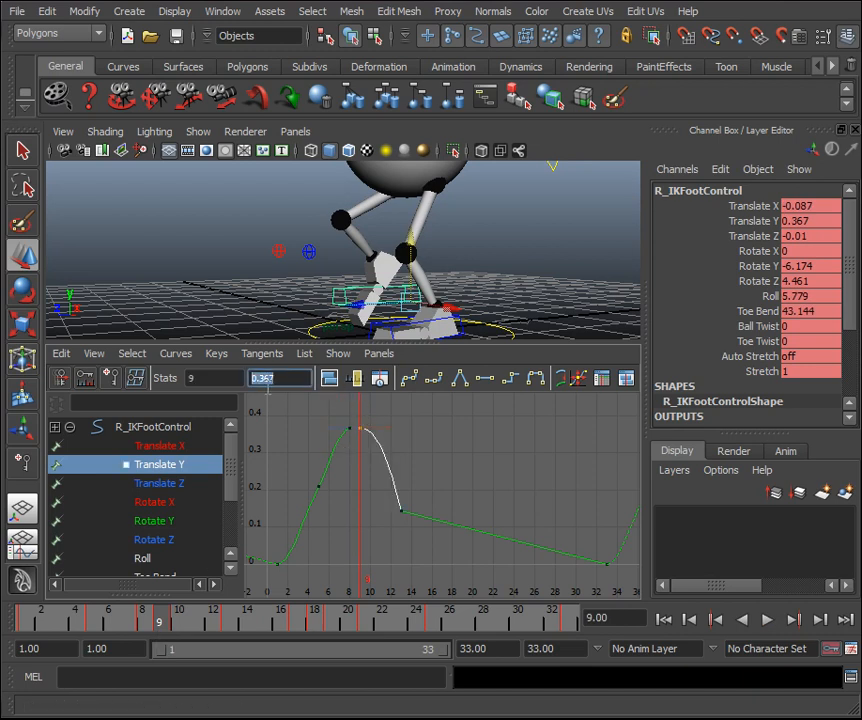
Set the left foot control's Translate Y to 0.367 at frame 24.
click(465, 324)
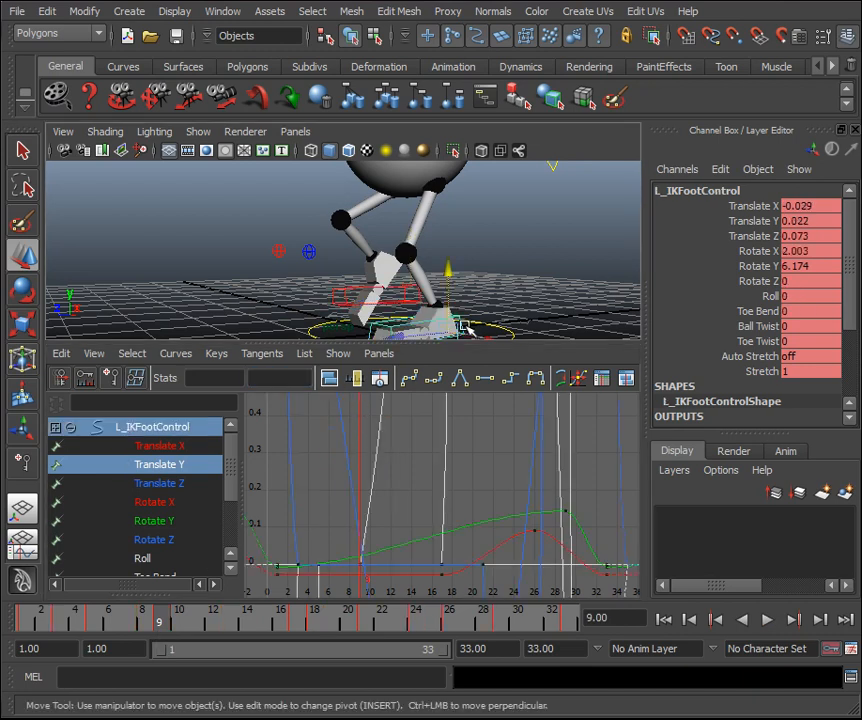
click(158, 466)
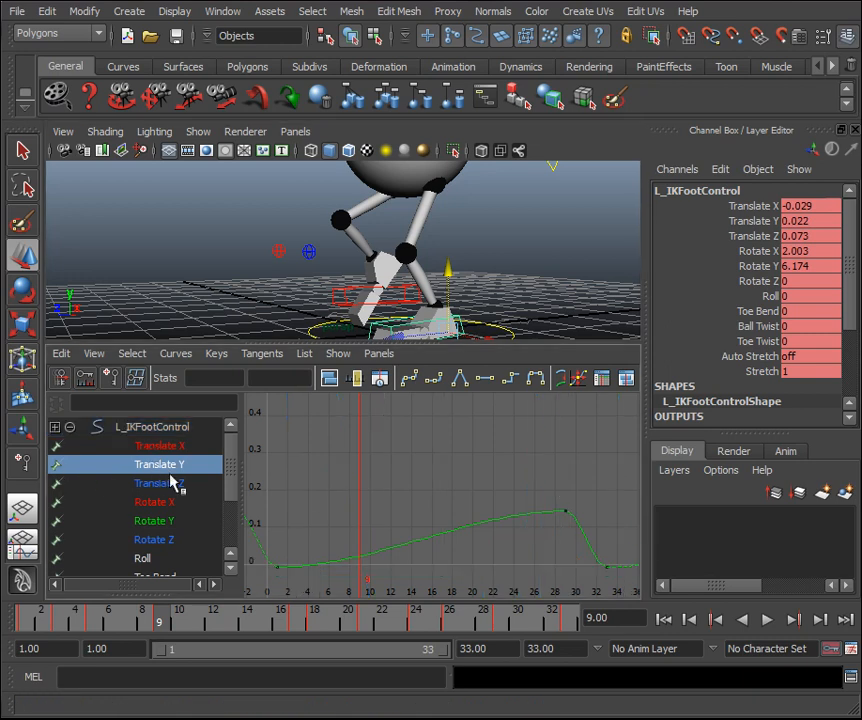
drag(538, 615, 418, 640)
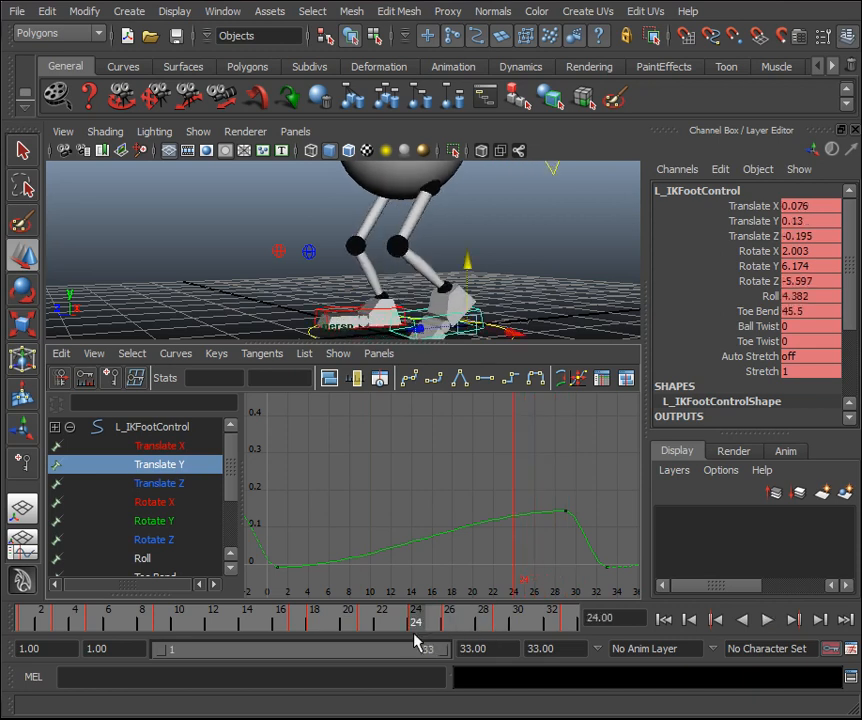
click(812, 222)
text(0.367)
key(Return)
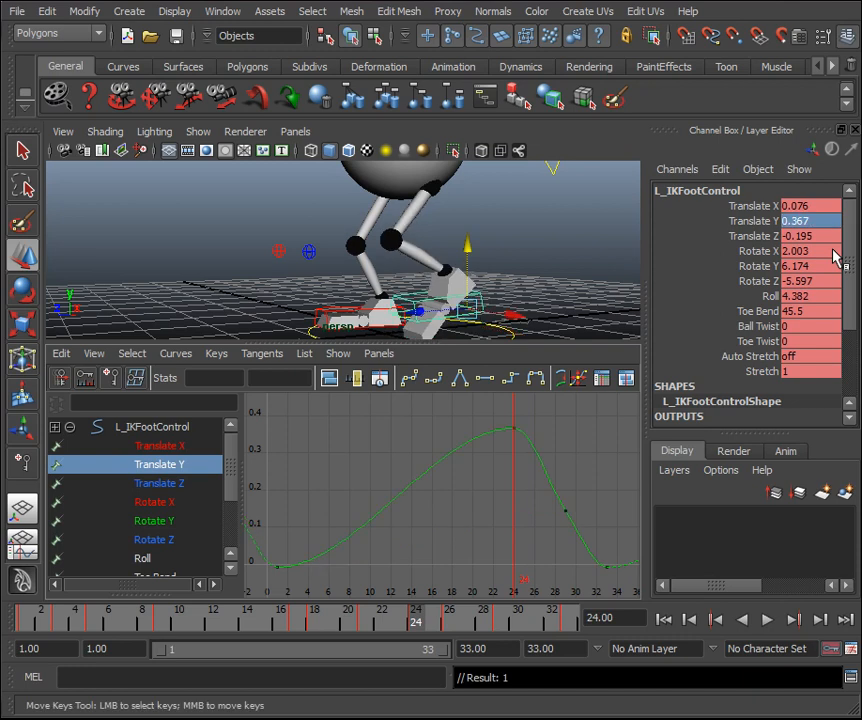
Open the value of the right foot control's Translate Y key at frame 5 for copying and check the pose at frame 8.
click(324, 309)
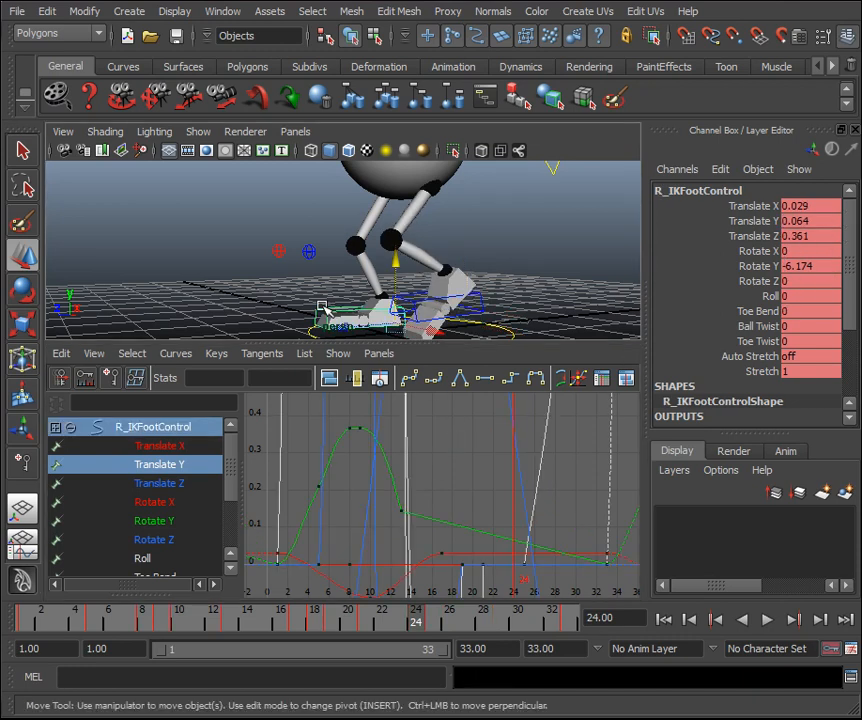
click(198, 463)
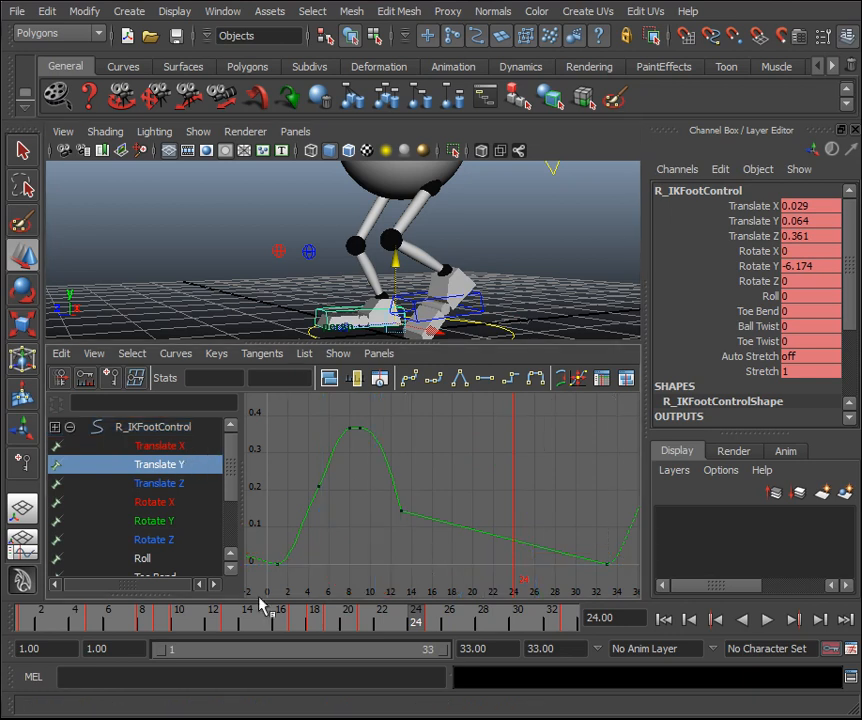
drag(195, 618, 92, 625)
drag(308, 516, 285, 443)
drag(291, 381, 258, 378)
mouse_move(139, 620)
mouse_down()
mouse_move(164, 627)
mouse_move(154, 625)
mouse_up()
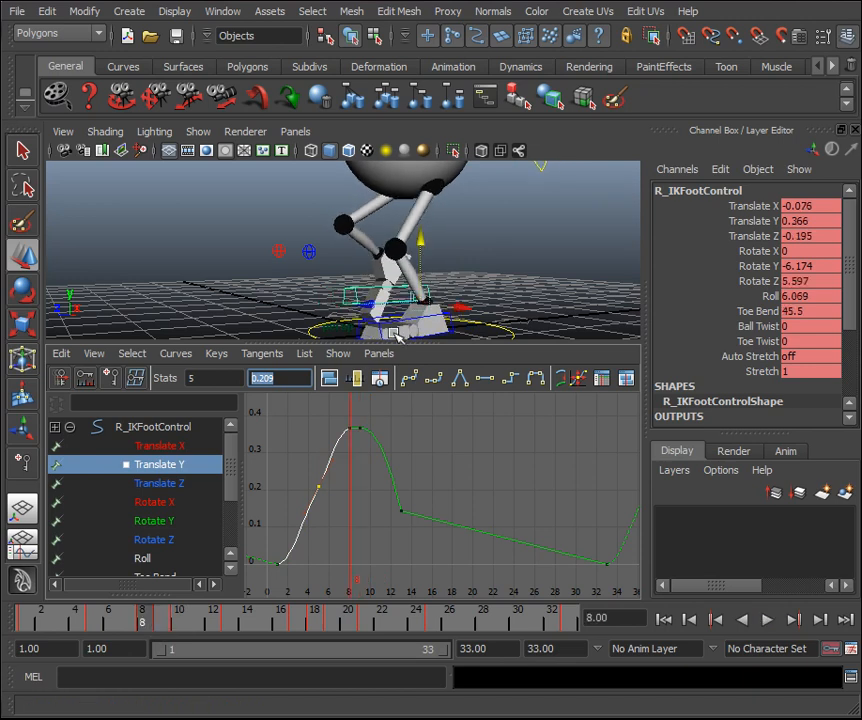
Key the left foot control's Translate Y at 0.365 on frame 23.
click(452, 326)
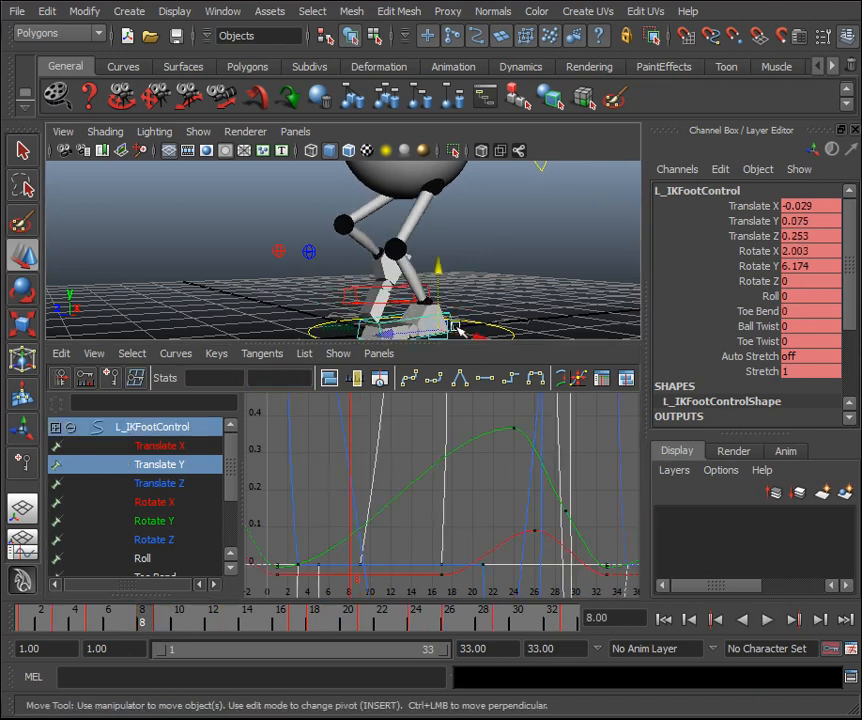
click(160, 466)
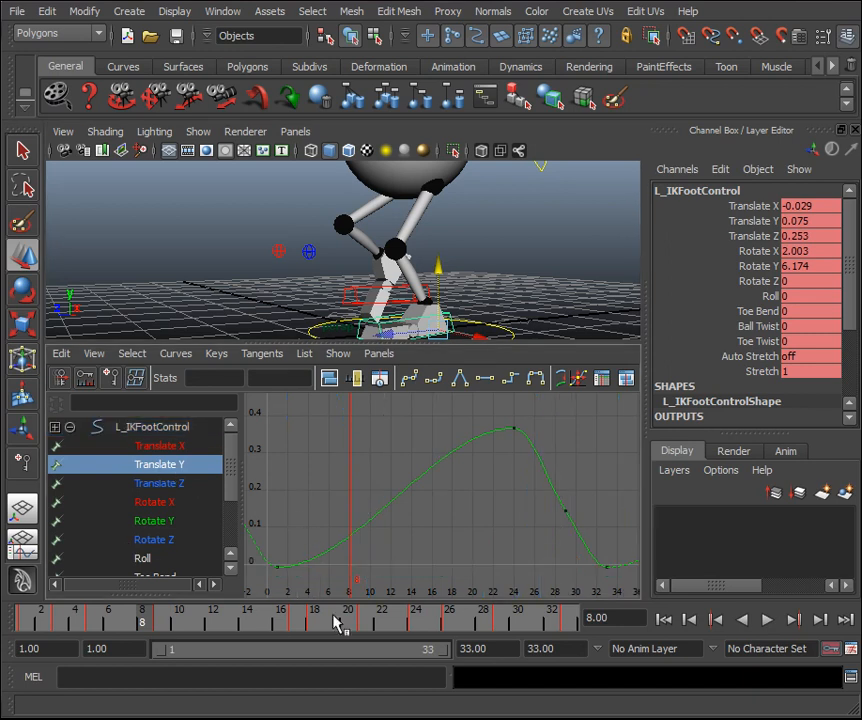
drag(177, 616, 400, 633)
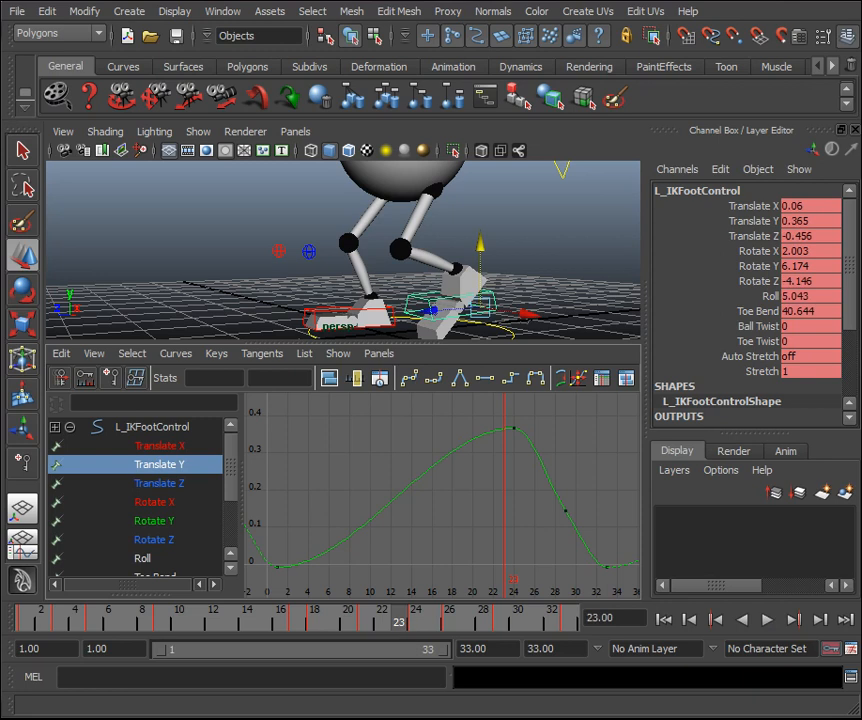
click(818, 221)
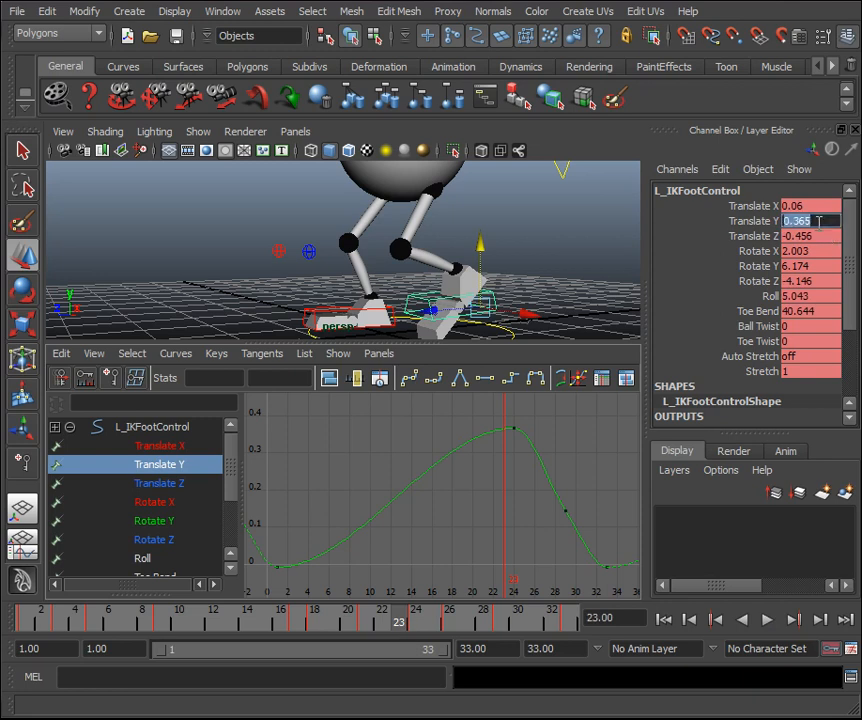
key(Return)
Set the left foot control's Translate Y to 0.209 at frame 18.
drag(399, 623, 318, 628)
click(803, 222)
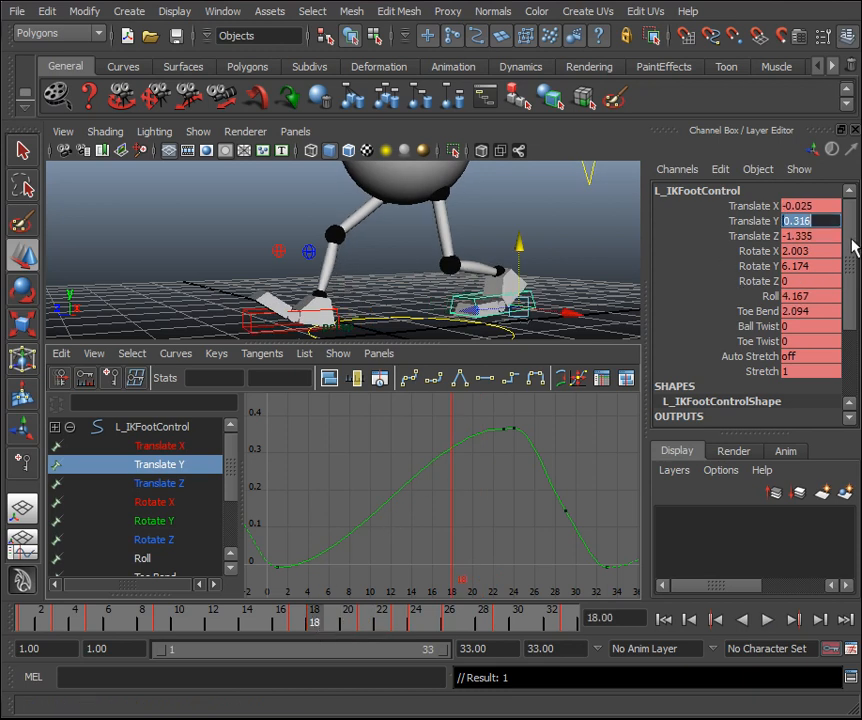
key(Return)
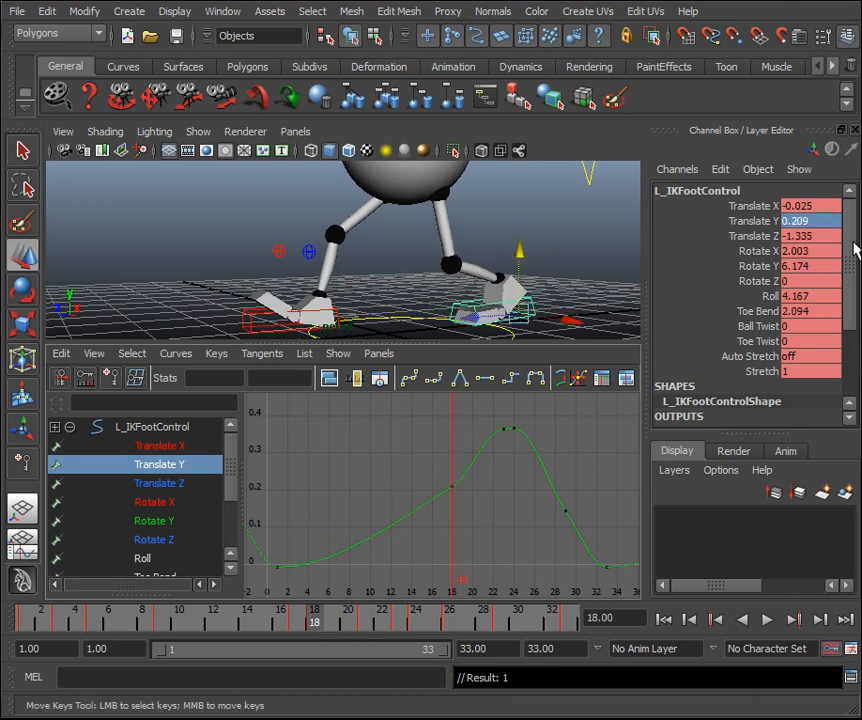
Compare the isolated Translate Y curves of the right and left foot controls.
click(256, 310)
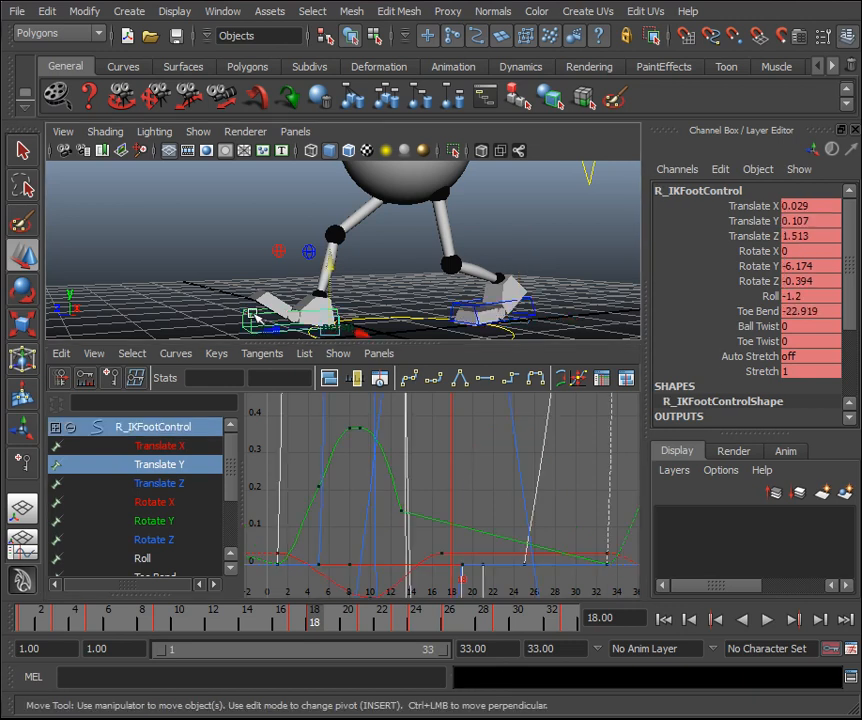
click(150, 464)
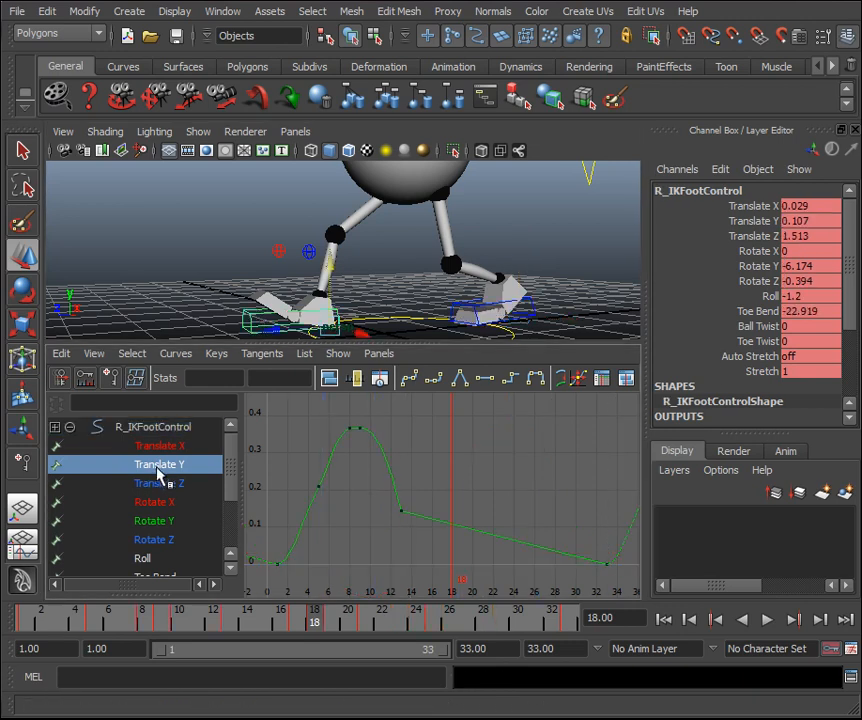
click(537, 311)
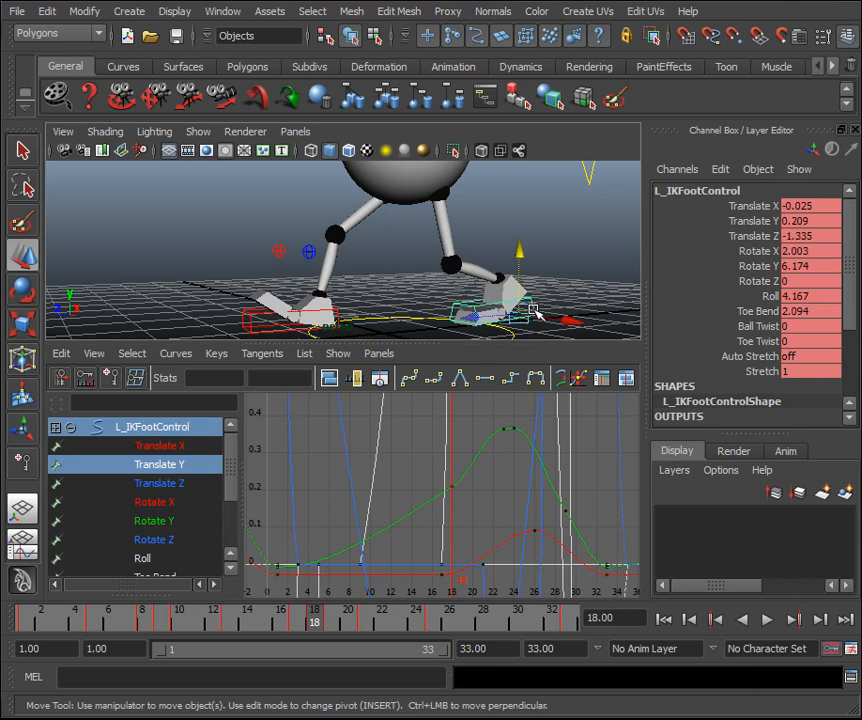
click(165, 467)
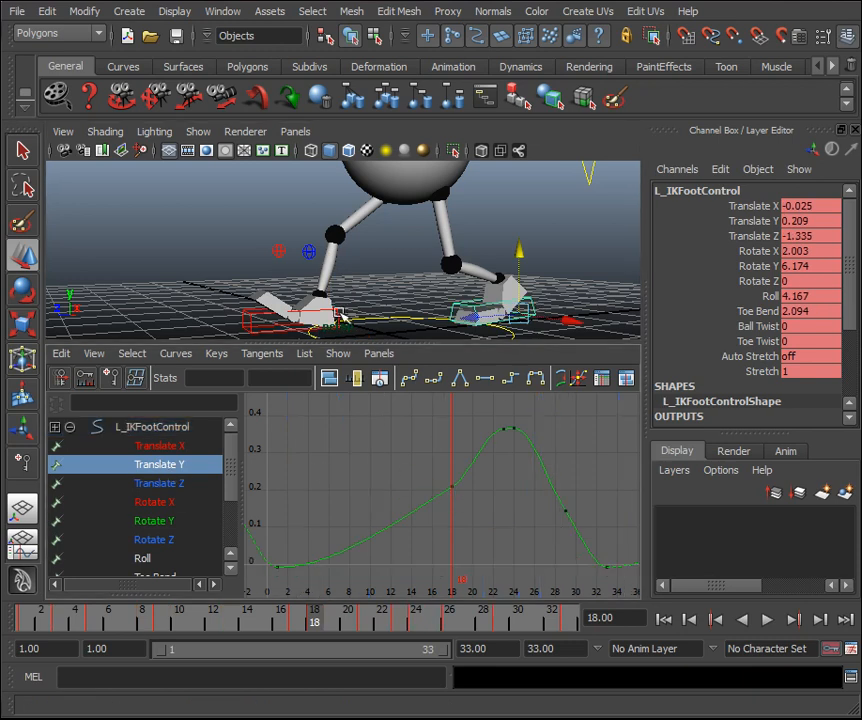
click(254, 318)
click(184, 472)
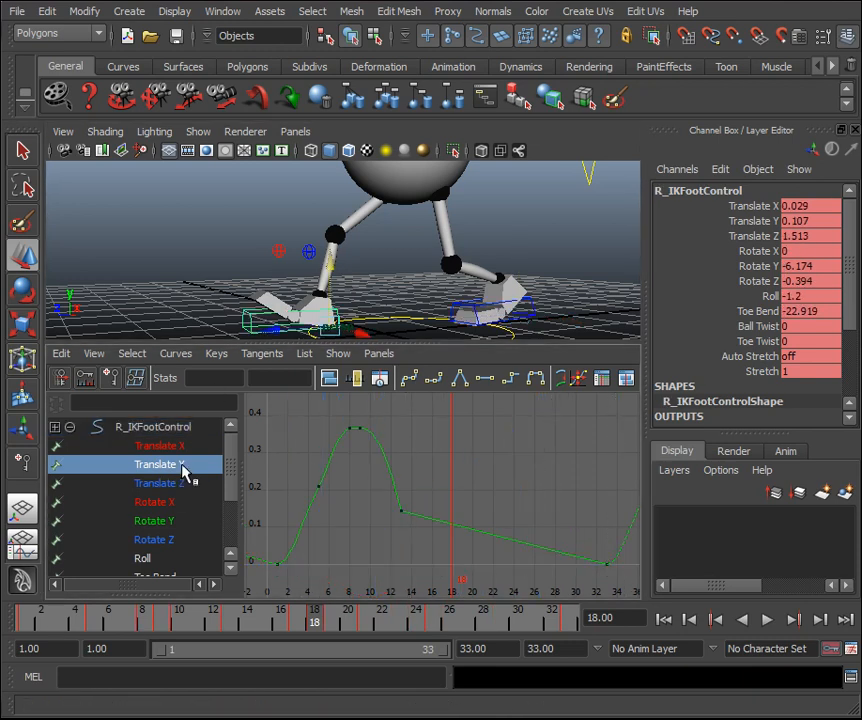
Check the right foot's Translate Y key at frame 5 and the frame 1 pose against the left foot's curve at frame 18.
drag(296, 620, 40, 620)
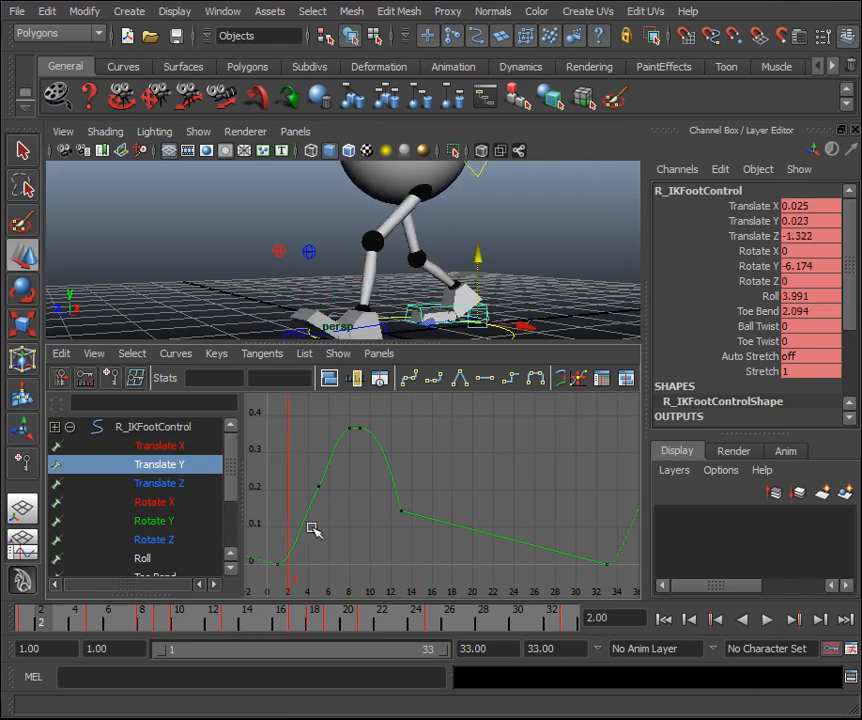
click(318, 487)
click(87, 622)
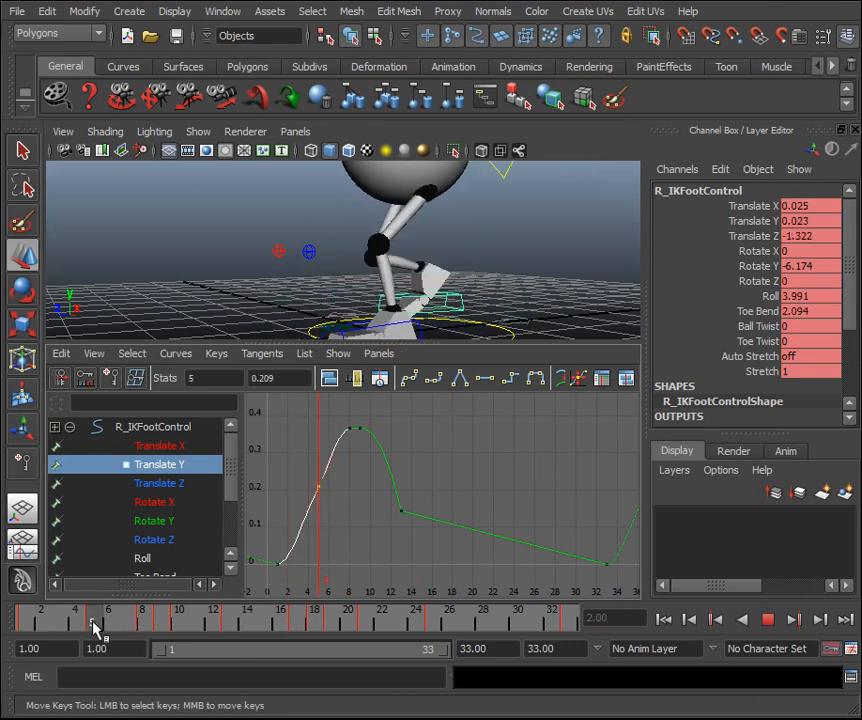
drag(97, 625, 27, 620)
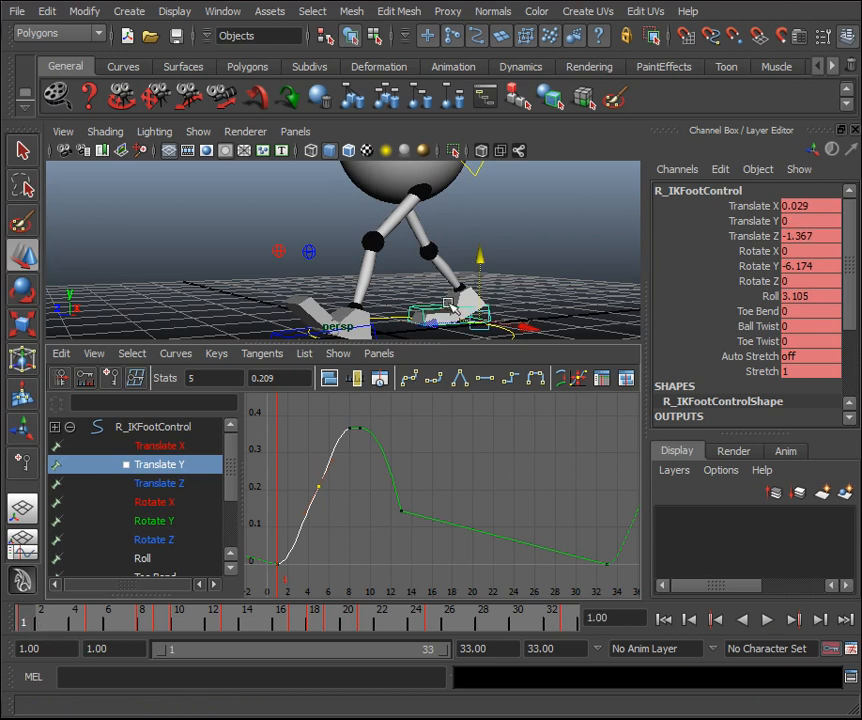
click(282, 334)
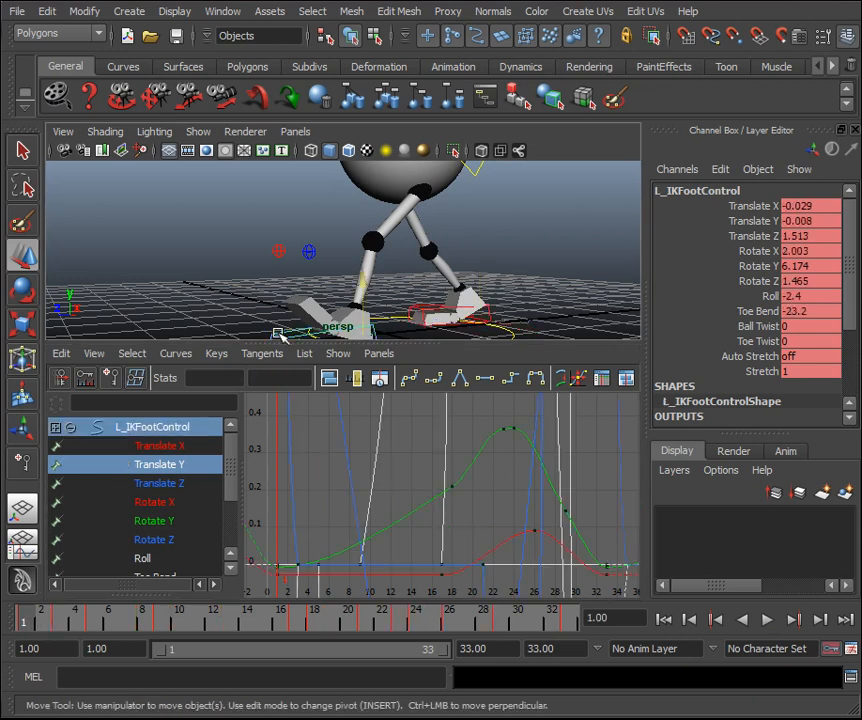
click(145, 468)
mouse_move(232, 624)
mouse_down()
mouse_move(298, 629)
mouse_move(20, 620)
mouse_move(331, 625)
mouse_move(315, 622)
mouse_up()
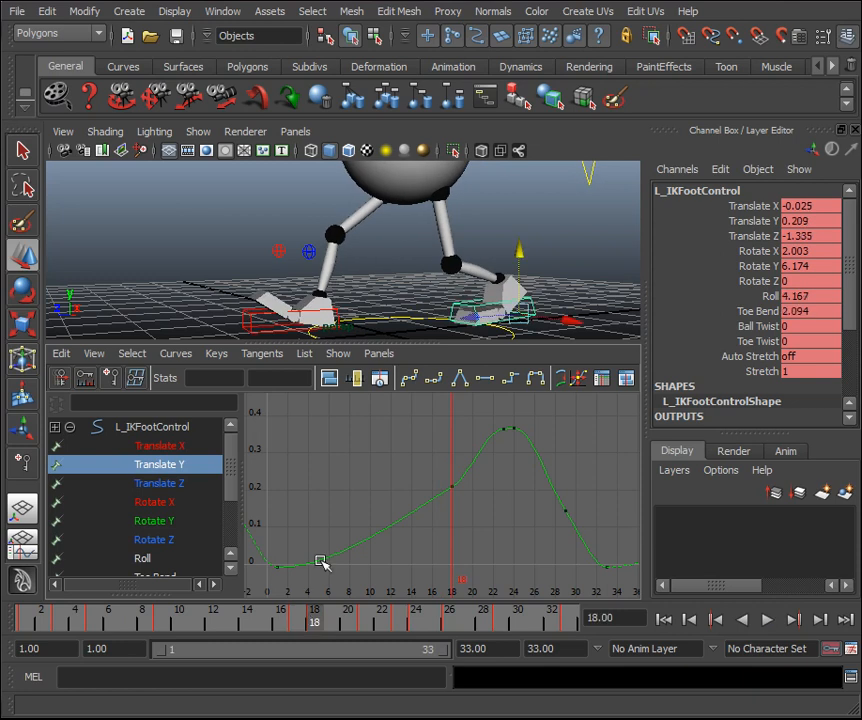
Inspect the right foot control's Translate Y keys at frames 1 and 33, and view the pose at frame 17.
click(250, 322)
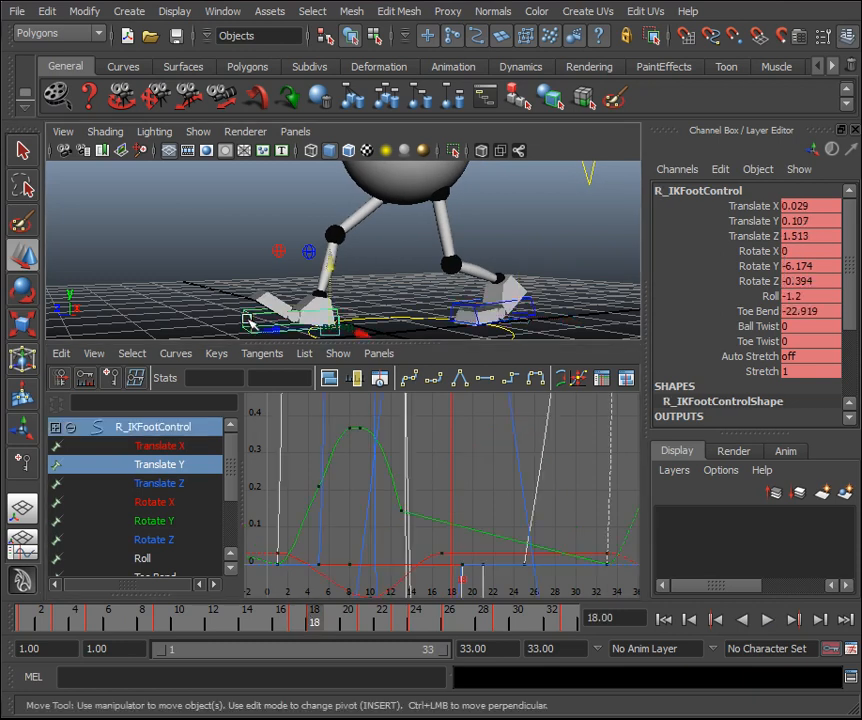
click(162, 464)
drag(262, 556, 298, 578)
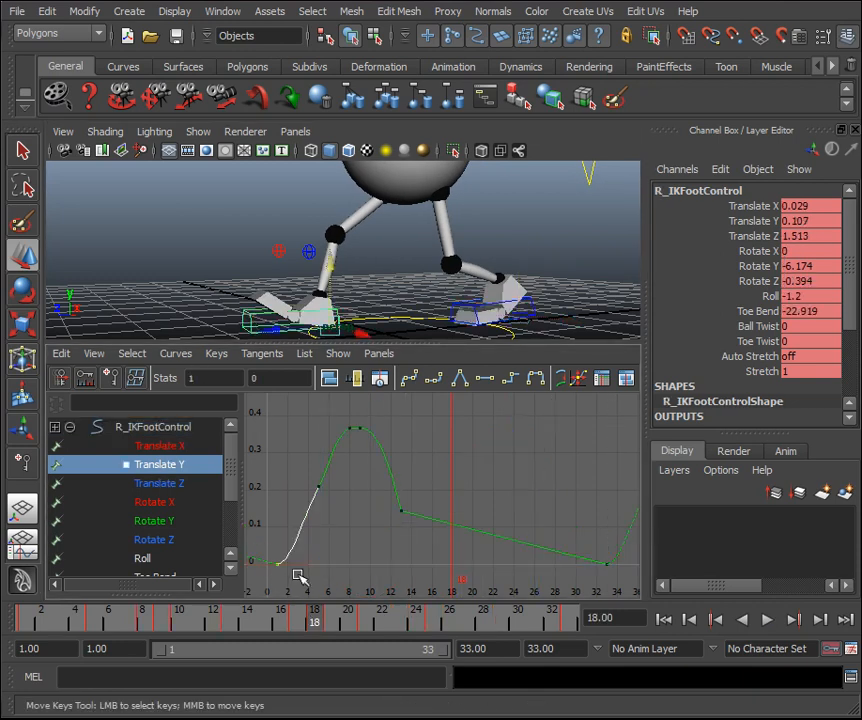
drag(624, 564, 624, 562)
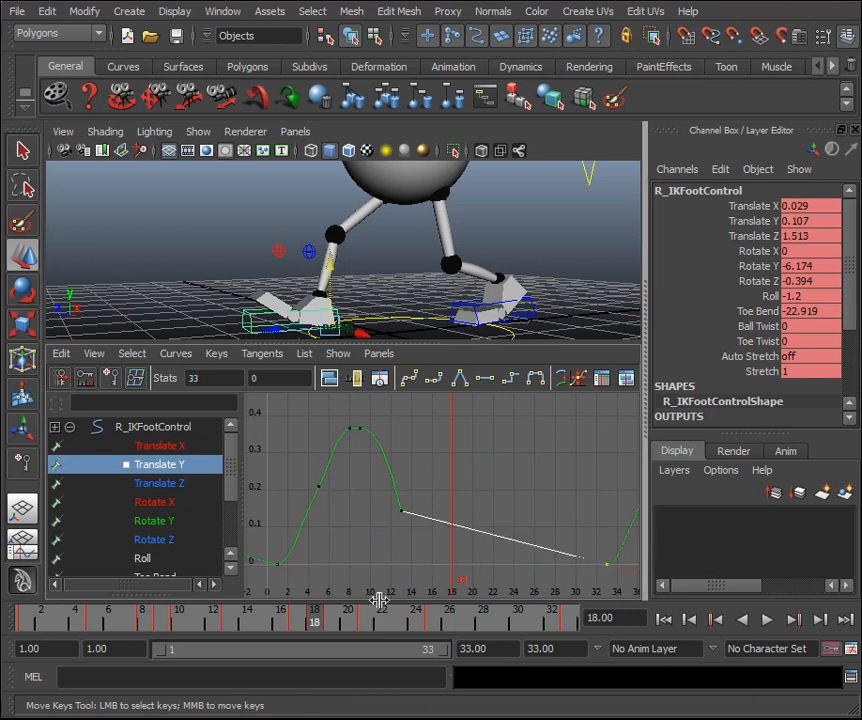
drag(310, 627, 297, 627)
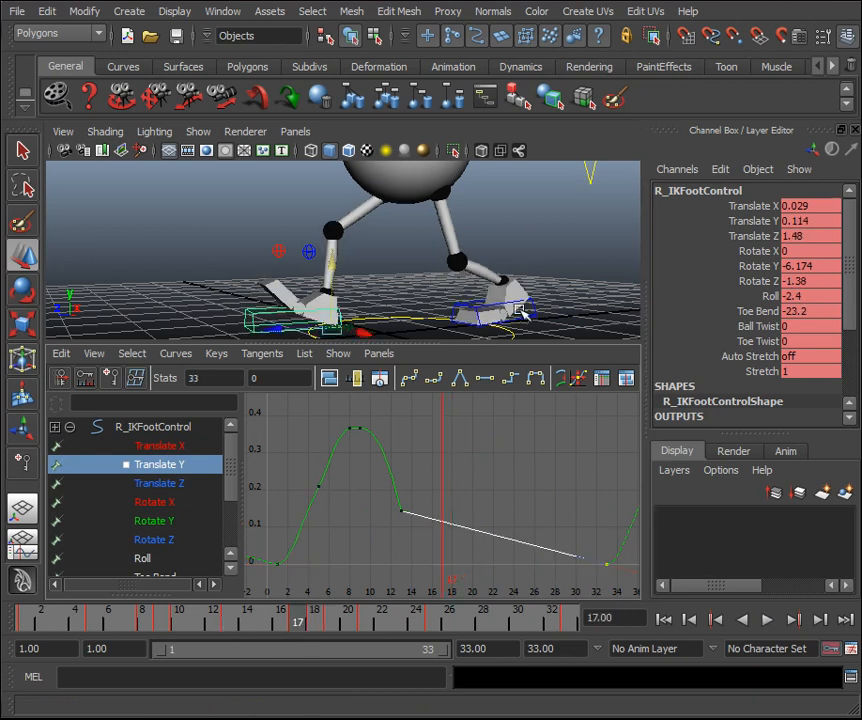
Apply flat tangents to the left foot control's Translate Y keys at frames 1 and 33.
click(517, 318)
click(172, 468)
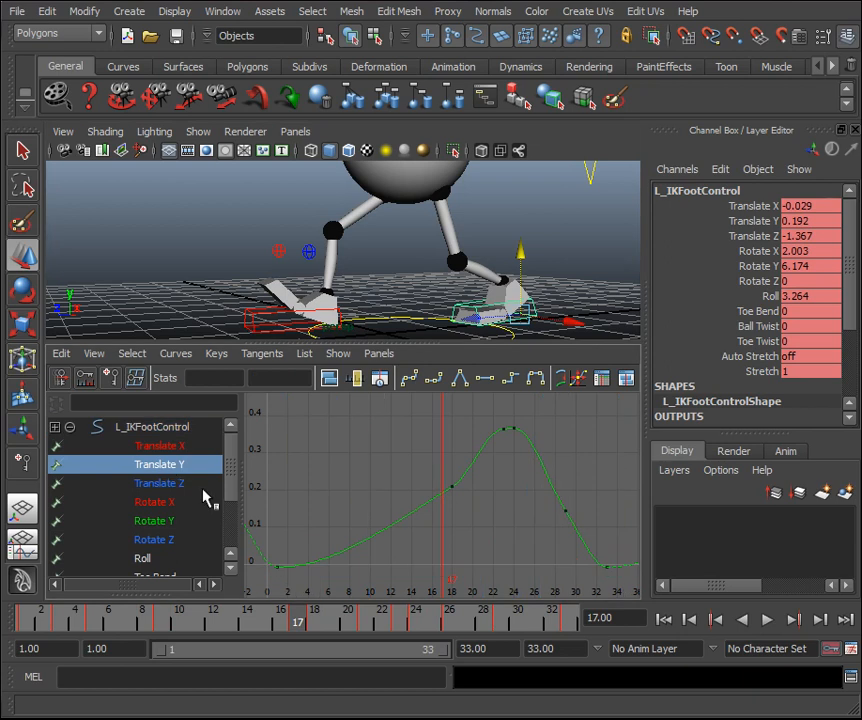
mouse_move(165, 620)
mouse_down()
mouse_move(15, 620)
mouse_move(580, 622)
mouse_move(624, 610)
mouse_move(240, 534)
mouse_up()
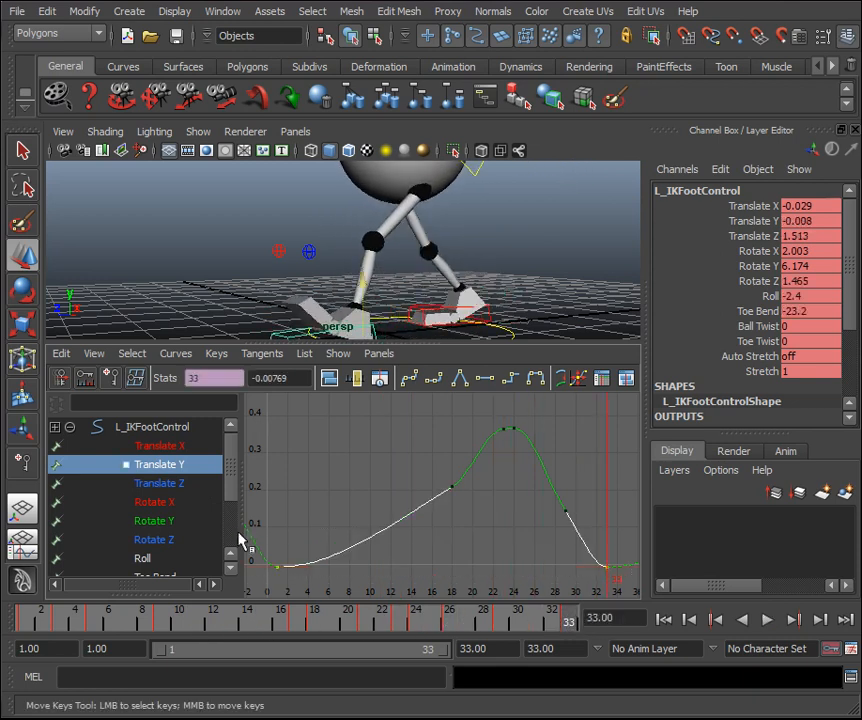
click(487, 379)
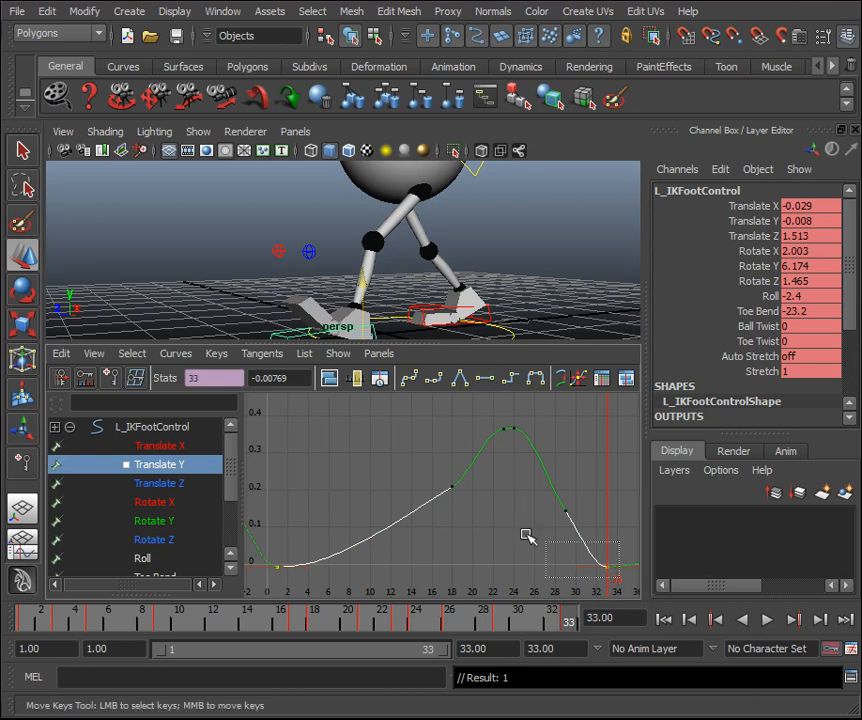
Set the left foot control's Translate Y keys at frames 33 and 1 to 0.
click(604, 567)
text(0)
key(Return)
drag(256, 535, 295, 578)
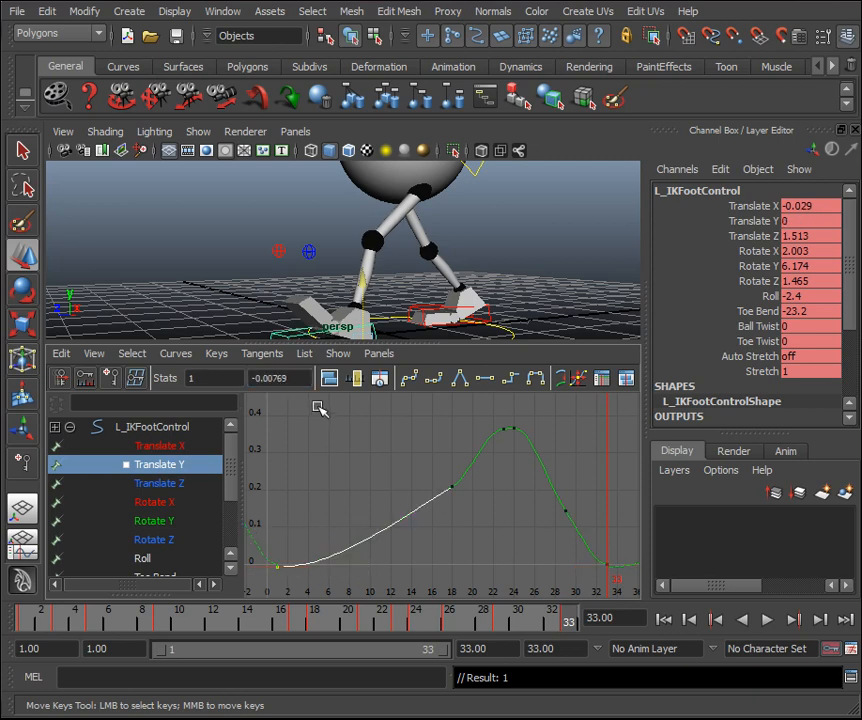
text(0)
key(Return)
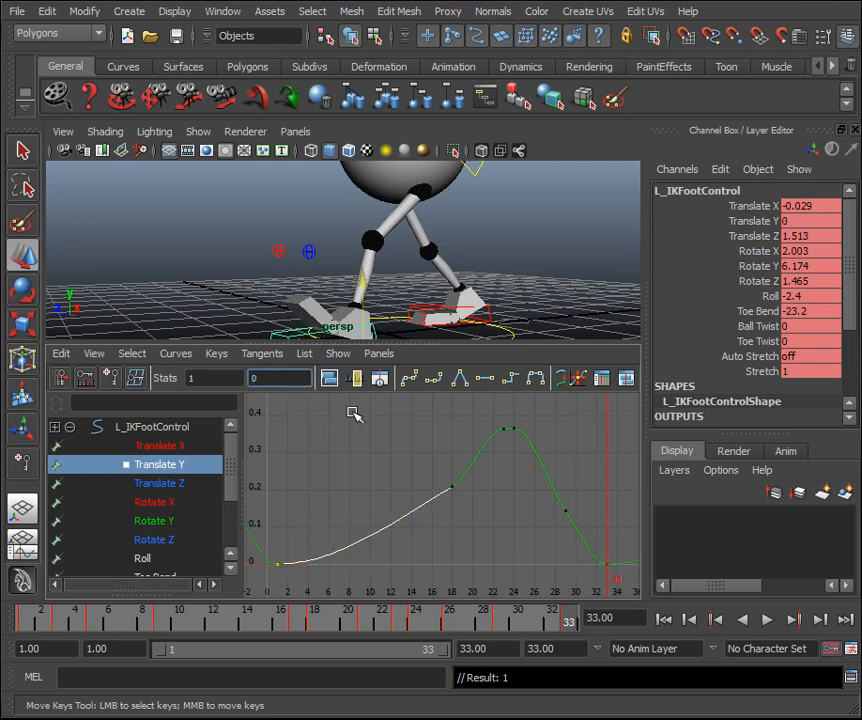
Raise the left foot control's Translate Y key at frame 18 to about 0.234 and reshape its outgoing tangent toward the peak.
drag(478, 504, 443, 464)
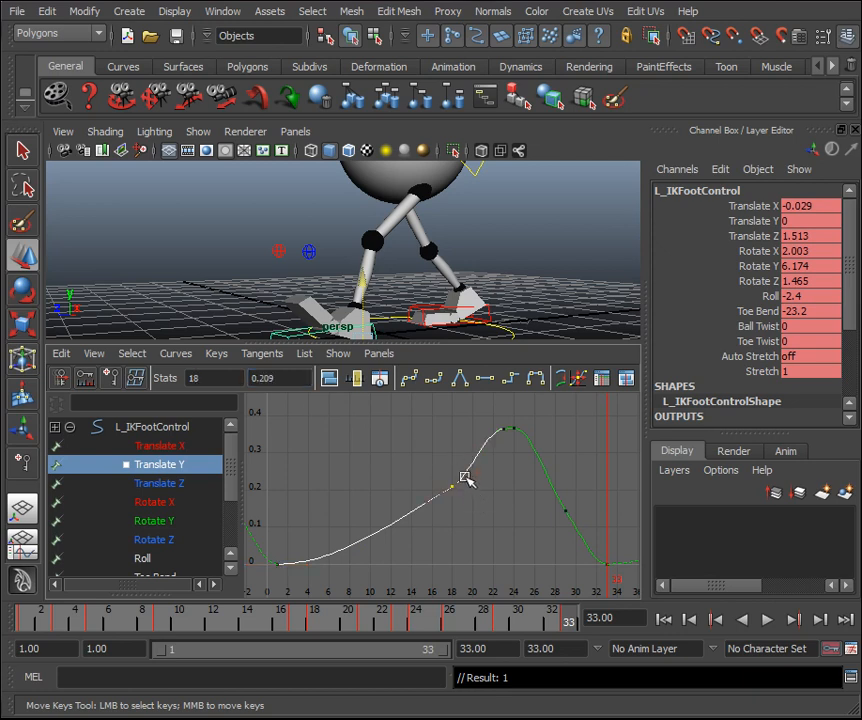
middle_drag(446, 508, 442, 498)
drag(468, 429, 490, 466)
middle_drag(506, 480, 507, 468)
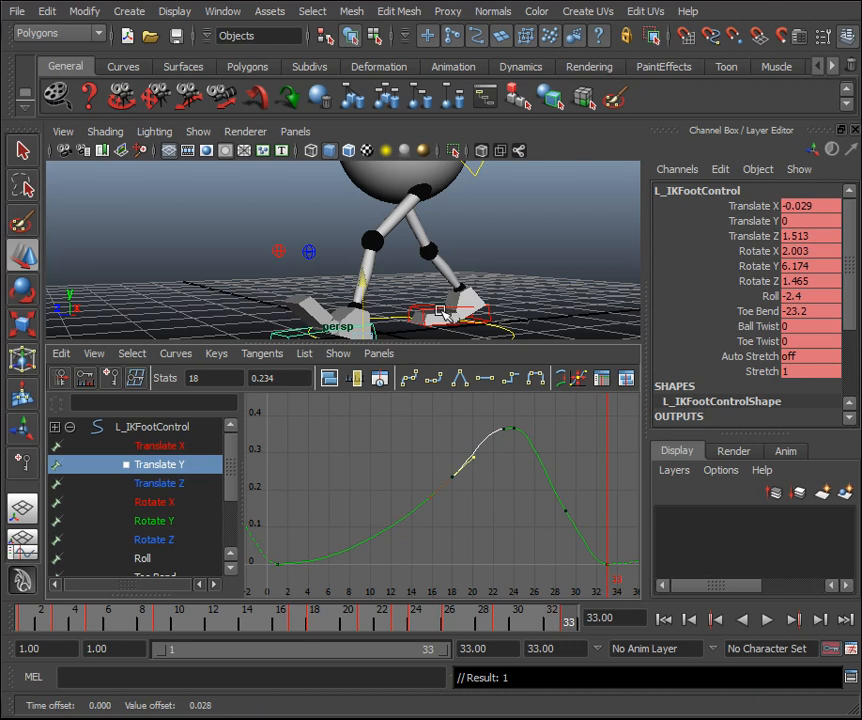
Compare the right and left foot controls' Translate Y curves, then review the left foot's motion across the timeline up to frame 29.
click(437, 306)
click(175, 466)
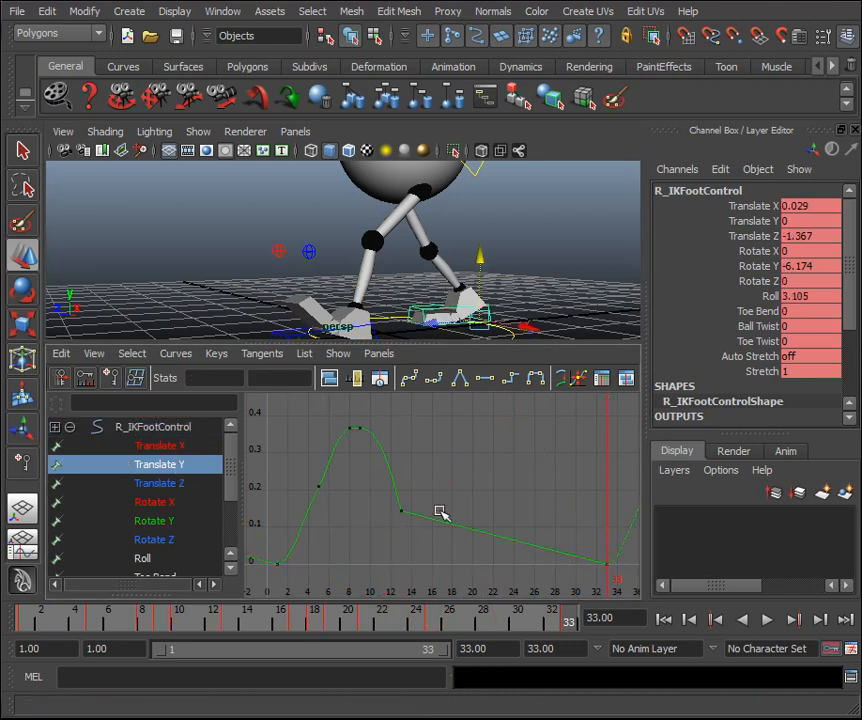
click(289, 330)
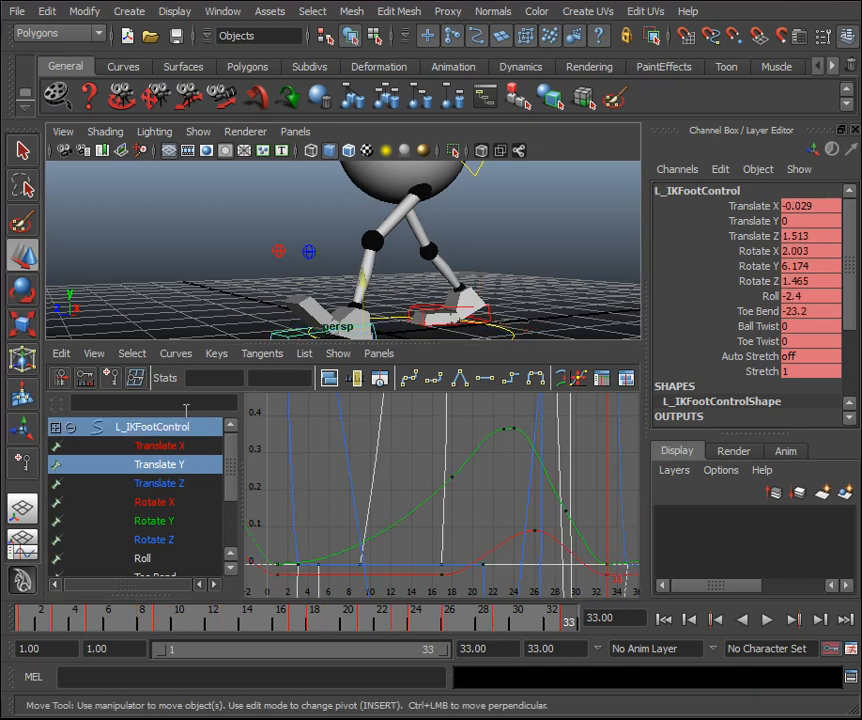
click(172, 468)
alt+middle_drag(466, 293, 476, 251)
drag(120, 620, 502, 639)
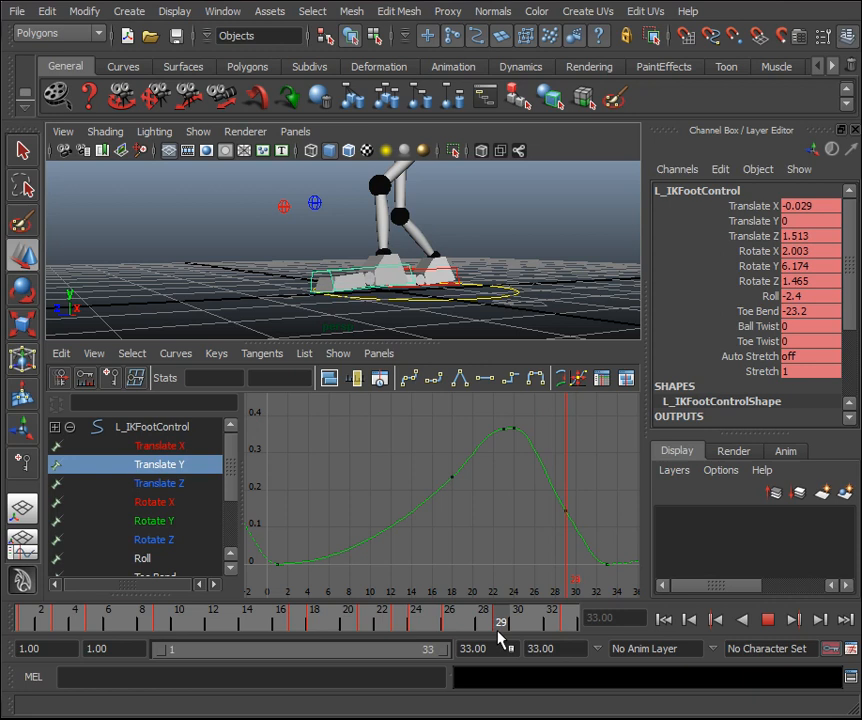
Delete the left foot control's Translate Y key at frame 29.
drag(617, 571, 513, 398)
drag(584, 531, 553, 485)
click(541, 495)
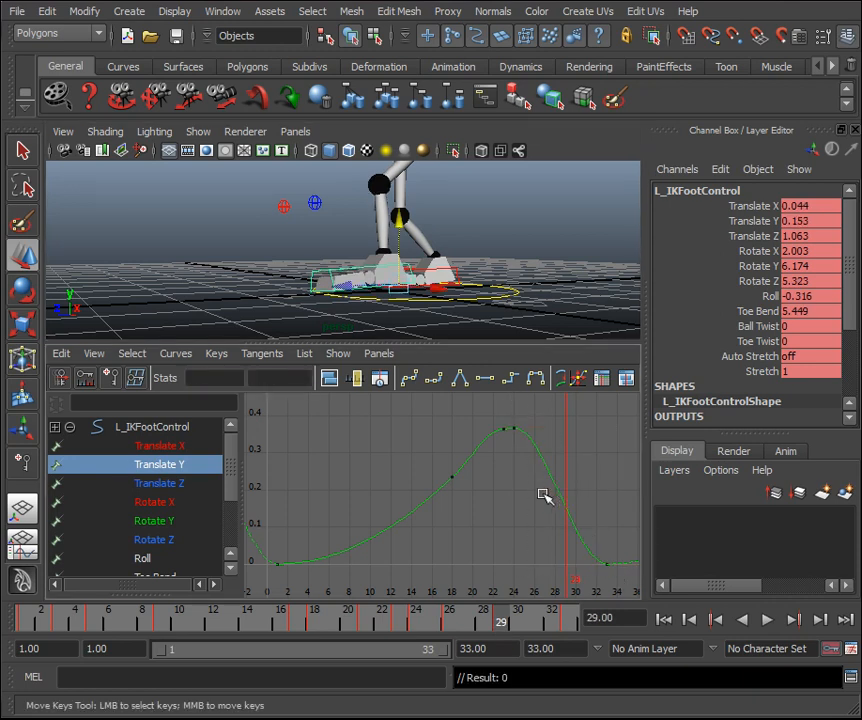
Break the tangents of the left foot control's Translate Y key at frame 24 and angle its outgoing handle downward.
drag(619, 577, 510, 408)
click(216, 353)
click(218, 379)
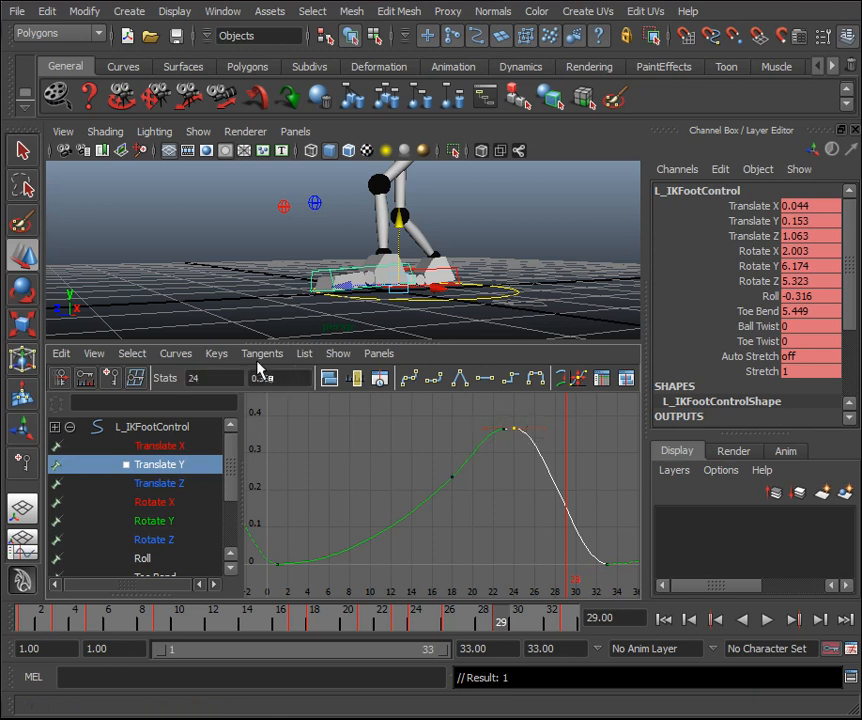
click(262, 353)
mouse_move(217, 354)
click(268, 379)
drag(551, 477, 518, 400)
middle_drag(576, 442, 579, 475)
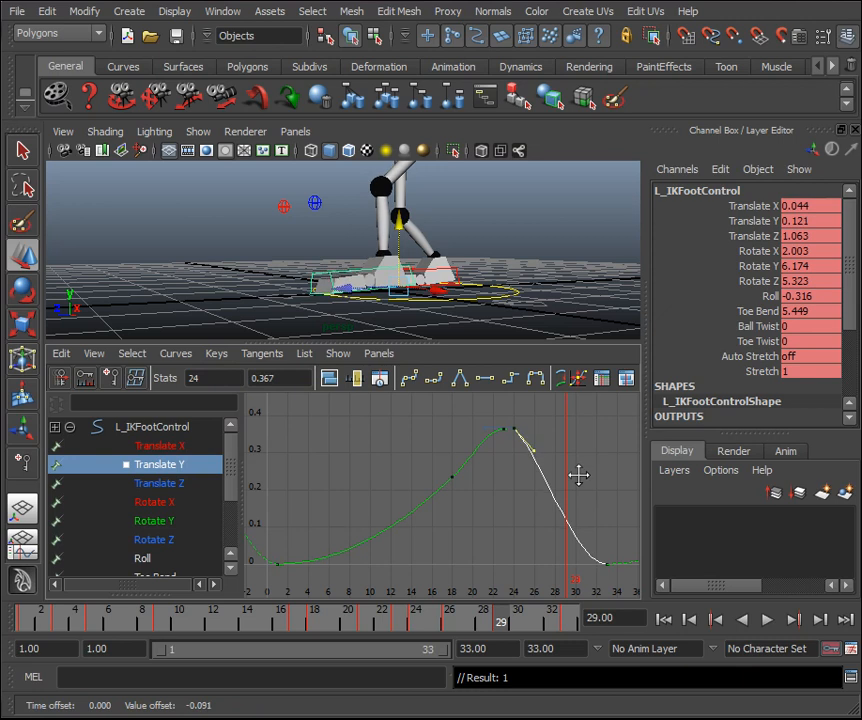
Make the Translate Y segment between frames 24 and 33 straight with linear outgoing and incoming tangents.
click(460, 377)
drag(612, 577, 569, 545)
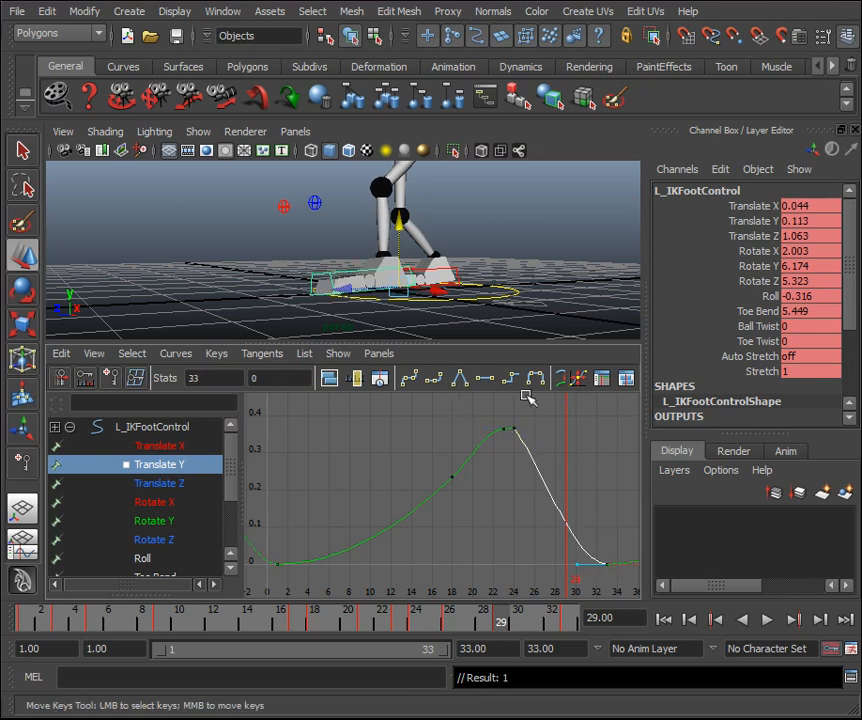
click(460, 379)
Review the left foot's landing across the timeline and compare the poses at frames 1 and 33 during playback.
drag(300, 613, 597, 620)
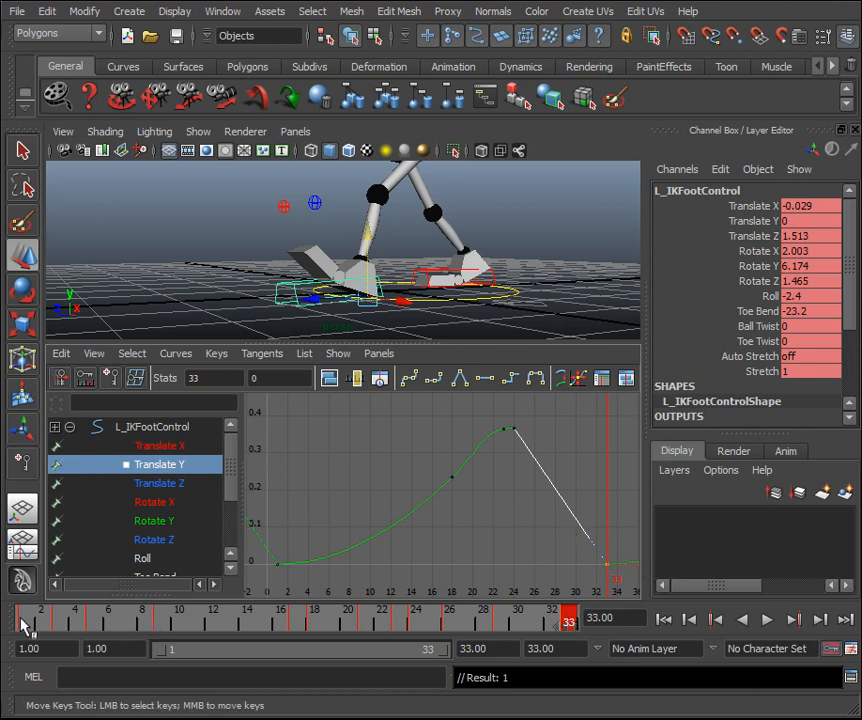
click(23, 622)
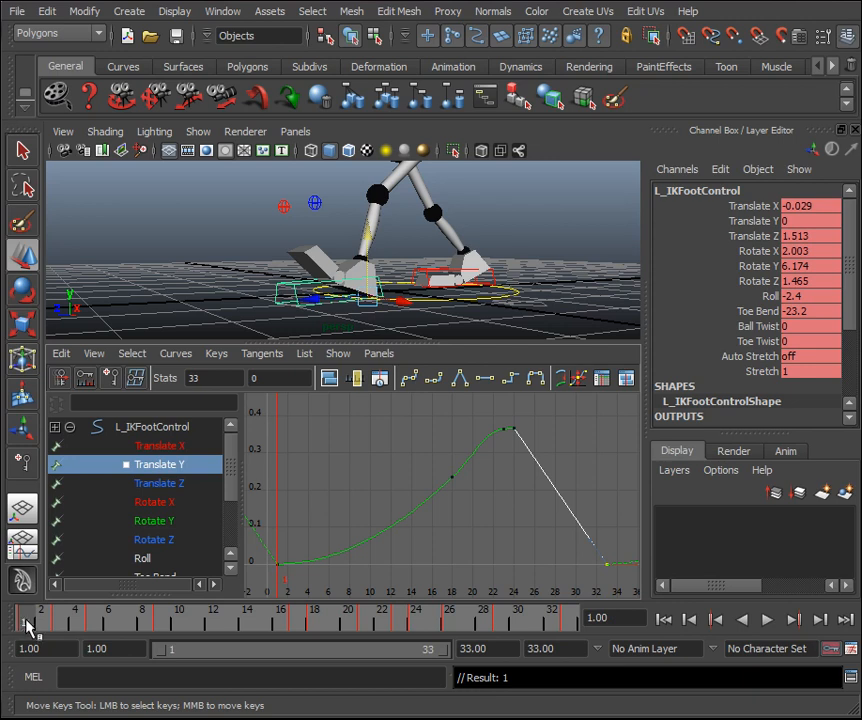
key(alt+v)
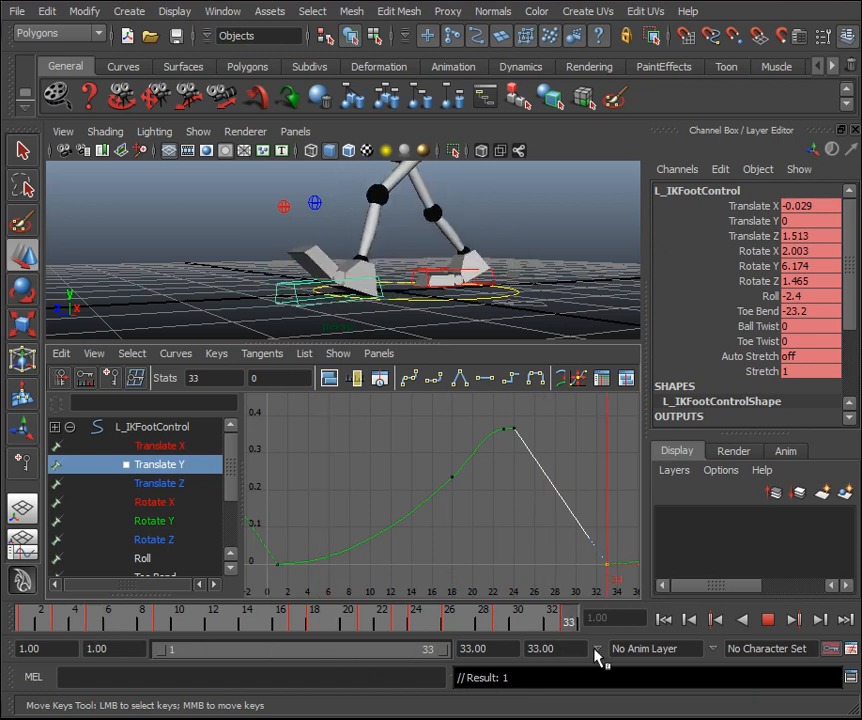
key(alt+v)
Shorten the playback range to end at frame 32, play the loop and return to frame 1.
drag(434, 649, 428, 649)
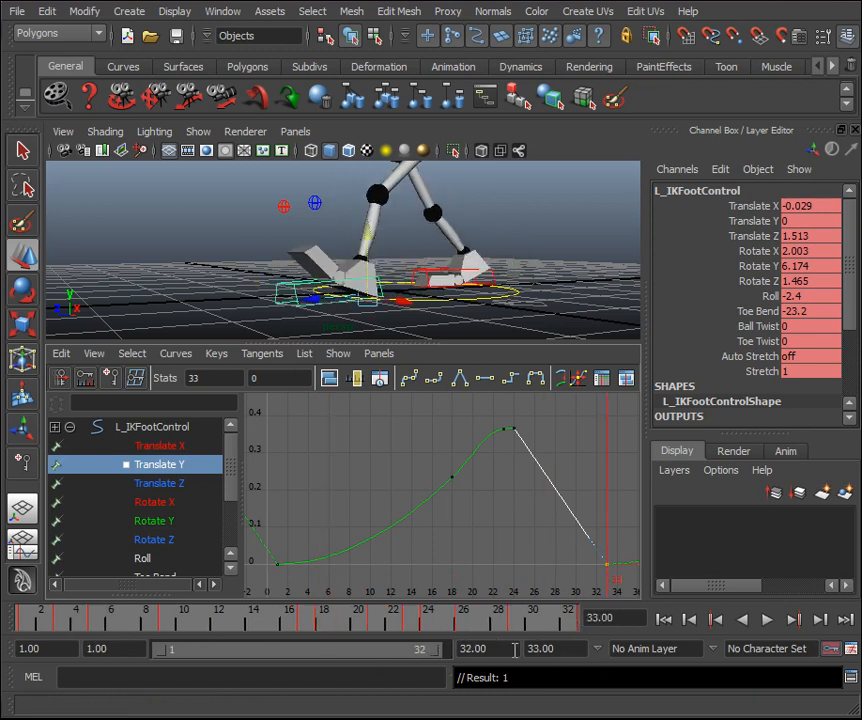
click(767, 620)
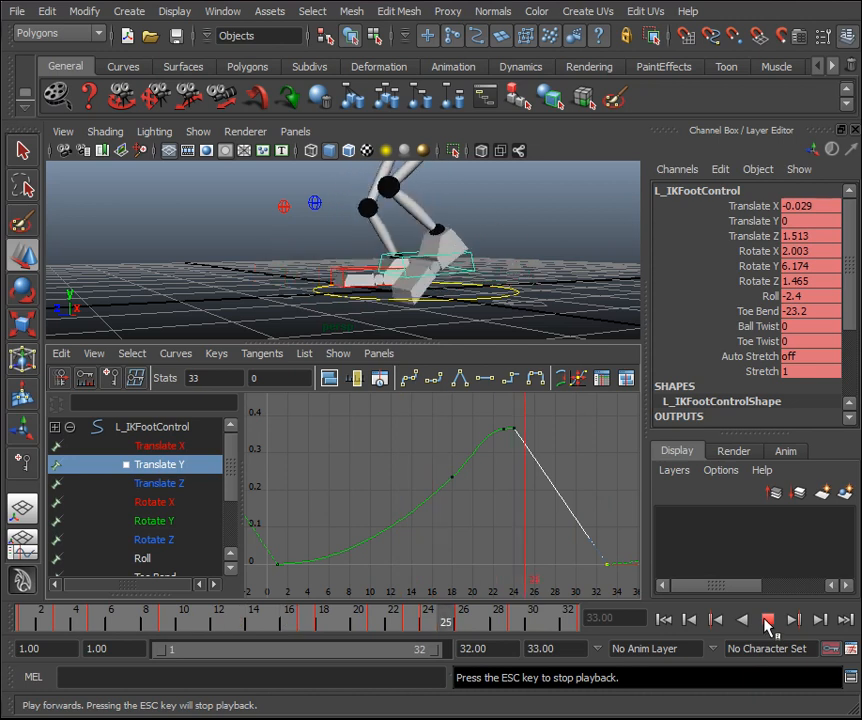
click(767, 620)
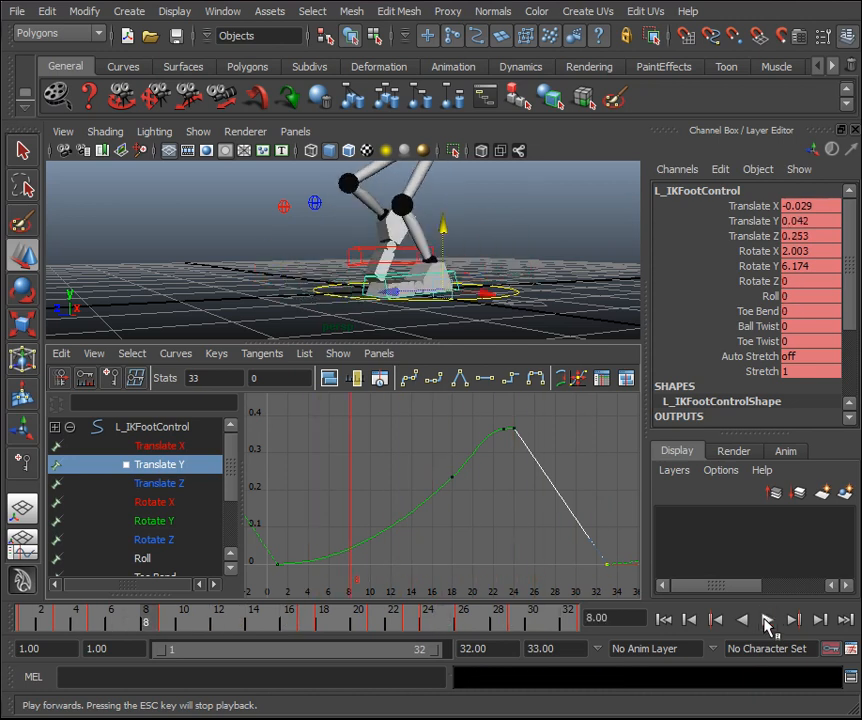
key(alt+v)
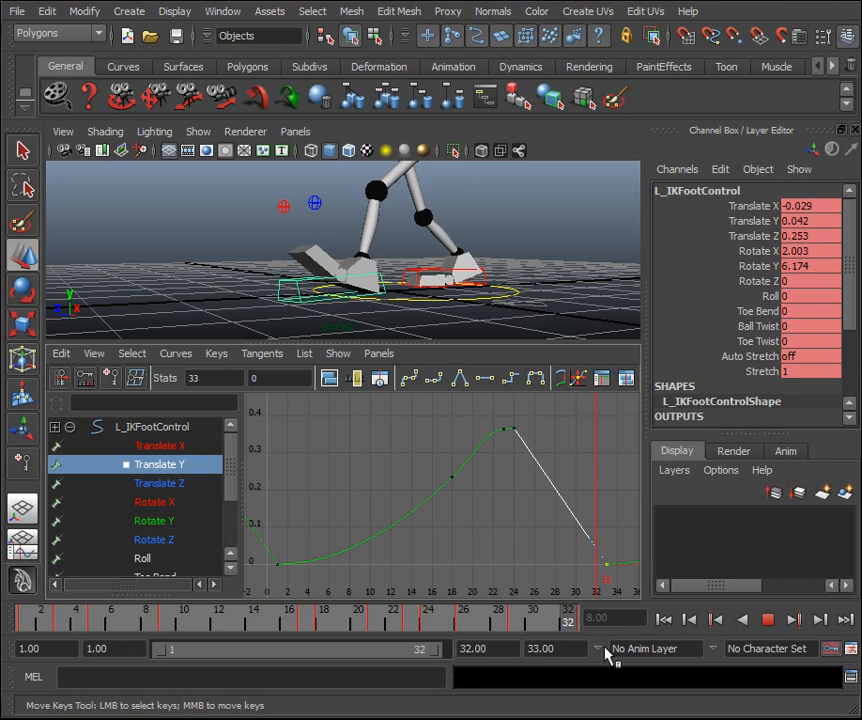
key(alt+v)
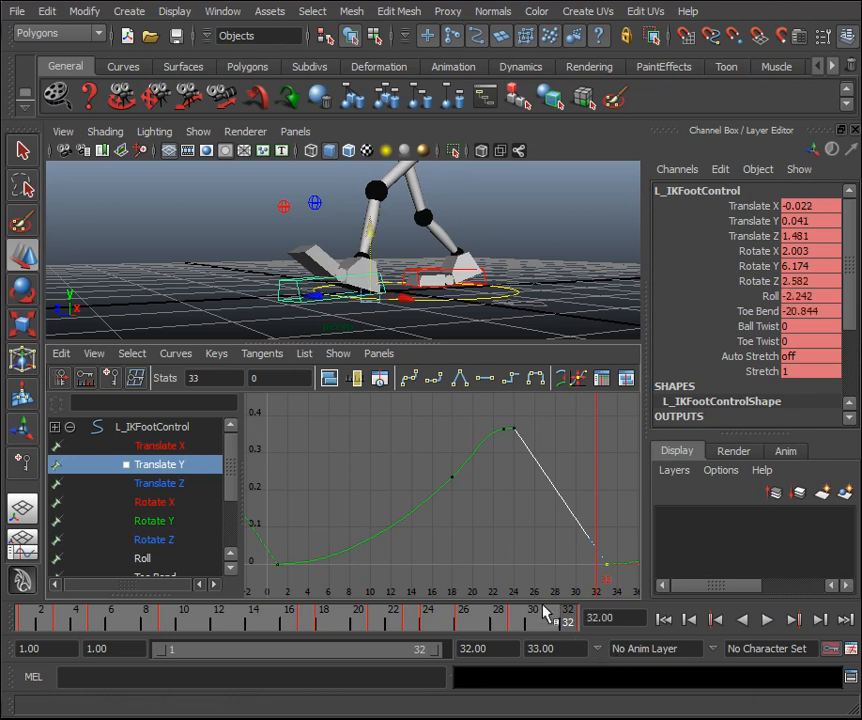
click(30, 616)
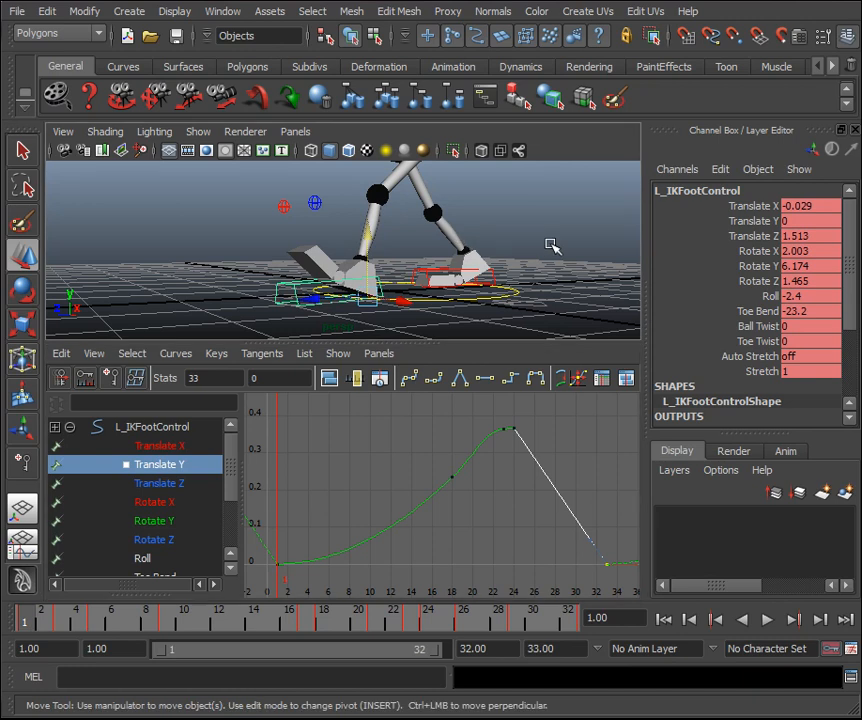
Deselect the foot control, maximize the perspective view and play the walk cycle from the front.
click(553, 246)
key(space)
alt+drag(523, 302, 467, 328)
mouse_move(497, 411)
alt+mouse_down()
mouse_move(487, 427)
mouse_move(502, 432)
alt+mouse_up()
click(769, 622)
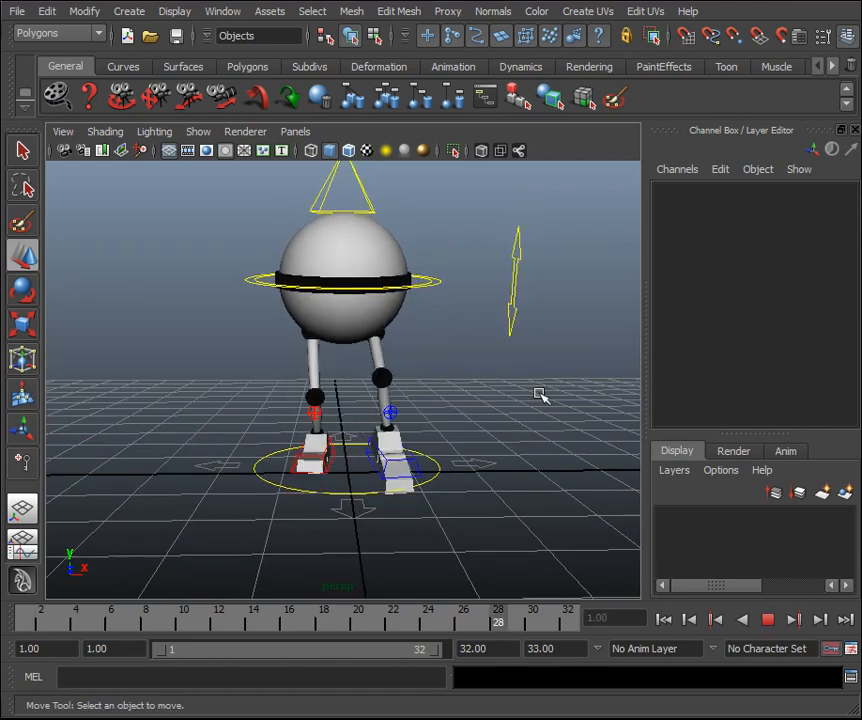
click(773, 622)
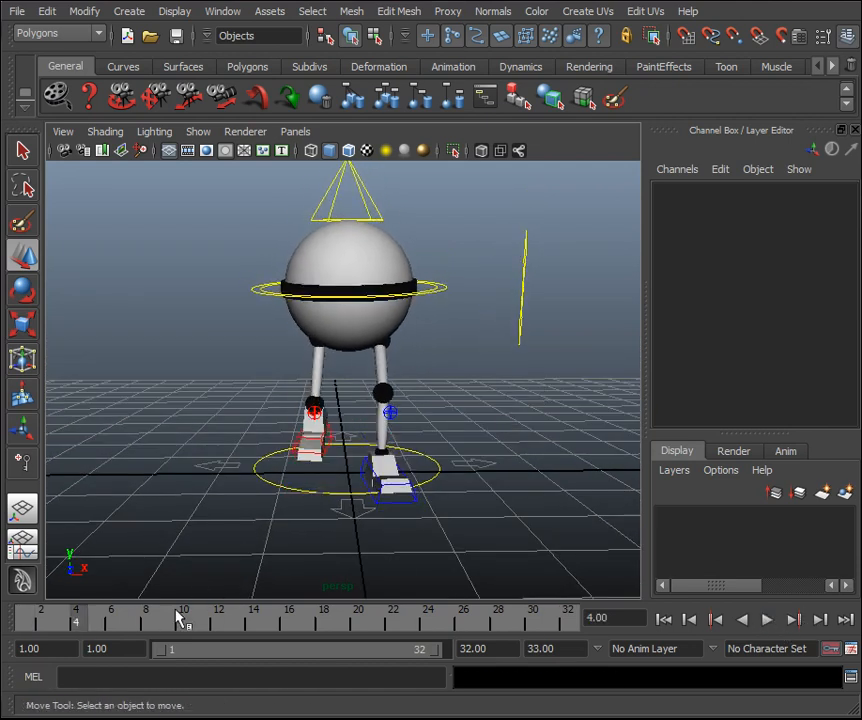
Key the right knee control's position, restore the playback range's end to frame 33 and preview the knee motion.
drag(165, 615, 25, 612)
click(318, 417)
key(f)
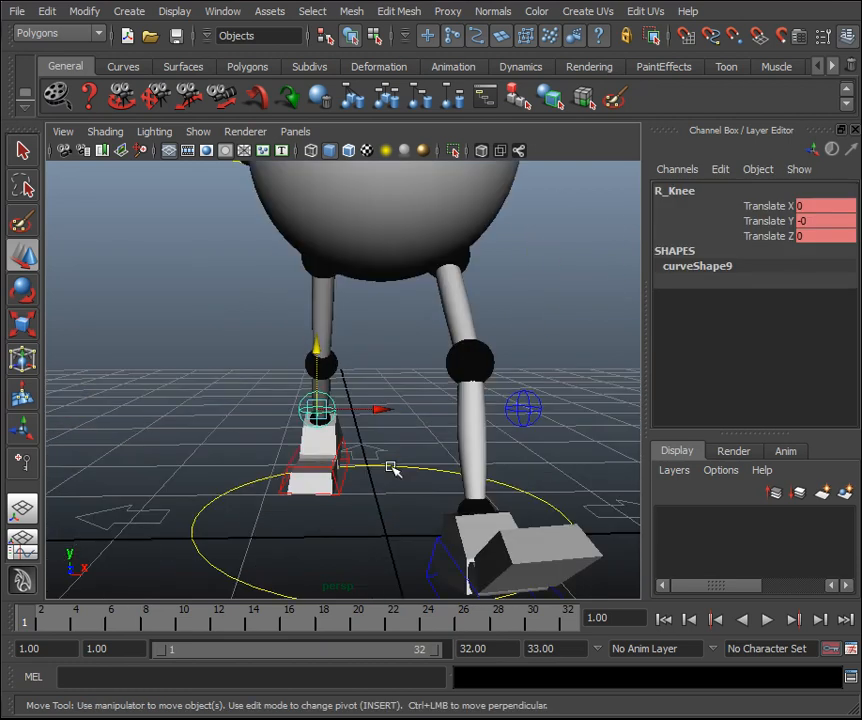
scroll(390, 465, down, 5)
mouse_move(410, 456)
alt+mouse_down()
mouse_move(444, 451)
mouse_move(400, 461)
alt+mouse_up()
scroll(442, 454, down, 5)
drag(33, 622, 5, 612)
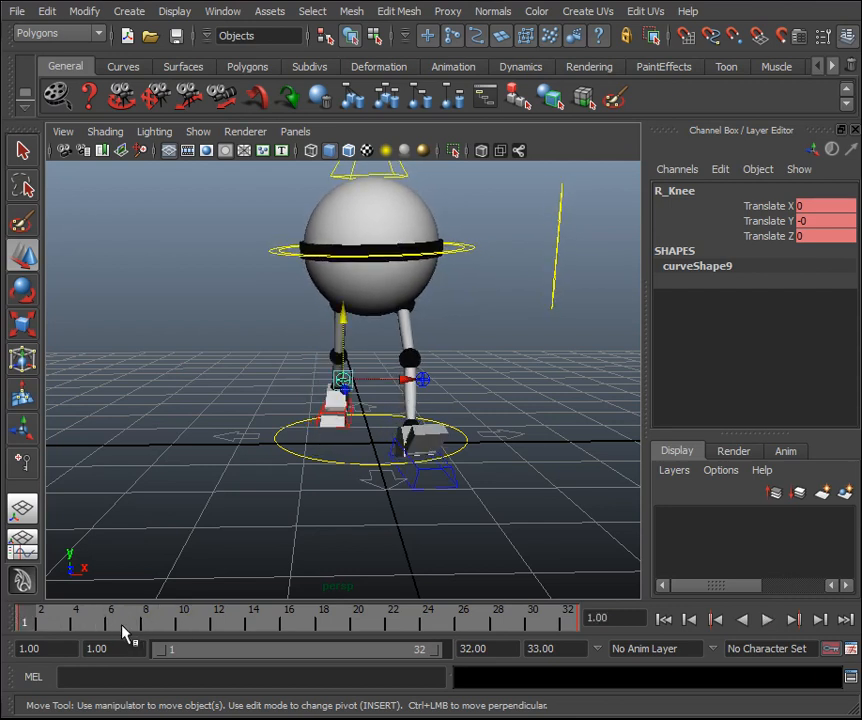
key(s)
click(570, 620)
key(alt+v)
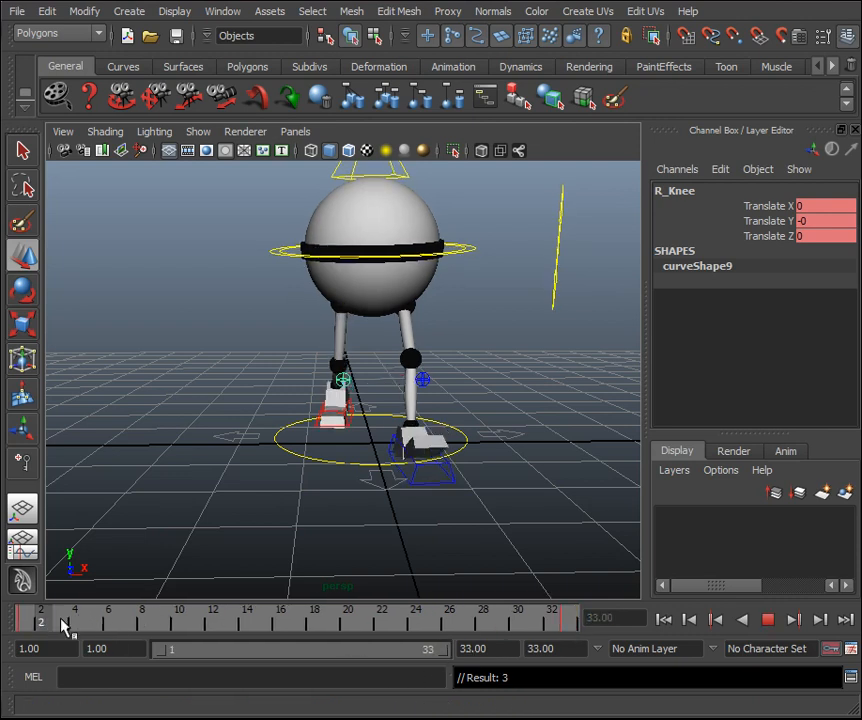
key(alt+v)
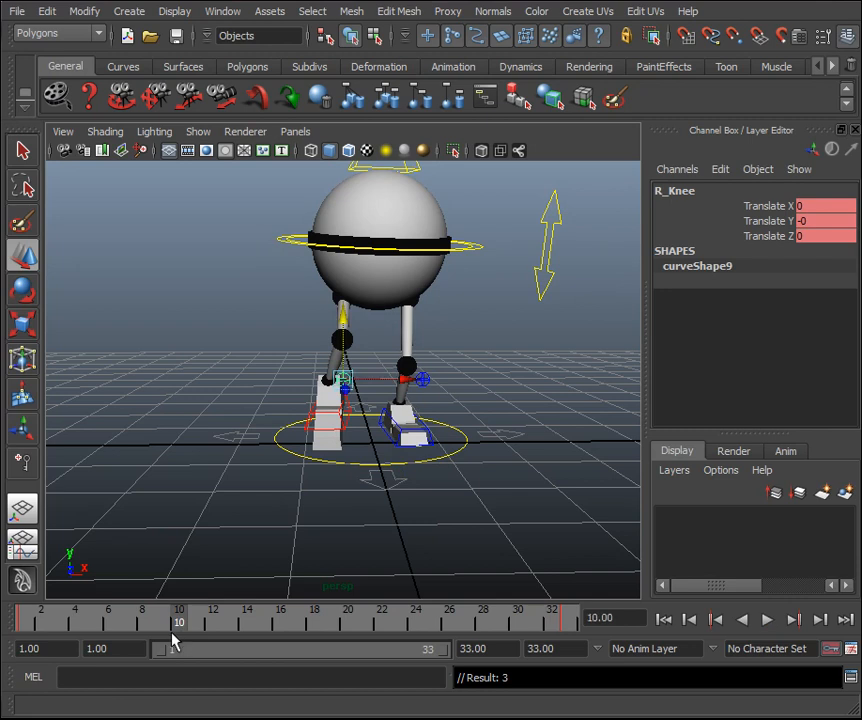
Move the right knee control outward in X to about -0.197 at frame 8 and about -0.291 at frame 13.
drag(170, 625, 148, 630)
drag(412, 380, 345, 415)
drag(146, 623, 237, 629)
drag(391, 380, 380, 384)
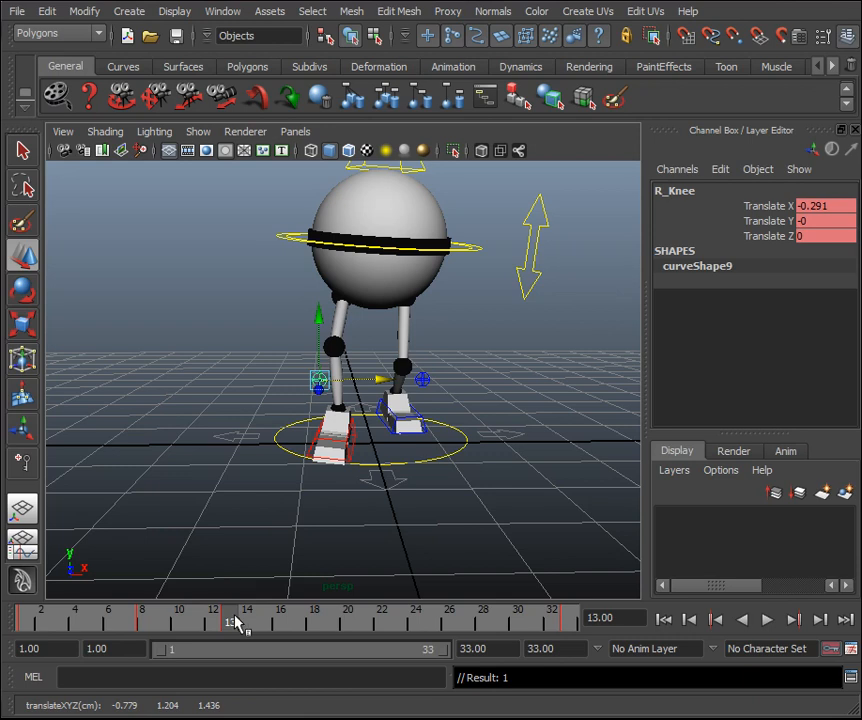
Set the right knee control's Translate X to 0 at frame 17 and play back the cycle.
key(alt+v)
click(298, 627)
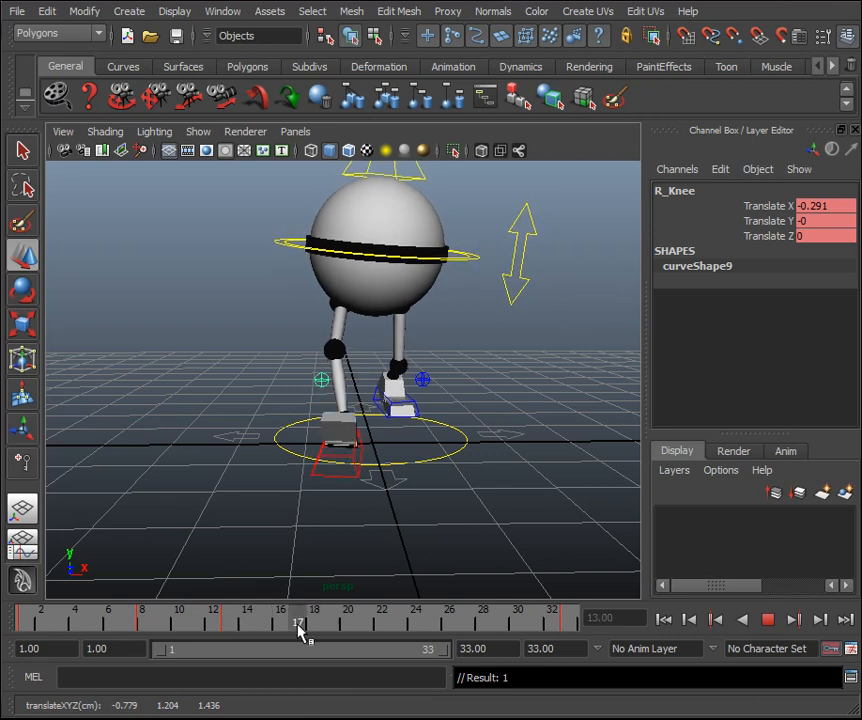
click(825, 205)
text(0)
key(Return)
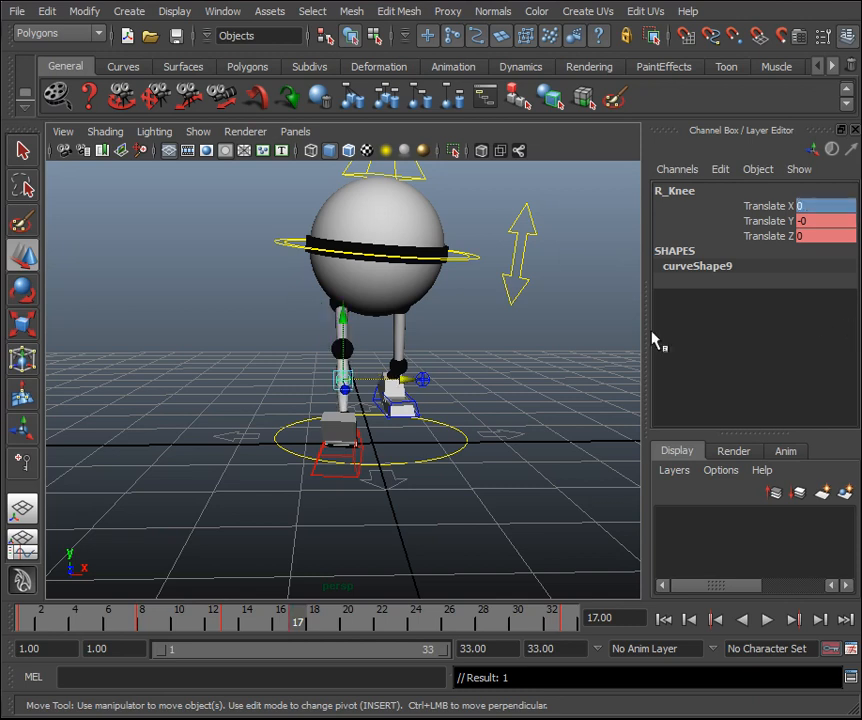
key(alt+v)
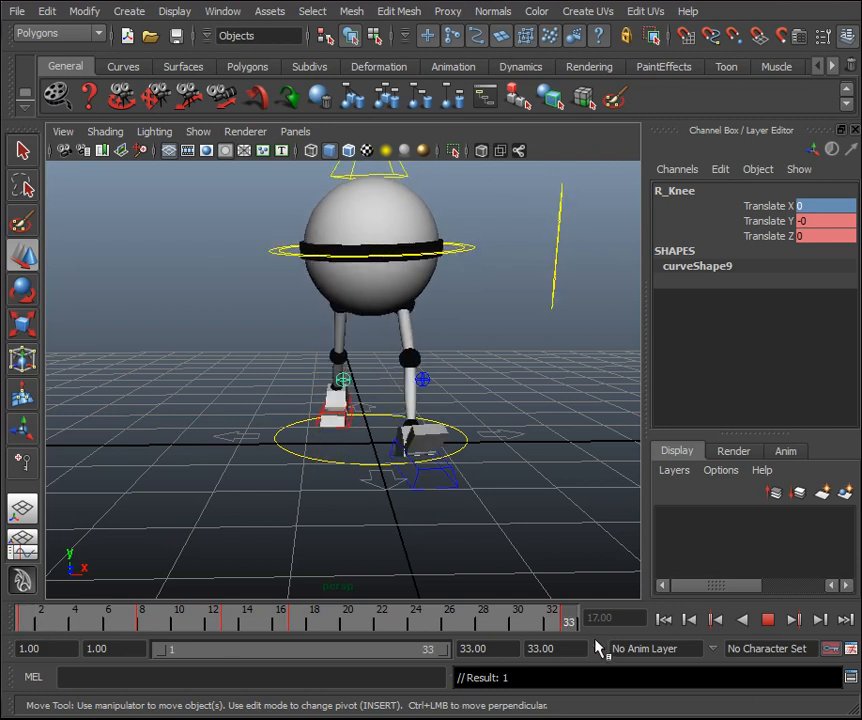
Set the left knee control's Translate X to 0.197 at frame 8, mirroring the right knee's value.
click(116, 621)
click(146, 621)
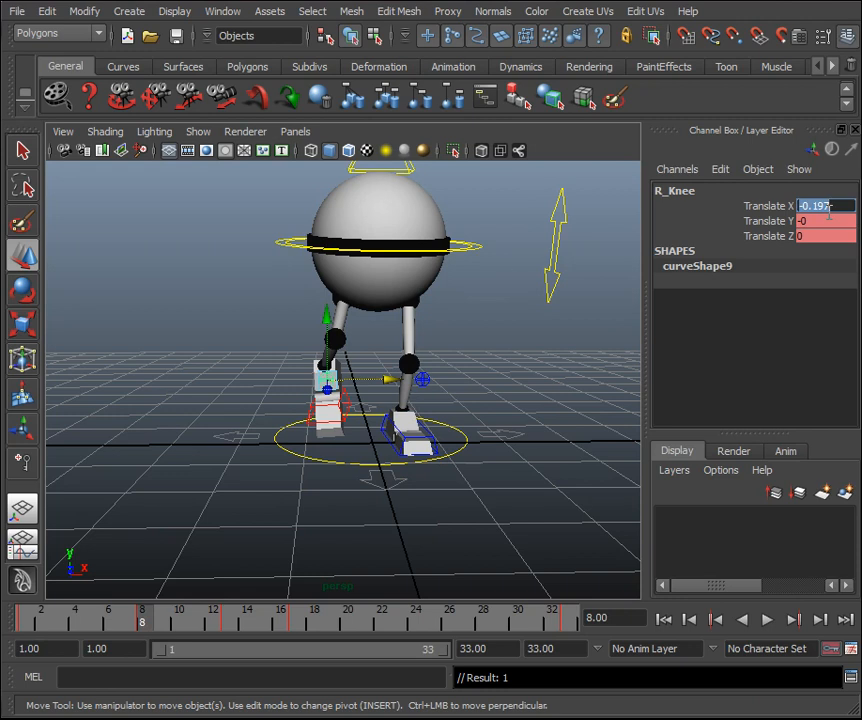
click(423, 380)
click(825, 207)
text(-0.197)
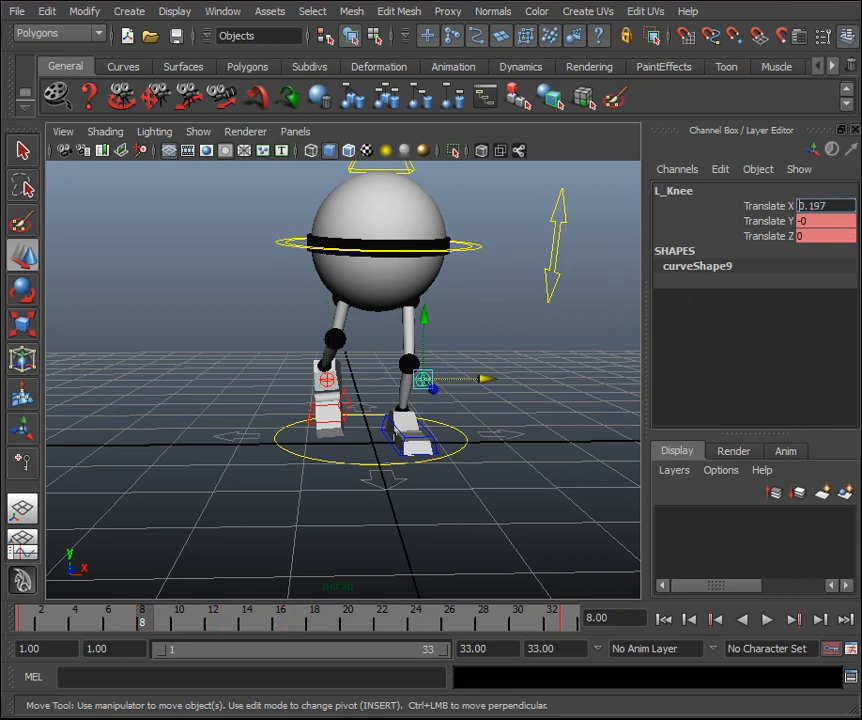
key(Return)
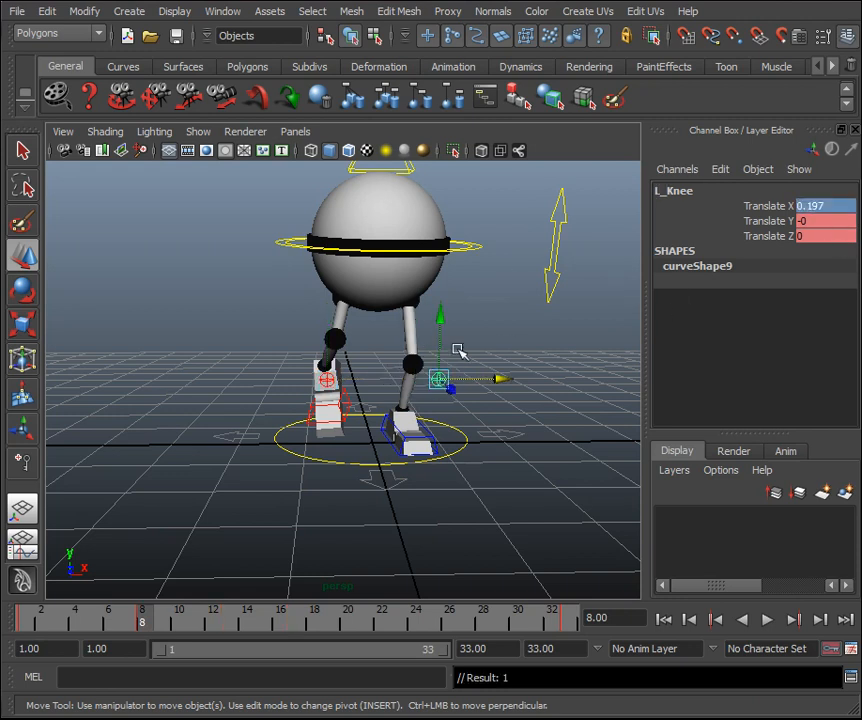
Copy the right knee control's Translate X value at frame 13 and move the left knee control's key from frame 8 to frame 24.
click(342, 399)
click(245, 620)
click(232, 620)
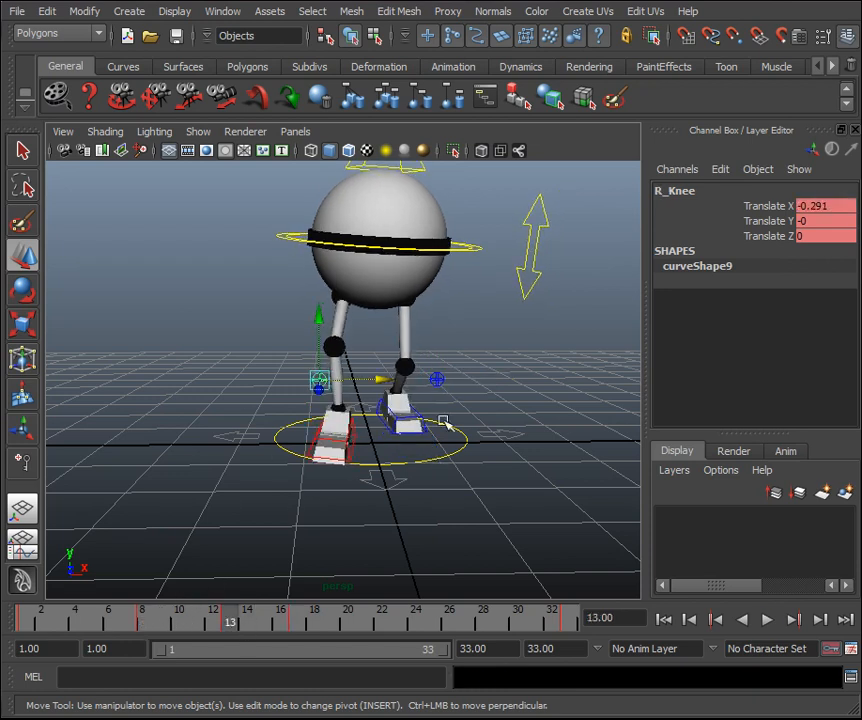
click(824, 207)
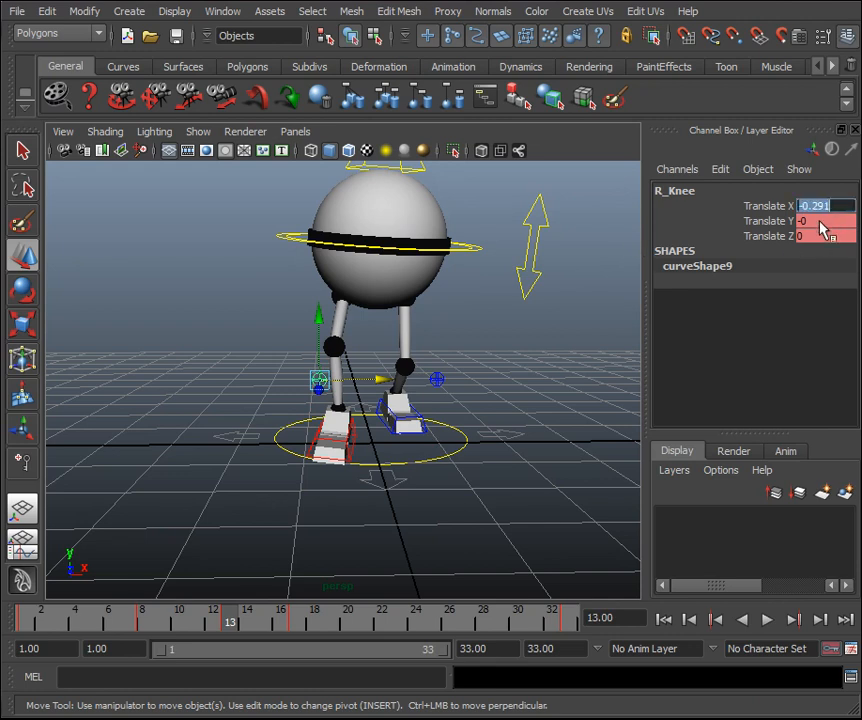
click(438, 379)
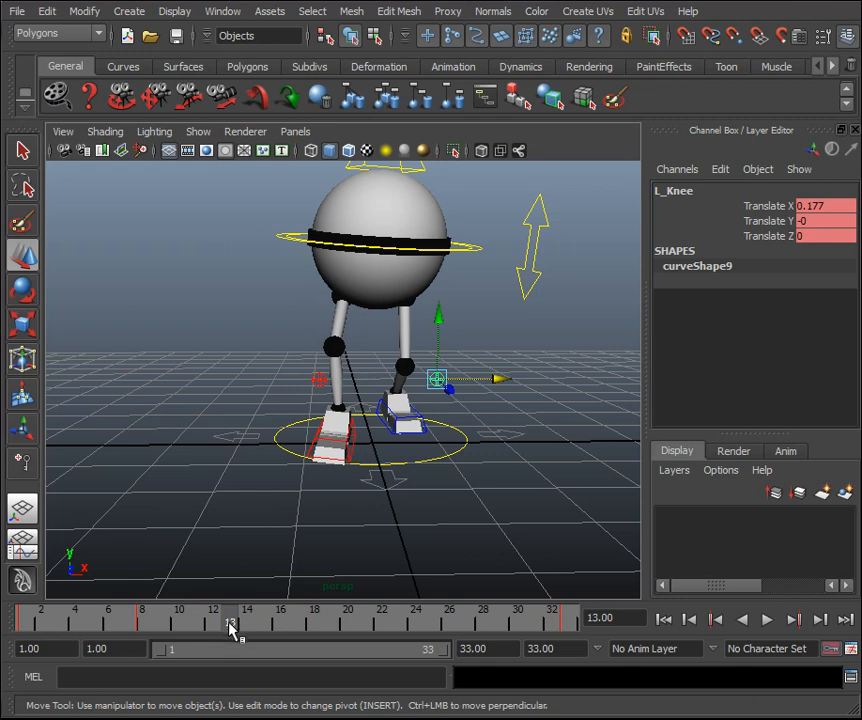
drag(231, 625, 154, 628)
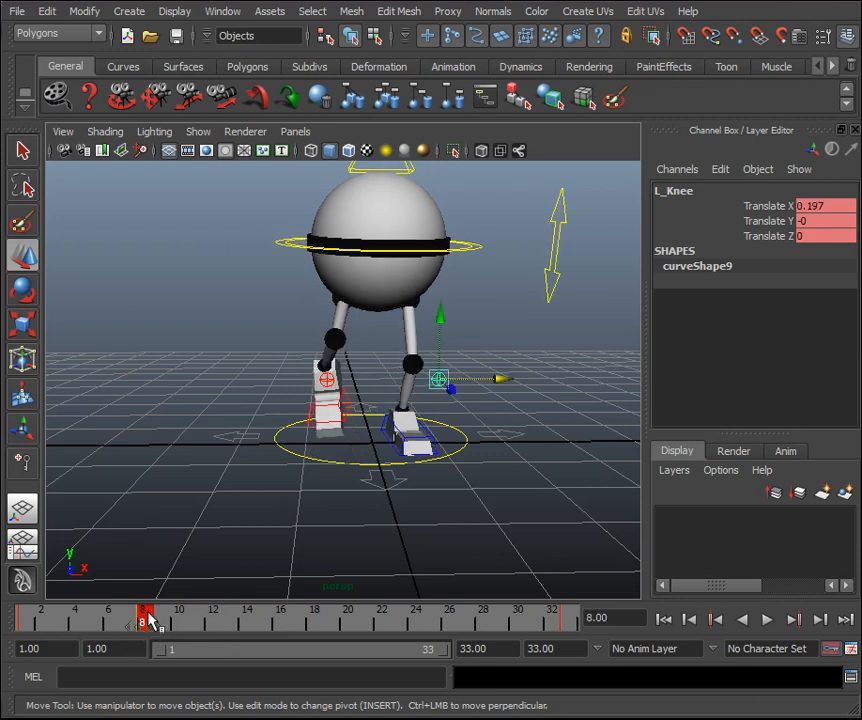
drag(146, 622, 416, 628)
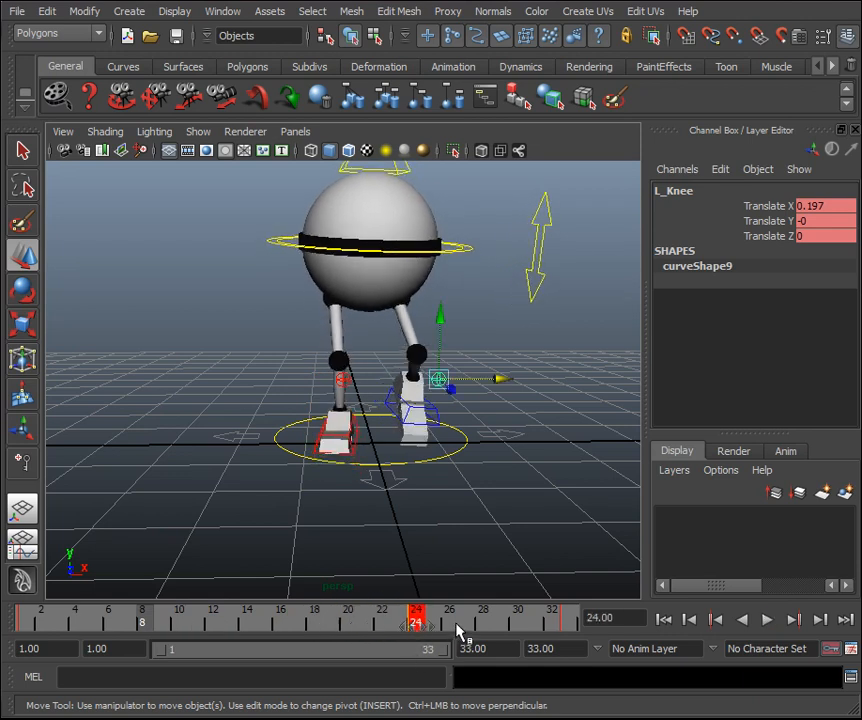
Set the left knee control's Translate X to 0.291 at frame 29.
click(344, 381)
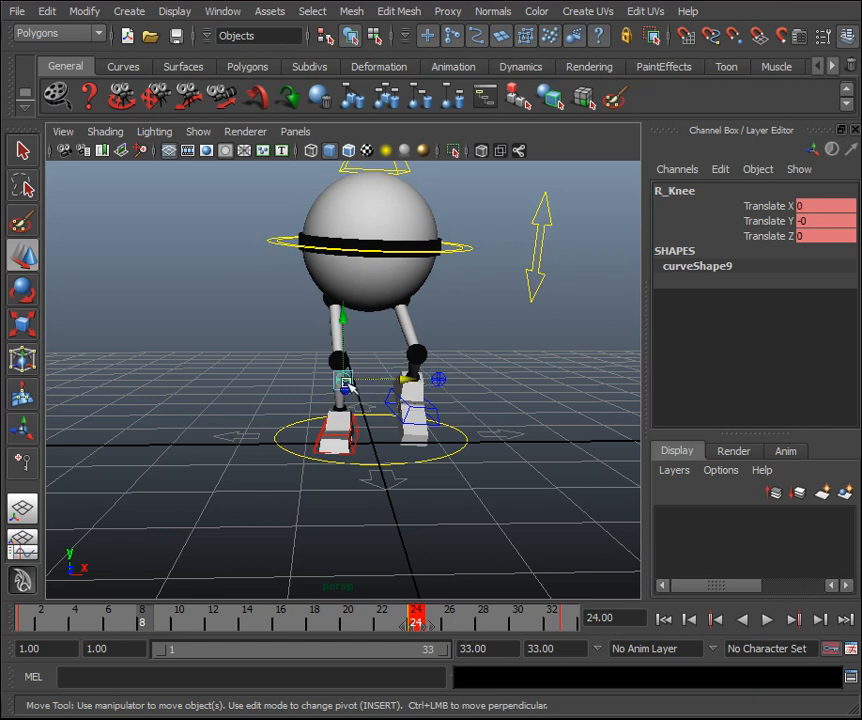
click(440, 380)
drag(439, 625, 502, 625)
click(838, 205)
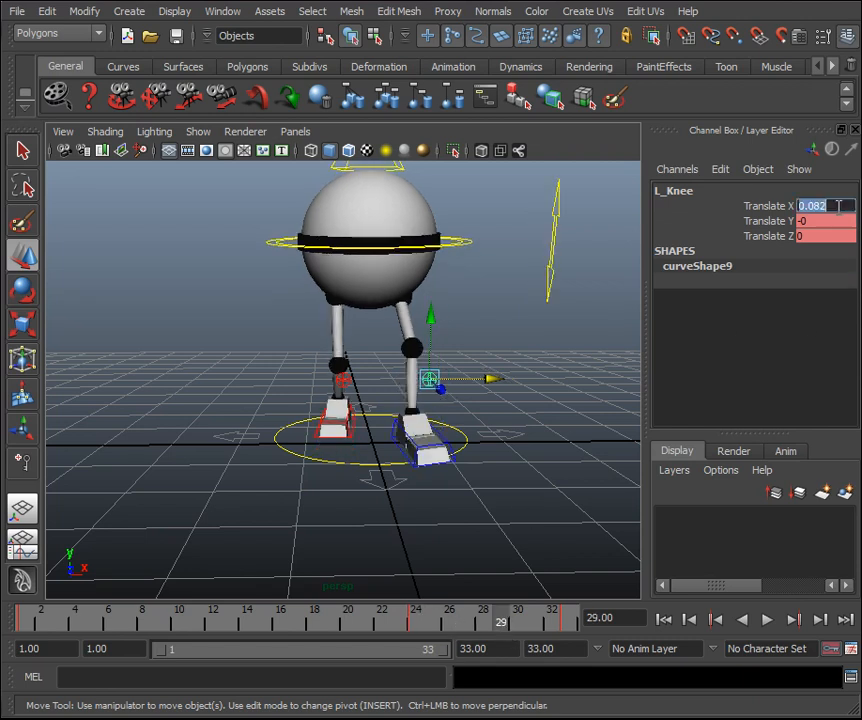
text(-0.291)
key(Return)
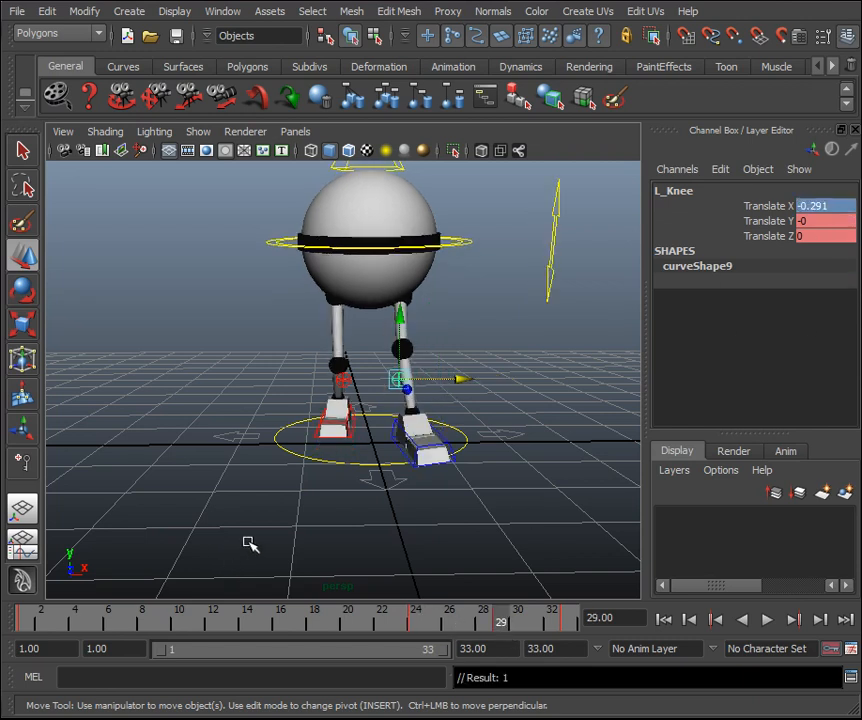
click(804, 206)
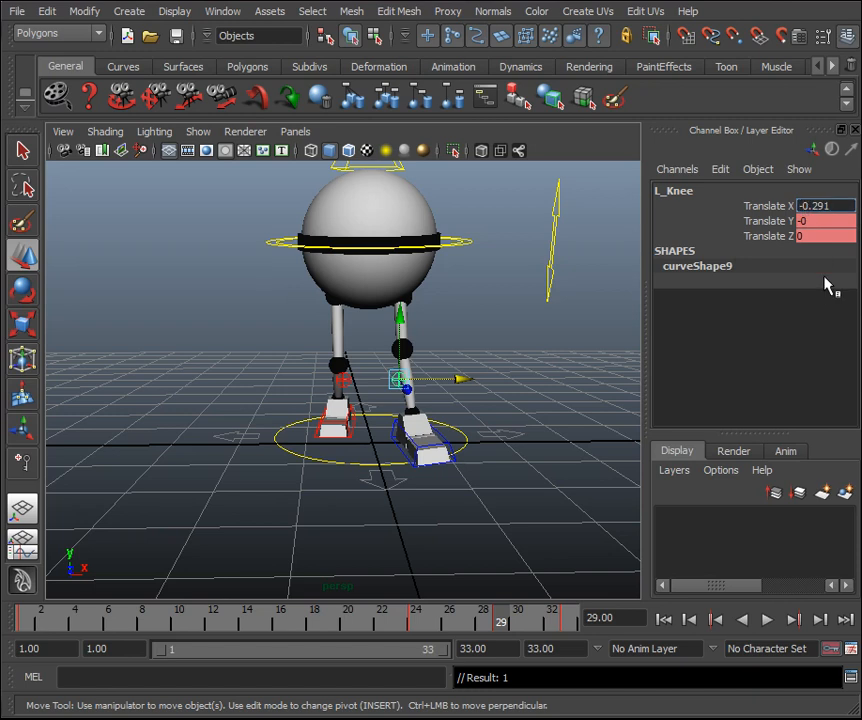
key(Return)
Compare the left and right knee controls' keyed positions across the timeline and play back the walk cycle.
click(417, 627)
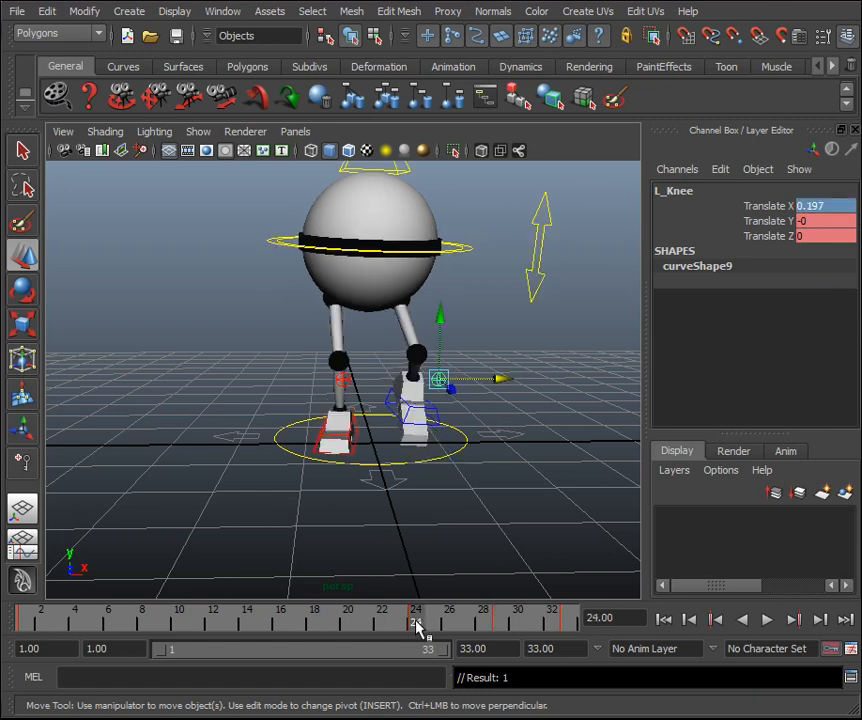
drag(417, 627, 314, 627)
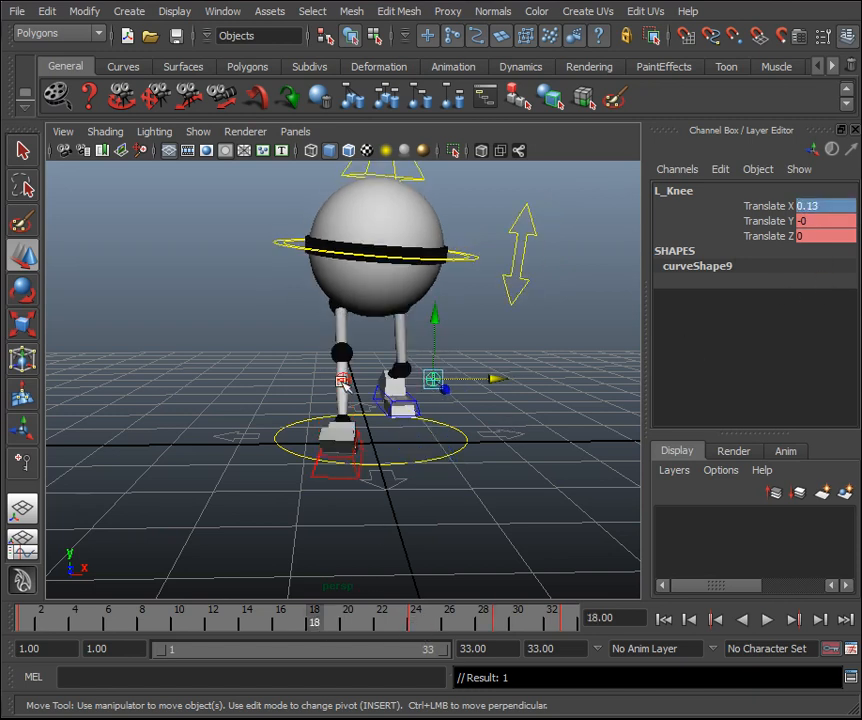
click(343, 383)
click(144, 626)
key(alt+v)
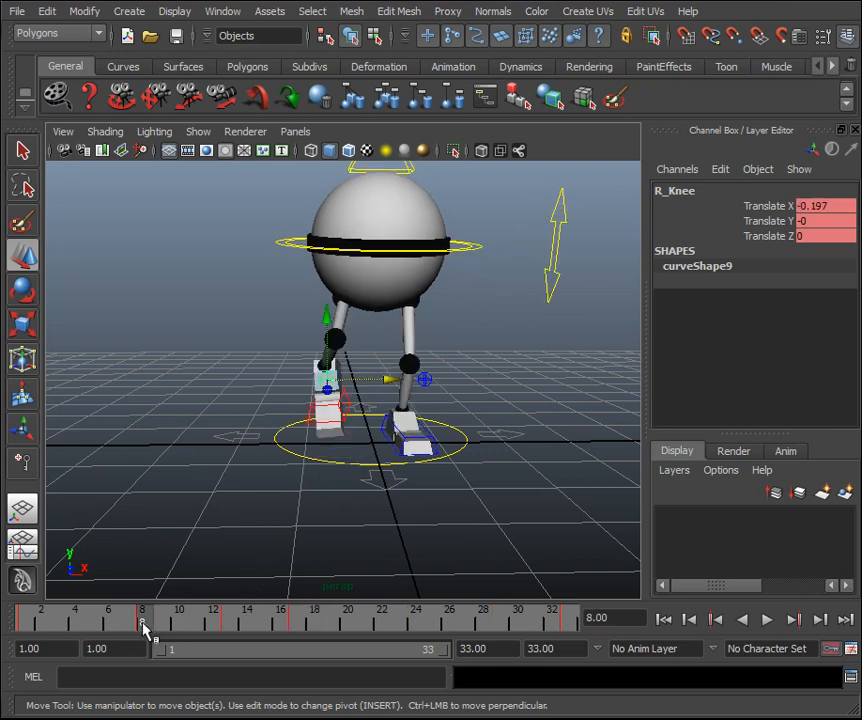
drag(185, 632, 297, 638)
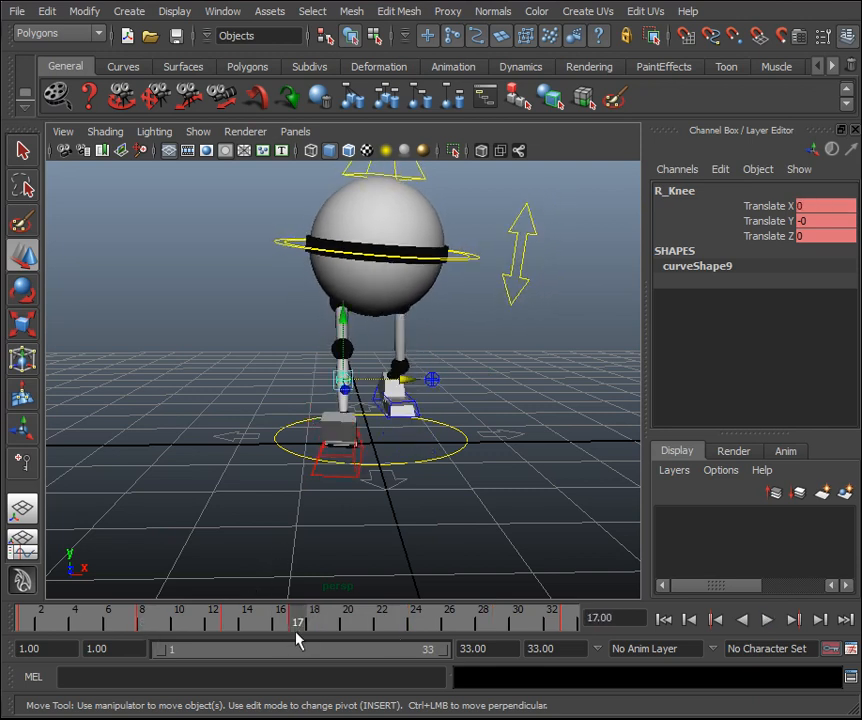
click(432, 379)
click(419, 625)
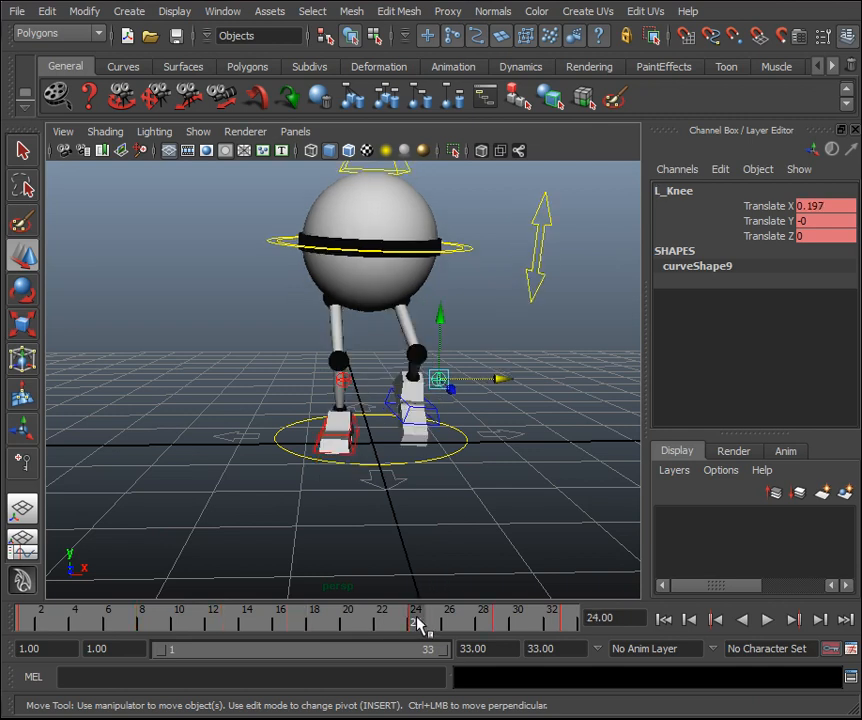
click(343, 379)
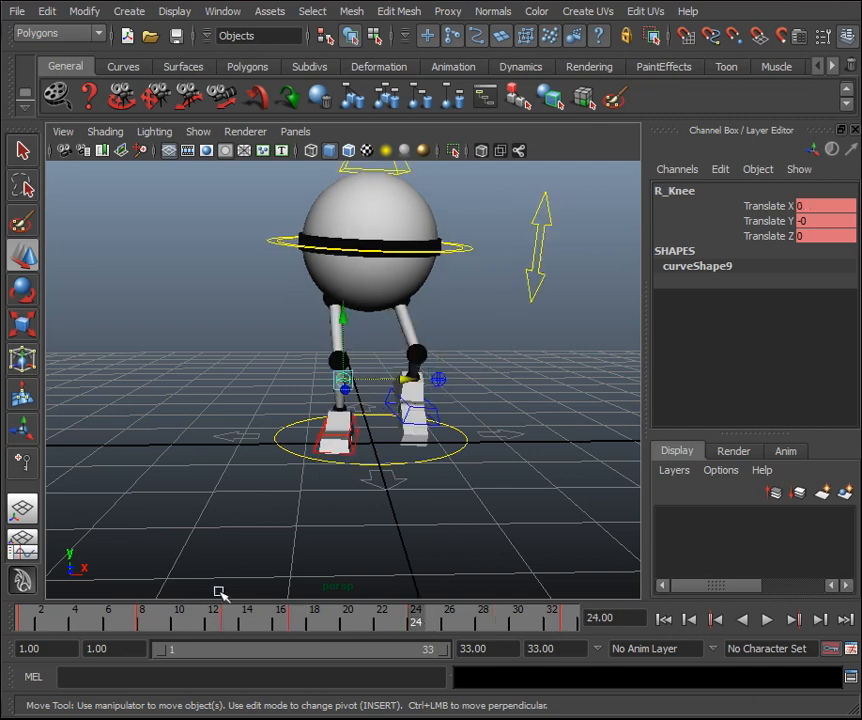
drag(222, 624, 150, 625)
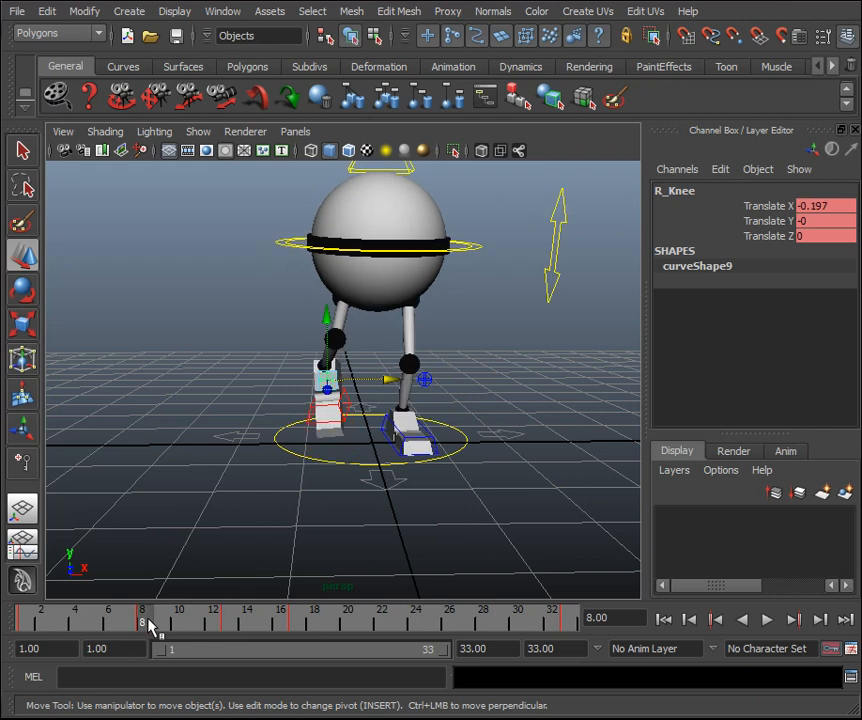
click(426, 385)
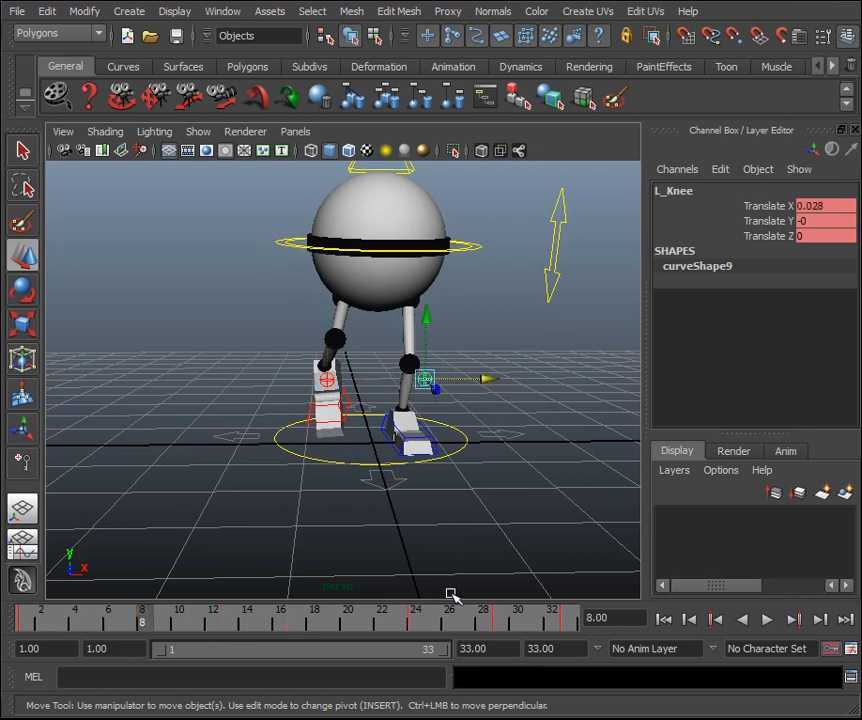
click(500, 622)
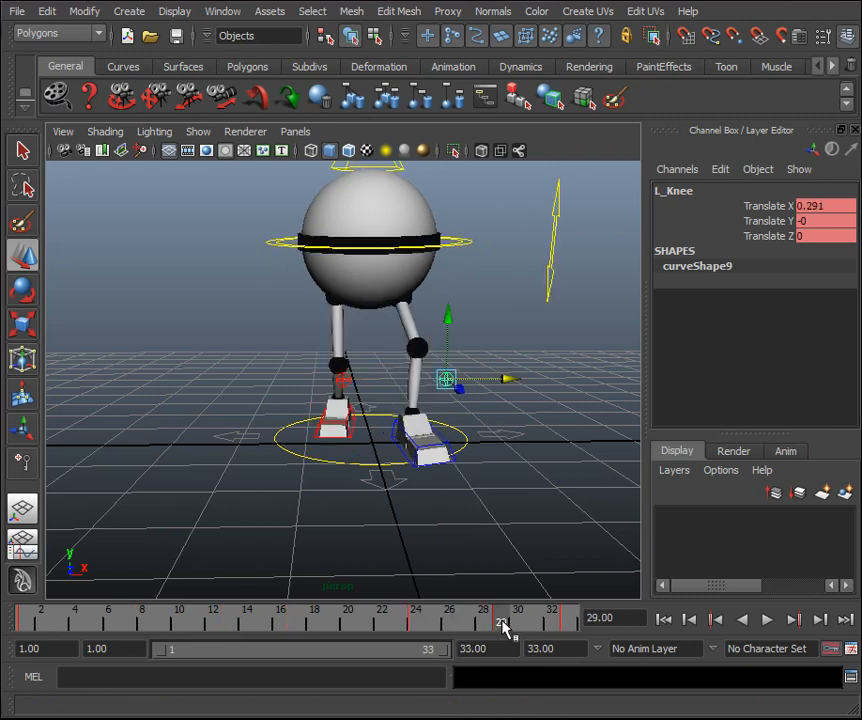
drag(504, 624, 569, 622)
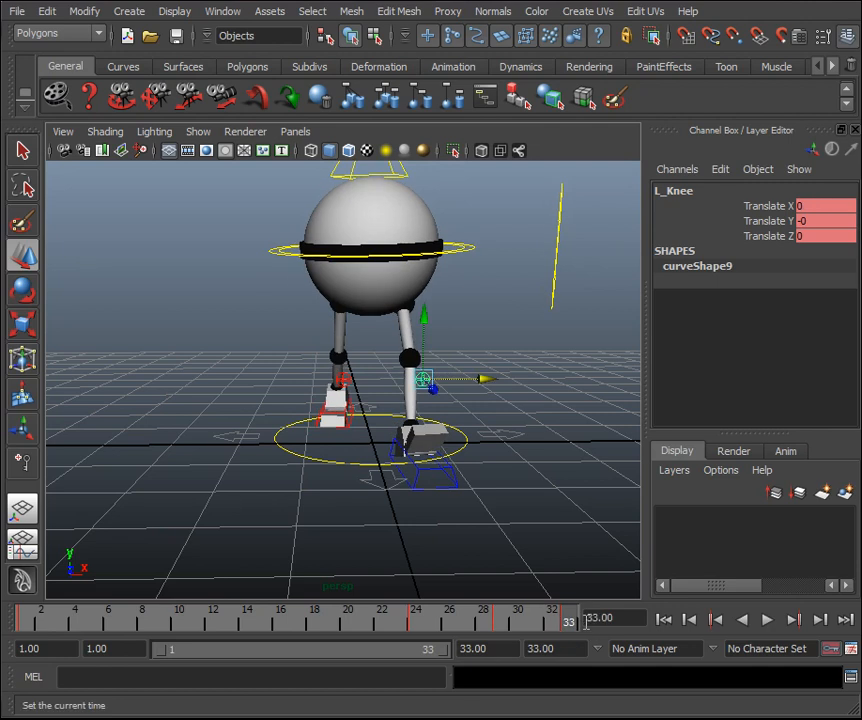
click(22, 621)
drag(170, 620, 357, 622)
key(alt+v)
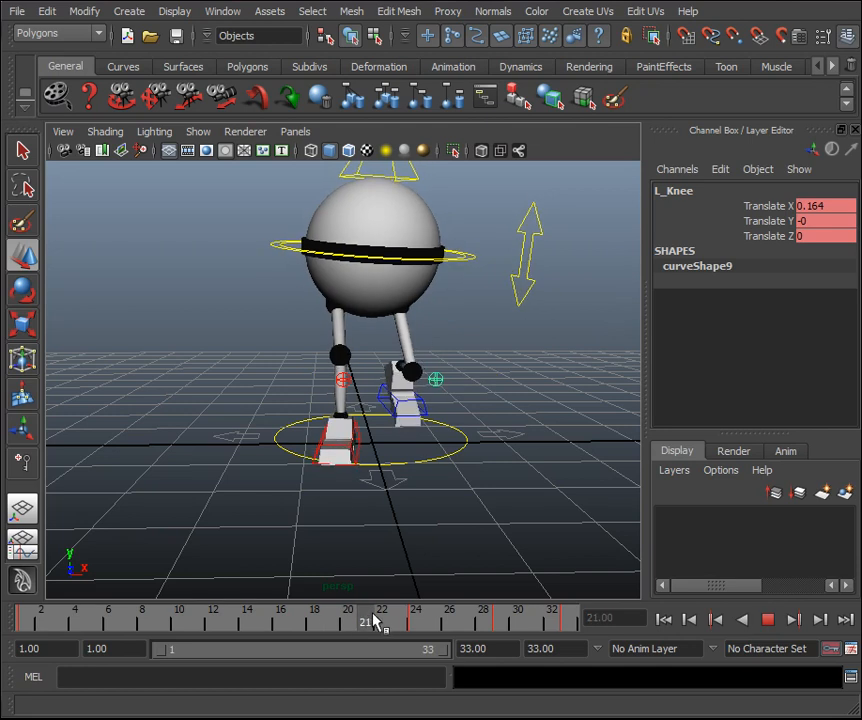
Set the left knee control's Translate X to 0 at frame 17 and play back the cycle.
click(296, 625)
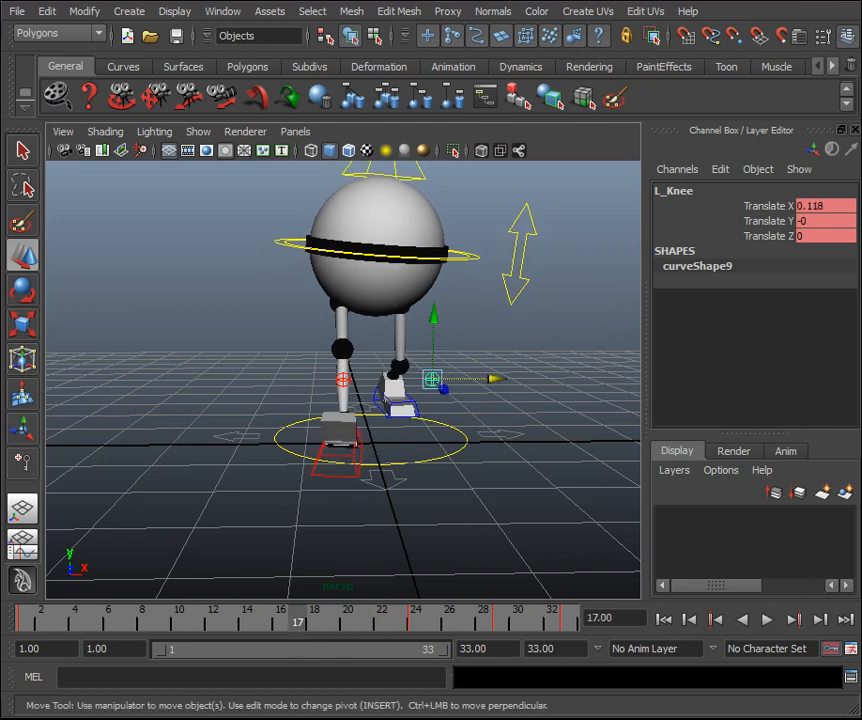
click(836, 207)
text(0)
key(Return)
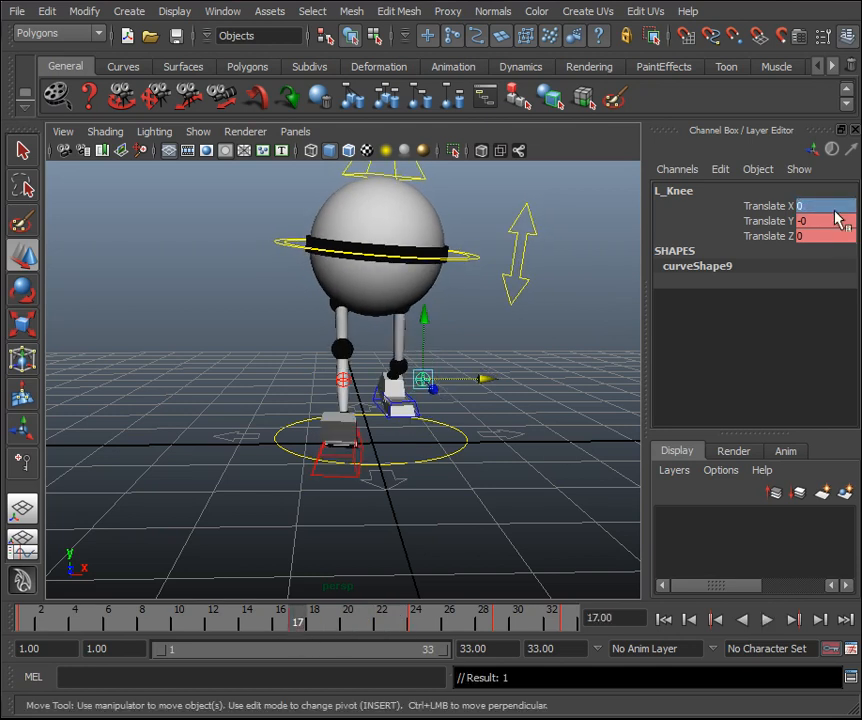
key(alt+v)
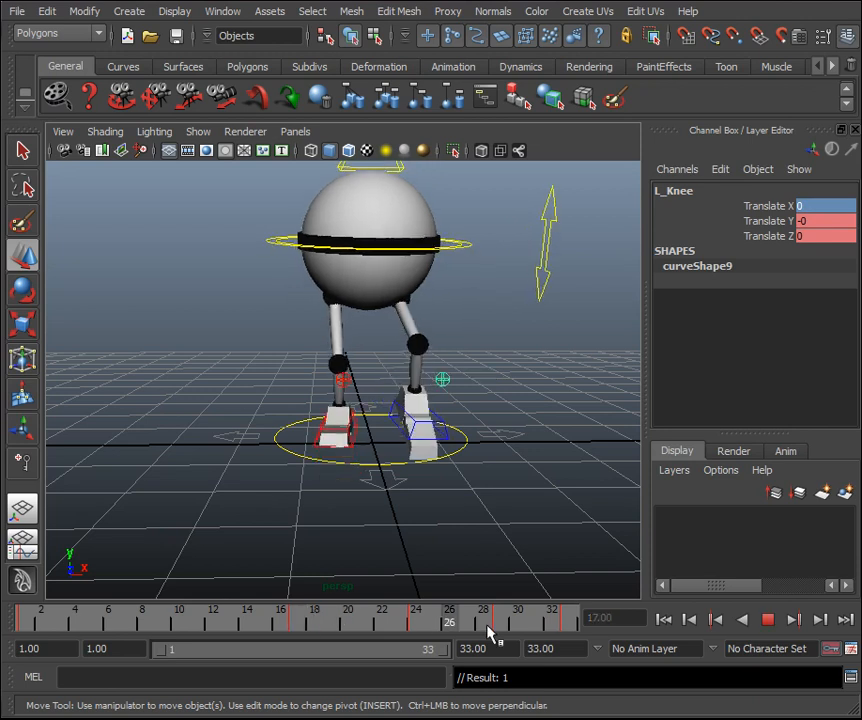
Go to frame 33, hide the control curves in the perspective view and clear the selection.
click(567, 626)
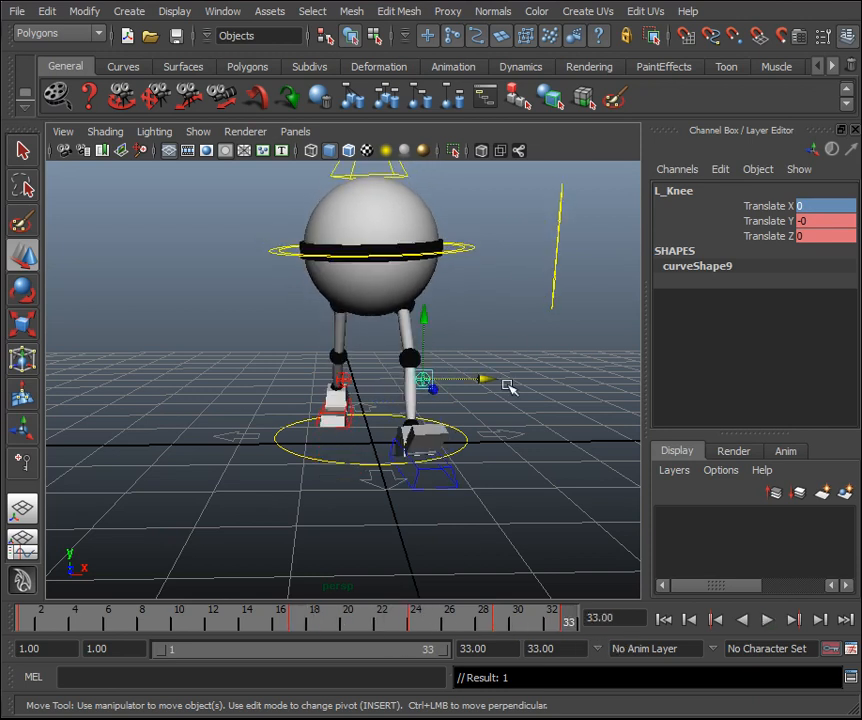
click(198, 131)
click(262, 146)
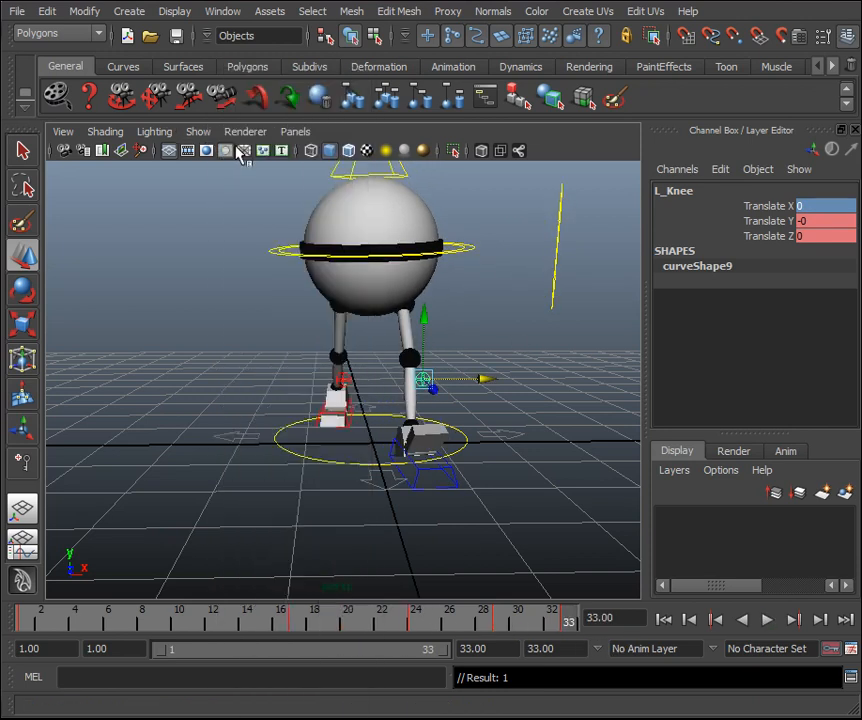
alt+middle_drag(498, 306, 492, 324)
alt+drag(492, 324, 510, 326)
click(557, 313)
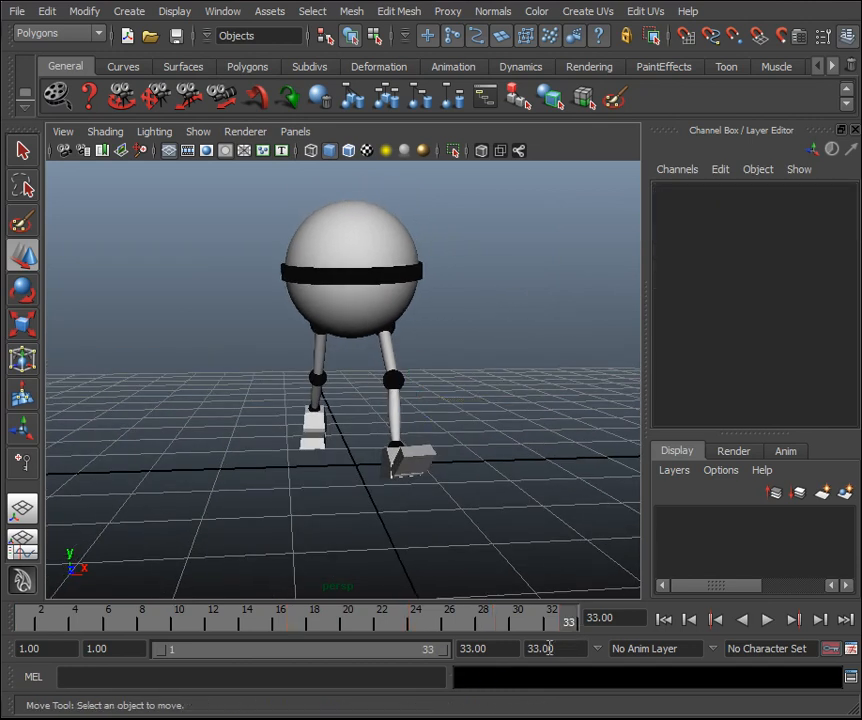
Shorten the playback range to end at frame 32 and save the scene.
drag(443, 653, 435, 651)
key(q)
key(ctrl+s)
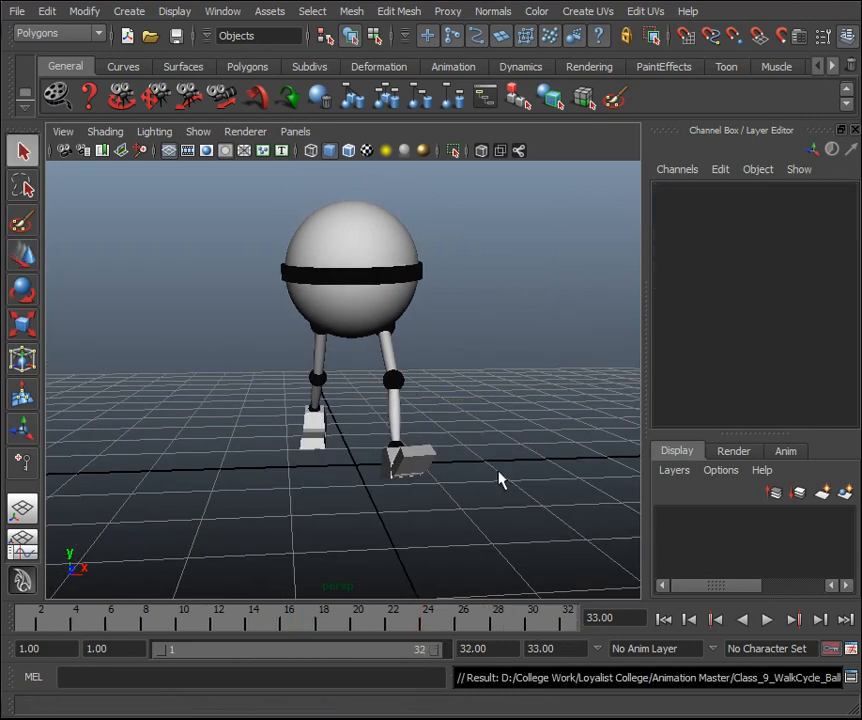
Play the walk cycle and examine its looping from the front and from the side.
alt+middle_drag(579, 315, 579, 317)
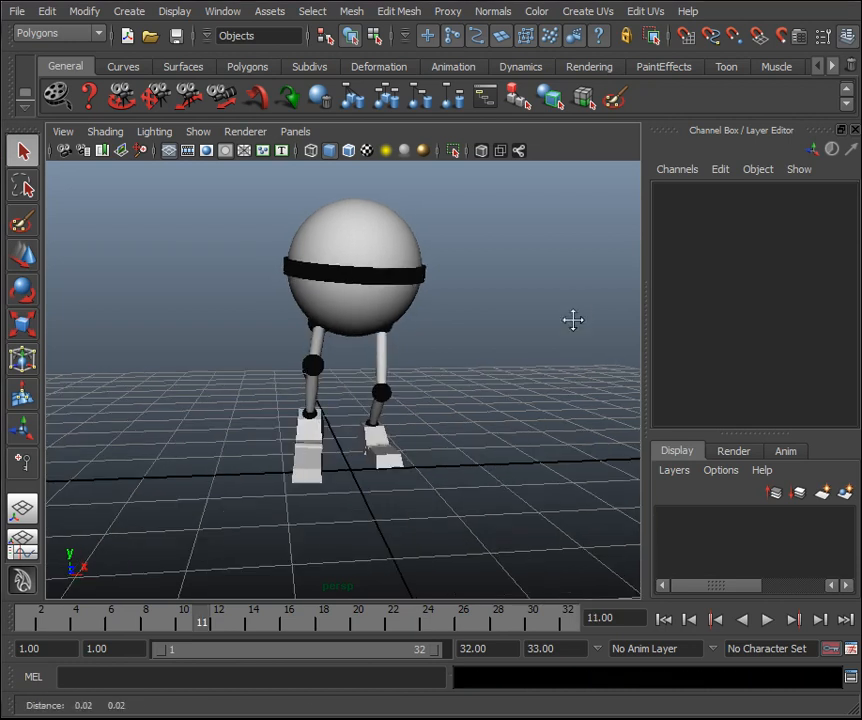
click(767, 620)
alt+drag(612, 504, 500, 400)
scroll(511, 403, down, 2)
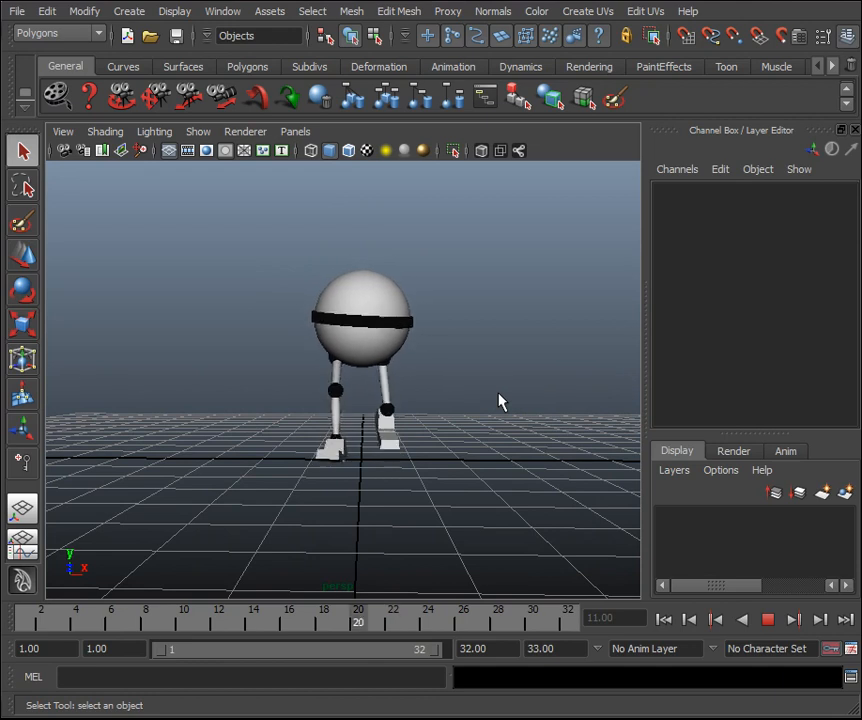
alt+drag(498, 400, 482, 352)
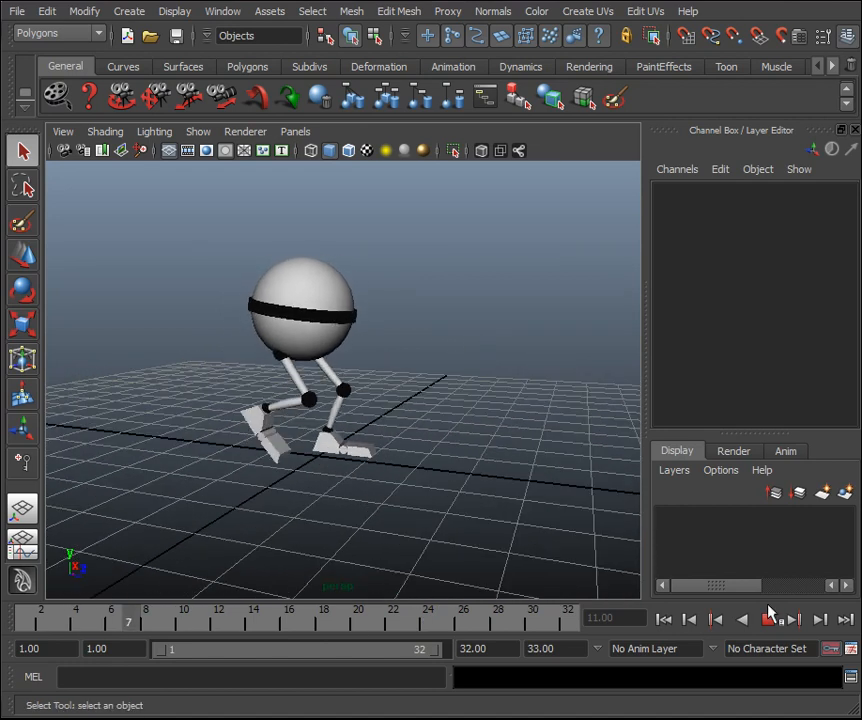
key(alt+v)
key(alt+v)
key(alt+v)
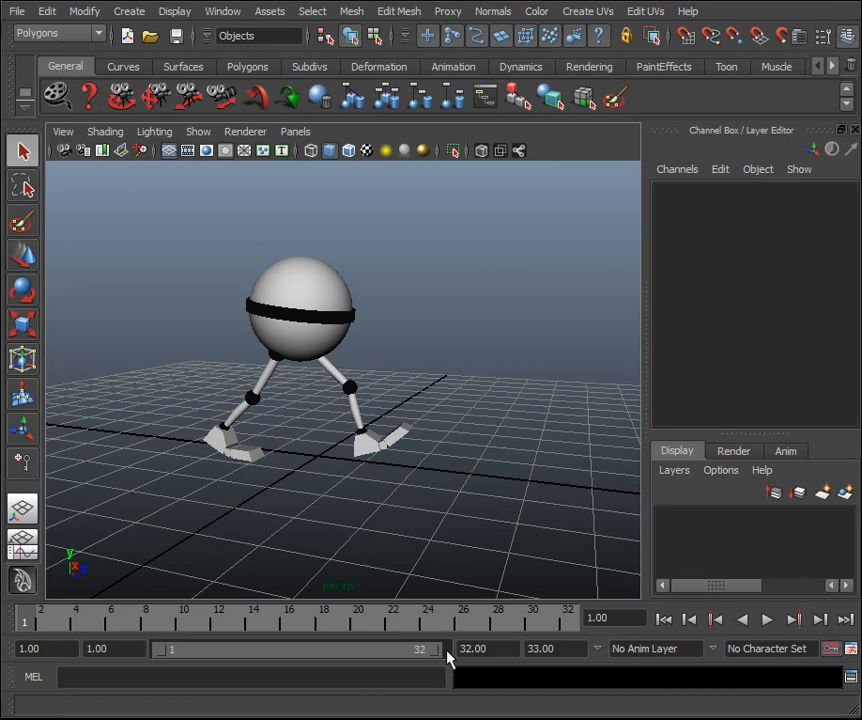
Extend the playback range to end at frame 33 and switch to the 33-frame walk cycle reference chart.
drag(441, 655, 458, 655)
key(alt+Tab)
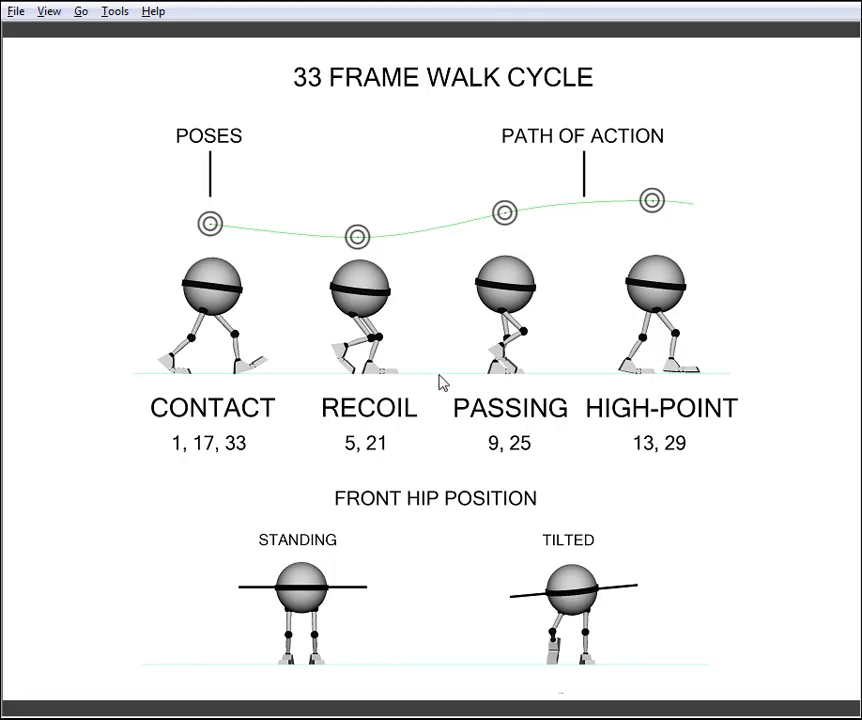
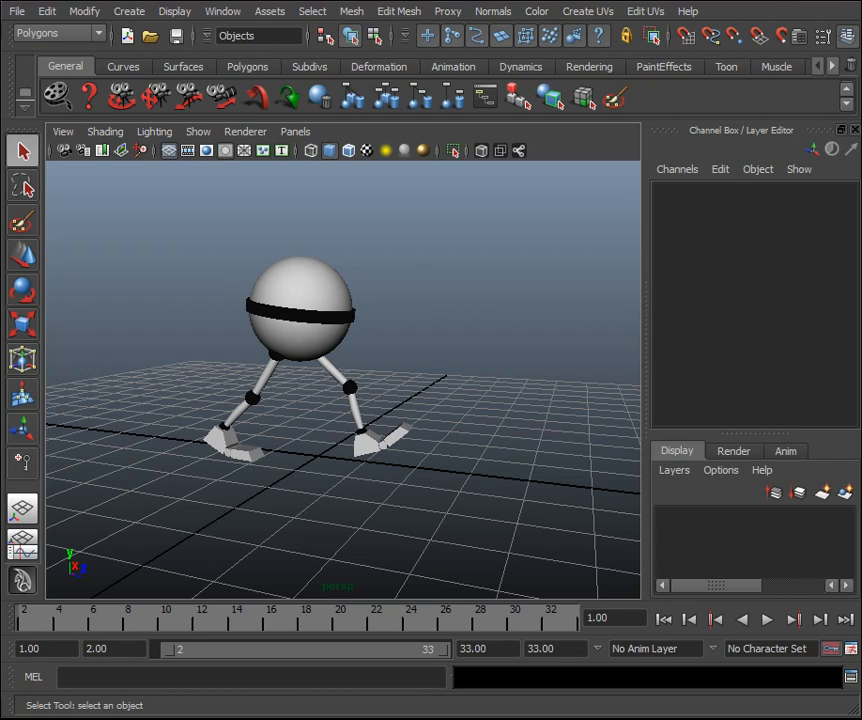
Display the character rig's control curves in the perspective view, seen from the front.
alt+drag(450, 497, 256, 200)
click(198, 131)
click(230, 148)
alt+drag(496, 360, 458, 375)
scroll(473, 387, up, 3)
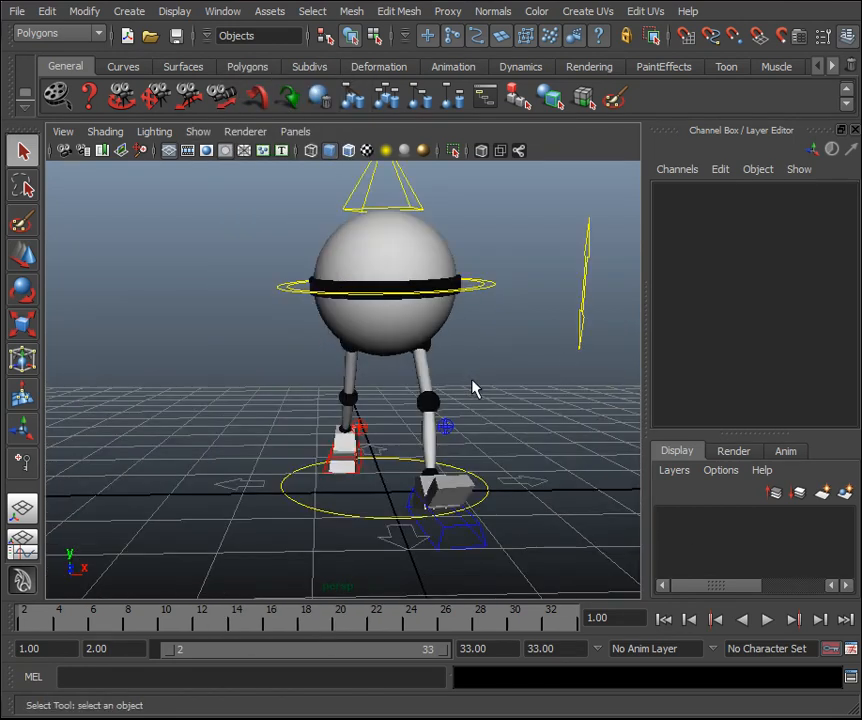
Scrub and play the walk cycle from the front to examine the hip motion.
drag(42, 621, 410, 630)
alt+drag(480, 470, 486, 438)
key(alt+v)
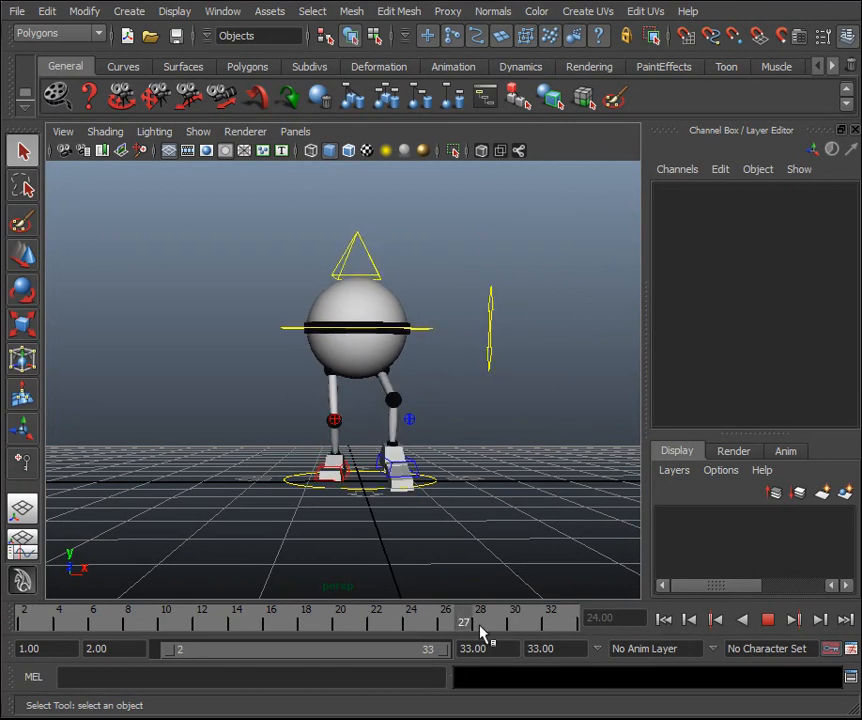
click(775, 618)
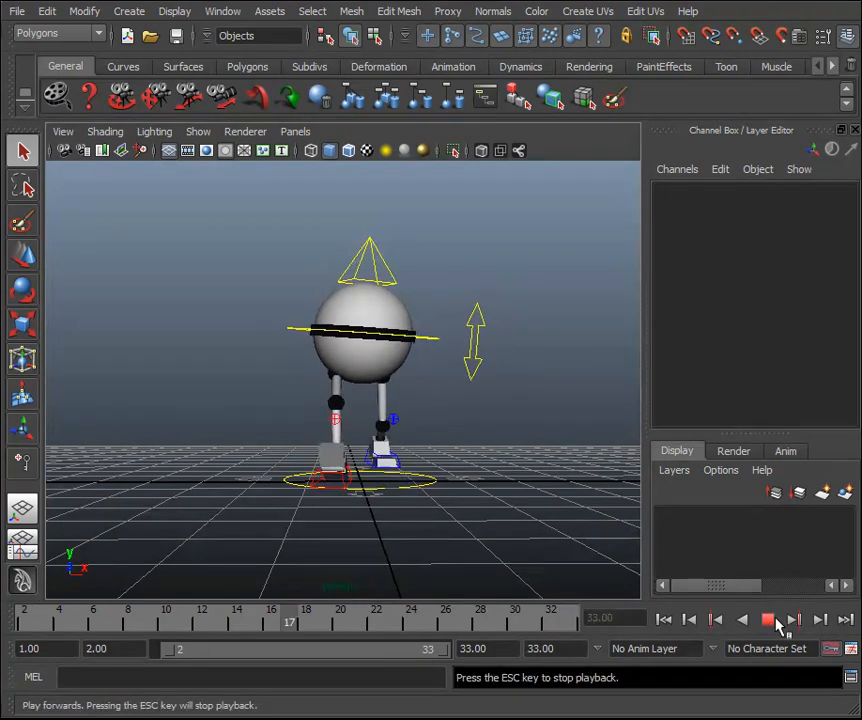
mouse_move(331, 616)
mouse_down()
mouse_move(15, 620)
mouse_move(202, 622)
mouse_move(5, 638)
mouse_up()
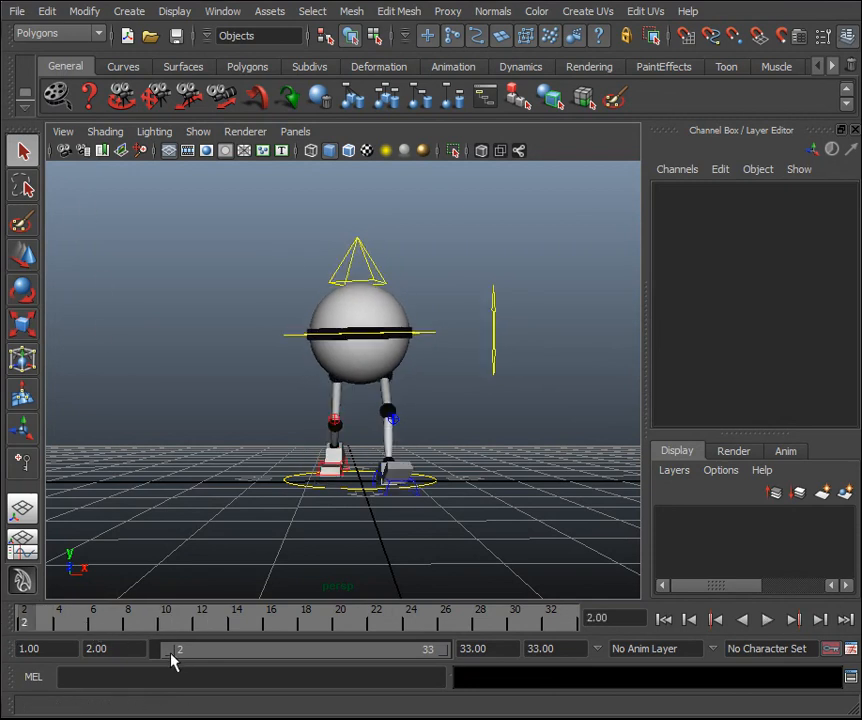
Restore the playback range's start to frame 1 and play the cycle from there.
drag(169, 650, 160, 650)
click(24, 621)
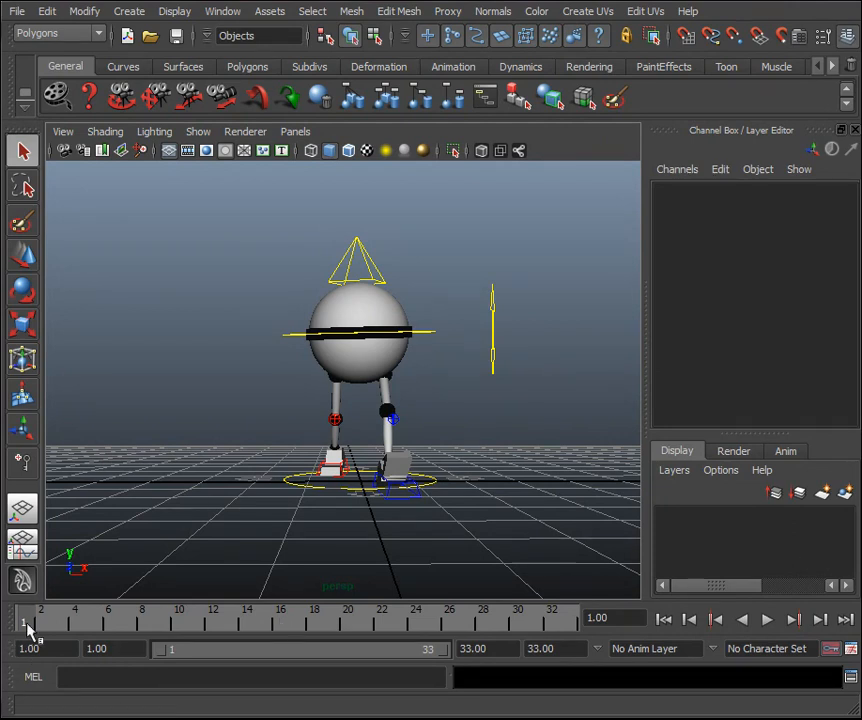
key(alt+v)
key(alt+v)
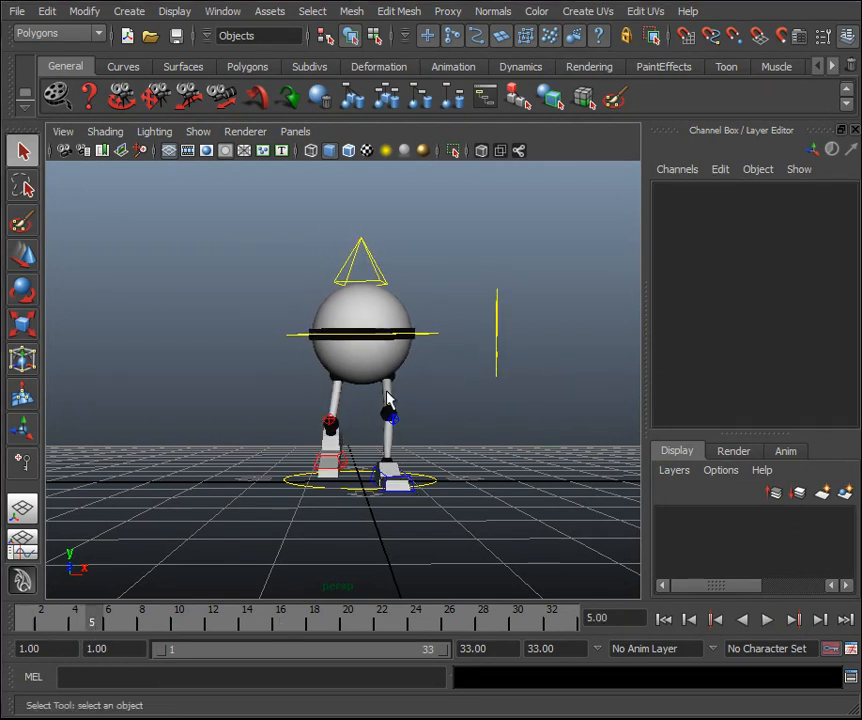
Tilt ball_CTRL sideways at frame 5 to a Rotate Z of about 4.425 and key its rotation.
click(438, 333)
alt+drag(448, 337, 460, 354)
alt+right_drag(460, 354, 446, 302)
alt+middle_drag(446, 302, 388, 463)
scroll(388, 463, down, 5)
scroll(396, 427, down, 3)
alt+drag(396, 427, 402, 446)
key(e)
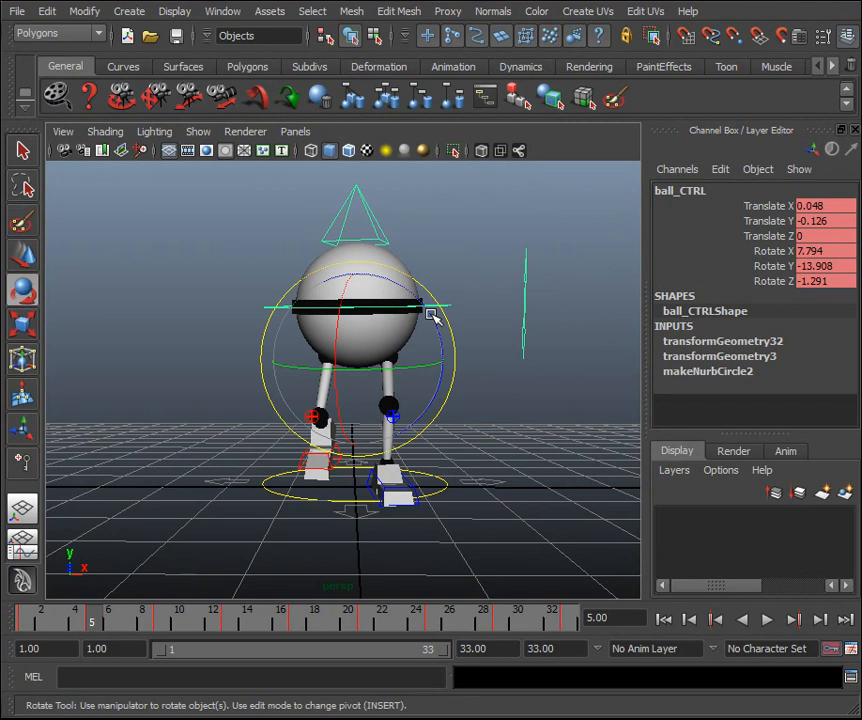
mouse_move(432, 315)
mouse_down()
mouse_move(434, 307)
mouse_move(470, 327)
mouse_move(436, 317)
mouse_up()
key(ctrl+z)
key(ctrl+z)
key(ctrl+z)
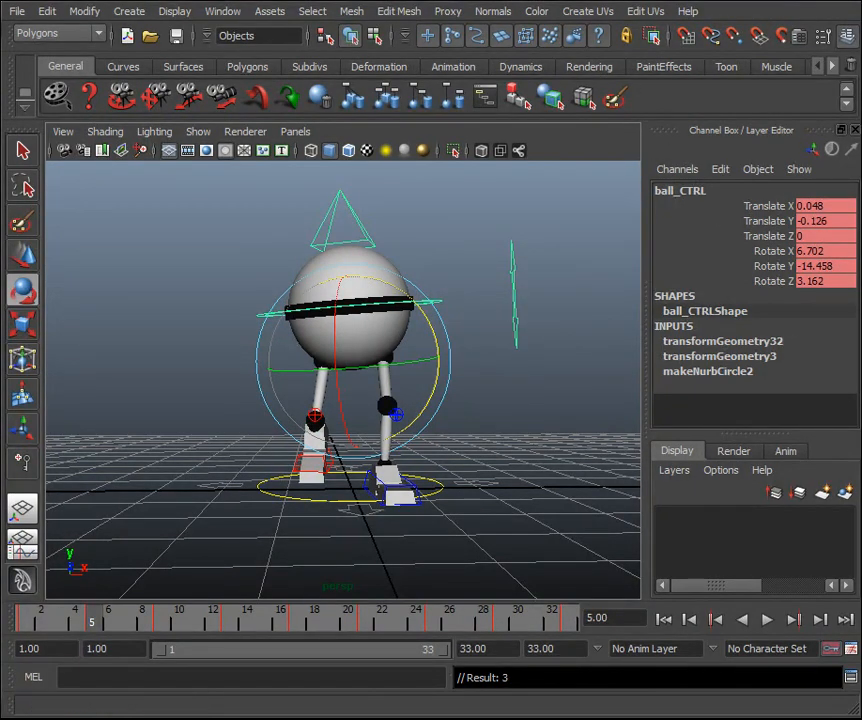
alt+drag(455, 405, 566, 406)
key(shift+e)
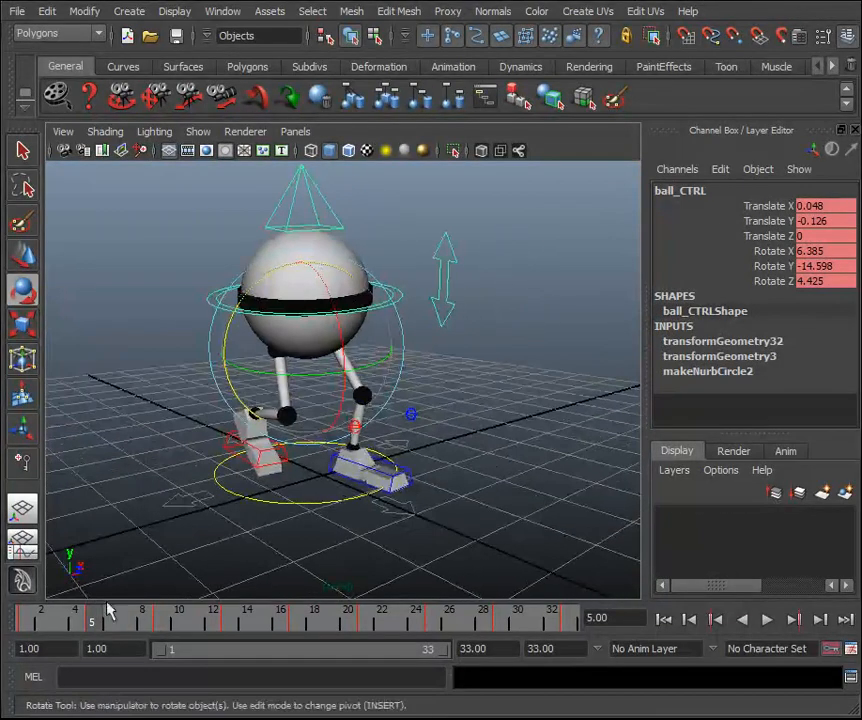
Review the first frames in playback and refine ball_CTRL's sideways tilt at frame 5 to Rotate Z 4.408.
key(alt+v)
drag(20, 622, 97, 626)
alt+drag(510, 508, 412, 494)
mouse_move(421, 304)
mouse_down()
mouse_move(418, 296)
mouse_move(423, 314)
mouse_up()
key(alt+v)
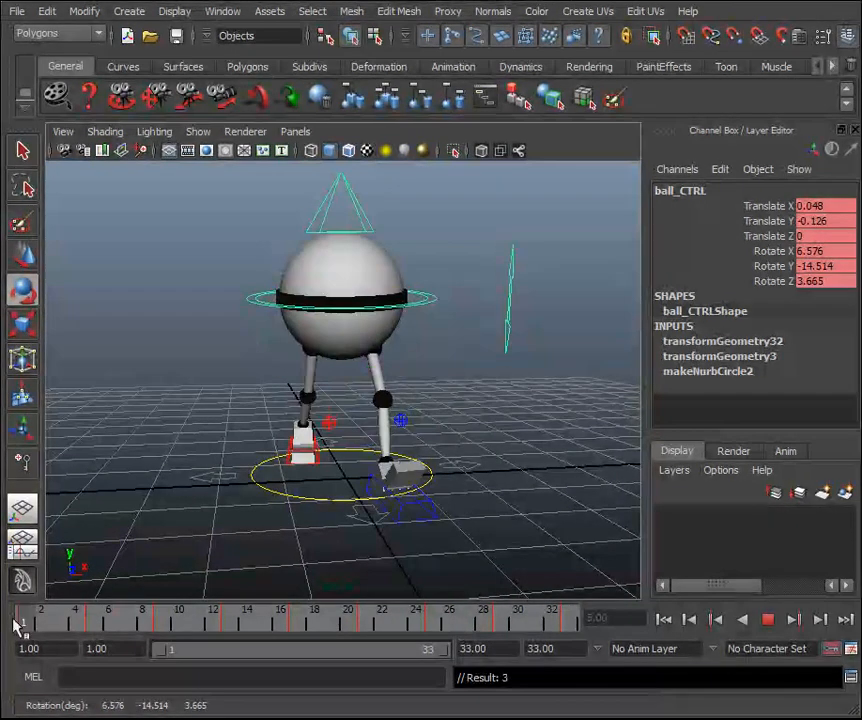
click(96, 627)
drag(430, 317, 428, 324)
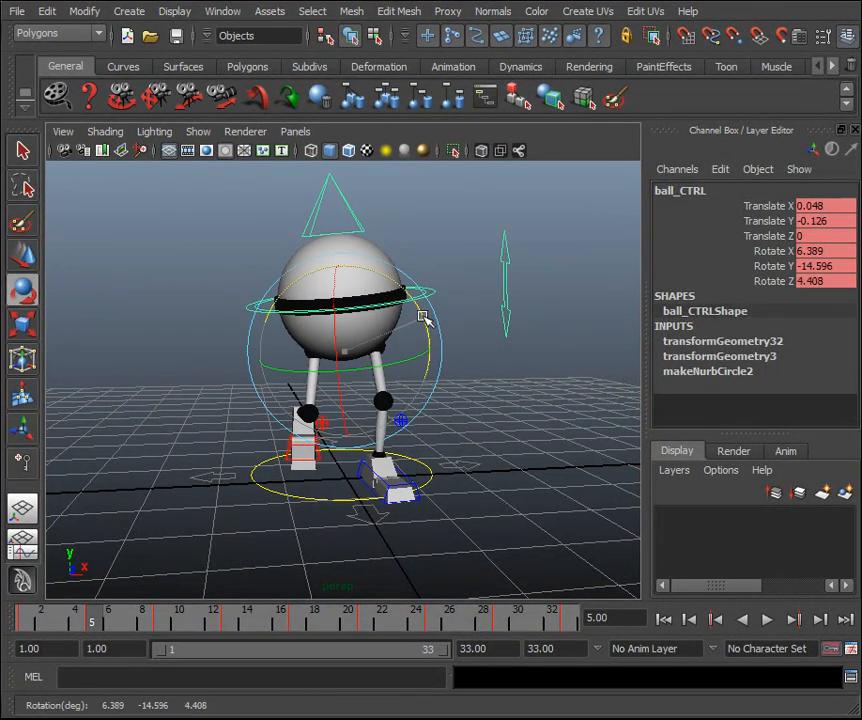
Mirror the hip tilt at frame 21 by setting ball_CTRL's Rotate Z to -4.408.
click(368, 624)
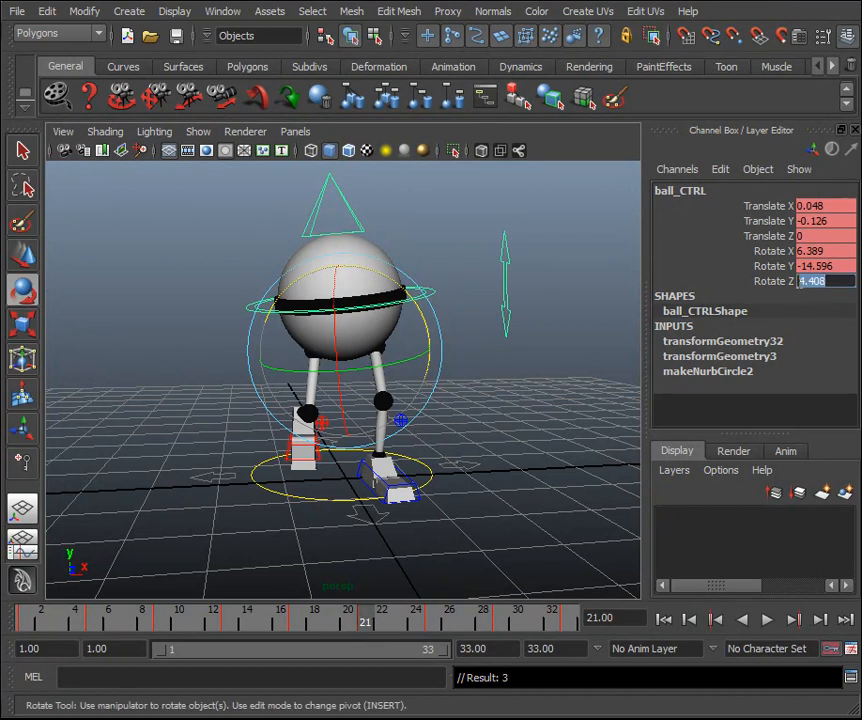
click(800, 281)
text(-)
key(Return)
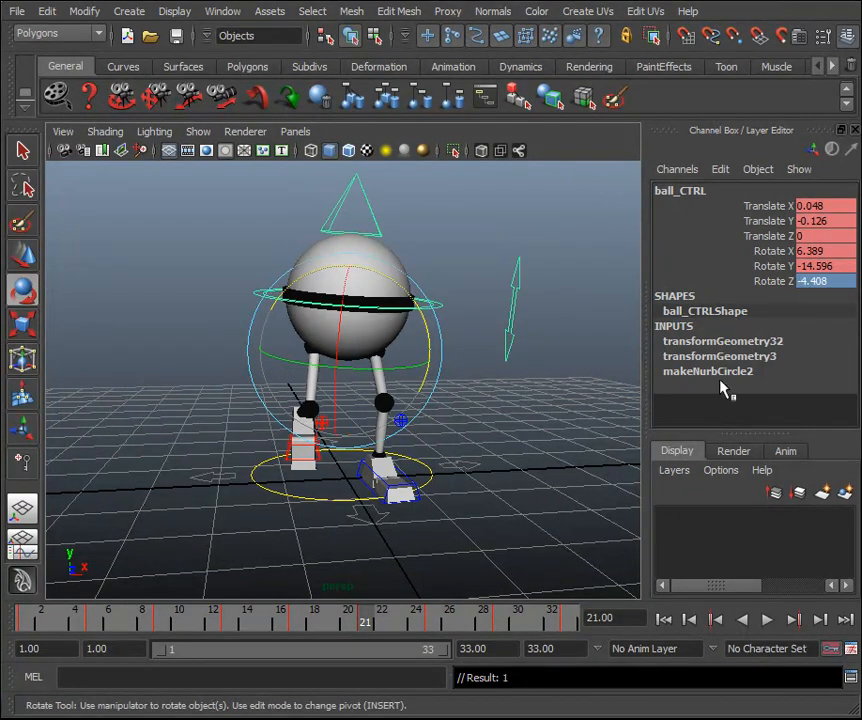
Scrub through the full cycle and play it from the front to examine the new hip tilt.
drag(45, 625, 572, 621)
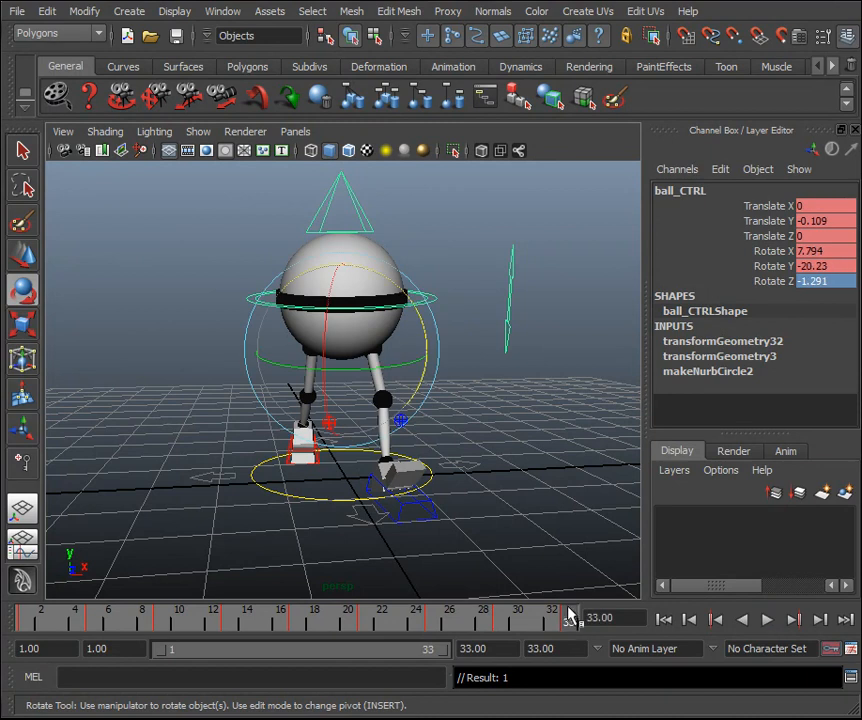
alt+drag(538, 427, 519, 419)
click(534, 416)
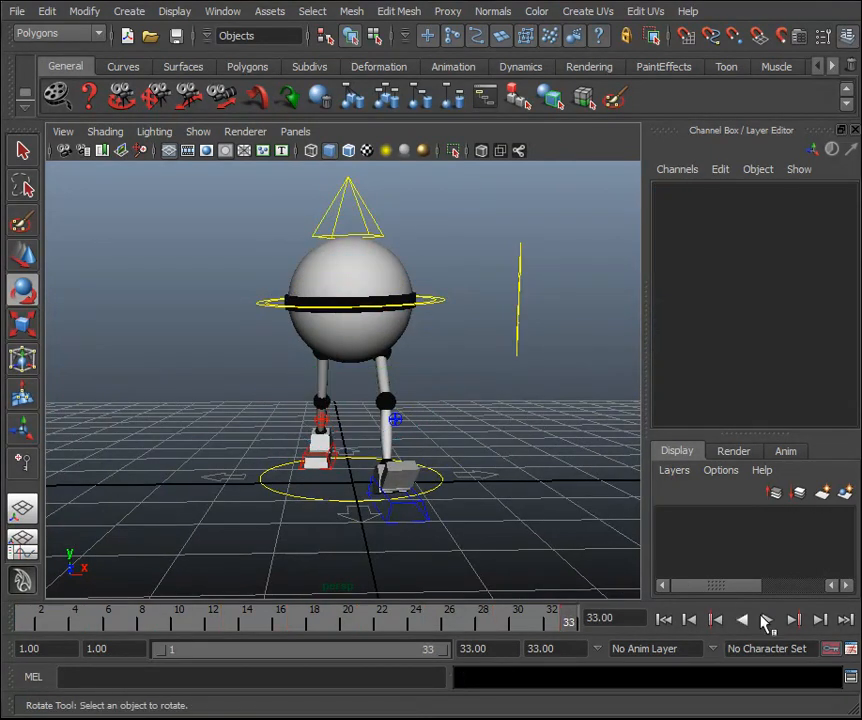
click(767, 620)
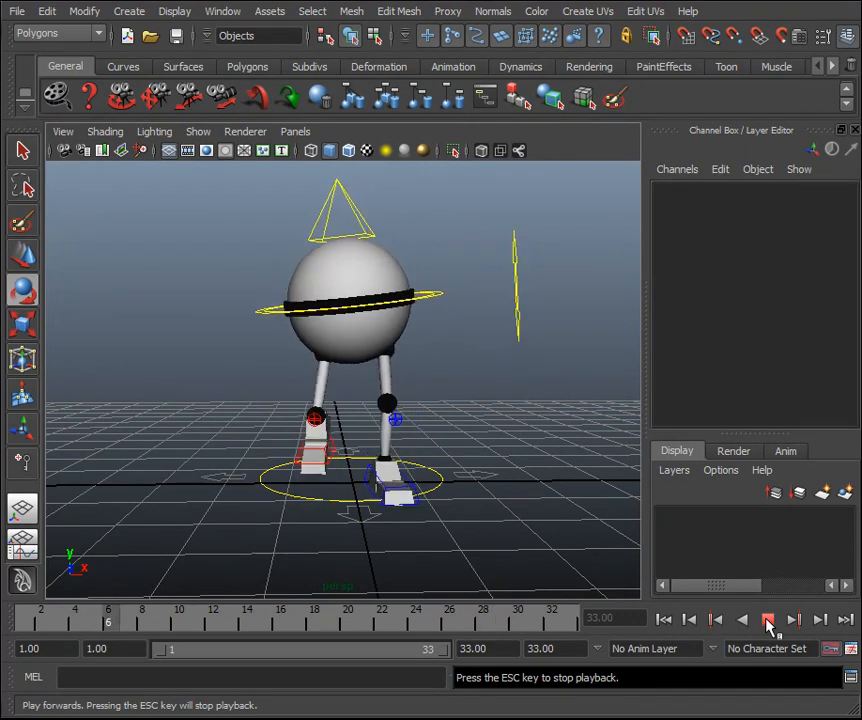
click(768, 621)
Select ball_CTRL at frame 5 and frame only its Rotate Z curve in the Graph Editor.
click(91, 620)
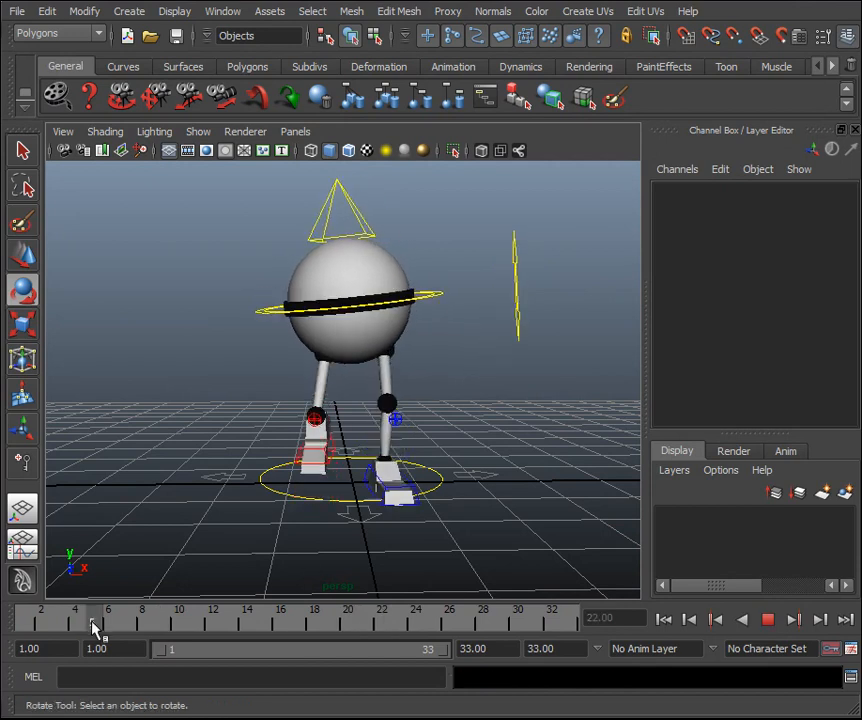
click(443, 293)
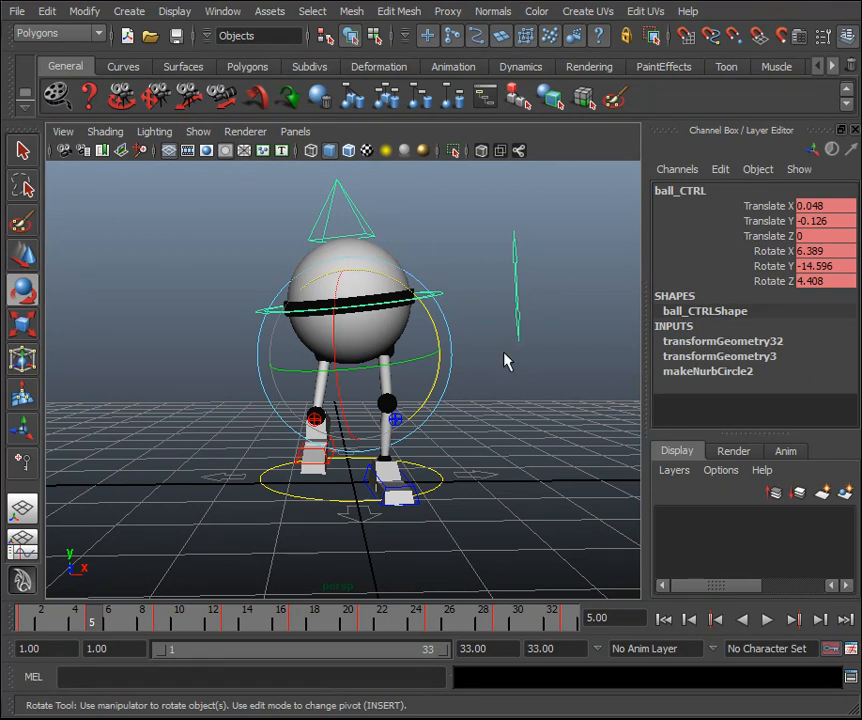
key(q)
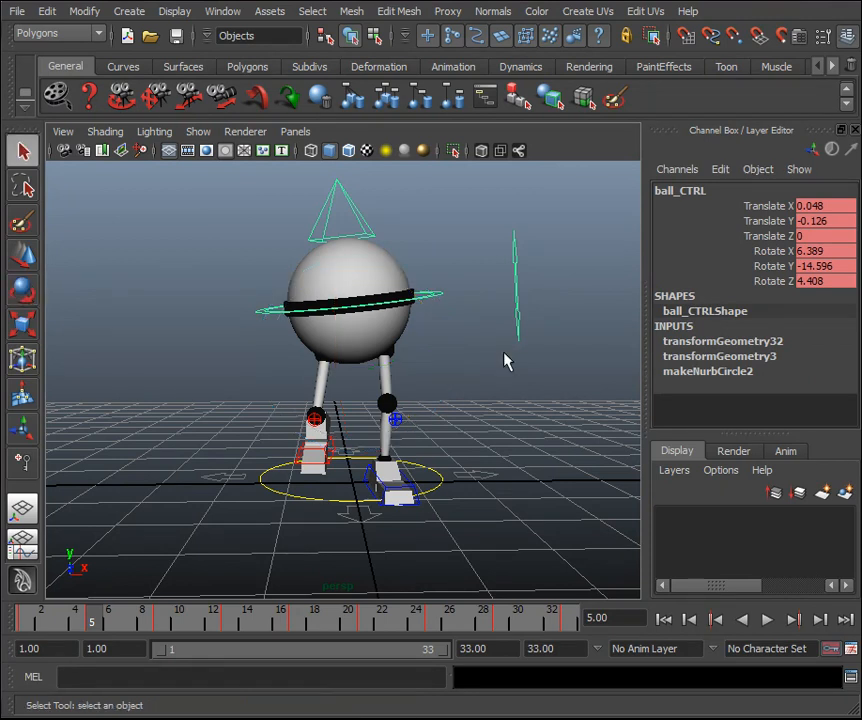
click(22, 541)
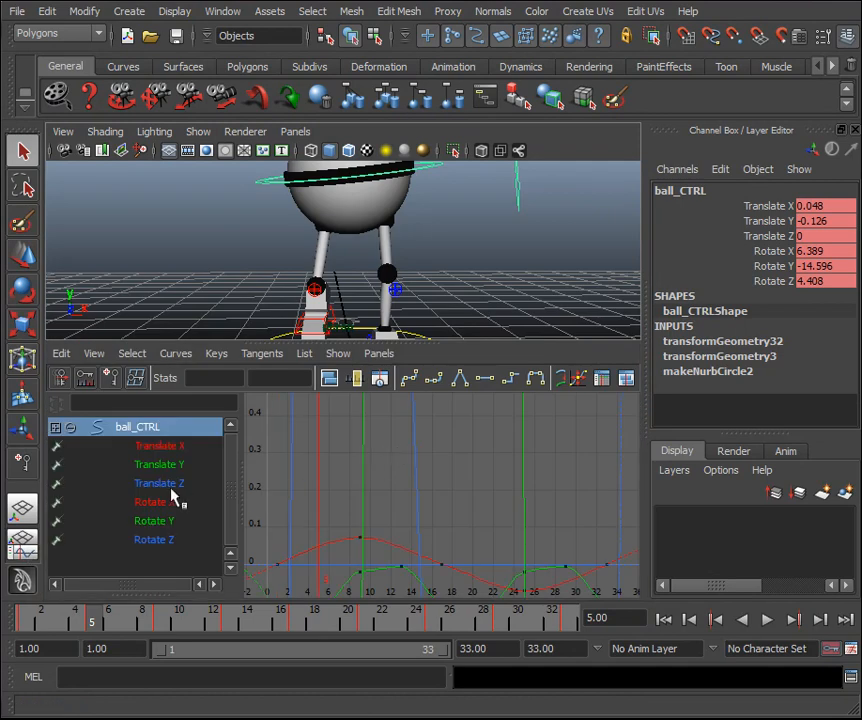
click(155, 539)
key(f)
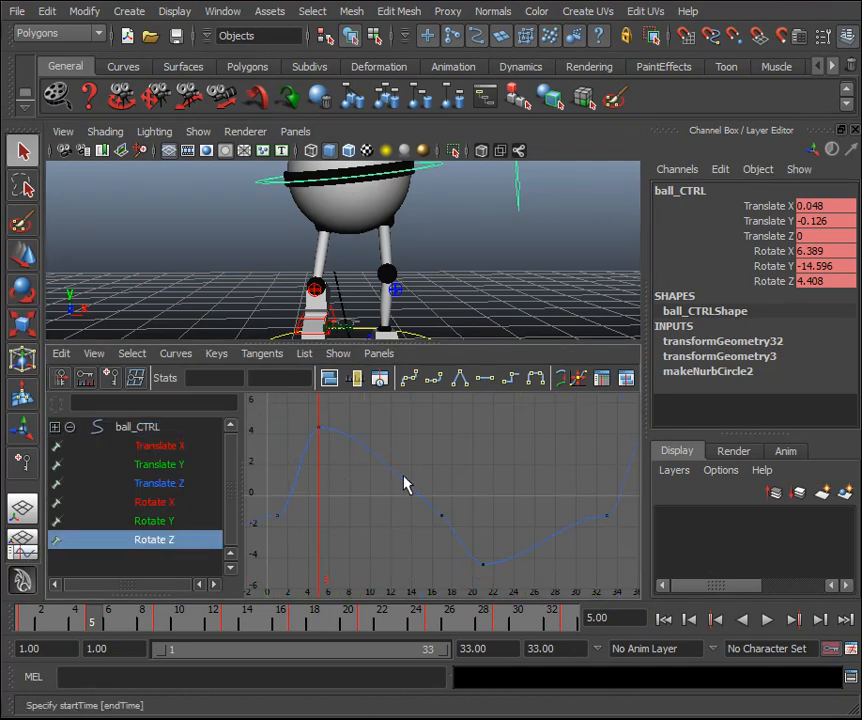
Raise the Rotate Z key at frame 17 on ball_CTRL's curve to about 3.5.
alt+drag(415, 230, 432, 223)
alt+middle_drag(432, 223, 437, 202)
alt+drag(437, 202, 433, 213)
alt+middle_drag(433, 213, 436, 230)
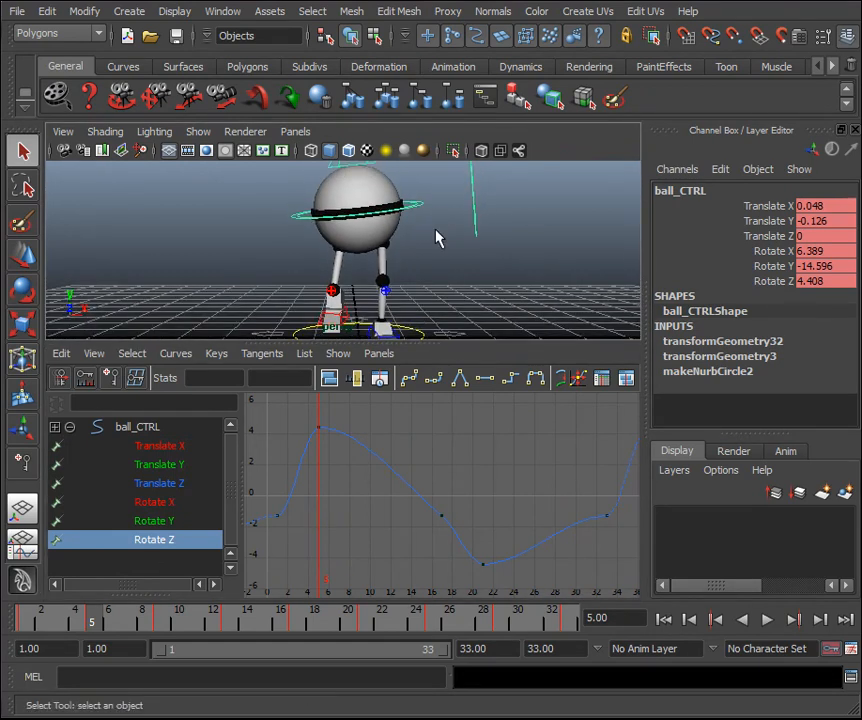
scroll(436, 230, down, 2)
mouse_move(436, 229)
alt+mouse_down()
mouse_move(435, 222)
mouse_move(435, 229)
alt+mouse_up()
scroll(435, 222, up, 2)
scroll(435, 233, down, 2)
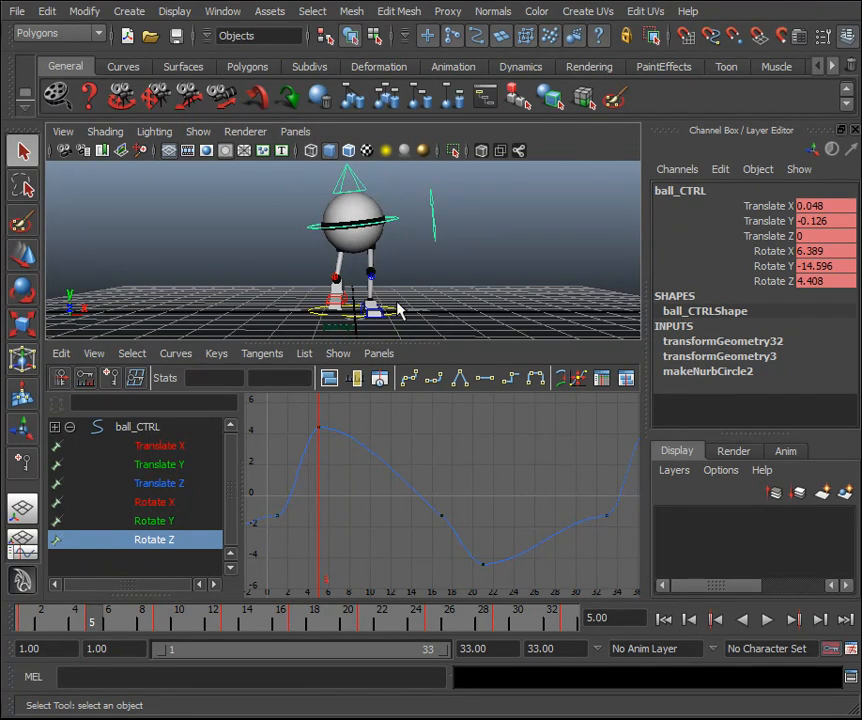
drag(196, 635, 297, 633)
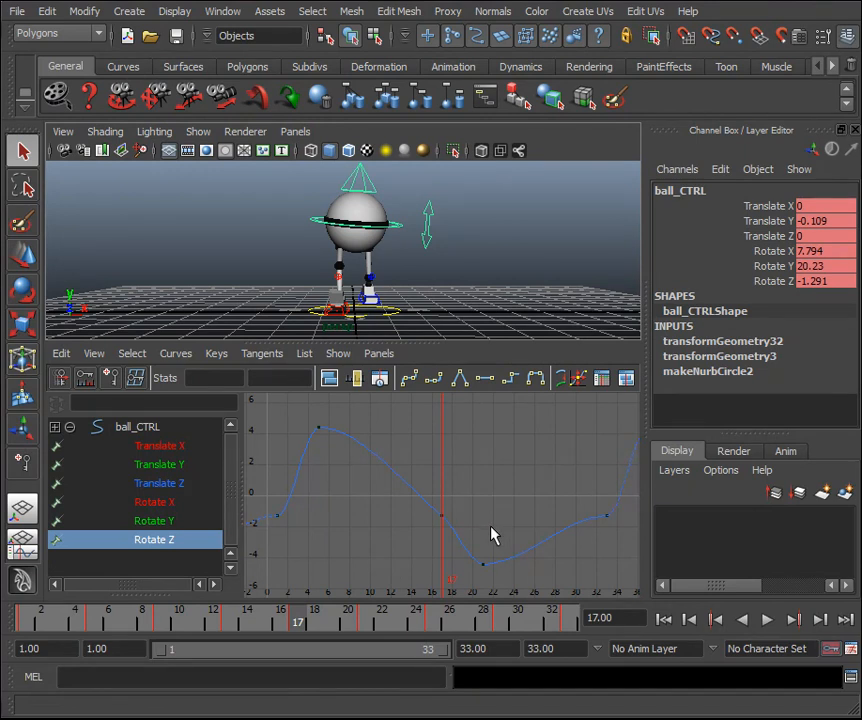
drag(490, 535, 398, 489)
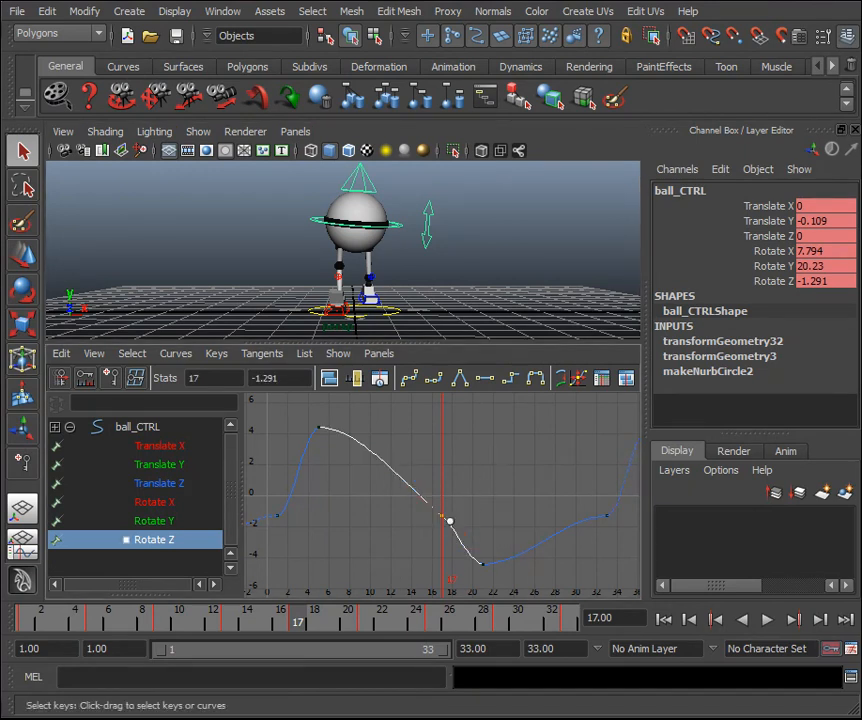
key(w)
middle_drag(454, 519, 463, 449)
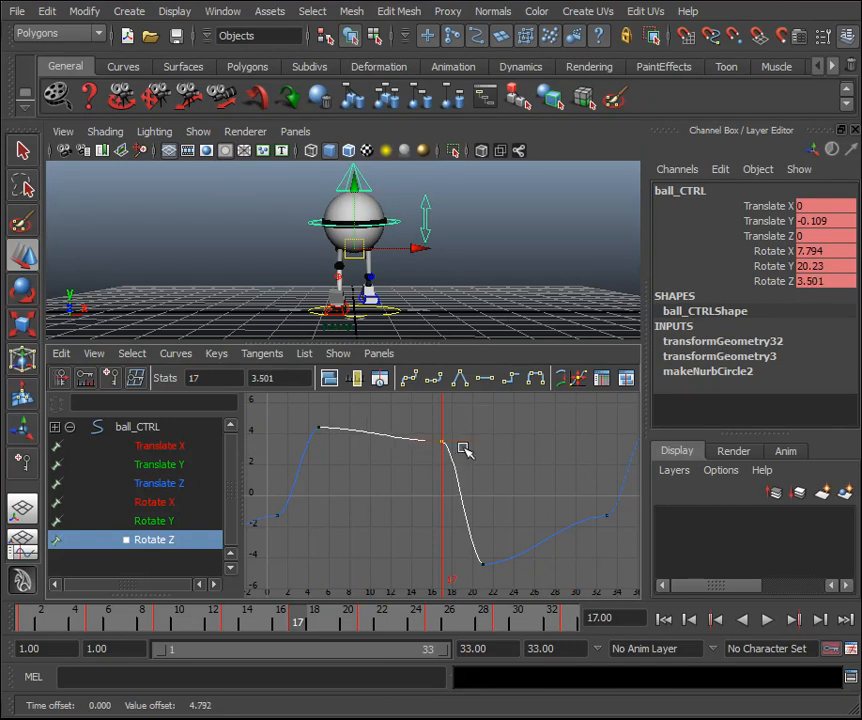
Fine-tune ball_CTRL's Rotate Z key at frame 17 down to 3.319.
drag(293, 622, 297, 650)
drag(458, 415, 488, 469)
middle_drag(537, 460, 543, 463)
drag(425, 464, 452, 421)
middle_drag(472, 421, 471, 424)
Set ball_CTRL's Rotate Z keys at frames 1 and 33 to -3.319, play the cycle, and return to frame 1.
double_click(301, 376)
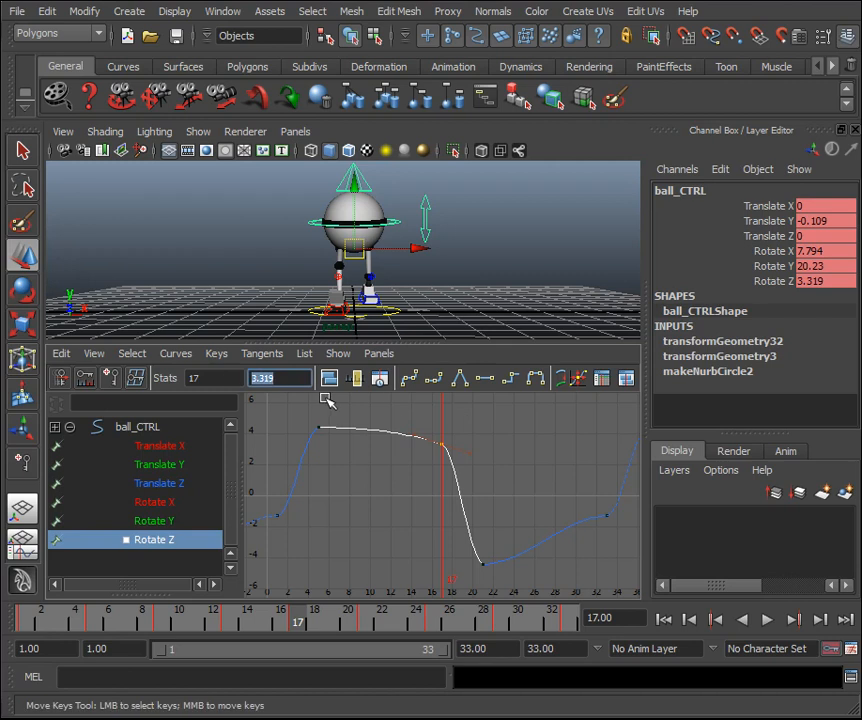
drag(628, 524, 257, 492)
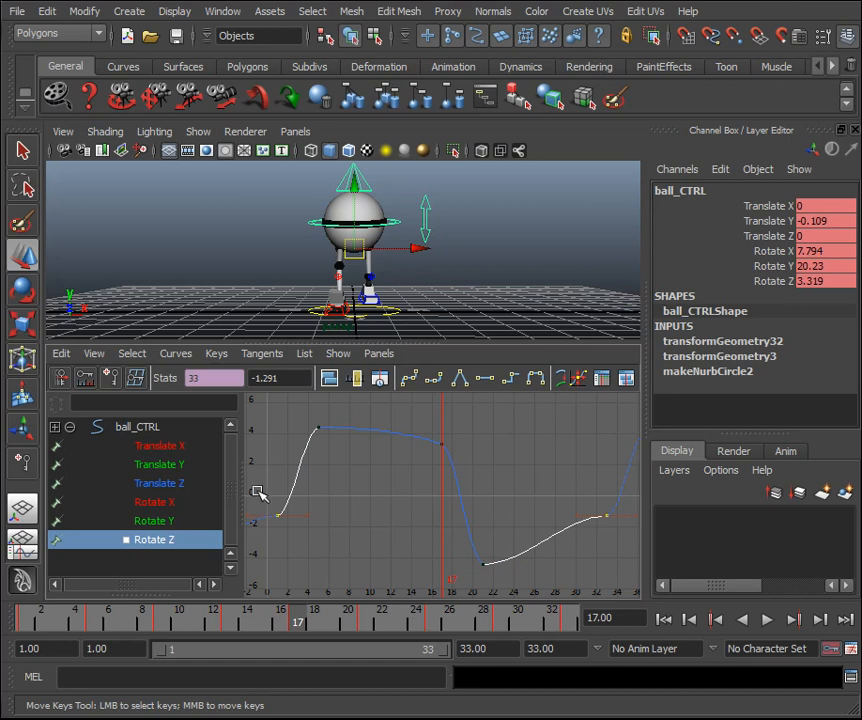
click(298, 379)
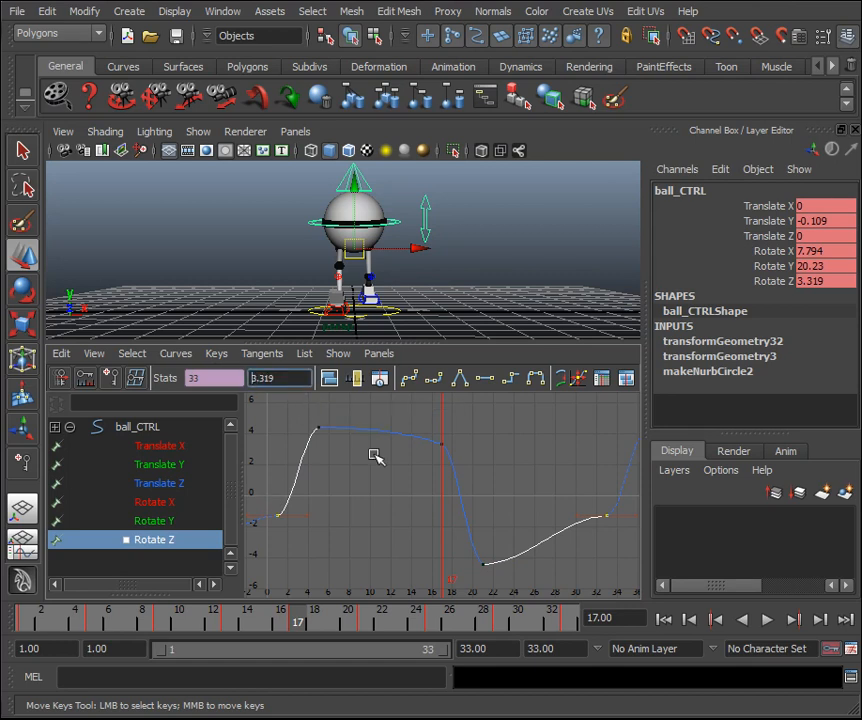
key(Return)
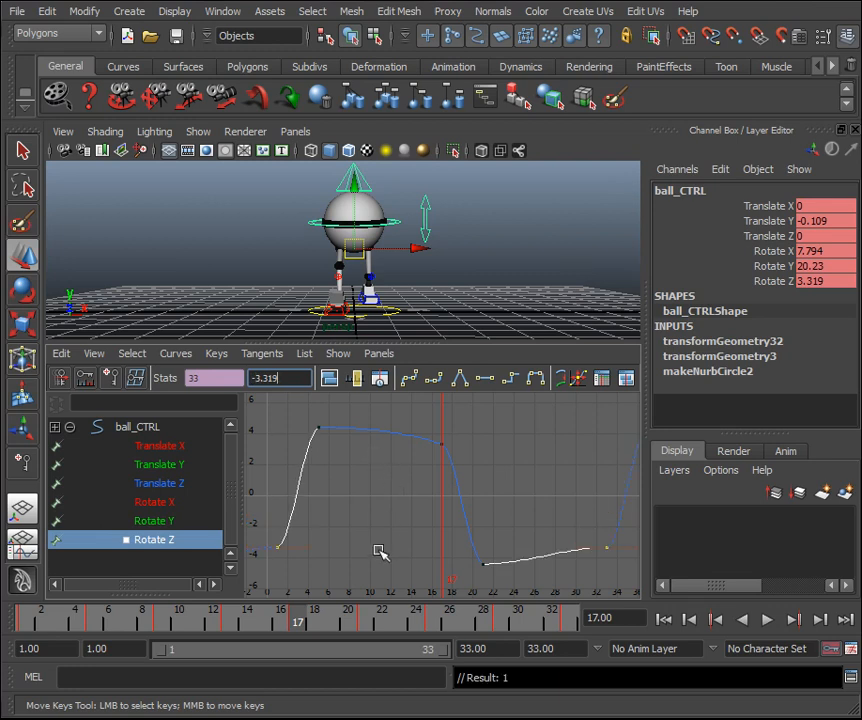
key(alt+v)
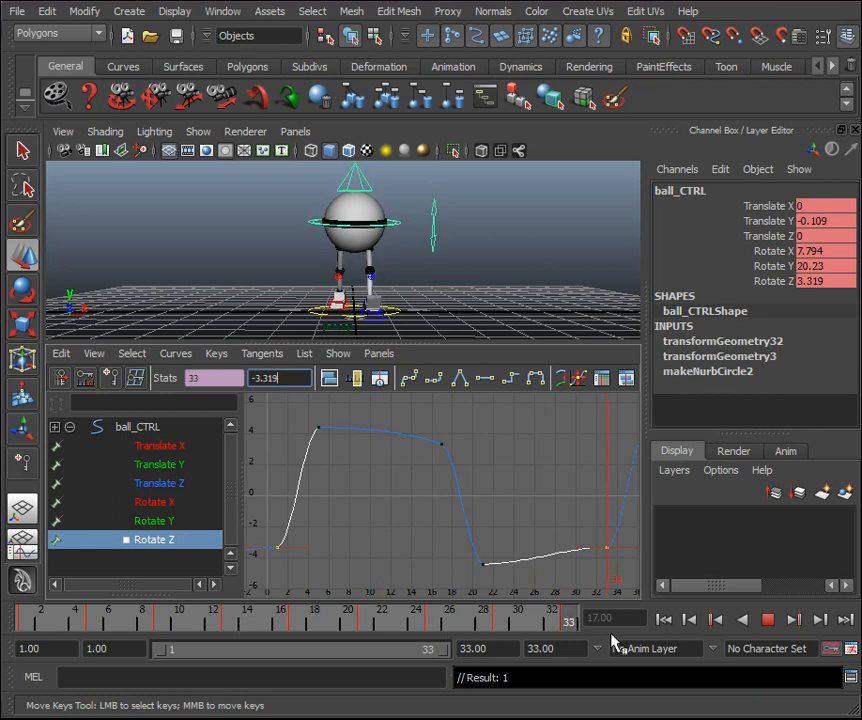
drag(35, 617, 3, 609)
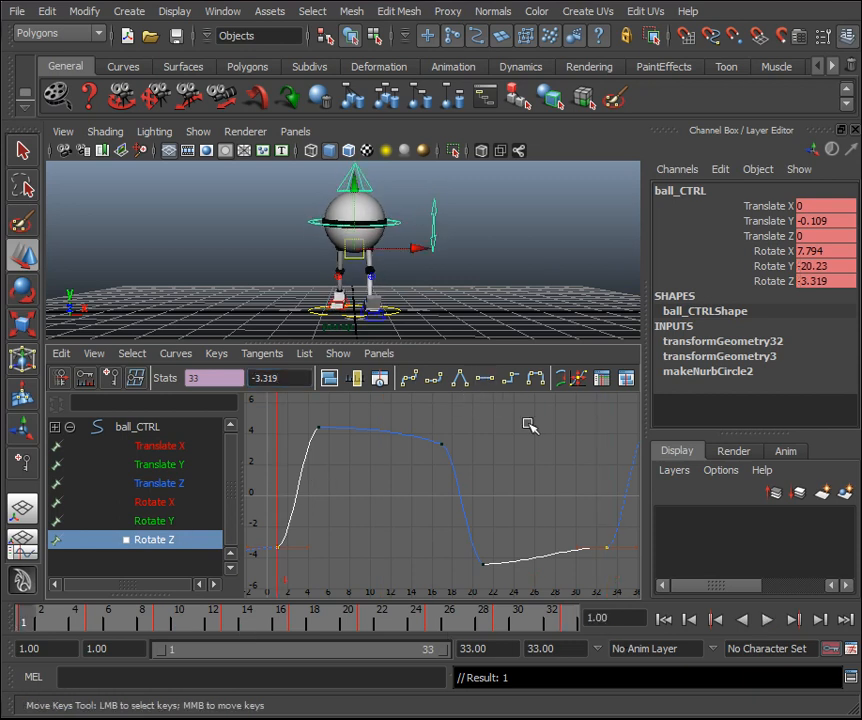
Try tilting the outgoing tangents of the Rotate Z keys at frames 1 and 33 upward, and undo the edit.
drag(620, 566, 619, 512)
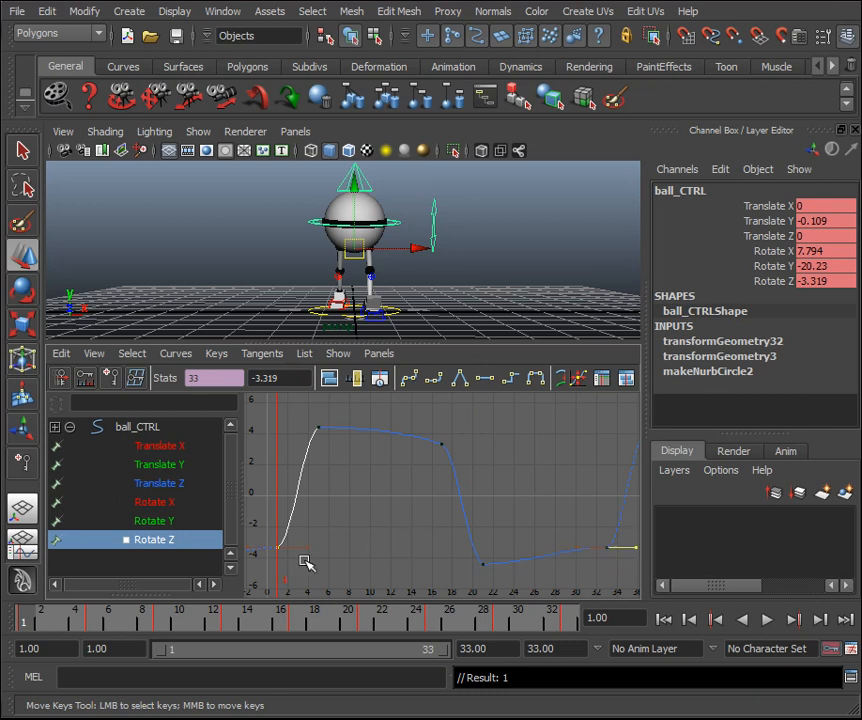
drag(298, 530, 313, 528)
shift+middle_drag(330, 548, 331, 545)
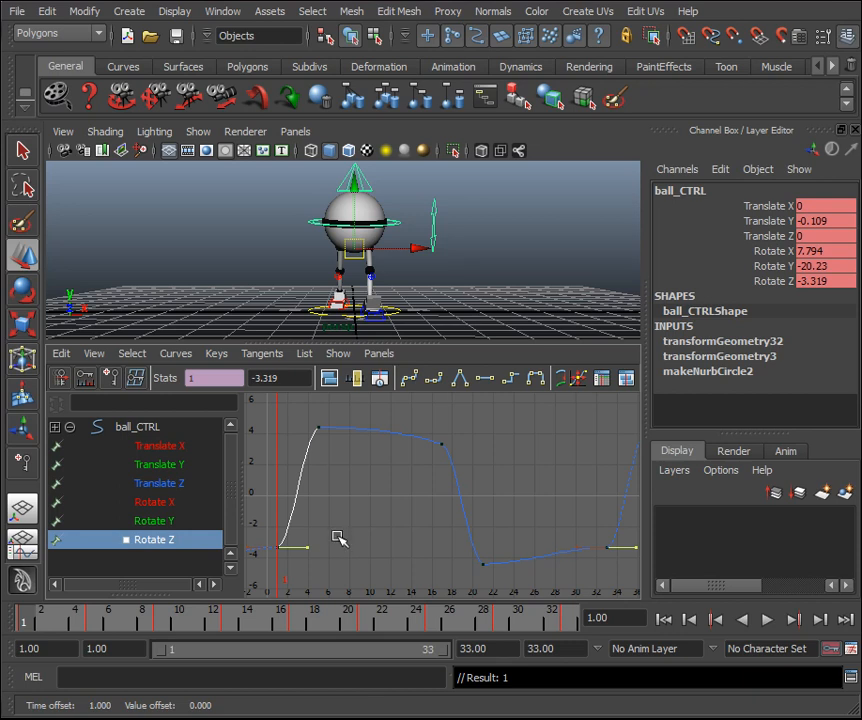
shift+middle_drag(338, 538, 343, 509)
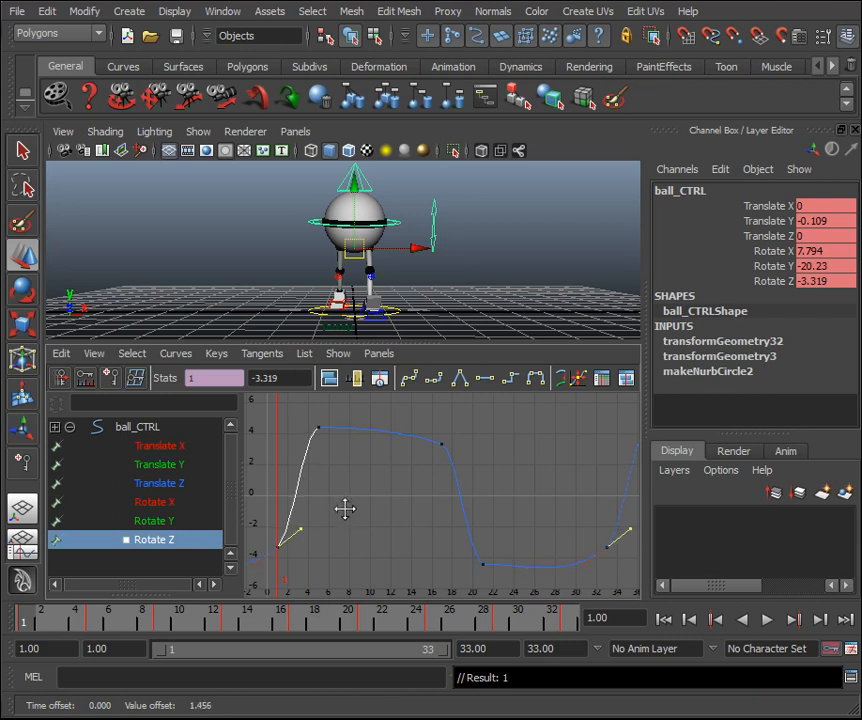
key(ctrl+z)
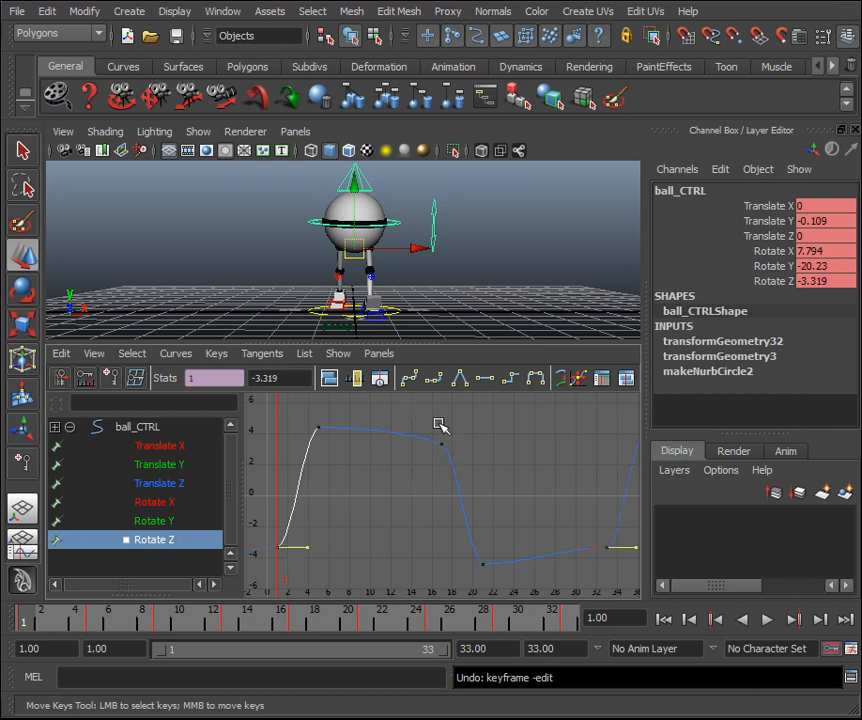
Break the tangents of the Rotate Z keys at frames 1 and 33 and angle only their outgoing handles steeply upward.
click(217, 353)
click(259, 381)
shift+middle_drag(384, 524, 373, 490)
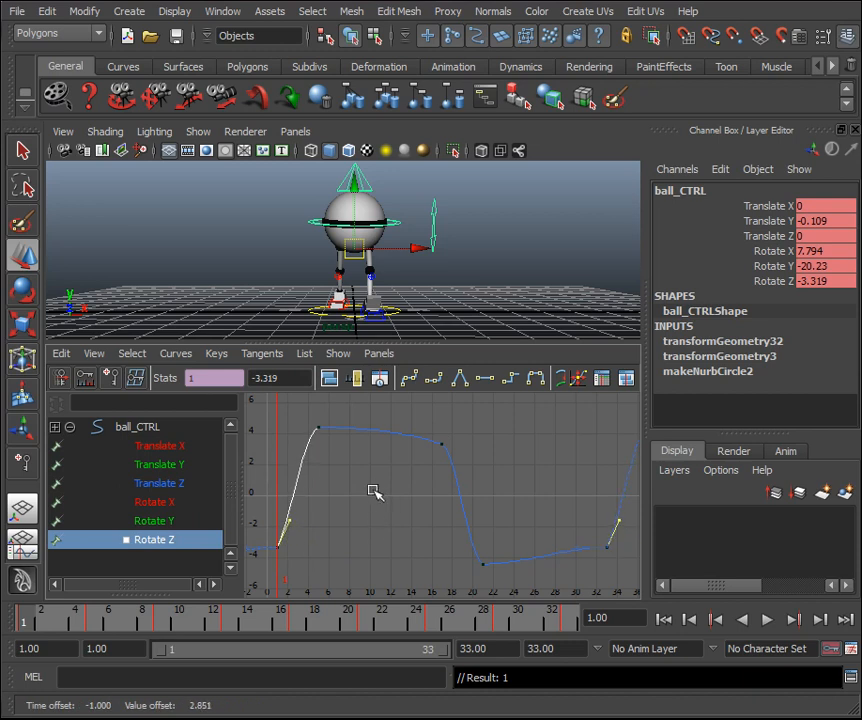
Maximize the perspective view, close in on the character with nothing selected, and play the walk cycle to examine the hip tilt.
key(space)
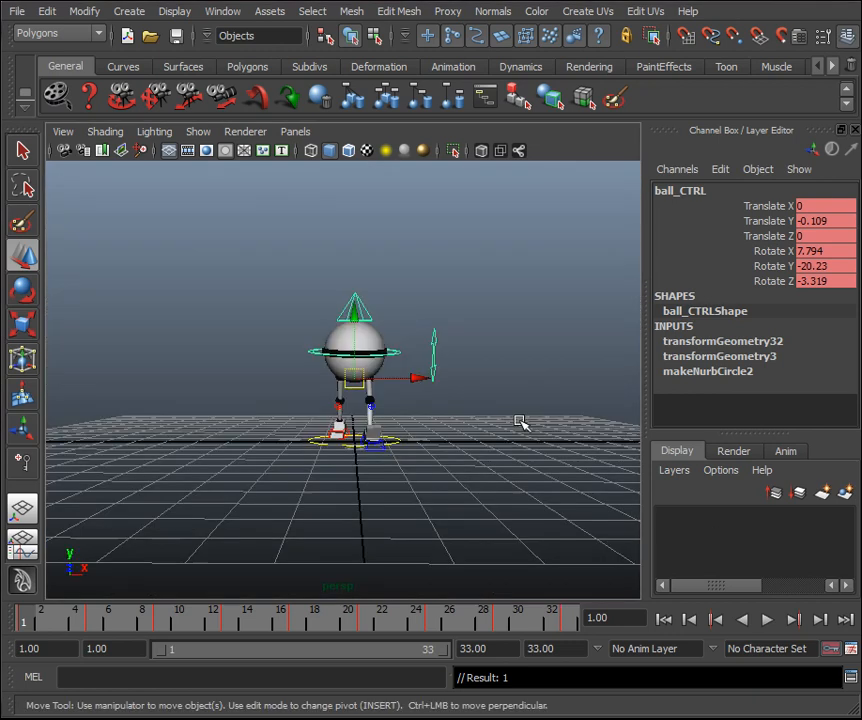
alt+right_drag(370, 394, 462, 438)
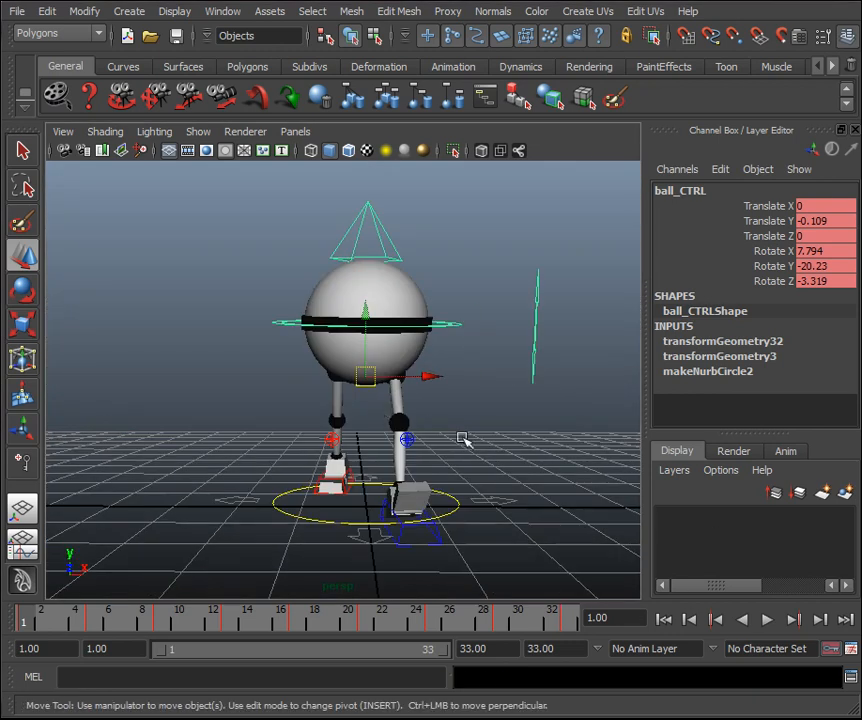
click(604, 511)
click(766, 621)
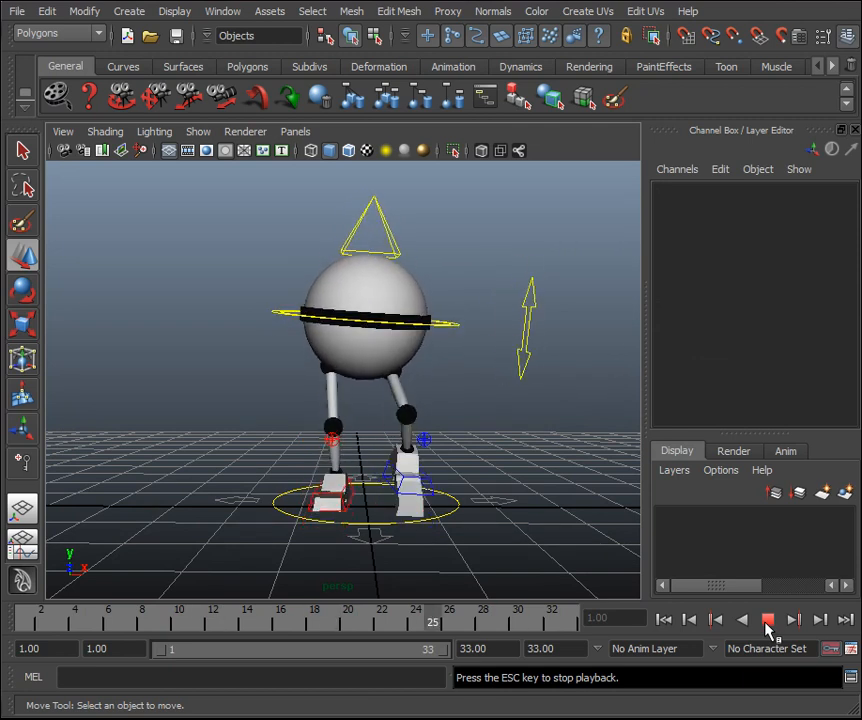
click(766, 621)
Reselect ball_CTRL, flatten the tangents of its Rotate Z keys at frames 1 and 33 in the Graph Editor, and play the cycle.
click(440, 319)
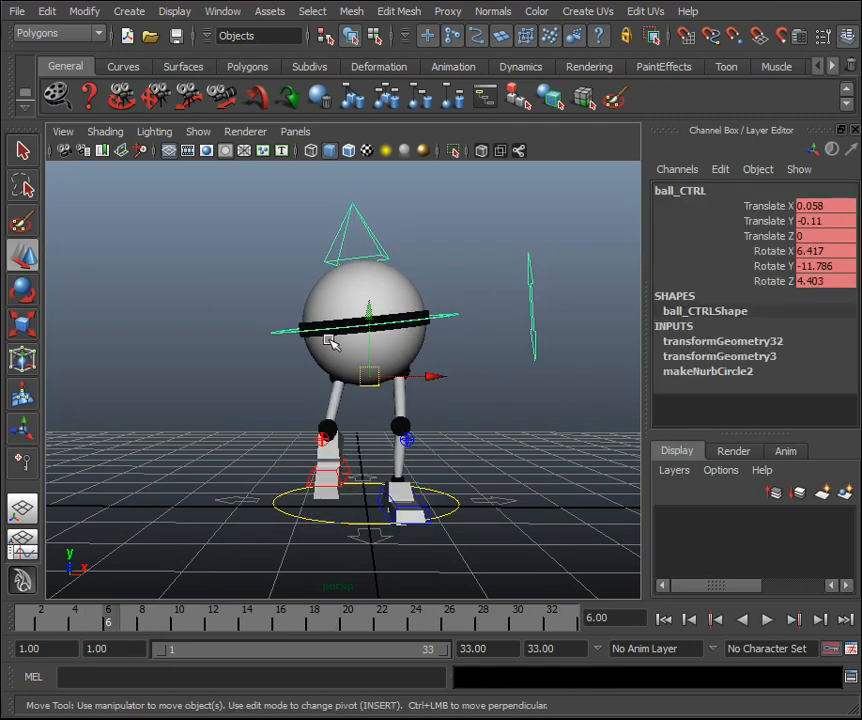
click(22, 544)
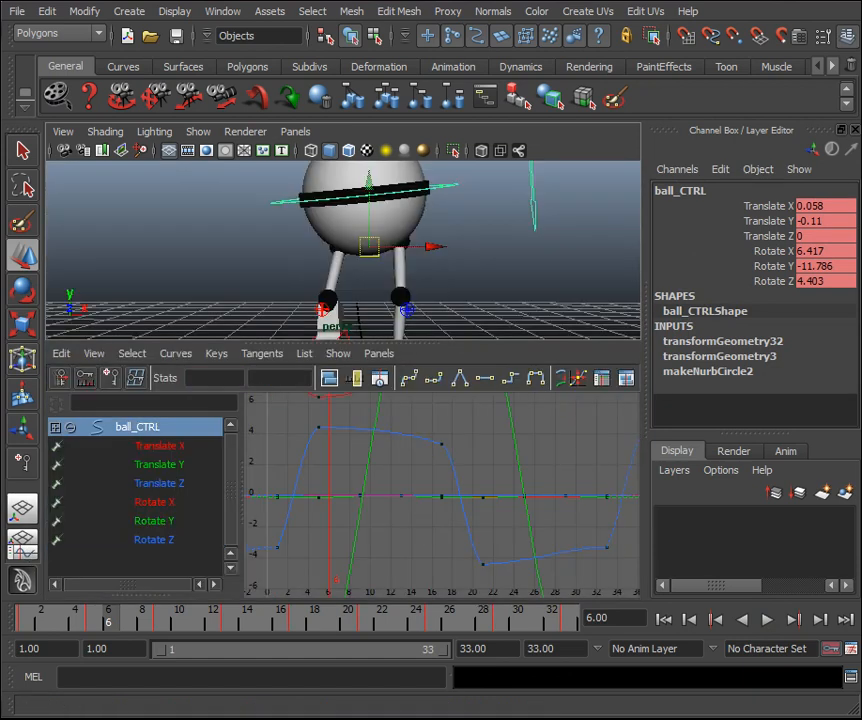
click(205, 540)
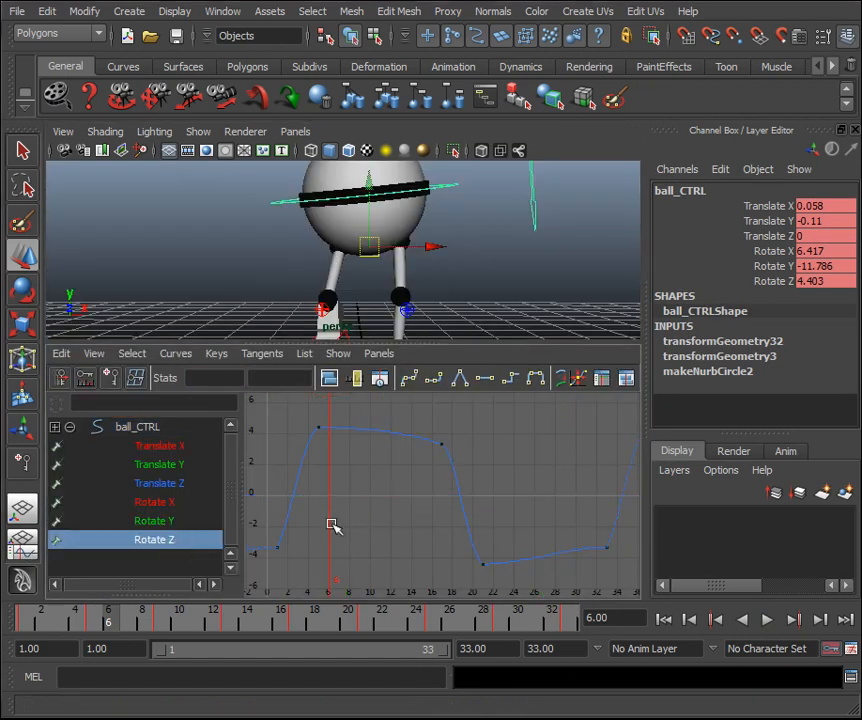
drag(540, 507, 541, 508)
shift+click(268, 540)
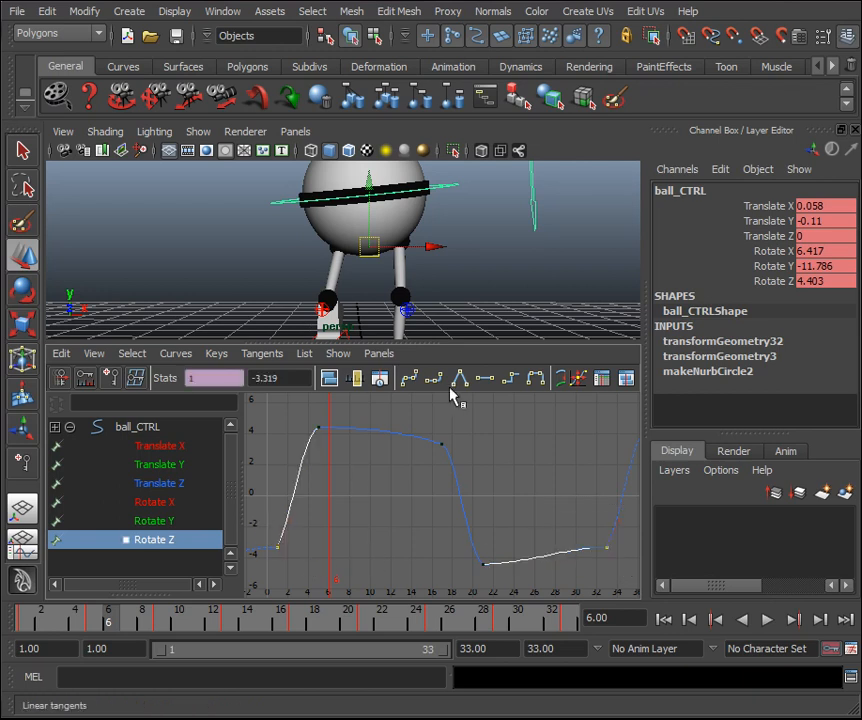
click(484, 378)
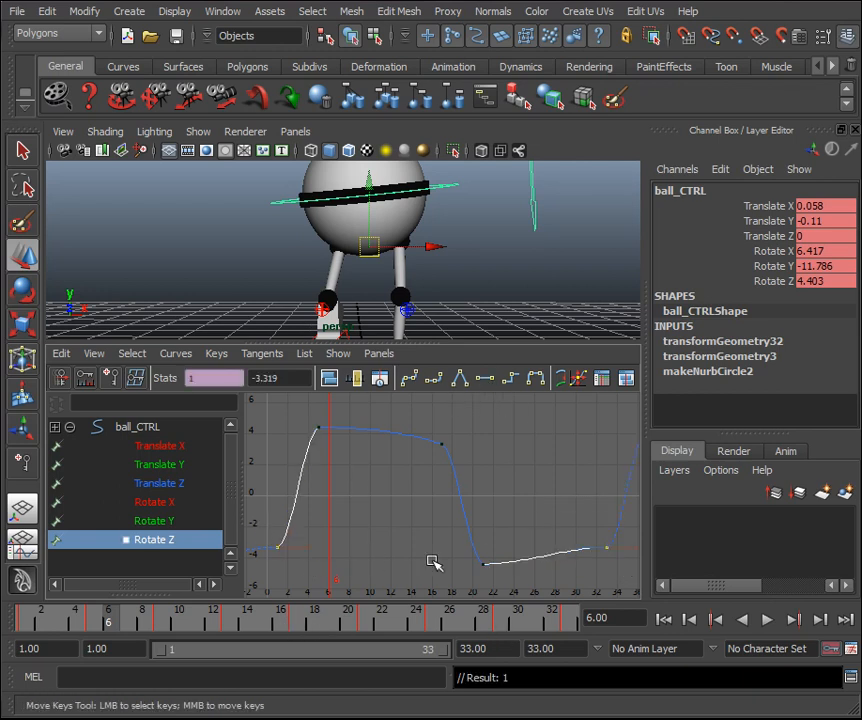
click(768, 621)
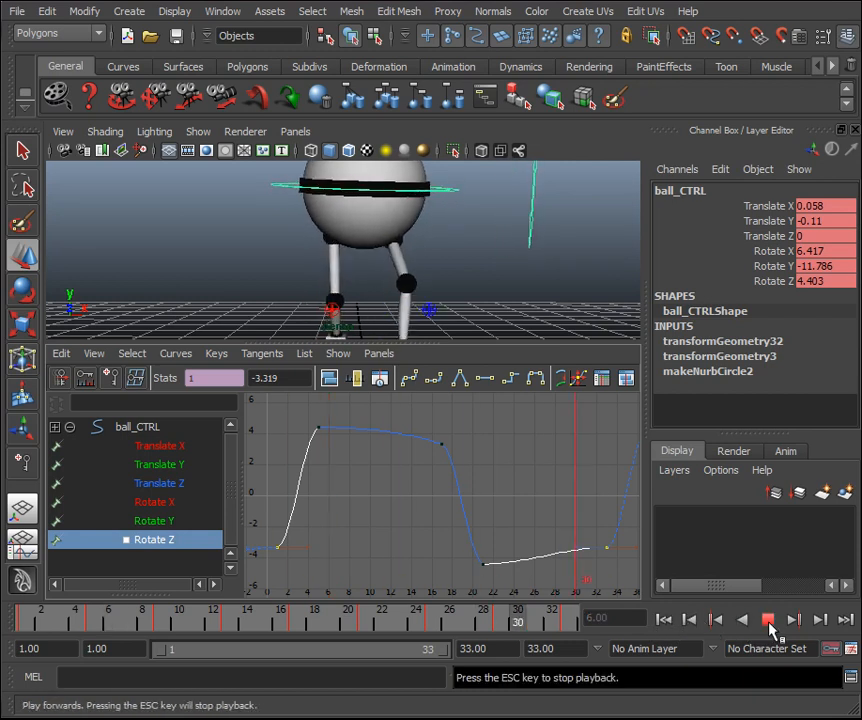
click(768, 621)
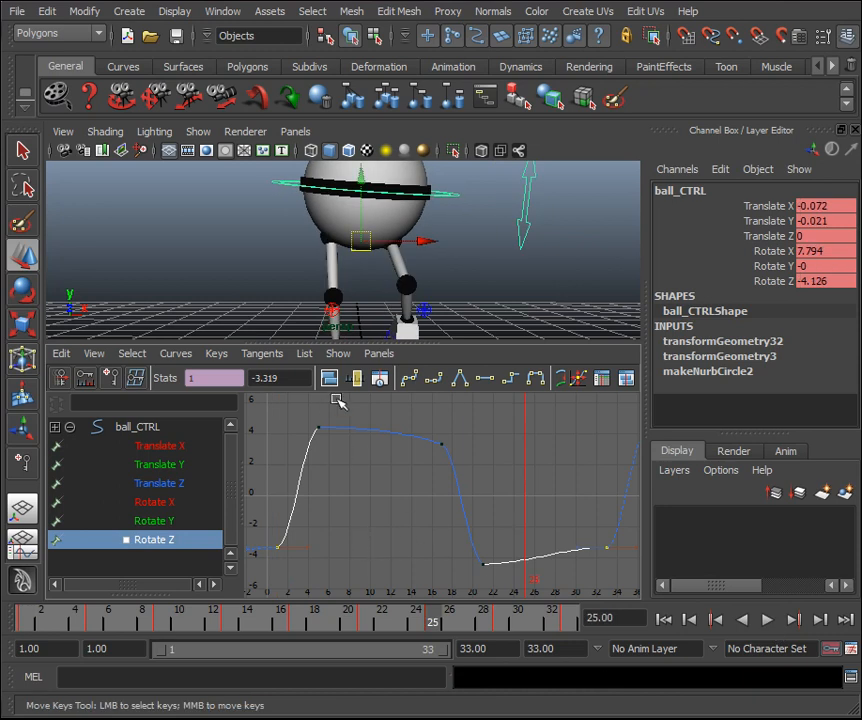
Unify the tangents of the Rotate Z keys at frames 1 and 33 and tilt their handles slightly upward.
click(461, 384)
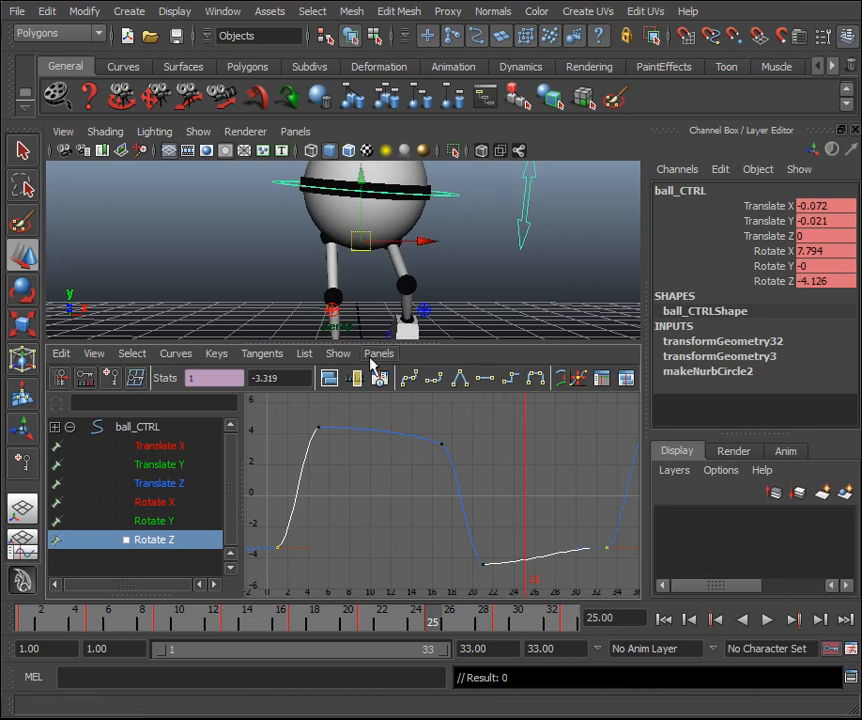
click(217, 354)
click(230, 381)
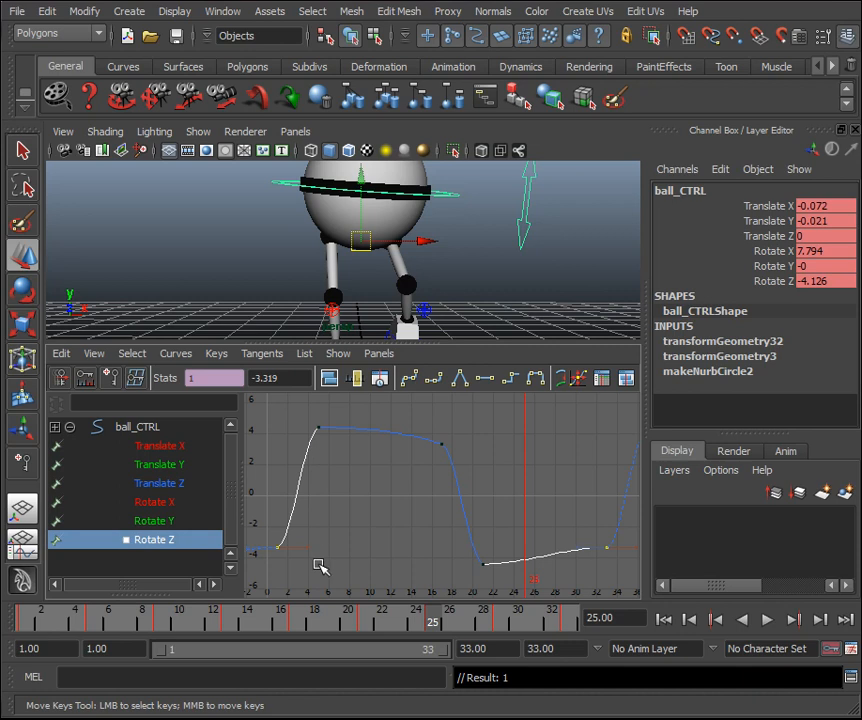
shift+drag(627, 571, 616, 509)
drag(257, 508, 256, 505)
click(253, 357)
mouse_move(219, 356)
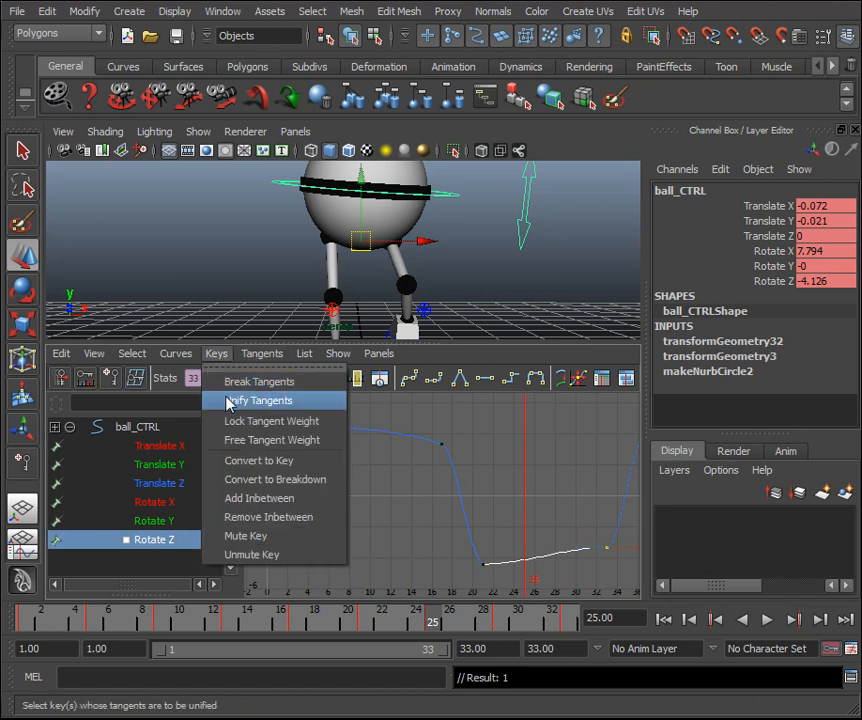
click(229, 401)
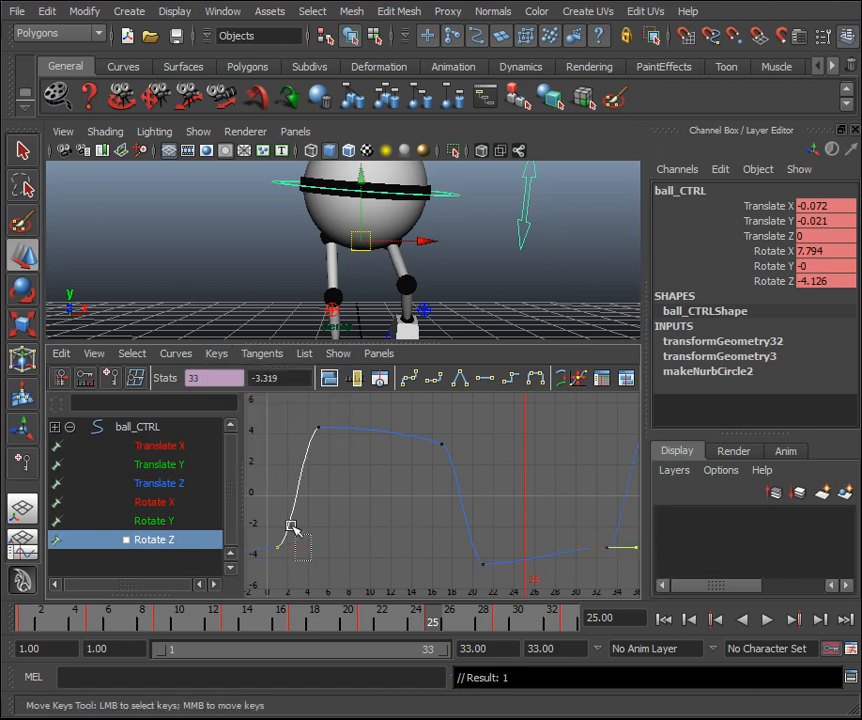
middle_drag(340, 518, 341, 504)
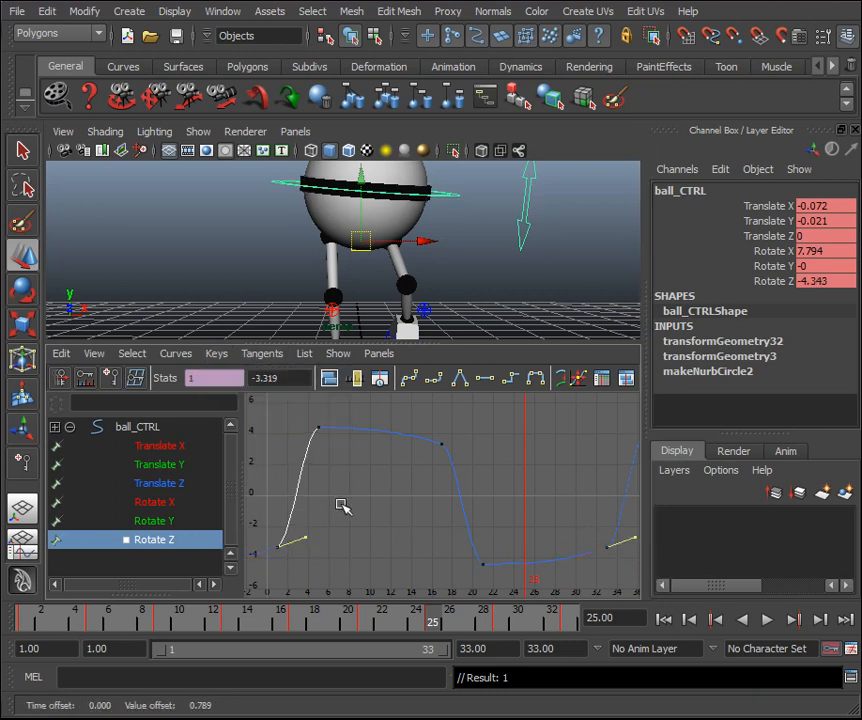
During playback, try a steeper tilt on the handles at frames 1 and 33, undo it, and nudge them to a slight slope.
click(768, 622)
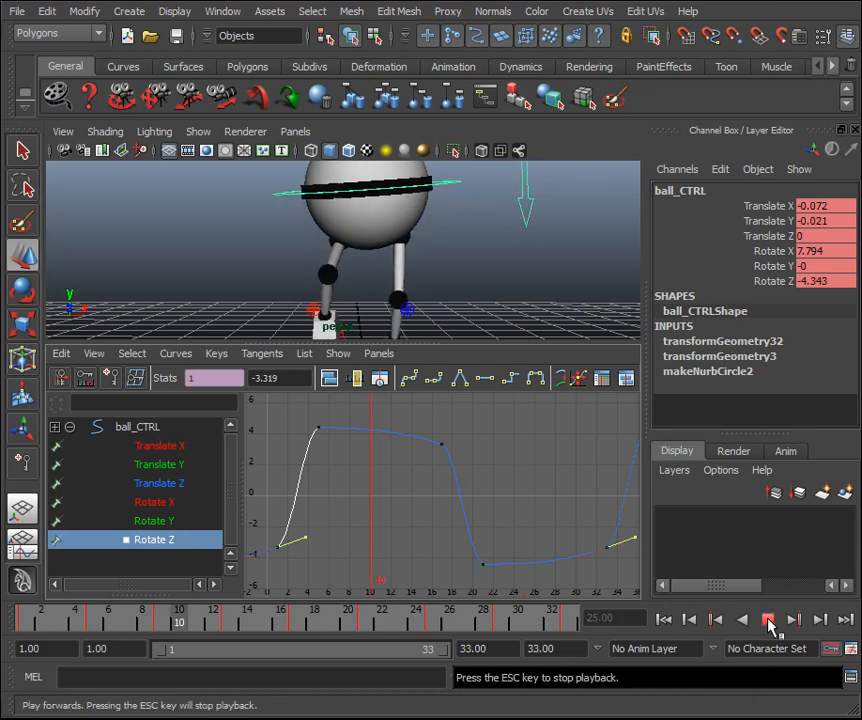
middle_drag(581, 519, 564, 508)
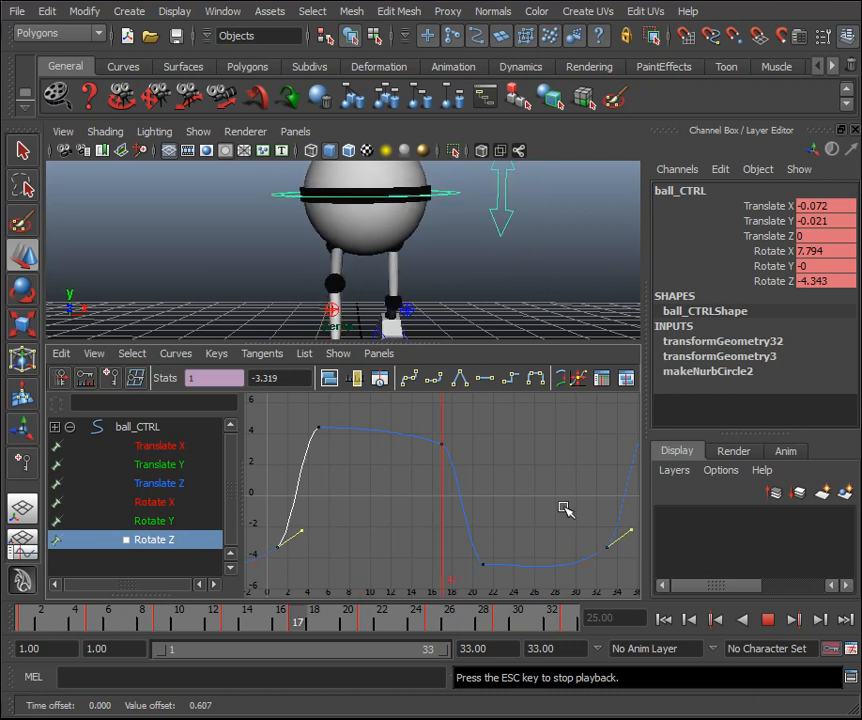
key(ctrl+z)
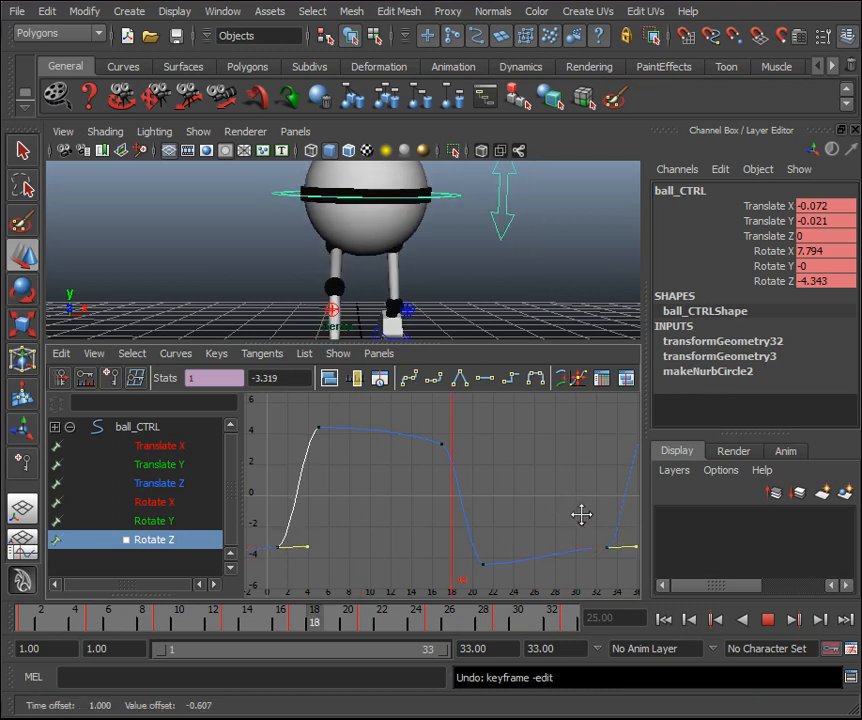
middle_drag(581, 514, 582, 510)
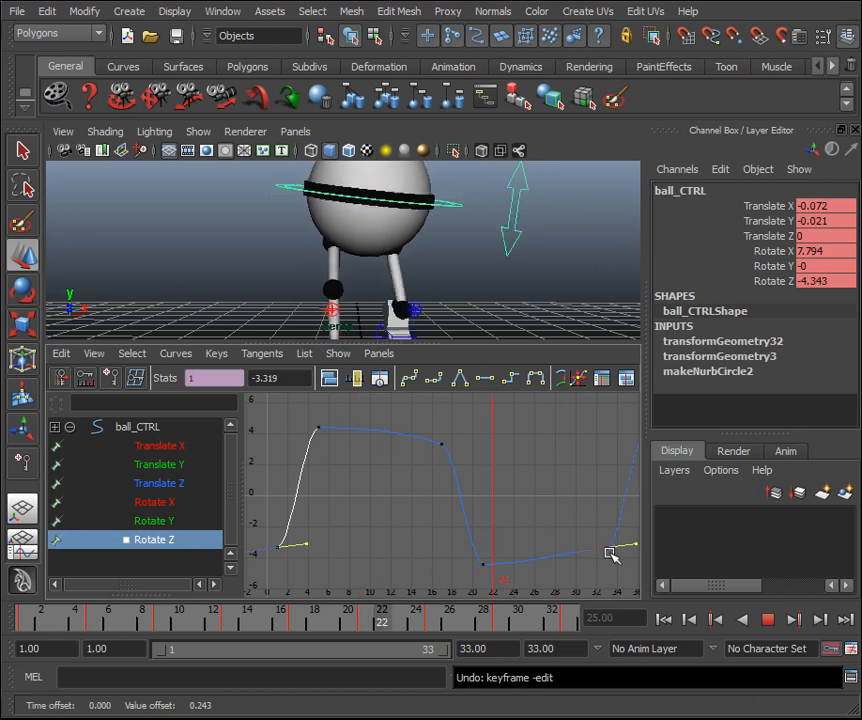
Break the tangents at frames 1 and 33 again and adjust only the outgoing handles to a slight upward slope.
drag(629, 558, 252, 511)
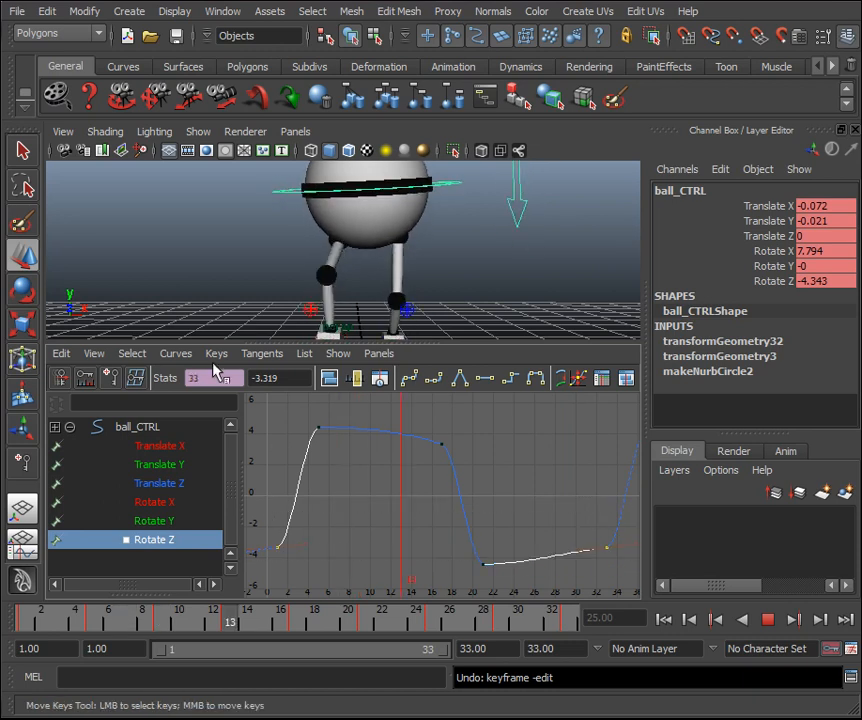
click(216, 353)
click(235, 381)
drag(626, 542, 622, 530)
shift+drag(306, 561, 297, 531)
middle_drag(350, 523, 351, 507)
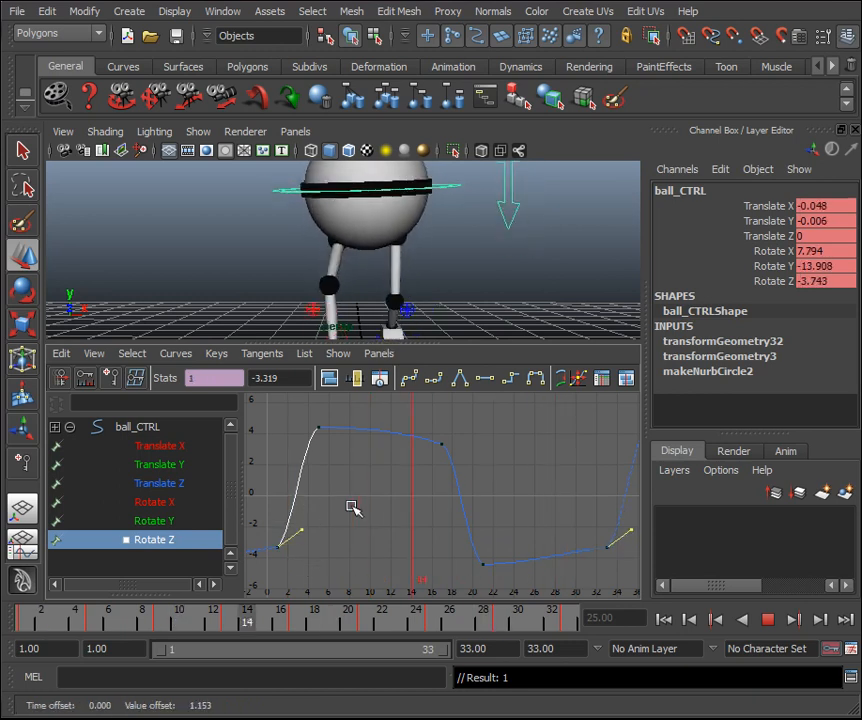
middle_drag(352, 508, 355, 518)
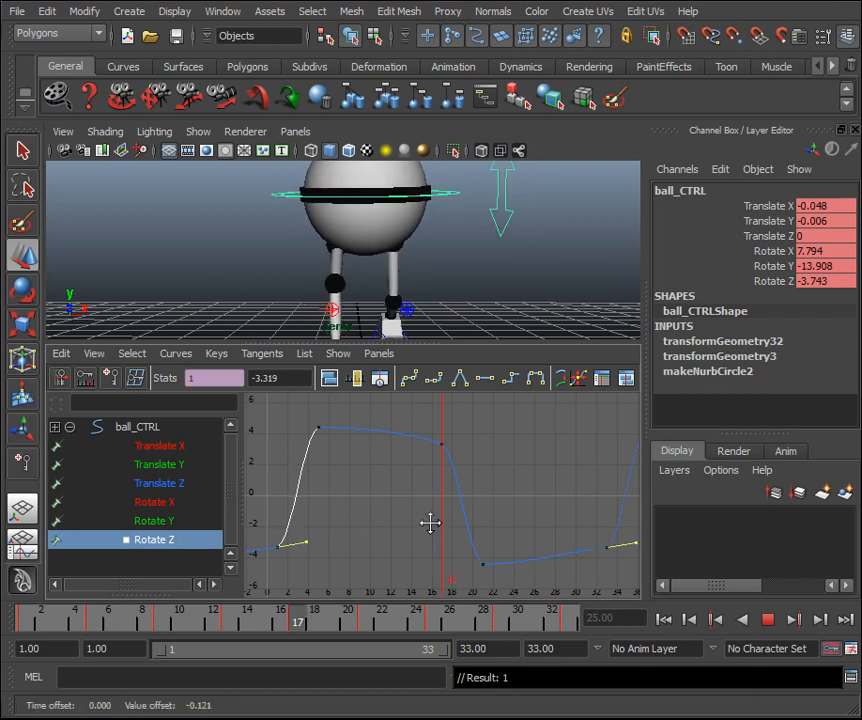
Flatten the tangents of the Rotate Z keys at frames 1 and 33 and maximize the perspective view to examine the playing cycle.
drag(612, 556, 252, 503)
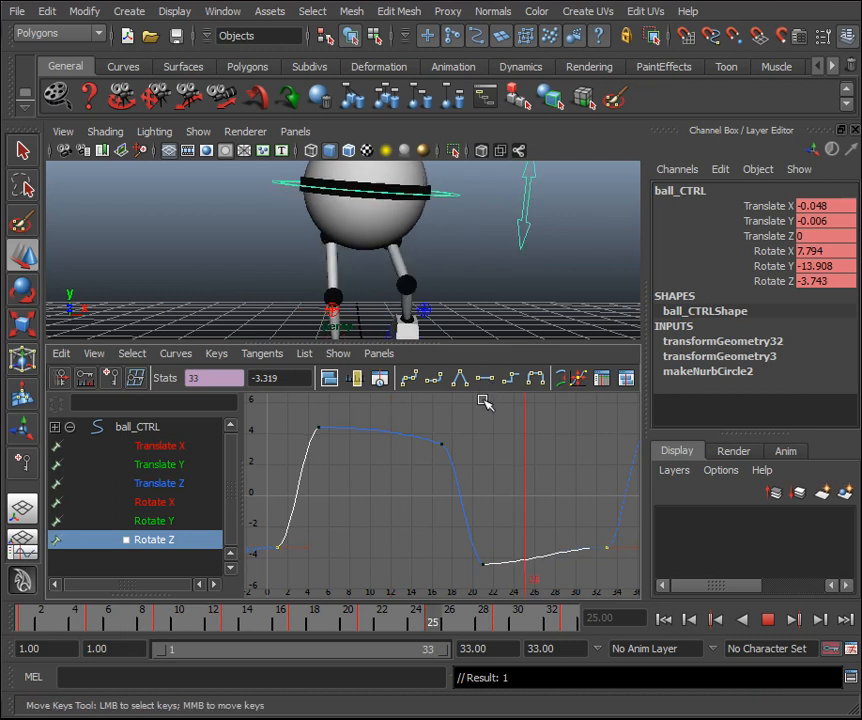
key(space)
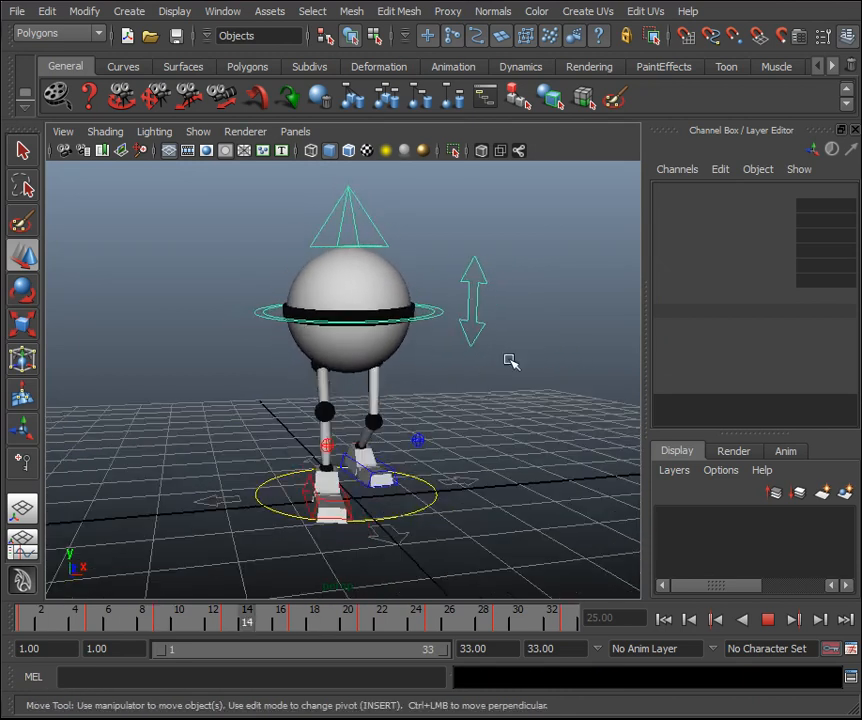
Move ball_CTRL's Rotate Z keys at frames 1 and 33 to a value of -2.615 while the cycle plays.
click(22, 546)
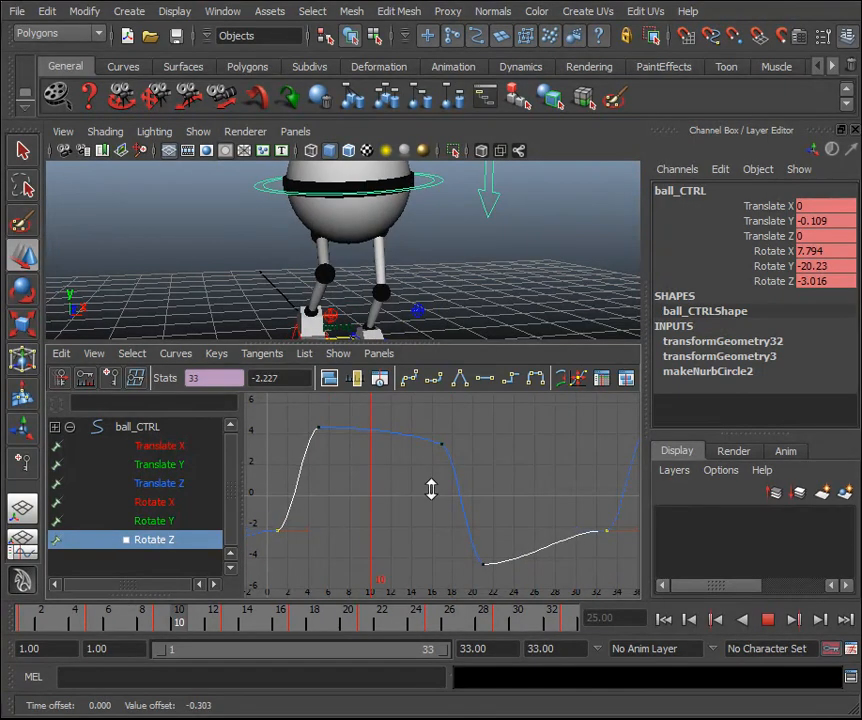
scroll(432, 490, down, 2)
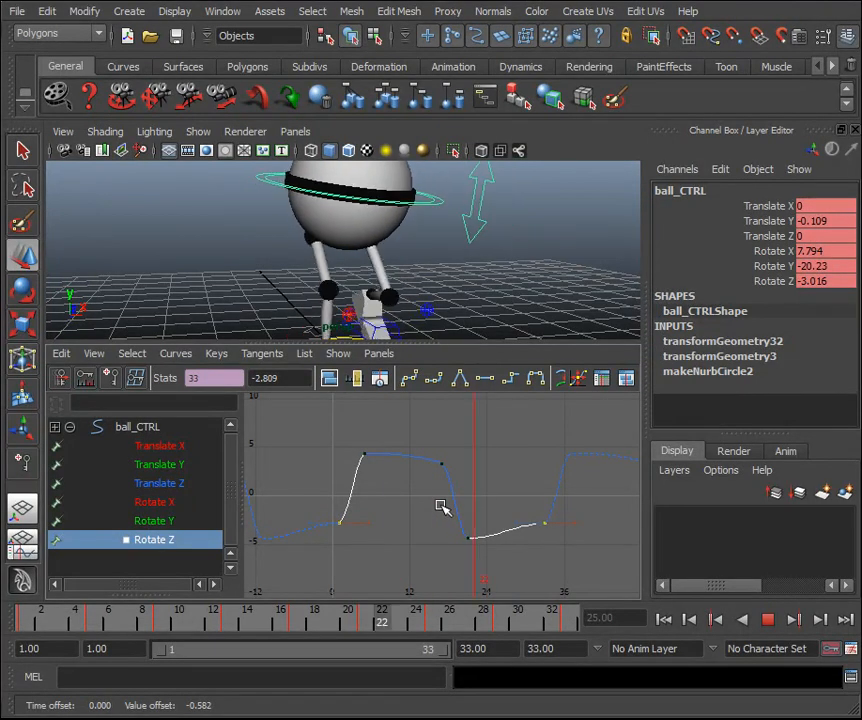
middle_drag(442, 504, 442, 503)
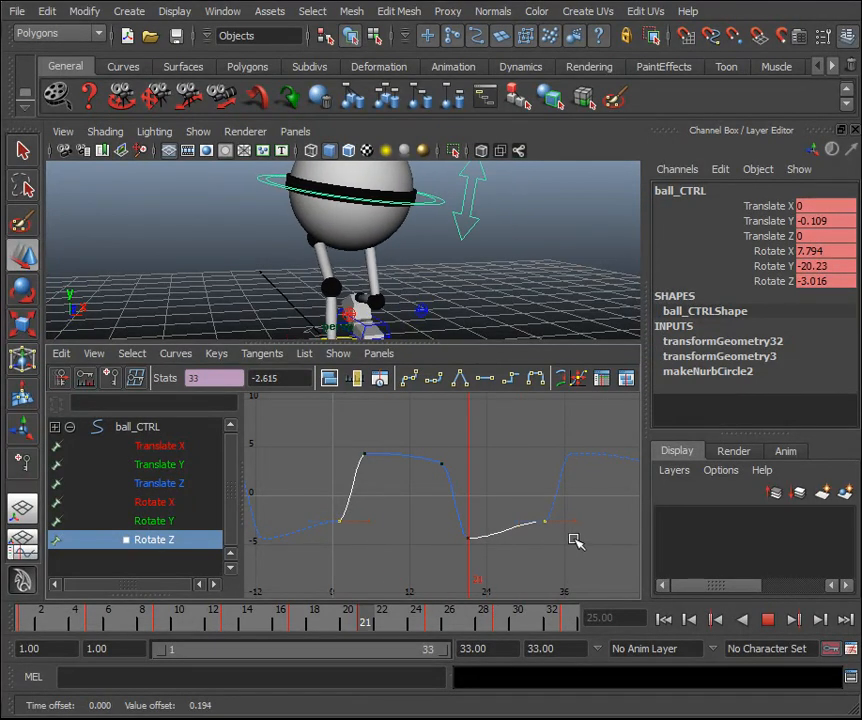
Tilt the outgoing tangent handles of the Rotate Z keys at frames 1 and 33 upward, undoing a trial downward tilt.
shift+drag(579, 543, 568, 509)
shift+drag(374, 534, 361, 505)
middle_drag(395, 497, 395, 492)
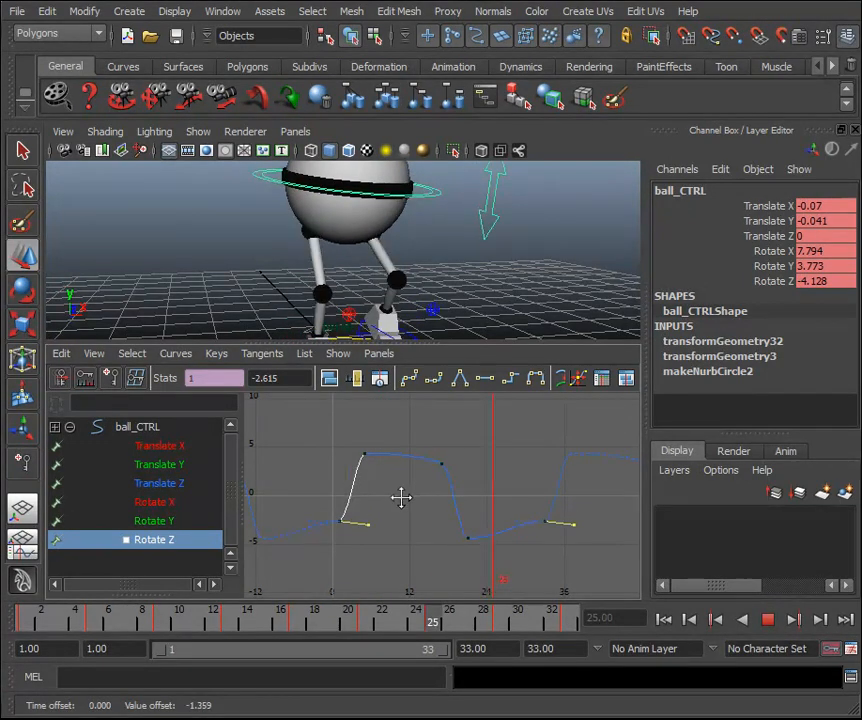
key(ctrl+z)
Tilt the incoming tangent handles of the Rotate Z keys at frames 1 and 33 so the curve rises into both keys.
drag(569, 538, 398, 492)
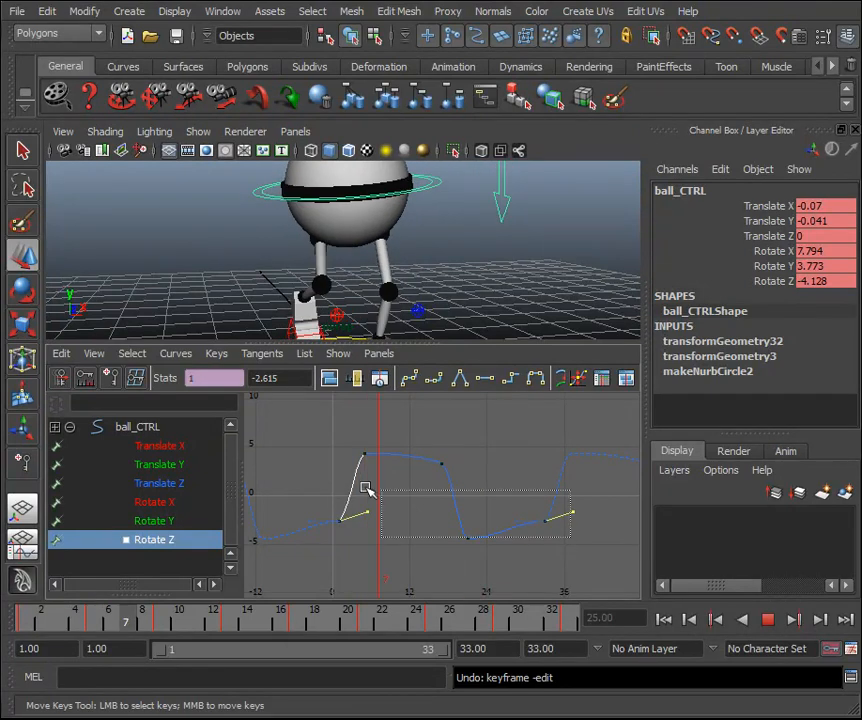
drag(303, 490, 304, 491)
shift+drag(525, 548, 511, 513)
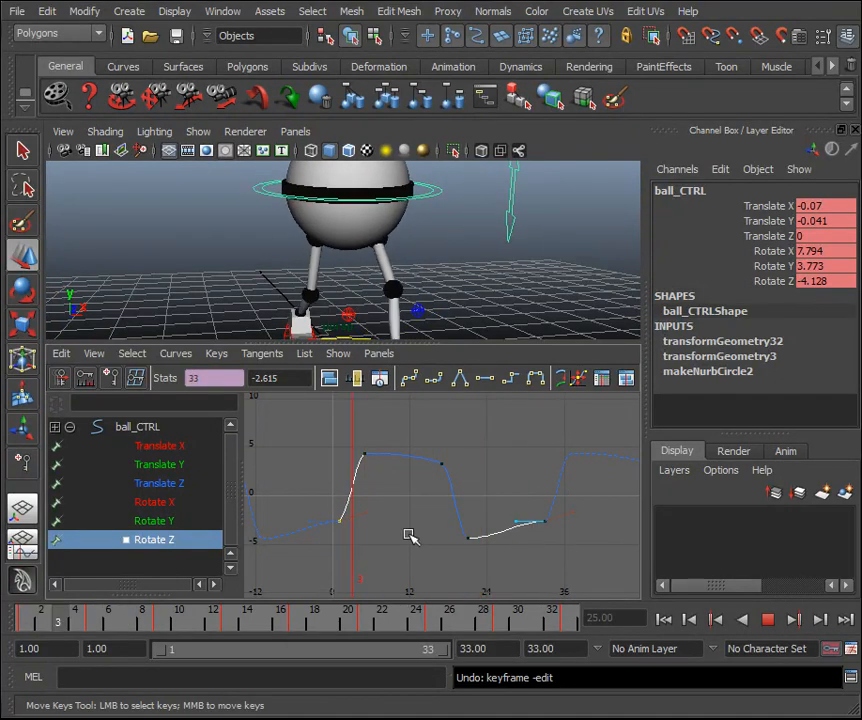
shift+drag(319, 514, 309, 532)
mouse_move(325, 457)
middle_down()
mouse_move(324, 470)
mouse_move(326, 456)
middle_up()
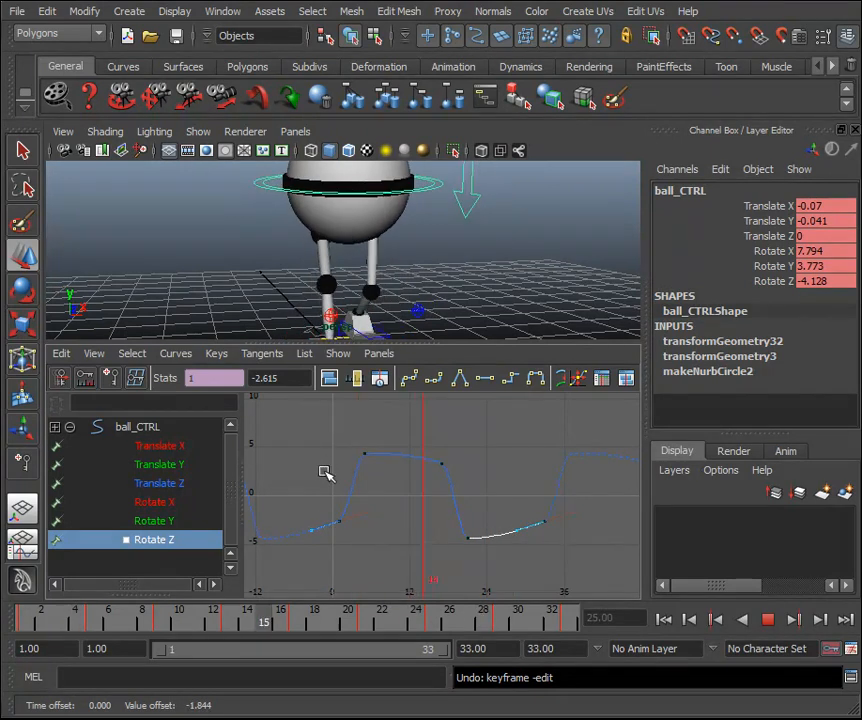
Maximize the perspective view and examine the hip tilt in the playing walk cycle.
key(space)
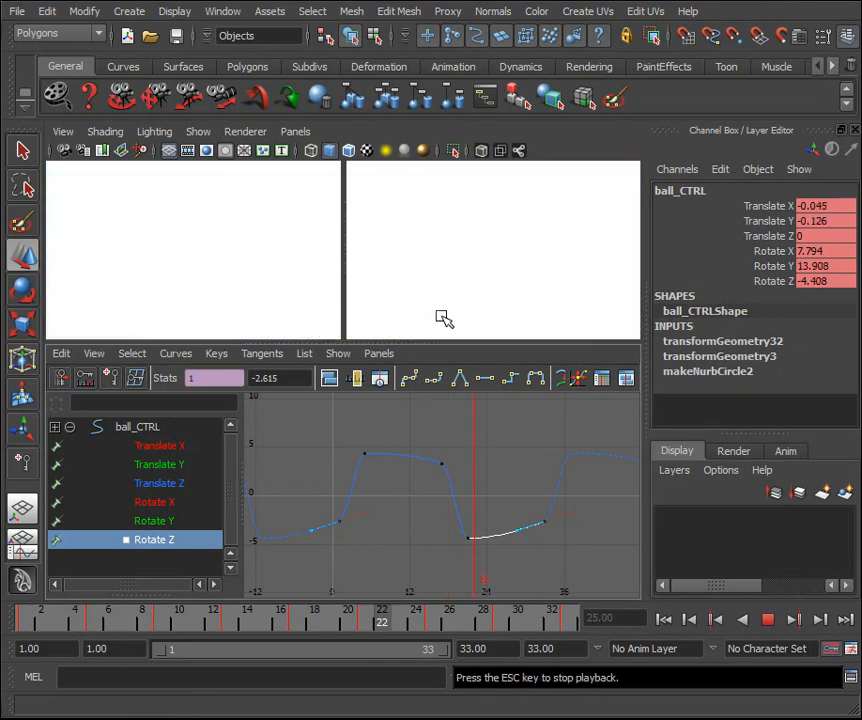
key(space)
key(space)
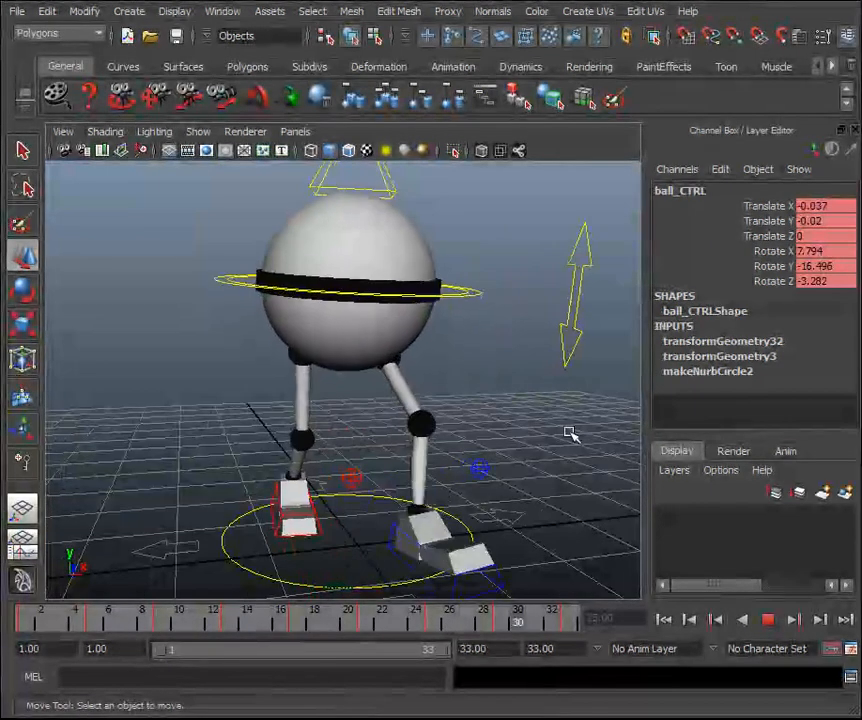
scroll(570, 433, down, 3)
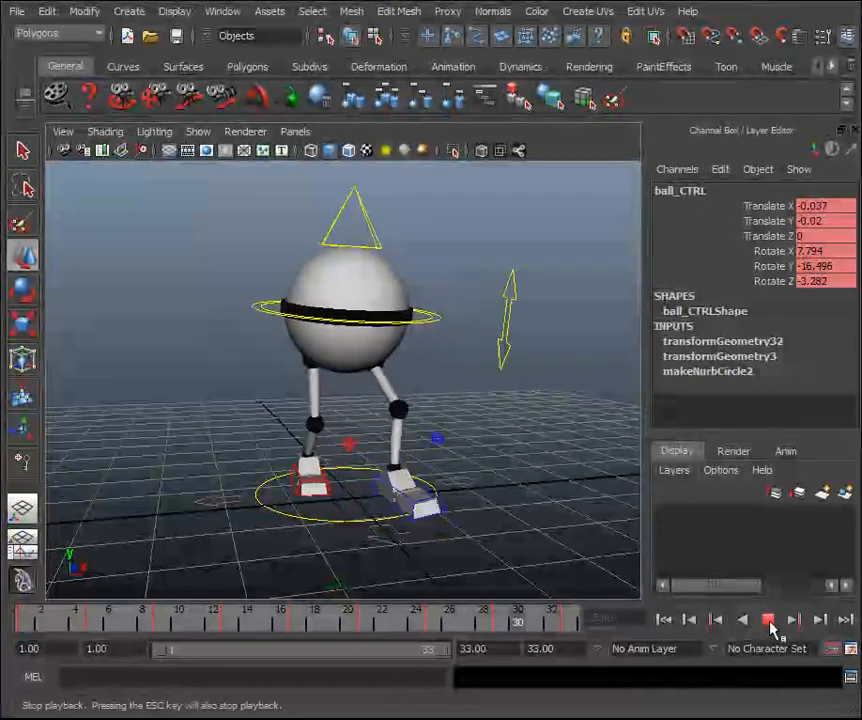
Stop playback, return to frame 1 and save the scene.
click(771, 624)
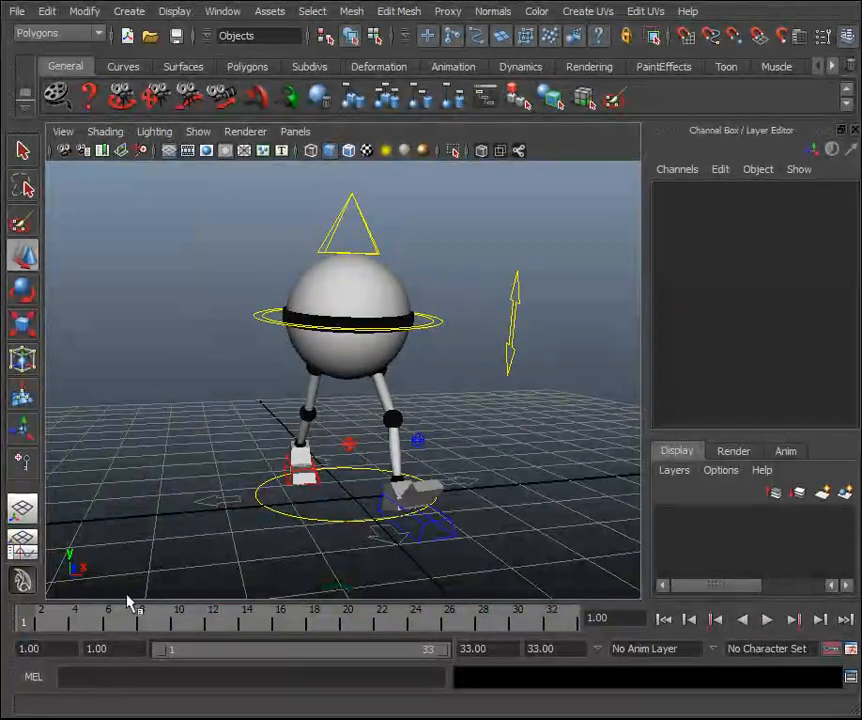
drag(40, 623, 24, 624)
key(ctrl+s)
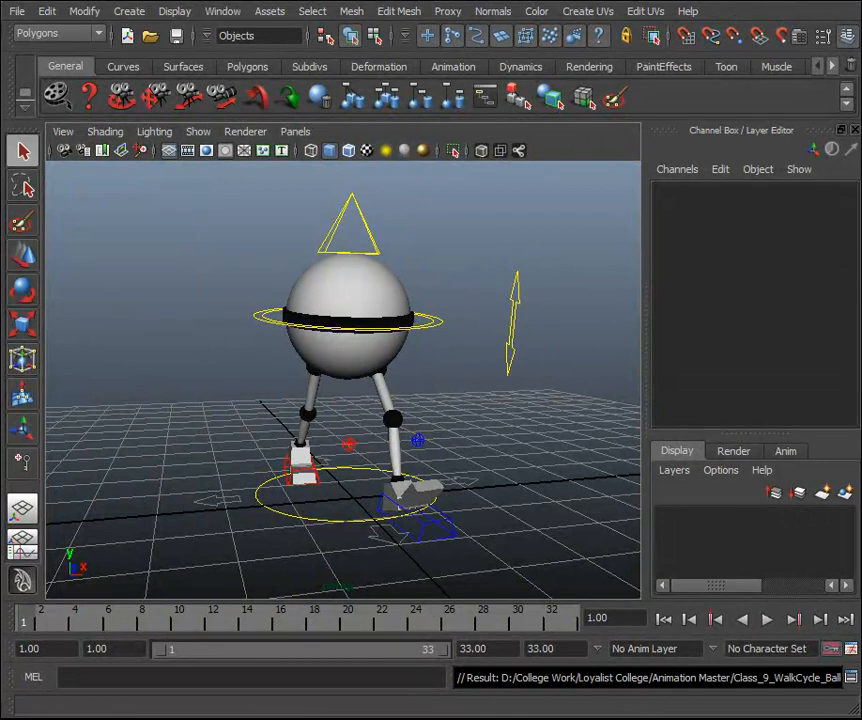
Isolate ball_CTRL's Rotate Z curve, break the tangents of its key at frame 21 and tilt only the incoming handle upward.
click(440, 322)
click(22, 546)
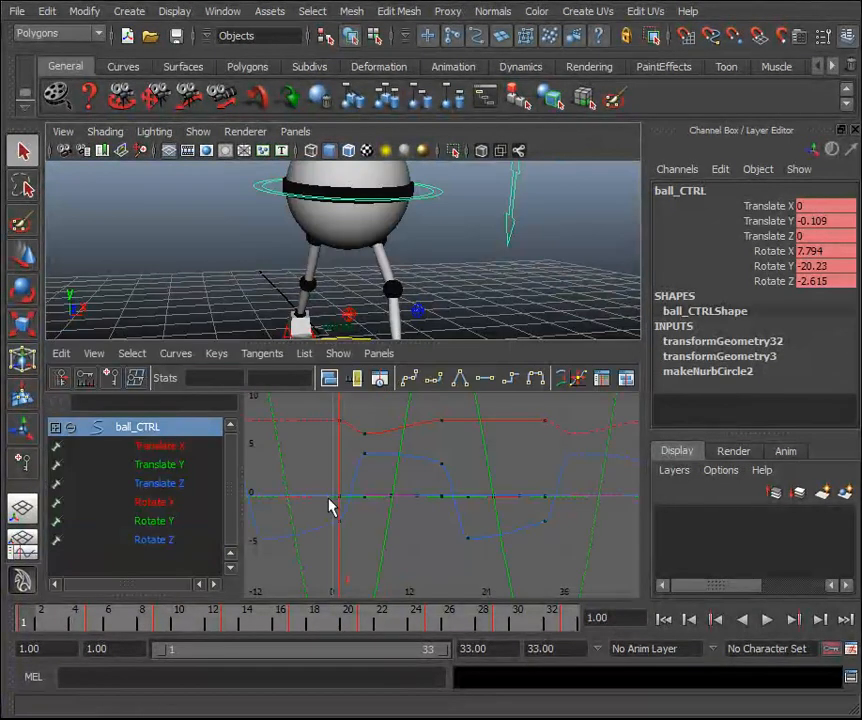
click(155, 540)
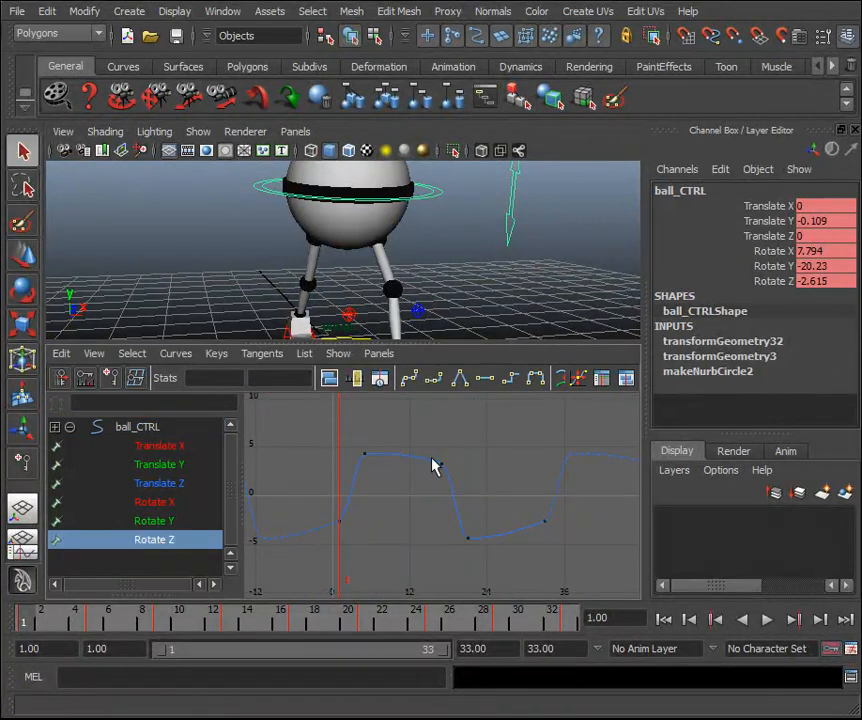
key(f)
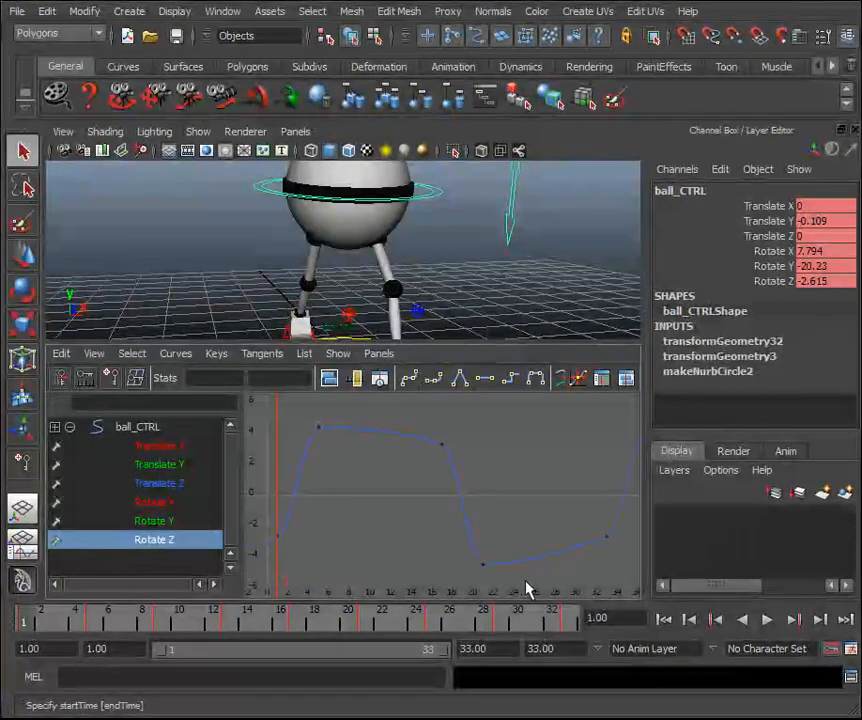
drag(531, 587, 457, 543)
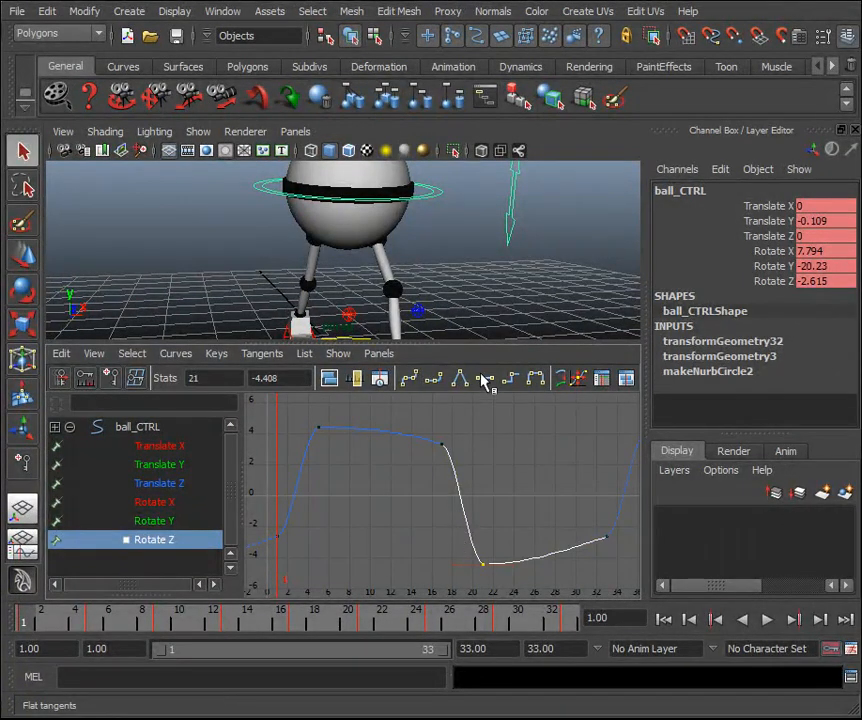
click(263, 354)
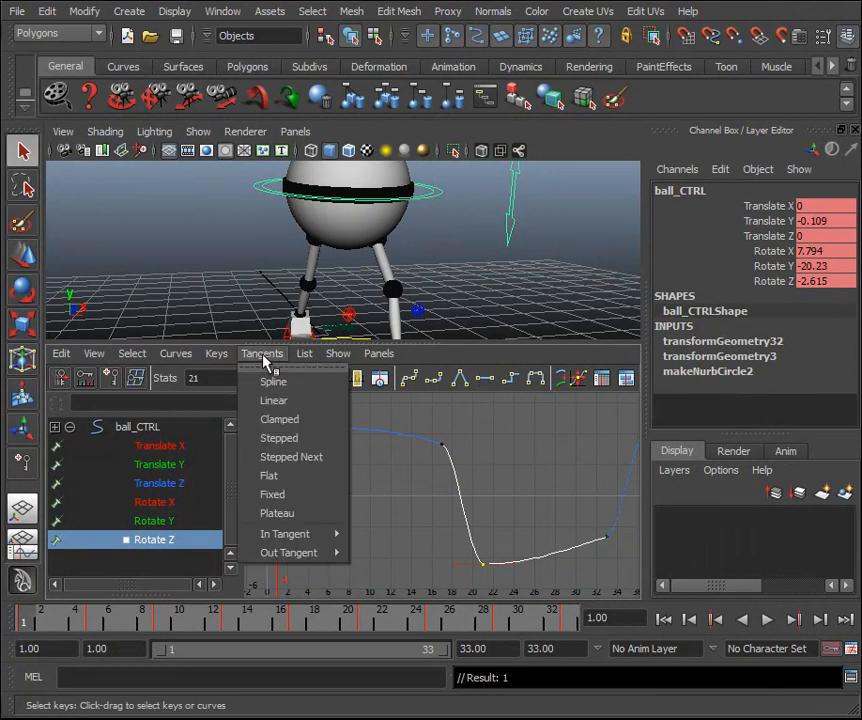
mouse_move(222, 357)
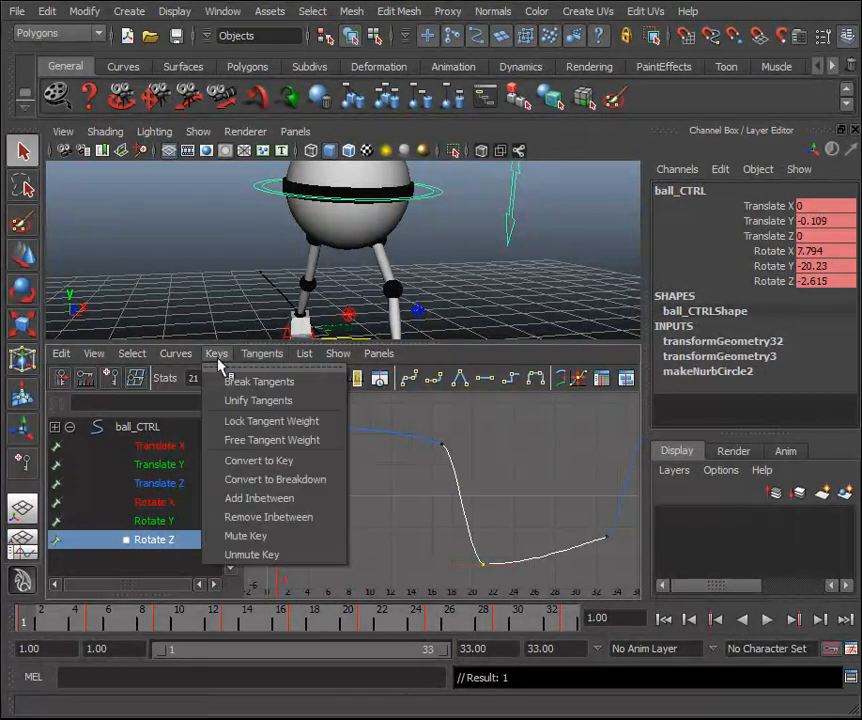
click(226, 381)
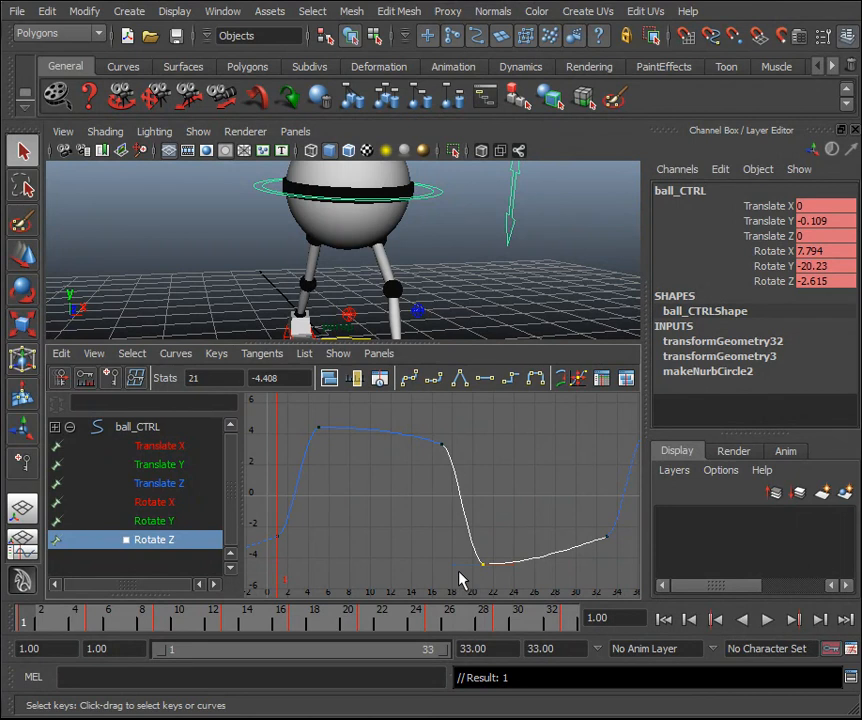
key(w)
middle_drag(498, 495, 502, 476)
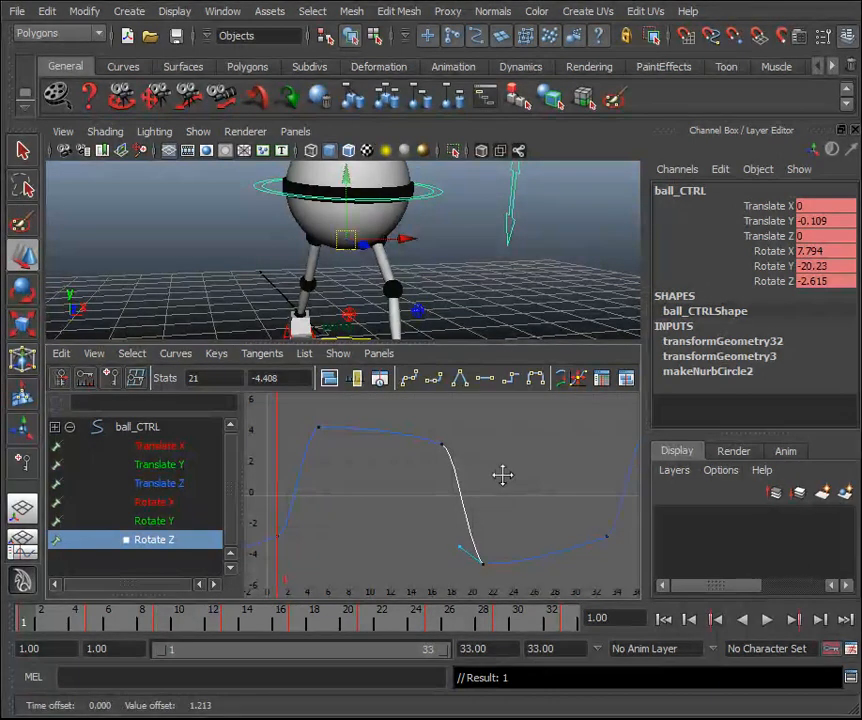
Steepen the incoming Rotate Z handle at frame 21 to nearly vertical, check it in playback and undo the last handle tweak.
mouse_move(115, 625)
mouse_down()
mouse_move(208, 620)
mouse_move(455, 643)
mouse_move(217, 641)
mouse_move(391, 656)
mouse_up()
click(767, 621)
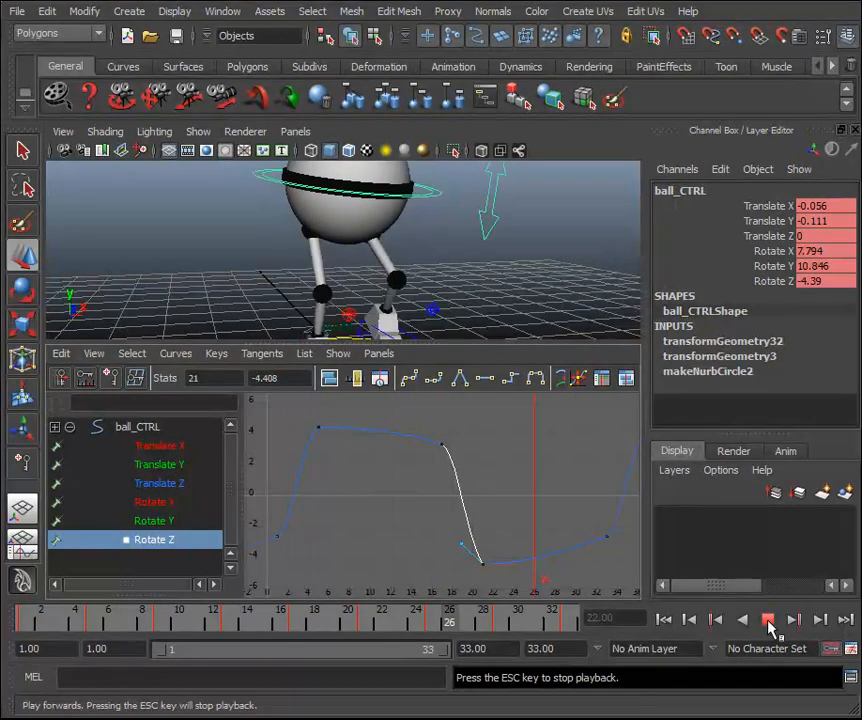
click(767, 621)
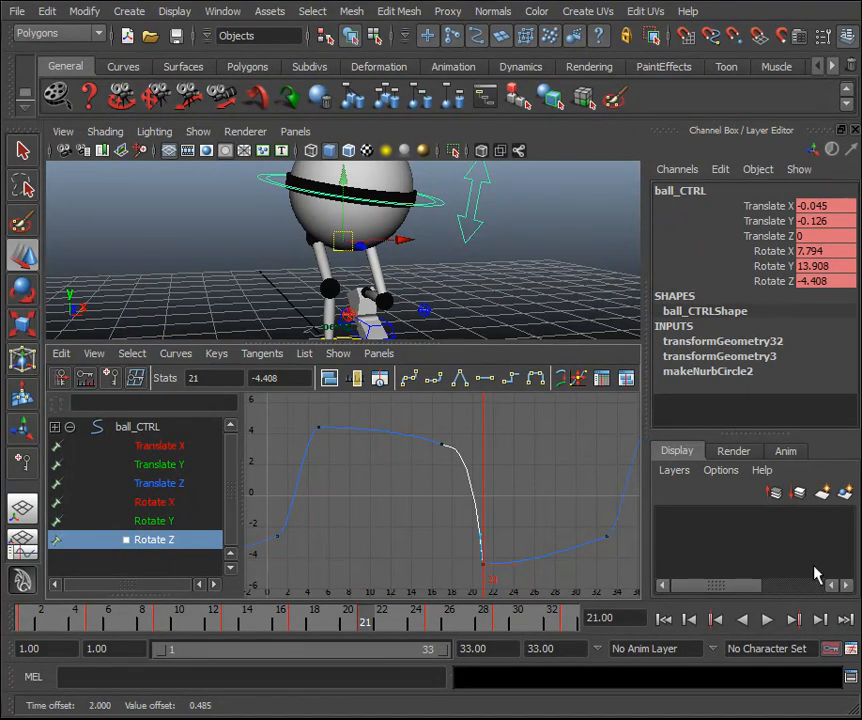
click(767, 621)
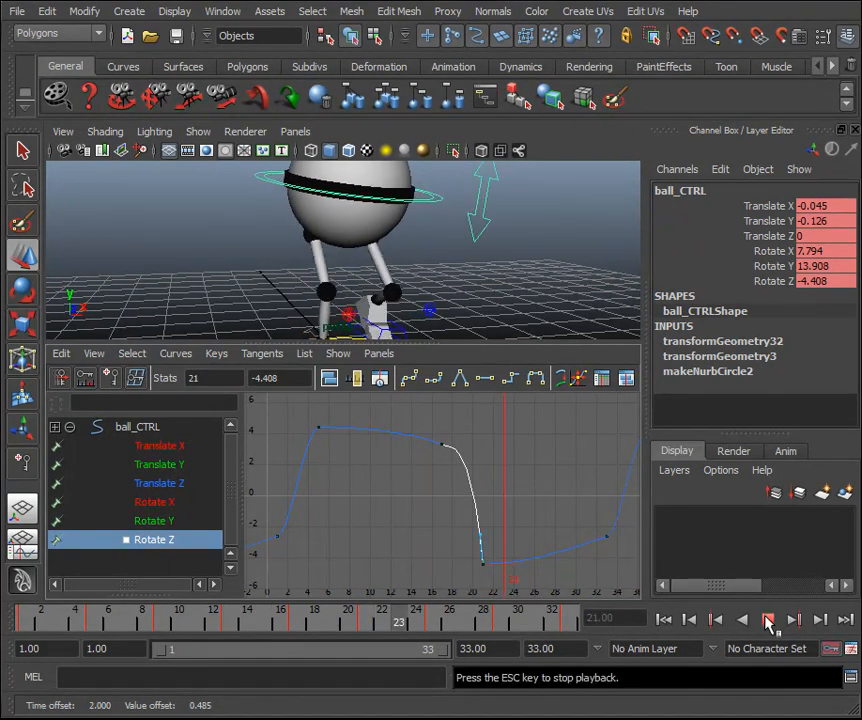
click(767, 621)
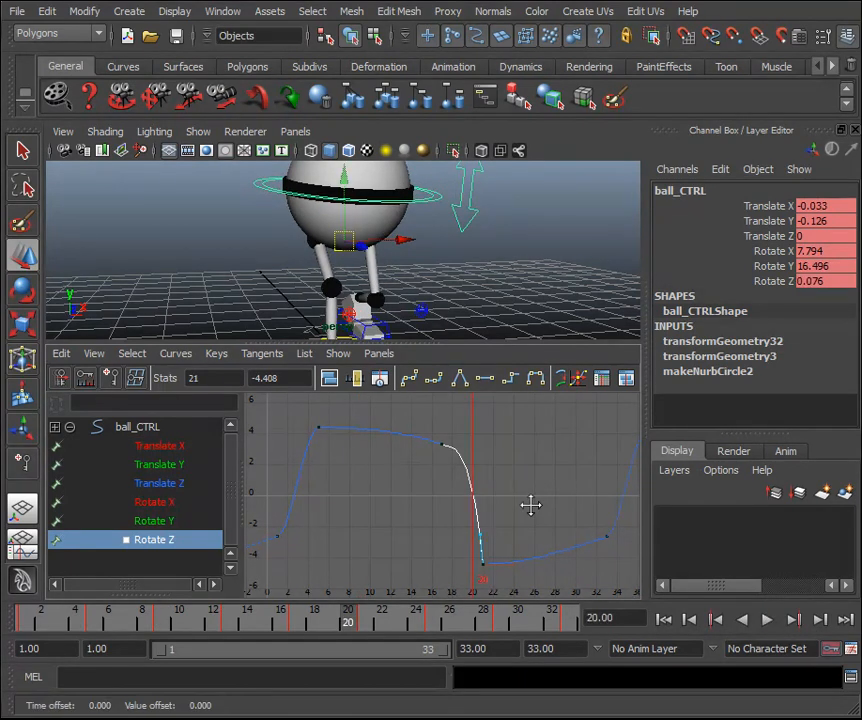
key(ctrl+z)
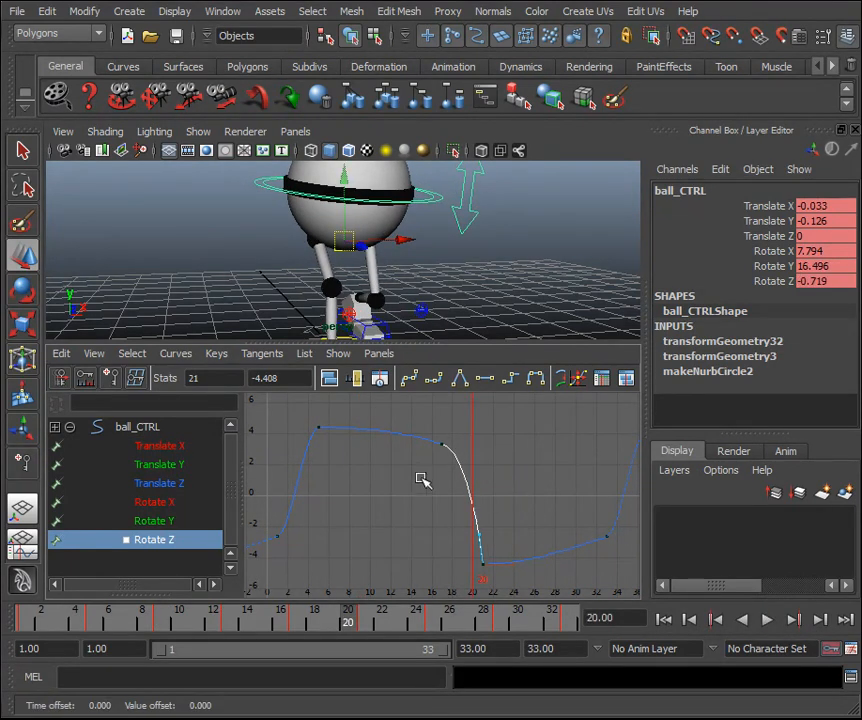
Try a nearly vertical outgoing handle on the Rotate Z key at frame 1, preview it in playback and undo it.
click(282, 527)
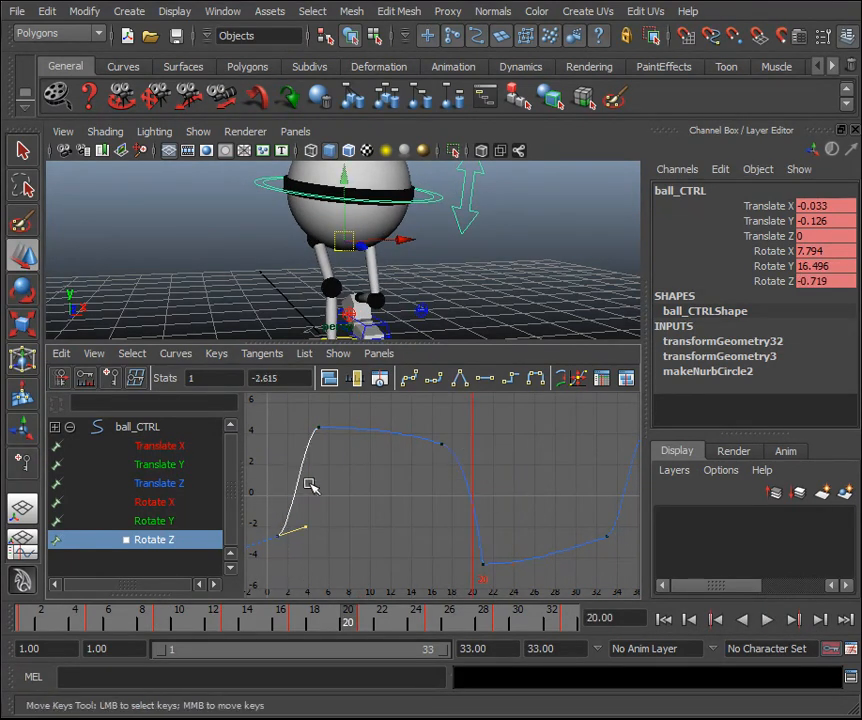
middle_drag(310, 485, 310, 468)
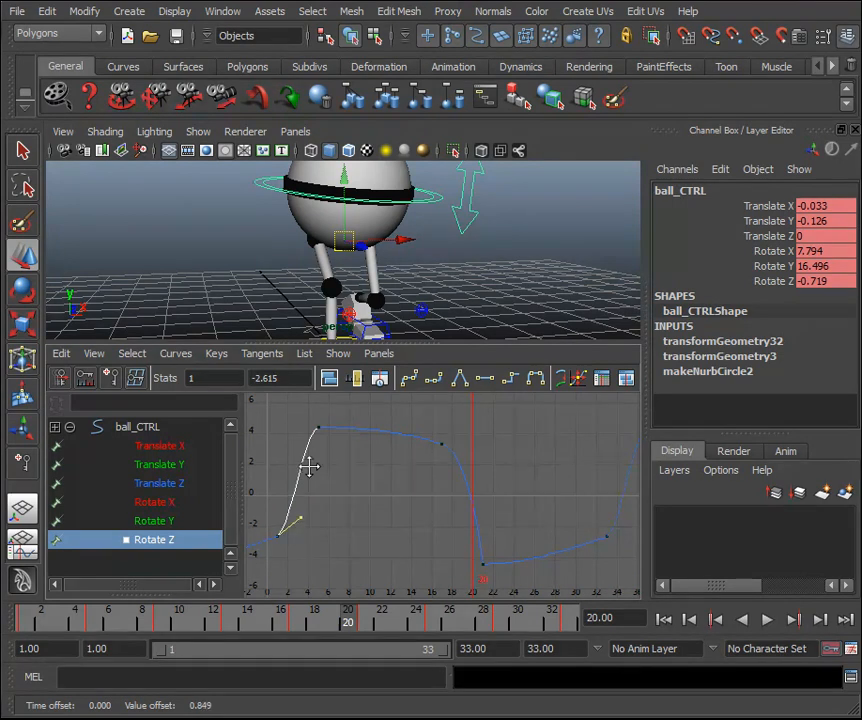
click(768, 621)
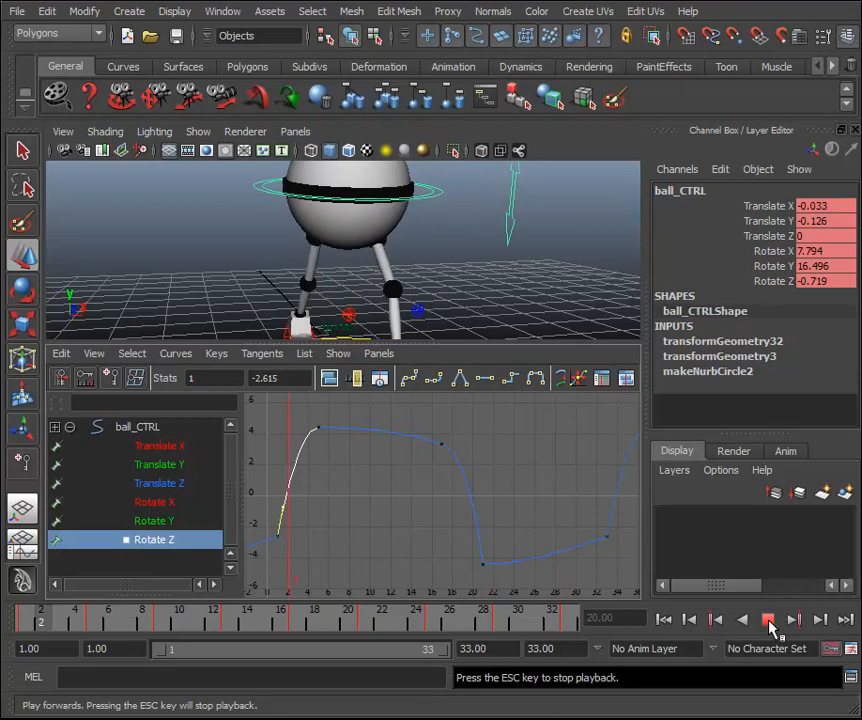
click(768, 621)
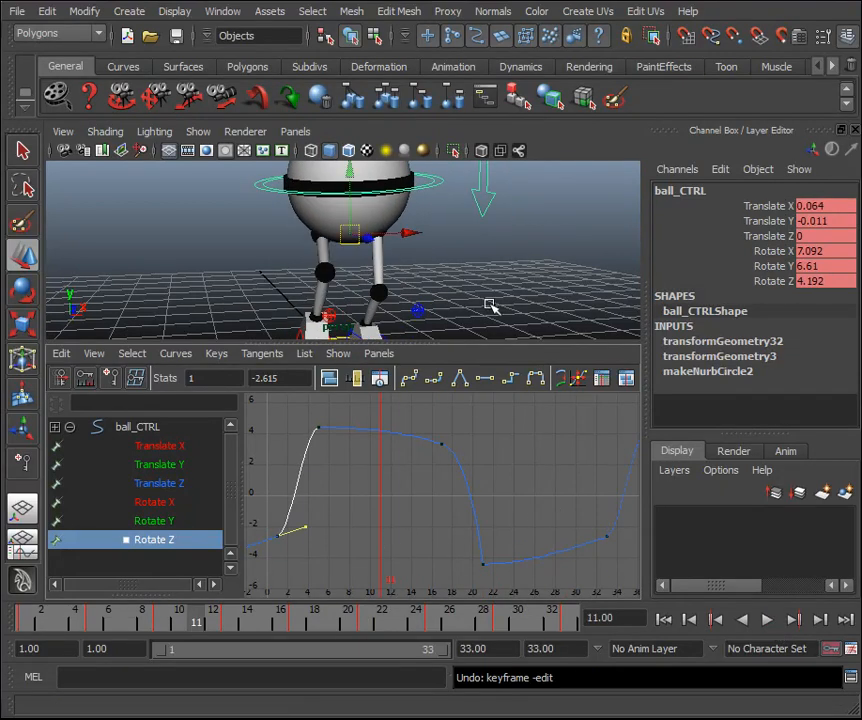
Deselect the control and examine the playing walk cycle from several angles in the maximized perspective view.
key(space)
click(525, 410)
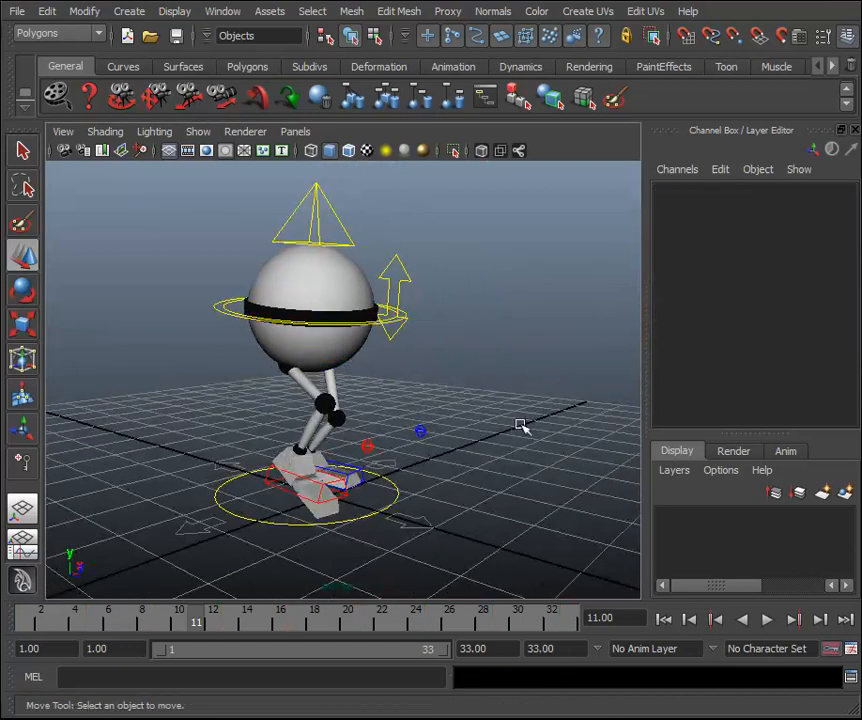
click(768, 621)
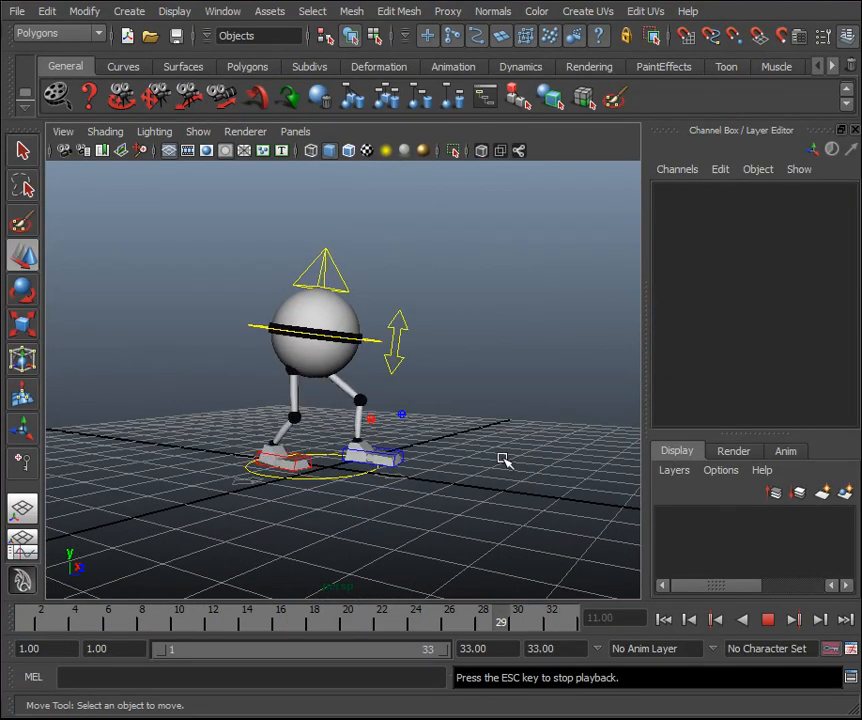
scroll(503, 460, up, 3)
alt+drag(497, 449, 470, 456)
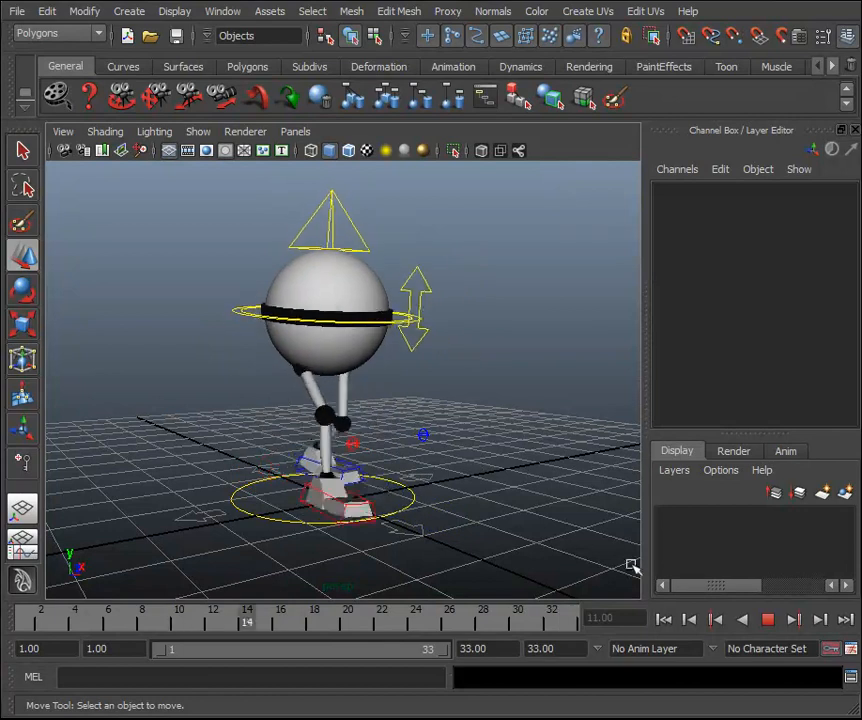
click(769, 621)
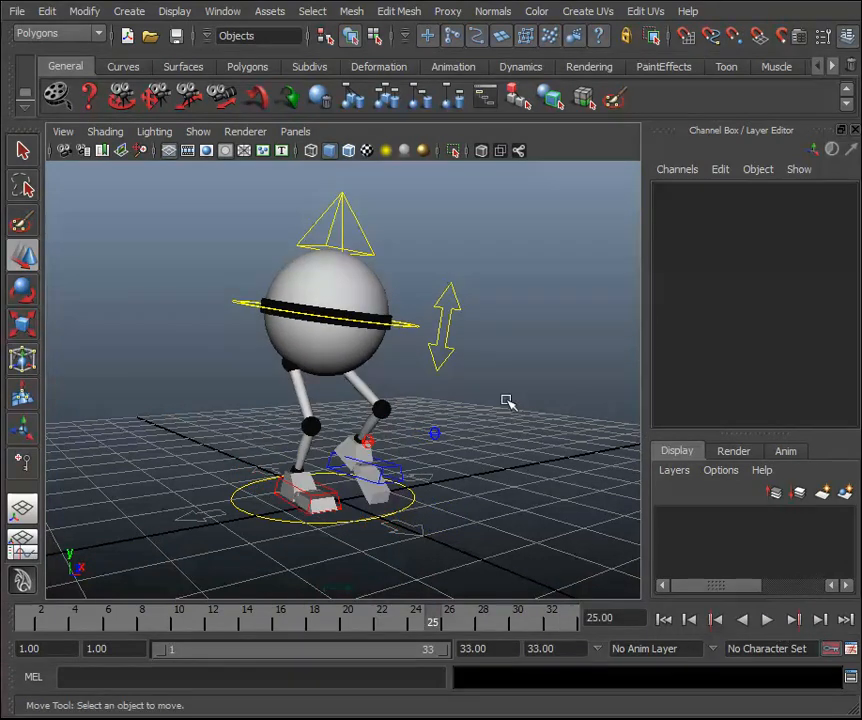
Select ball_CTRL for rotation and compare its Rotate Z hip tilt across the keyed poses, especially frames 5, 9 and 21.
click(422, 326)
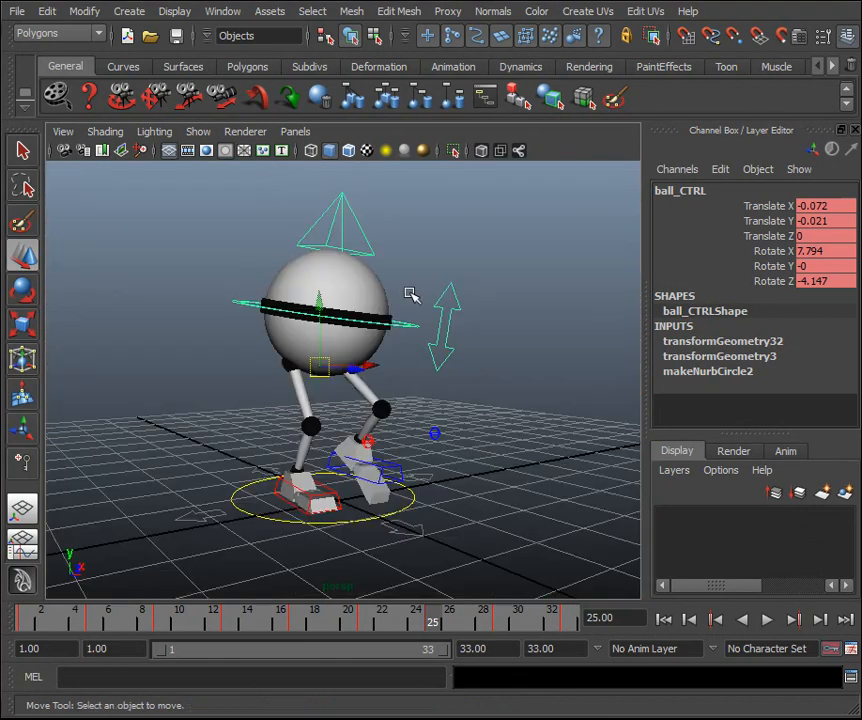
key(e)
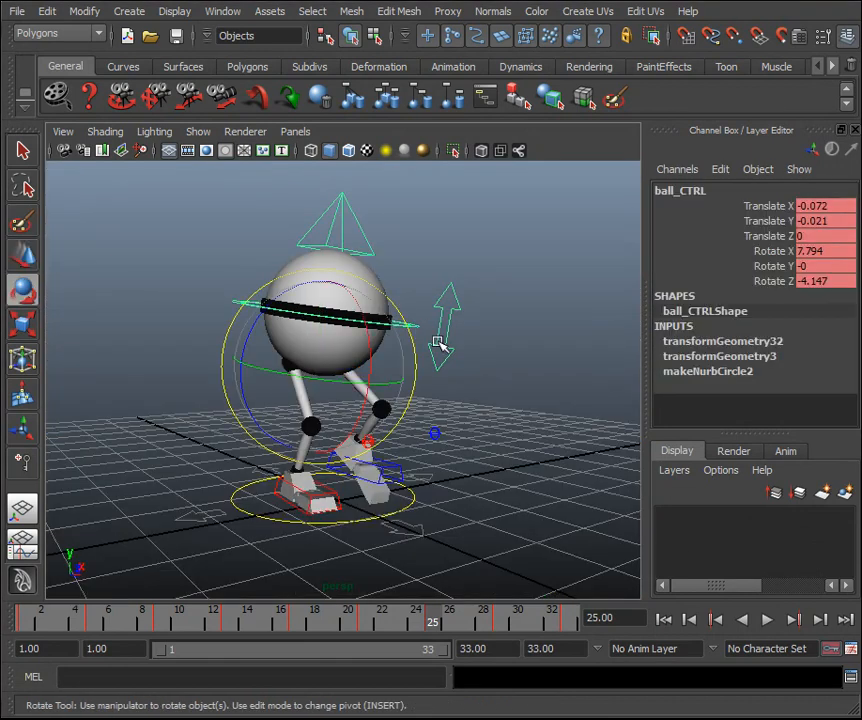
click(768, 282)
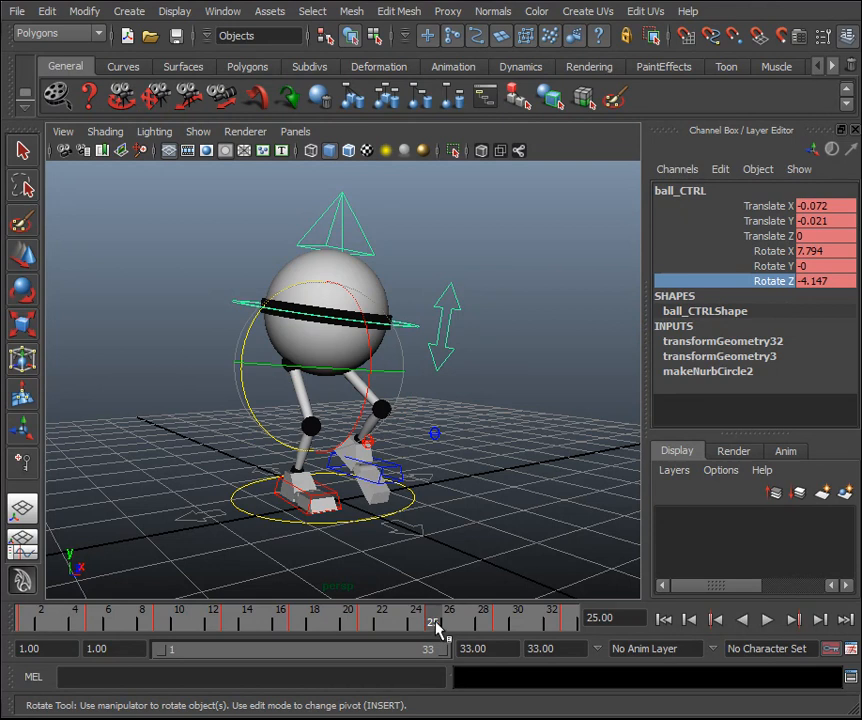
key(comma)
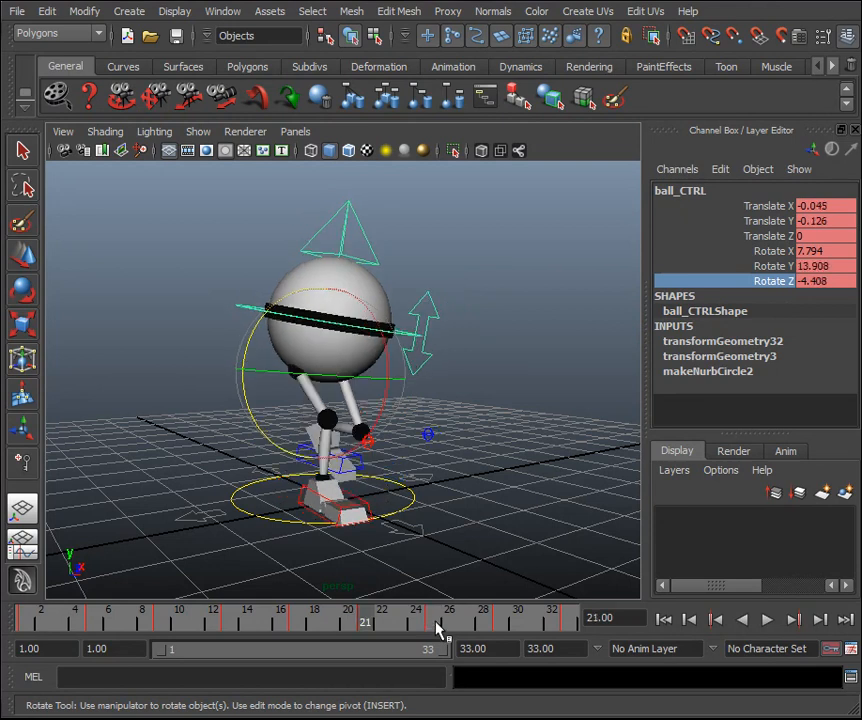
key(period)
key(comma)
key(comma)
key(comma)
key(comma)
key(comma)
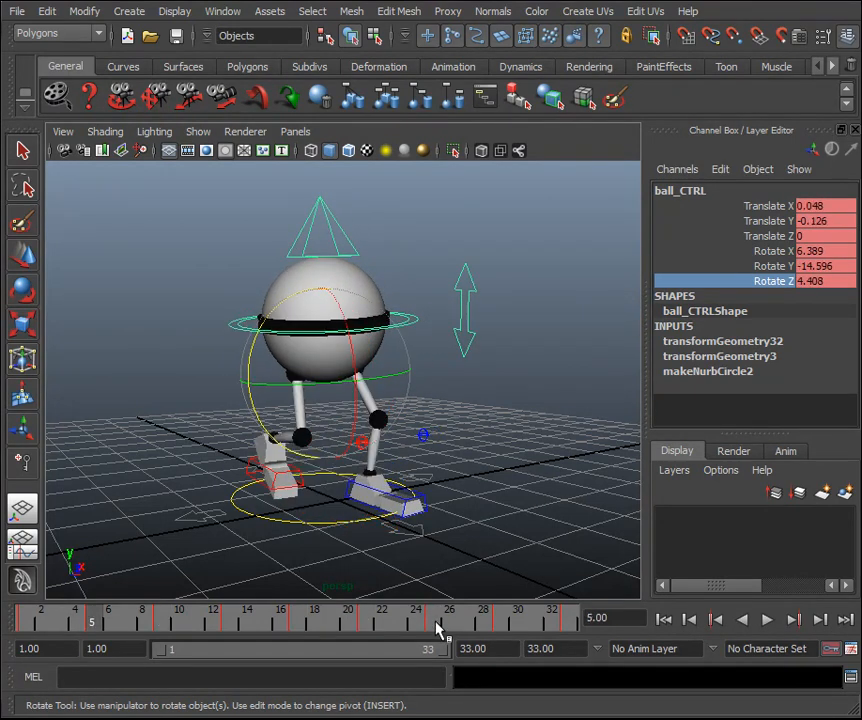
key(period)
key(period)
key(period)
key(period)
key(period)
key(period)
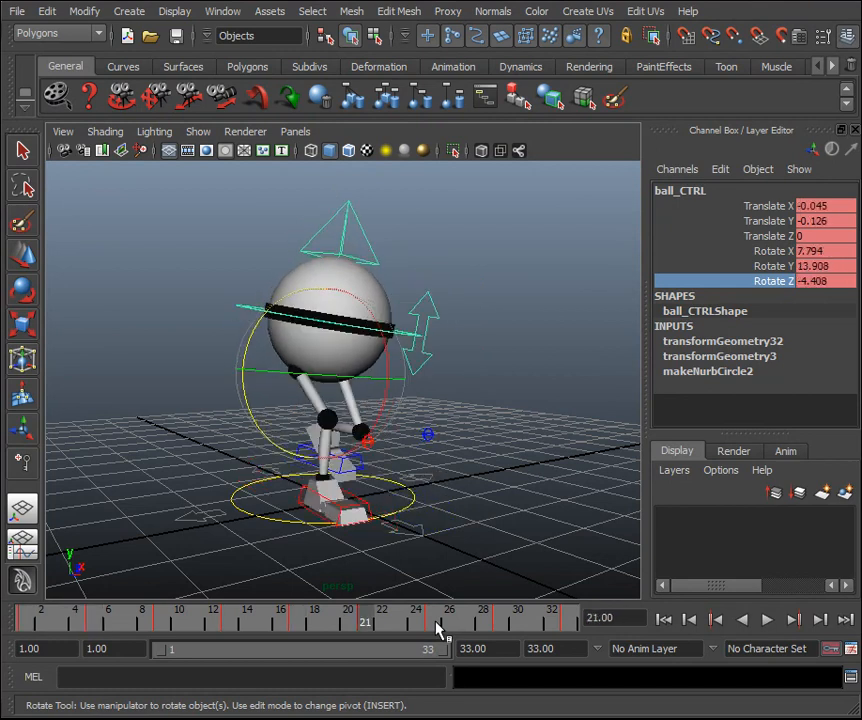
key(period)
key(period)
key(period)
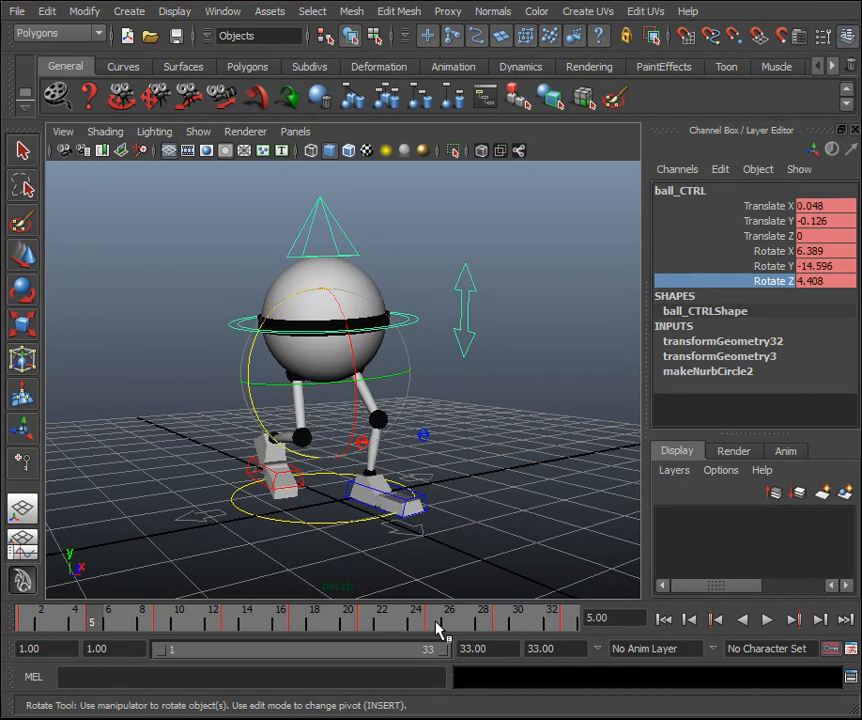
key(period)
key(period)
key(period)
key(comma)
key(comma)
key(comma)
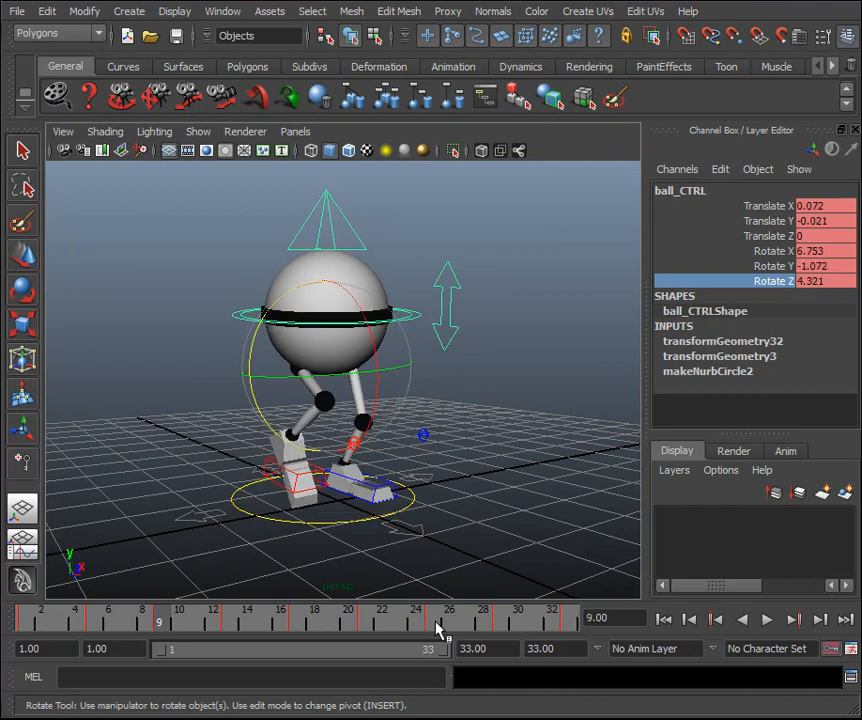
key(period)
key(period)
key(period)
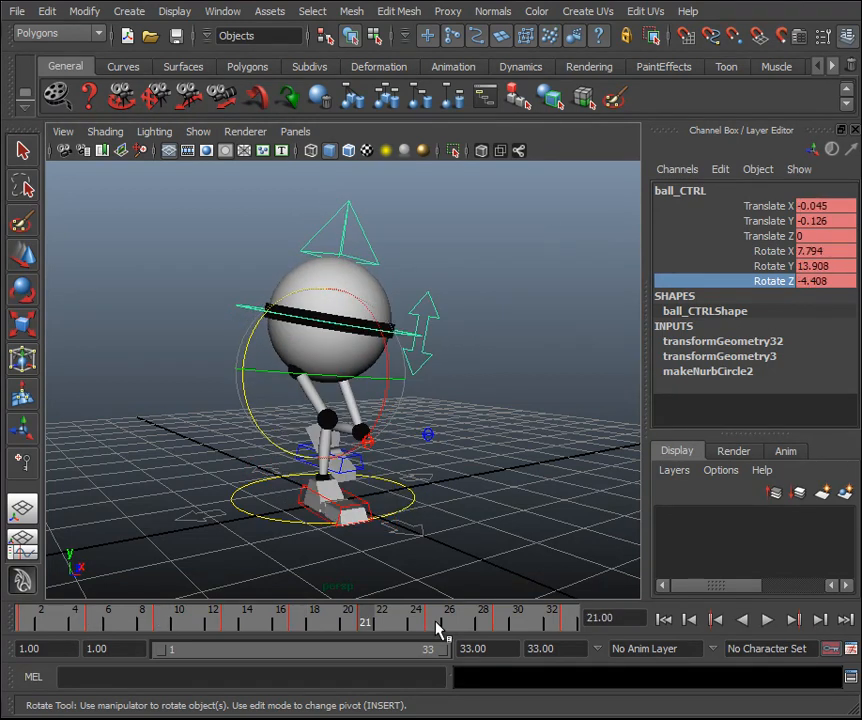
Isolate ball_CTRL's Rotate Z curve in the Graph Editor and raise its keys at frames 1, 21 and 33 by about 0.85.
alt+drag(557, 400, 507, 401)
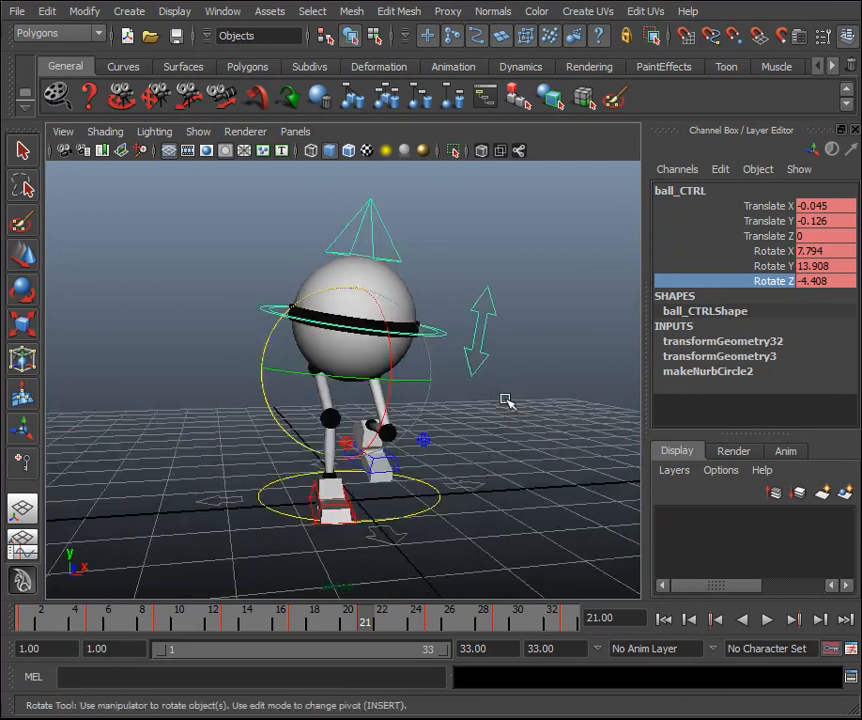
click(22, 545)
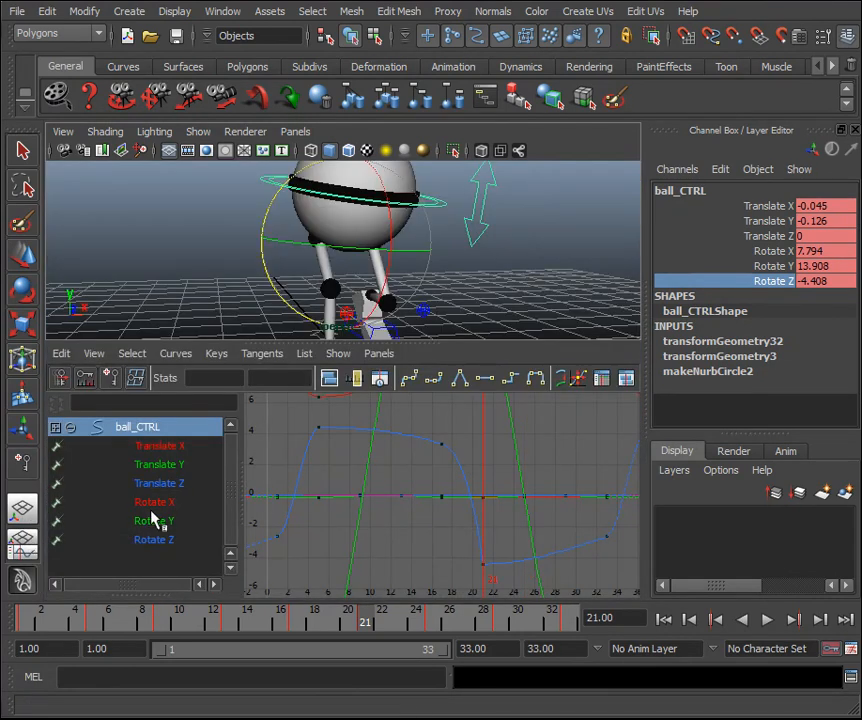
click(160, 540)
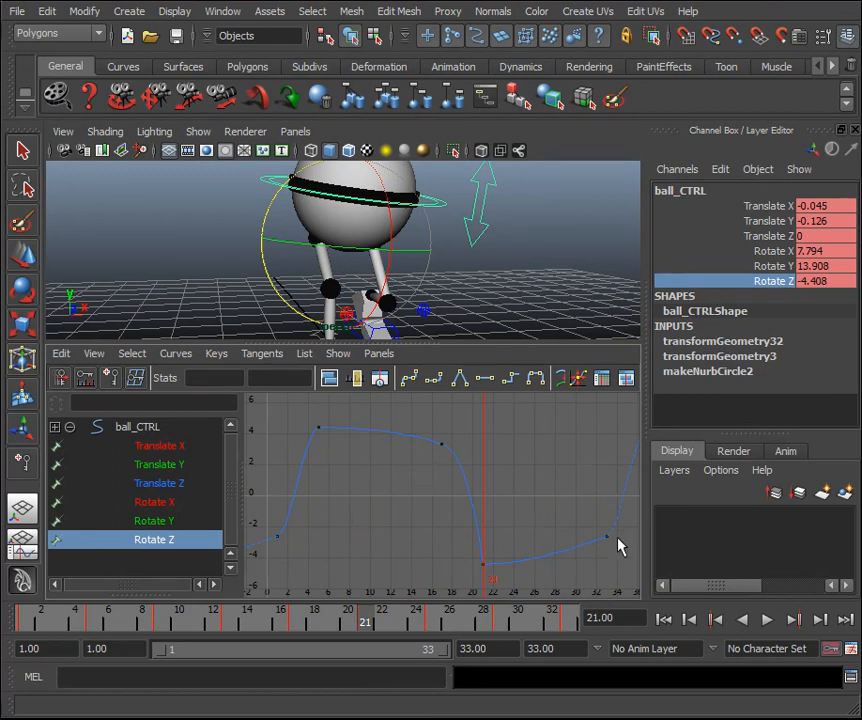
mouse_move(368, 625)
mouse_down()
mouse_move(481, 622)
mouse_move(572, 652)
mouse_up()
drag(183, 616, 314, 615)
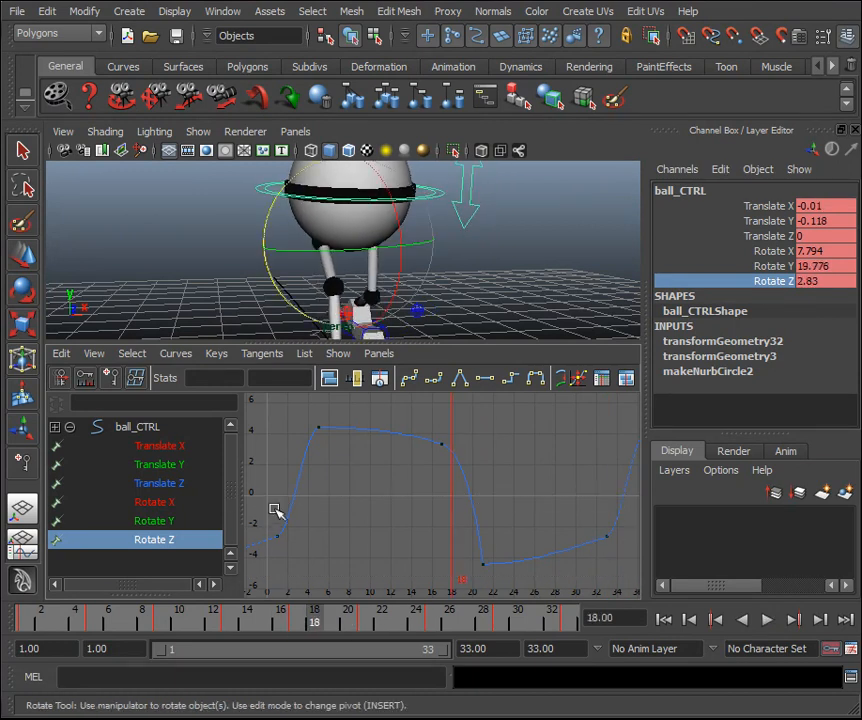
drag(265, 512, 265, 512)
middle_drag(366, 523, 367, 510)
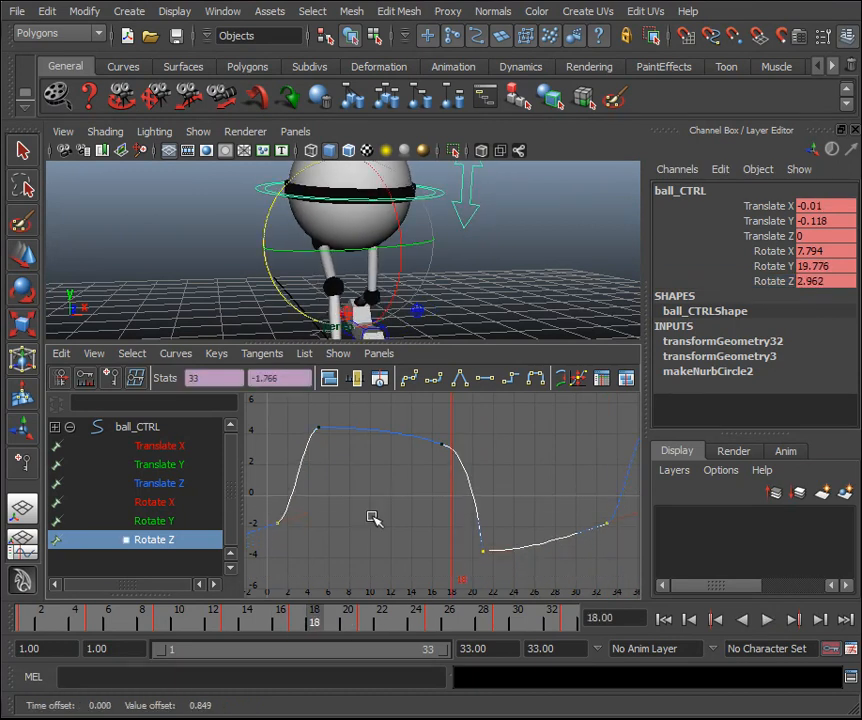
Try raising the same three Rotate Z keys by a further 1.213, preview the walk cycle and undo the raise.
drag(314, 625, 371, 620)
middle_drag(370, 536, 371, 517)
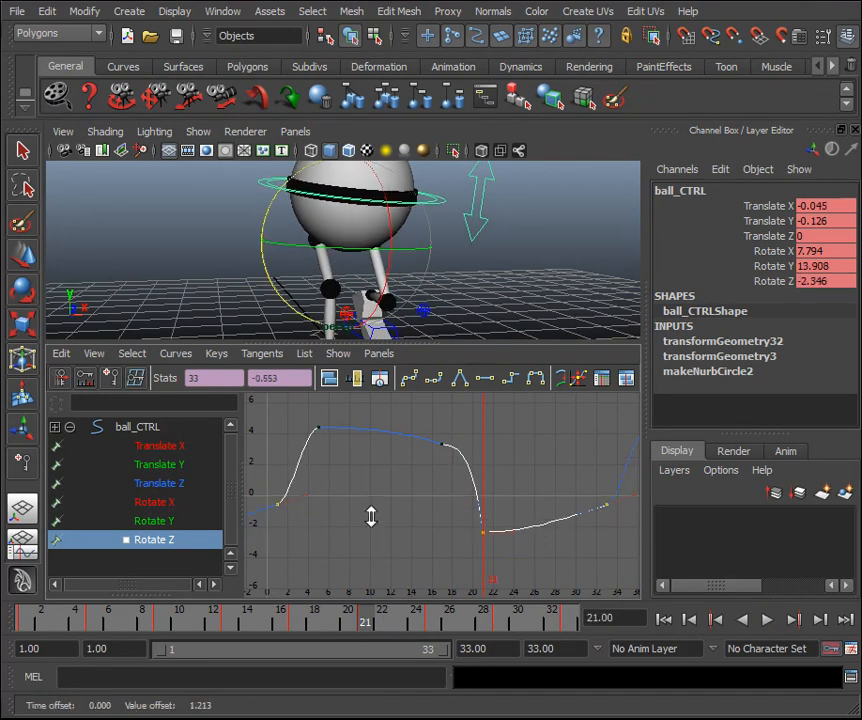
drag(383, 618, 616, 616)
key(alt+v)
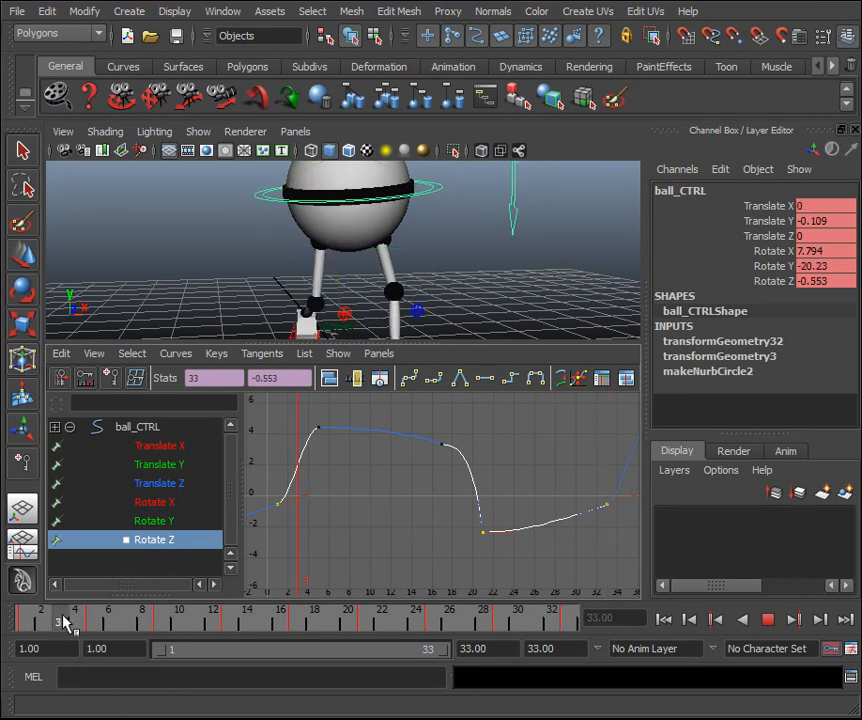
drag(262, 610, 60, 622)
key(ctrl+z)
key(ctrl+z)
key(ctrl+z)
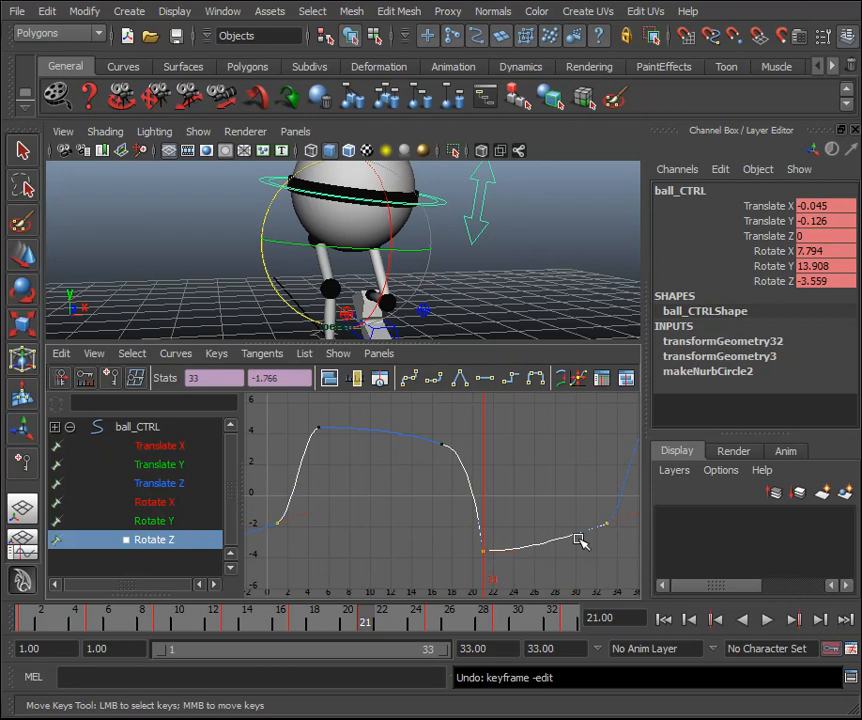
Raise only the Rotate Z key at frame 21 to about -3.255 and check the motion up to frame 33.
drag(637, 543, 580, 514)
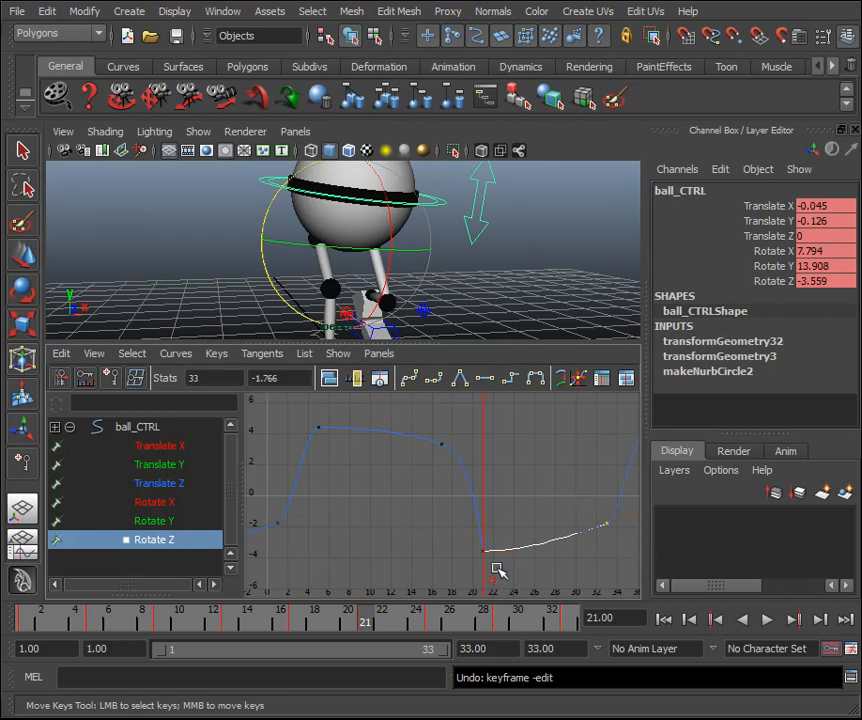
middle_drag(500, 524, 500, 518)
key(alt+v)
drag(375, 625, 592, 618)
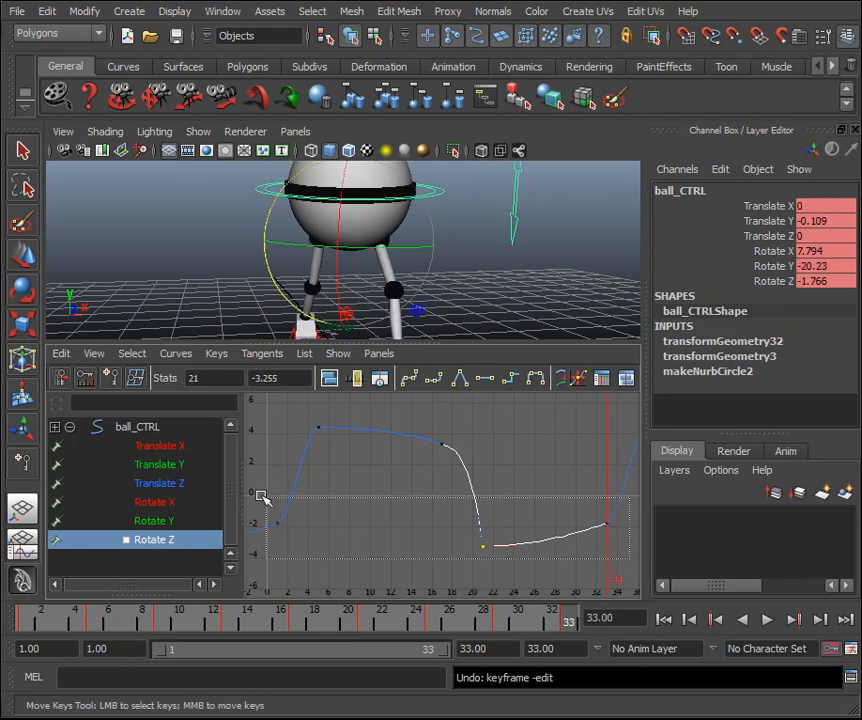
Try raising the Rotate Z keys at frames 1, 21 and 33 by about 0.97, preview in the maximized view and undo it.
drag(272, 497, 272, 497)
middle_drag(331, 527, 331, 507)
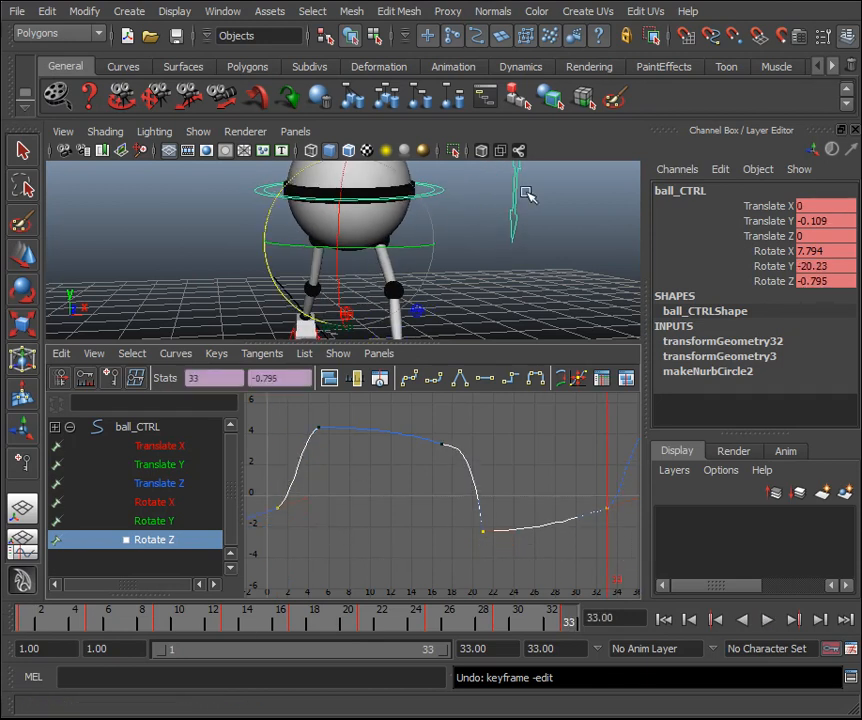
key(space)
click(766, 620)
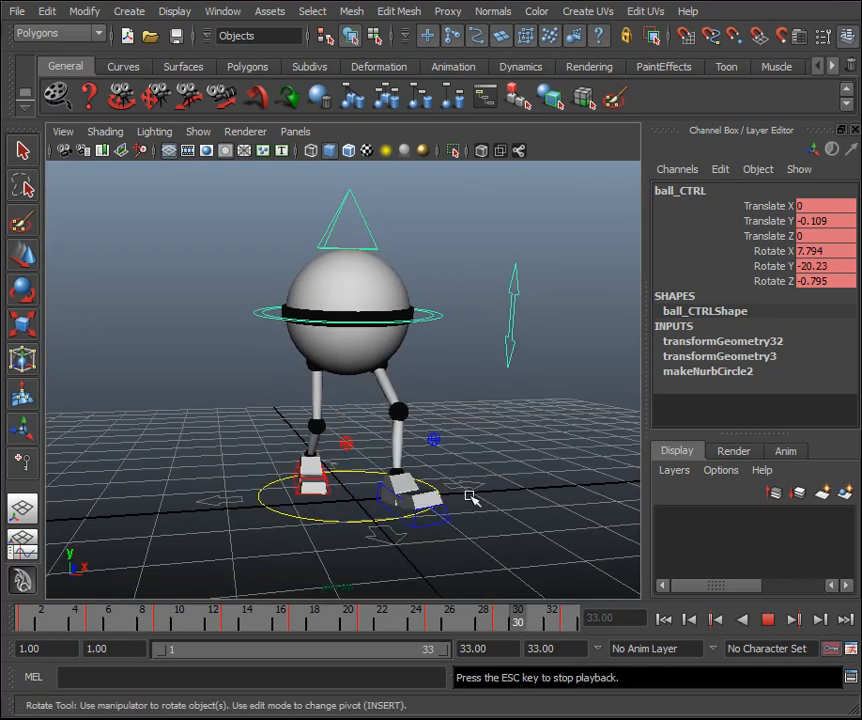
key(space)
key(ctrl+z)
key(ctrl+z)
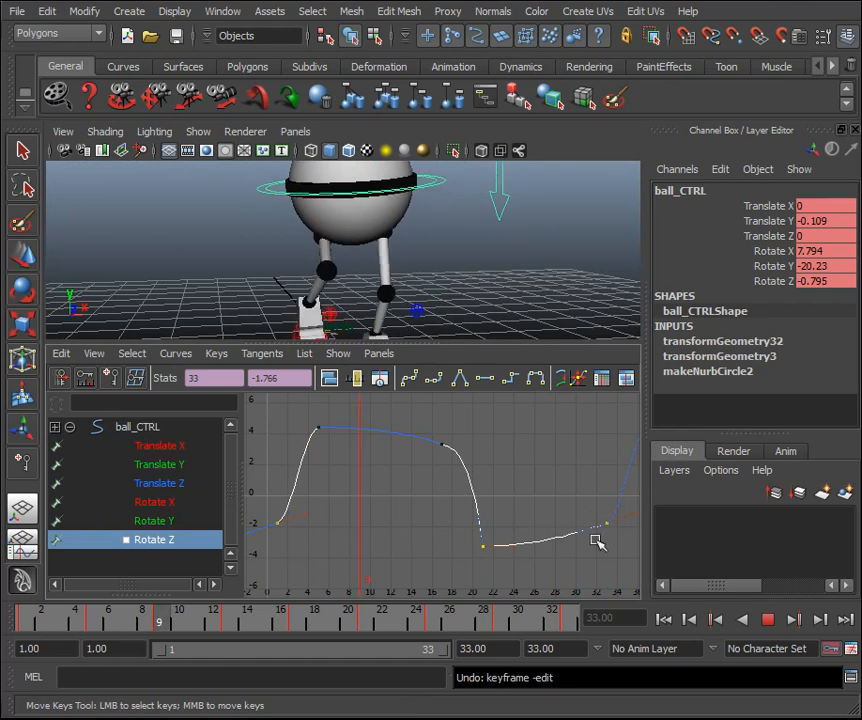
click(766, 620)
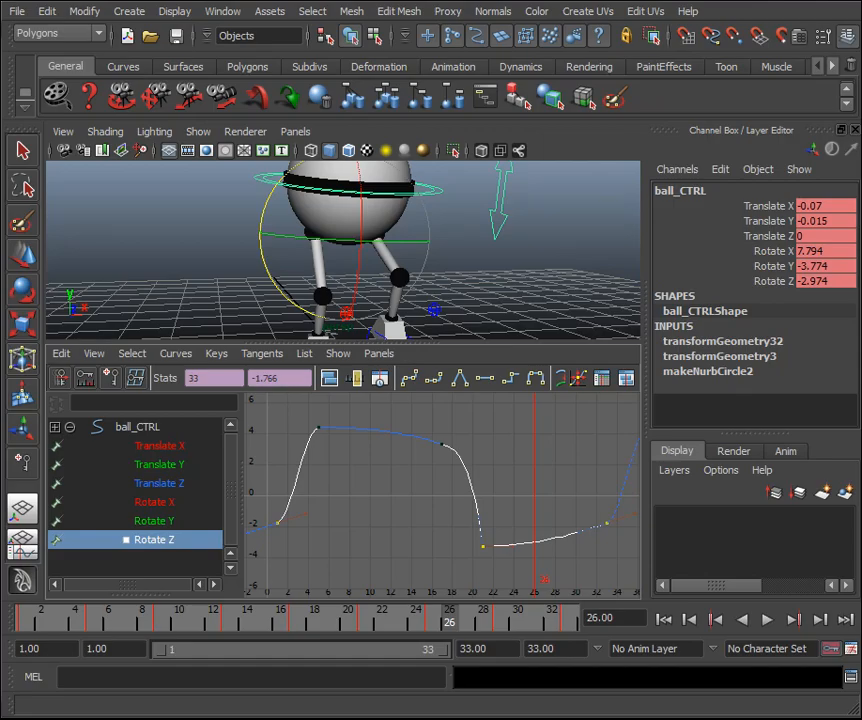
Deselect the control, maximize the perspective view and save the scene.
click(572, 287)
key(space)
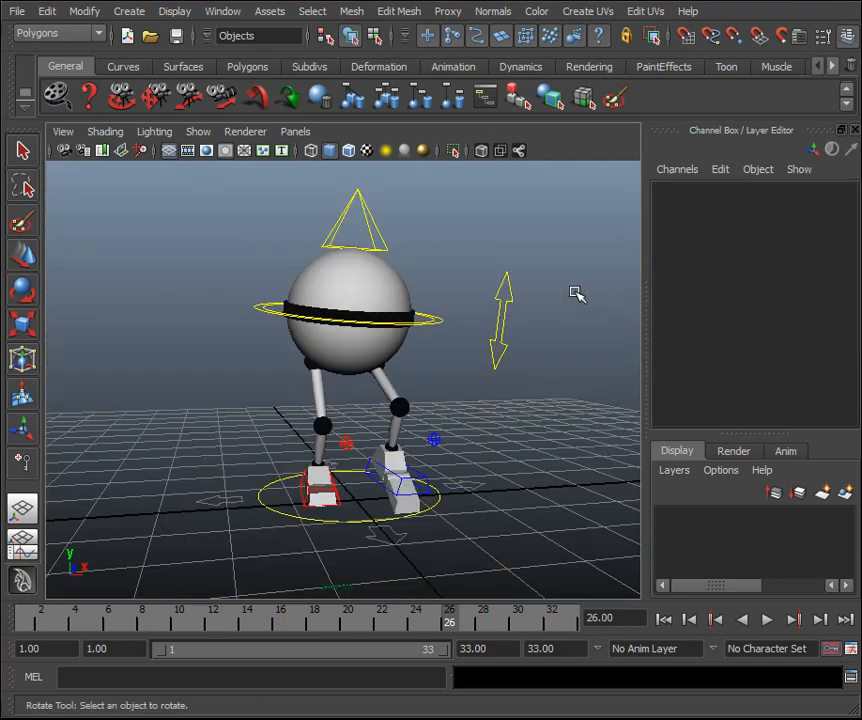
click(17, 12)
click(33, 86)
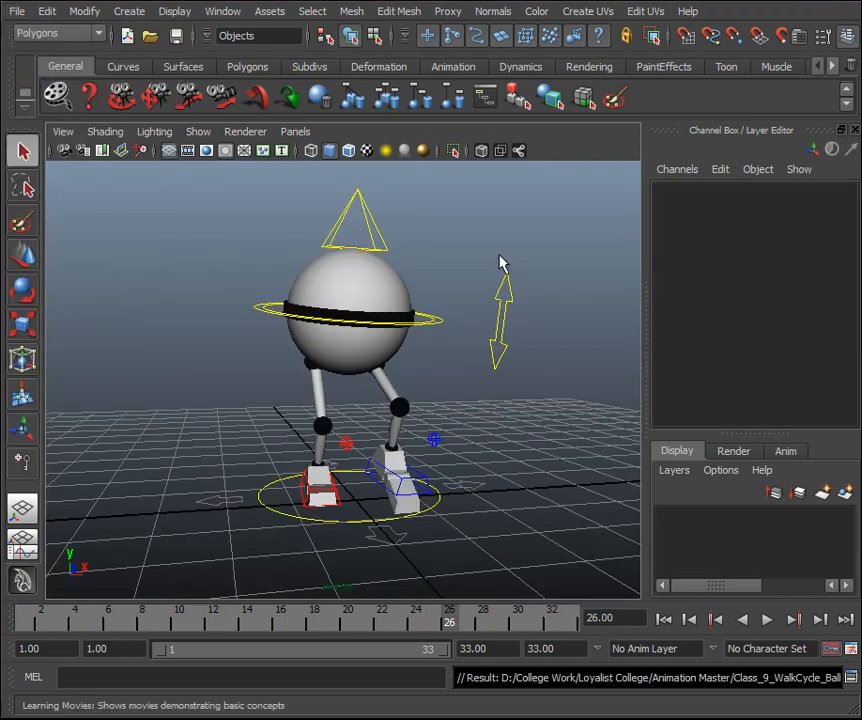
Turn on the ViewCube and use it to look at the character from the front.
click(133, 12)
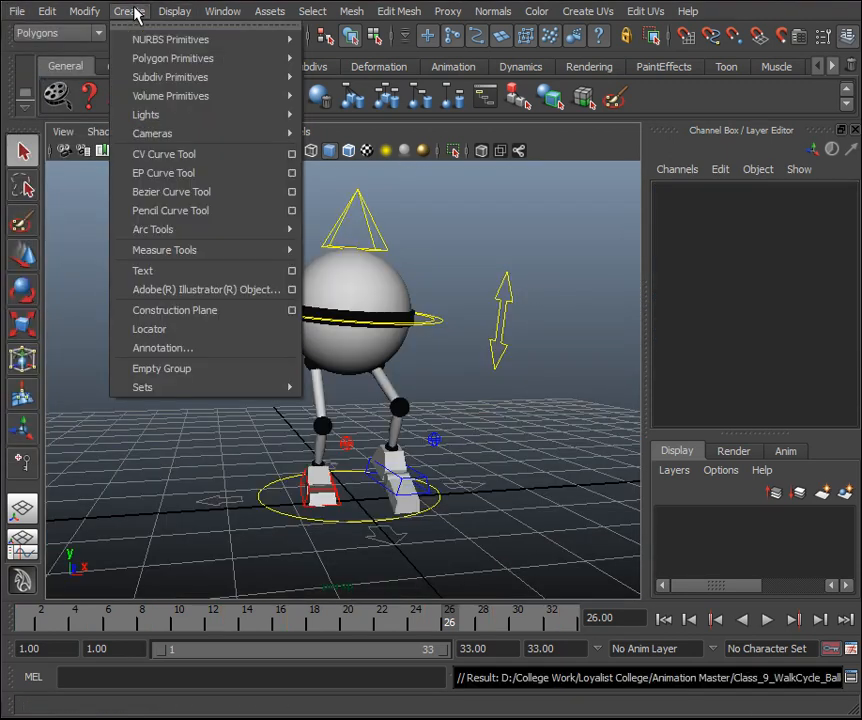
mouse_move(174, 11)
mouse_move(225, 60)
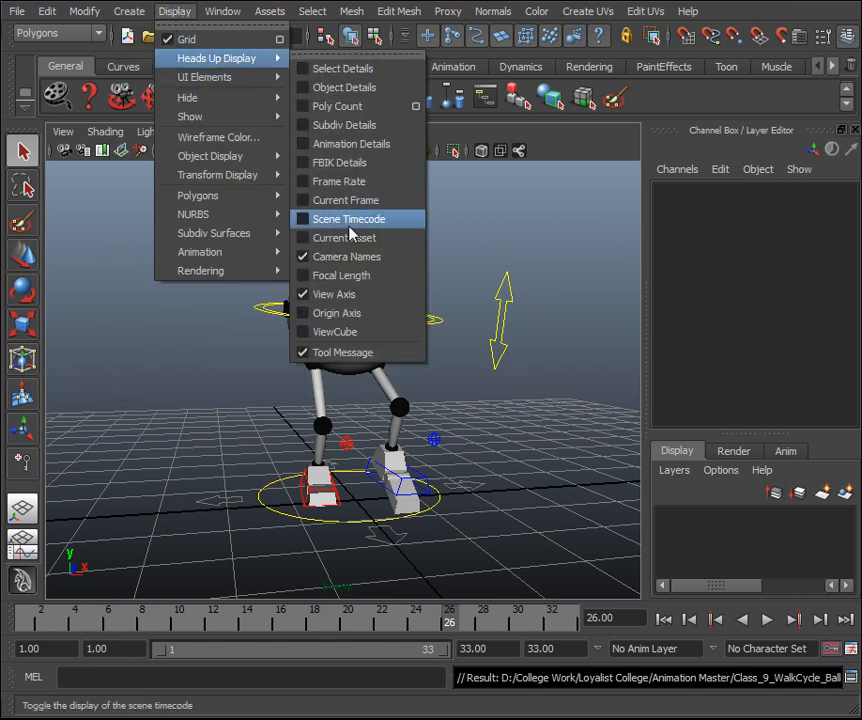
click(334, 331)
click(596, 214)
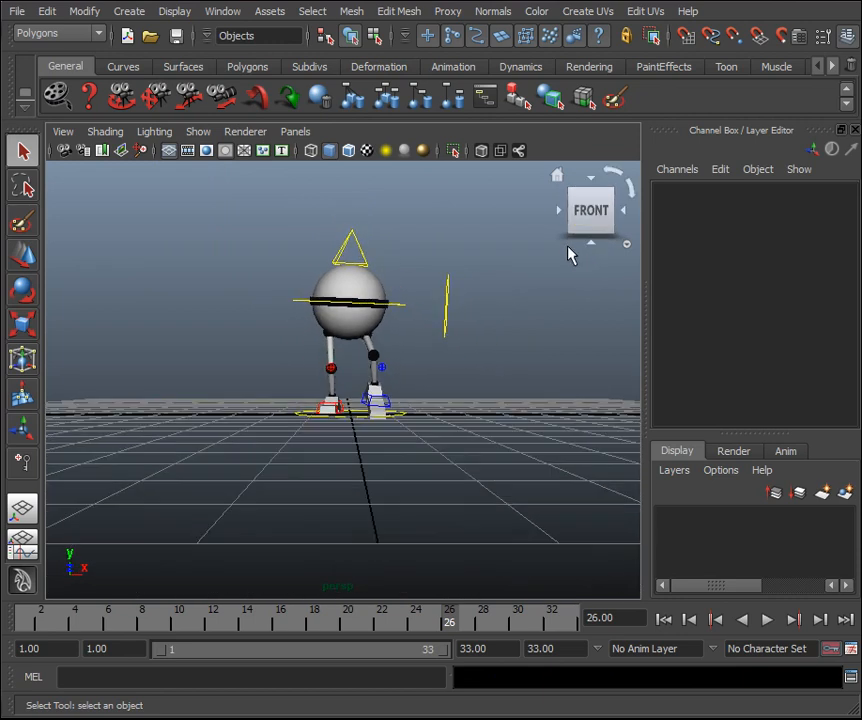
Hide the rig's control curves, close the Channel Box and frame the character large in the widened front-facing view.
click(198, 131)
click(236, 146)
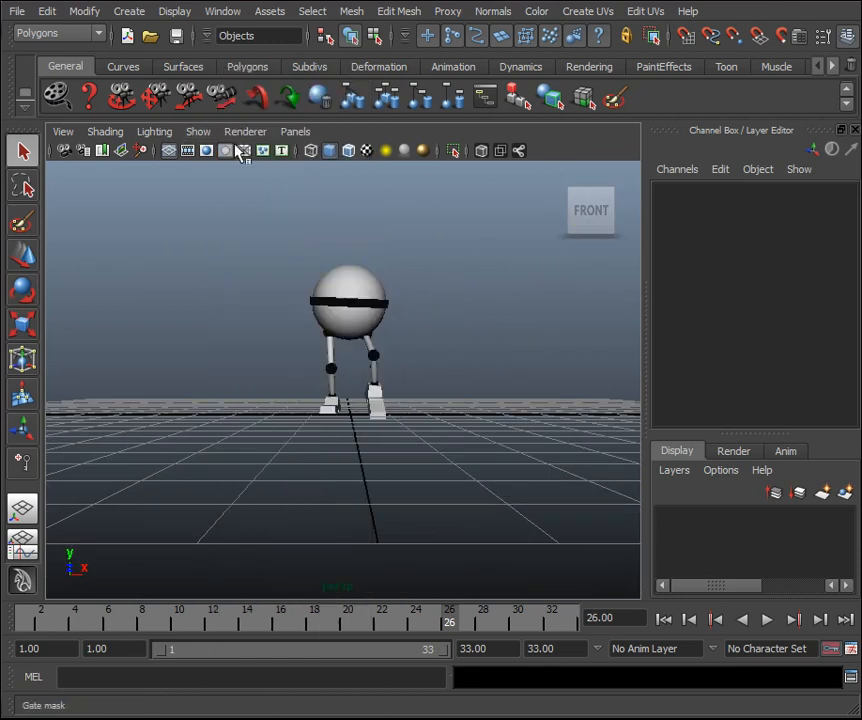
click(855, 130)
alt+right_drag(571, 264, 595, 304)
alt+middle_drag(595, 304, 588, 339)
alt+right_drag(589, 338, 599, 305)
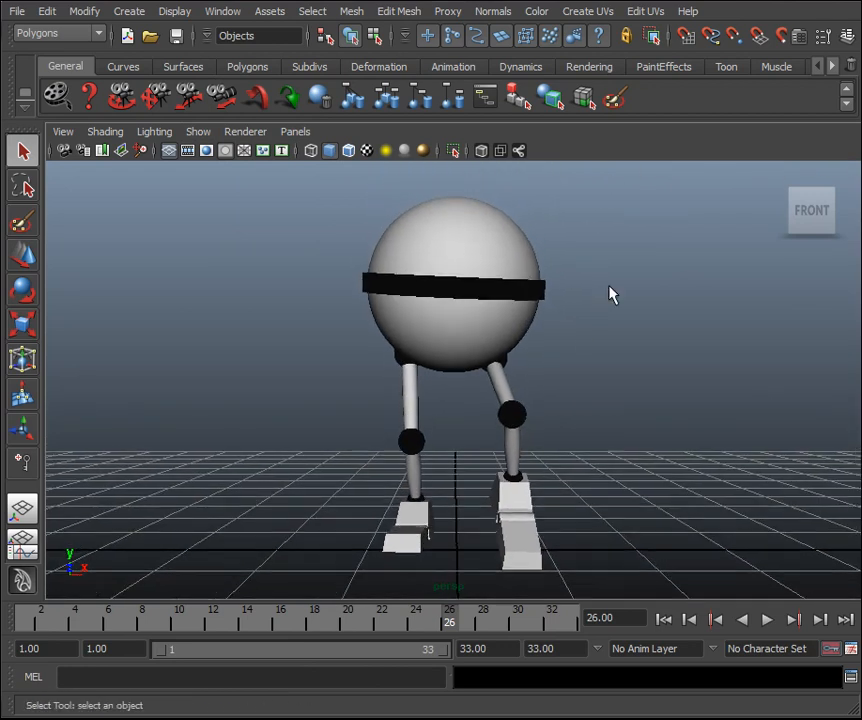
Preview the walk cycle, return to frame 1, shorten the playback range to end at frame 32 and recentre the character.
key(alt+v)
drag(584, 617, 1, 602)
drag(445, 657, 435, 700)
alt+middle_drag(626, 455, 610, 454)
alt+drag(610, 454, 618, 452)
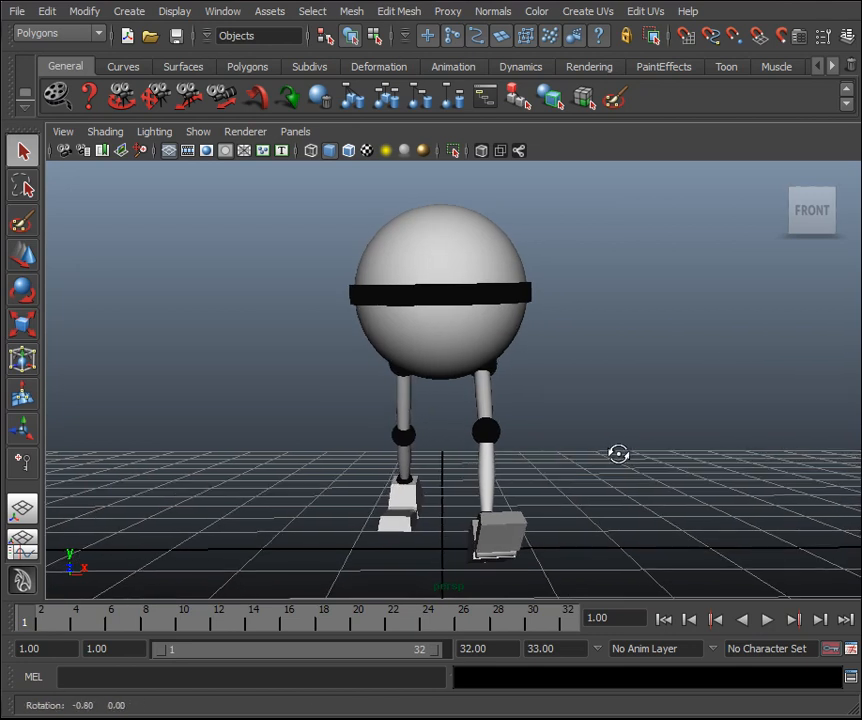
Open the Playblast options and reset them to their default settings.
right_click(338, 632)
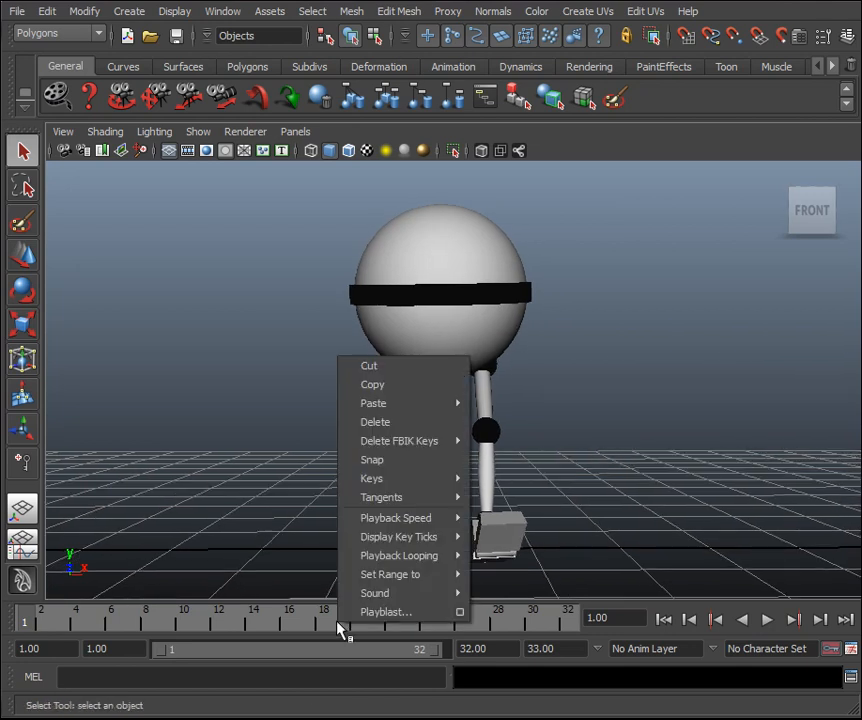
click(457, 613)
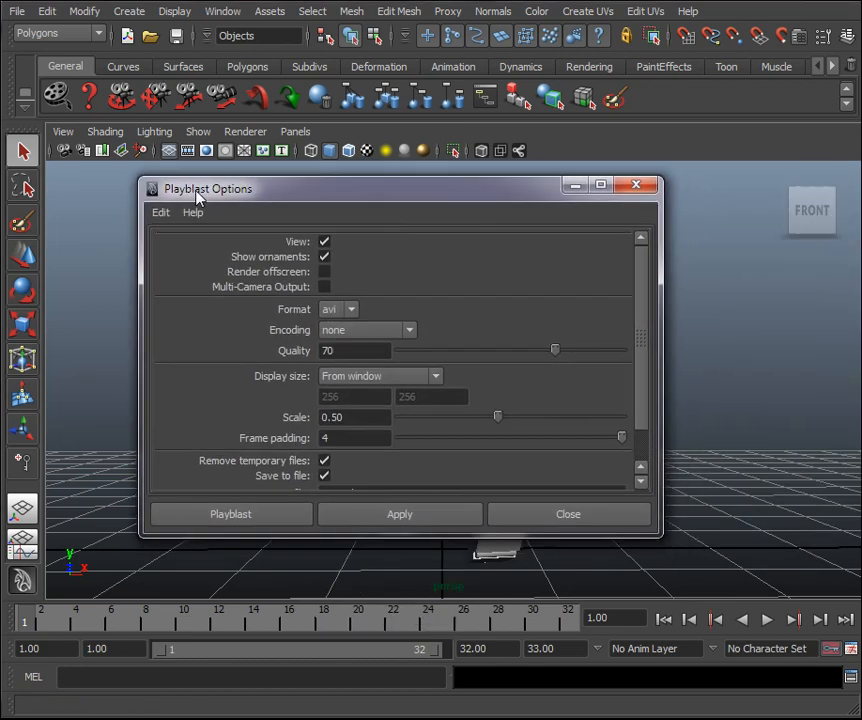
click(164, 215)
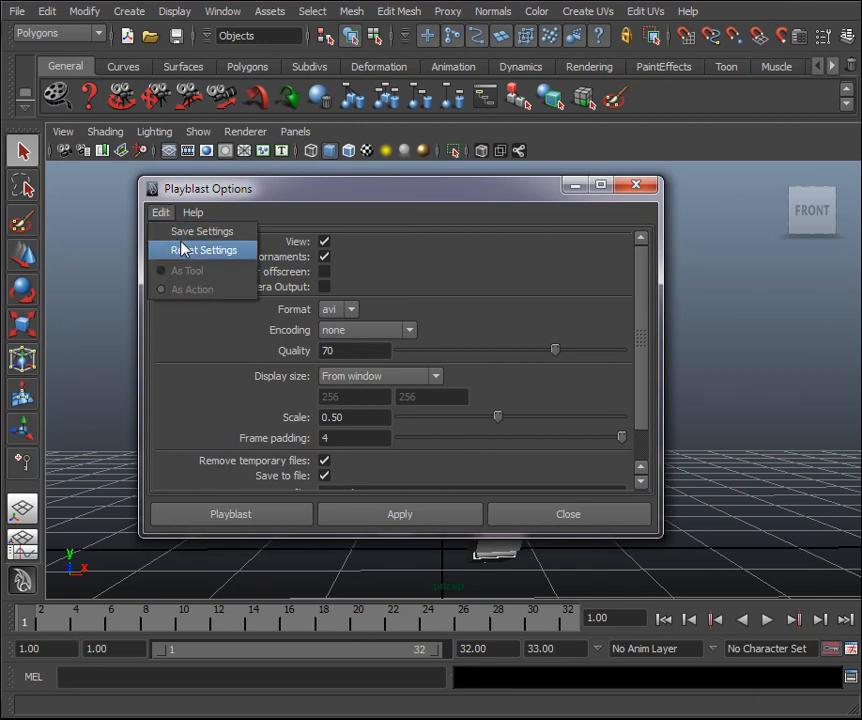
click(185, 248)
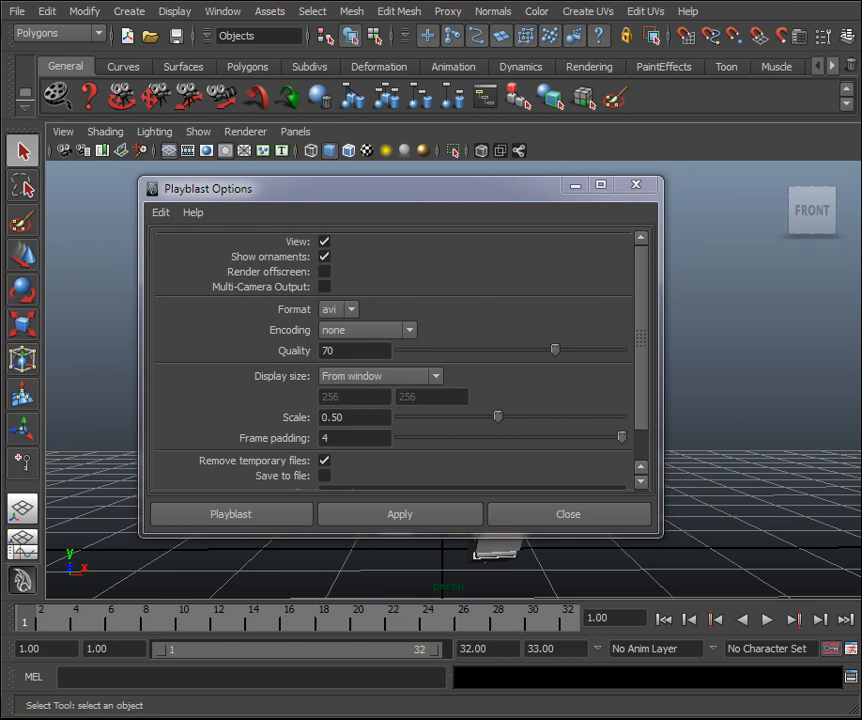
Configure the playblast without ornaments, in iff format, with the scale set to 1.
click(323, 476)
click(325, 257)
click(352, 311)
click(328, 344)
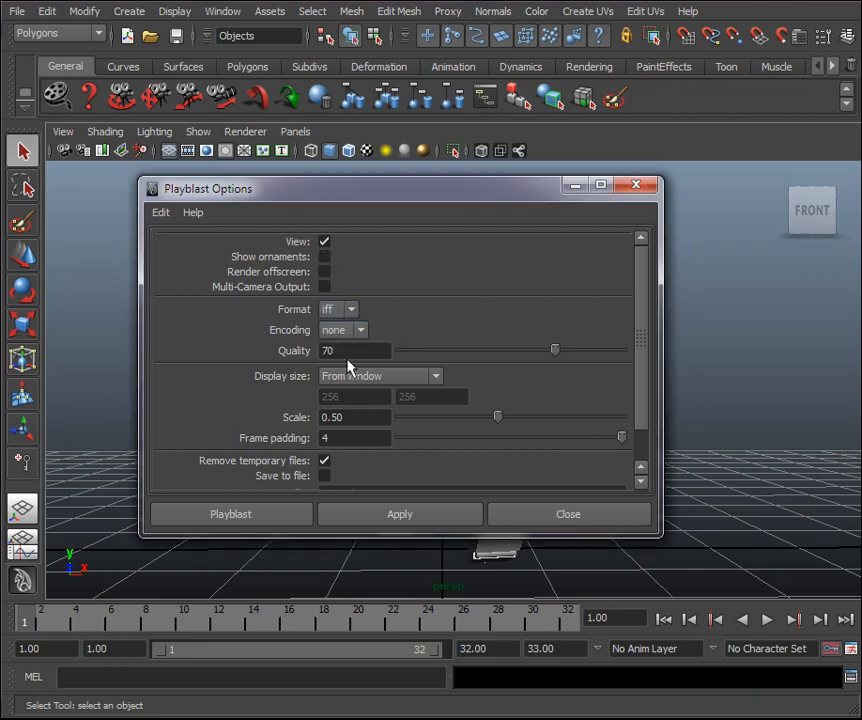
drag(645, 339, 648, 380)
click(360, 382)
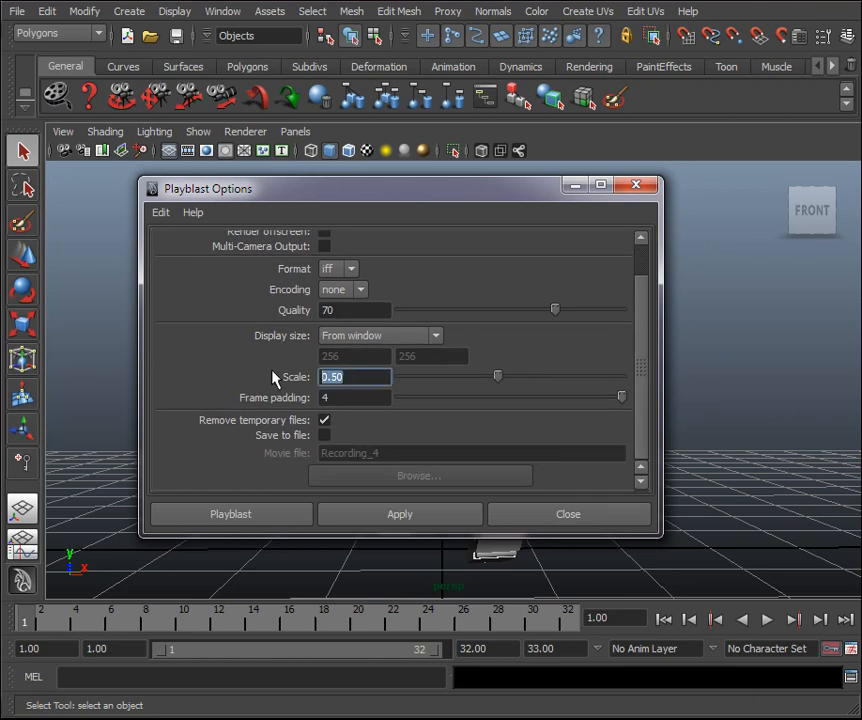
text(1)
click(356, 398)
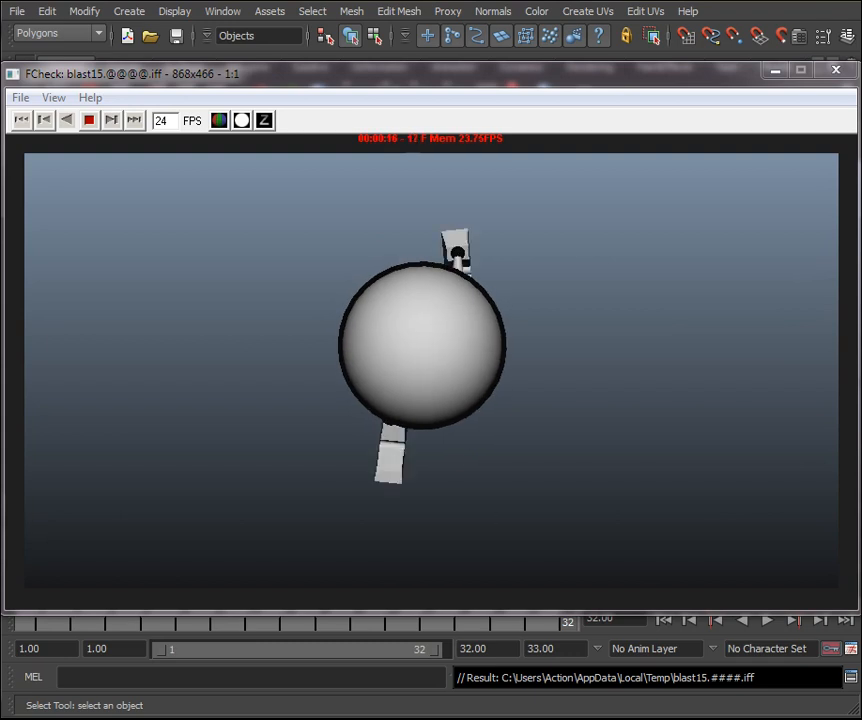
Close the playblast preview, turn the view from the top to a three-quarter angle and save the scene.
key(Escape)
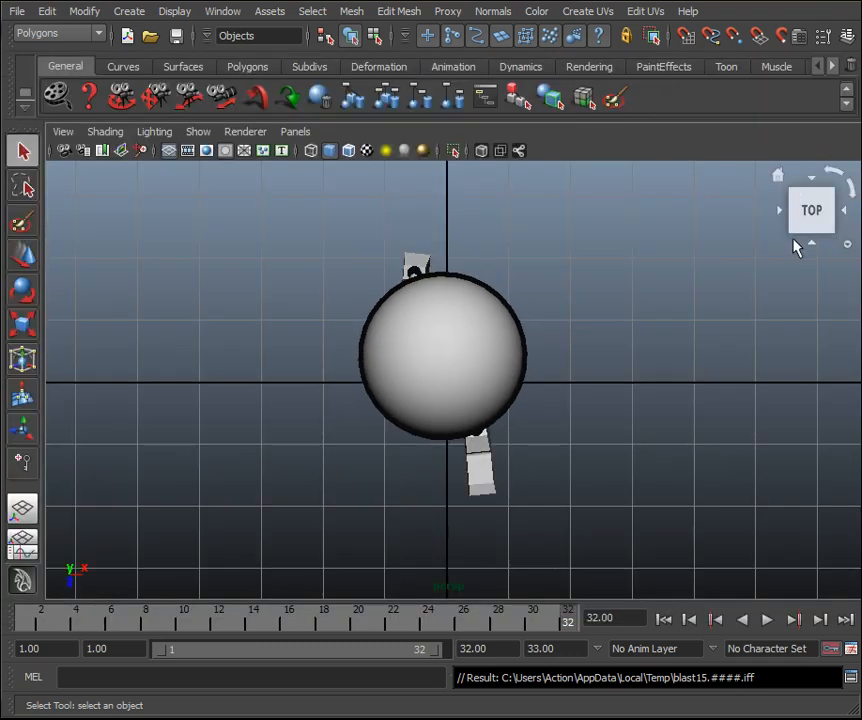
click(792, 229)
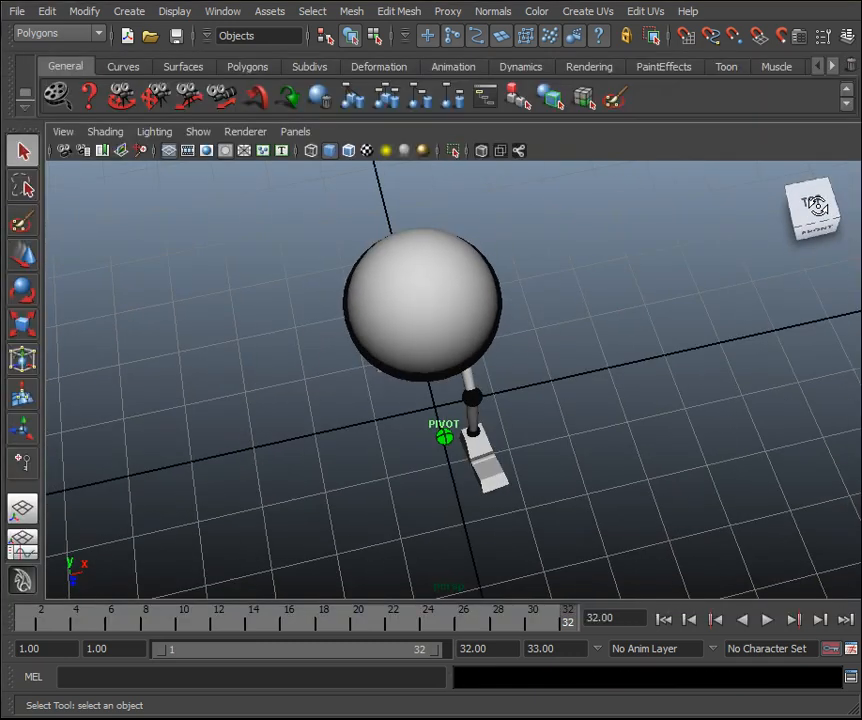
alt+drag(638, 299, 648, 294)
alt+middle_drag(643, 274, 674, 286)
alt+drag(685, 285, 682, 287)
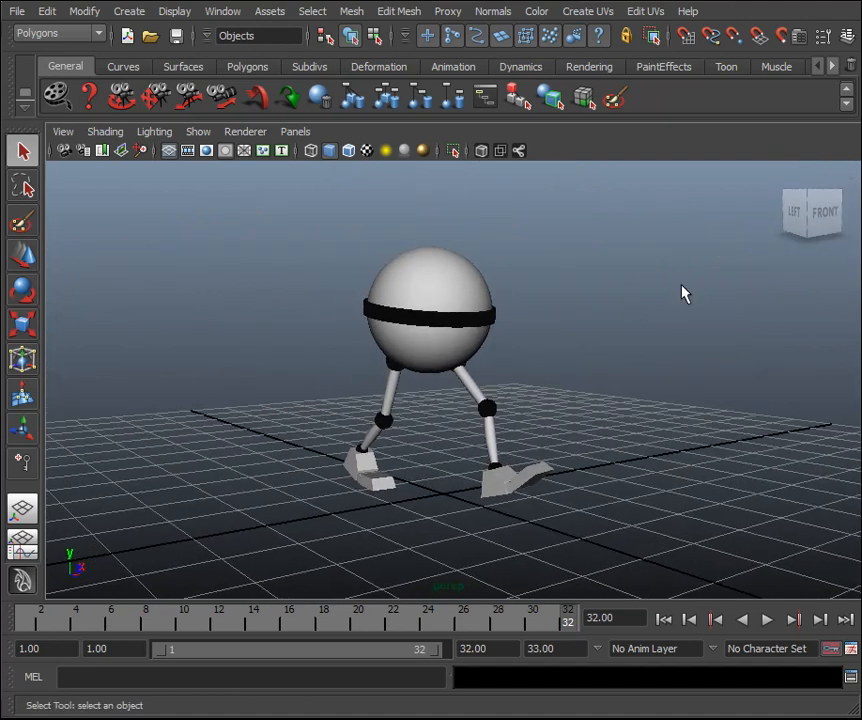
key(ctrl+s)
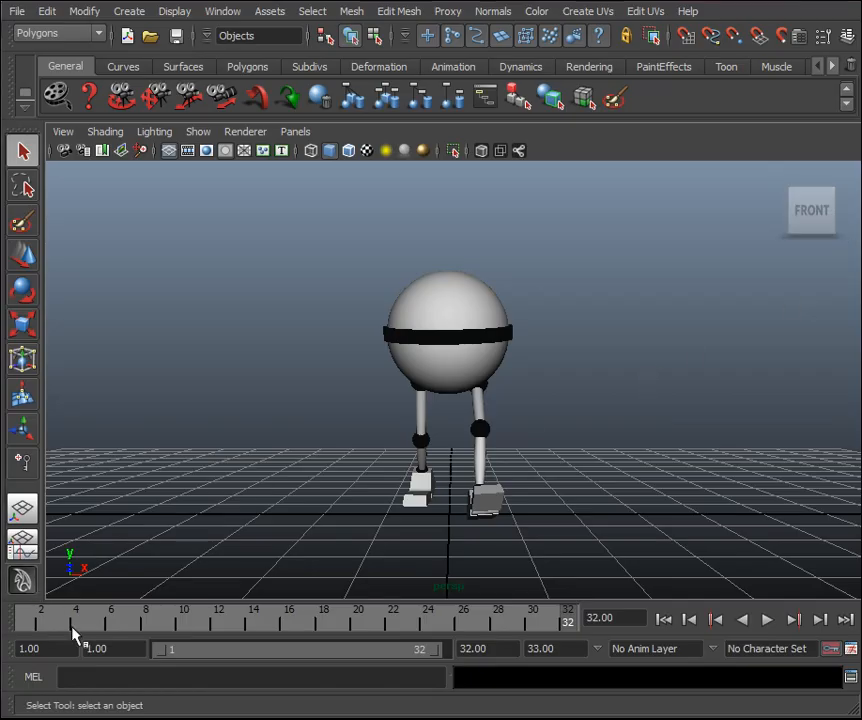
Check the walk cycle in playback and show the rig's control curves again.
key(alt+v)
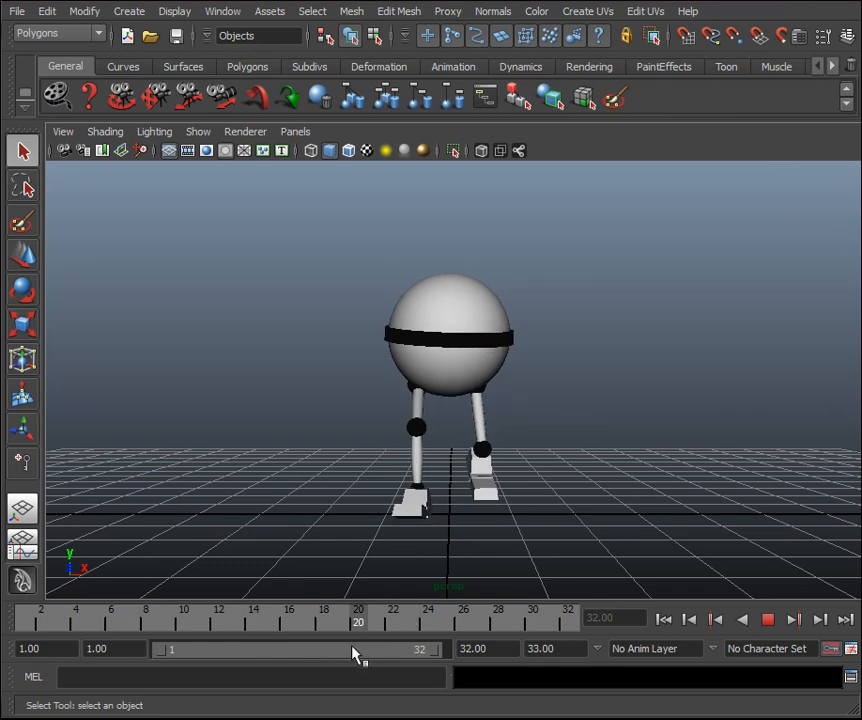
key(Escape)
click(198, 131)
click(250, 147)
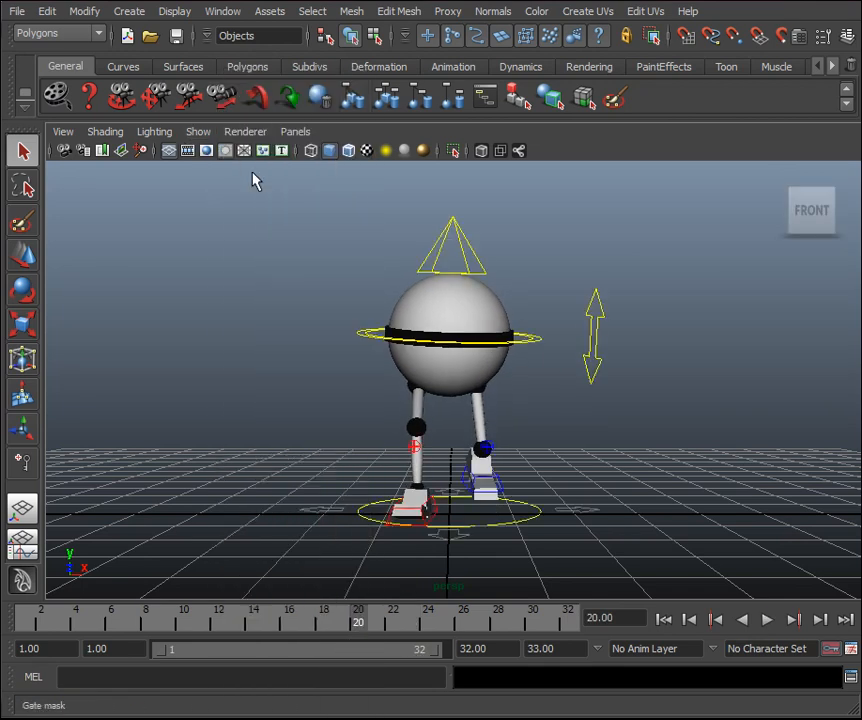
Open ball_CTRL's animation curves below the viewport and isolate its Rotate Z curve, checking the hip tilt around frame 21.
click(541, 341)
click(23, 545)
key(alt+v)
mouse_move(369, 634)
mouse_down()
mouse_move(425, 638)
mouse_move(380, 634)
mouse_up()
drag(606, 550, 629, 573)
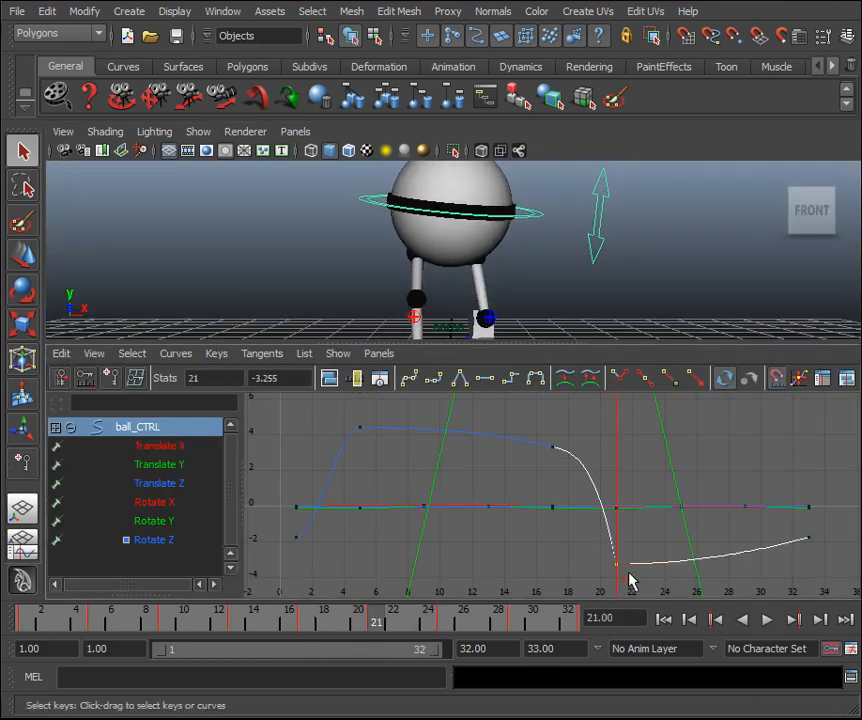
click(158, 540)
click(656, 538)
drag(302, 616, 128, 618)
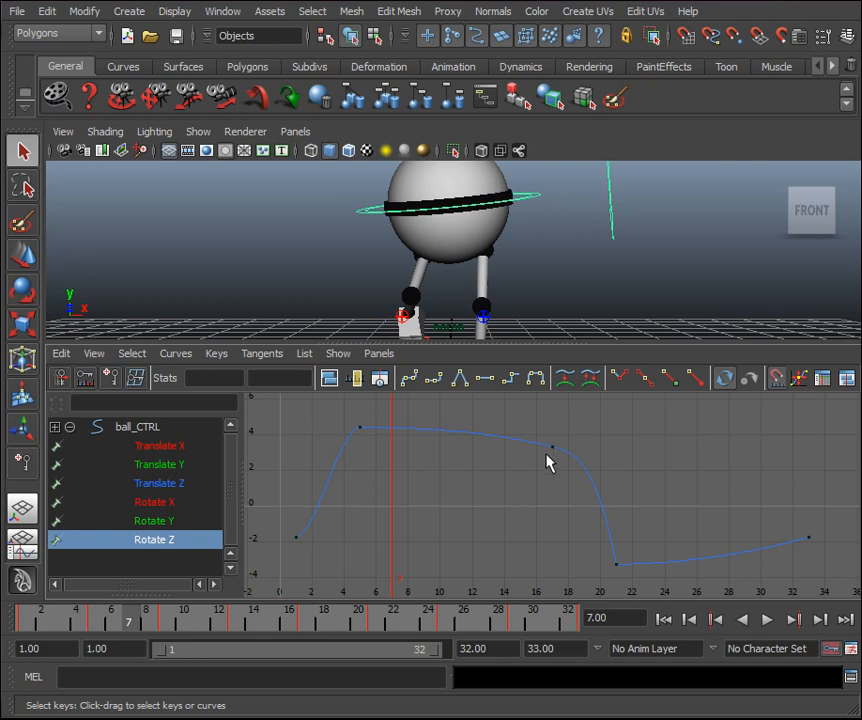
Flatten the tangents of the Rotate Z key at frame 21 and check the tilt through the walk cycle.
drag(570, 541, 572, 542)
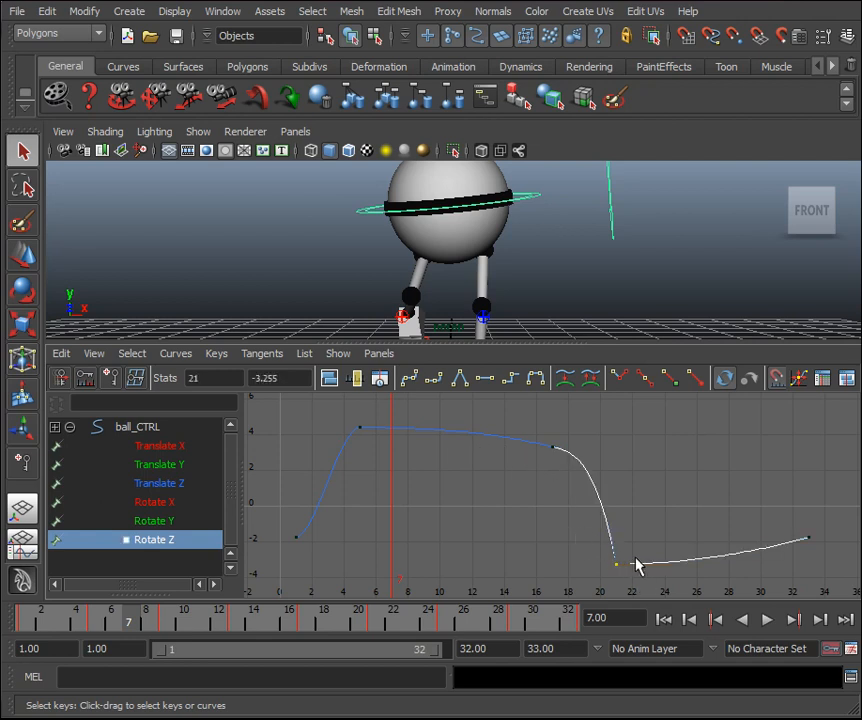
click(486, 383)
key(alt+v)
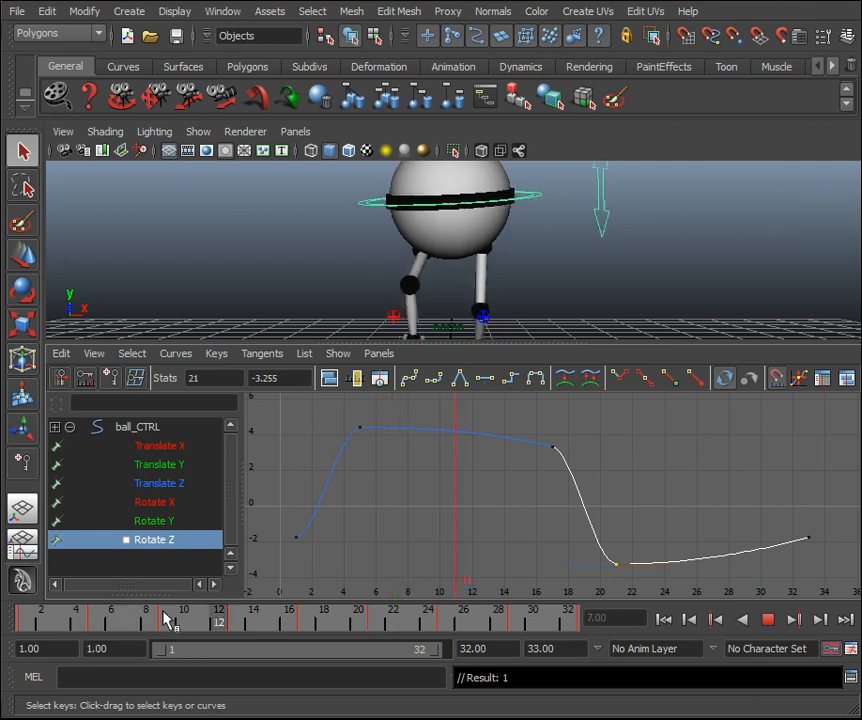
drag(371, 620, 598, 622)
click(30, 616)
drag(30, 621, 288, 618)
Deselect the control, enlarge the perspective view, hide the control curves, preview the walk cycle and return to frame 1.
click(645, 266)
key(space)
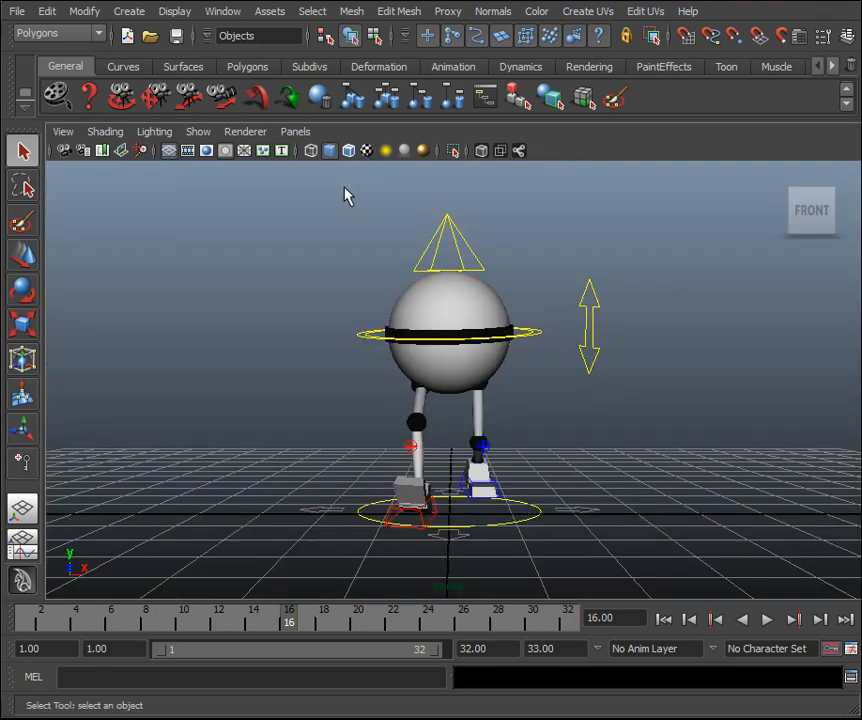
click(199, 131)
click(234, 150)
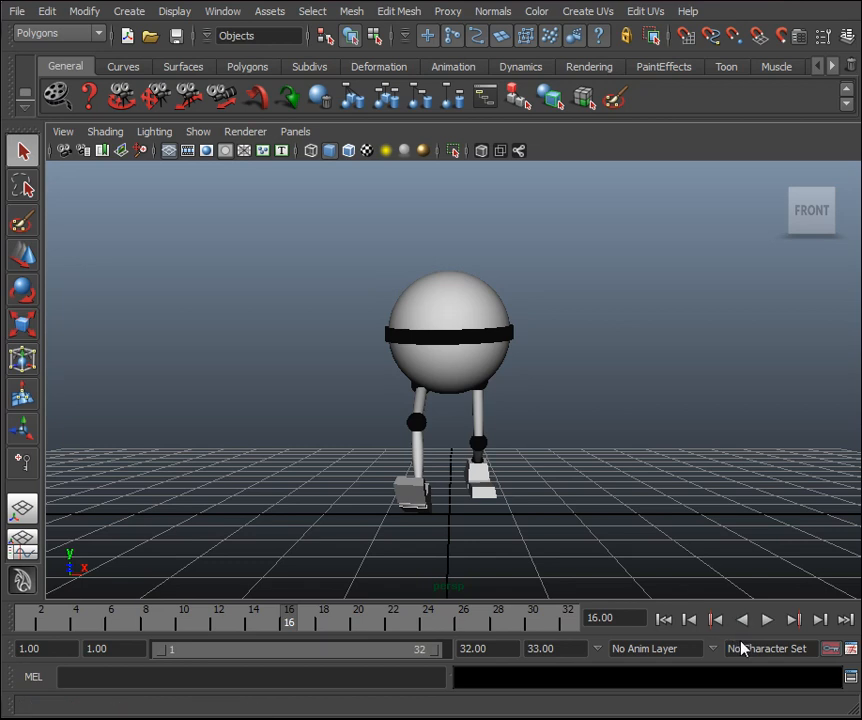
click(767, 619)
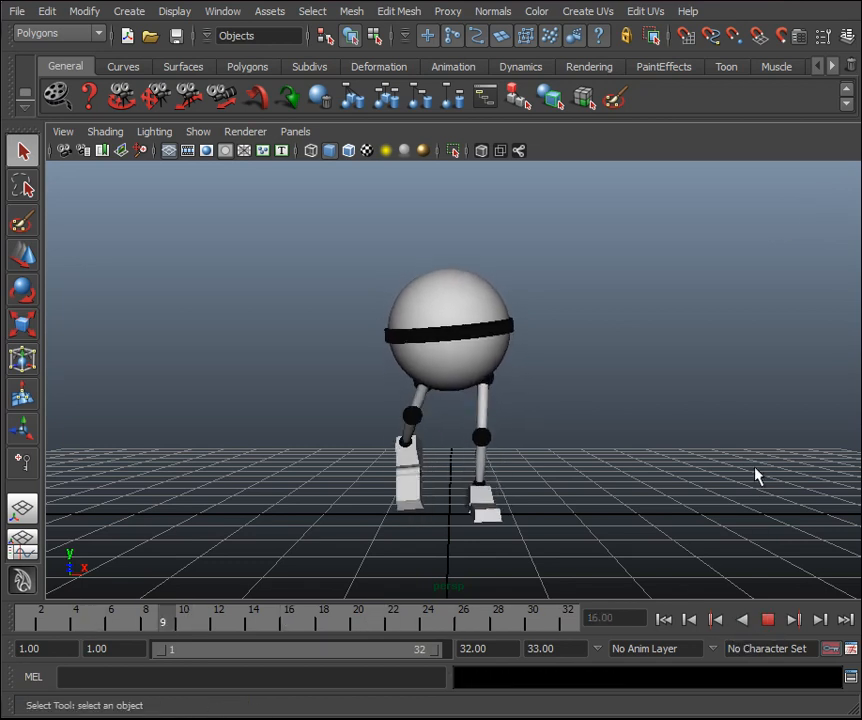
click(768, 620)
drag(115, 620, 4, 630)
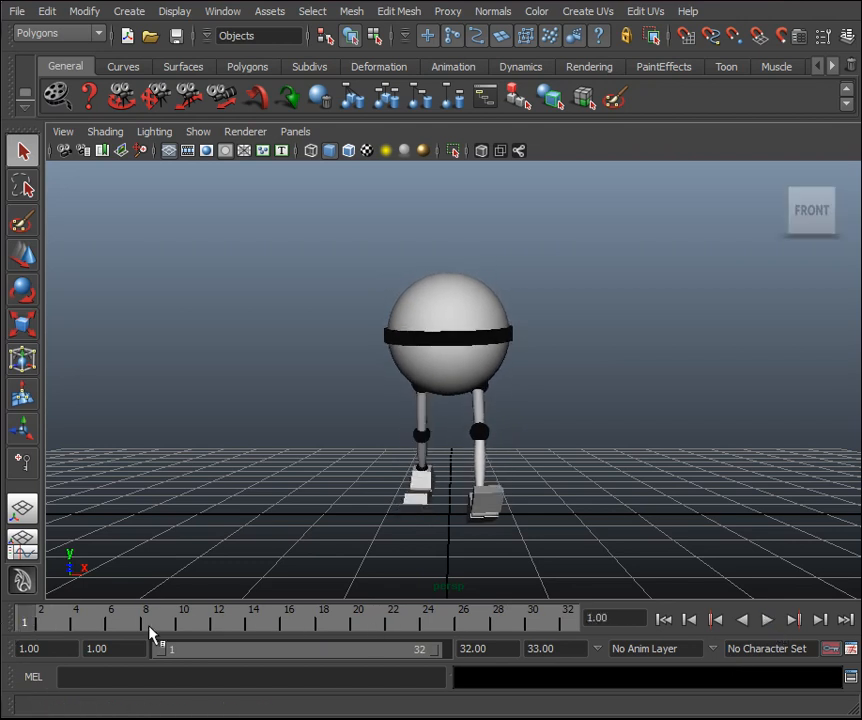
Playblast the walk cycle from the front view, watch it and close the preview.
right_click(385, 622)
click(440, 611)
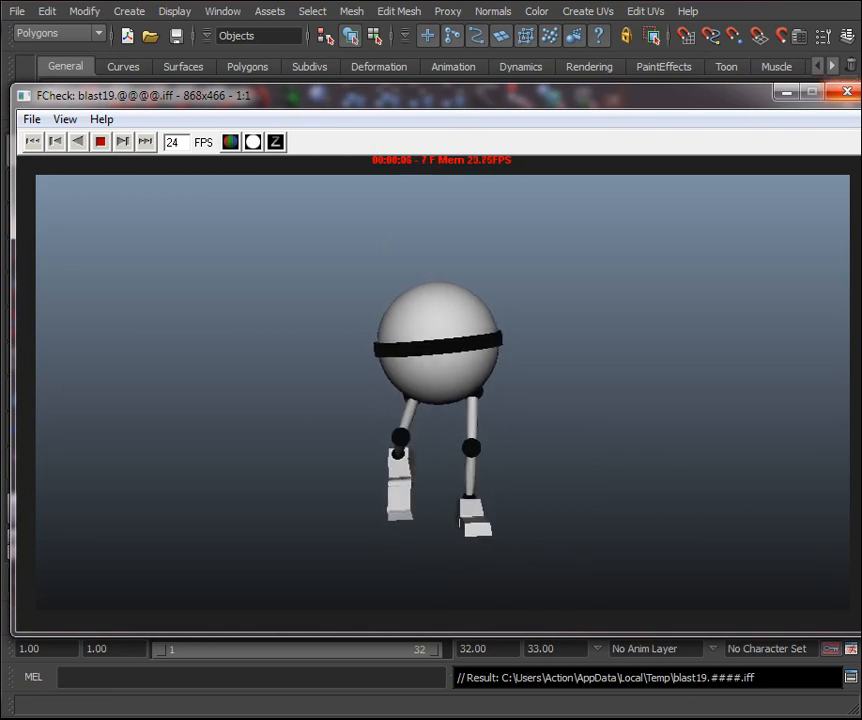
key(Escape)
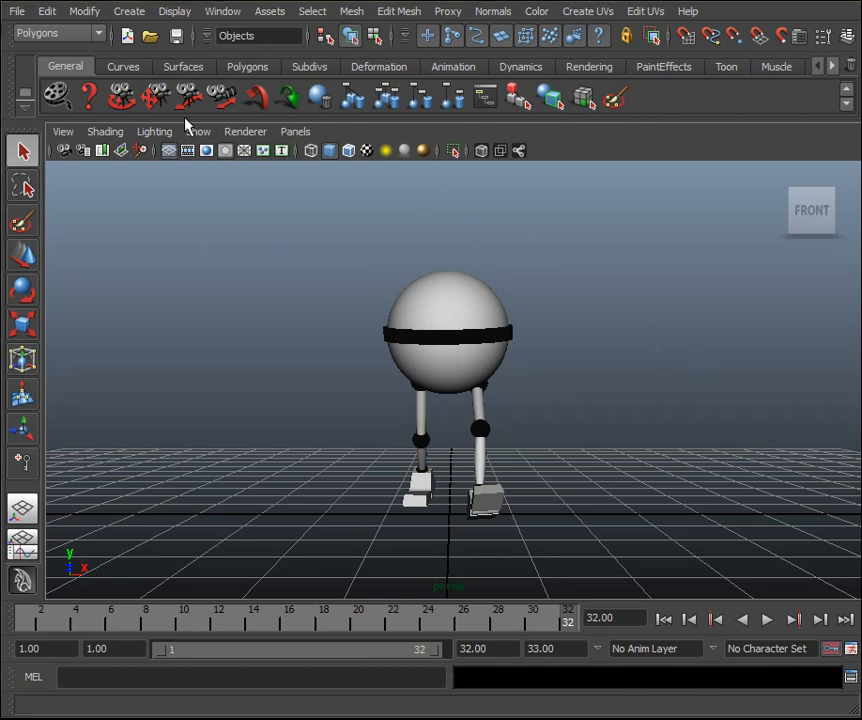
Show the rig's control curves again and select master_CTRL, the large ring on the ground.
click(192, 133)
click(227, 147)
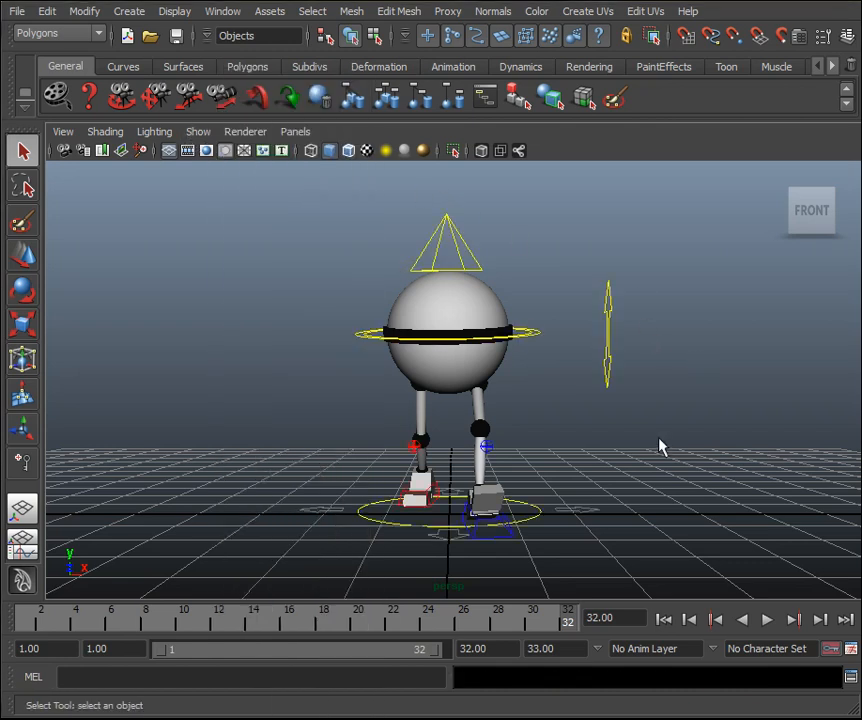
alt+drag(654, 431, 734, 437)
click(427, 535)
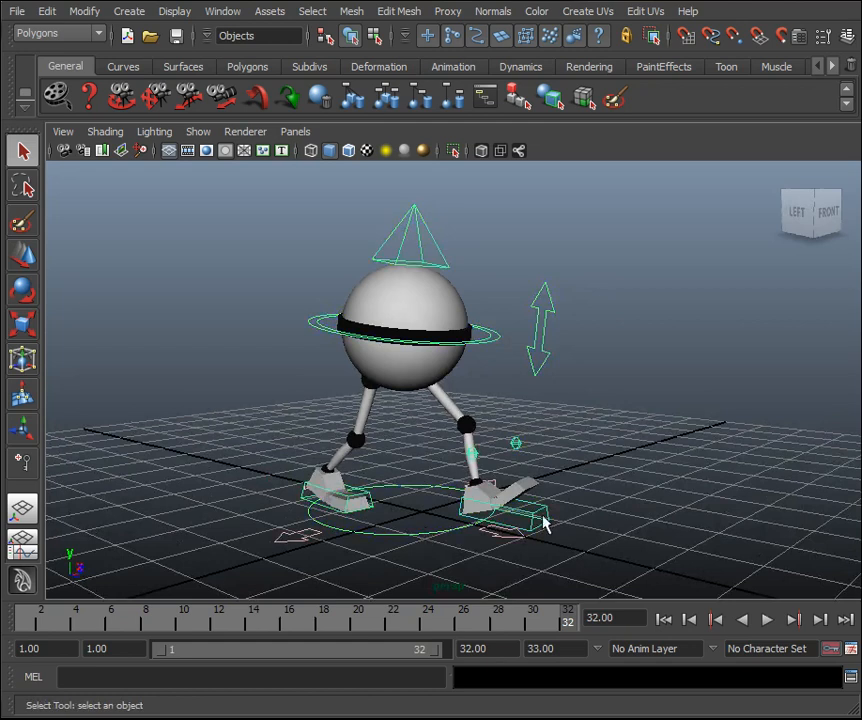
Try moving master_CTRL along the ground and undo the move.
scroll(677, 473, down, 3)
key(w)
mouse_move(440, 464)
mouse_down()
mouse_move(394, 467)
mouse_move(496, 433)
mouse_move(424, 462)
mouse_up()
key(ctrl+z)
Open master_CTRL's animation curves, isolate and frame the Translate Z curve, and scrub the walk to frame 5.
drag(340, 624, 6, 608)
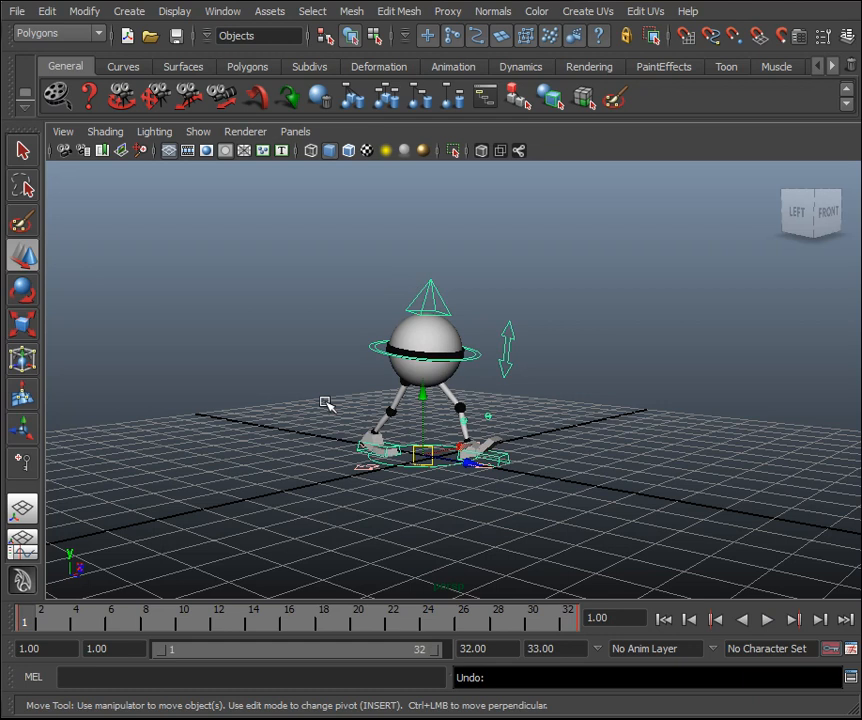
click(31, 550)
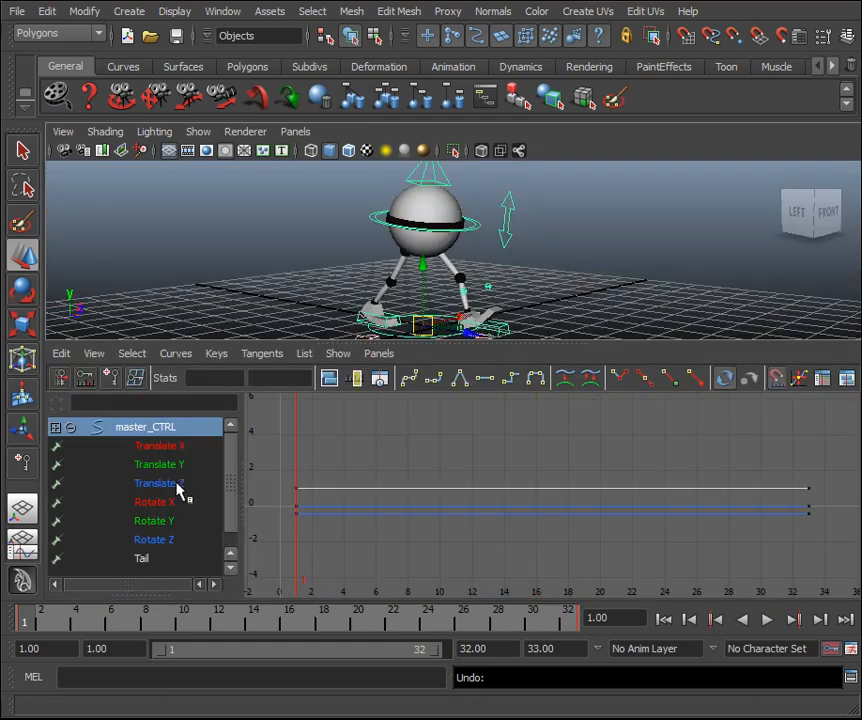
click(183, 488)
key(f)
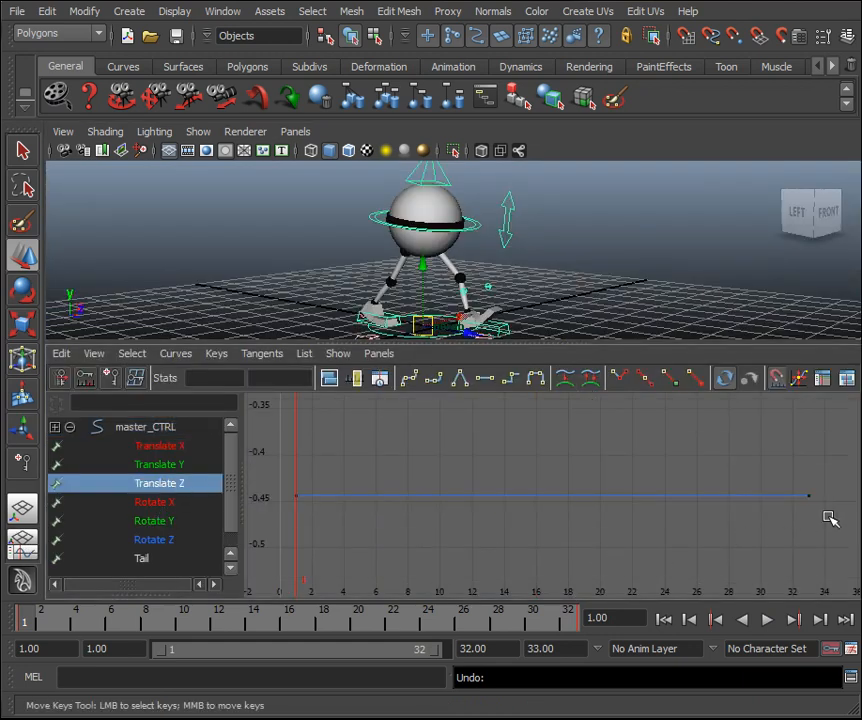
scroll(553, 288, down, 2)
alt+middle_drag(553, 288, 542, 265)
alt+drag(542, 263, 555, 270)
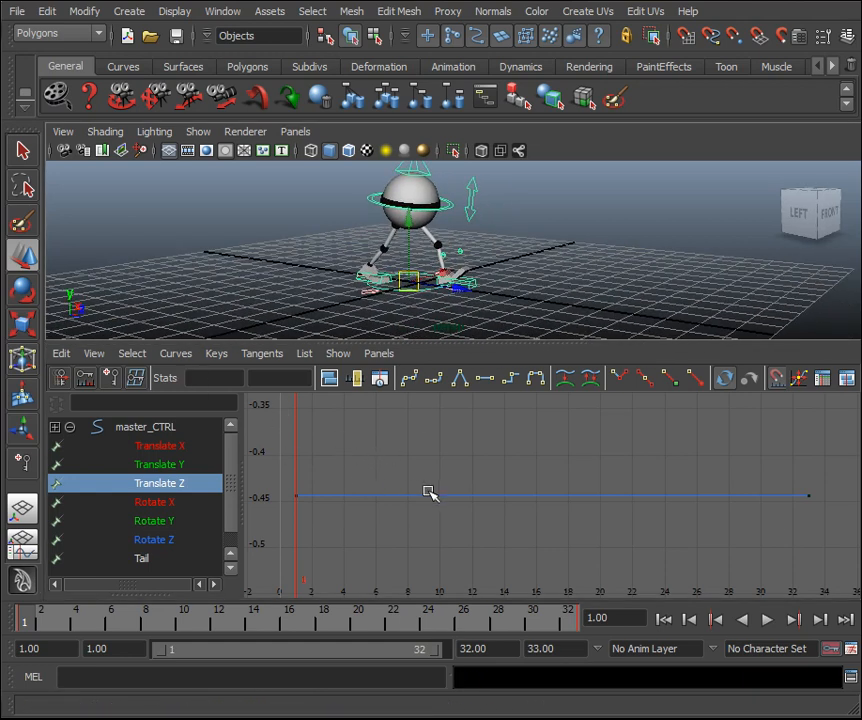
drag(272, 625, 93, 620)
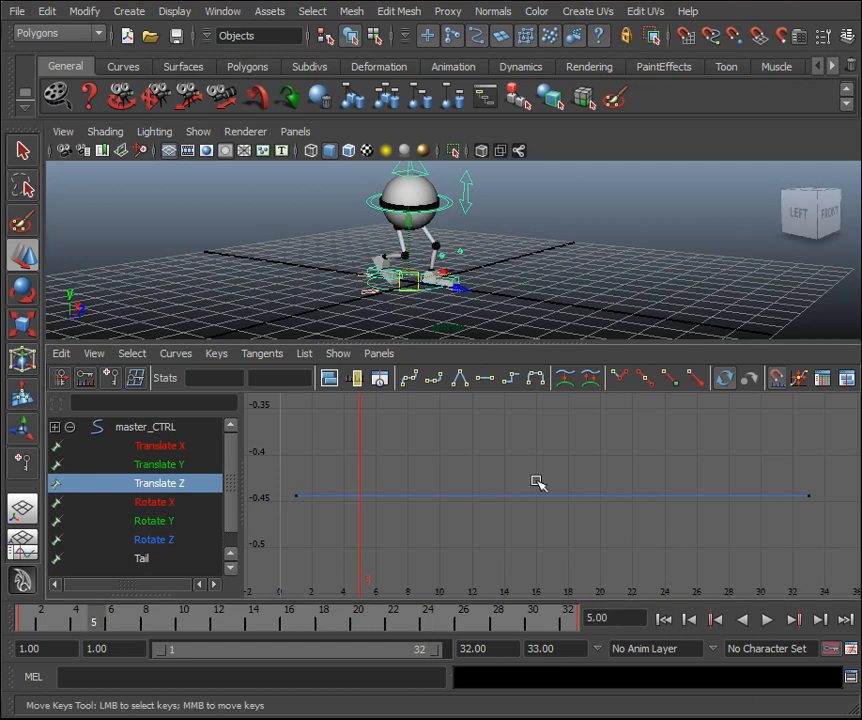
Apply linear tangents to both keys of master_CTRL's Translate Z curve and frame the whole curve.
drag(831, 509, 516, 437)
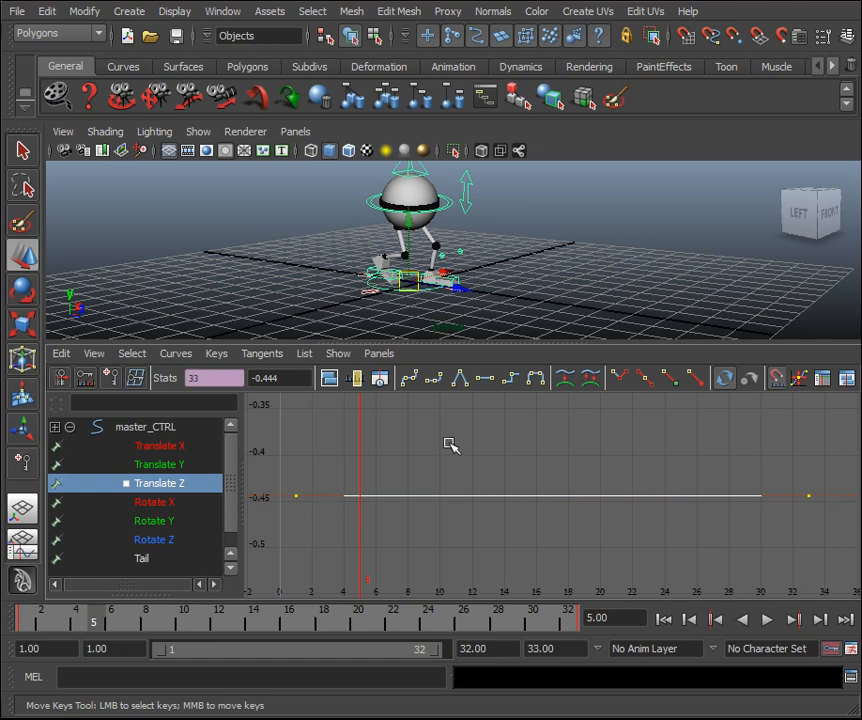
click(460, 379)
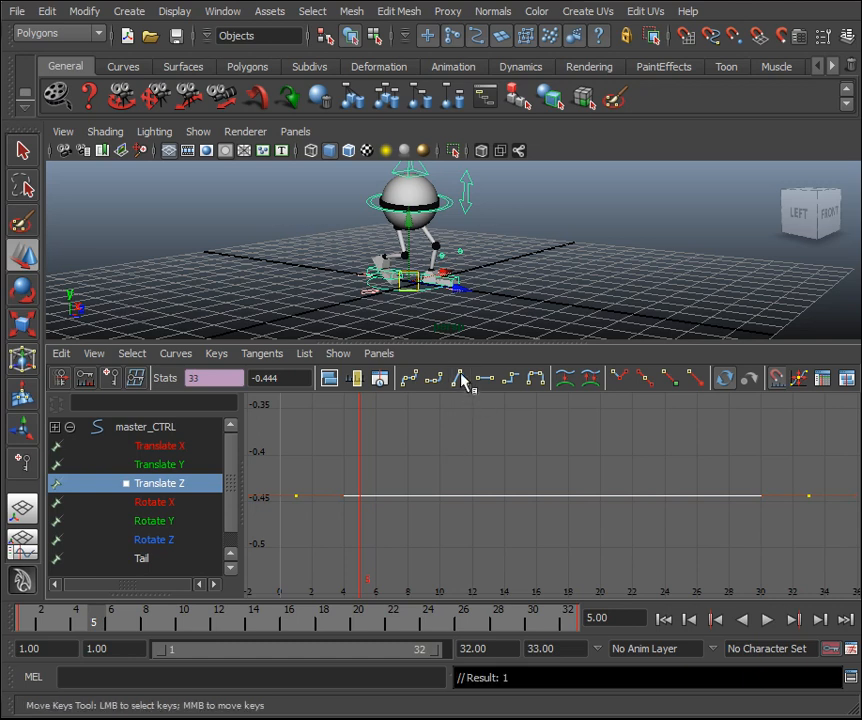
key(a)
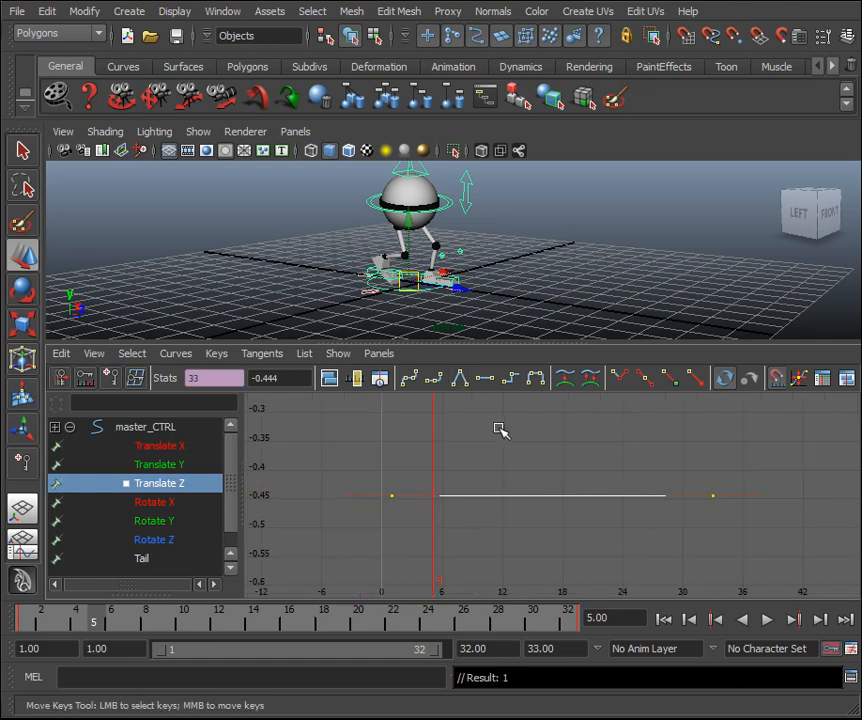
Try raising the Translate Z key at frame 33 and undo the change.
drag(775, 558, 661, 426)
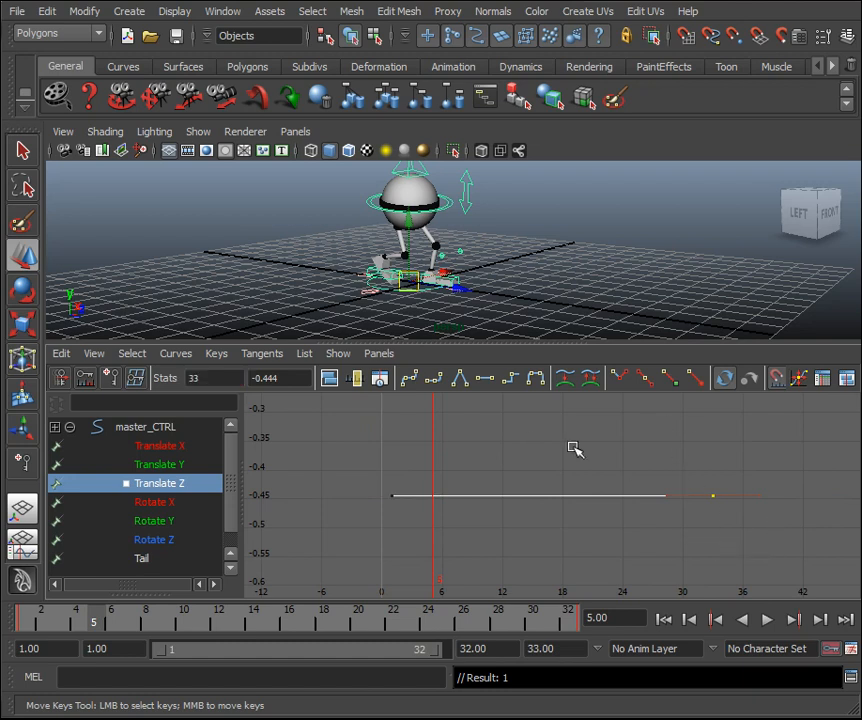
middle_drag(716, 485, 722, 443)
key(ctrl+z)
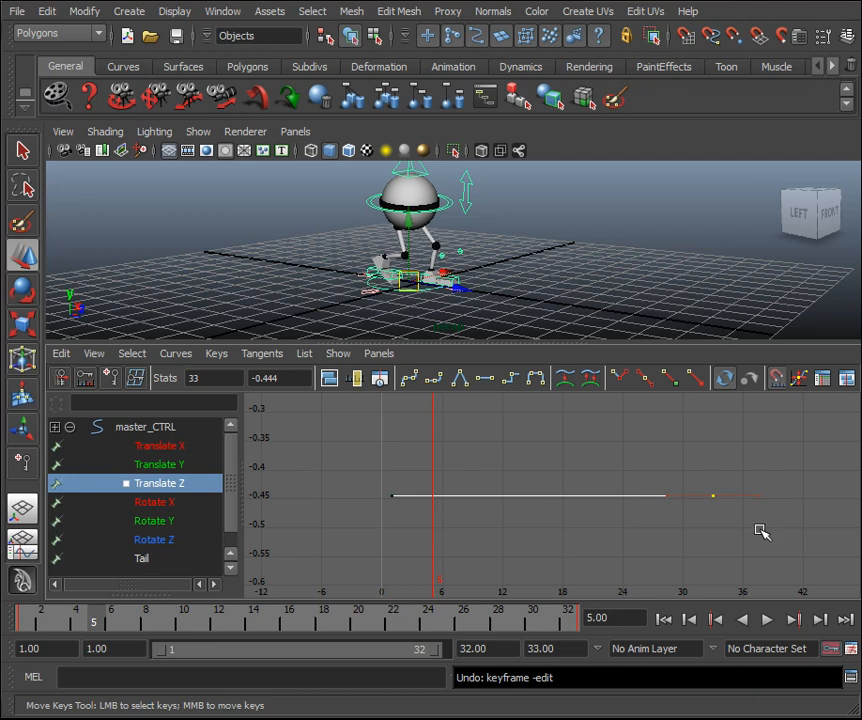
Reapply linear tangents to both Translate Z keys and display the curve's infinity beyond its keys.
drag(657, 501, 384, 467)
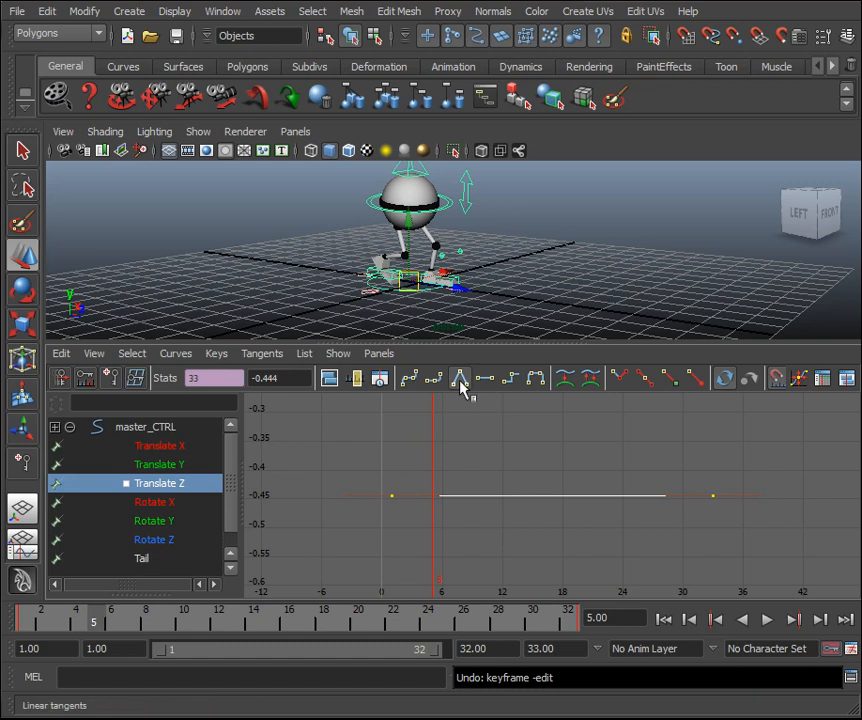
click(461, 384)
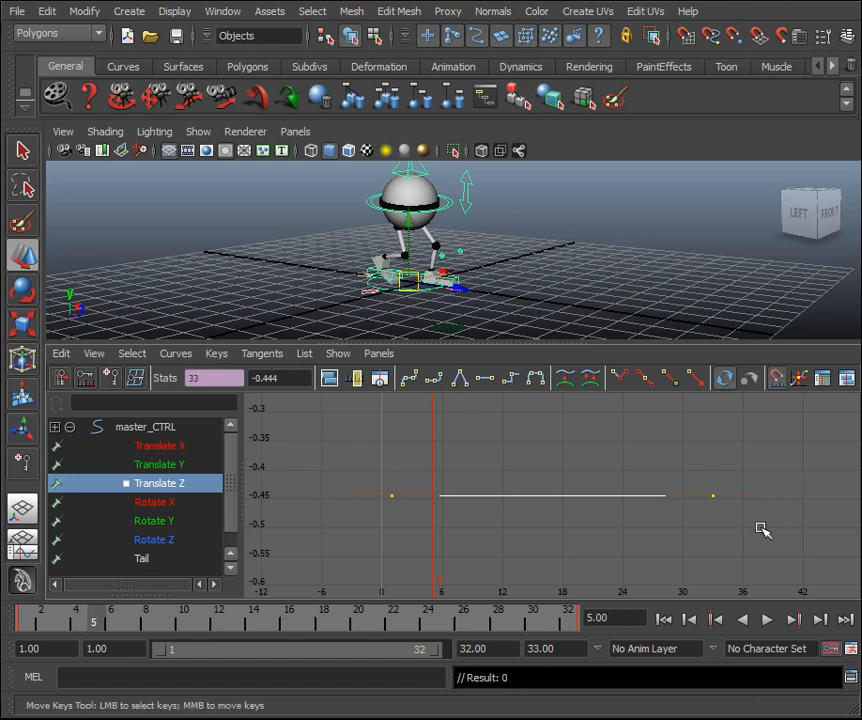
click(97, 356)
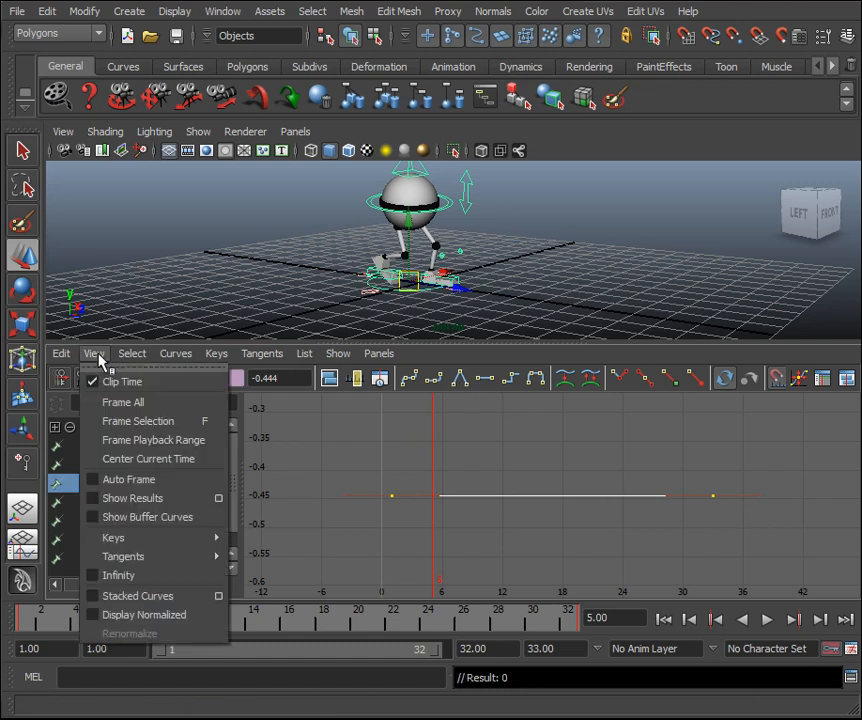
click(94, 576)
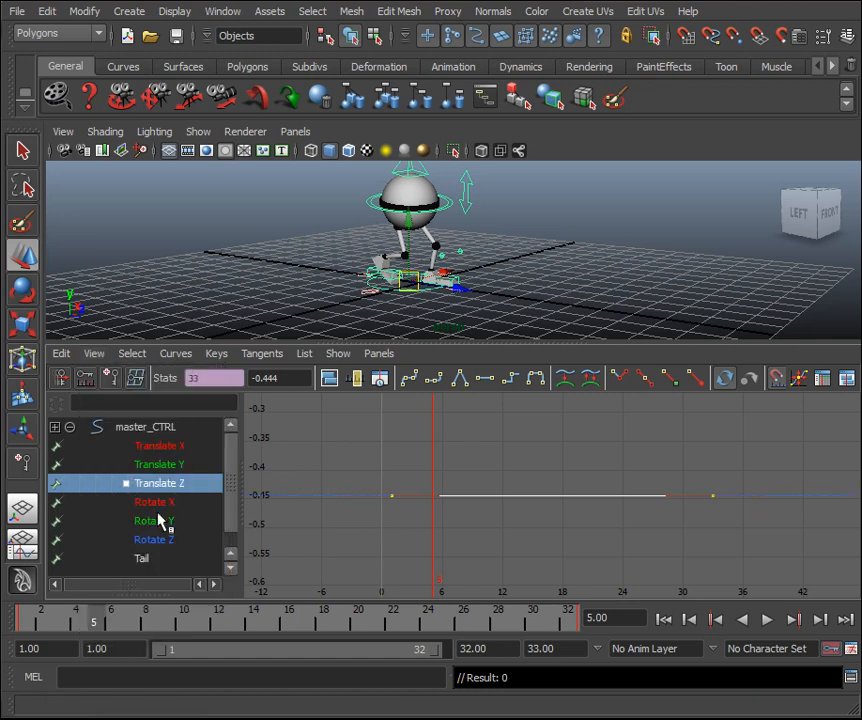
Set both the pre infinity and post infinity of master_CTRL's Translate Z curve to Cycle with Offset.
click(183, 356)
mouse_move(217, 371)
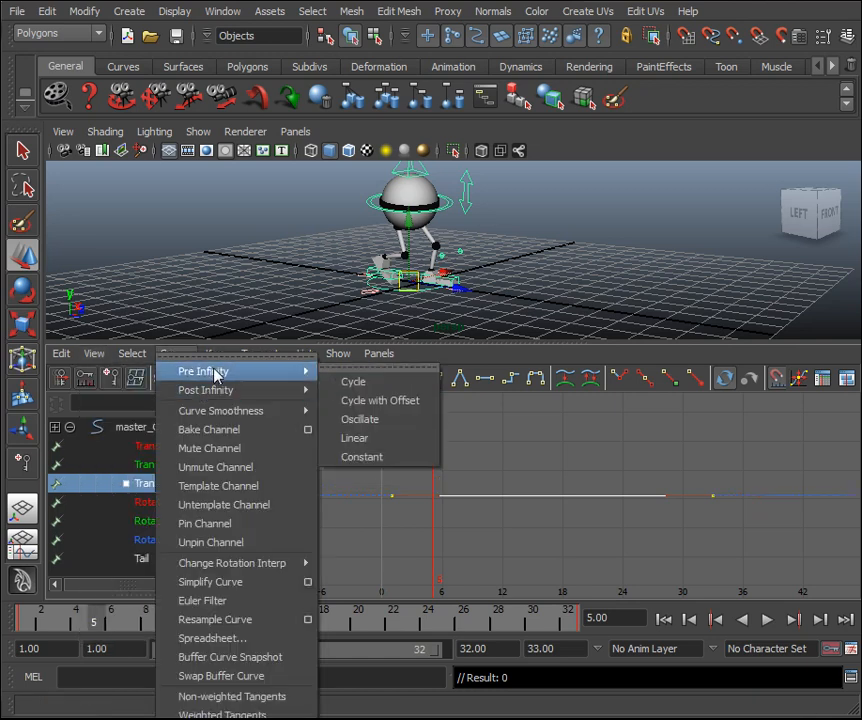
click(435, 408)
click(172, 354)
mouse_move(338, 395)
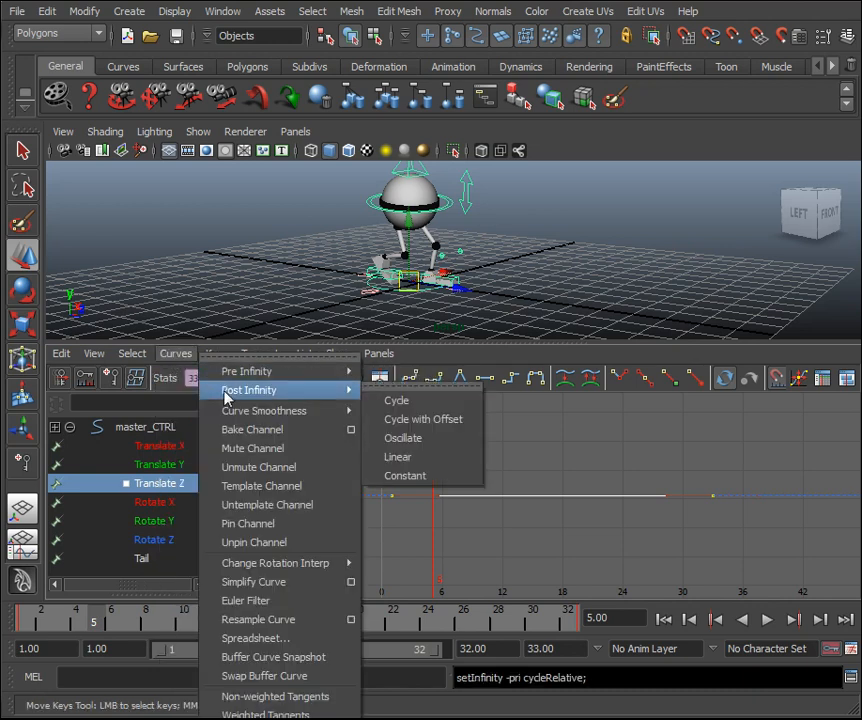
click(446, 424)
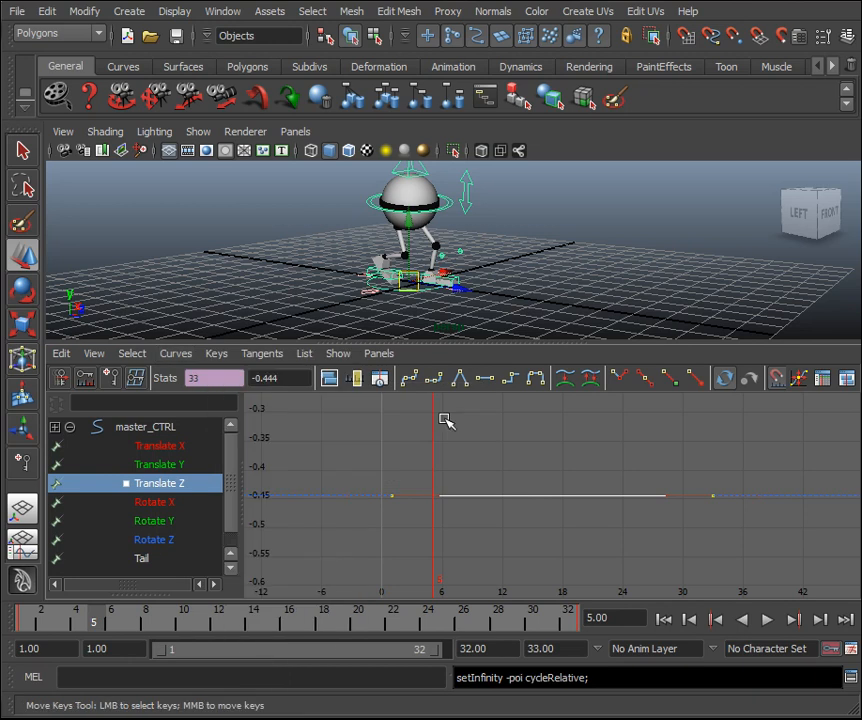
Raise the Translate Z key at frame 33 to about -0.0235, scrubbing the walk between adjustments.
drag(350, 615, 6, 600)
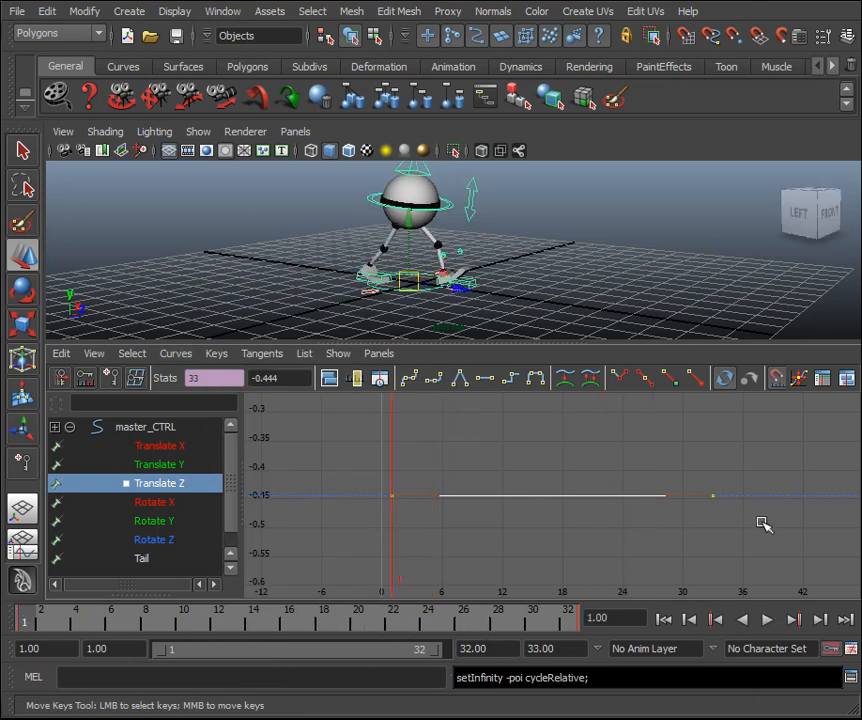
scroll(675, 443, down, 3)
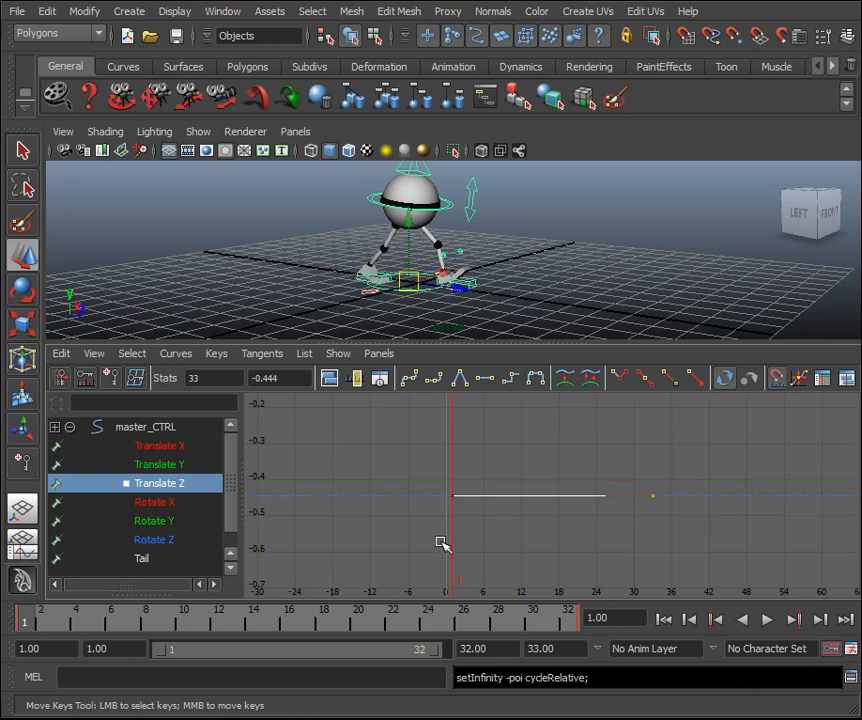
middle_drag(669, 483, 673, 441)
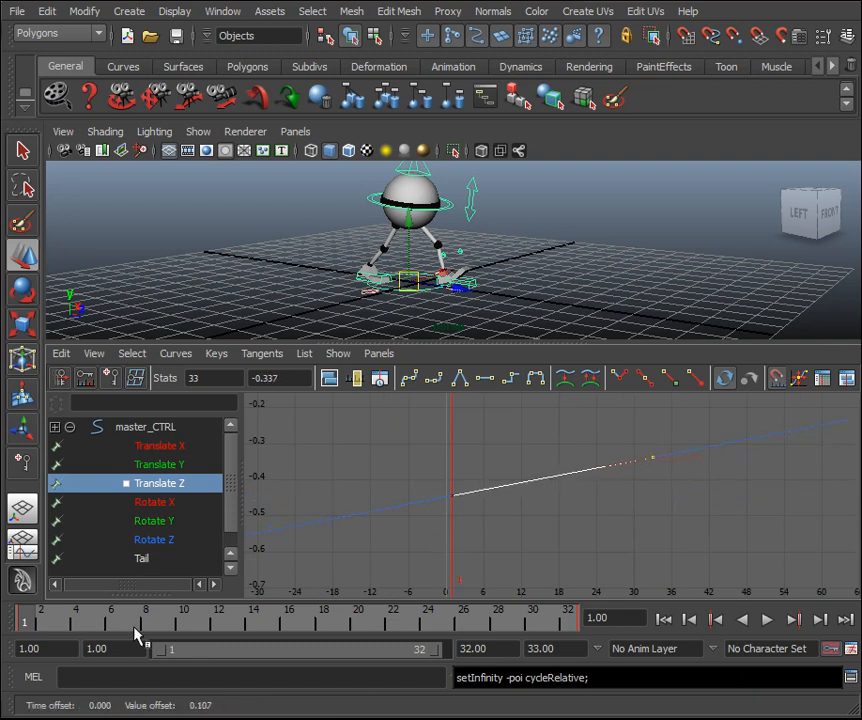
drag(38, 622, 393, 637)
scroll(686, 504, down, 4)
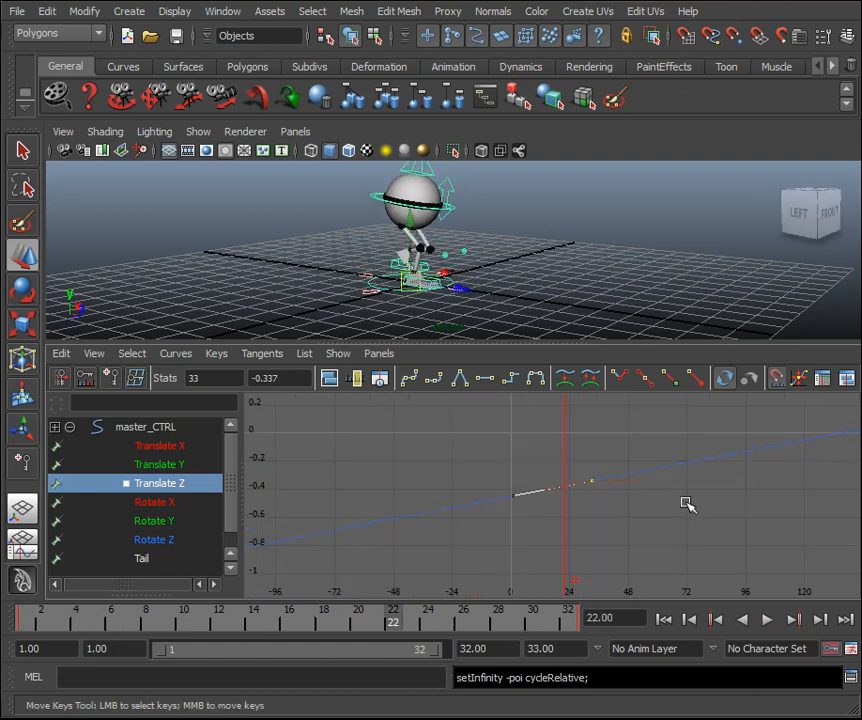
middle_drag(679, 514, 678, 468)
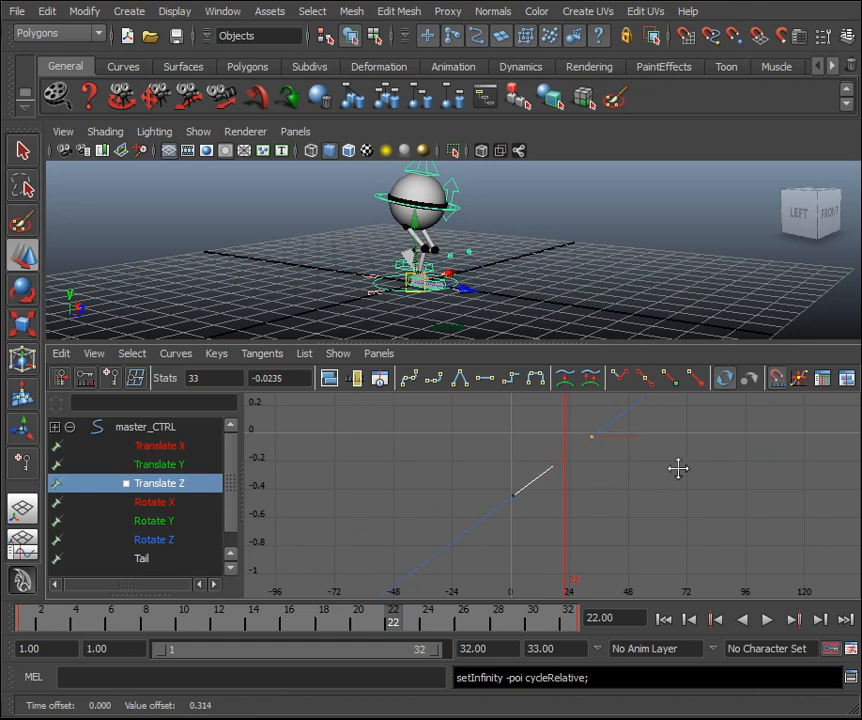
View the feet from the character's side and raise the frame 33 Translate Z key to about 0.544.
scroll(488, 245, down, 5)
scroll(488, 245, up, 8)
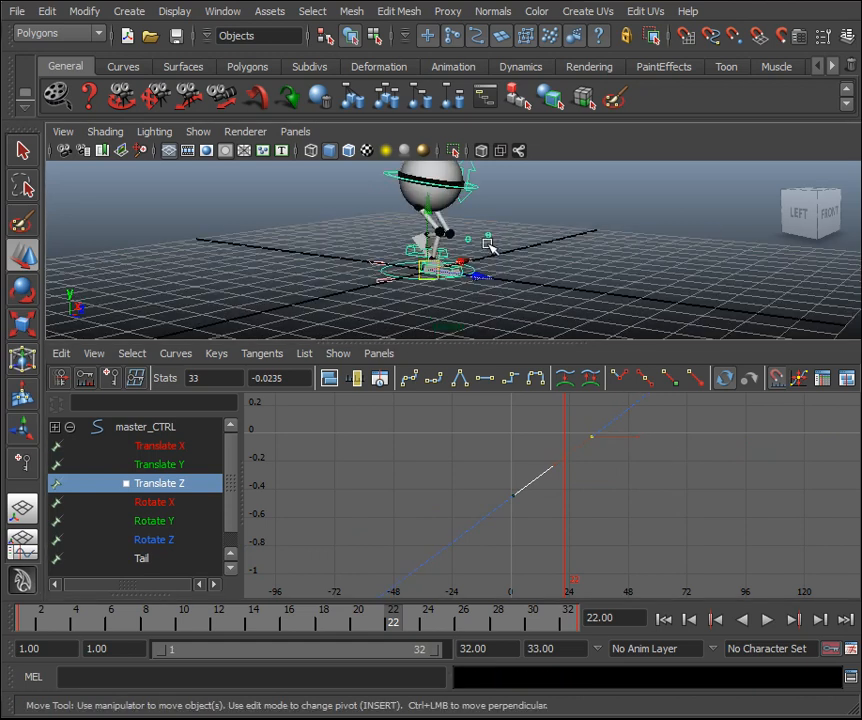
alt+drag(505, 278, 639, 252)
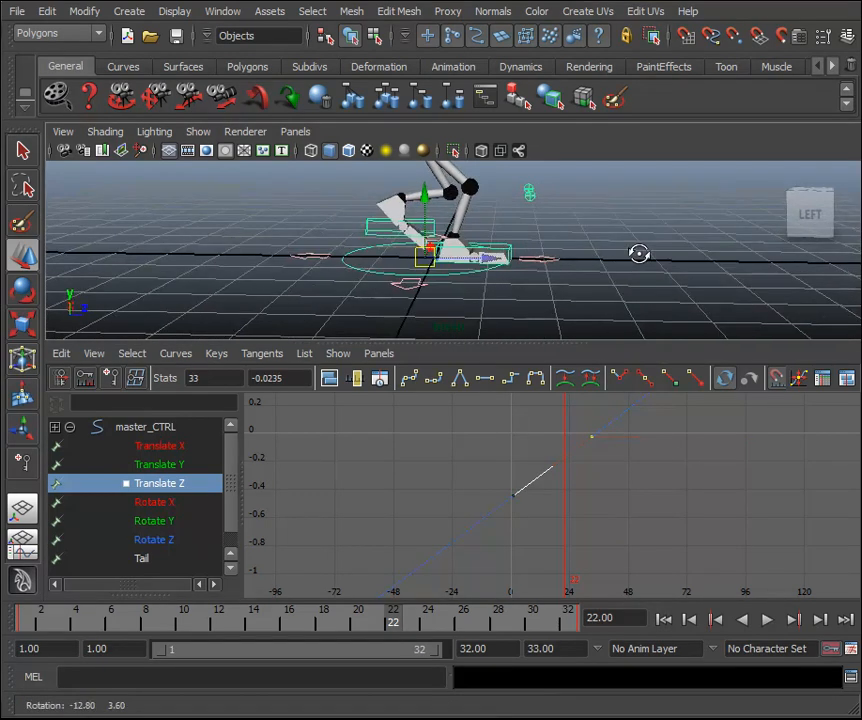
drag(396, 619, 2, 595)
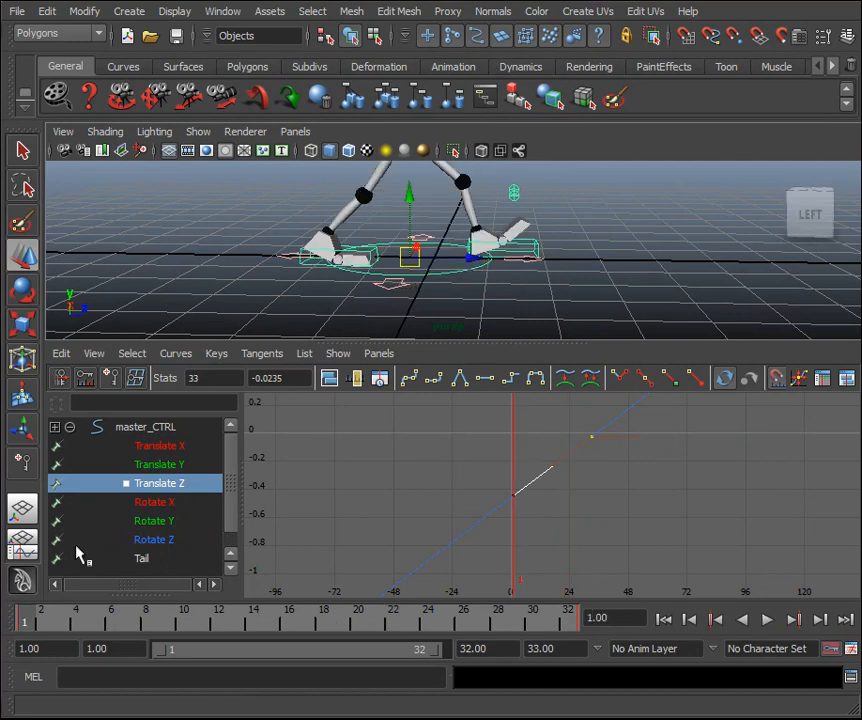
middle_drag(630, 535, 631, 530)
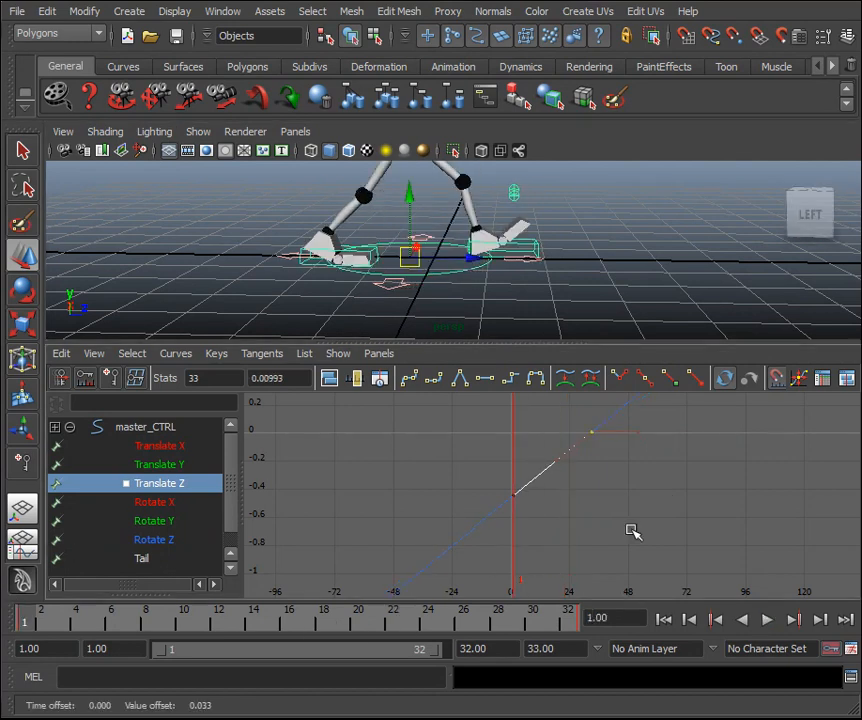
middle_drag(712, 539, 690, 465)
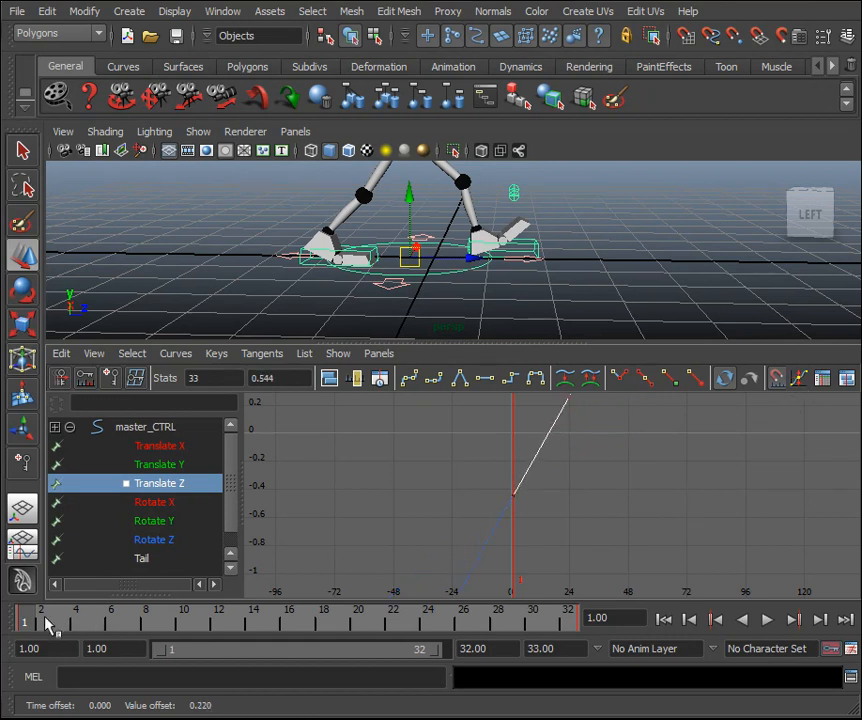
Raise the frame 33 Translate Z key to about 1.184 and test the forward motion.
key(alt+v)
key(alt+v)
key(a)
middle_drag(695, 541, 712, 440)
key(alt+v)
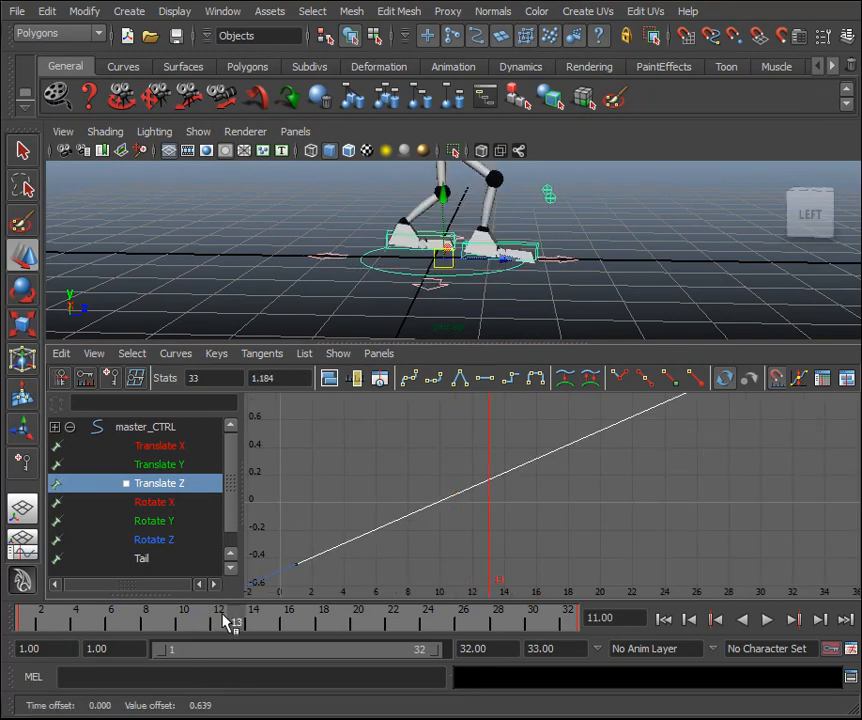
Raise the frame 33 Translate Z key to about 4.014, checking for foot sliding at frame 9.
click(27, 620)
key(a)
middle_drag(695, 522, 689, 446)
key(a)
middle_drag(679, 496, 688, 427)
key(a)
drag(48, 618, 163, 621)
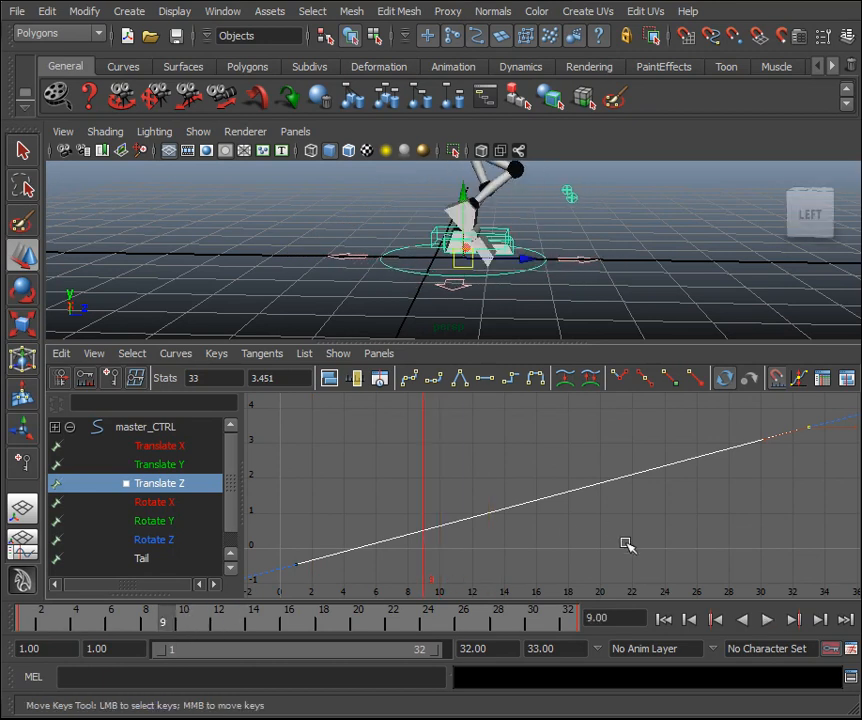
middle_drag(625, 540, 628, 523)
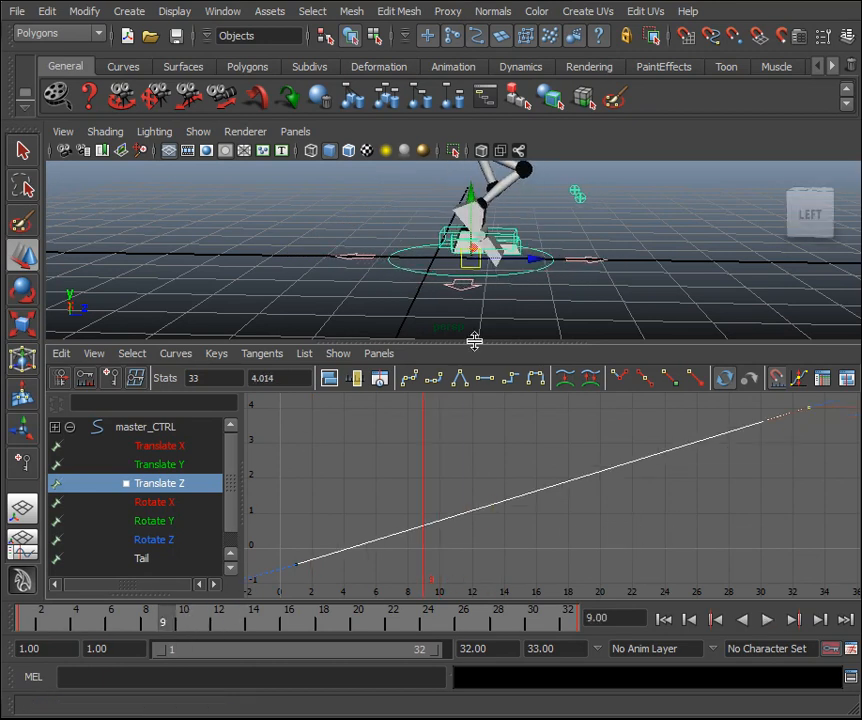
key(a)
Return to frame 1, raise the frame 33 Translate Z key to about 6.345 and frame the whole curve.
mouse_move(140, 622)
mouse_down()
mouse_move(12, 625)
mouse_move(346, 664)
mouse_move(27, 650)
mouse_up()
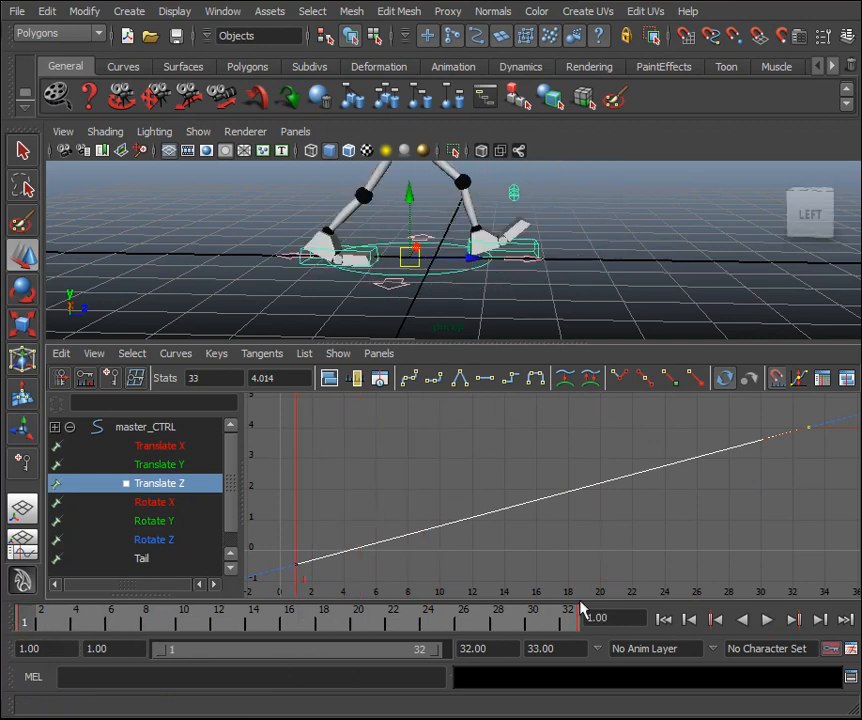
shift+middle_drag(777, 566, 793, 498)
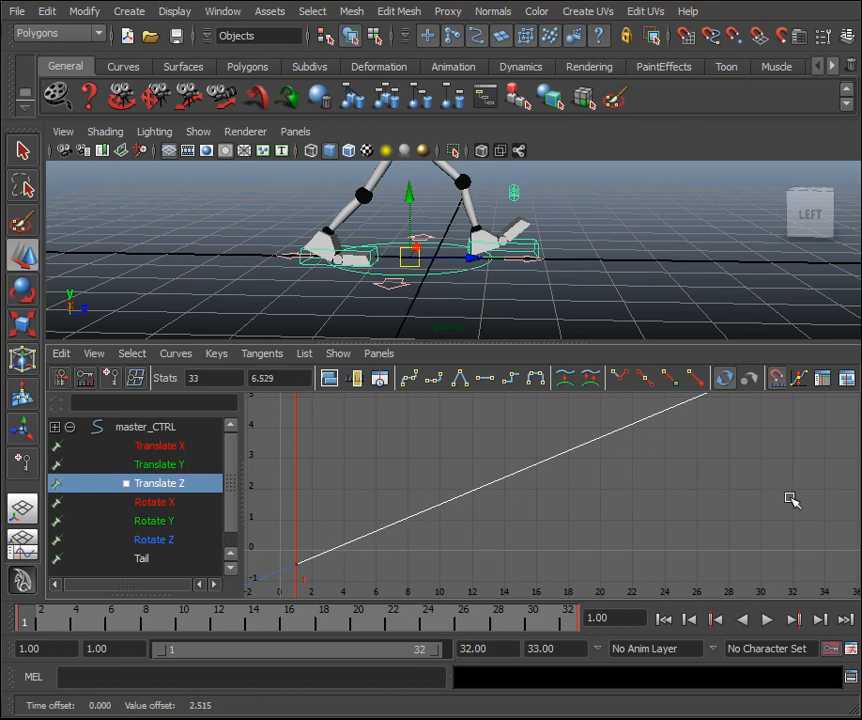
mouse_move(30, 622)
mouse_down()
mouse_move(317, 641)
mouse_move(24, 630)
mouse_up()
shift+middle_drag(718, 519, 712, 525)
key(a)
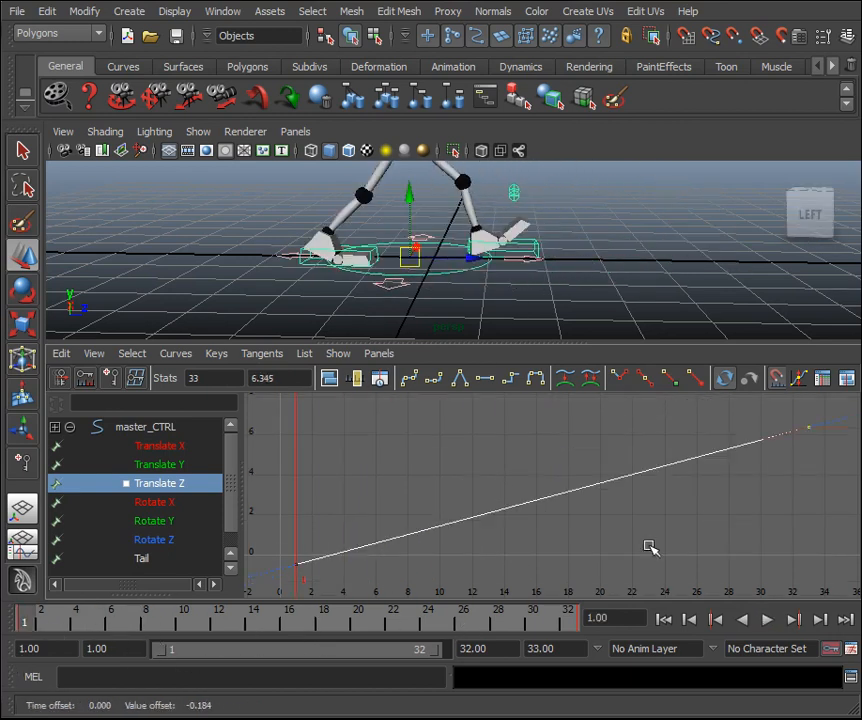
Lower the frame 33 Translate Z key to about 5.691, checking the planted foot up to frame 7.
mouse_move(30, 622)
mouse_down()
mouse_move(146, 629)
mouse_move(130, 636)
mouse_up()
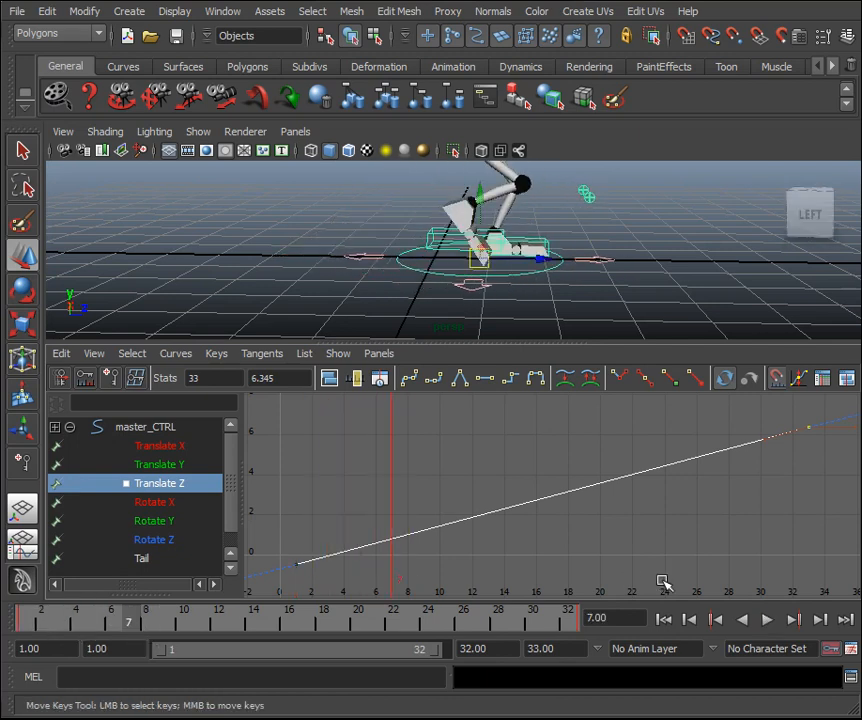
shift+middle_drag(664, 573, 667, 590)
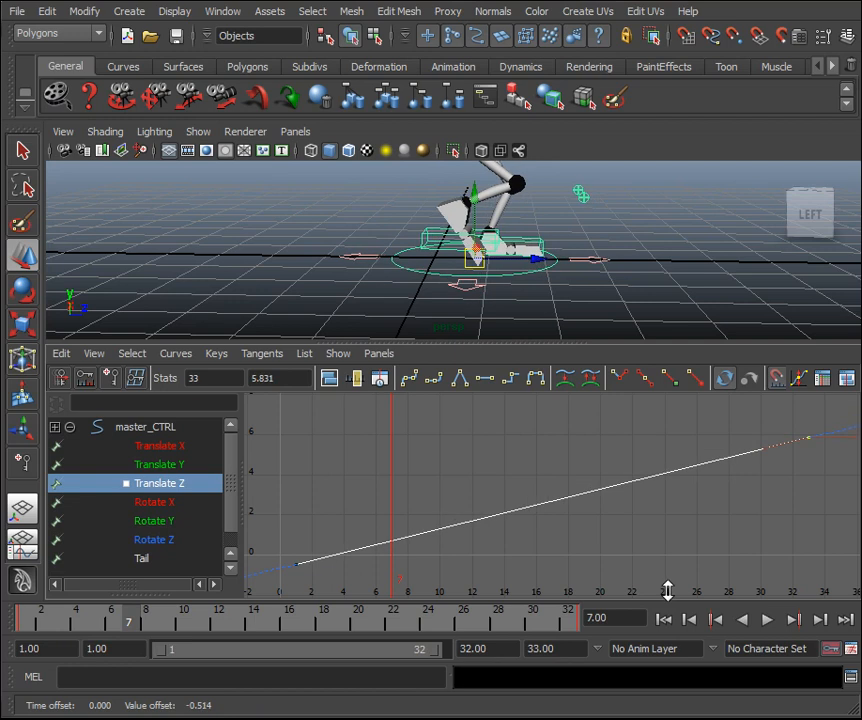
key(alt+v)
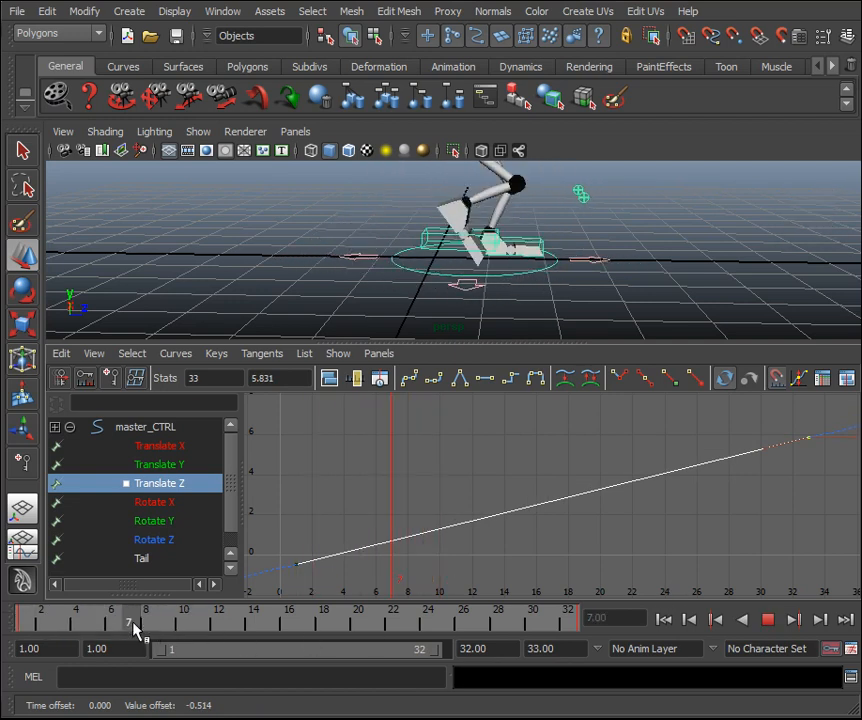
key(alt+v)
shift+middle_drag(637, 519, 637, 524)
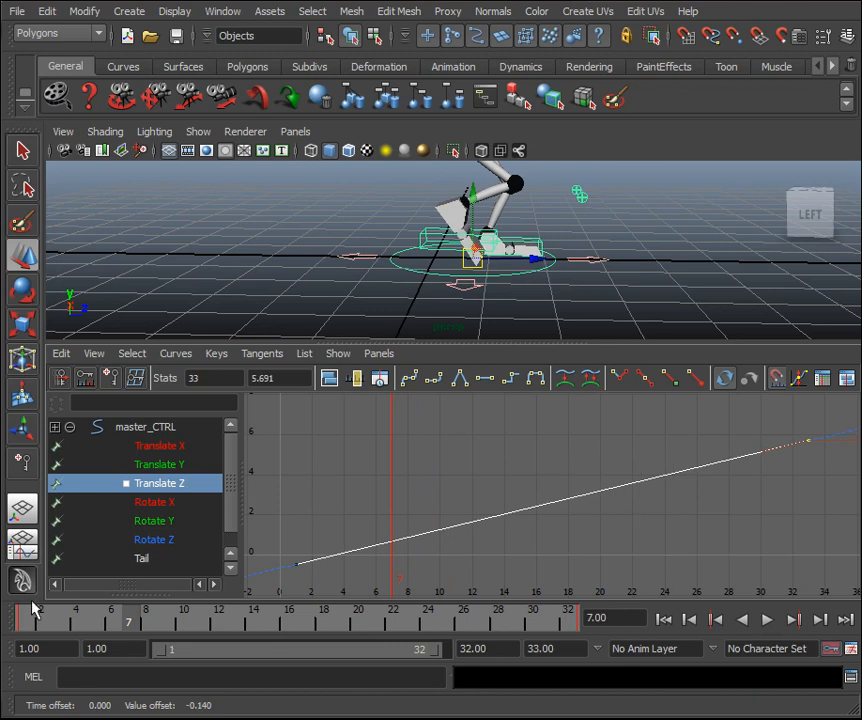
Lower the frame 33 Translate Z key to about 5.645 and check the foot contact from the front and side.
key(alt+v)
drag(25, 624, 155, 625)
shift+middle_drag(592, 545, 593, 546)
mouse_move(287, 615)
mouse_down()
mouse_move(8, 620)
mouse_move(212, 629)
mouse_move(262, 635)
mouse_move(192, 636)
mouse_move(406, 652)
mouse_move(5, 630)
mouse_move(271, 650)
mouse_up()
alt+drag(708, 209, 523, 225)
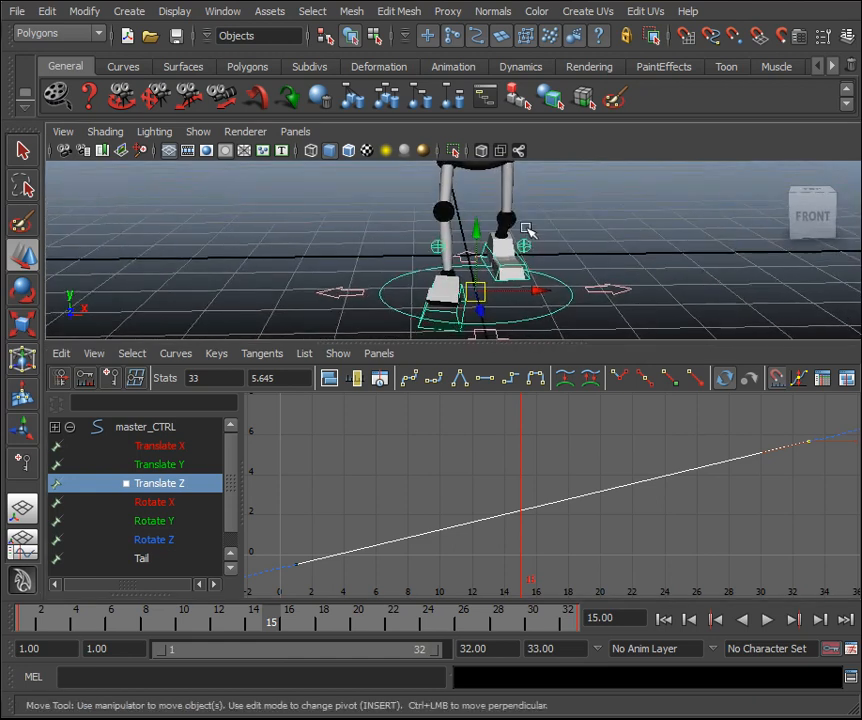
mouse_move(153, 620)
mouse_down()
mouse_move(3, 597)
mouse_move(272, 614)
mouse_move(164, 621)
mouse_move(189, 641)
mouse_move(342, 697)
mouse_move(30, 610)
mouse_up()
alt+drag(670, 227, 827, 273)
Scrub to frame 8, lower the frame 33 Translate Z key to about 5.495 and recheck the foot sliding.
scroll(750, 473, down, 3)
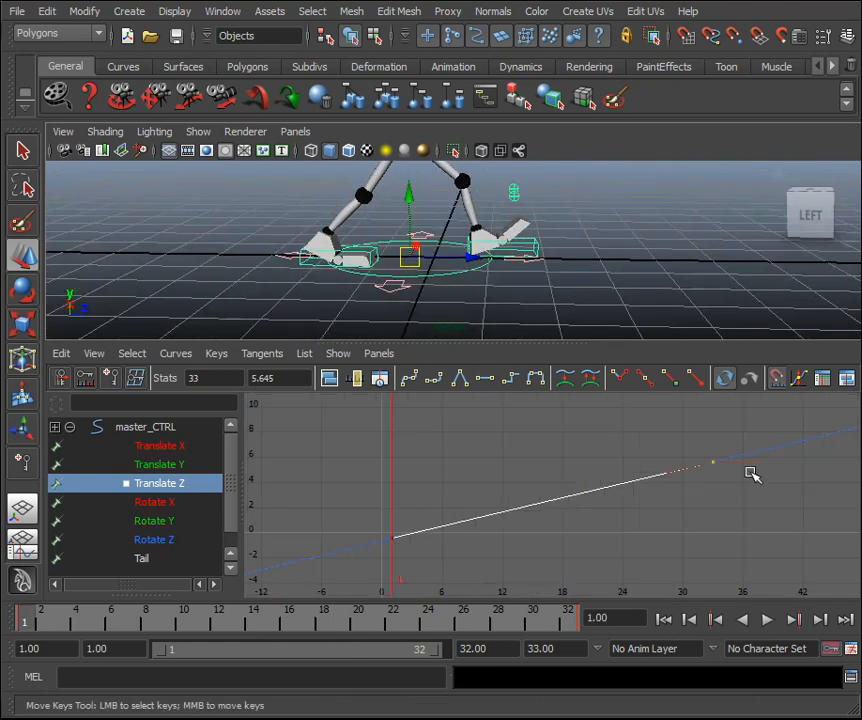
key(alt+v)
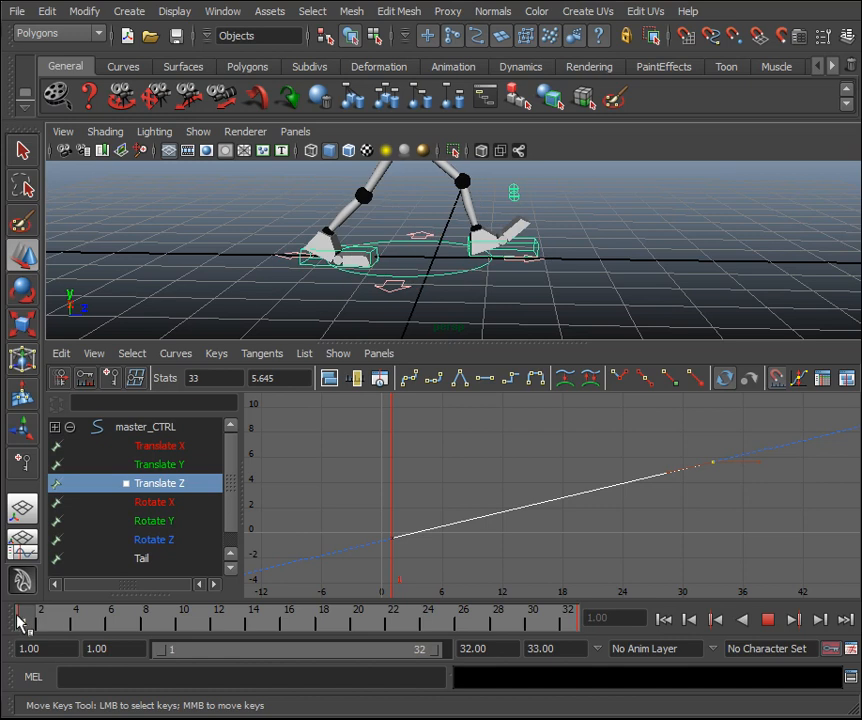
drag(80, 622, 147, 655)
mouse_move(662, 568)
middle_down()
mouse_move(664, 560)
mouse_move(662, 568)
middle_up()
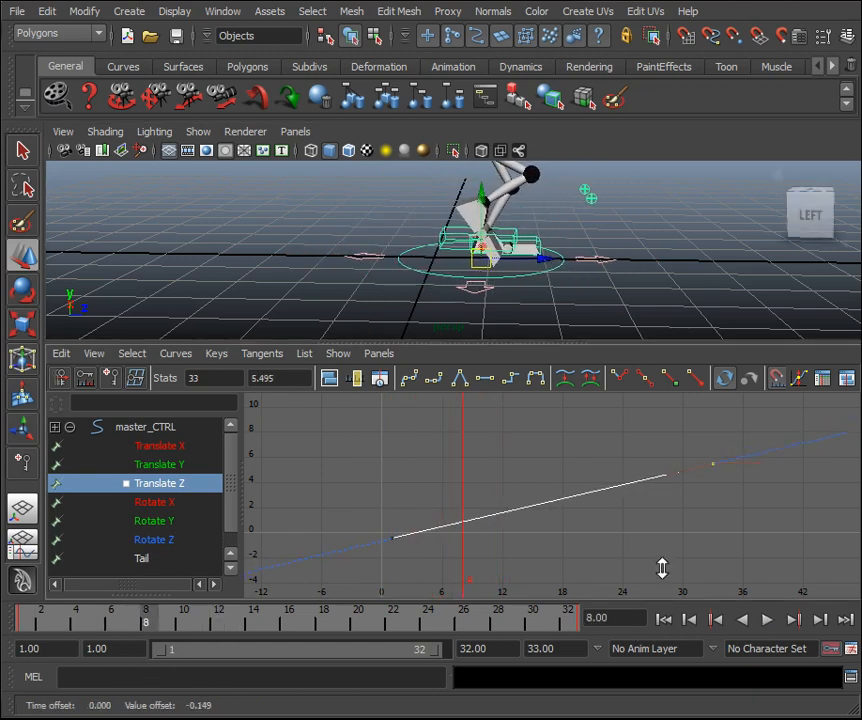
key(alt+v)
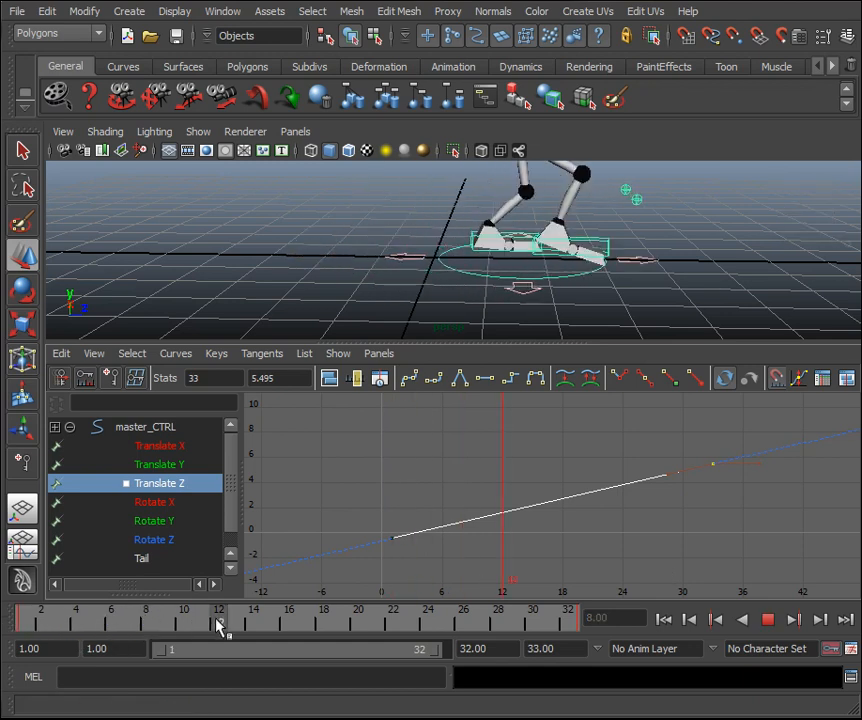
key(Escape)
Try raising the frame 33 Translate Z key to about 7.065.
mouse_move(746, 506)
middle_down()
mouse_move(750, 435)
mouse_move(748, 503)
middle_up()
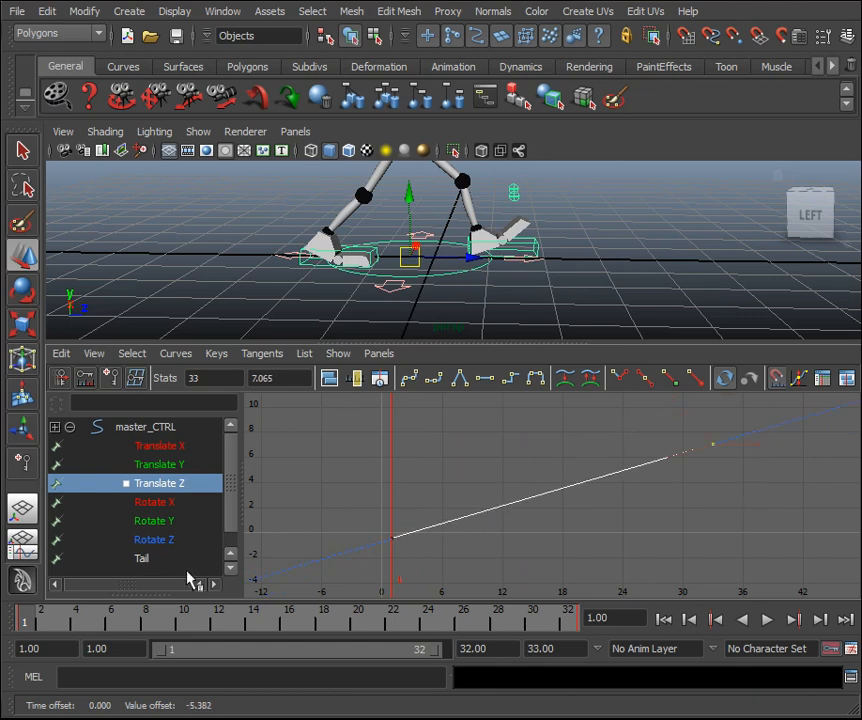
key(alt+v)
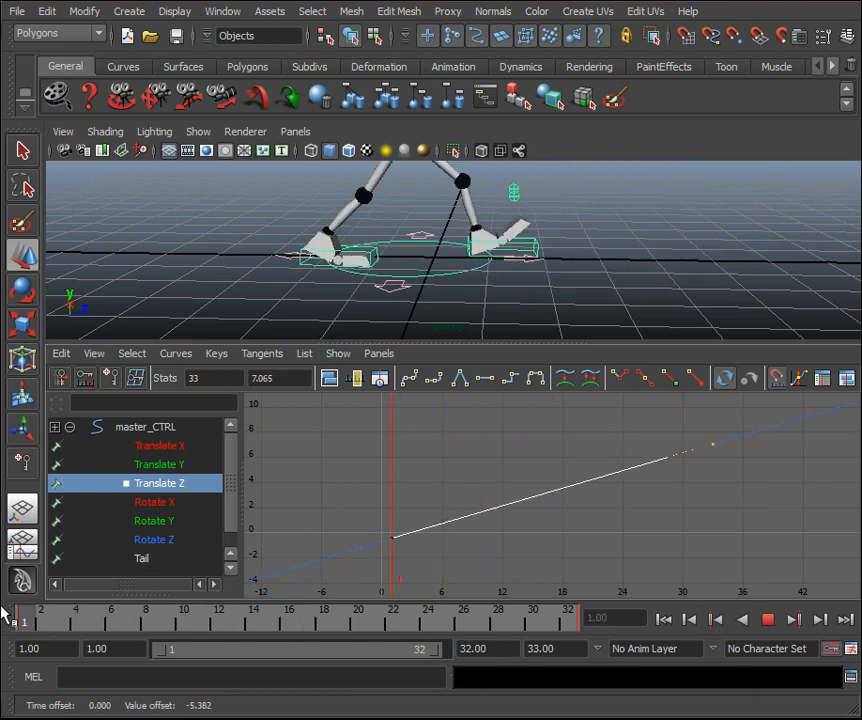
key(Escape)
Lower the frame 33 Translate Z key to about 4.523, scrub through the walk and return to frame 1.
shift+middle_drag(801, 463, 799, 495)
click(43, 617)
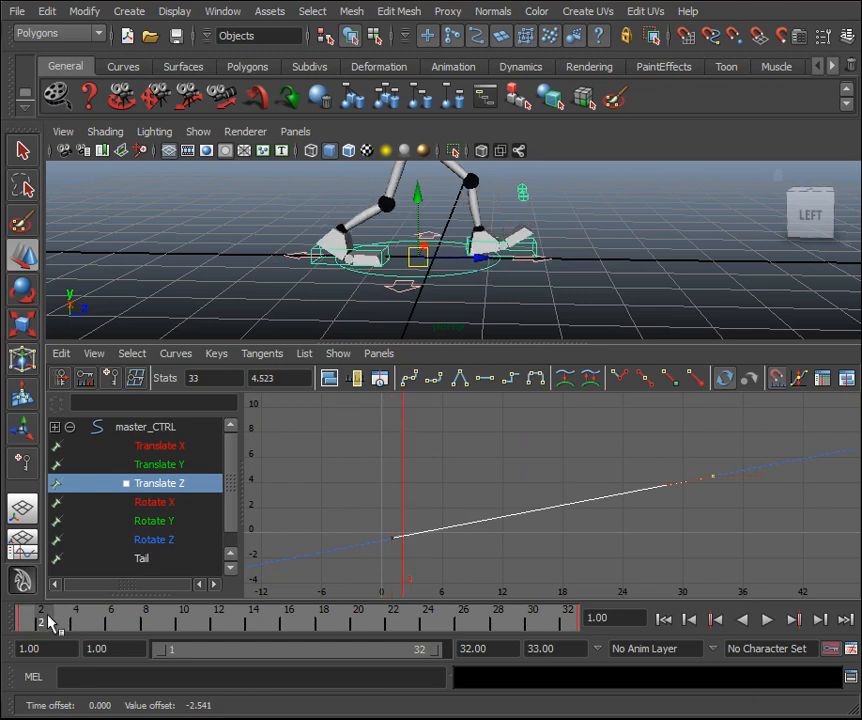
key(alt+v)
drag(178, 650, 183, 648)
drag(287, 610, 10, 617)
Enlarge the perspective view, play the forward walk from a three-quarter angle and scrub it to frame 23.
key(space)
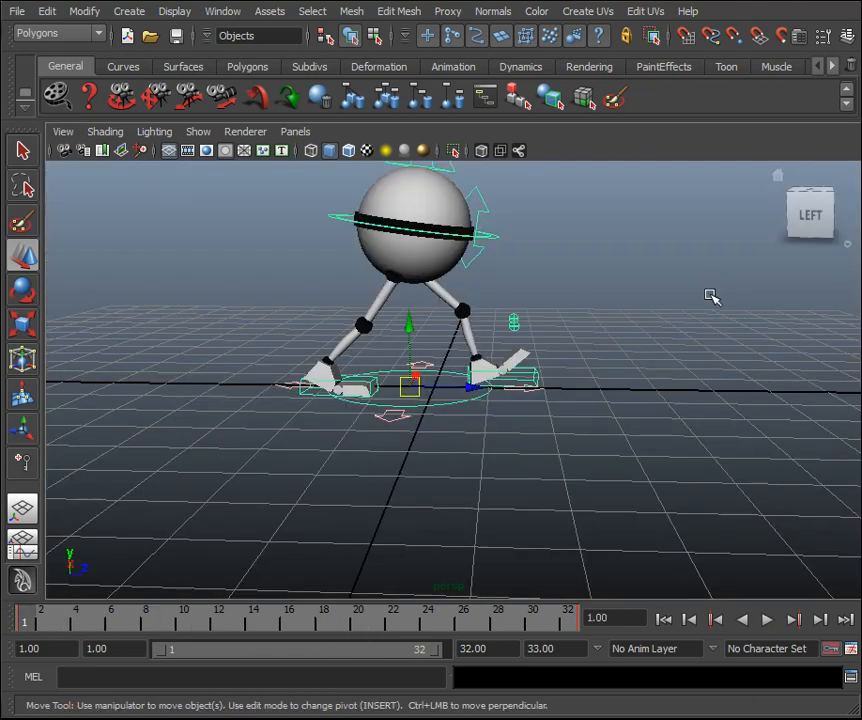
alt+drag(616, 426, 694, 378)
alt+middle_drag(694, 378, 674, 383)
alt+drag(674, 383, 677, 369)
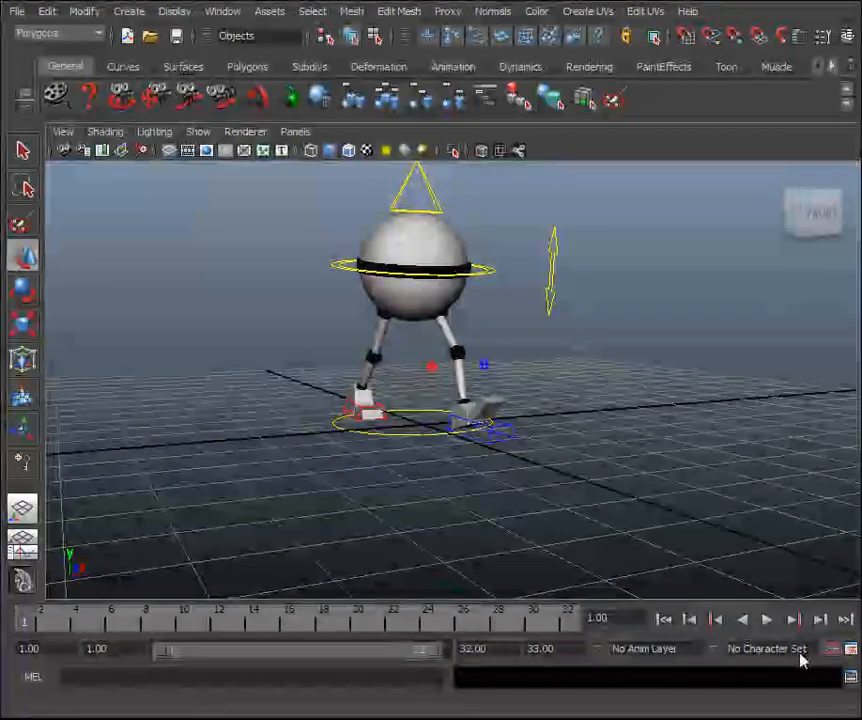
click(767, 620)
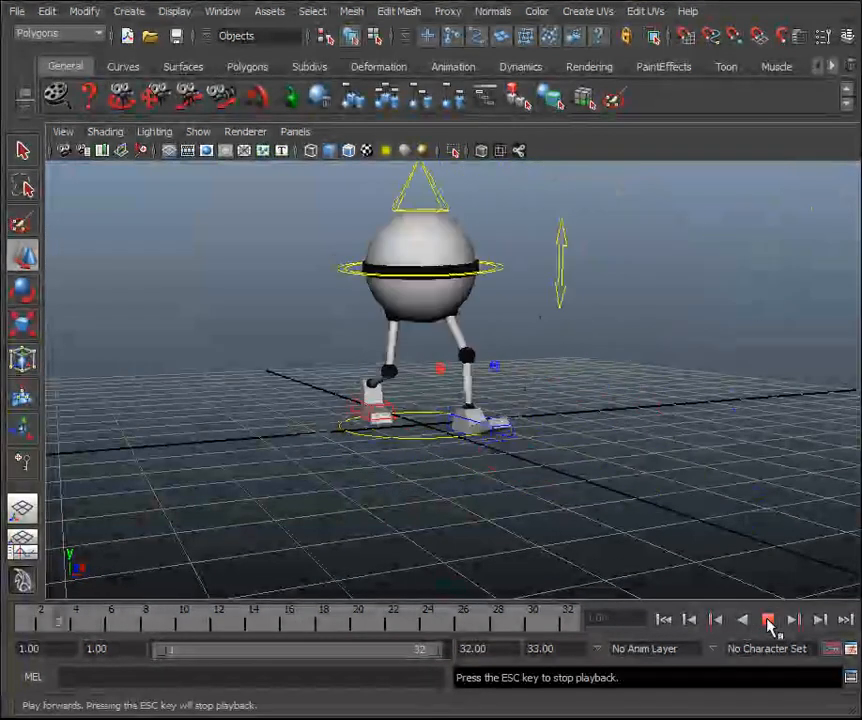
drag(547, 618, 414, 631)
click(630, 474)
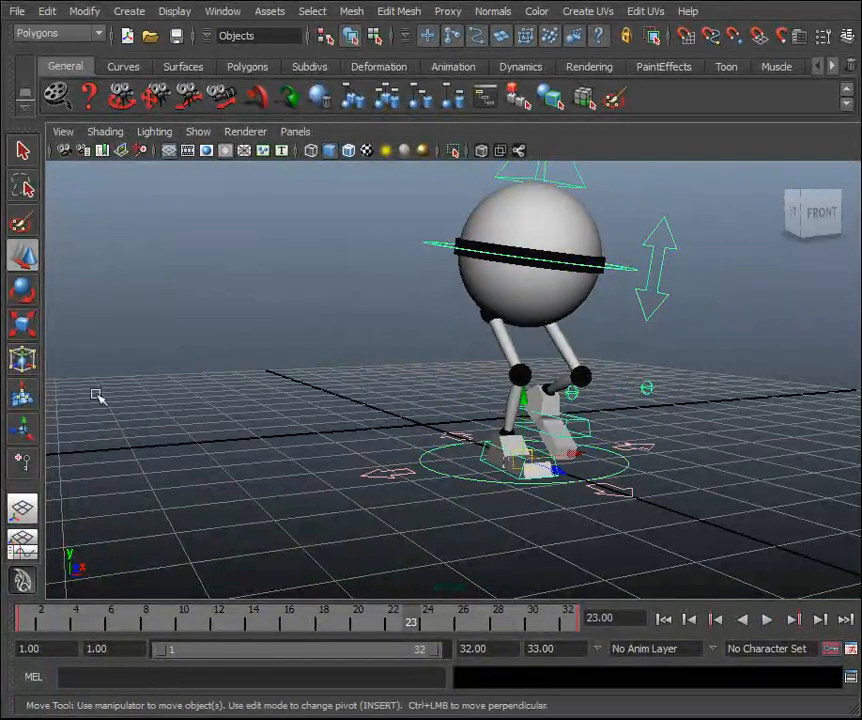
Reopen the perspective and Graph Editor layout, isolate master_CTRL's Translate Z curve, lower its frame 33 key to about 4.822 and scrub the walk.
click(22, 545)
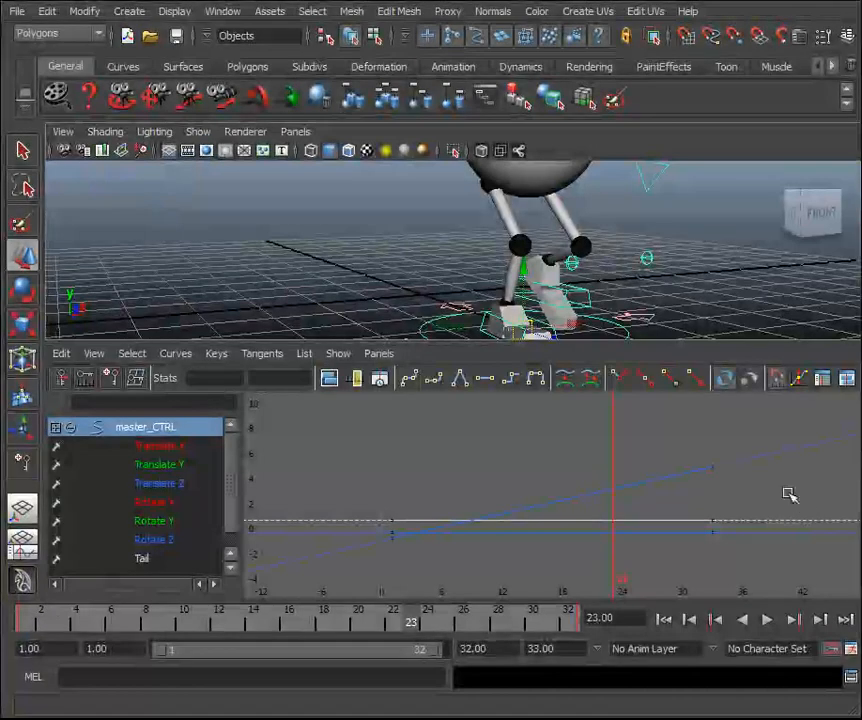
click(147, 541)
click(165, 484)
drag(762, 516, 668, 406)
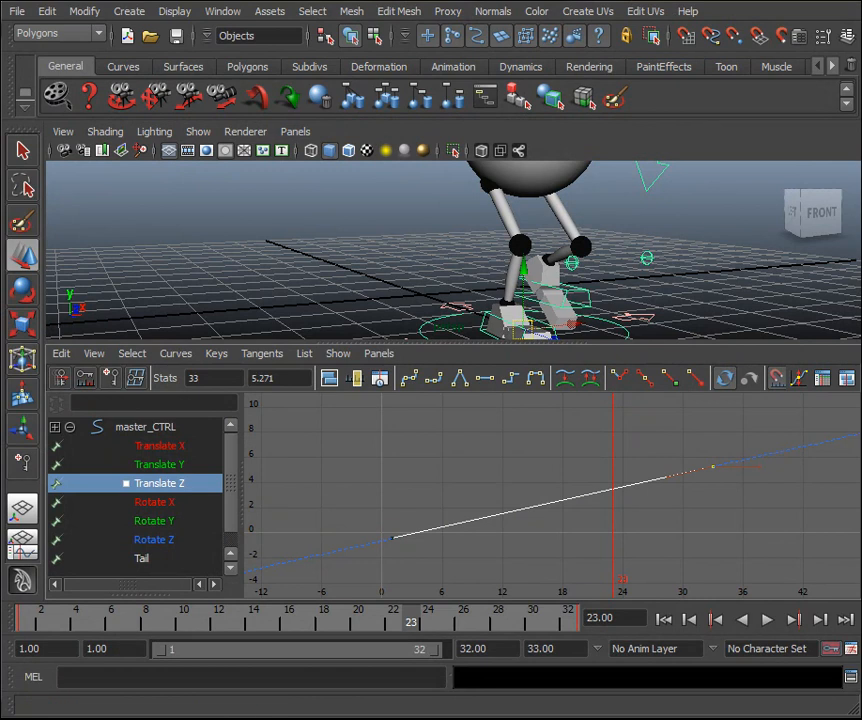
middle_drag(723, 512, 727, 521)
alt+drag(731, 331, 743, 270)
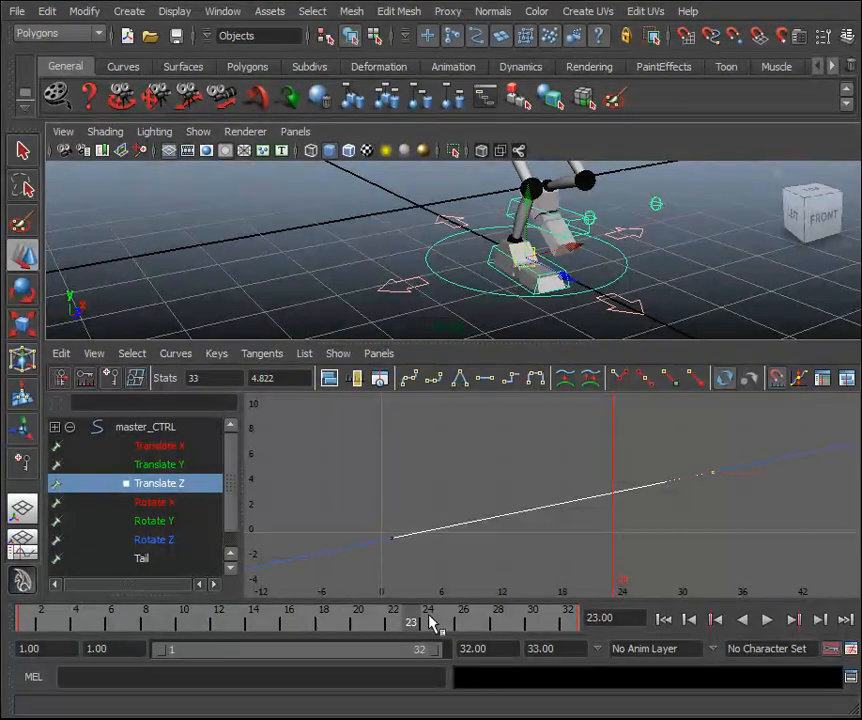
key(alt+v)
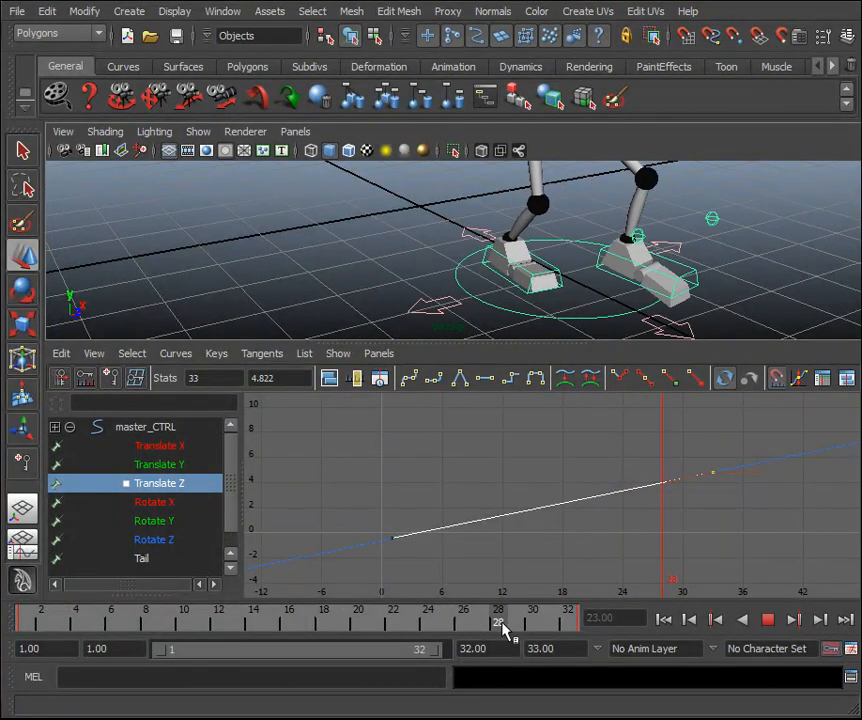
mouse_move(545, 635)
mouse_down()
mouse_move(455, 645)
mouse_move(308, 635)
mouse_move(420, 648)
mouse_up()
Raise the frame 33 Translate Z key in small increments to about 5.121, checking the planted foot up to frame 32.
shift+middle_drag(662, 548, 662, 547)
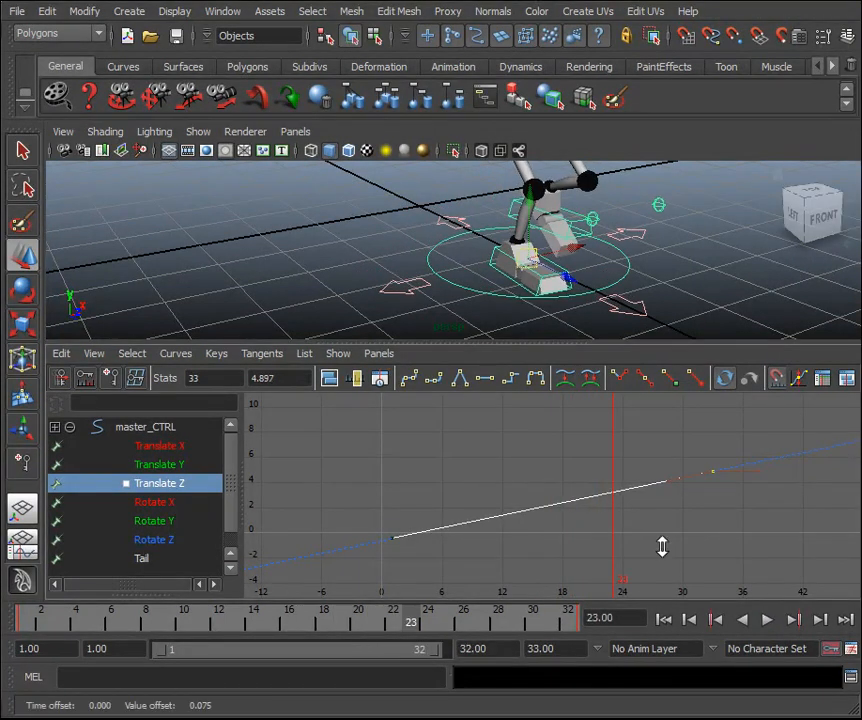
mouse_move(413, 625)
mouse_down()
mouse_move(540, 635)
mouse_move(506, 619)
mouse_move(427, 616)
mouse_move(352, 628)
mouse_move(110, 620)
mouse_move(360, 612)
mouse_move(479, 624)
mouse_up()
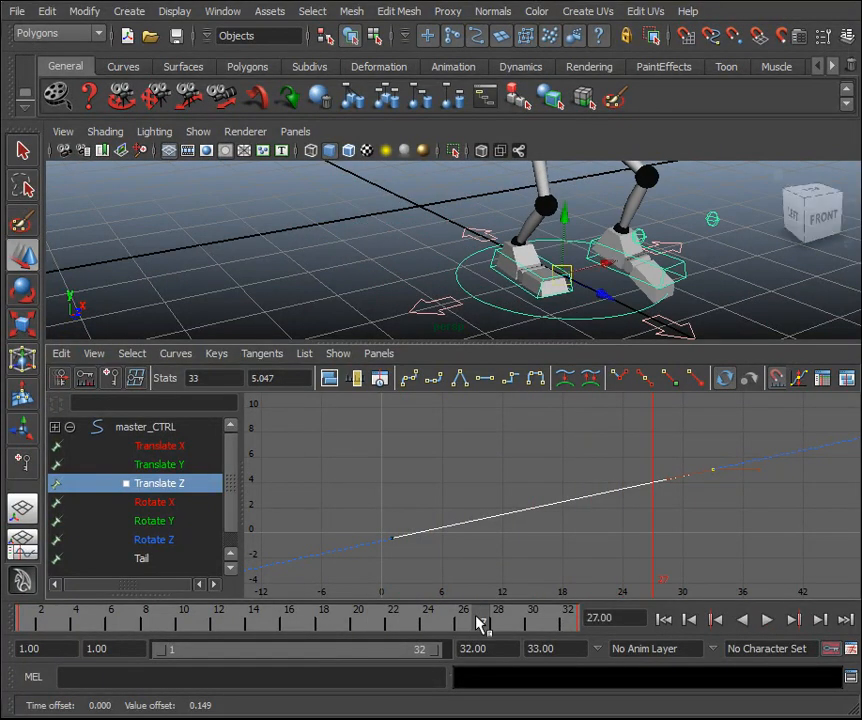
shift+middle_drag(726, 532, 726, 531)
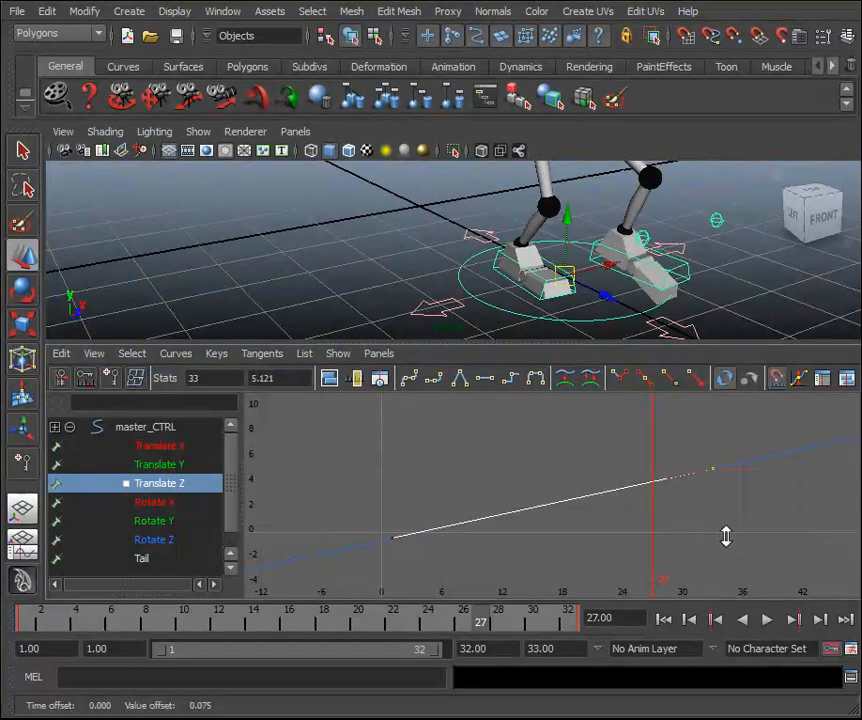
scroll(724, 534, down, 3)
scroll(727, 538, up, 2)
mouse_move(507, 628)
mouse_down()
mouse_move(362, 618)
mouse_move(425, 618)
mouse_move(567, 643)
mouse_up()
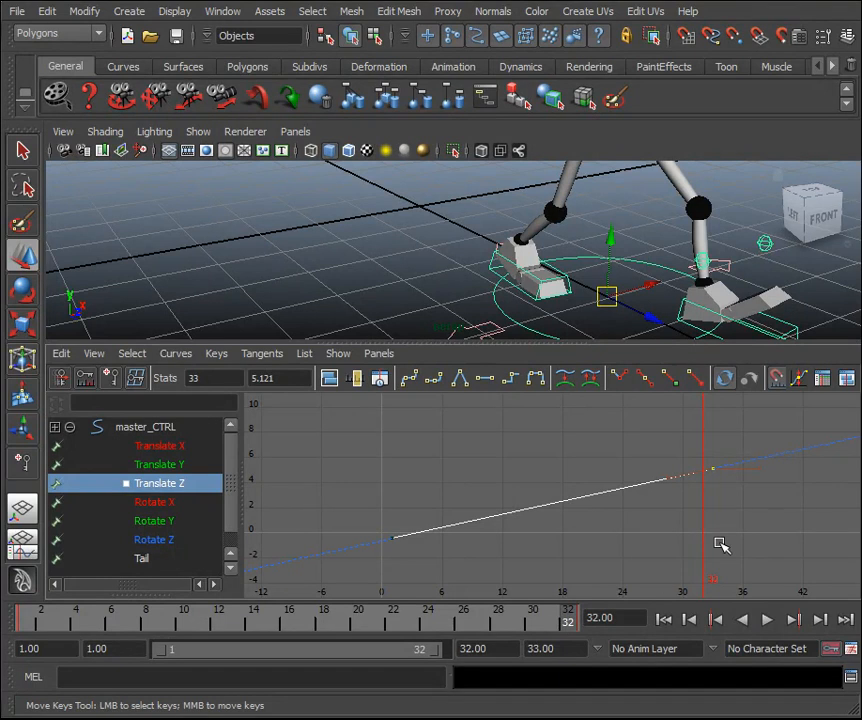
Frame the Translate Z curve, raise its frame 33 key to about 5.236 and scrub between frames 24 and 28.
key(f)
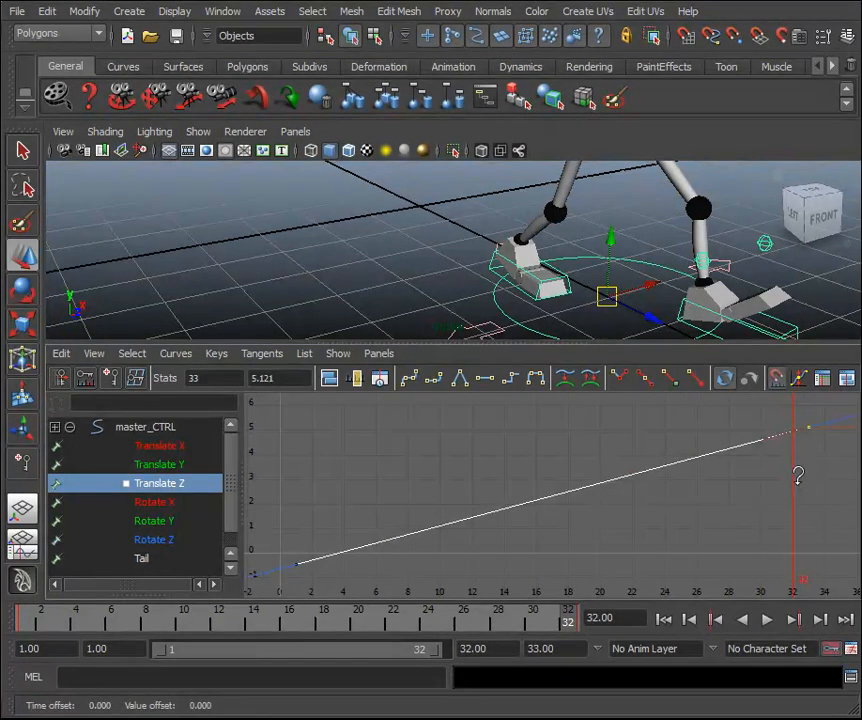
middle_drag(799, 481, 800, 481)
drag(405, 628, 427, 628)
middle_drag(738, 505, 740, 500)
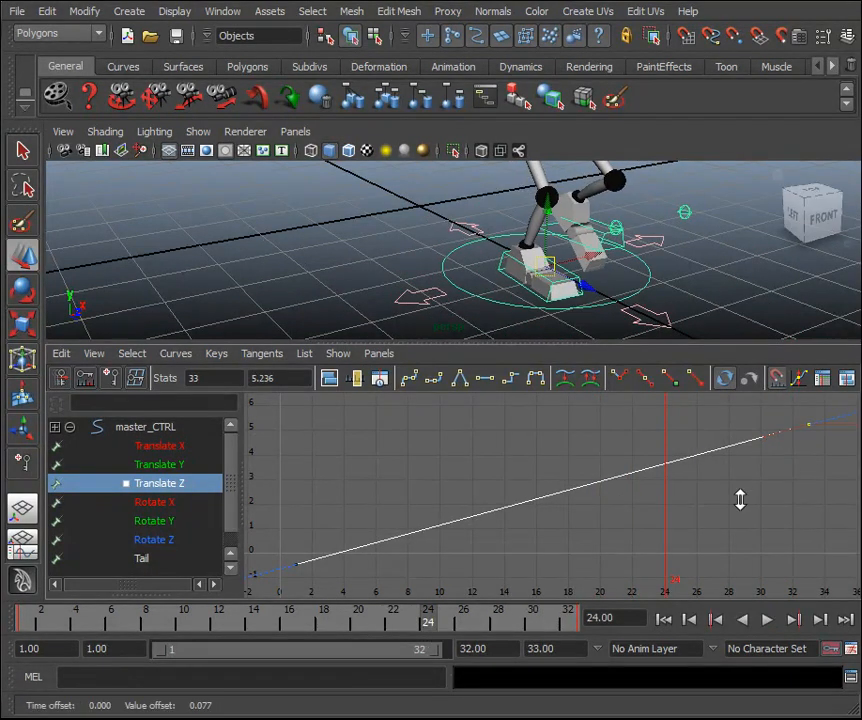
drag(437, 619, 500, 643)
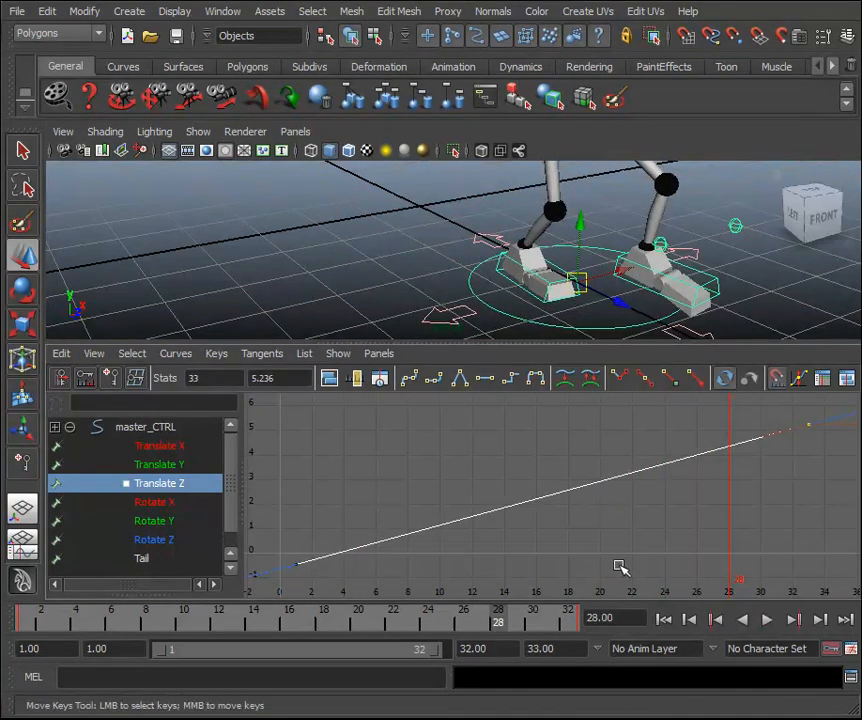
Nudge the frame 33 Translate Z key to about 5.275 at frame 24 and recheck the foot contact down to frame 19.
middle_drag(629, 538, 630, 542)
key(ctrl+z)
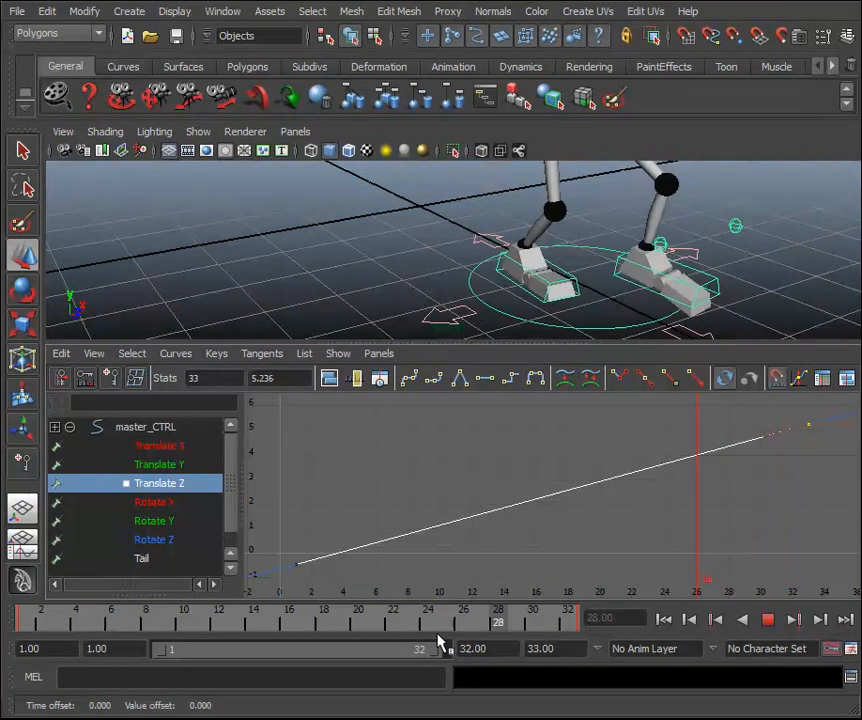
click(430, 620)
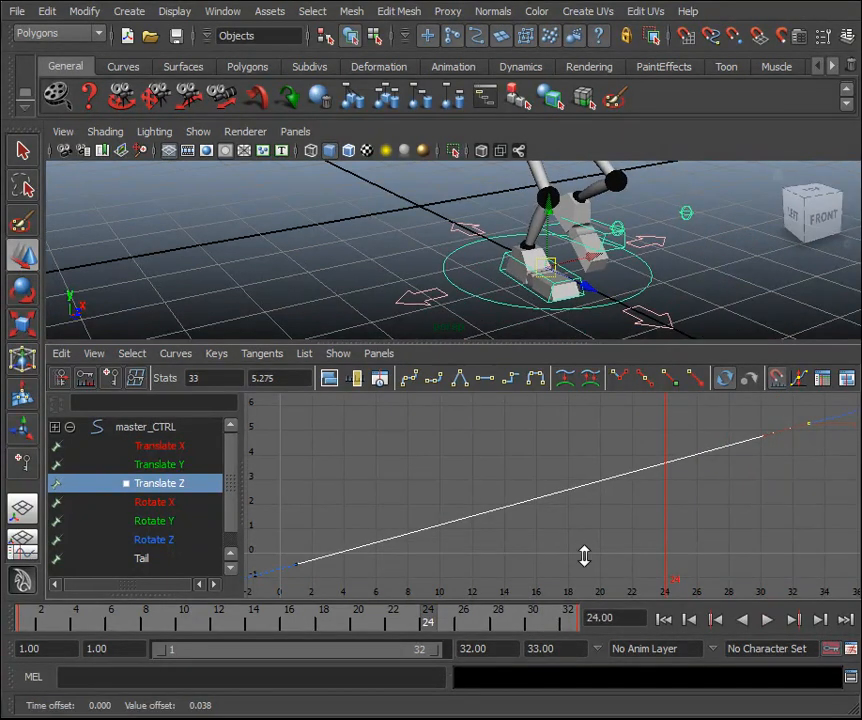
key(alt+v)
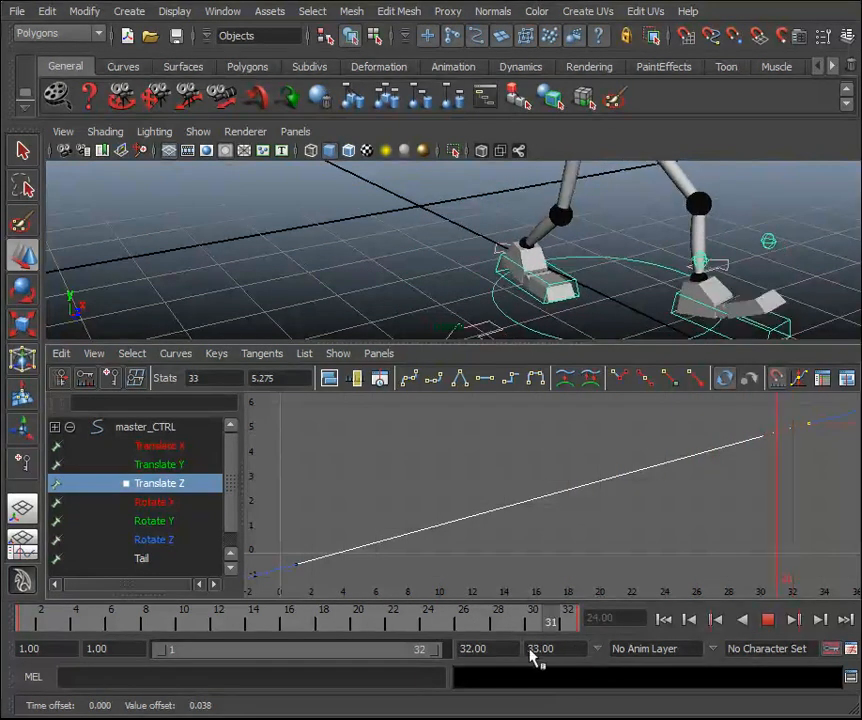
key(alt+v)
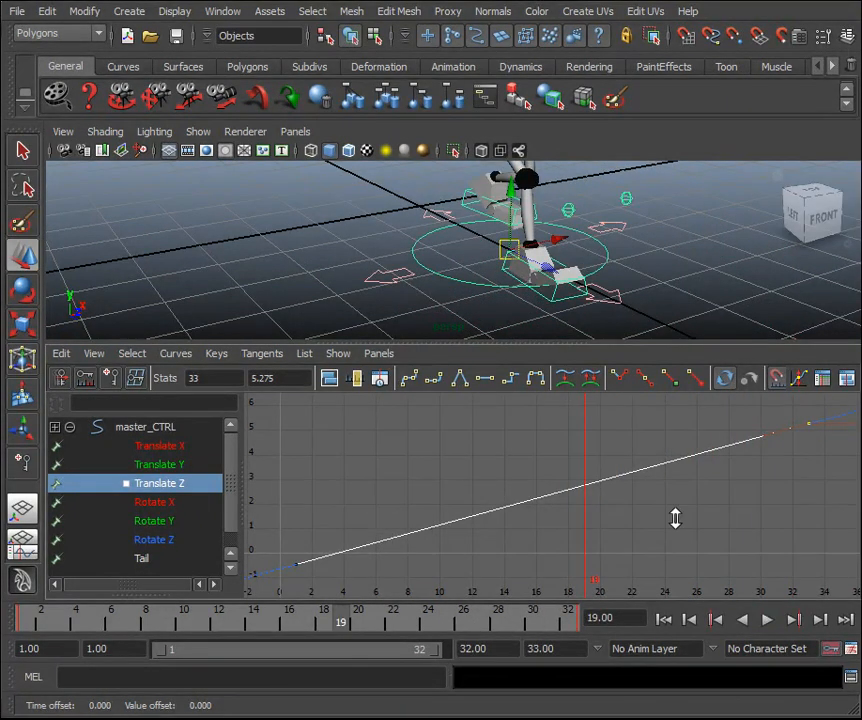
Fine-tune the frame 33 Translate Z key to about 5.389 while scrubbing the foot contact, and return to frame 1.
shift+middle_drag(676, 518, 677, 516)
key(alt+v)
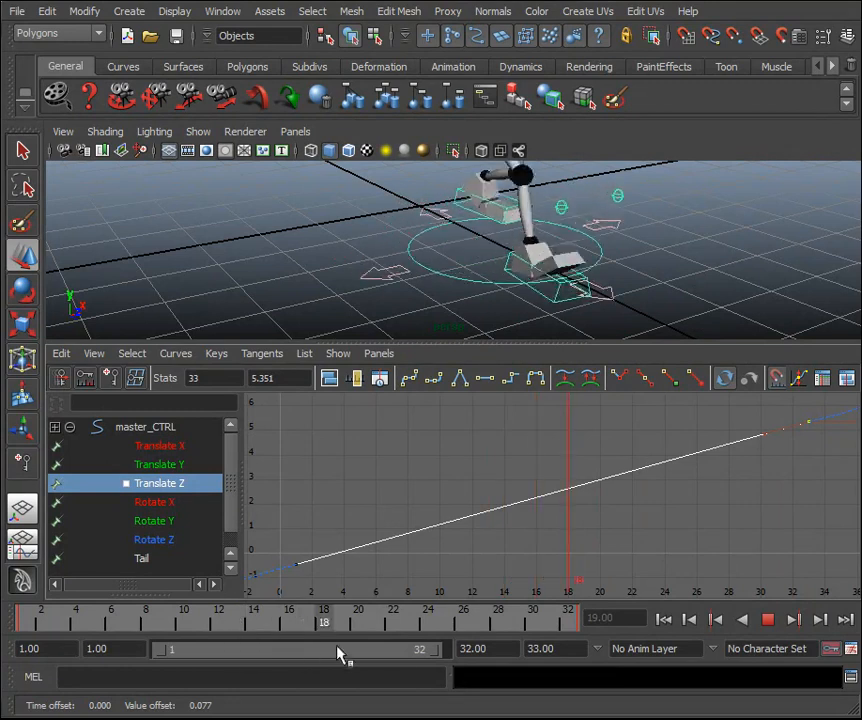
key(alt+v)
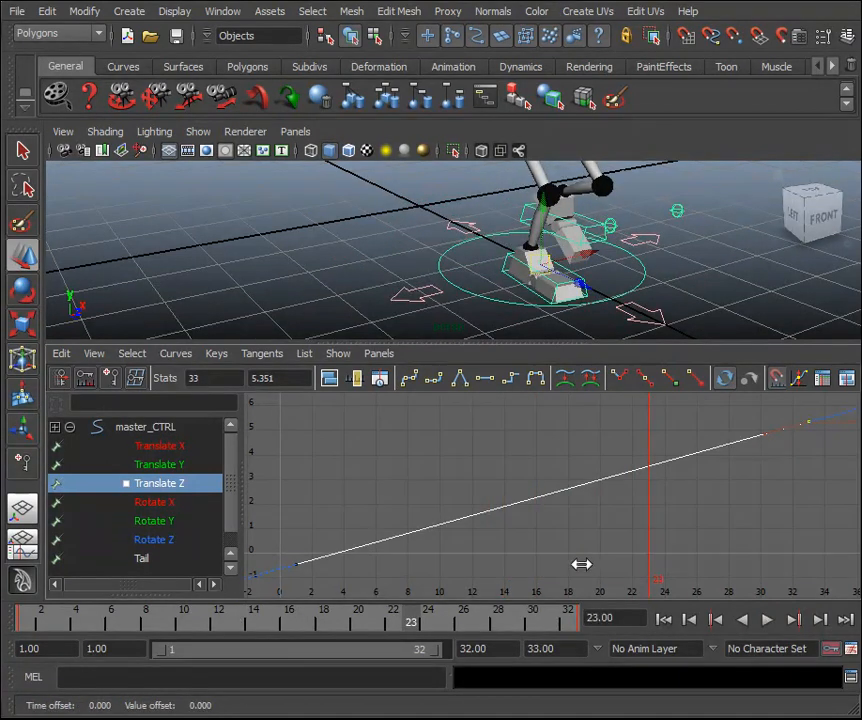
middle_drag(587, 548, 588, 554)
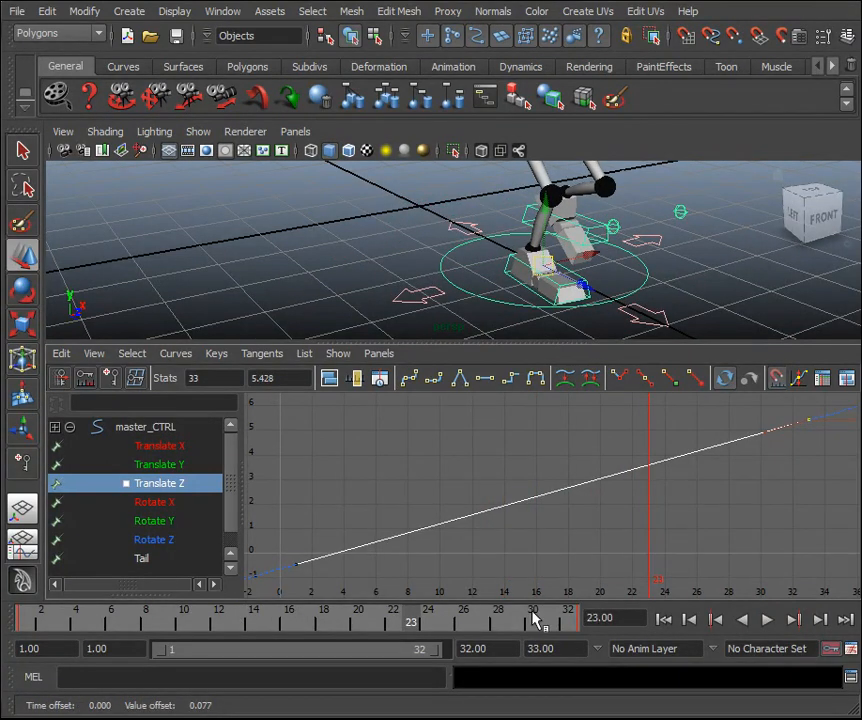
drag(410, 624, 445, 628)
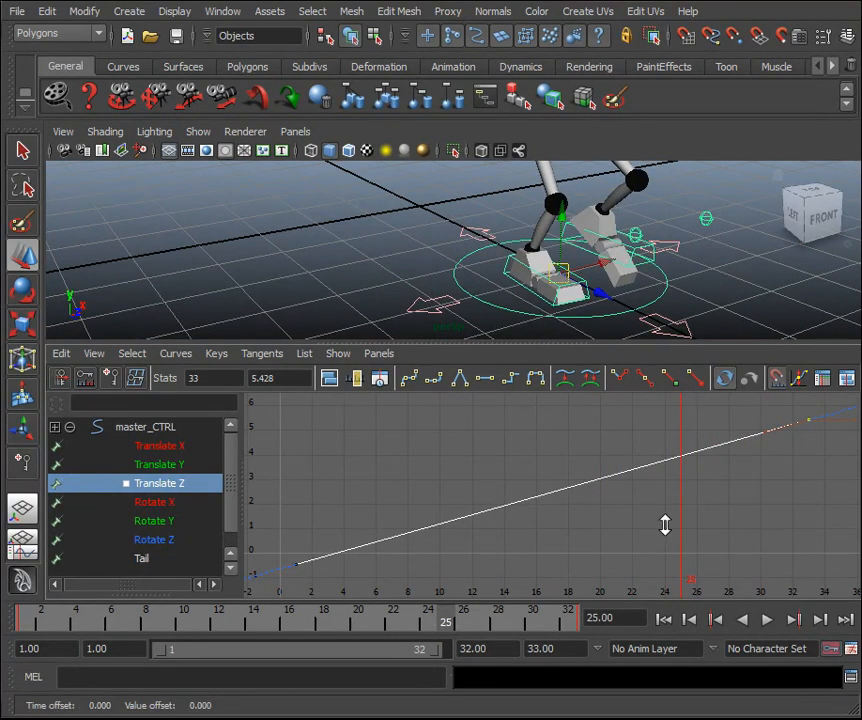
middle_drag(665, 525, 665, 526)
drag(452, 610, 24, 616)
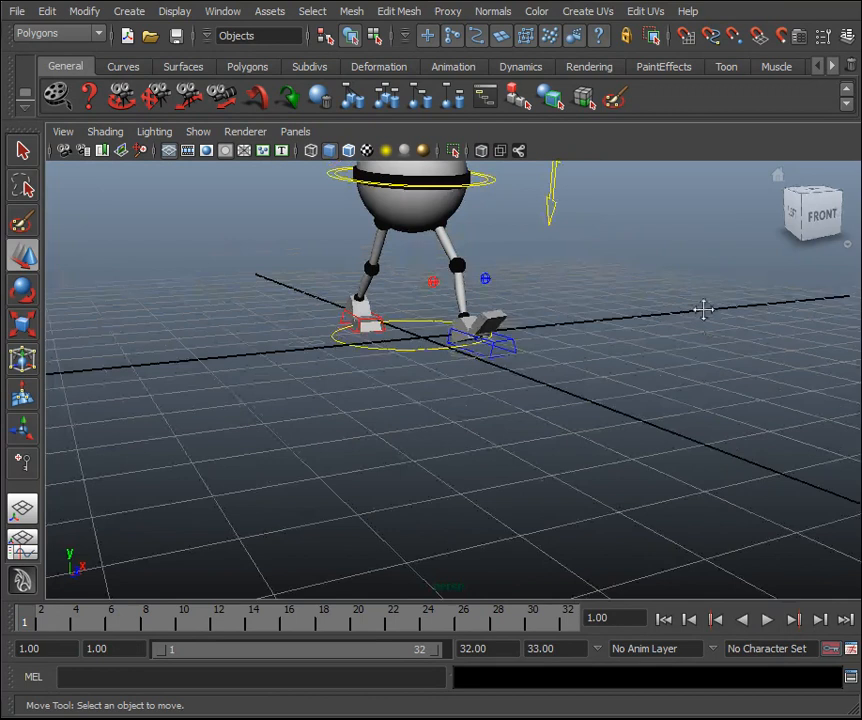
Hide the rig's control curves in the enlarged perspective view so only the character model is displayed.
alt+drag(703, 311, 704, 366)
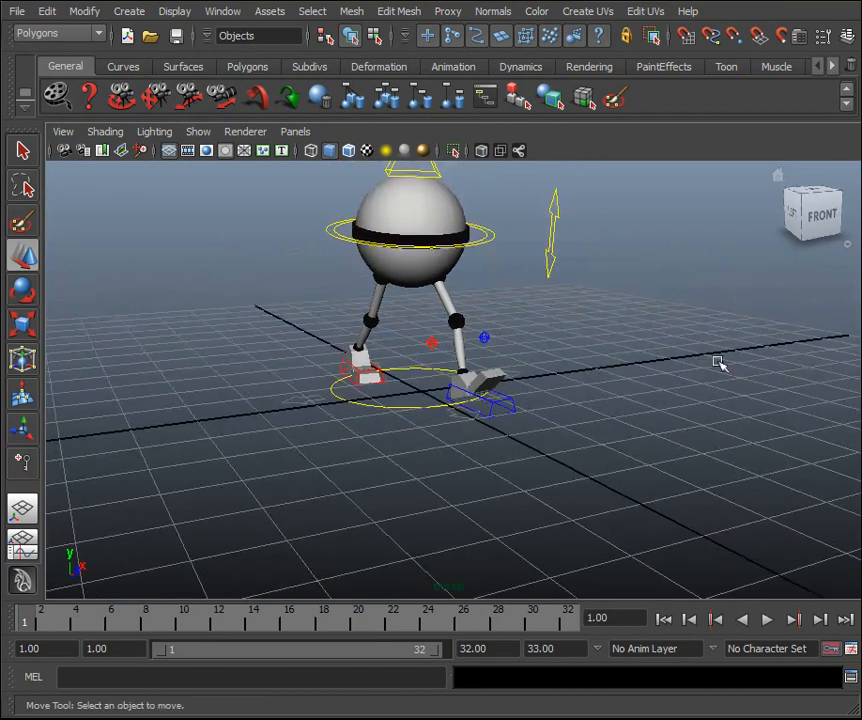
alt+drag(772, 441, 660, 380)
click(200, 136)
click(269, 146)
alt+drag(637, 327, 349, 216)
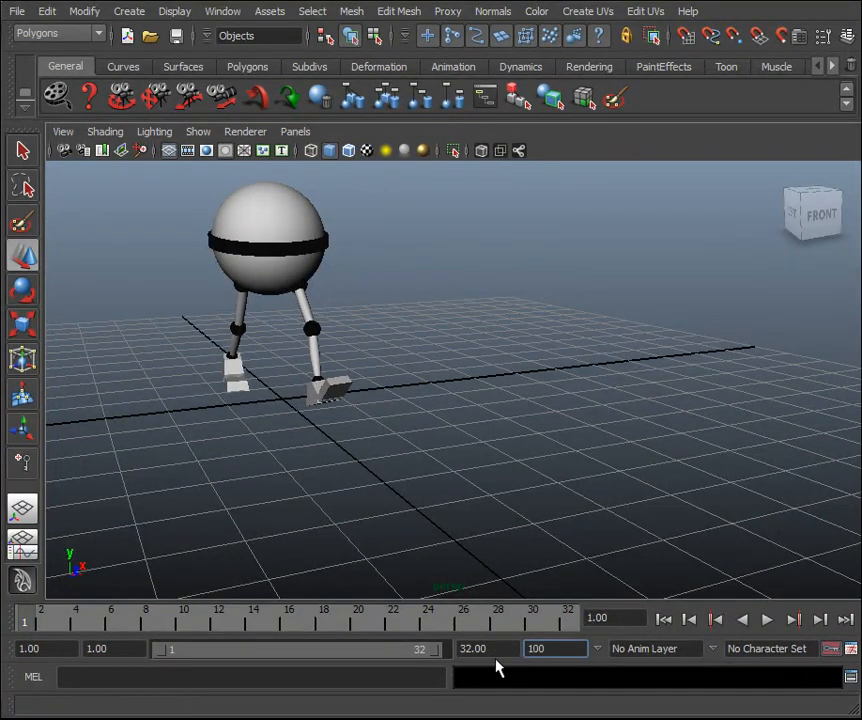
Set the animation end to frame 100 and extend the playback range to frame 100.
key(Return)
drag(256, 651, 501, 649)
Play the extended forward walk from a three-quarter front angle, examine the foot contacts and stop playback.
alt+middle_drag(502, 413, 516, 442)
scroll(516, 443, down, 3)
alt+drag(518, 446, 503, 415)
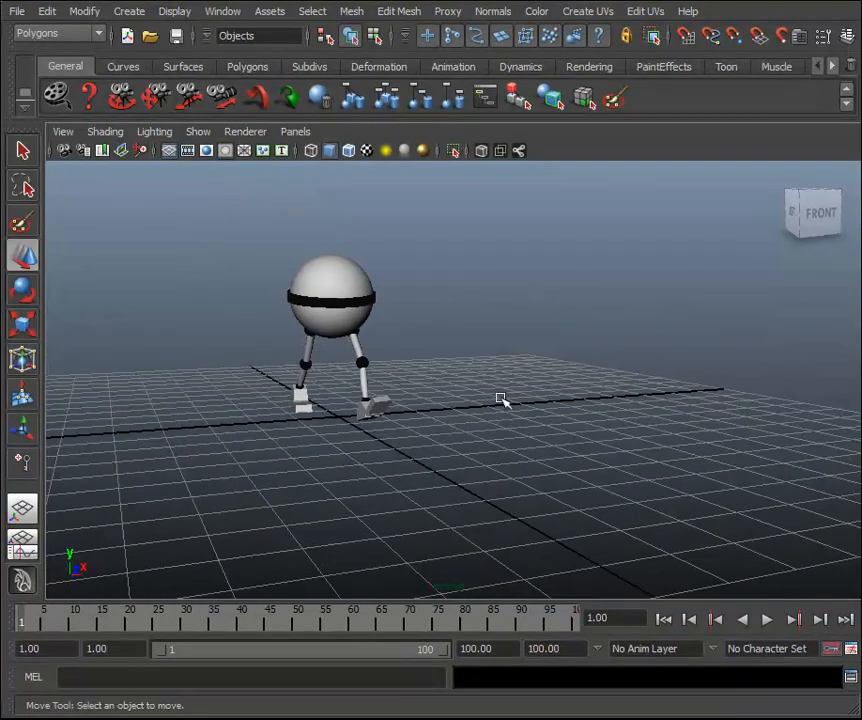
alt+middle_drag(505, 416, 543, 460)
click(766, 620)
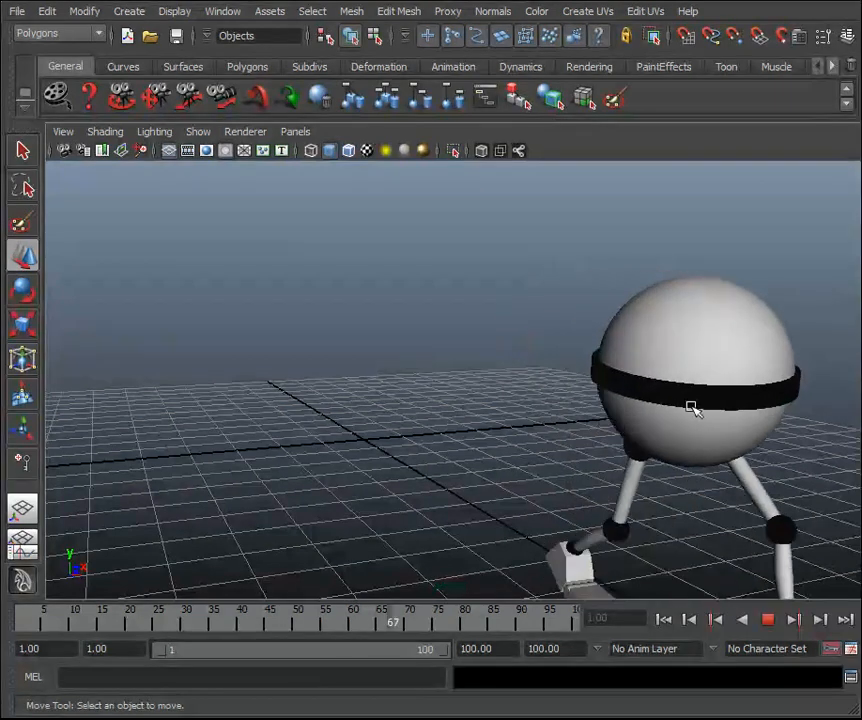
alt+drag(690, 530, 547, 402)
scroll(547, 398, up, 3)
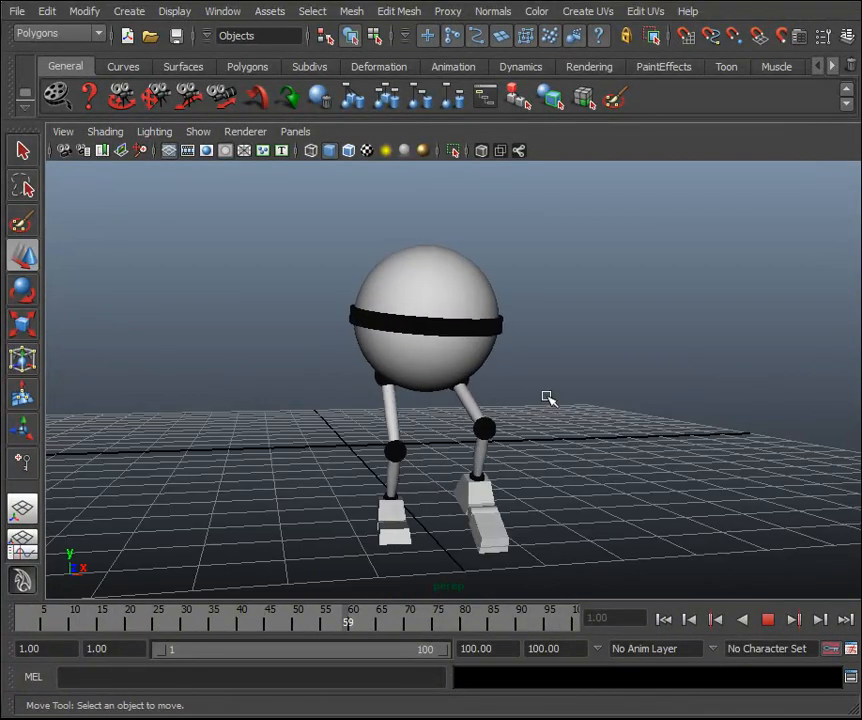
alt+middle_drag(547, 388, 577, 381)
scroll(568, 385, up, 2)
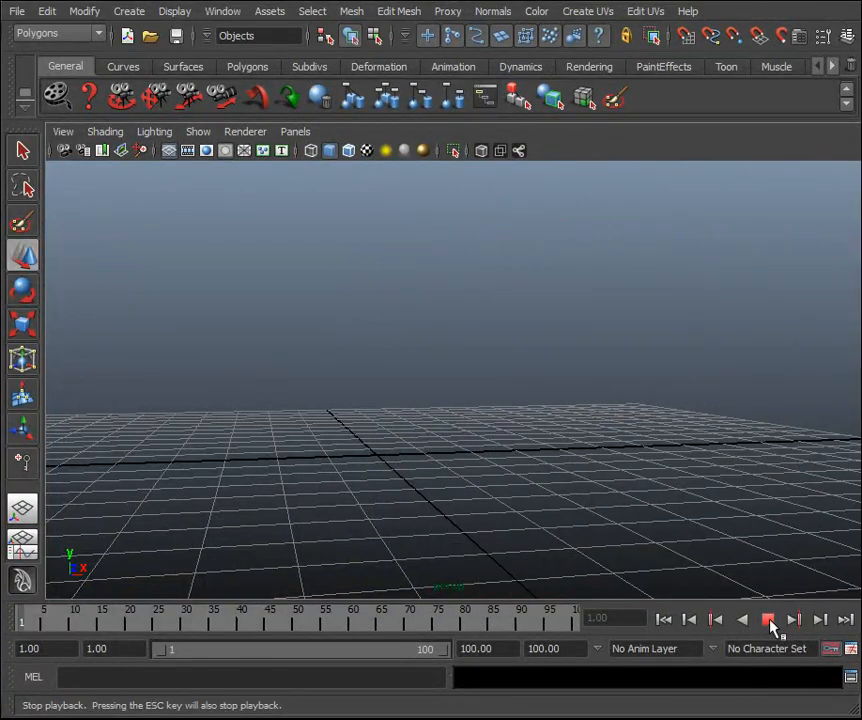
click(768, 621)
Show the rig's control curves again and isolate L_IKFootControl's Translate Z curve in the Graph Editor.
click(218, 133)
click(245, 106)
click(487, 467)
click(22, 545)
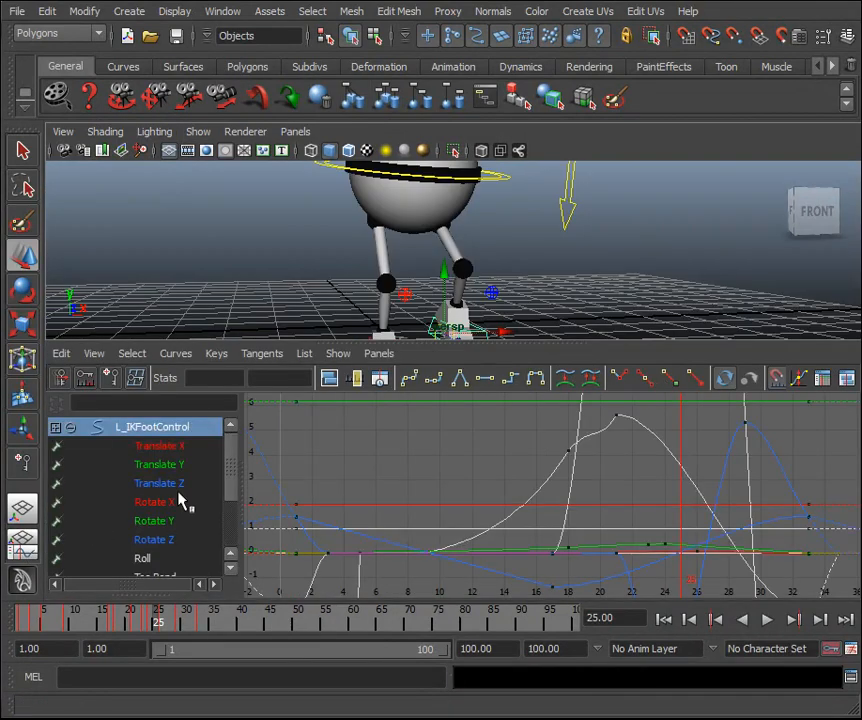
click(178, 483)
key(f)
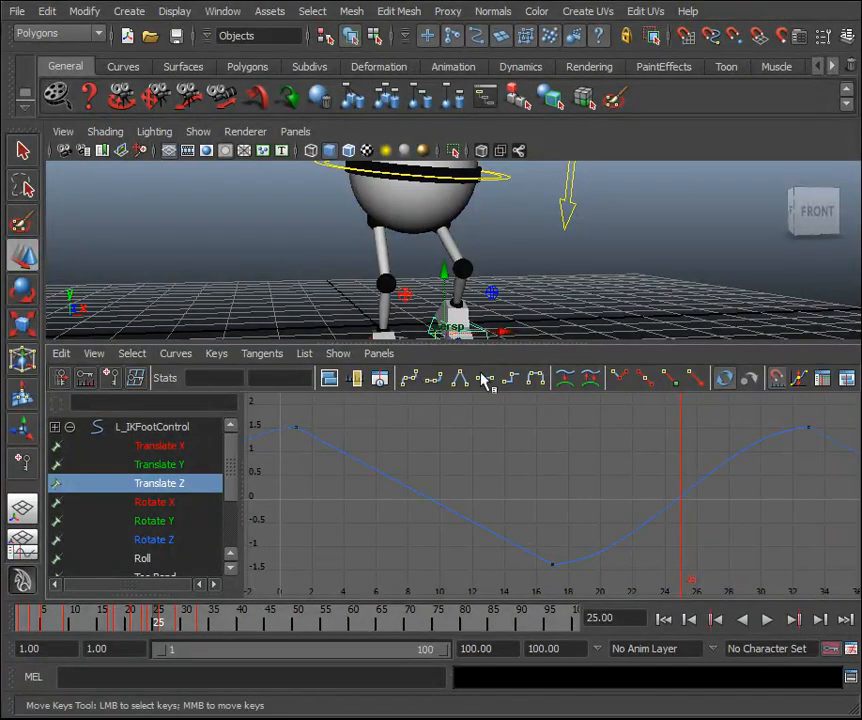
Scrub the first 17 frames to compare the left foot's ground contact with its Translate Z curve, stopping at frame 9.
alt+middle_drag(540, 280, 602, 256)
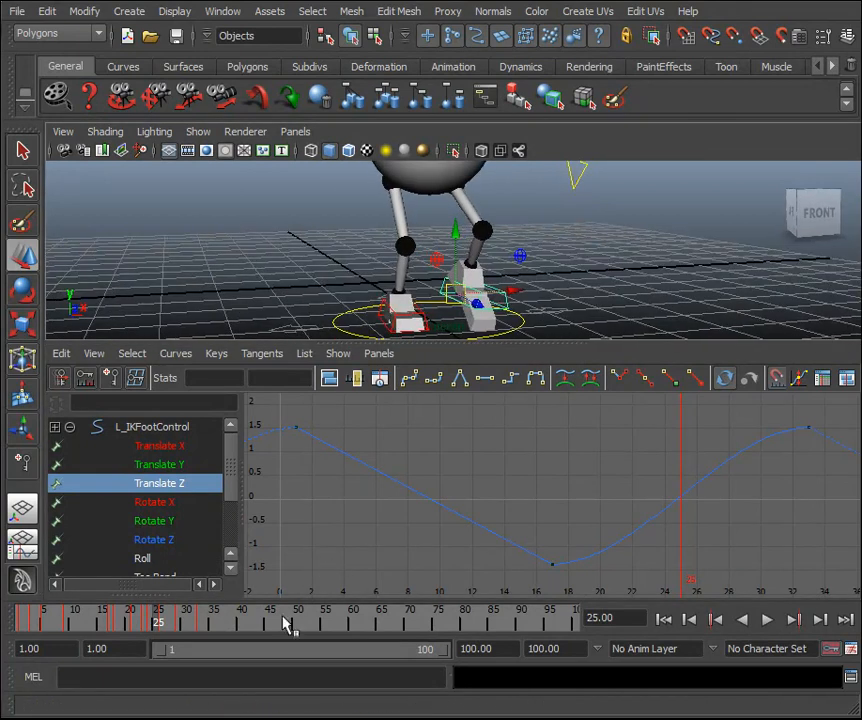
key(alt+v)
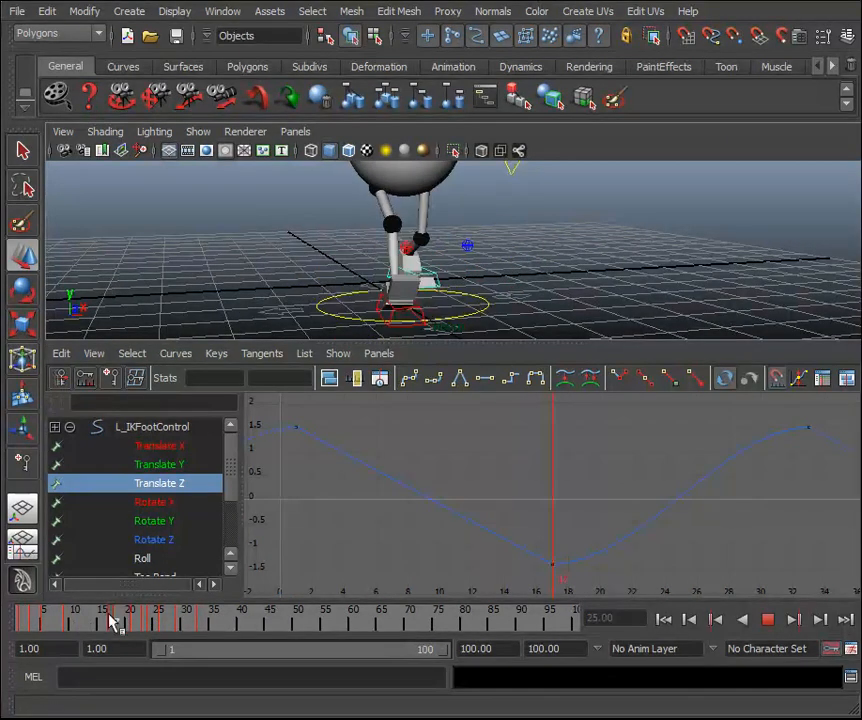
mouse_move(5, 618)
mouse_down()
mouse_move(135, 620)
mouse_move(58, 620)
mouse_move(103, 632)
mouse_up()
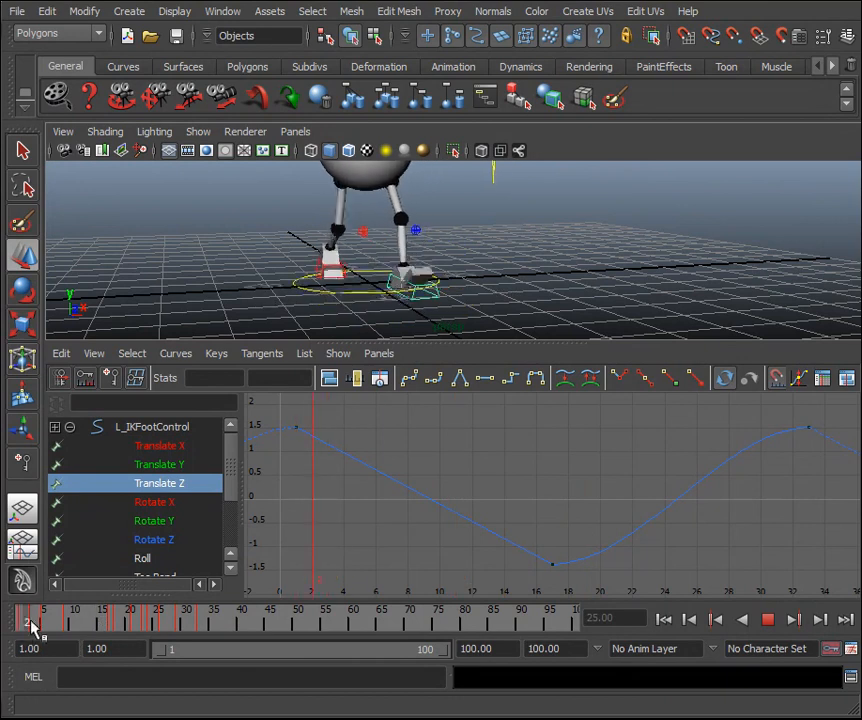
drag(88, 630, 66, 628)
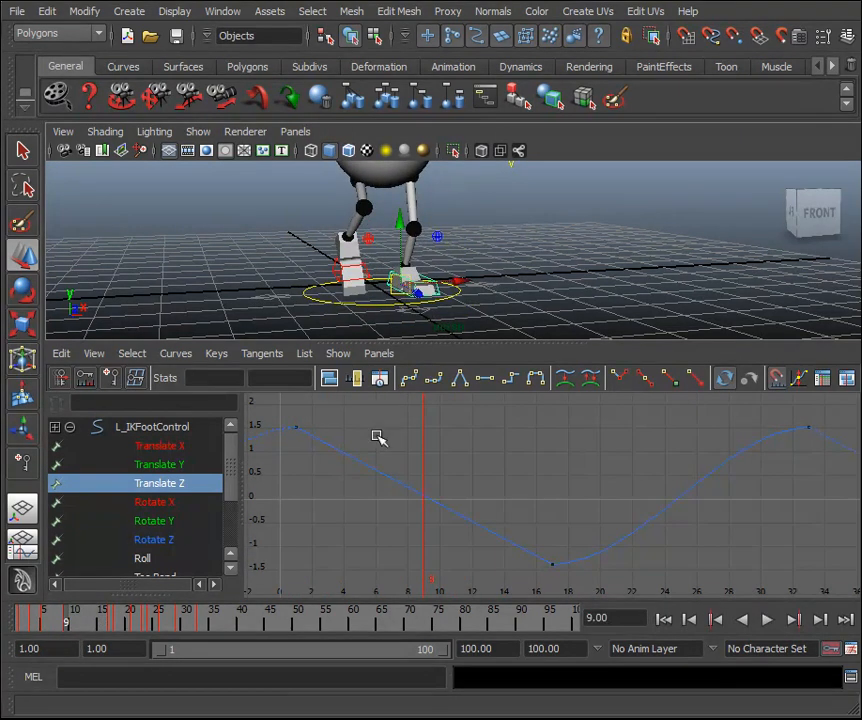
Select master_CTRL, raise its frame 33 Translate Z key to about 5.711 and scrub the walk to frame 12.
click(449, 302)
key(f)
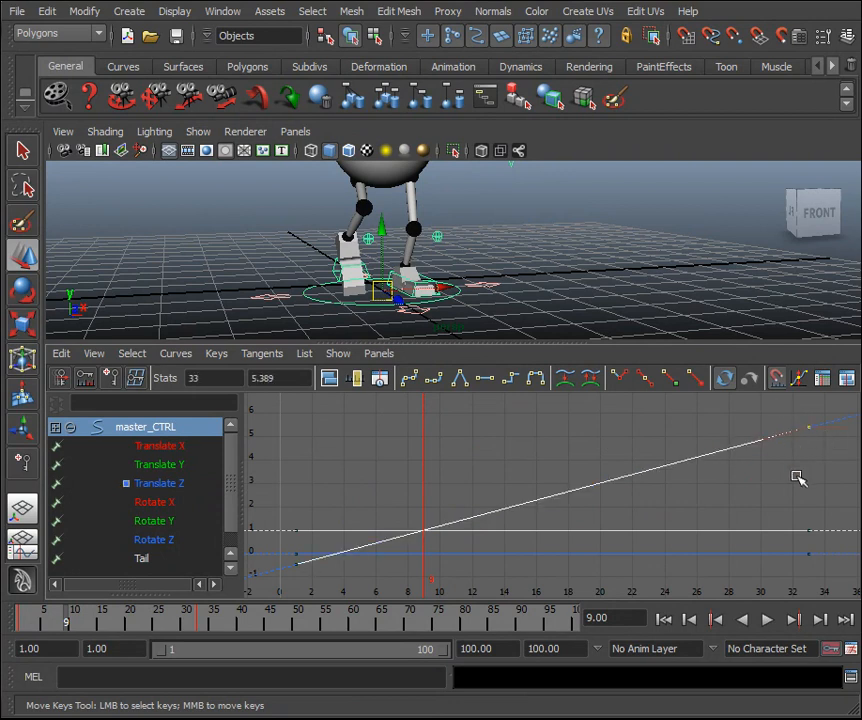
drag(282, 620, 15, 608)
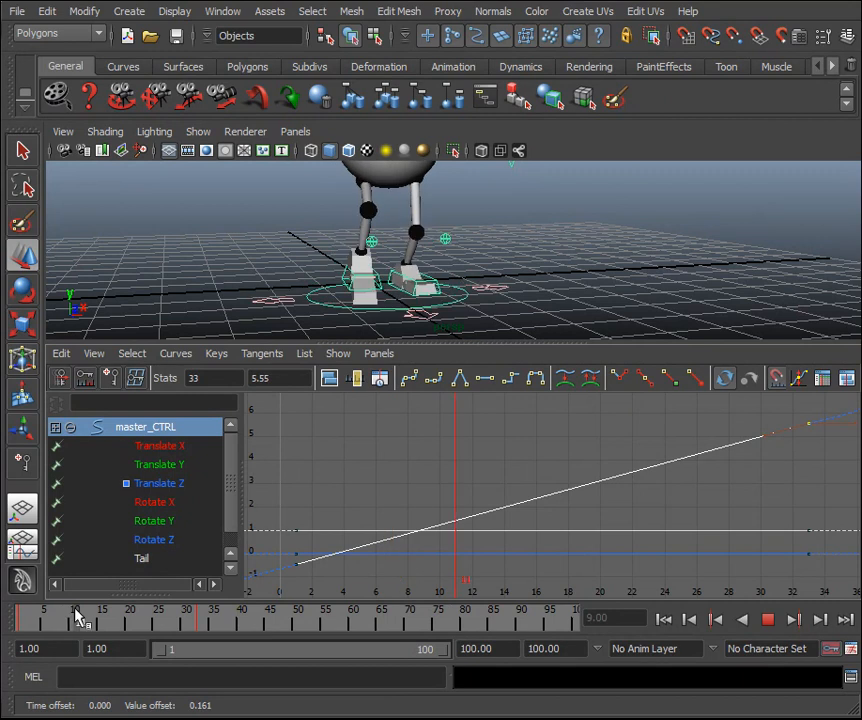
drag(84, 620, 87, 620)
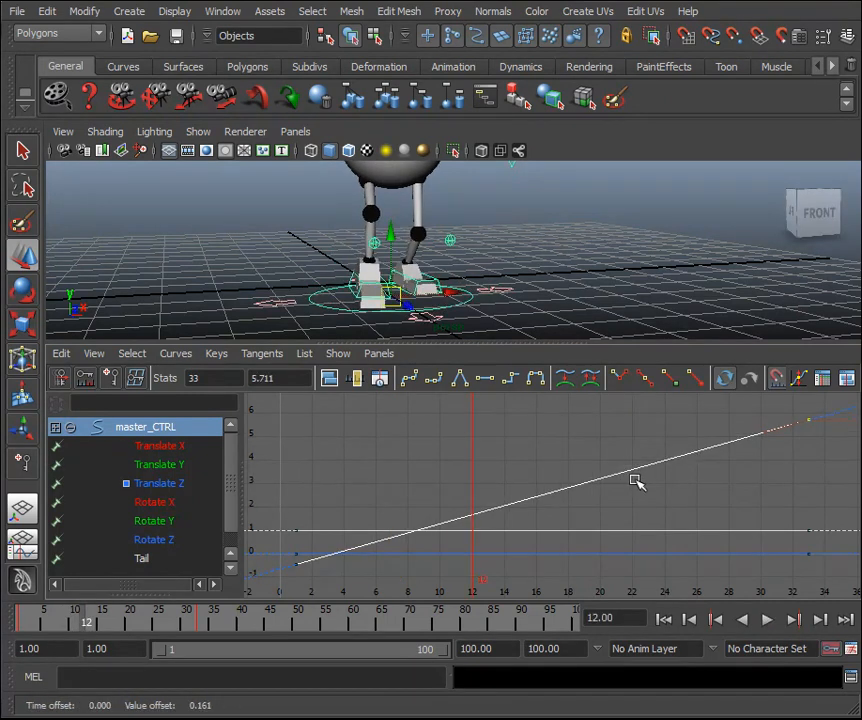
Try raising master_CTRL's frame 33 Translate Z key to 5.871, scrub the walk, and return the key to 5.711.
key(alt+v)
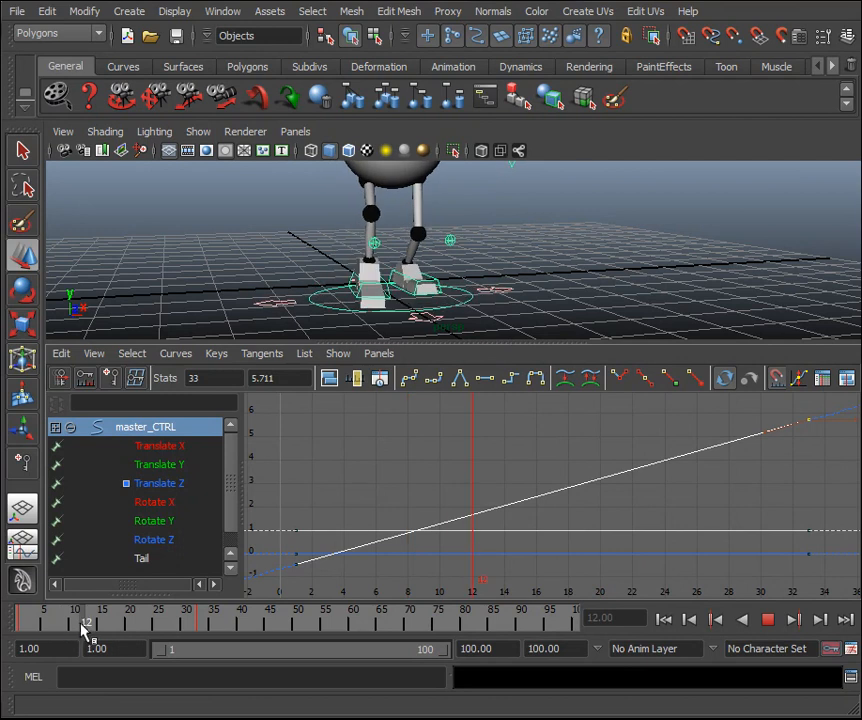
key(alt+v)
click(157, 485)
mouse_move(12, 619)
mouse_down()
mouse_move(4, 620)
mouse_move(148, 629)
mouse_move(84, 635)
mouse_move(96, 627)
mouse_up()
shift+middle_drag(683, 529, 685, 524)
key(alt+v)
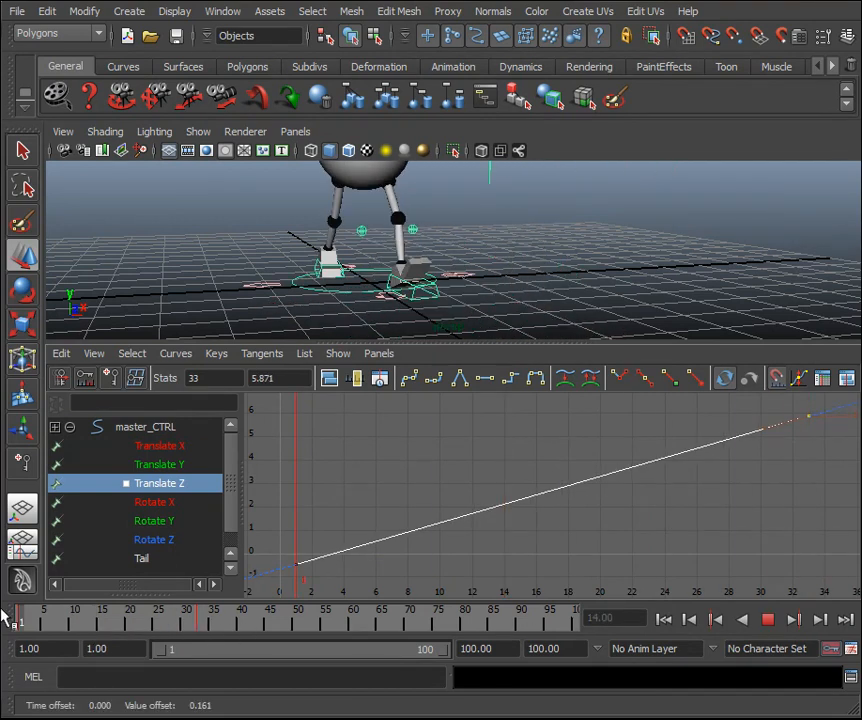
click(79, 625)
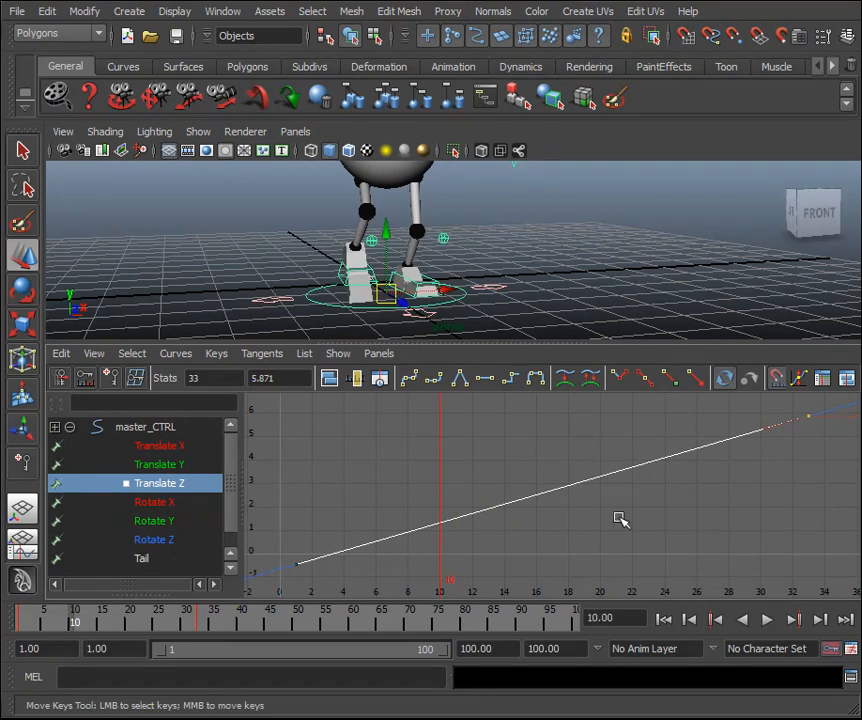
middle_drag(618, 518, 619, 520)
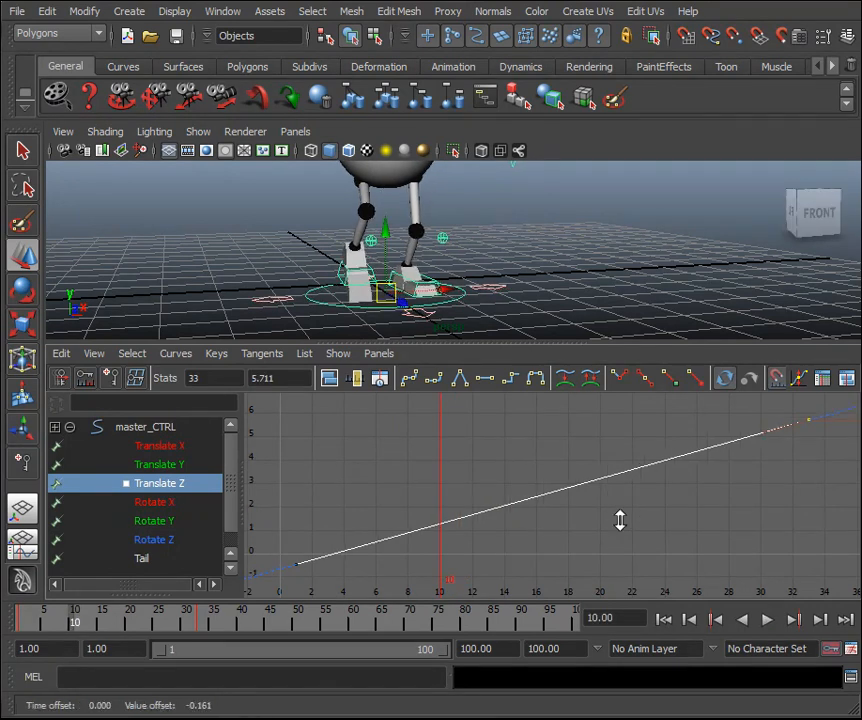
Switch the viewport to the side view, frame the feet closely and scrub the early frames to check their ground contact.
key(space)
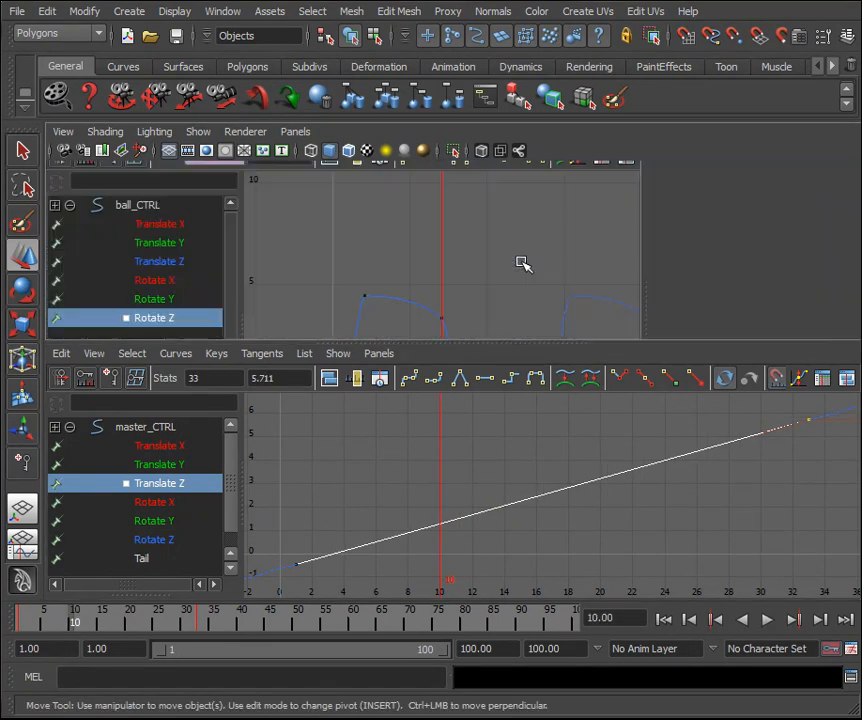
key(space)
click(296, 131)
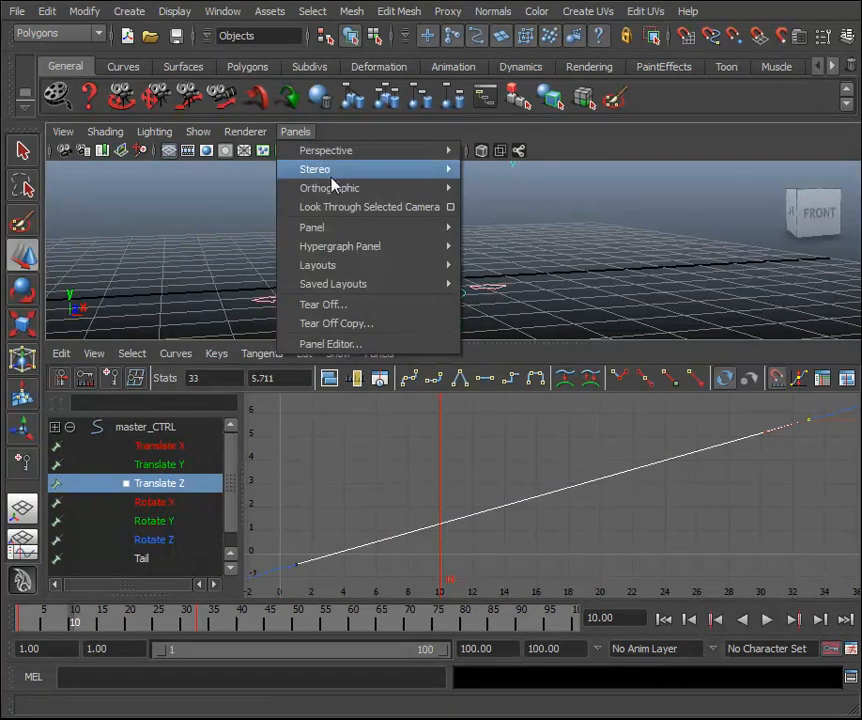
mouse_move(410, 200)
click(491, 214)
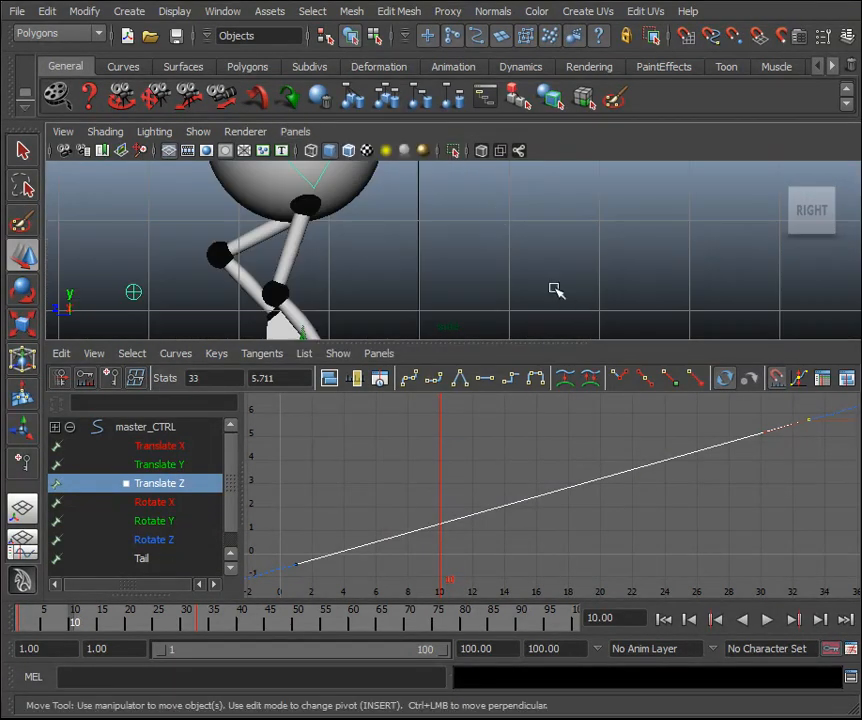
key(f)
alt+drag(514, 294, 571, 283)
scroll(645, 267, up, 7)
alt+middle_drag(635, 256, 661, 271)
scroll(636, 267, up, 3)
drag(182, 622, 66, 624)
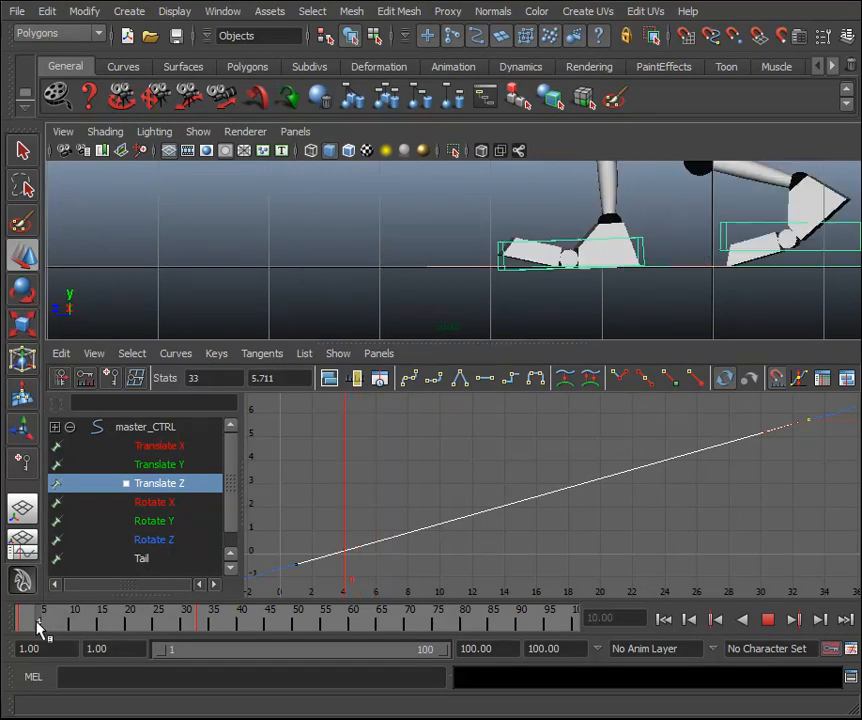
Lower master_CTRL's frame 33 Translate Z key in stages to about 5.389, scrubbing the walk to check the left foot for sliding.
click(48, 627)
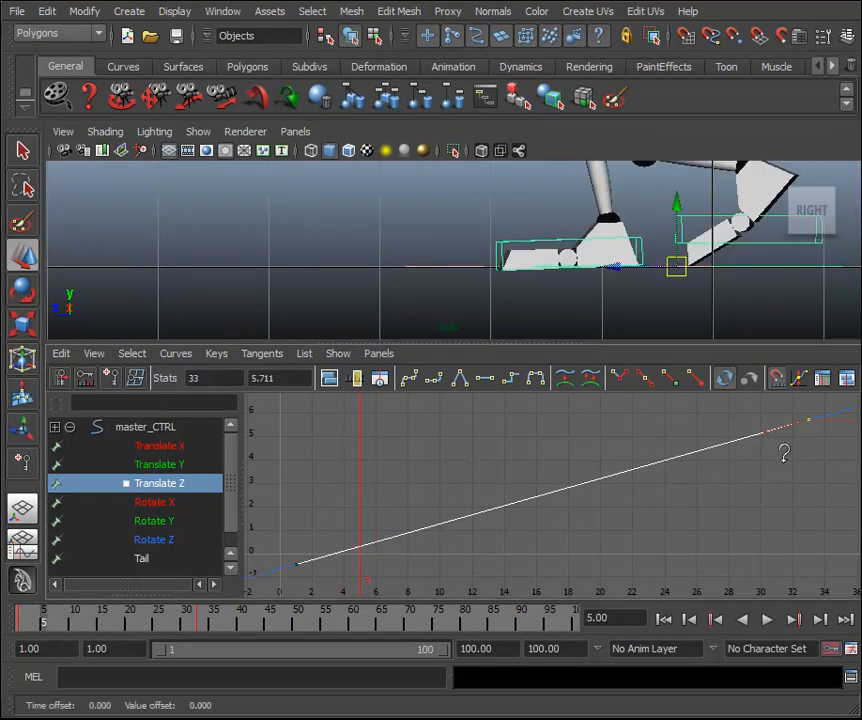
shift+middle_drag(786, 466, 786, 470)
key(alt+v)
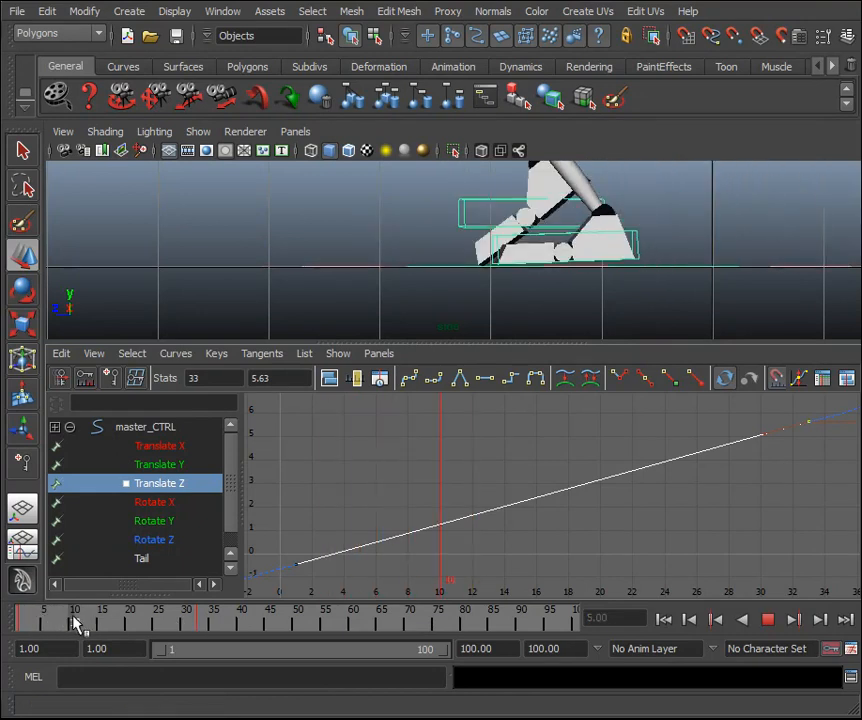
click(81, 621)
shift+middle_drag(553, 480, 552, 496)
key(alt+v)
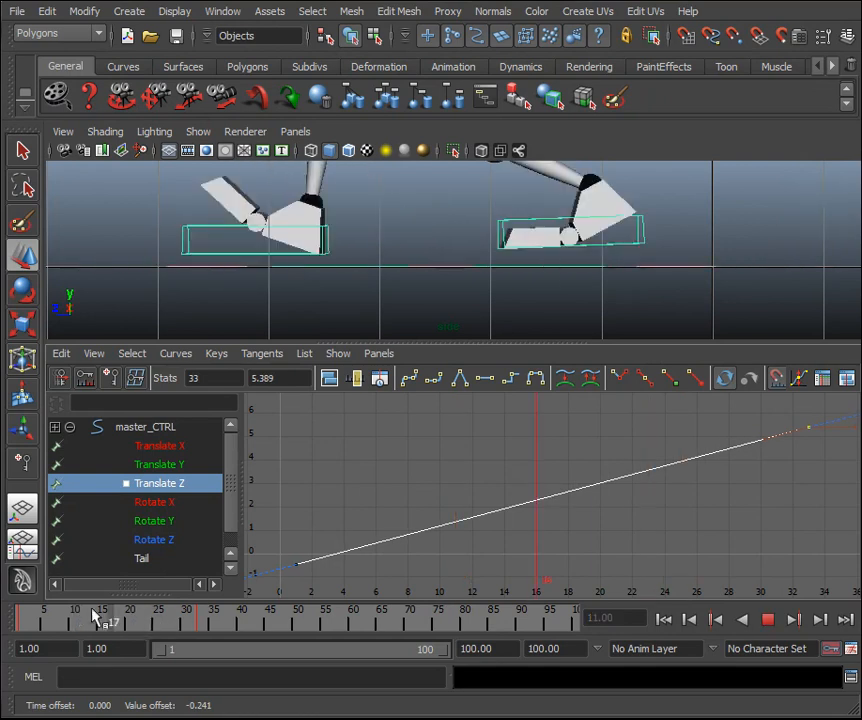
mouse_move(30, 598)
mouse_down()
mouse_move(154, 620)
mouse_move(5, 612)
mouse_move(108, 614)
mouse_up()
Isolate L_IKFootControl's Translate Y curve in the Graph Editor and scrub the left foot's contact to frame 18.
click(580, 297)
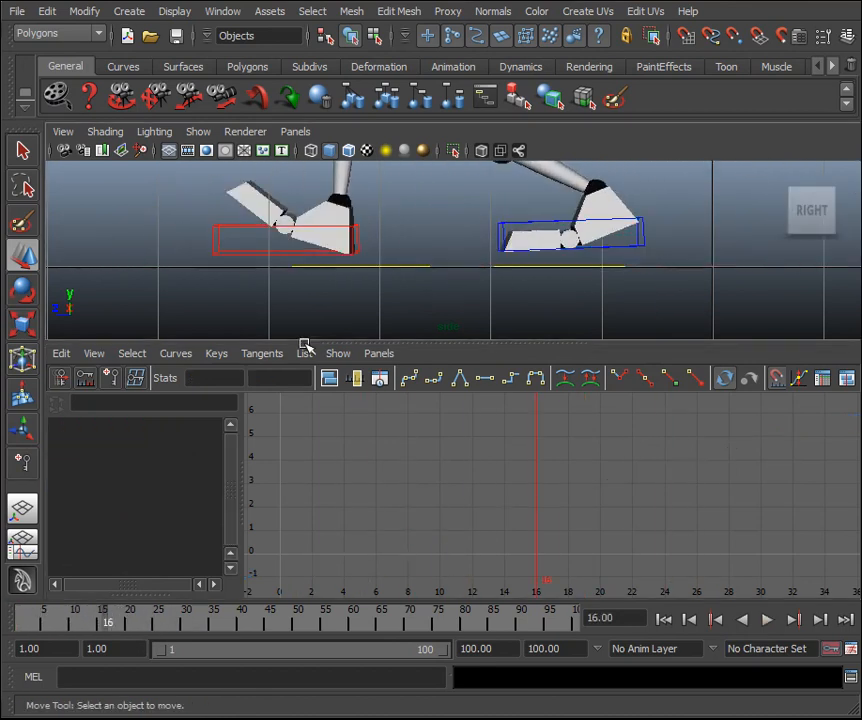
click(641, 246)
click(156, 464)
key(f)
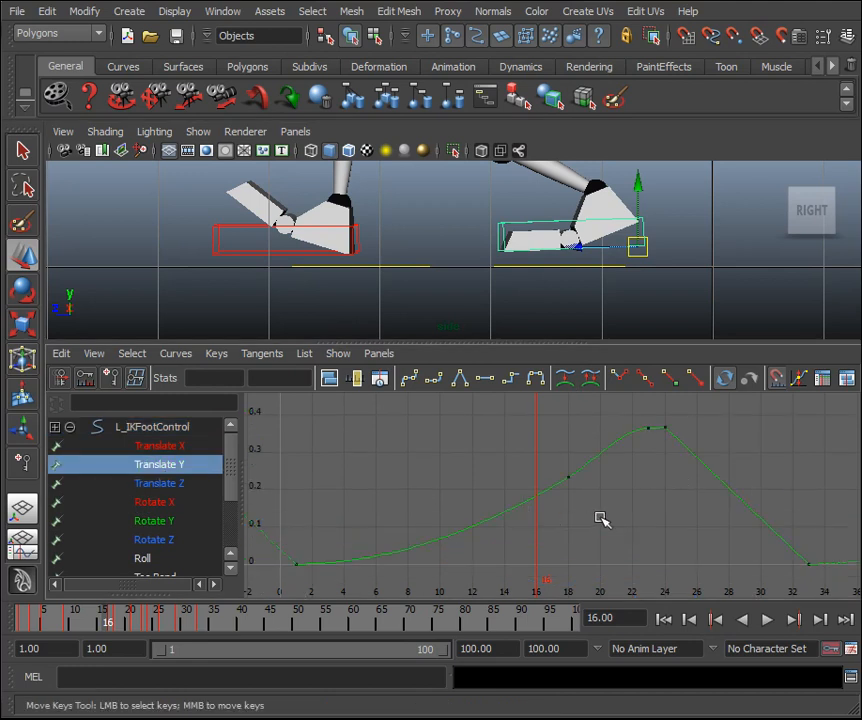
key(alt+v)
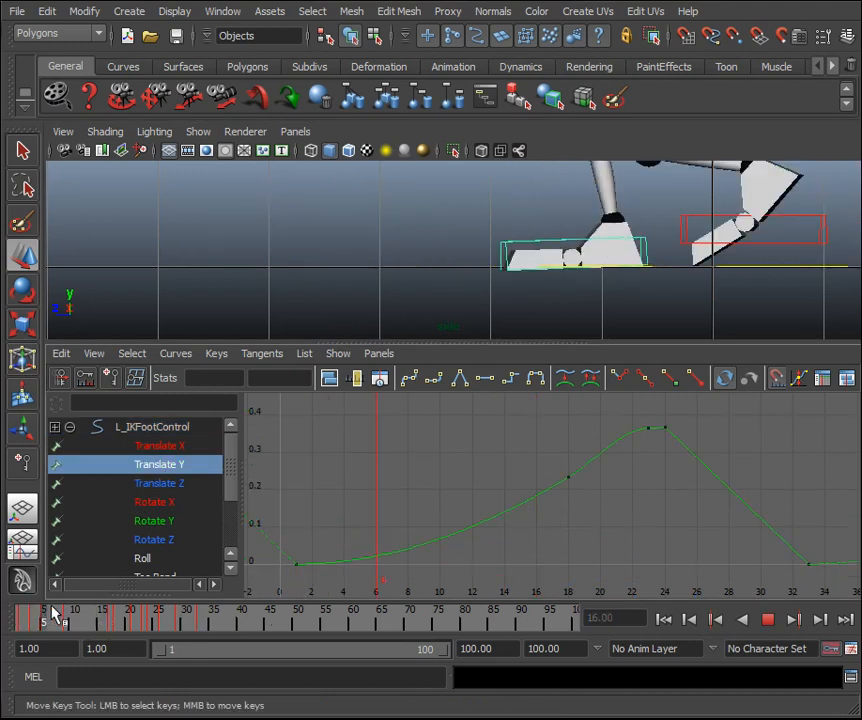
drag(88, 620, 118, 622)
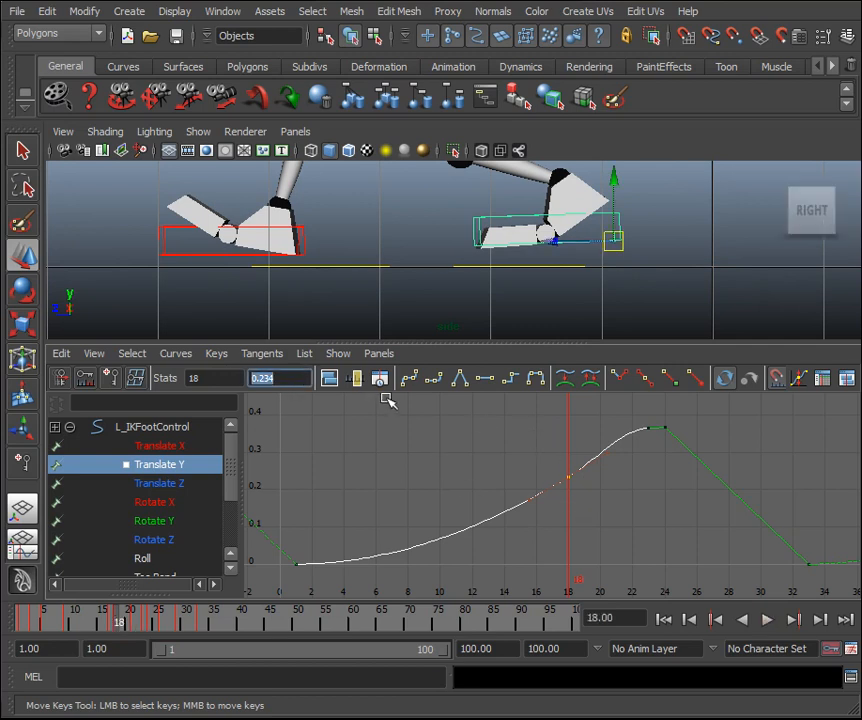
Set the left foot's frame 18 Translate Y key to 0 and flatten the tangents of the frame 1 and 18 keys.
text(0)
key(Return)
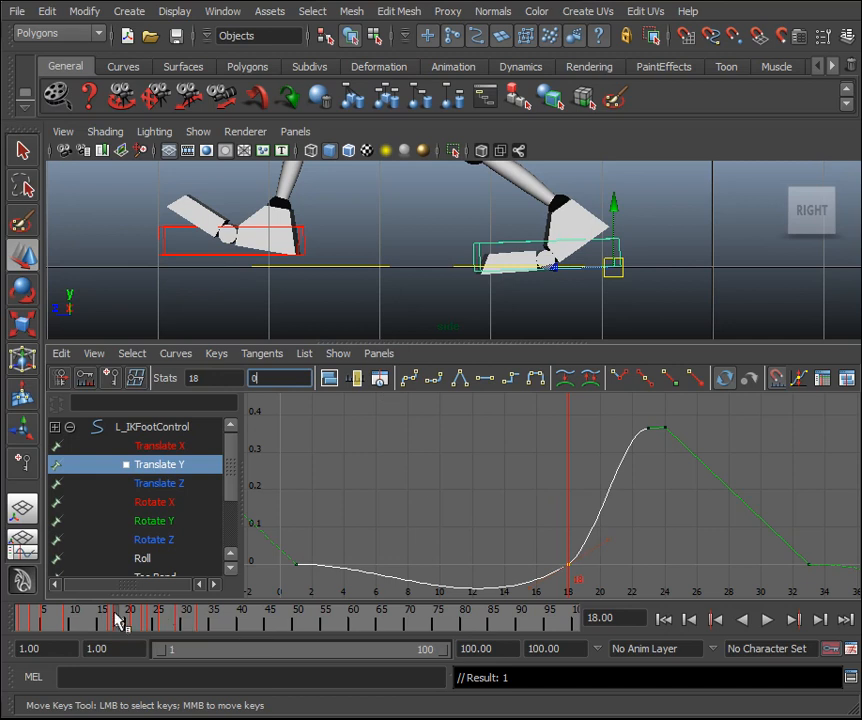
drag(108, 614, 19, 611)
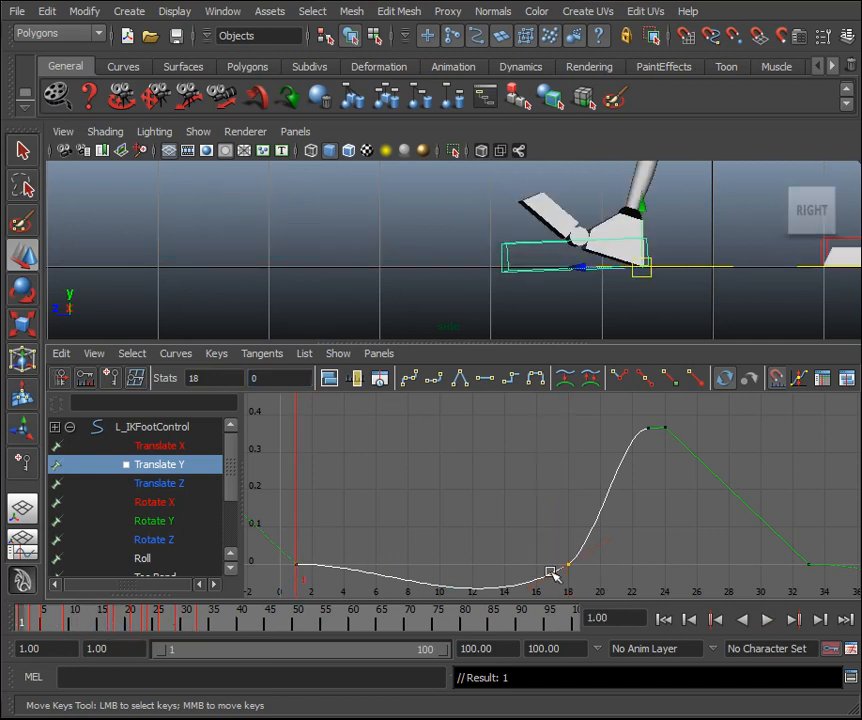
click(488, 381)
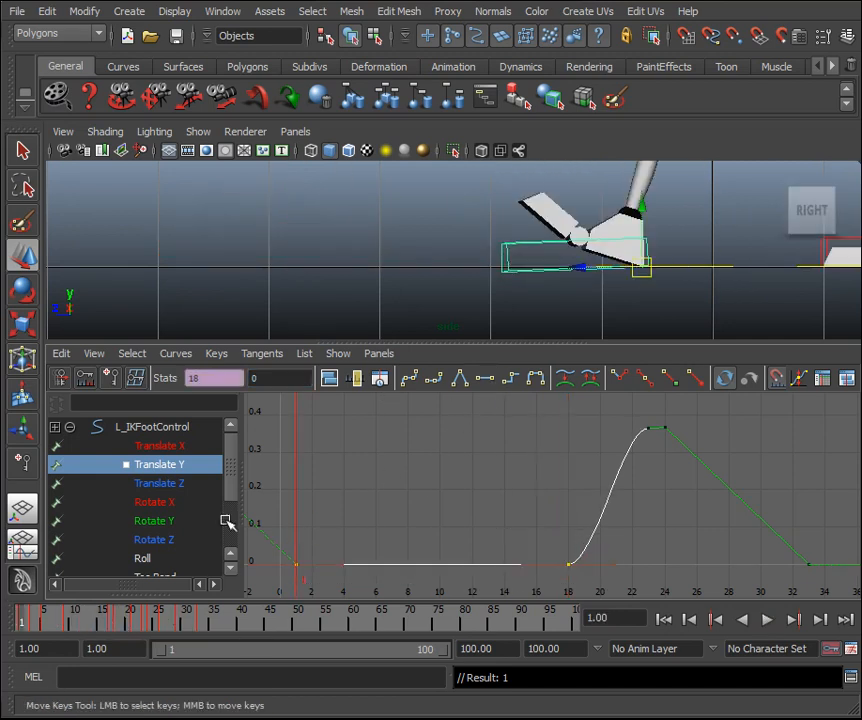
Raise L_IKFootControl's Translate Y keys at frames 23 and 24 to about 0.43 and scrub the walk back to frame 15.
key(alt+v)
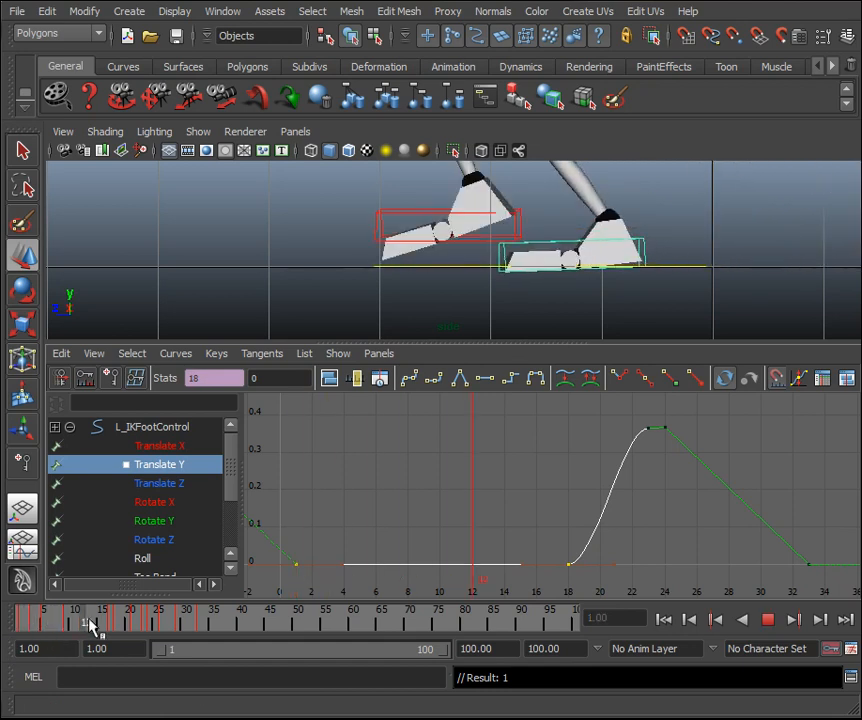
mouse_move(137, 628)
mouse_down()
mouse_move(110, 635)
mouse_move(118, 638)
mouse_move(129, 636)
mouse_move(21, 620)
mouse_move(69, 637)
mouse_move(119, 631)
mouse_move(162, 640)
mouse_move(146, 641)
mouse_up()
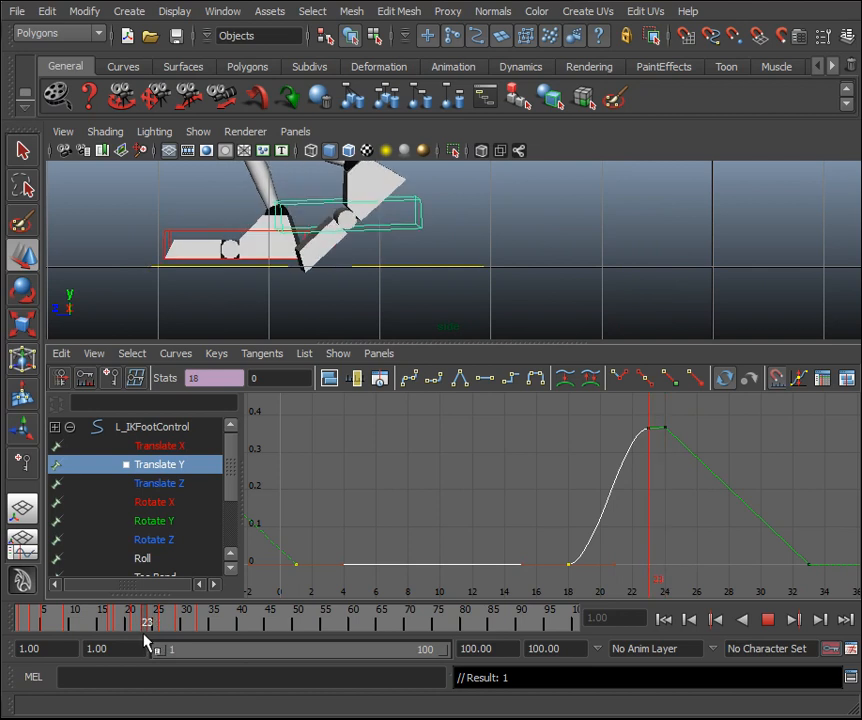
key(w)
drag(640, 425, 703, 487)
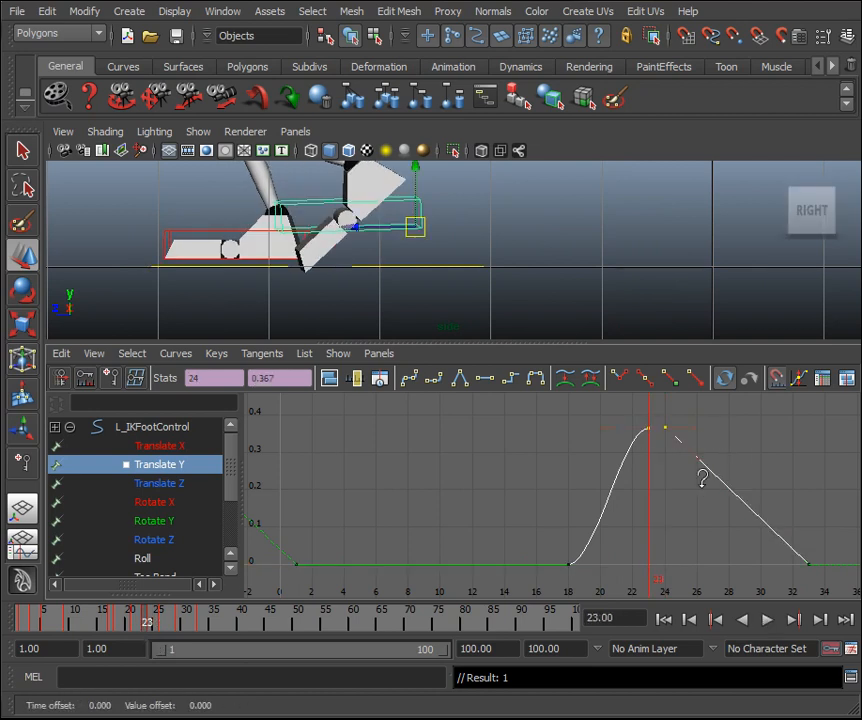
middle_drag(703, 482, 714, 461)
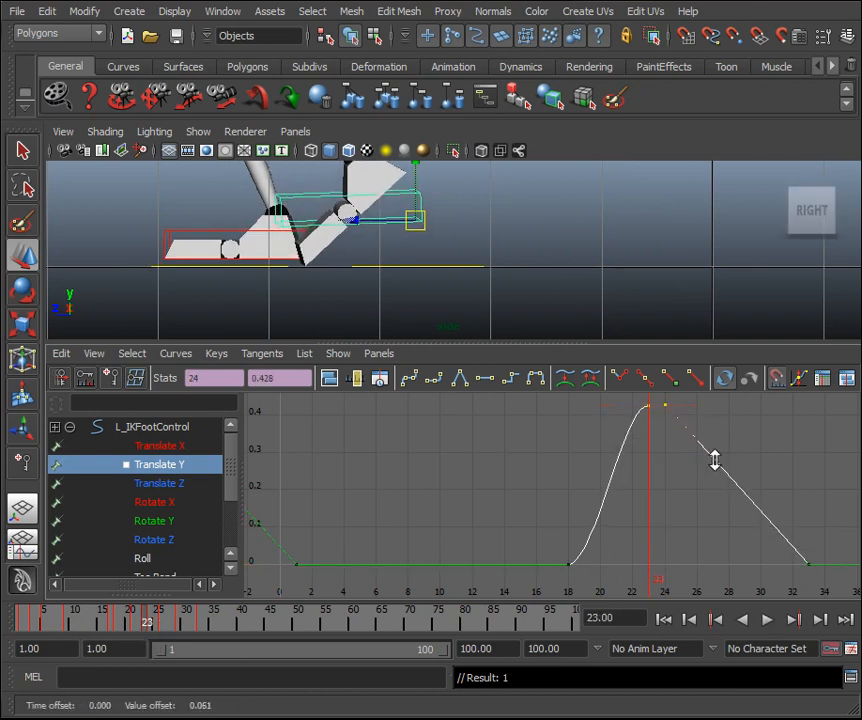
key(alt+v)
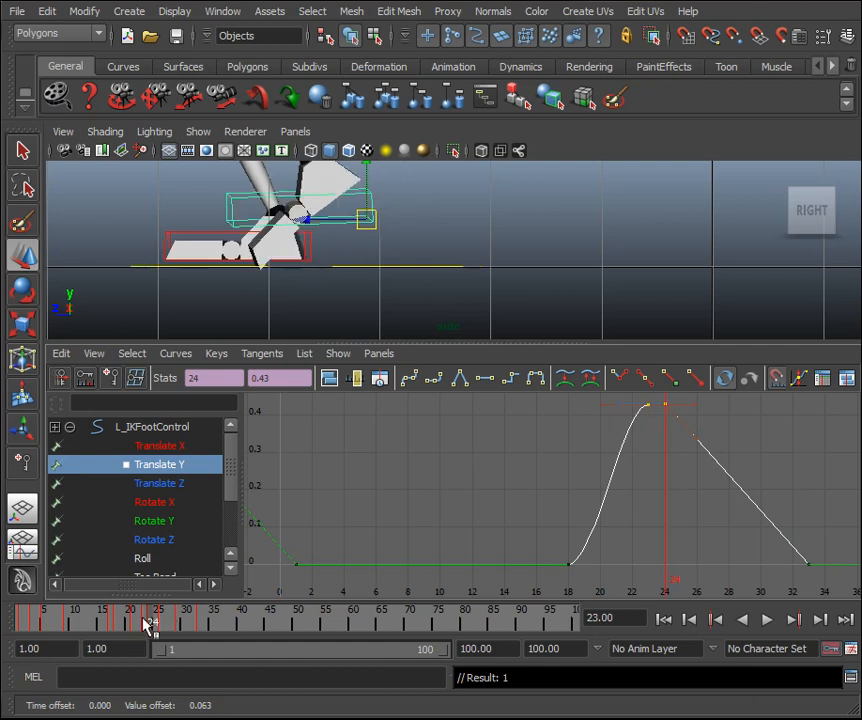
mouse_move(157, 627)
mouse_down()
mouse_move(200, 629)
mouse_move(100, 635)
mouse_move(23, 621)
mouse_move(100, 632)
mouse_up()
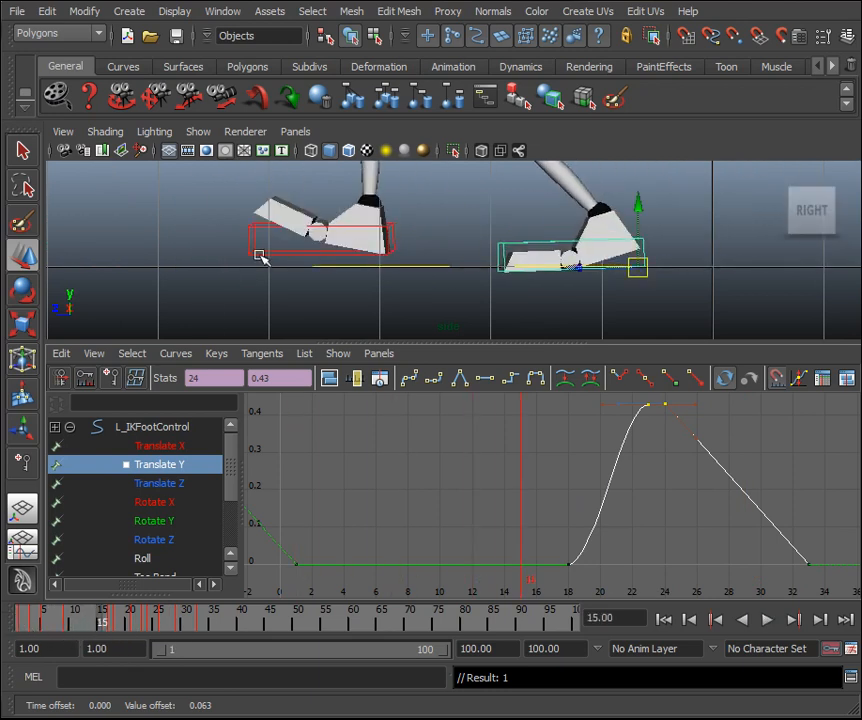
Isolate R_IKFootControl's Translate Y curve and scrub the walk from frame 1 with both feet in view to check the right foot.
click(264, 249)
click(181, 464)
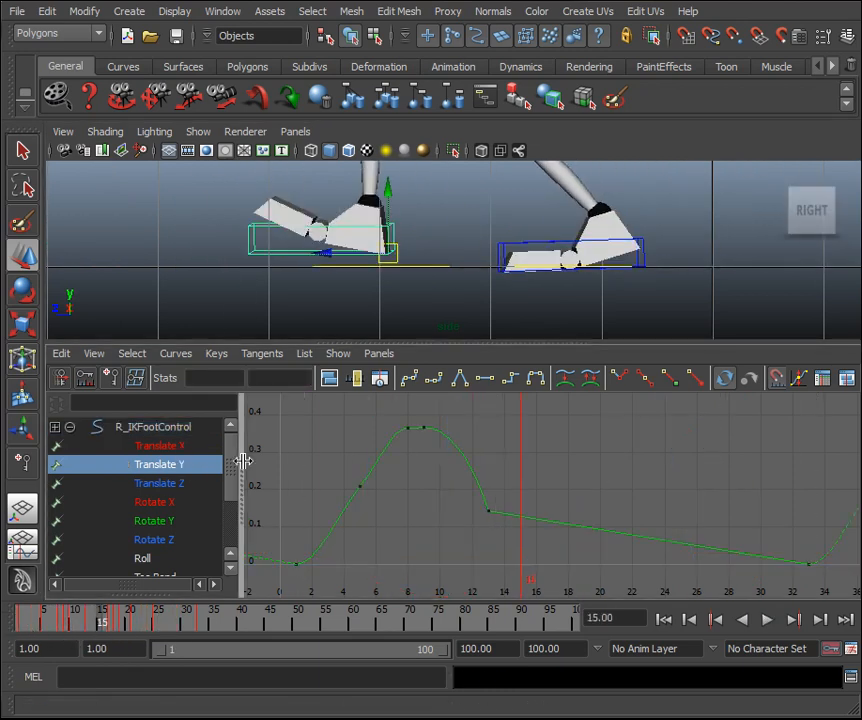
alt+middle_drag(509, 279, 619, 285)
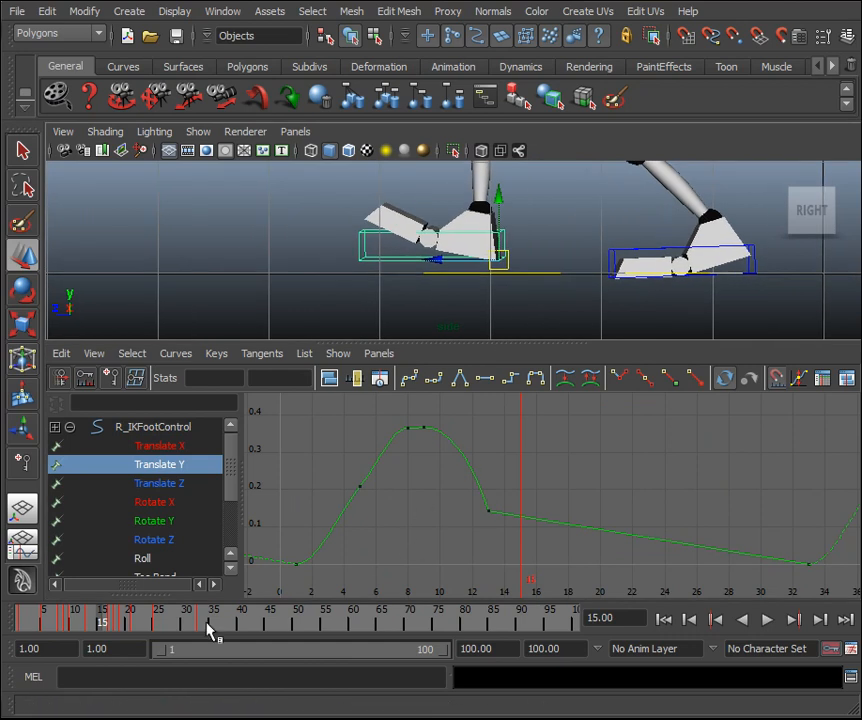
drag(95, 611, 3, 615)
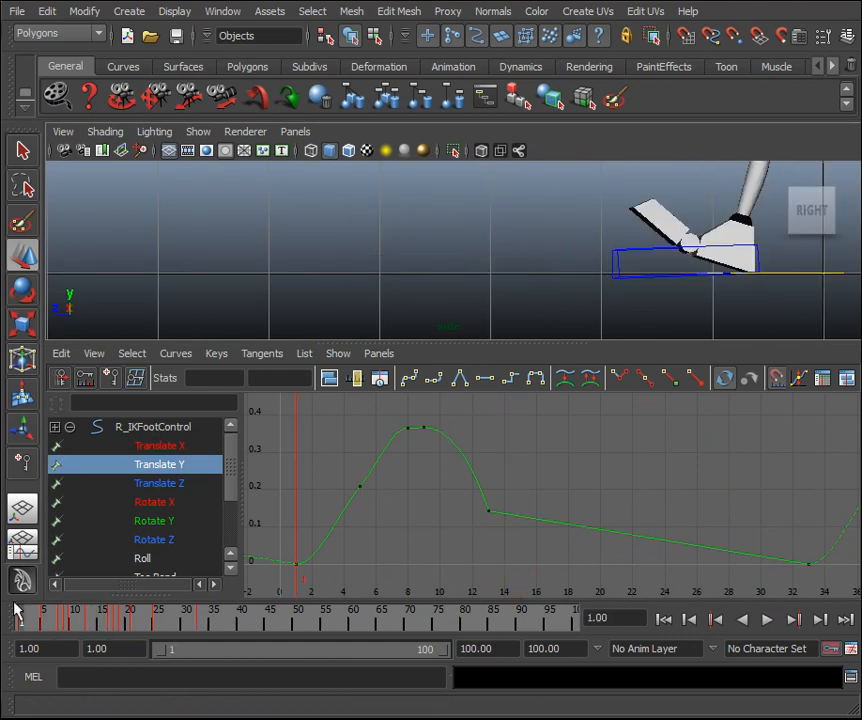
alt+middle_drag(732, 285, 605, 283)
scroll(610, 285, down, 3)
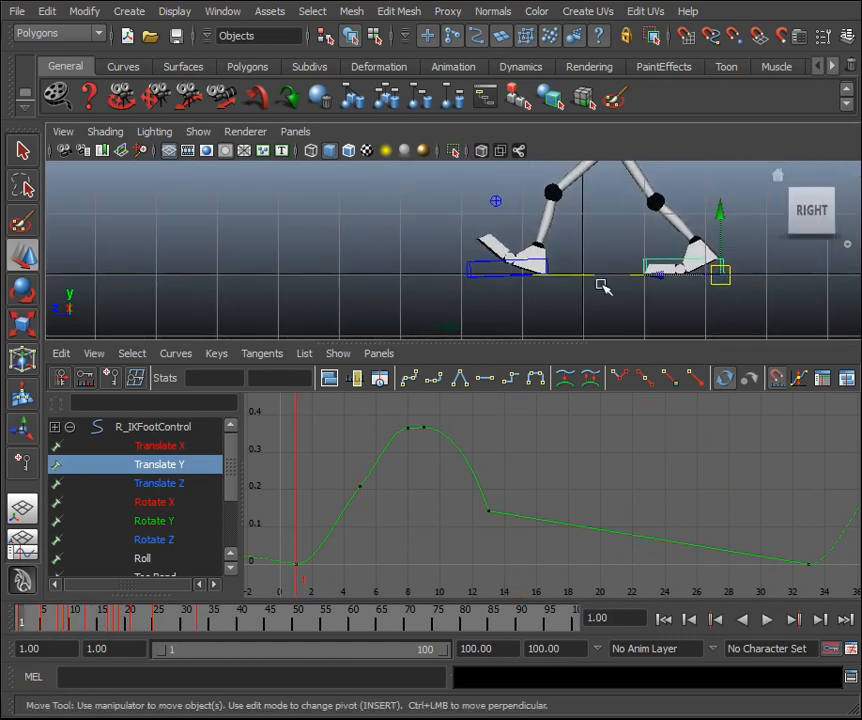
key(alt+v)
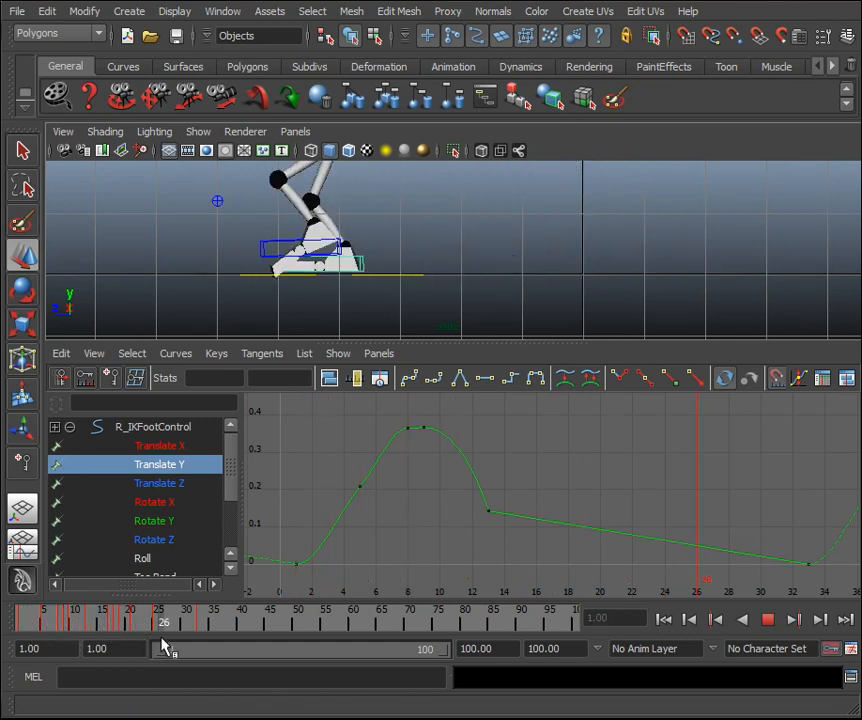
key(alt+v)
Set the right foot's frame 13 Translate Y key to 0 so the foot lies on the ground.
click(488, 511)
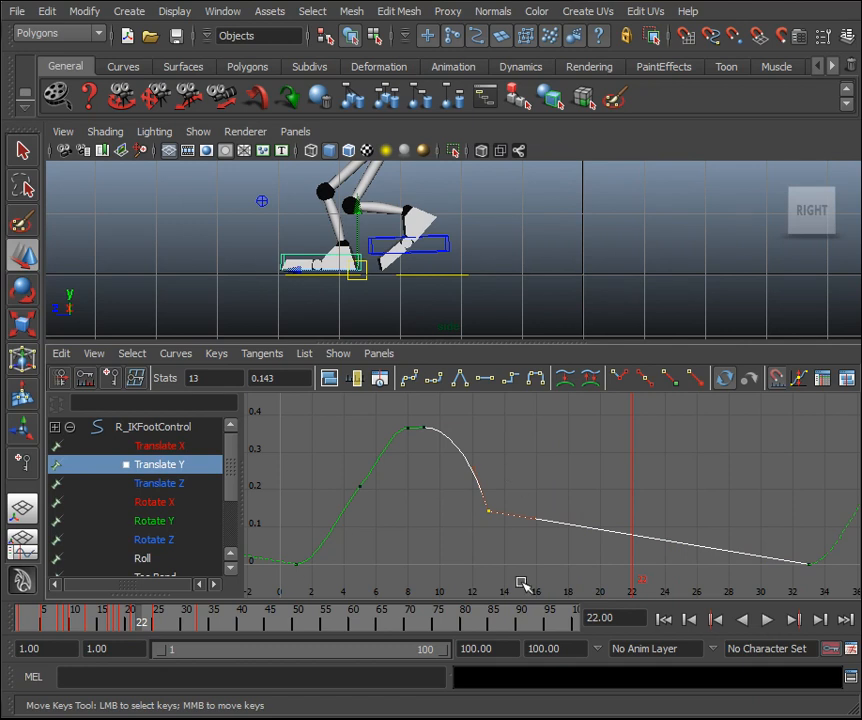
mouse_move(144, 620)
mouse_down()
mouse_move(77, 620)
mouse_move(92, 620)
mouse_up()
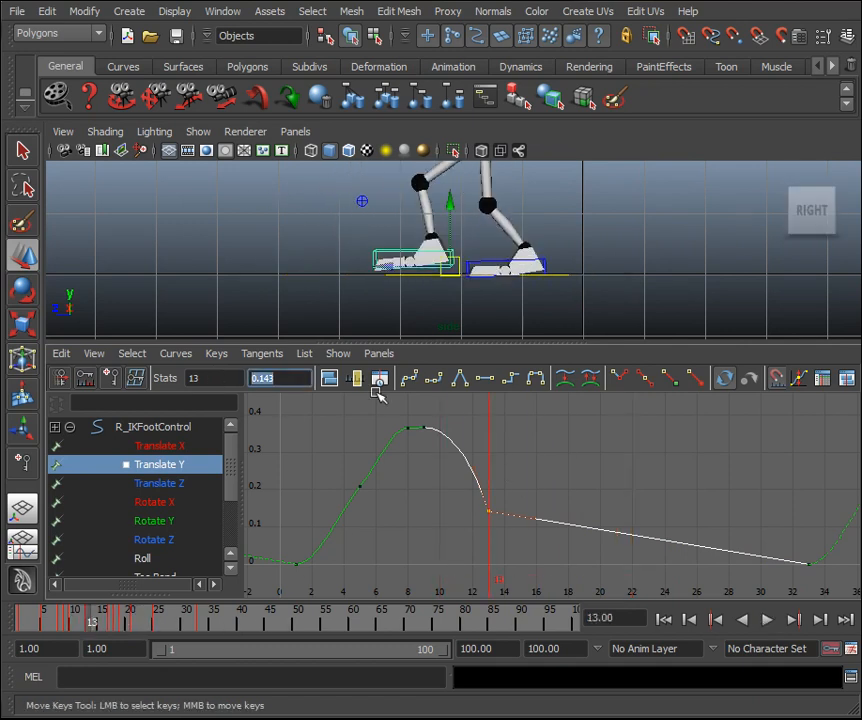
text(0)
key(Return)
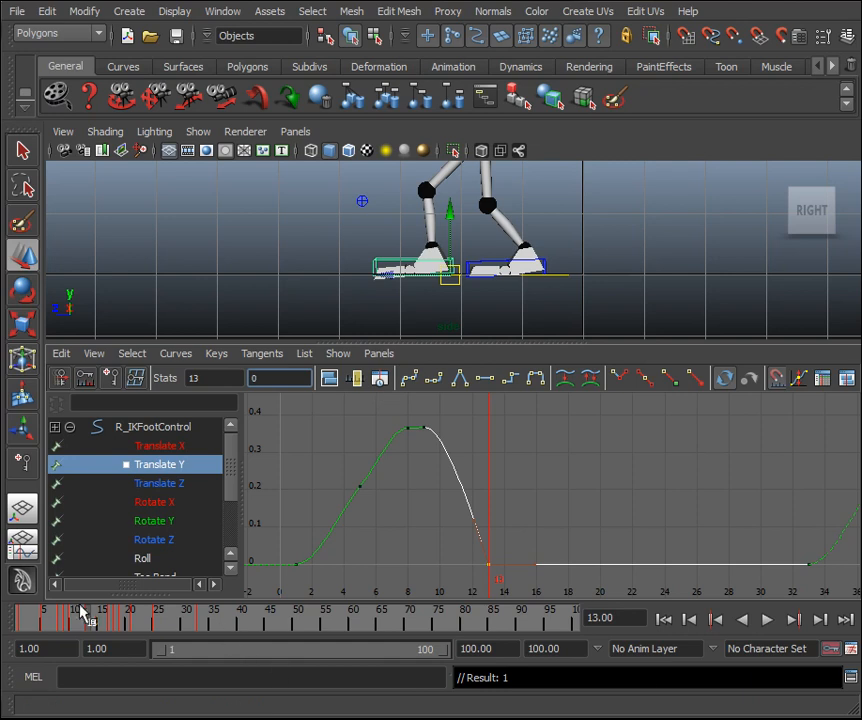
Check the right foot's landing around frame 12 and raise its Translate Y keys at frames 8 and 9 to about 0.394.
mouse_move(92, 620)
mouse_down()
mouse_move(112, 622)
mouse_move(3, 622)
mouse_move(100, 625)
mouse_move(107, 628)
mouse_move(92, 632)
mouse_move(121, 638)
mouse_move(65, 639)
mouse_move(87, 634)
mouse_up()
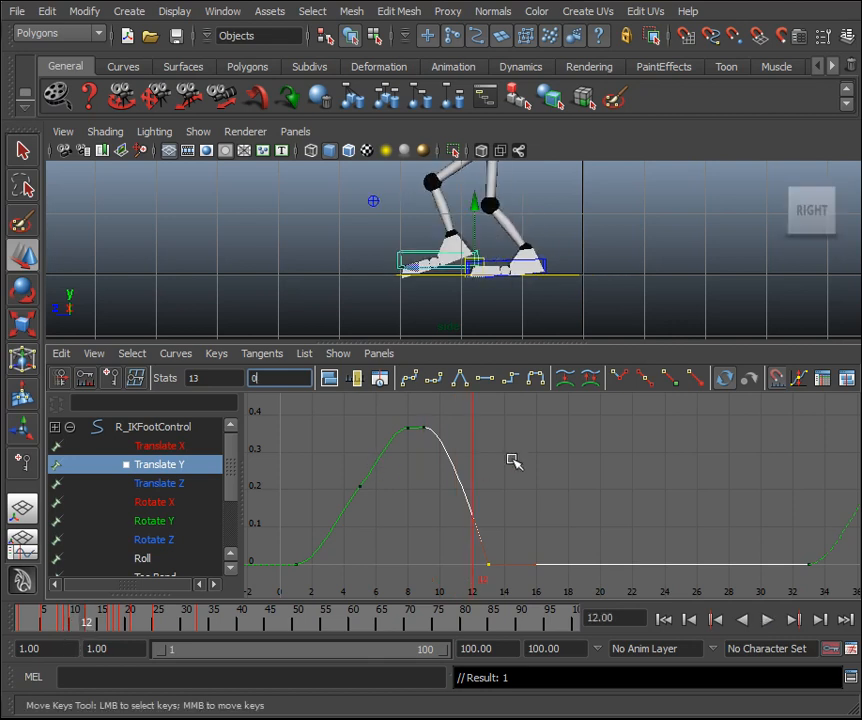
drag(396, 414, 438, 451)
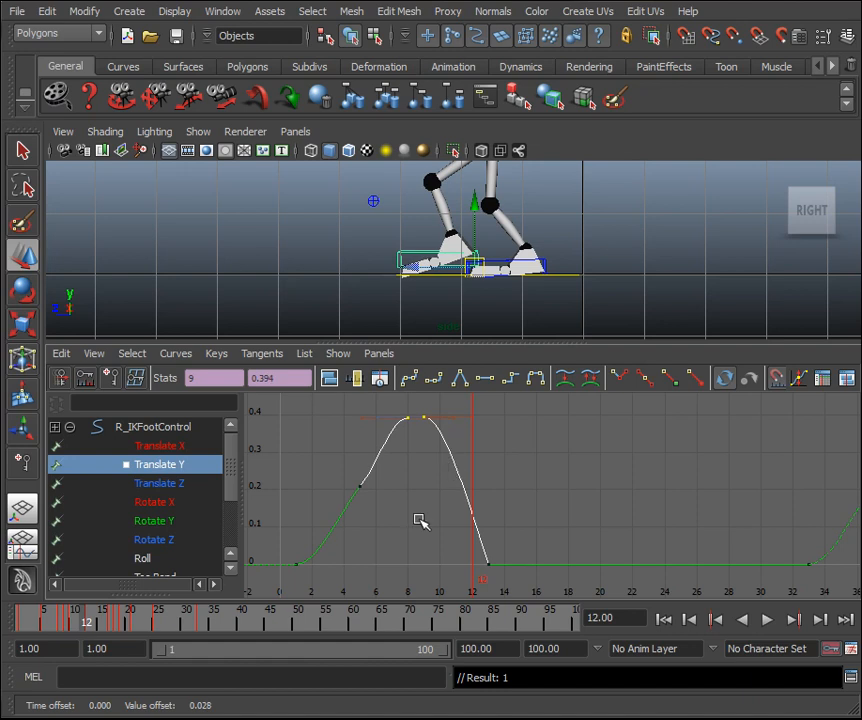
key(alt+v)
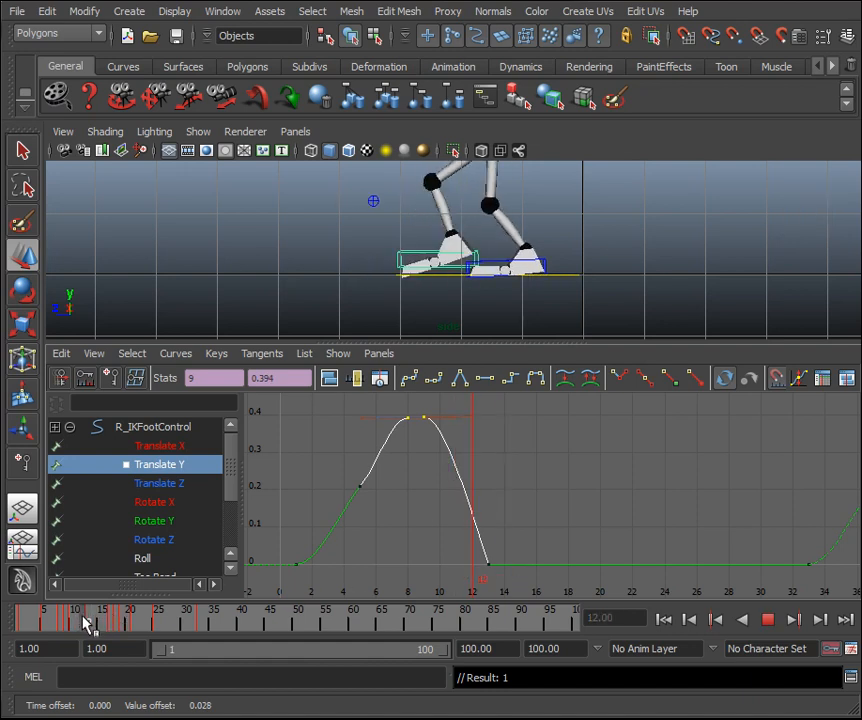
Lower R_IKFootControl's Translate Y keys at frames 8 and 9 to about 0.389 and scrub the landing to frame 13.
key(alt+v)
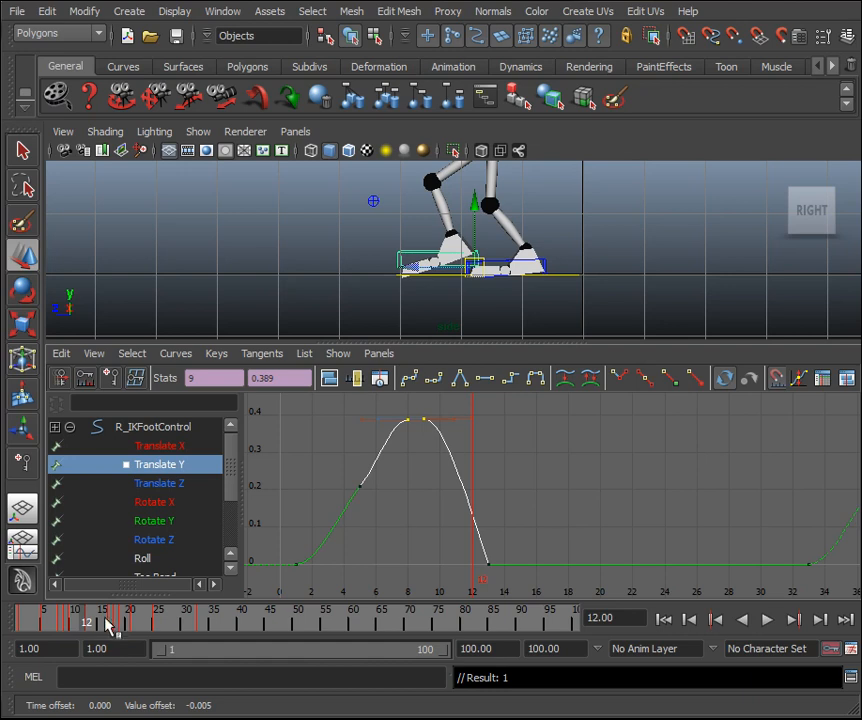
key(alt+v)
mouse_move(113, 627)
mouse_down()
mouse_move(77, 625)
mouse_move(126, 636)
mouse_move(80, 628)
mouse_move(90, 632)
mouse_up()
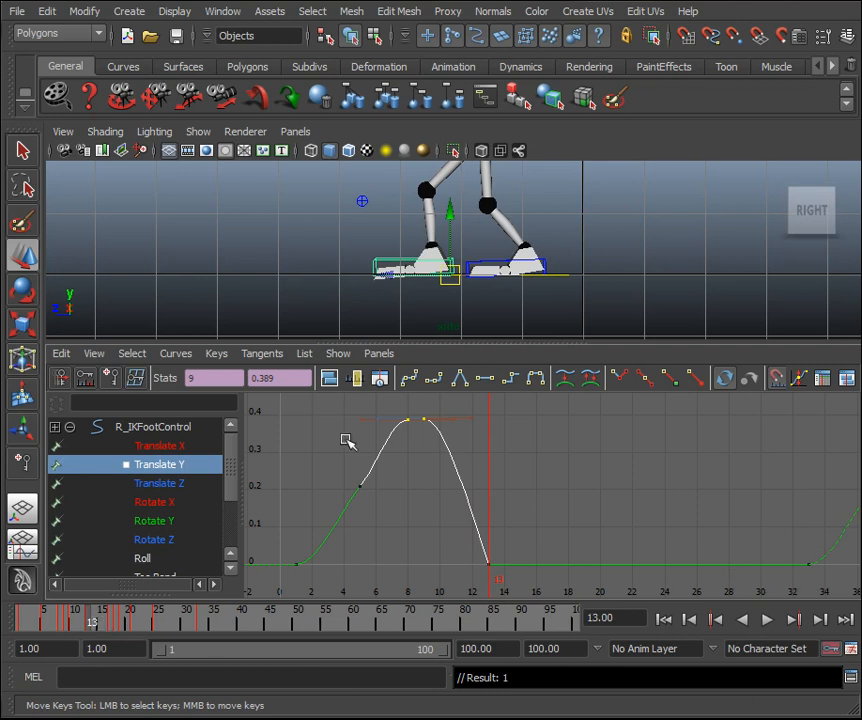
Isolate R_IKFootControl's Toe Bend curve and set Toe Bend at frame 13 to about -1.751 to flatten the toes.
click(398, 258)
drag(233, 470, 236, 513)
click(163, 485)
key(f)
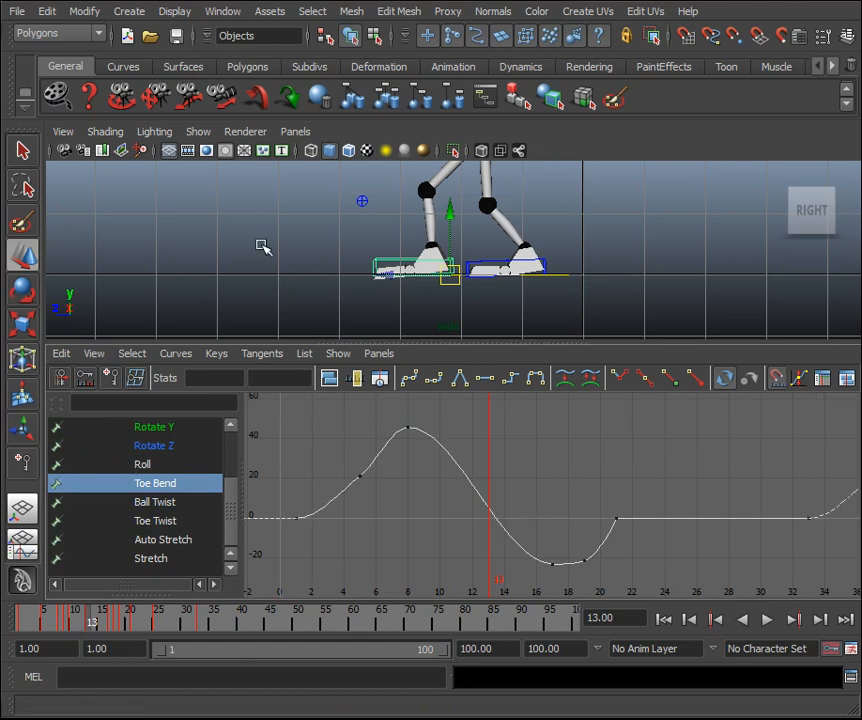
click(847, 40)
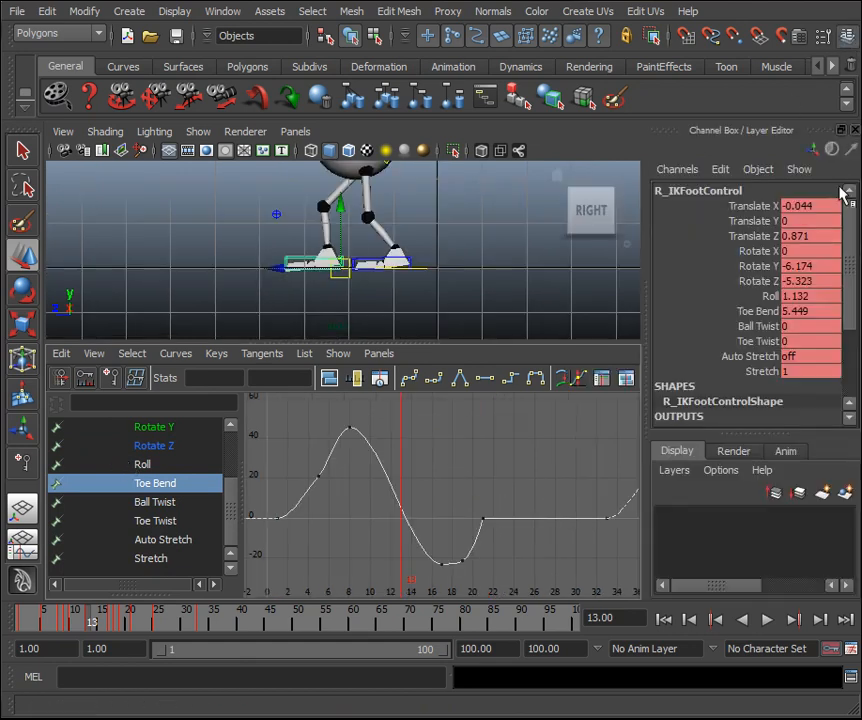
click(757, 311)
middle_drag(500, 258, 519, 258)
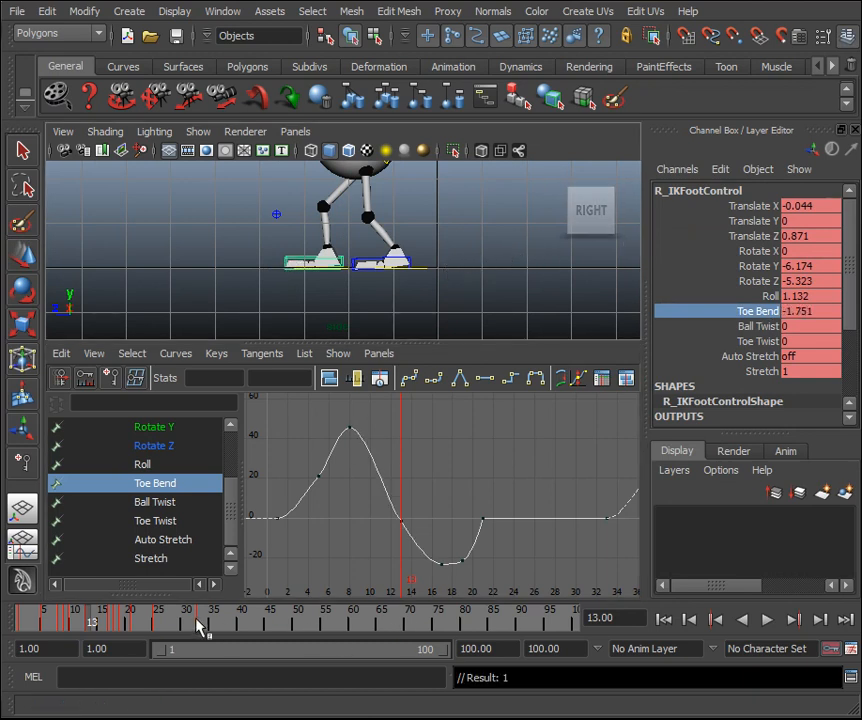
Scrub the walk to frame 24 and review the right foot's Rotate Z, Translate Z and Translate Y curves.
mouse_move(115, 617)
mouse_down()
mouse_move(33, 620)
mouse_move(315, 633)
mouse_move(126, 623)
mouse_move(160, 621)
mouse_move(200, 645)
mouse_move(162, 621)
mouse_move(144, 643)
mouse_move(153, 621)
mouse_up()
click(175, 446)
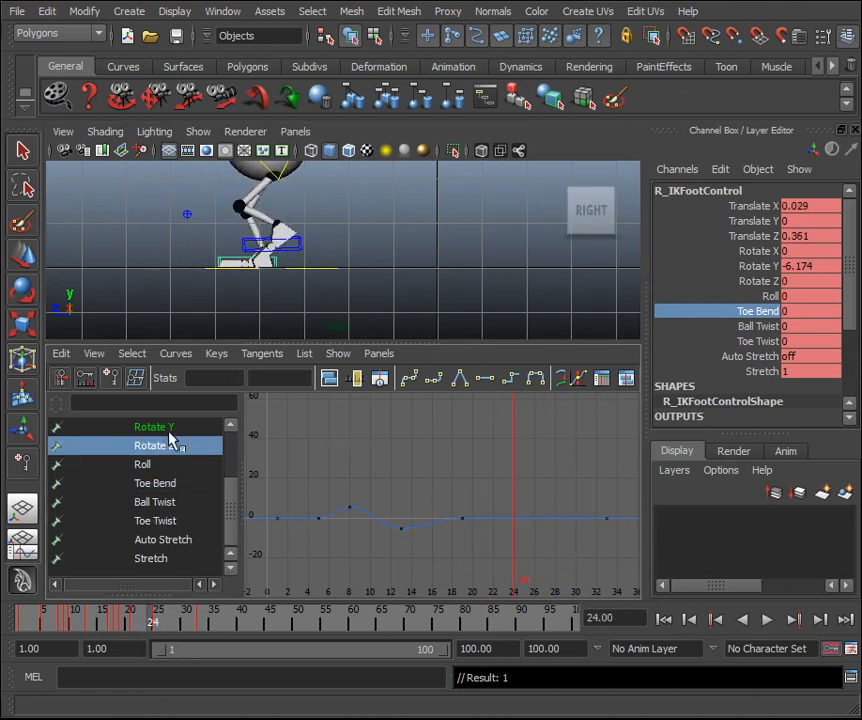
scroll(178, 446, up, 2)
click(170, 485)
key(f)
click(179, 463)
key(f)
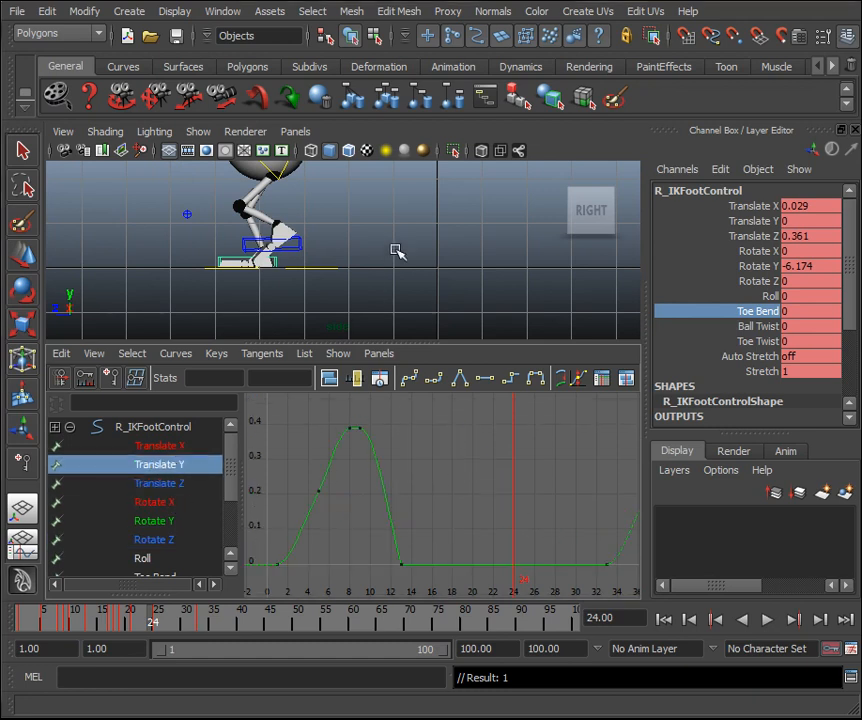
Check the whole character in an enlarged side view by scrubbing the walk to frame 51.
key(space)
click(477, 389)
key(alt+v)
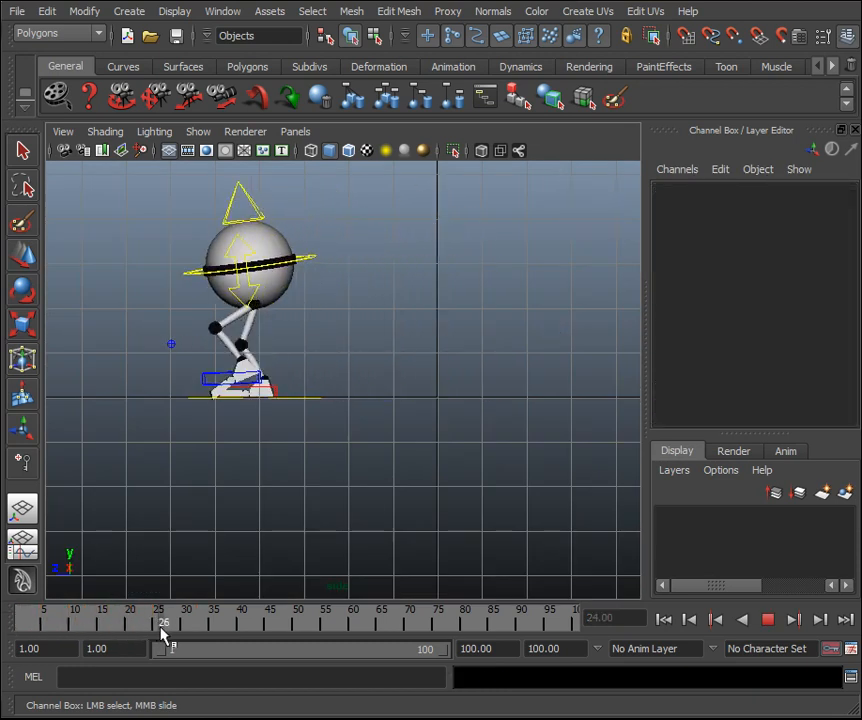
mouse_move(148, 638)
mouse_down()
mouse_move(6, 641)
mouse_move(150, 650)
mouse_move(102, 655)
mouse_move(117, 708)
mouse_move(131, 710)
mouse_move(140, 657)
mouse_move(164, 708)
mouse_move(187, 710)
mouse_move(303, 640)
mouse_up()
key(space)
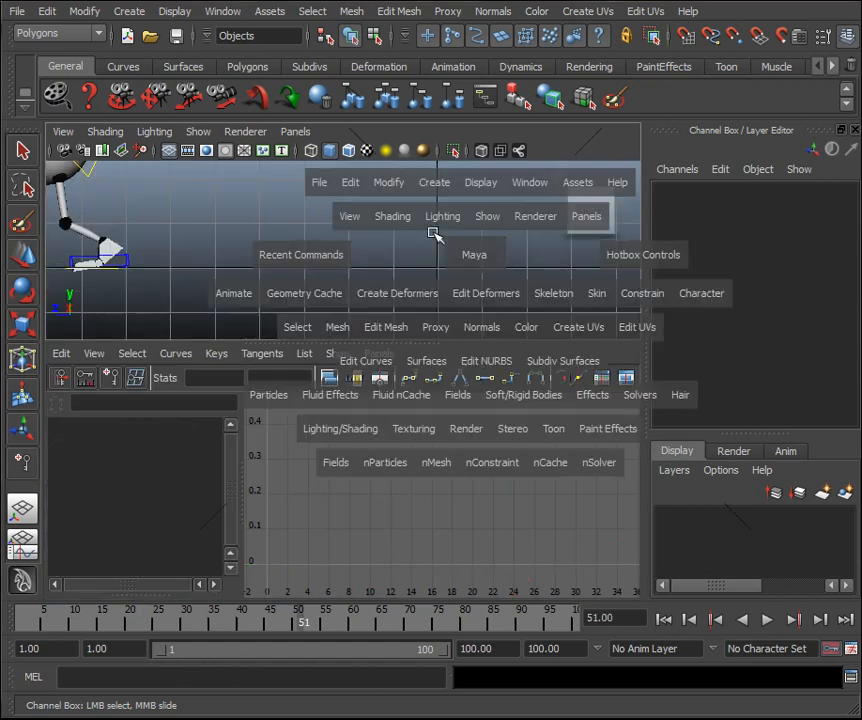
Switch the enlarged viewport to the perspective camera, hide the rig's control curves and save the scene.
key(space)
click(295, 131)
mouse_move(325, 190)
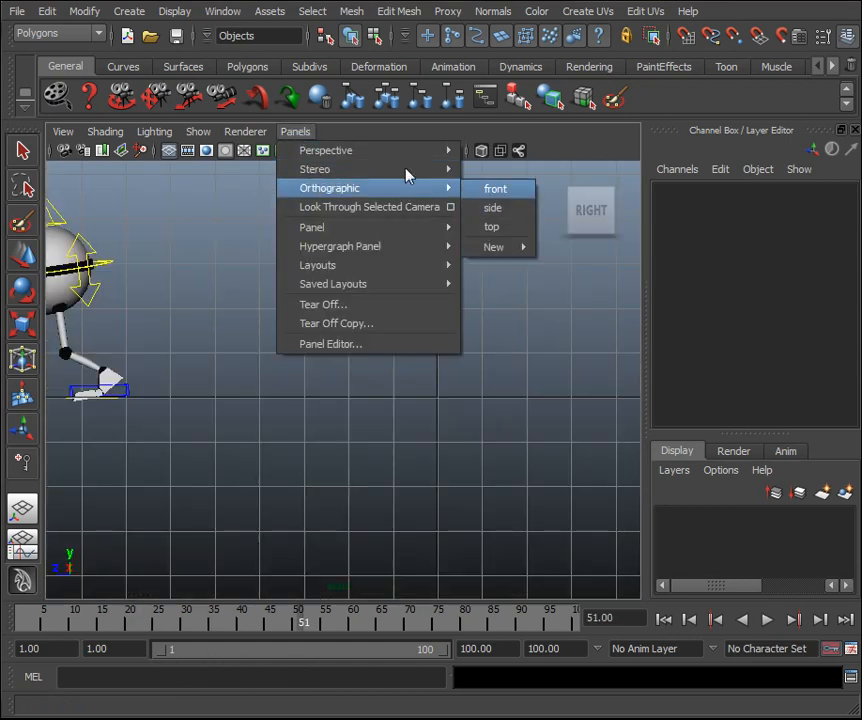
mouse_move(371, 150)
click(502, 154)
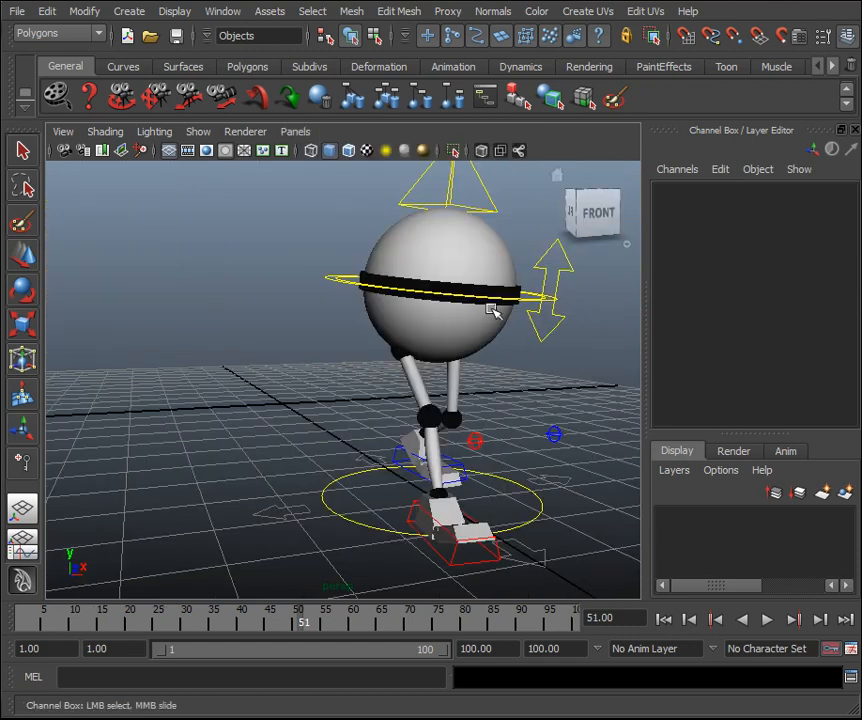
click(201, 132)
click(252, 147)
alt+middle_drag(358, 297, 320, 301)
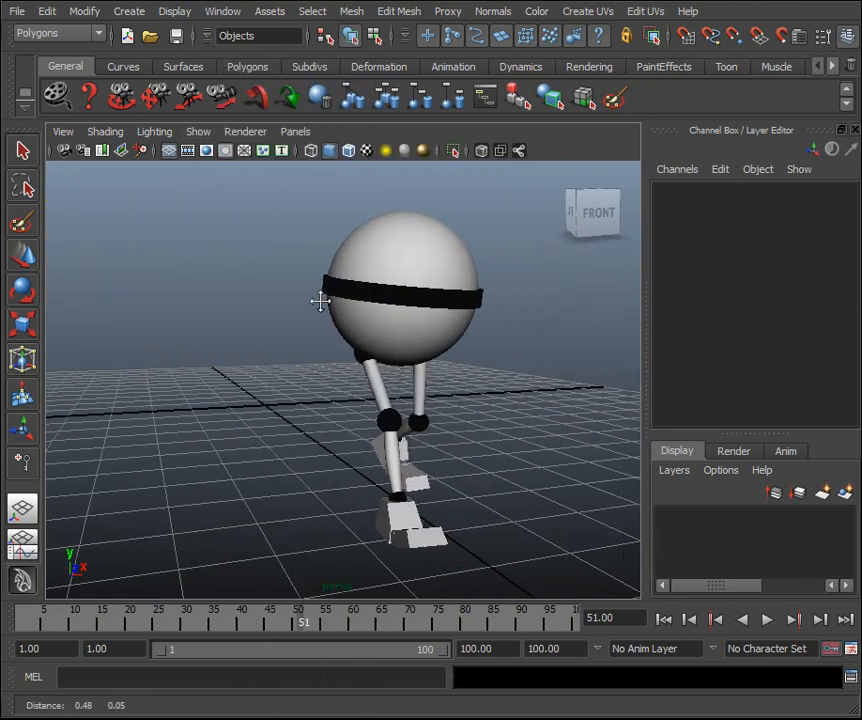
key(ctrl+s)
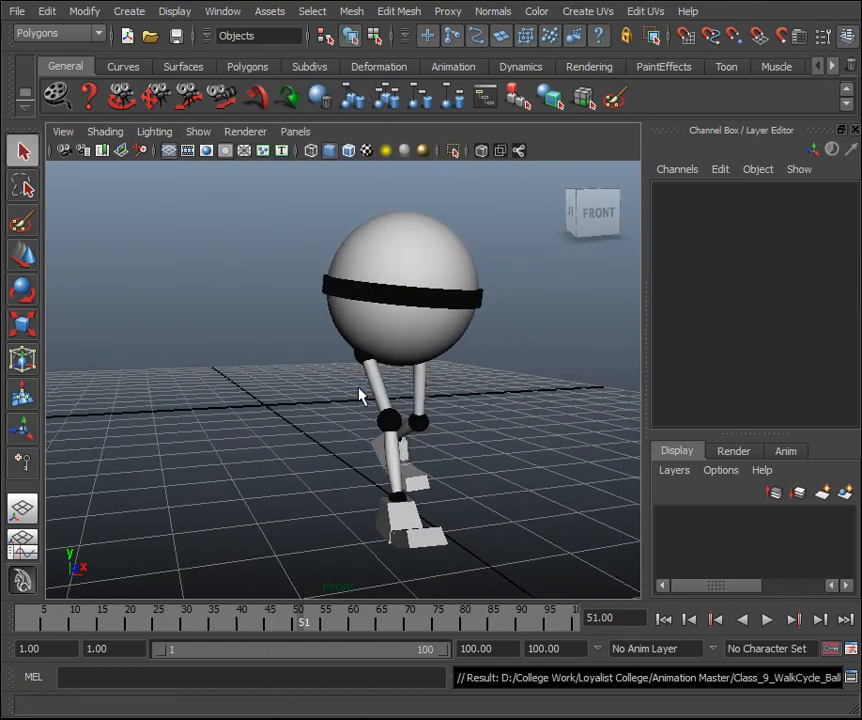
Play the walk in the perspective view and examine it from the front, the side and near ground level.
click(766, 620)
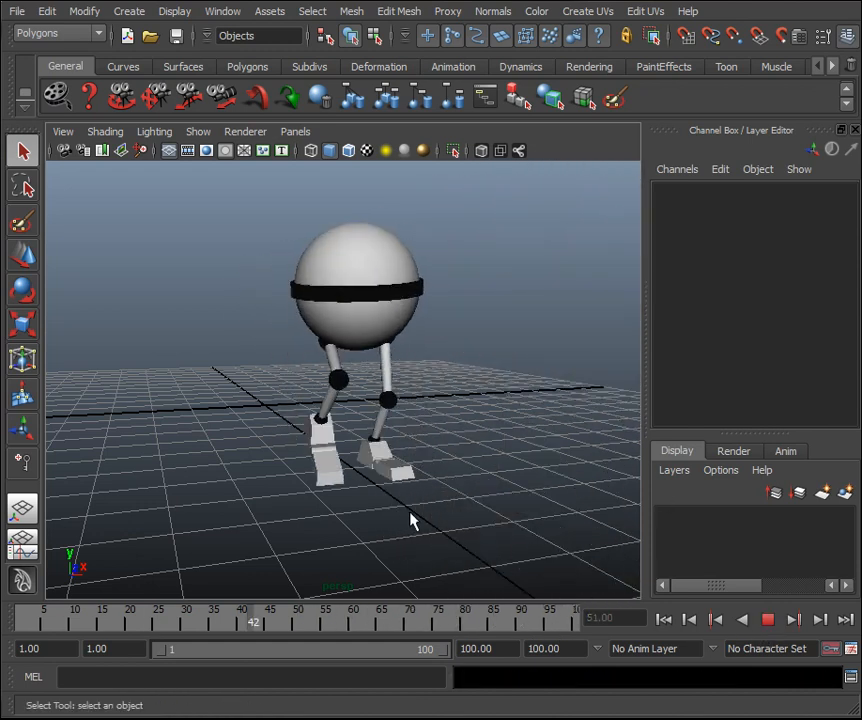
alt+drag(416, 510, 410, 498)
scroll(421, 491, down, 4)
alt+middle_drag(422, 420, 421, 454)
alt+right_drag(424, 451, 662, 323)
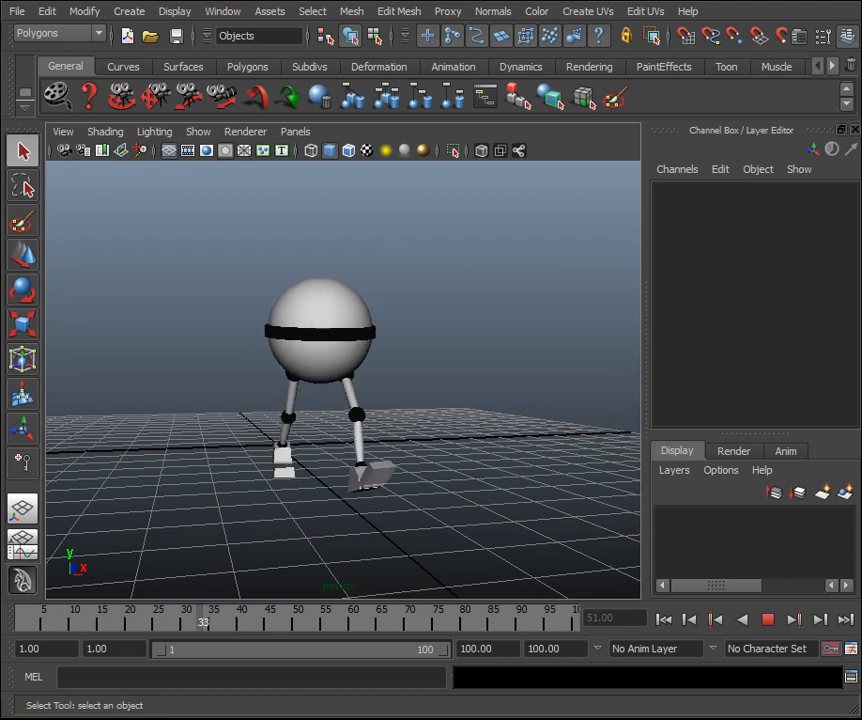
key(a)
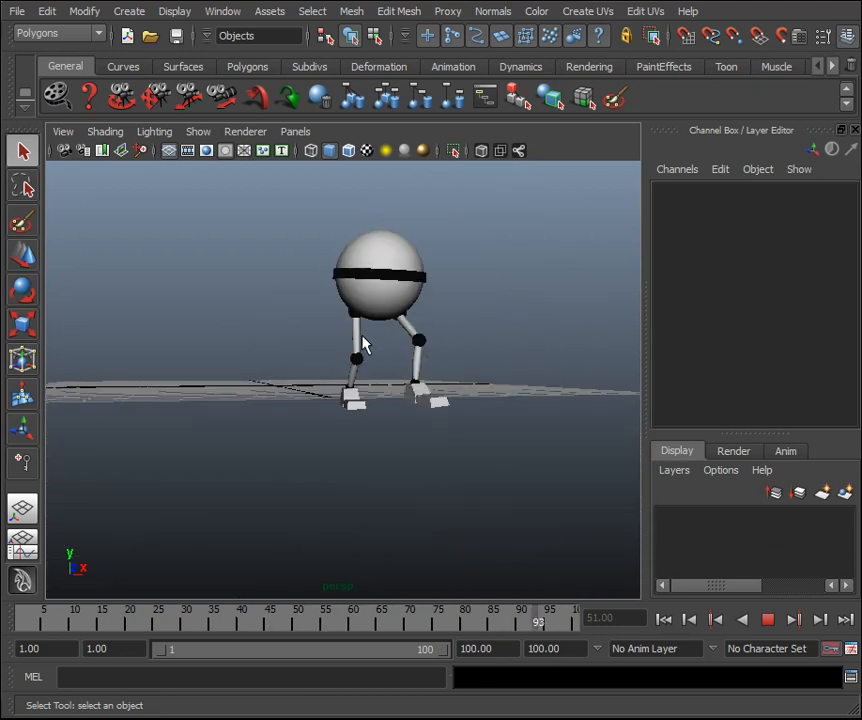
alt+drag(505, 378, 525, 360)
alt+middle_drag(525, 360, 564, 385)
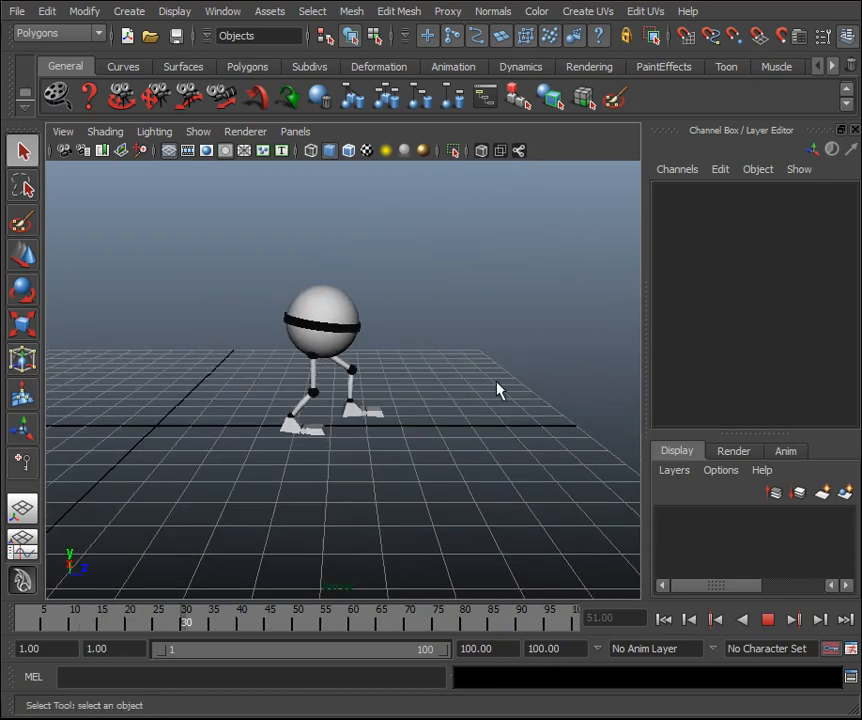
alt+middle_drag(345, 396, 396, 379)
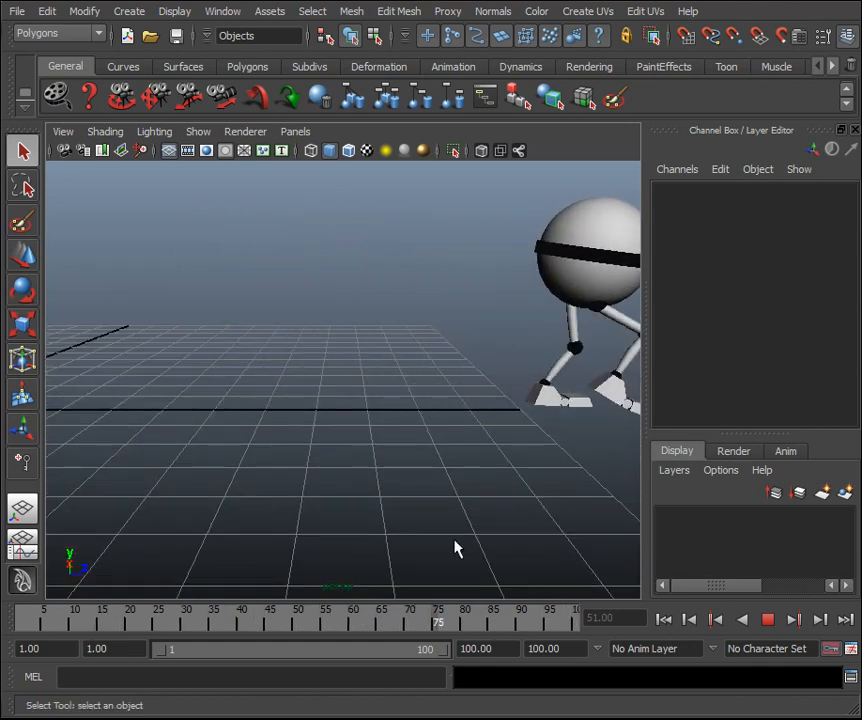
alt+drag(454, 539, 408, 419)
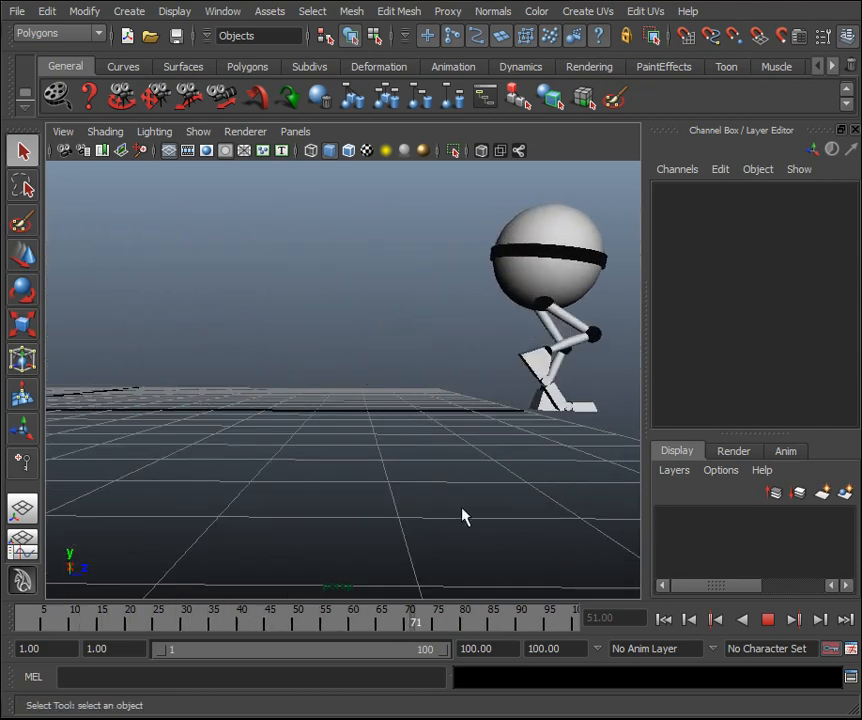
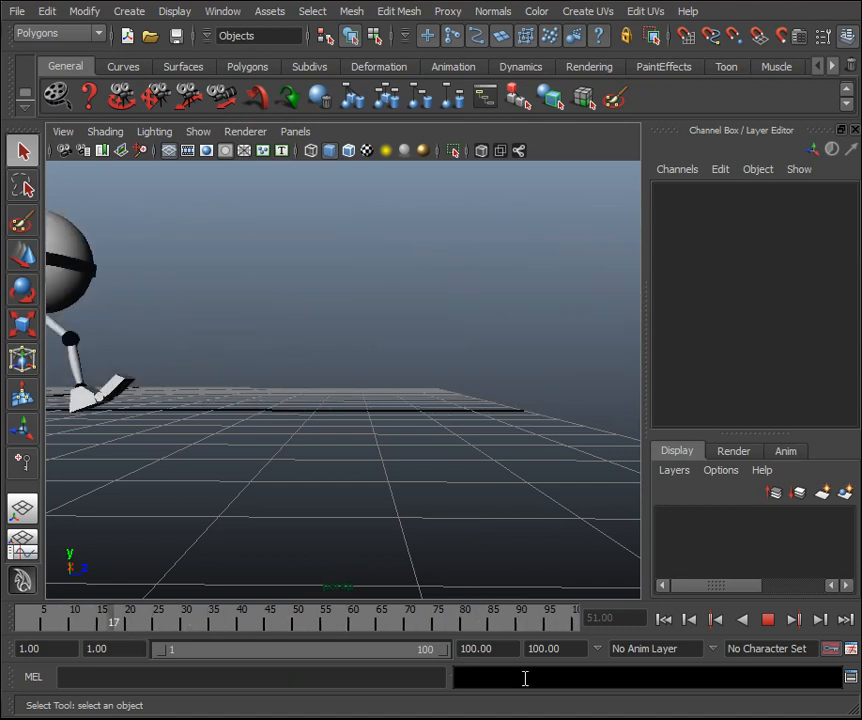
Stop the playback, return to frame 1 and save the scene.
click(767, 617)
drag(46, 616, 6, 628)
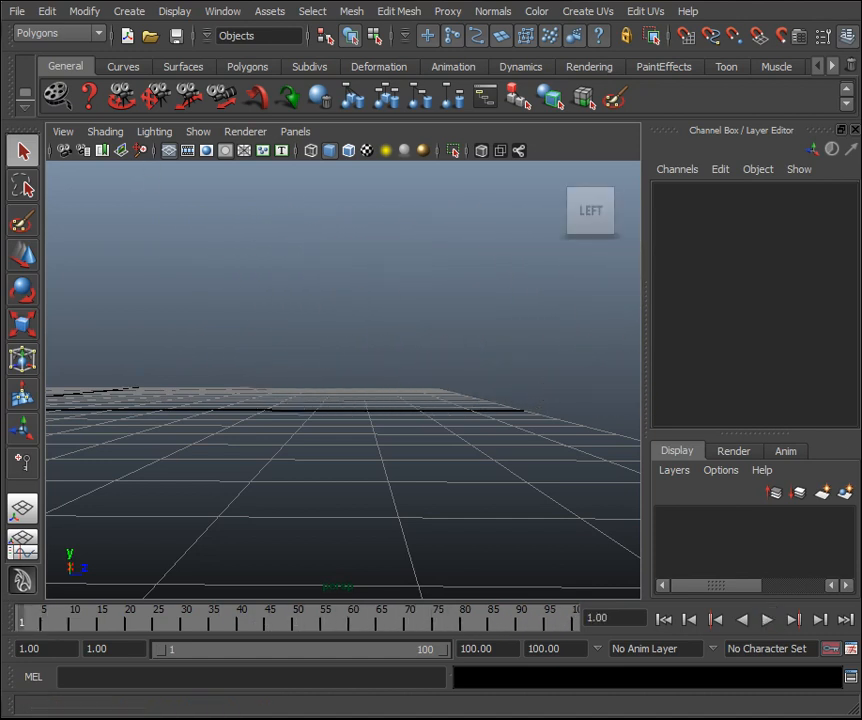
key(ctrl+s)
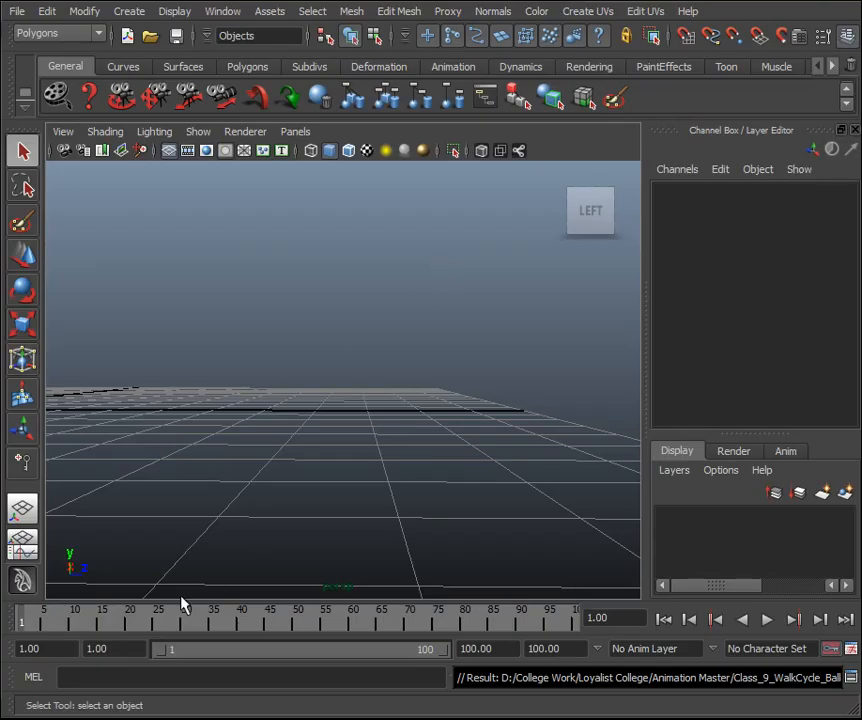
Show the rig's control curves again at frame 30 and select the pyramid-shaped SQST_top_CTRL above the ball.
drag(37, 620, 180, 620)
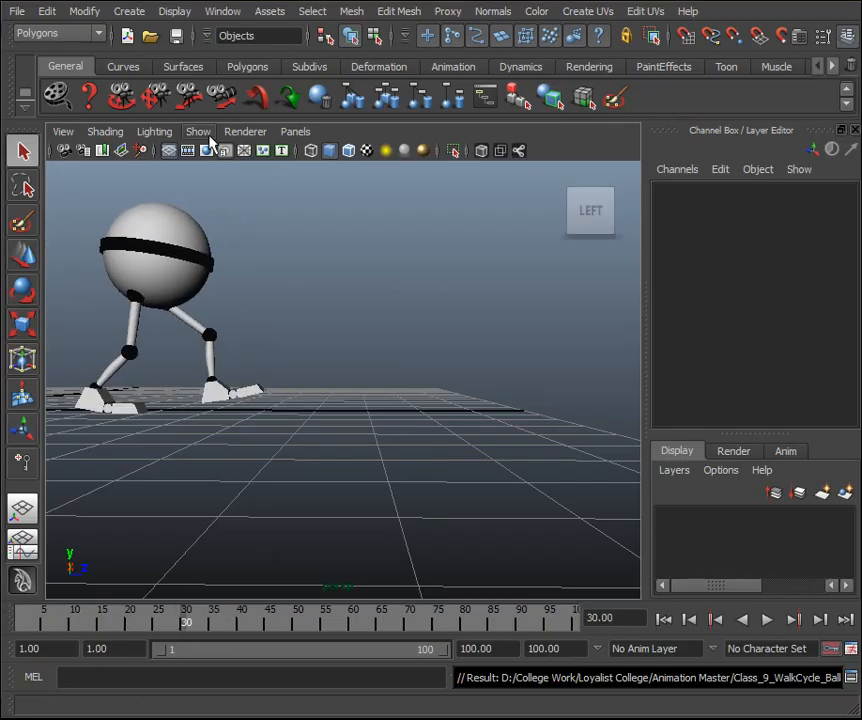
click(205, 134)
click(235, 150)
click(205, 259)
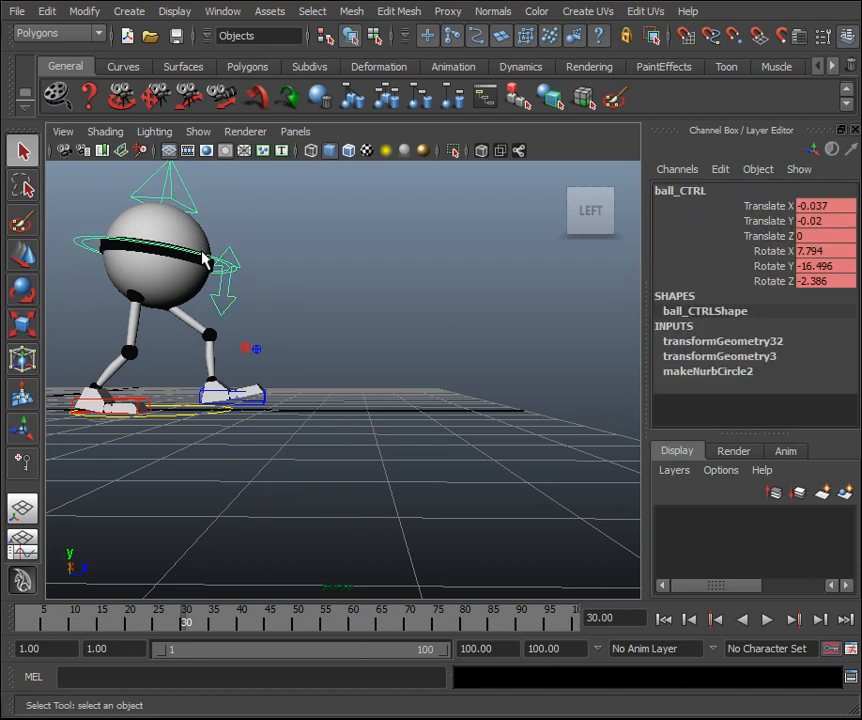
scroll(526, 332, down, 4)
alt+drag(526, 333, 345, 322)
scroll(451, 304, up, 8)
alt+middle_drag(465, 246, 465, 244)
scroll(458, 454, down, 6)
scroll(370, 312, up, 2)
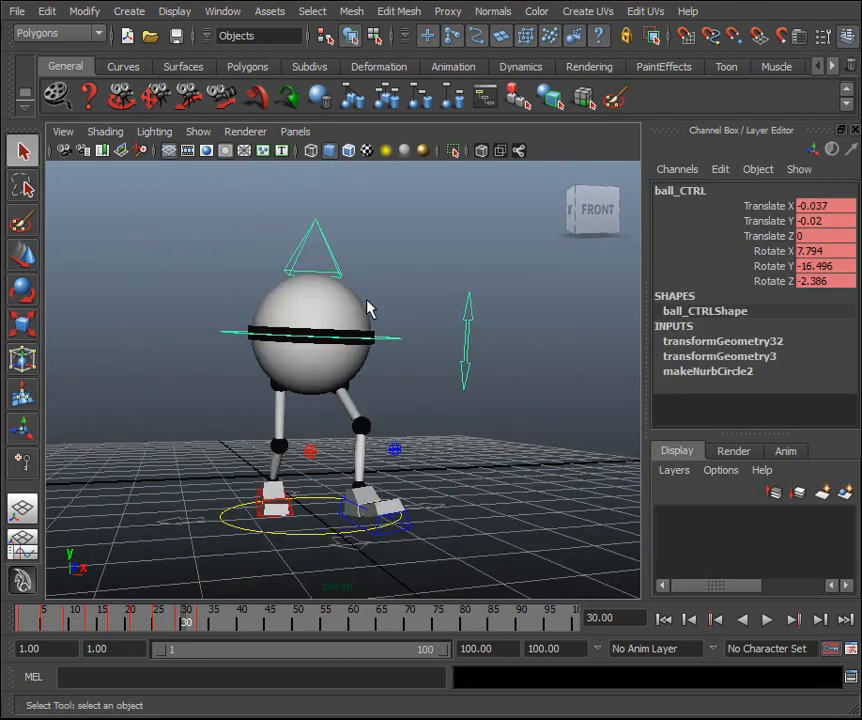
click(340, 272)
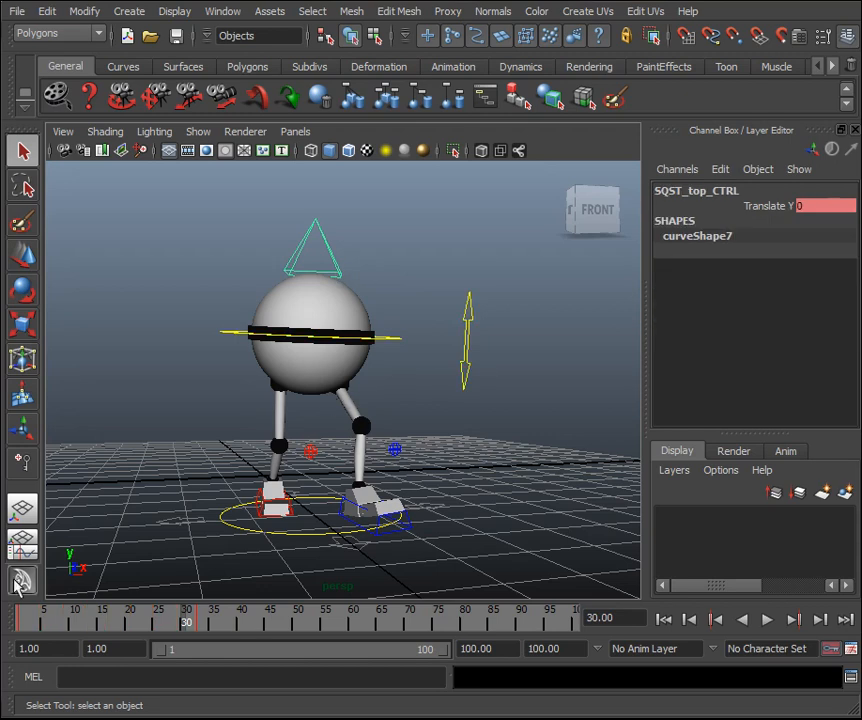
Scrub the walk from frame 1 and key SQST_top_CTRL's Translate Y at 0 on frames 13 and 29.
key(alt+v)
mouse_move(10, 618)
mouse_down()
mouse_move(82, 618)
mouse_move(2, 611)
mouse_up()
key(w)
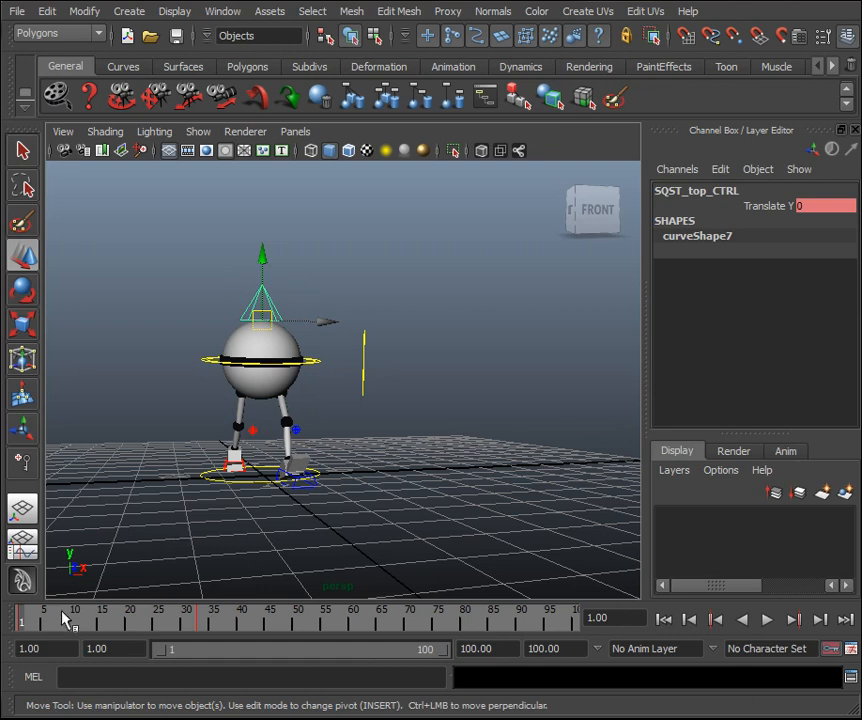
key(alt+v)
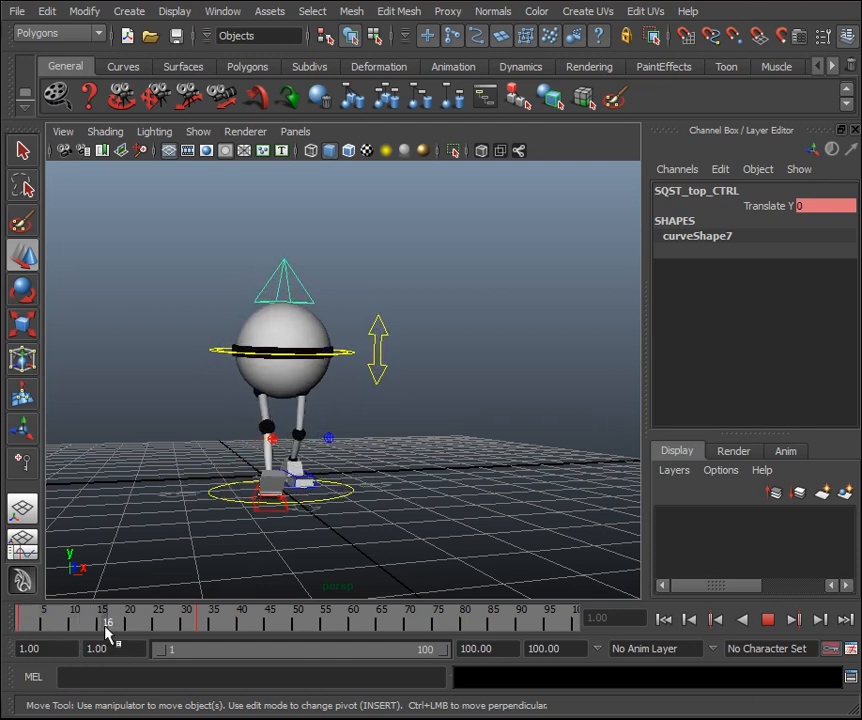
key(Escape)
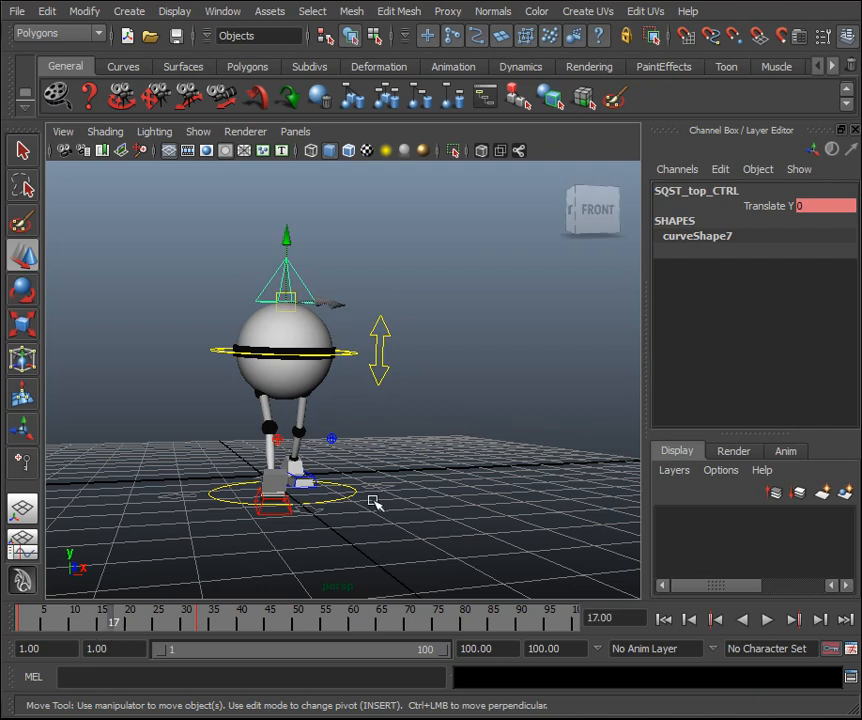
drag(110, 622, 91, 624)
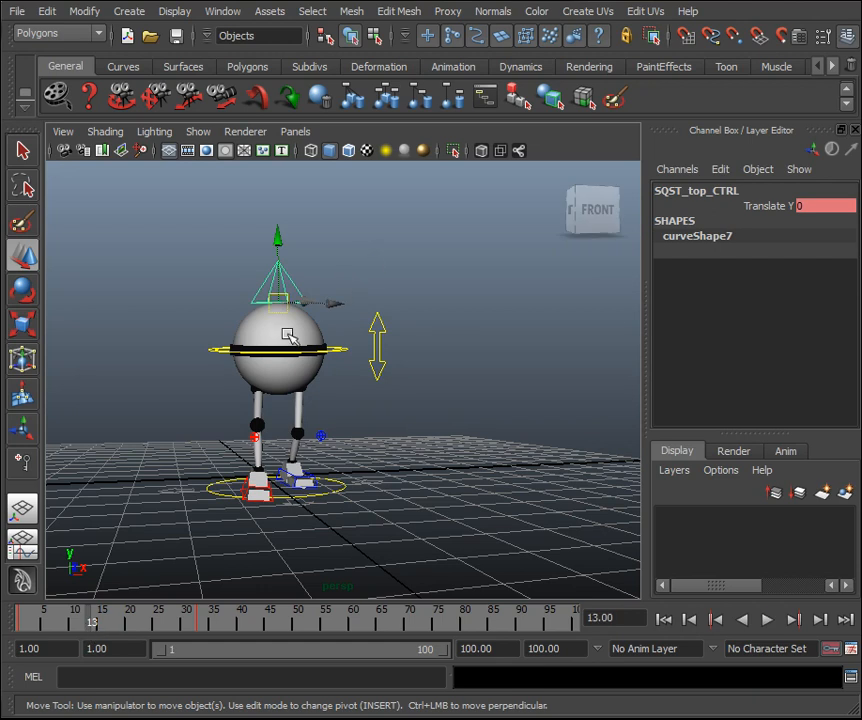
key(s)
key(alt+v)
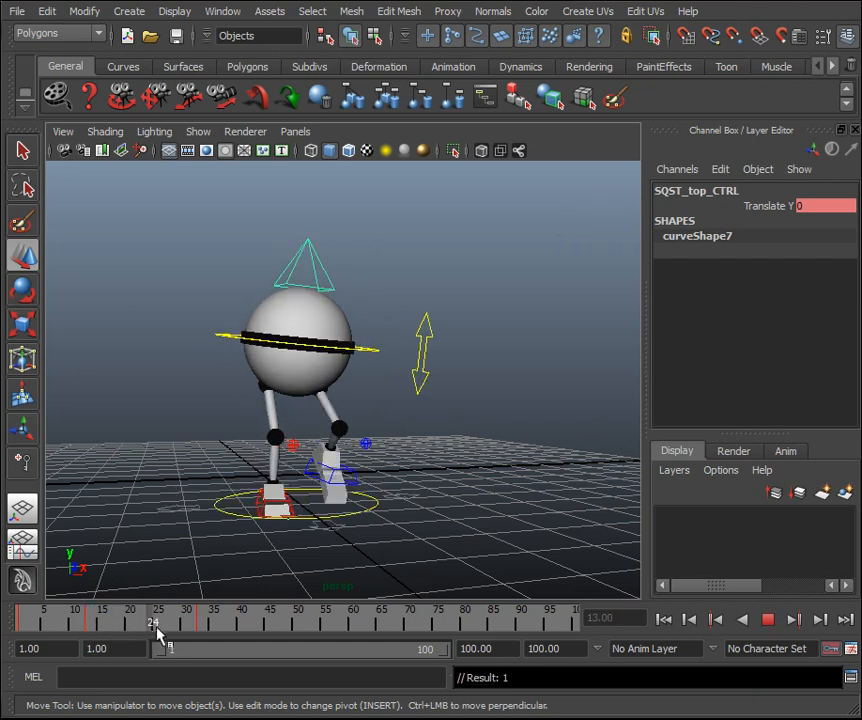
click(180, 634)
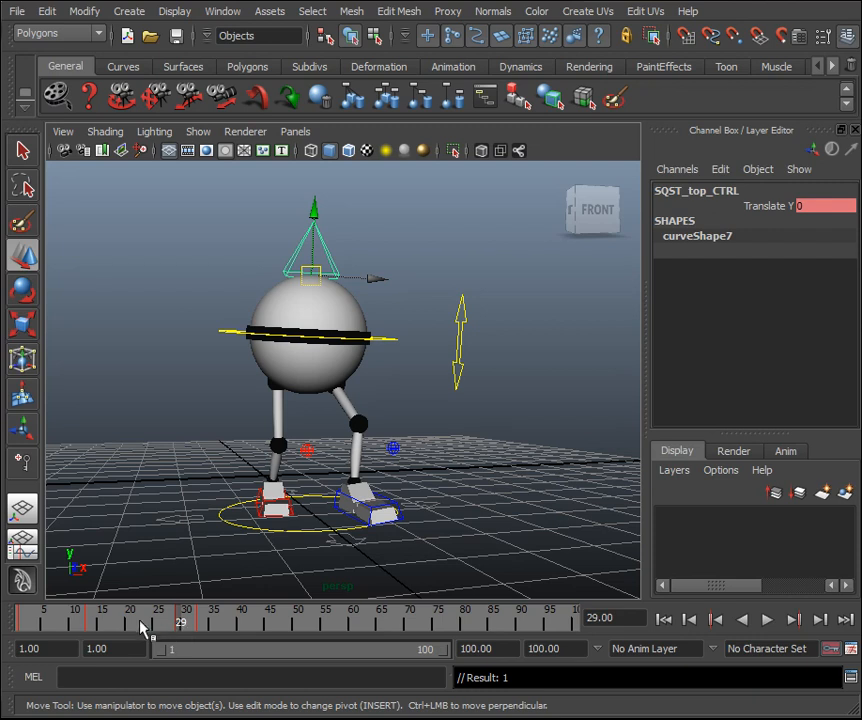
Squash the ball at frame 6 by keying SQST_top_CTRL's Translate Y at about -0.238, and key the same value at frame 22.
key(alt+v)
click(43, 626)
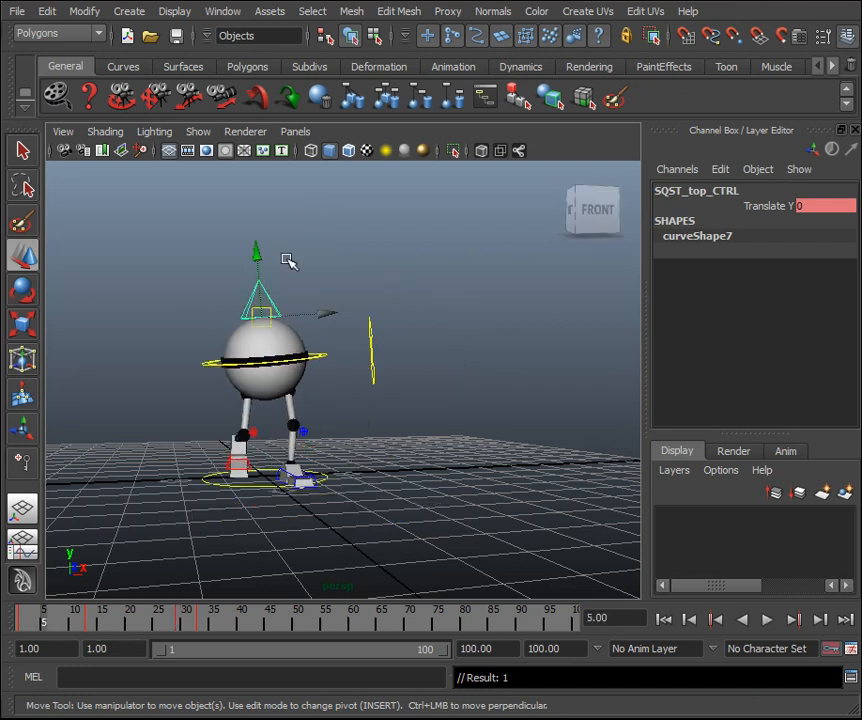
click(47, 626)
drag(265, 236, 260, 264)
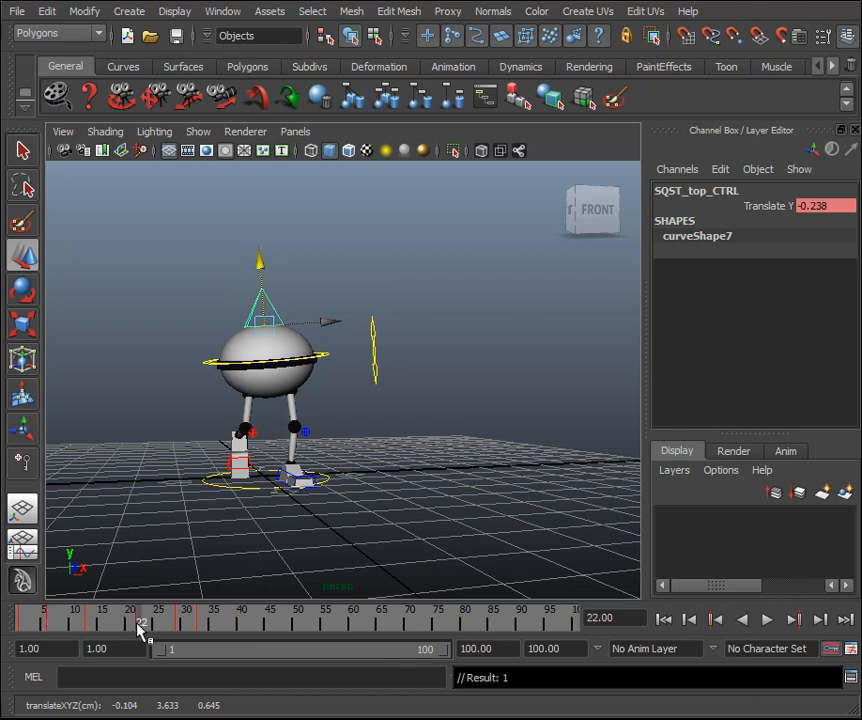
key(alt+v)
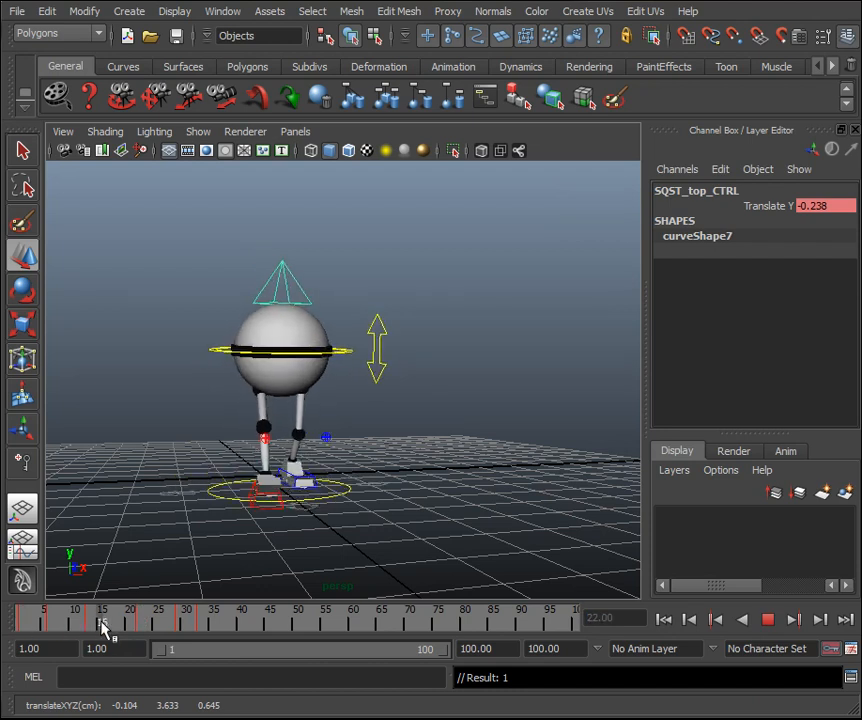
Stretch the ball at frame 14 by keying SQST_top_CTRL's Translate Y at about 0.167, and key the same value at frame 30.
mouse_move(257, 633)
mouse_down()
mouse_move(16, 632)
mouse_move(49, 624)
mouse_move(99, 678)
mouse_move(87, 679)
mouse_move(88, 625)
mouse_move(67, 627)
mouse_move(75, 626)
mouse_up()
key(w)
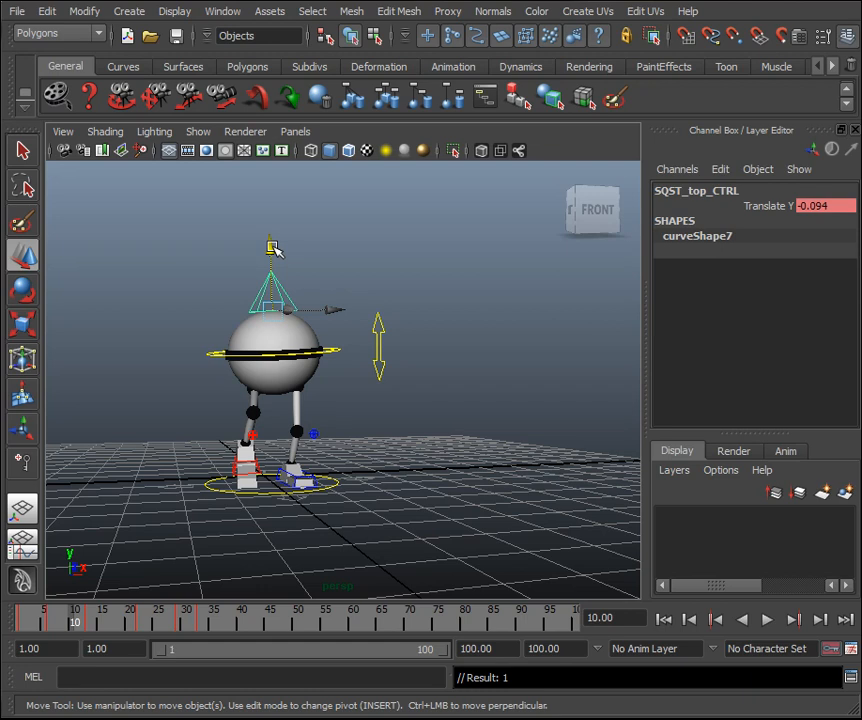
mouse_move(102, 617)
mouse_down()
mouse_move(106, 628)
mouse_move(96, 628)
mouse_up()
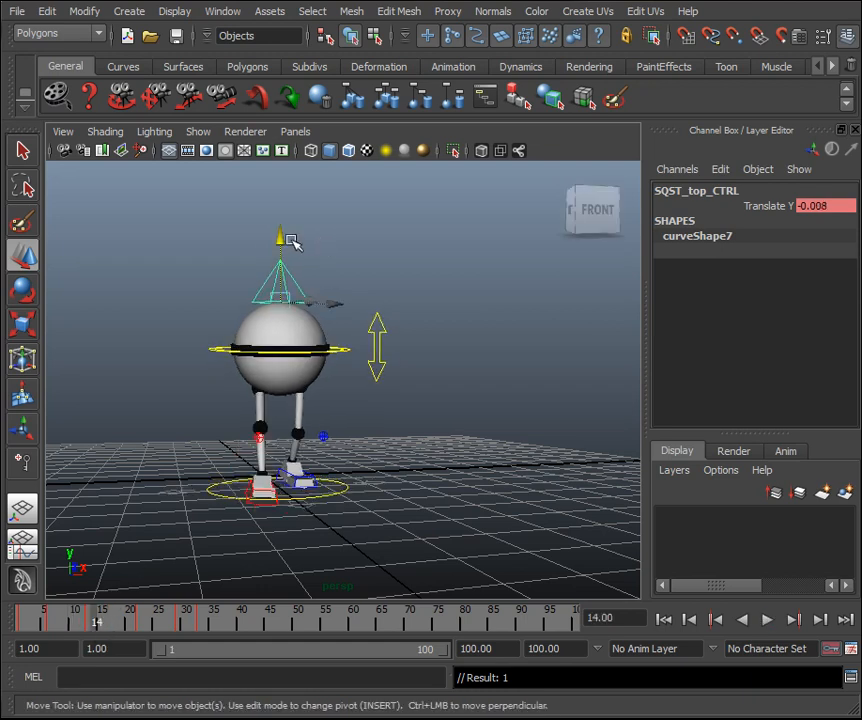
drag(284, 240, 285, 232)
key(s)
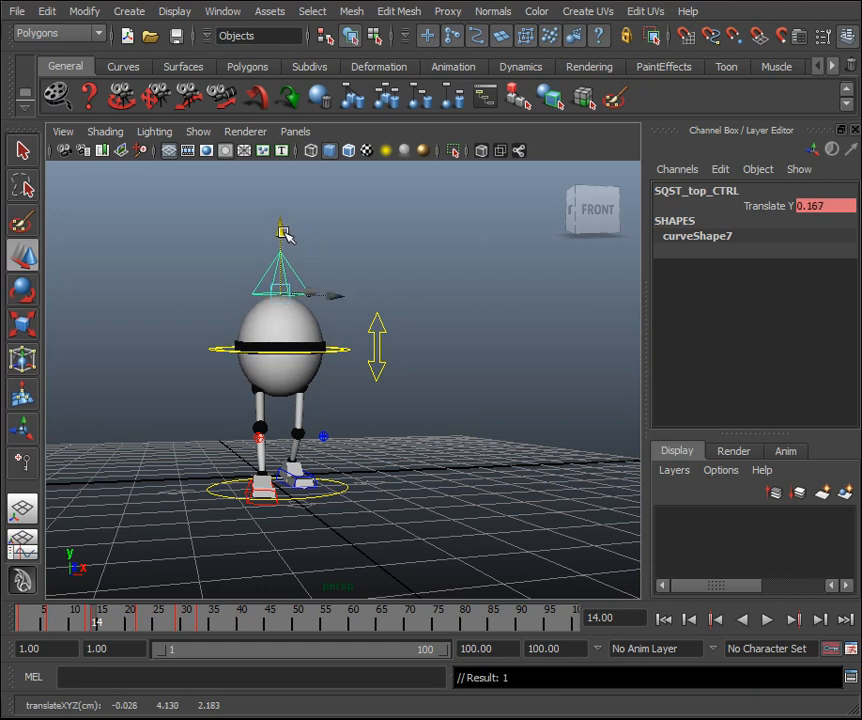
click(184, 619)
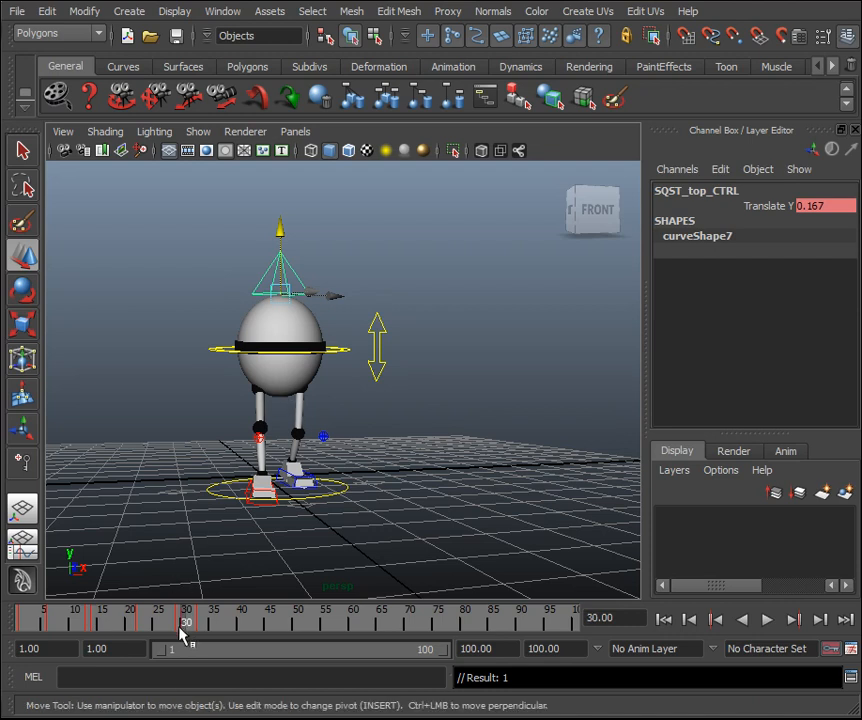
key(alt+v)
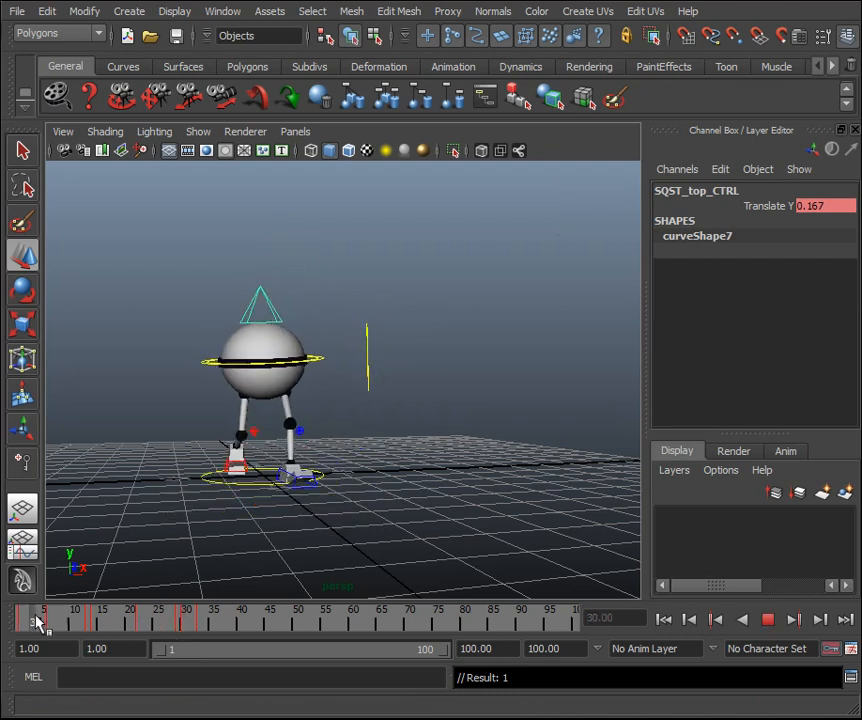
click(96, 619)
shift+click(99, 620)
click(115, 618)
click(94, 620)
key(alt+v)
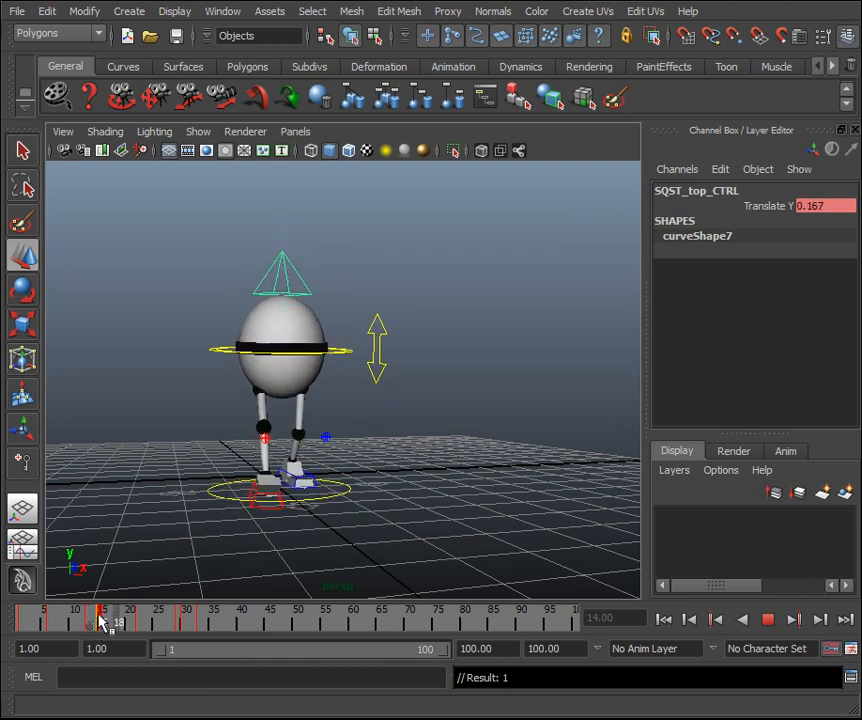
key(alt+v)
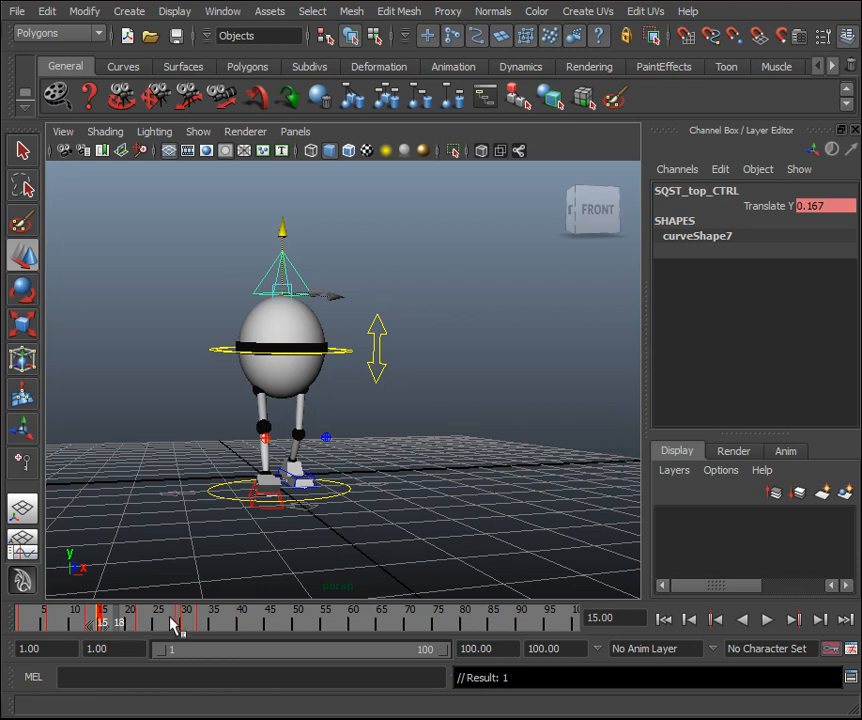
key(ctrl+z)
Shift SQST_top_CTRL's zero-value keys at frames 13 and 29 earlier, giving the ball more time to reach its stretch.
drag(125, 623, 88, 623)
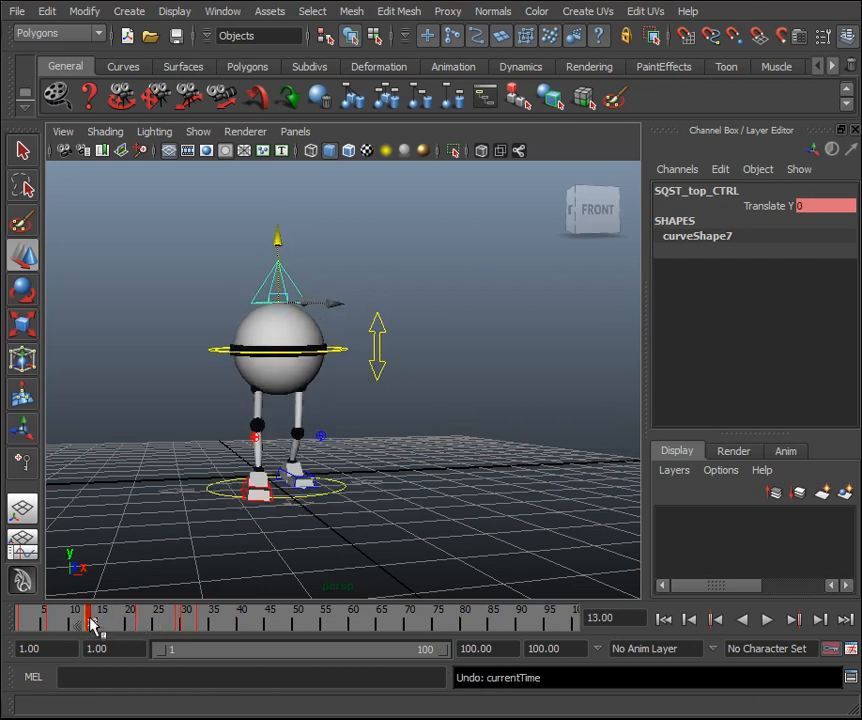
mouse_move(88, 623)
mouse_down()
mouse_move(27, 621)
mouse_move(135, 625)
mouse_move(3, 627)
mouse_move(233, 632)
mouse_move(119, 626)
mouse_move(183, 630)
mouse_move(123, 616)
mouse_move(183, 623)
mouse_move(62, 625)
mouse_up()
key(alt+v)
Deselect the control and play the walk to review the squash and stretch, stopping the playback at the end.
click(570, 524)
click(767, 619)
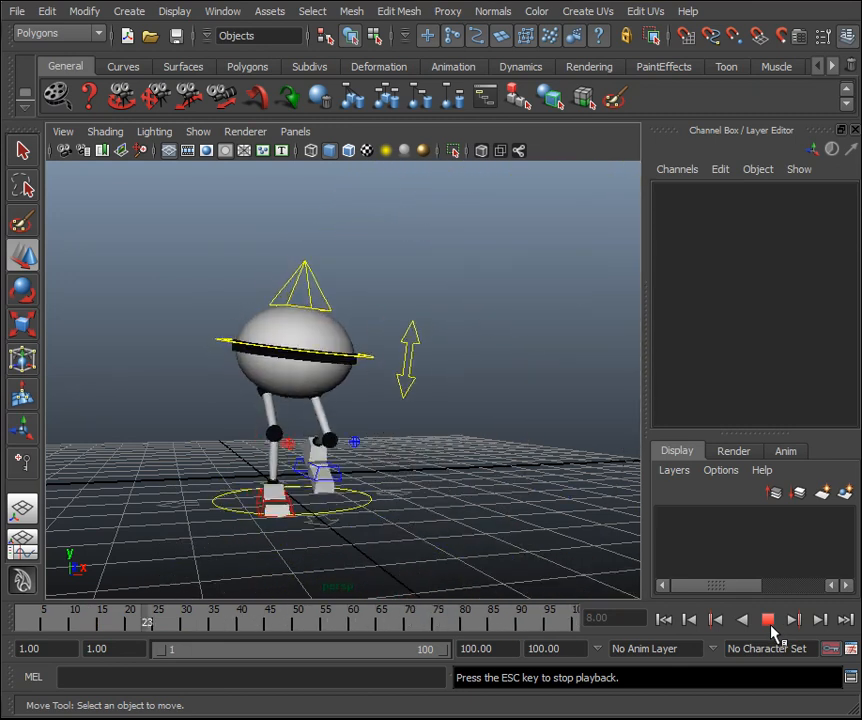
click(771, 626)
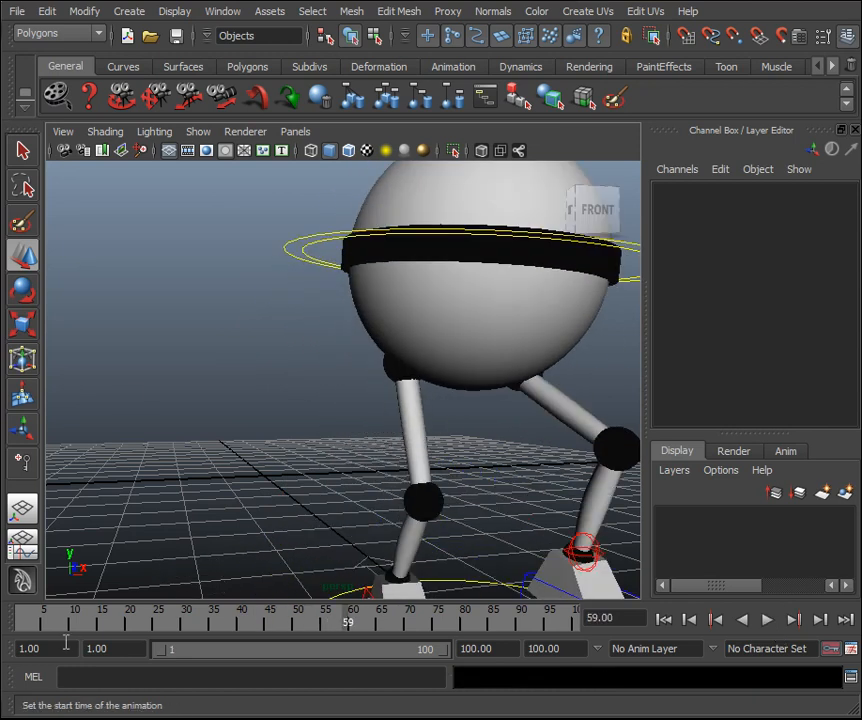
Soften the ball's squash by keying SQST_top_CTRL's Translate Y at about -0.09 on frame 6, and key the same value at frame 22.
click(67, 621)
drag(65, 621, 21, 621)
click(269, 306)
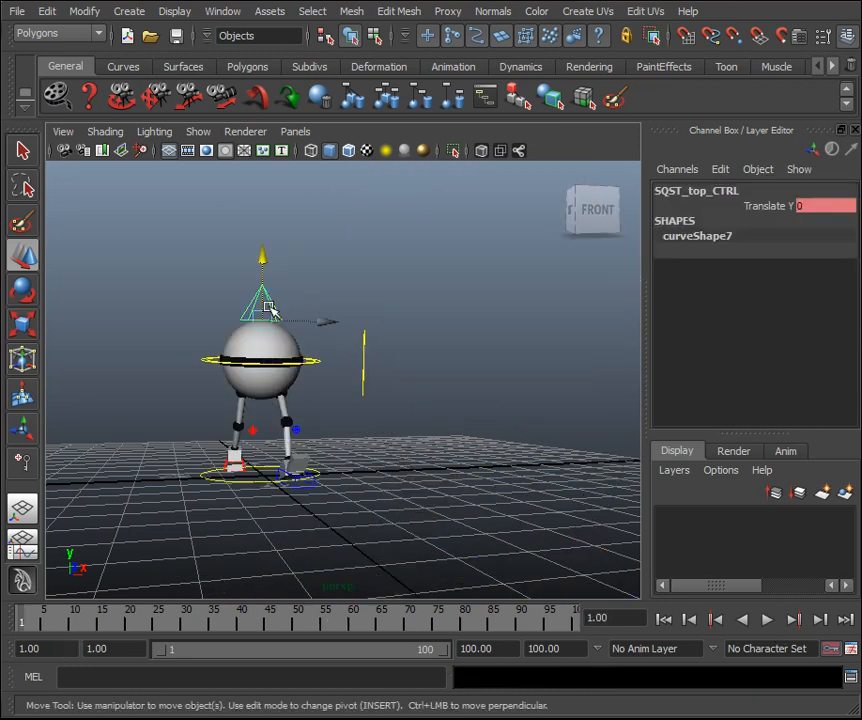
key(period)
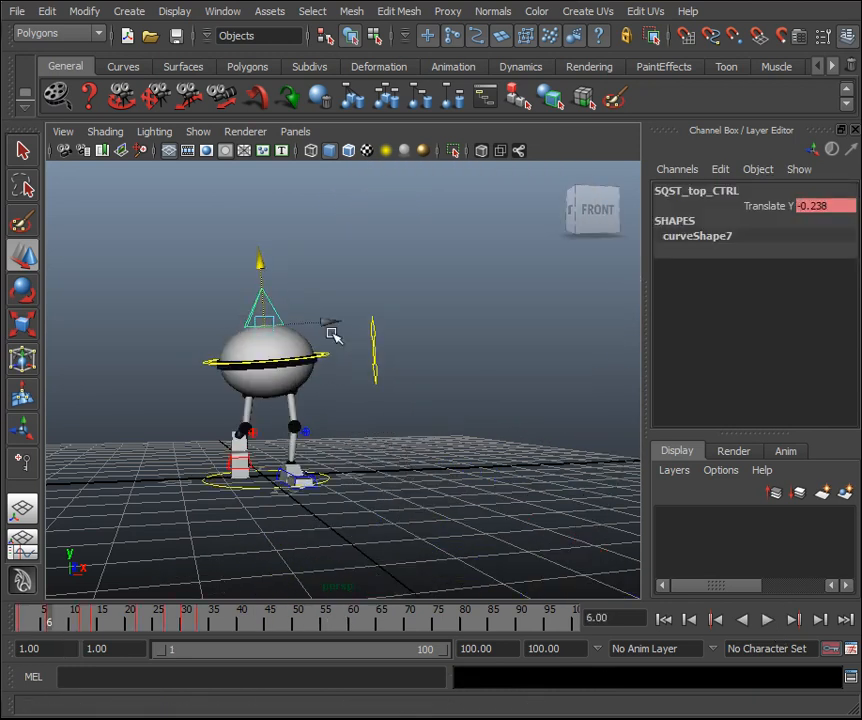
drag(260, 262, 262, 254)
key(s)
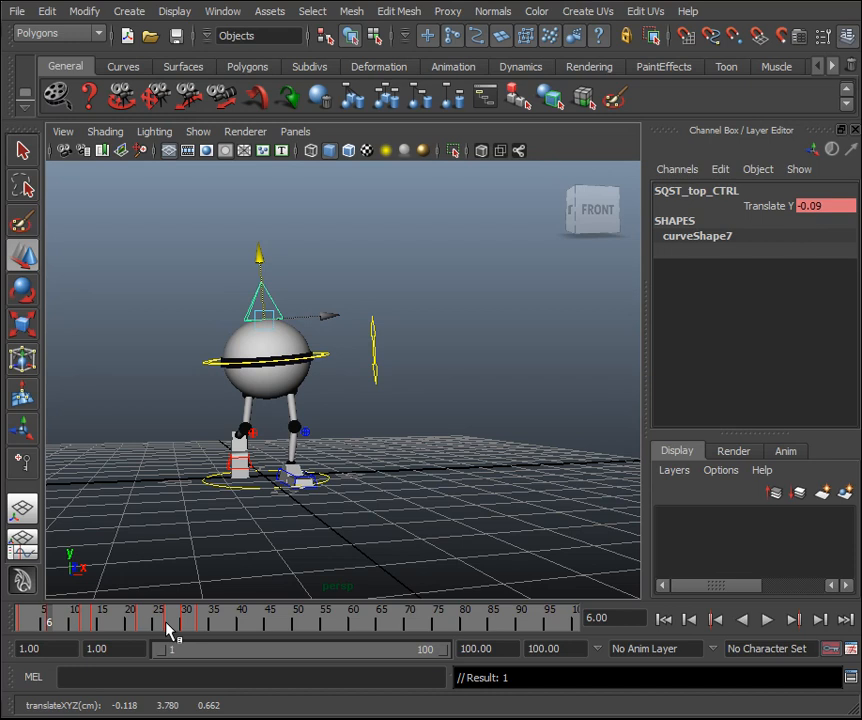
click(138, 622)
key(alt+v)
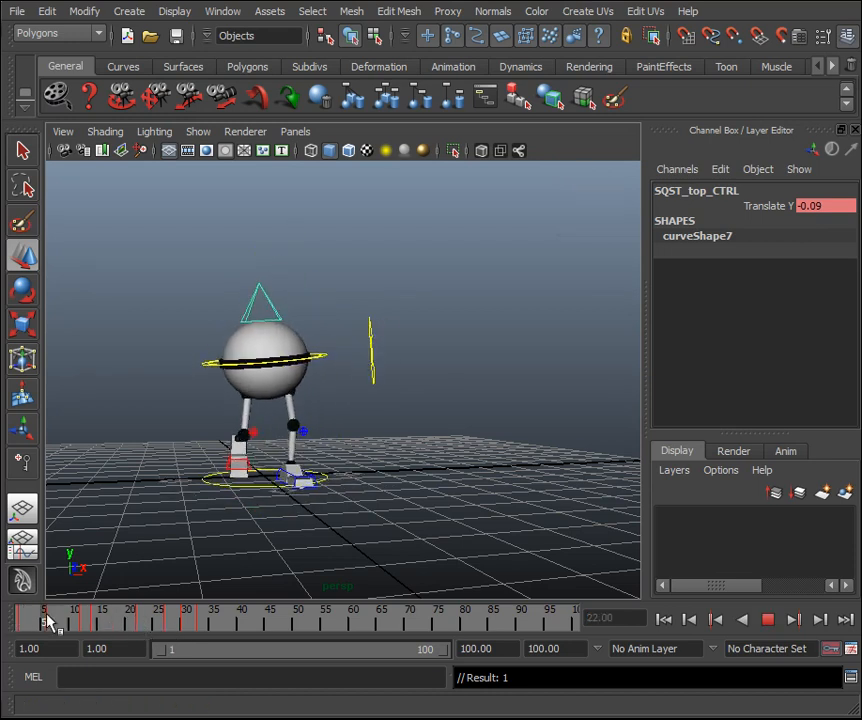
Reduce the ball's stretch at frame 14 by keying SQST_top_CTRL's Translate Y at about 0.109, and key the same value at frame 30.
mouse_move(108, 627)
mouse_down()
mouse_move(120, 627)
mouse_move(92, 624)
mouse_move(108, 627)
mouse_move(95, 631)
mouse_up()
drag(282, 229, 282, 235)
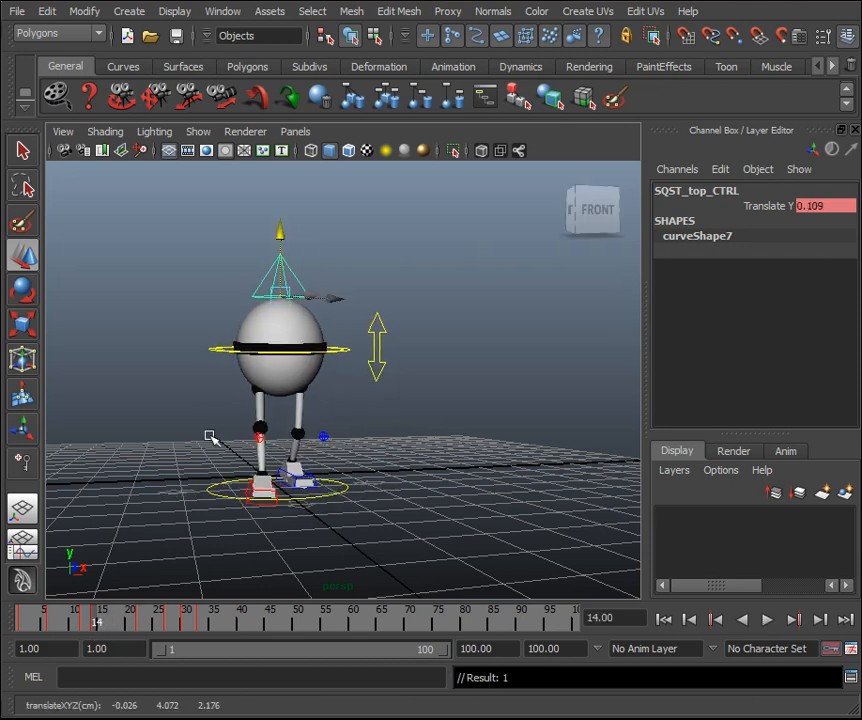
click(186, 627)
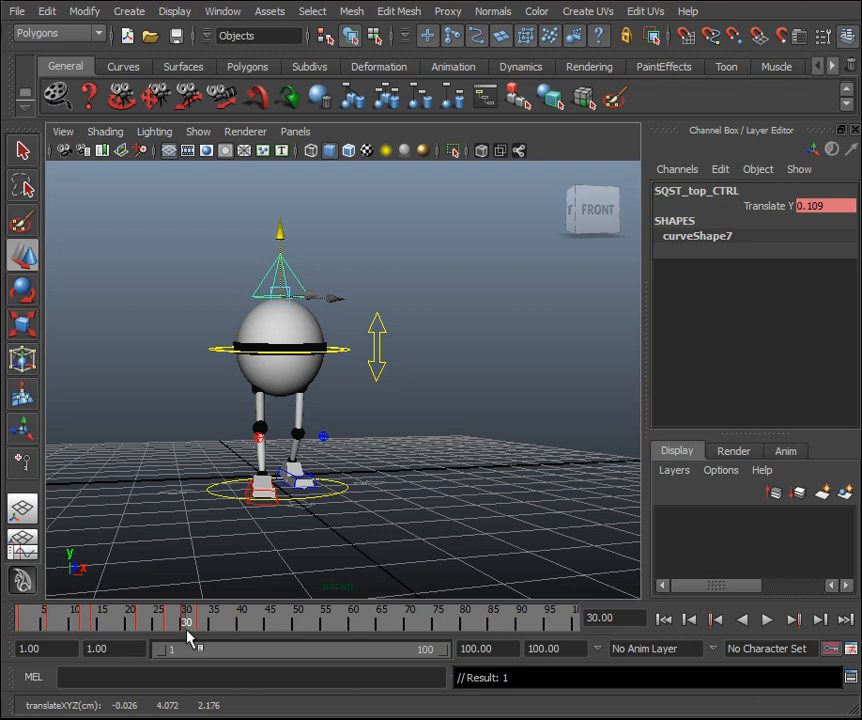
Play the walk from frame 1 with the NURBS curves hidden and review it from the side before stopping the playback.
drag(188, 630, 6, 635)
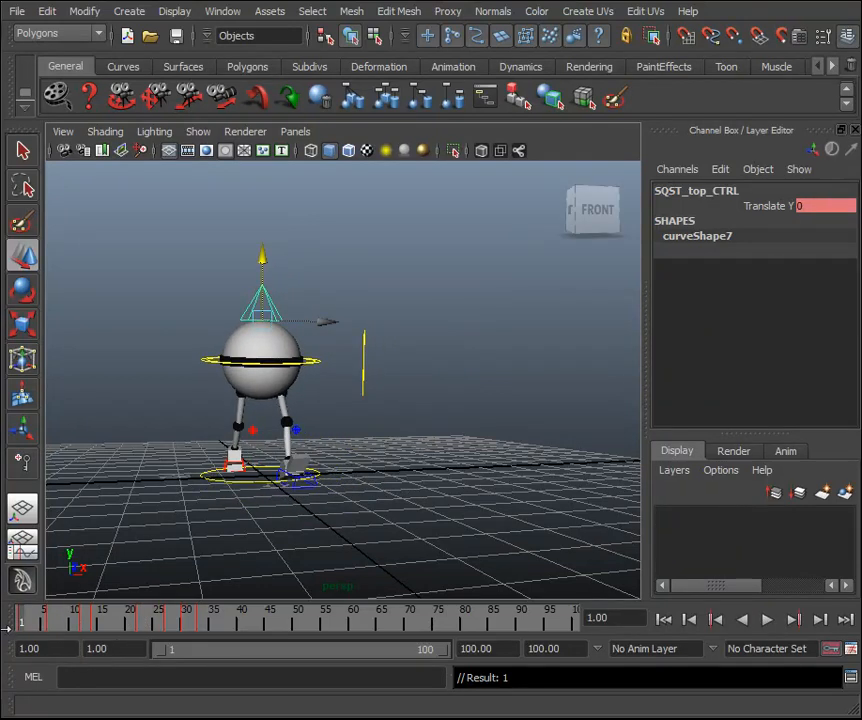
click(546, 504)
click(767, 620)
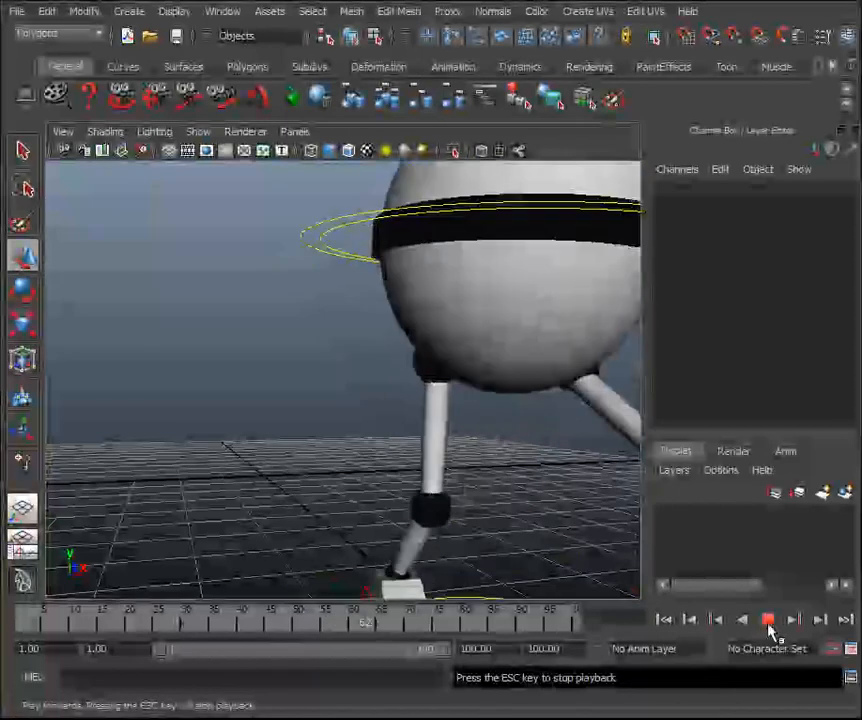
click(198, 131)
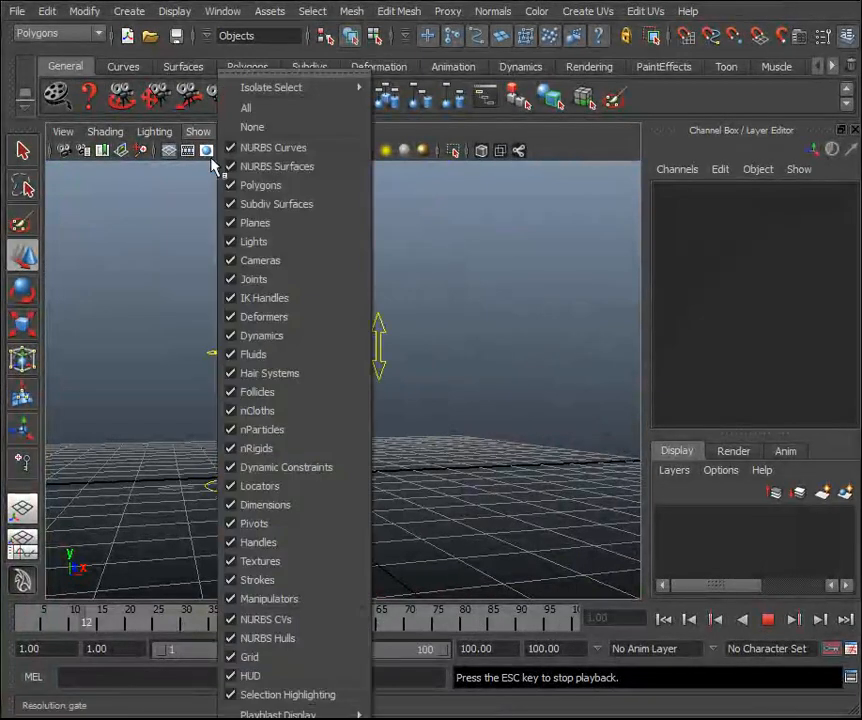
click(285, 146)
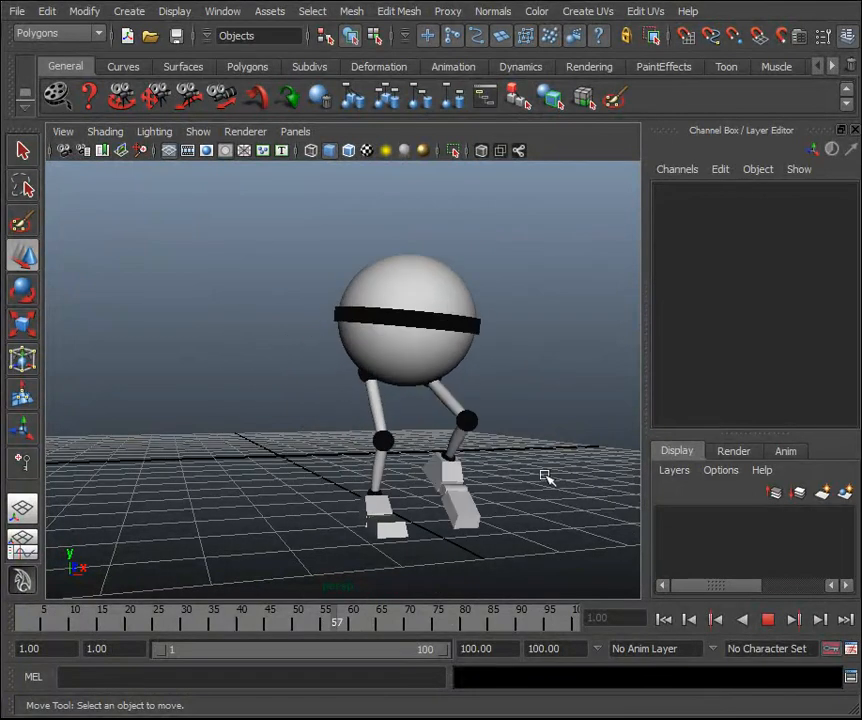
alt+drag(246, 415, 413, 414)
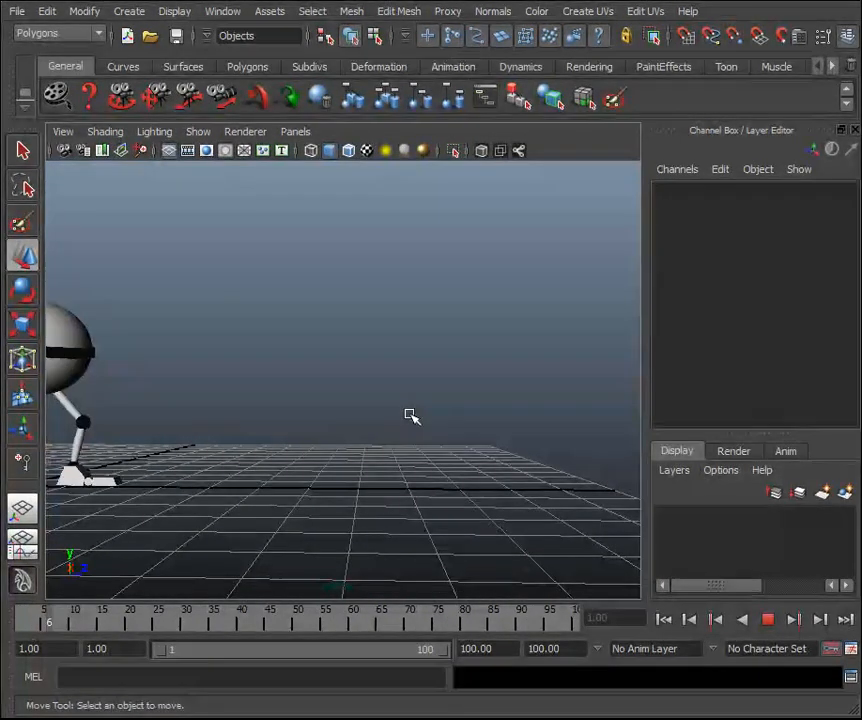
click(768, 622)
Show the NURBS curves again and select the pyramid-shaped SQST_top_CTRL above the ball.
click(199, 133)
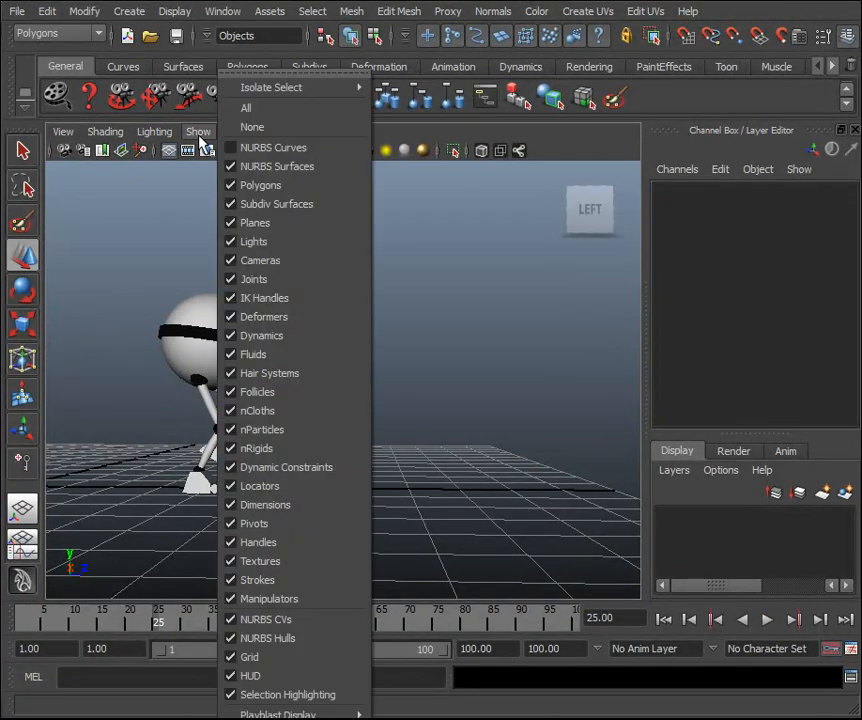
click(268, 147)
click(206, 268)
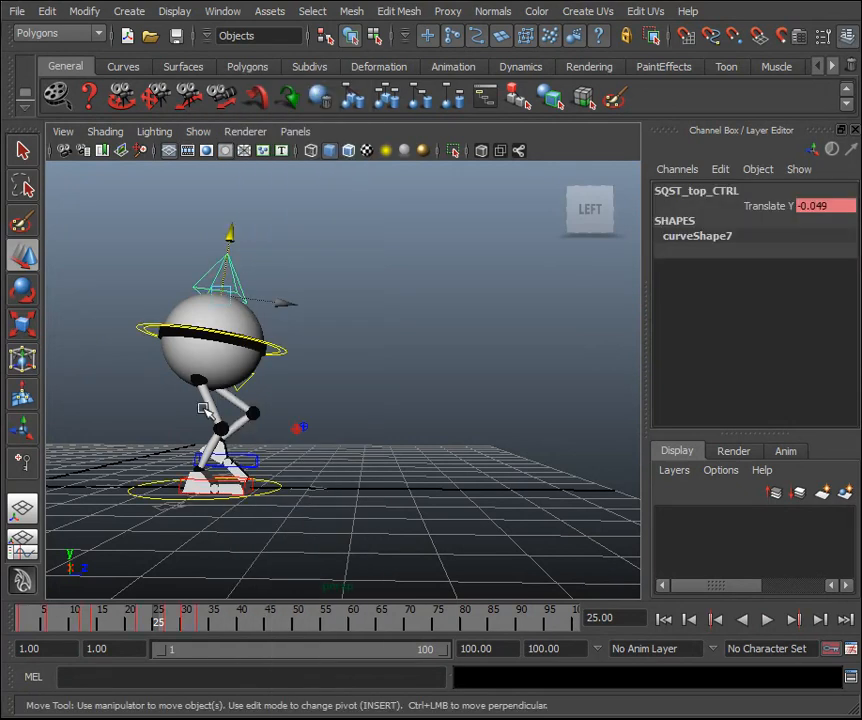
Strengthen the ball's stretch at frame 14 by keying SQST_top_CTRL's Translate Y at about 0.17, and key the same value at frame 30.
key(alt+v)
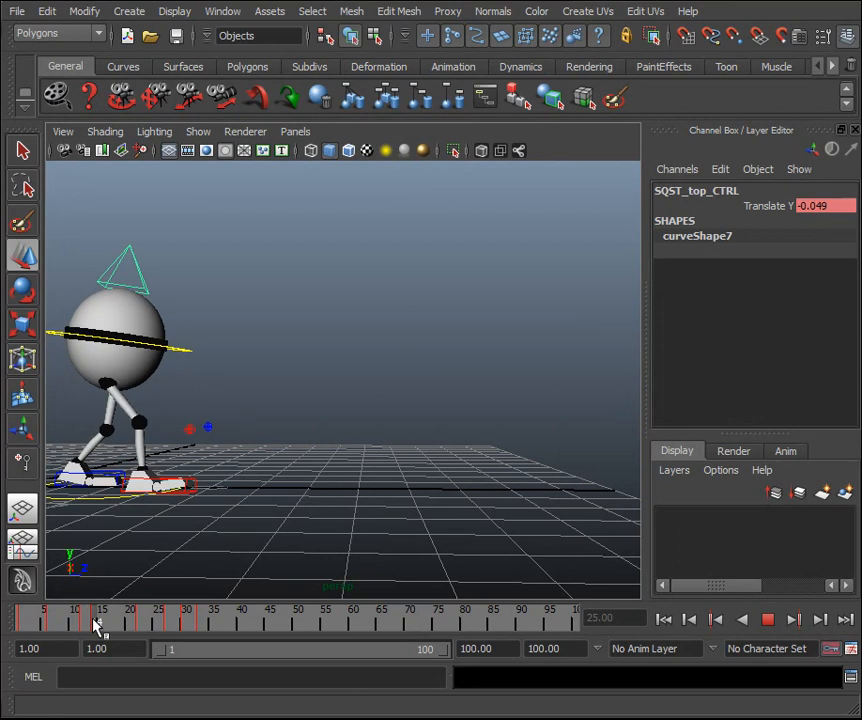
click(95, 622)
key(w)
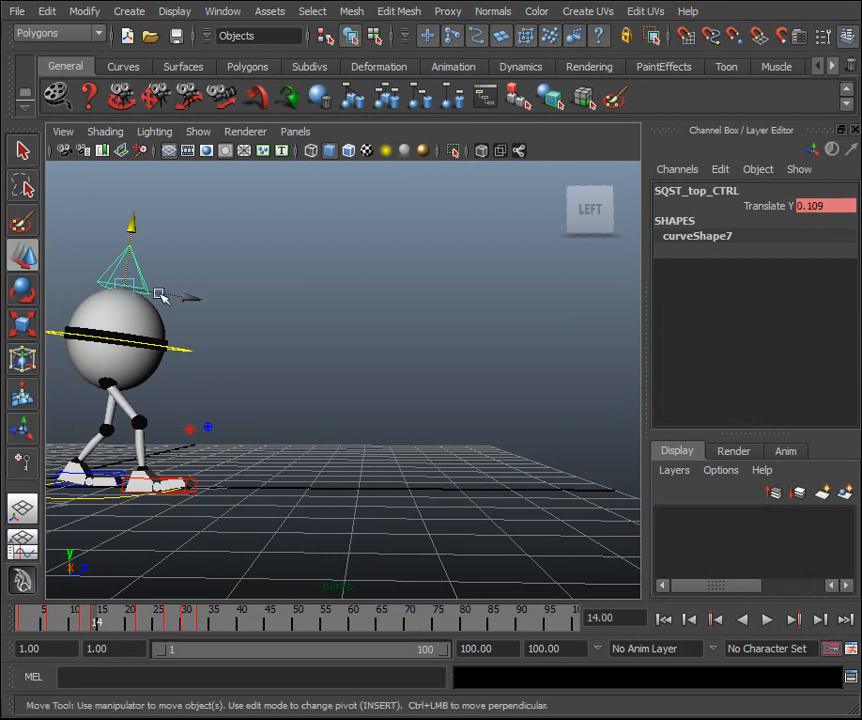
click(170, 280)
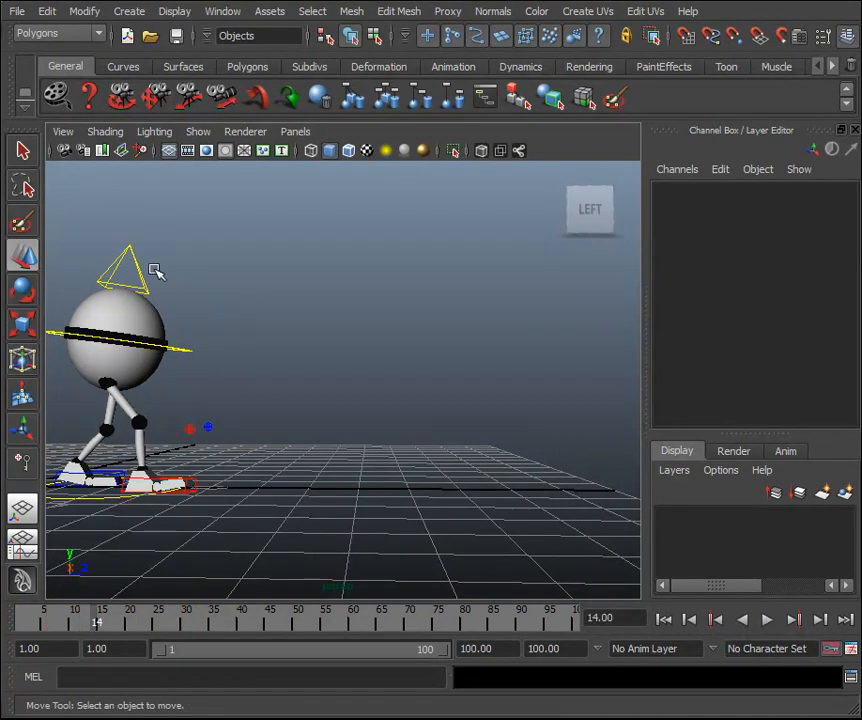
click(143, 270)
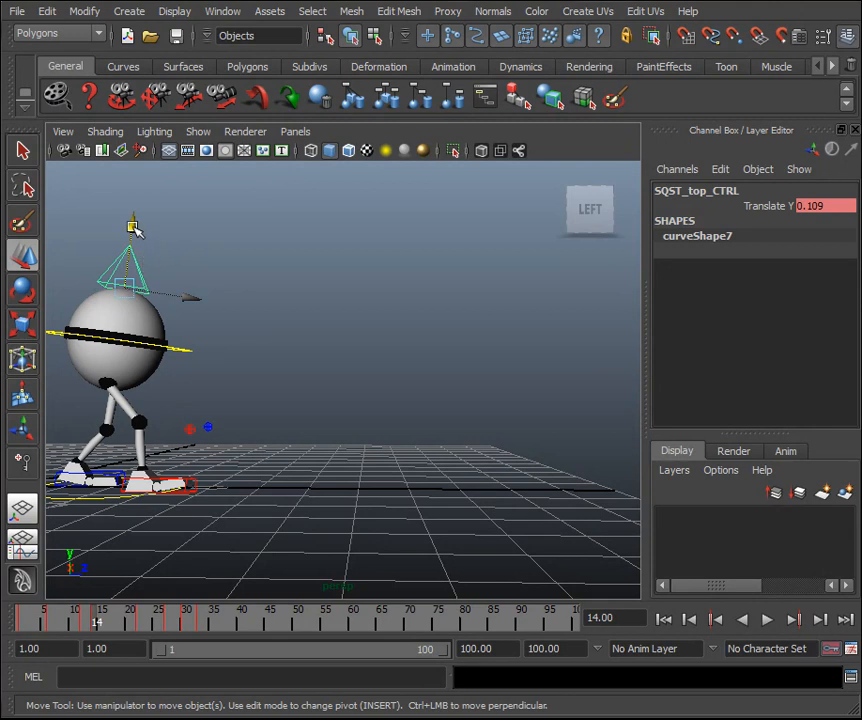
drag(137, 230, 137, 227)
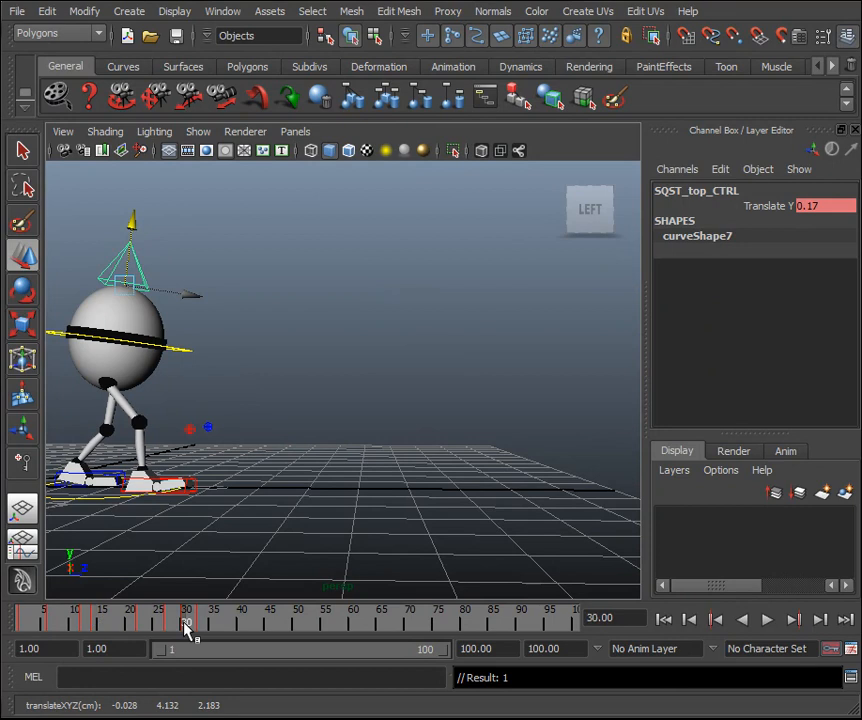
key(alt+v)
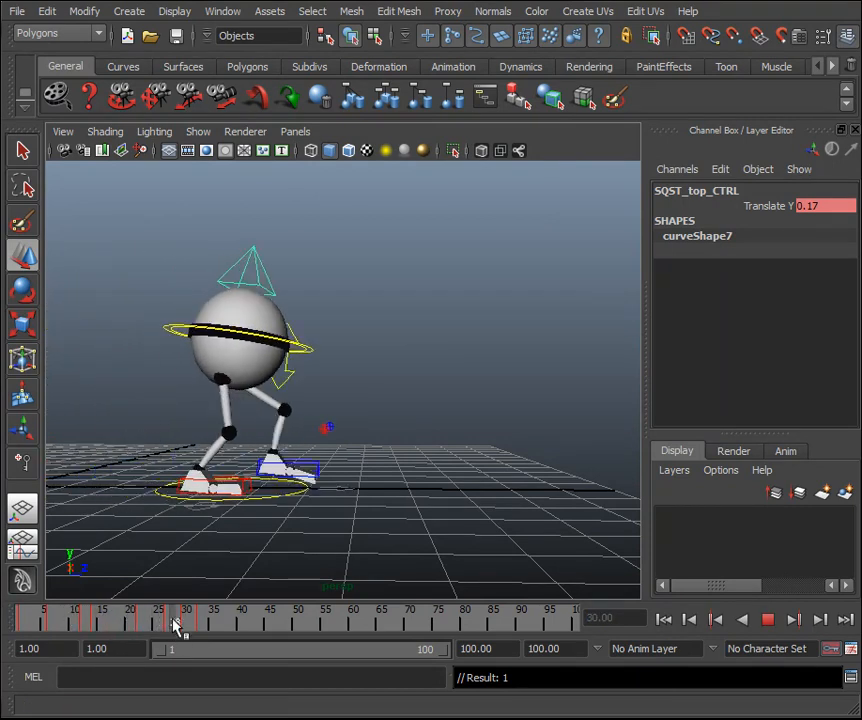
Shift SQST_top_CTRL's squash keys at frames 6 and 22 one frame earlier and play the walk to check the timing.
mouse_move(228, 630)
mouse_down()
mouse_move(341, 641)
mouse_move(52, 632)
mouse_up()
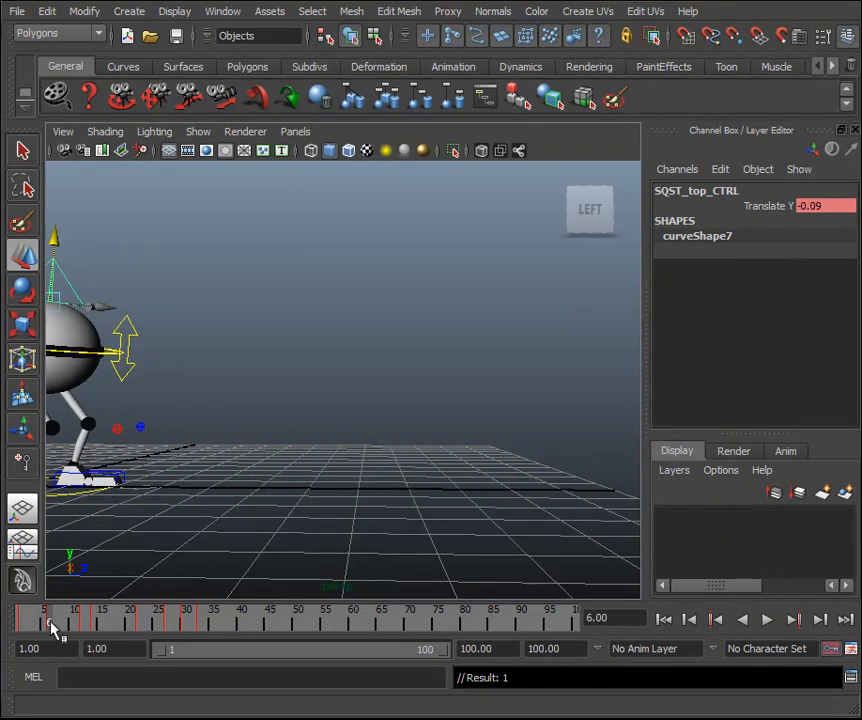
key(alt+v)
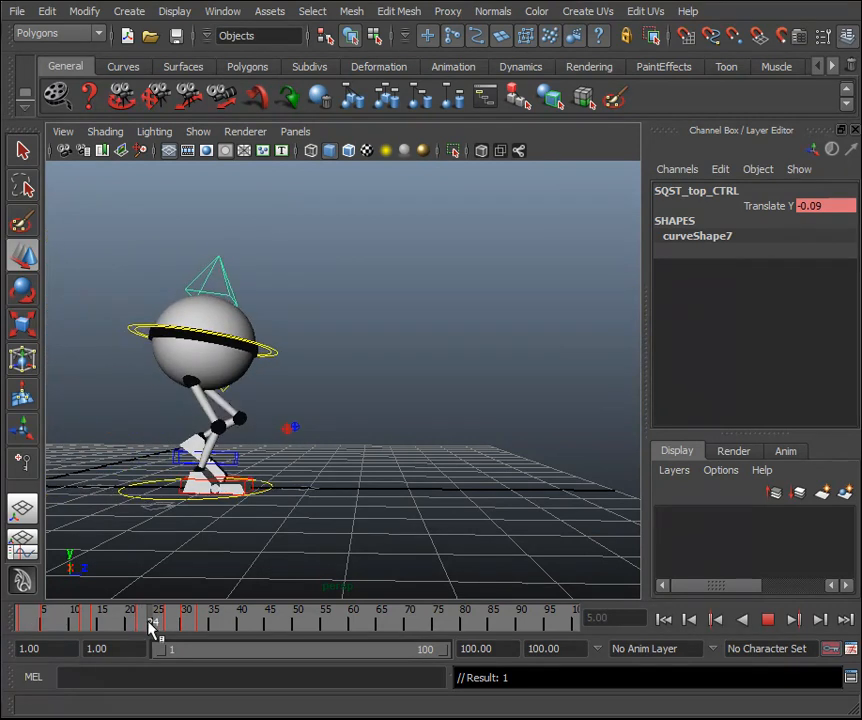
key(alt+v)
mouse_move(139, 615)
mouse_down()
mouse_move(75, 614)
mouse_move(221, 632)
mouse_move(34, 618)
mouse_up()
click(769, 621)
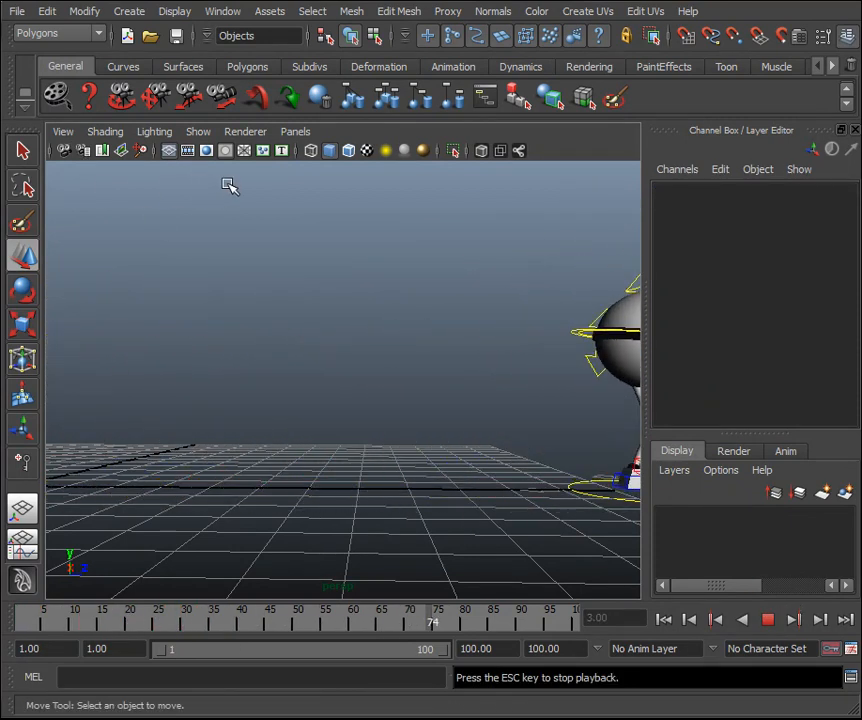
click(769, 621)
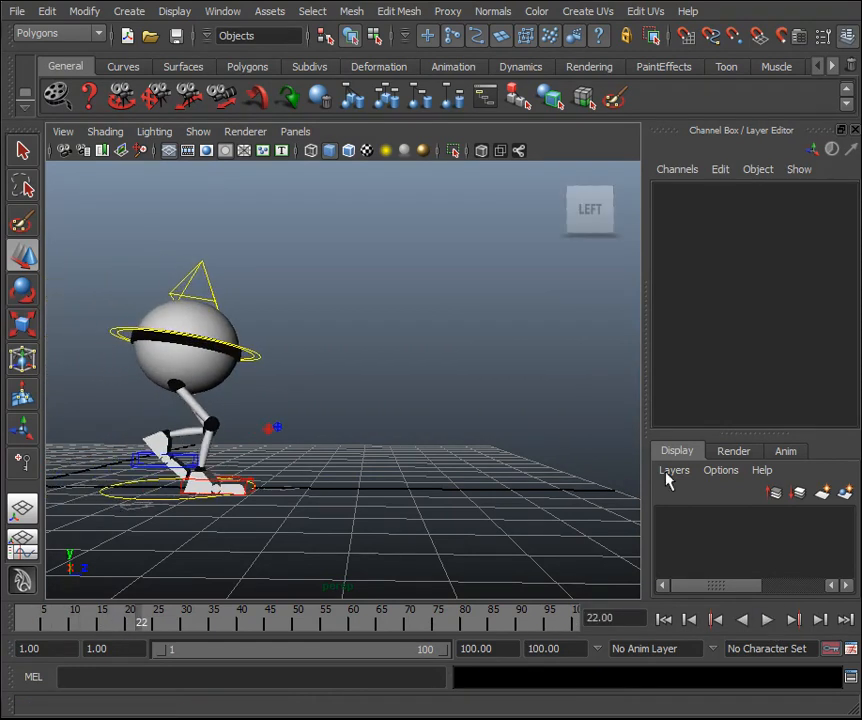
Shift SQST_top_CTRL's stretch keys at frames 14 and 30, with the zero keys before them, one frame earlier and replay from frame 1.
click(221, 266)
click(97, 622)
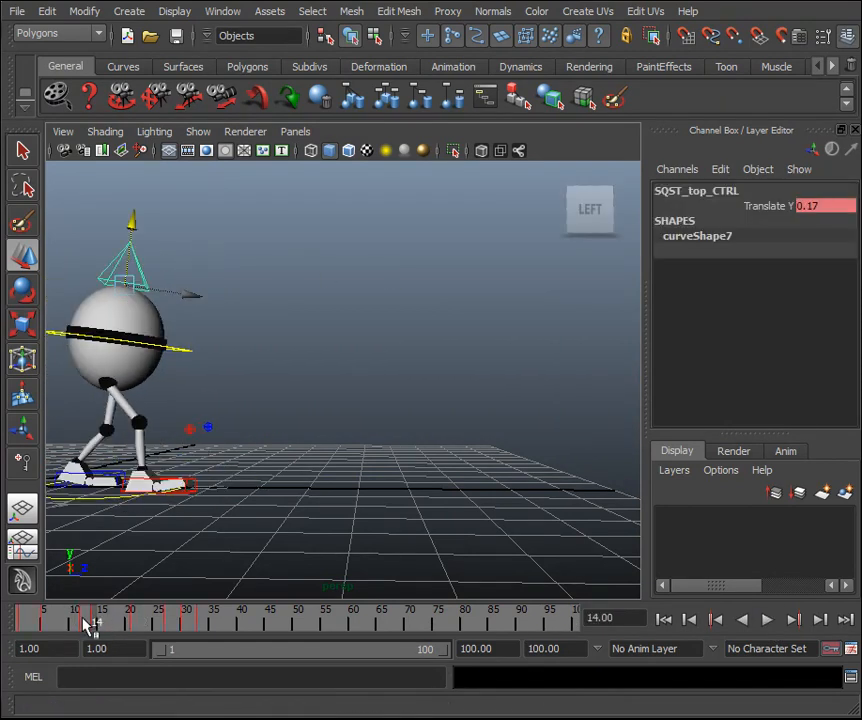
shift+drag(83, 618, 165, 617)
click(87, 616)
drag(111, 613, 19, 625)
click(768, 620)
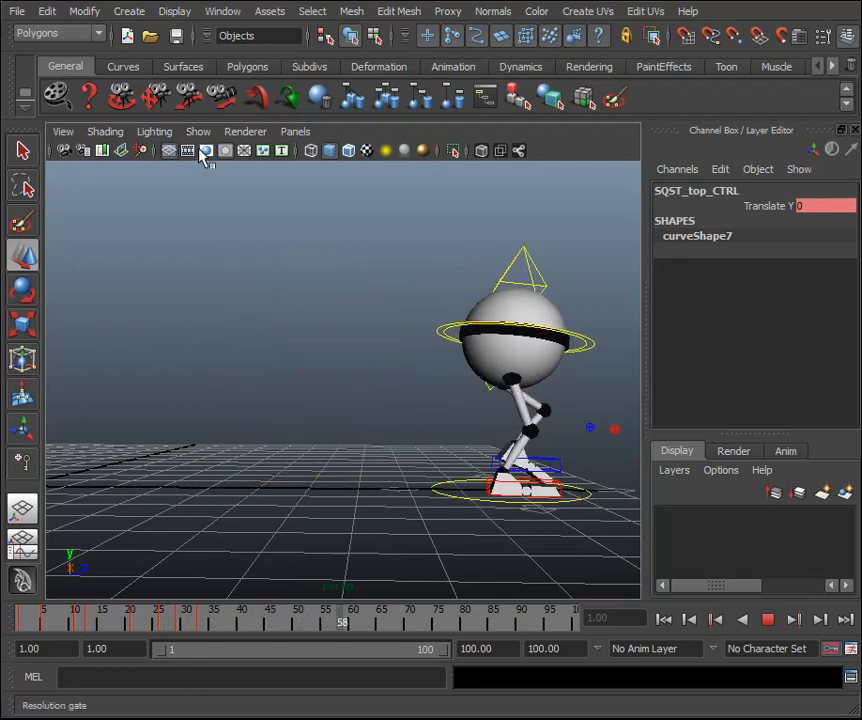
Hide the NURBS curves, review the playing walk from the side and front, and stop playback.
click(198, 131)
click(290, 146)
alt+middle_drag(425, 352, 417, 387)
scroll(412, 381, down, 2)
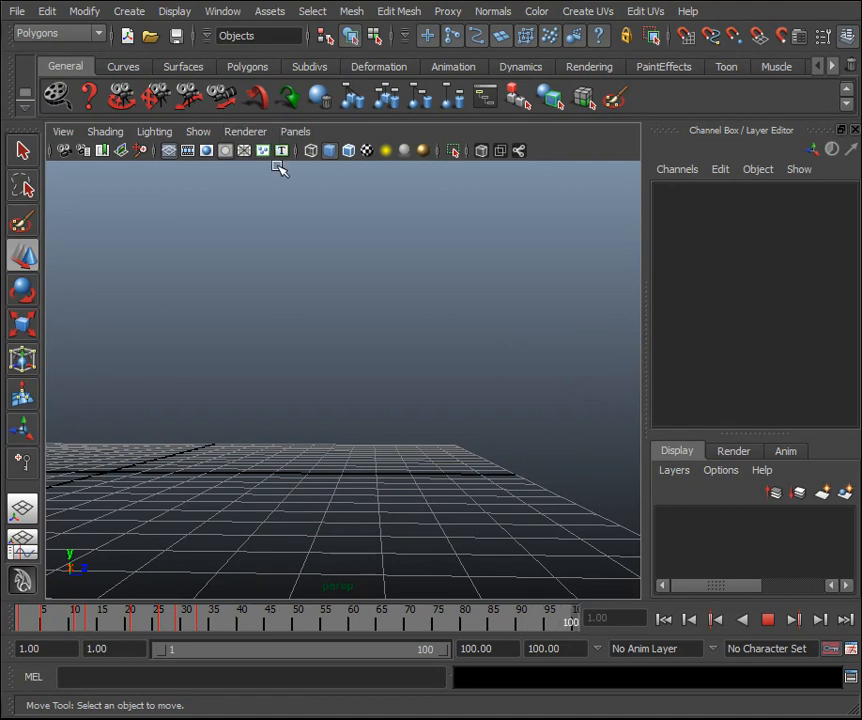
alt+drag(410, 310, 227, 310)
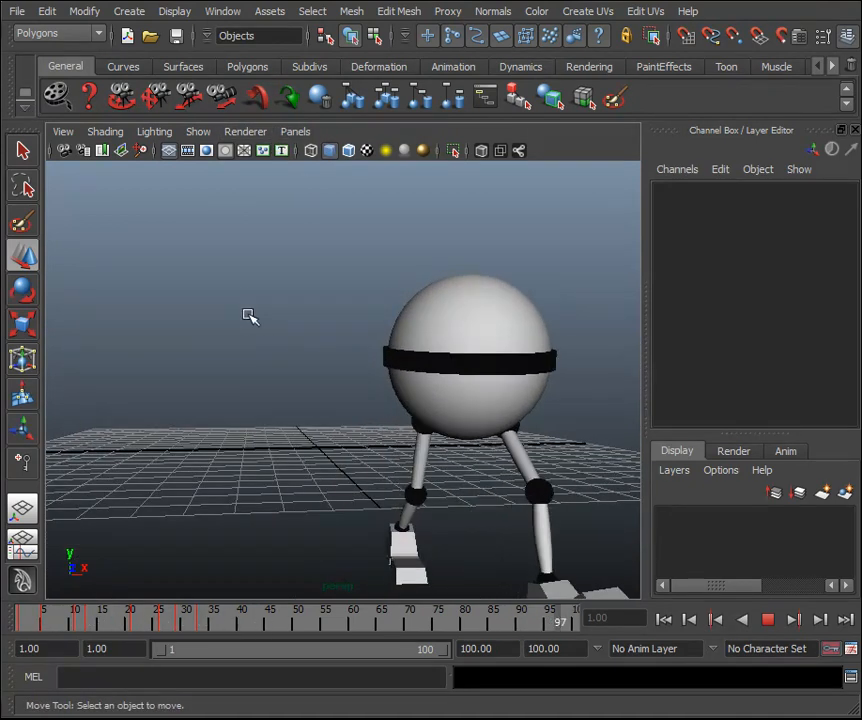
click(768, 620)
Show the NURBS curves again, select SQST_top_CTRL and display its Translate Y curve in the Graph Editor below the view.
click(198, 131)
click(262, 146)
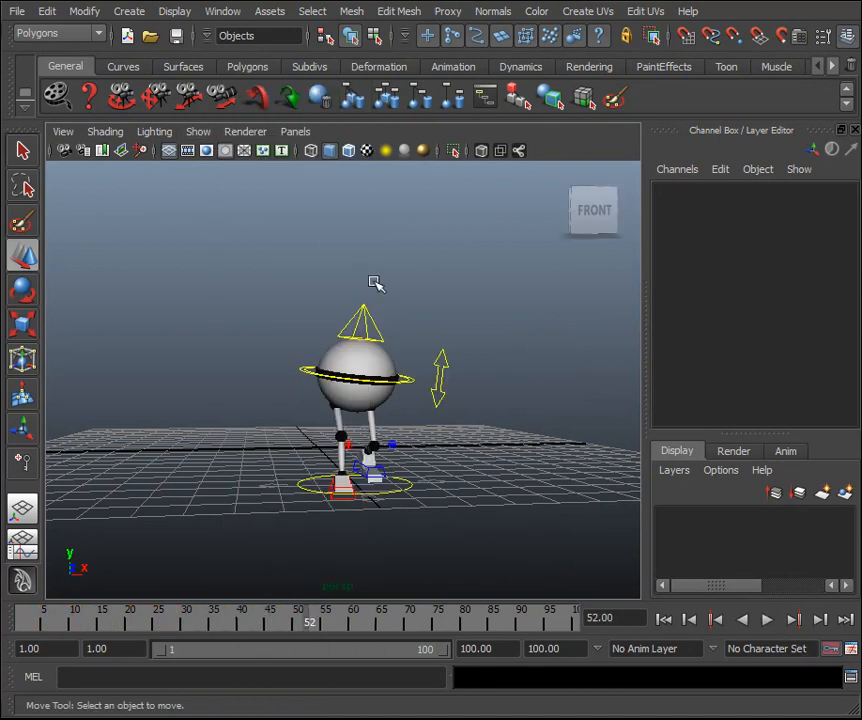
click(362, 322)
click(22, 508)
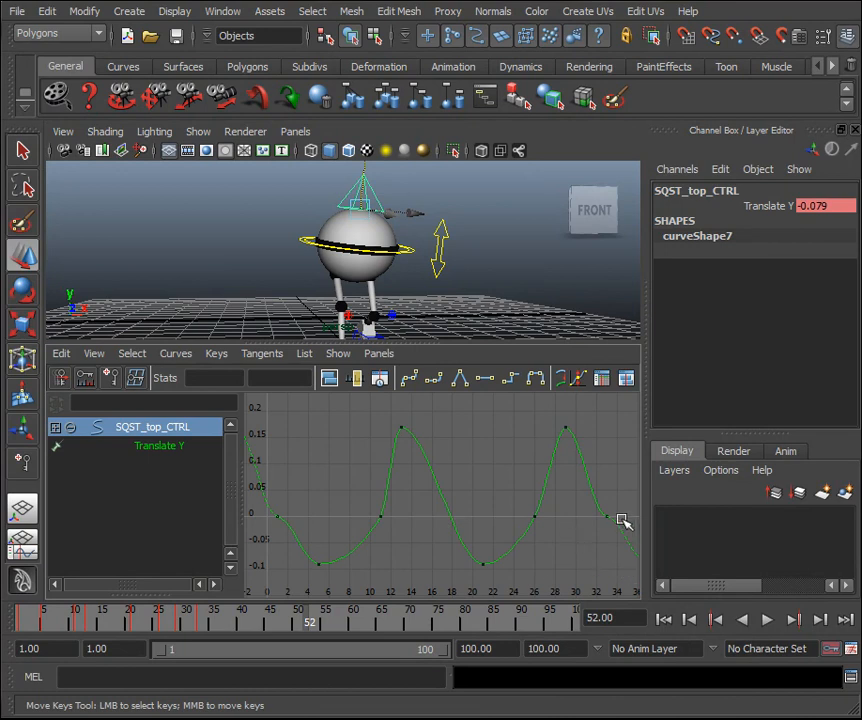
Reshape the tangents of the Translate Y zero keys at frames 1, 11, 26 and 33 so the curve flows smoothly through them.
drag(264, 488, 263, 487)
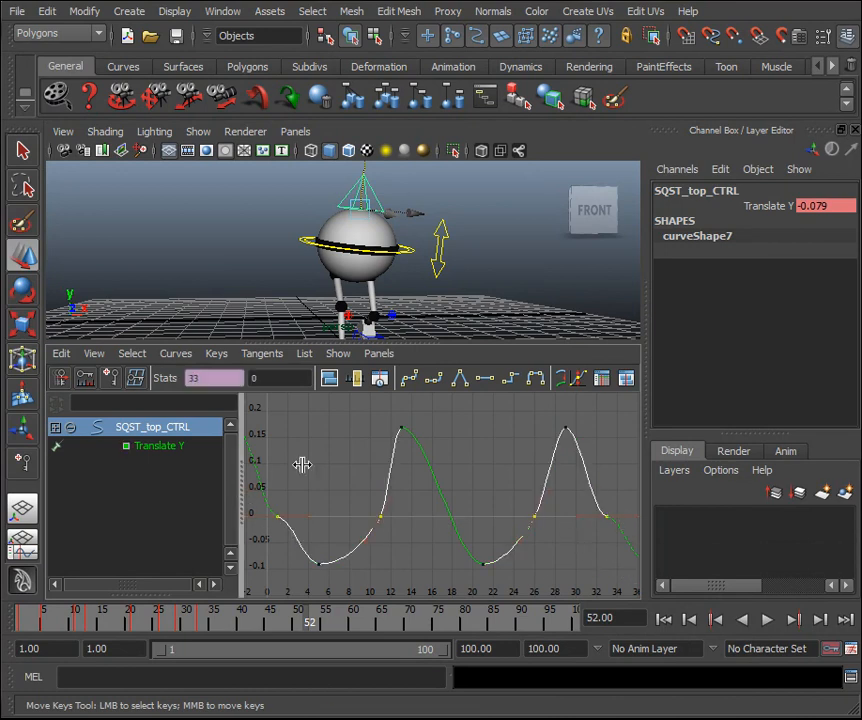
click(487, 384)
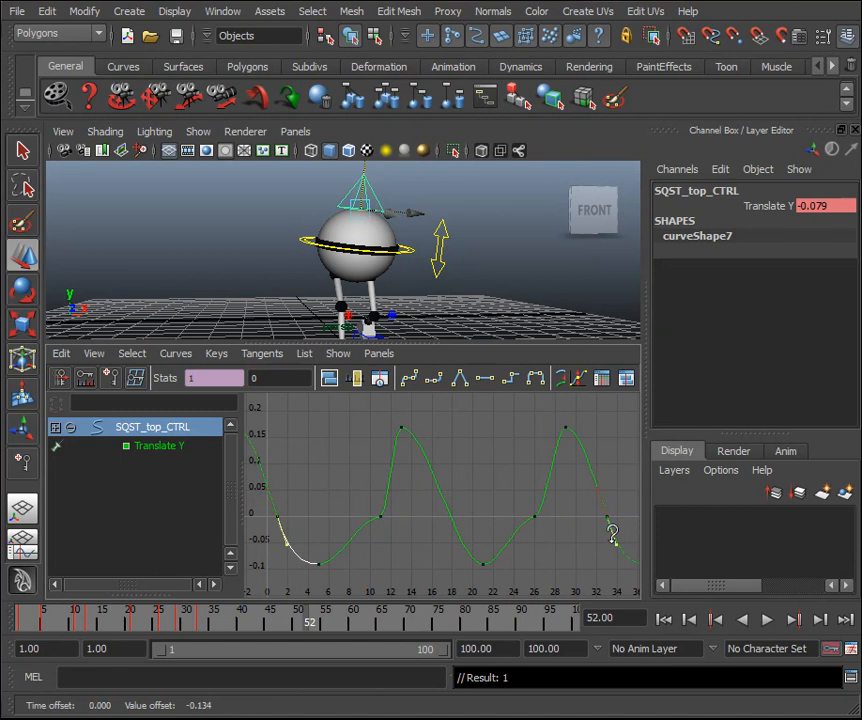
drag(576, 530, 315, 507)
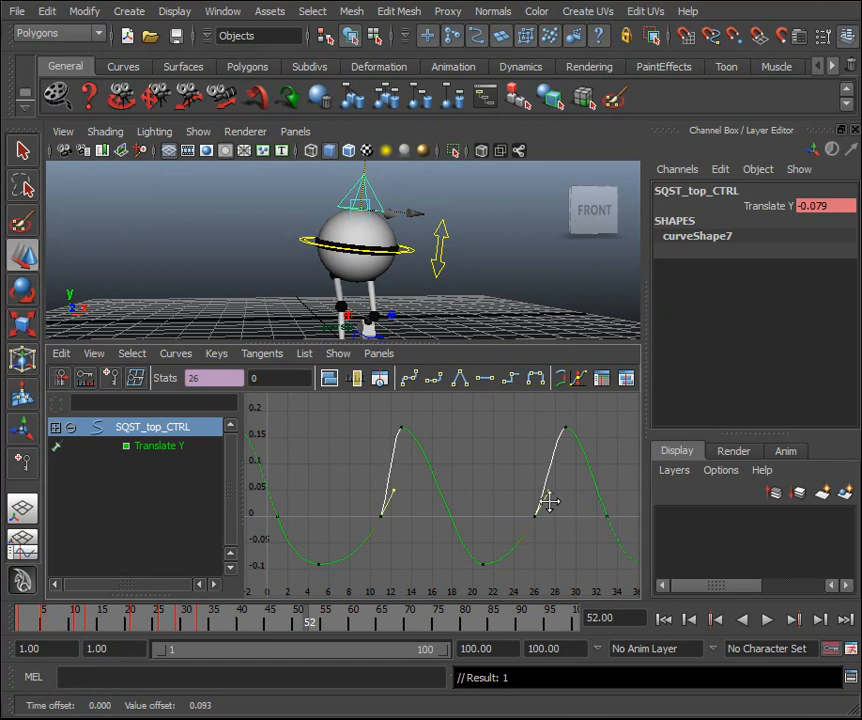
Play the walk and lower SQST_top_CTRL's stretch keys at frames 13 and 29 to a Translate Y of about 0.123.
click(767, 619)
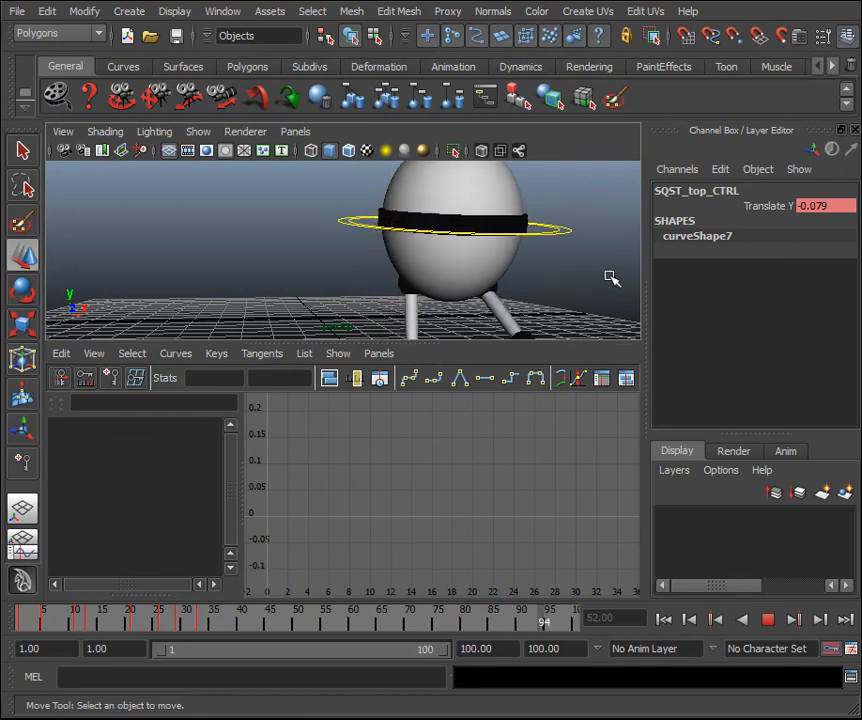
scroll(610, 277, down, 2)
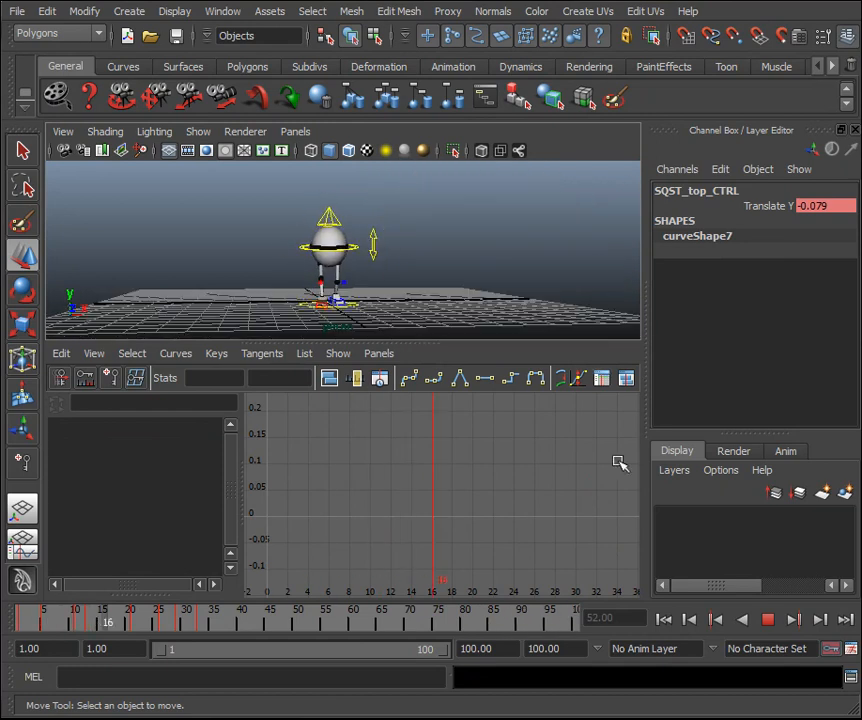
click(356, 210)
drag(598, 443, 382, 411)
shift+middle_drag(519, 446, 524, 461)
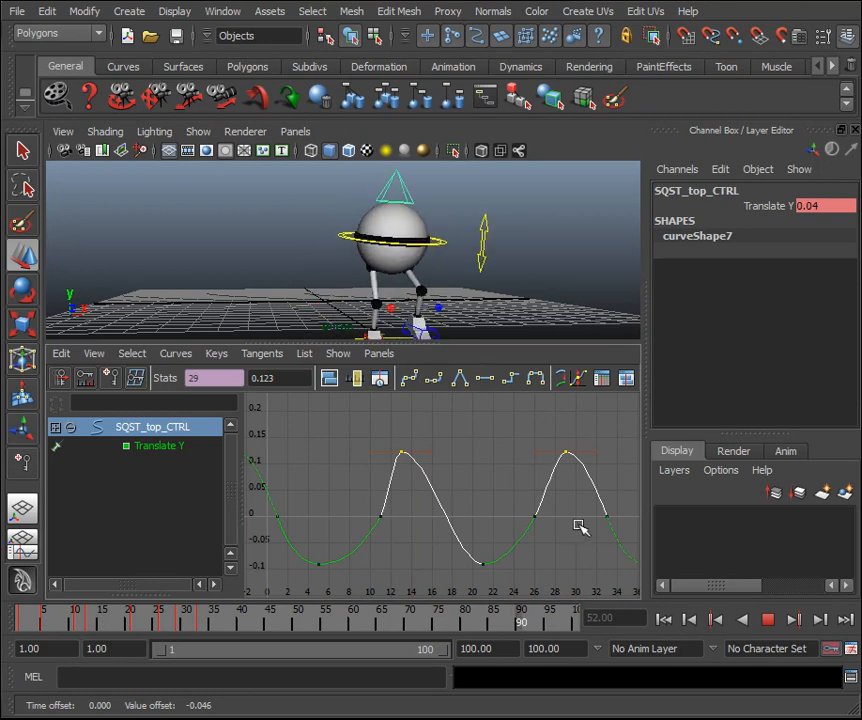
Try raising the zero keys at frames 11 and 26 to about 0.021, and undo the change.
drag(341, 513, 340, 512)
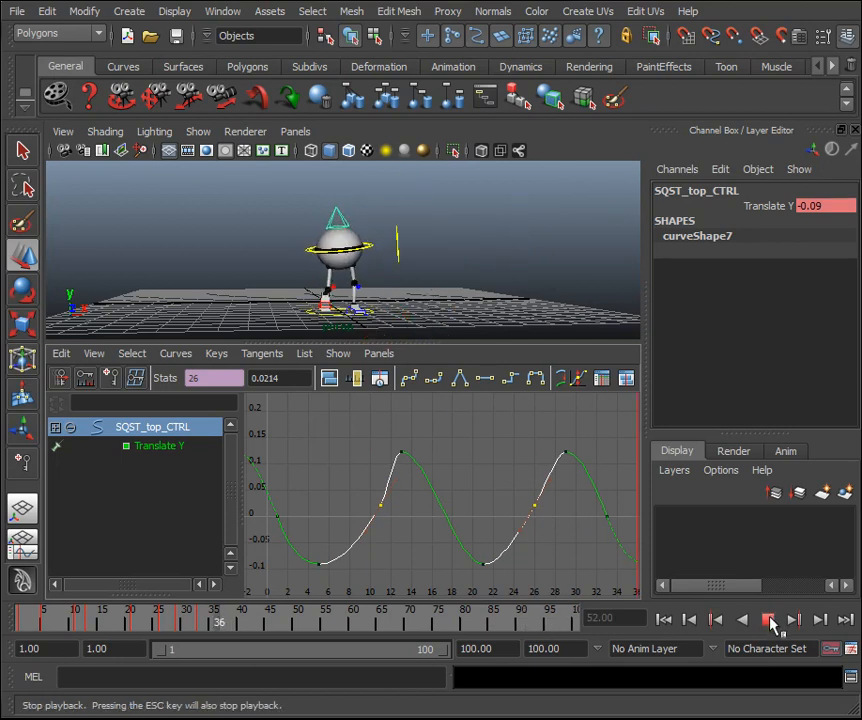
key(ctrl+z)
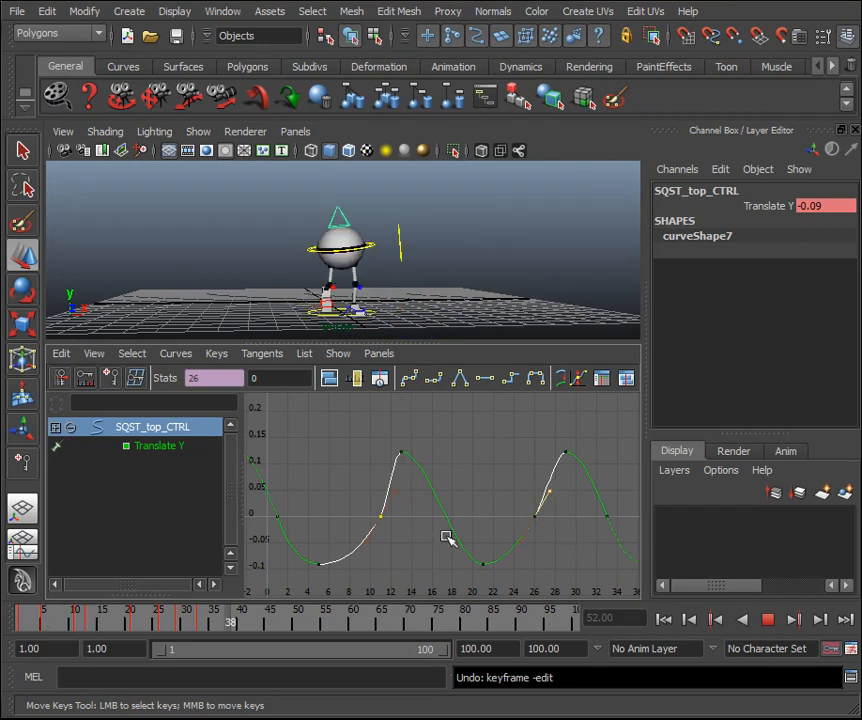
drag(402, 496, 357, 499)
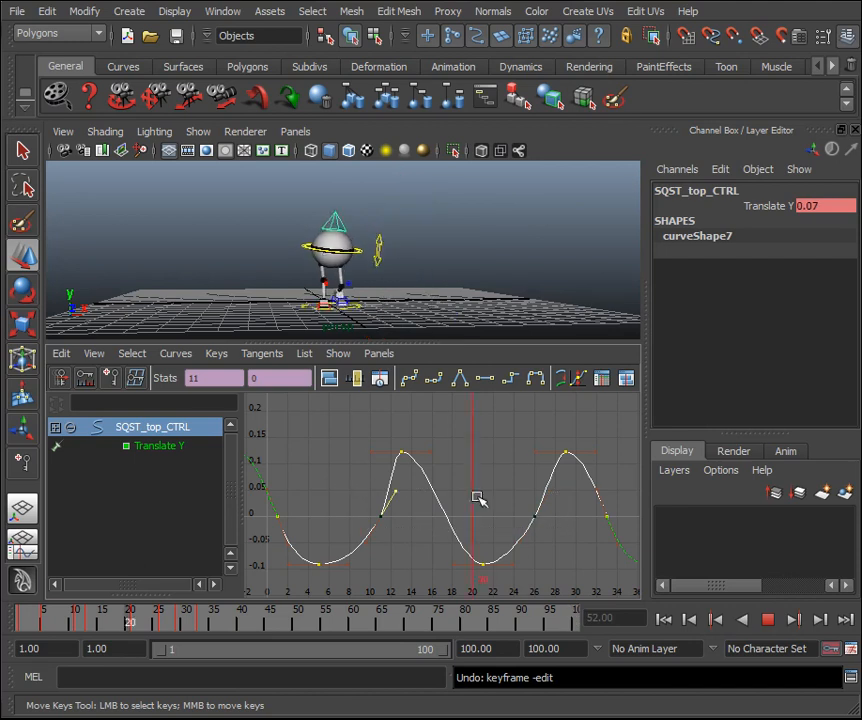
key(ctrl+z)
Steepen the outgoing tangents of the keys at frames 11 and 26 and flatten the tangents of the squash keys at frames 5 and 21.
shift+drag(366, 485, 408, 500)
shift+drag(564, 502, 518, 495)
middle_drag(508, 487, 508, 484)
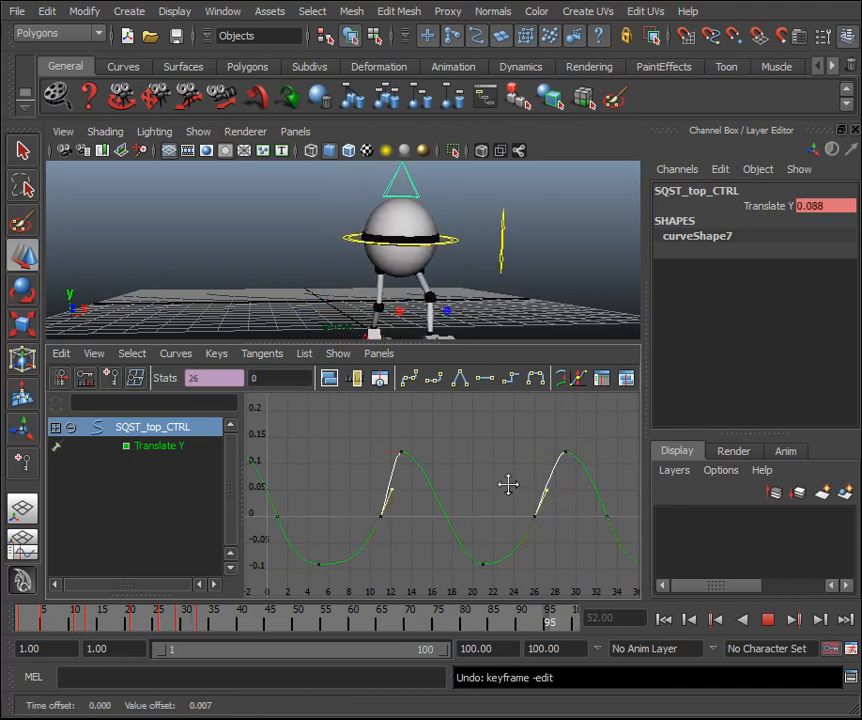
drag(287, 551, 287, 552)
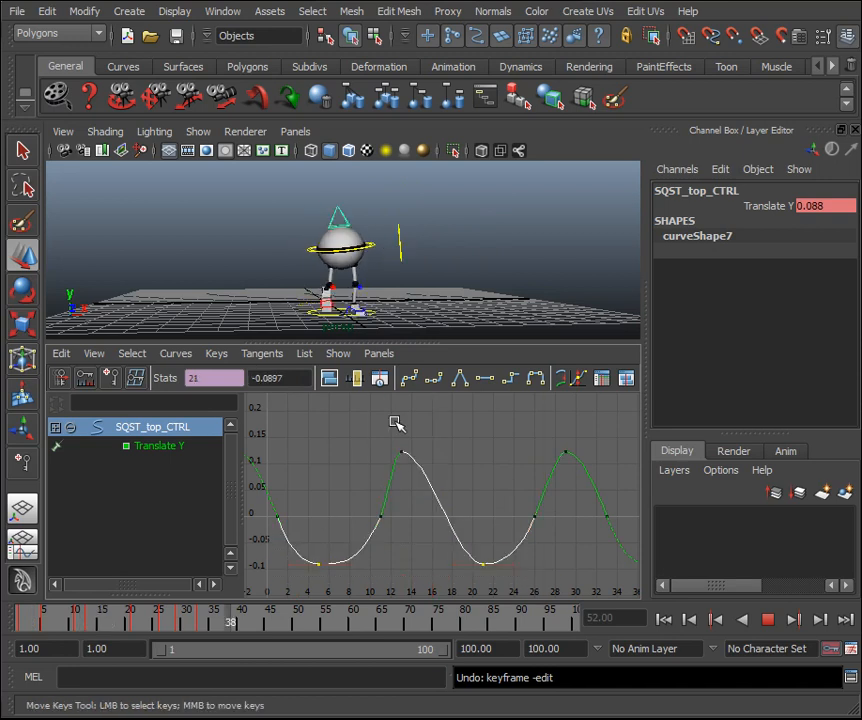
click(487, 379)
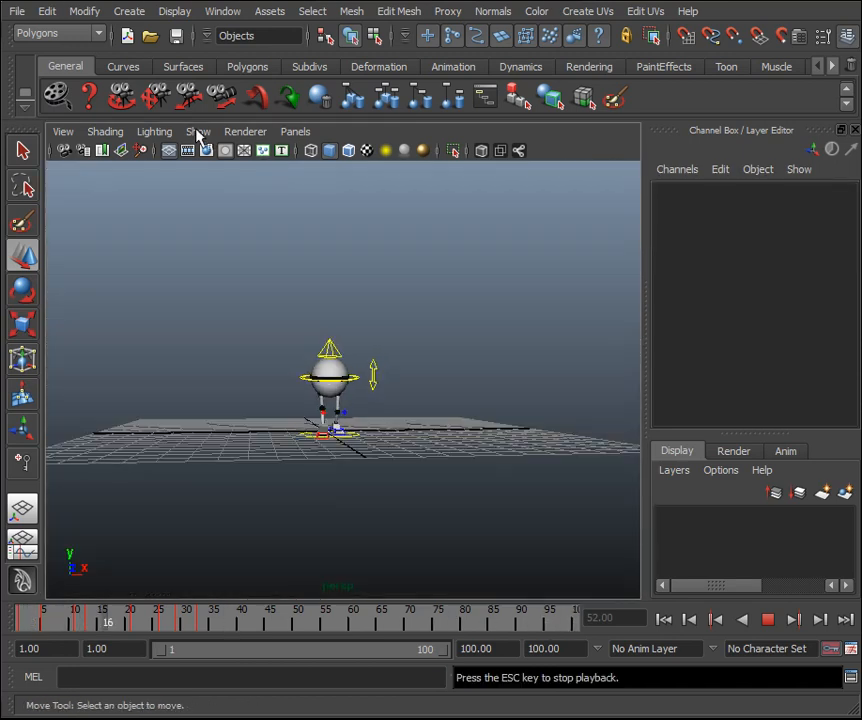
Hide the NURBS curves and the Channel Box, review the playing walk from the front and side, and stop playback.
click(197, 131)
click(250, 146)
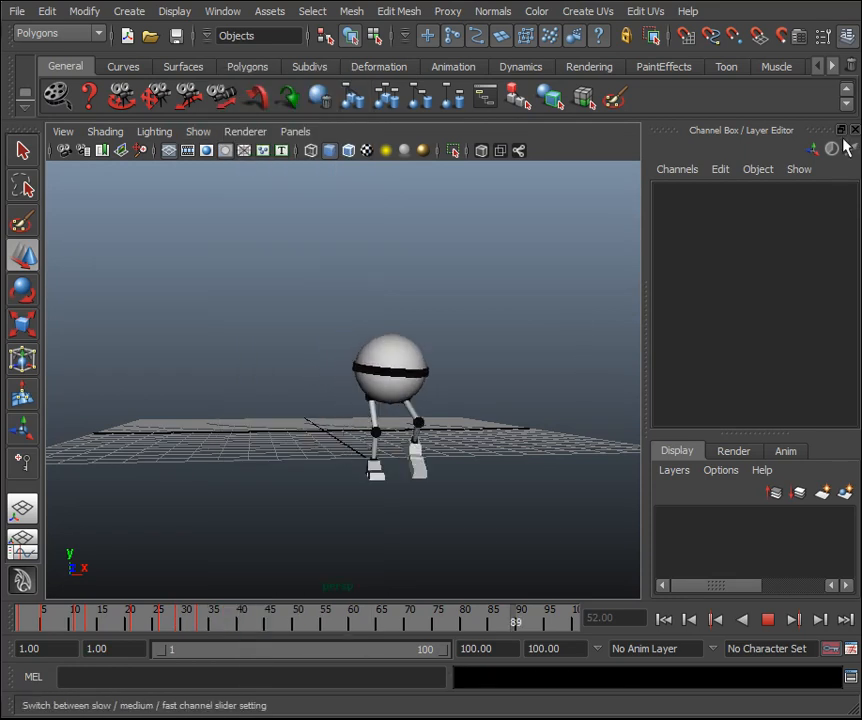
click(849, 36)
scroll(685, 339, up, 5)
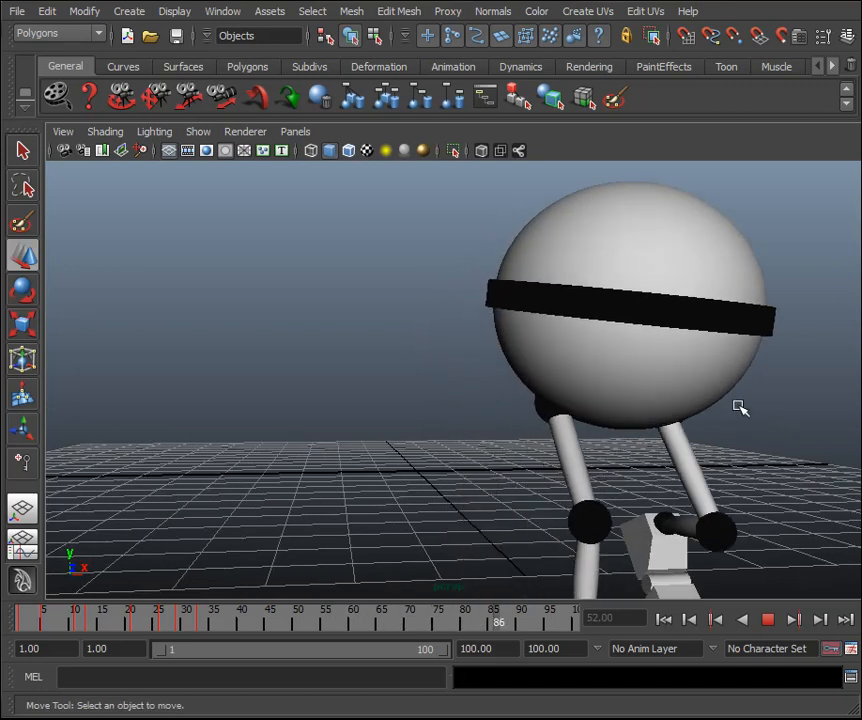
alt+middle_drag(531, 363, 632, 350)
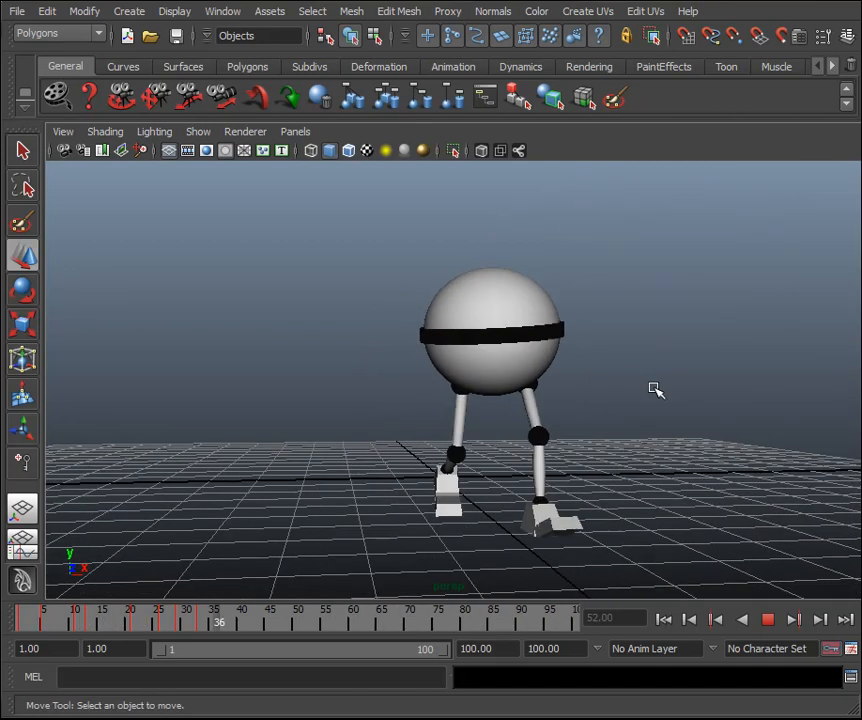
alt+drag(562, 387, 581, 373)
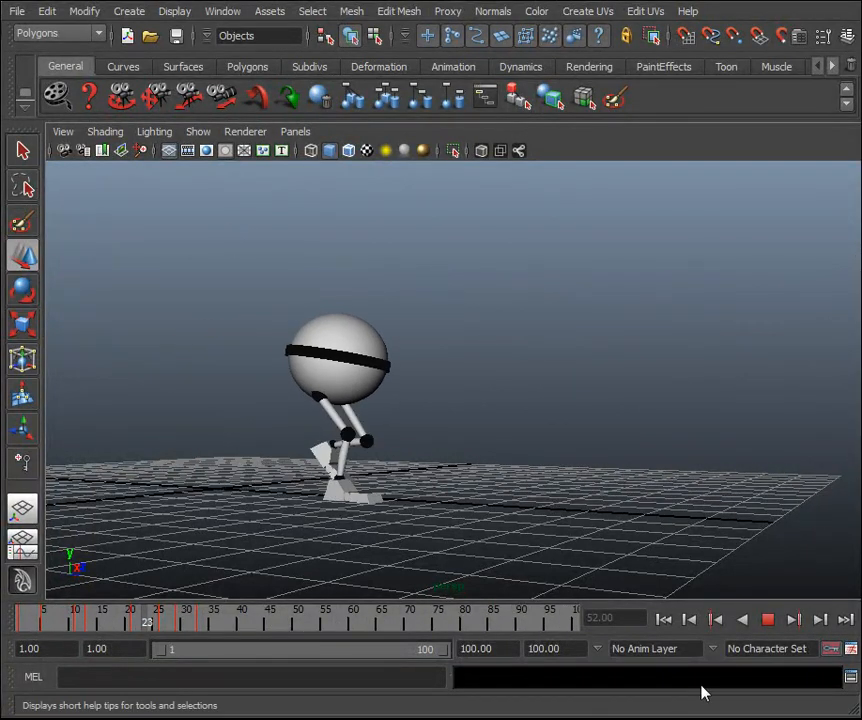
click(768, 620)
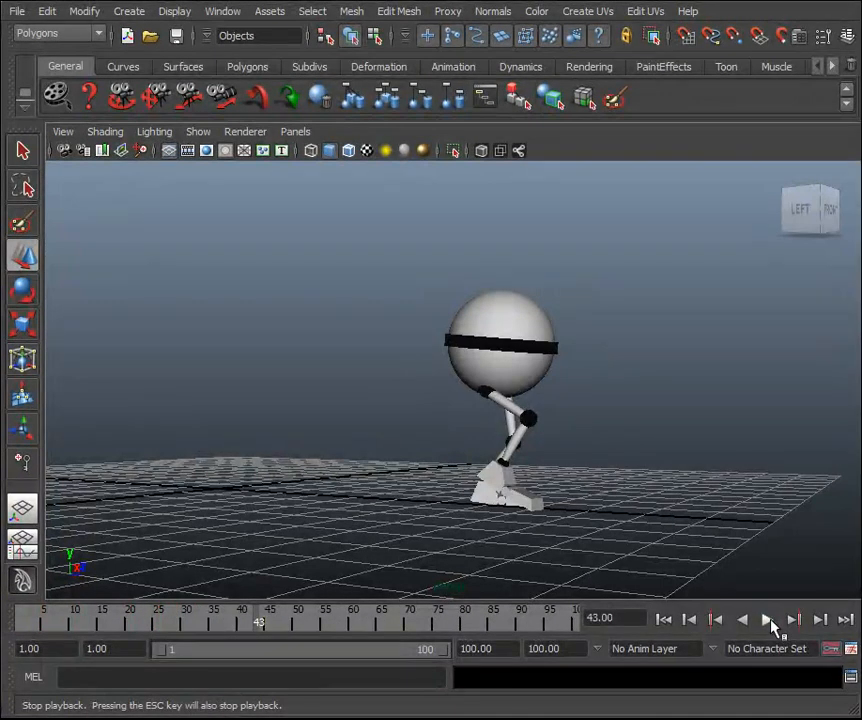